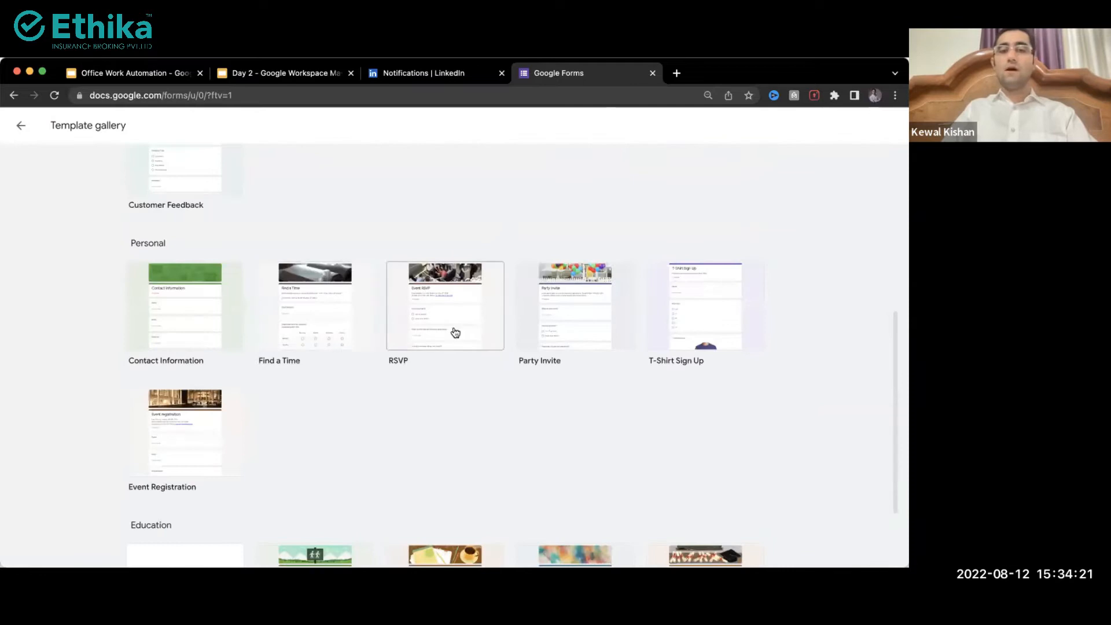
Step: Create a new untitled form from the Blank template in the Template gallery
{"action": "scroll", "coordinate": [455, 331], "scroll_direction": "down", "scroll_amount": 2}
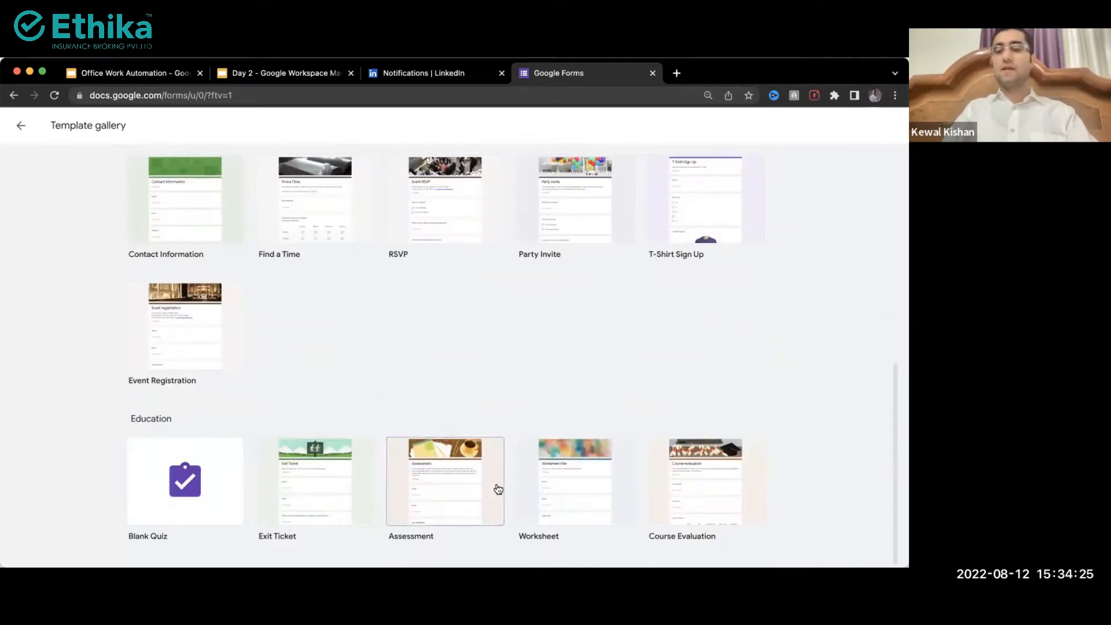
{"action": "scroll", "coordinate": [671, 412], "scroll_direction": "up", "scroll_amount": 10}
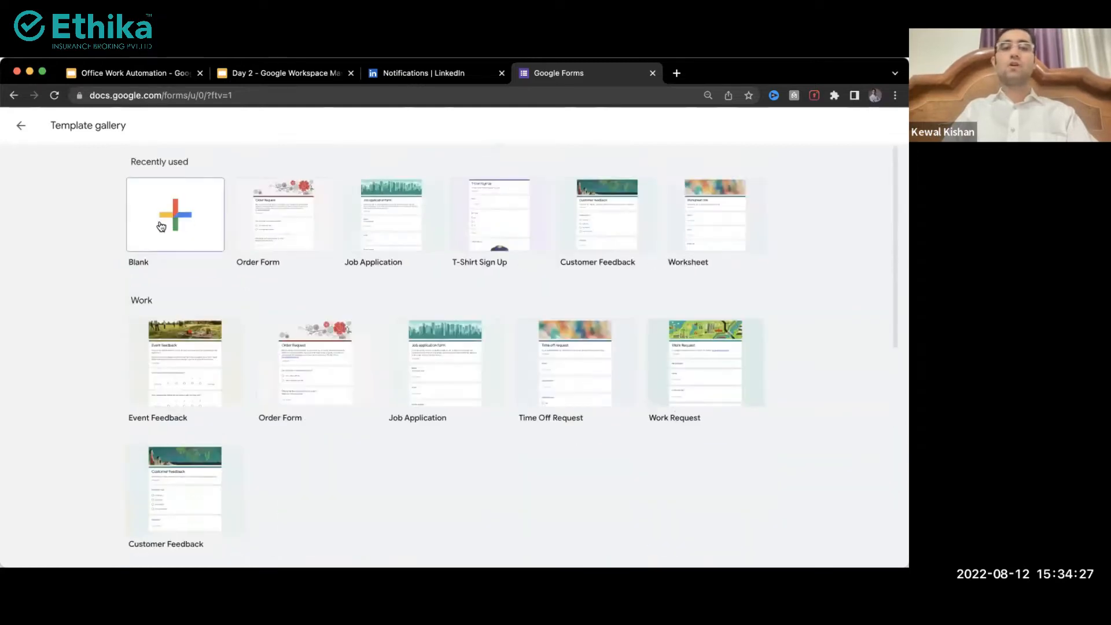
{"action": "left_click", "coordinate": [151, 233]}
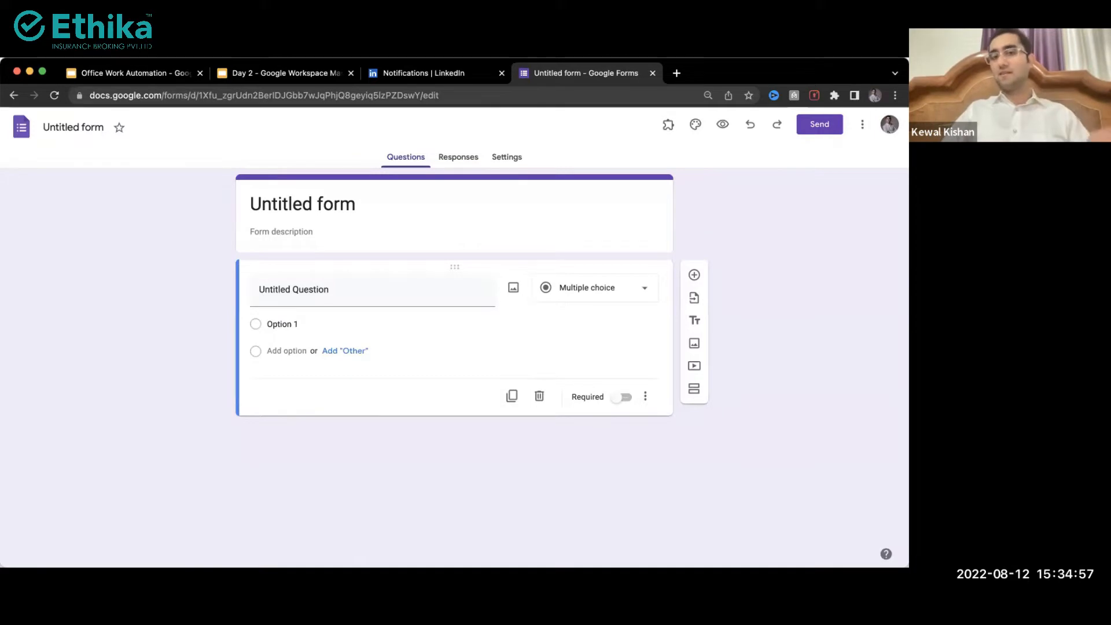
Step: Title the form 'Customer Enquiry Form'
{"action": "left_click", "coordinate": [351, 216]}
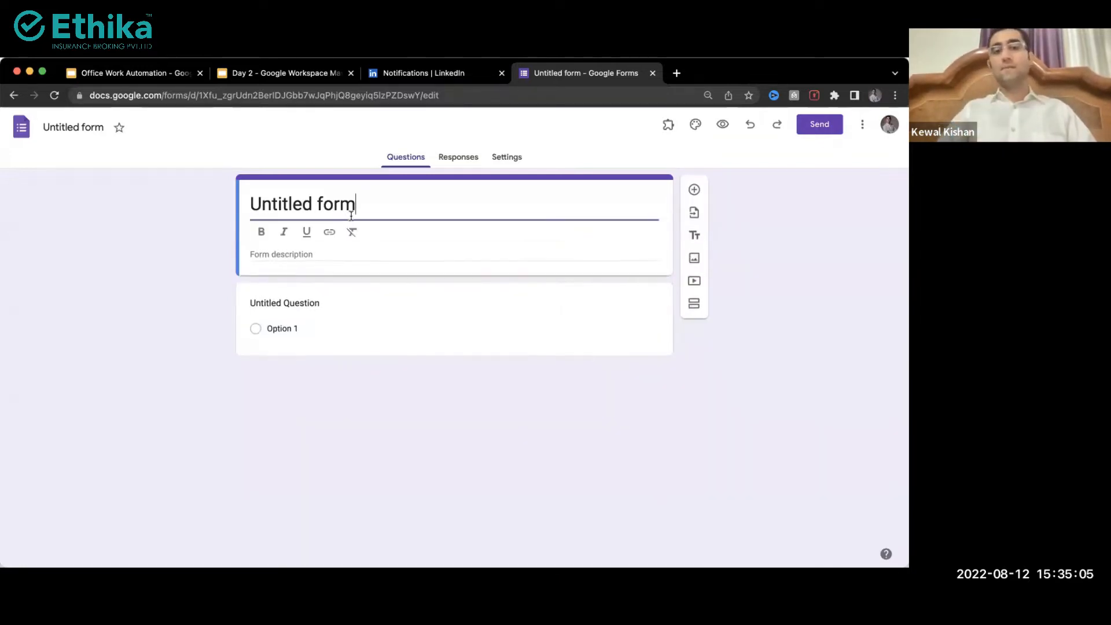
{"action": "triple_click", "coordinate": [351, 217]}
{"action": "type", "text": "C"}
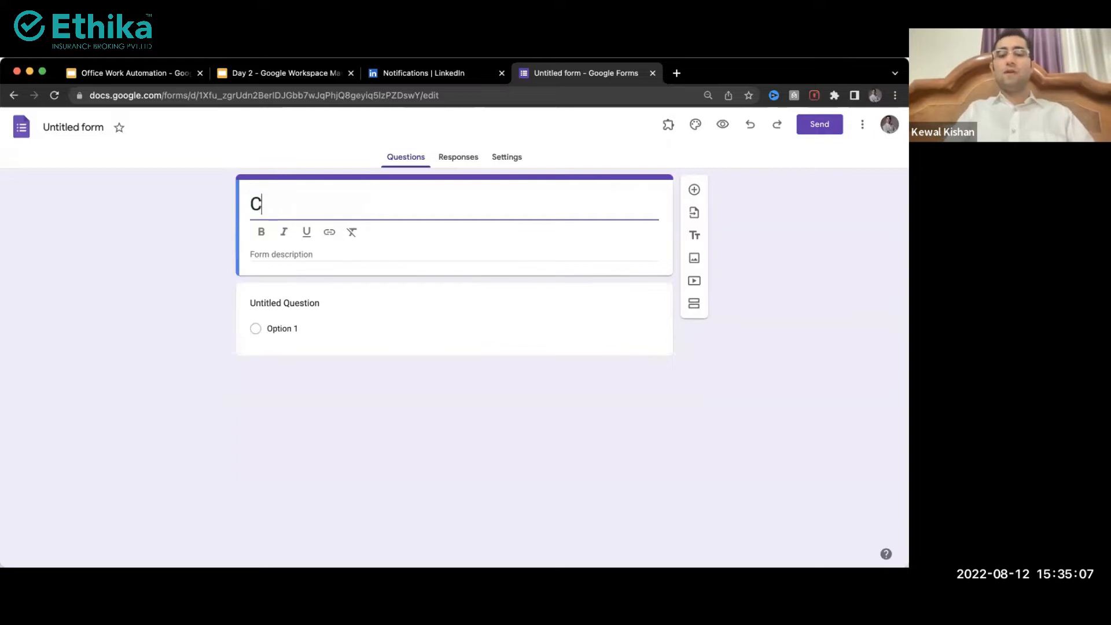
{"action": "type", "text": "ustomer Enquirt"}
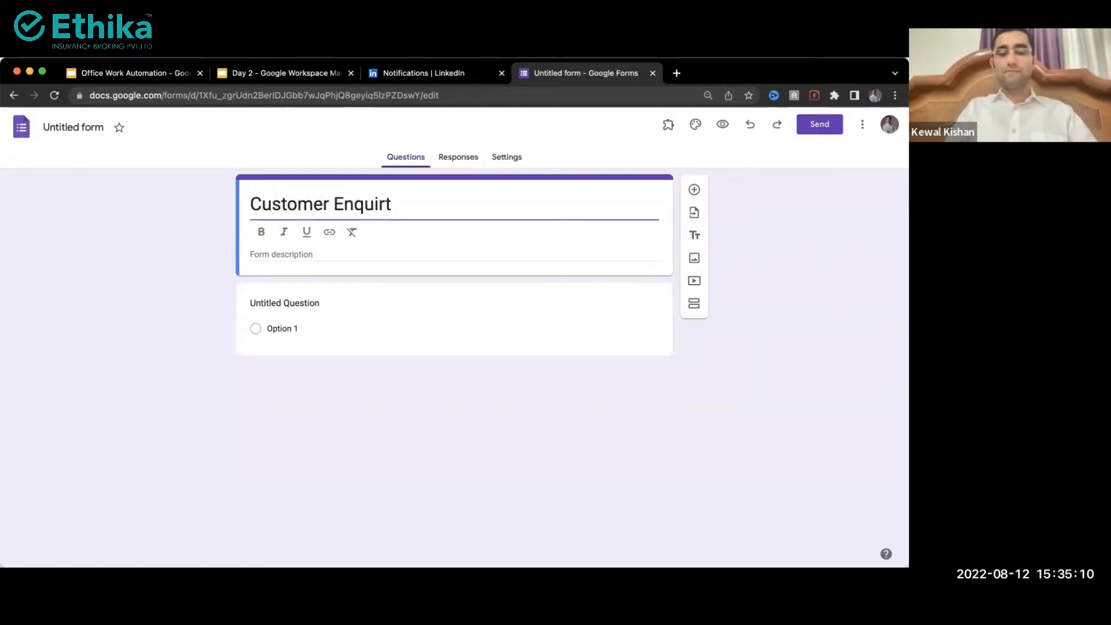
{"action": "key", "text": "BackSpace"}
{"action": "type", "text": "y Form"}
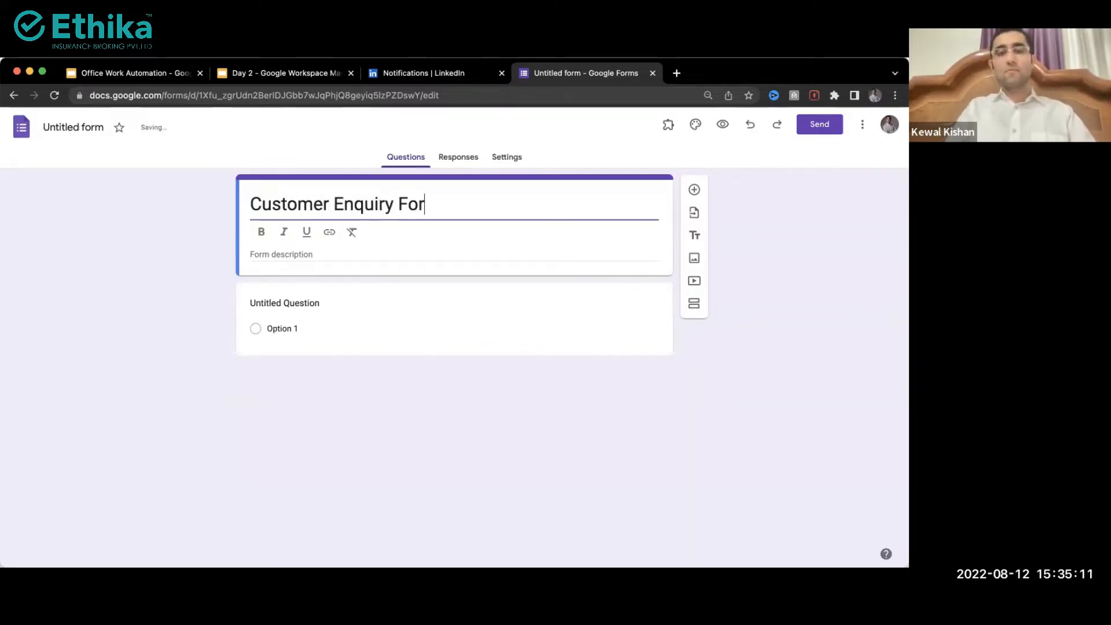
{"action": "left_click", "coordinate": [161, 208]}
{"action": "left_click", "coordinate": [65, 132]}
{"action": "left_click", "coordinate": [182, 222]}
Step: Name the first question 'Name'
{"action": "left_click", "coordinate": [301, 273]}
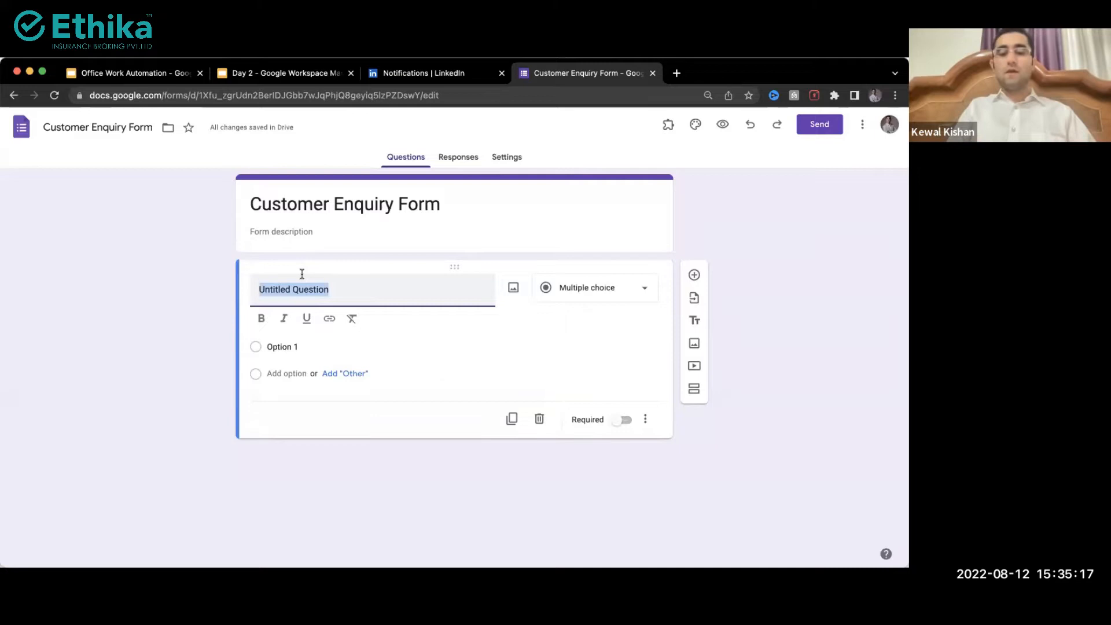
{"action": "type", "text": "Name"}
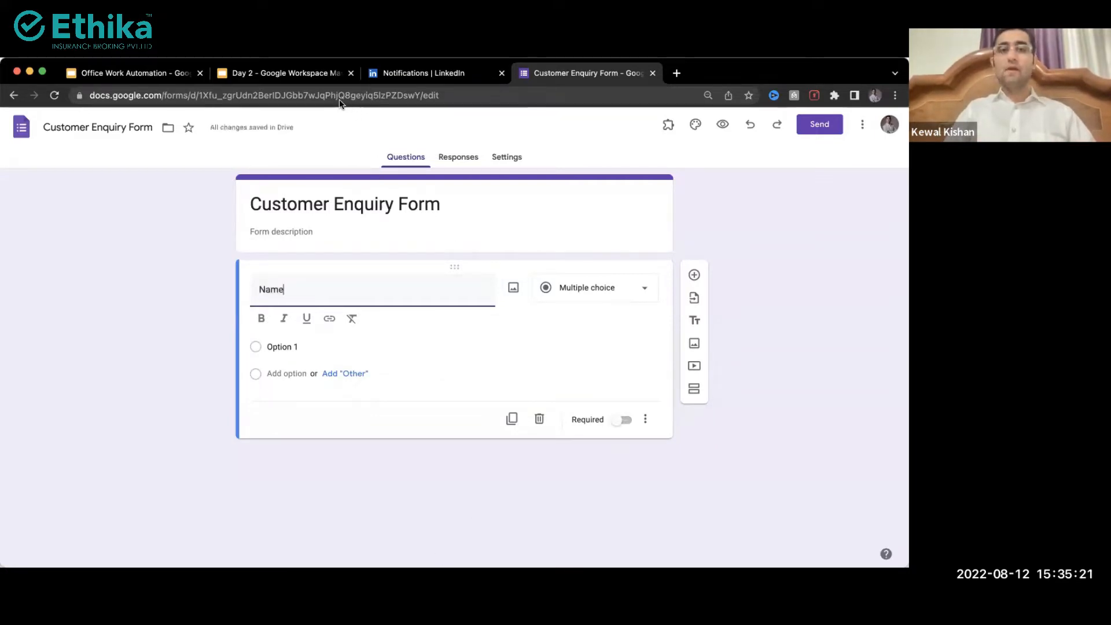
{"action": "left_click", "coordinate": [191, 336]}
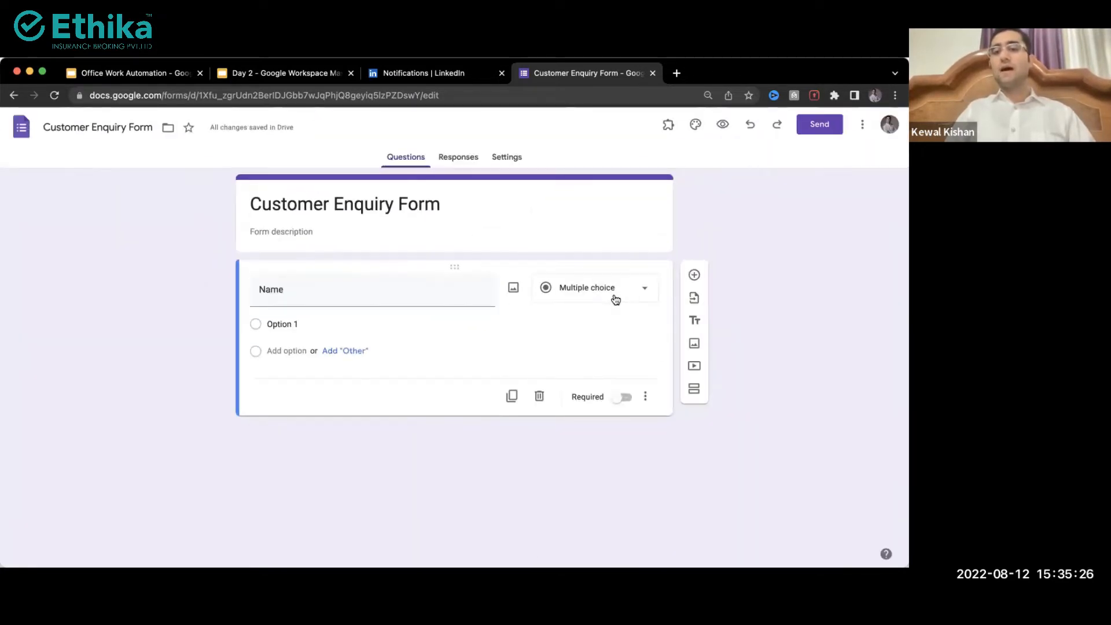
{"action": "left_click", "coordinate": [614, 298]}
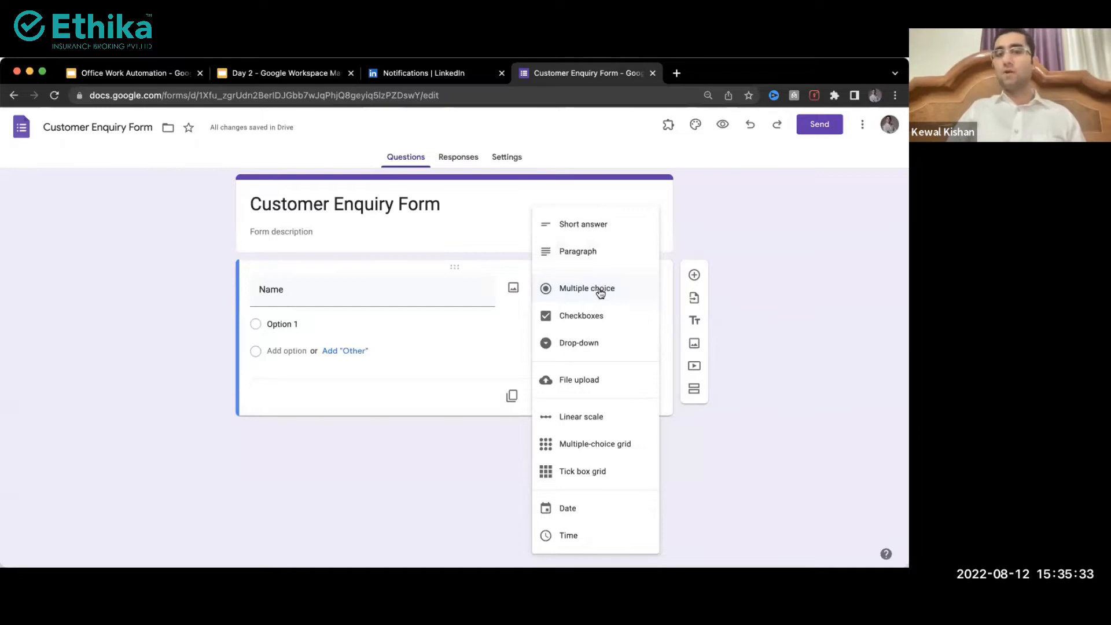
Step: Change the Name question's type from Multiple choice to Short answer
{"action": "scroll", "coordinate": [600, 293], "scroll_direction": "up", "scroll_amount": 5}
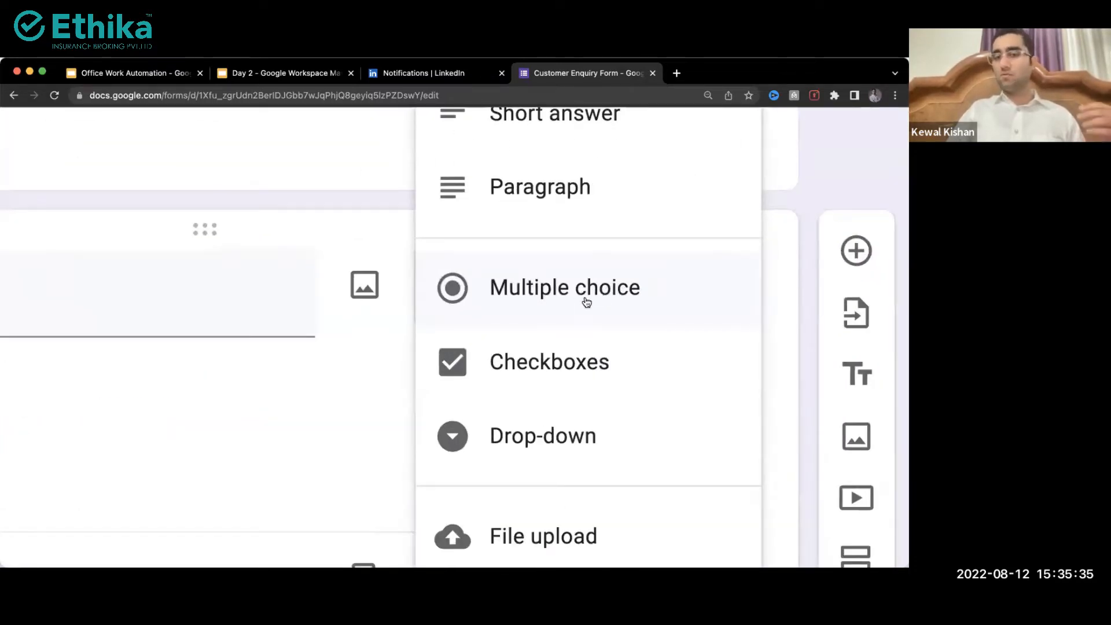
{"action": "scroll", "coordinate": [586, 301], "scroll_direction": "down", "scroll_amount": 5}
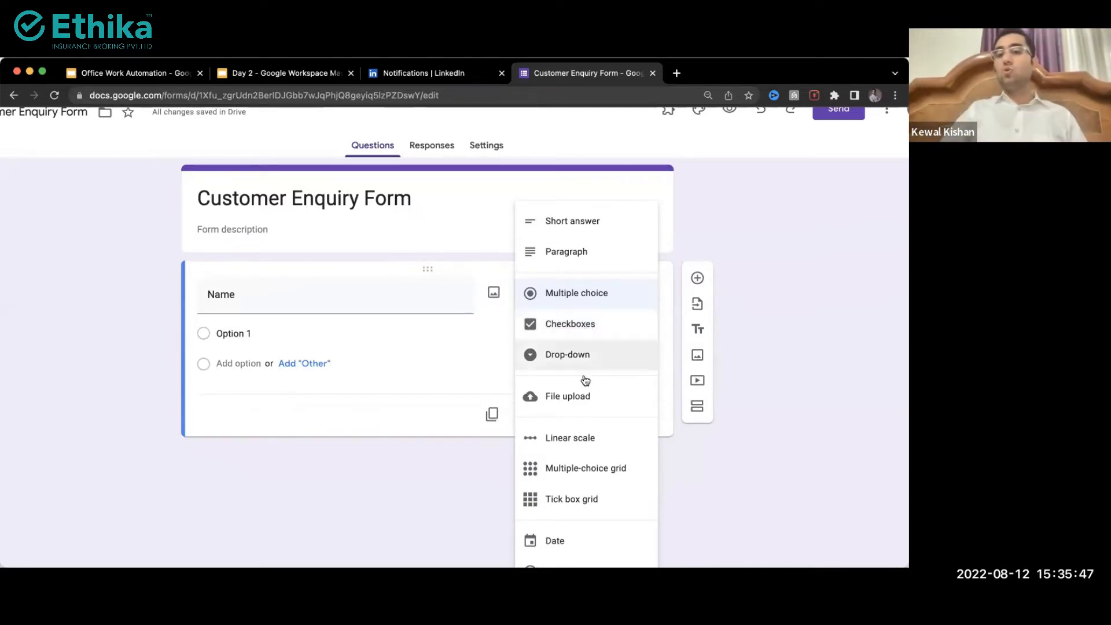
{"action": "scroll", "coordinate": [587, 395], "scroll_direction": "up", "scroll_amount": 5}
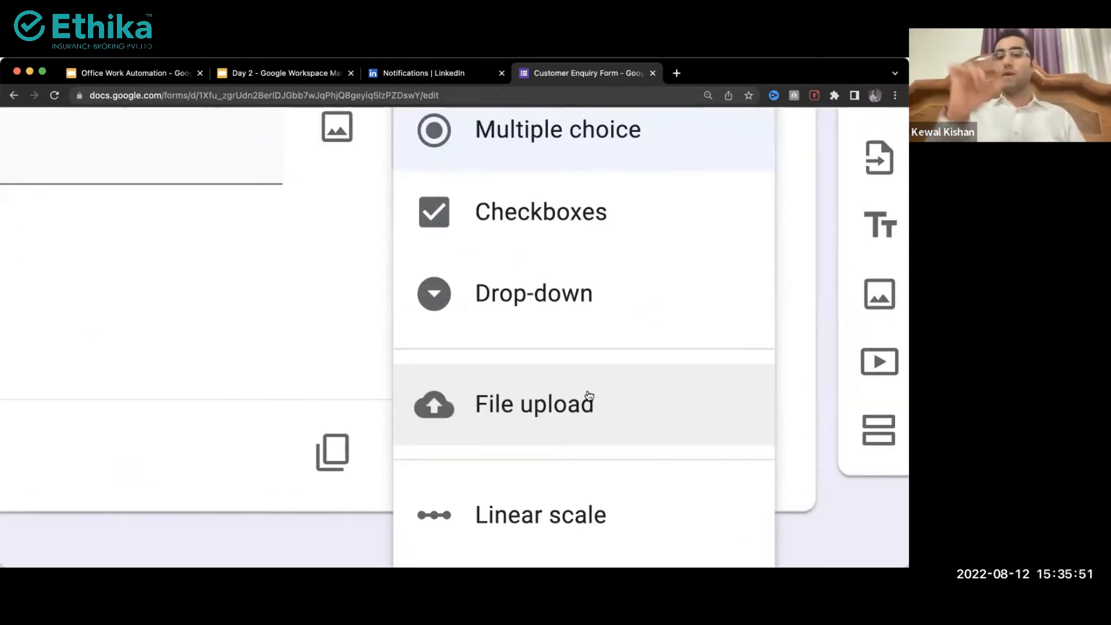
{"action": "scroll", "coordinate": [588, 396], "scroll_direction": "down", "scroll_amount": 5}
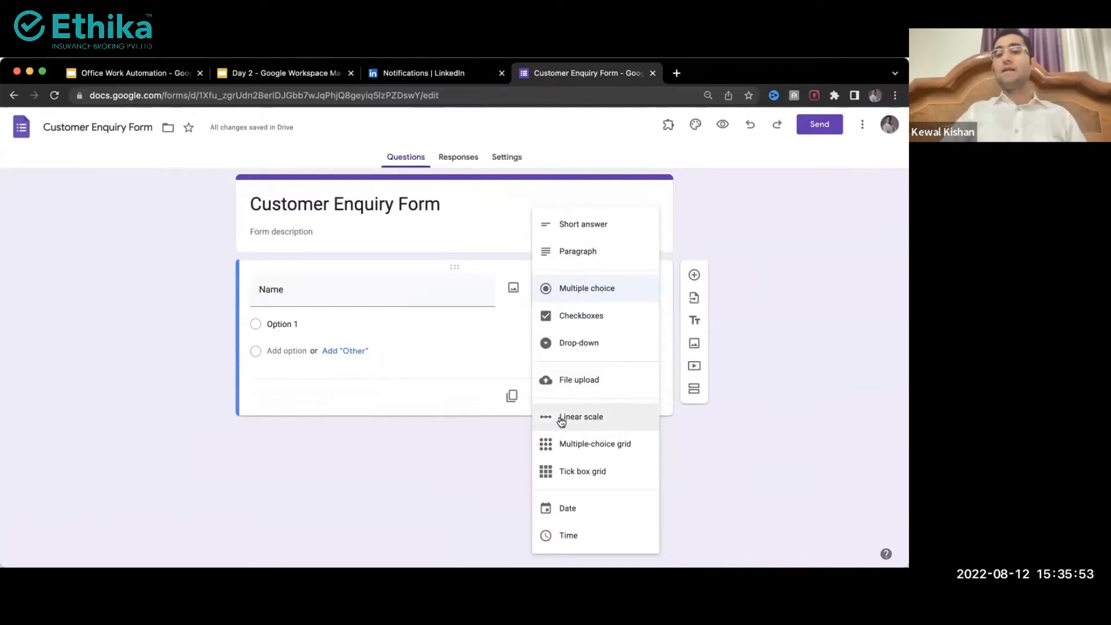
{"action": "scroll", "coordinate": [602, 420], "scroll_direction": "up", "scroll_amount": 5}
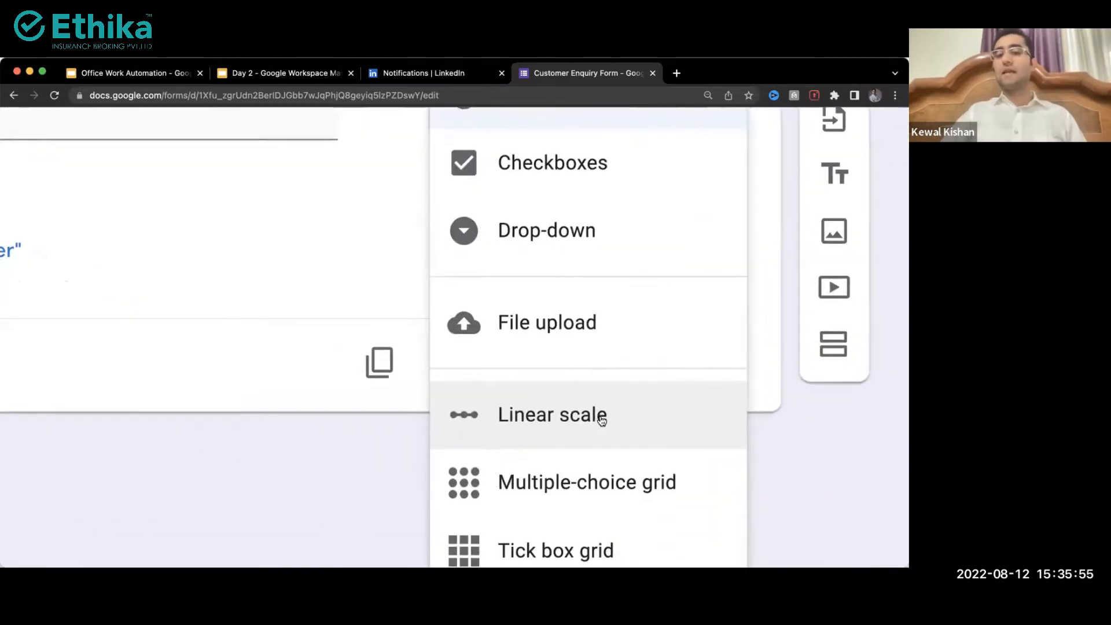
{"action": "scroll", "coordinate": [602, 421], "scroll_direction": "down", "scroll_amount": 3}
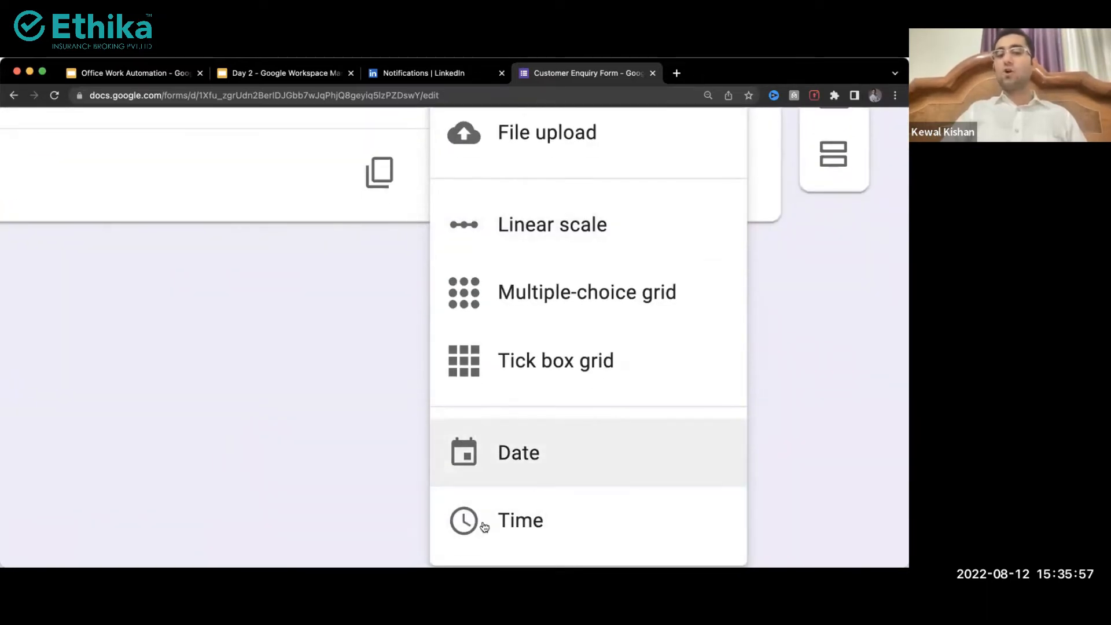
{"action": "scroll", "coordinate": [471, 539], "scroll_direction": "down", "scroll_amount": 5}
{"action": "left_click", "coordinate": [622, 218]}
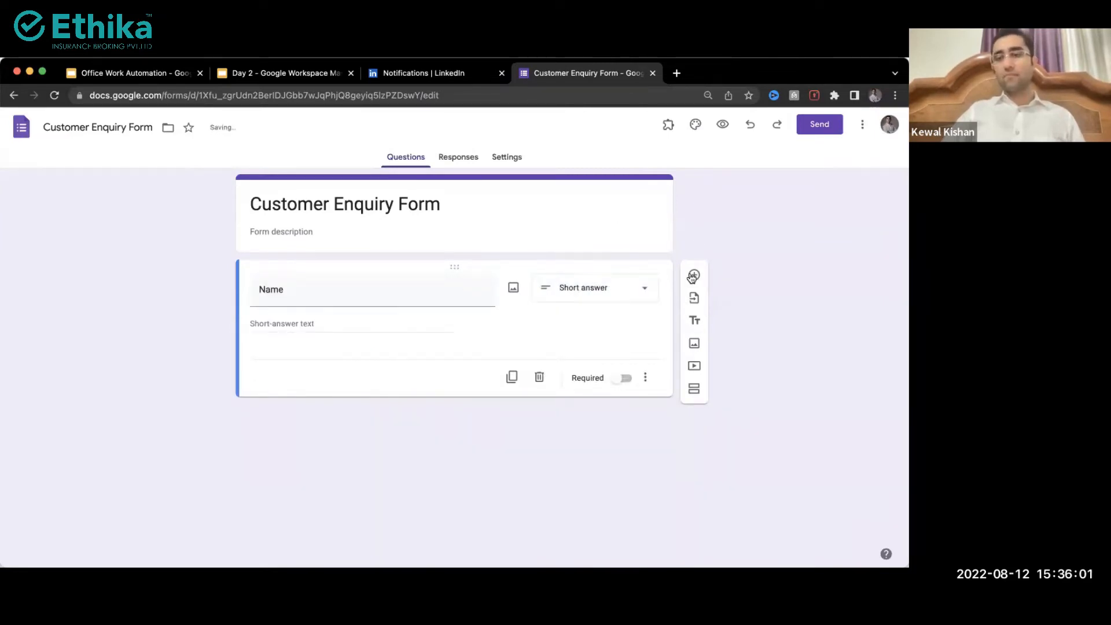
Step: Add 'Email' and 'Contact Number' short-answer questions below Name
{"action": "left_click", "coordinate": [693, 276]}
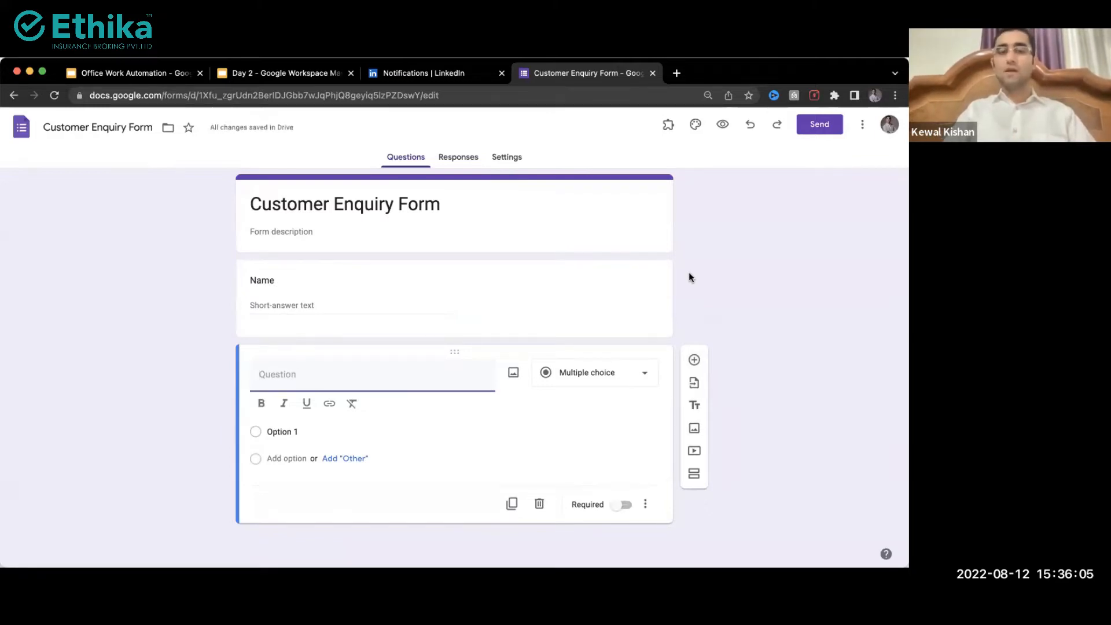
{"action": "type", "text": "Email"}
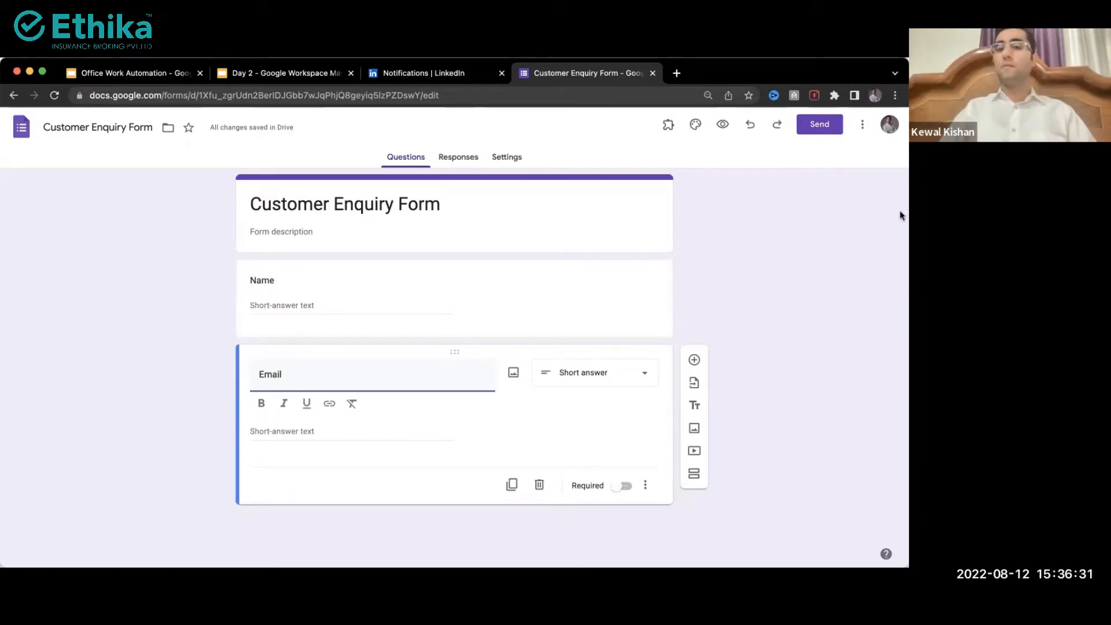
{"action": "left_click", "coordinate": [693, 360]}
{"action": "type", "text": "Contact Numbwe"}
{"action": "key", "text": "BackSpace"}
{"action": "key", "text": "BackSpace"}
{"action": "type", "text": "er"}
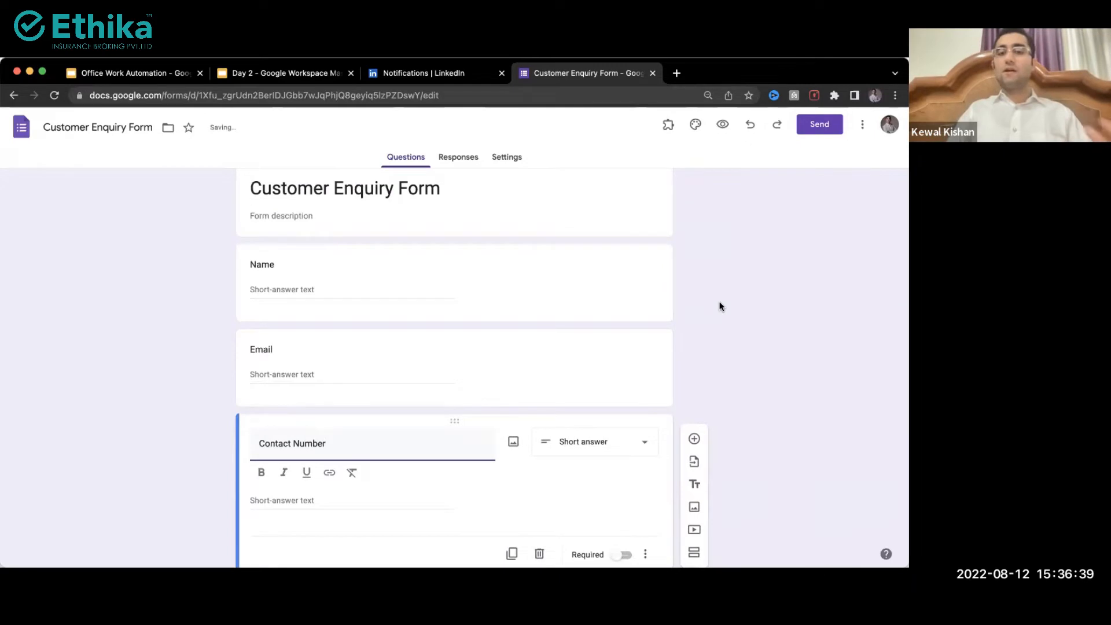
{"action": "scroll", "coordinate": [720, 307], "scroll_direction": "up", "scroll_amount": 1}
{"action": "scroll", "coordinate": [416, 368], "scroll_direction": "down", "scroll_amount": 2}
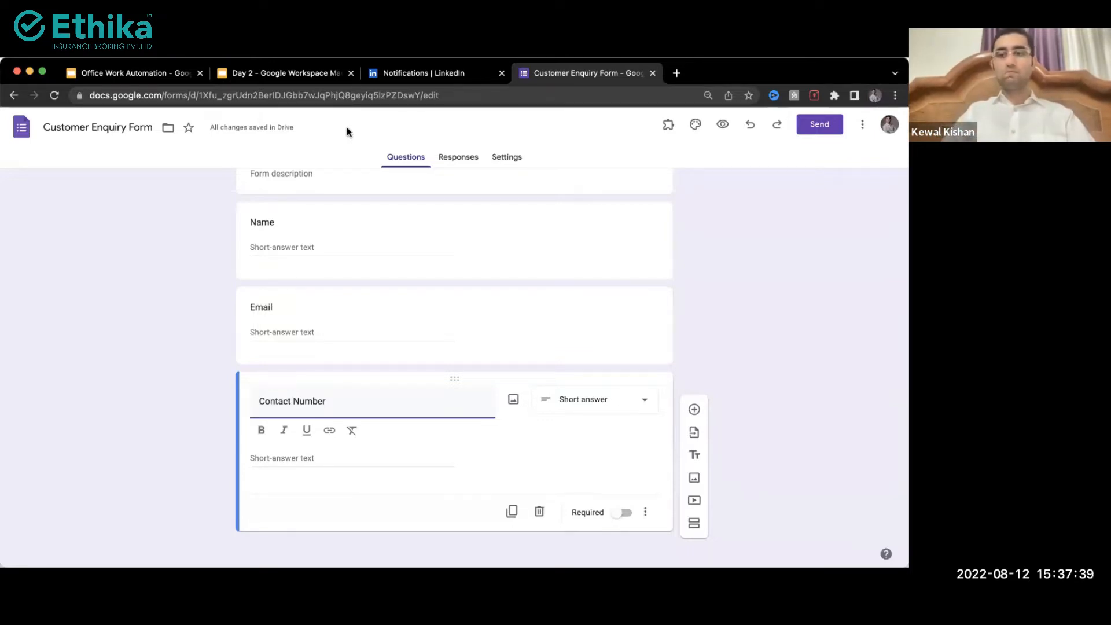
Step: Turn on Required for the Name, Email and Contact Number questions
{"action": "left_click", "coordinate": [341, 241]}
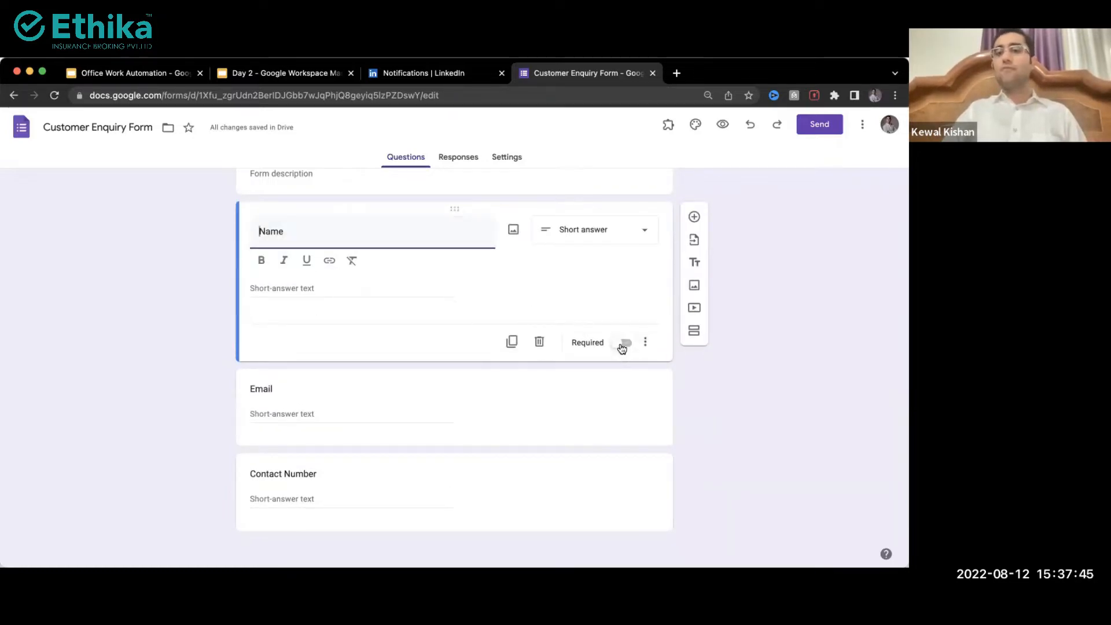
{"action": "scroll", "coordinate": [622, 348], "scroll_direction": "up", "scroll_amount": 5}
{"action": "scroll", "coordinate": [621, 348], "scroll_direction": "down", "scroll_amount": 5}
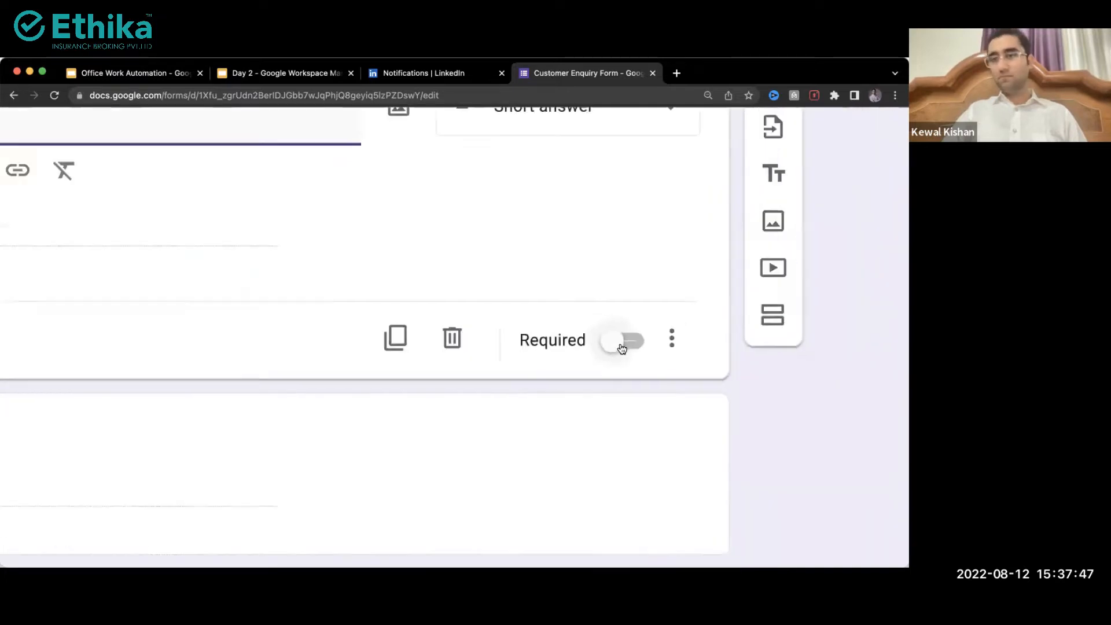
{"action": "left_click", "coordinate": [622, 345]}
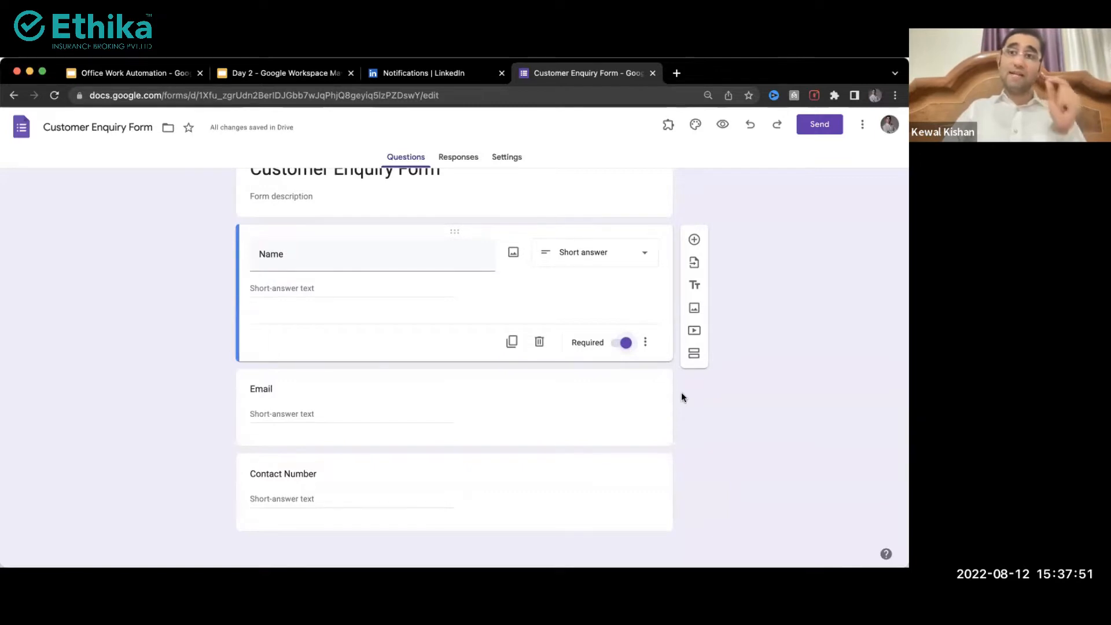
{"action": "left_click", "coordinate": [580, 405]}
{"action": "left_click", "coordinate": [628, 452]}
{"action": "left_click", "coordinate": [577, 476]}
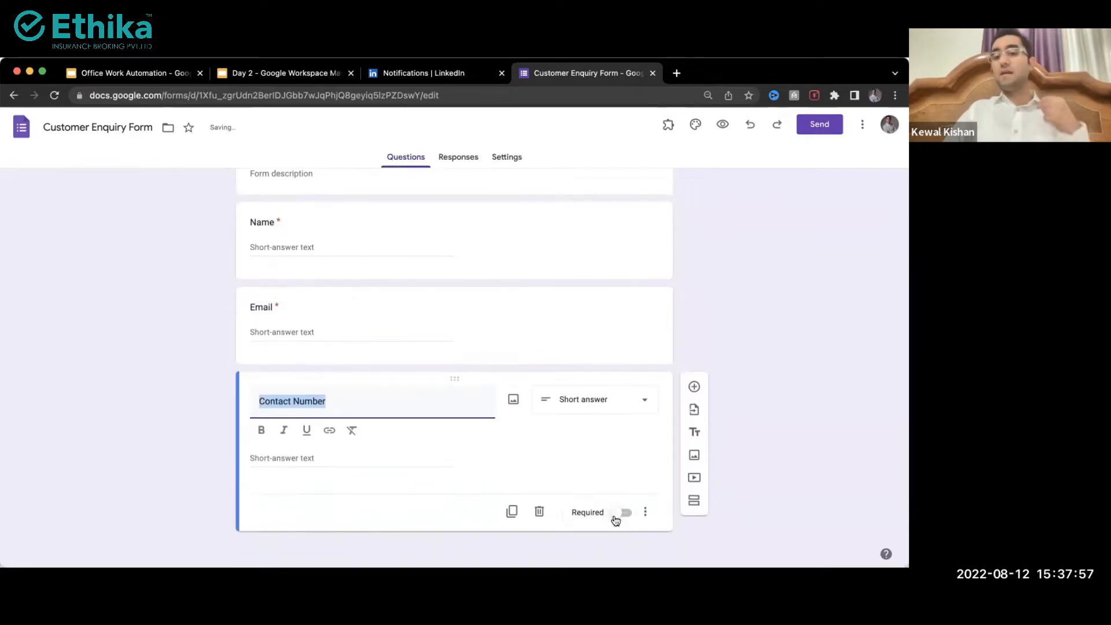
{"action": "left_click", "coordinate": [623, 512]}
{"action": "left_click", "coordinate": [615, 360]}
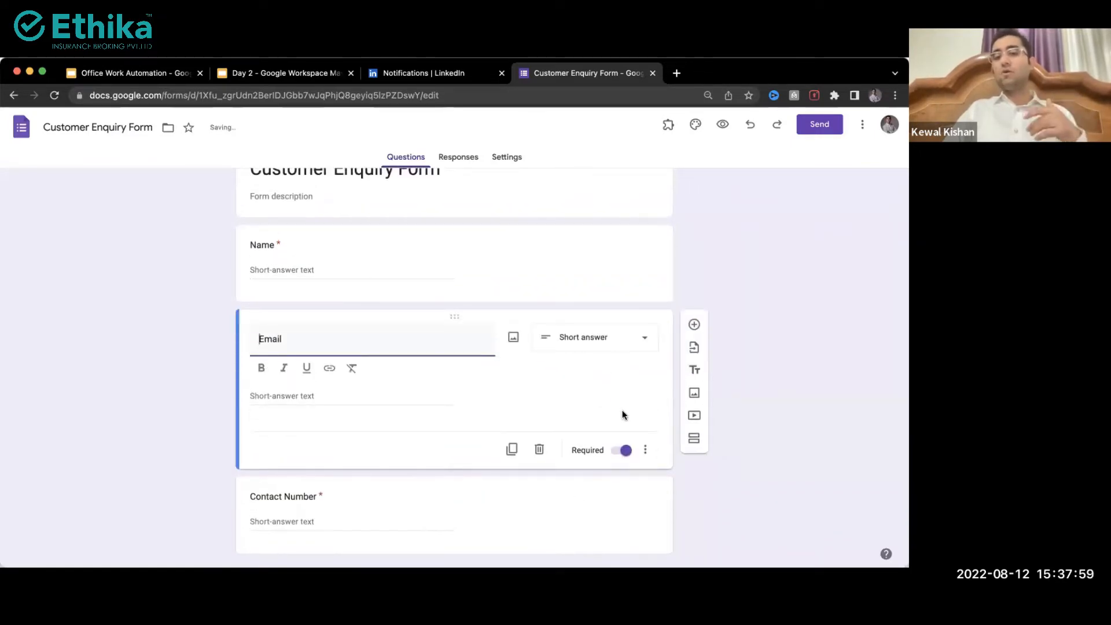
{"action": "left_click", "coordinate": [623, 450]}
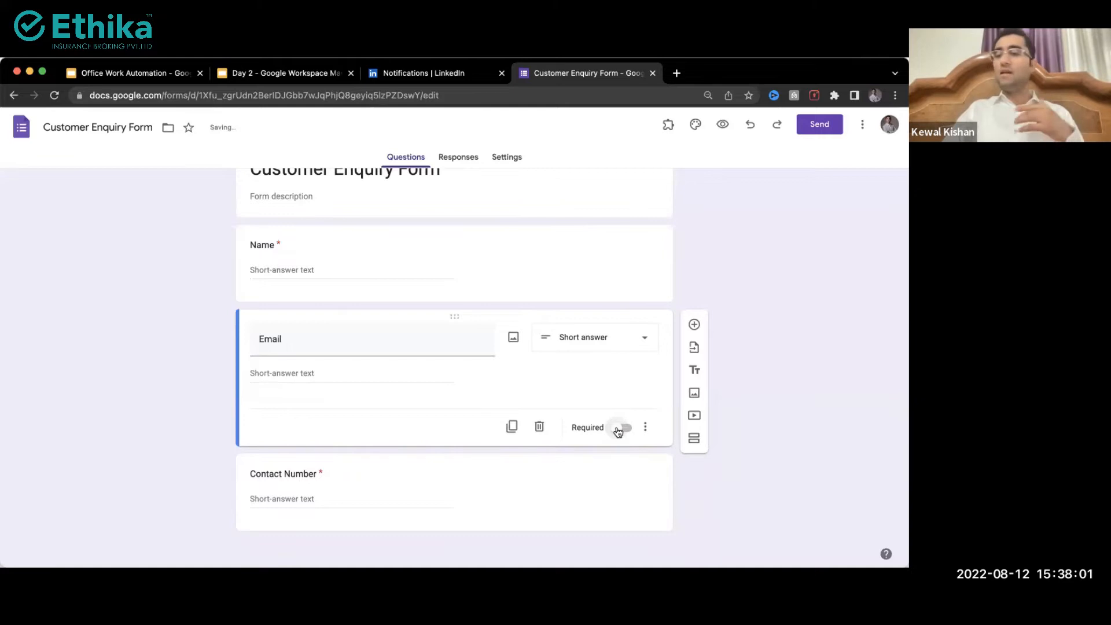
{"action": "left_click", "coordinate": [619, 429]}
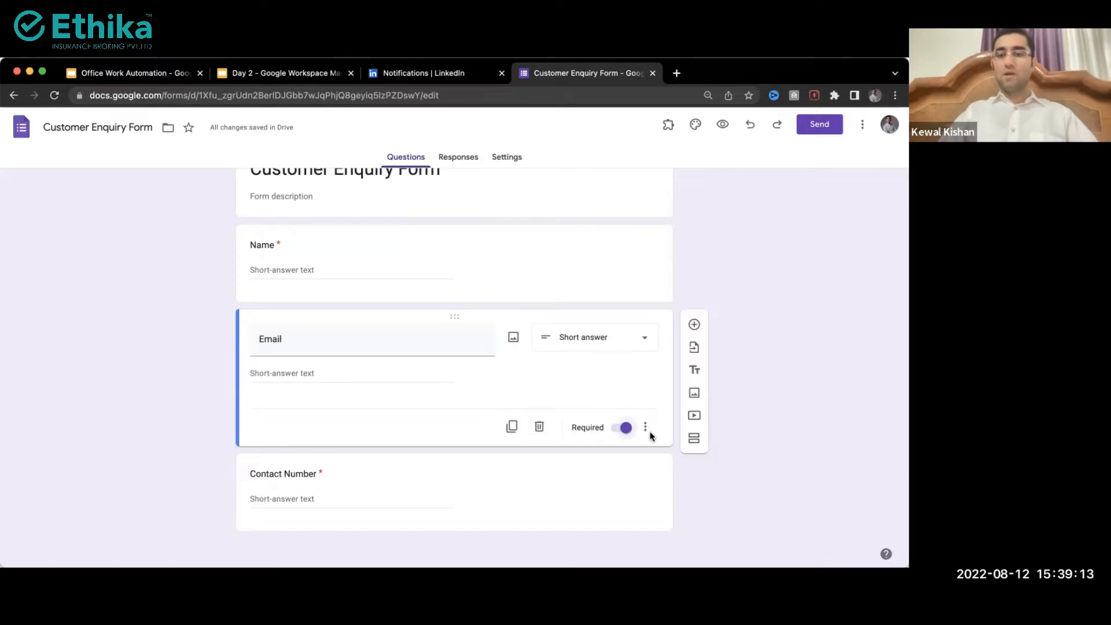
Step: Enable response validation on the Email question, keeping the Number type
{"action": "left_click", "coordinate": [468, 354]}
{"action": "left_click", "coordinate": [394, 340]}
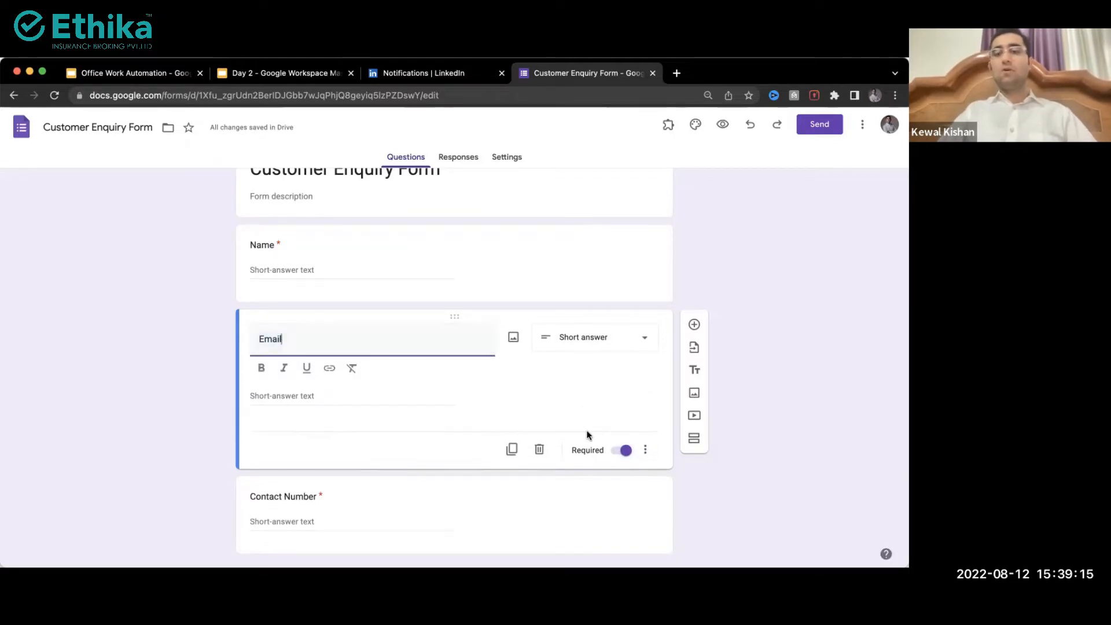
{"action": "left_click", "coordinate": [643, 452]}
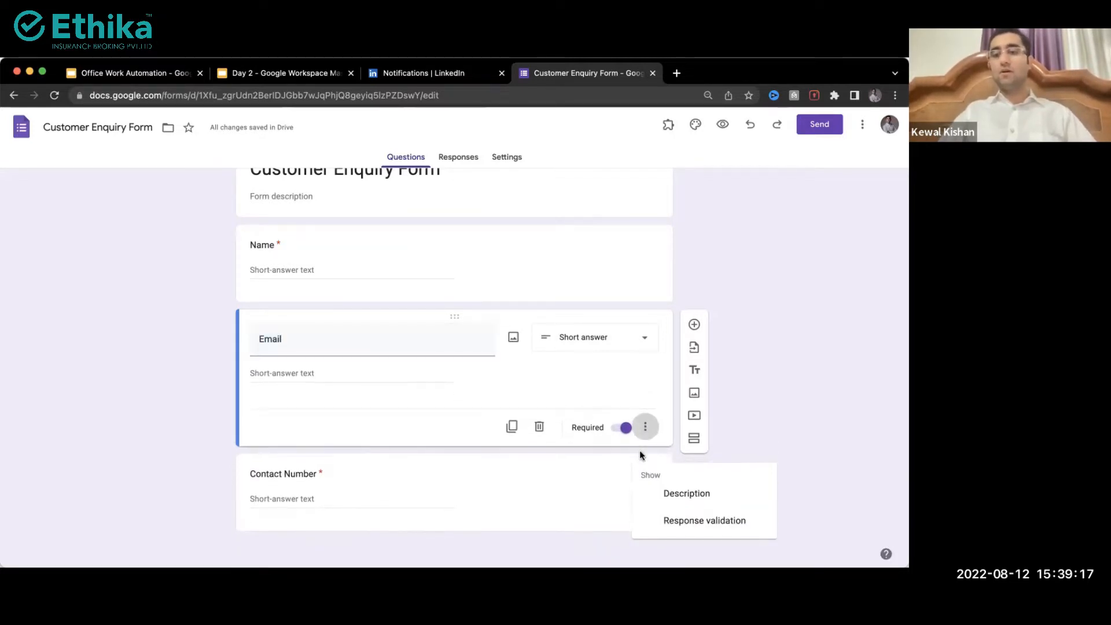
{"action": "left_click", "coordinate": [748, 449]}
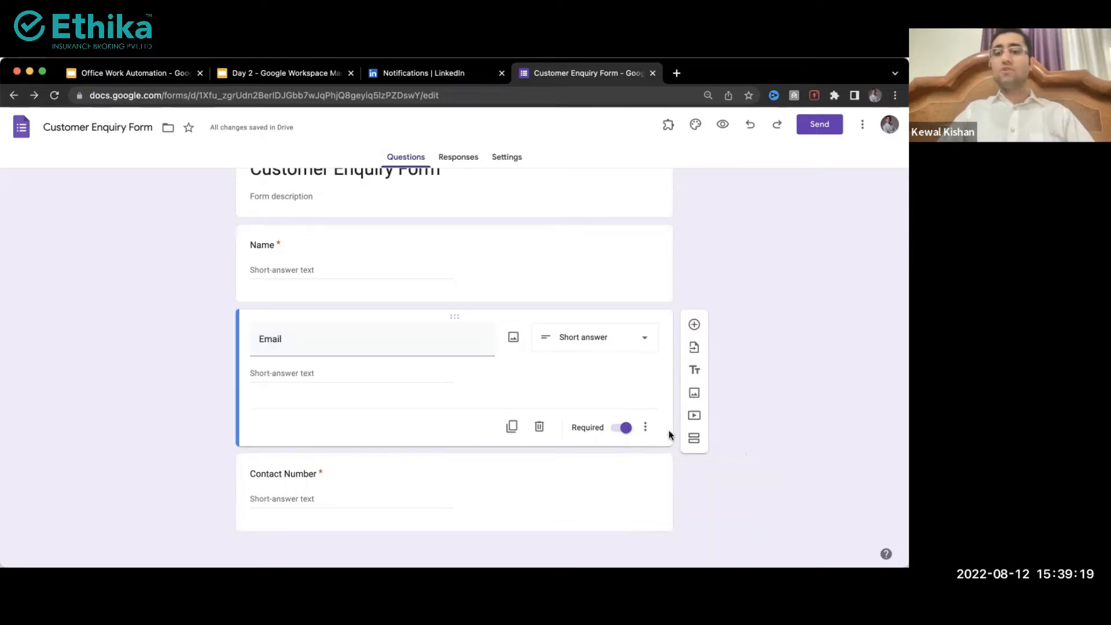
{"action": "left_click", "coordinate": [603, 415]}
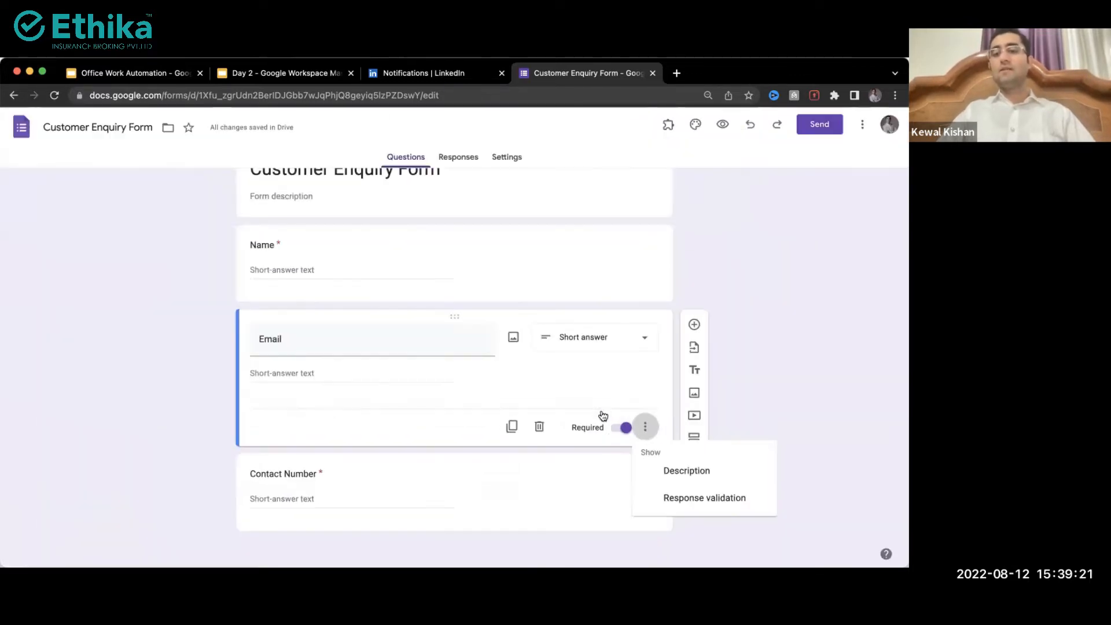
{"action": "left_click", "coordinate": [706, 498]}
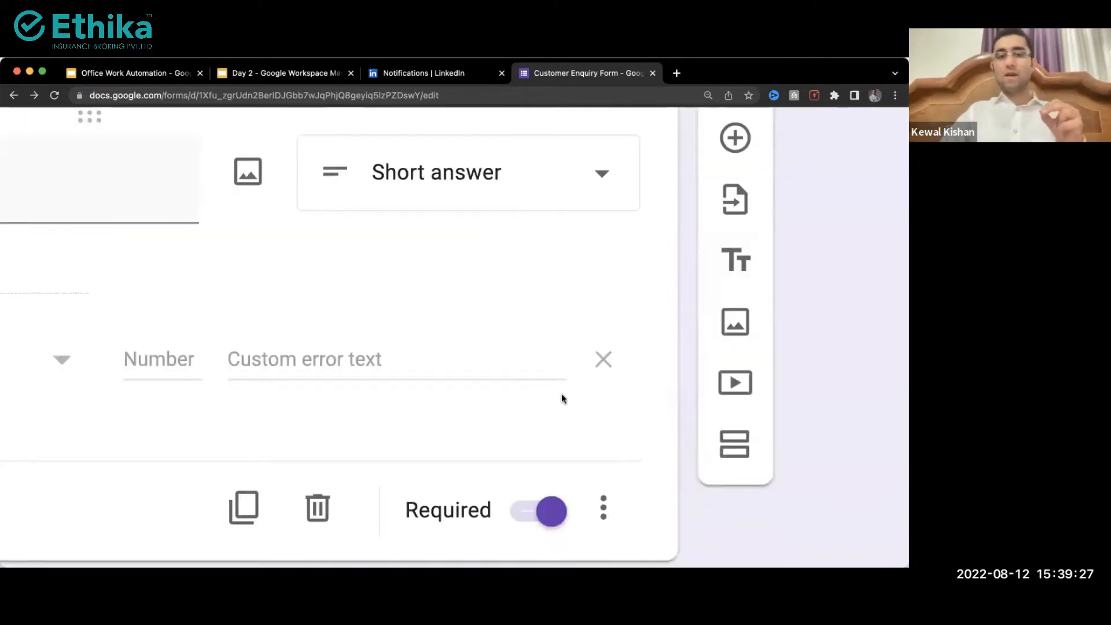
{"action": "scroll", "coordinate": [570, 397], "scroll_direction": "down", "scroll_amount": 3}
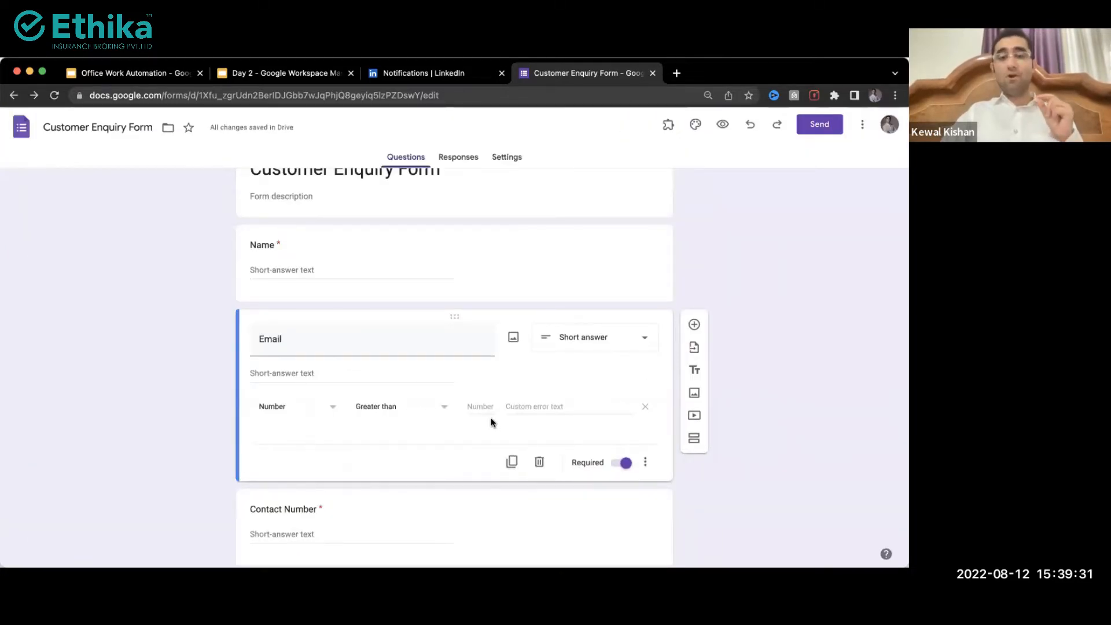
{"action": "left_click", "coordinate": [284, 413]}
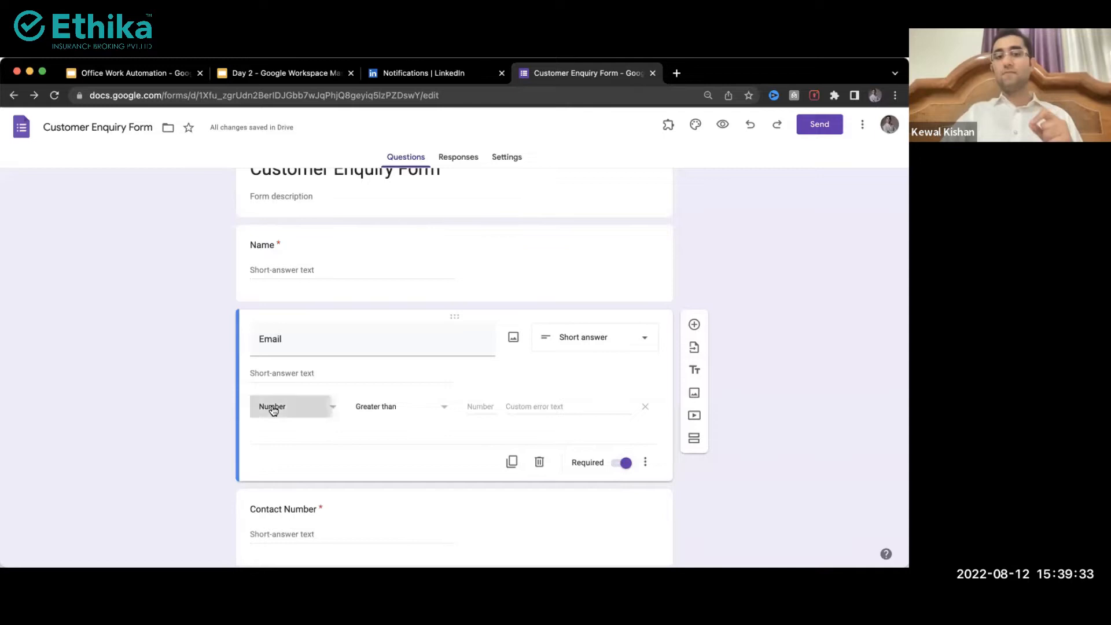
{"action": "left_click", "coordinate": [278, 406]}
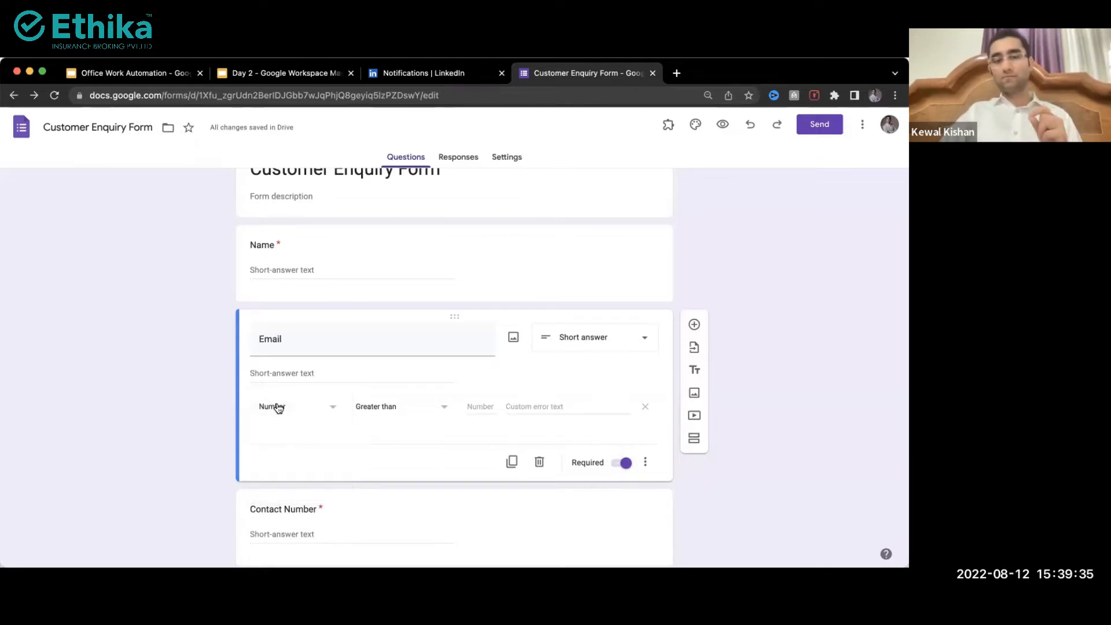
{"action": "left_click", "coordinate": [348, 475]}
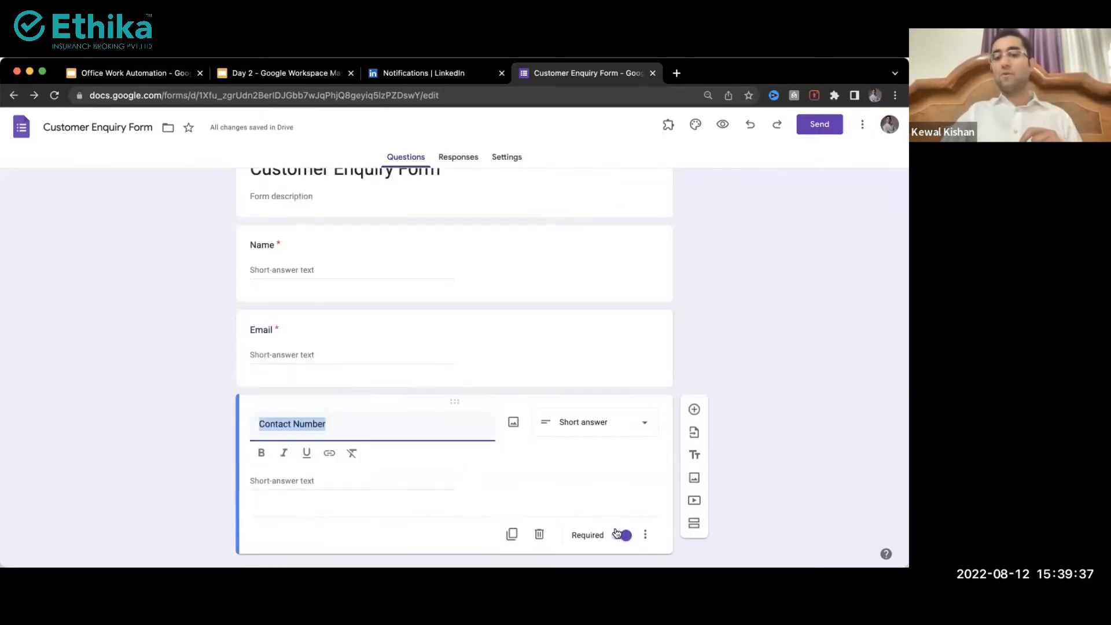
{"action": "left_click", "coordinate": [647, 538]}
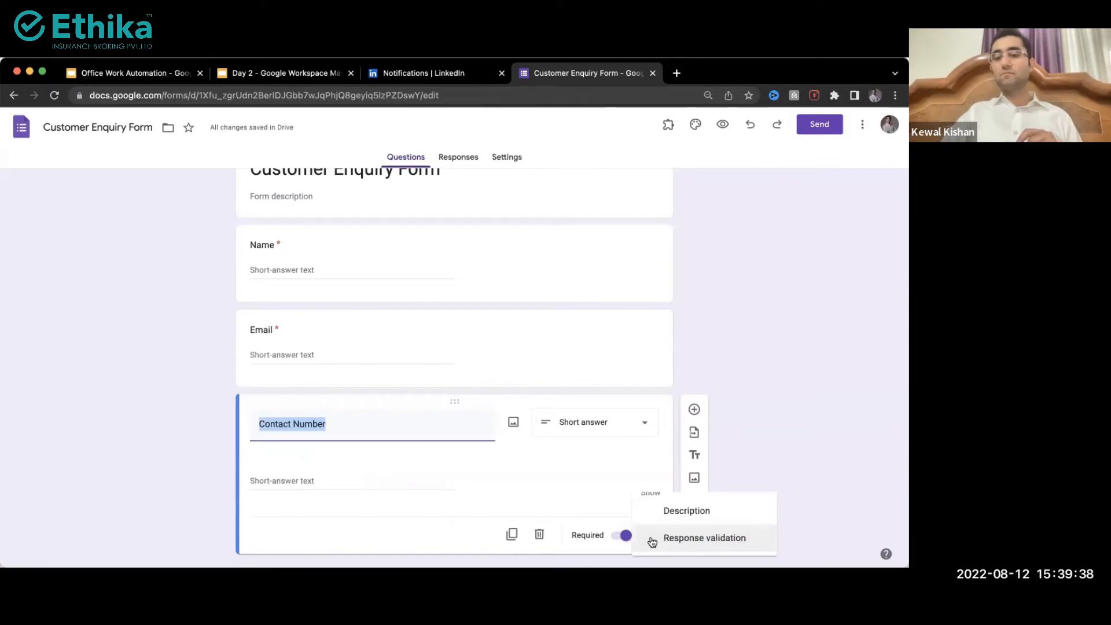
{"action": "left_click", "coordinate": [691, 538]}
{"action": "left_click", "coordinate": [293, 489]}
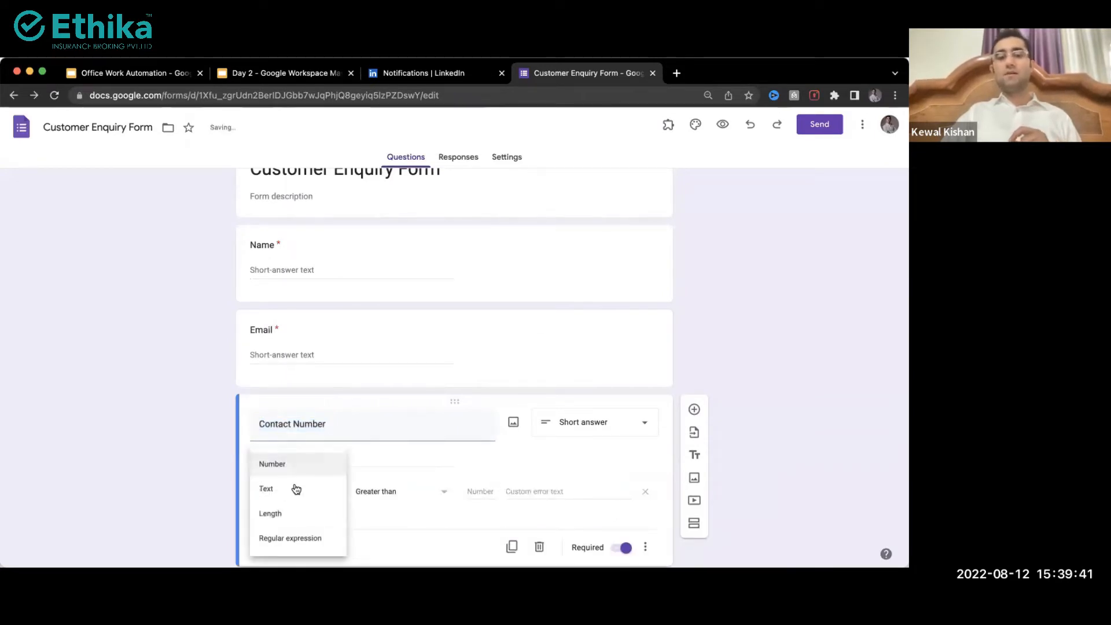
{"action": "left_click", "coordinate": [289, 466]}
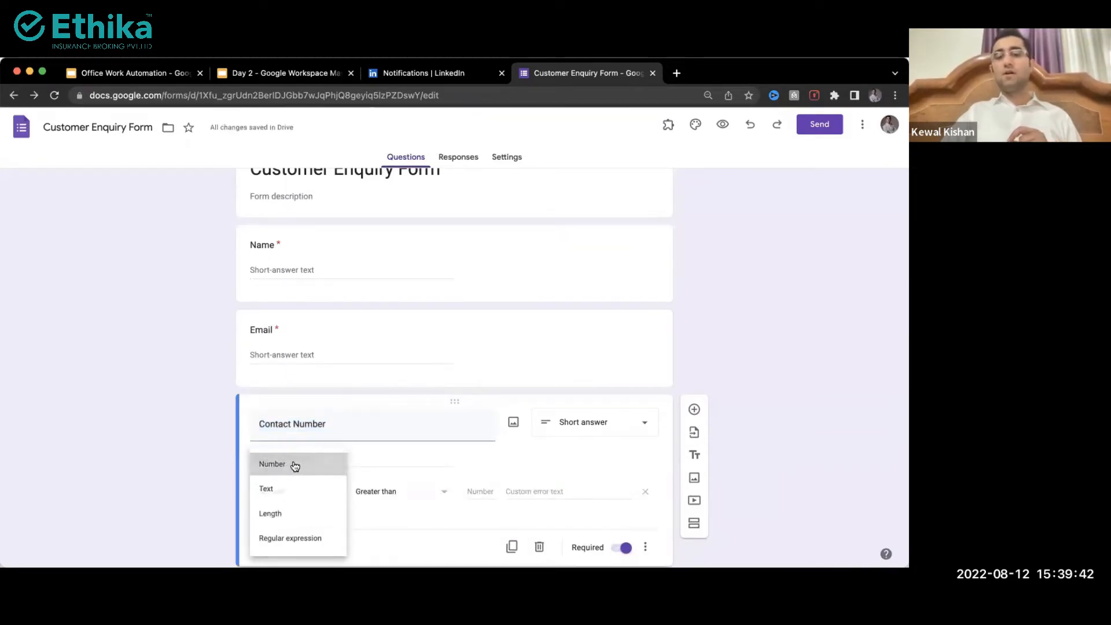
{"action": "left_click", "coordinate": [474, 489]}
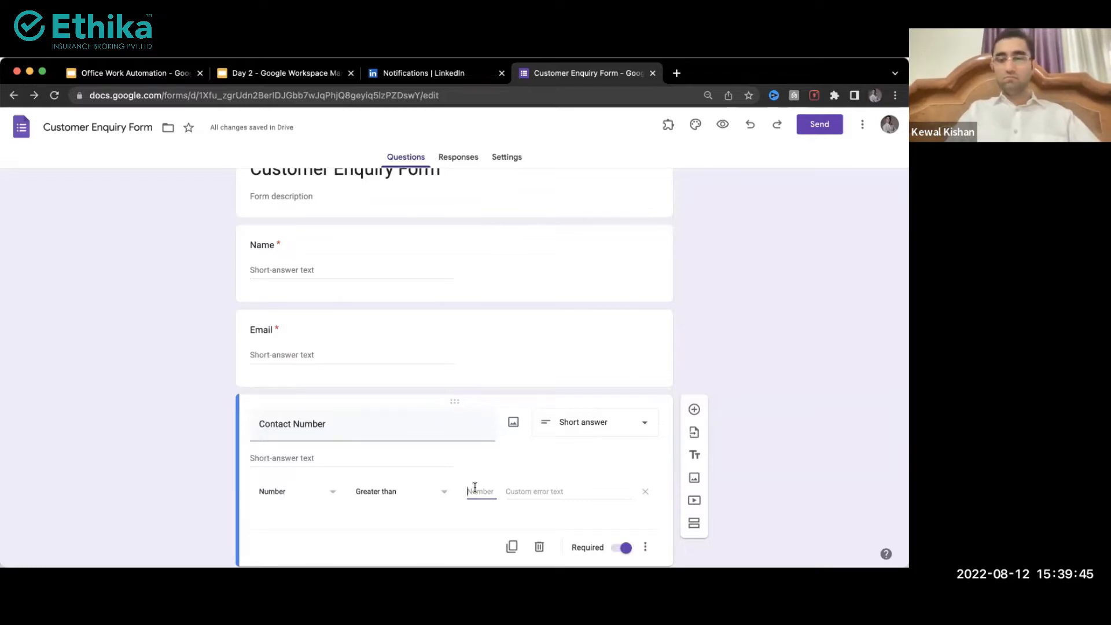
{"action": "type", "text": "5"}
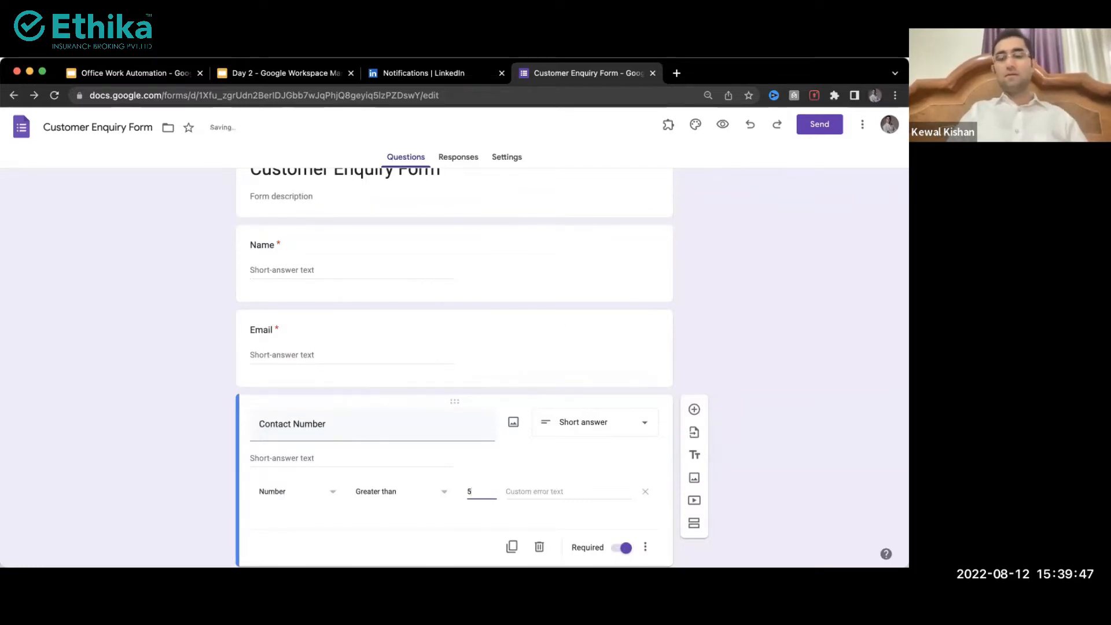
{"action": "type", "text": "000000000"}
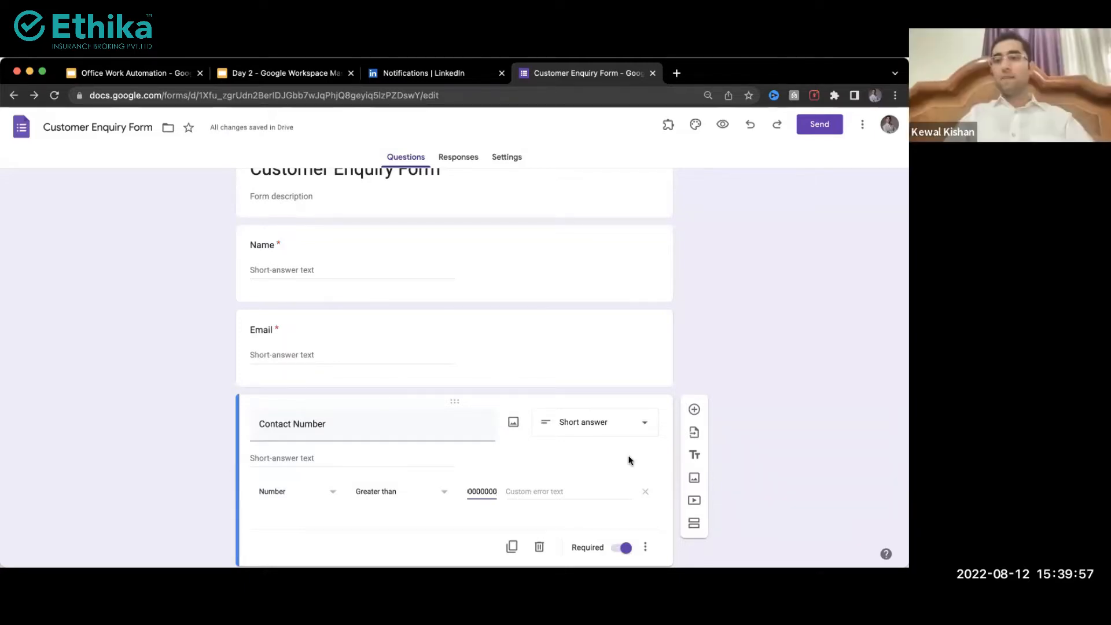
{"action": "scroll", "coordinate": [753, 488], "scroll_direction": "down", "scroll_amount": 1}
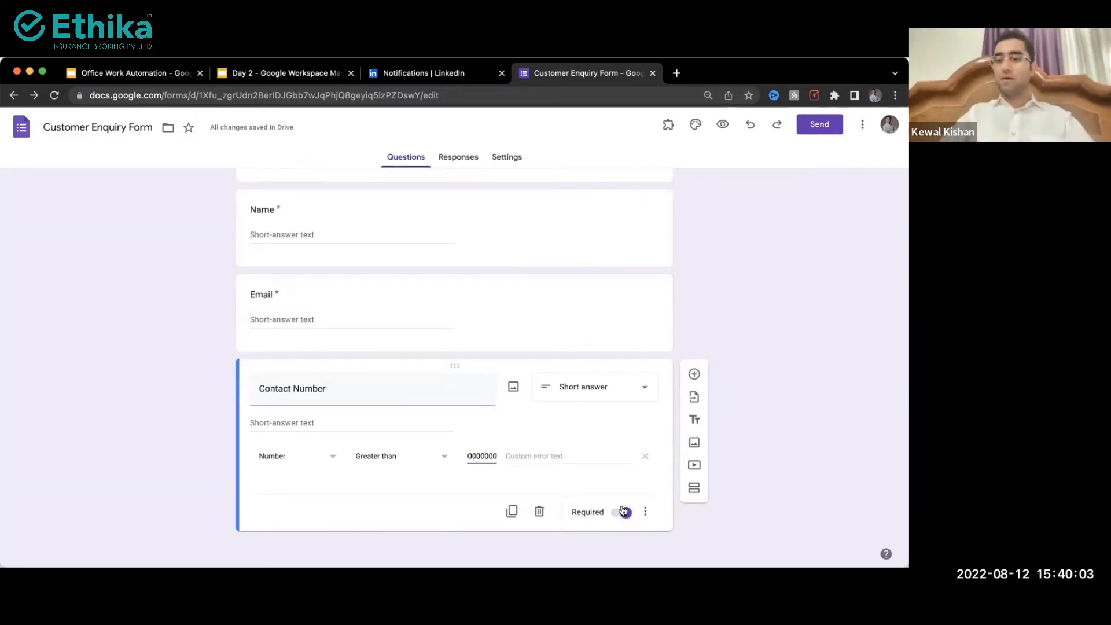
Step: Give Contact Number the description 'Please enter 10 digits contact number.'
{"action": "left_click", "coordinate": [645, 513]}
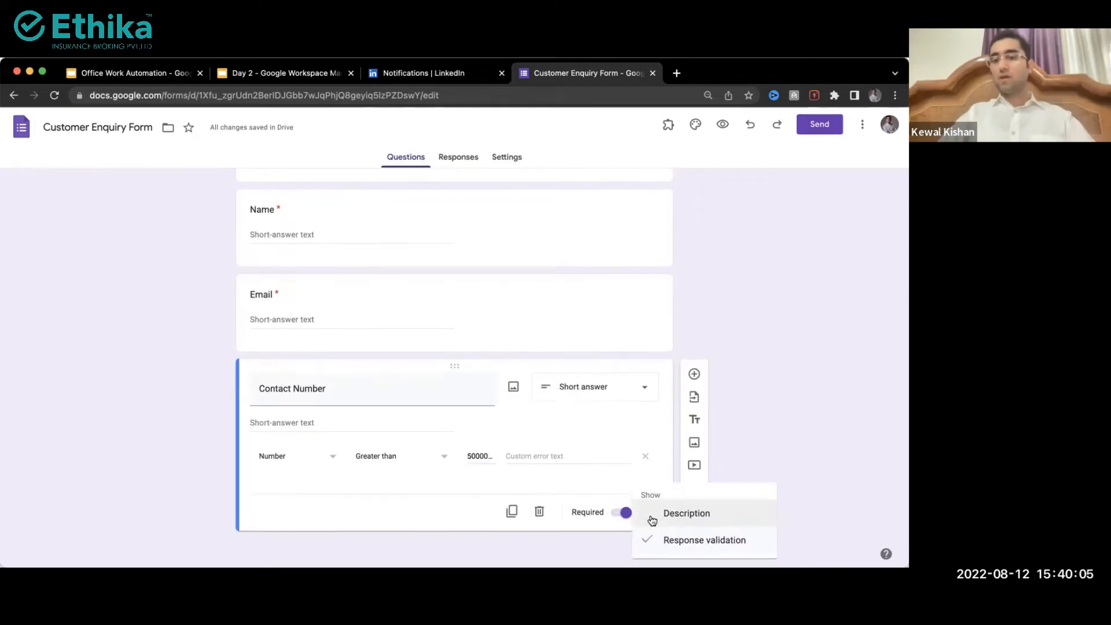
{"action": "left_click", "coordinate": [685, 520]}
{"action": "type", "text": "Pl"}
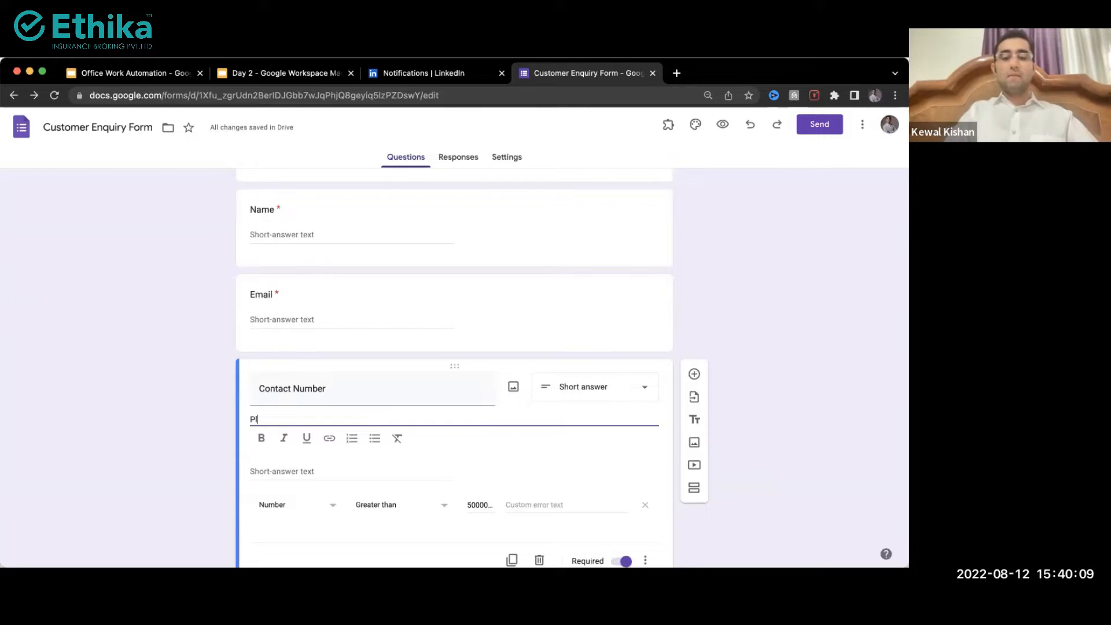
{"action": "type", "text": "ease e"}
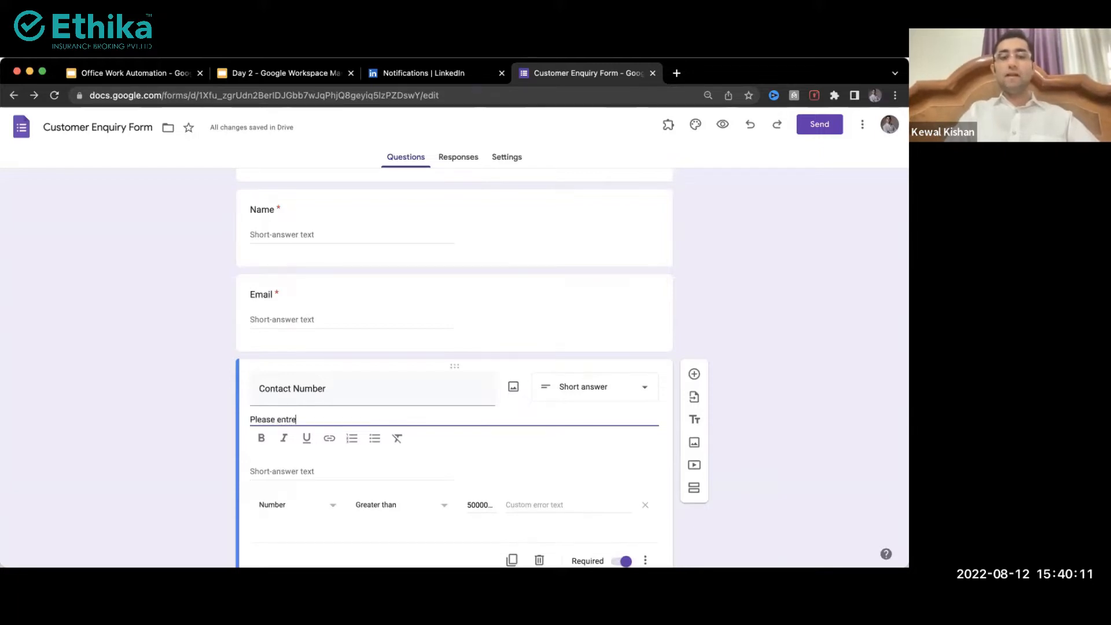
{"action": "type", "text": "nter 10 di"}
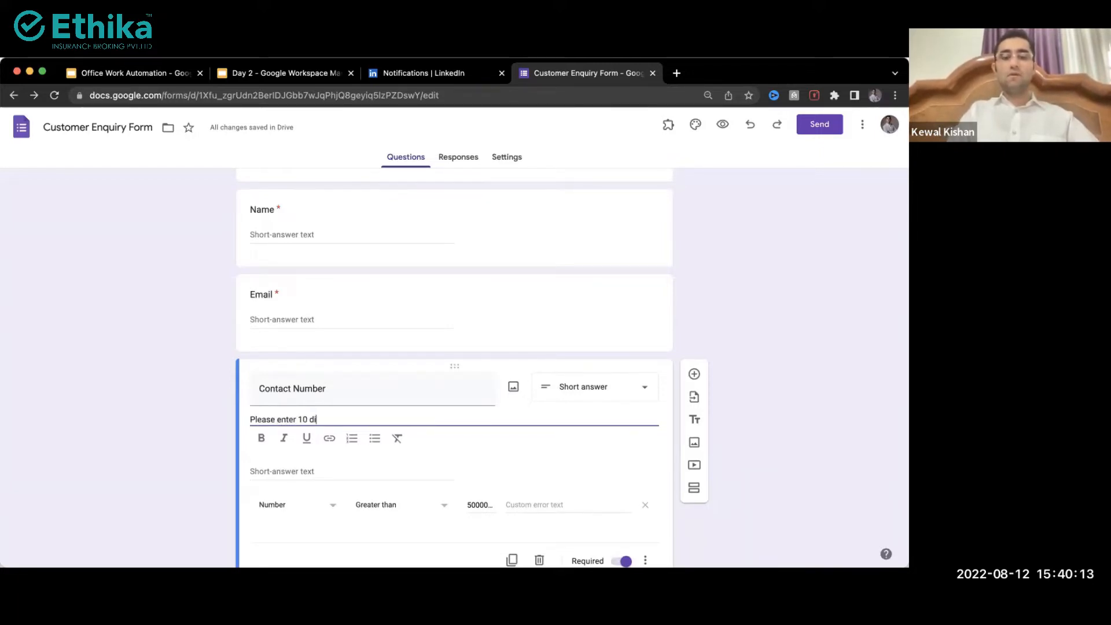
{"action": "type", "text": "gits contac"}
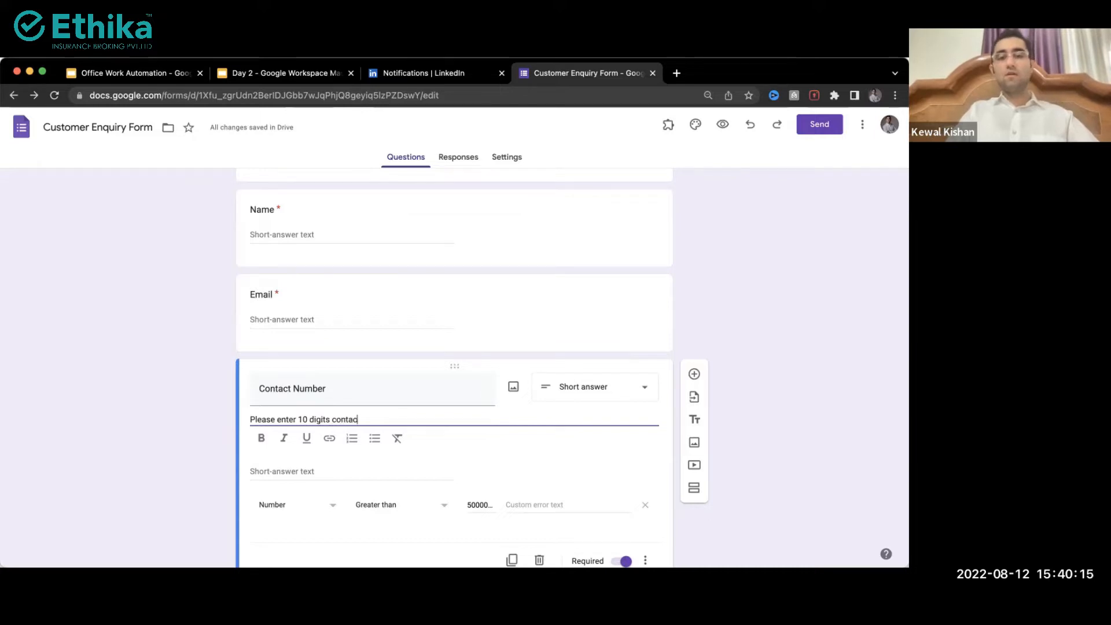
{"action": "type", "text": "t number."}
Step: Change the Email question's validation to Text, Email address
{"action": "left_click", "coordinate": [450, 341]}
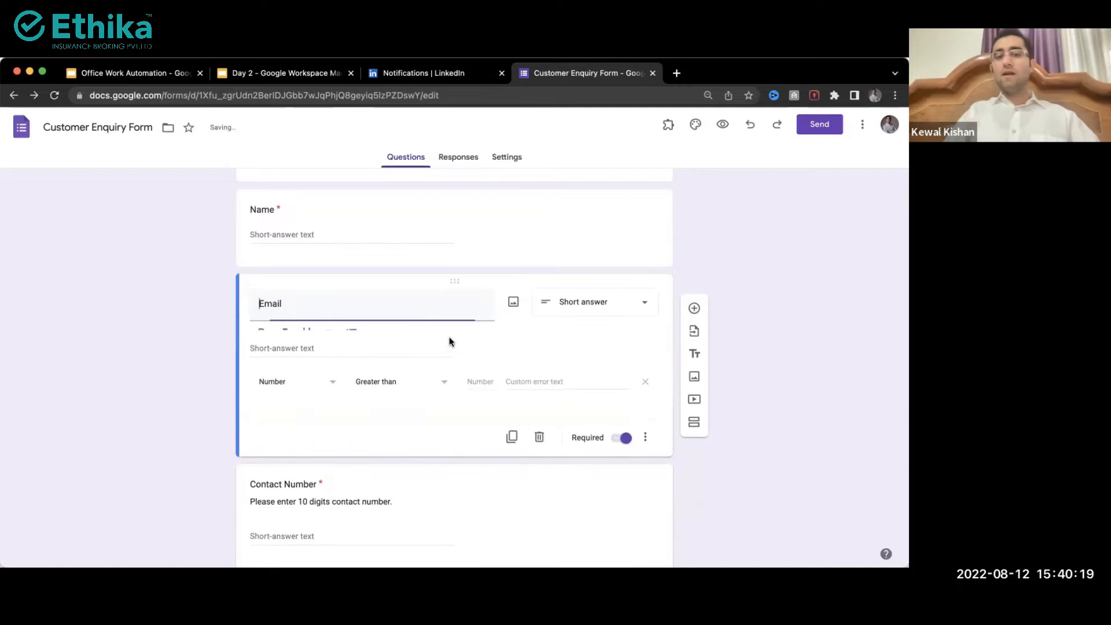
{"action": "left_click", "coordinate": [270, 393]}
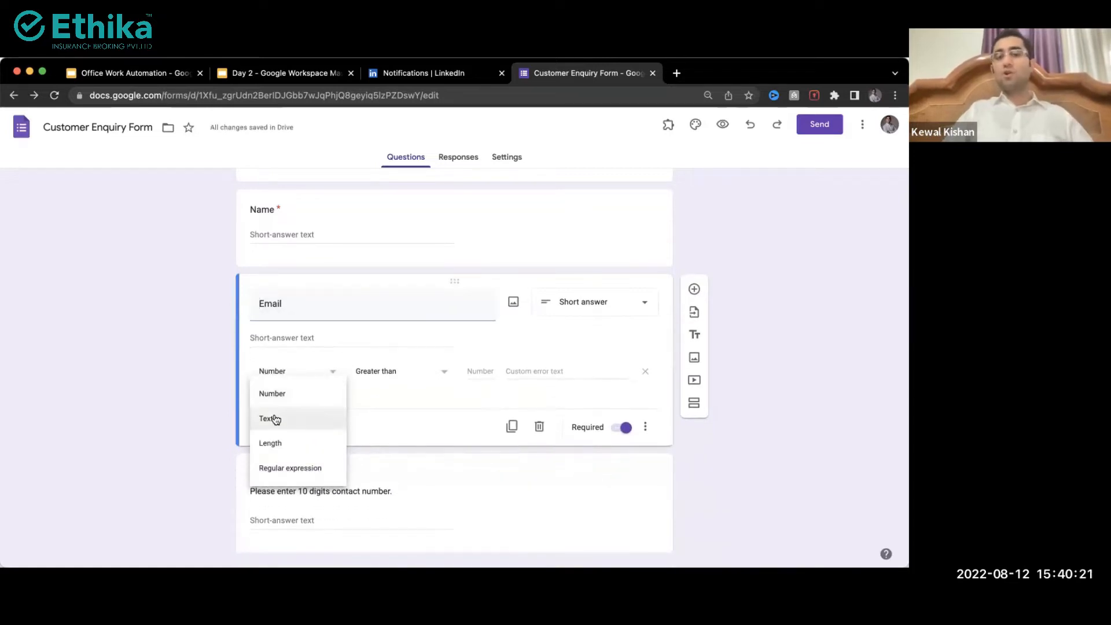
{"action": "left_click", "coordinate": [275, 419]}
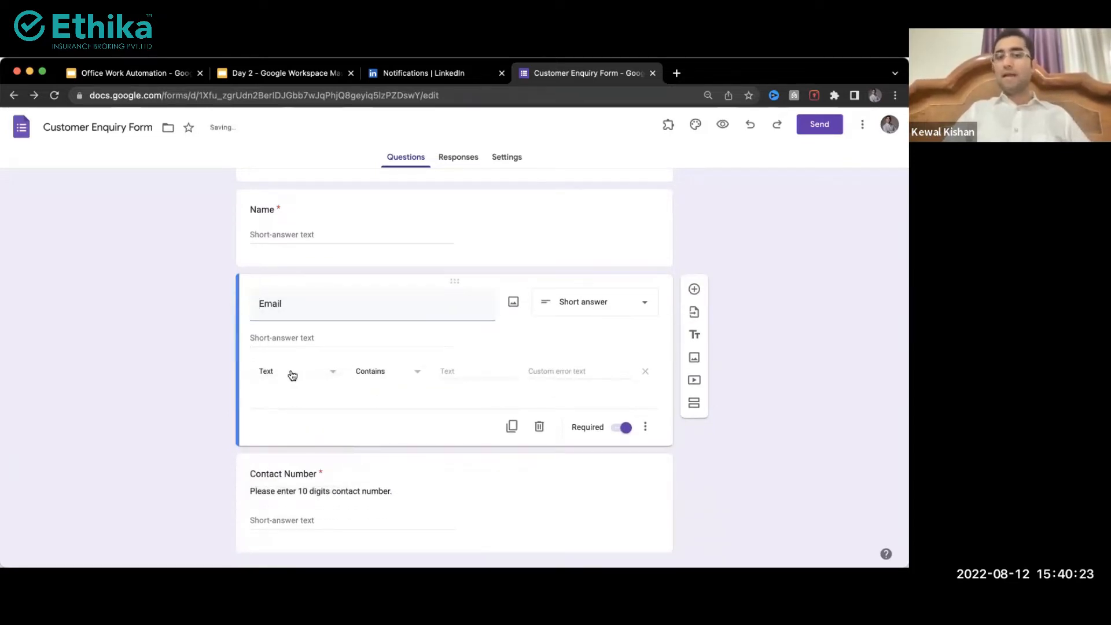
{"action": "left_click", "coordinate": [373, 376]}
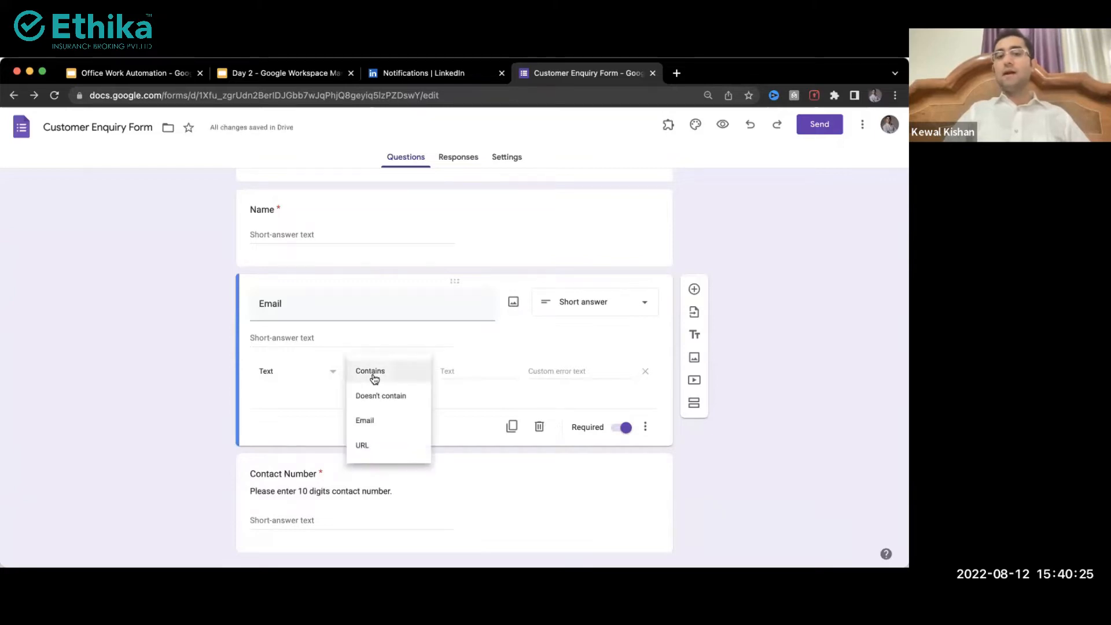
{"action": "left_click", "coordinate": [373, 428]}
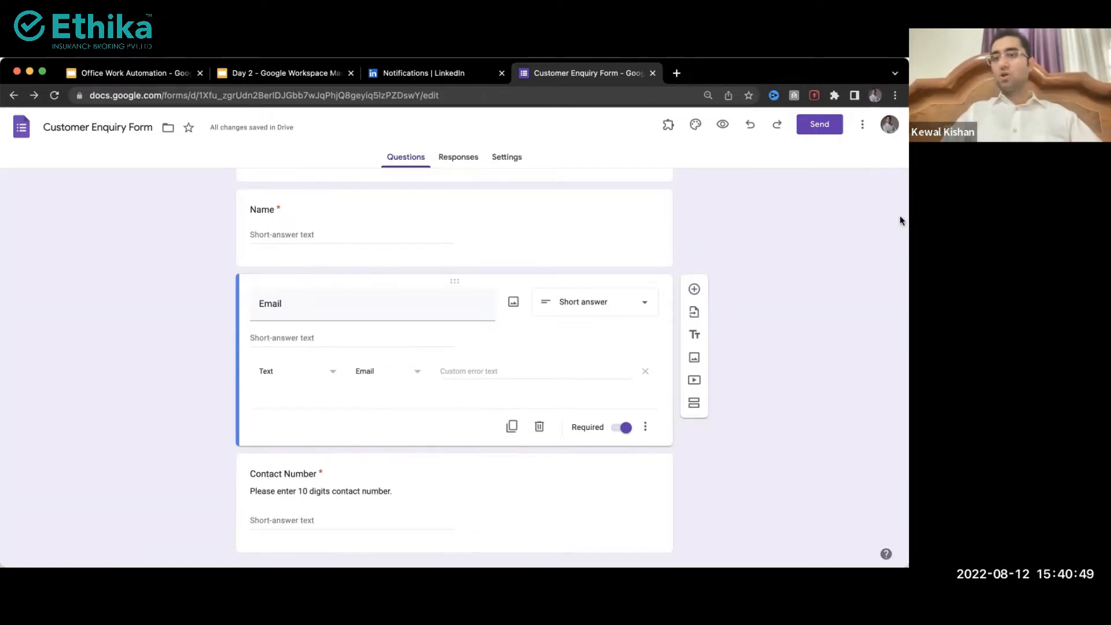
{"action": "scroll", "coordinate": [721, 196], "scroll_direction": "up", "scroll_amount": 1}
{"action": "scroll", "coordinate": [720, 192], "scroll_direction": "up", "scroll_amount": 3}
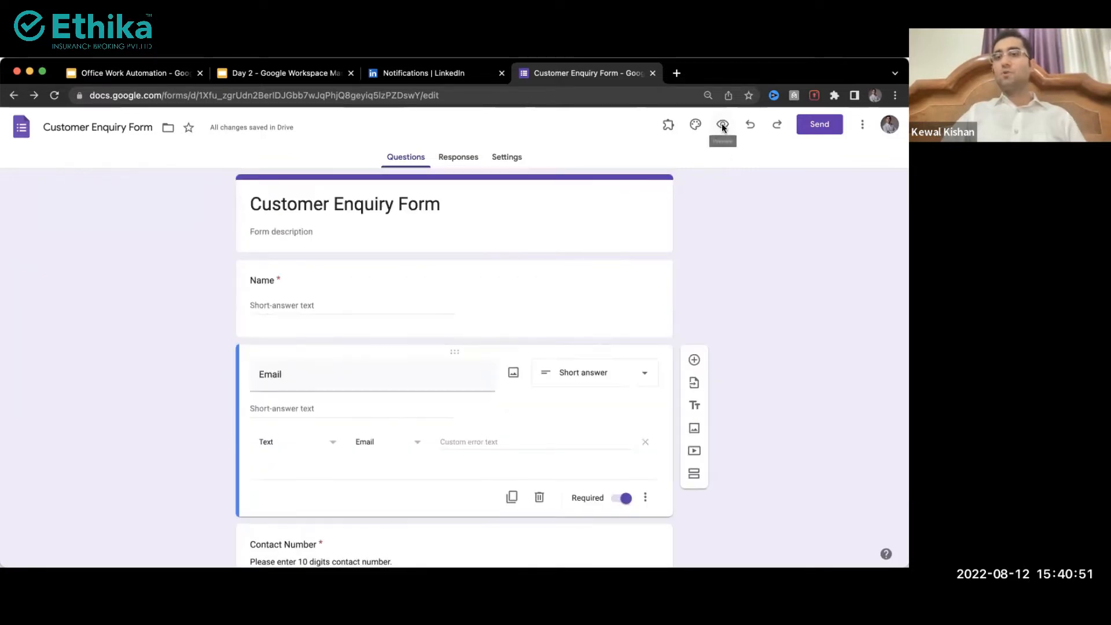
{"action": "scroll", "coordinate": [721, 123], "scroll_direction": "up", "scroll_amount": 5}
{"action": "scroll", "coordinate": [721, 124], "scroll_direction": "down", "scroll_amount": 5}
{"action": "left_click", "coordinate": [722, 123]}
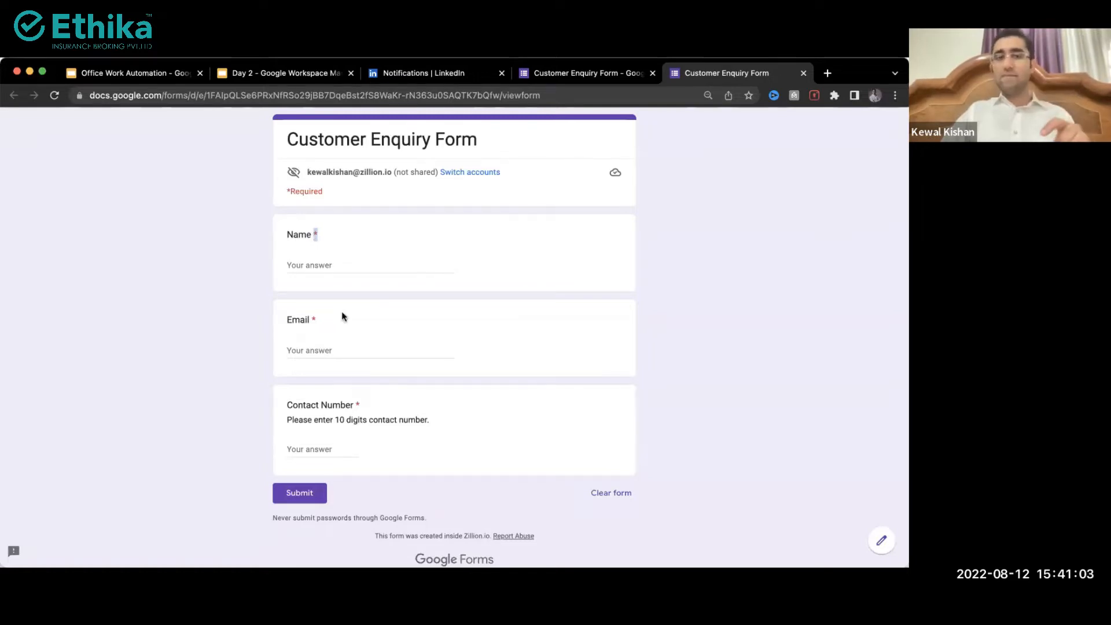
{"action": "triple_click", "coordinate": [412, 417]}
{"action": "left_click", "coordinate": [304, 442]}
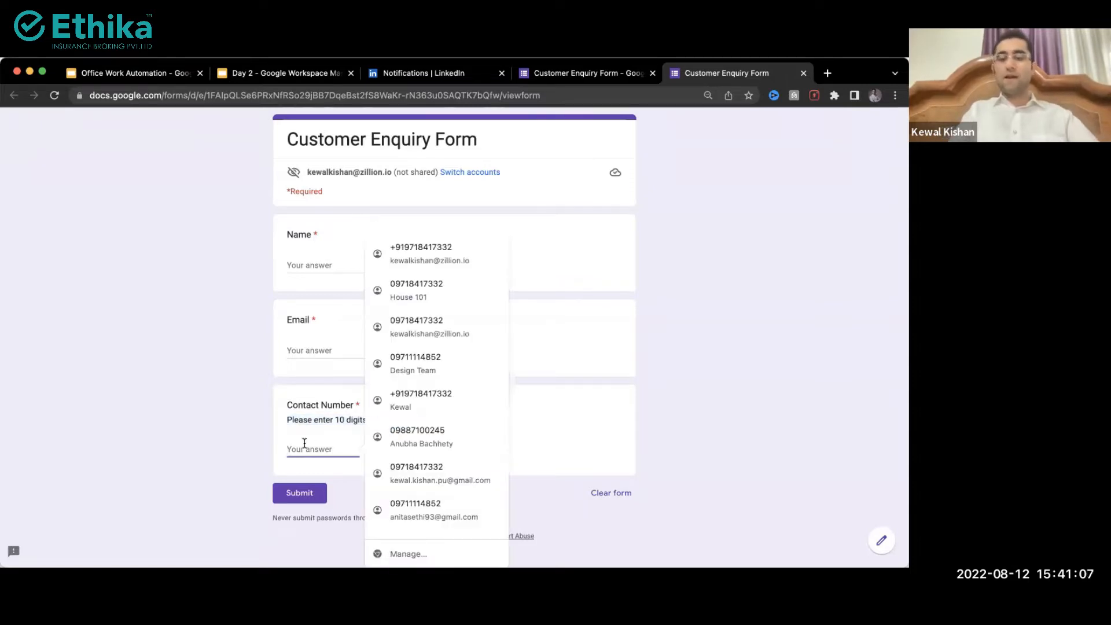
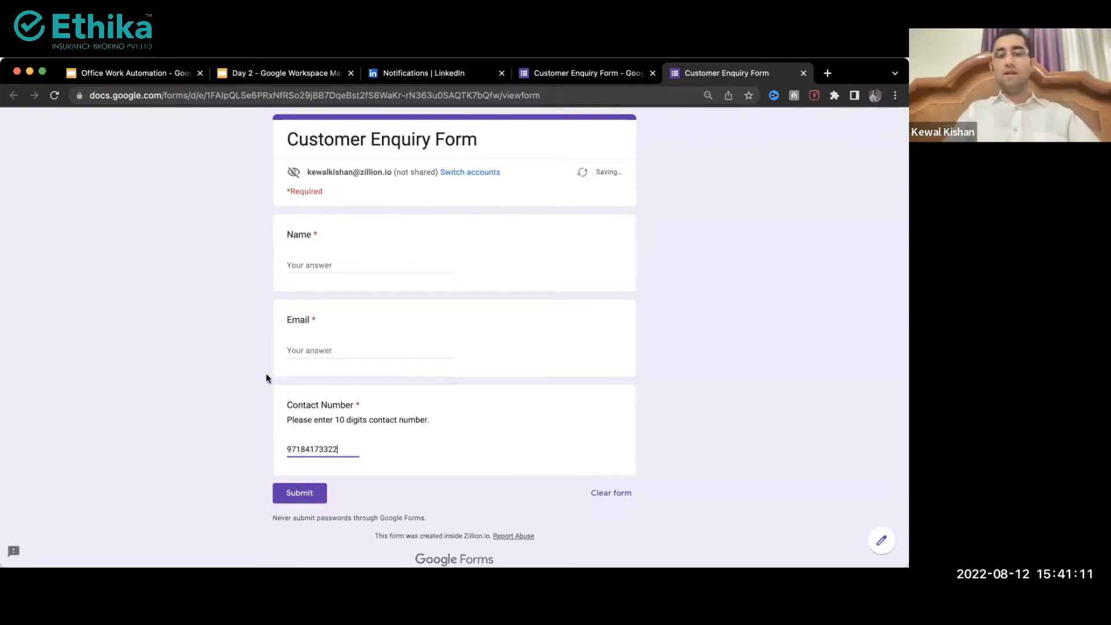
{"action": "left_click", "coordinate": [301, 350]}
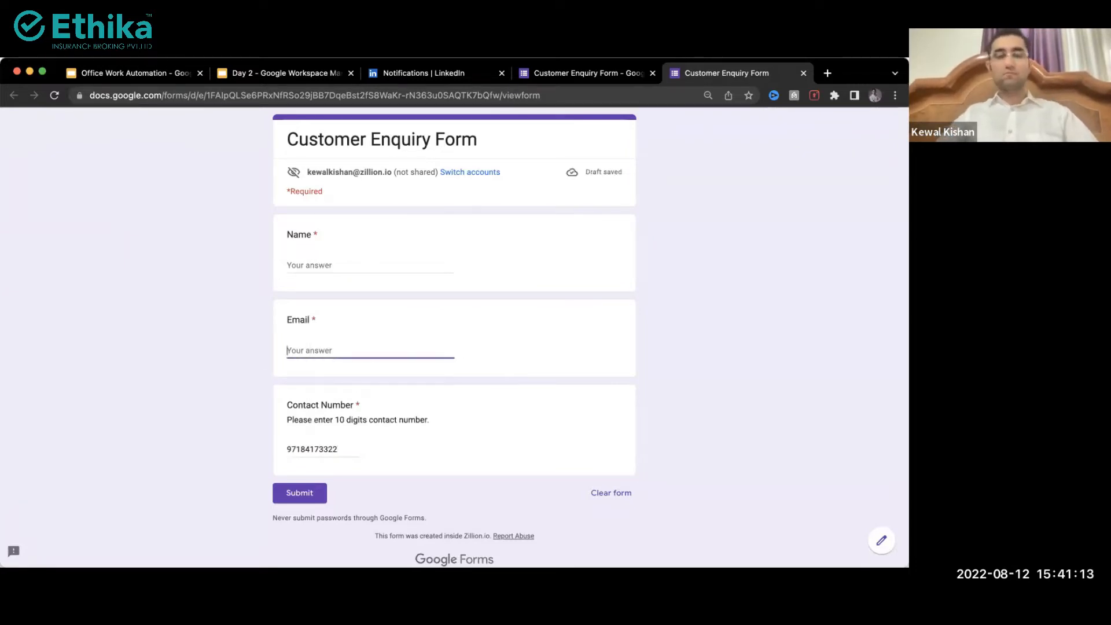
{"action": "left_click", "coordinate": [347, 449]}
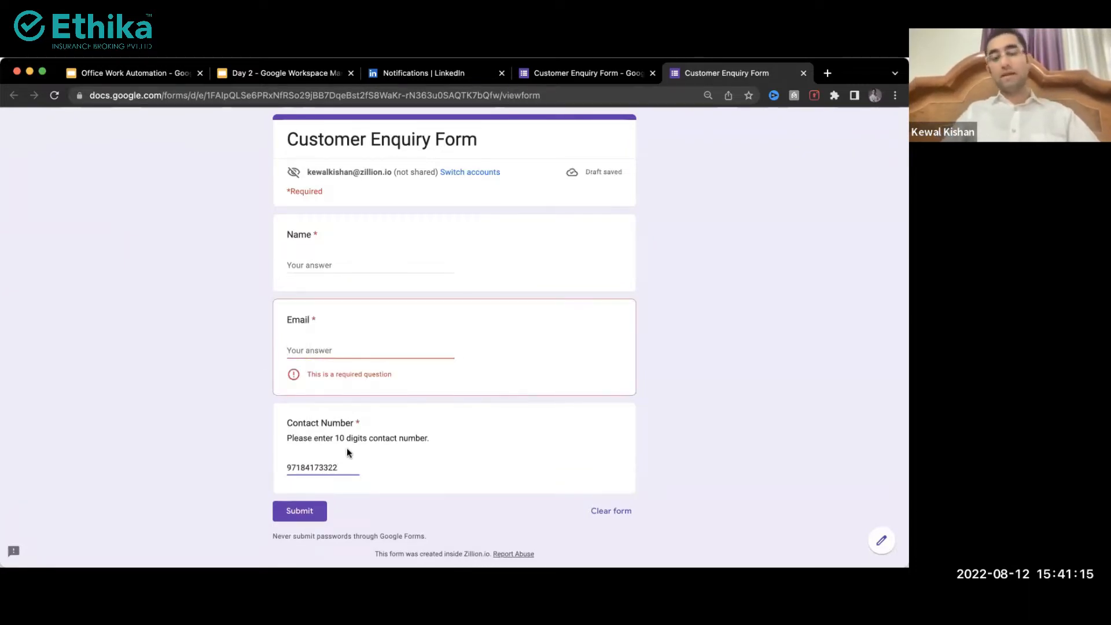
{"action": "key", "text": "BackSpace"}
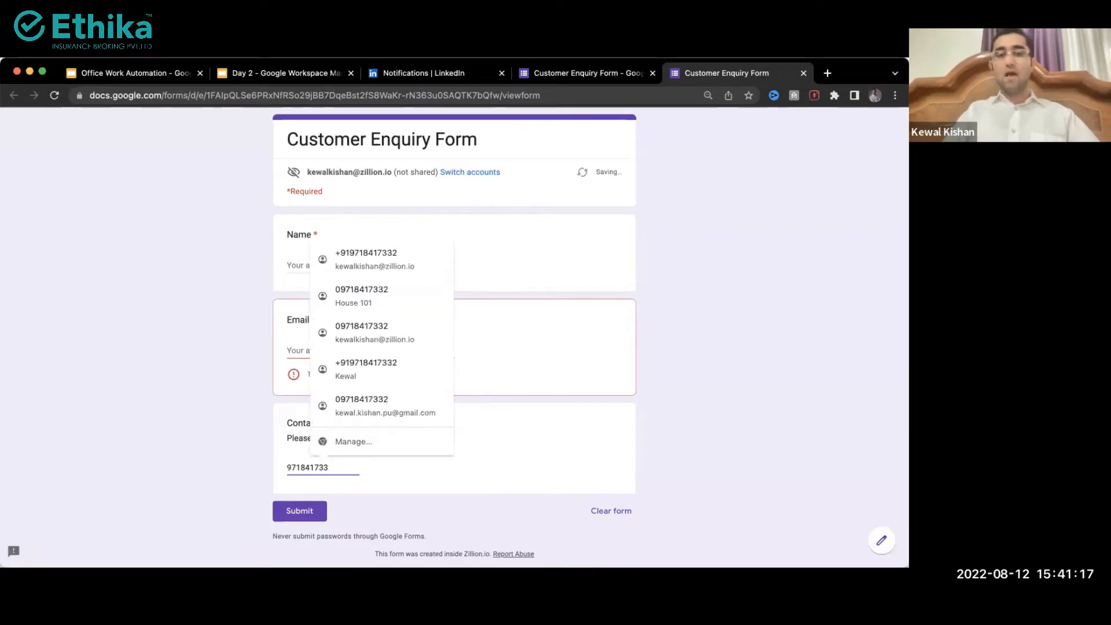
{"action": "type", "text": "~"}
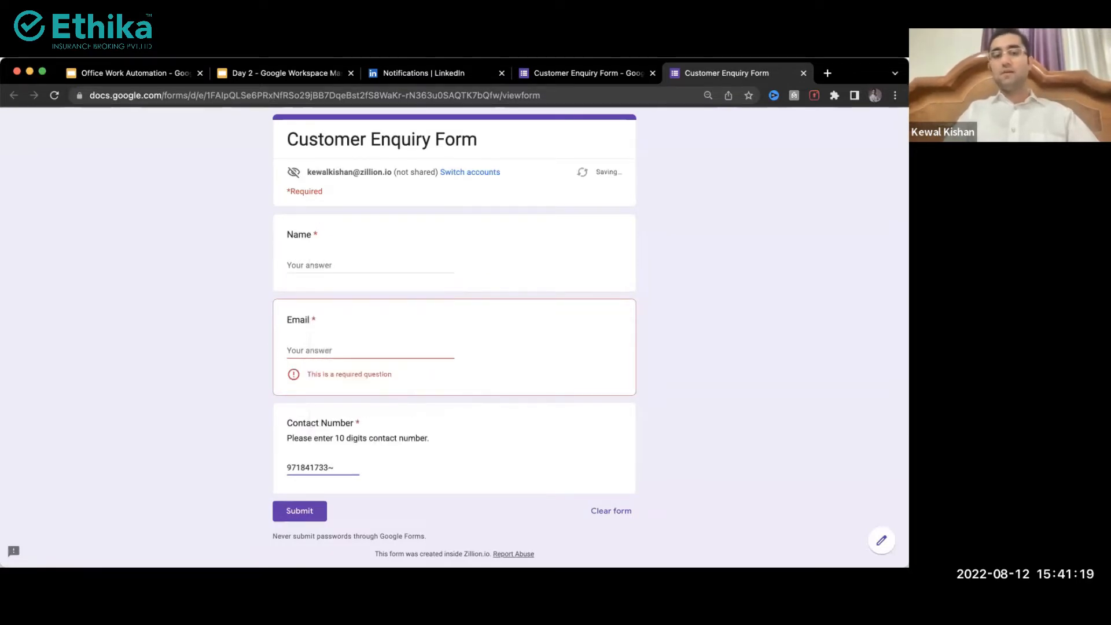
{"action": "key", "text": "BackSpace"}
{"action": "key", "text": "shift+Tab"}
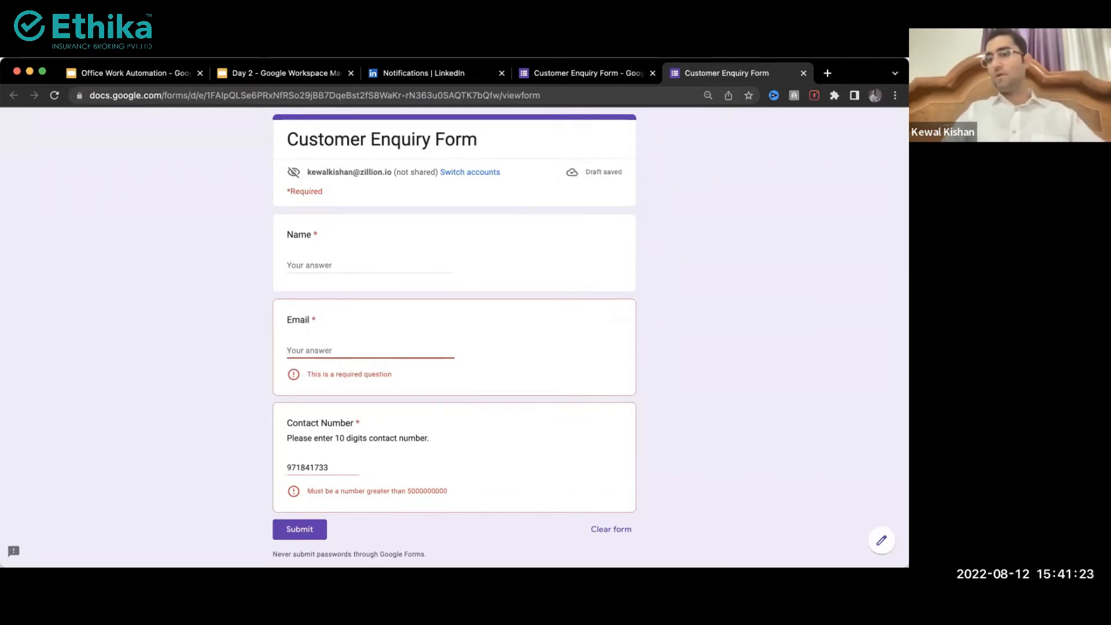
{"action": "key", "text": "ctrl+shift+Tab"}
{"action": "scroll", "coordinate": [528, 413], "scroll_direction": "down", "scroll_amount": 3}
{"action": "left_click", "coordinate": [376, 489]}
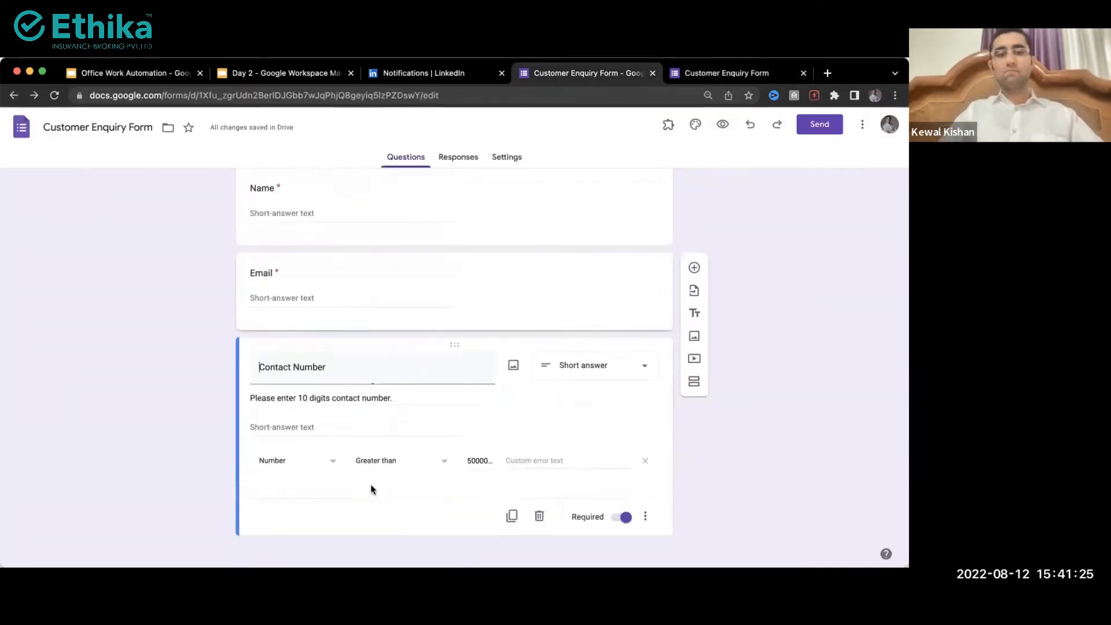
{"action": "left_click", "coordinate": [384, 485]}
{"action": "left_click", "coordinate": [389, 461]}
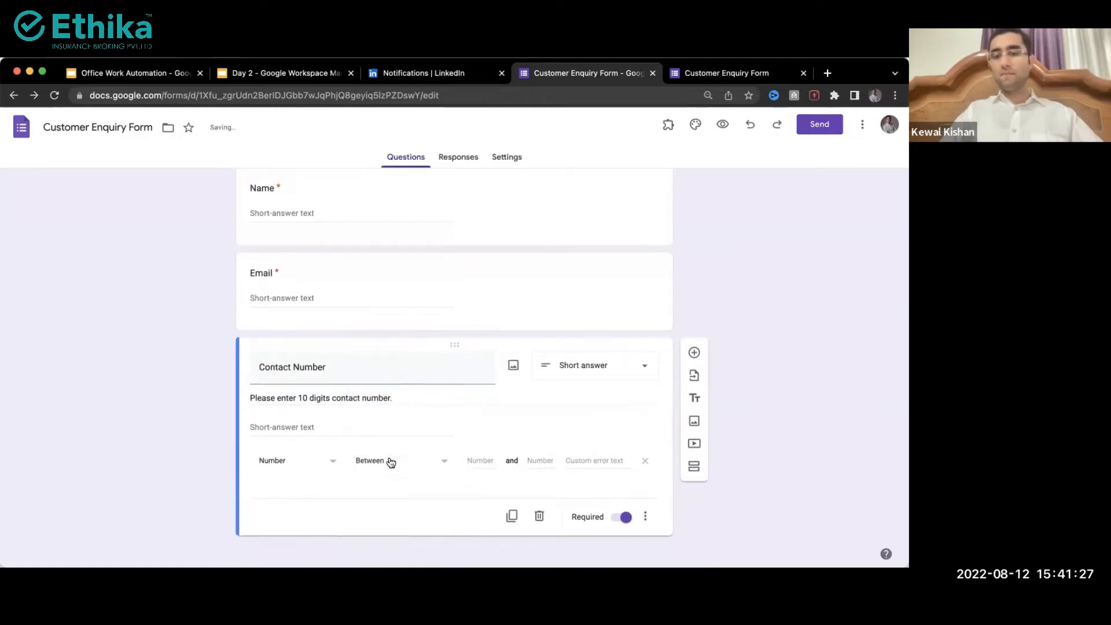
{"action": "left_click", "coordinate": [490, 460]}
{"action": "type", "text": "500"}
{"action": "type", "text": "0000000"}
{"action": "left_click", "coordinate": [527, 461]}
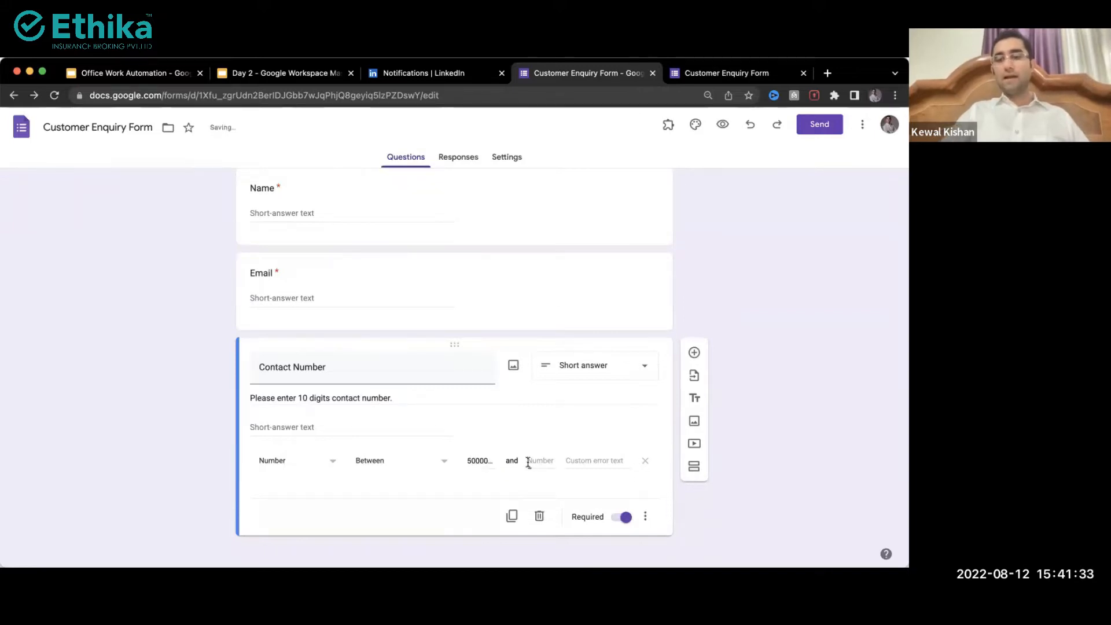
{"action": "type", "text": "9999999999"}
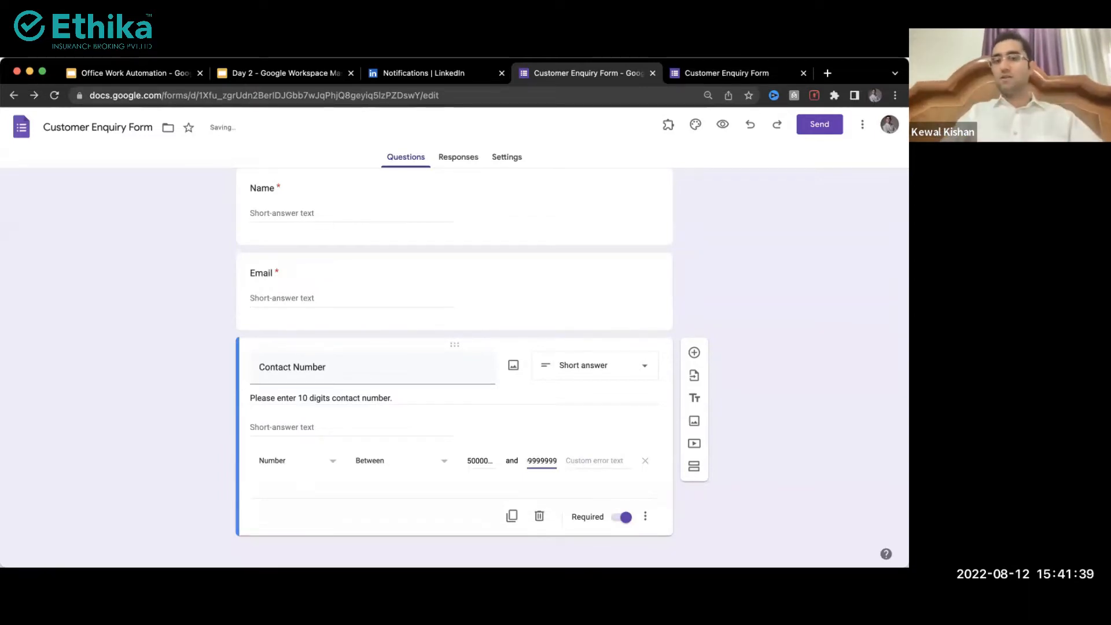
{"action": "key", "text": "ctrl+Tab"}
{"action": "key", "text": "super+r"}
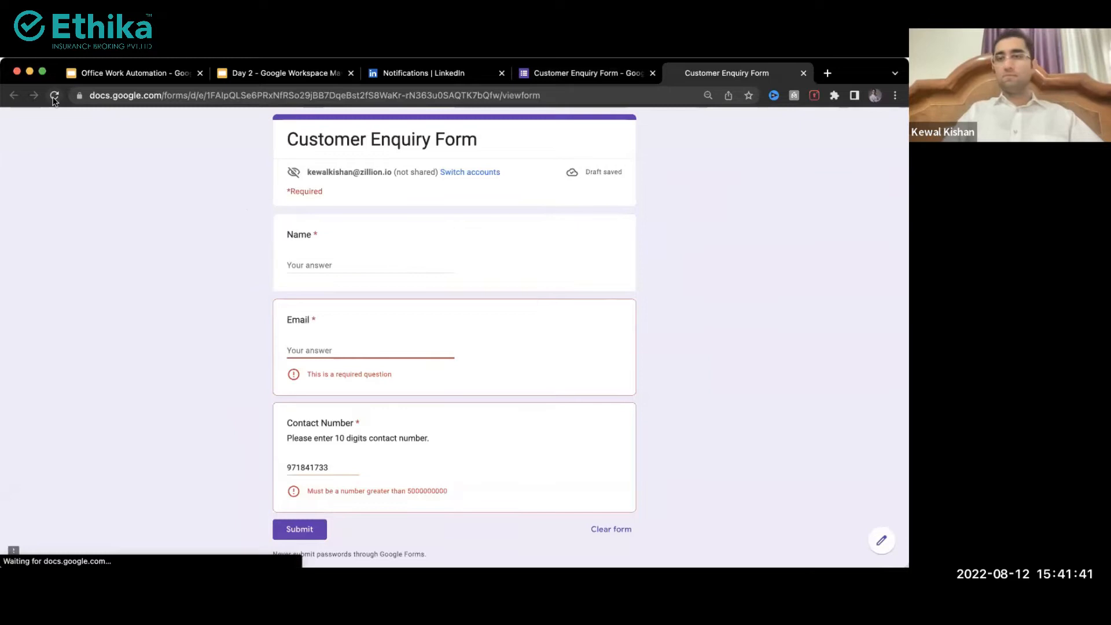
Step: Append '22' to the Contact Number answer to make it 11 digits and trigger its error
{"action": "left_click", "coordinate": [336, 448]}
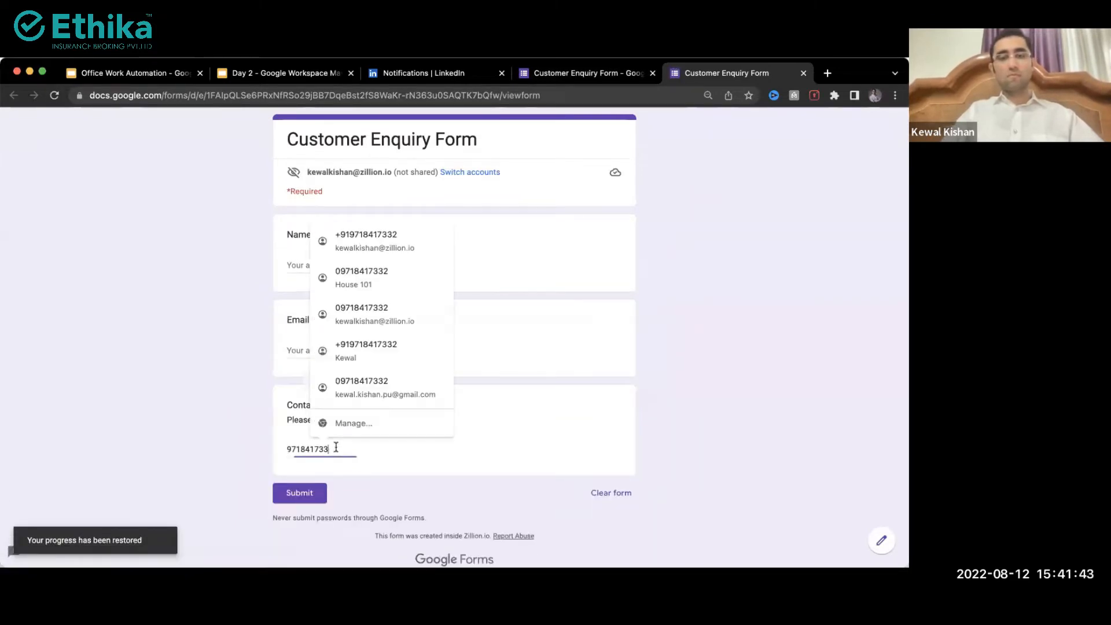
{"action": "type", "text": "22"}
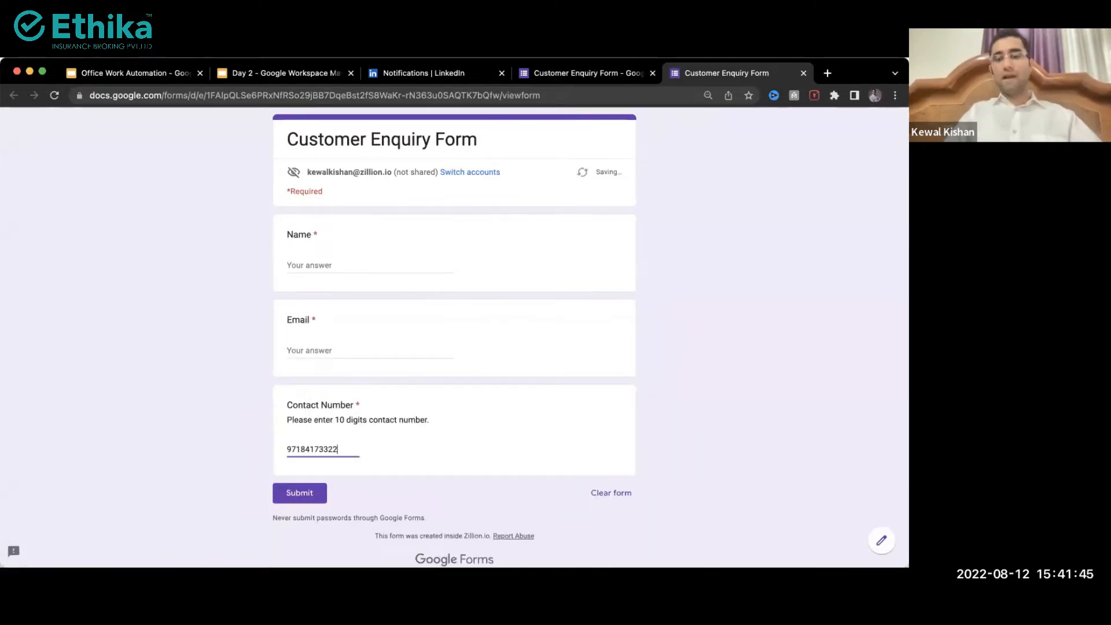
{"action": "left_click", "coordinate": [329, 351]}
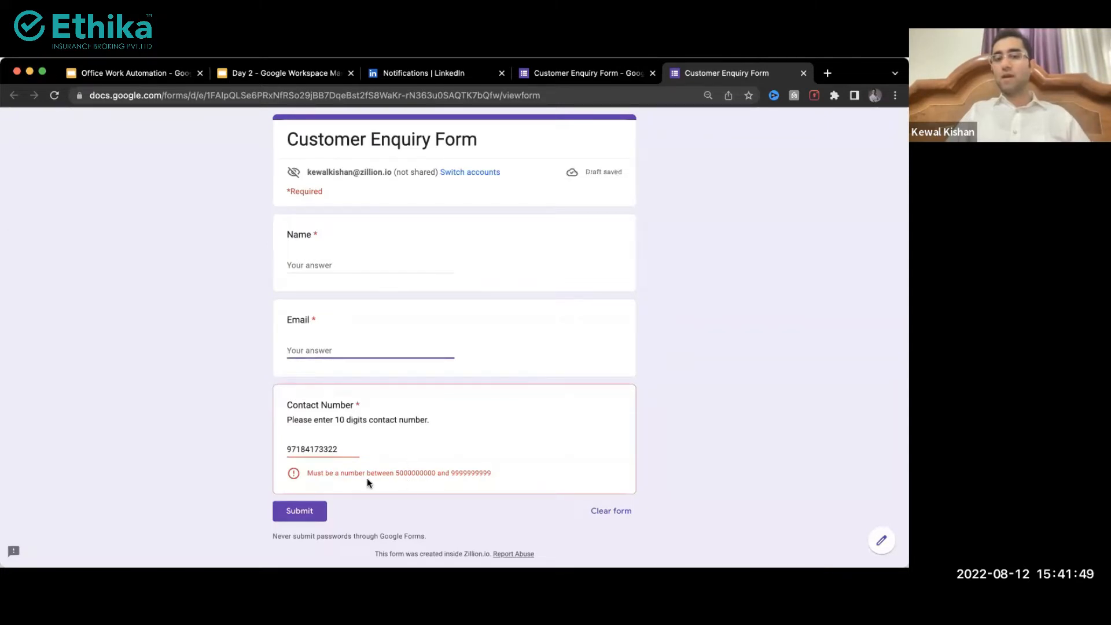
{"action": "left_click", "coordinate": [336, 453]}
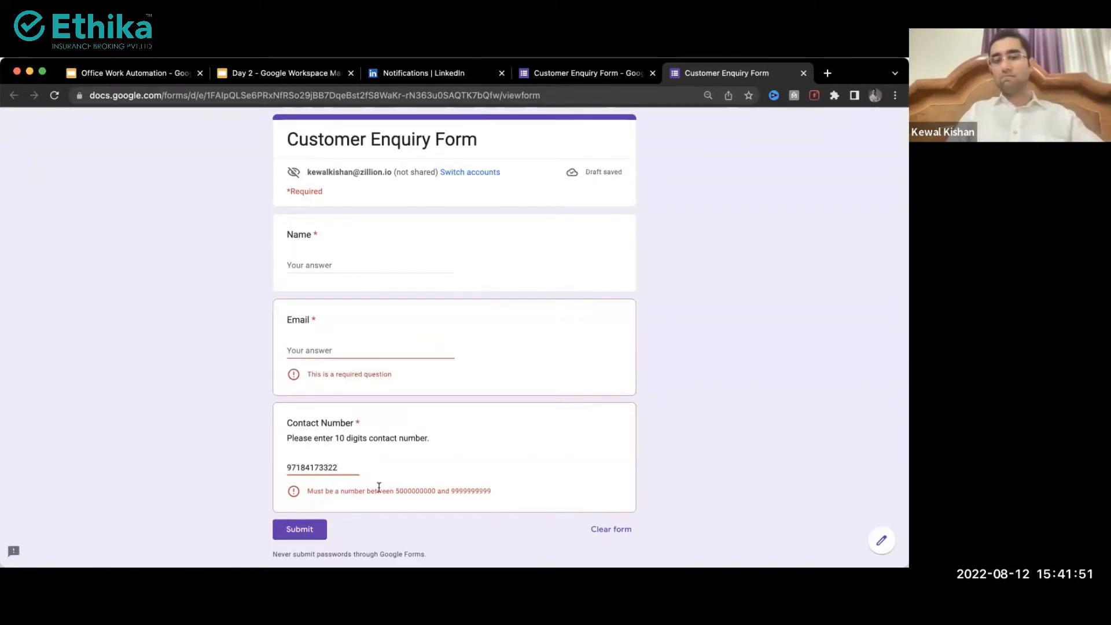
Step: Enter a malformed email address, leave the field to show its validation error, and return to the editor
{"action": "left_click", "coordinate": [311, 351]}
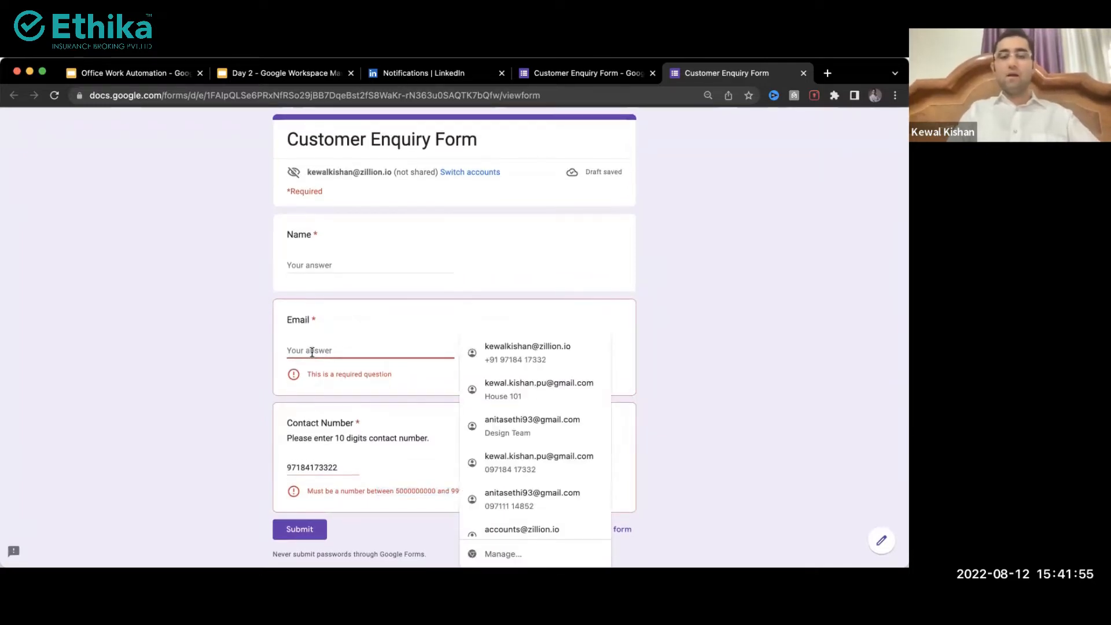
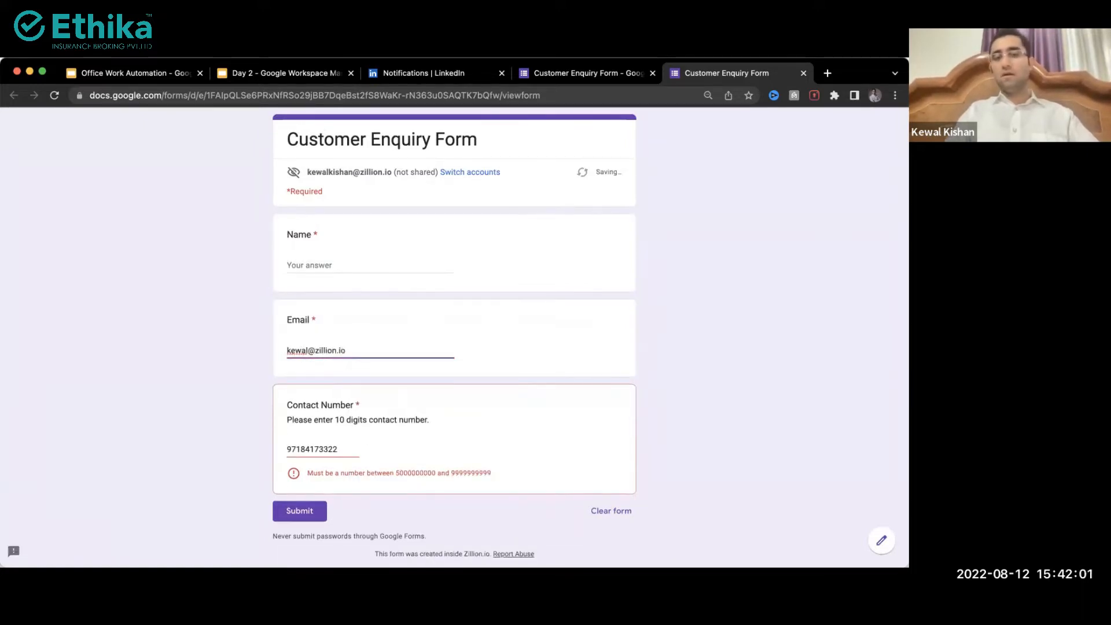
{"action": "left_click", "coordinate": [338, 351]}
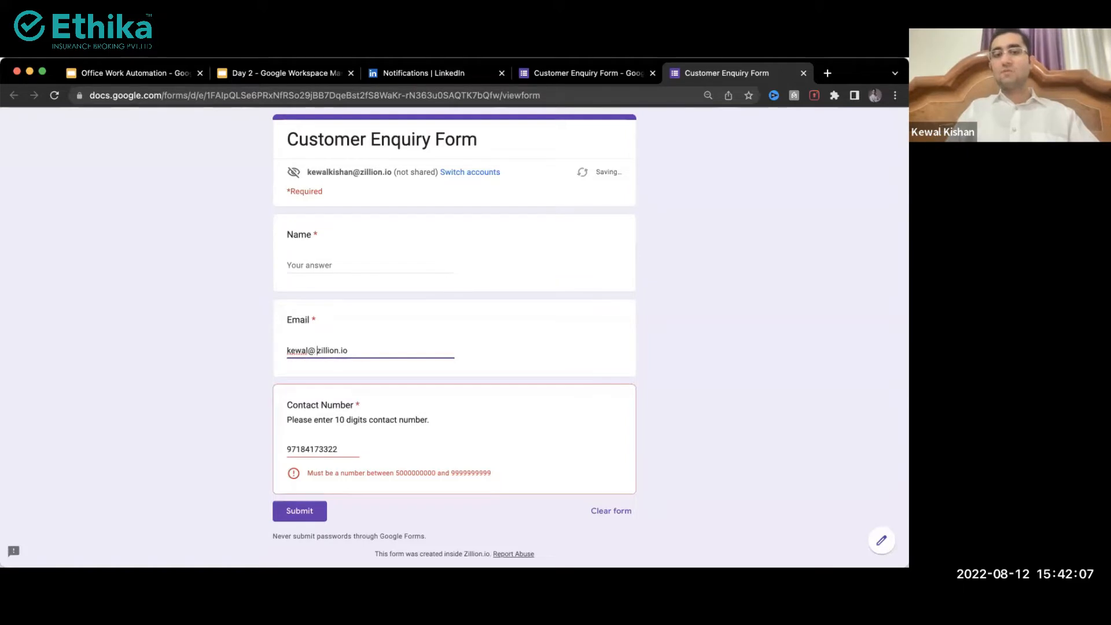
{"action": "key", "text": "Tab"}
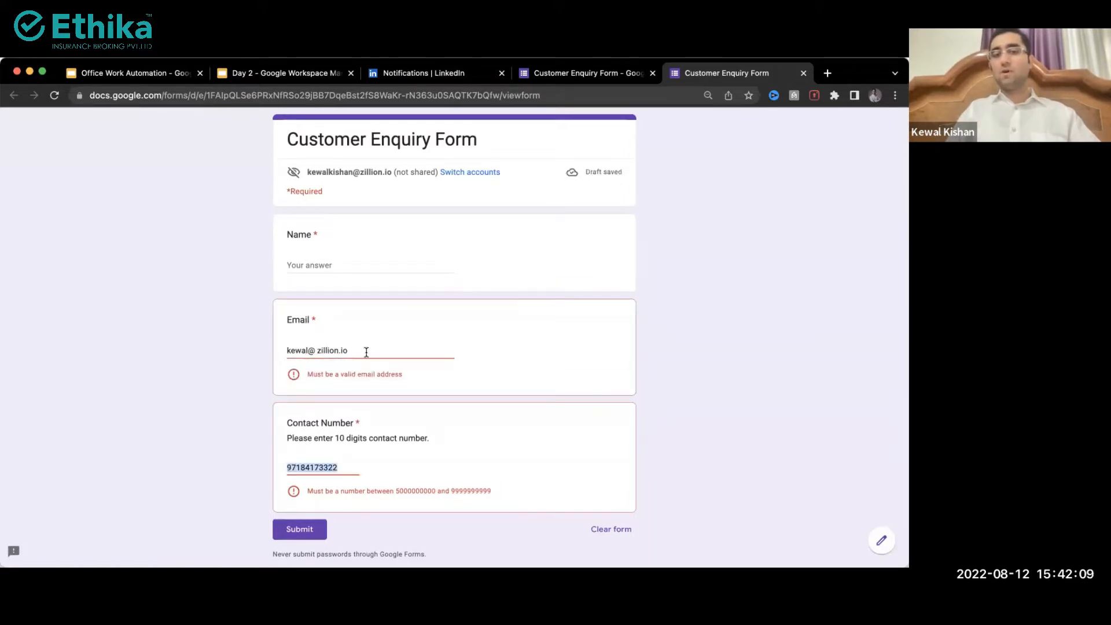
{"action": "left_click_drag", "start_coordinate": [366, 352], "coordinate": [283, 350]}
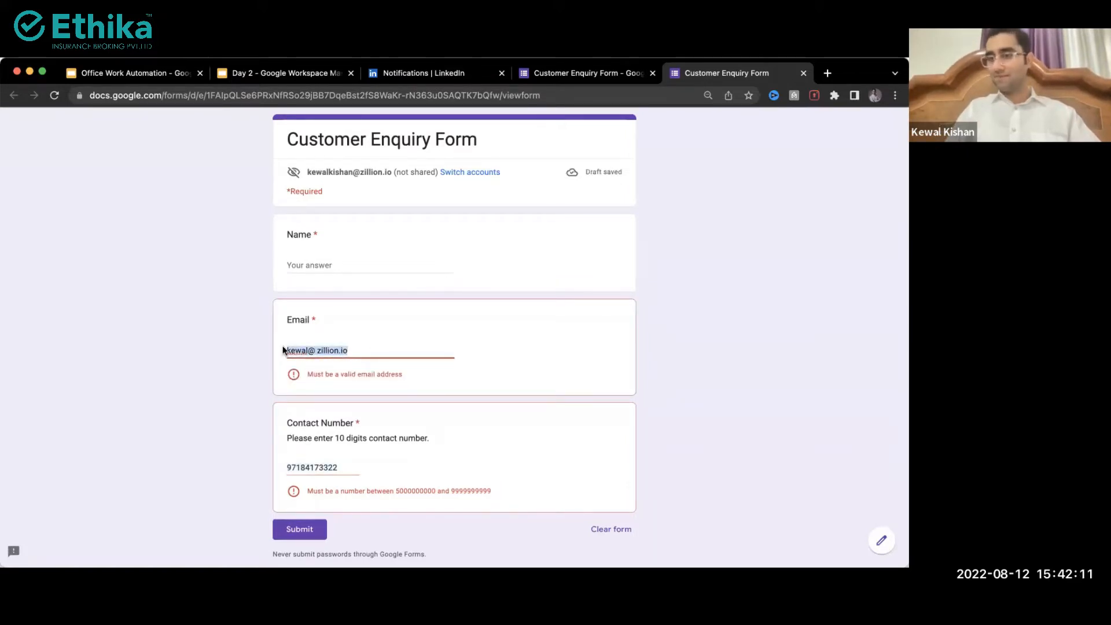
{"action": "key", "text": "ctrl+shift+Tab"}
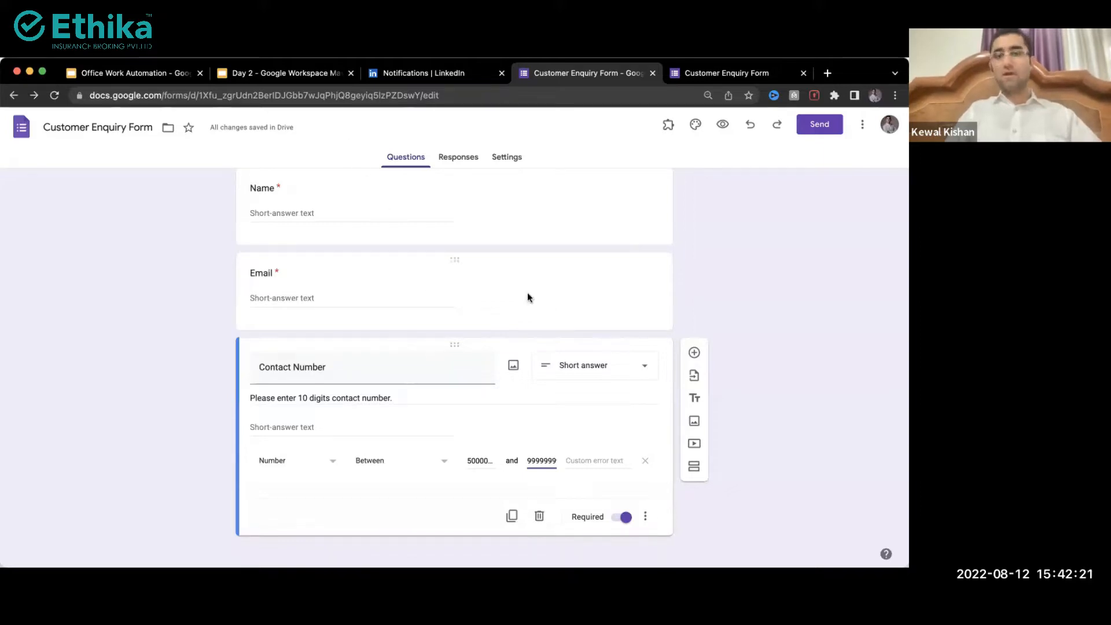
Step: Add a question titled 'Which Category of products/services are you interested to buy' without a question mark
{"action": "left_click", "coordinate": [696, 356]}
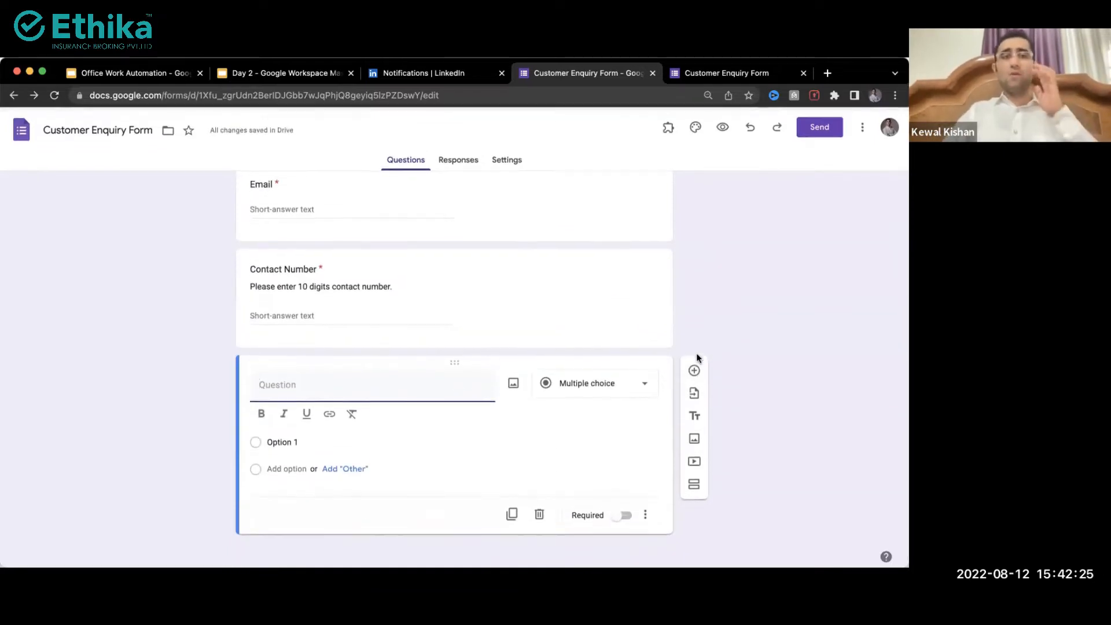
{"action": "scroll", "coordinate": [245, 217], "scroll_direction": "up", "scroll_amount": 4}
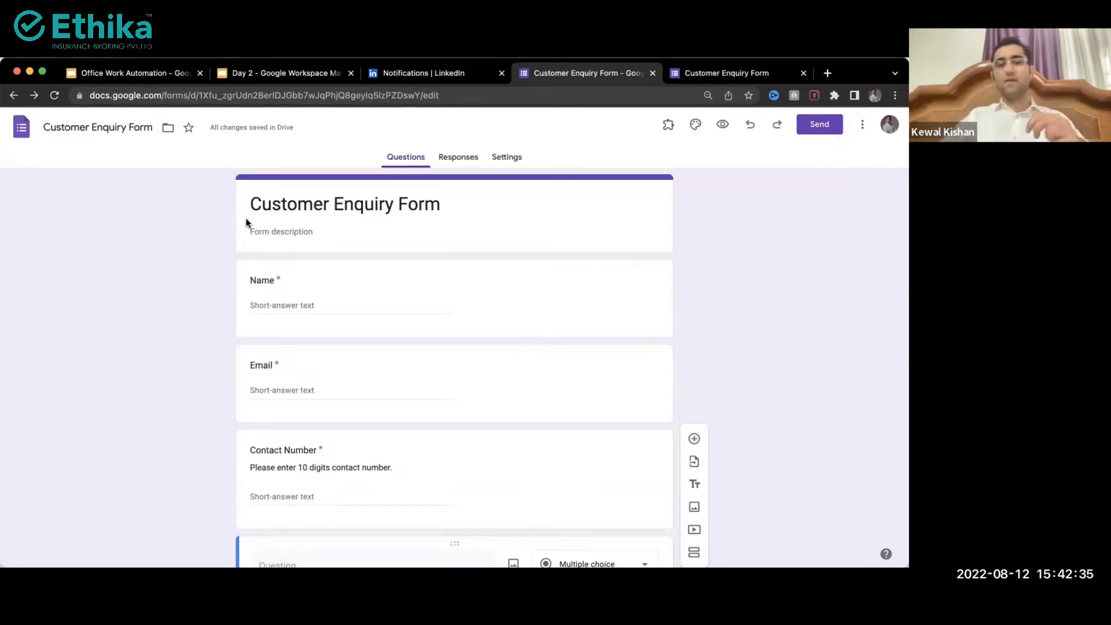
{"action": "scroll", "coordinate": [246, 217], "scroll_direction": "down", "scroll_amount": 3}
{"action": "type", "text": "PR"}
{"action": "key", "text": "BackSpace"}
{"action": "key", "text": "BackSpace"}
{"action": "type", "text": "Please"}
{"action": "key", "text": "BackSpace"}
{"action": "key", "text": "BackSpace"}
{"action": "key", "text": "BackSpace"}
{"action": "key", "text": "BackSpace"}
{"action": "key", "text": "BackSpace"}
{"action": "key", "text": "BackSpace"}
{"action": "type", "text": "Which Cat"}
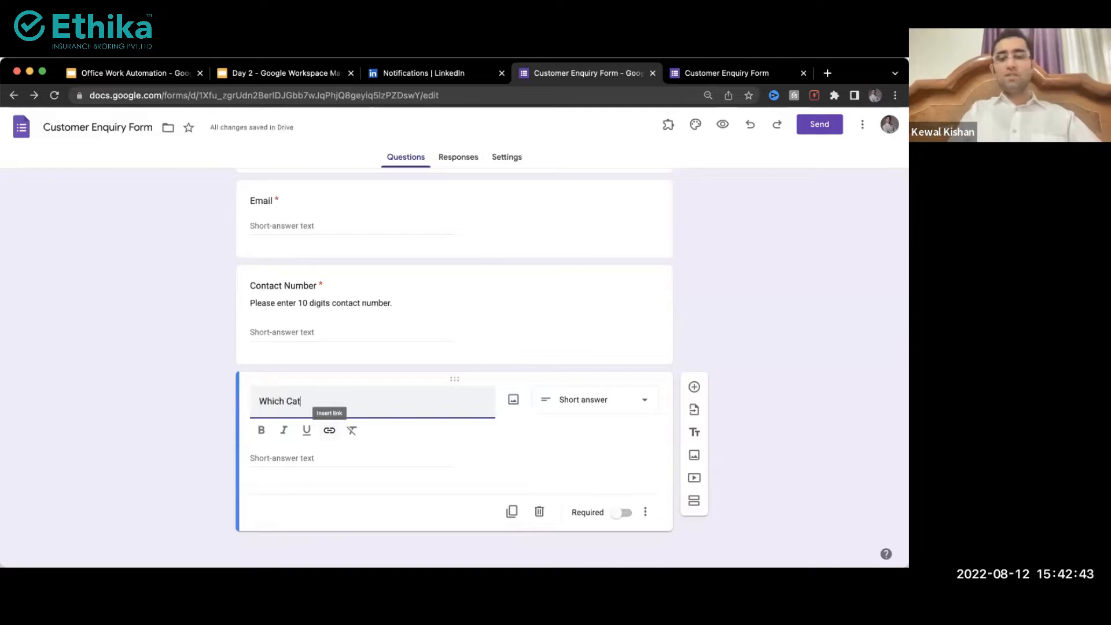
{"action": "type", "text": "egory of prod"}
{"action": "key", "text": "BackSpace"}
{"action": "type", "text": "f prodyc"}
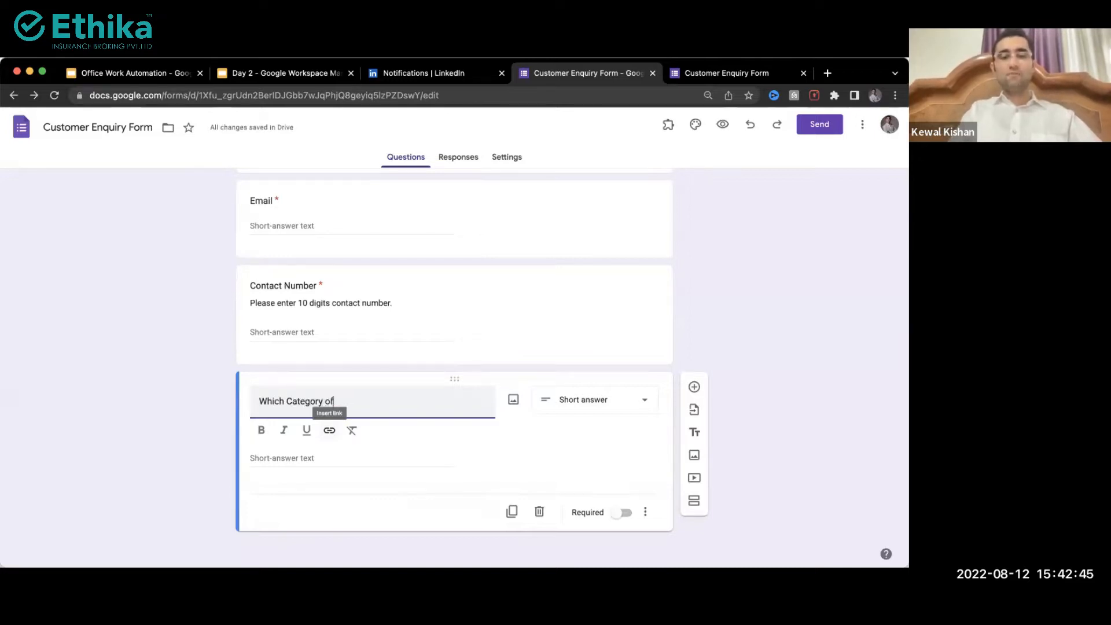
{"action": "key", "text": "BackSpace"}
{"action": "key", "text": "BackSpace"}
{"action": "type", "text": "uc"}
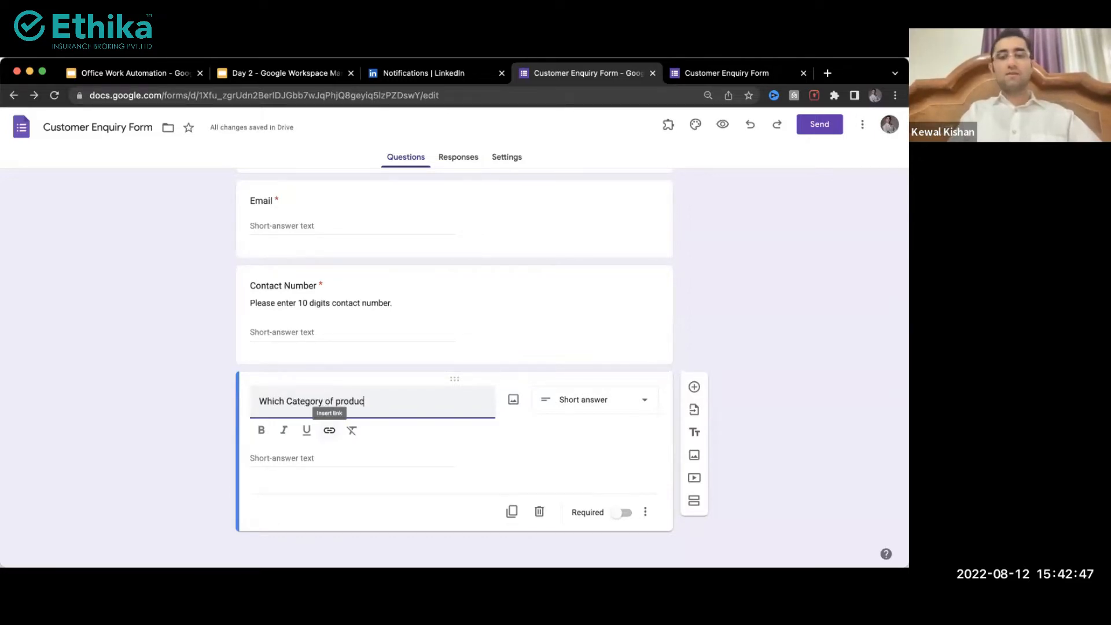
{"action": "type", "text": "/serg"}
{"action": "key", "text": "BackSpace"}
{"action": "type", "text": "vices"}
{"action": "key", "text": "Left"}
{"action": "type", "text": "ts"}
{"action": "key", "text": "super+Right"}
{"action": "type", "text": "are you intere"}
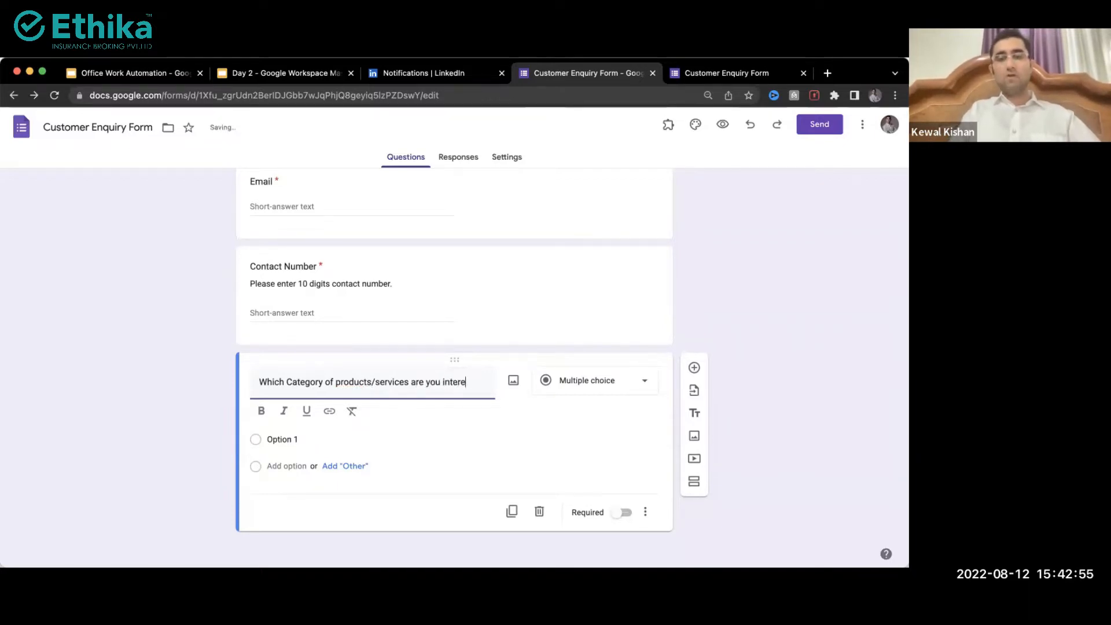
{"action": "type", "text": "sted to buy?"}
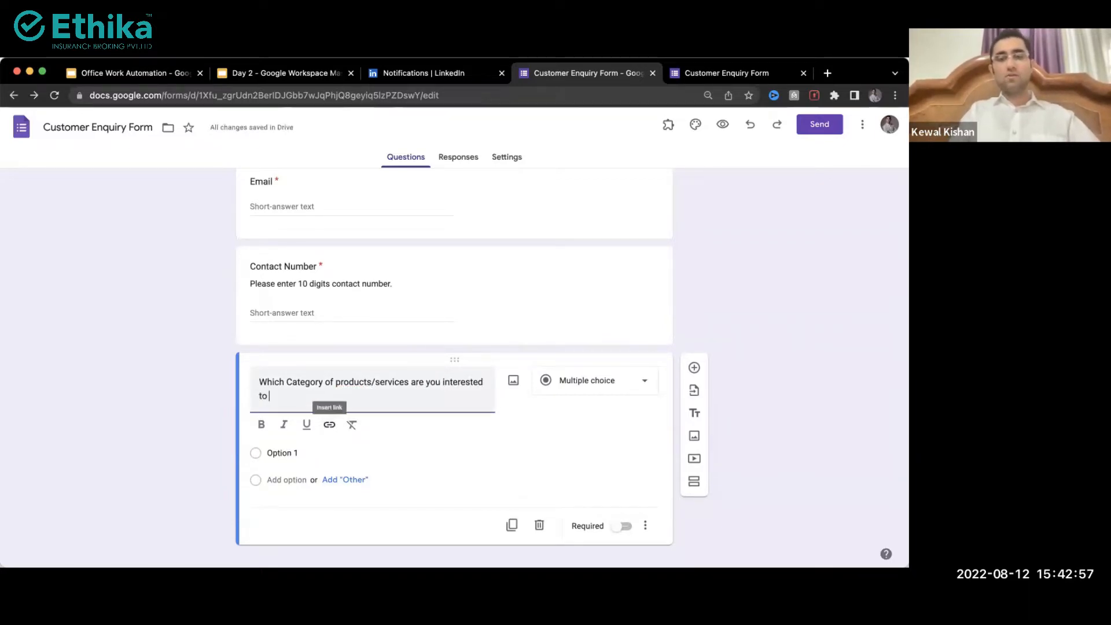
{"action": "key", "text": "BackSpace"}
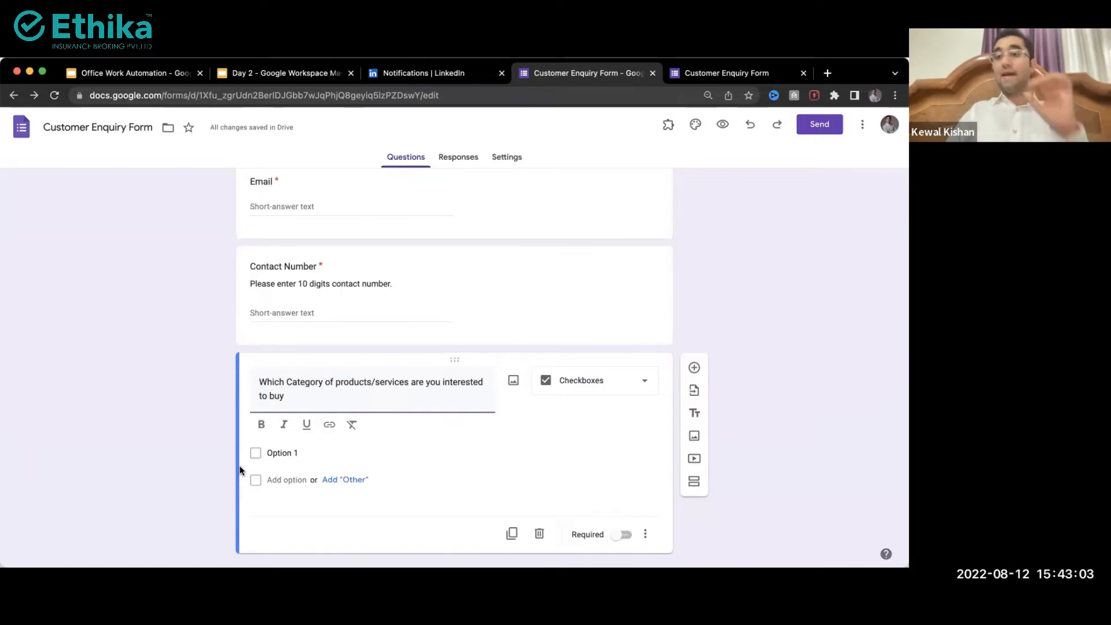
Step: Enter the first options, LED Lights and Mobile Phones, and add an Other choice
{"action": "left_click", "coordinate": [289, 453]}
{"action": "type", "text": "LED Lights"}
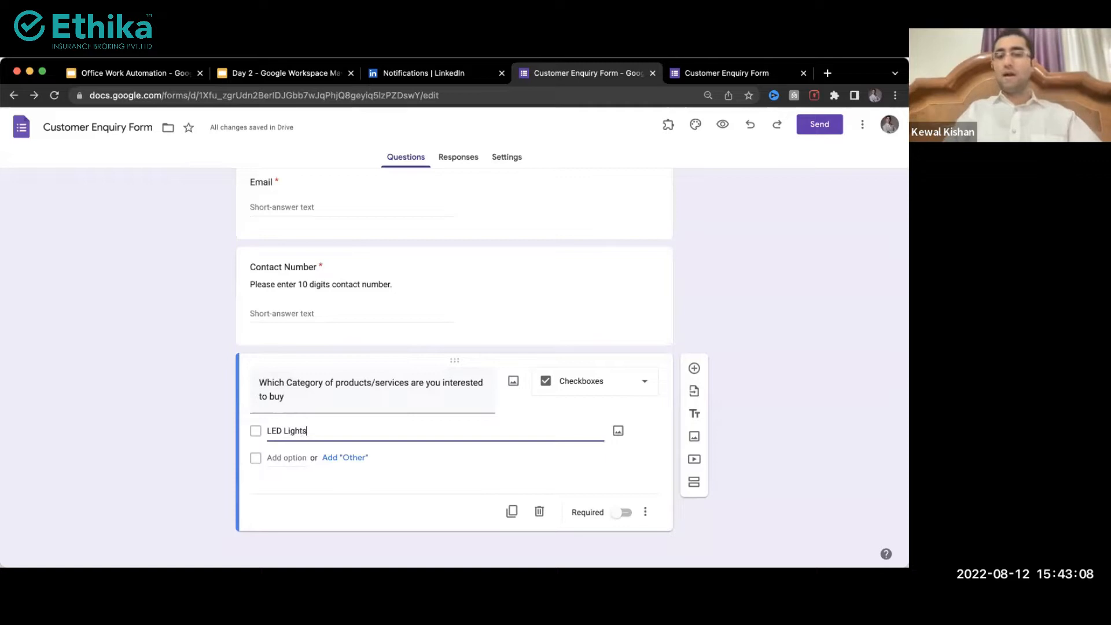
{"action": "left_click", "coordinate": [343, 458]}
{"action": "left_click", "coordinate": [285, 484]}
{"action": "type", "text": "Other Lights"}
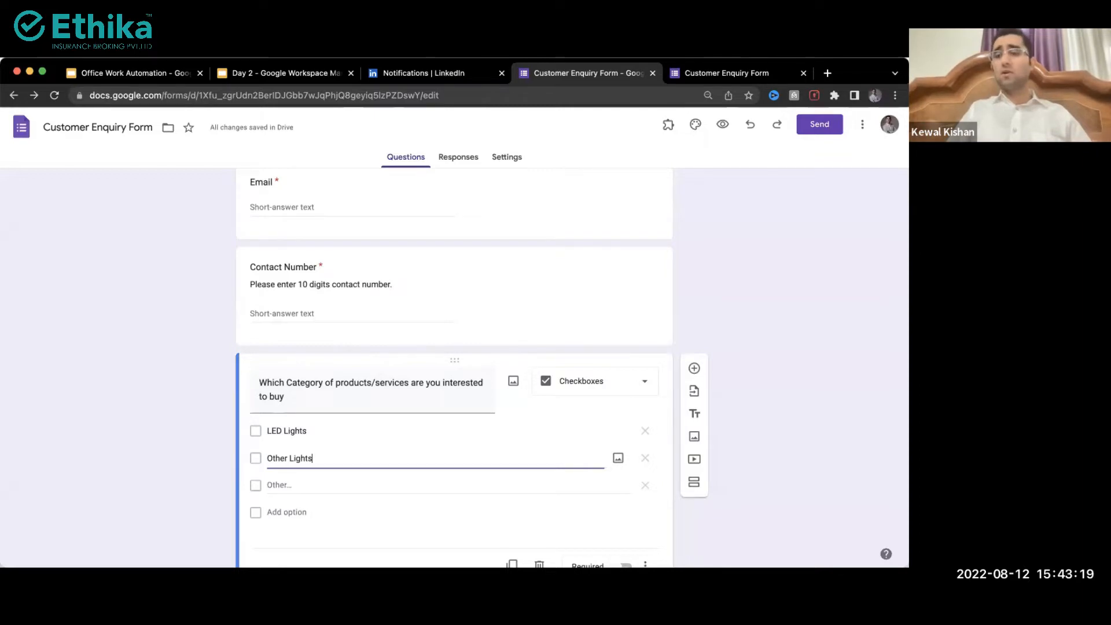
{"action": "key", "text": "shift+Tab"}
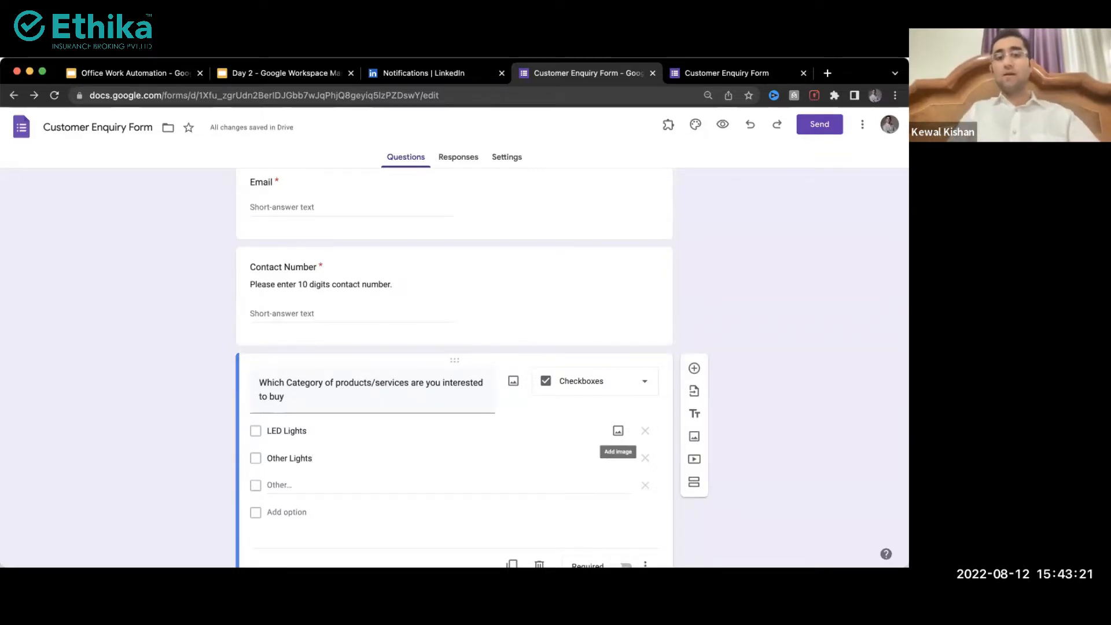
{"action": "key", "text": "shift+Tab"}
{"action": "left_click", "coordinate": [321, 458]}
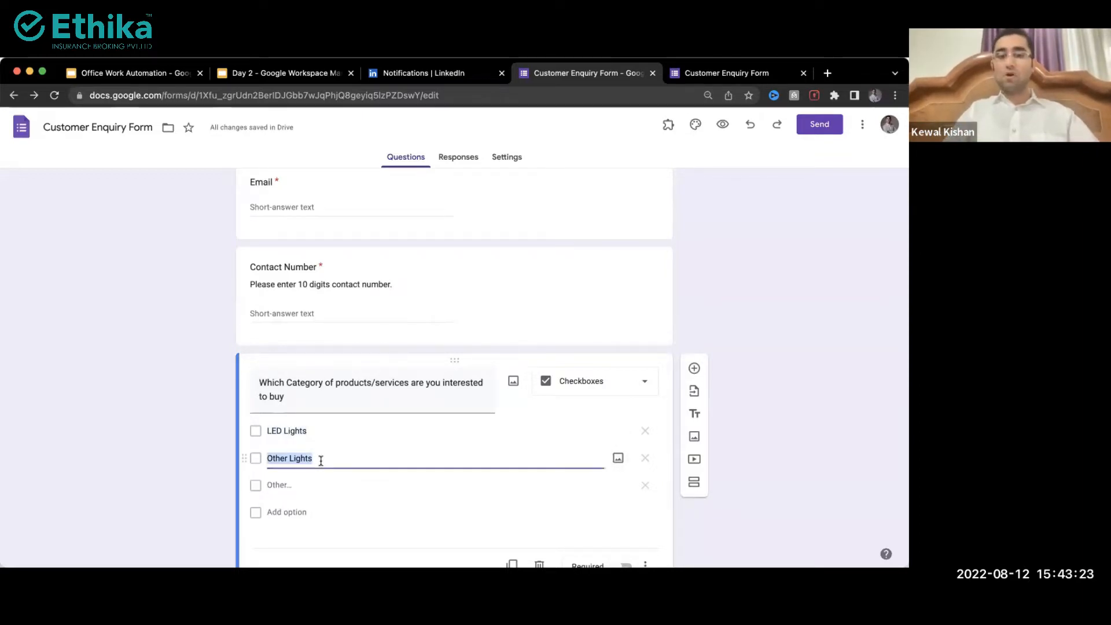
{"action": "type", "text": "Mobile Phones"}
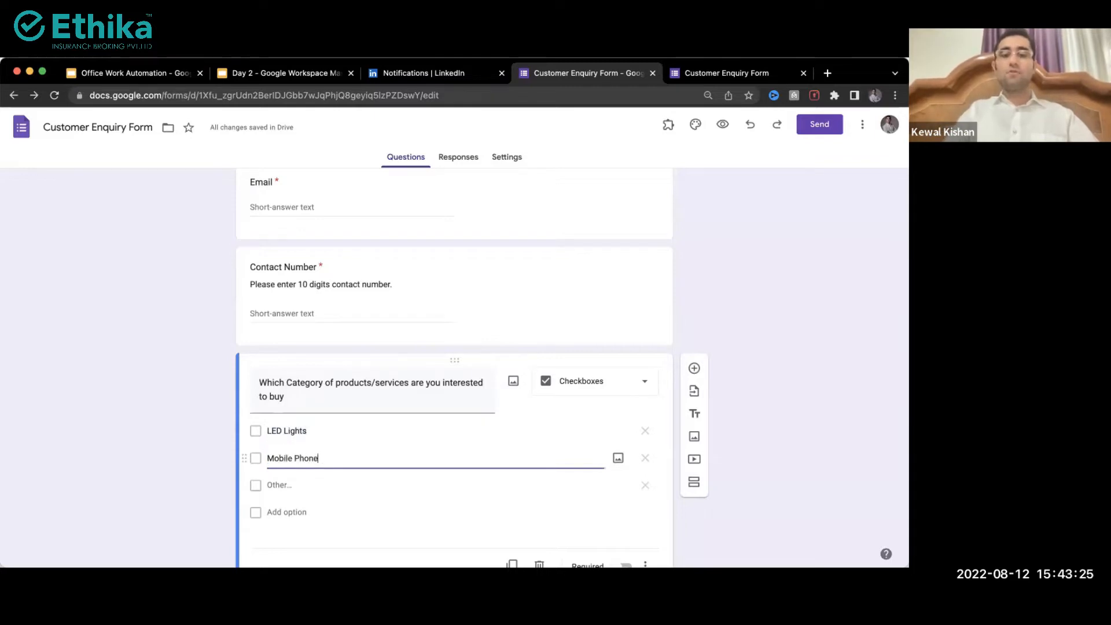
Step: Add the Laptops and Tablets options
{"action": "left_click", "coordinate": [304, 507]}
{"action": "type", "text": "Laptops"}
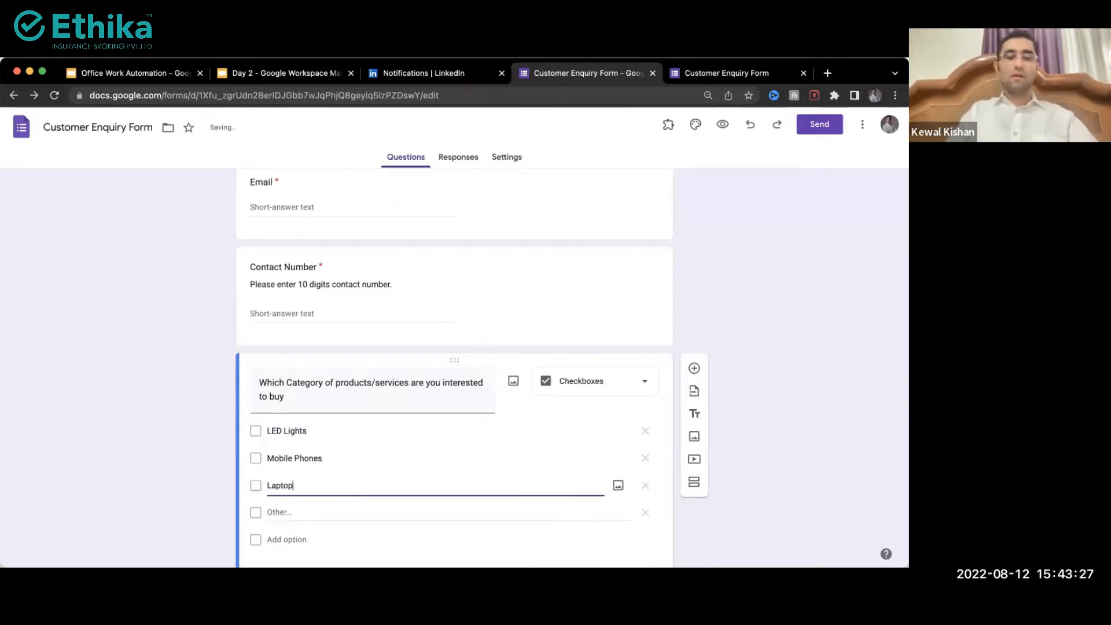
{"action": "left_click", "coordinate": [299, 538]}
{"action": "type", "text": "Tablets"}
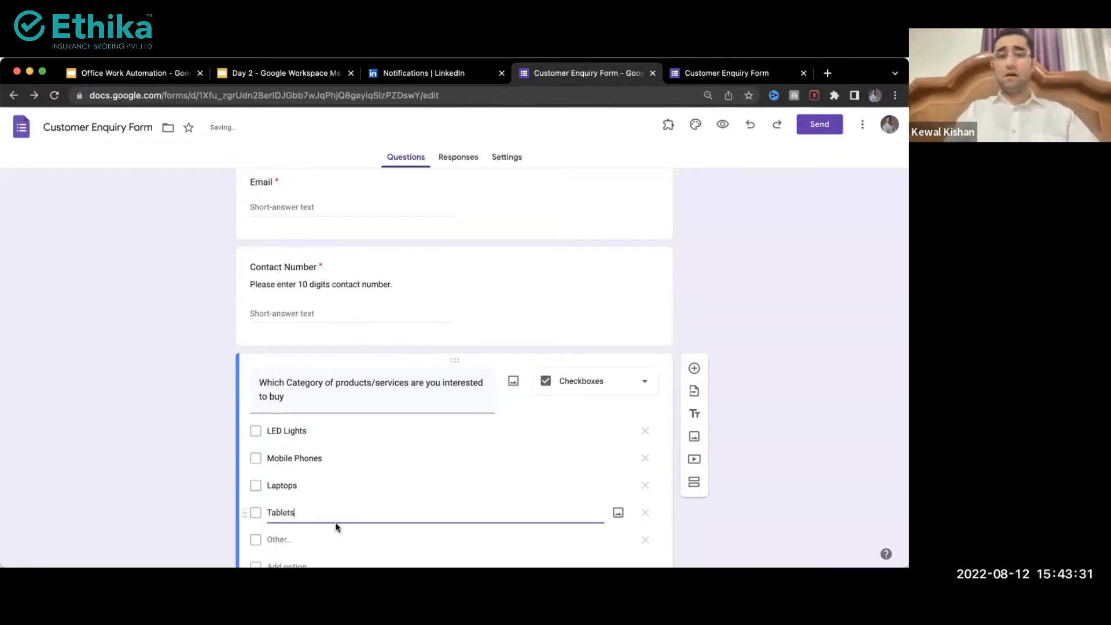
{"action": "left_click", "coordinate": [193, 480]}
{"action": "scroll", "coordinate": [193, 480], "scroll_direction": "down", "scroll_amount": 3}
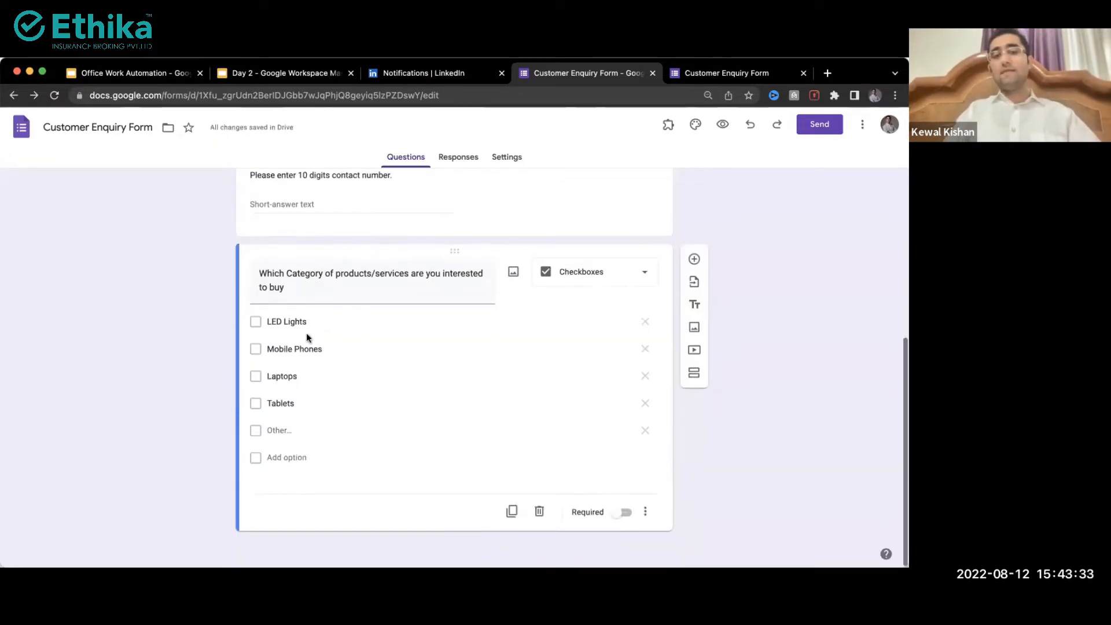
Step: Add the GST service, Accounting and ITR service options
{"action": "left_click", "coordinate": [287, 456]}
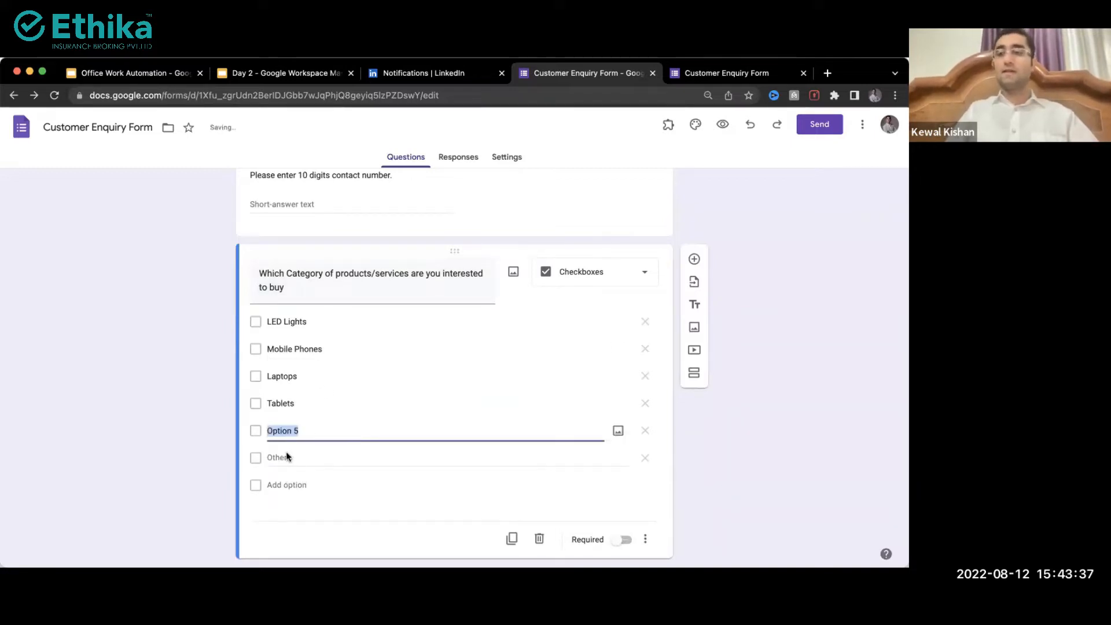
{"action": "type", "text": "GS"}
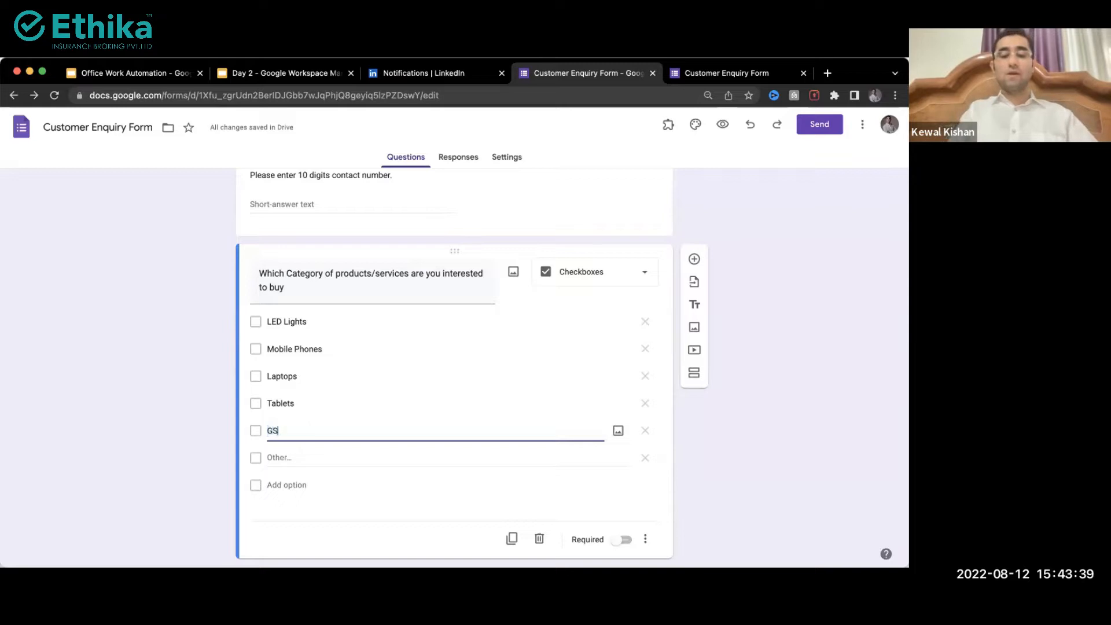
{"action": "type", "text": "T Account"}
{"action": "key", "text": "BackSpace"}
{"action": "key", "text": "BackSpace"}
{"action": "key", "text": "BackSpace"}
{"action": "key", "text": "BackSpace"}
{"action": "key", "text": "BackSpace"}
{"action": "key", "text": "BackSpace"}
{"action": "key", "text": "BackSpace"}
{"action": "type", "text": "service"}
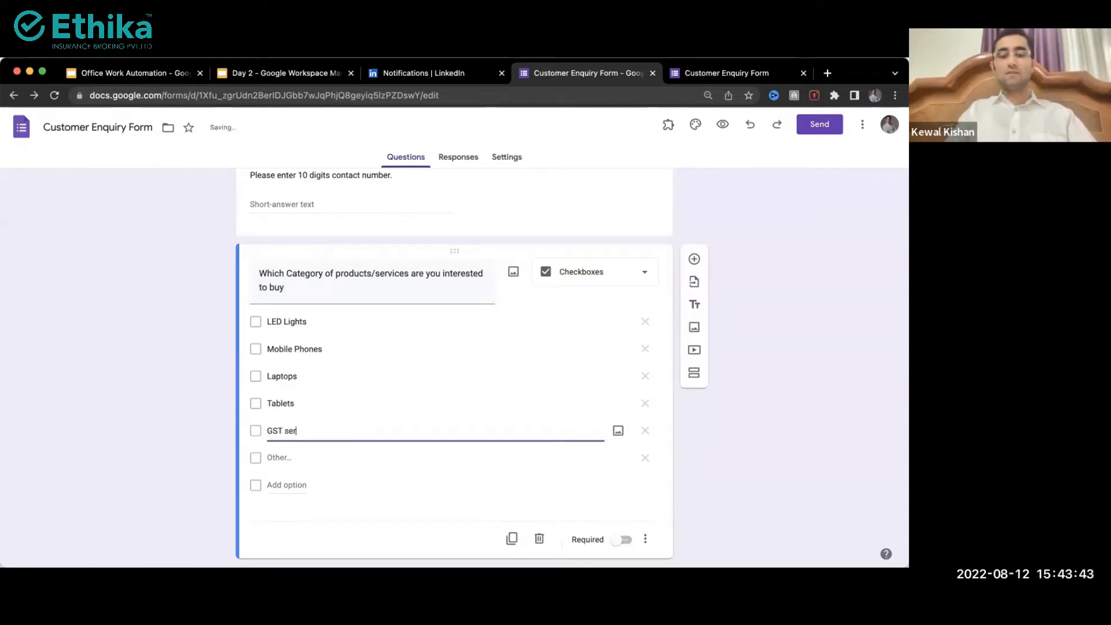
{"action": "left_click", "coordinate": [279, 485]}
{"action": "type", "text": "Accounting"}
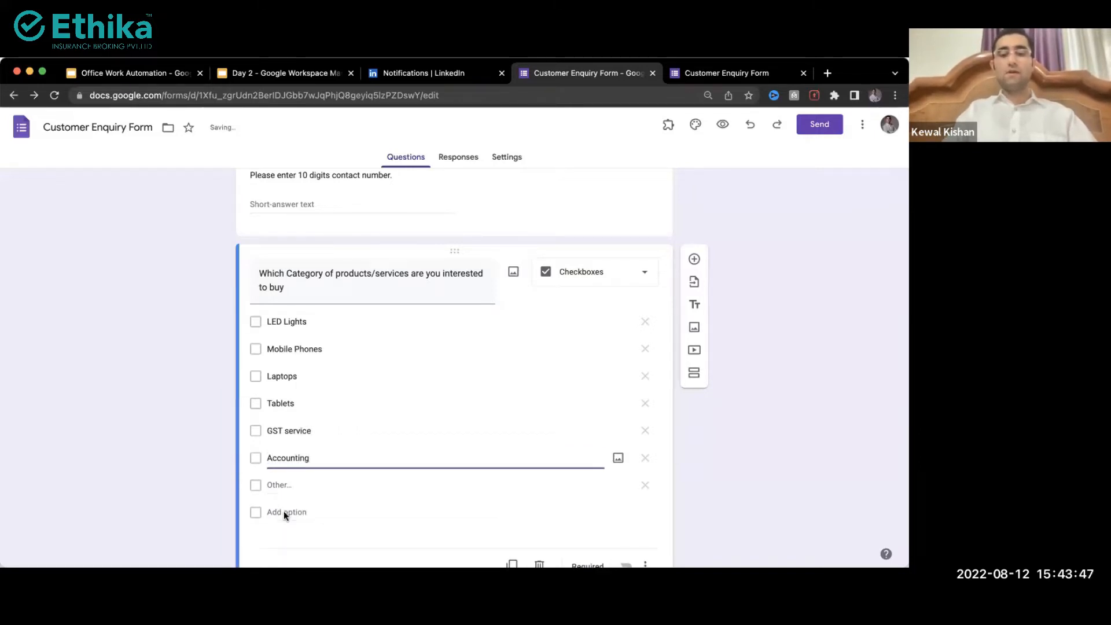
{"action": "left_click", "coordinate": [283, 512]}
{"action": "key", "text": "BackSpace"}
{"action": "type", "text": "ITR service"}
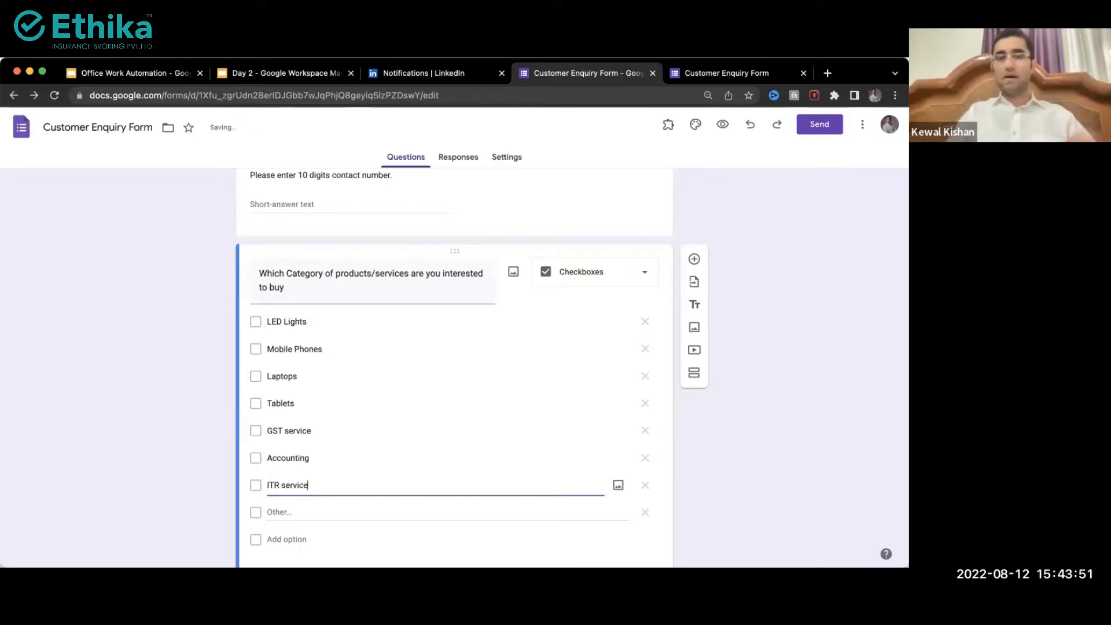
{"action": "left_click", "coordinate": [579, 284]}
{"action": "left_click", "coordinate": [193, 351]}
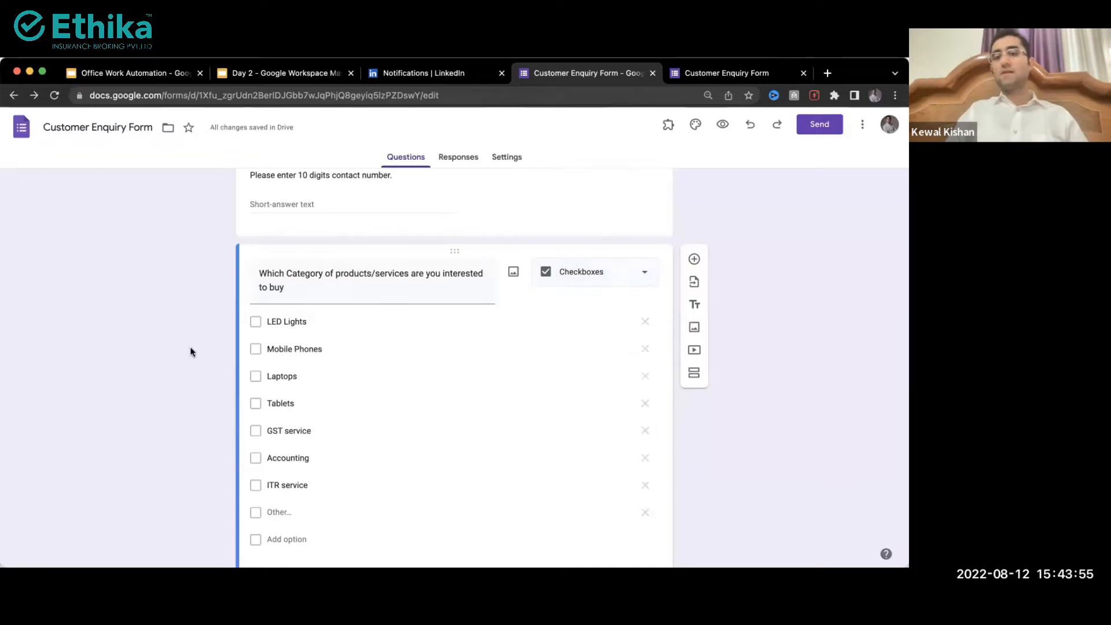
{"action": "scroll", "coordinate": [192, 352], "scroll_direction": "down", "scroll_amount": 2}
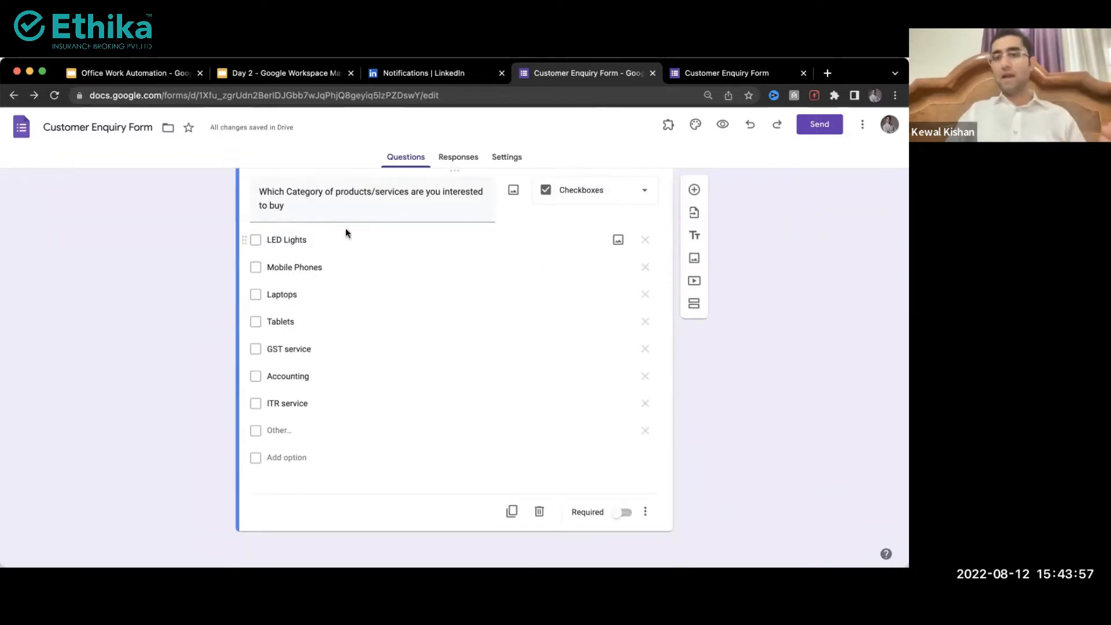
Step: Change the category question's type from Checkboxes to Multiple choice
{"action": "left_click", "coordinate": [578, 190]}
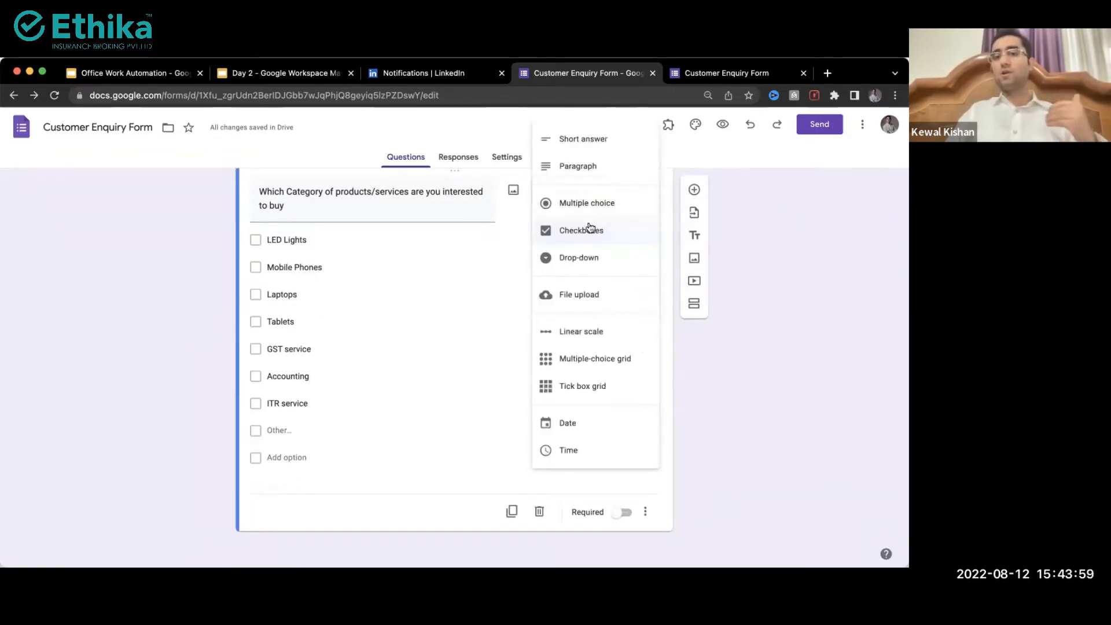
{"action": "left_click", "coordinate": [585, 204]}
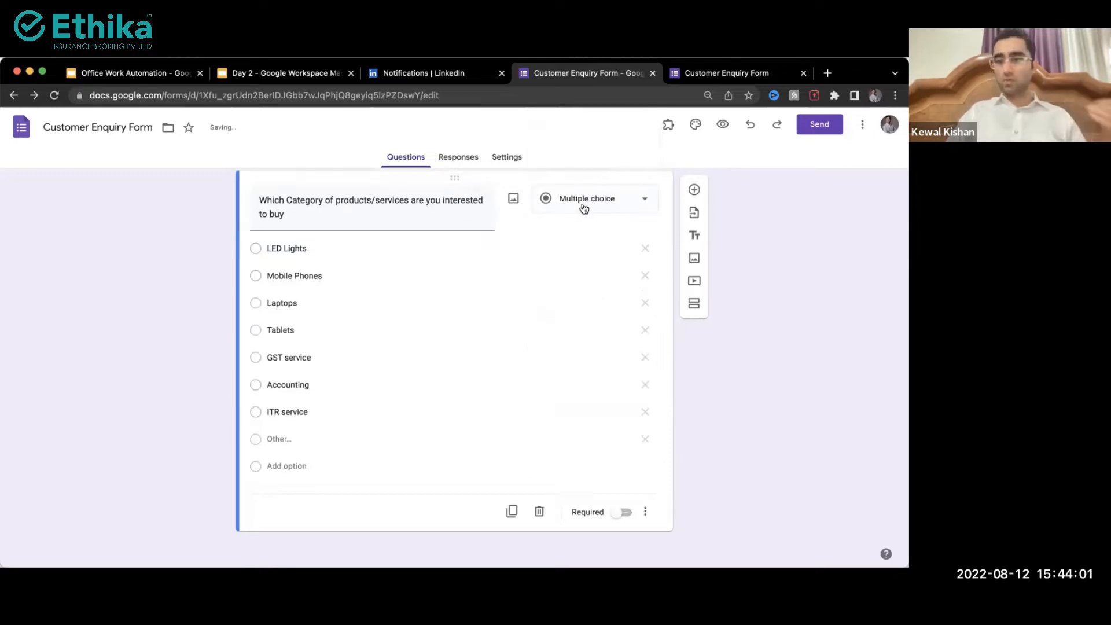
{"action": "left_click", "coordinate": [584, 207]}
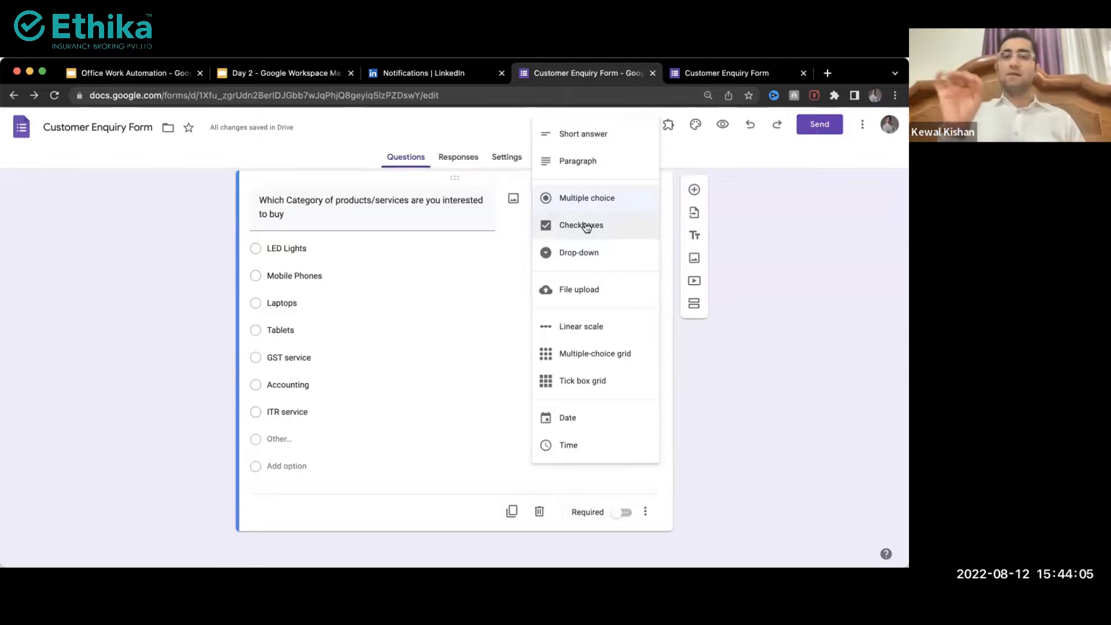
{"action": "left_click", "coordinate": [698, 394]}
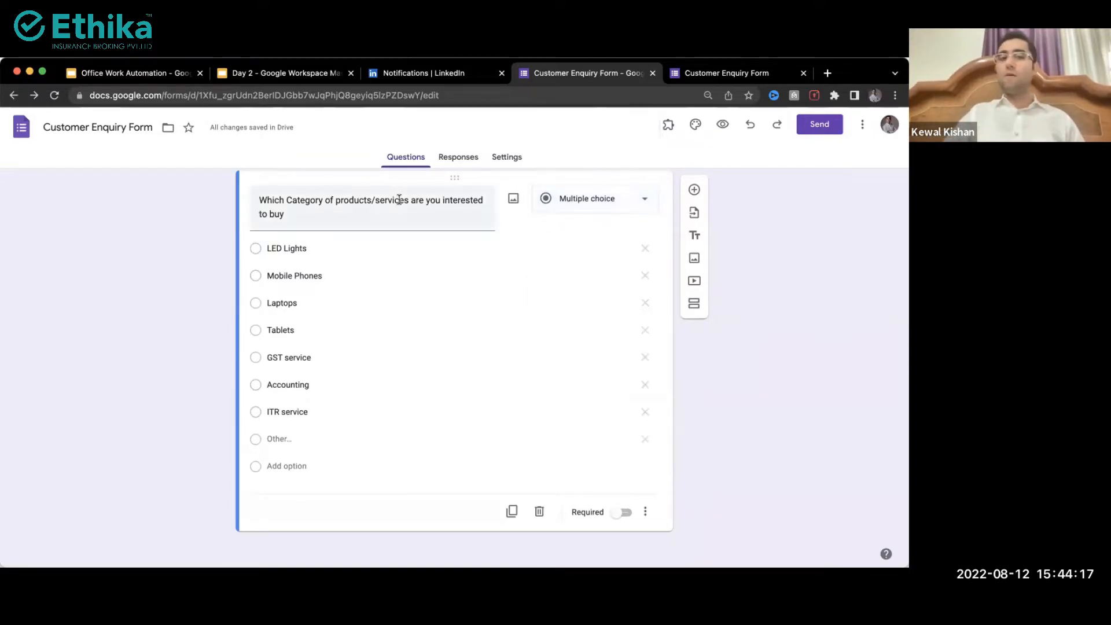
{"action": "left_click", "coordinate": [344, 253]}
{"action": "left_click", "coordinate": [343, 254]}
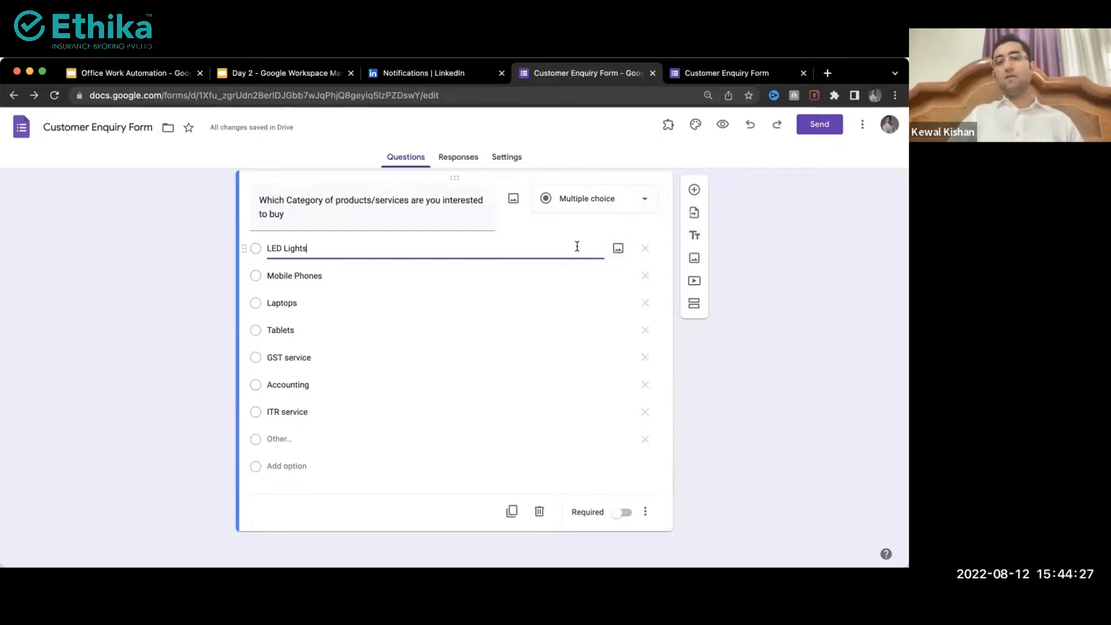
Step: Add a white spiral bulb image from a 'led lights panasonic' search to the LED Lights option
{"action": "left_click", "coordinate": [614, 251]}
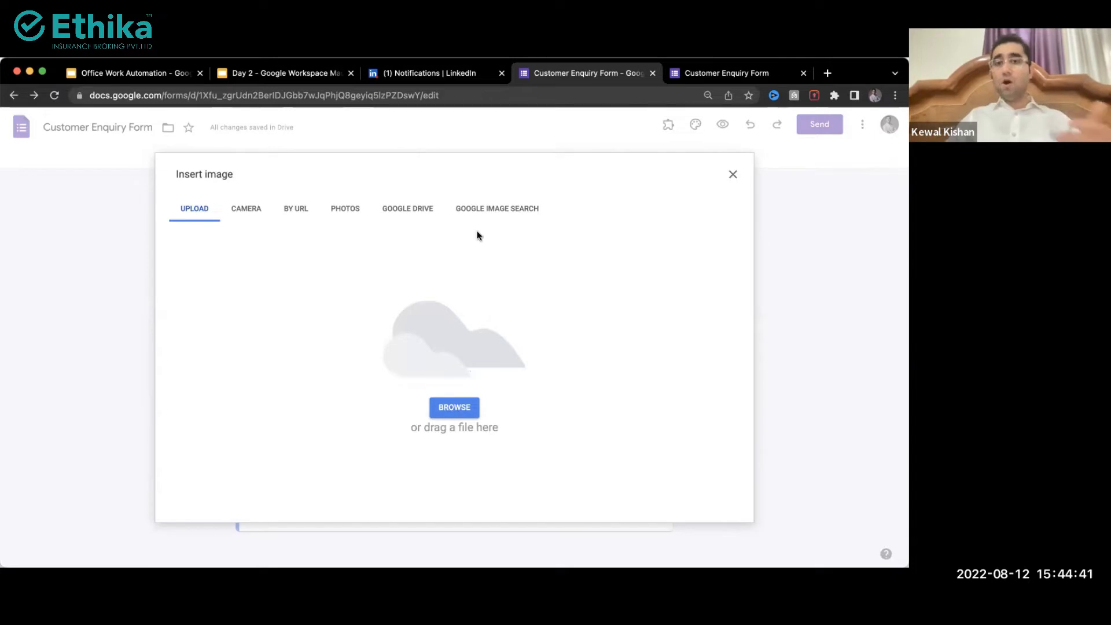
{"action": "left_click", "coordinate": [506, 212]}
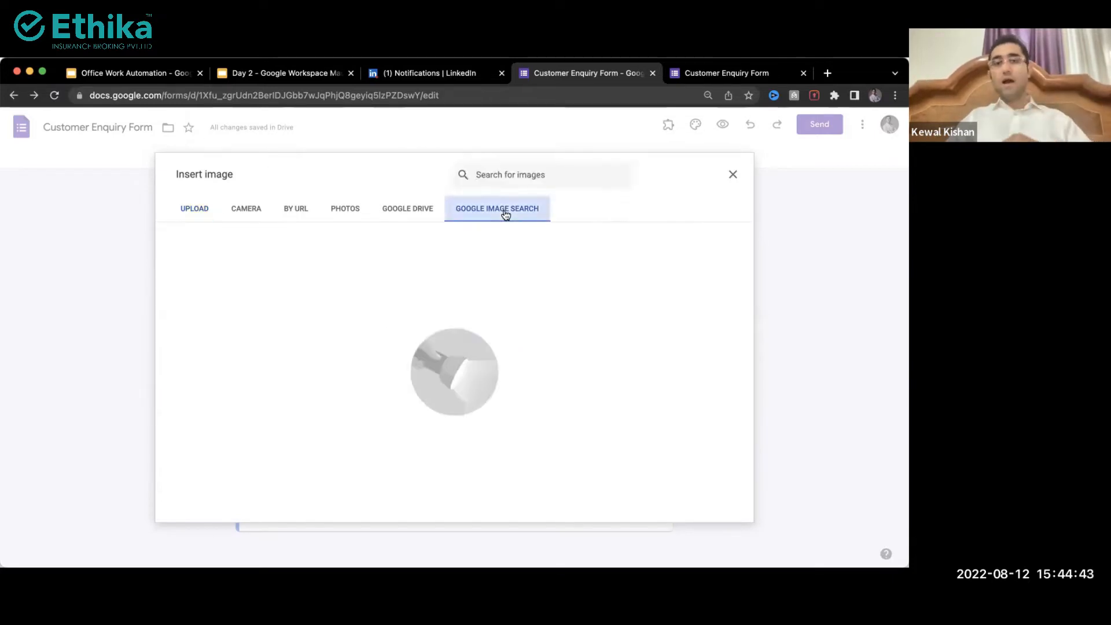
{"action": "type", "text": "le"}
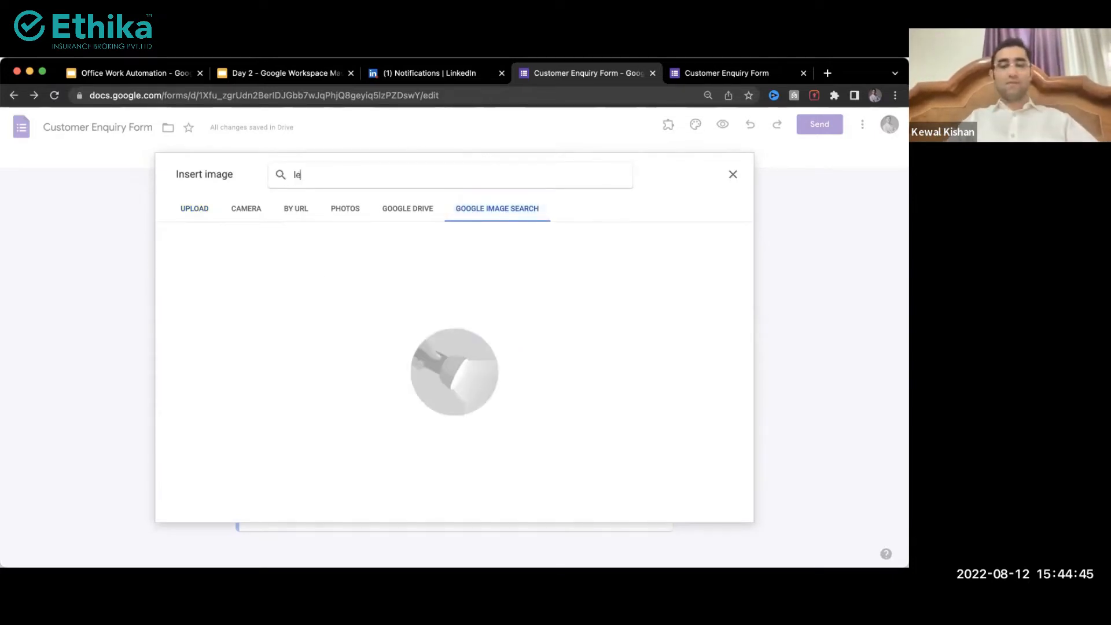
{"action": "type", "text": "d tv p"}
{"action": "key", "text": "BackSpace"}
{"action": "key", "text": "BackSpace"}
{"action": "key", "text": "BackSpace"}
{"action": "type", "text": "light"}
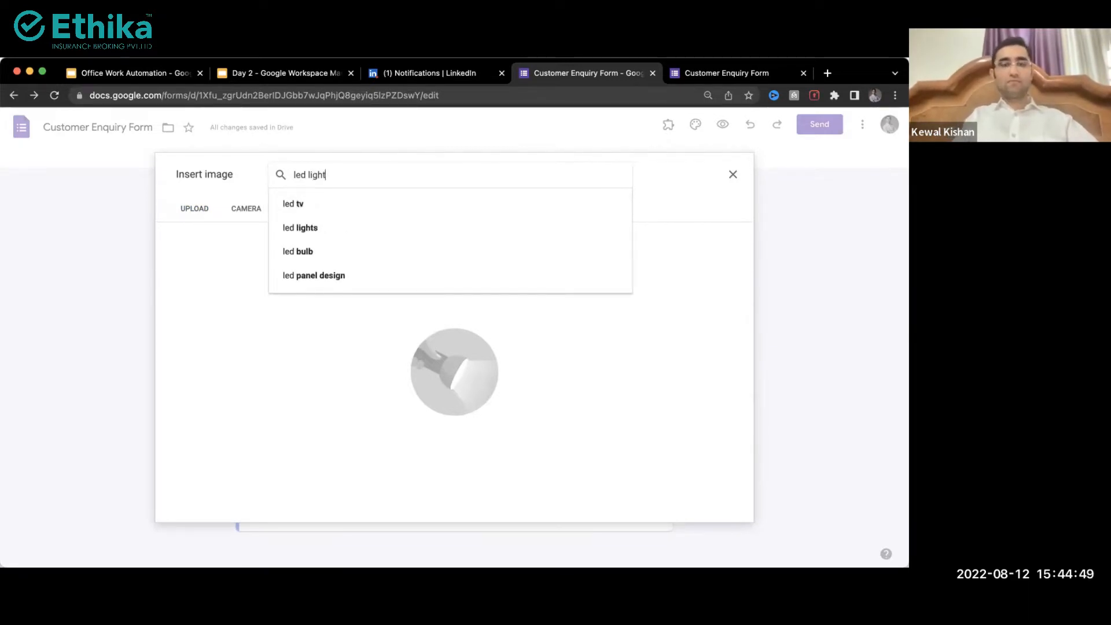
{"action": "type", "text": "s panasonic"}
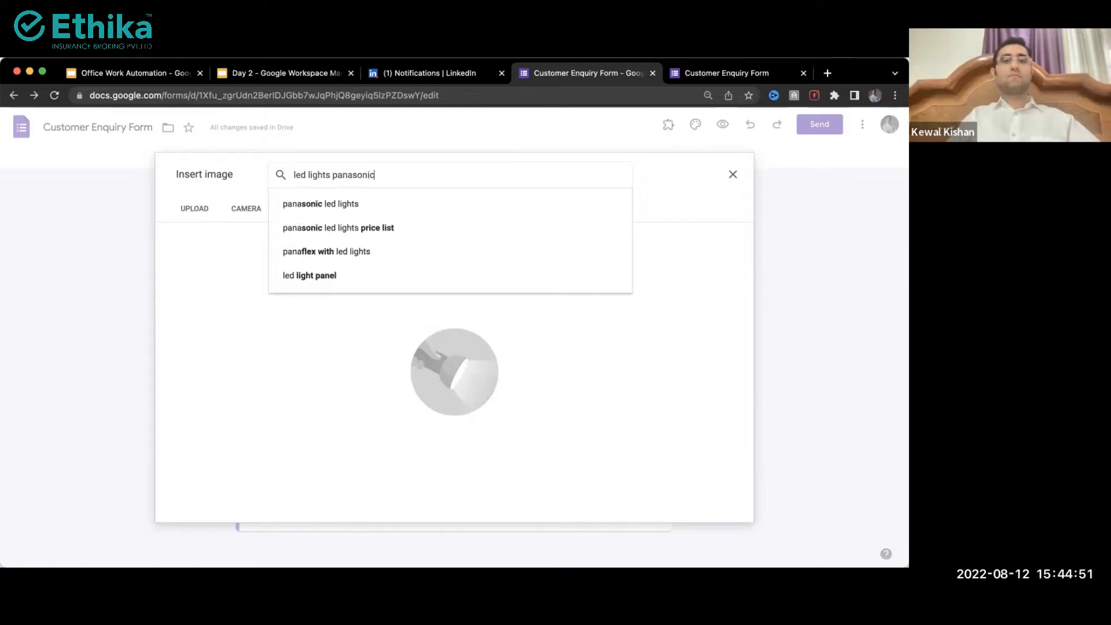
{"action": "key", "text": "Return"}
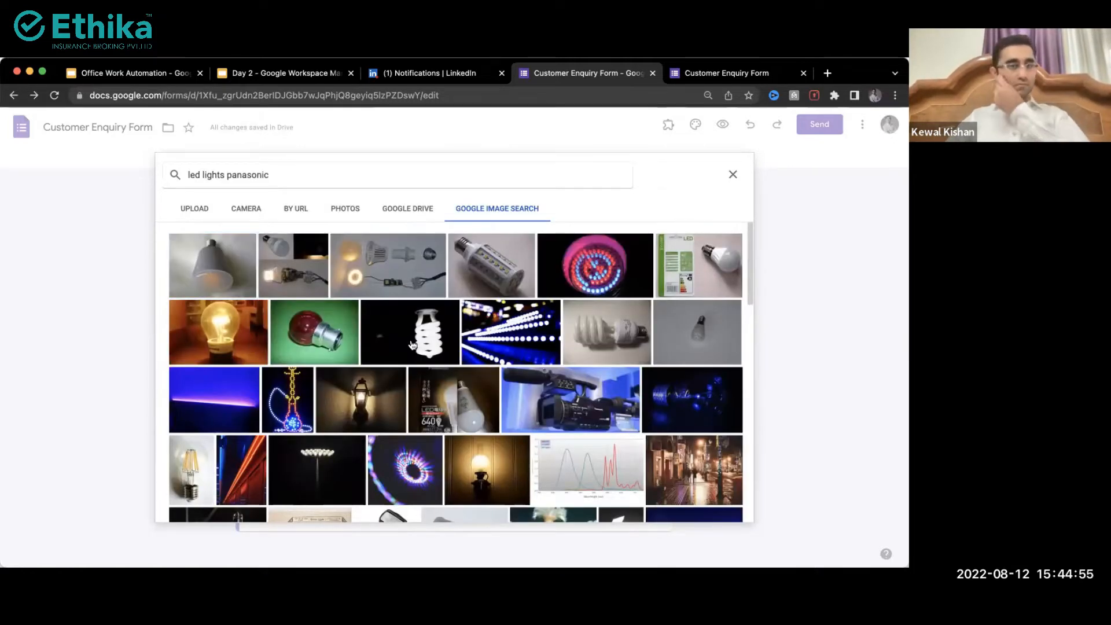
{"action": "left_click", "coordinate": [412, 345]}
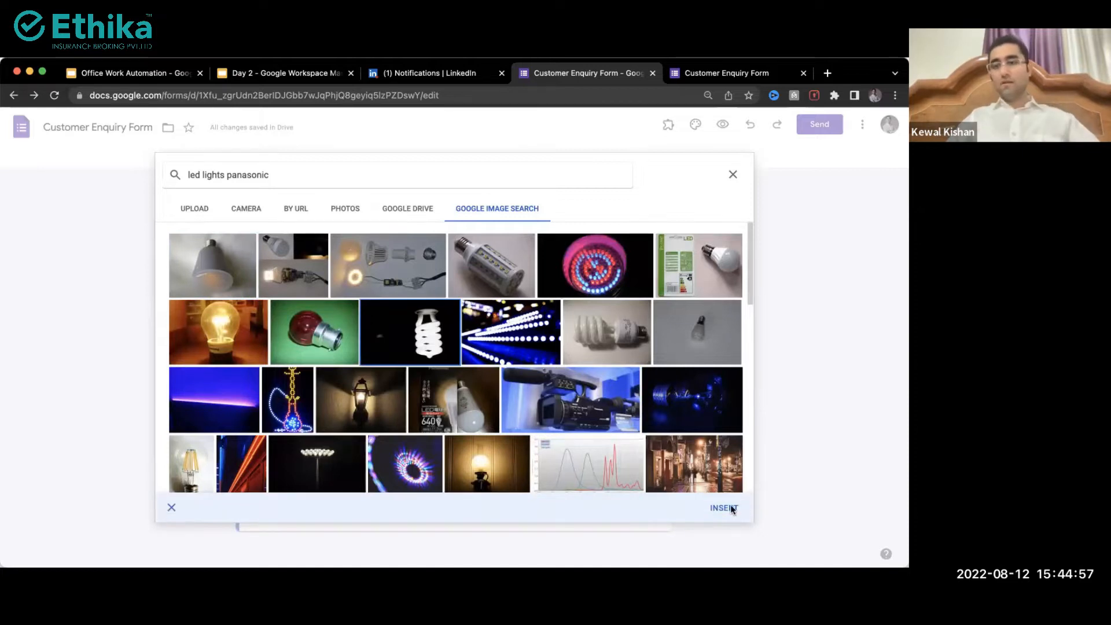
{"action": "left_click", "coordinate": [724, 507]}
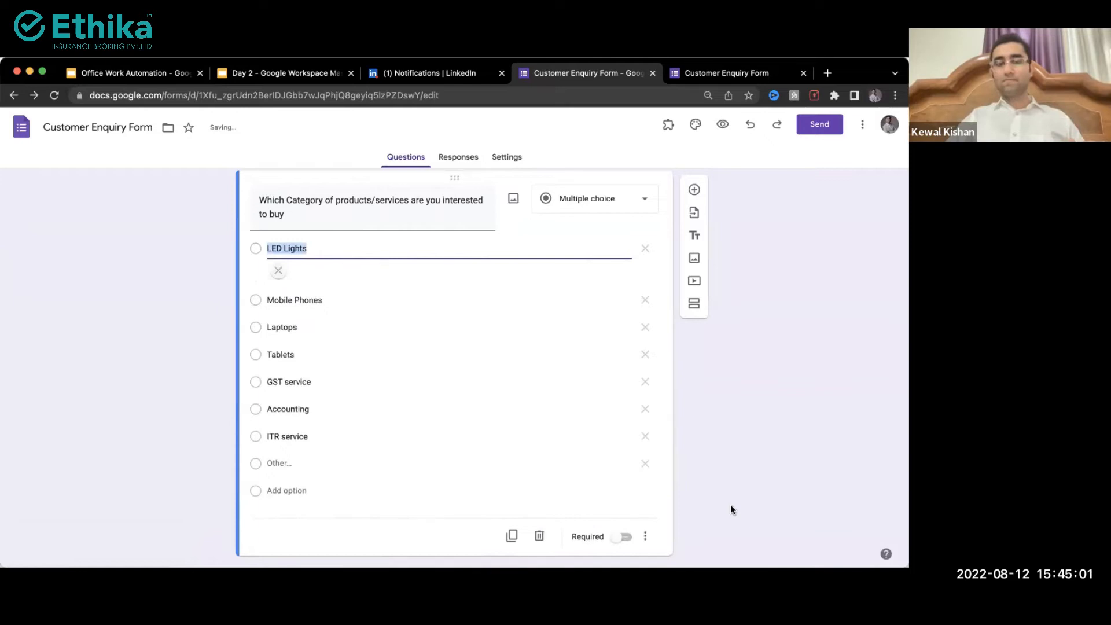
Step: Attach a phone photo from an 'iphone' image search to the Mobile Phones option
{"action": "left_click", "coordinate": [616, 357]}
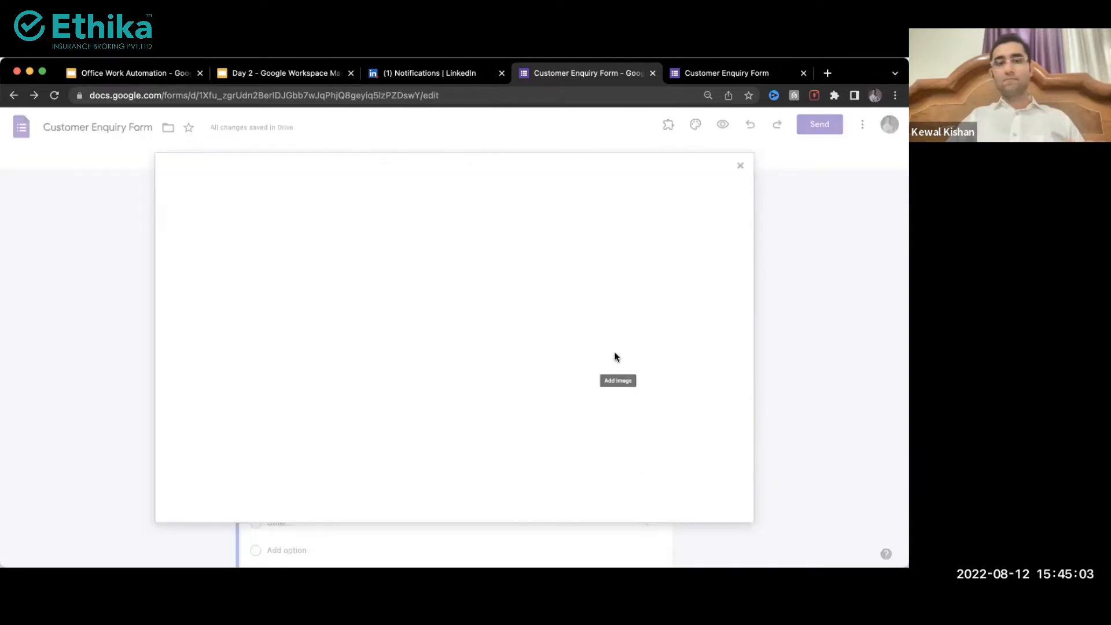
{"action": "left_click", "coordinate": [489, 218]}
{"action": "type", "text": "iphone"}
{"action": "key", "text": "Return"}
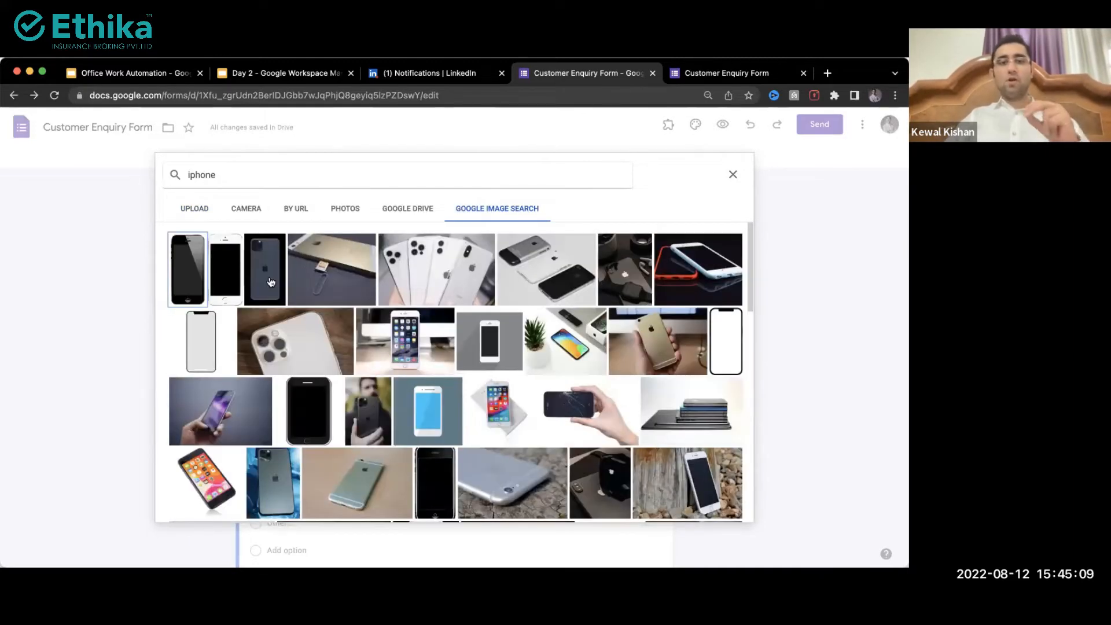
{"action": "left_click", "coordinate": [271, 282]}
{"action": "left_click", "coordinate": [723, 513]}
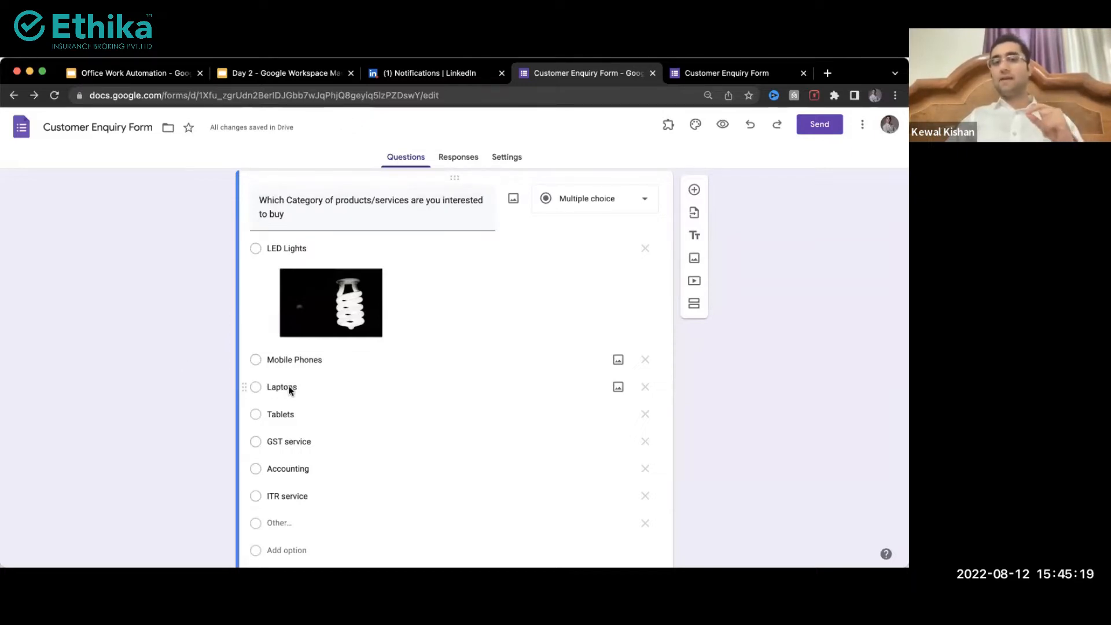
{"action": "left_click", "coordinate": [340, 361]}
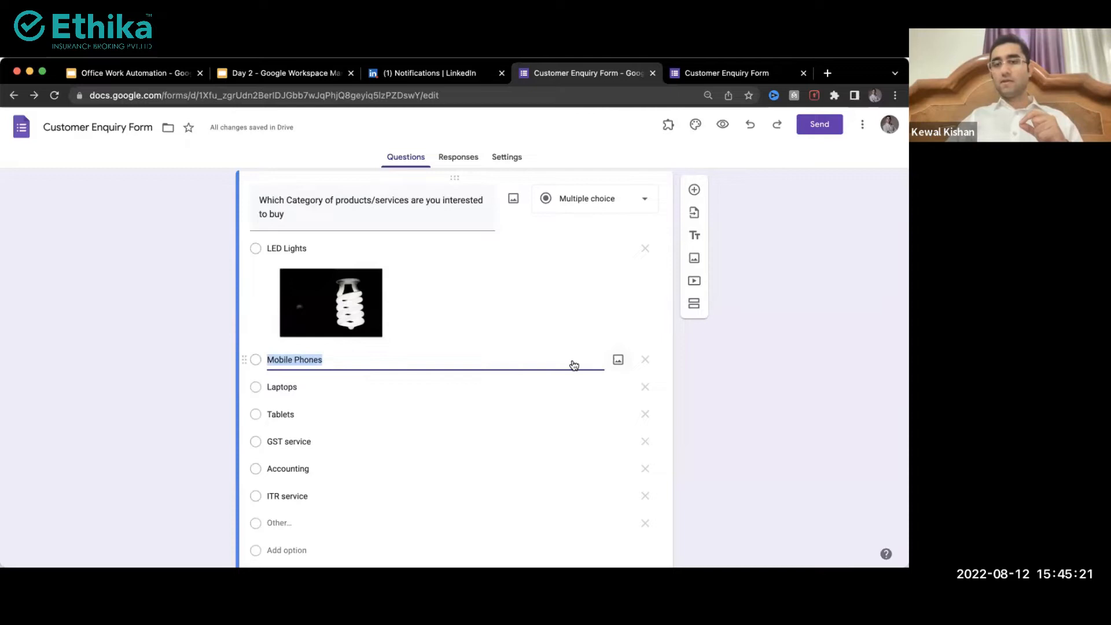
{"action": "left_click", "coordinate": [618, 360]}
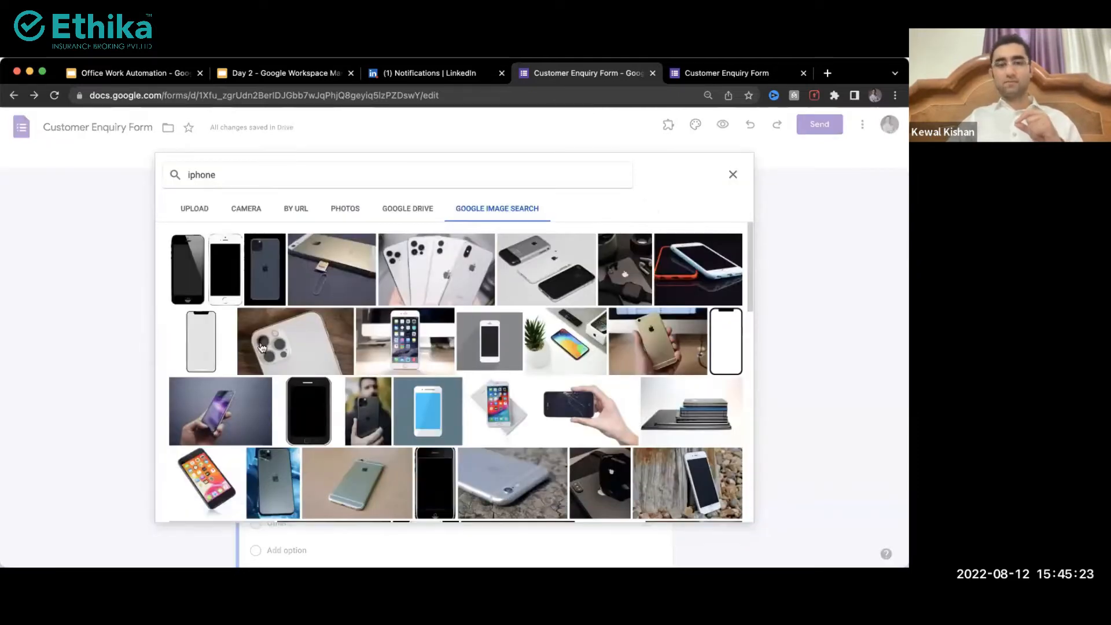
{"action": "left_click", "coordinate": [658, 482]}
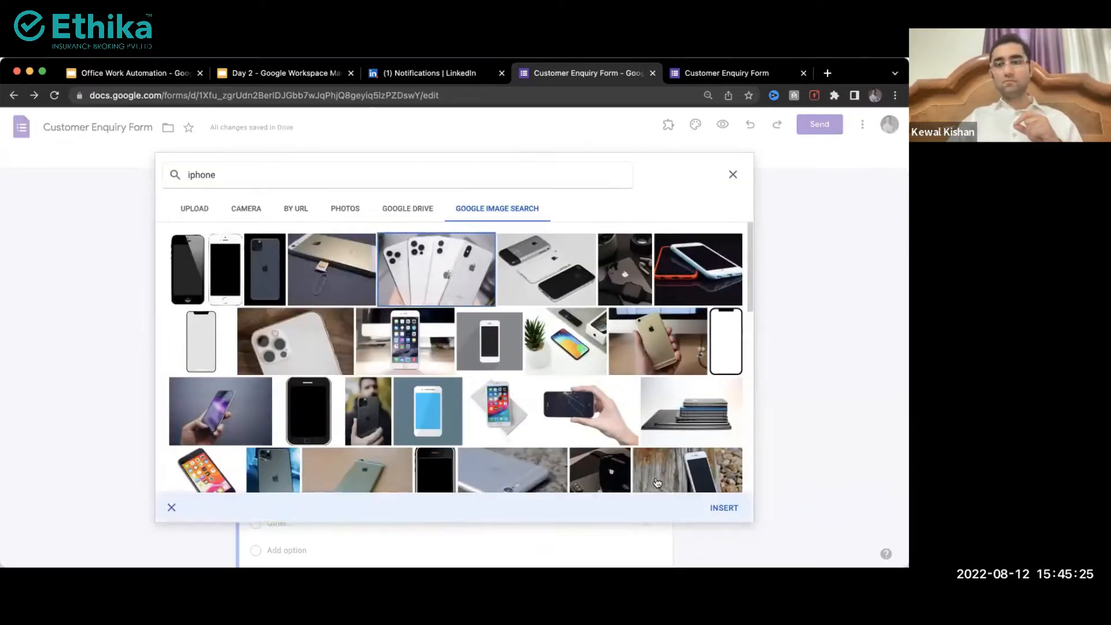
{"action": "left_click", "coordinate": [714, 511]}
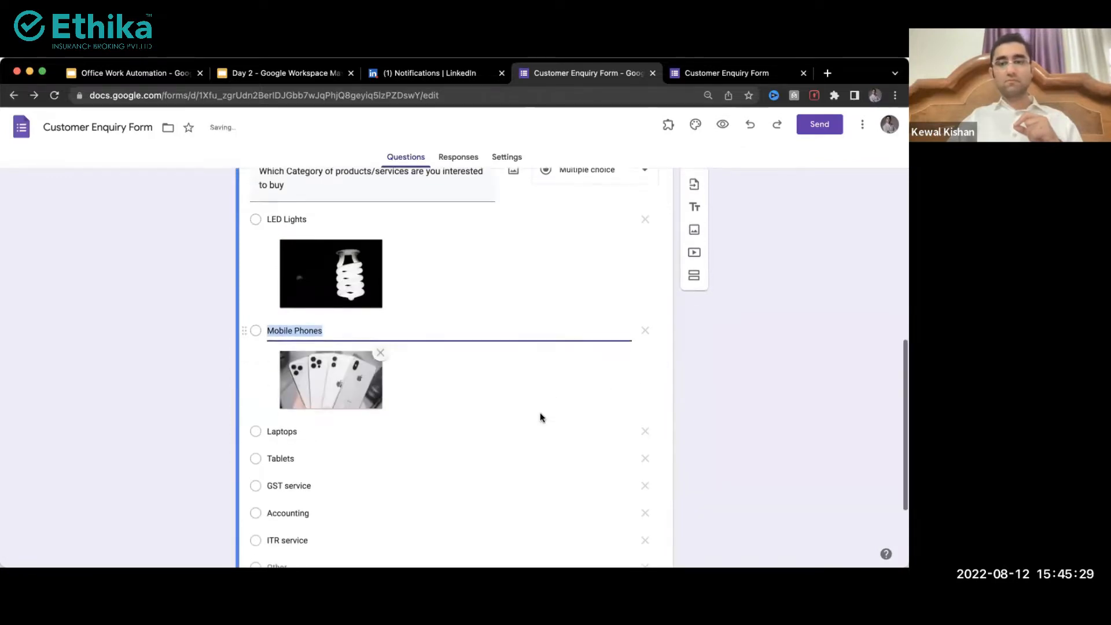
Step: Attach a laptop photo from a 'macbook' image search to the Laptops option
{"action": "scroll", "coordinate": [540, 417], "scroll_direction": "down", "scroll_amount": 2}
{"action": "left_click", "coordinate": [617, 375]}
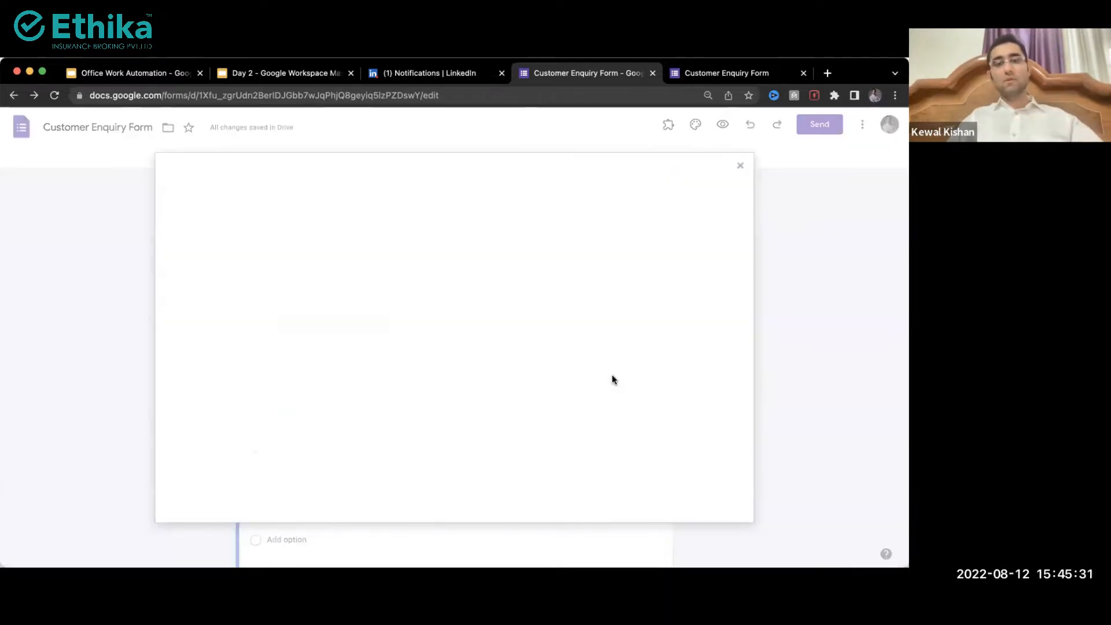
{"action": "left_click", "coordinate": [509, 214]}
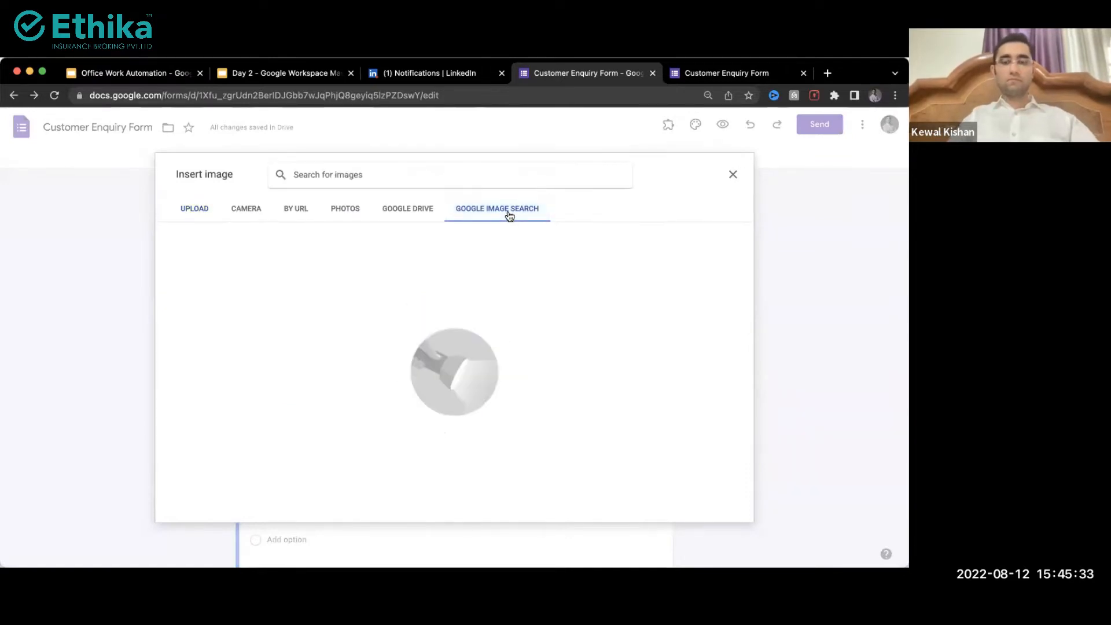
{"action": "type", "text": "macbook"}
{"action": "key", "text": "Return"}
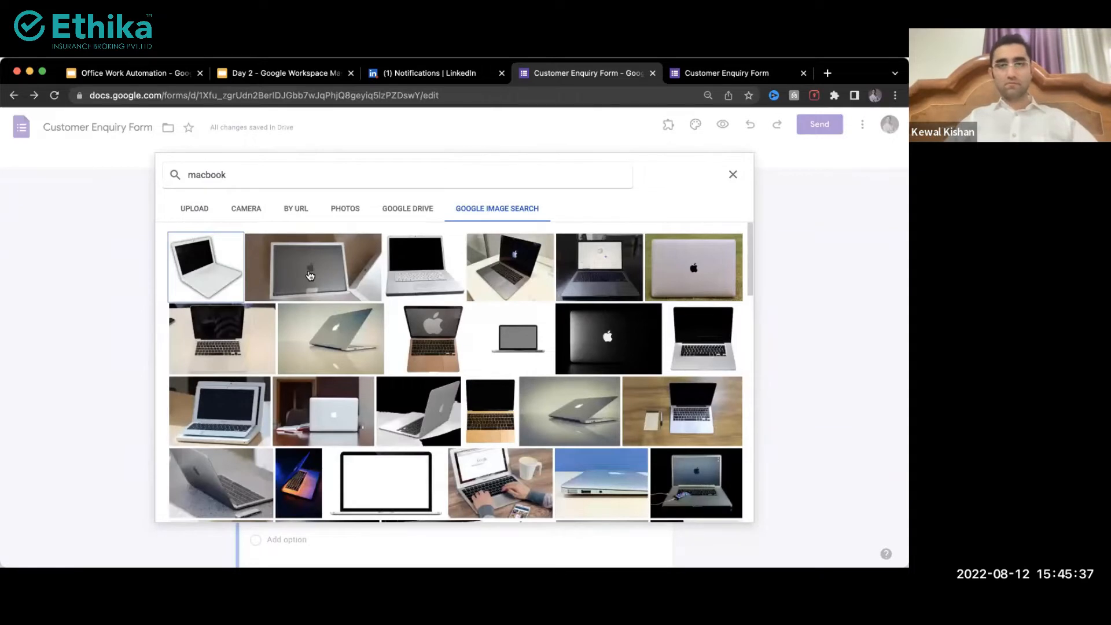
{"action": "left_click", "coordinate": [310, 276]}
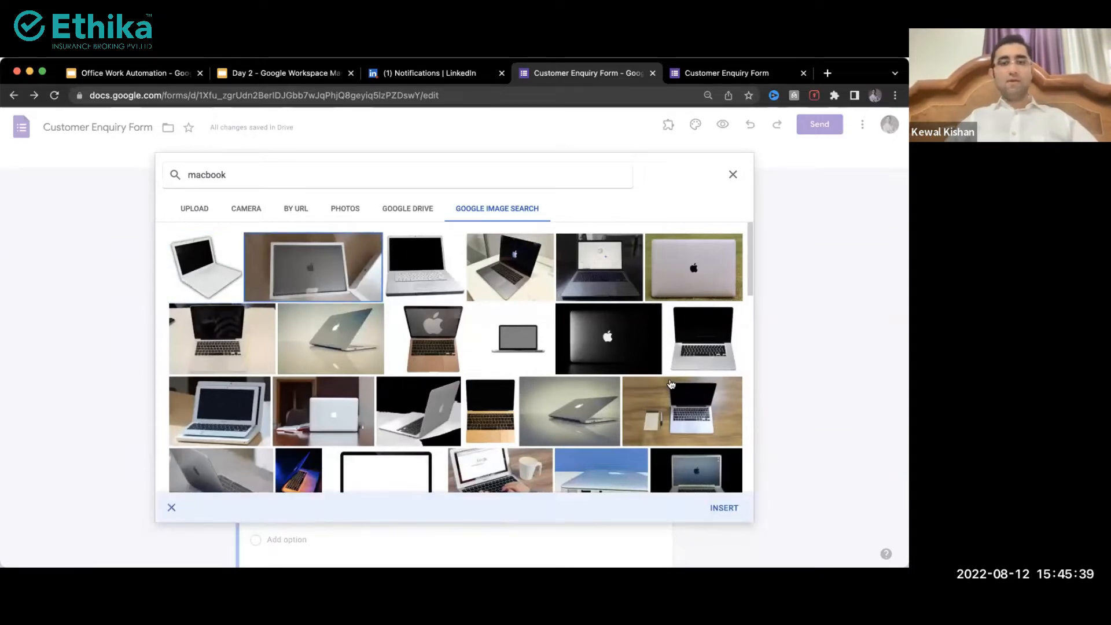
{"action": "left_click", "coordinate": [729, 507]}
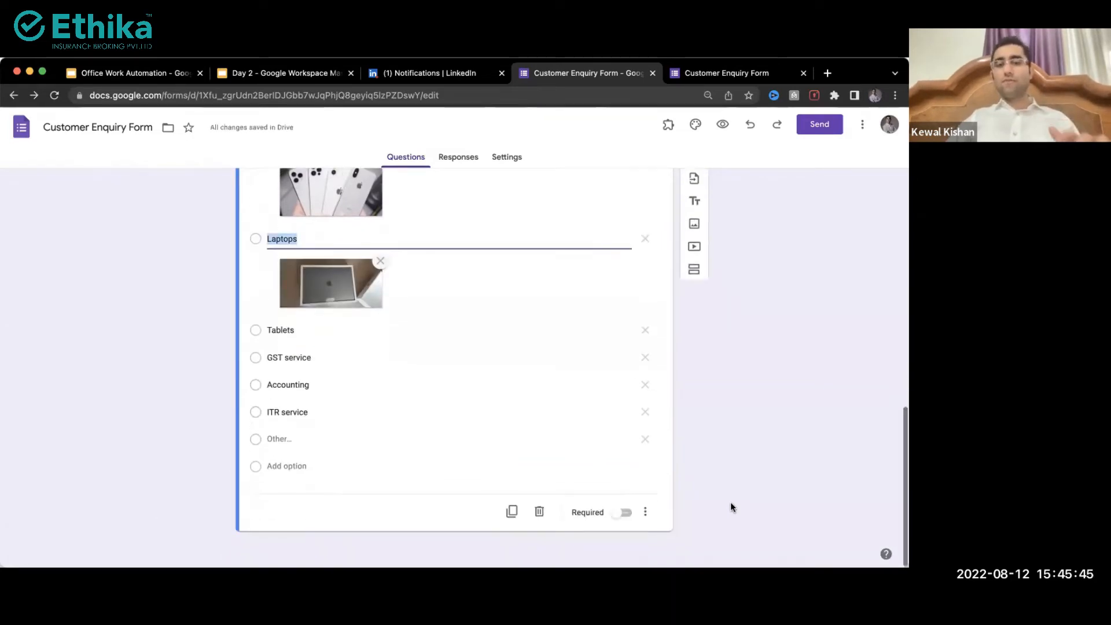
Step: Add a new question titled 'Please upload your requirement documents, if any'
{"action": "left_click", "coordinate": [693, 194]}
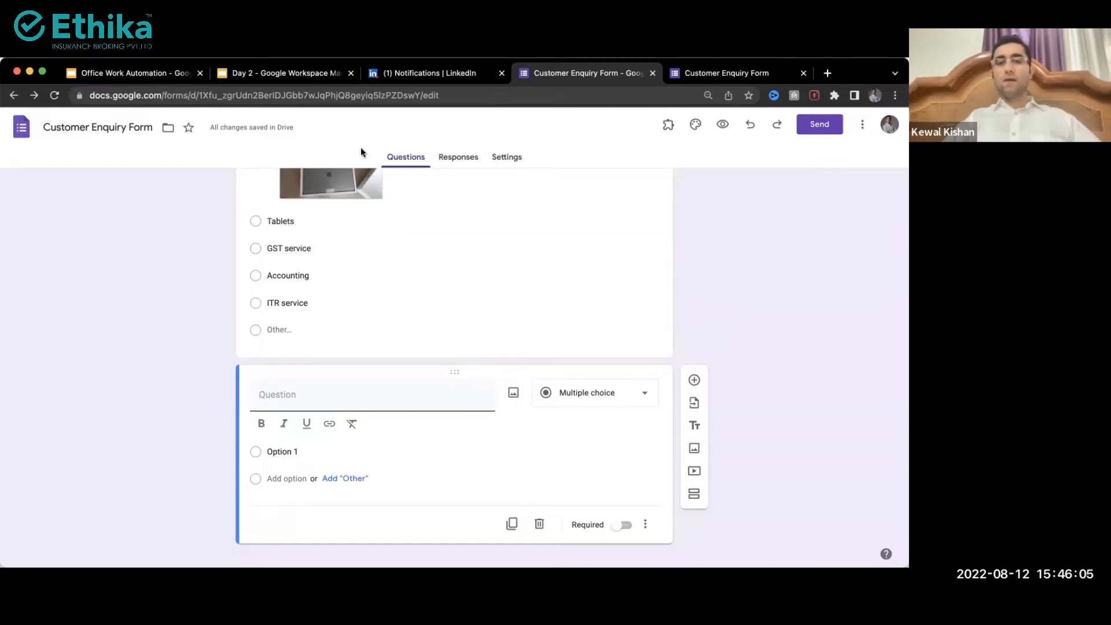
{"action": "scroll", "coordinate": [251, 225], "scroll_direction": "up", "scroll_amount": 4}
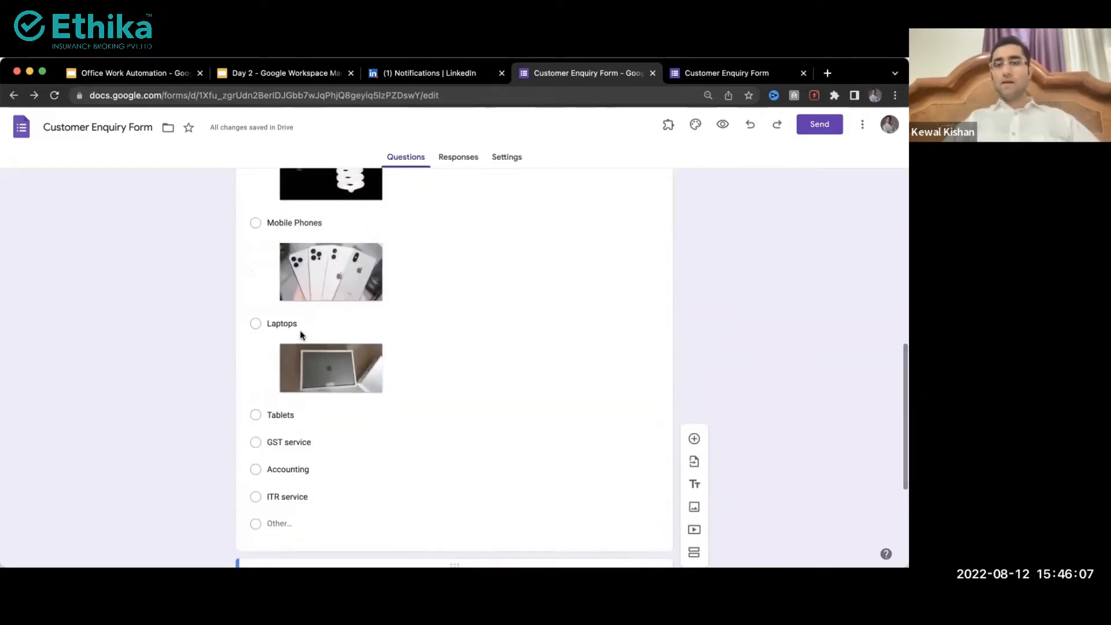
{"action": "scroll", "coordinate": [300, 329], "scroll_direction": "down", "scroll_amount": 3}
{"action": "left_click", "coordinate": [435, 432]}
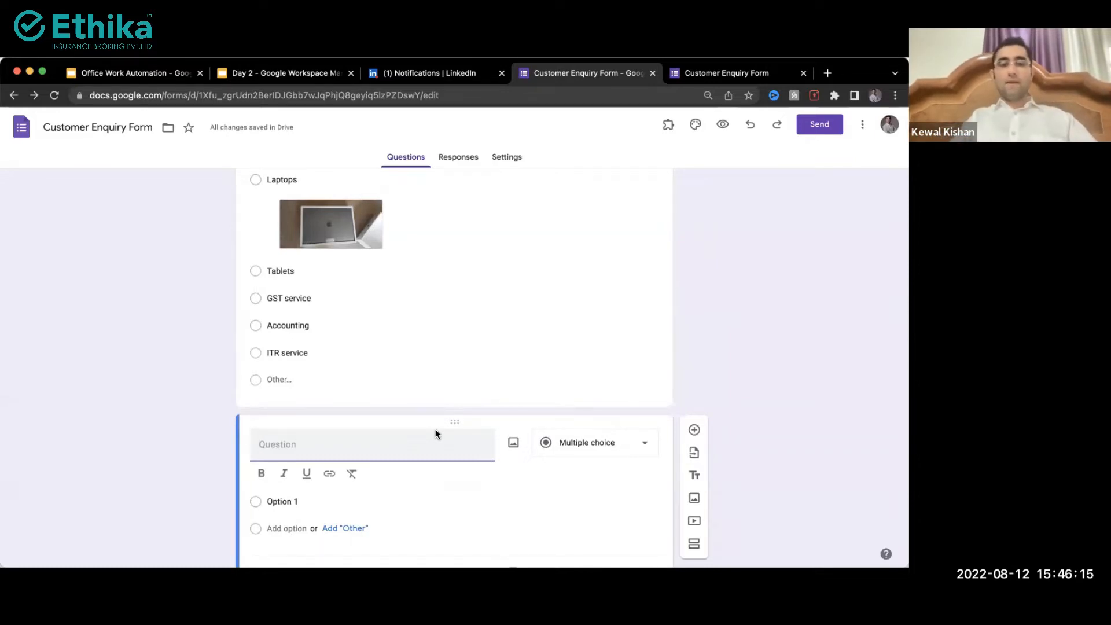
{"action": "type", "text": "Please upload your req"}
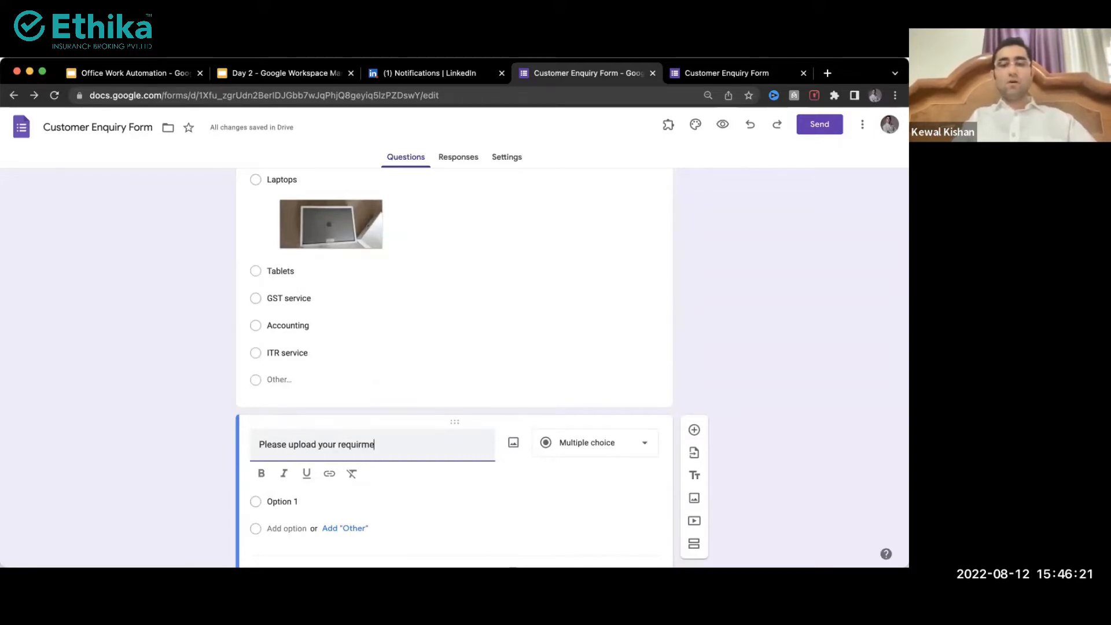
{"action": "type", "text": "uirement documents, "}
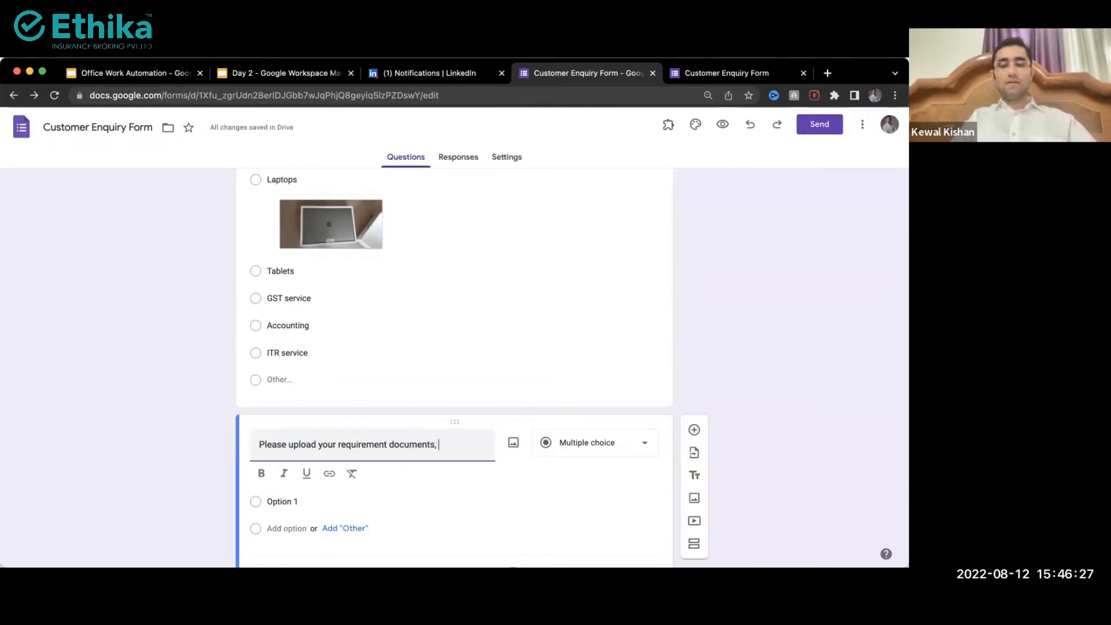
{"action": "type", "text": "if any."}
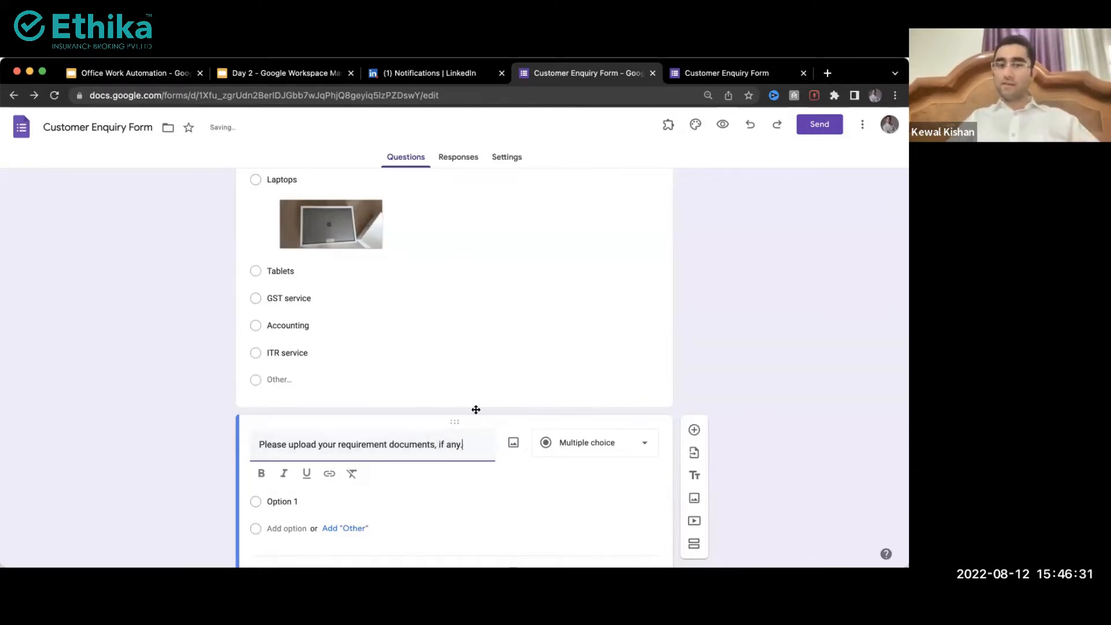
Step: Turn the new question into a File upload question limited to specific file types
{"action": "left_click", "coordinate": [575, 456]}
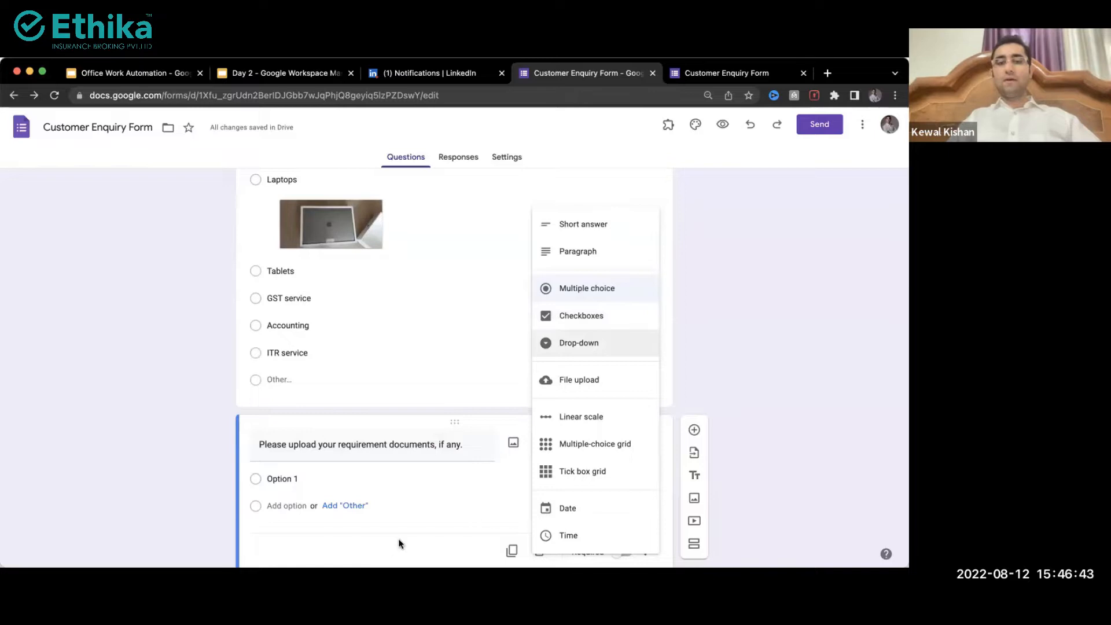
{"action": "left_click", "coordinate": [584, 382]}
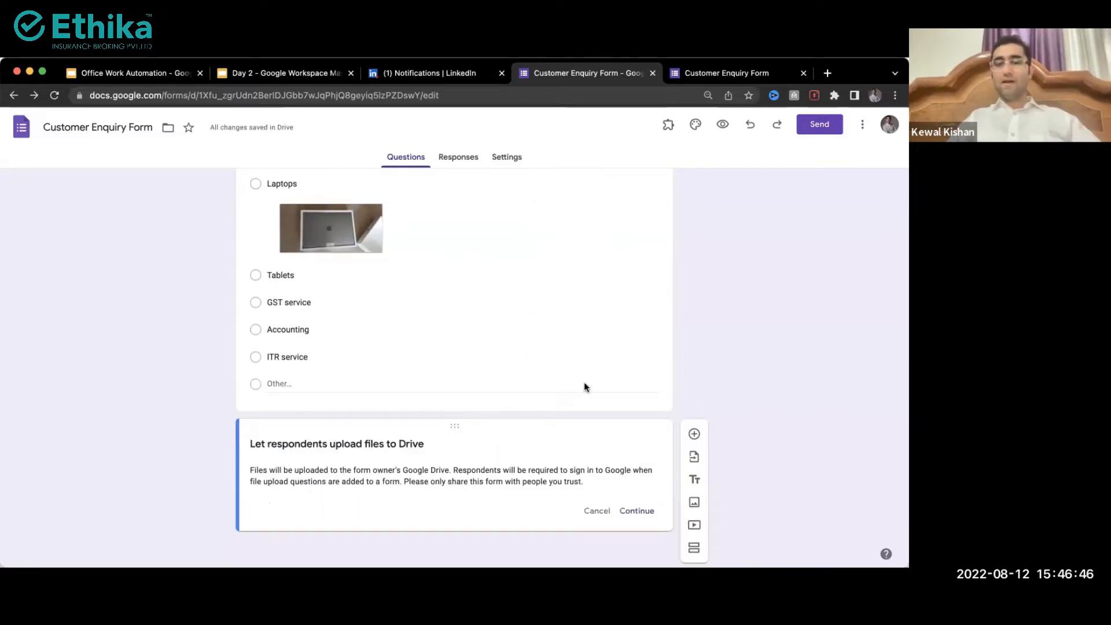
{"action": "left_click", "coordinate": [637, 510]}
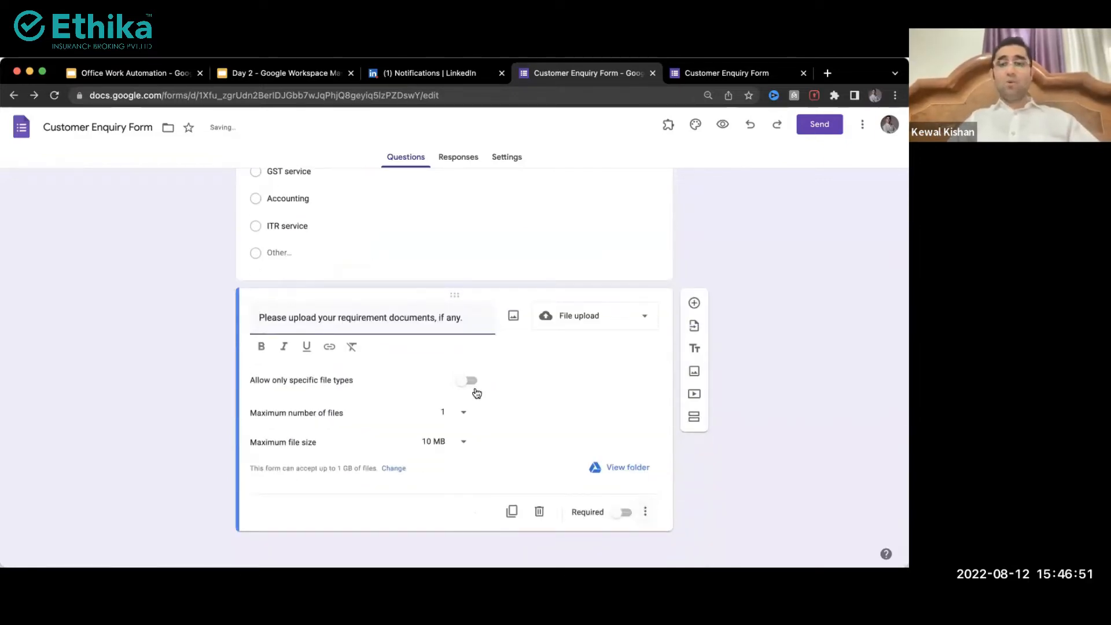
{"action": "left_click", "coordinate": [471, 380]}
{"action": "scroll", "coordinate": [265, 386], "scroll_direction": "up", "scroll_amount": 5}
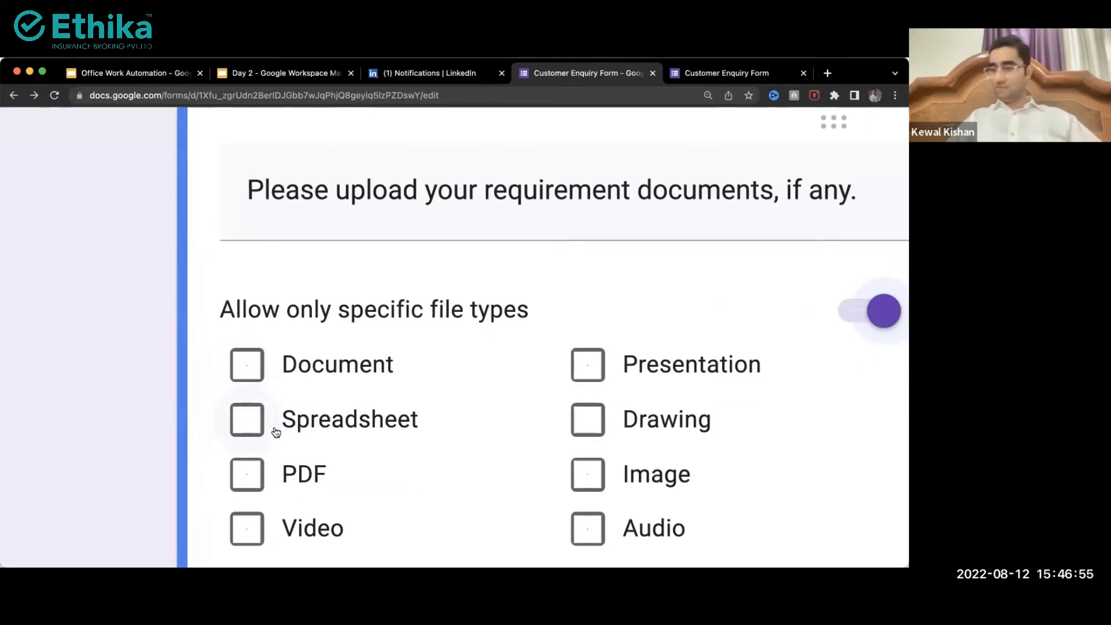
{"action": "scroll", "coordinate": [276, 432], "scroll_direction": "down", "scroll_amount": 1}
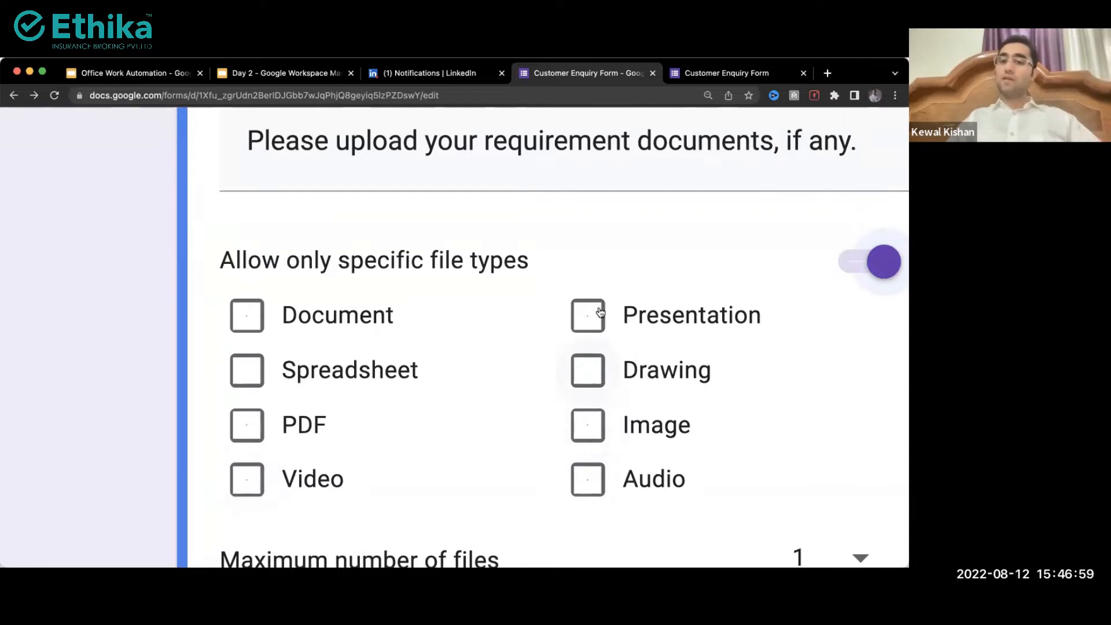
{"action": "scroll", "coordinate": [662, 248], "scroll_direction": "down", "scroll_amount": 10}
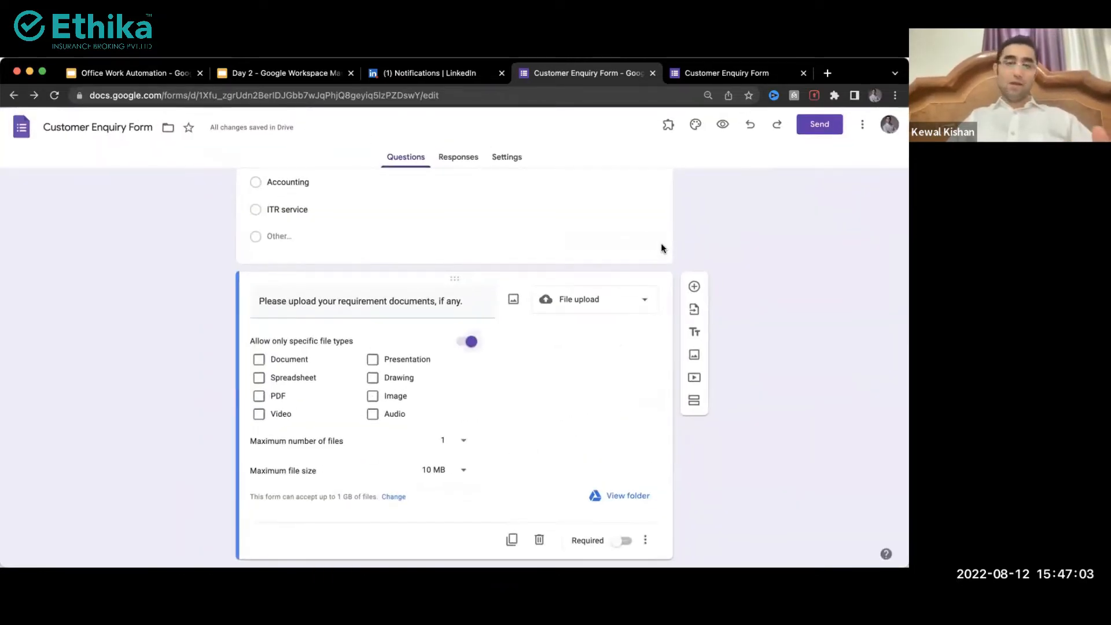
Step: Allow up to 10 files with a 100 MB maximum file size, leaving PDF unticked
{"action": "left_click", "coordinate": [451, 446]}
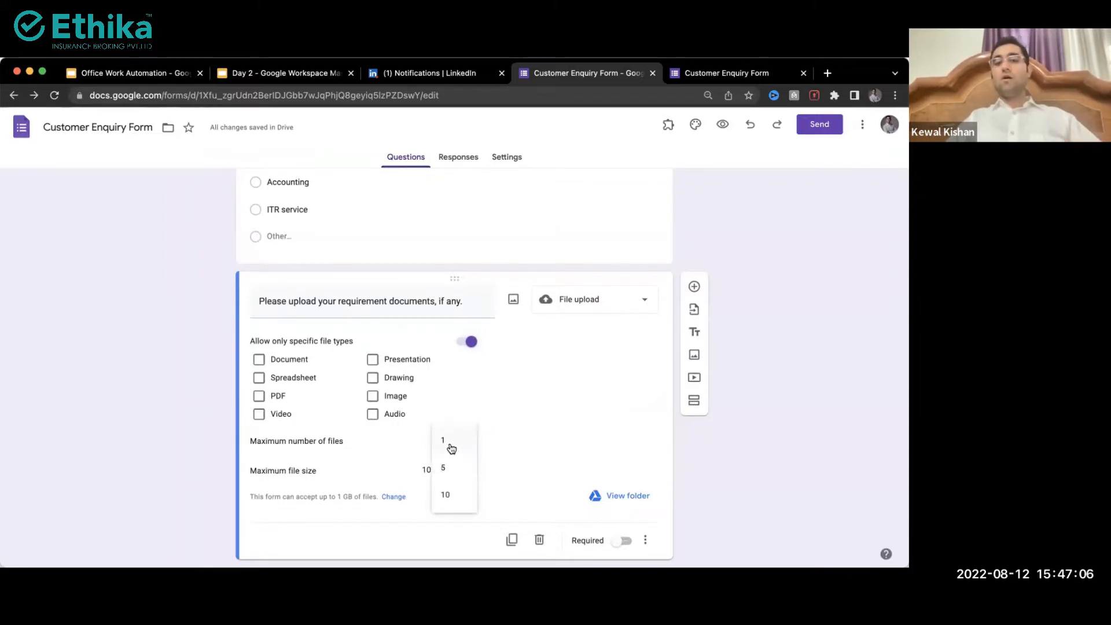
{"action": "left_click", "coordinate": [452, 497]}
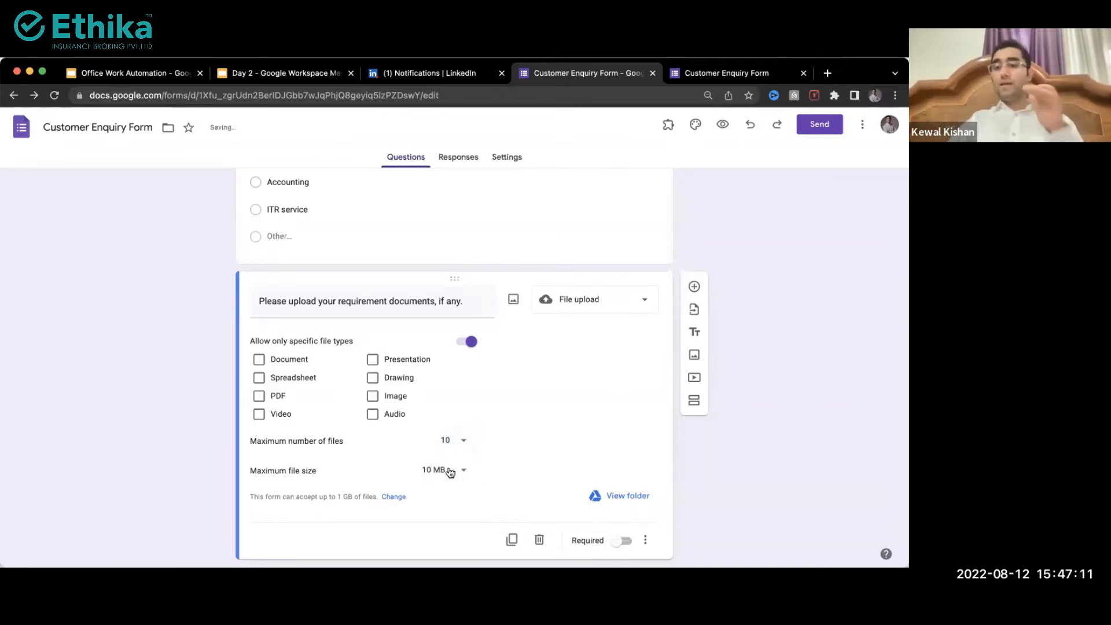
{"action": "left_click", "coordinate": [450, 471]}
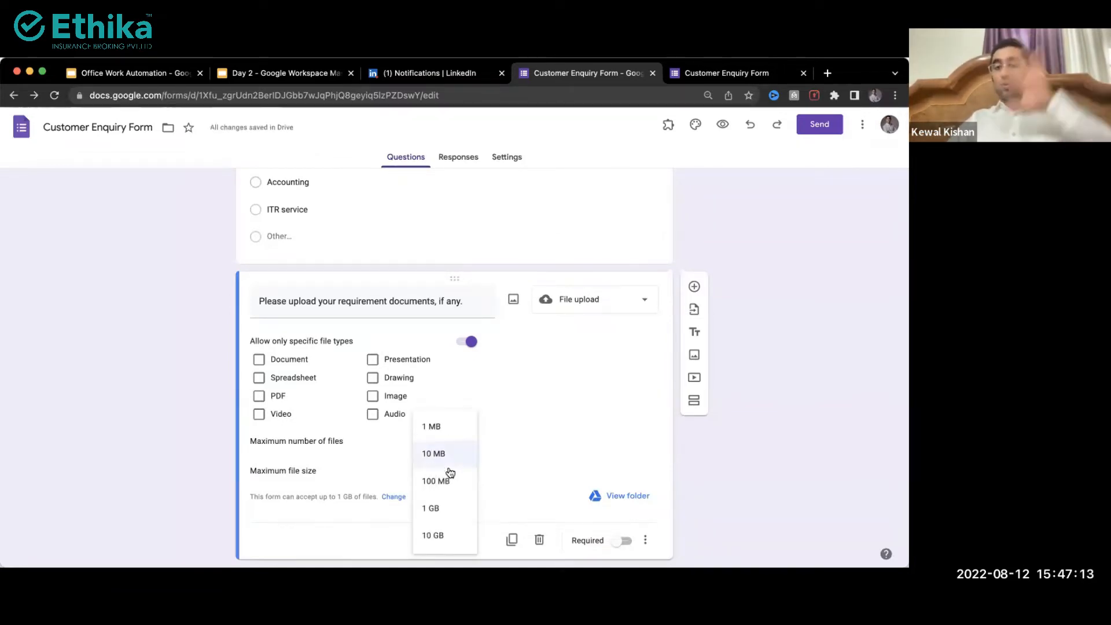
{"action": "left_click", "coordinate": [433, 534]}
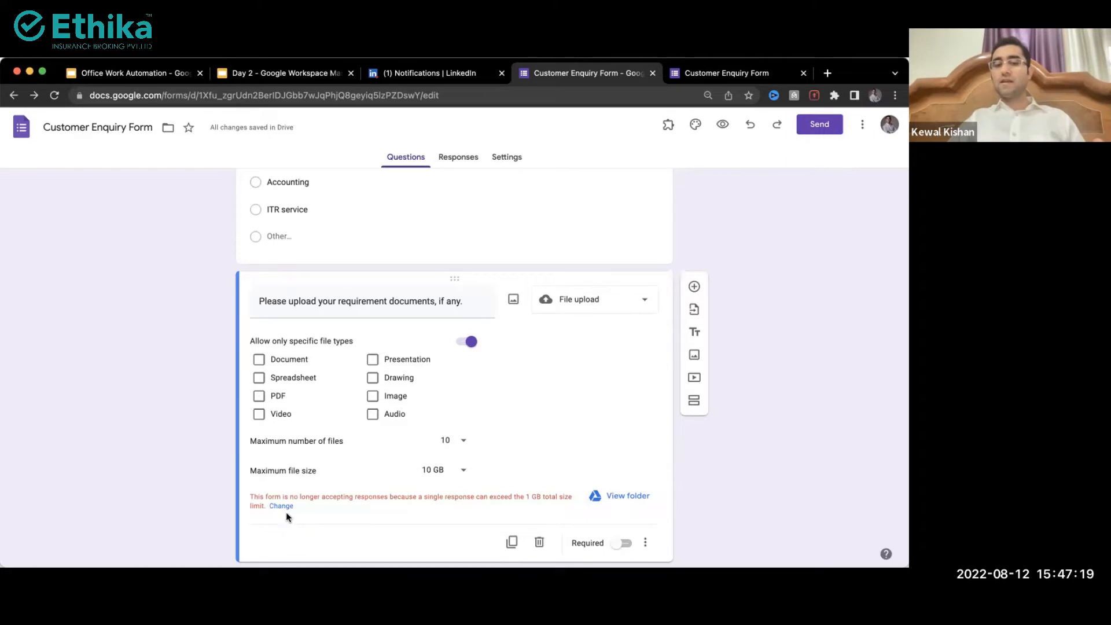
{"action": "left_click", "coordinate": [449, 472]}
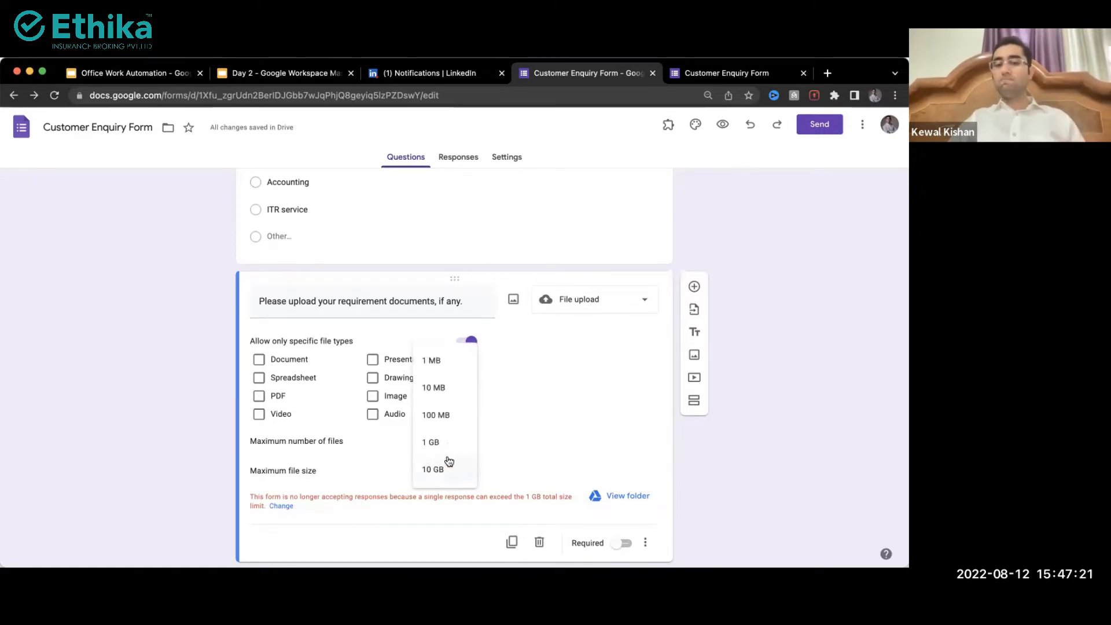
{"action": "left_click", "coordinate": [444, 415]}
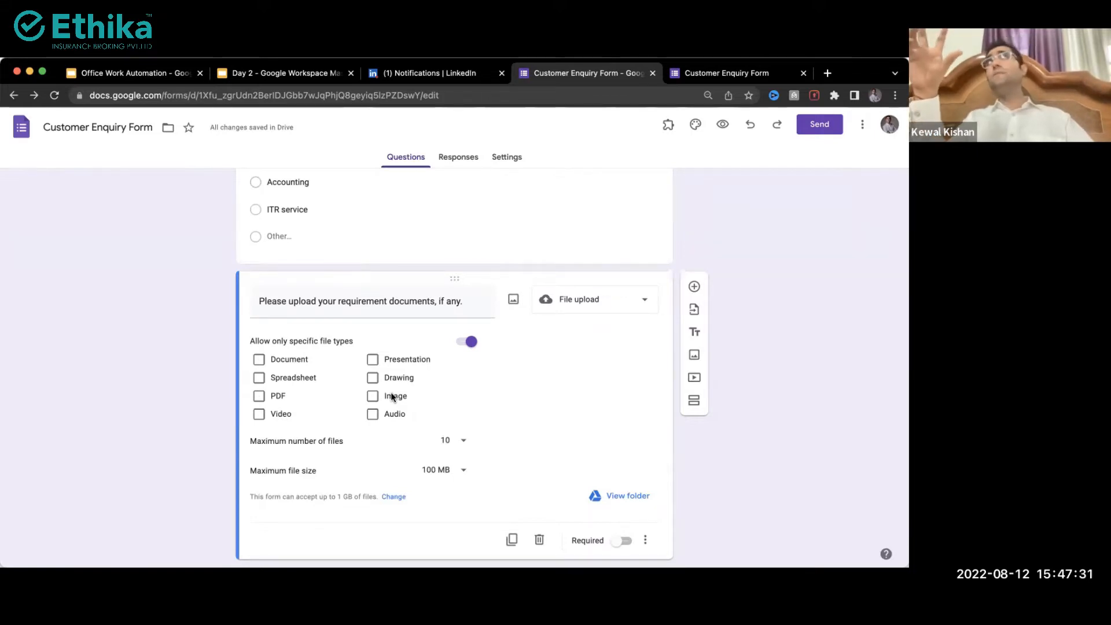
{"action": "left_click", "coordinate": [259, 396]}
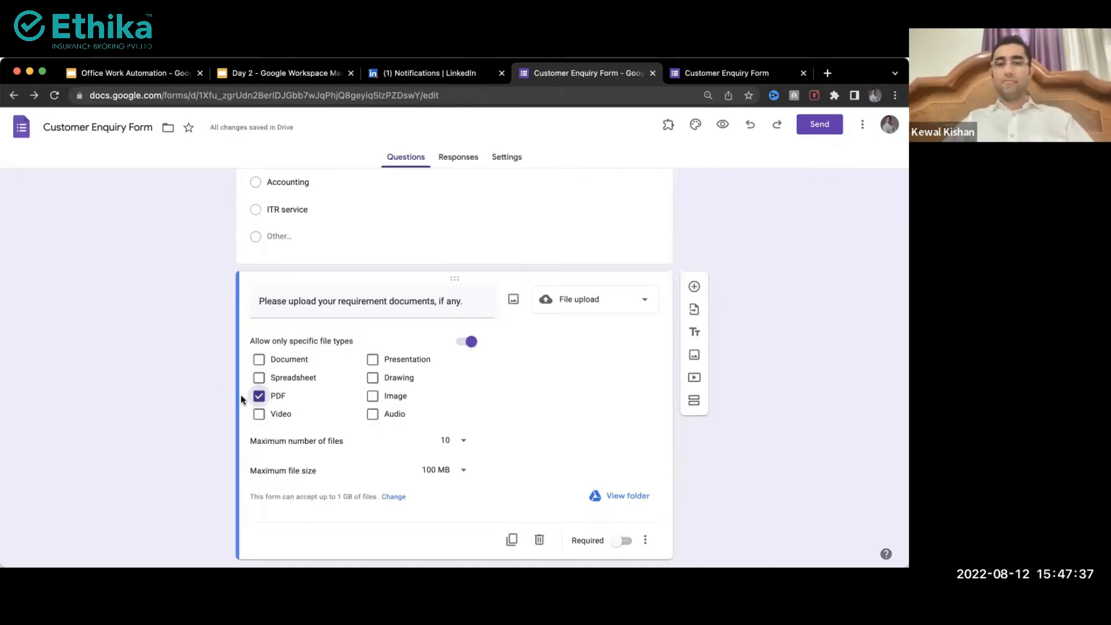
{"action": "left_click", "coordinate": [258, 398]}
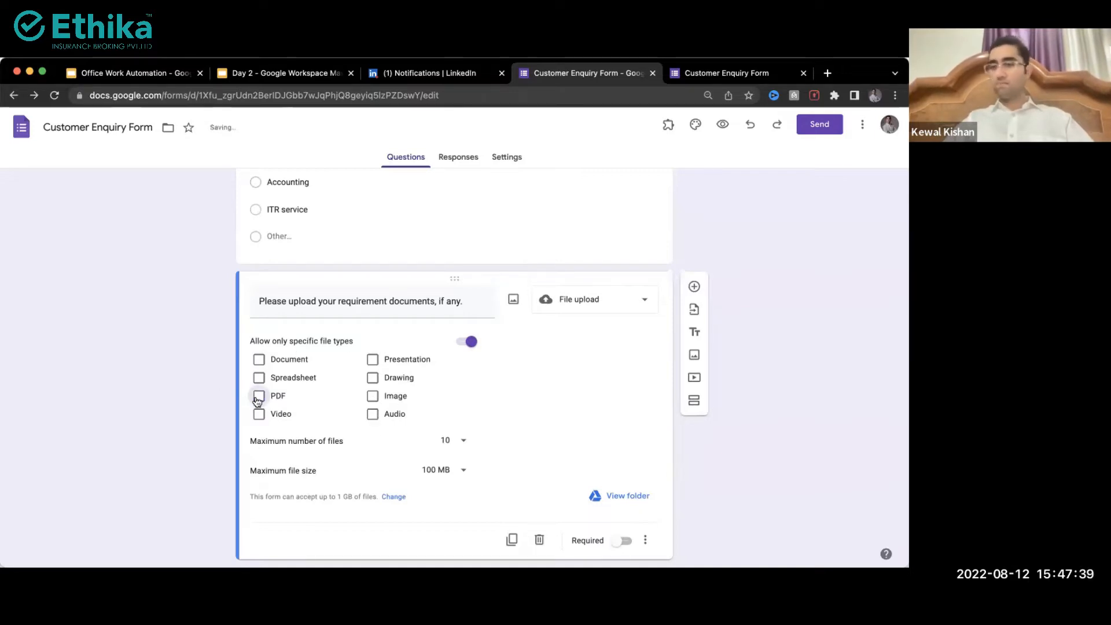
{"action": "scroll", "coordinate": [258, 399], "scroll_direction": "down", "scroll_amount": 1}
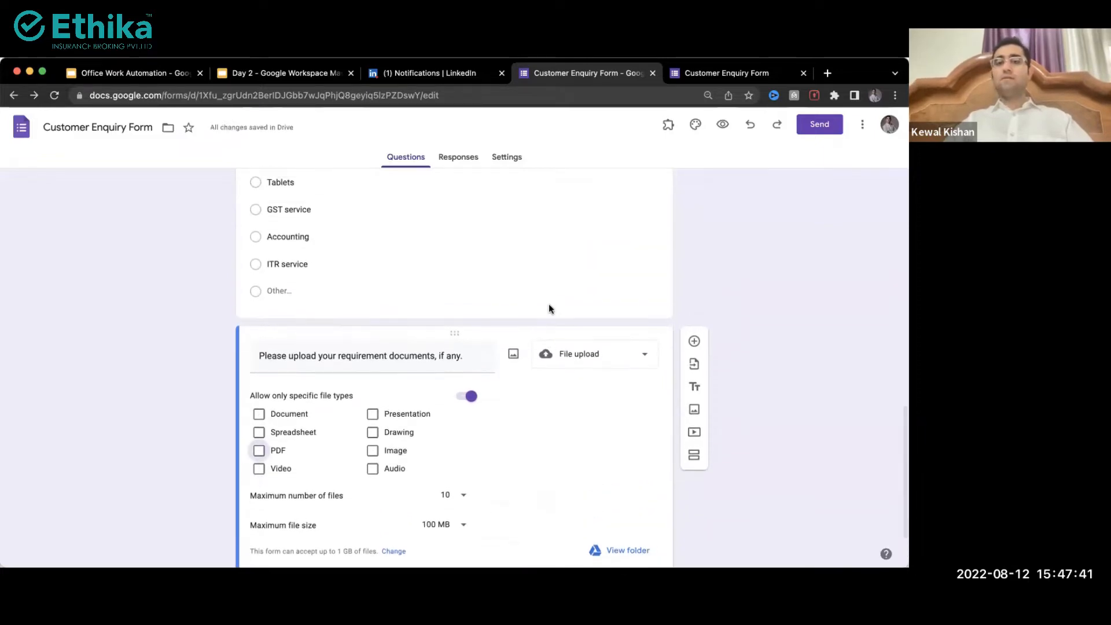
{"action": "scroll", "coordinate": [549, 308], "scroll_direction": "up", "scroll_amount": 15}
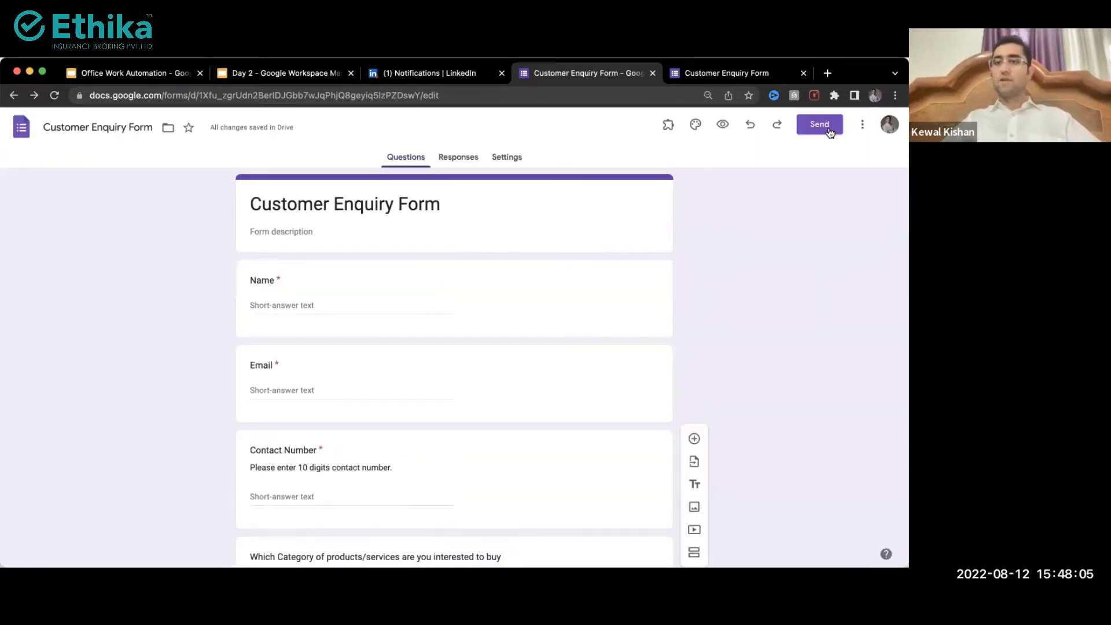
Step: Bring up the Send form options, enter a recipient address, then clear it
{"action": "left_click", "coordinate": [826, 127]}
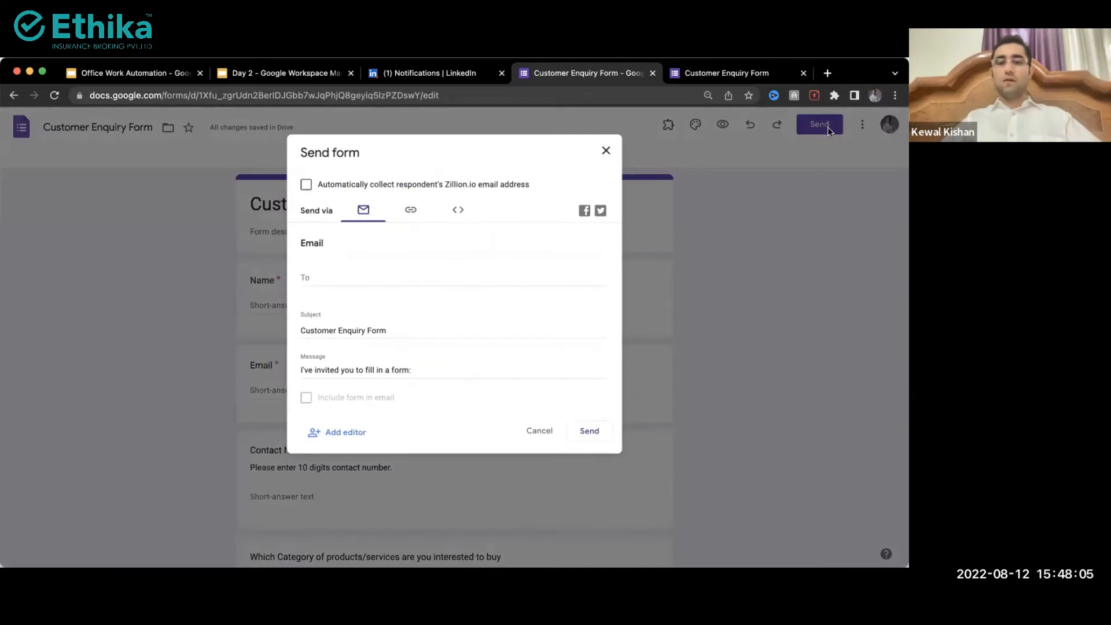
{"action": "left_click", "coordinate": [312, 280]}
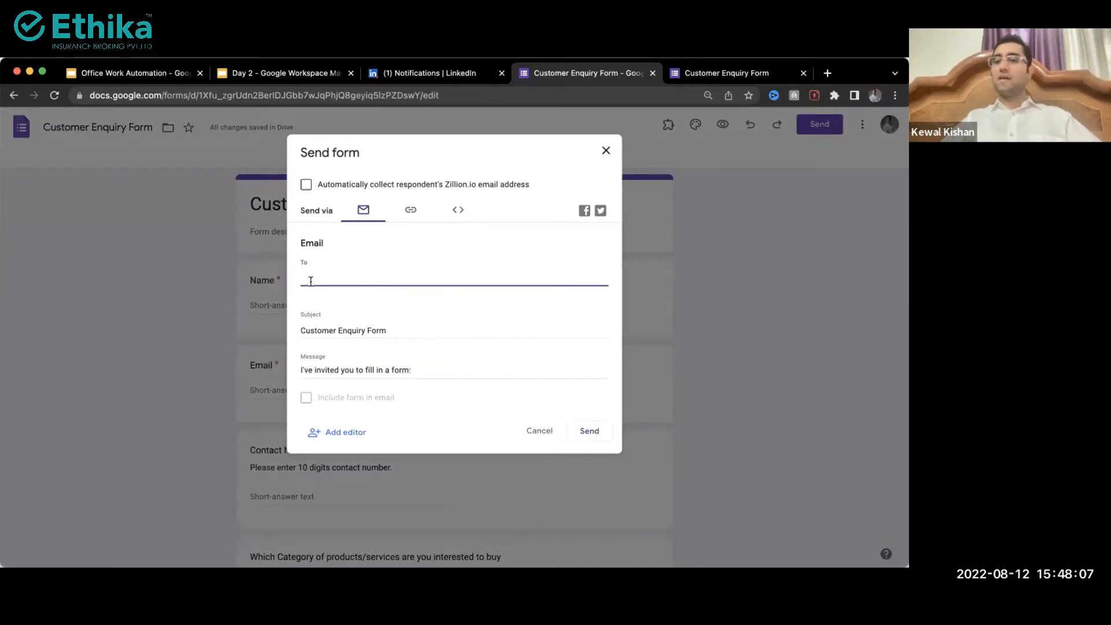
{"action": "type", "text": "a"}
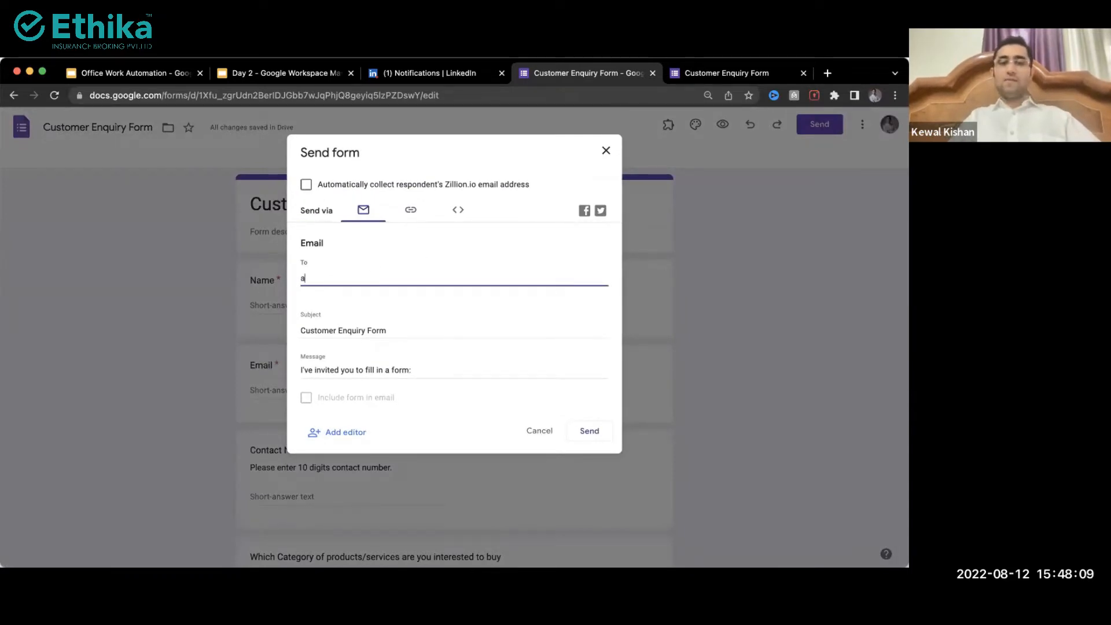
{"action": "type", "text": "dmin@"}
{"action": "key", "text": "Return"}
{"action": "key", "text": "super+BackSpace"}
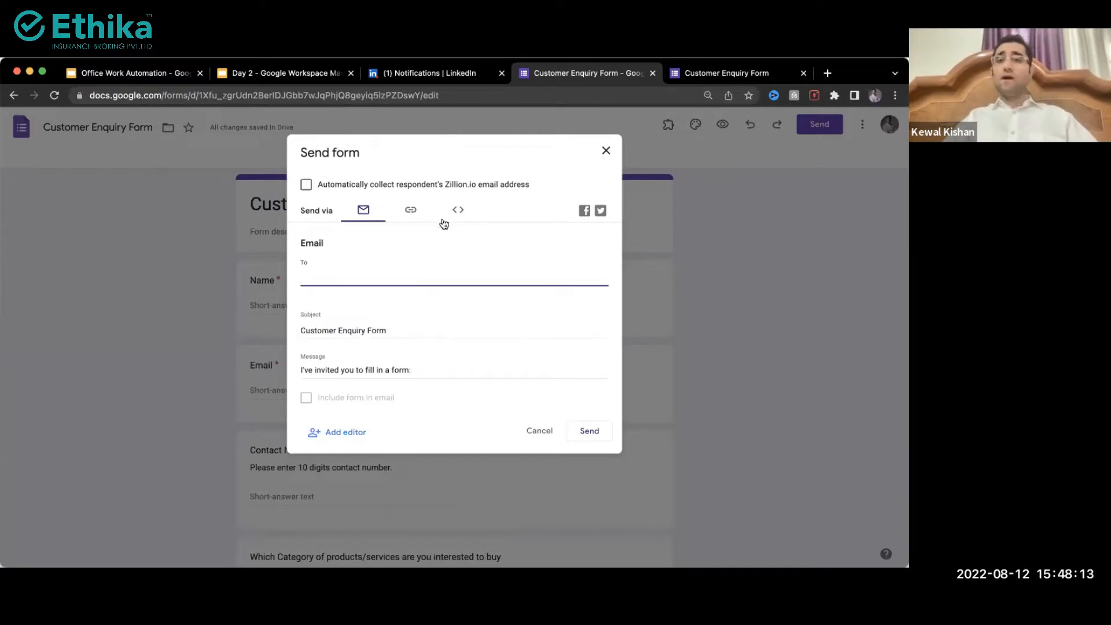
Step: Copy the shortened forms.gle link from the Link tab and close the dialog
{"action": "left_click", "coordinate": [406, 216]}
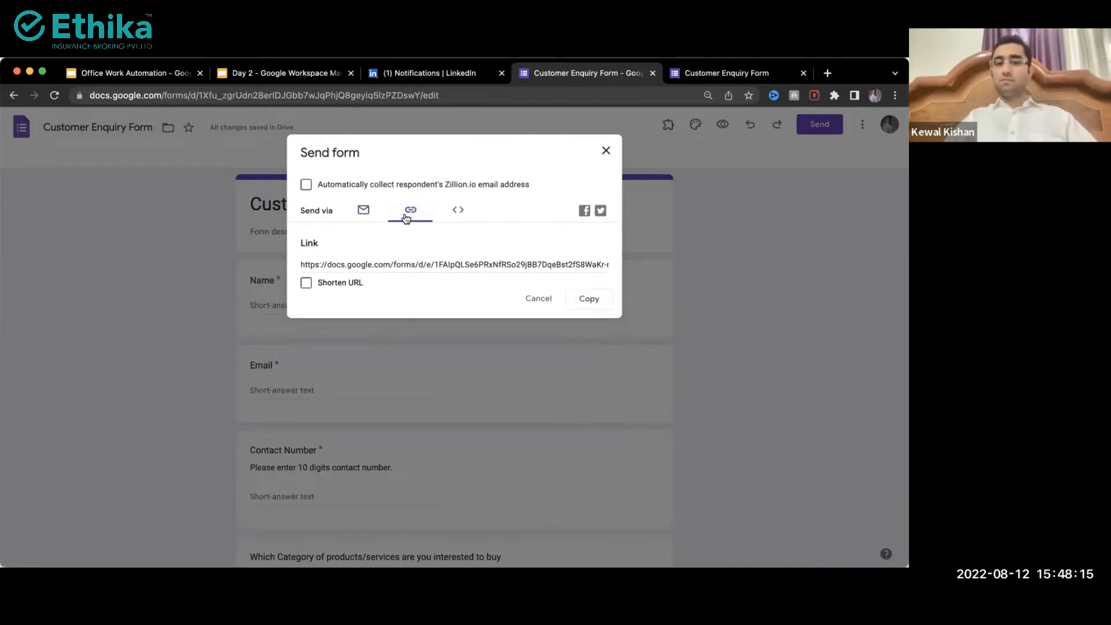
{"action": "left_click", "coordinate": [306, 283]}
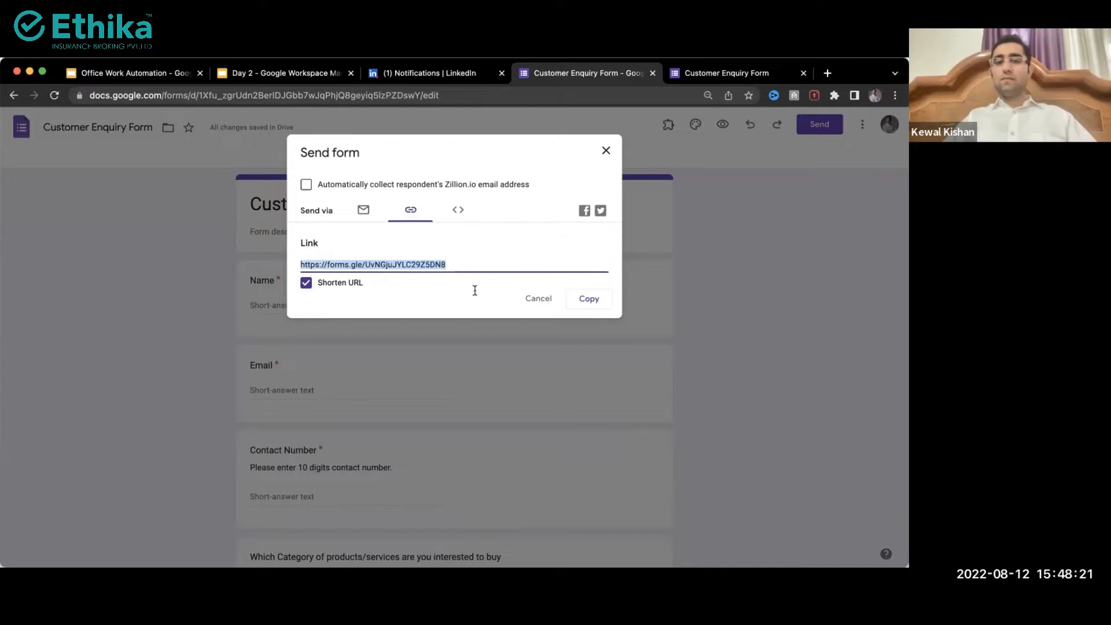
{"action": "left_click", "coordinate": [600, 311]}
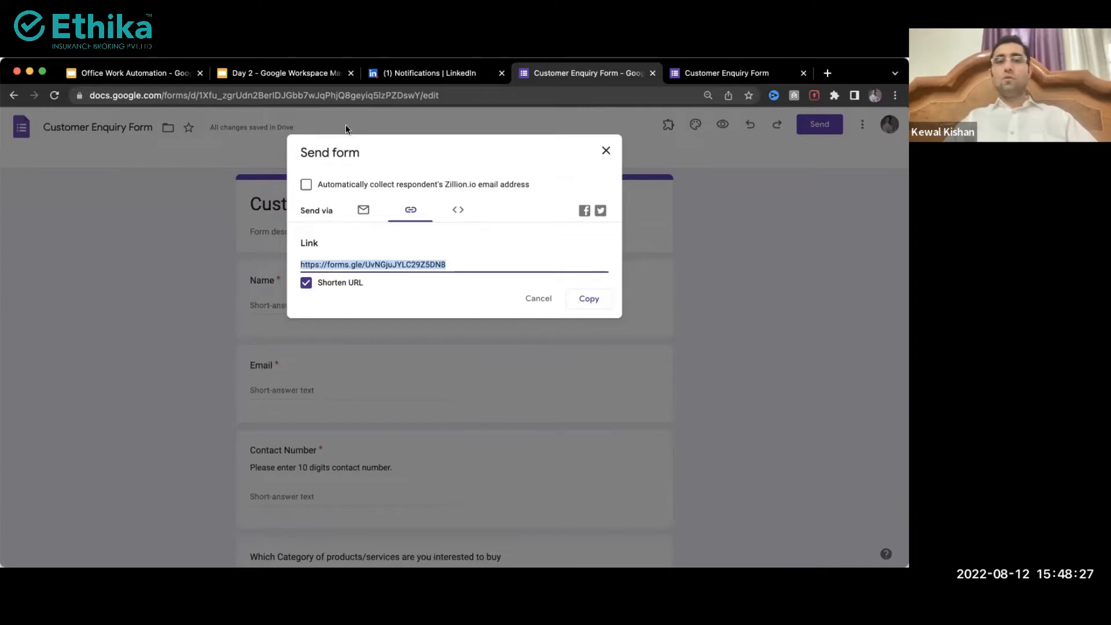
{"action": "left_click", "coordinate": [605, 151]}
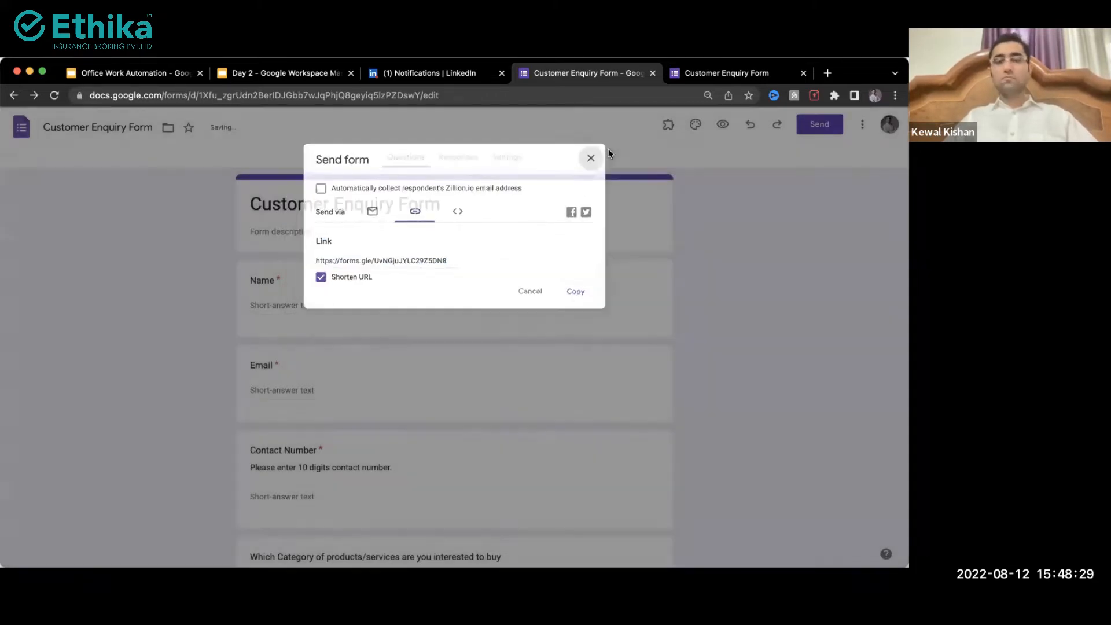
Step: Load the copied short link in a new tab, scroll through the live form, and return to the editor
{"action": "key", "text": "super+t"}
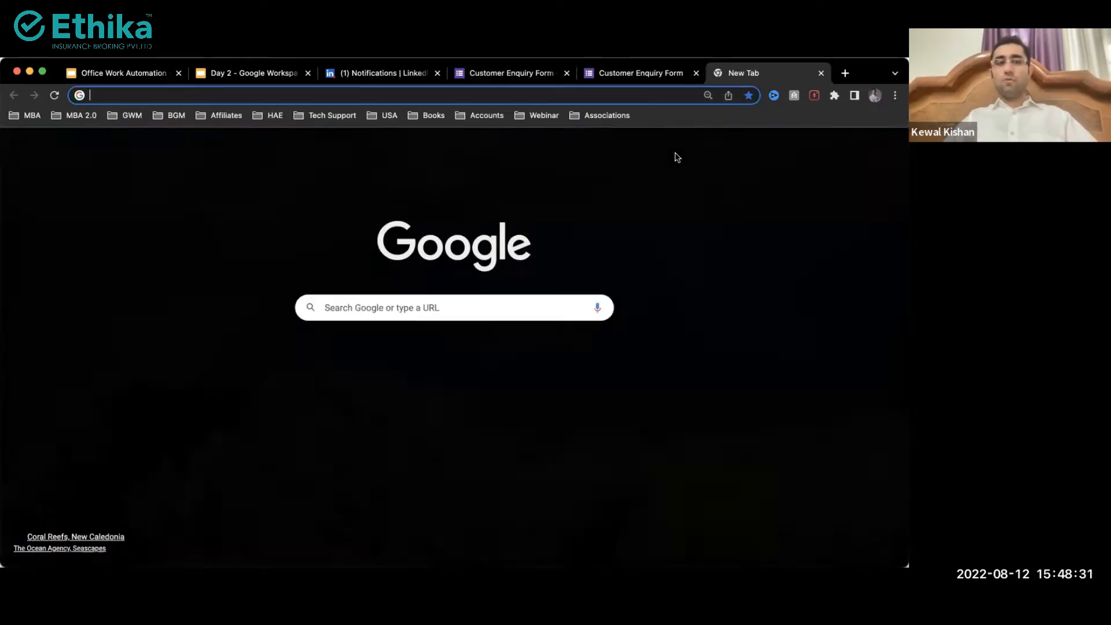
{"action": "key", "text": "super+v"}
{"action": "key", "text": "Return"}
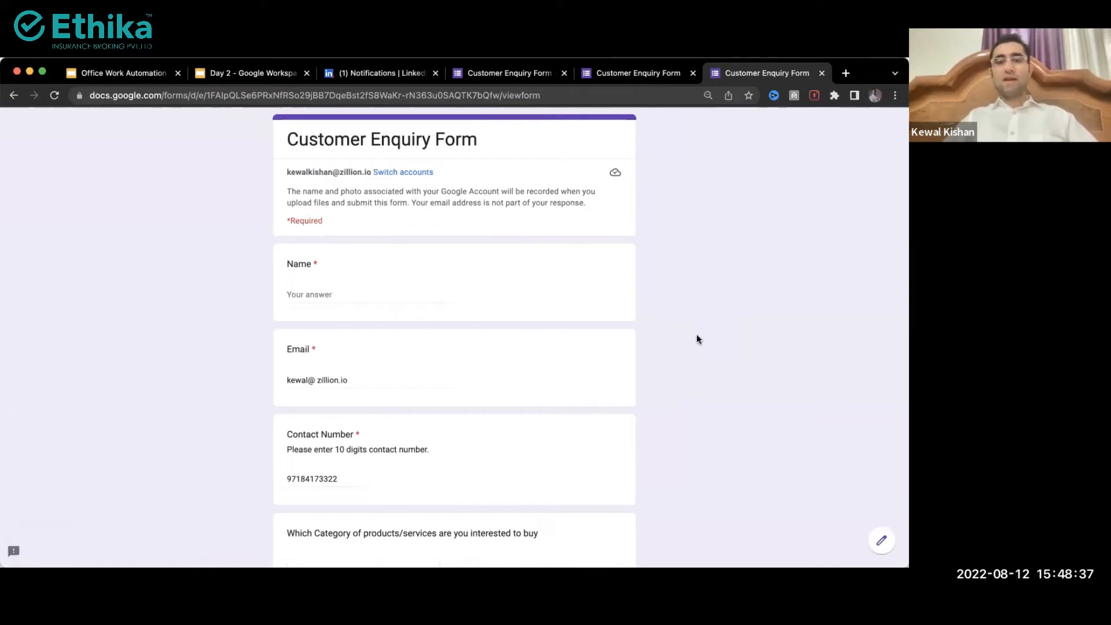
{"action": "scroll", "coordinate": [696, 339], "scroll_direction": "down", "scroll_amount": 4}
{"action": "scroll", "coordinate": [696, 335], "scroll_direction": "down", "scroll_amount": 5}
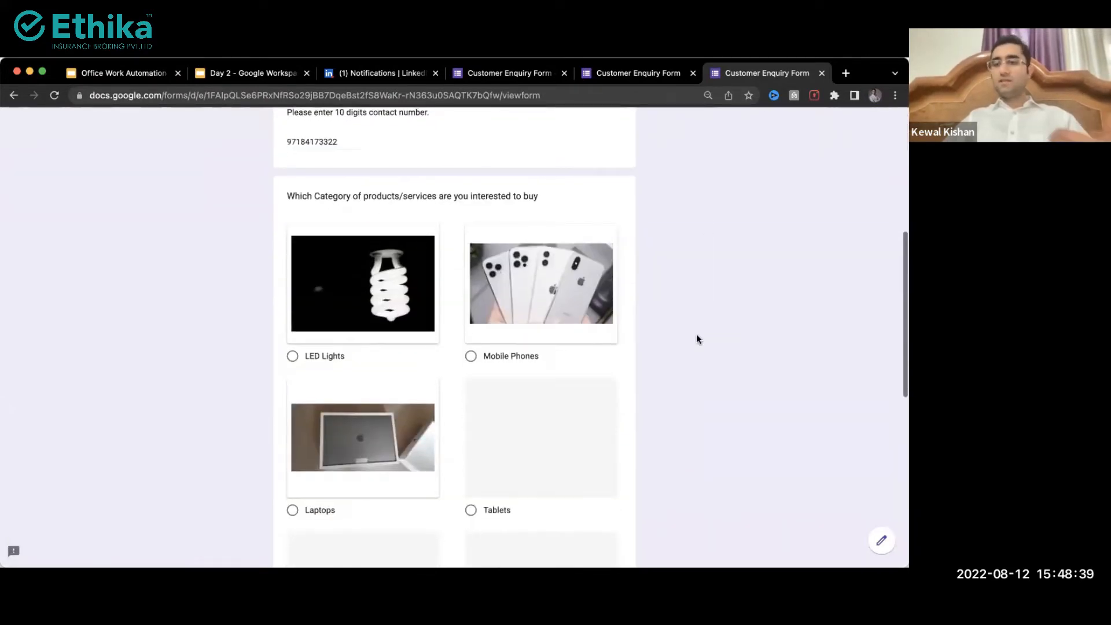
{"action": "scroll", "coordinate": [695, 335], "scroll_direction": "down", "scroll_amount": 5}
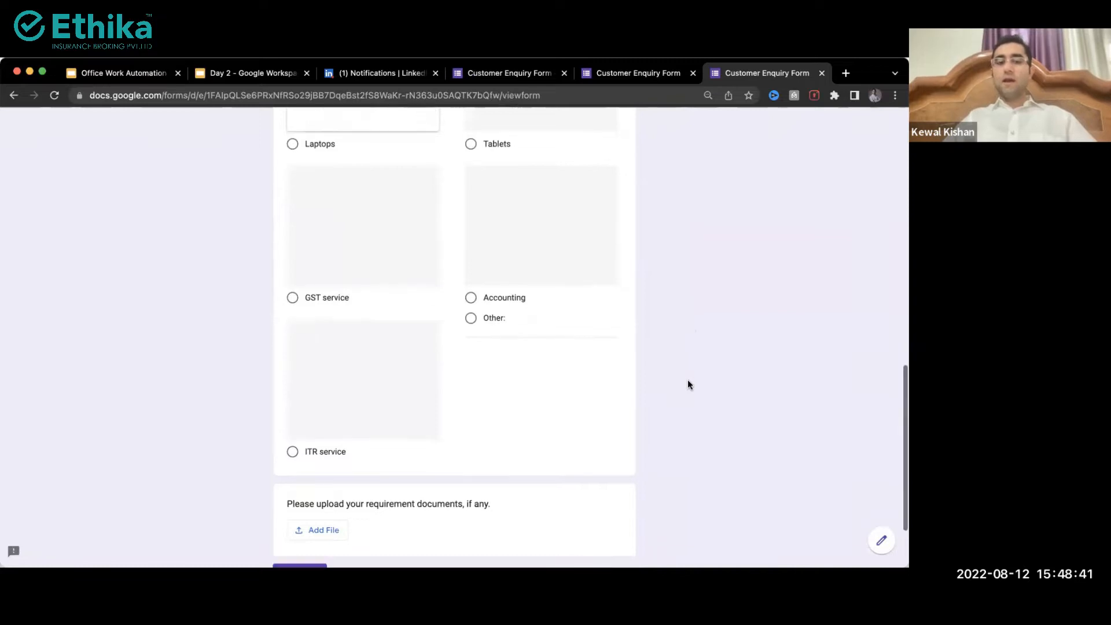
{"action": "scroll", "coordinate": [418, 431], "scroll_direction": "up", "scroll_amount": 2}
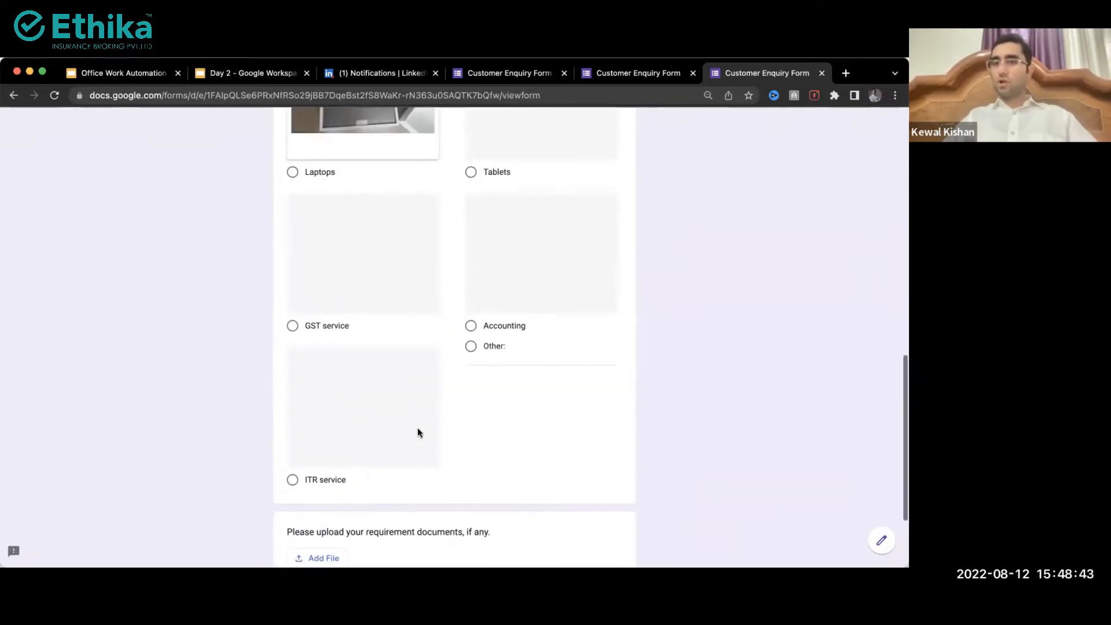
{"action": "key", "text": "ctrl+shift+Tab"}
{"action": "key", "text": "ctrl+shift+Tab"}
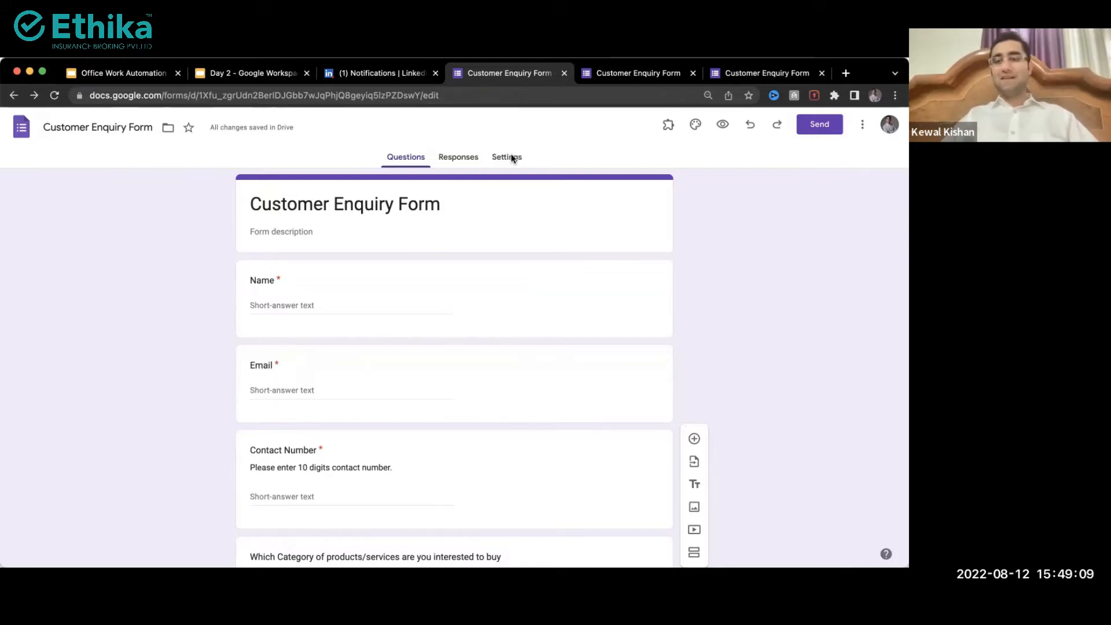
Step: Check the signed-in account's organisation domain, then go to the form's Settings tab
{"action": "scroll", "coordinate": [494, 162], "scroll_direction": "up", "scroll_amount": 5}
{"action": "scroll", "coordinate": [494, 162], "scroll_direction": "down", "scroll_amount": 5}
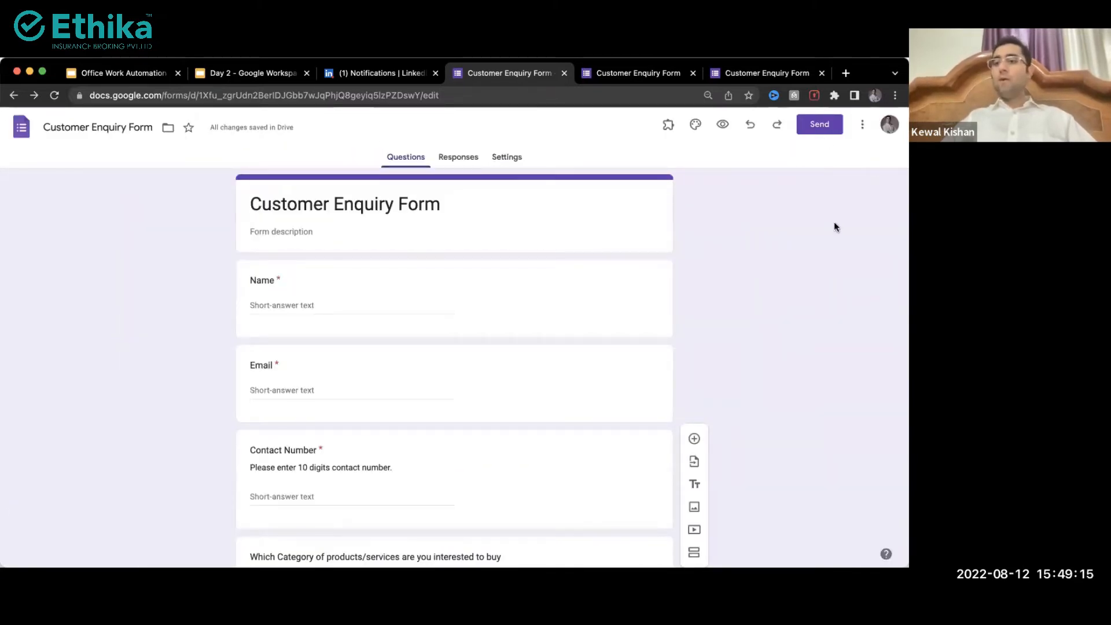
{"action": "left_click", "coordinate": [888, 128]}
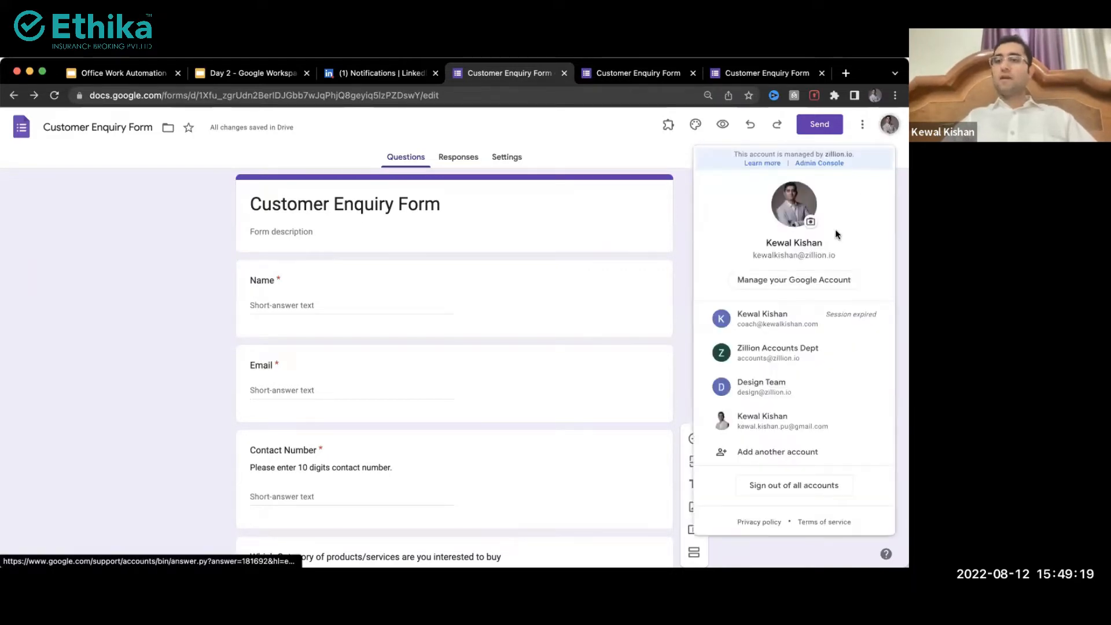
{"action": "scroll", "coordinate": [834, 231], "scroll_direction": "up", "scroll_amount": 5}
{"action": "left_click_drag", "start_coordinate": [743, 302], "coordinate": [833, 302]}
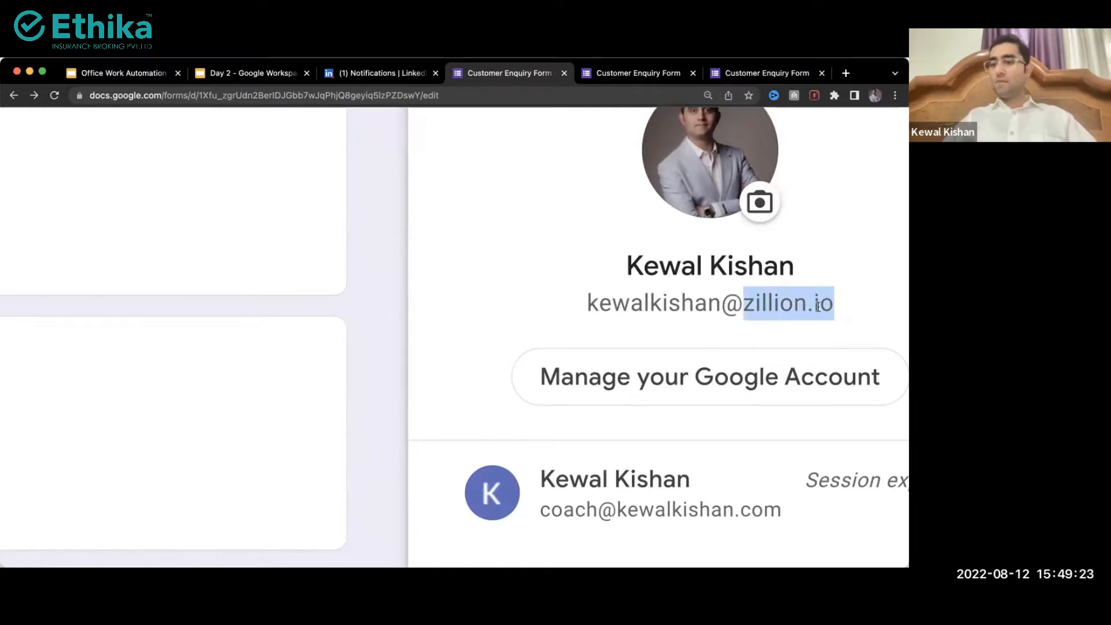
{"action": "scroll", "coordinate": [784, 325], "scroll_direction": "down", "scroll_amount": 5}
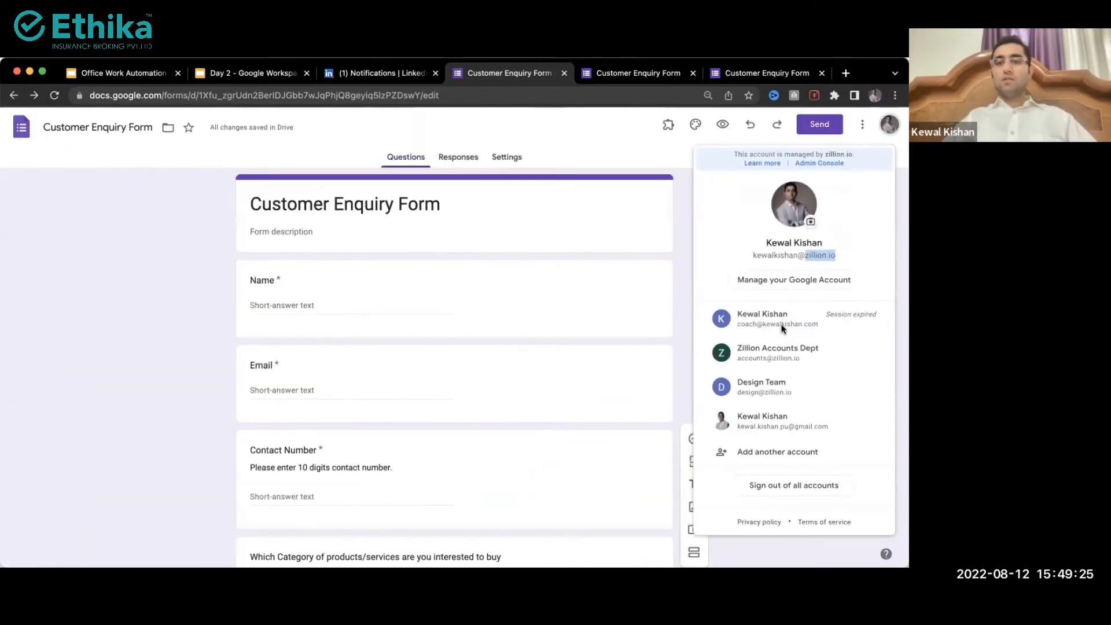
{"action": "left_click", "coordinate": [687, 249]}
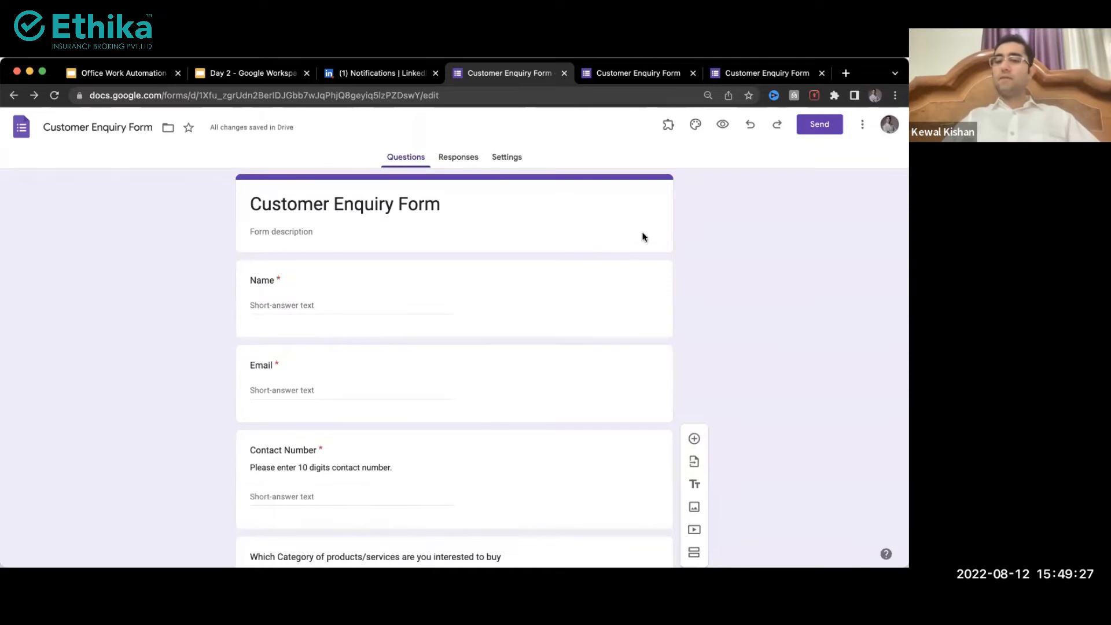
{"action": "left_click", "coordinate": [504, 156]}
Step: Switch off 'Restrict to users in Zillion.io' under Responses, then return to the Questions tab
{"action": "scroll", "coordinate": [471, 313], "scroll_direction": "down", "scroll_amount": 3}
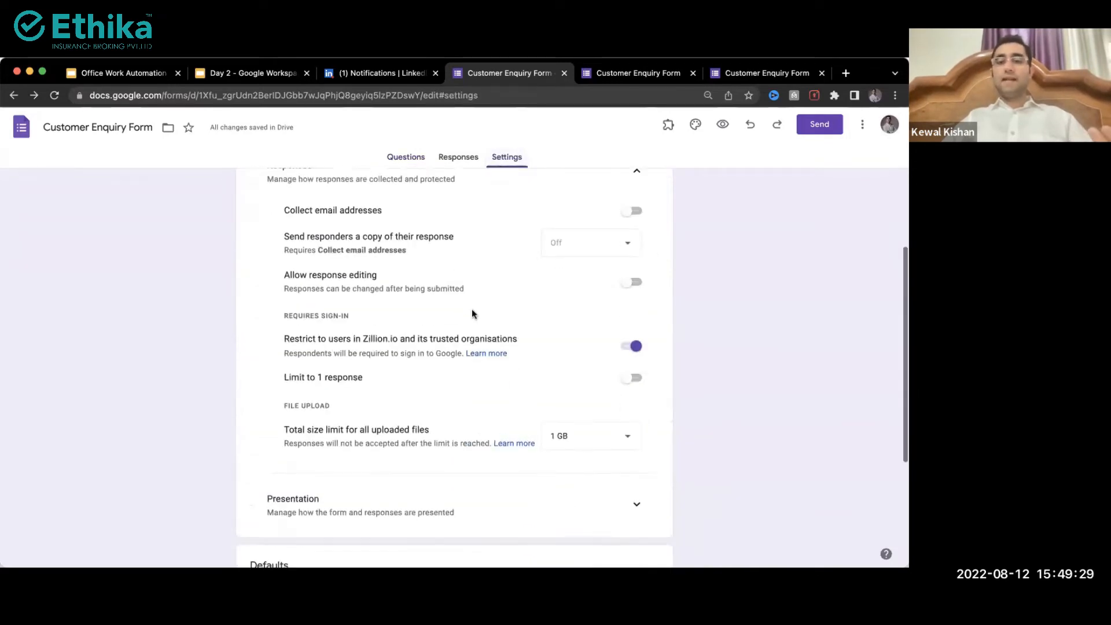
{"action": "scroll", "coordinate": [472, 314], "scroll_direction": "down", "scroll_amount": 1}
{"action": "left_click_drag", "start_coordinate": [282, 311], "coordinate": [325, 314]}
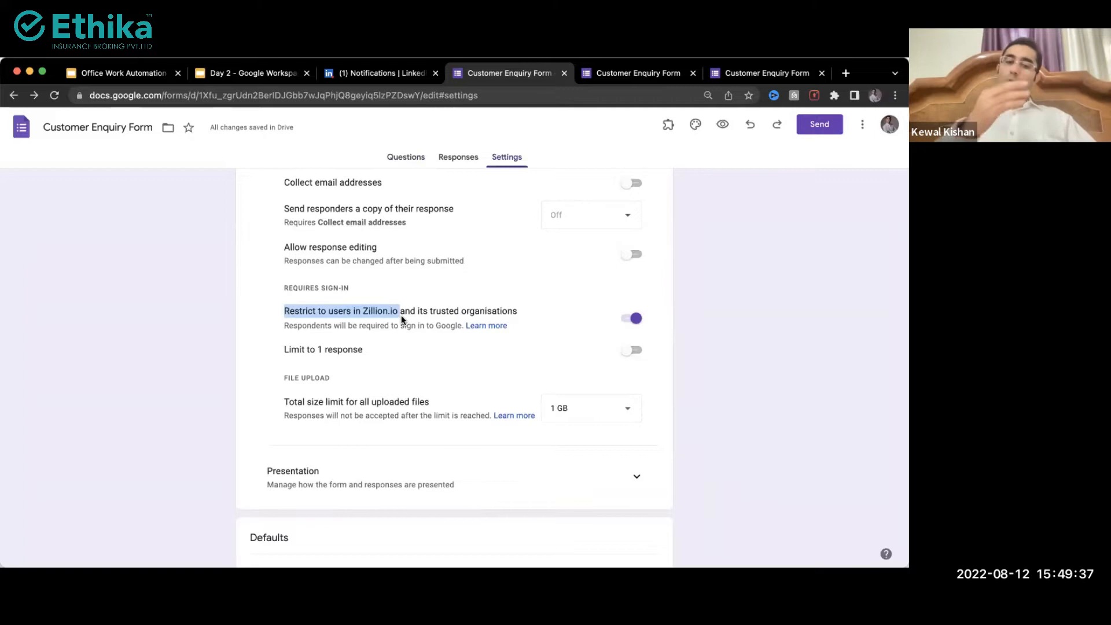
{"action": "left_click", "coordinate": [629, 318]}
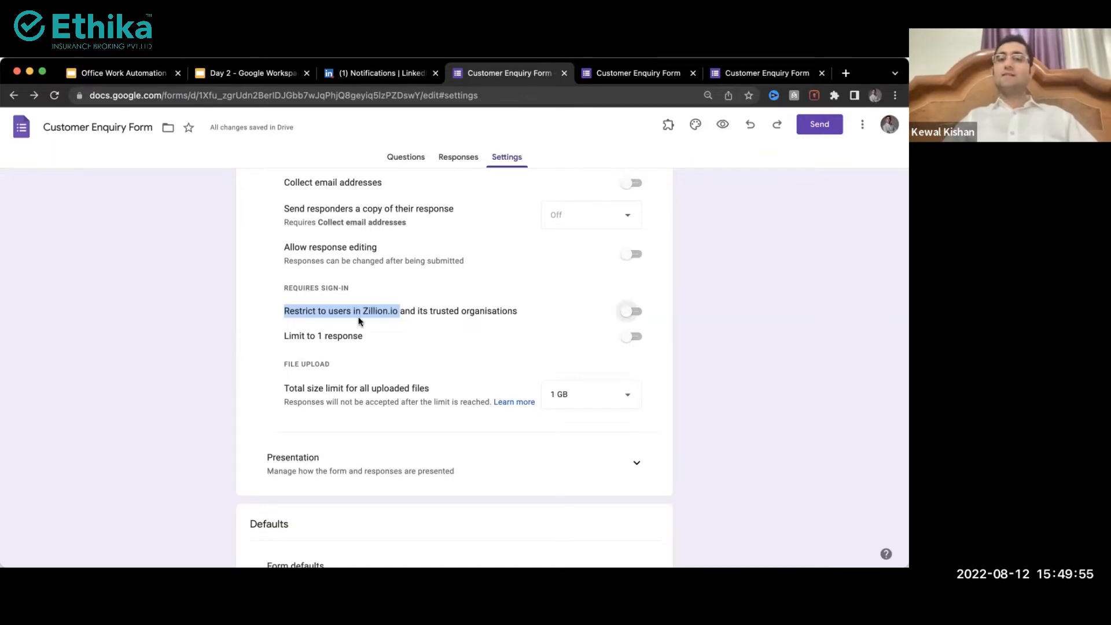
{"action": "scroll", "coordinate": [359, 321], "scroll_direction": "down", "scroll_amount": 1}
{"action": "scroll", "coordinate": [359, 318], "scroll_direction": "up", "scroll_amount": 2}
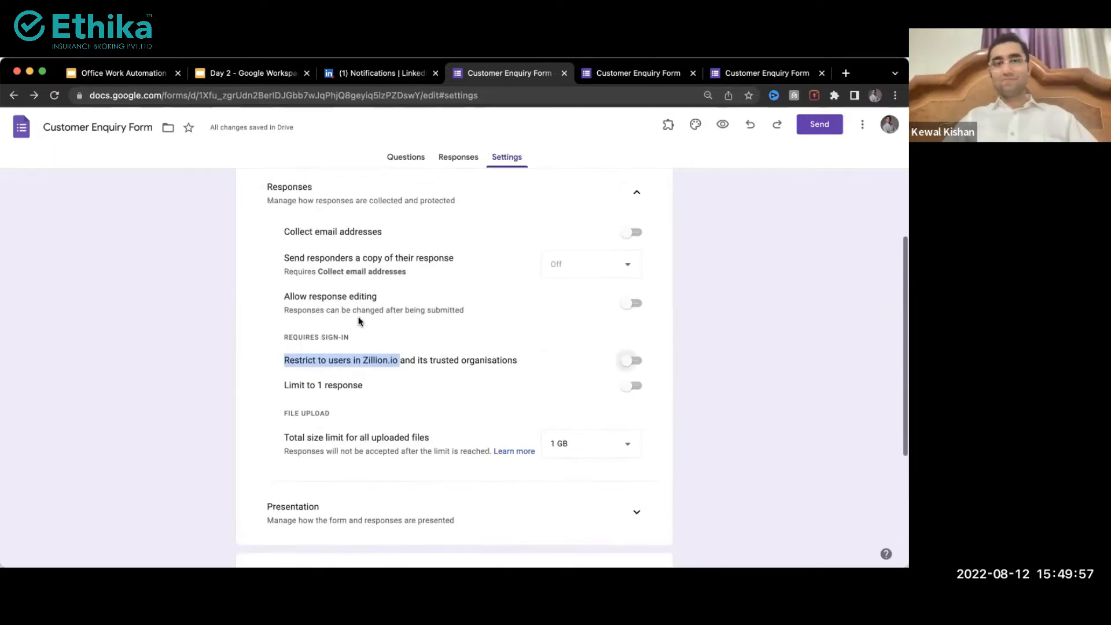
{"action": "left_click", "coordinate": [406, 157]}
{"action": "scroll", "coordinate": [432, 318], "scroll_direction": "down", "scroll_amount": 8}
{"action": "scroll", "coordinate": [432, 320], "scroll_direction": "down", "scroll_amount": 5}
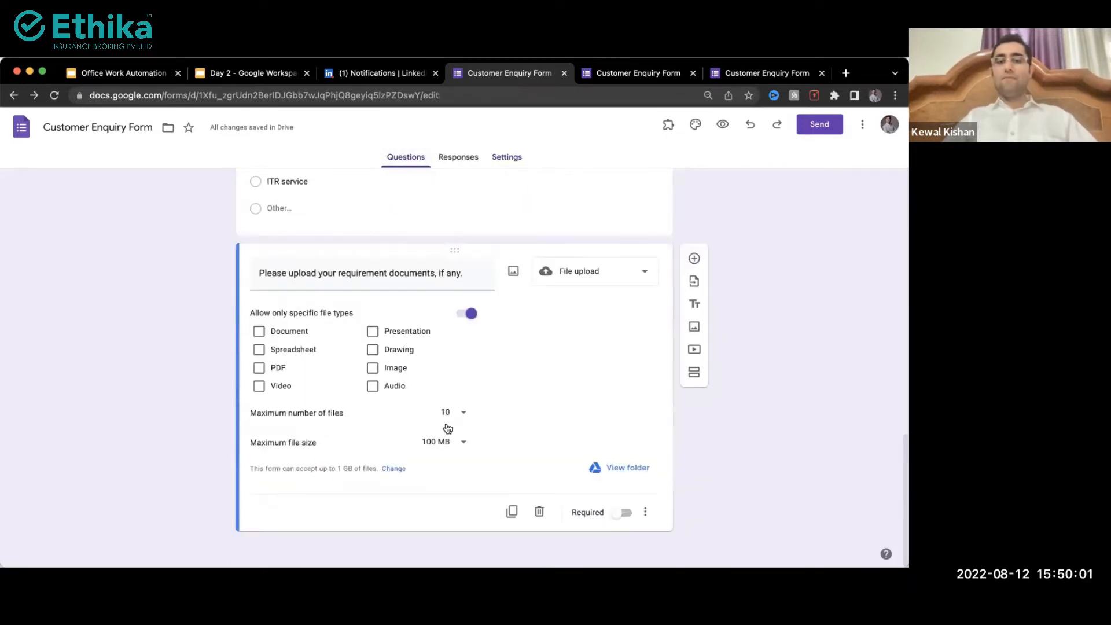
Step: Set the upload question's maximum file size to 10 GB
{"action": "left_click", "coordinate": [453, 442]}
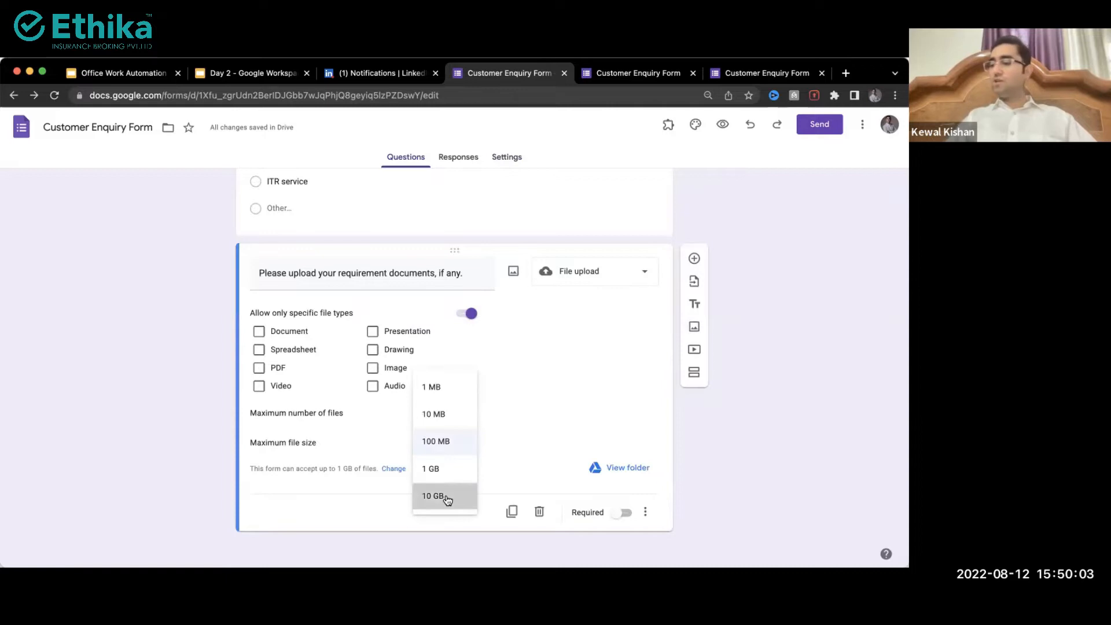
{"action": "left_click", "coordinate": [445, 495]}
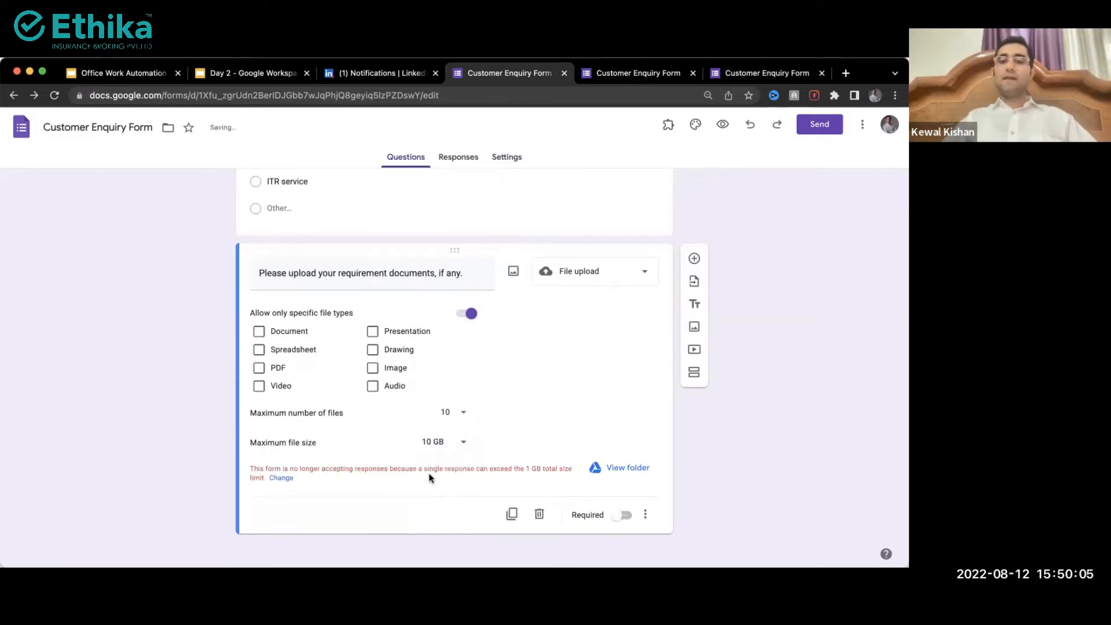
{"action": "left_click_drag", "start_coordinate": [427, 468], "coordinate": [566, 467]}
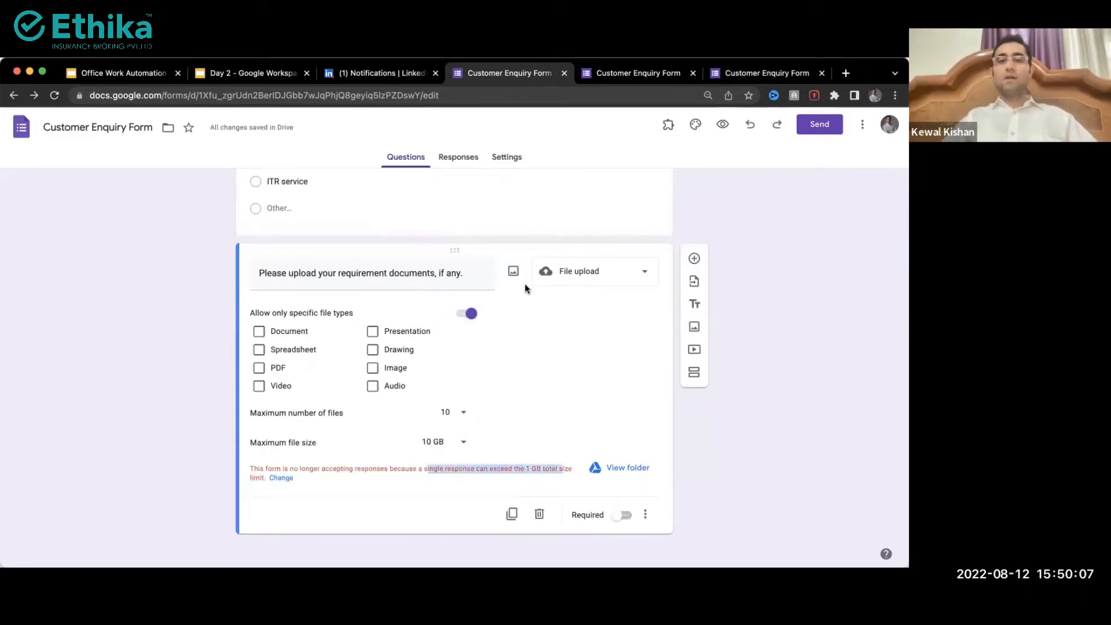
{"action": "left_click", "coordinate": [499, 168]}
Step: Try a 100 GB total upload limit in Settings, then set it back to 1 GB
{"action": "left_click", "coordinate": [501, 164]}
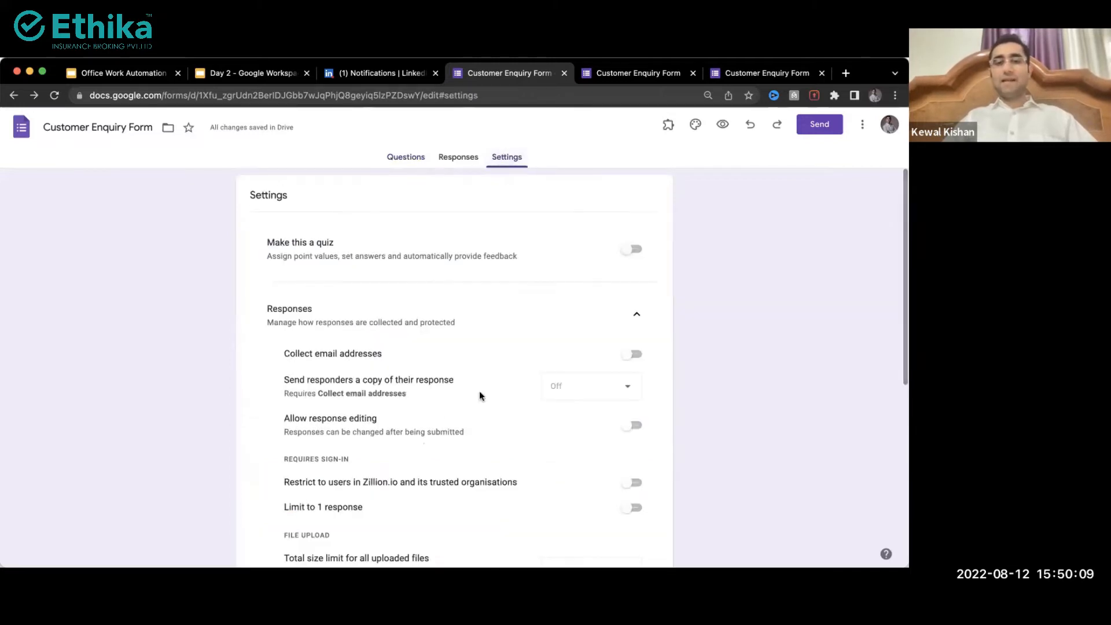
{"action": "scroll", "coordinate": [479, 392], "scroll_direction": "down", "scroll_amount": 4}
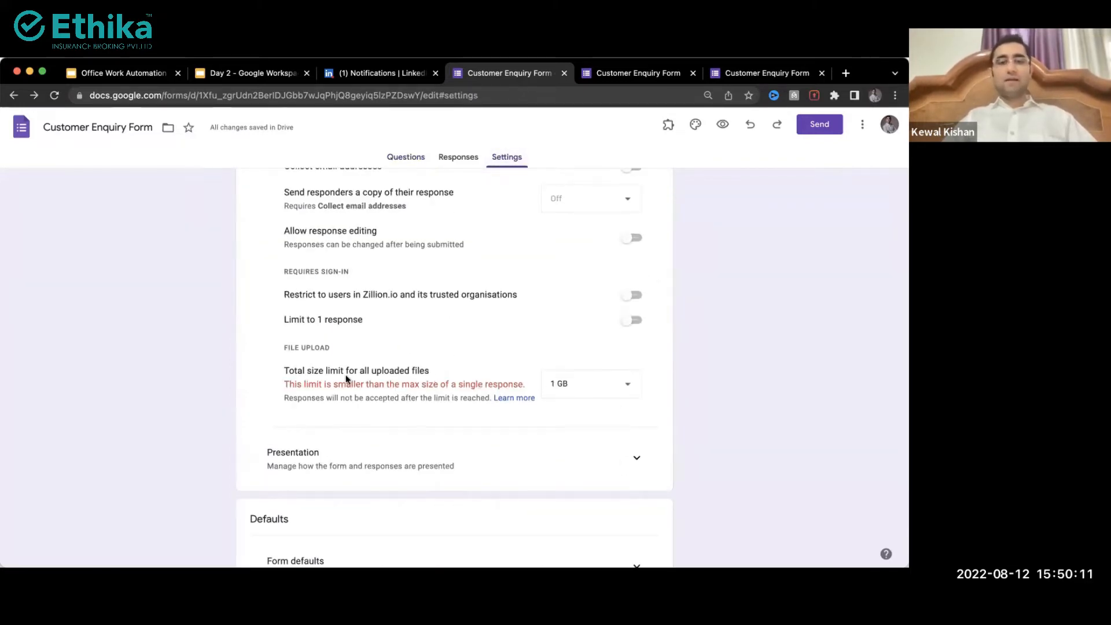
{"action": "left_click_drag", "start_coordinate": [346, 381], "coordinate": [453, 382]}
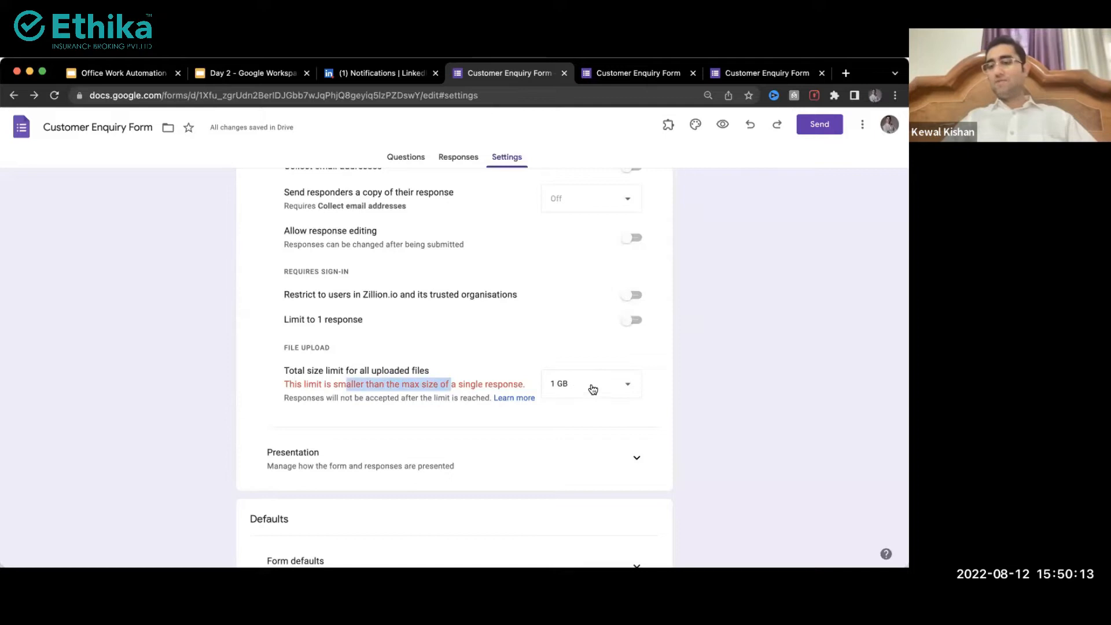
{"action": "left_click", "coordinate": [579, 393]}
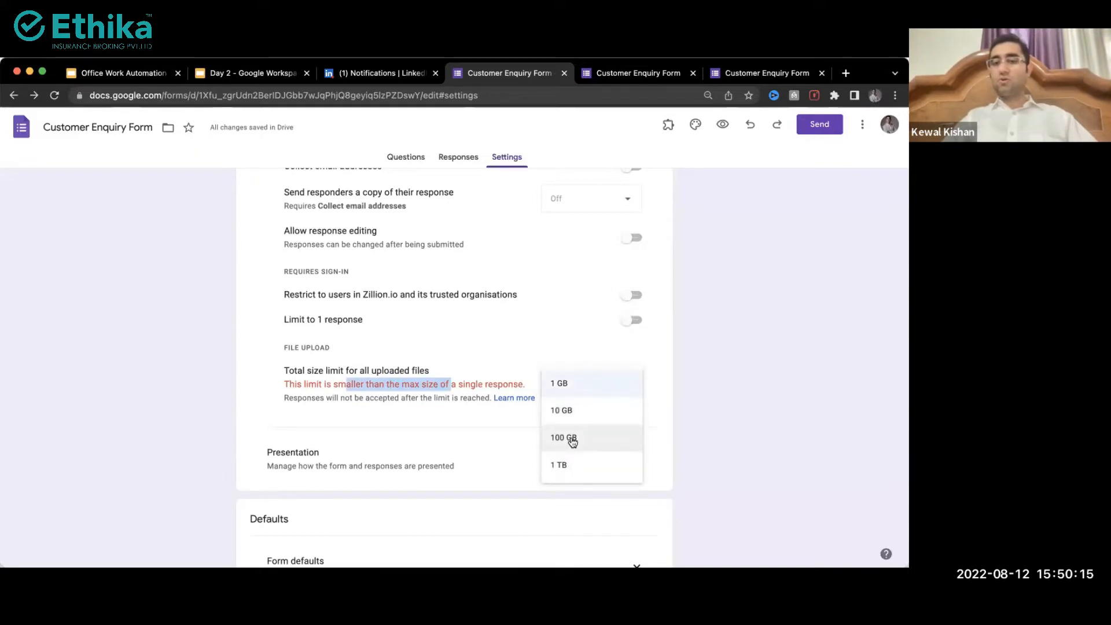
{"action": "left_click", "coordinate": [570, 440]}
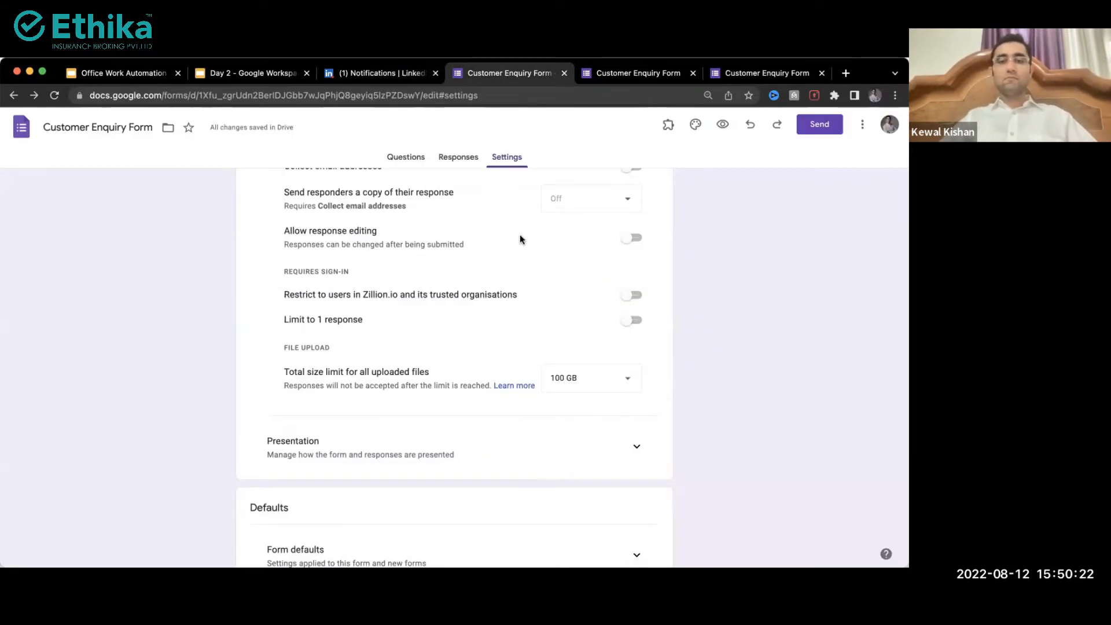
{"action": "left_click", "coordinate": [392, 158]}
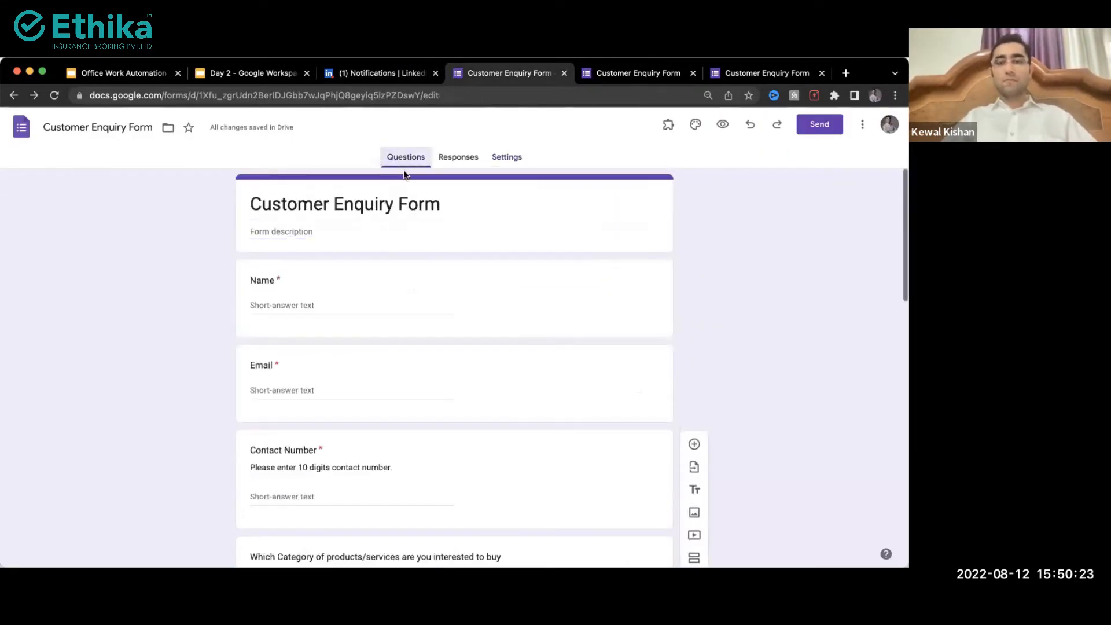
{"action": "left_click", "coordinate": [506, 155]}
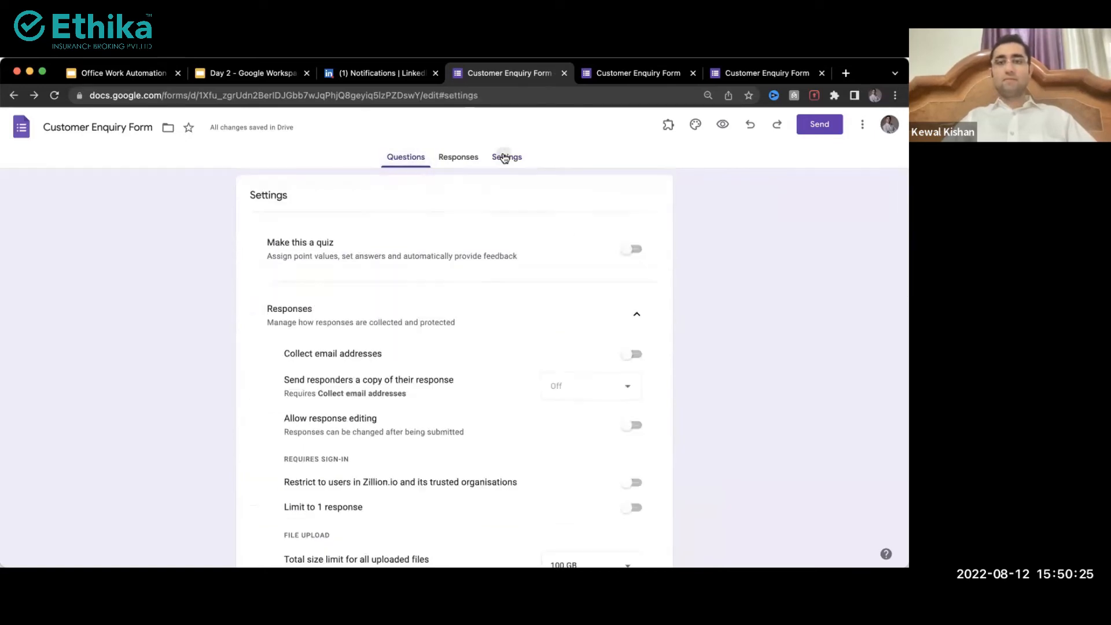
{"action": "scroll", "coordinate": [582, 485], "scroll_direction": "down", "scroll_amount": 5}
{"action": "left_click", "coordinate": [605, 298]}
{"action": "left_click", "coordinate": [594, 235]}
{"action": "scroll", "coordinate": [507, 320], "scroll_direction": "up", "scroll_amount": 5}
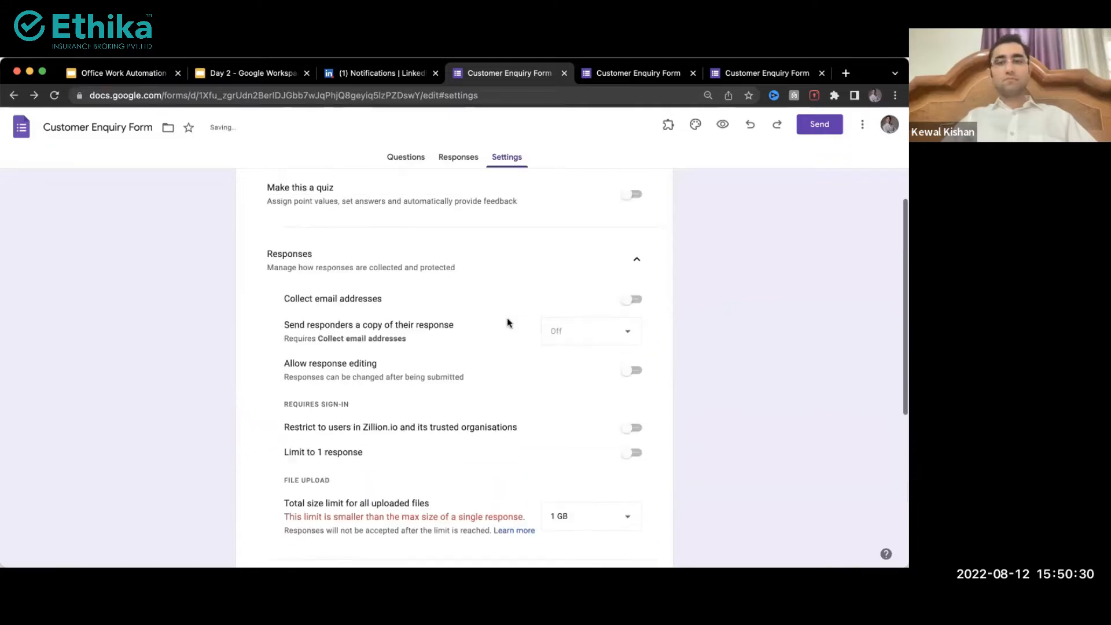
Step: Switch to the live form and enter the respondent's full name in the Name field
{"action": "left_click", "coordinate": [408, 159]}
{"action": "key", "text": "ctrl+Tab"}
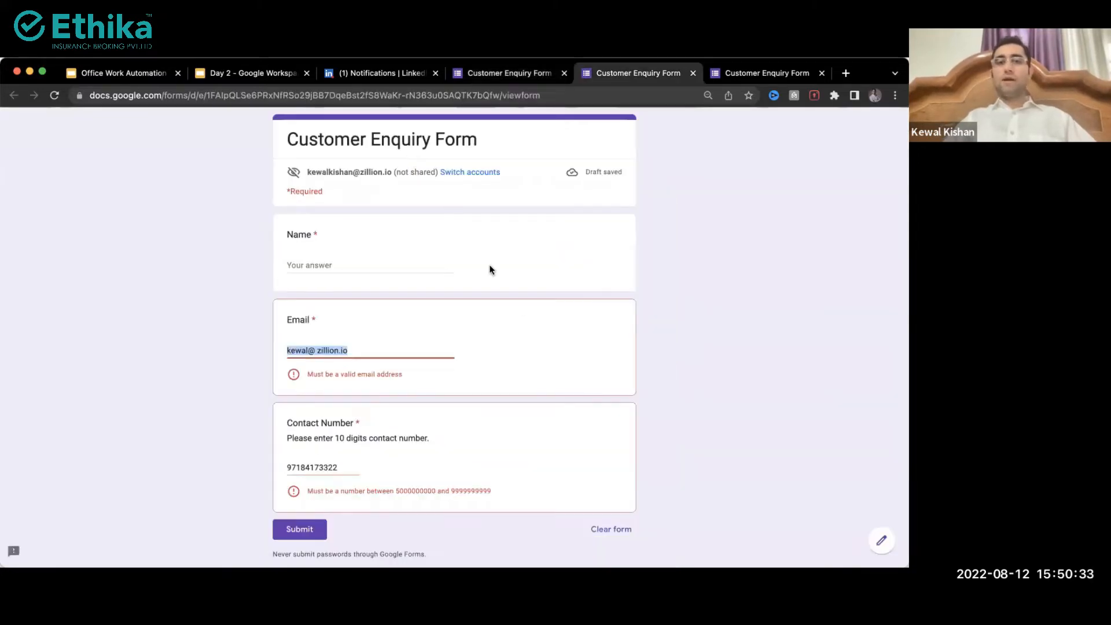
{"action": "key", "text": "ctrl+Tab"}
{"action": "scroll", "coordinate": [396, 325], "scroll_direction": "up", "scroll_amount": 1}
{"action": "scroll", "coordinate": [396, 329], "scroll_direction": "up", "scroll_amount": 10}
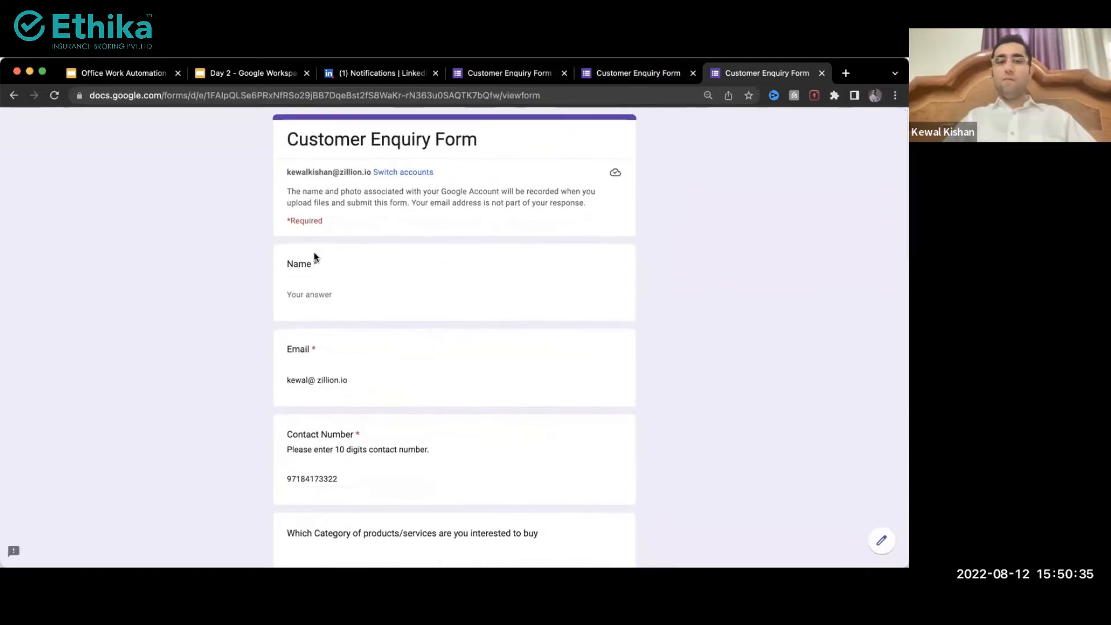
{"action": "left_click", "coordinate": [316, 289]}
{"action": "type", "text": "Kewal"}
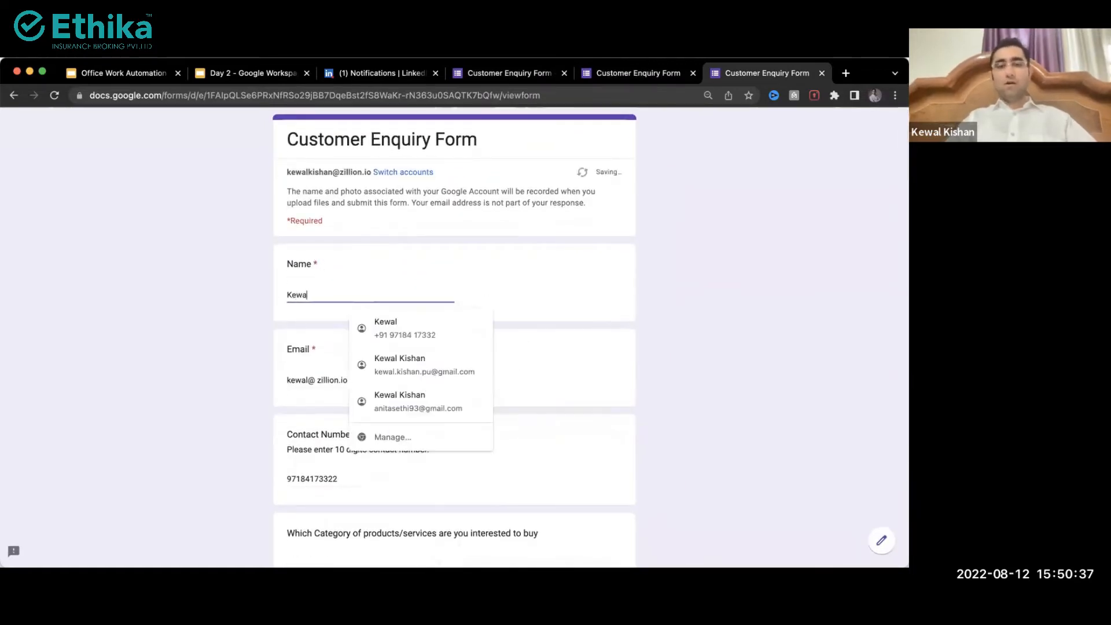
{"action": "type", "text": " Kishan"}
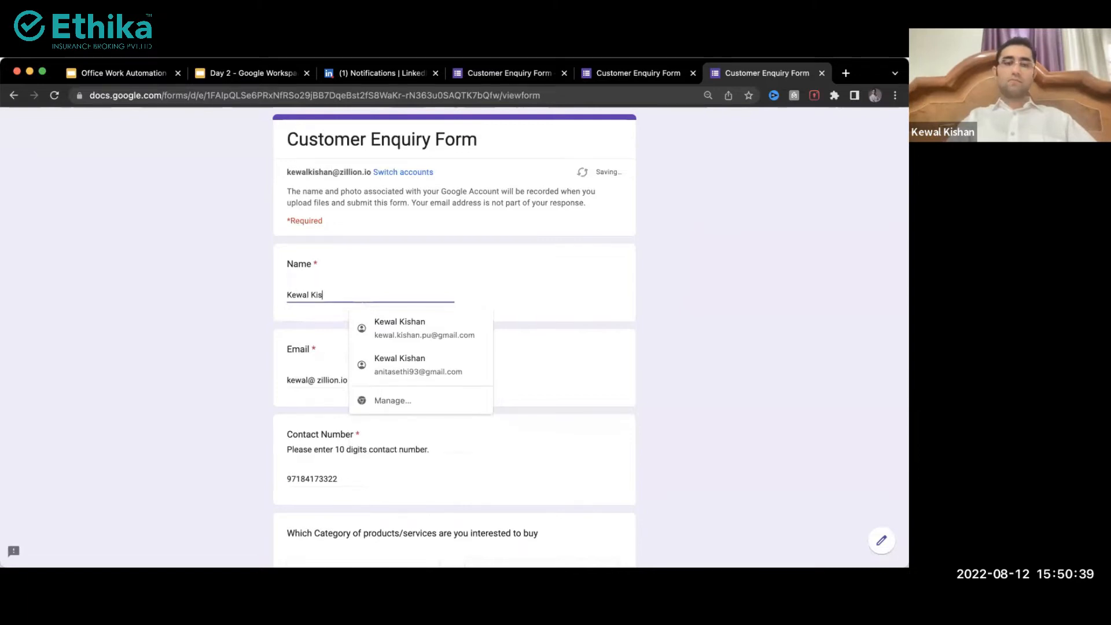
Step: Fill the e-mail and contact number from autofill and choose LED Lights as product category
{"action": "key", "text": "Tab"}
{"action": "type", "text": "k"}
{"action": "key", "text": "Down"}
{"action": "key", "text": "Tab"}
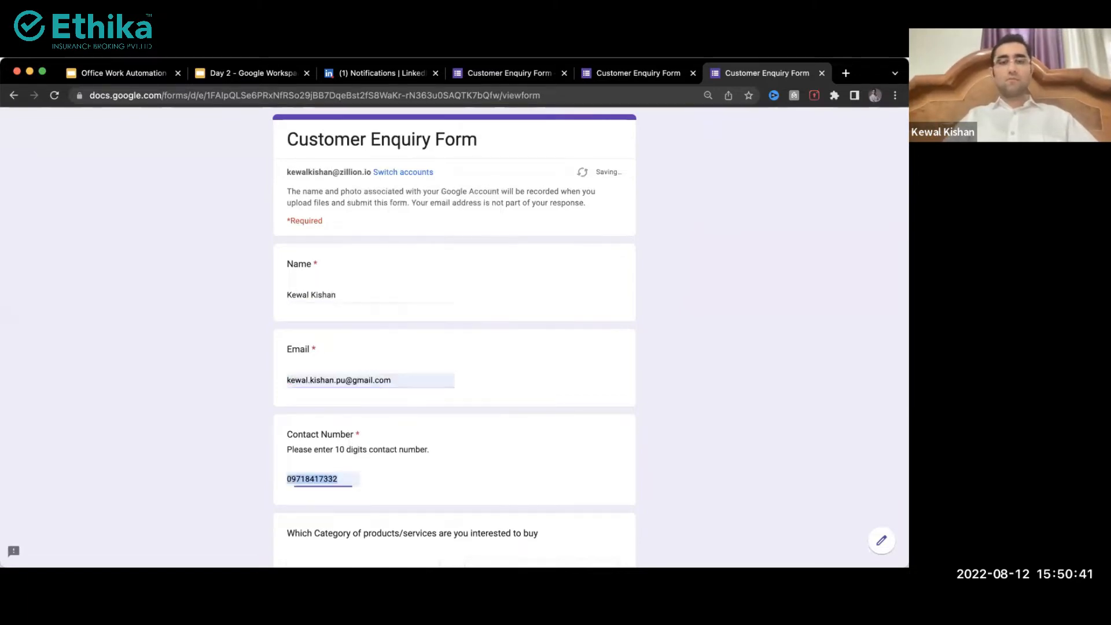
{"action": "scroll", "coordinate": [454, 337], "scroll_direction": "down", "scroll_amount": 8}
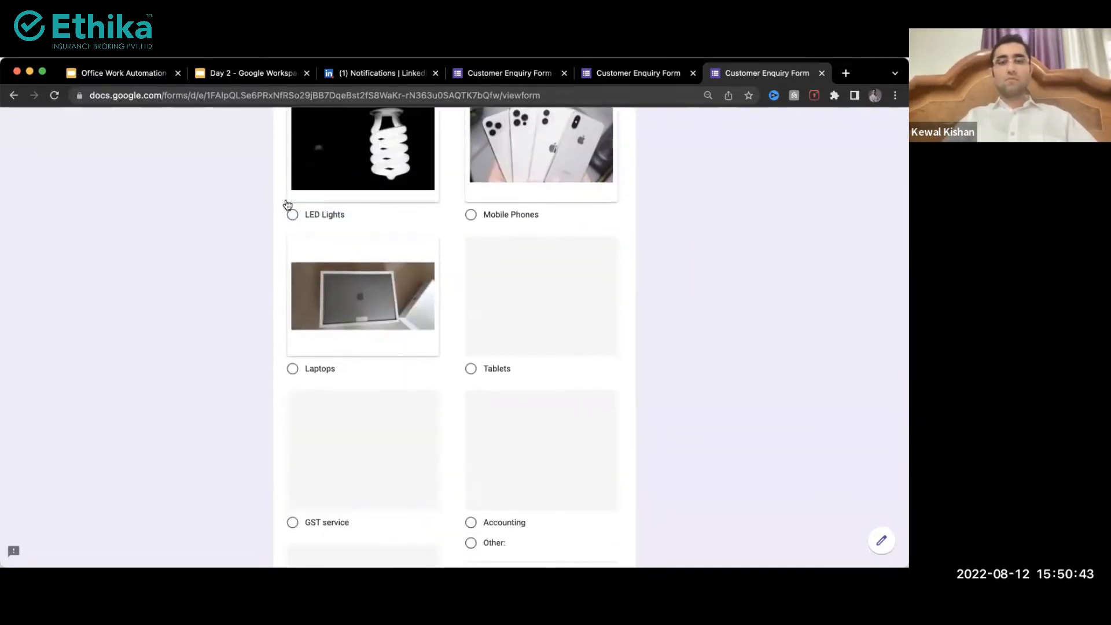
{"action": "scroll", "coordinate": [285, 199], "scroll_direction": "up", "scroll_amount": 3}
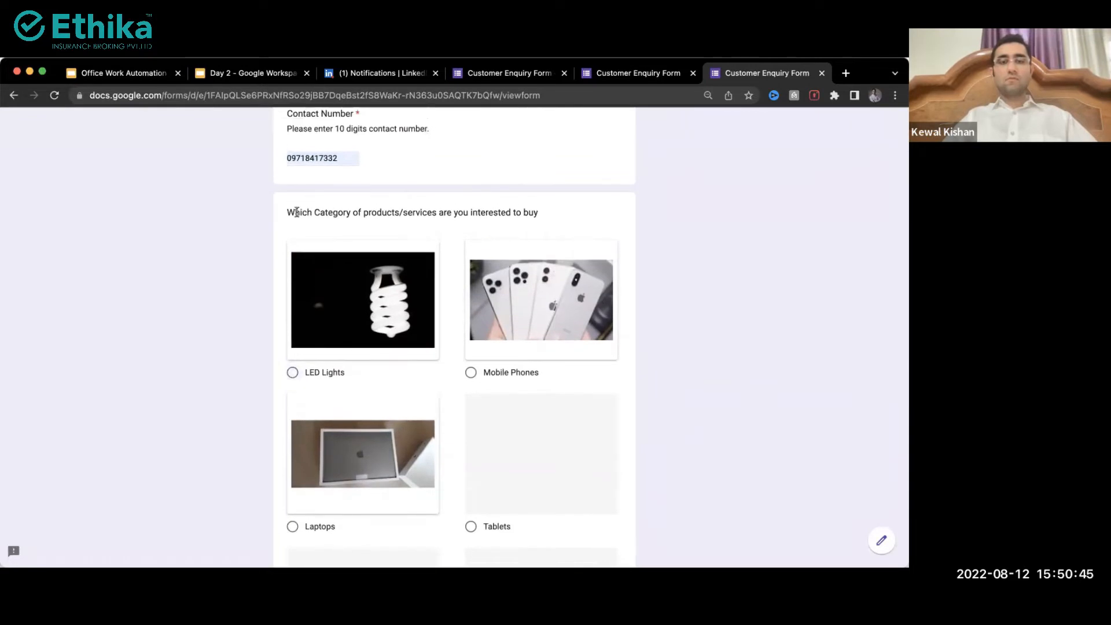
{"action": "scroll", "coordinate": [296, 211], "scroll_direction": "down", "scroll_amount": 1}
{"action": "left_click", "coordinate": [292, 359]}
Step: Attach the screenshot PNG from the computer to the requirement-document question and upload it
{"action": "scroll", "coordinate": [292, 358], "scroll_direction": "down", "scroll_amount": 8}
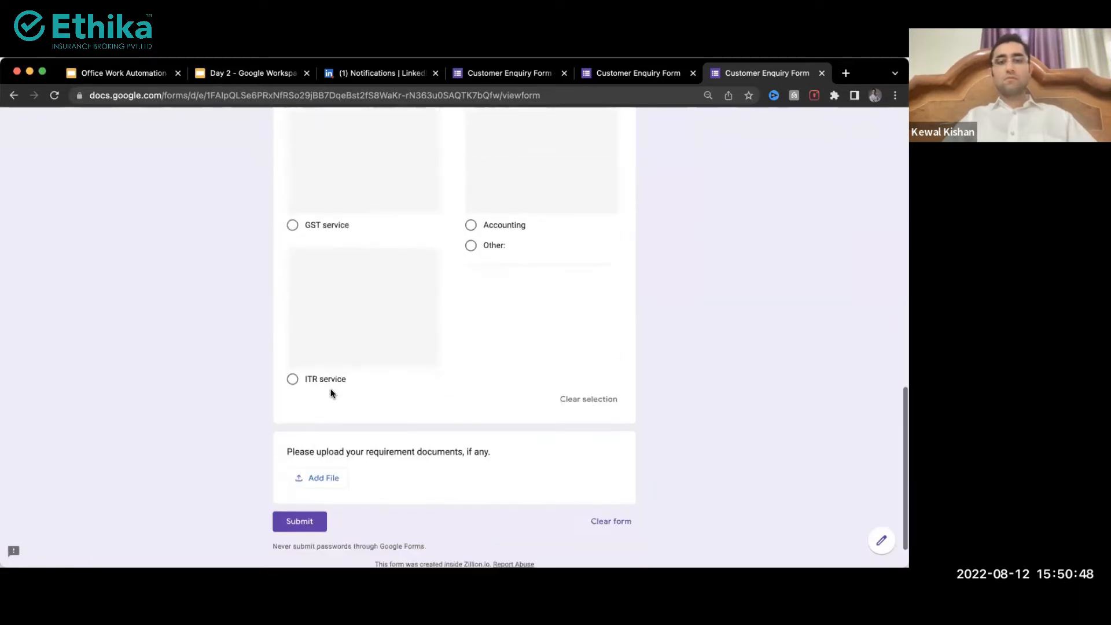
{"action": "left_click", "coordinate": [318, 480]}
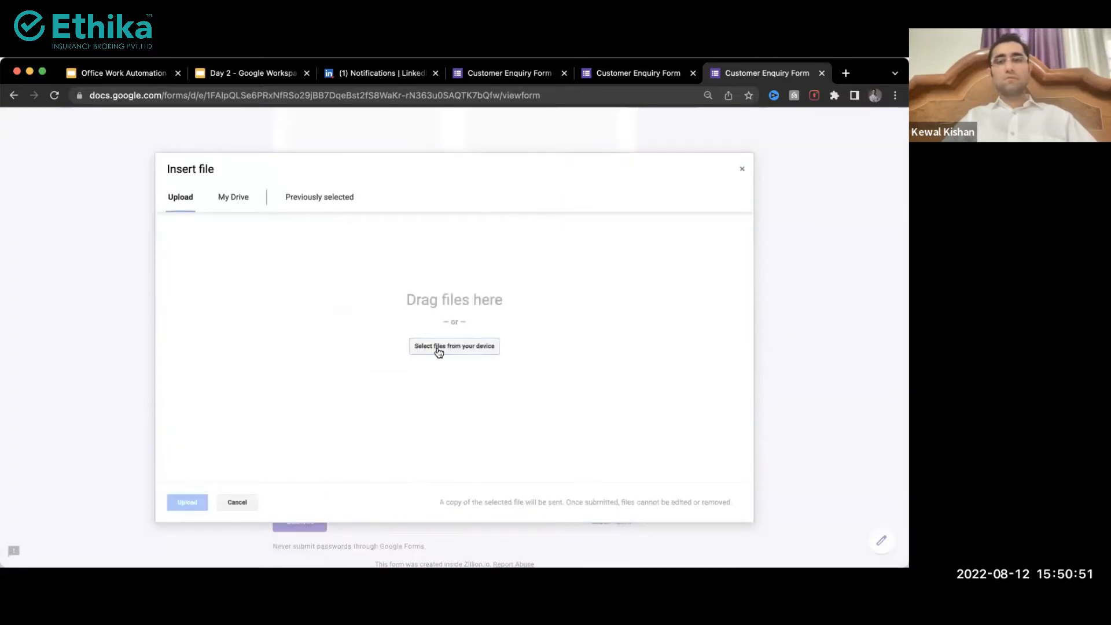
{"action": "left_click", "coordinate": [436, 346]}
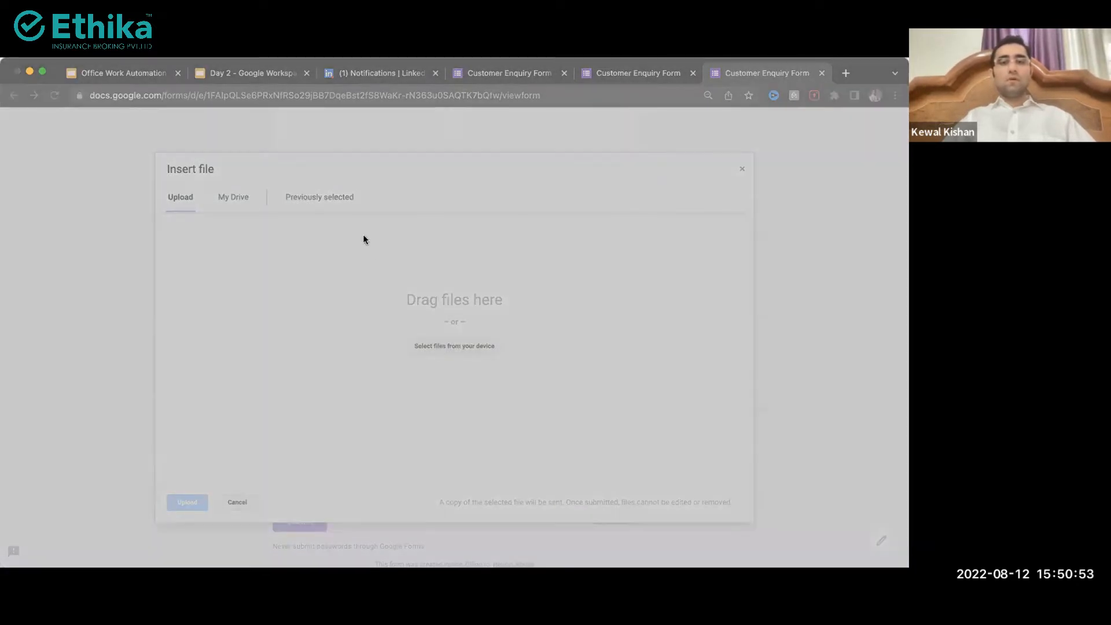
{"action": "left_click", "coordinate": [677, 436]}
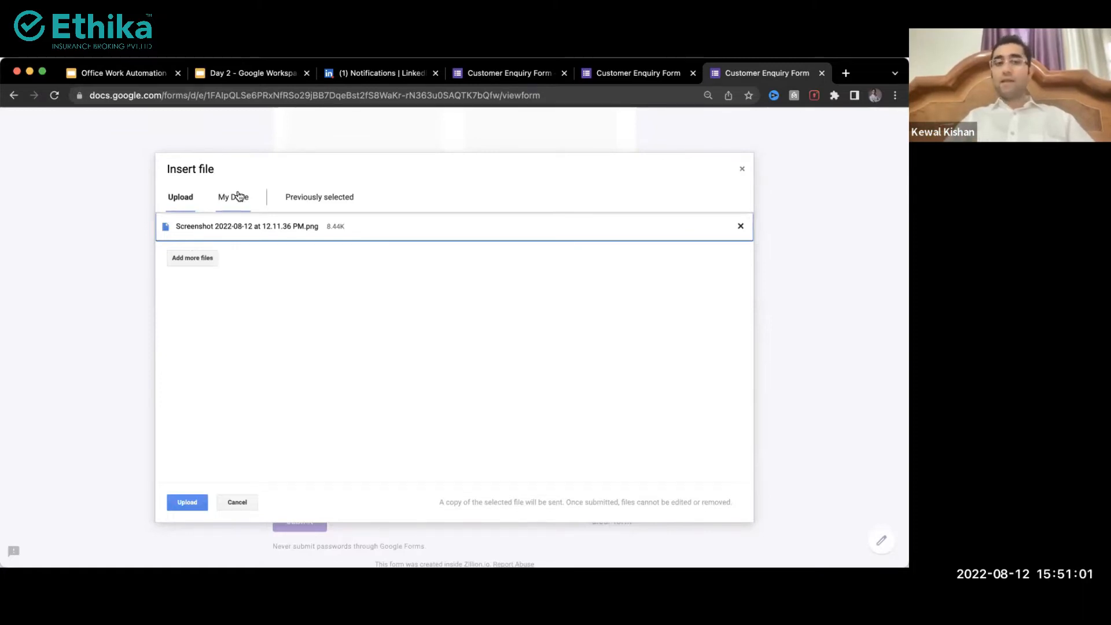
{"action": "scroll", "coordinate": [230, 202], "scroll_direction": "up", "scroll_amount": 3}
{"action": "scroll", "coordinate": [231, 203], "scroll_direction": "down", "scroll_amount": 3}
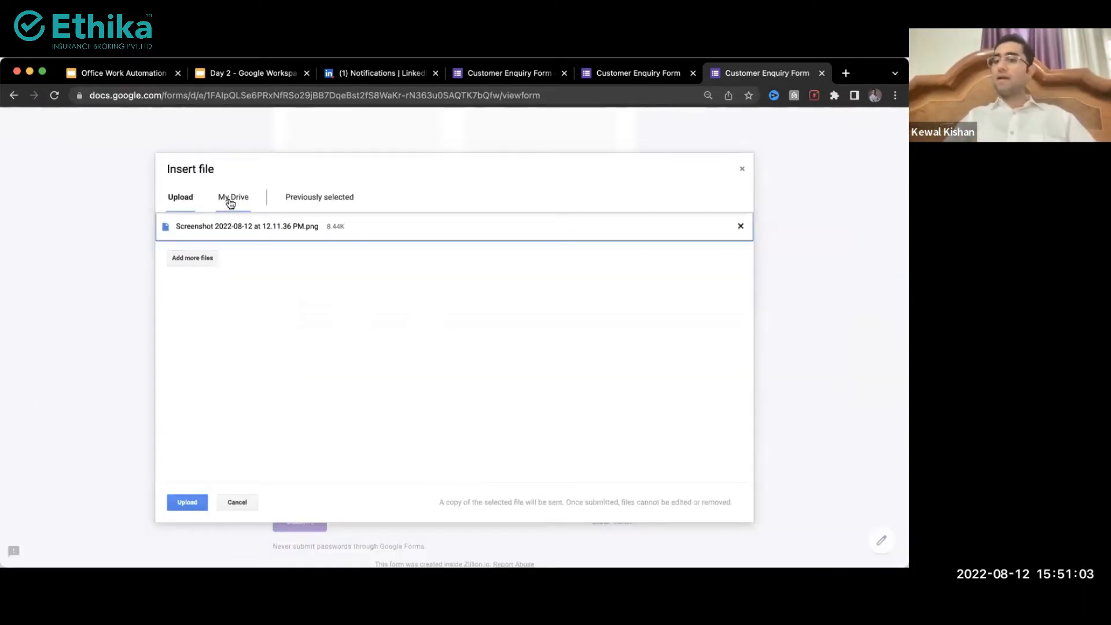
{"action": "left_click", "coordinate": [187, 502]}
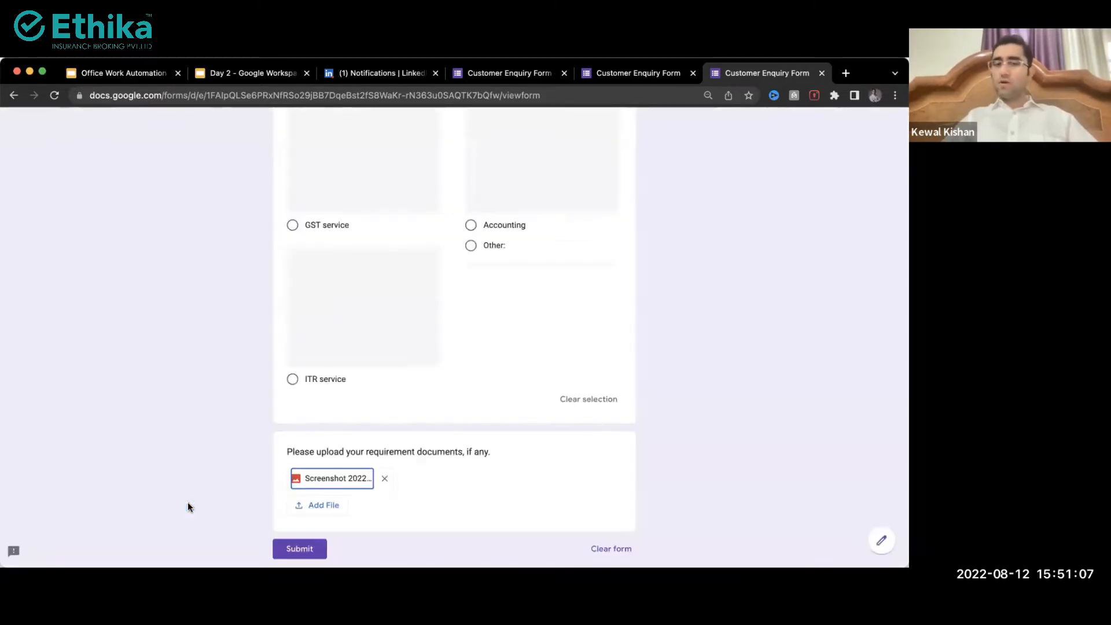
{"action": "scroll", "coordinate": [168, 393], "scroll_direction": "up", "scroll_amount": 15}
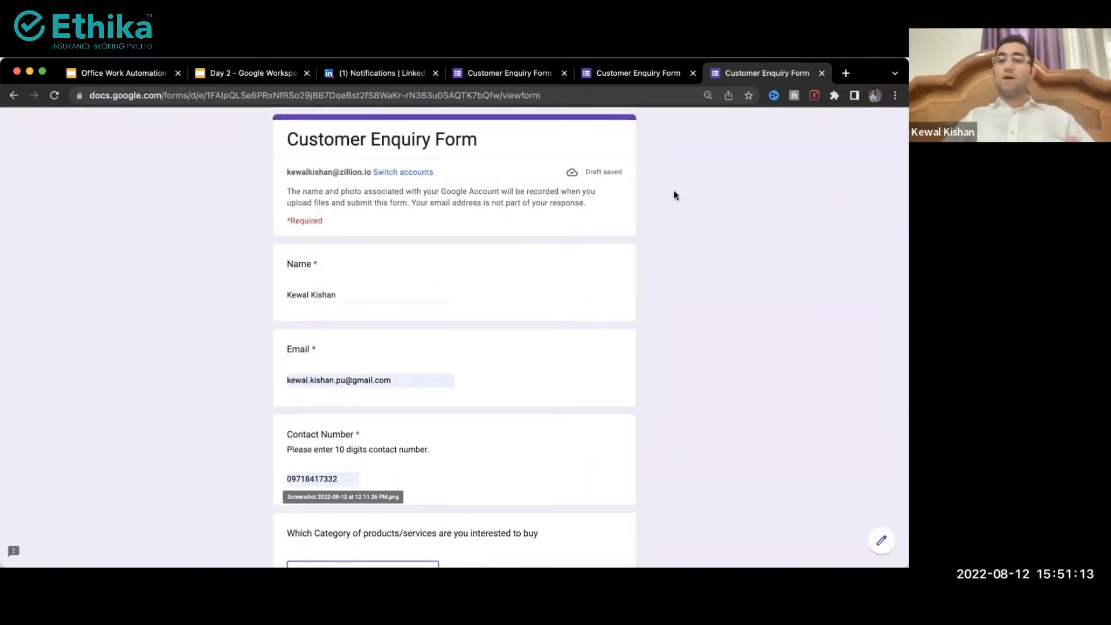
Step: Preview the filled-in form at iPad Air size in DevTools, then close DevTools
{"action": "right_click", "coordinate": [674, 192]}
{"action": "key", "text": "Up"}
{"action": "key", "text": "Return"}
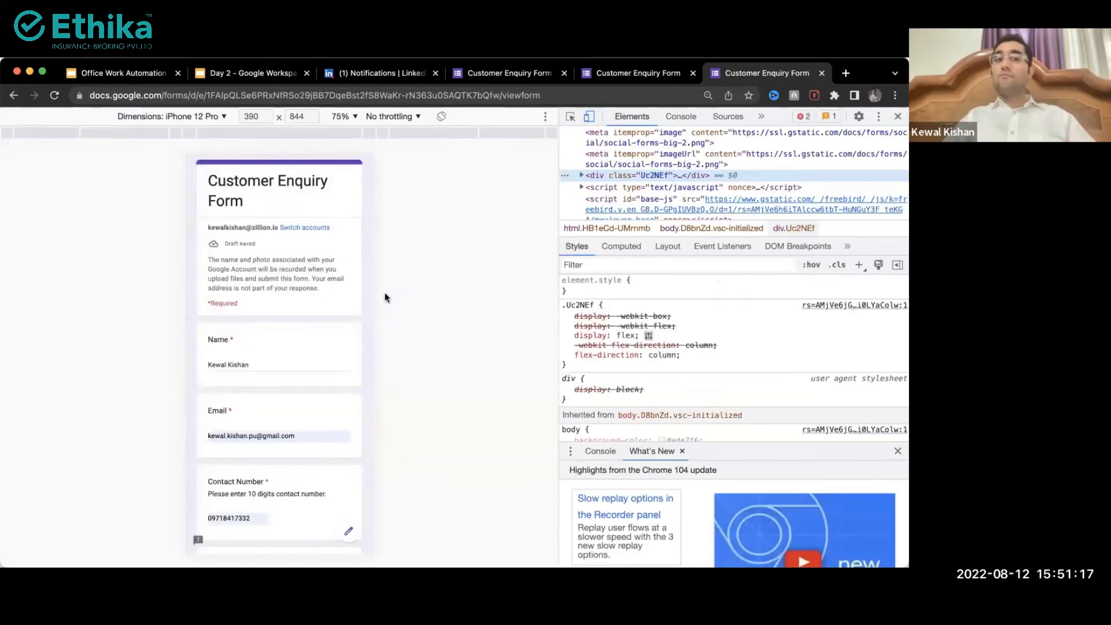
{"action": "scroll", "coordinate": [299, 299], "scroll_direction": "down", "scroll_amount": 10}
{"action": "scroll", "coordinate": [240, 160], "scroll_direction": "up", "scroll_amount": 15}
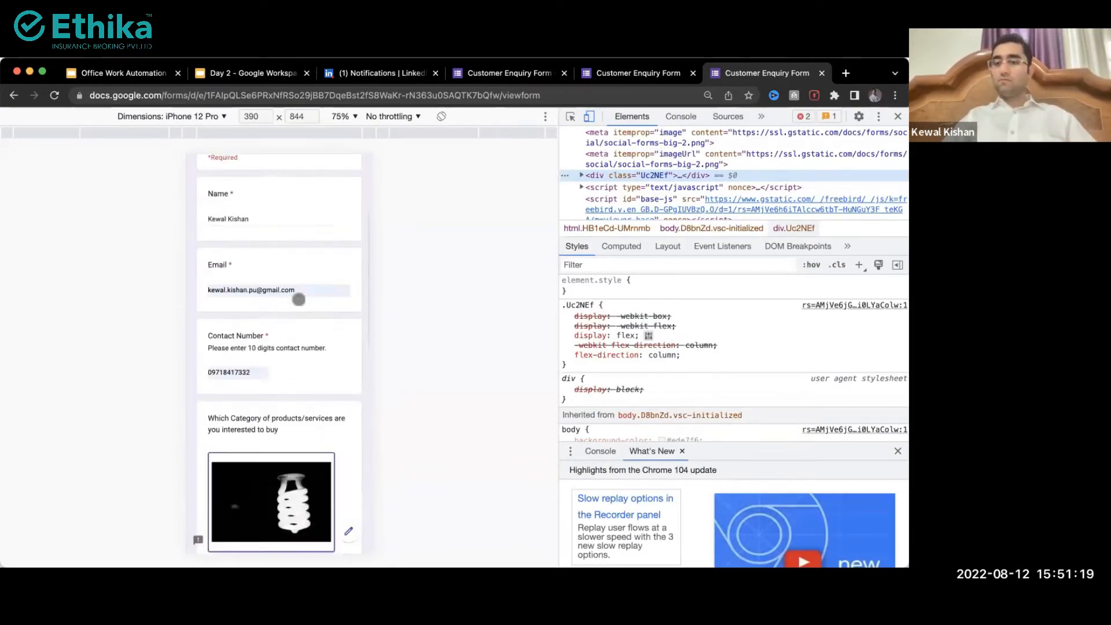
{"action": "left_click", "coordinate": [199, 117]}
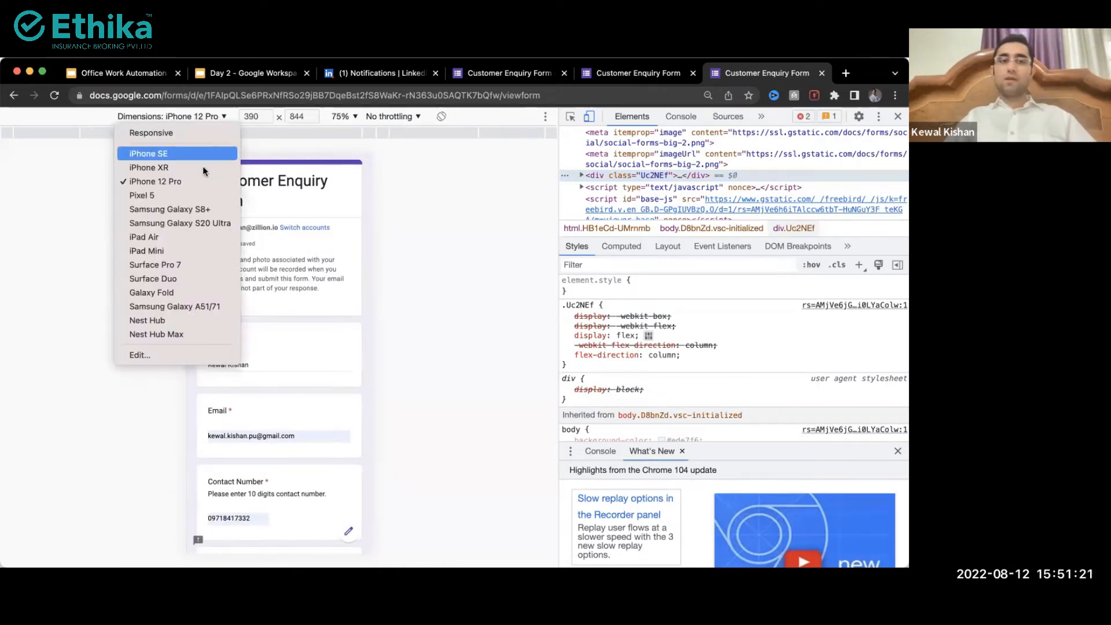
{"action": "left_click", "coordinate": [160, 237]}
{"action": "scroll", "coordinate": [288, 312], "scroll_direction": "down", "scroll_amount": 8}
{"action": "scroll", "coordinate": [288, 309], "scroll_direction": "up", "scroll_amount": 8}
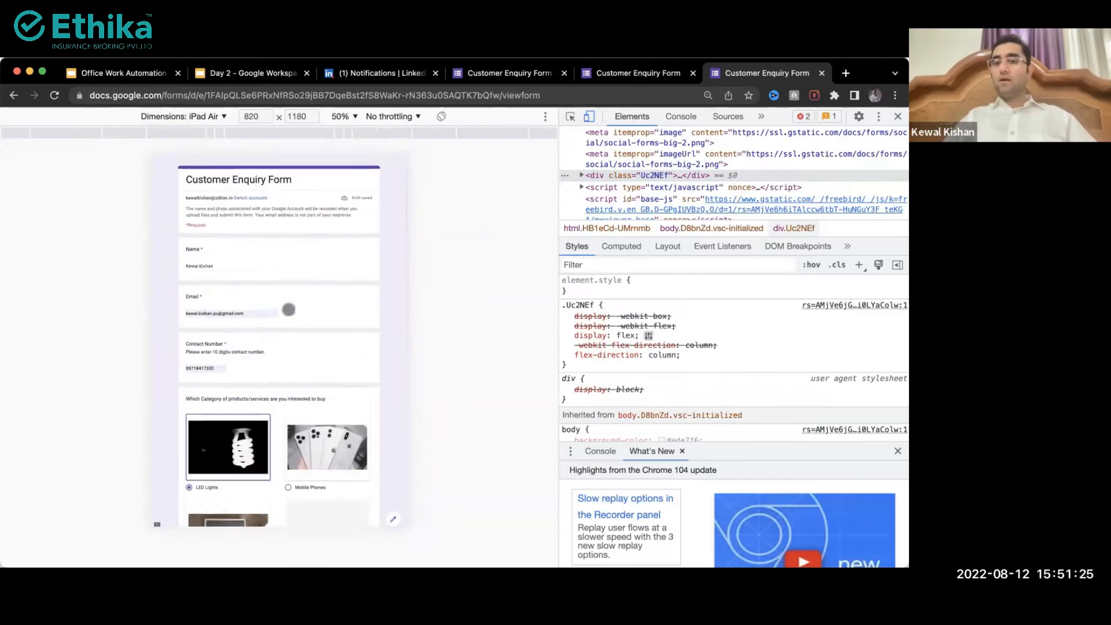
{"action": "left_click", "coordinate": [897, 117]}
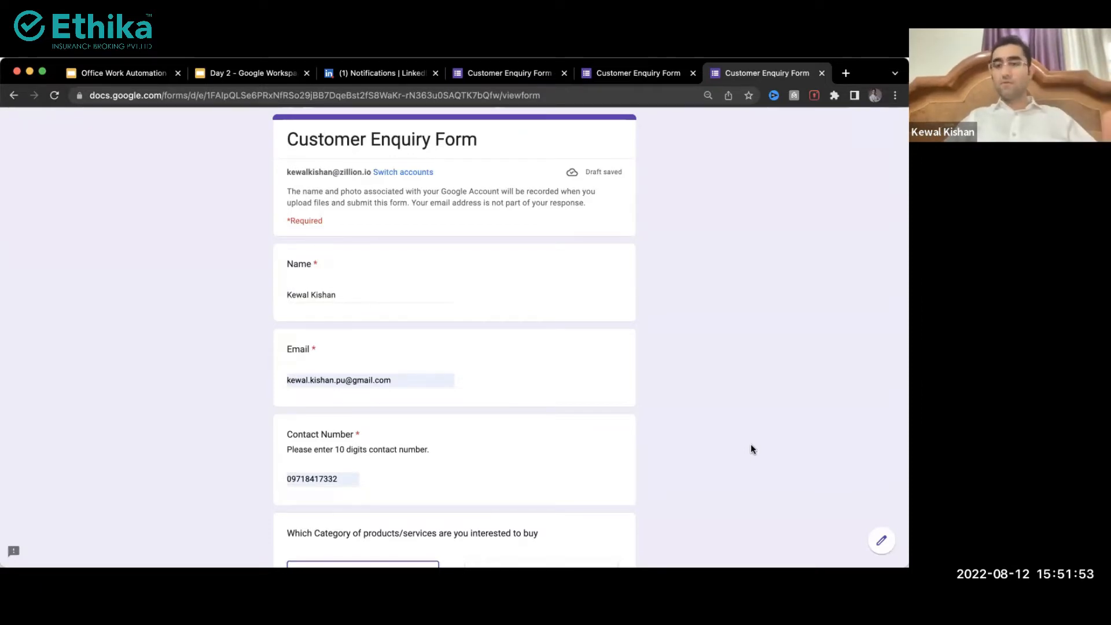
Step: Submit the test enquiry and close the extra form tabs to get back to the editor
{"action": "scroll", "coordinate": [751, 449], "scroll_direction": "down", "scroll_amount": 10}
{"action": "scroll", "coordinate": [640, 407], "scroll_direction": "down", "scroll_amount": 2}
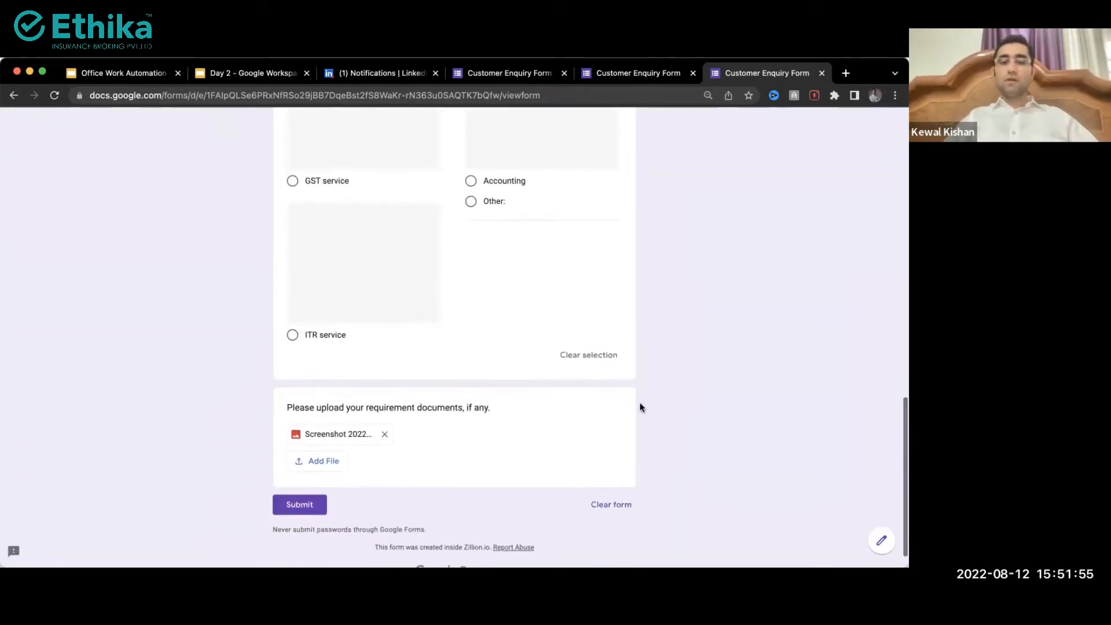
{"action": "left_click", "coordinate": [299, 476]}
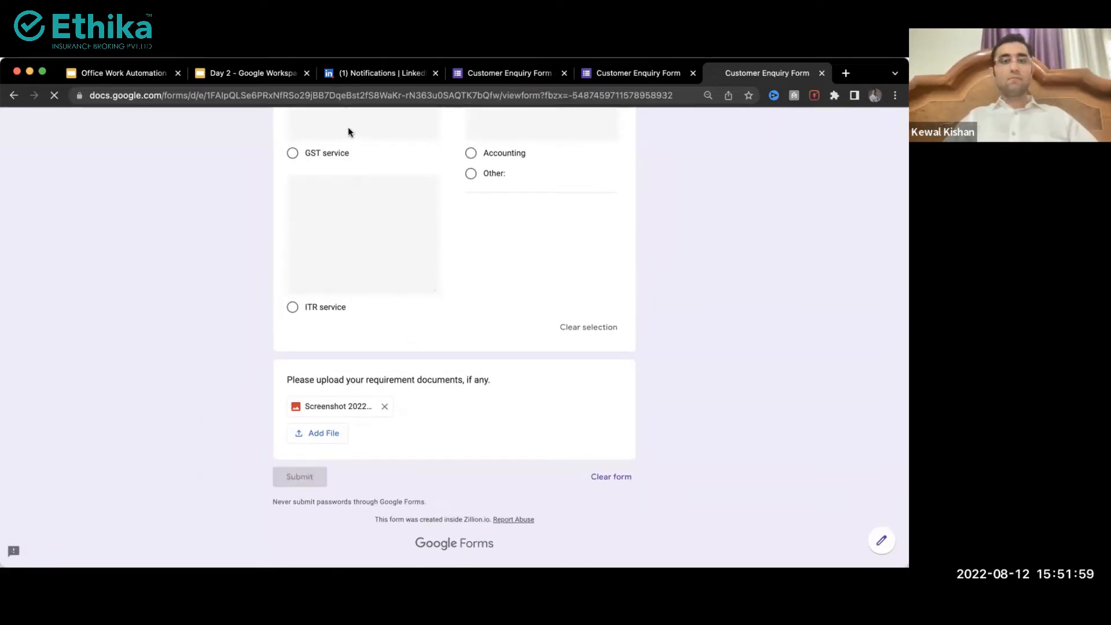
{"action": "left_click_drag", "start_coordinate": [284, 173], "coordinate": [424, 178]}
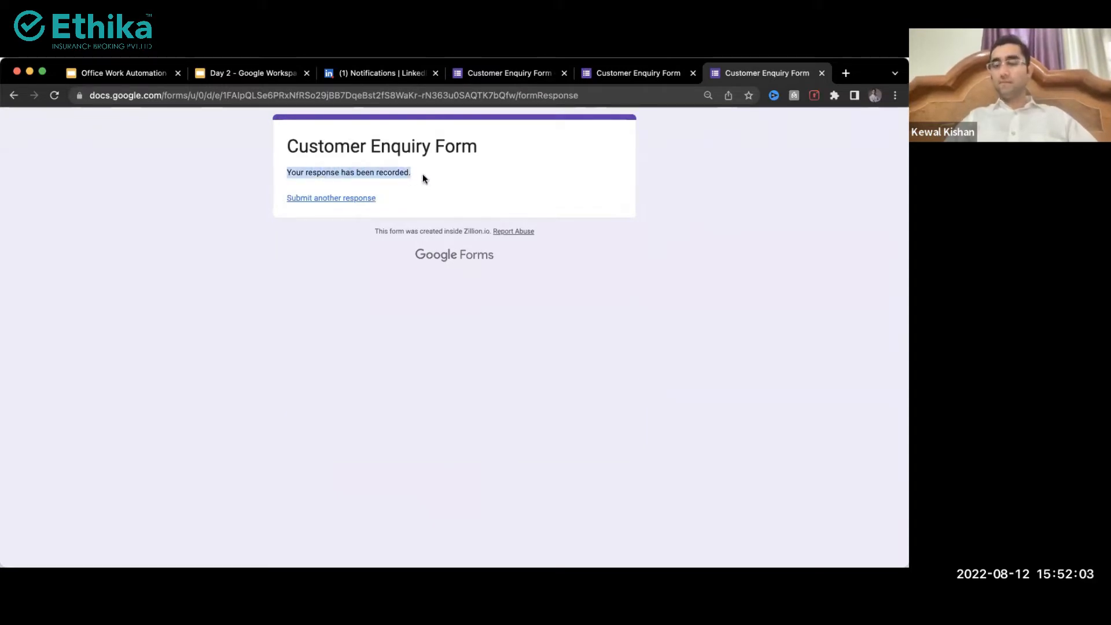
{"action": "key", "text": "ctrl+shift+Tab"}
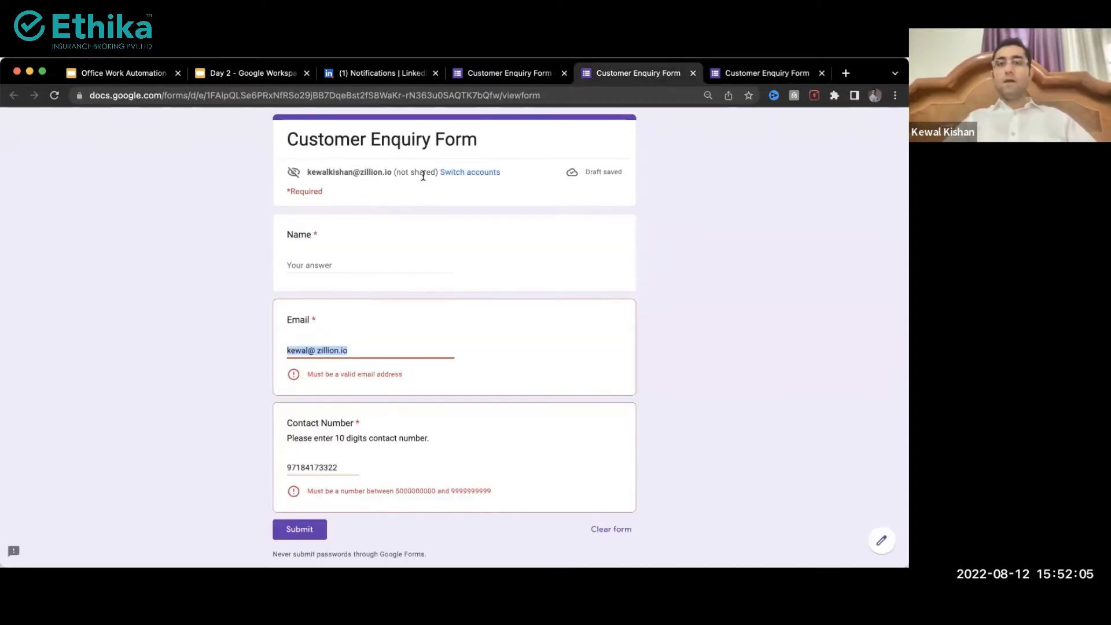
{"action": "key", "text": "ctrl+w"}
{"action": "key", "text": "ctrl+shift+Tab"}
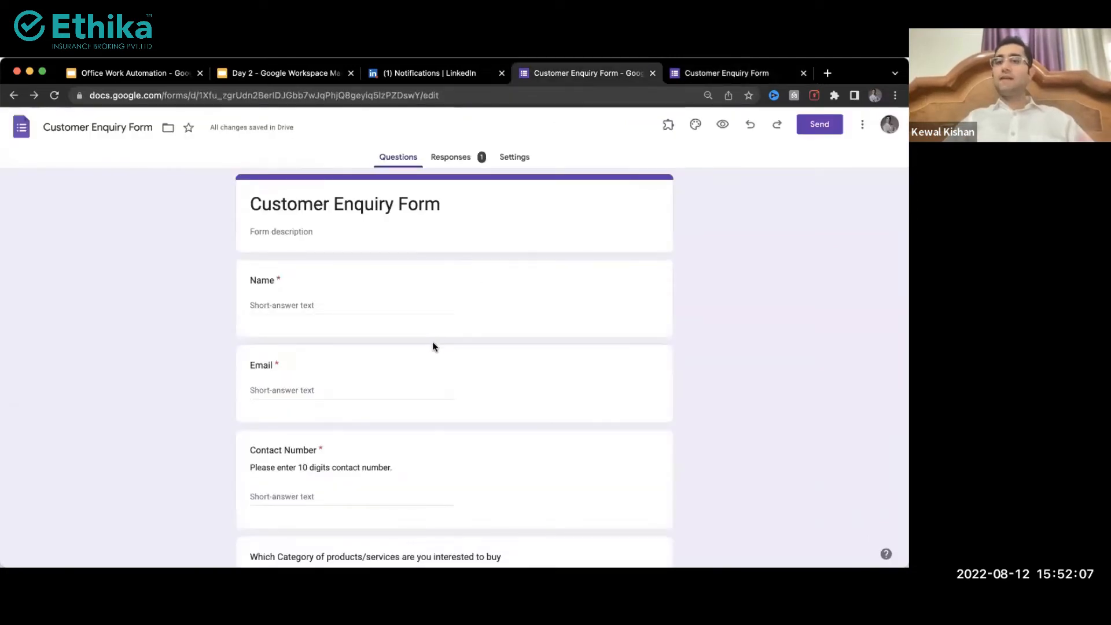
Step: Review the recorded answers in Responses and open the uploaded screenshot file
{"action": "left_click", "coordinate": [449, 154]}
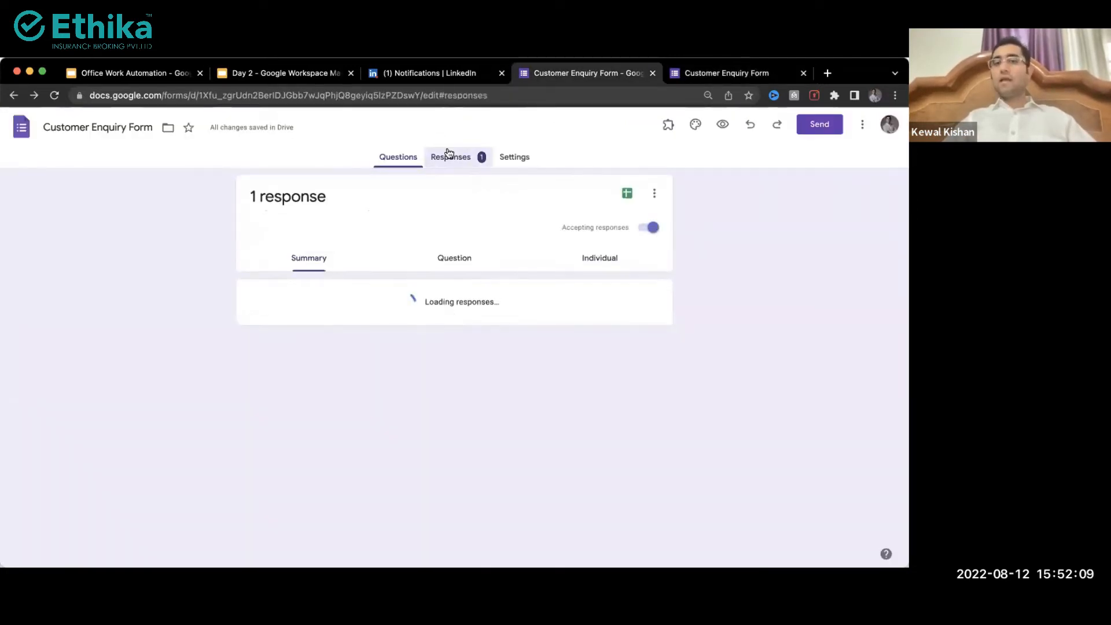
{"action": "scroll", "coordinate": [413, 347], "scroll_direction": "down", "scroll_amount": 1}
{"action": "scroll", "coordinate": [415, 330], "scroll_direction": "up", "scroll_amount": 1}
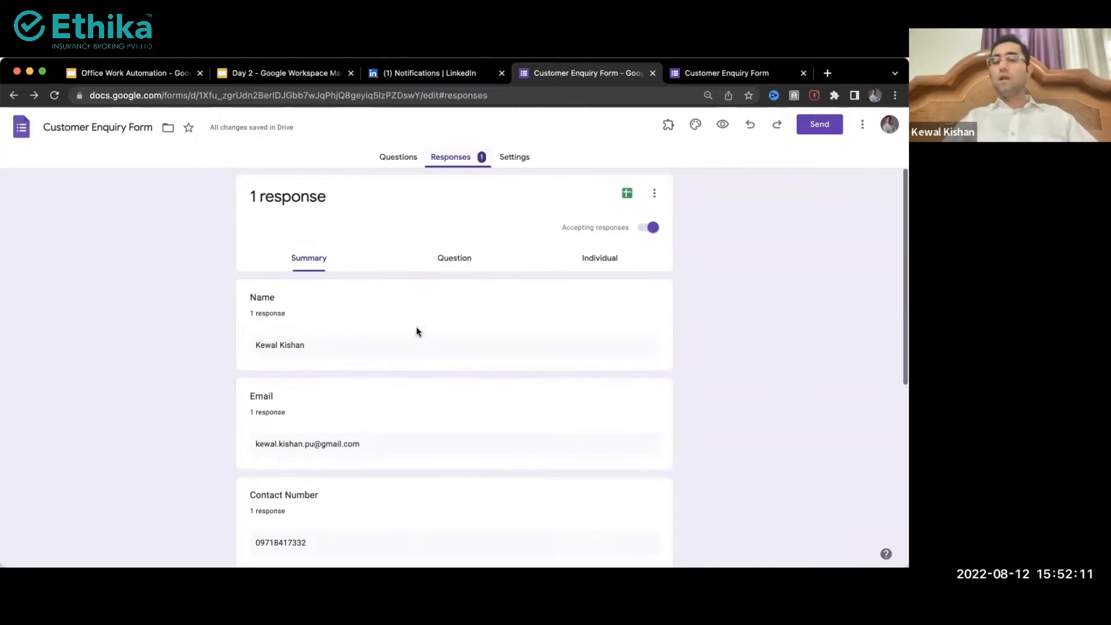
{"action": "scroll", "coordinate": [464, 387], "scroll_direction": "down", "scroll_amount": 1}
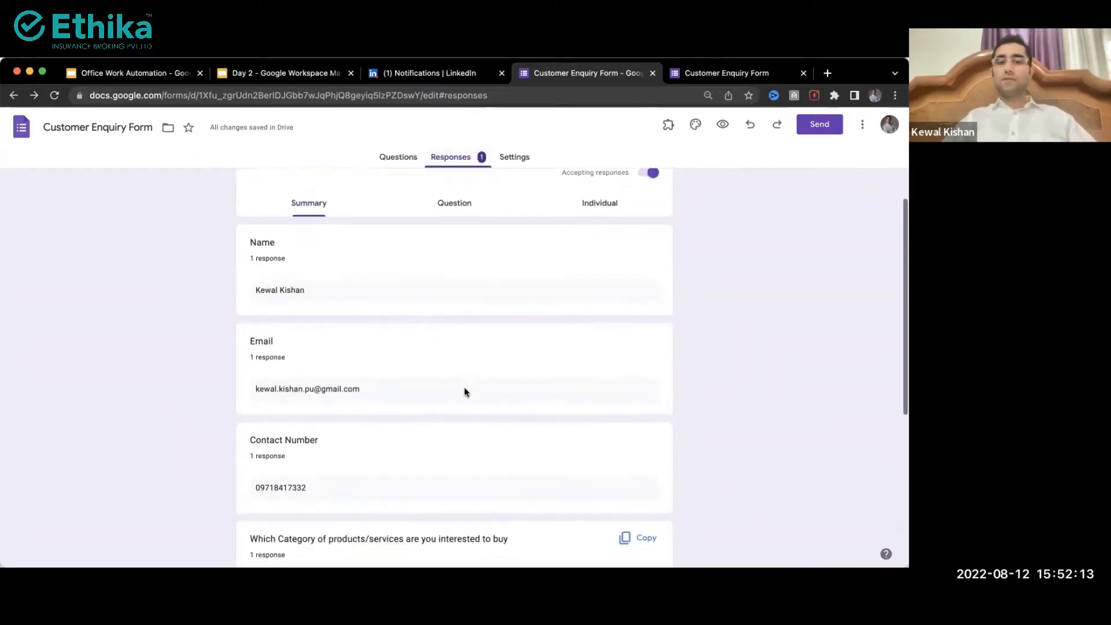
{"action": "scroll", "coordinate": [464, 388], "scroll_direction": "down", "scroll_amount": 1}
{"action": "left_click_drag", "start_coordinate": [255, 250], "coordinate": [307, 251]}
{"action": "left_click_drag", "start_coordinate": [361, 348], "coordinate": [232, 344]}
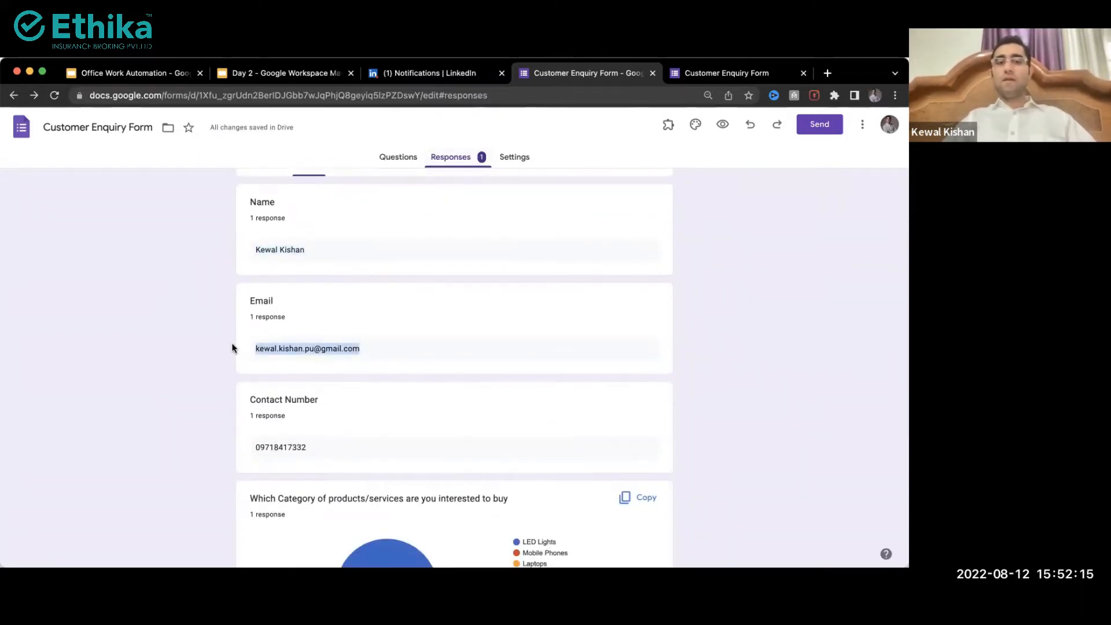
{"action": "scroll", "coordinate": [232, 347], "scroll_direction": "down", "scroll_amount": 4}
{"action": "mouse_move", "coordinate": [355, 328]}
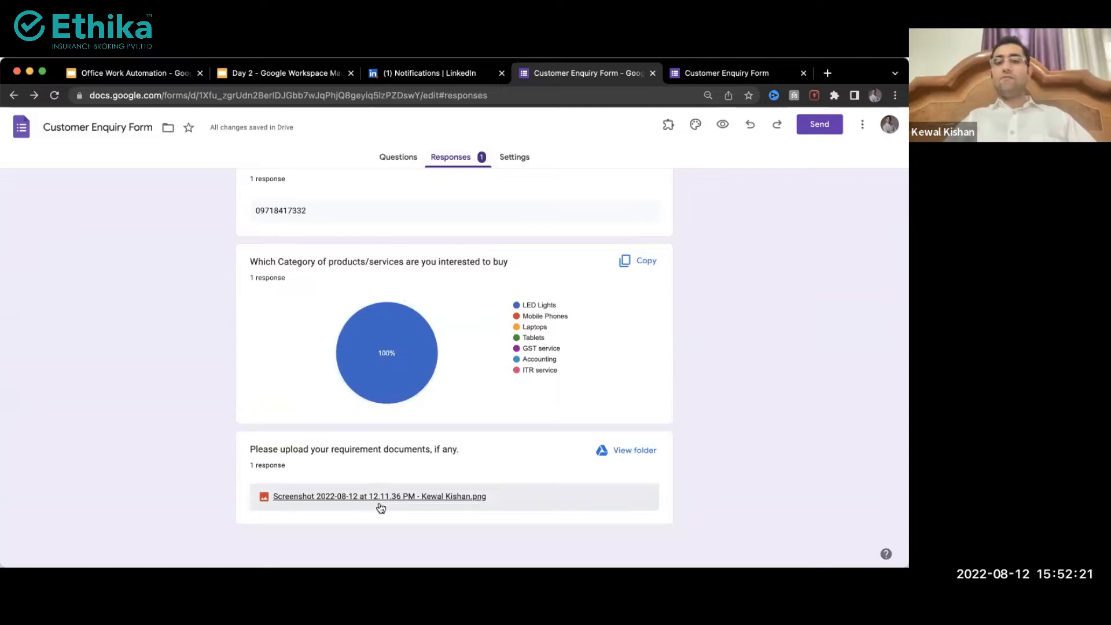
{"action": "left_click", "coordinate": [424, 500]}
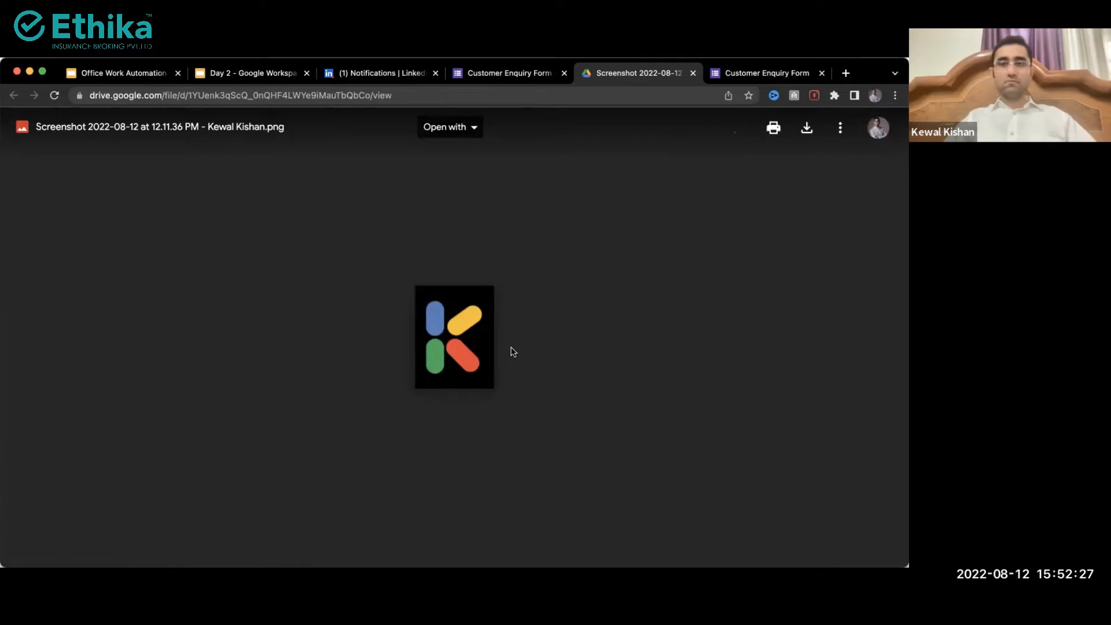
Step: Open the Drive folder of uploaded files from the responses and select the screenshot PNG
{"action": "key", "text": "ctrl+shift+Tab"}
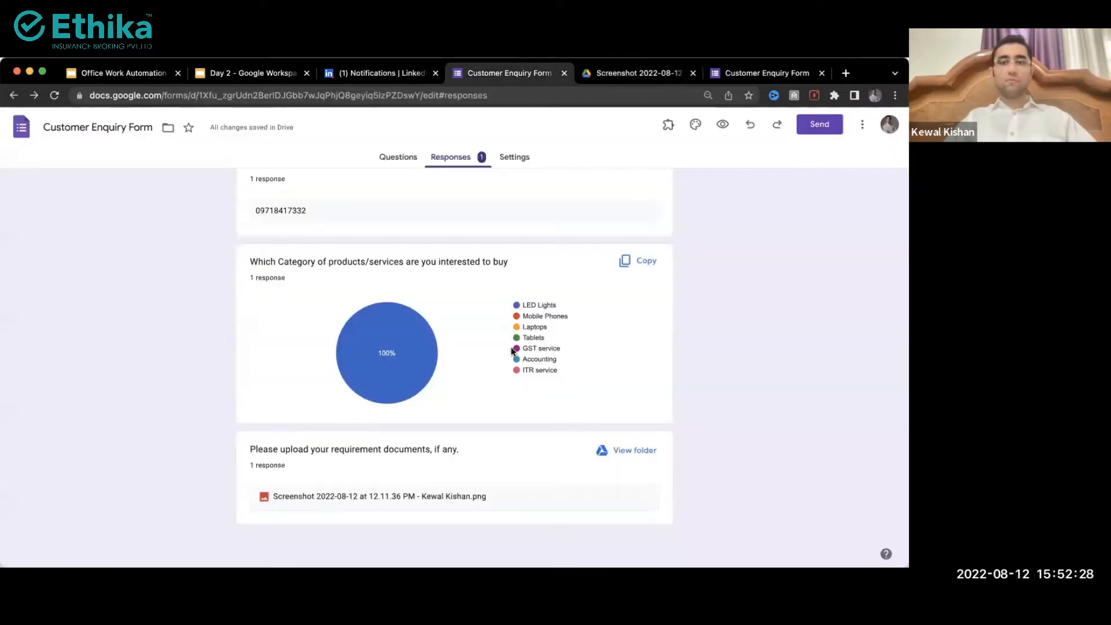
{"action": "left_click", "coordinate": [606, 453]}
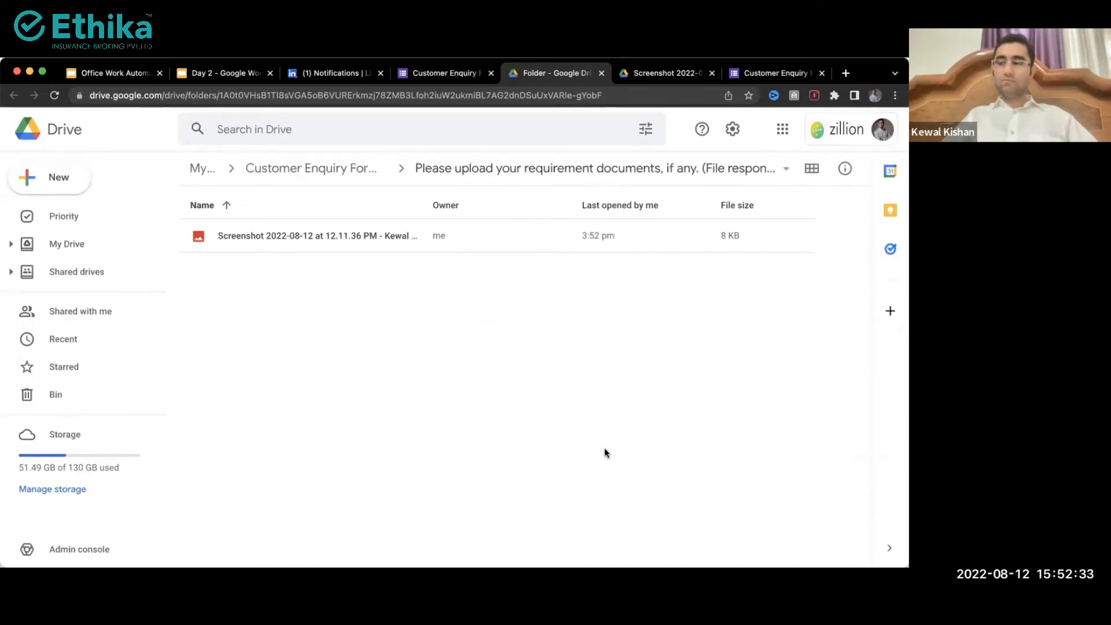
{"action": "left_click", "coordinate": [365, 225]}
Step: Create and link a new response spreadsheet named 'New Enquiries'
{"action": "key", "text": "ctrl+shift+Tab"}
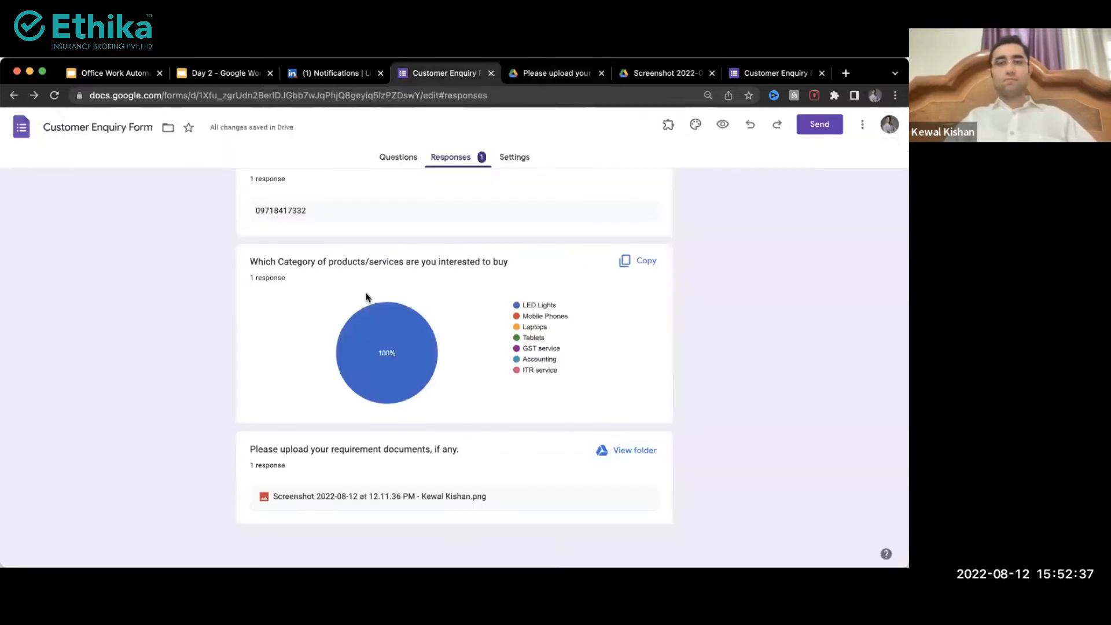
{"action": "scroll", "coordinate": [527, 281], "scroll_direction": "up", "scroll_amount": 6}
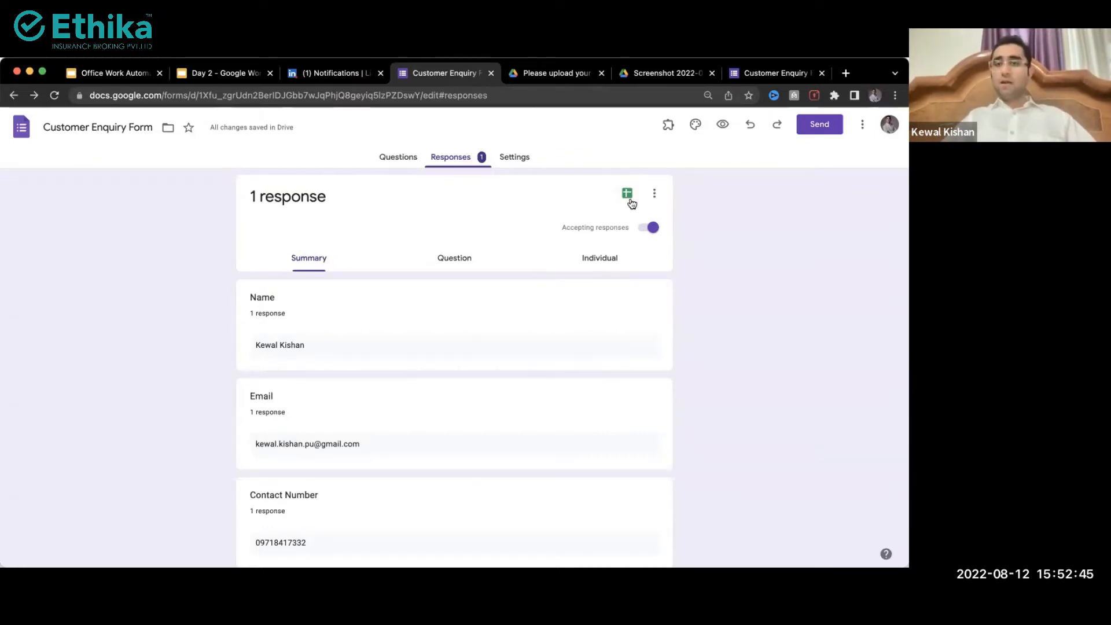
{"action": "scroll", "coordinate": [627, 194], "scroll_direction": "up", "scroll_amount": 3}
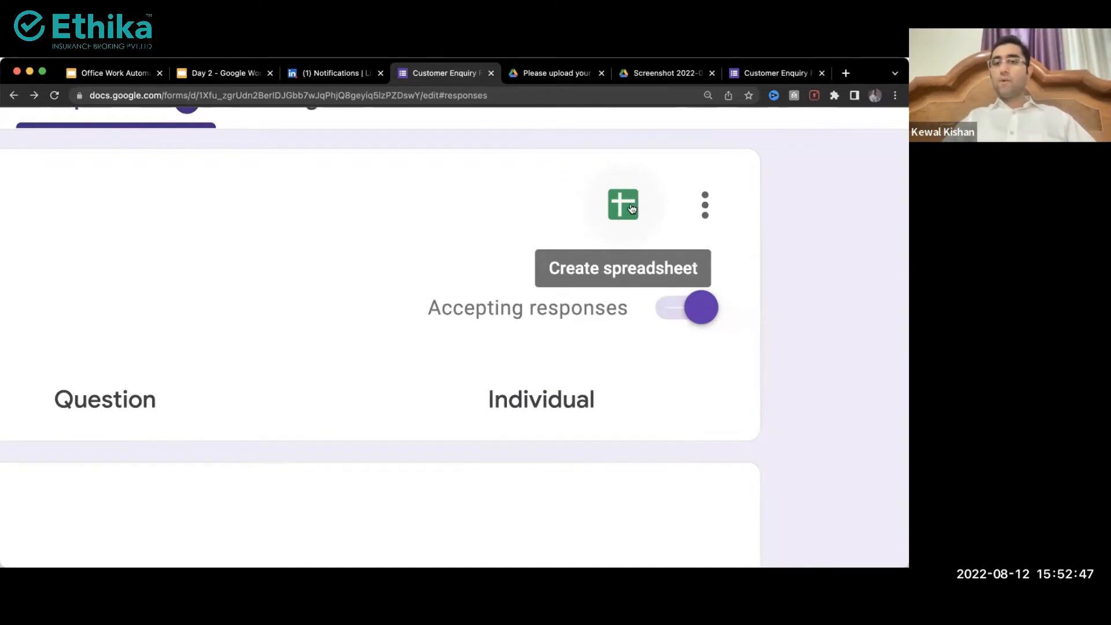
{"action": "scroll", "coordinate": [595, 234], "scroll_direction": "down", "scroll_amount": 3}
{"action": "scroll", "coordinate": [596, 234], "scroll_direction": "down", "scroll_amount": 3}
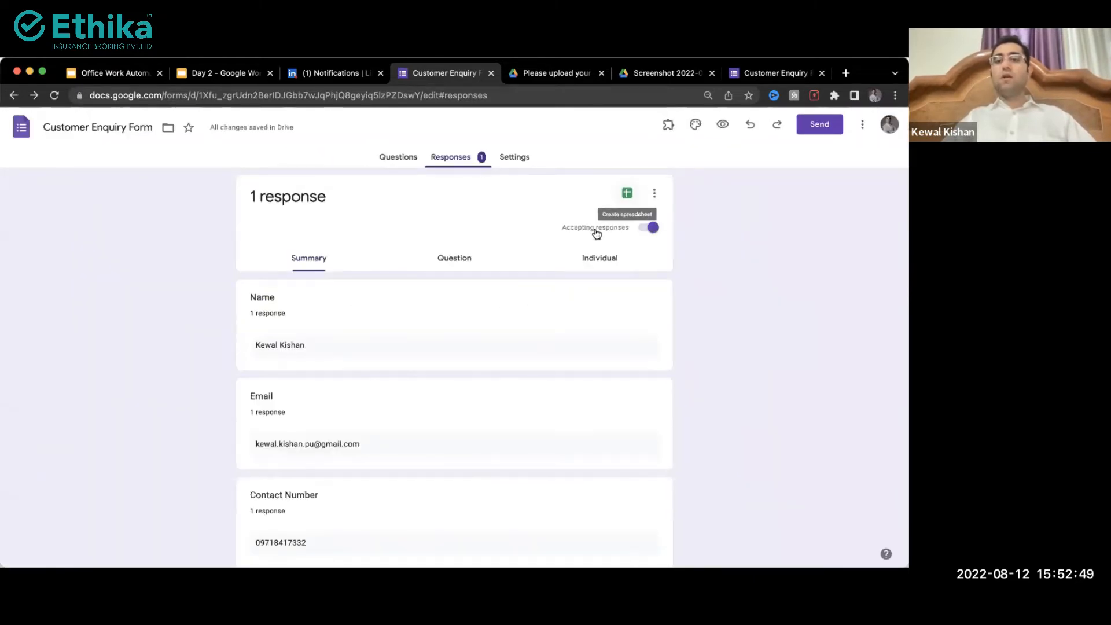
{"action": "left_click", "coordinate": [626, 197]}
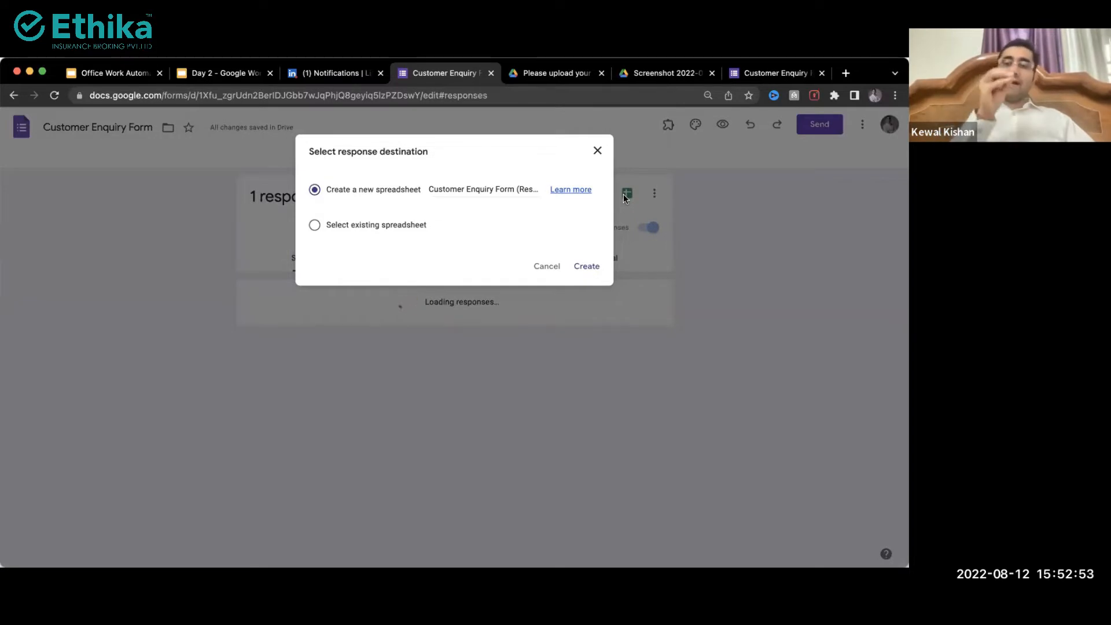
{"action": "left_click", "coordinate": [314, 225]}
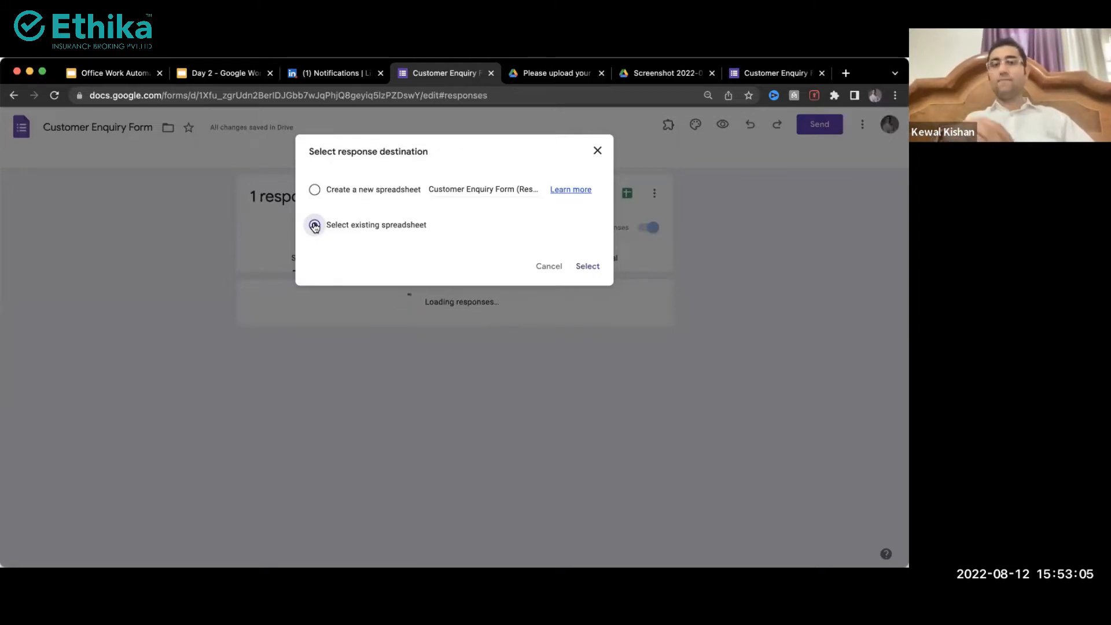
{"action": "left_click", "coordinate": [314, 191]}
{"action": "left_click", "coordinate": [429, 194]}
{"action": "key", "text": "super+a"}
{"action": "type", "text": "N"}
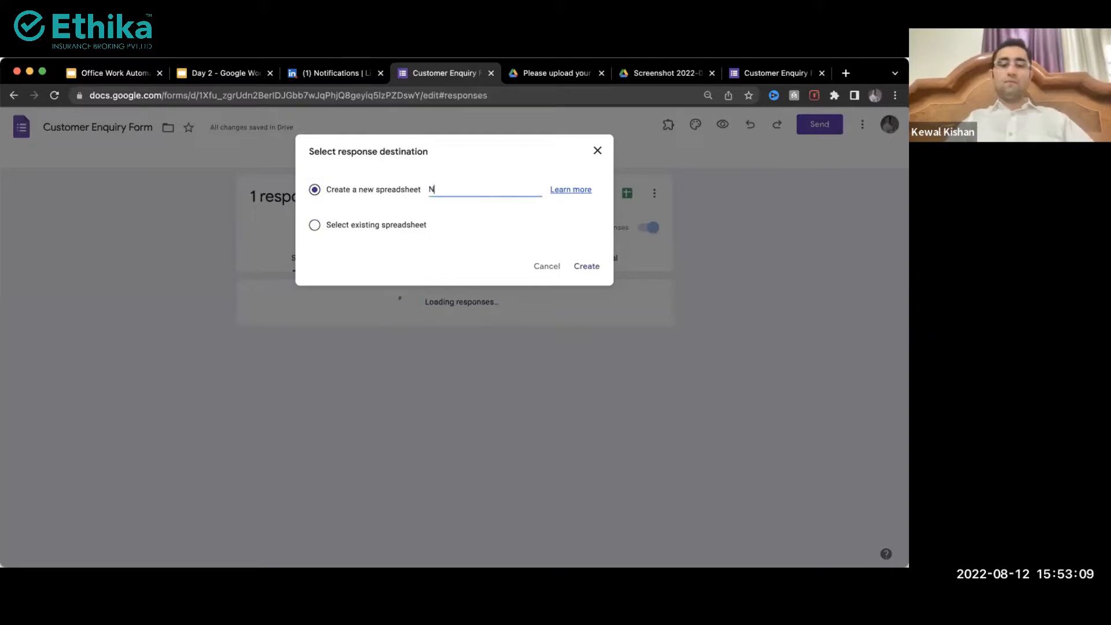
{"action": "type", "text": "ew Enquiries"}
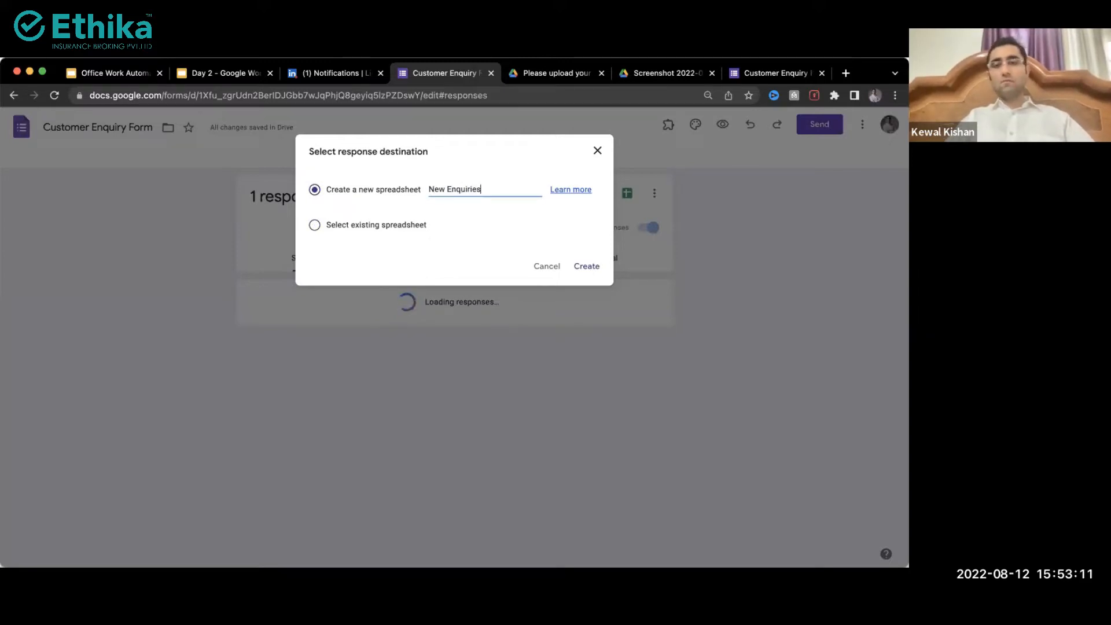
{"action": "left_click", "coordinate": [589, 266]}
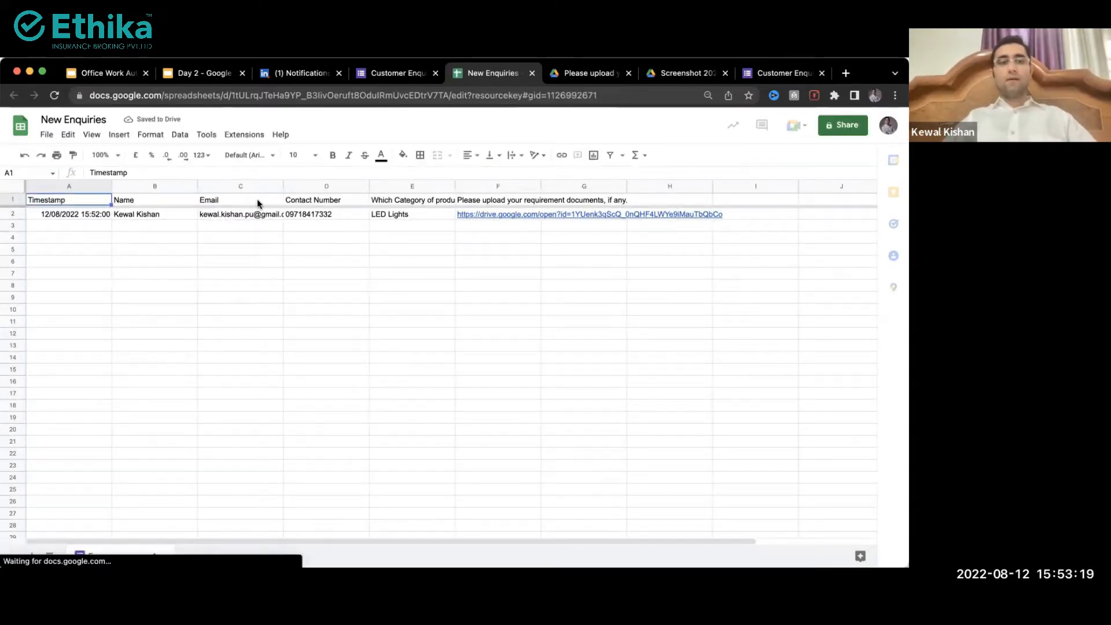
{"action": "left_click", "coordinate": [69, 217]}
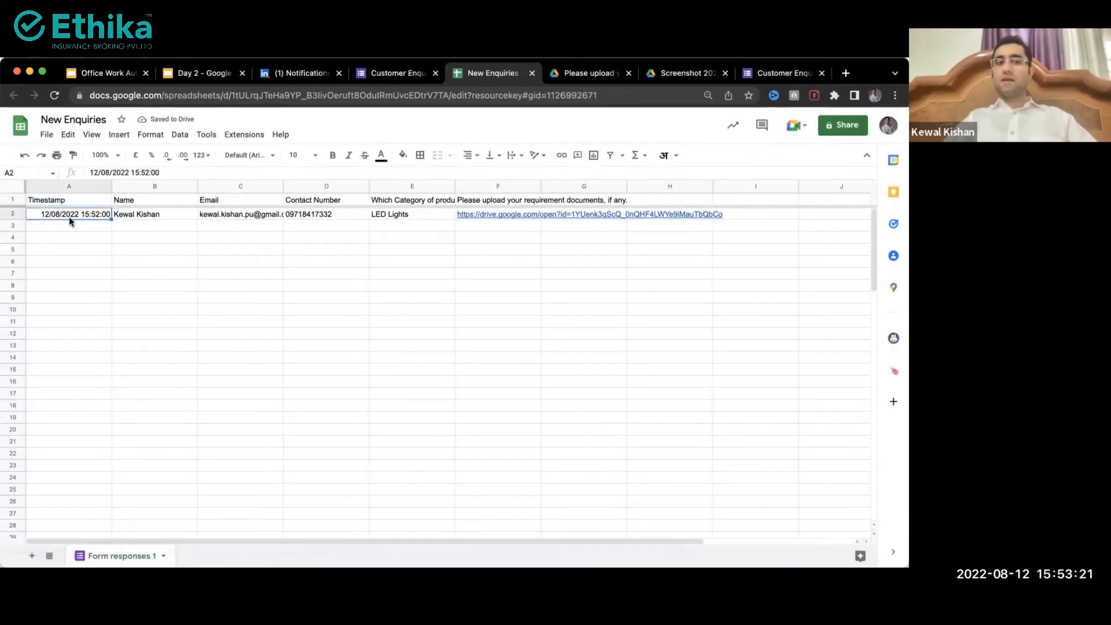
{"action": "left_click", "coordinate": [100, 155]}
{"action": "type", "text": "110"}
{"action": "key", "text": "Return"}
{"action": "left_click", "coordinate": [174, 219]}
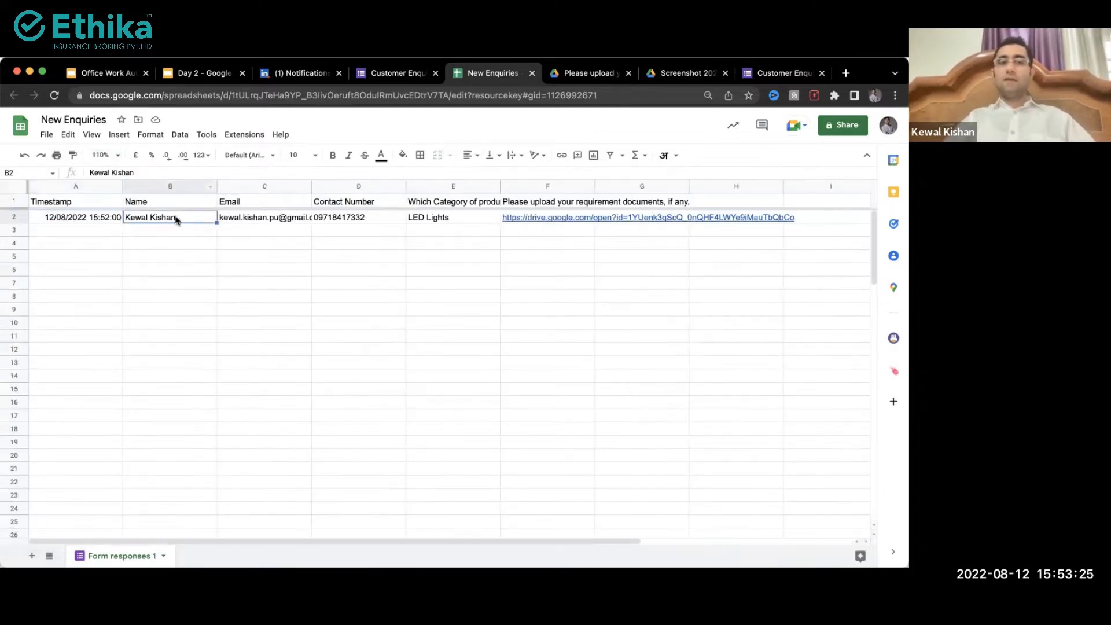
{"action": "left_click", "coordinate": [263, 219]}
{"action": "left_click", "coordinate": [525, 218]}
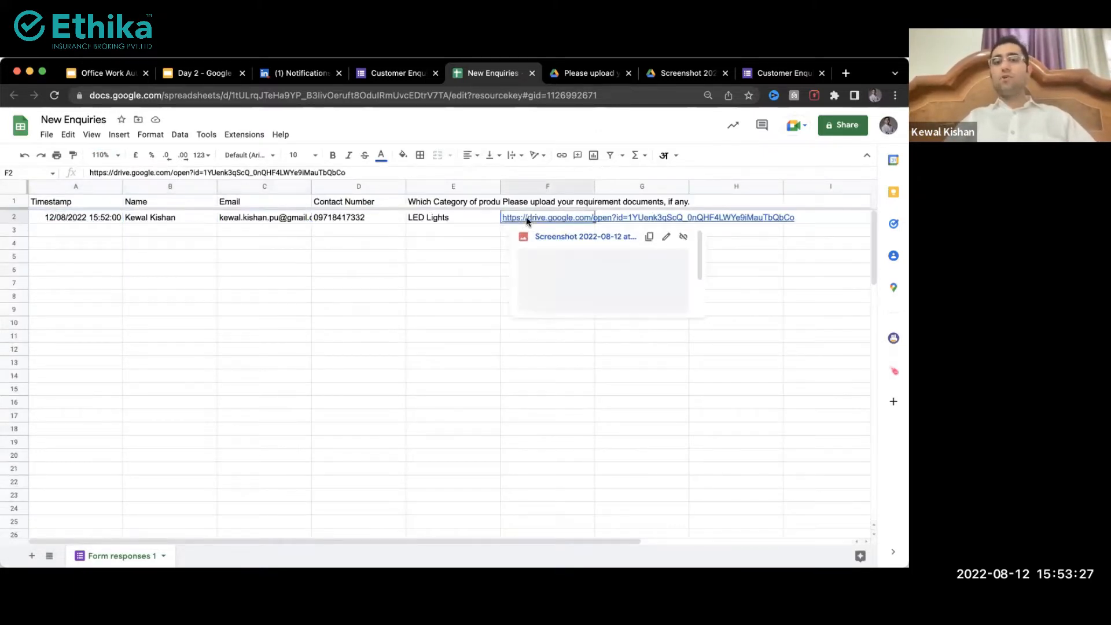
{"action": "left_click", "coordinate": [484, 234]}
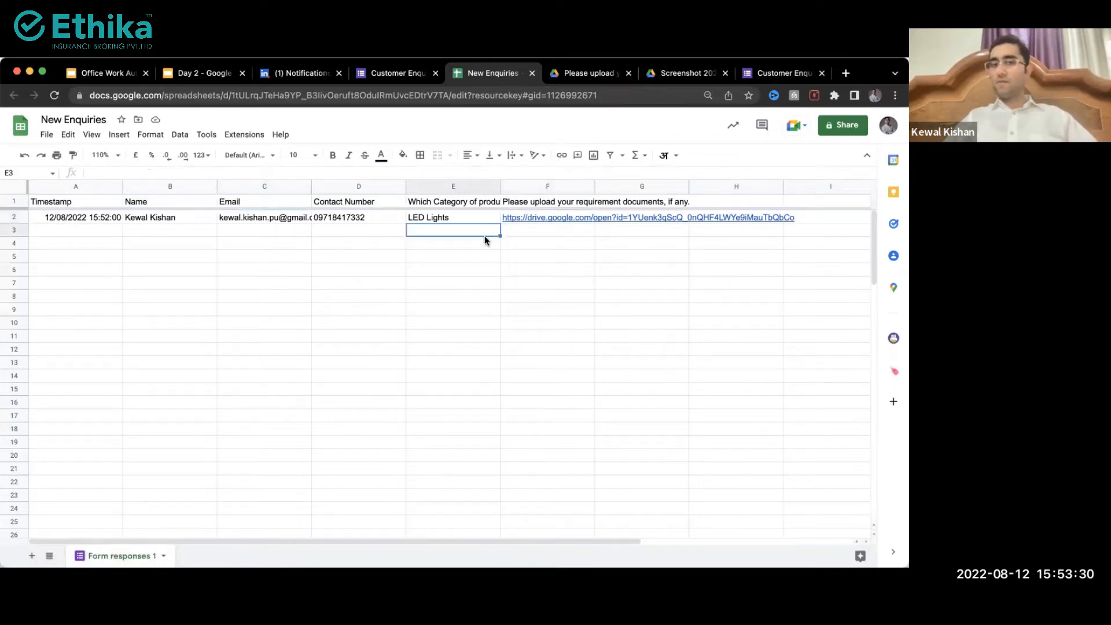
{"action": "left_click", "coordinate": [446, 219]}
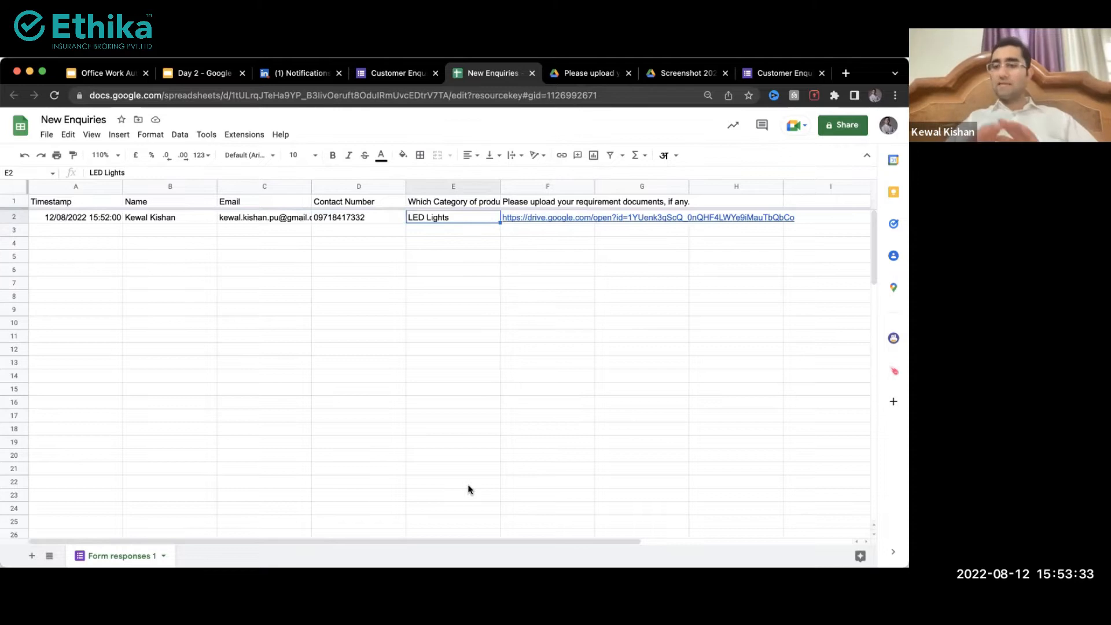
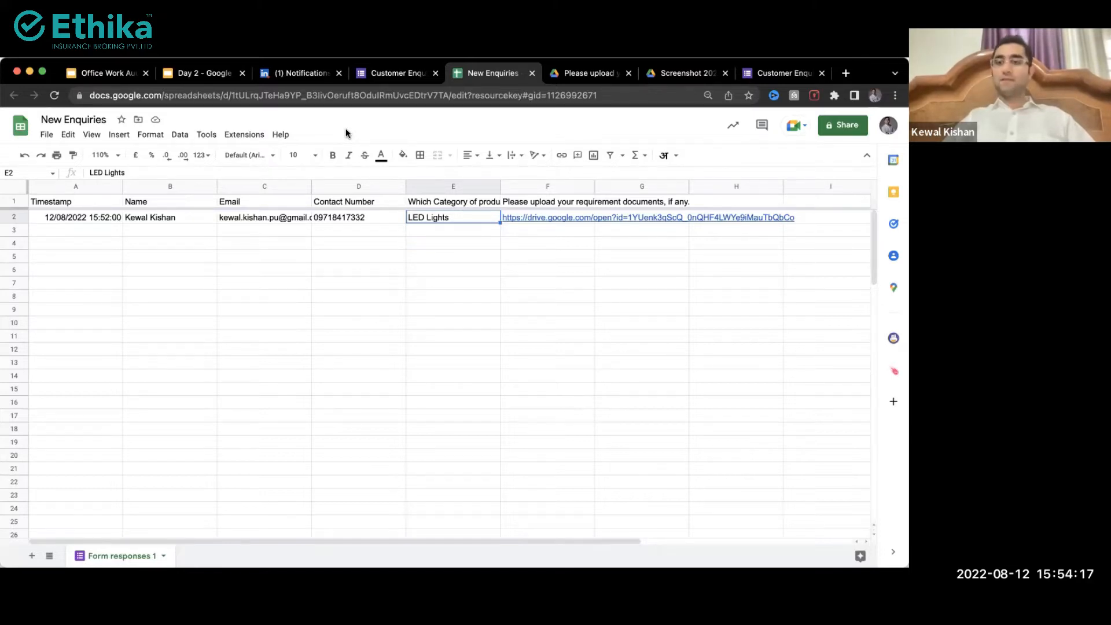
Step: Turn on offline access for New Enquiries from the File menu and dismiss the confirmation
{"action": "left_click", "coordinate": [45, 134]}
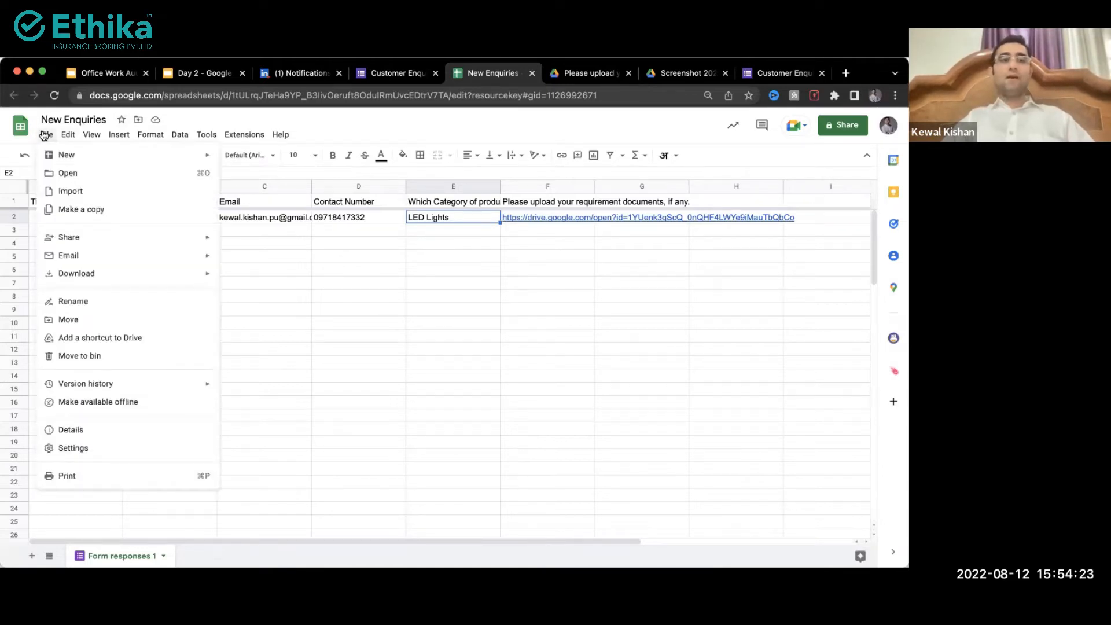
{"action": "left_click", "coordinate": [77, 405]}
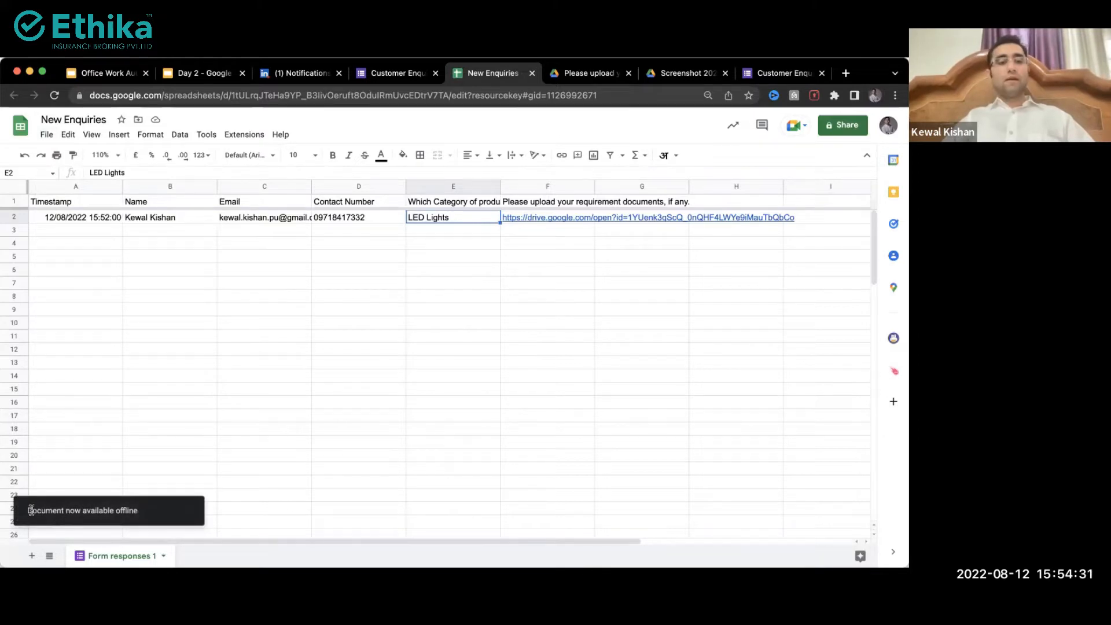
{"action": "left_click_drag", "start_coordinate": [26, 511], "coordinate": [104, 507]}
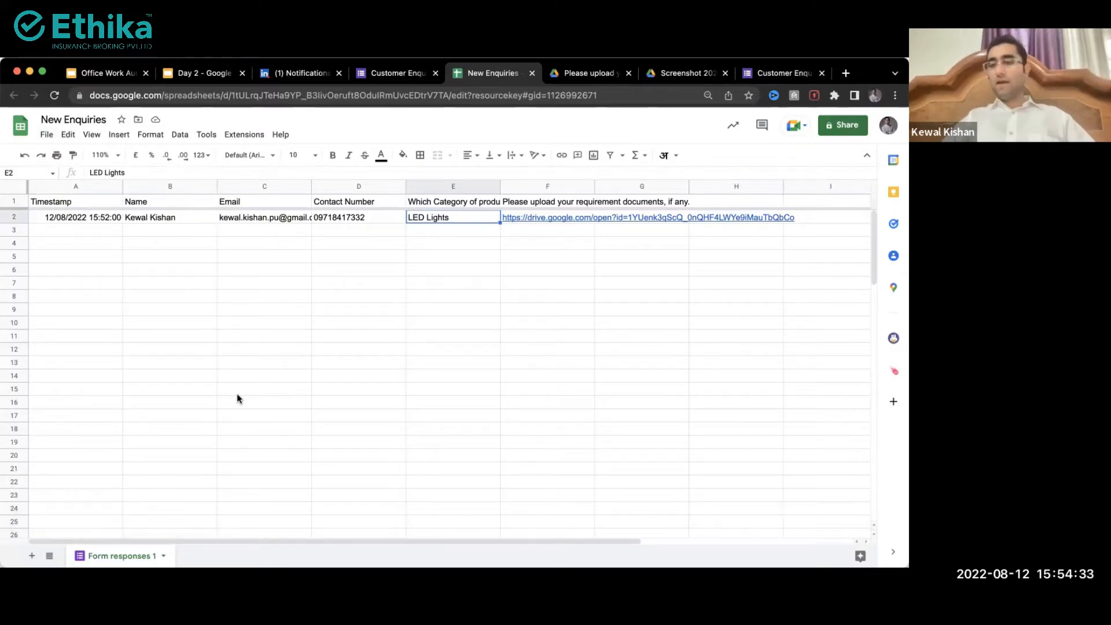
{"action": "left_click", "coordinate": [251, 363]}
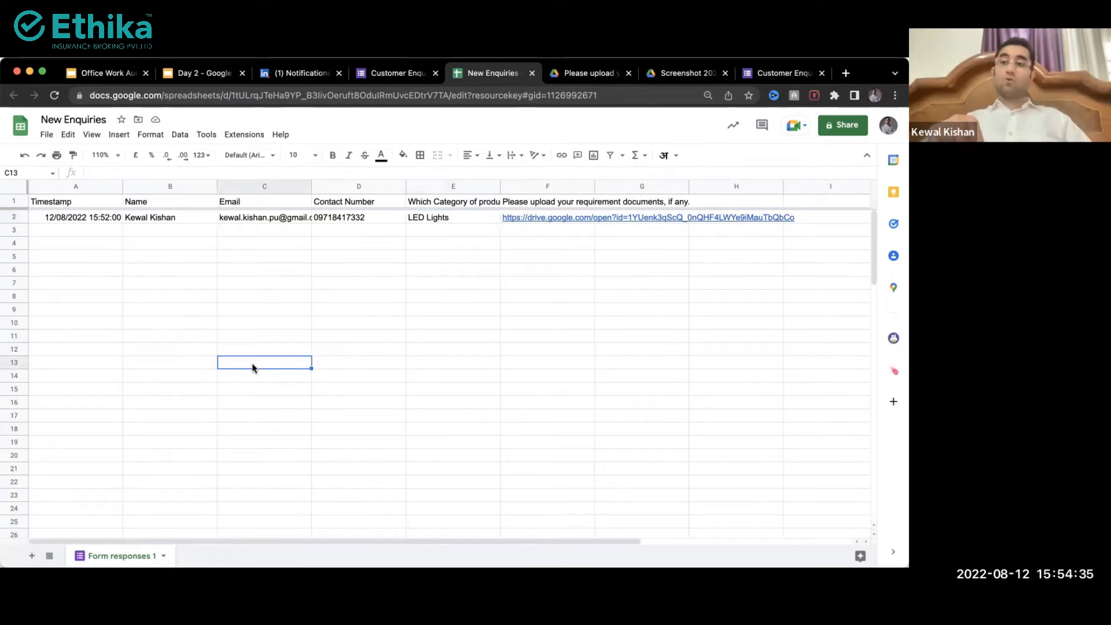
Step: Check that the File menu now offers 'Remove offline access'
{"action": "left_click_drag", "start_coordinate": [191, 228], "coordinate": [391, 364]}
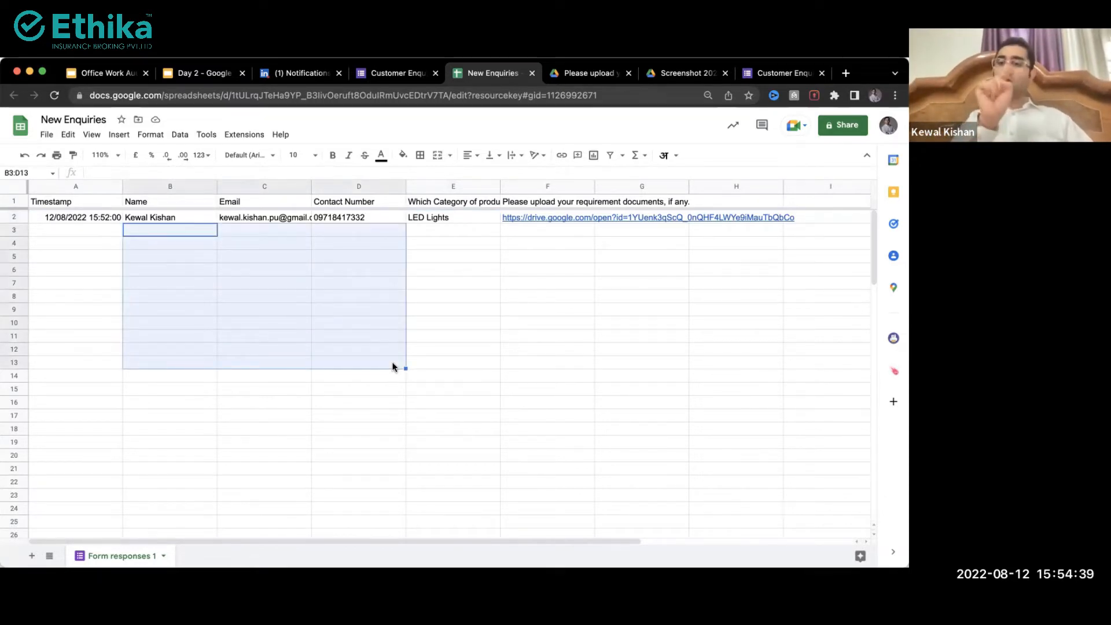
{"action": "left_click", "coordinate": [219, 349]}
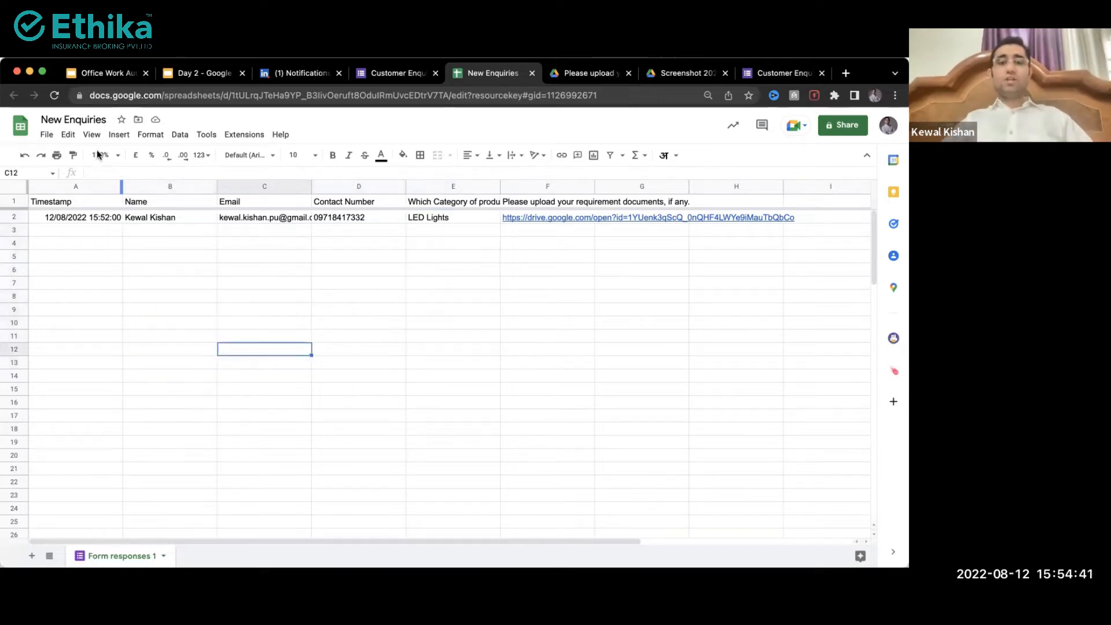
{"action": "left_click", "coordinate": [46, 134]}
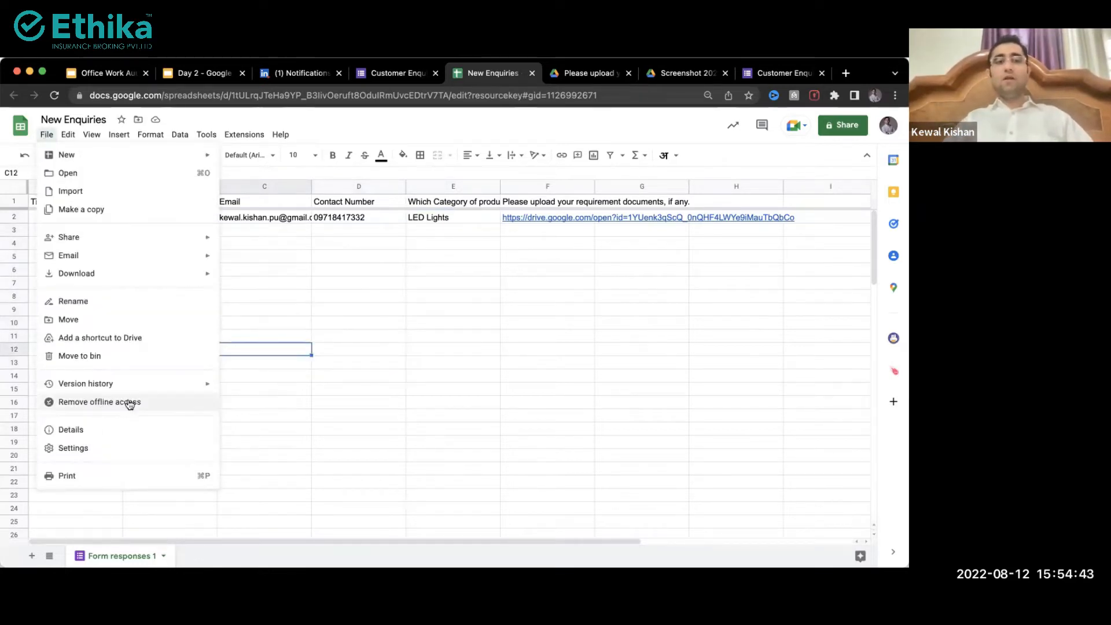
{"action": "left_click", "coordinate": [388, 353]}
{"action": "left_click_drag", "start_coordinate": [289, 270], "coordinate": [442, 429]}
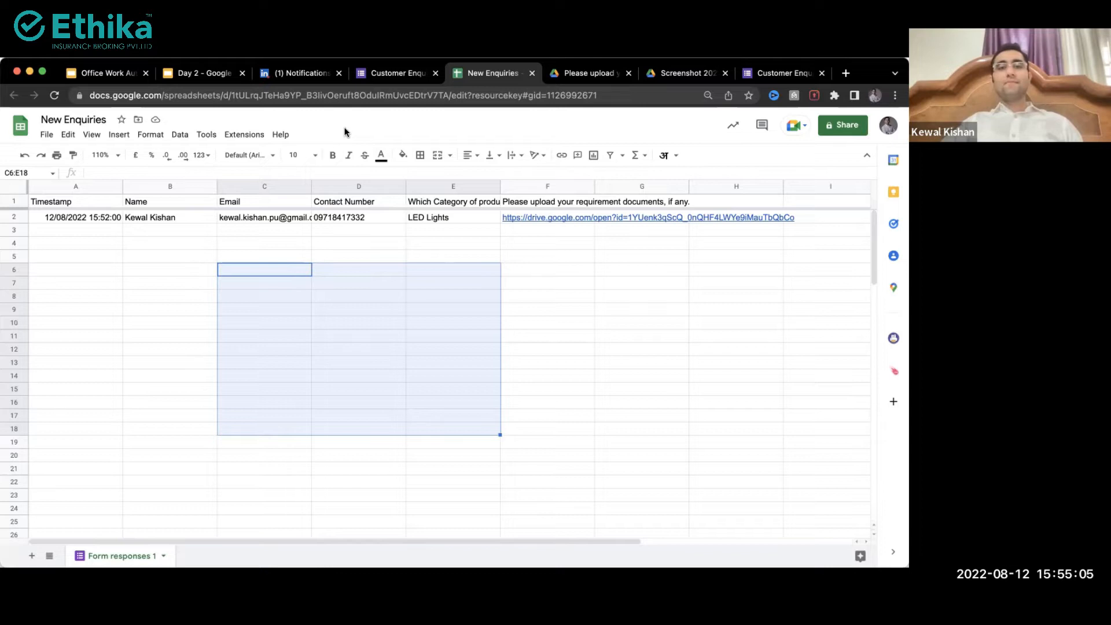
{"action": "left_click", "coordinate": [395, 252]}
{"action": "key", "text": "Up"}
{"action": "key", "text": "Up"}
{"action": "key", "text": "Up"}
{"action": "key", "text": "Up"}
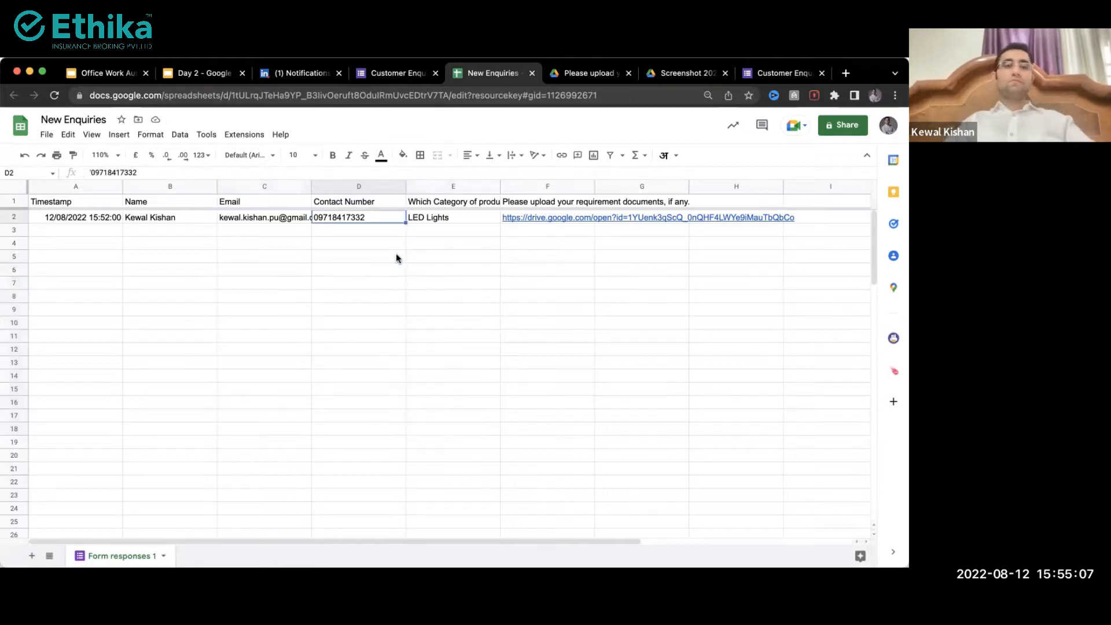
{"action": "key", "text": "Right"}
{"action": "key", "text": "Right"}
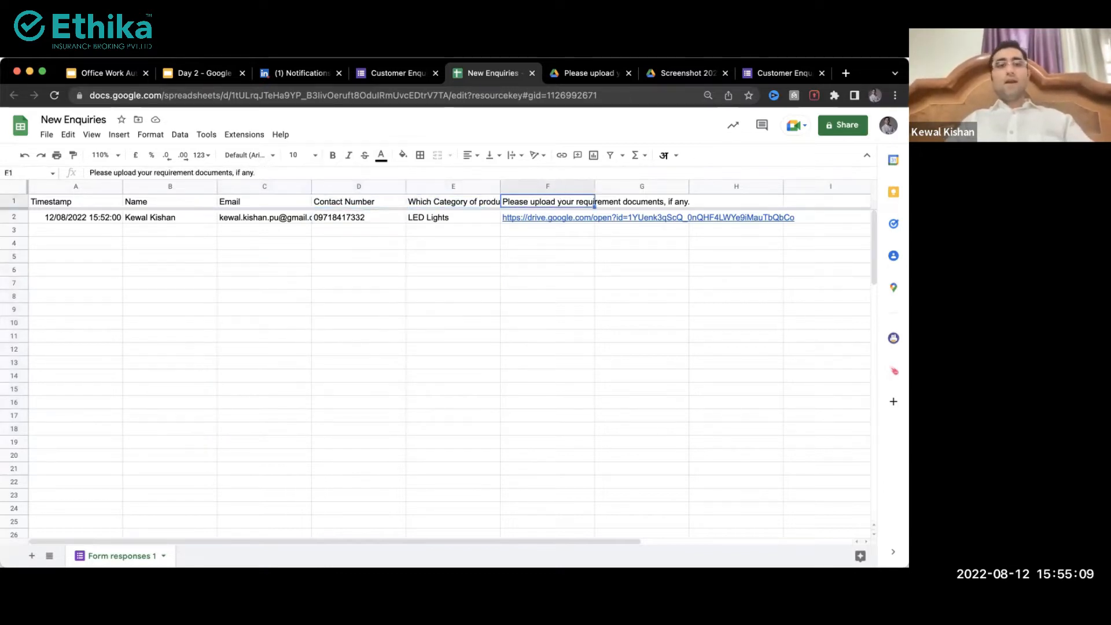
{"action": "key", "text": "Right"}
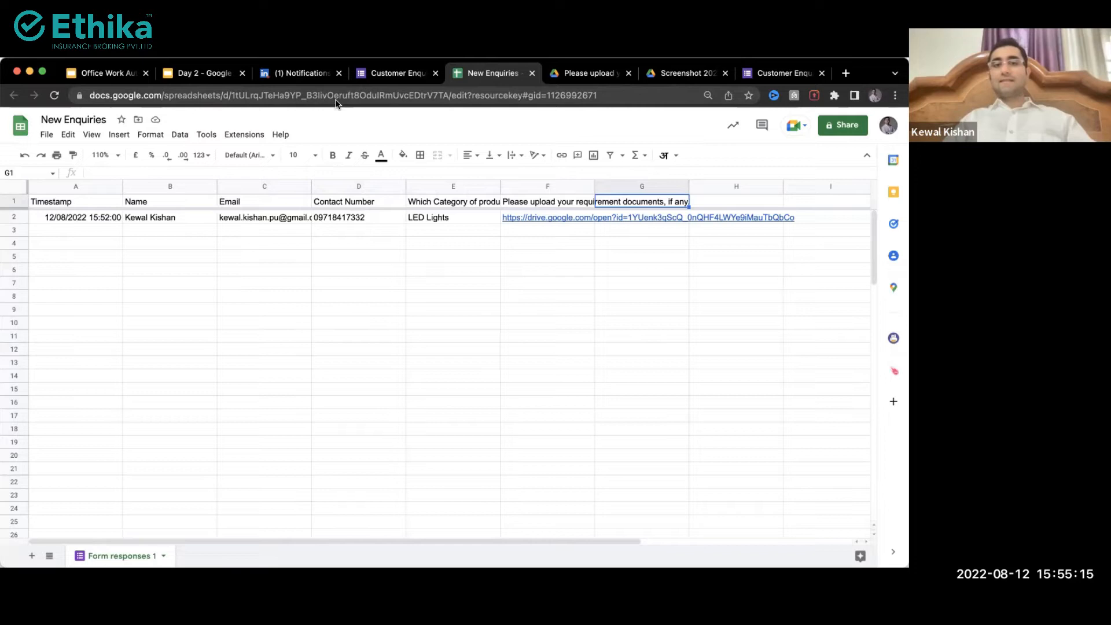
{"action": "left_click", "coordinate": [343, 317]}
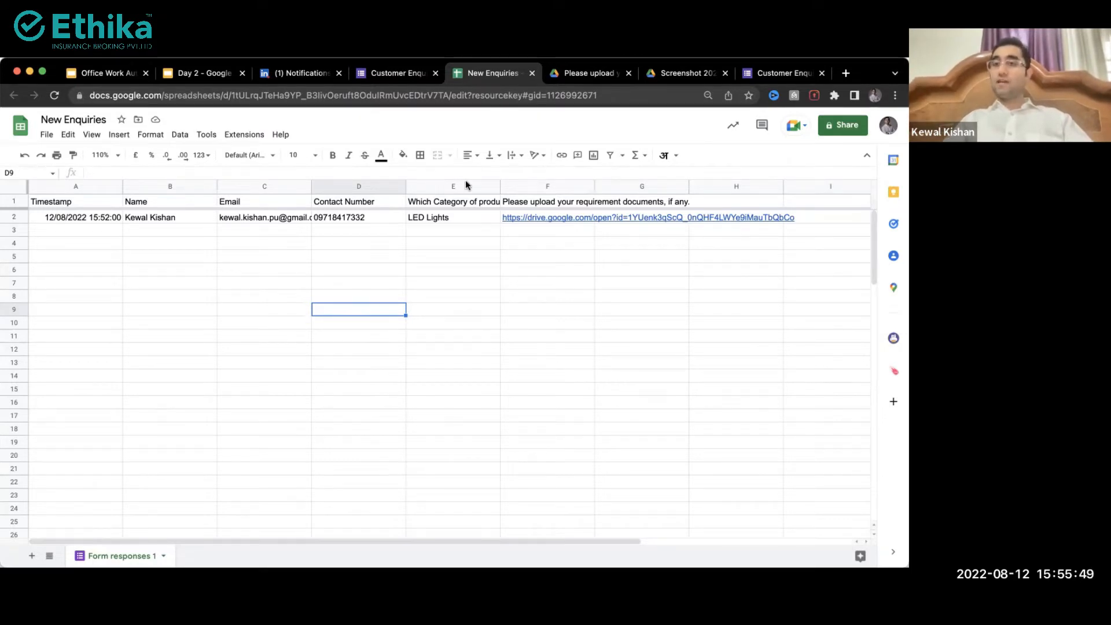
Step: Open Share and add the Design Team group and one colleague as recipients
{"action": "left_click", "coordinate": [850, 129]}
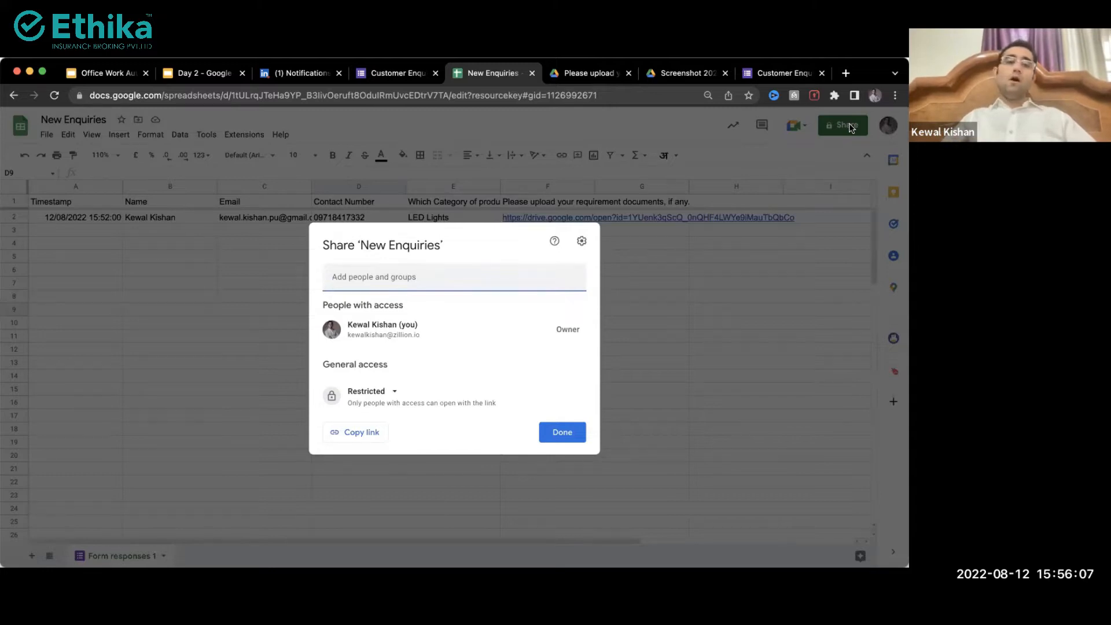
{"action": "left_click", "coordinate": [581, 328]}
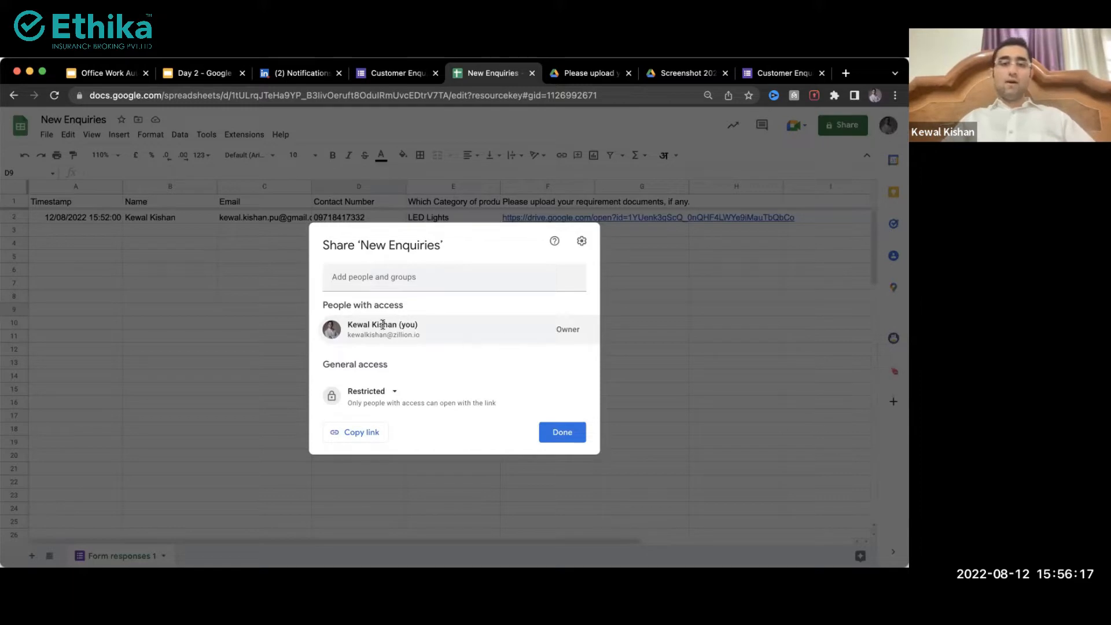
{"action": "left_click_drag", "start_coordinate": [379, 324], "coordinate": [575, 327]}
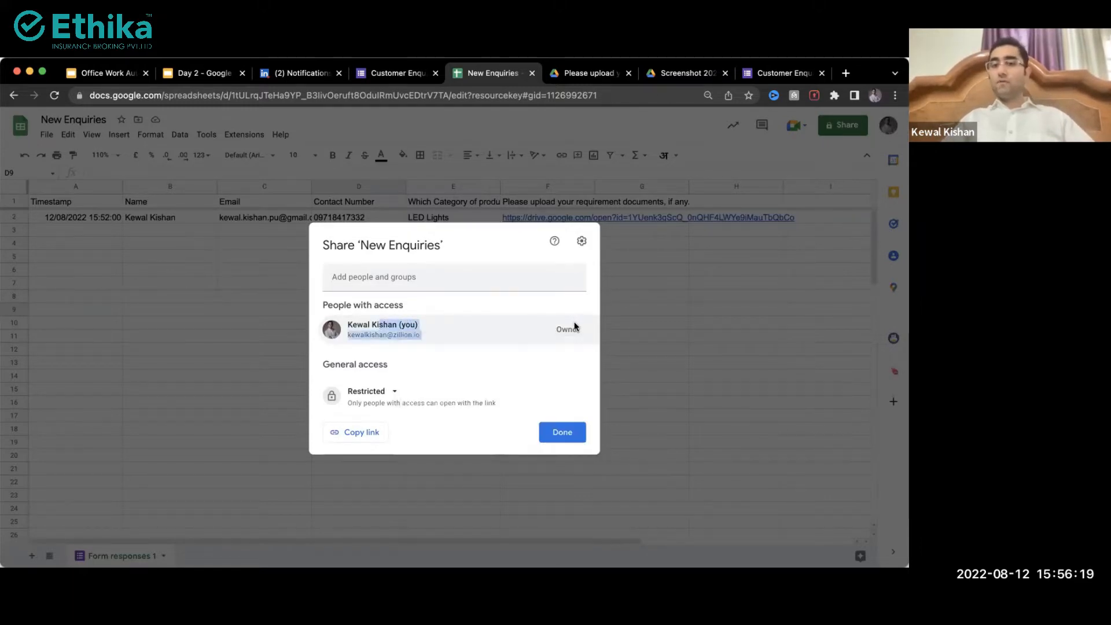
{"action": "left_click", "coordinate": [424, 279]}
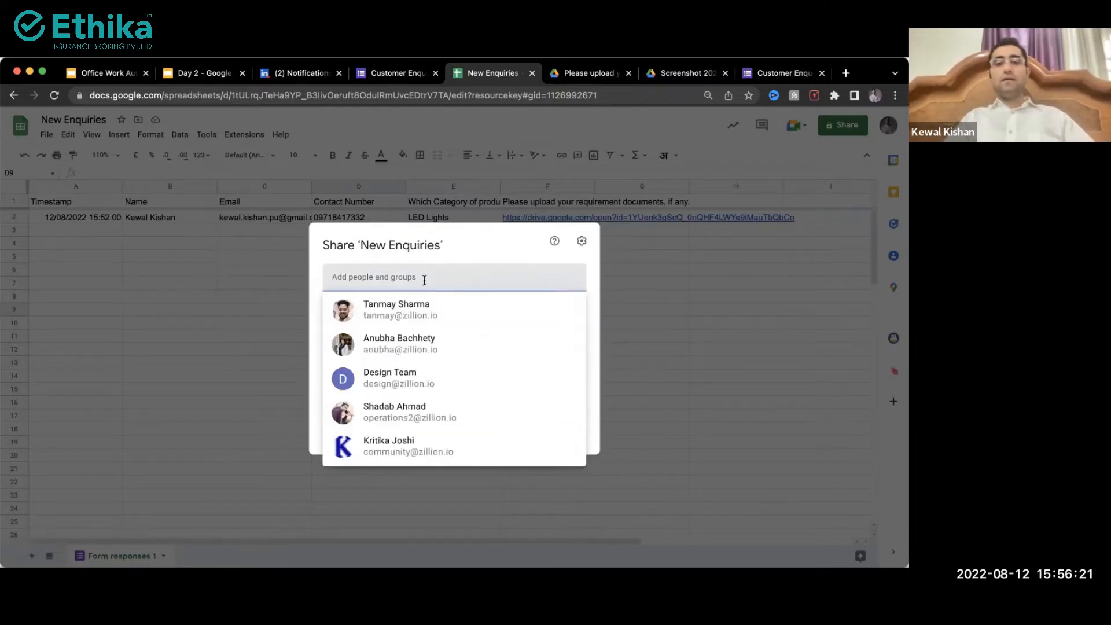
{"action": "type", "text": "design"}
{"action": "left_click", "coordinate": [418, 318]}
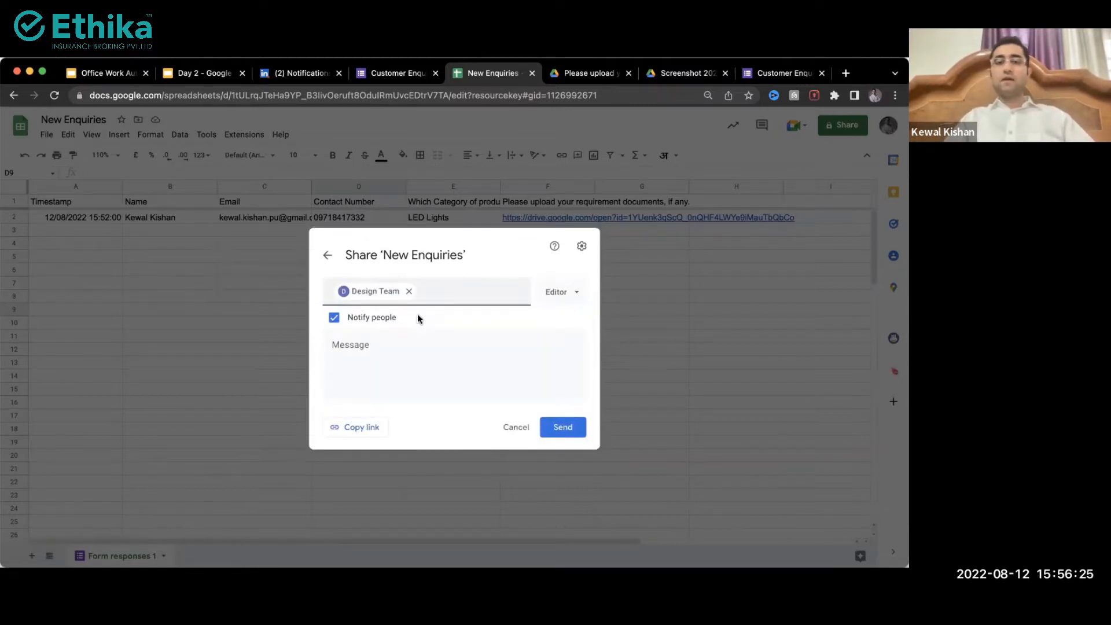
{"action": "left_click", "coordinate": [432, 304]}
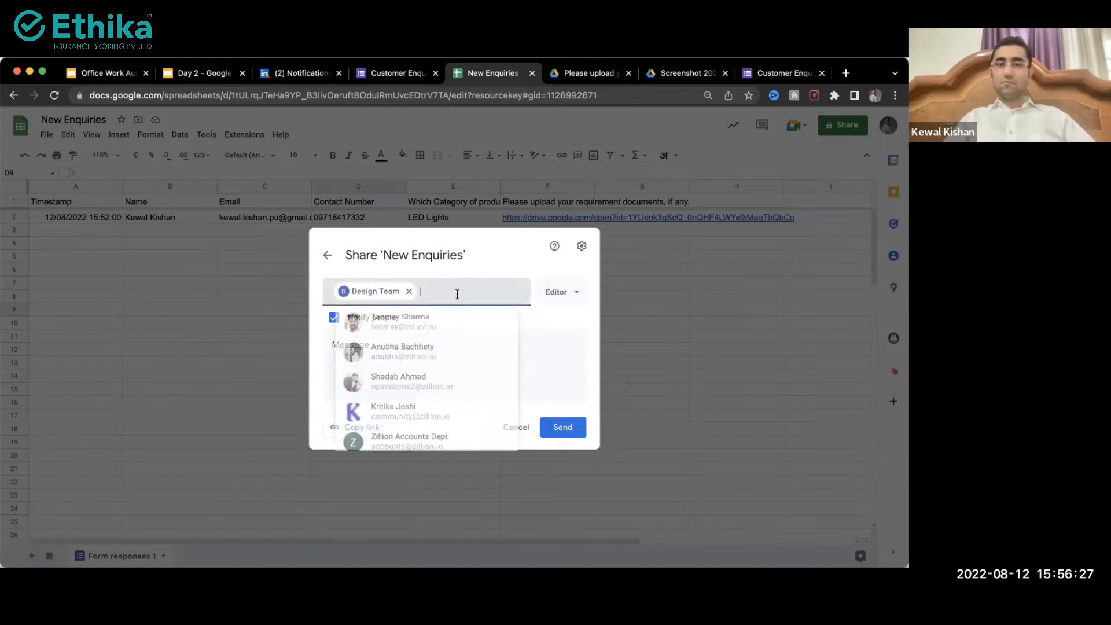
{"action": "type", "text": "ea"}
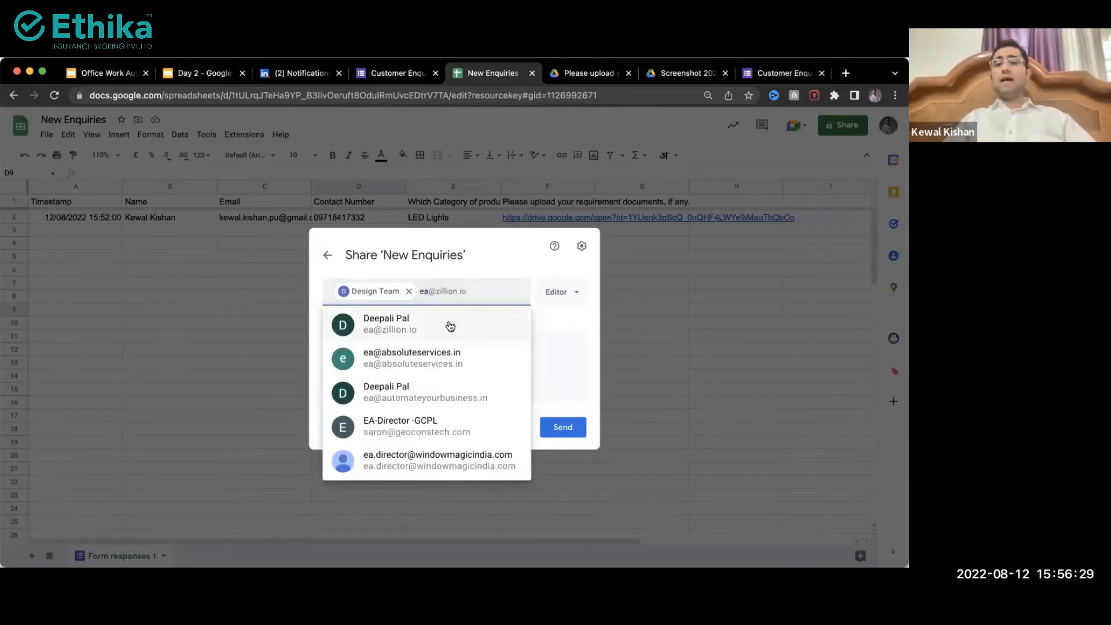
{"action": "left_click", "coordinate": [443, 333]}
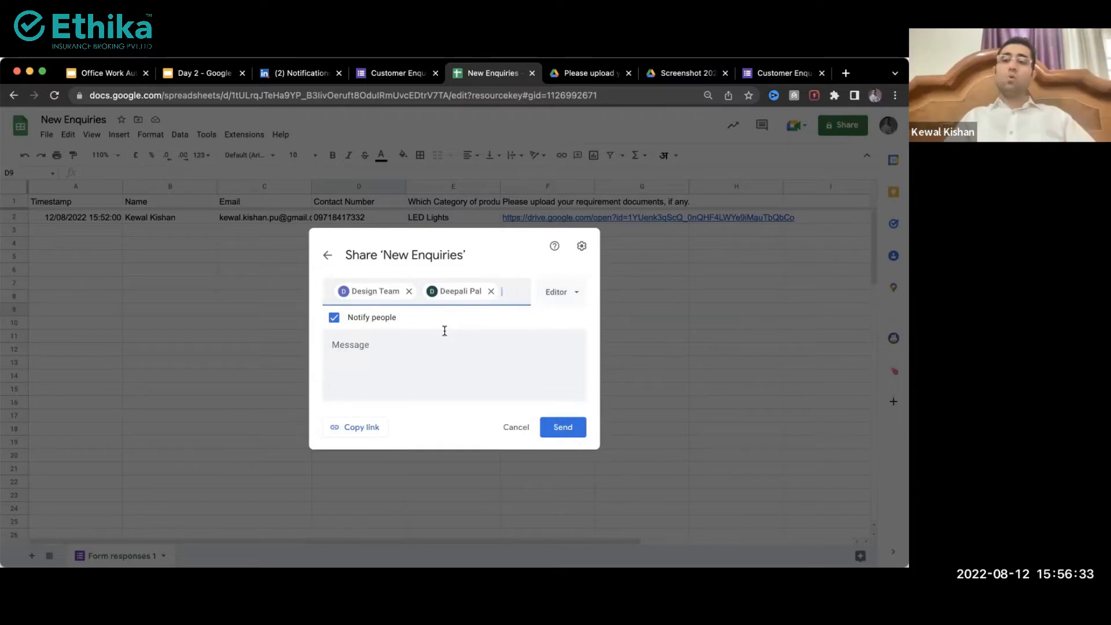
Step: Try the Viewer and Commenter roles for the recipients, settling on Editor
{"action": "left_click", "coordinate": [563, 293]}
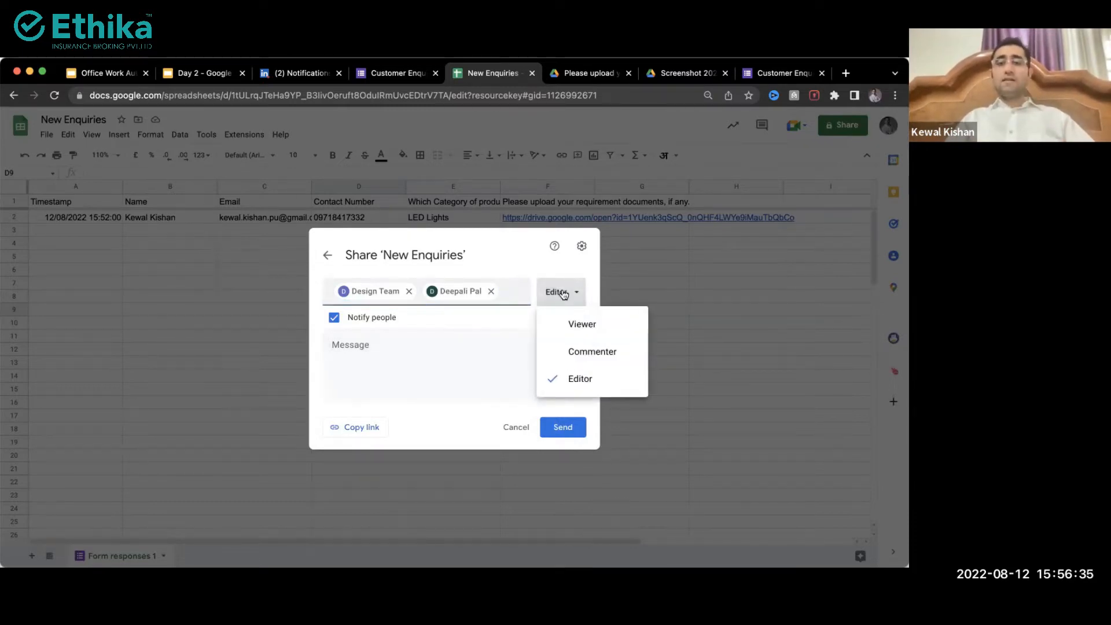
{"action": "left_click", "coordinate": [569, 323]}
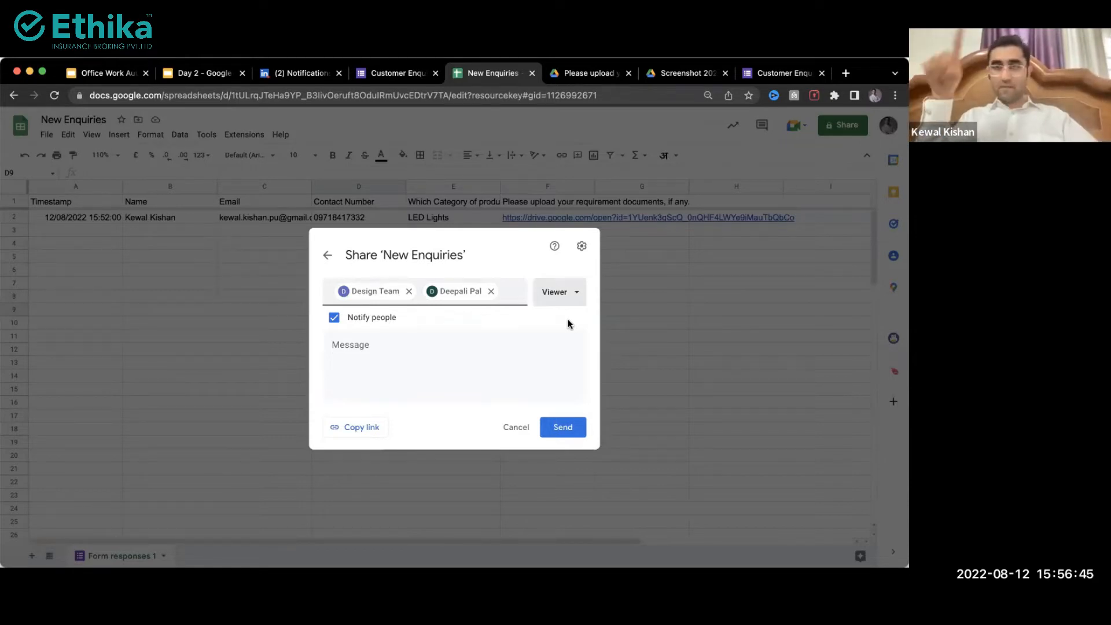
{"action": "left_click", "coordinate": [560, 296]}
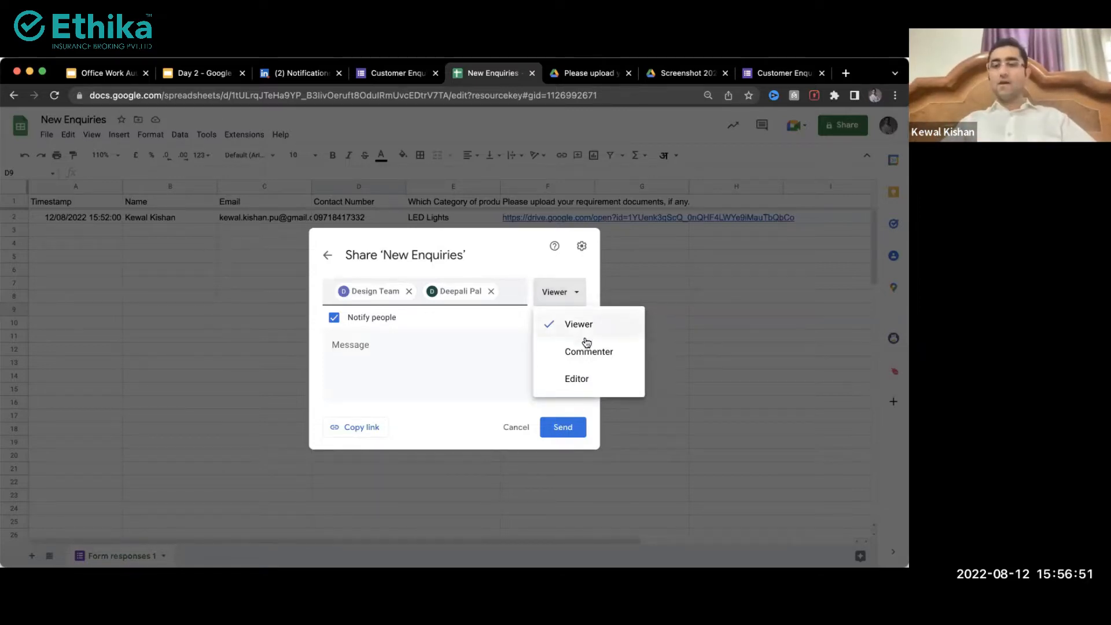
{"action": "left_click", "coordinate": [581, 356]}
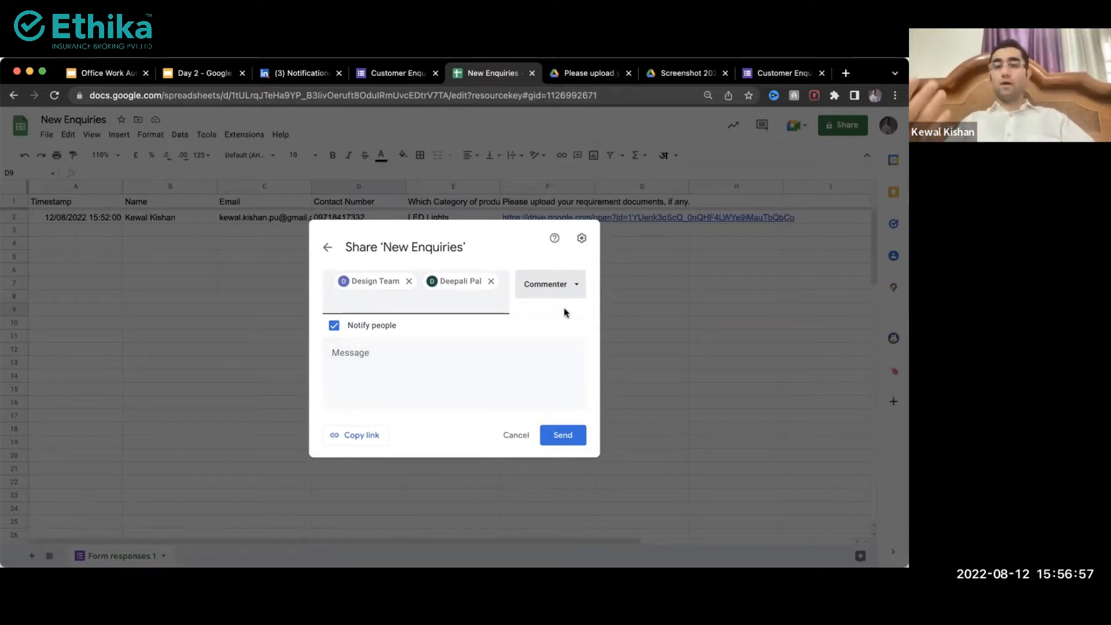
{"action": "left_click", "coordinate": [555, 294]}
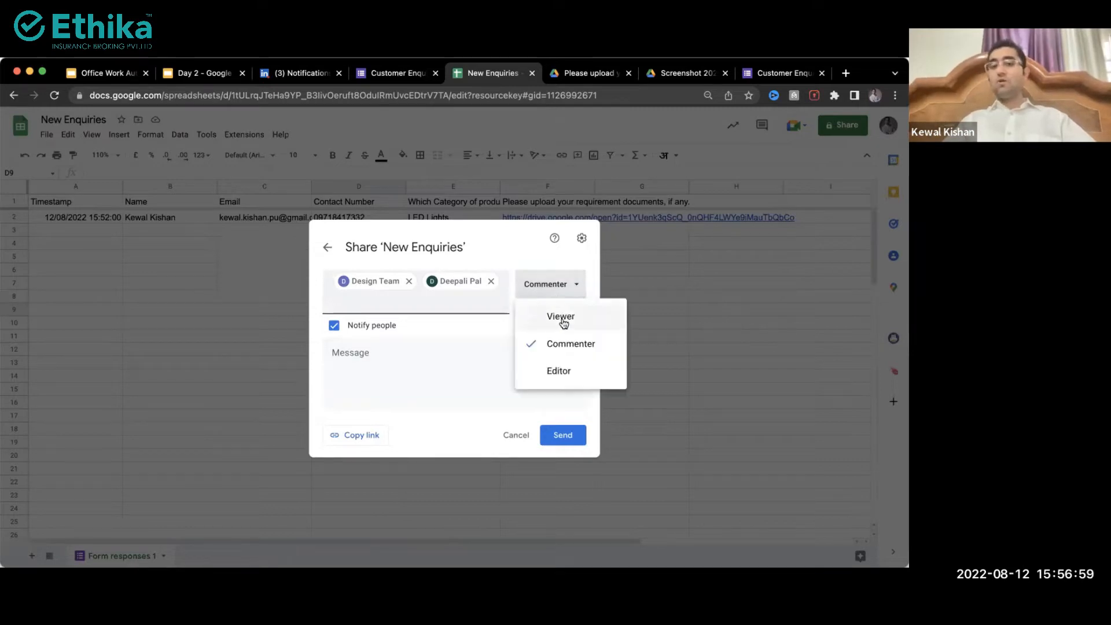
{"action": "left_click", "coordinate": [565, 373]}
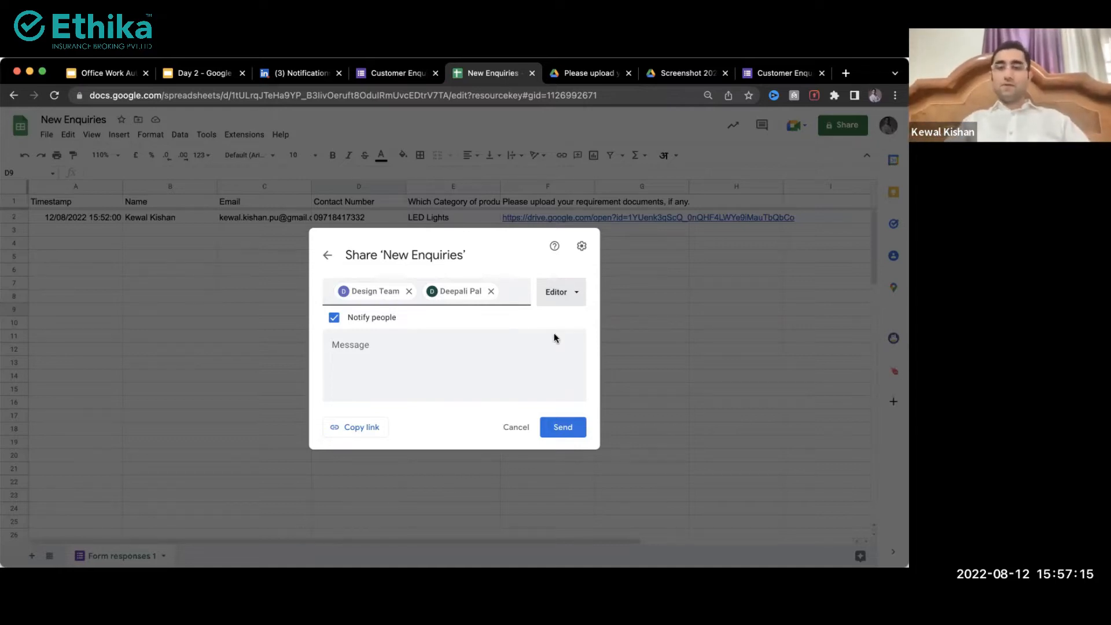
{"action": "left_click", "coordinate": [560, 295]}
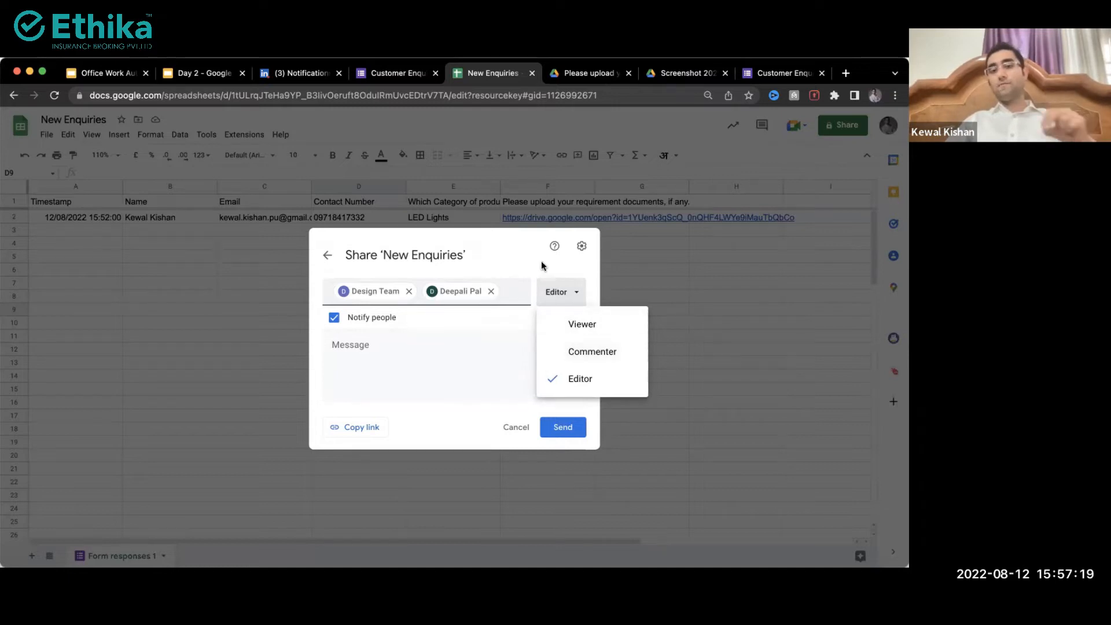
{"action": "left_click", "coordinate": [542, 264]}
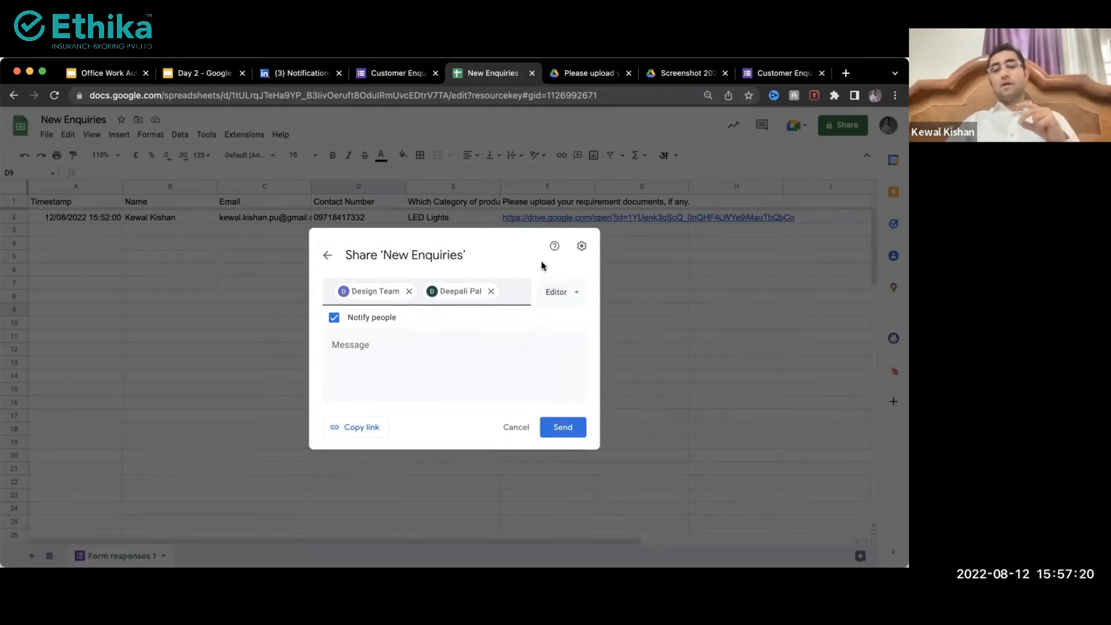
Step: Untick both Share settings permission boxes, then send the invitation to Design Team and the colleague
{"action": "left_click", "coordinate": [580, 251]}
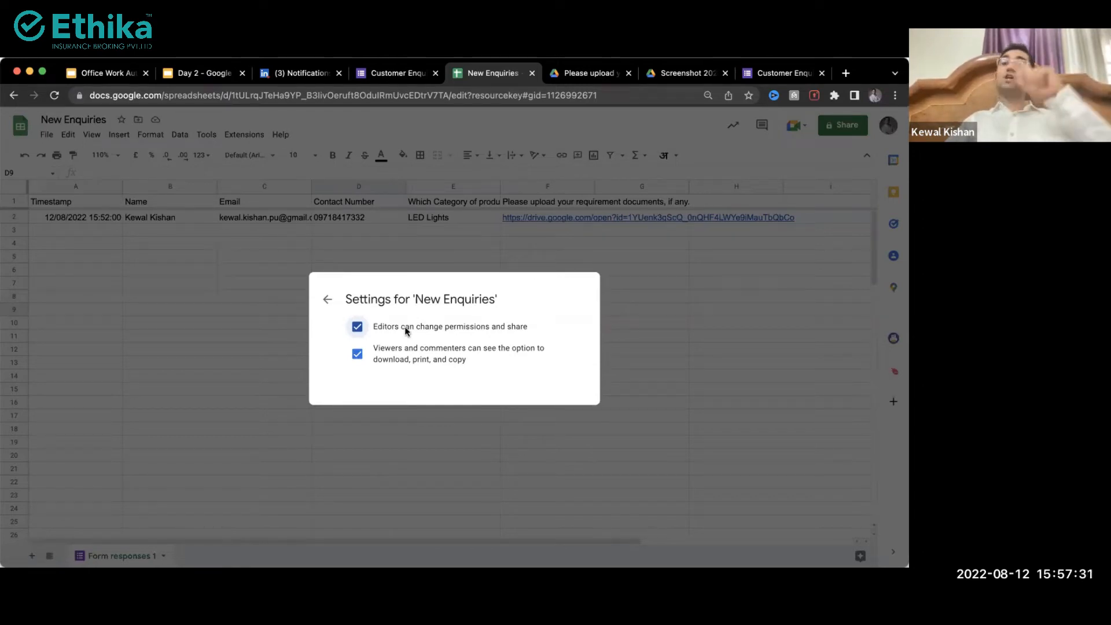
{"action": "left_click", "coordinate": [356, 354]}
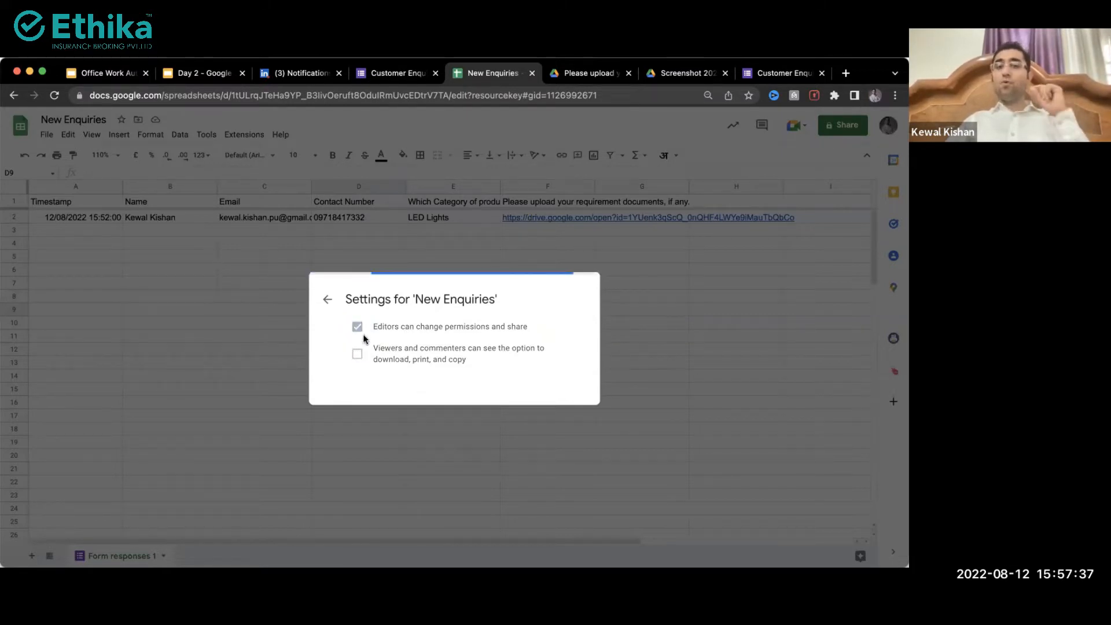
{"action": "left_click", "coordinate": [358, 327]}
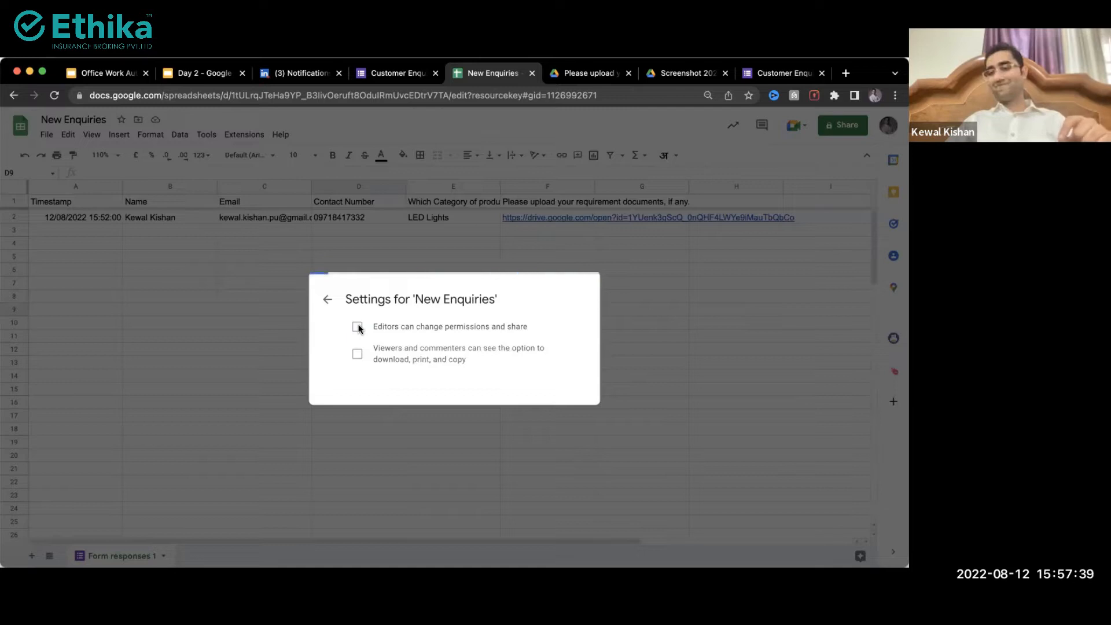
{"action": "left_click", "coordinate": [325, 302]}
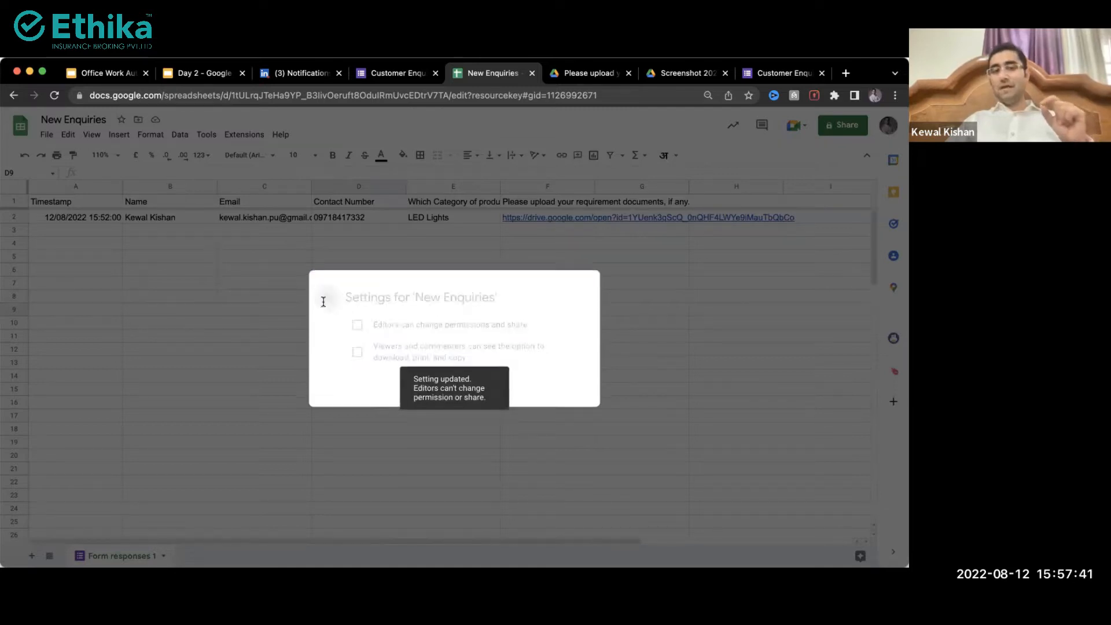
{"action": "left_click", "coordinate": [559, 431]}
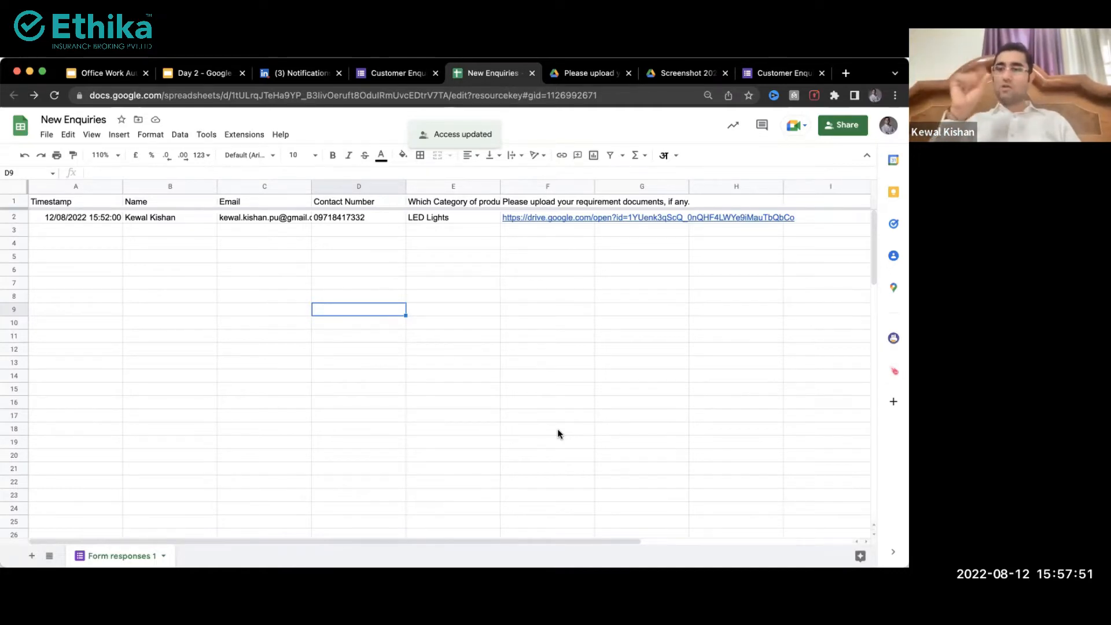
{"action": "left_click", "coordinate": [844, 128]}
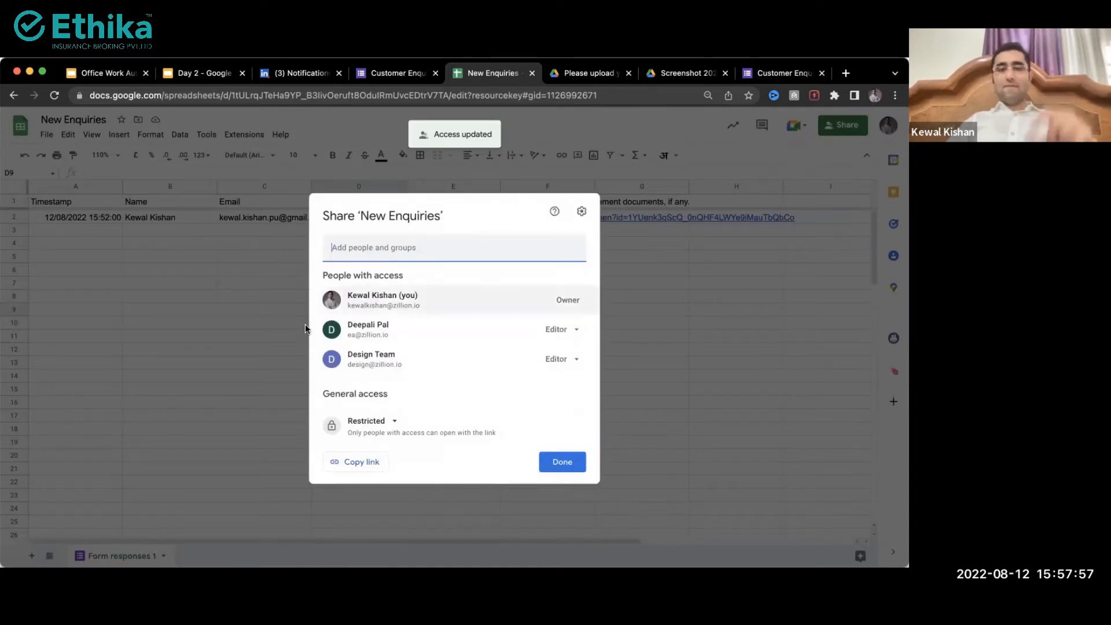
{"action": "mouse_move", "coordinate": [402, 360]}
{"action": "left_click_drag", "start_coordinate": [402, 357], "coordinate": [347, 357]}
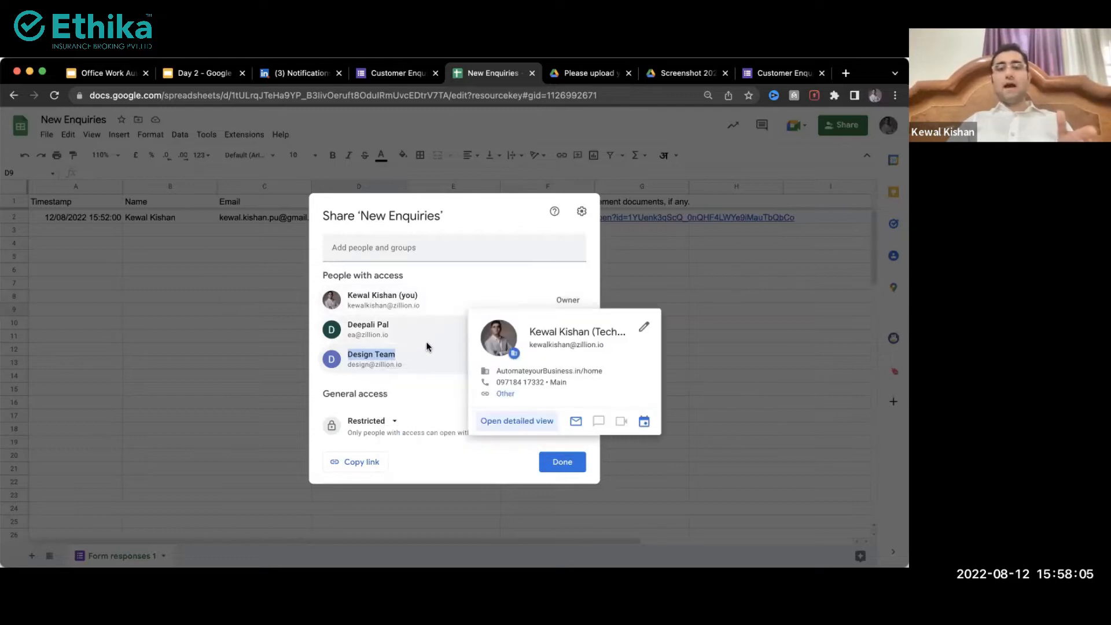
{"action": "left_click", "coordinate": [415, 354]}
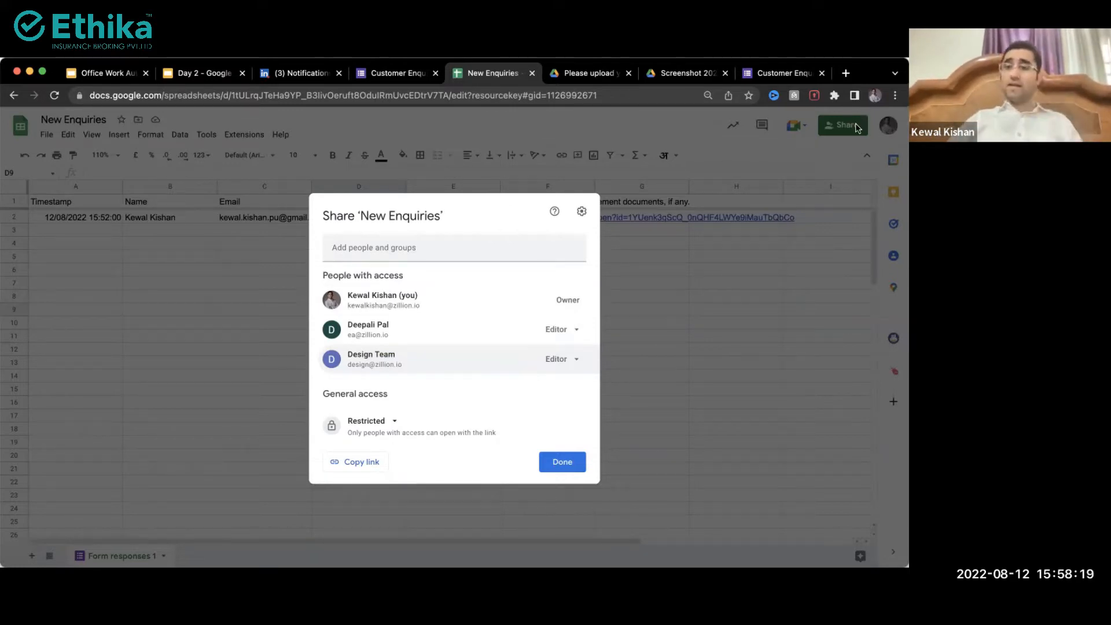
{"action": "left_click", "coordinate": [559, 360]}
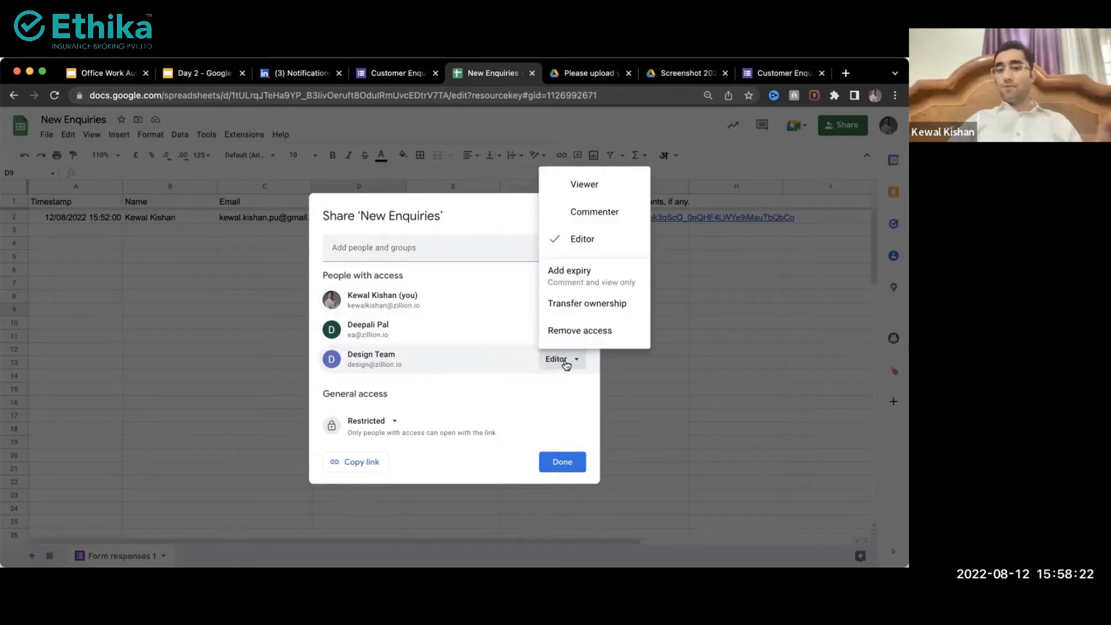
{"action": "left_click", "coordinate": [593, 308]}
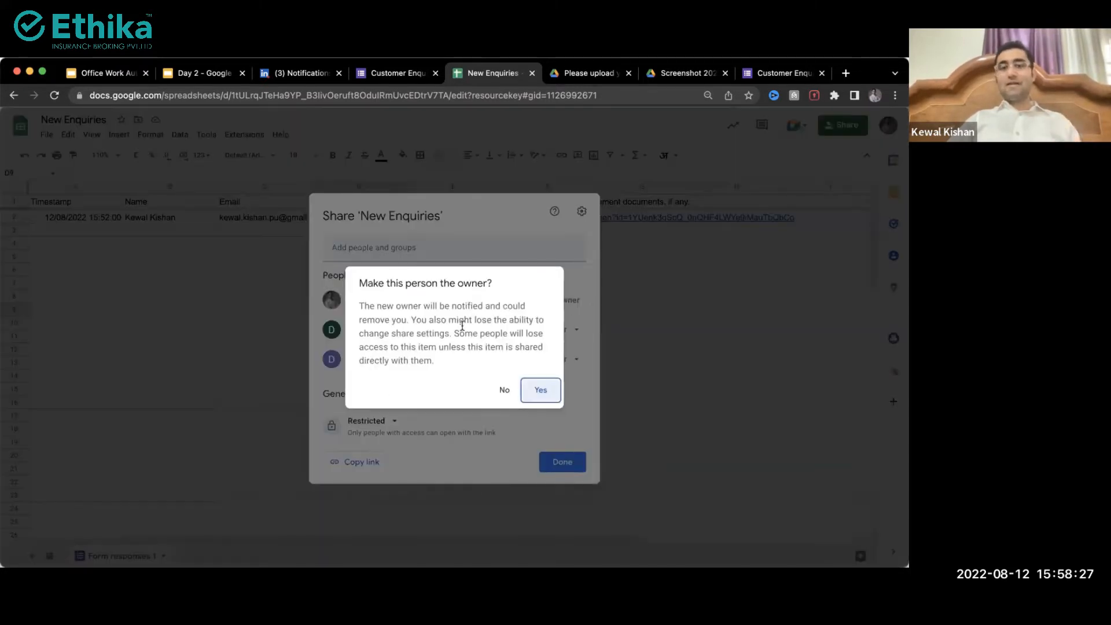
{"action": "left_click_drag", "start_coordinate": [418, 305], "coordinate": [514, 306]}
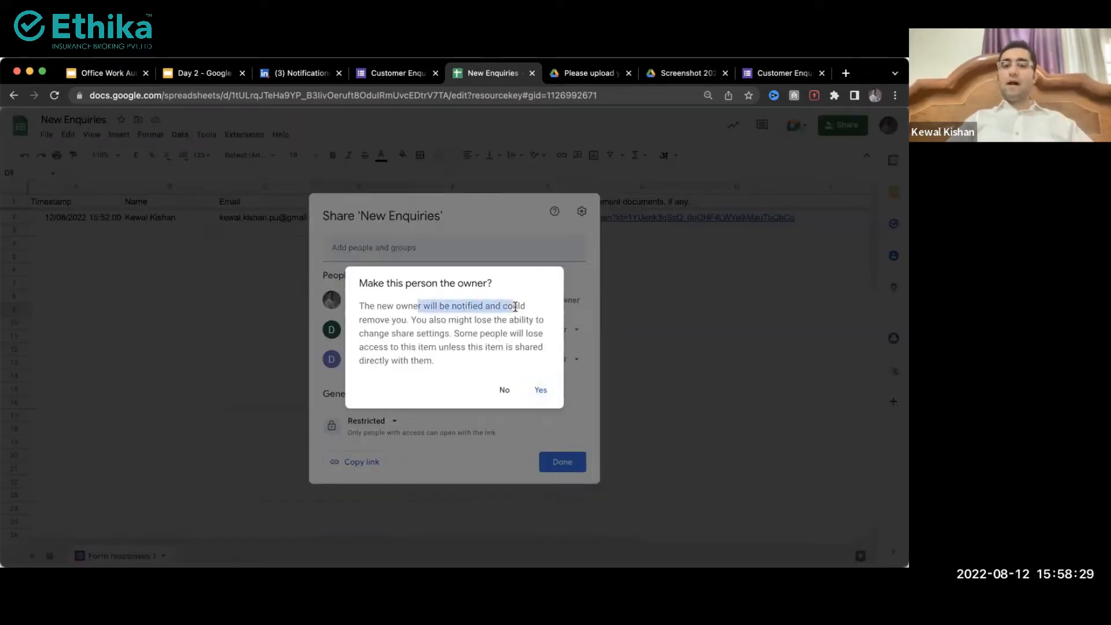
{"action": "left_click_drag", "start_coordinate": [414, 333], "coordinate": [496, 335]}
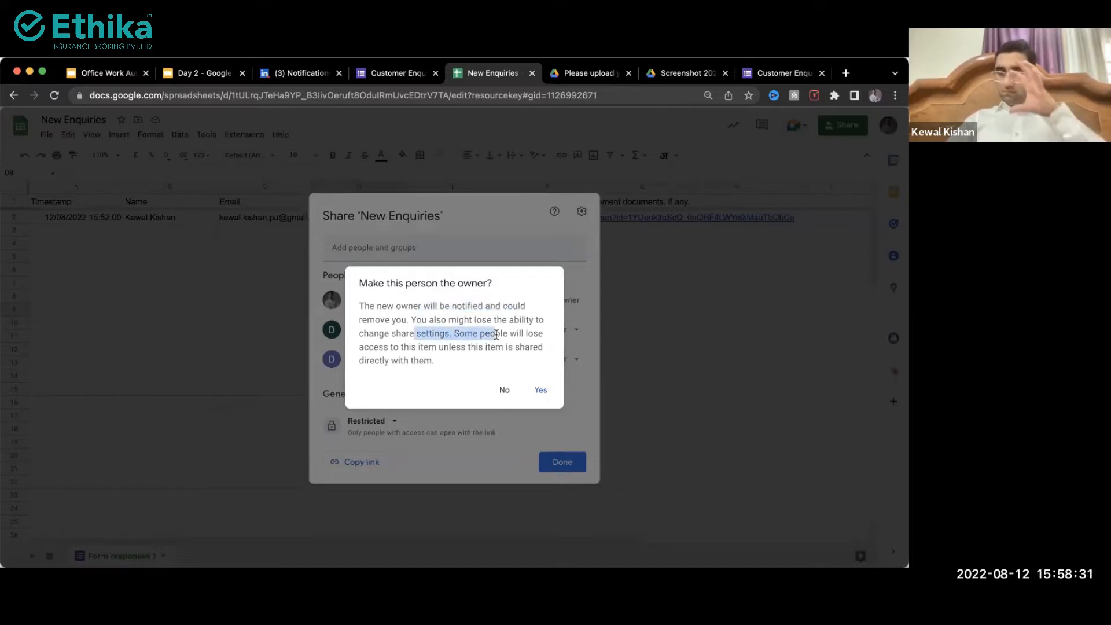
{"action": "left_click", "coordinate": [500, 389]}
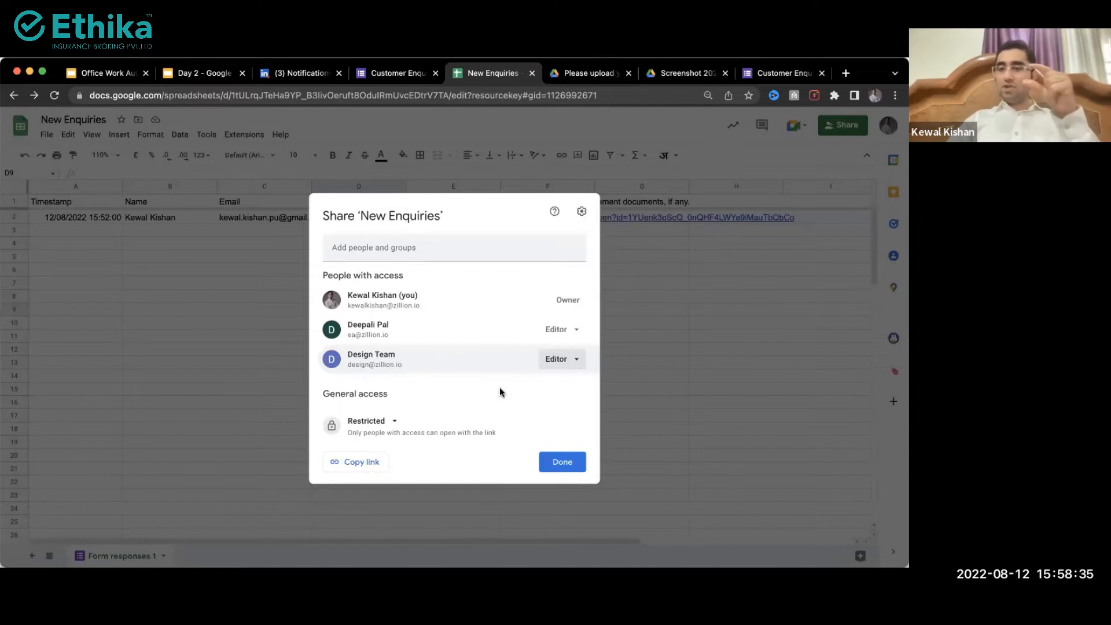
{"action": "left_click", "coordinate": [551, 462]}
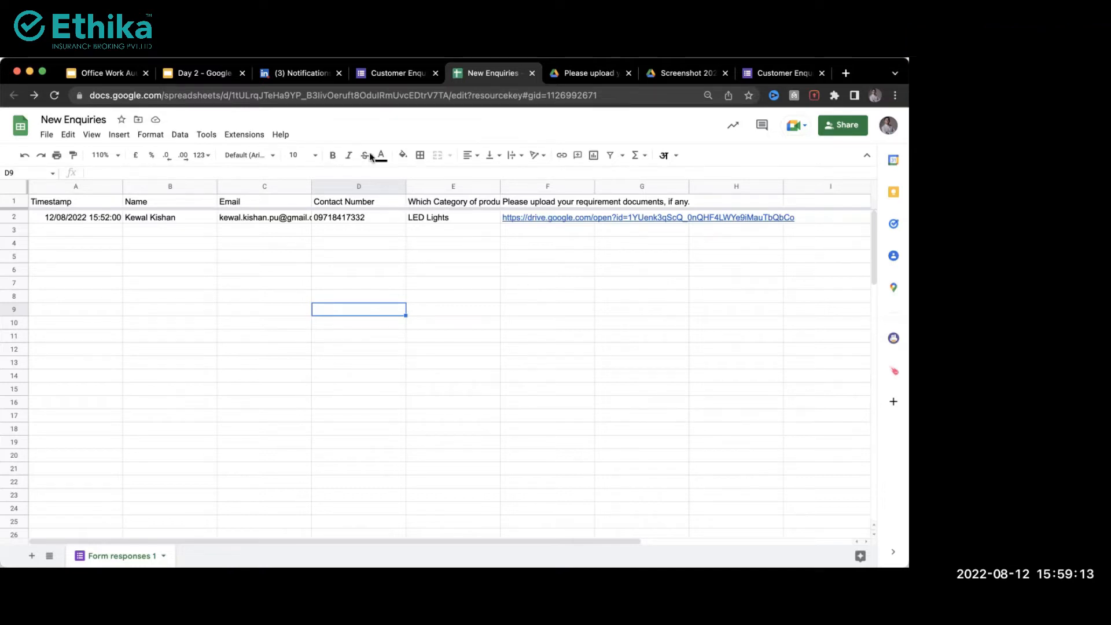
{"action": "left_click", "coordinate": [268, 261]}
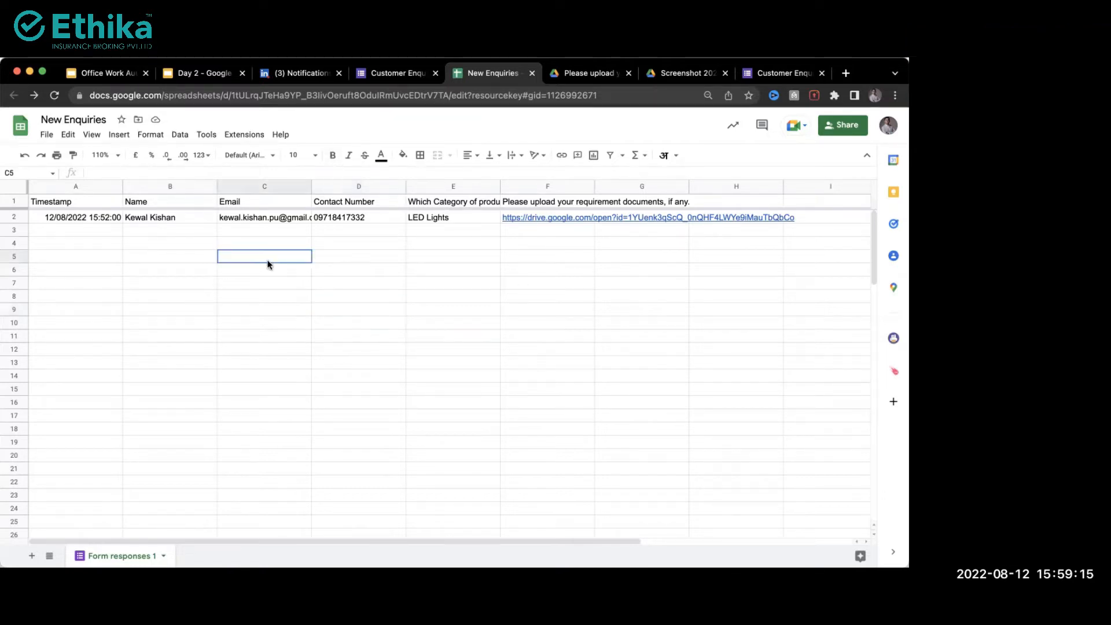
{"action": "key", "text": "Up"}
{"action": "key", "text": "Up"}
{"action": "key", "text": "Up"}
{"action": "key", "text": "Up"}
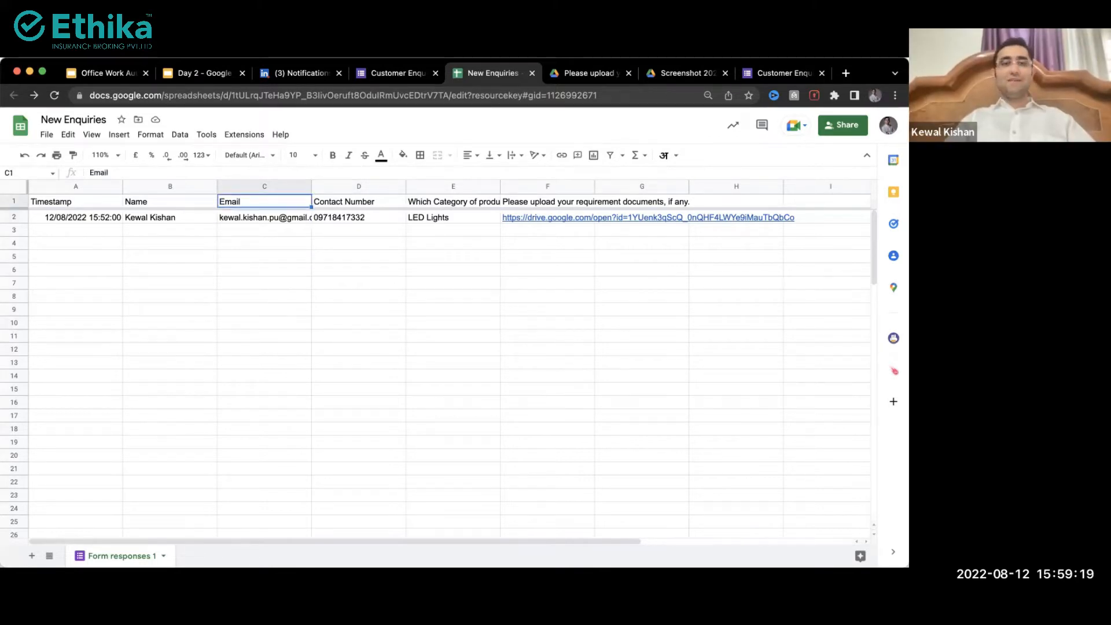
{"action": "key", "text": "ctrl+shift+Tab"}
{"action": "left_click", "coordinate": [397, 156]}
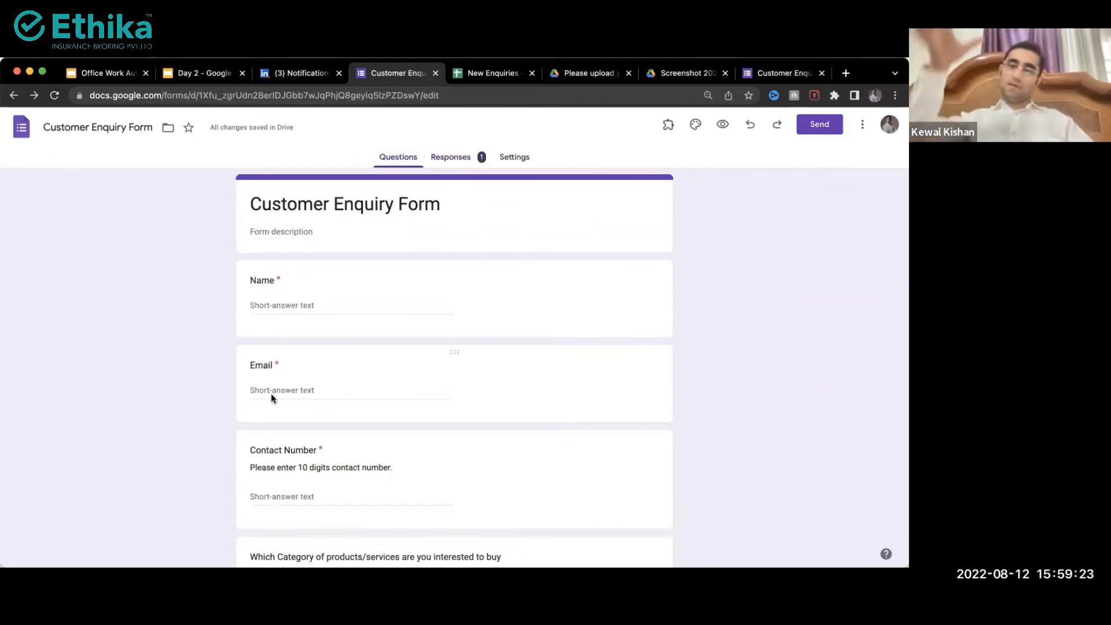
{"action": "key", "text": "ctrl+Tab"}
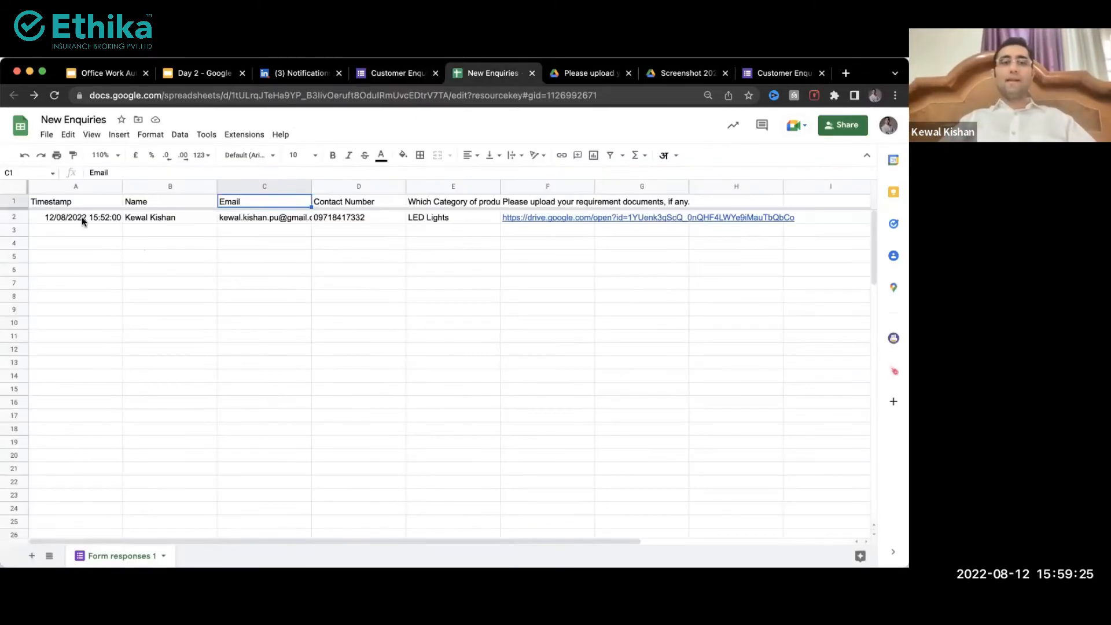
{"action": "mouse_move", "coordinate": [84, 218]}
{"action": "left_mouse_down"}
{"action": "mouse_move", "coordinate": [555, 412]}
{"action": "mouse_move", "coordinate": [562, 515]}
{"action": "left_mouse_up"}
{"action": "left_click", "coordinate": [521, 406]}
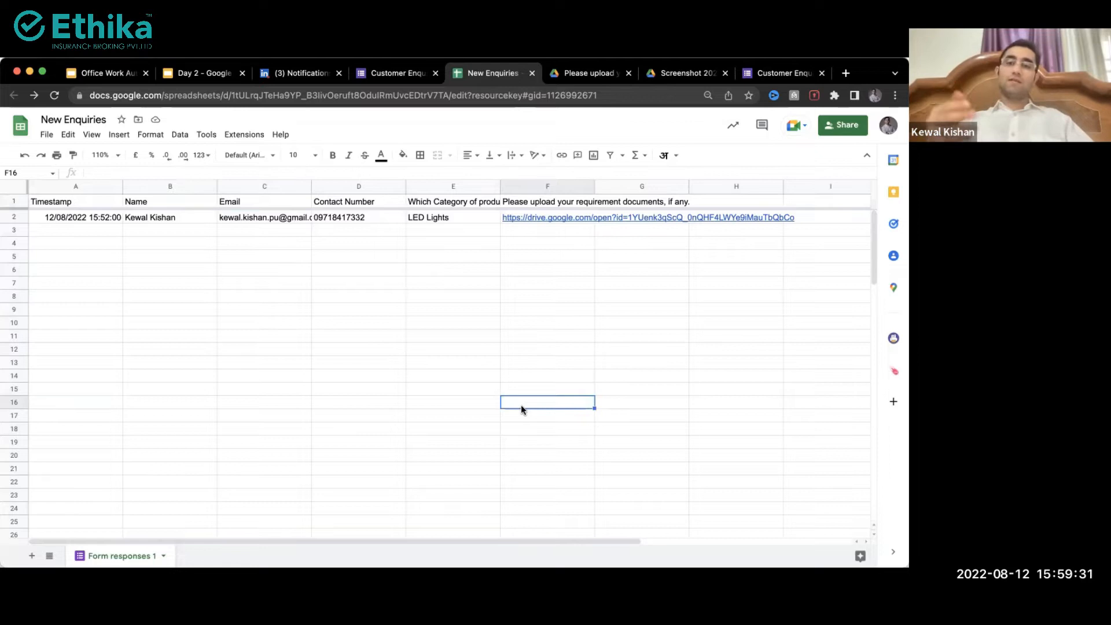
Step: Enter the headings Status in G1 and Remarks in H1, then switch to the form editor
{"action": "left_click", "coordinate": [225, 217]}
{"action": "left_click_drag", "start_coordinate": [151, 245], "coordinate": [298, 362]}
{"action": "left_click", "coordinate": [434, 255]}
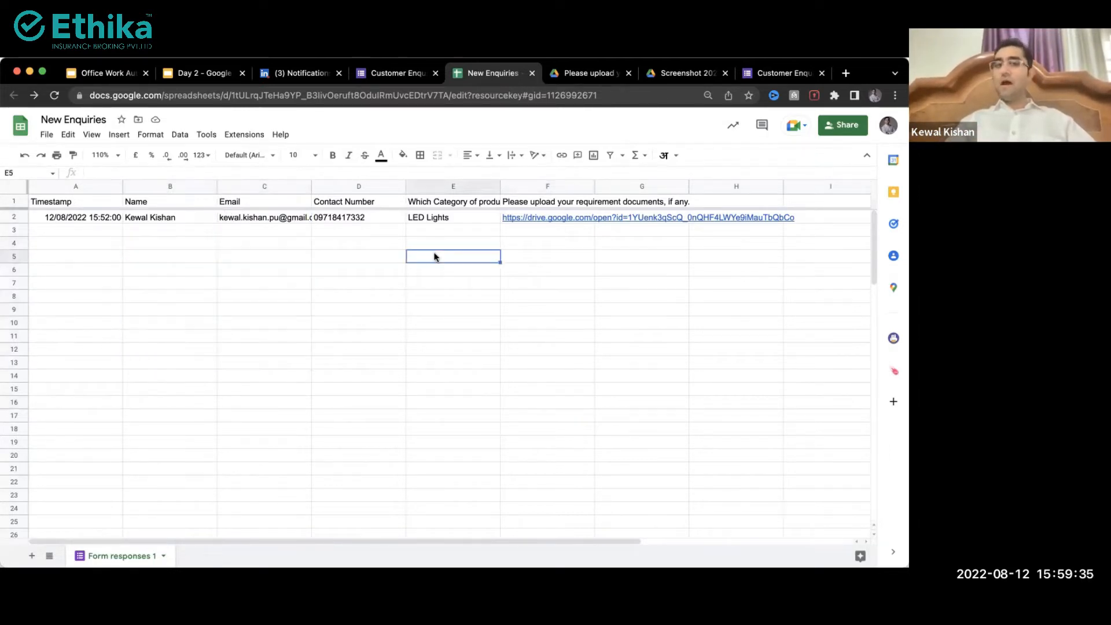
{"action": "left_click", "coordinate": [547, 197]}
{"action": "key", "text": "Right"}
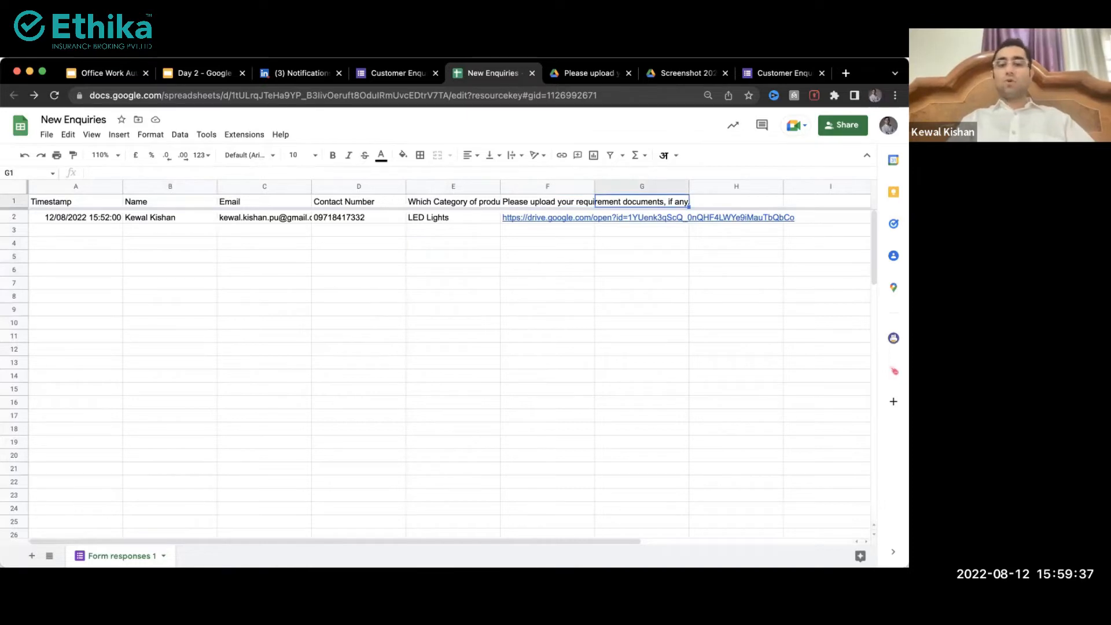
{"action": "type", "text": "Status"}
{"action": "key", "text": "Tab"}
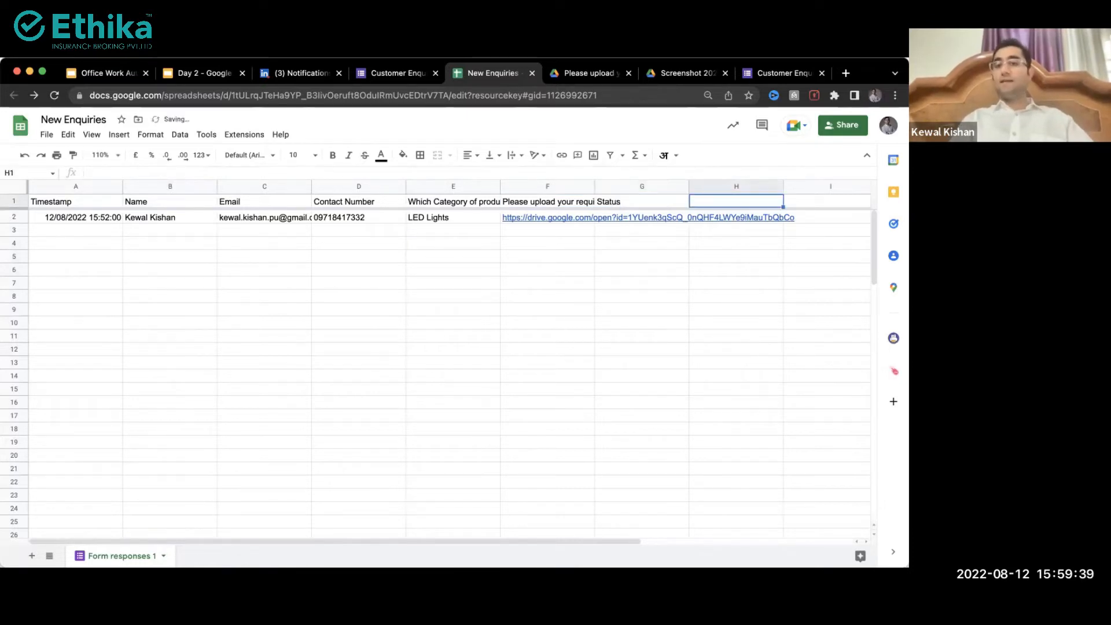
{"action": "type", "text": "Remarks"}
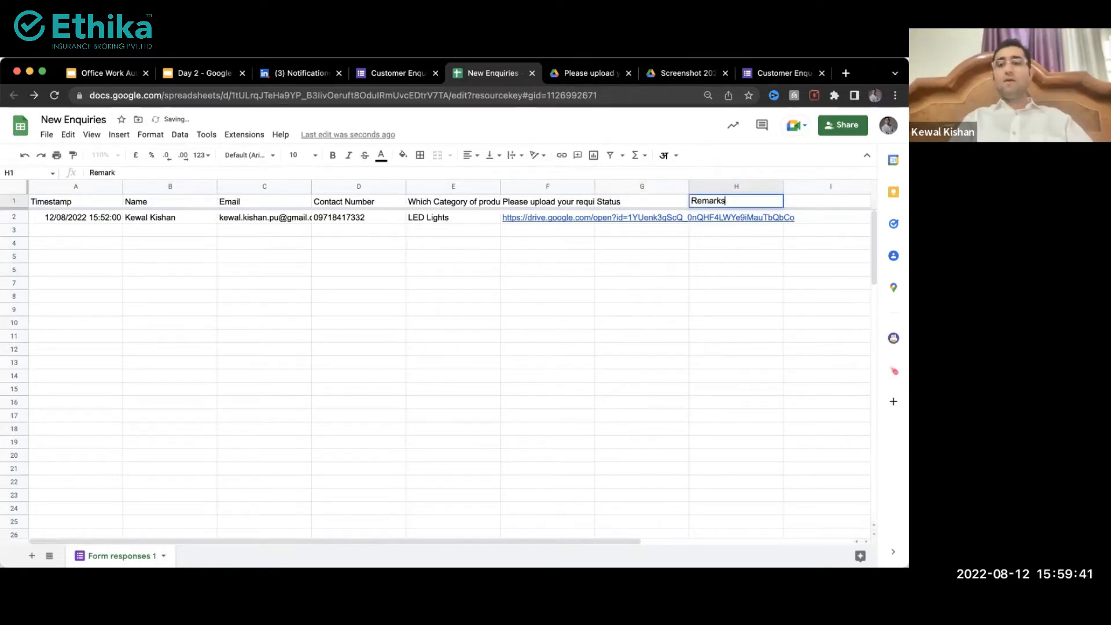
{"action": "key", "text": "Return"}
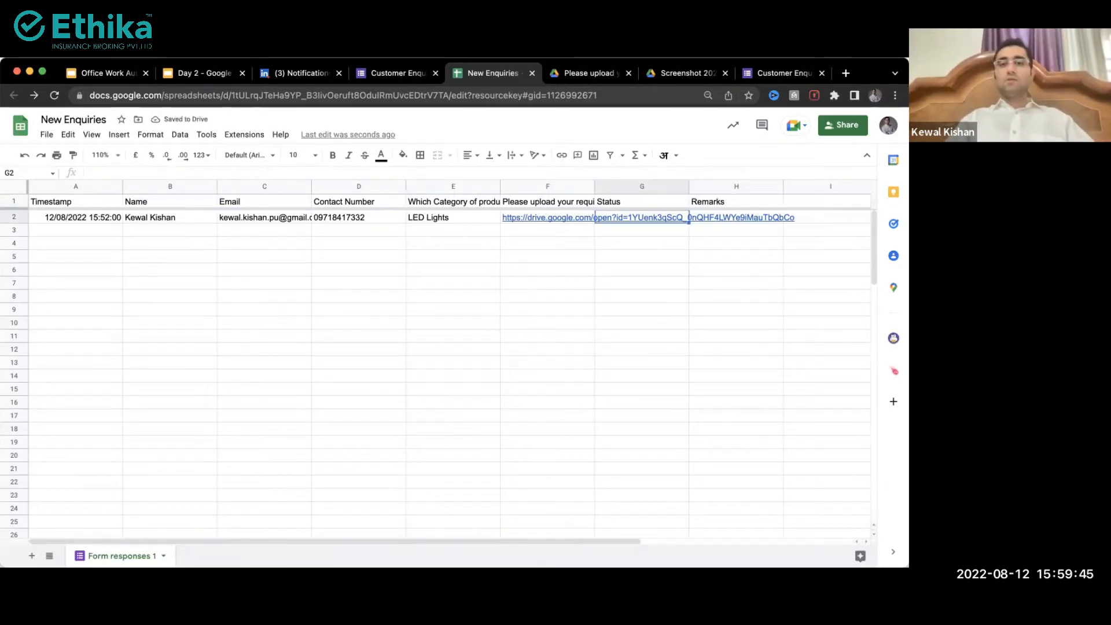
{"action": "left_click", "coordinate": [397, 73]}
Step: Open the live form and fill in a name, an email and a ten-digit contact number
{"action": "left_click", "coordinate": [721, 124]}
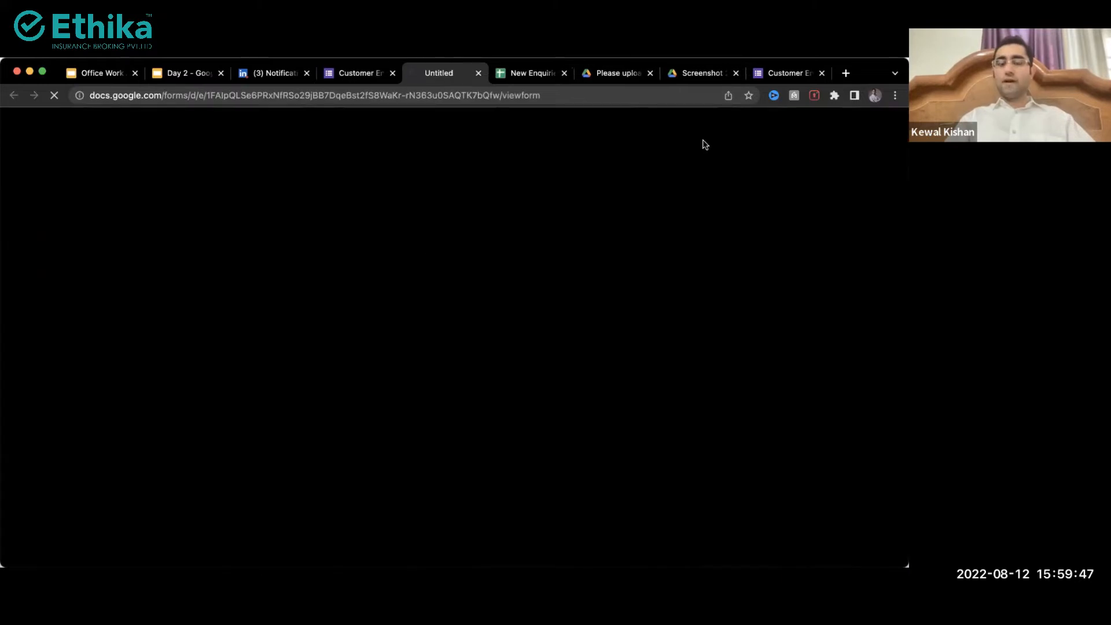
{"action": "left_click", "coordinate": [310, 298]}
{"action": "type", "text": "Shiva"}
{"action": "key", "text": "Tab"}
{"action": "type", "text": "s@gmail.omom"}
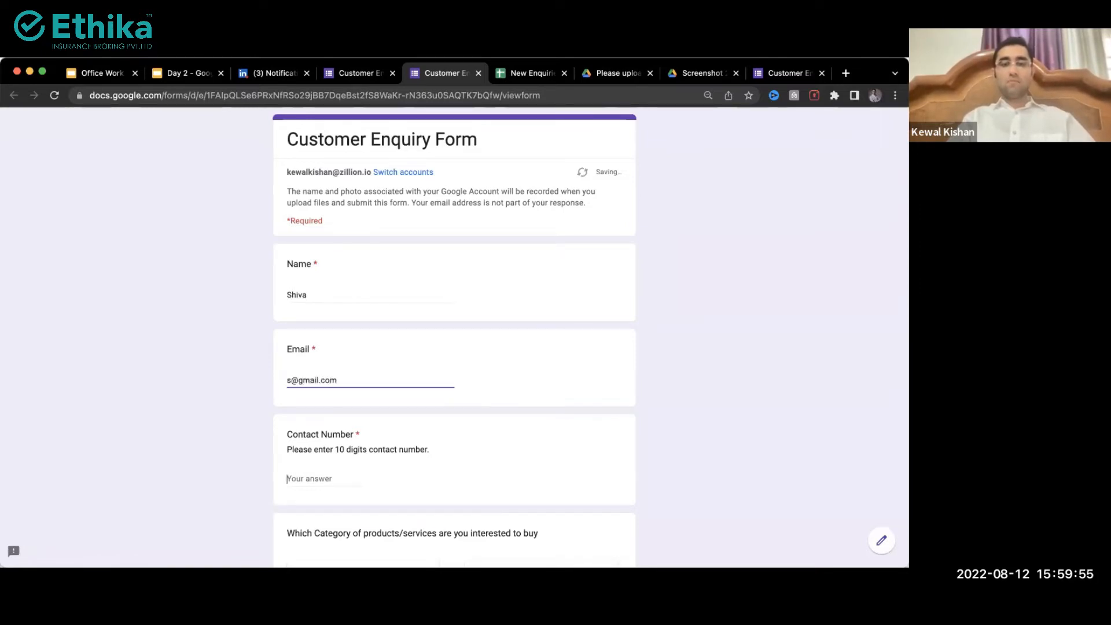
{"action": "key", "text": "Tab"}
{"action": "type", "text": "9999999999"}
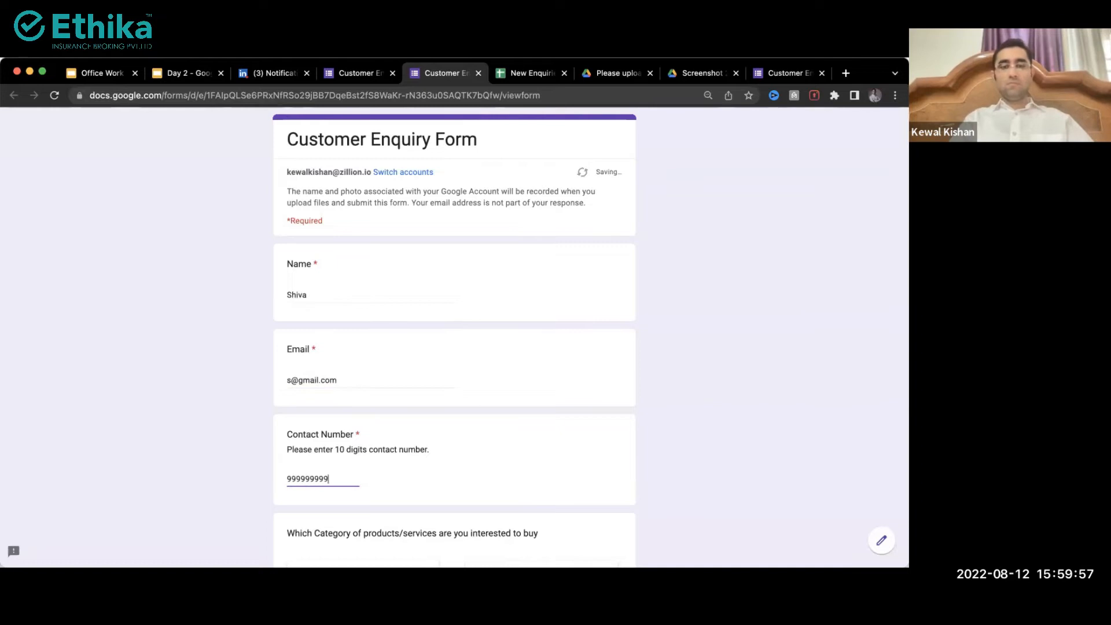
{"action": "key", "text": "Tab"}
{"action": "key", "text": "Tab"}
Step: Choose GST service as the category, submit, and return to the New Enquiries sheet
{"action": "left_click", "coordinate": [284, 303]}
{"action": "left_click", "coordinate": [286, 304]}
{"action": "scroll", "coordinate": [312, 397], "scroll_direction": "down", "scroll_amount": 3}
{"action": "left_click", "coordinate": [300, 472]}
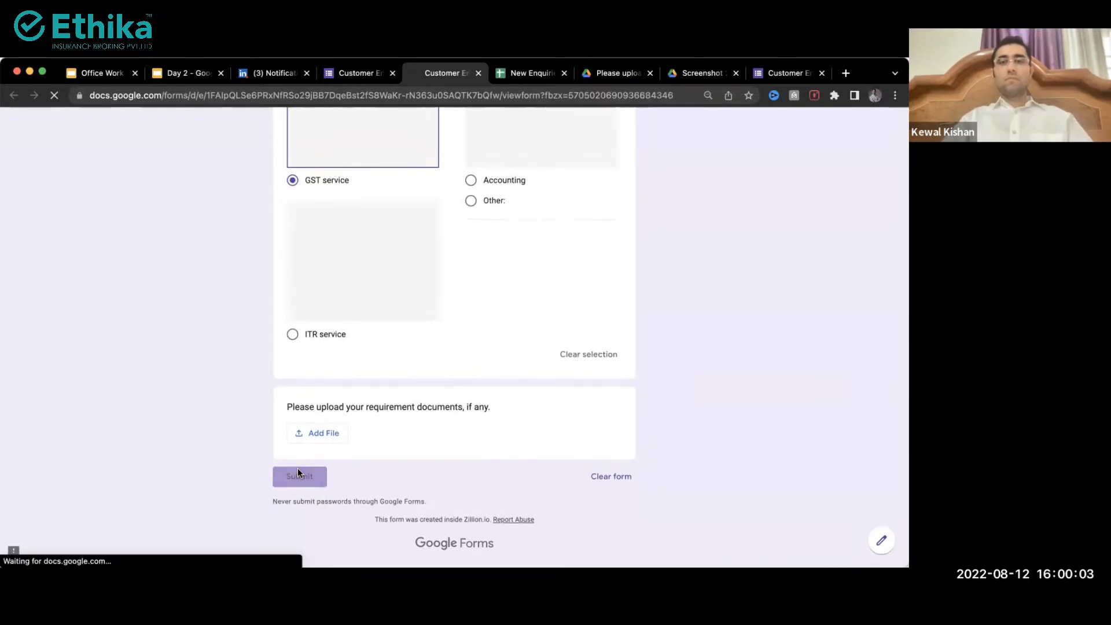
{"action": "key", "text": "ctrl+Tab"}
{"action": "left_click", "coordinate": [298, 469]}
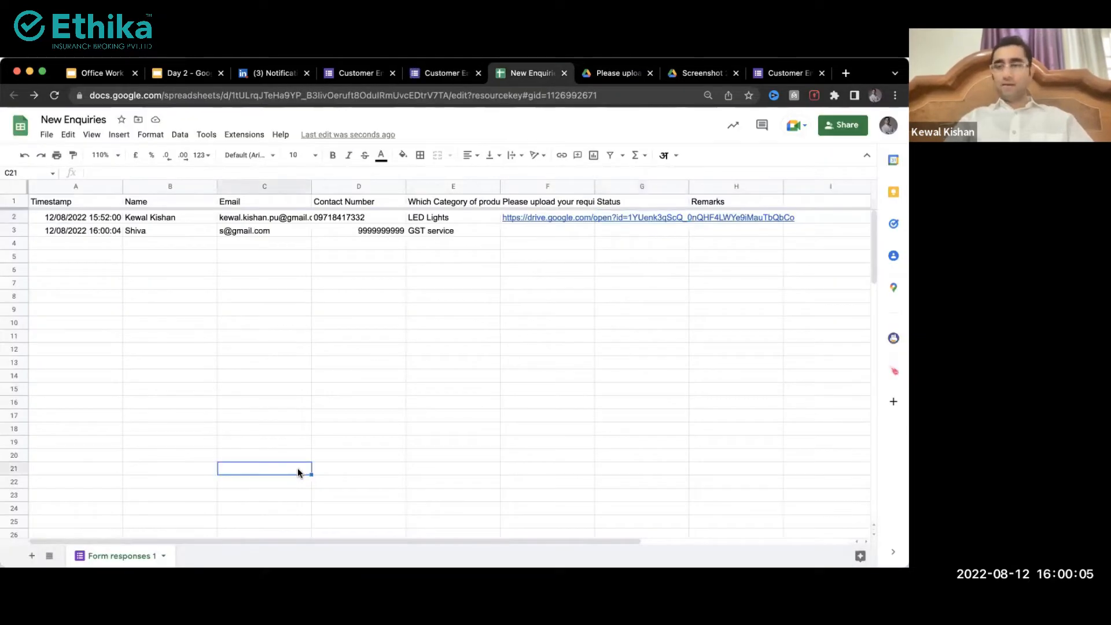
{"action": "left_click", "coordinate": [157, 234]}
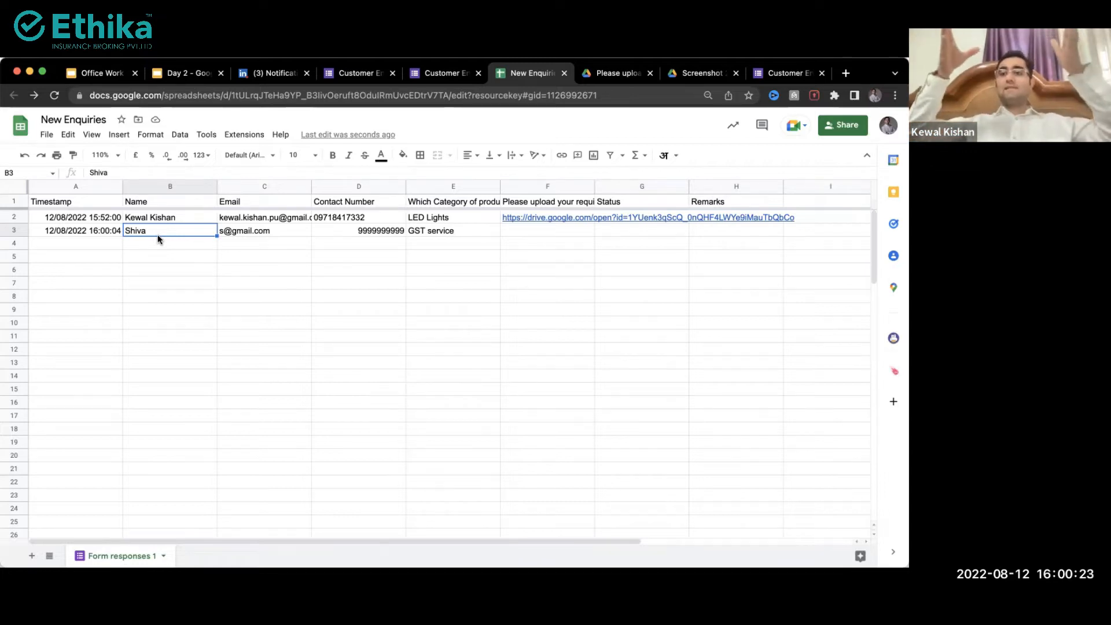
{"action": "left_click_drag", "start_coordinate": [82, 215], "coordinate": [516, 530]}
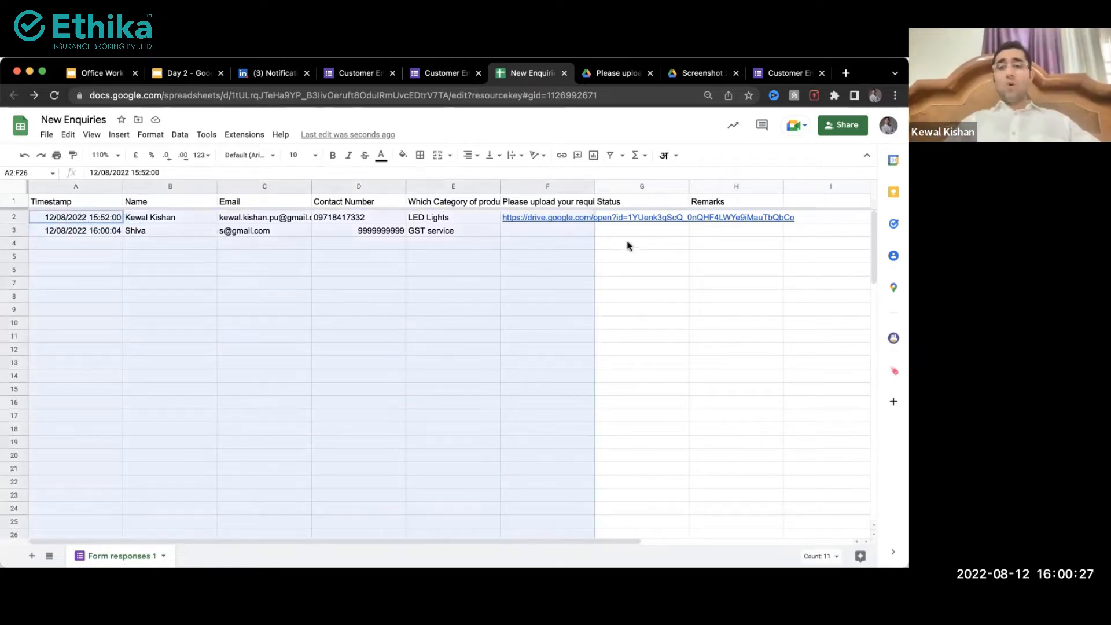
{"action": "left_click", "coordinate": [625, 222]}
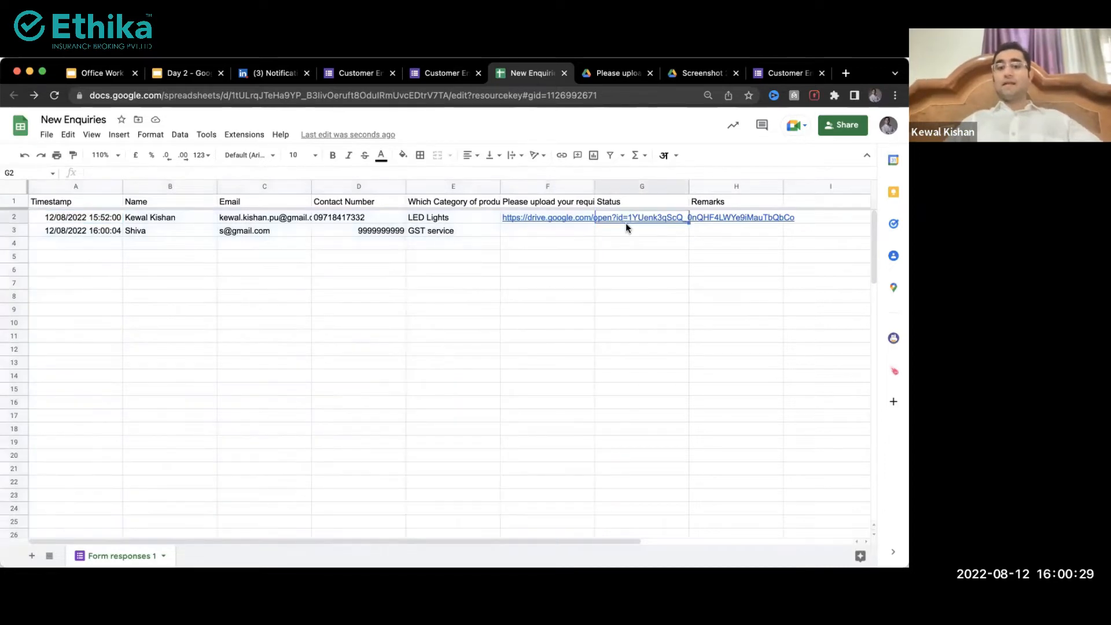
{"action": "type", "text": "Called this client. not responding"}
{"action": "key", "text": "Return"}
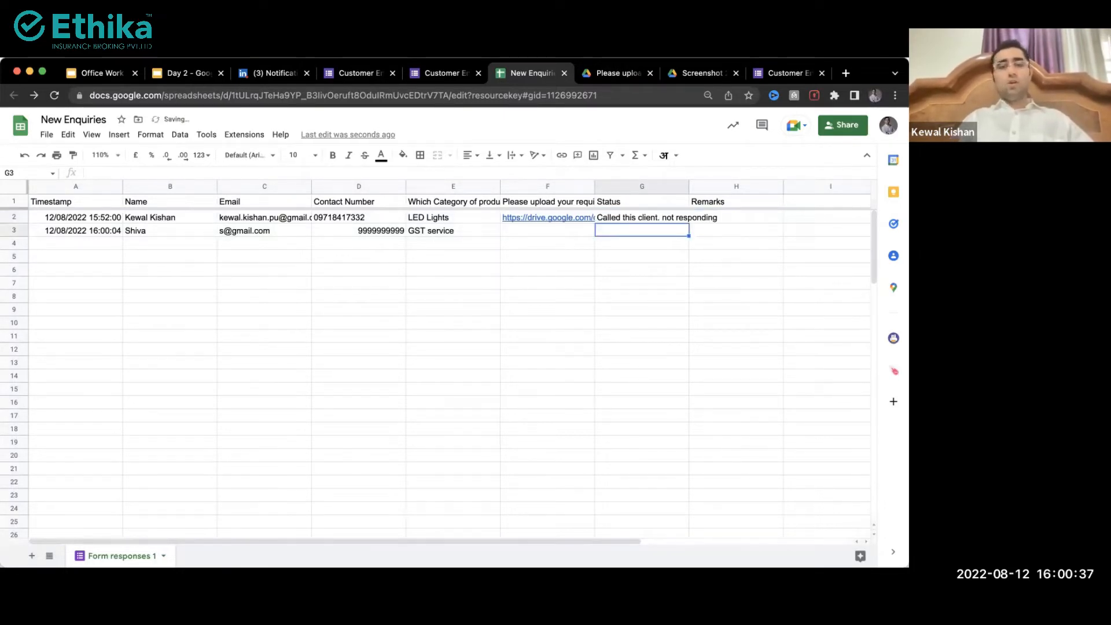
{"action": "left_click", "coordinate": [617, 220]}
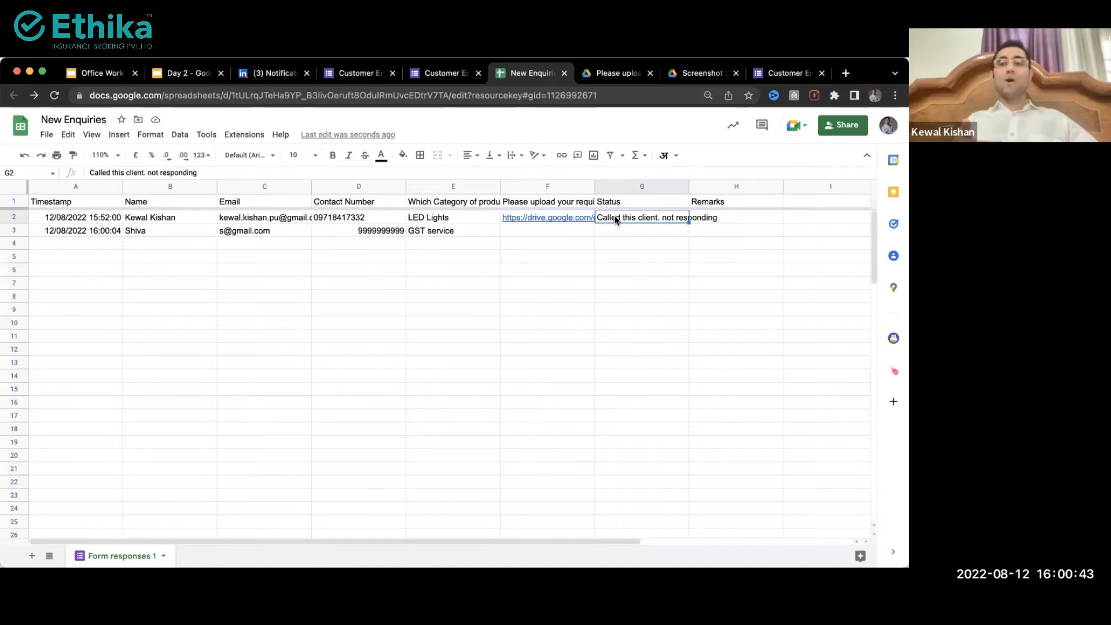
{"action": "left_click_drag", "start_coordinate": [617, 219], "coordinate": [608, 483]}
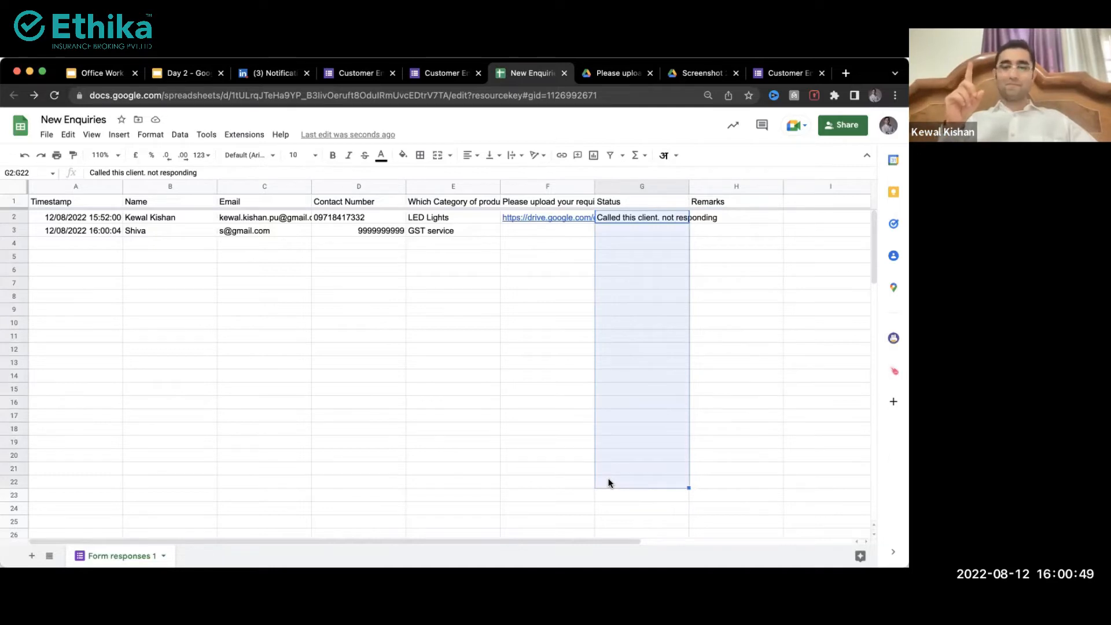
{"action": "left_click", "coordinate": [614, 308]}
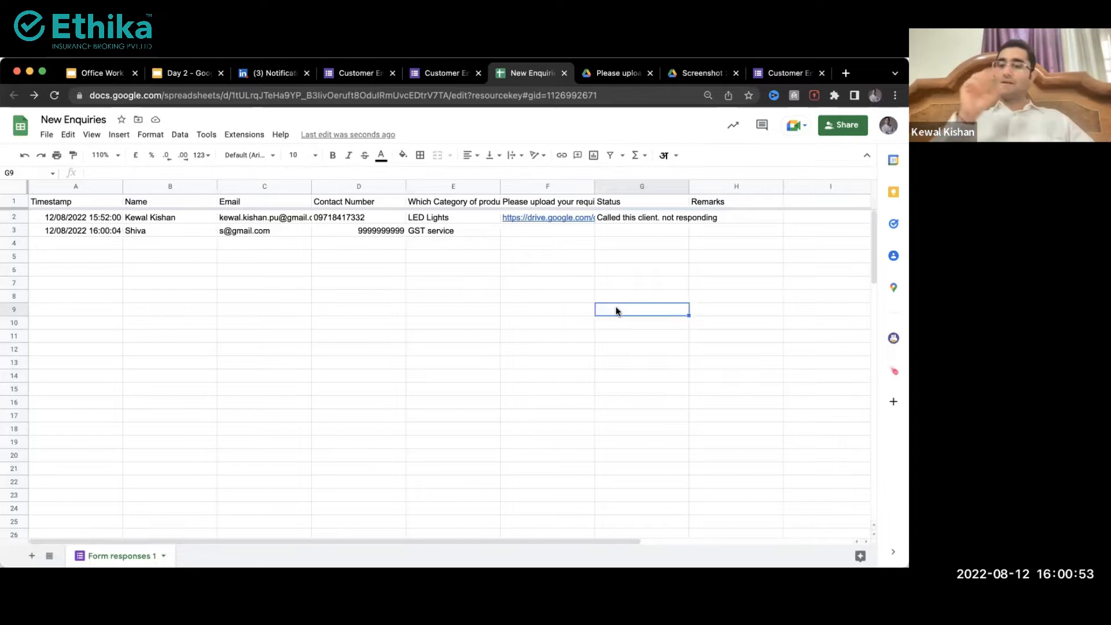
{"action": "key", "text": "super+Up"}
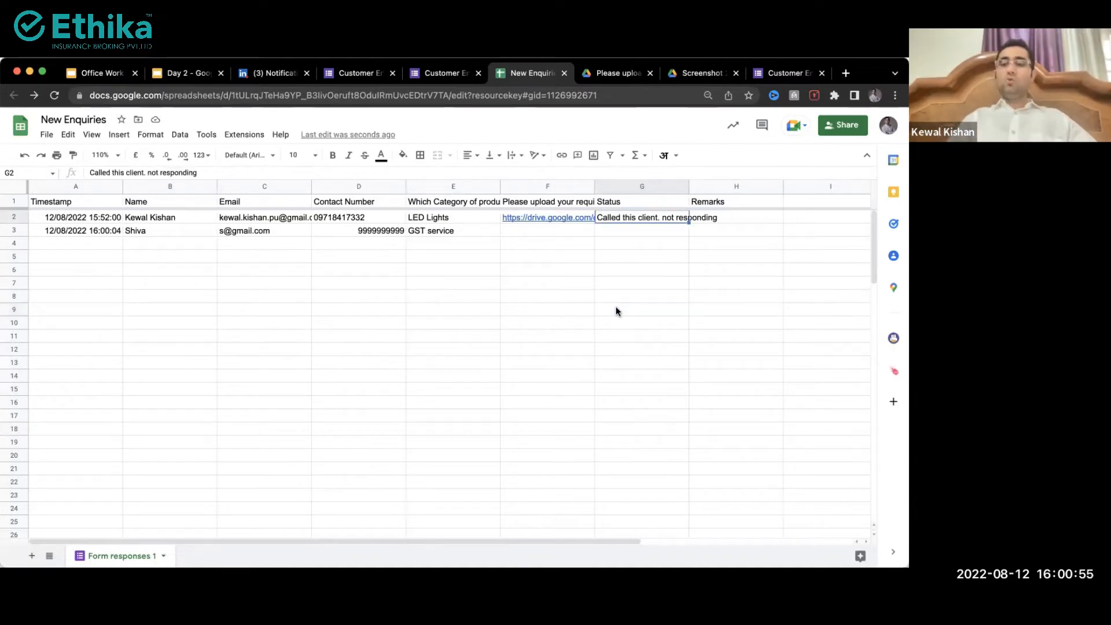
{"action": "key", "text": "BackSpace"}
{"action": "key", "text": "shift+Down"}
{"action": "key", "text": "shift+Down"}
{"action": "key", "text": "shift+Down"}
{"action": "key", "text": "shift+Down"}
{"action": "key", "text": "shift+Down"}
{"action": "key", "text": "shift+Down"}
{"action": "key", "text": "shift+Down"}
{"action": "key", "text": "shift+Down"}
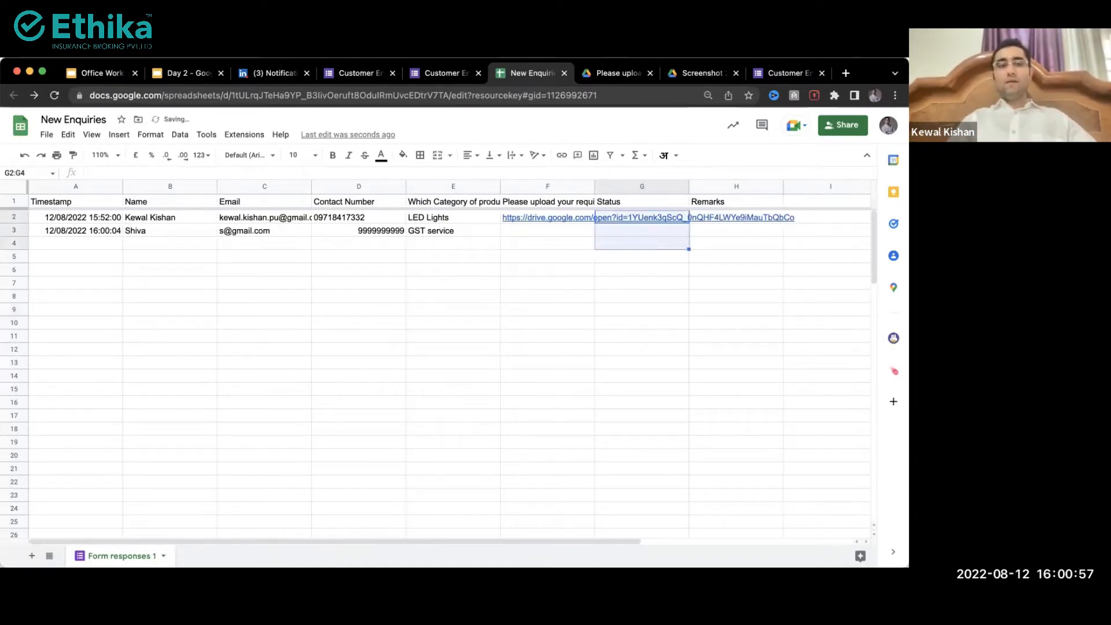
{"action": "key", "text": "shift+Down"}
{"action": "key", "text": "shift+Down"}
{"action": "key", "text": "shift+Down"}
{"action": "key", "text": "shift+Down"}
{"action": "key", "text": "shift+Down"}
{"action": "key", "text": "shift+Down"}
{"action": "key", "text": "shift+Down"}
{"action": "key", "text": "shift+Down"}
{"action": "key", "text": "shift+Down"}
{"action": "key", "text": "shift+Down"}
{"action": "key", "text": "shift+Down"}
{"action": "key", "text": "shift+Down"}
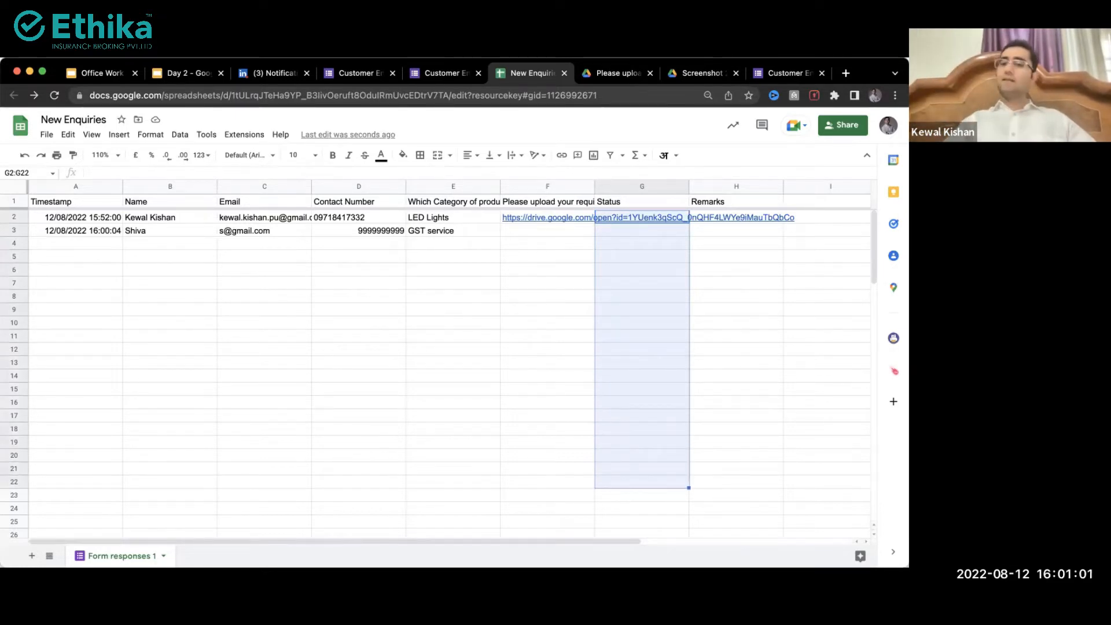
Step: Add a List of items validation to G2:G22: Pending, Qualified, Proposal, Meeting, Negotiation, Won, Lost
{"action": "left_click", "coordinate": [180, 134]}
{"action": "mouse_move", "coordinate": [244, 134]}
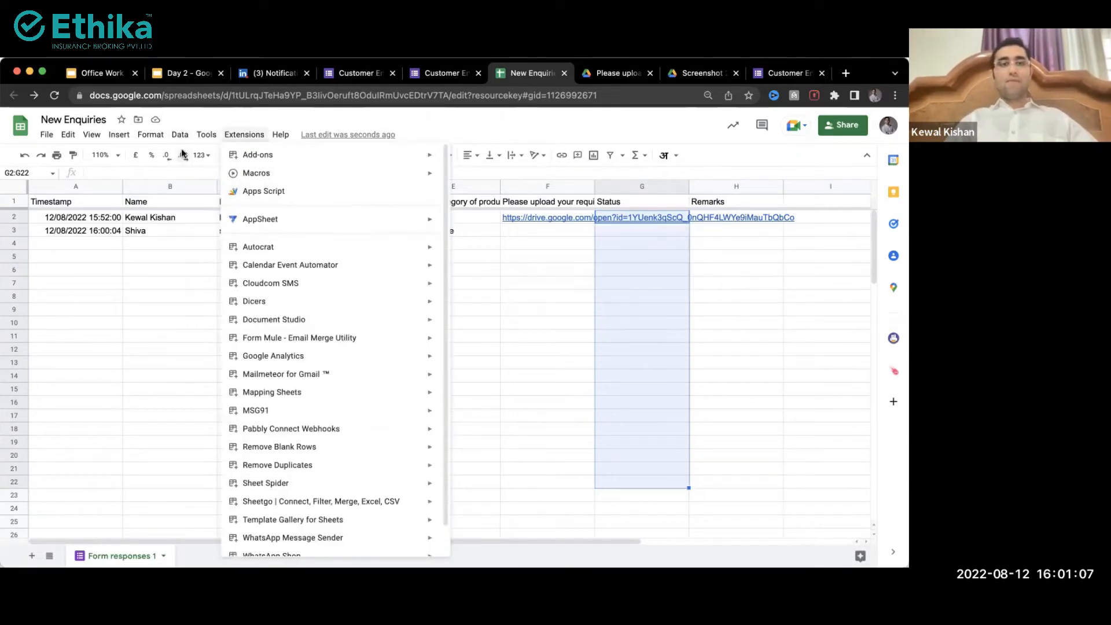
{"action": "mouse_move", "coordinate": [178, 138]}
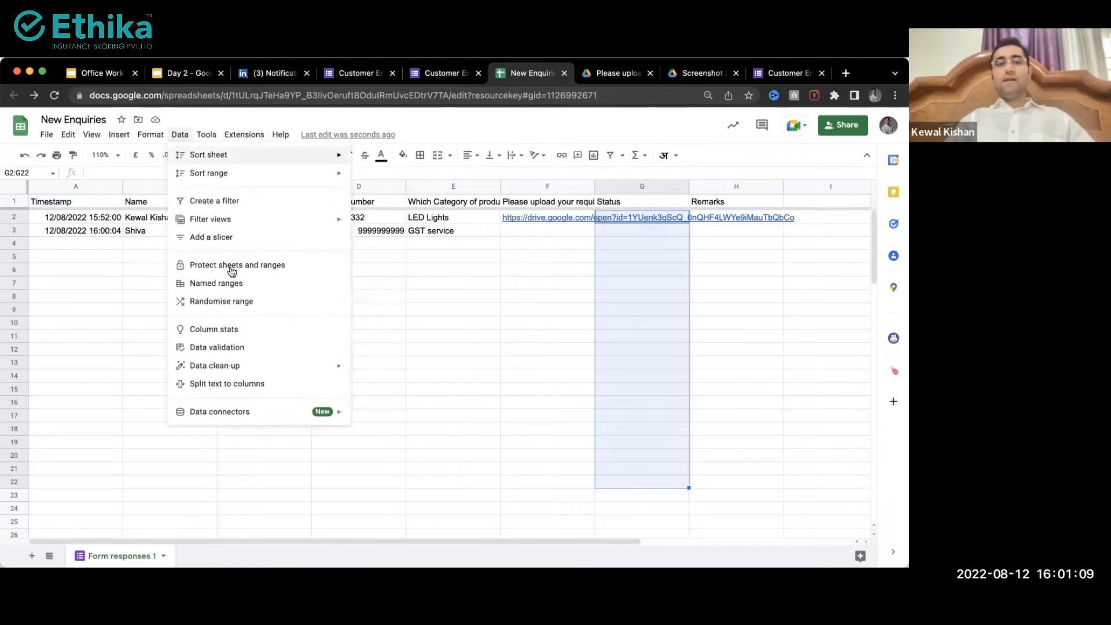
{"action": "left_click", "coordinate": [210, 347]}
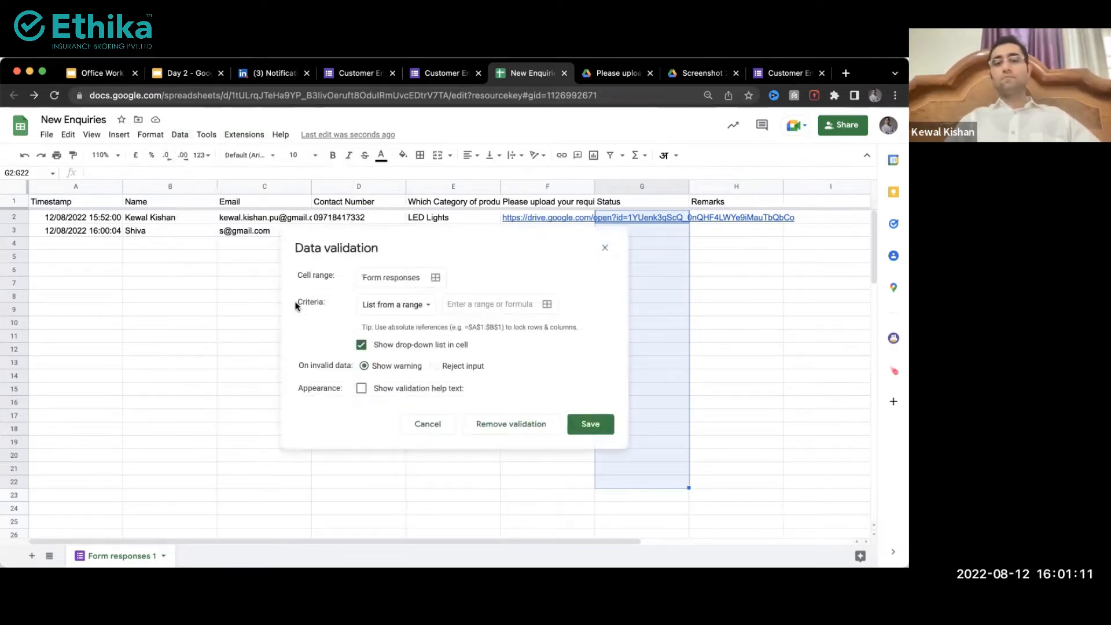
{"action": "left_click_drag", "start_coordinate": [457, 237], "coordinate": [216, 199]}
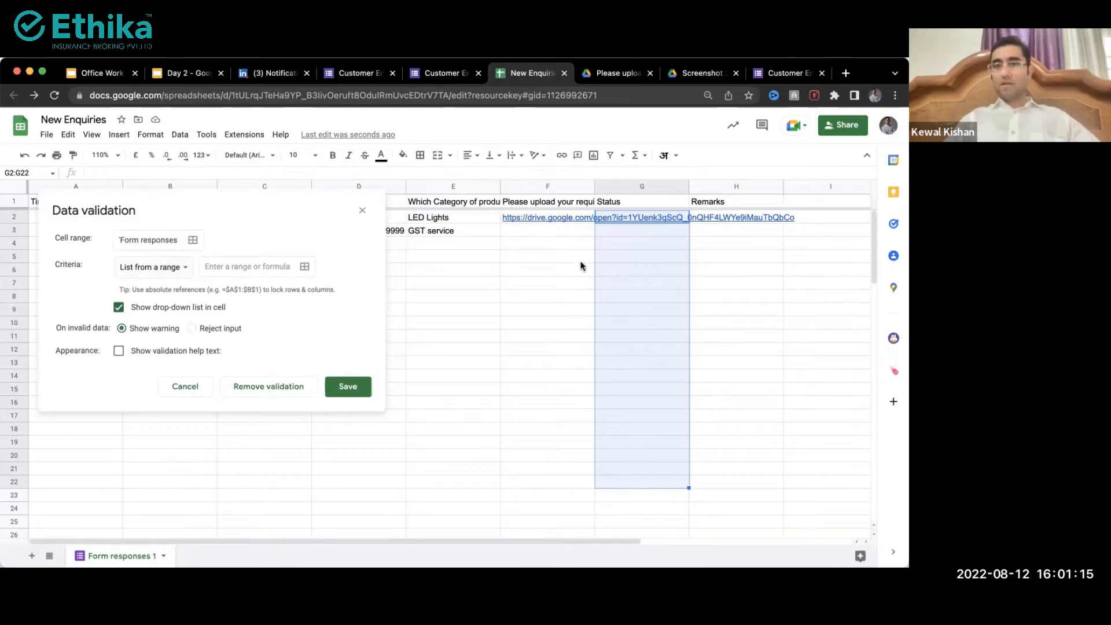
{"action": "left_click", "coordinate": [152, 278]}
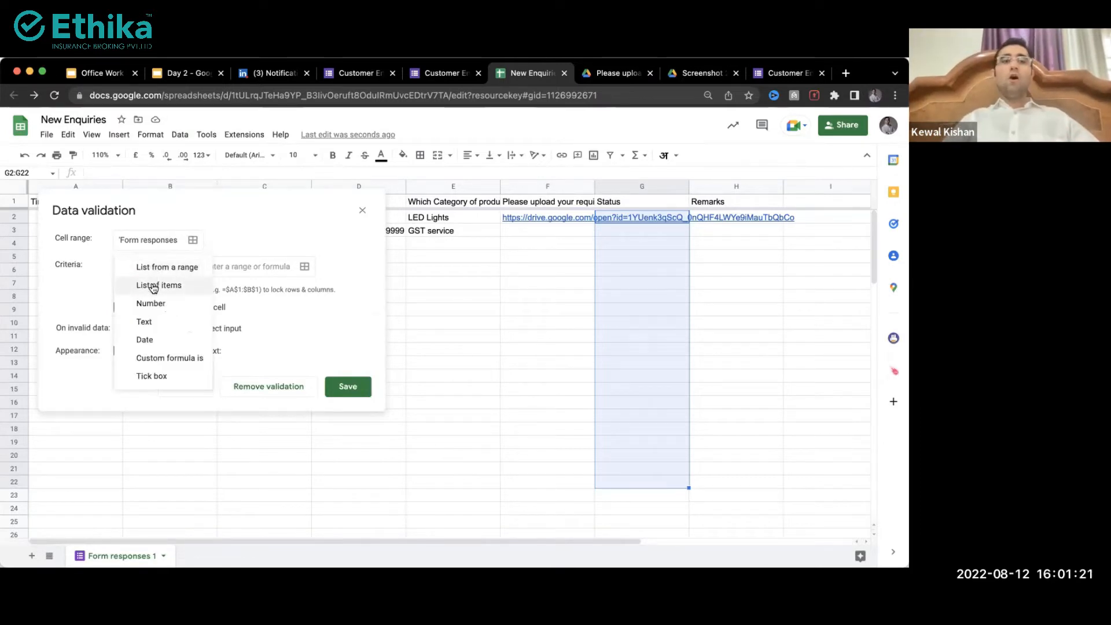
{"action": "left_click", "coordinate": [168, 285]}
{"action": "left_click", "coordinate": [214, 265]}
{"action": "type", "text": "Pending,Qualified,Proposal,"}
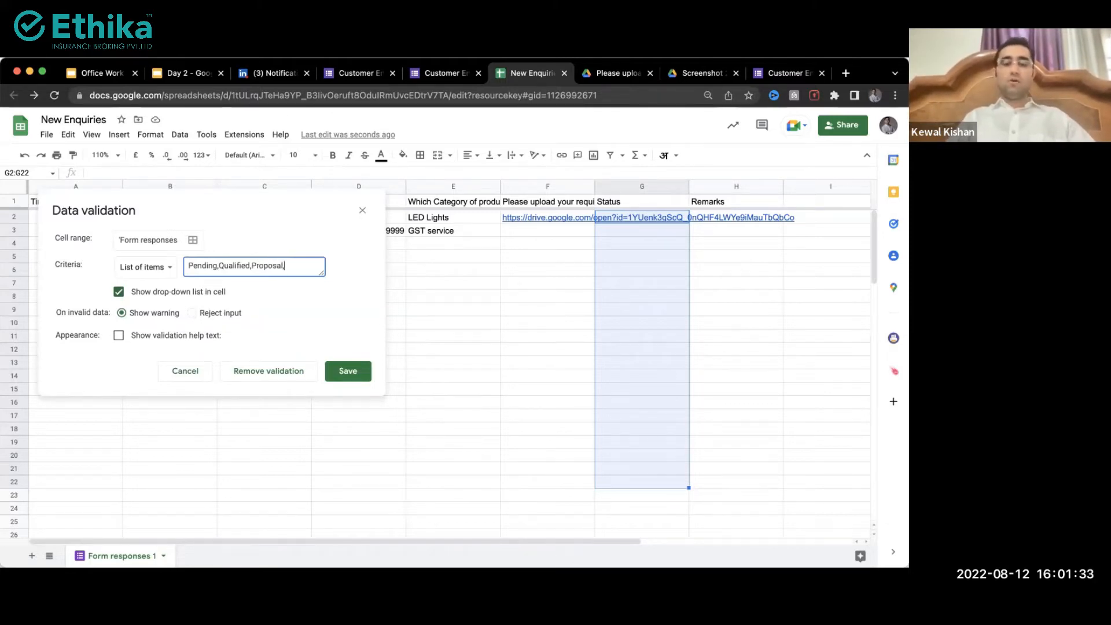
{"action": "type", "text": "Meeting,"}
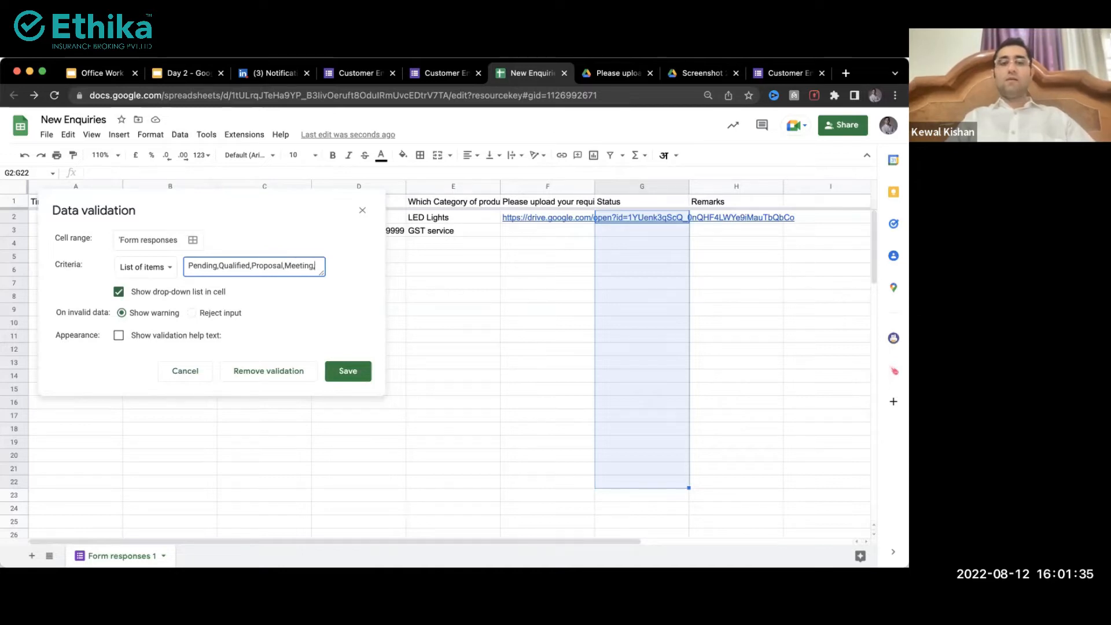
{"action": "type", "text": "Neo"}
{"action": "type", "text": "otiat"}
{"action": "type", "text": "ion,W"}
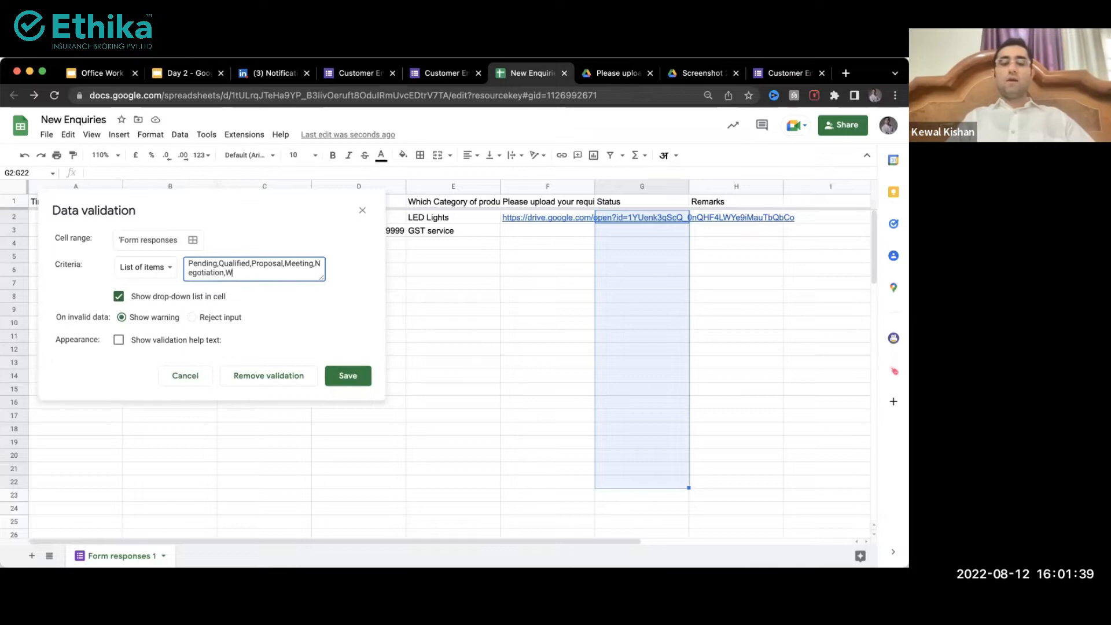
{"action": "type", "text": "on,Lost"}
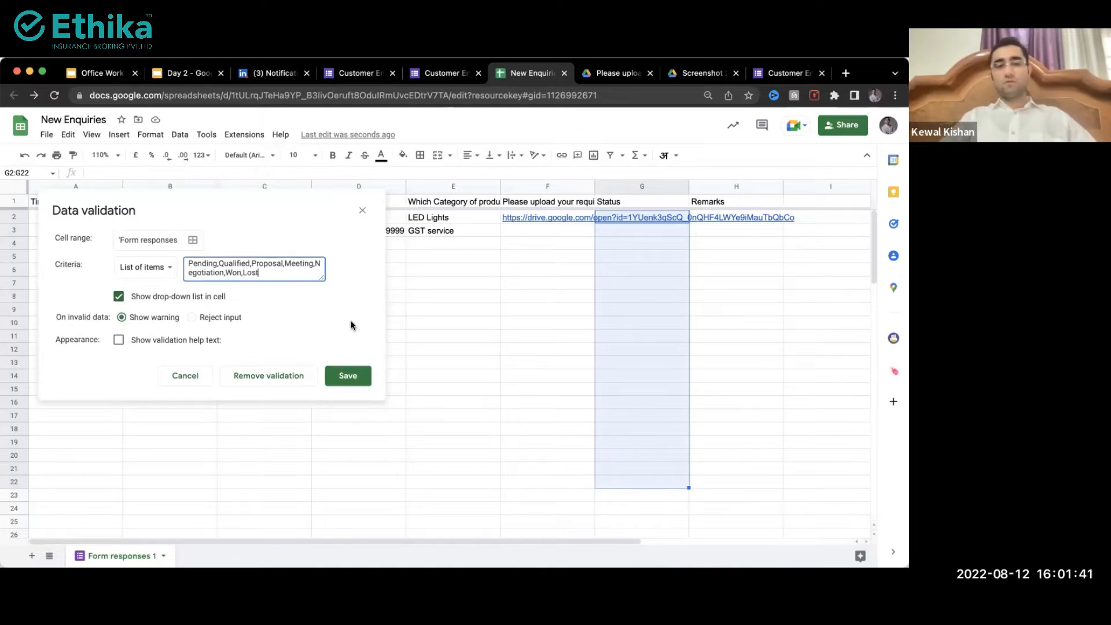
{"action": "left_click", "coordinate": [350, 375]}
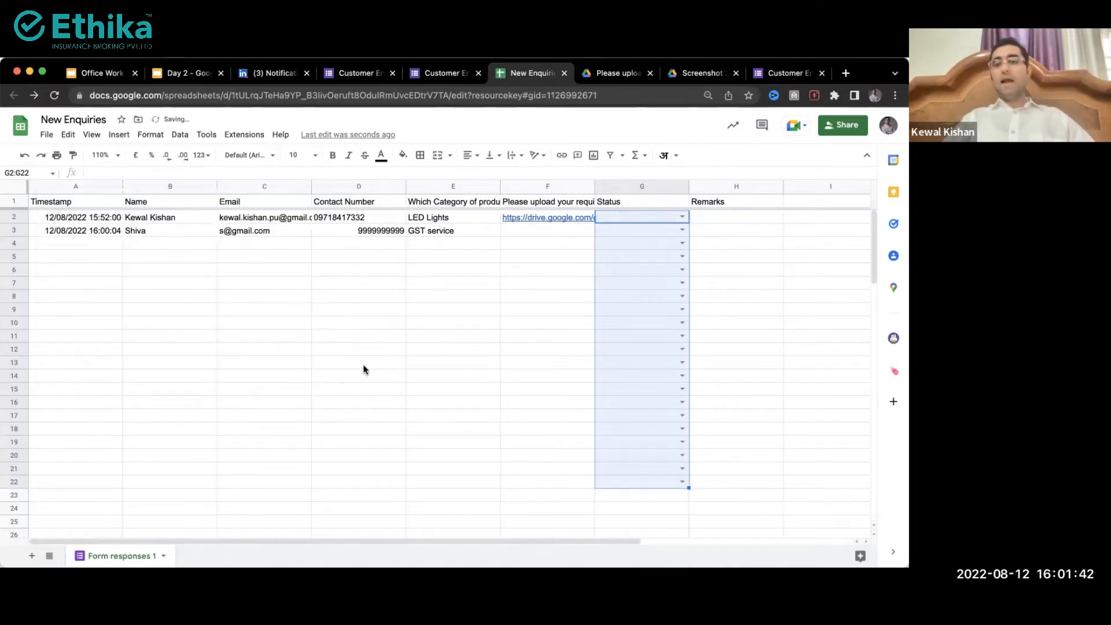
Step: Pick Qualified from the G2 Status dropdown and Meeting from the G3 dropdown
{"action": "left_click", "coordinate": [681, 217]}
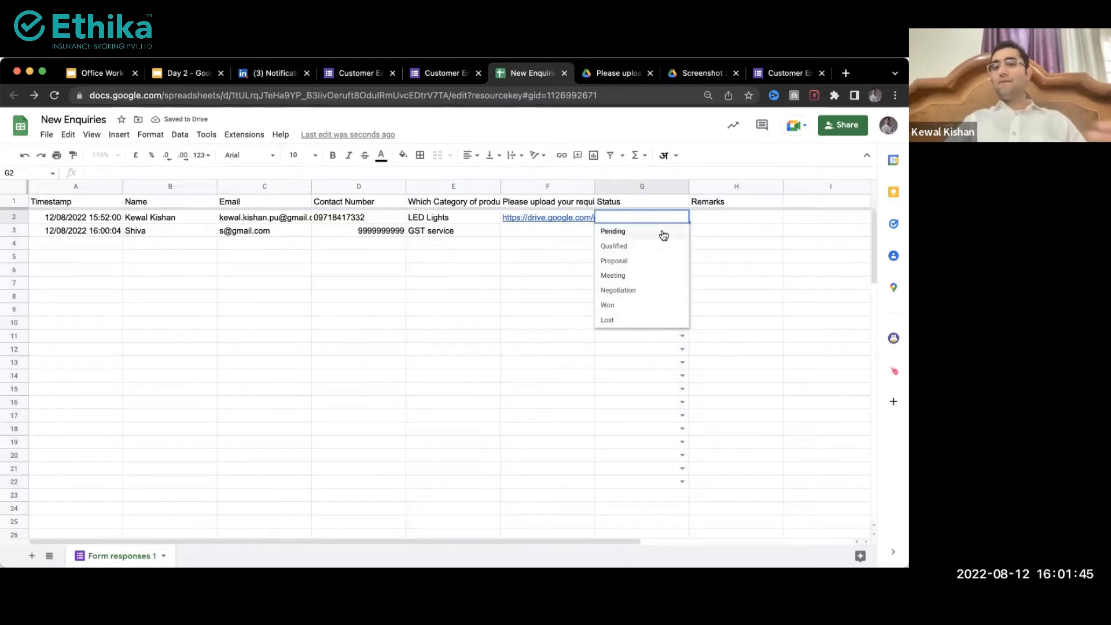
{"action": "left_click", "coordinate": [737, 239]}
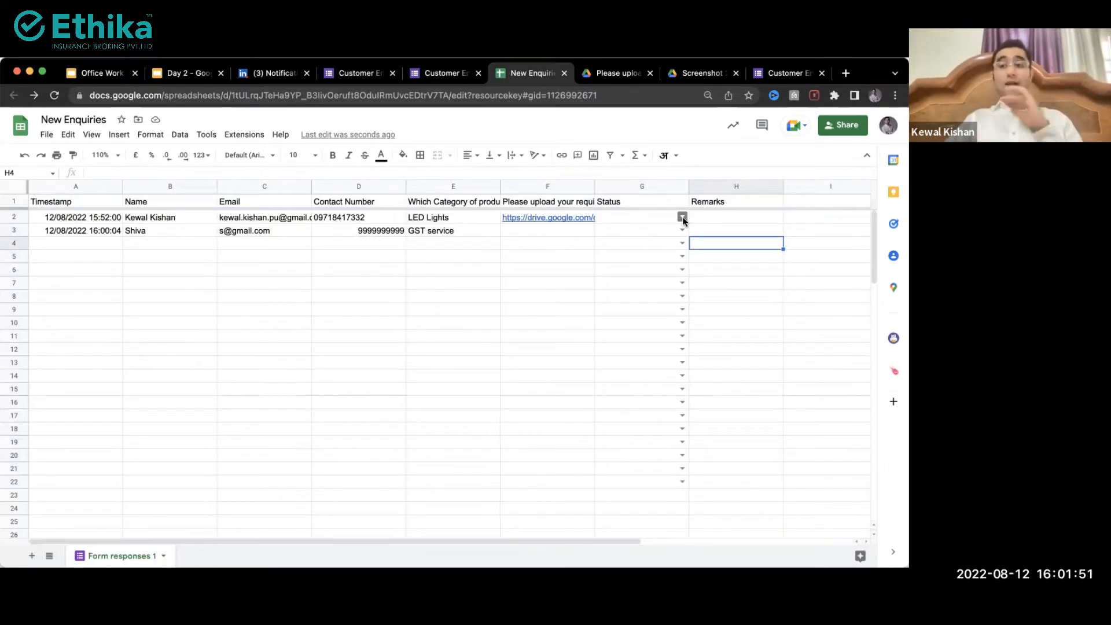
{"action": "left_click", "coordinate": [682, 217]}
{"action": "left_click", "coordinate": [660, 235]}
{"action": "left_click", "coordinate": [686, 217]}
{"action": "left_click", "coordinate": [654, 251]}
{"action": "left_click", "coordinate": [681, 230]}
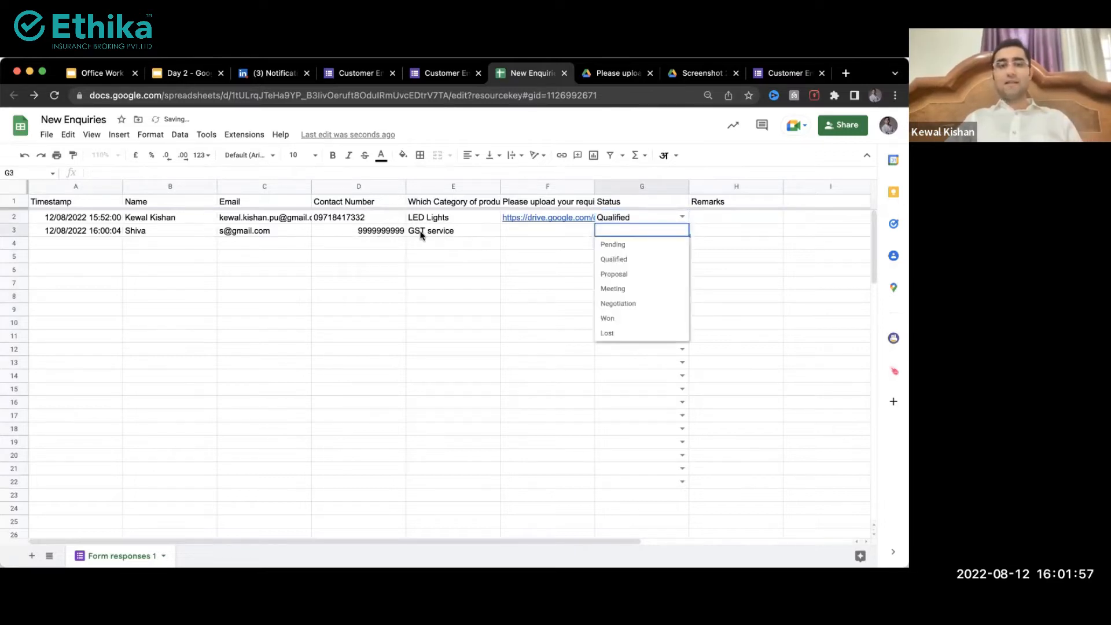
{"action": "left_click", "coordinate": [419, 232]}
{"action": "left_click", "coordinate": [680, 230]}
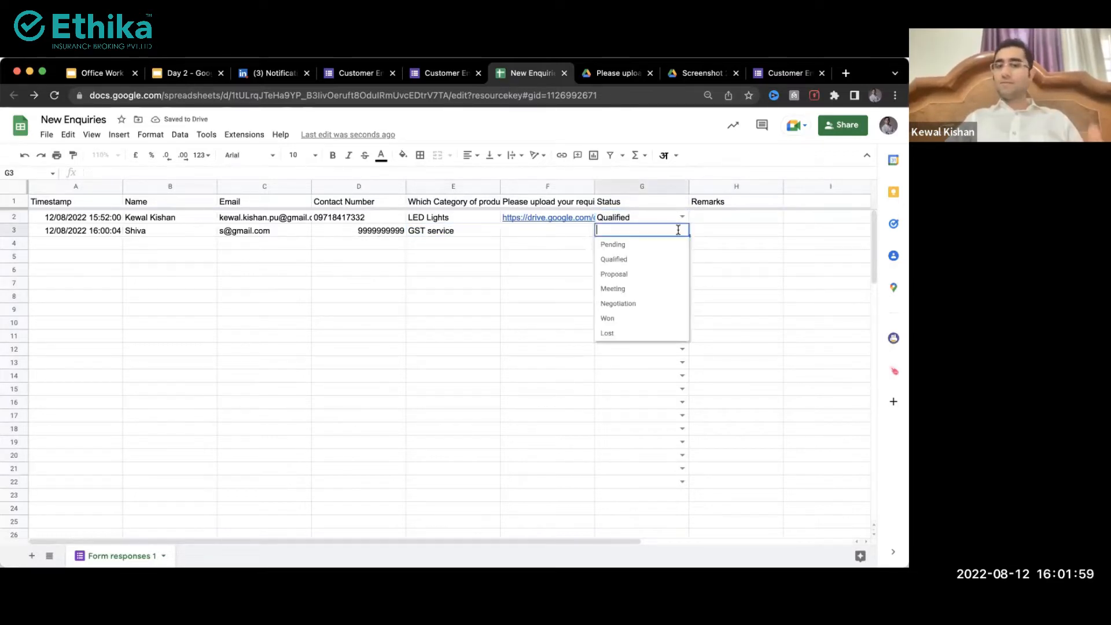
{"action": "left_click", "coordinate": [639, 289]}
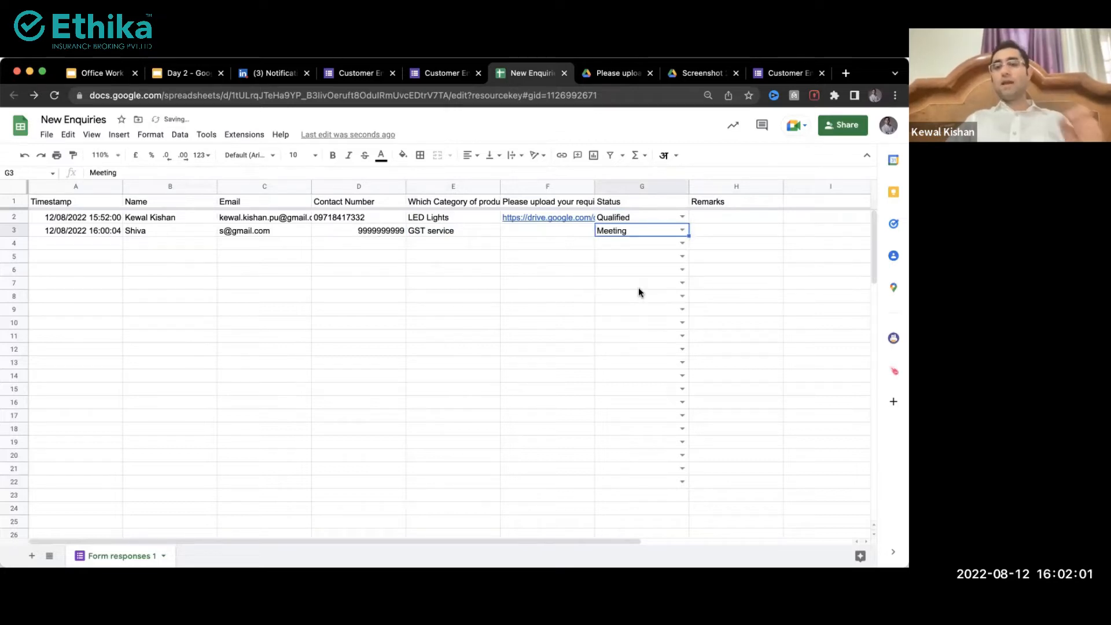
{"action": "left_click", "coordinate": [724, 234]}
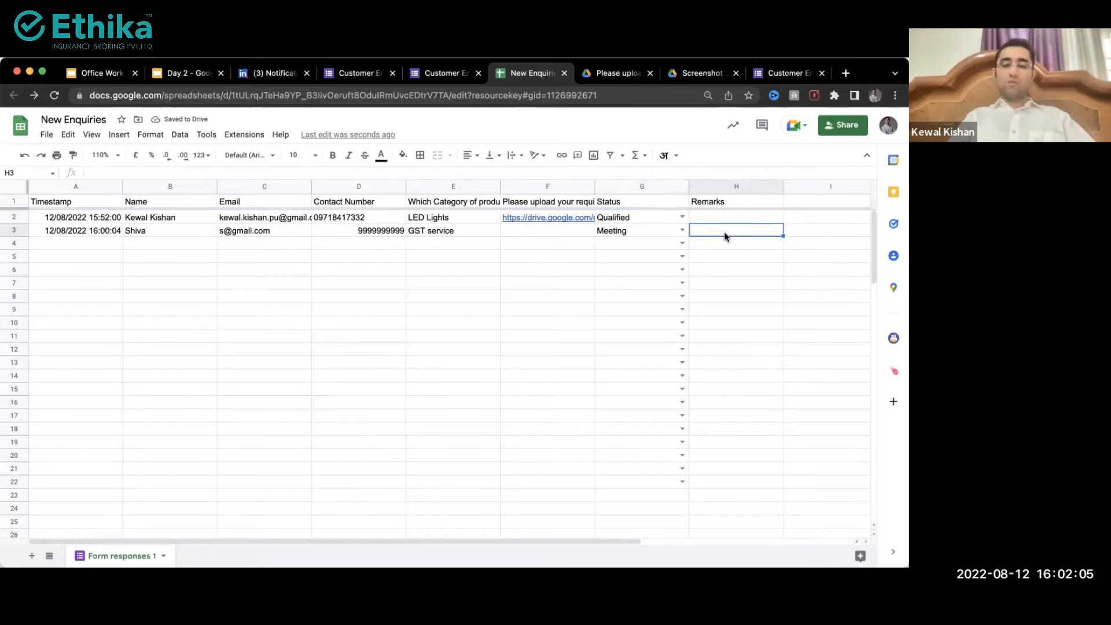
Step: Enter the remarks 'Tuesday 5pm' in H3 and 'He requires something we have' in H2
{"action": "type", "text": "Tuesday 5pm"}
{"action": "key", "text": "Return"}
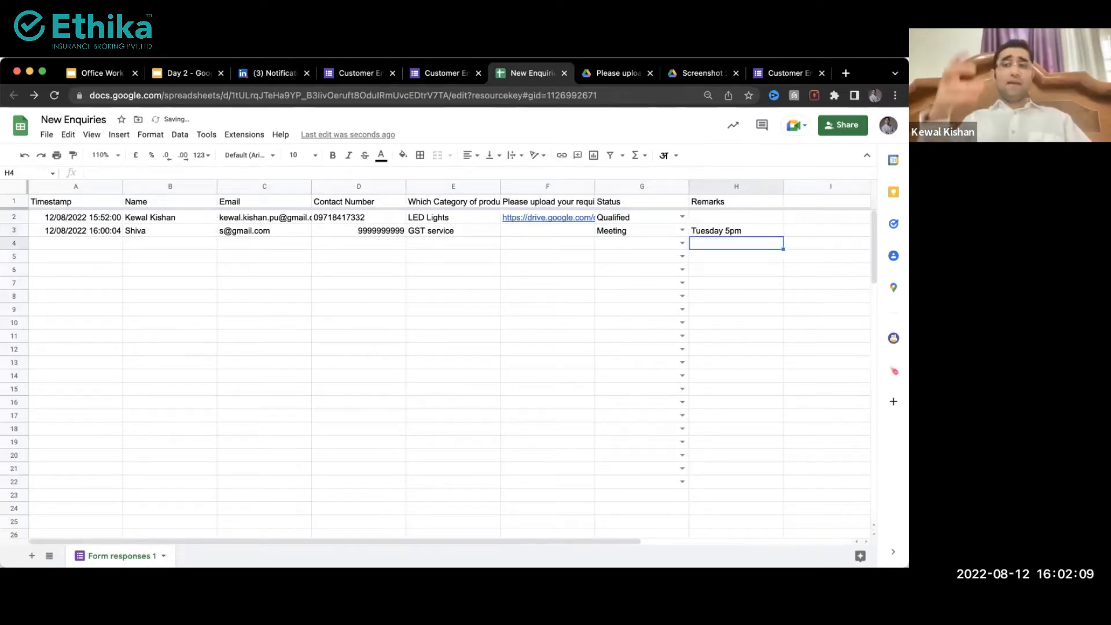
{"action": "left_click", "coordinate": [721, 231]}
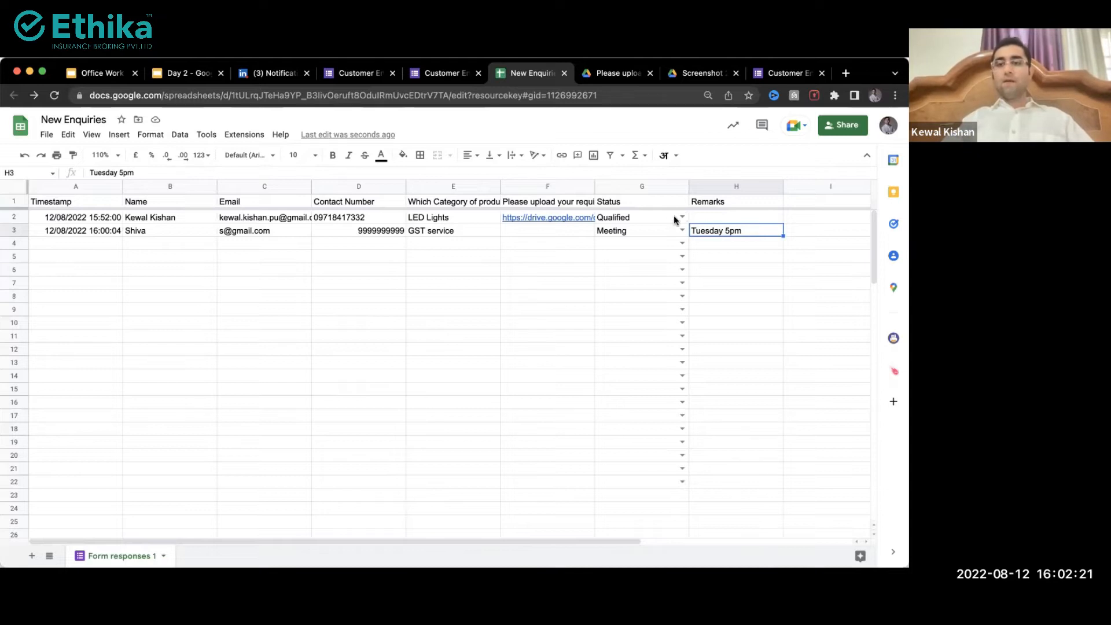
{"action": "left_click", "coordinate": [707, 216]}
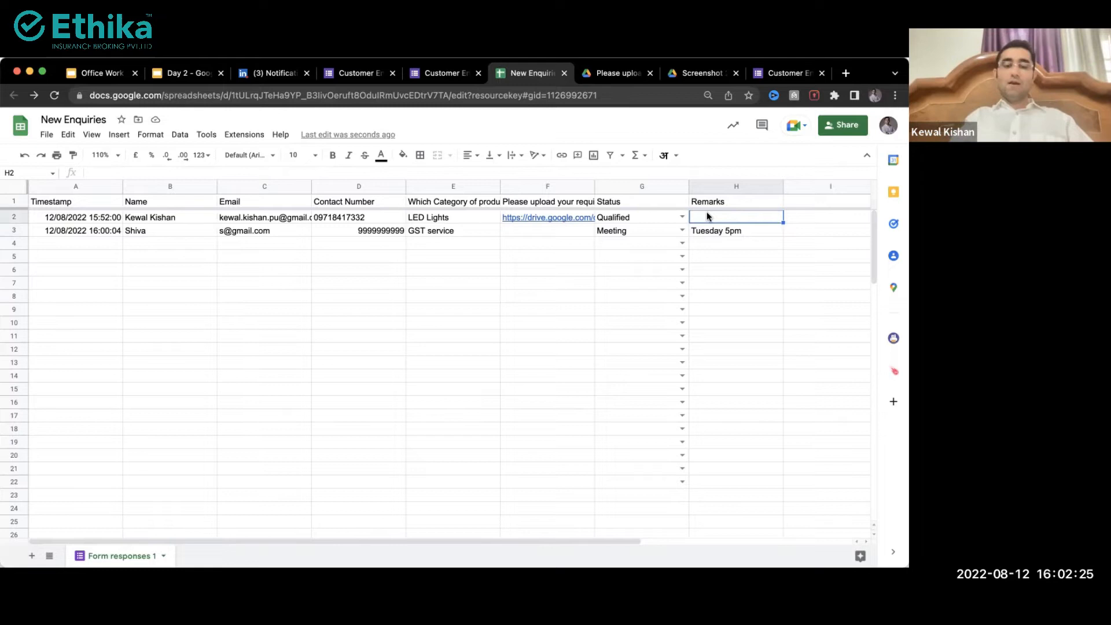
{"action": "type", "text": "He require"}
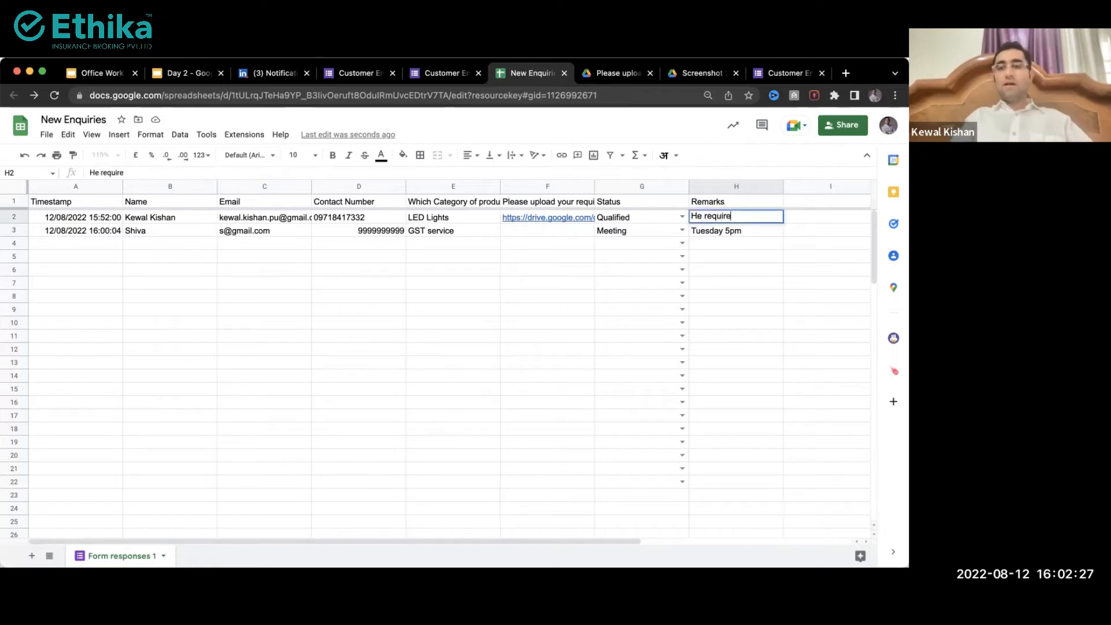
{"action": "type", "text": "s somet"}
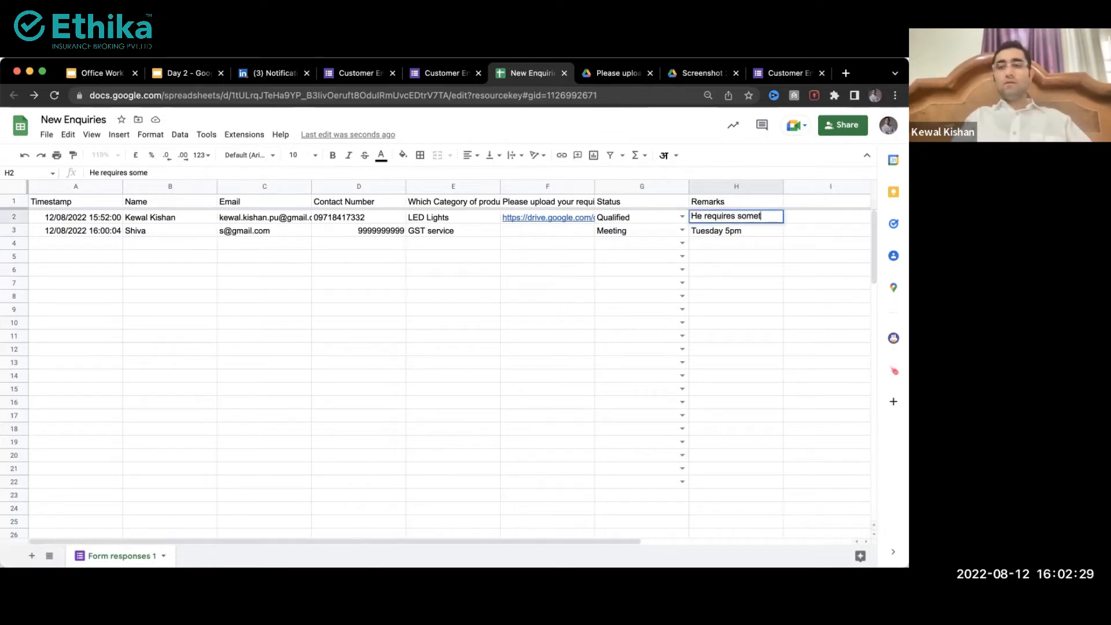
{"action": "type", "text": "hing we have"}
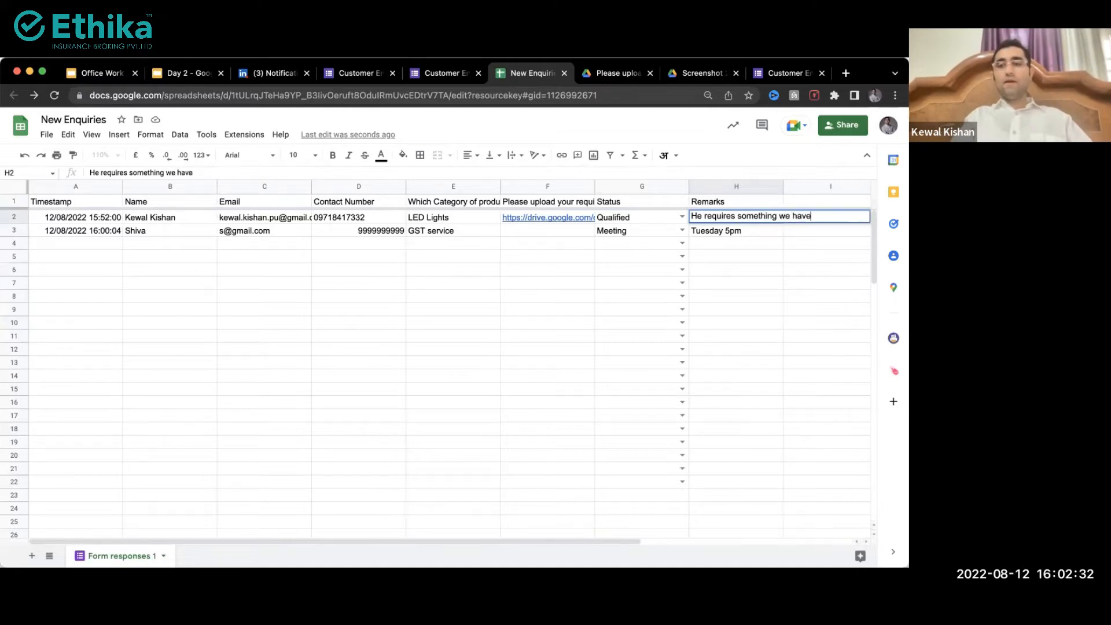
{"action": "key", "text": "Return"}
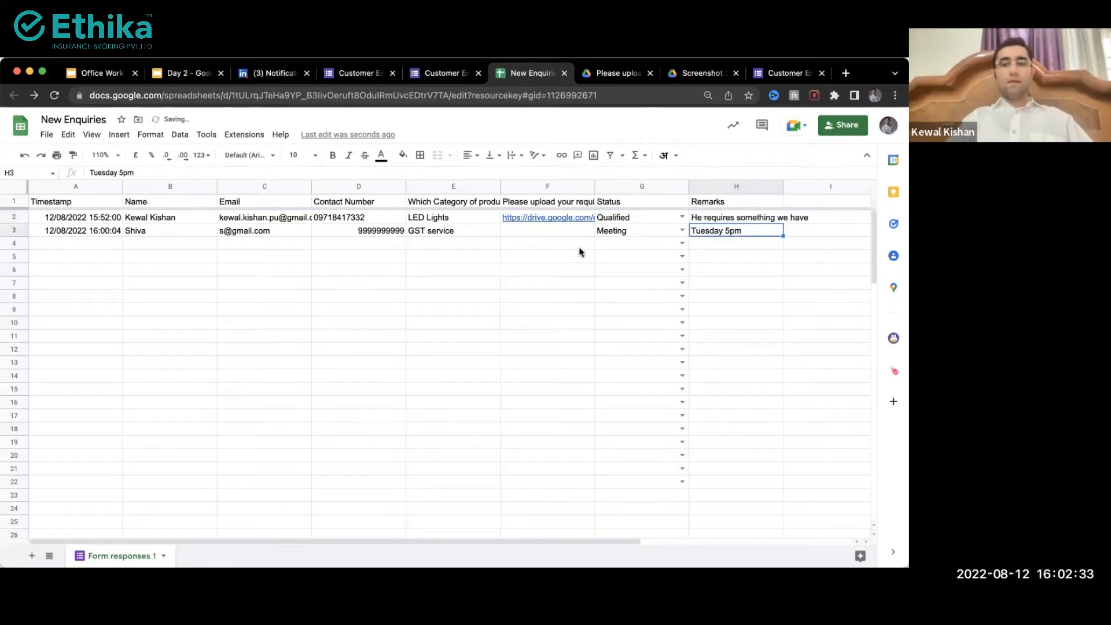
Step: Browse the response, Status and Remarks cells, then select the Status column from G2 downward
{"action": "left_click", "coordinate": [535, 232]}
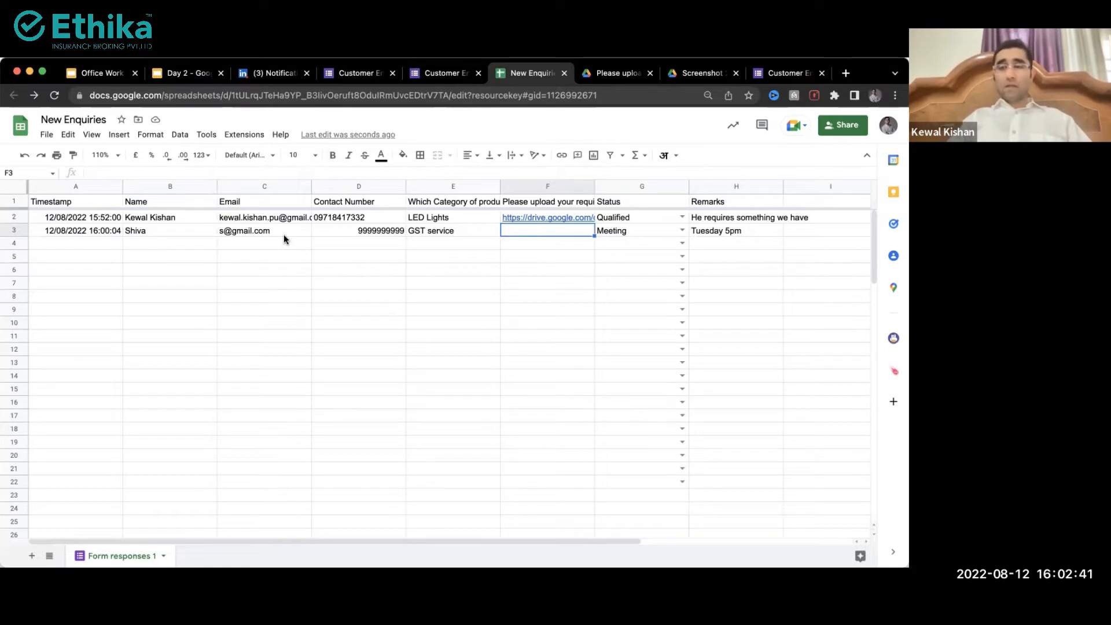
{"action": "mouse_move", "coordinate": [283, 235]}
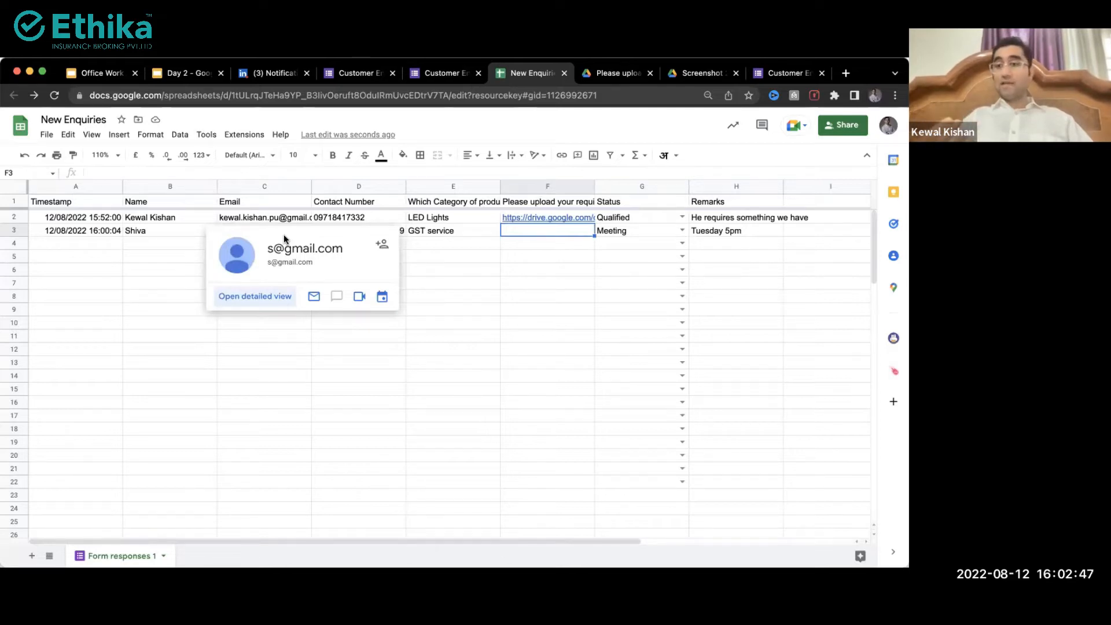
{"action": "left_click", "coordinate": [438, 269]}
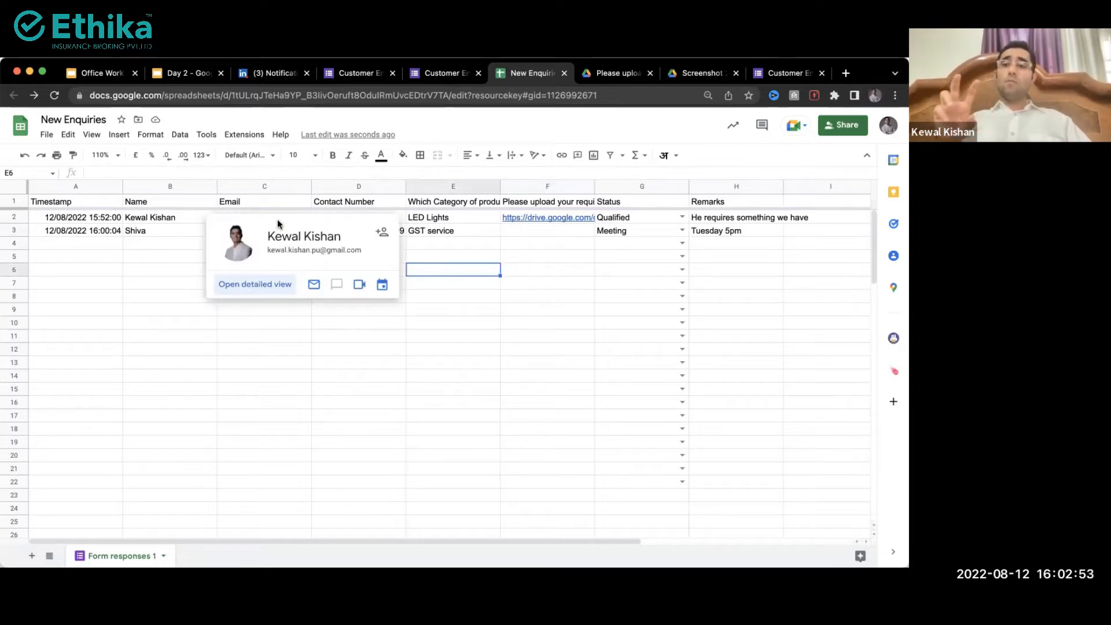
{"action": "left_click_drag", "start_coordinate": [148, 221], "coordinate": [449, 485]}
{"action": "left_click_drag", "start_coordinate": [620, 220], "coordinate": [584, 388]}
{"action": "left_click", "coordinate": [613, 233]}
{"action": "left_click", "coordinate": [609, 216]}
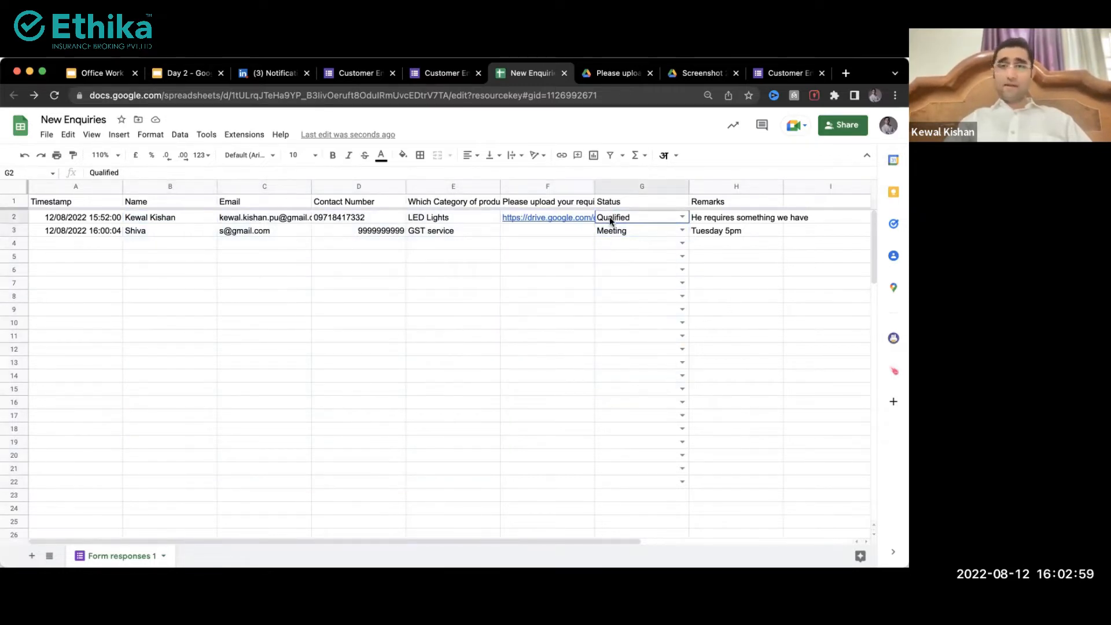
{"action": "left_click", "coordinate": [612, 239]}
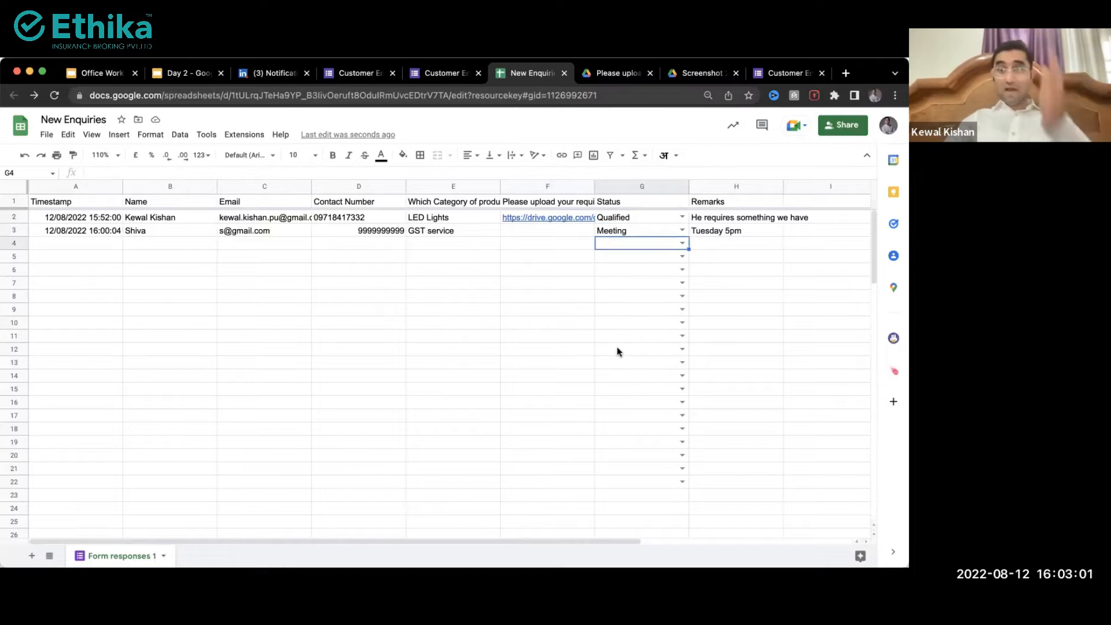
{"action": "left_click_drag", "start_coordinate": [699, 219], "coordinate": [720, 331]}
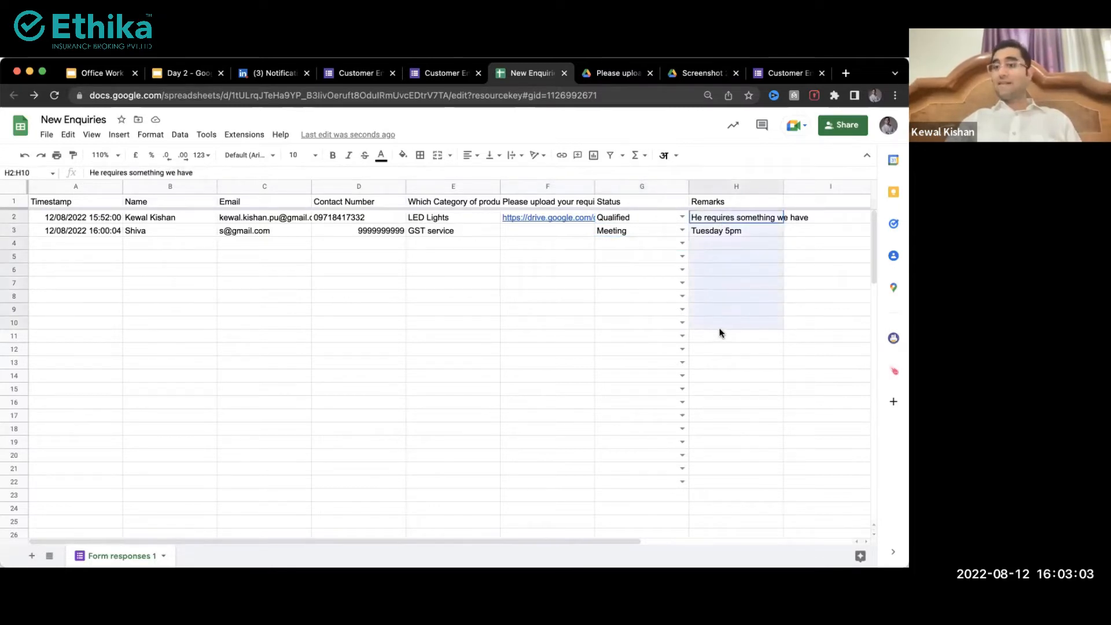
{"action": "left_click", "coordinate": [630, 269]}
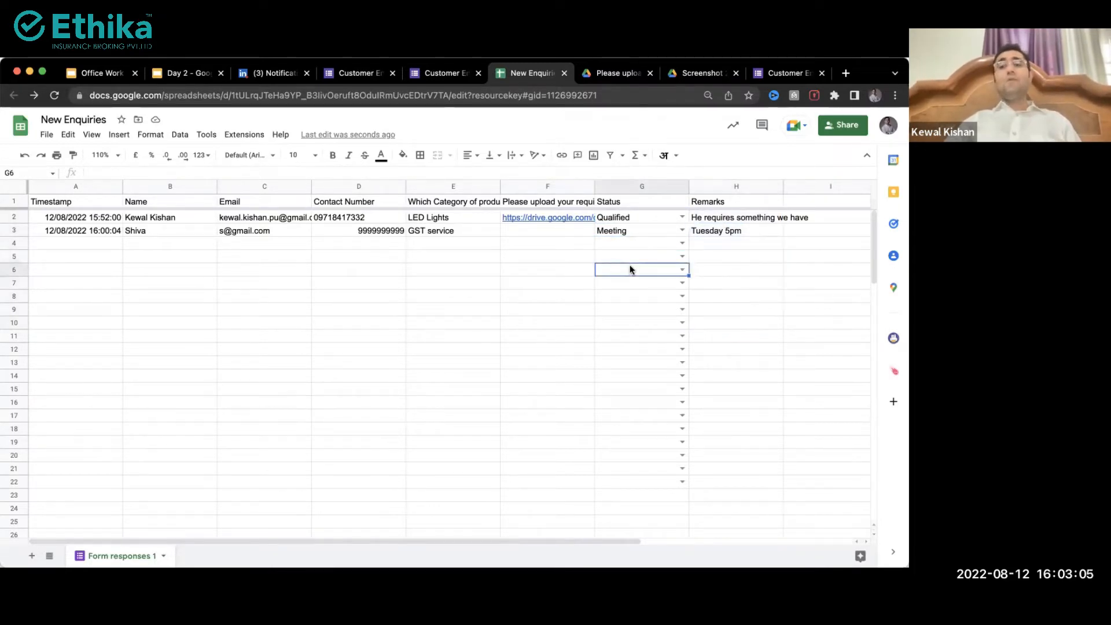
{"action": "left_click", "coordinate": [623, 220]}
{"action": "scroll", "coordinate": [631, 354], "scroll_direction": "down", "scroll_amount": 3}
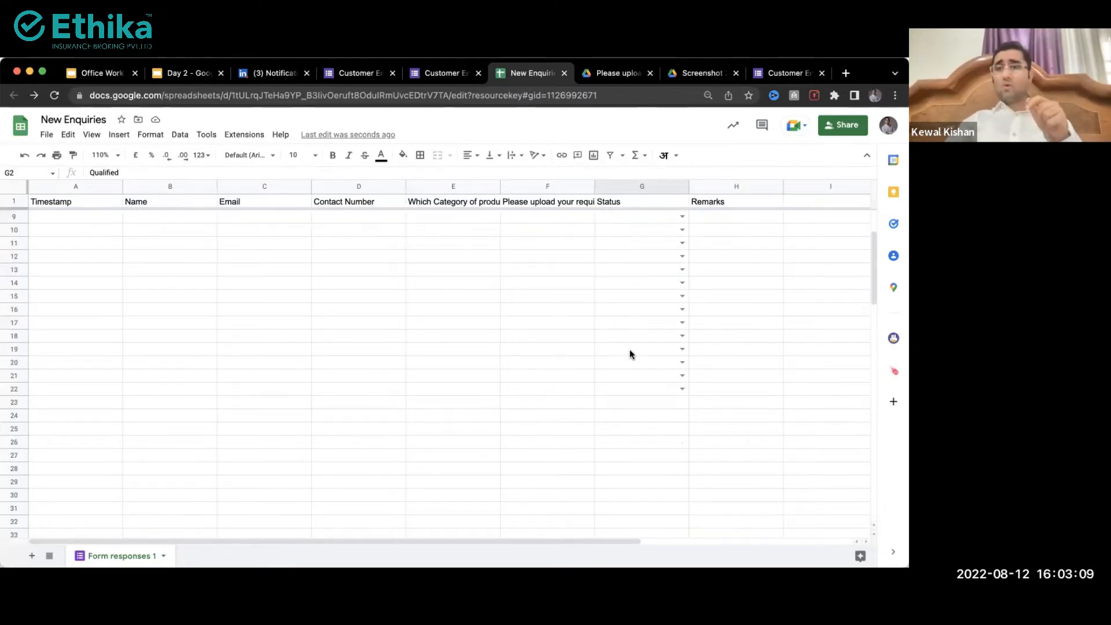
{"action": "scroll", "coordinate": [631, 354], "scroll_direction": "down", "scroll_amount": 4}
{"action": "scroll", "coordinate": [631, 354], "scroll_direction": "right", "scroll_amount": 1}
{"action": "scroll", "coordinate": [631, 354], "scroll_direction": "up", "scroll_amount": 6}
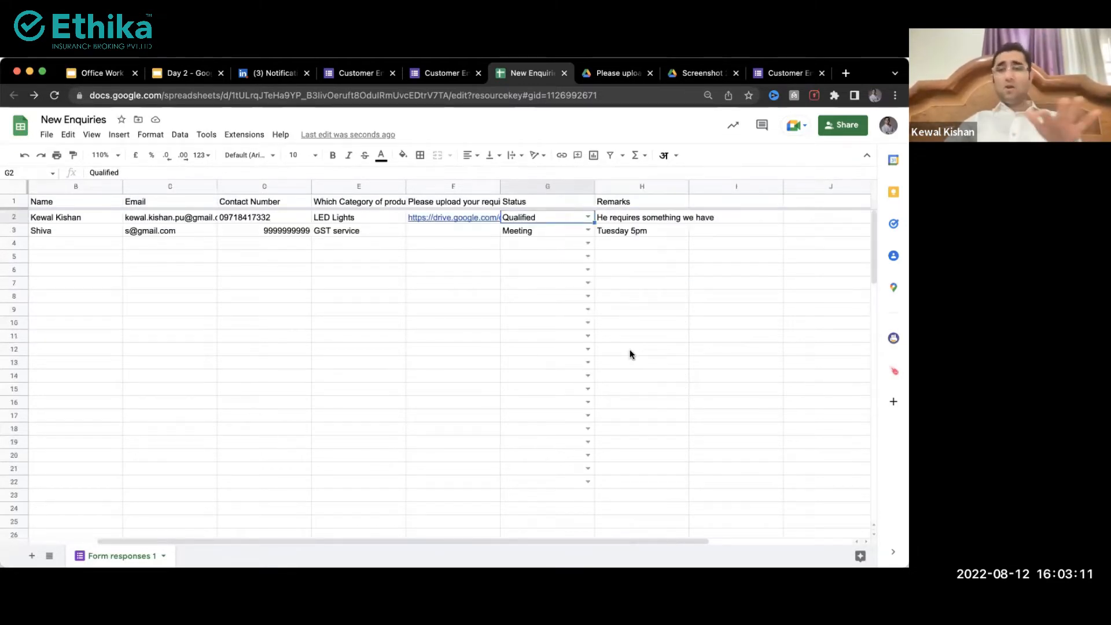
{"action": "scroll", "coordinate": [631, 354], "scroll_direction": "left", "scroll_amount": 1}
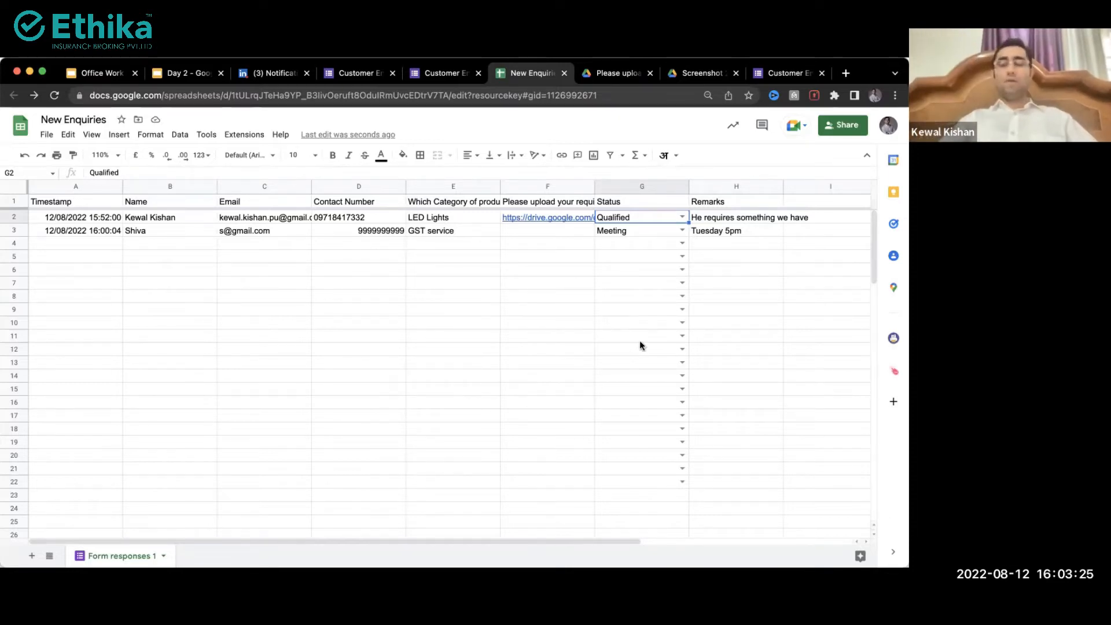
{"action": "left_click_drag", "start_coordinate": [628, 218], "coordinate": [630, 481]}
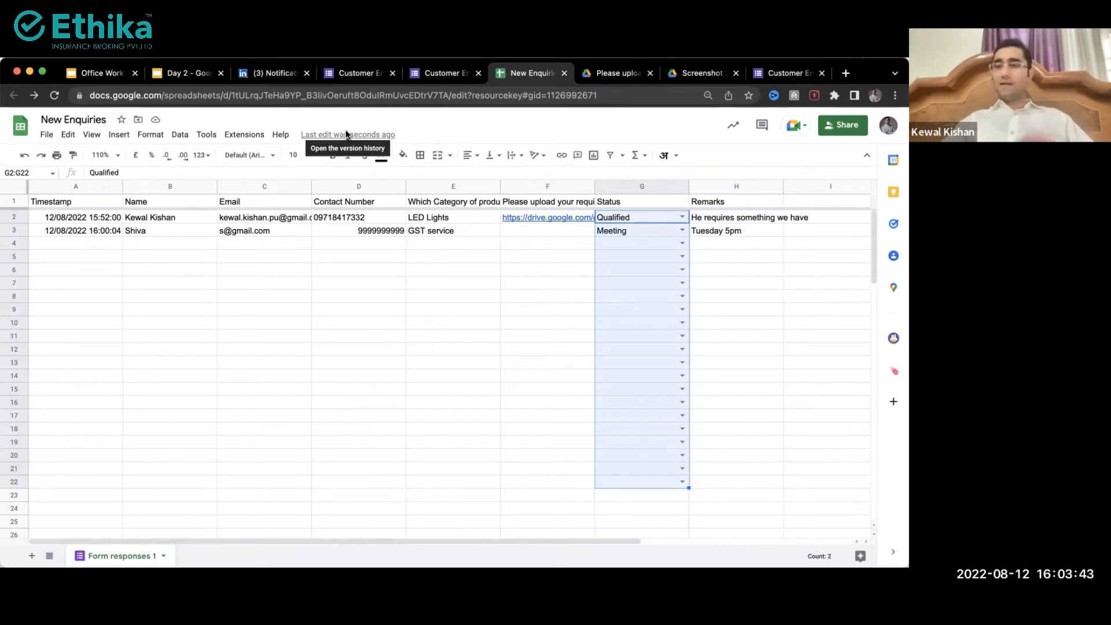
Step: Open the Format menu for the selected Status cells G2:G22
{"action": "left_click", "coordinate": [151, 137]}
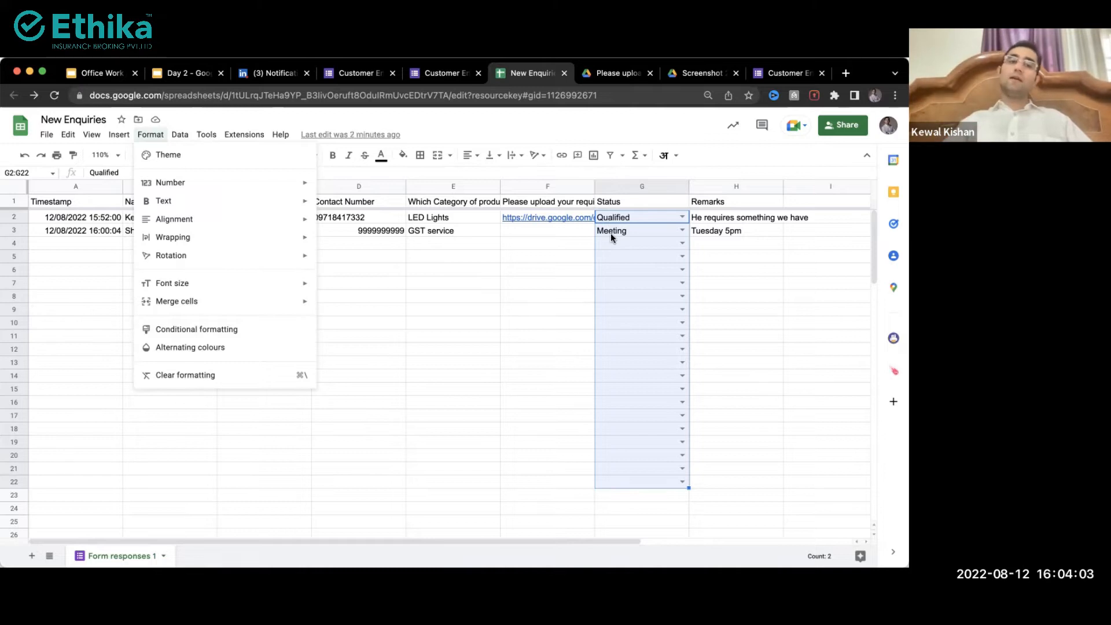
Step: Add a conditional formatting rule filling Status cells that contain Qualified with yellow
{"action": "left_click", "coordinate": [177, 332]}
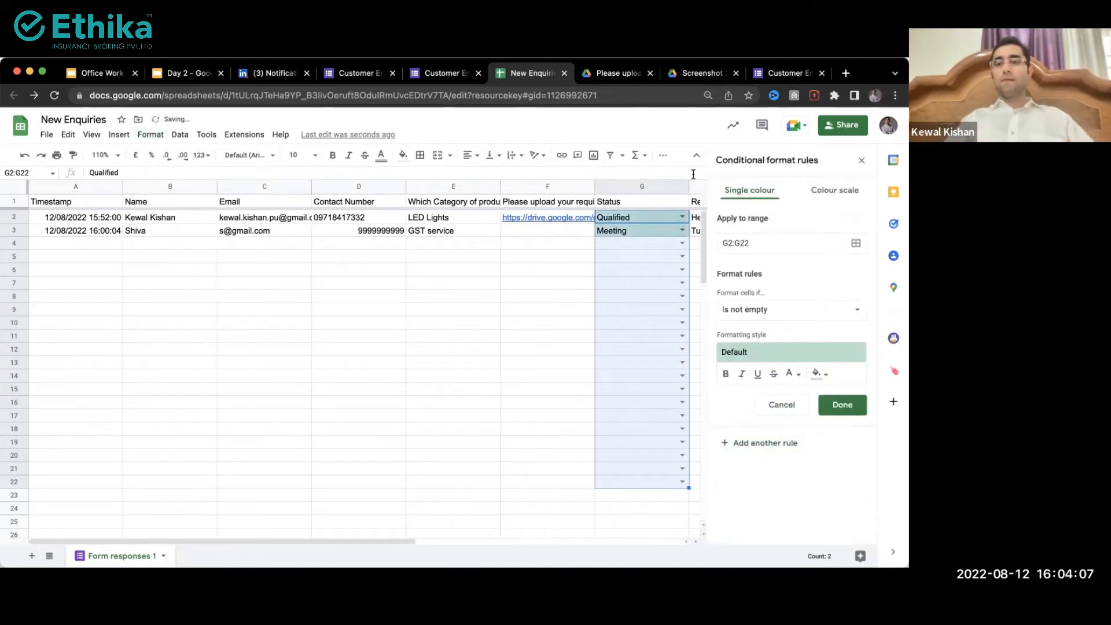
{"action": "left_click", "coordinate": [773, 310]}
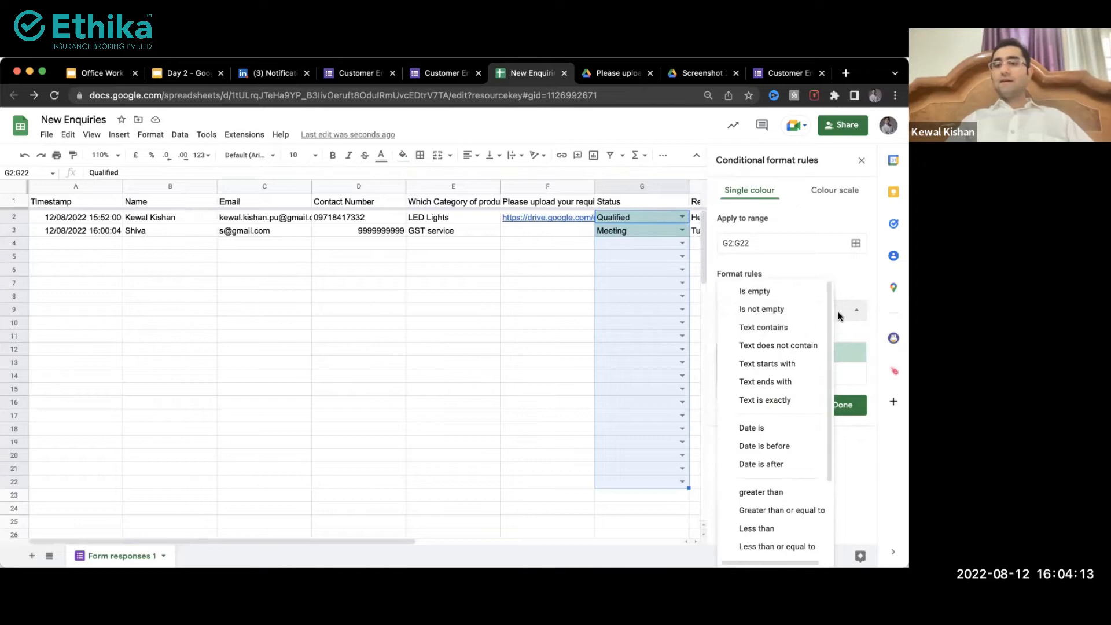
{"action": "left_click", "coordinate": [838, 312]}
{"action": "left_click", "coordinate": [762, 310]}
{"action": "scroll", "coordinate": [766, 393], "scroll_direction": "down", "scroll_amount": 3}
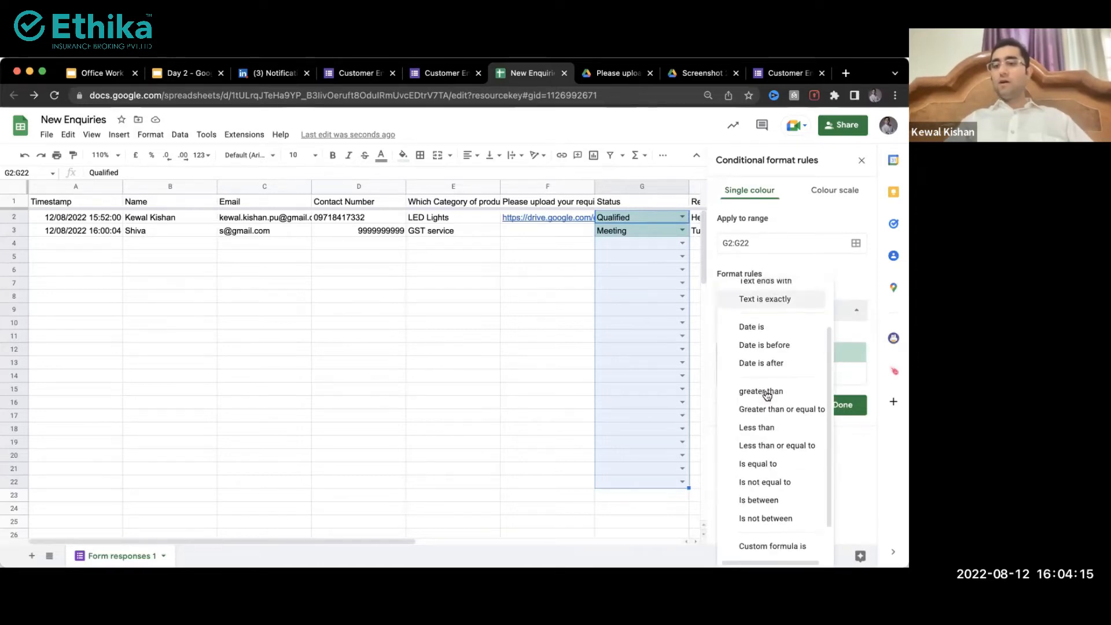
{"action": "scroll", "coordinate": [767, 405], "scroll_direction": "up", "scroll_amount": 3}
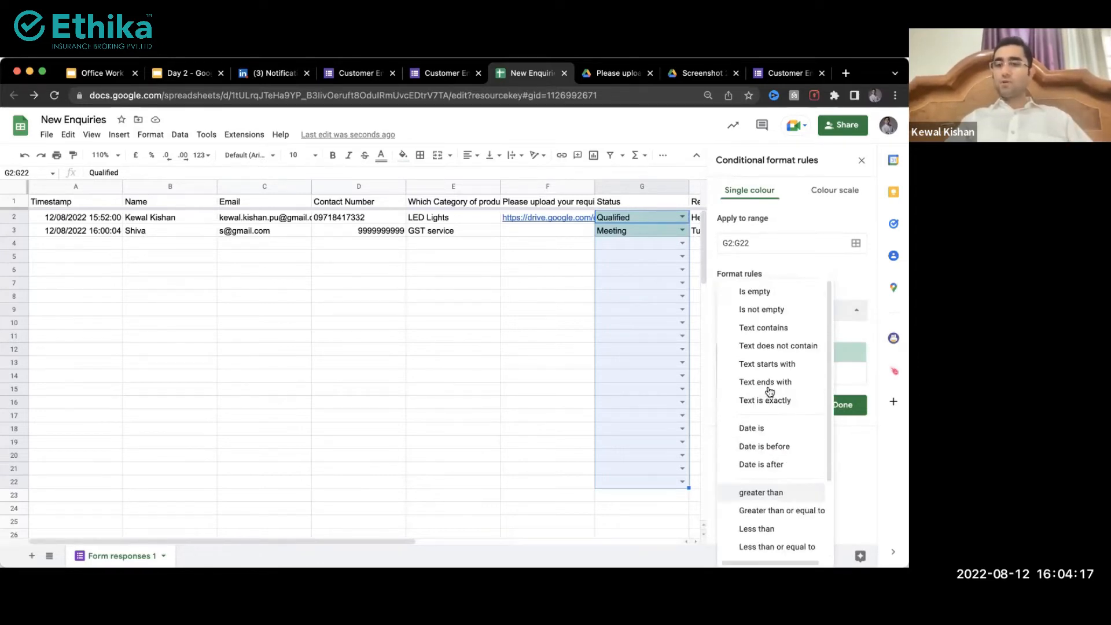
{"action": "left_click", "coordinate": [849, 265]}
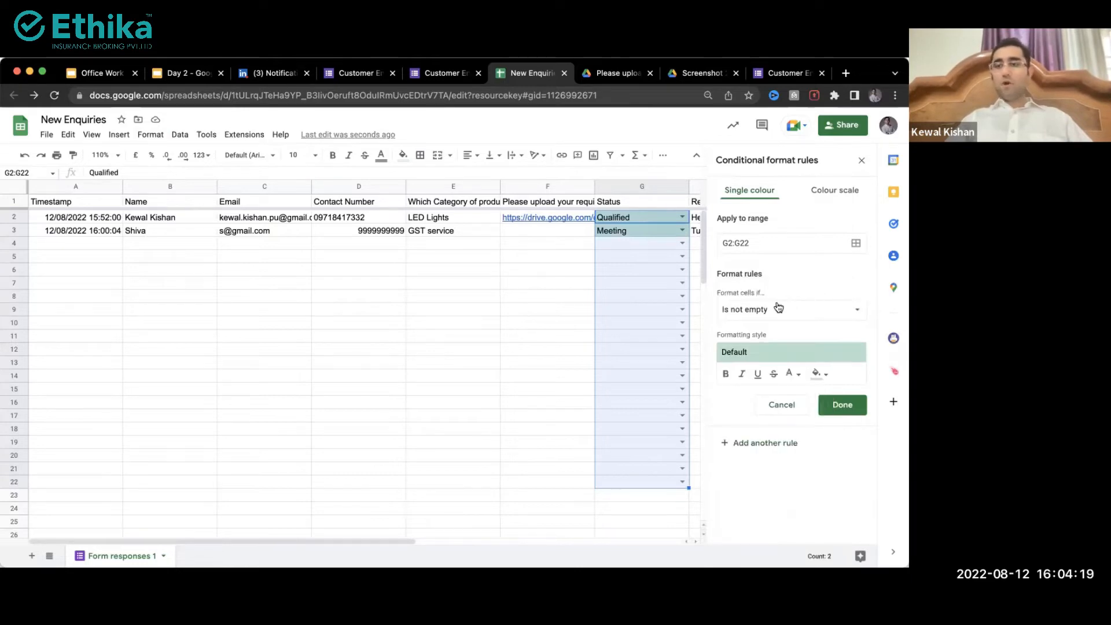
{"action": "left_click", "coordinate": [777, 308]}
{"action": "left_click", "coordinate": [775, 327]}
{"action": "left_click", "coordinate": [767, 338]}
{"action": "type", "text": "Qualified"}
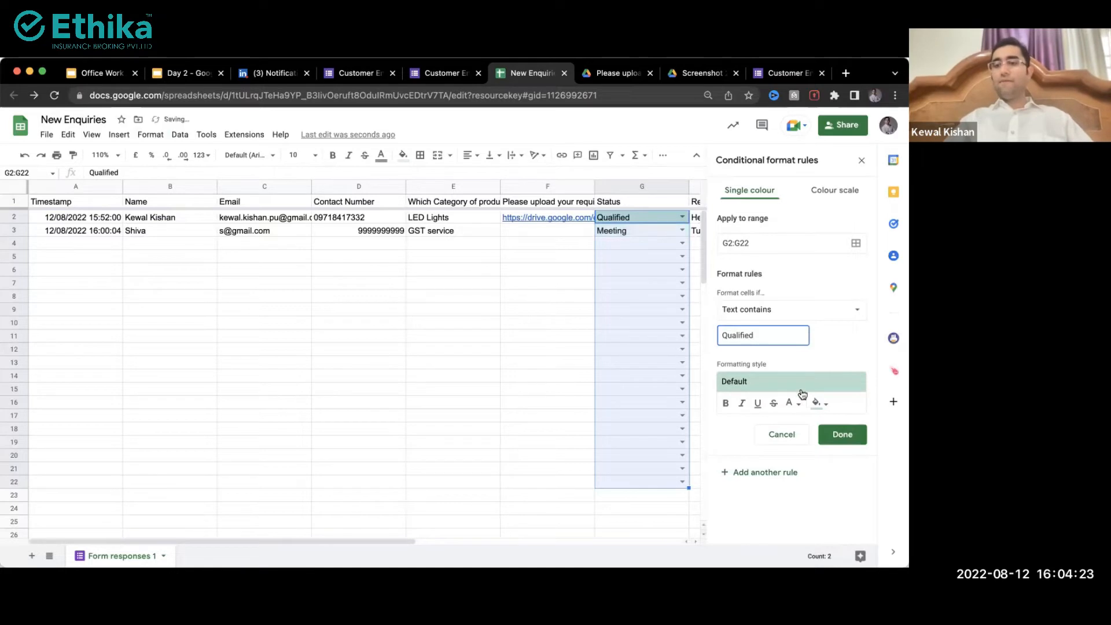
{"action": "left_click", "coordinate": [820, 405]}
{"action": "left_click", "coordinate": [744, 289]}
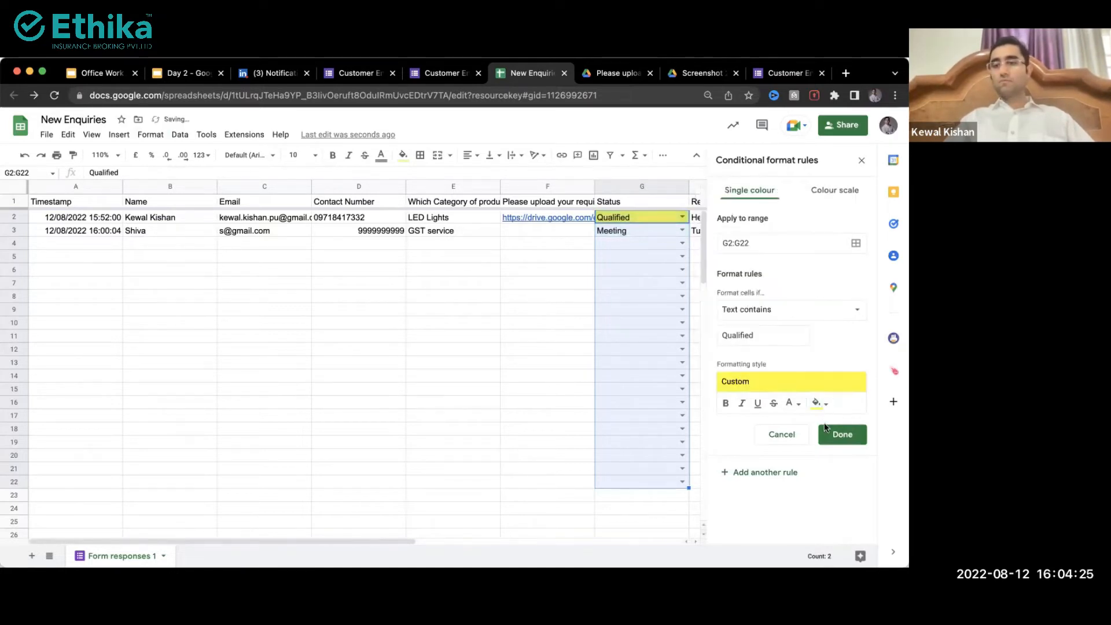
{"action": "left_click", "coordinate": [828, 431]}
Step: Add a second rule filling cells that contain Meeting with light cyan
{"action": "left_click", "coordinate": [790, 237]}
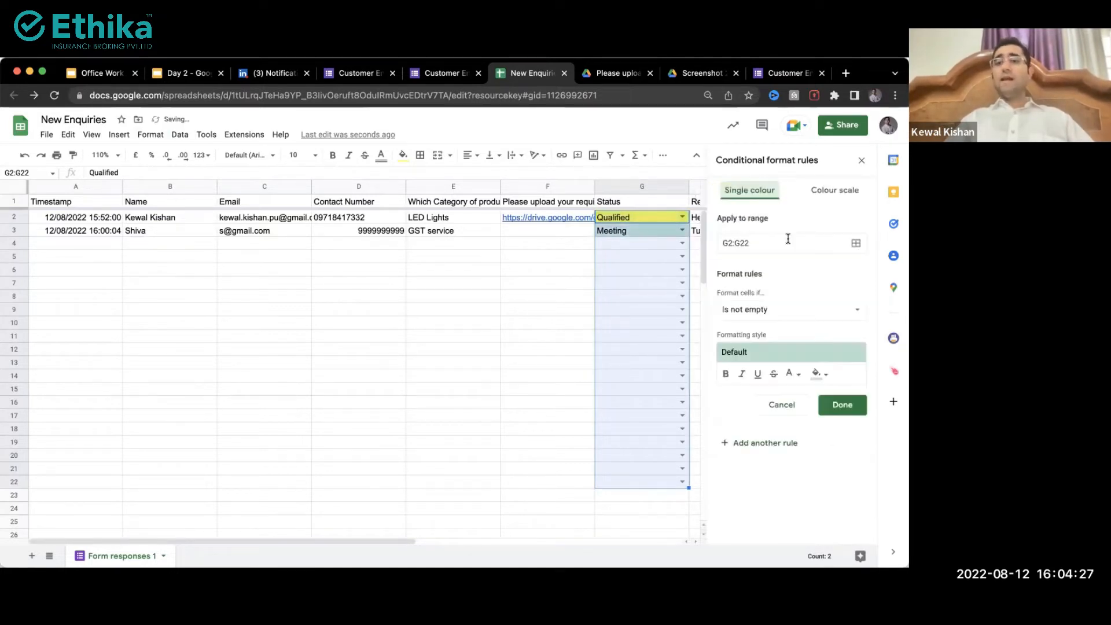
{"action": "left_click", "coordinate": [760, 305]}
{"action": "left_click", "coordinate": [762, 328]}
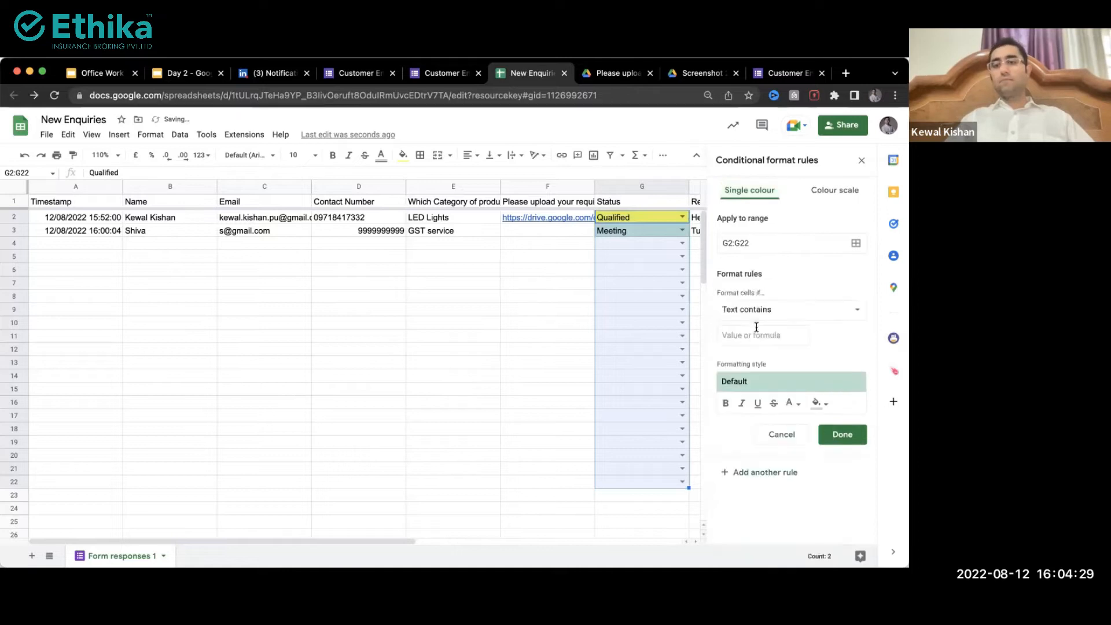
{"action": "left_click", "coordinate": [757, 335]}
{"action": "type", "text": "Meeting"}
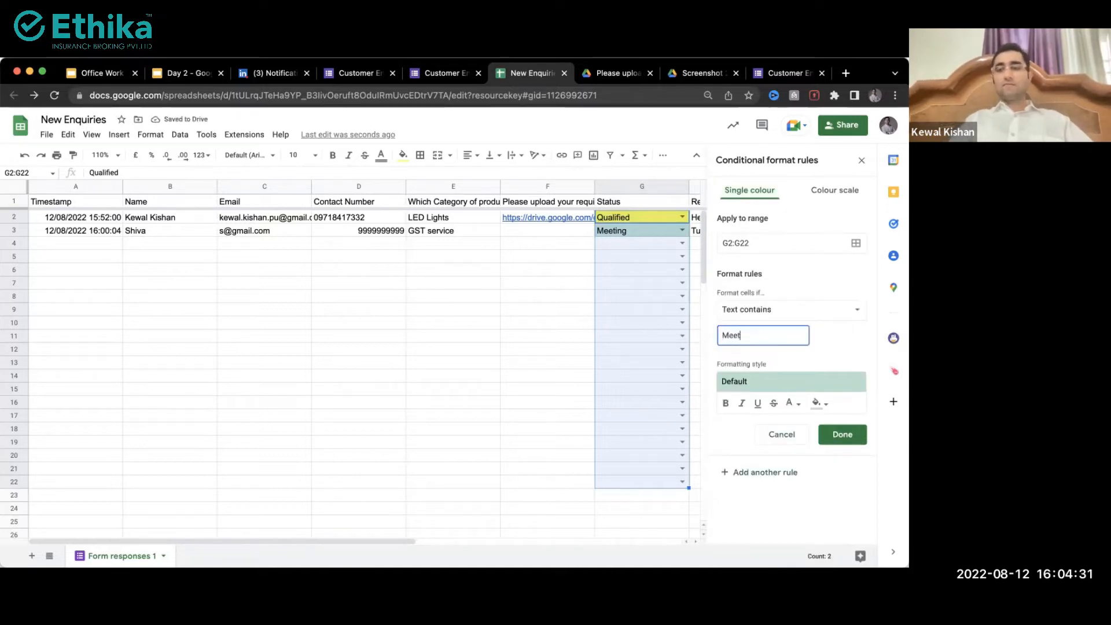
{"action": "left_click", "coordinate": [816, 405]}
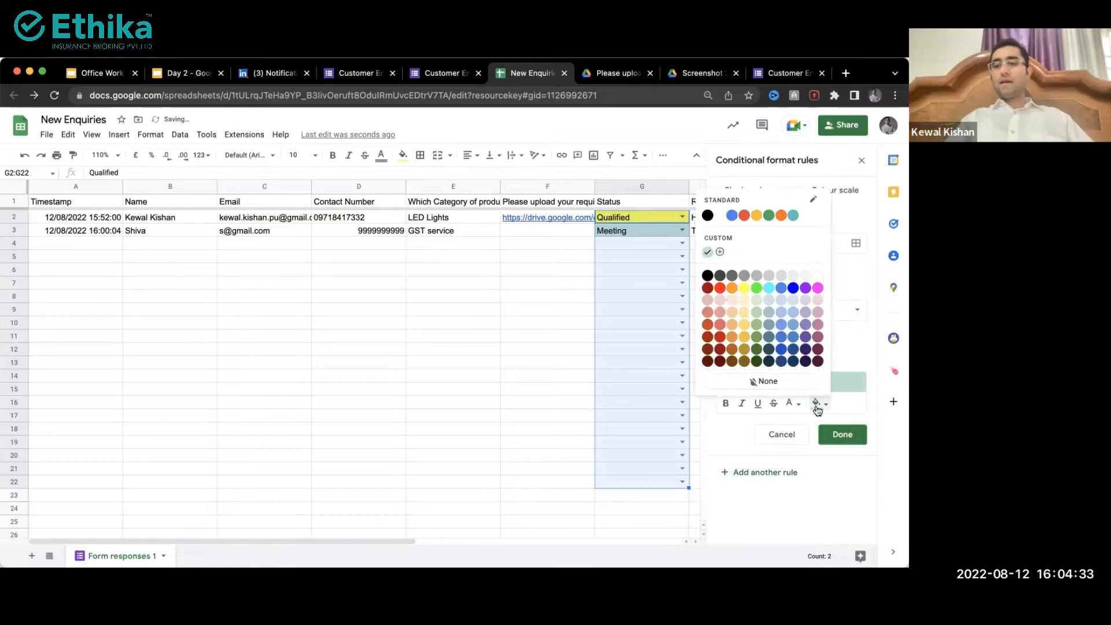
{"action": "left_click", "coordinate": [770, 294]}
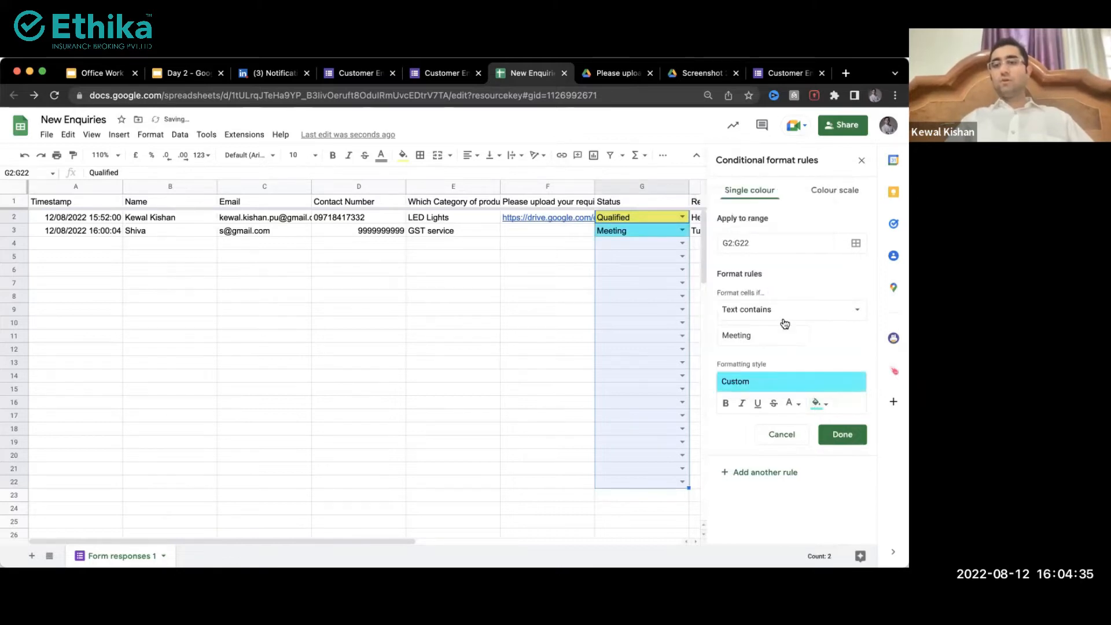
{"action": "left_click", "coordinate": [843, 434]}
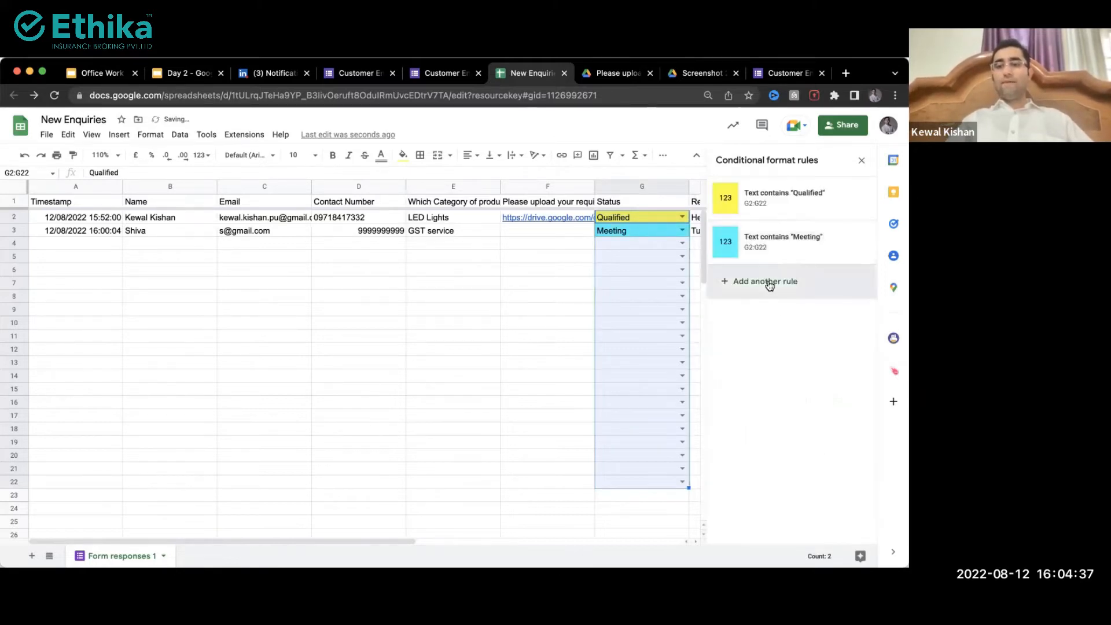
{"action": "left_click", "coordinate": [767, 281]}
Step: Add a Text contains rule that fills matching Won Status cells green
{"action": "left_click", "coordinate": [763, 312]}
{"action": "left_click", "coordinate": [763, 327]}
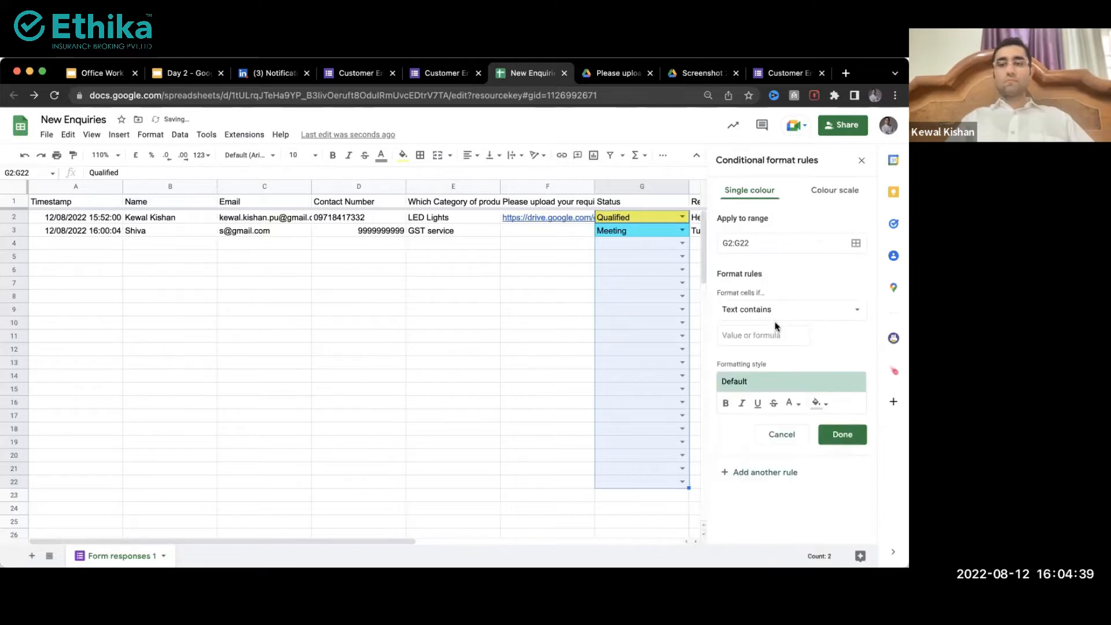
{"action": "left_click", "coordinate": [769, 332]}
{"action": "type", "text": "New"}
{"action": "left_click", "coordinate": [818, 403]}
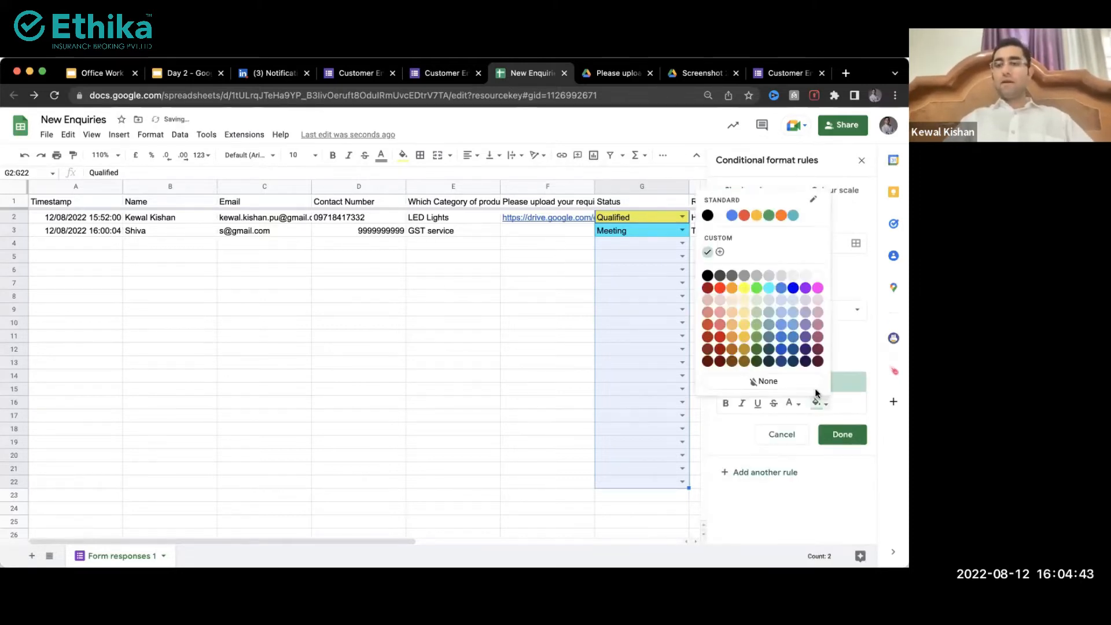
{"action": "left_click", "coordinate": [756, 288]}
{"action": "left_click", "coordinate": [837, 435]}
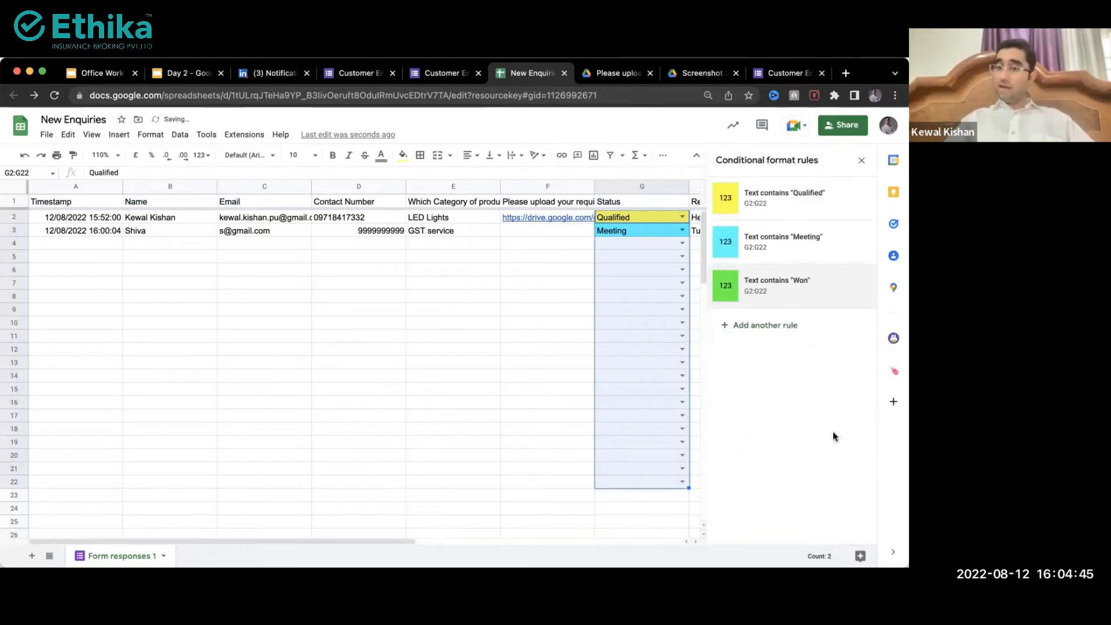
Step: Add a fourth Text contains rule that fills cells containing Lost red
{"action": "left_click", "coordinate": [763, 326]}
{"action": "left_click", "coordinate": [758, 310]}
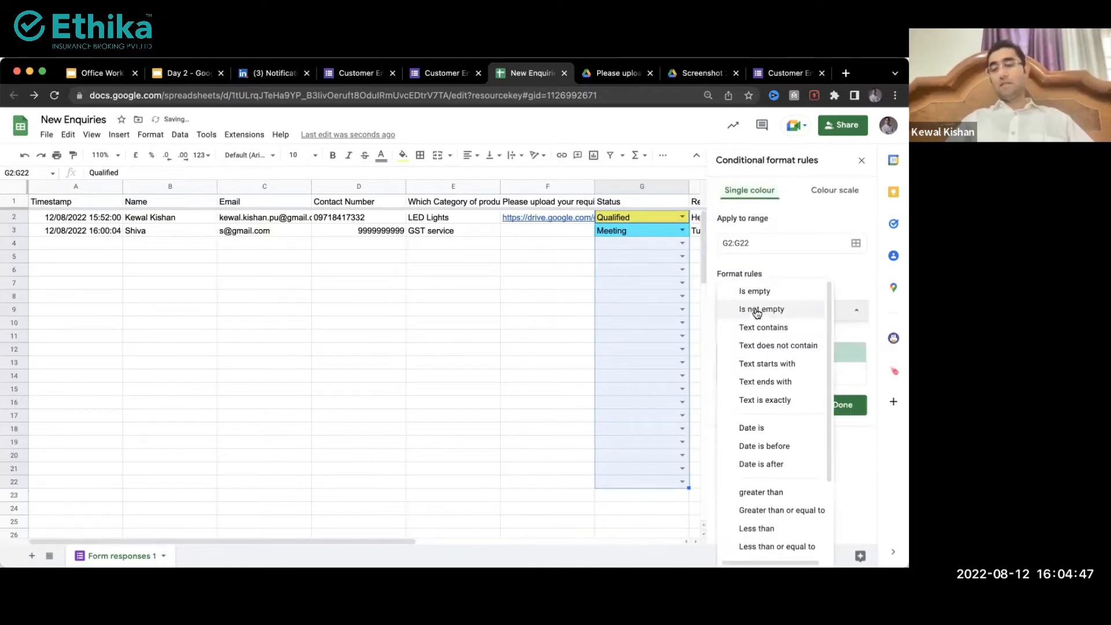
{"action": "left_click", "coordinate": [757, 329]}
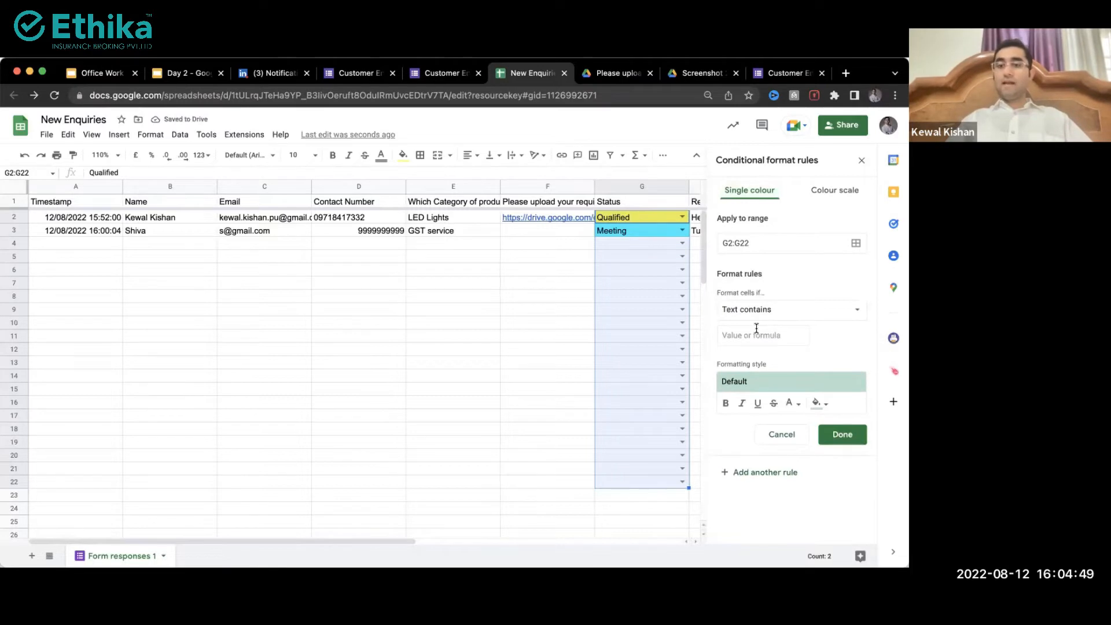
{"action": "left_click", "coordinate": [756, 333]}
{"action": "type", "text": "W"}
{"action": "key", "text": "BackSpace"}
{"action": "type", "text": "L"}
{"action": "key", "text": "BackSpace"}
{"action": "type", "text": "Los"}
{"action": "left_click", "coordinate": [818, 404]}
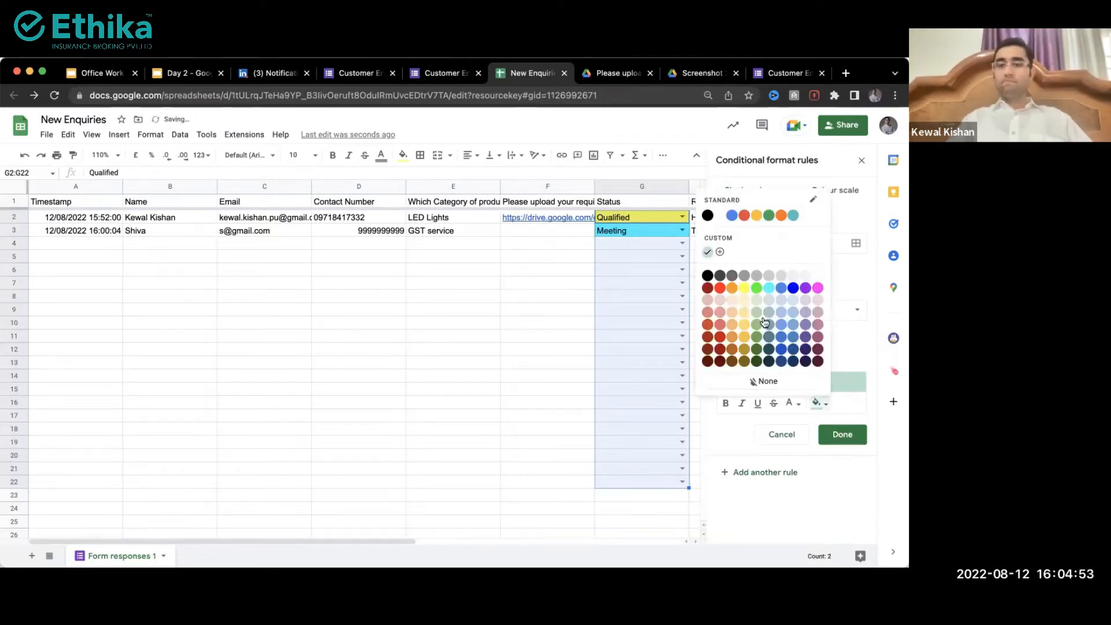
{"action": "left_click", "coordinate": [724, 288]}
{"action": "left_click", "coordinate": [842, 434]}
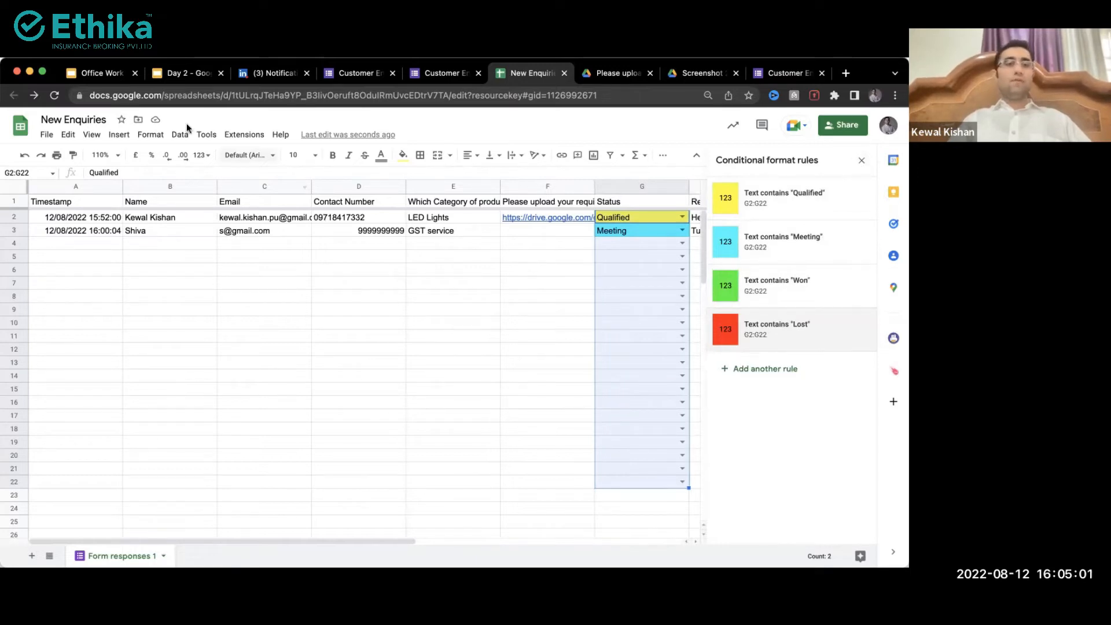
Step: Start an extra Text contains rule, then cancel it and close the conditional formatting panel
{"action": "left_click", "coordinate": [153, 134]}
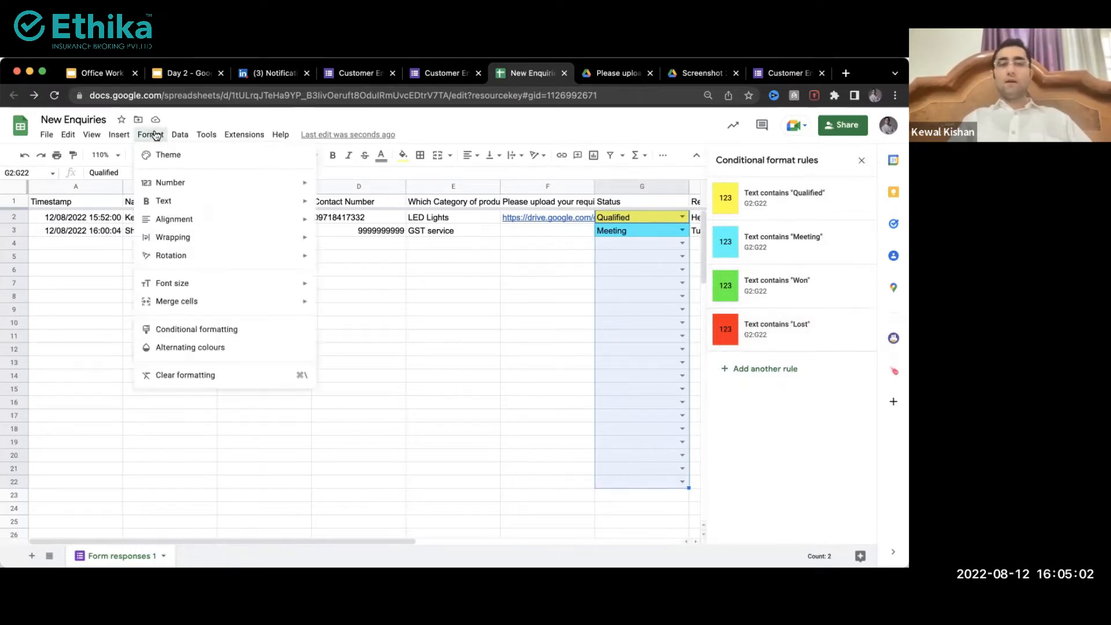
{"action": "left_click", "coordinate": [186, 329]}
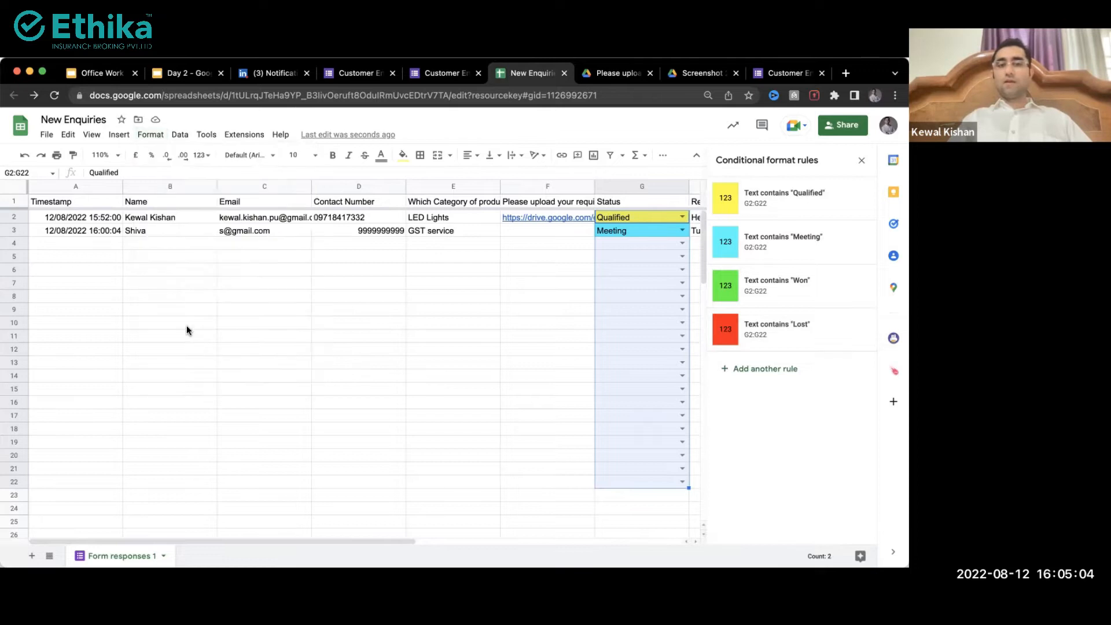
{"action": "left_click", "coordinate": [774, 370]}
{"action": "left_click", "coordinate": [762, 310]}
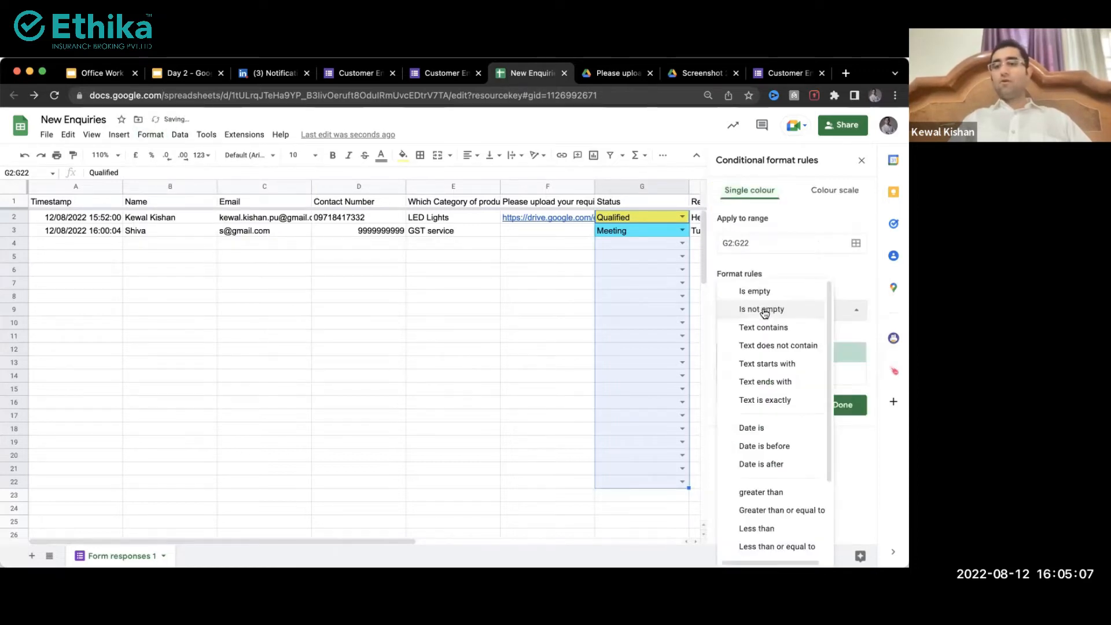
{"action": "left_click", "coordinate": [769, 327]}
{"action": "left_click", "coordinate": [747, 338]}
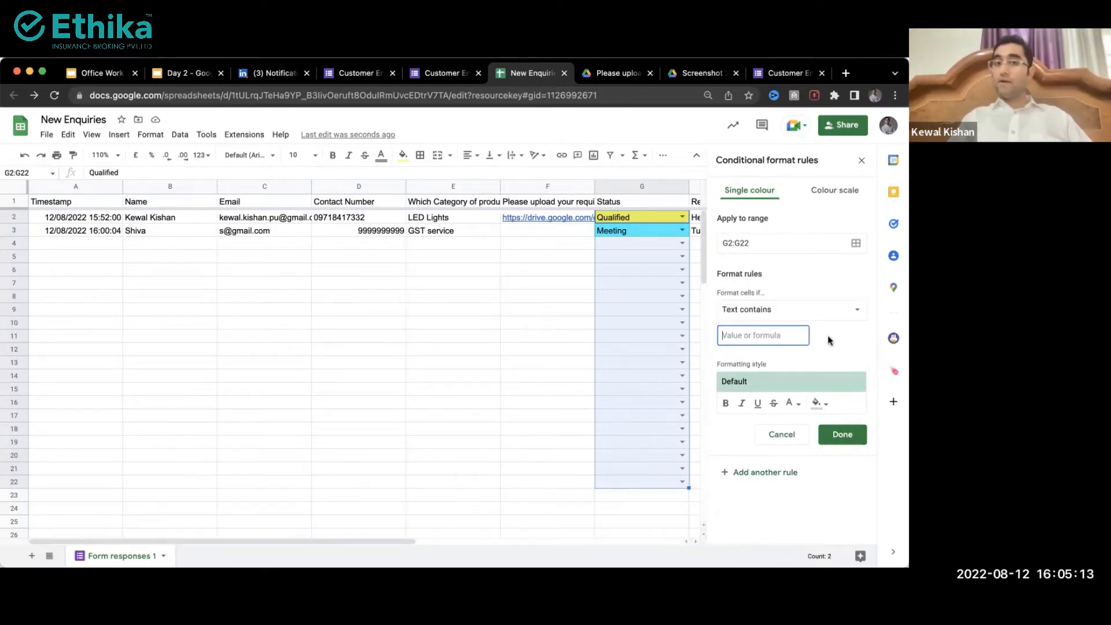
{"action": "left_click", "coordinate": [823, 403]}
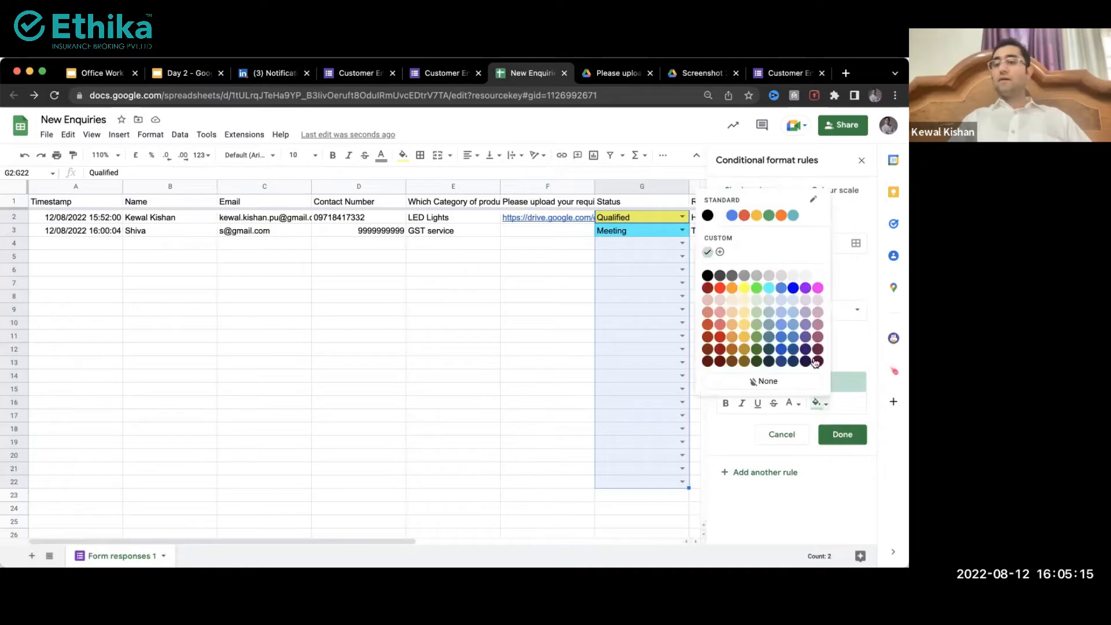
{"action": "left_click", "coordinate": [869, 410]}
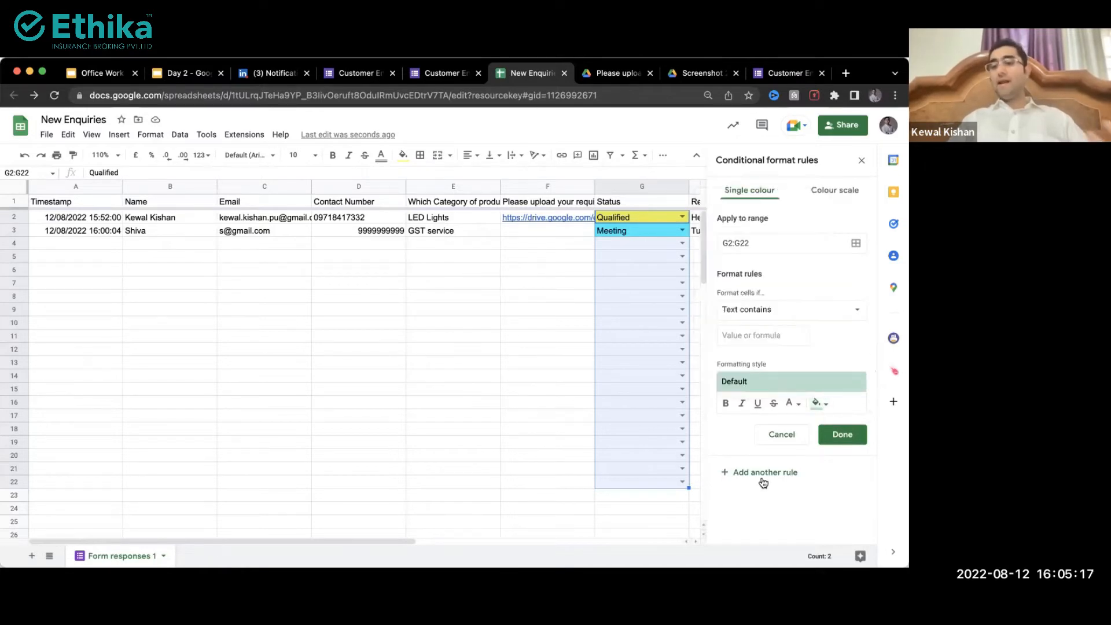
{"action": "left_click", "coordinate": [778, 443]}
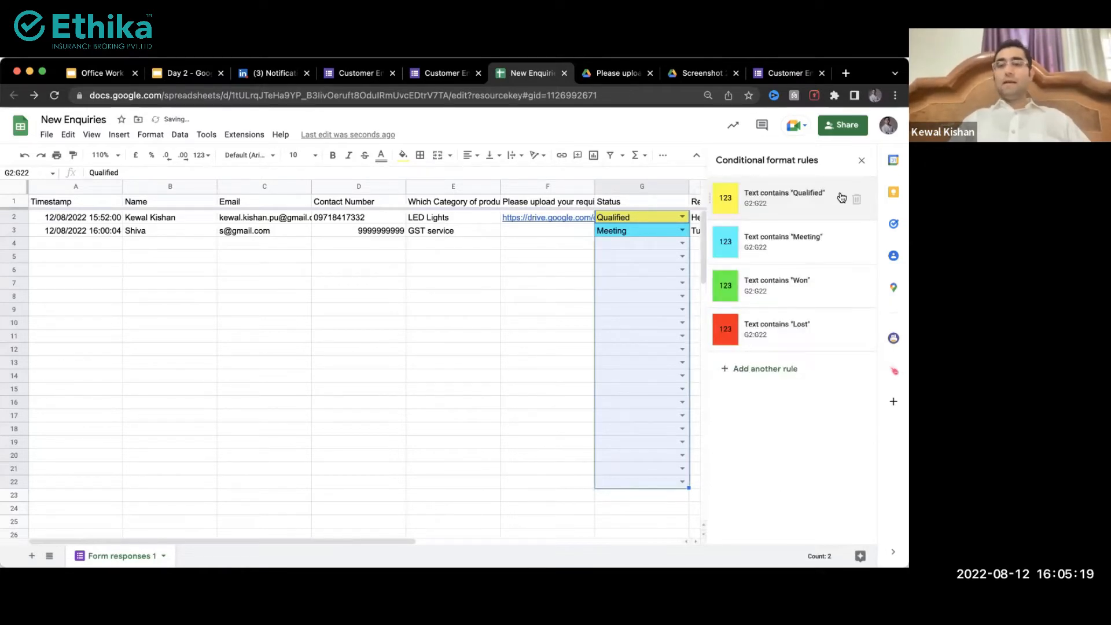
{"action": "left_click", "coordinate": [861, 160]}
{"action": "left_click", "coordinate": [621, 309]}
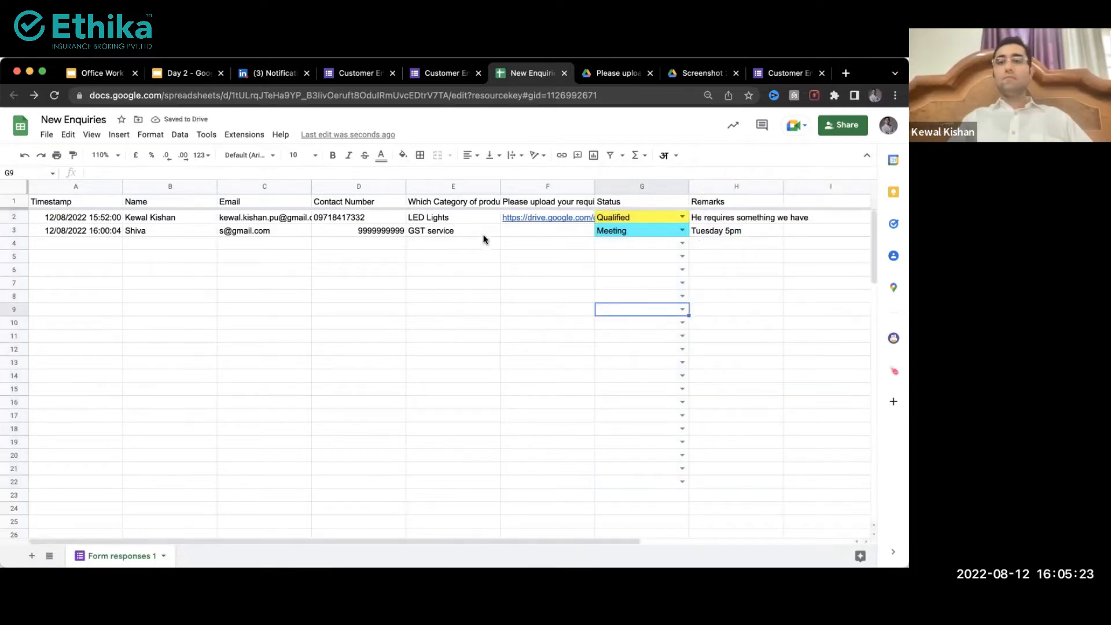
Step: Set G3's Status dropdown to Lost and G2's Status dropdown to Won
{"action": "left_click", "coordinate": [493, 283]}
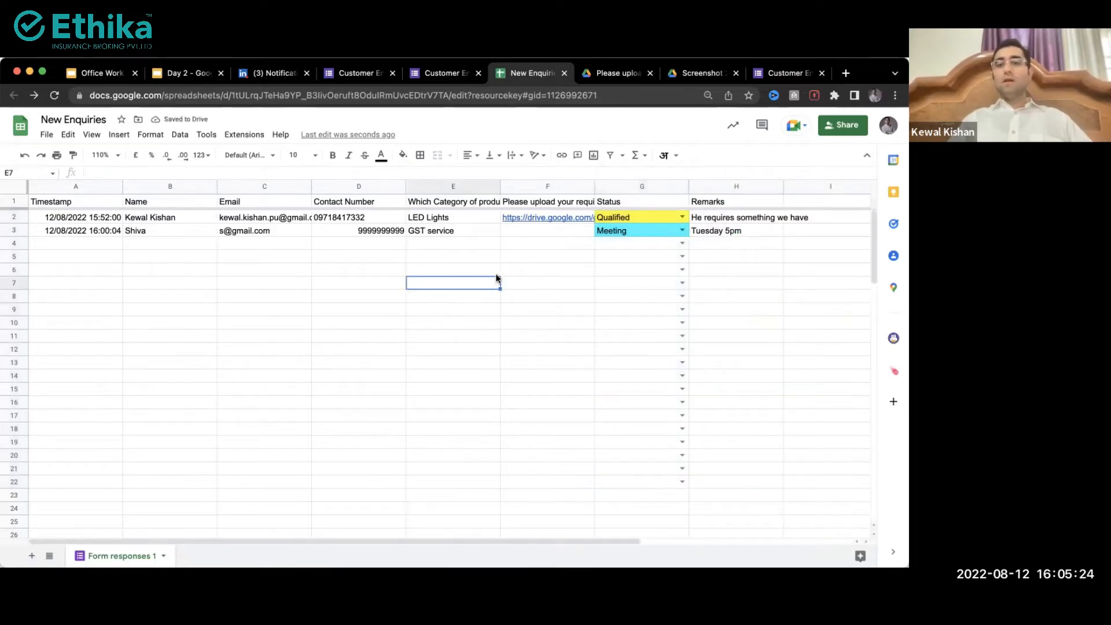
{"action": "left_click", "coordinate": [683, 230]}
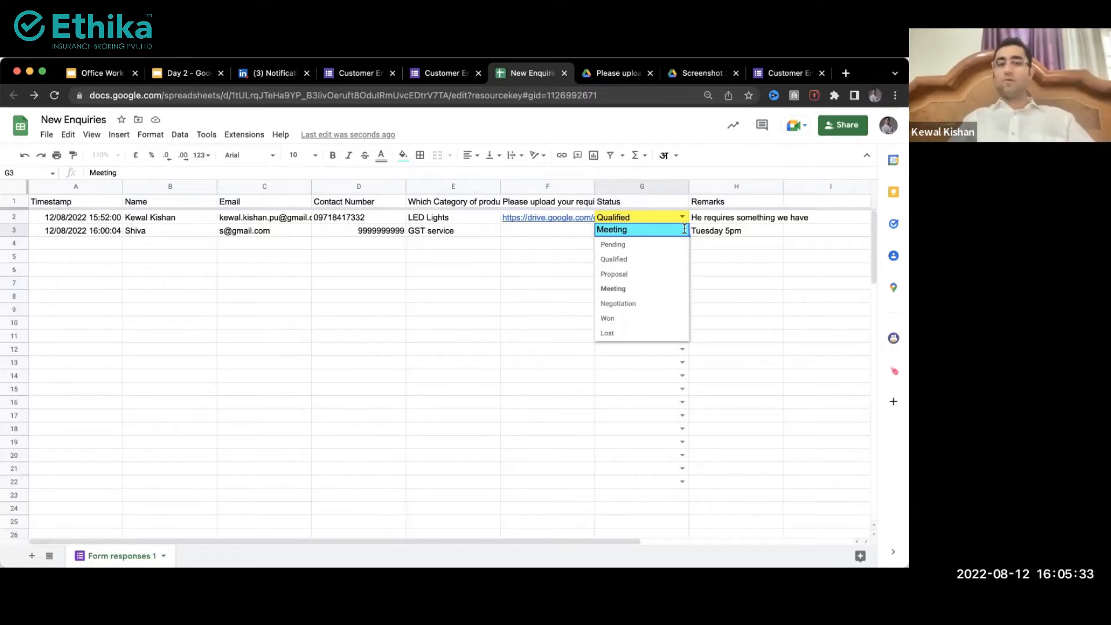
{"action": "left_click", "coordinate": [609, 335]}
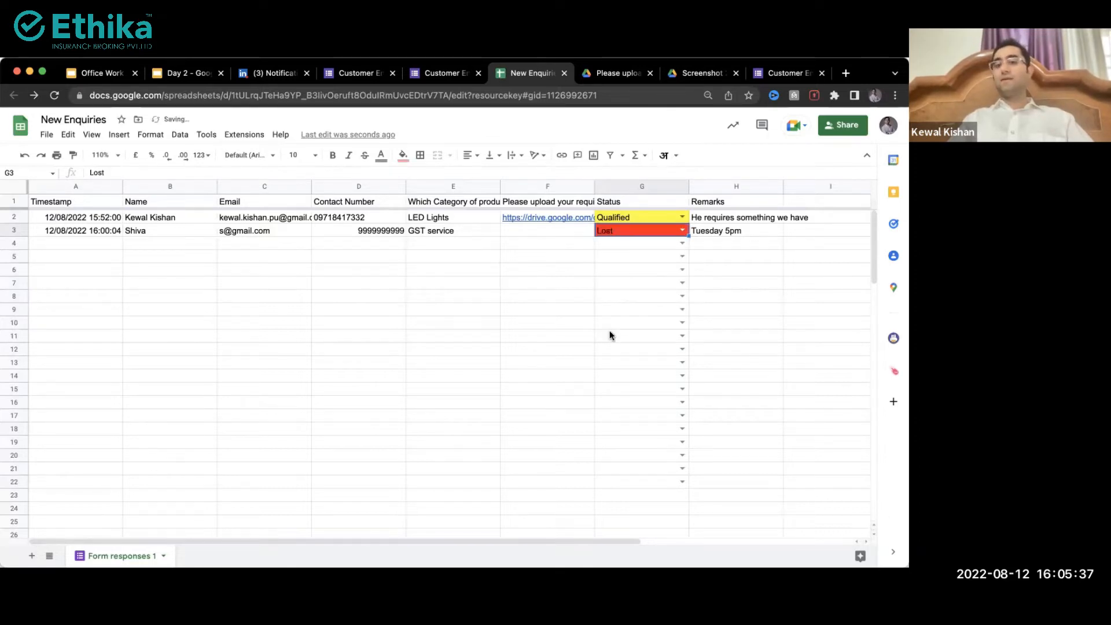
{"action": "left_click", "coordinate": [508, 259]}
{"action": "left_click", "coordinate": [638, 228]}
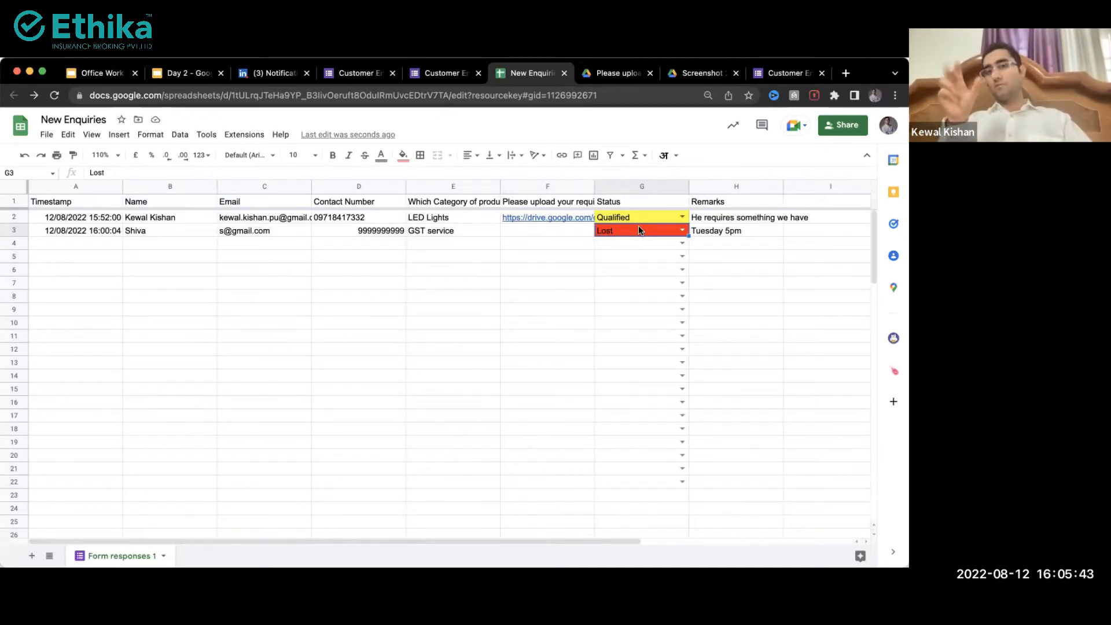
{"action": "left_click", "coordinate": [630, 220]}
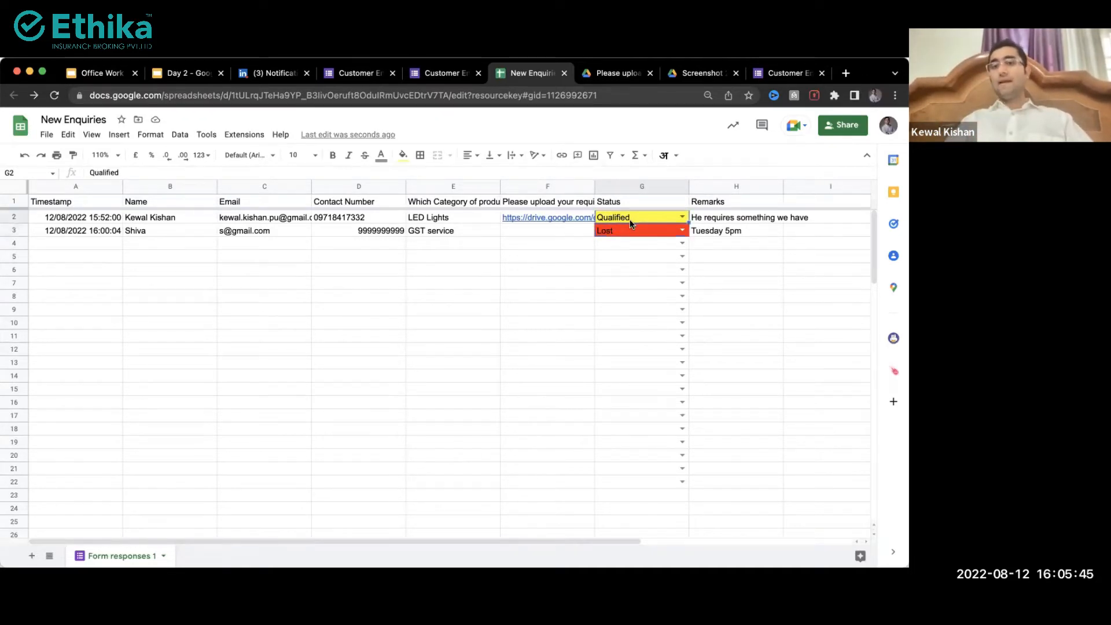
{"action": "left_click", "coordinate": [680, 217]}
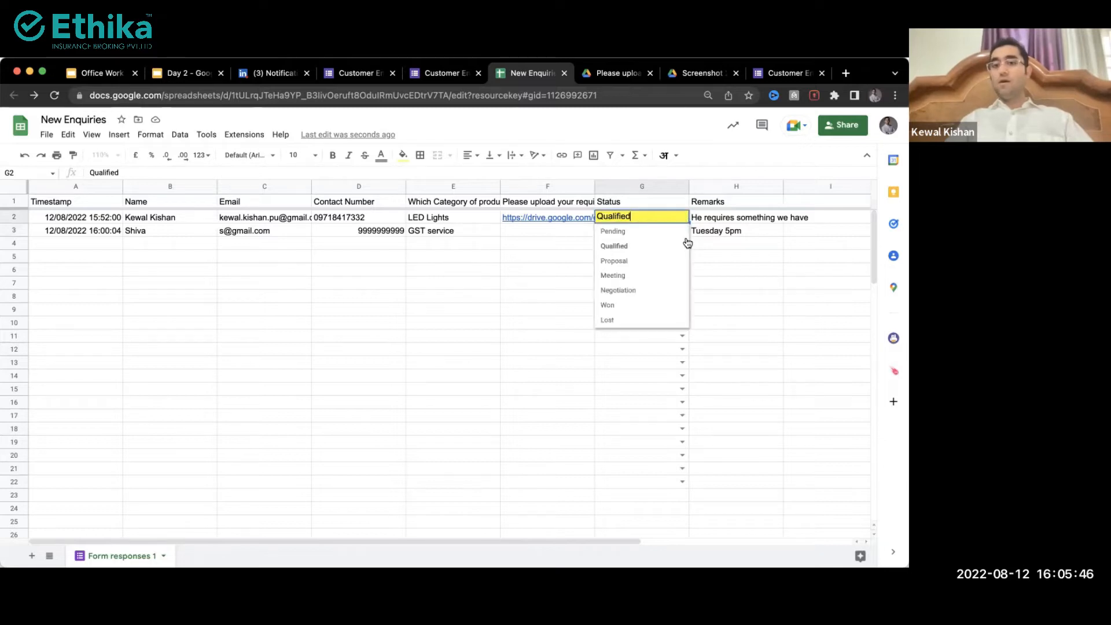
{"action": "left_click", "coordinate": [620, 306]}
{"action": "left_click", "coordinate": [468, 262]}
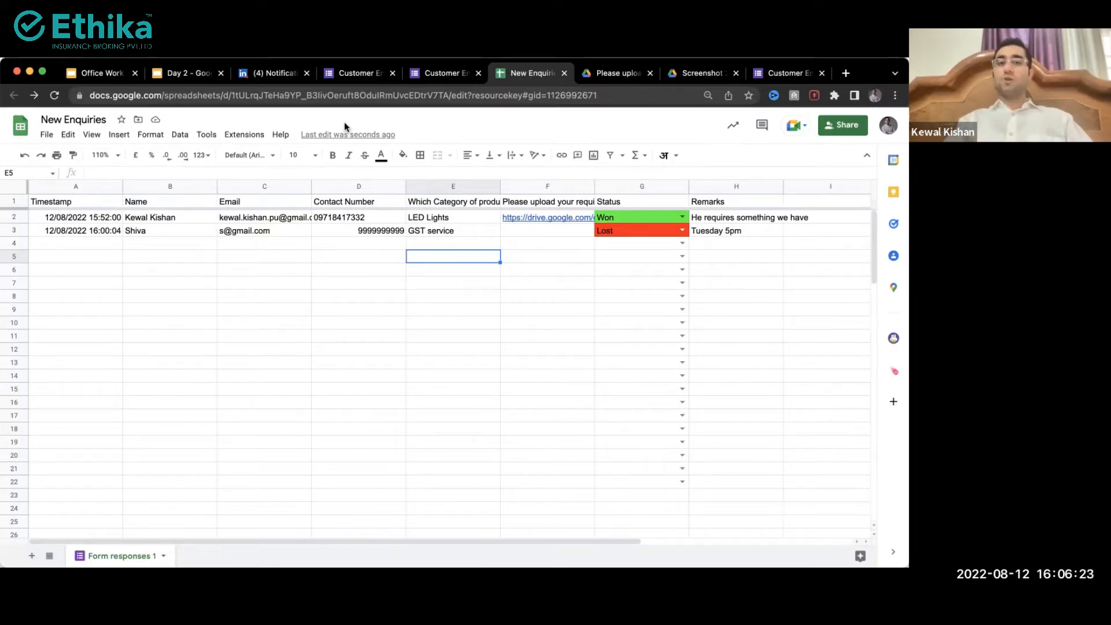
Step: Select the Lost cell G3 and begin a new conditional formatting rule
{"action": "left_click", "coordinate": [350, 274]}
{"action": "left_click", "coordinate": [216, 260]}
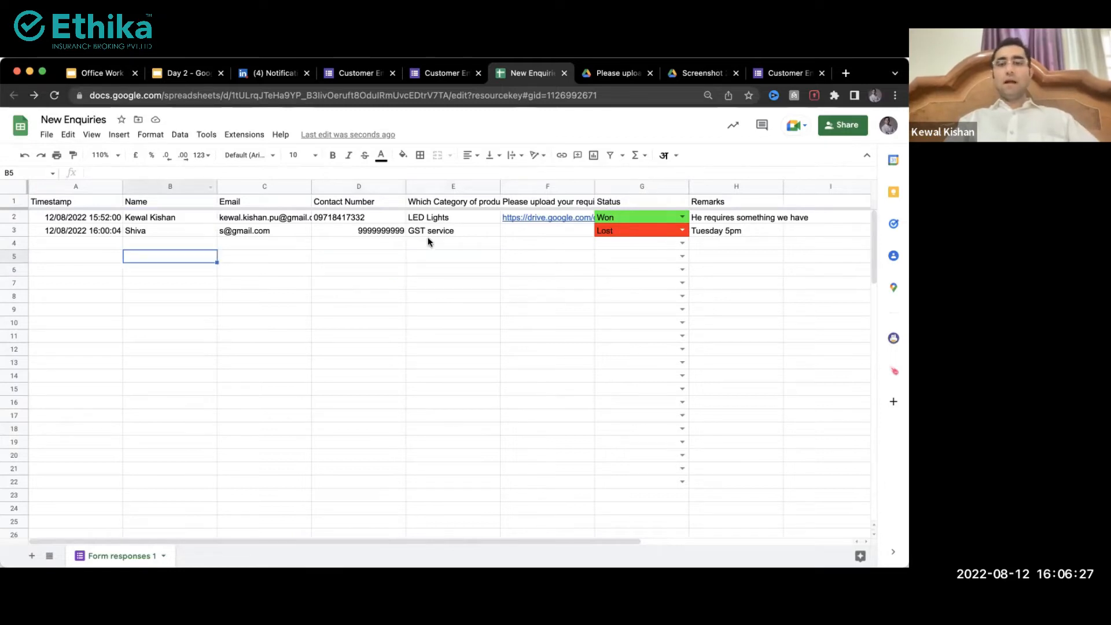
{"action": "left_click", "coordinate": [646, 228]}
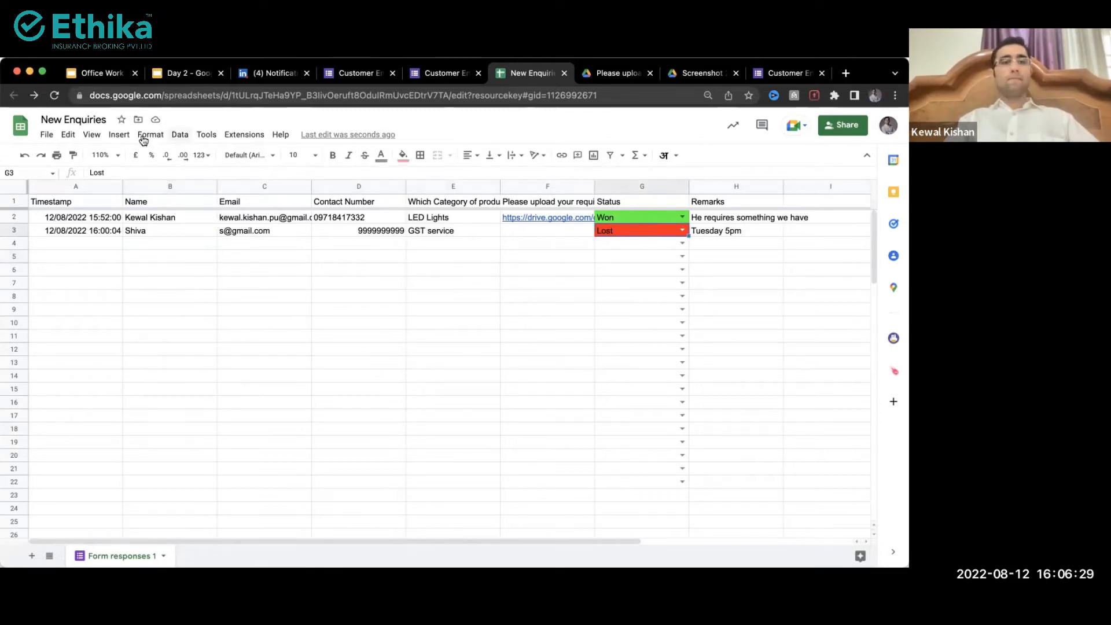
{"action": "left_click", "coordinate": [163, 138]}
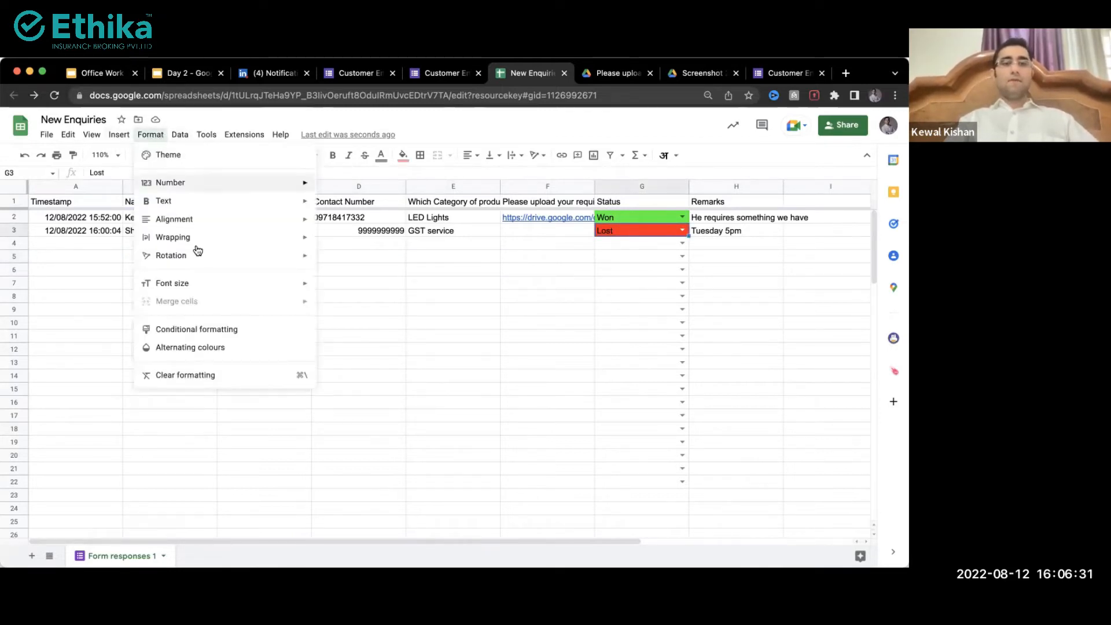
{"action": "left_click", "coordinate": [173, 327]}
{"action": "left_click", "coordinate": [779, 368]}
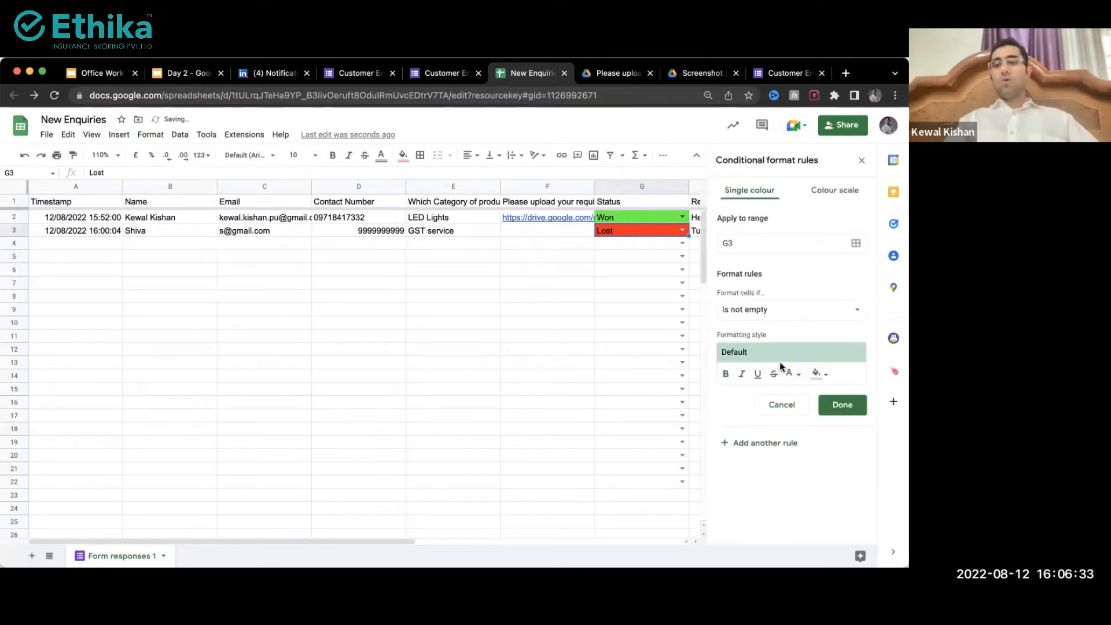
Step: Try the Custom formula is condition, then discard the rule and close the rules panel
{"action": "left_click", "coordinate": [753, 313]}
{"action": "scroll", "coordinate": [788, 480], "scroll_direction": "down", "scroll_amount": 3}
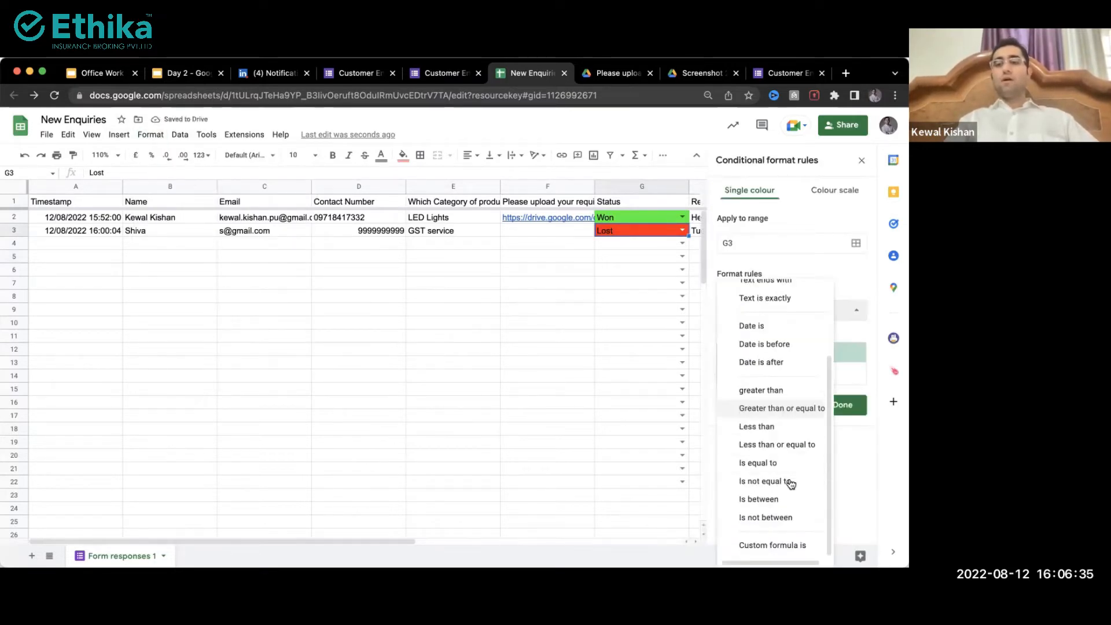
{"action": "scroll", "coordinate": [768, 548], "scroll_direction": "up", "scroll_amount": 5}
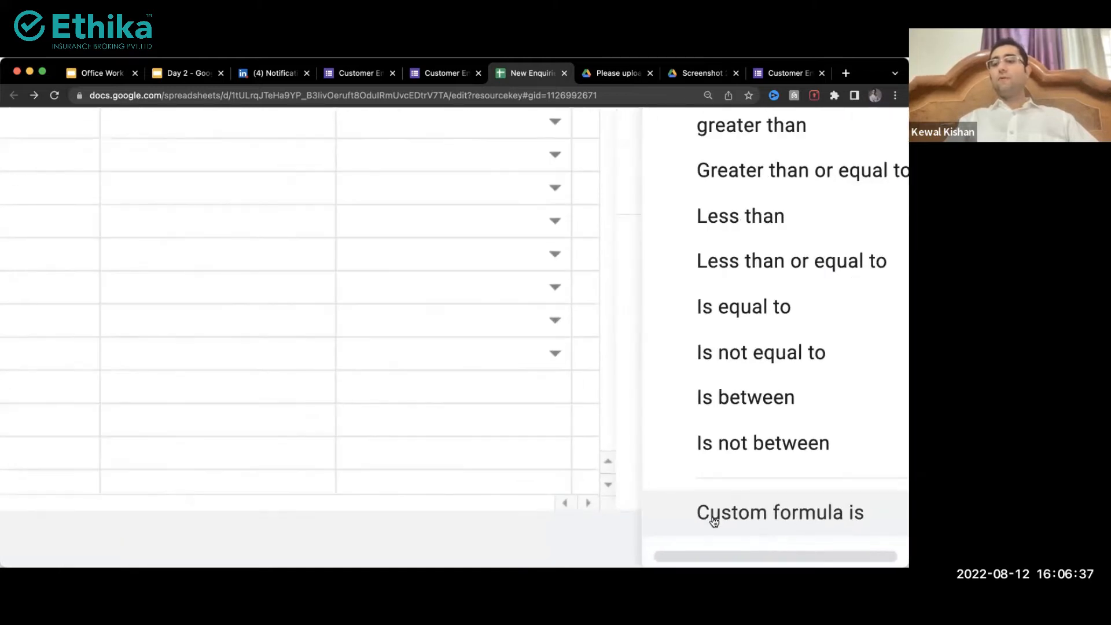
{"action": "left_click", "coordinate": [735, 513]}
{"action": "scroll", "coordinate": [795, 359], "scroll_direction": "down", "scroll_amount": 5}
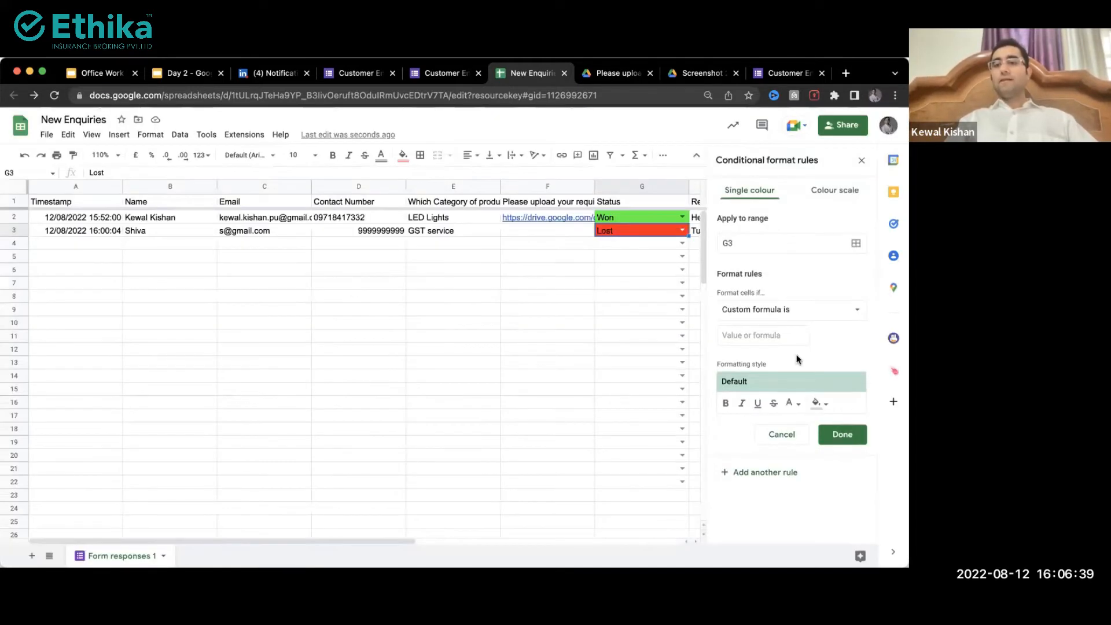
{"action": "left_click", "coordinate": [765, 313]}
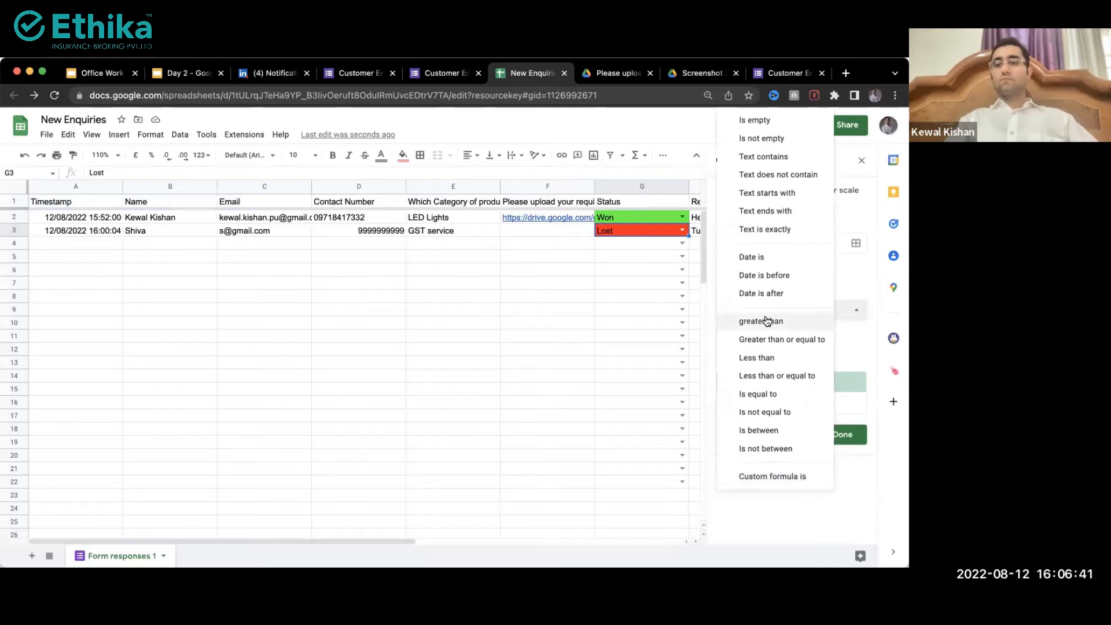
{"action": "left_click", "coordinate": [754, 477]}
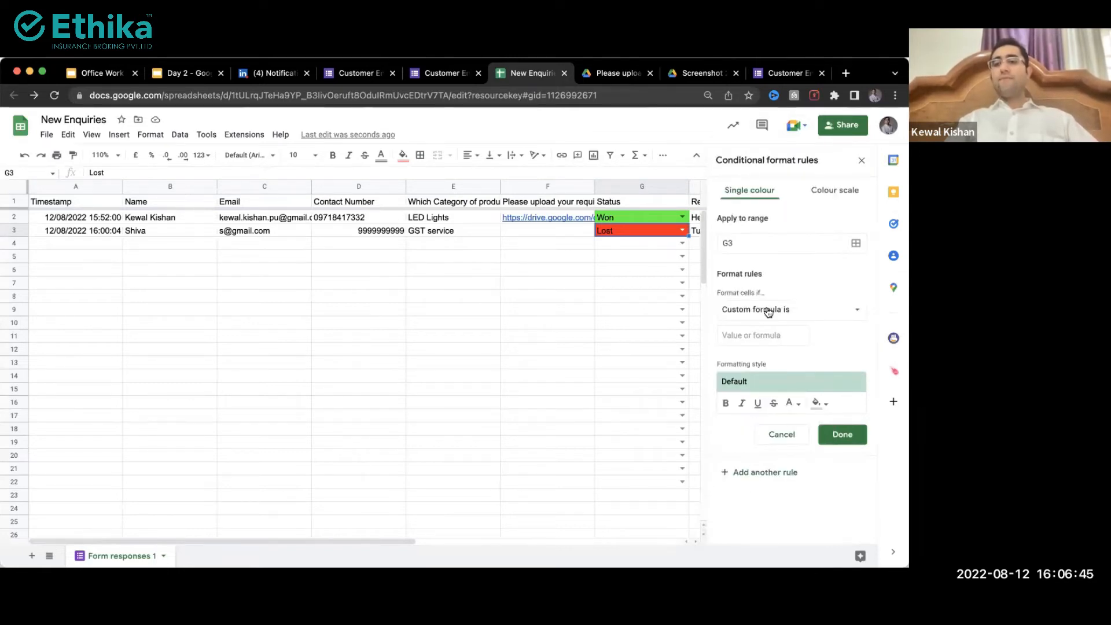
{"action": "left_click", "coordinate": [736, 340]}
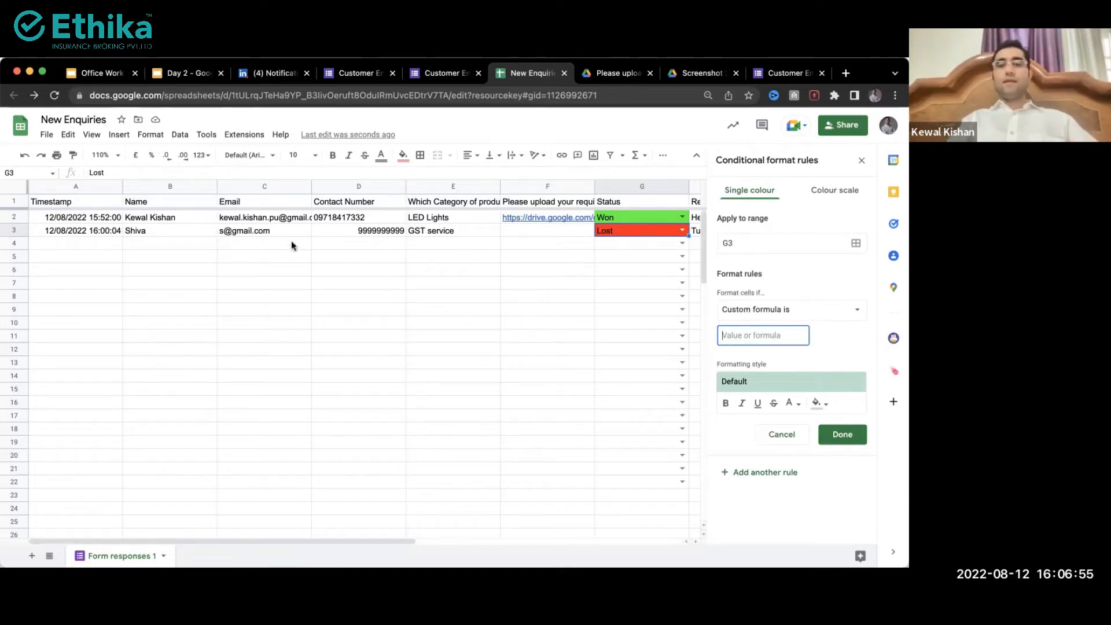
{"action": "left_click", "coordinate": [772, 435]}
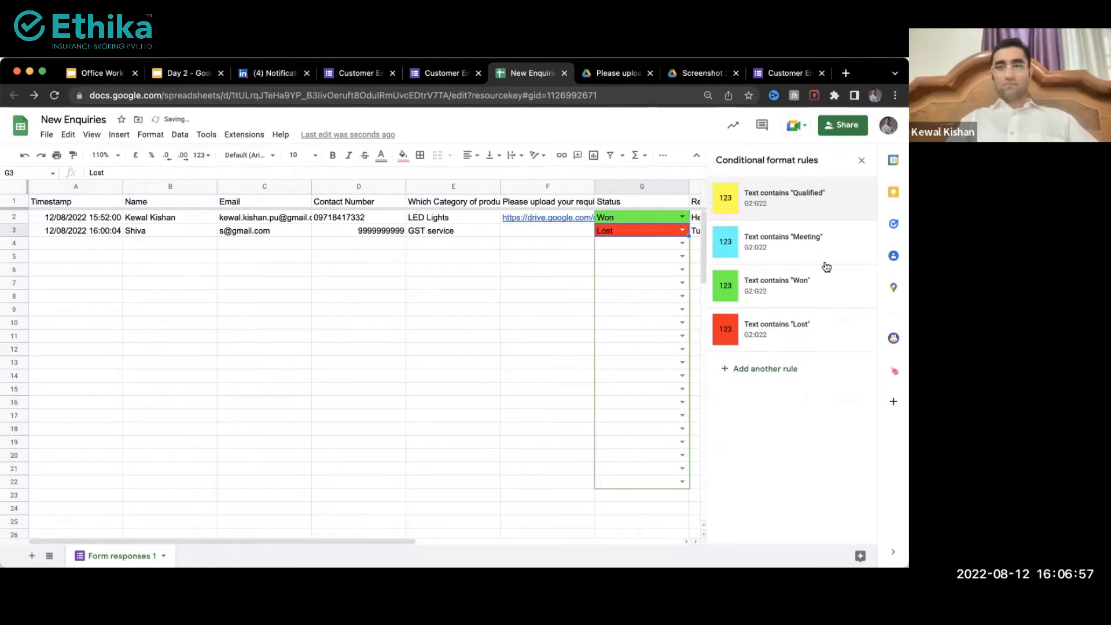
{"action": "left_click", "coordinate": [859, 168]}
Step: Replace the second enquiry's contact number in cell D3 with the new number
{"action": "left_click", "coordinate": [641, 307]}
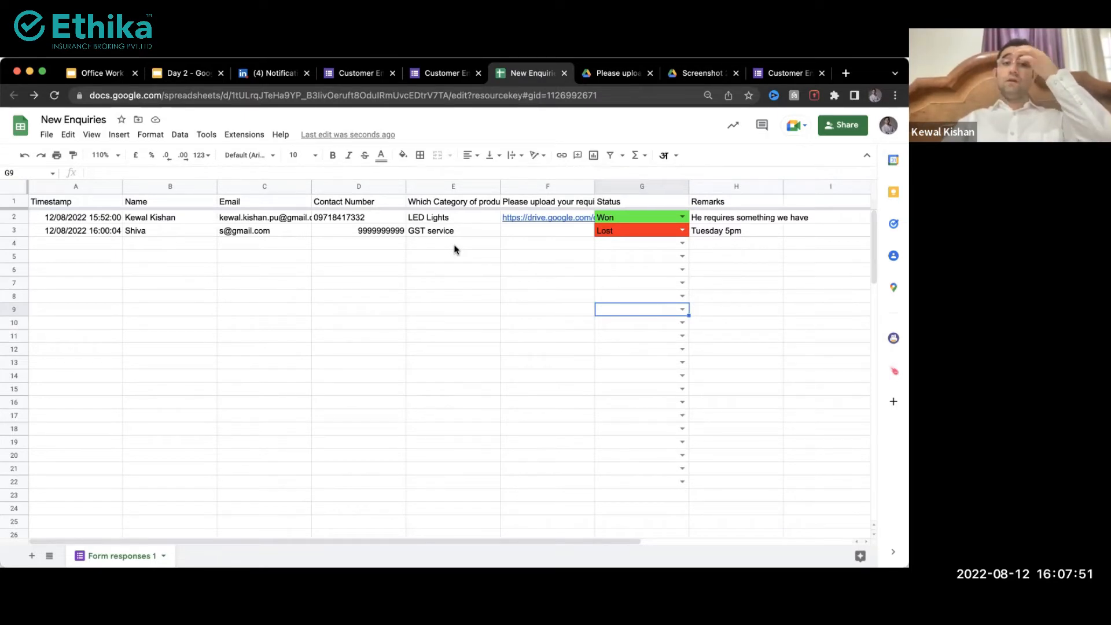
{"action": "left_click", "coordinate": [388, 230]}
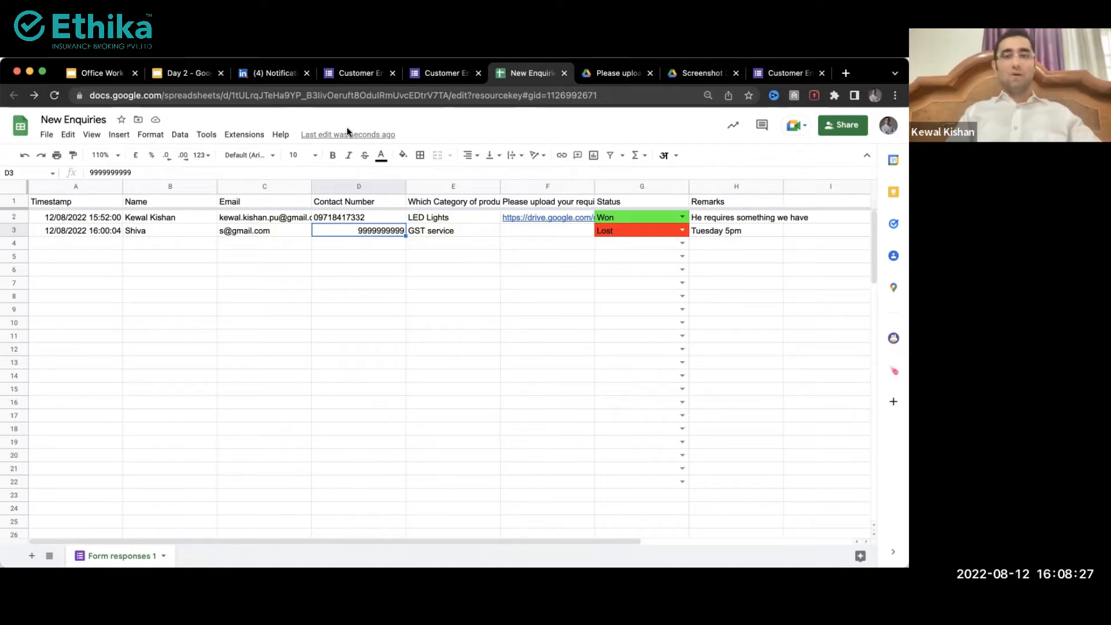
{"action": "left_click", "coordinate": [224, 246]}
{"action": "left_click", "coordinate": [150, 273]}
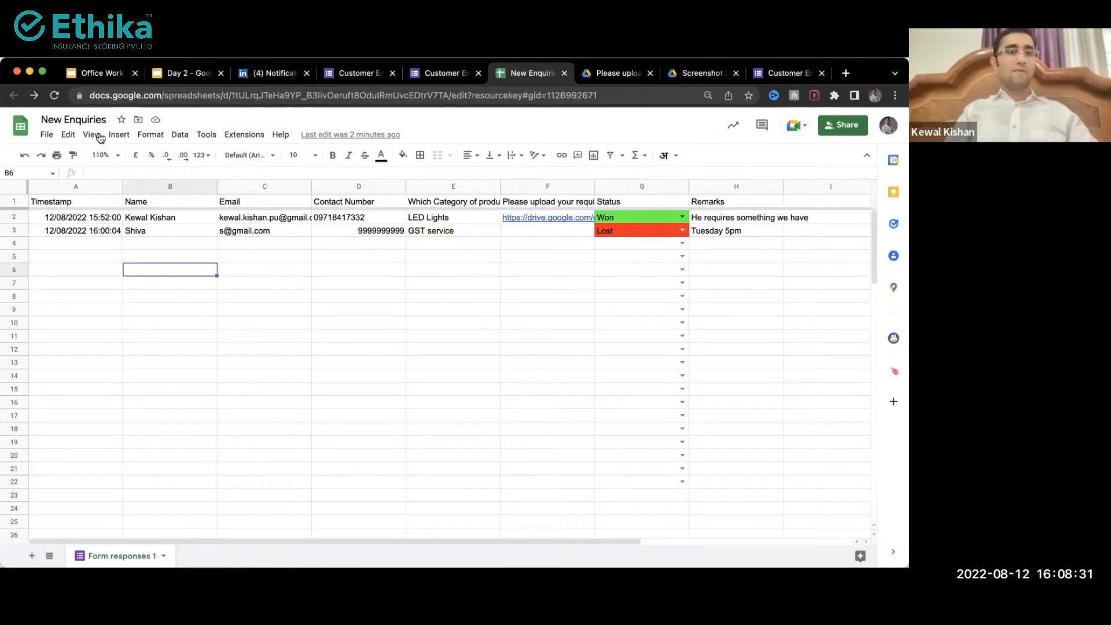
Step: Open the New Enquiries Share dialog, check its advanced settings, and return to the access list
{"action": "left_click", "coordinate": [46, 134]}
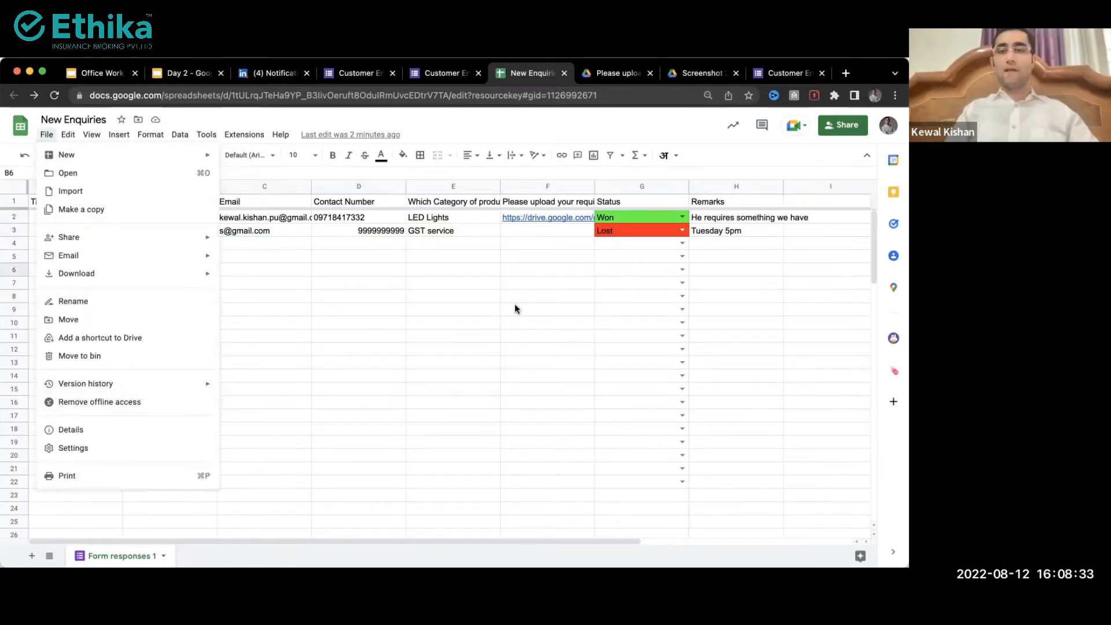
{"action": "left_click", "coordinate": [470, 272]}
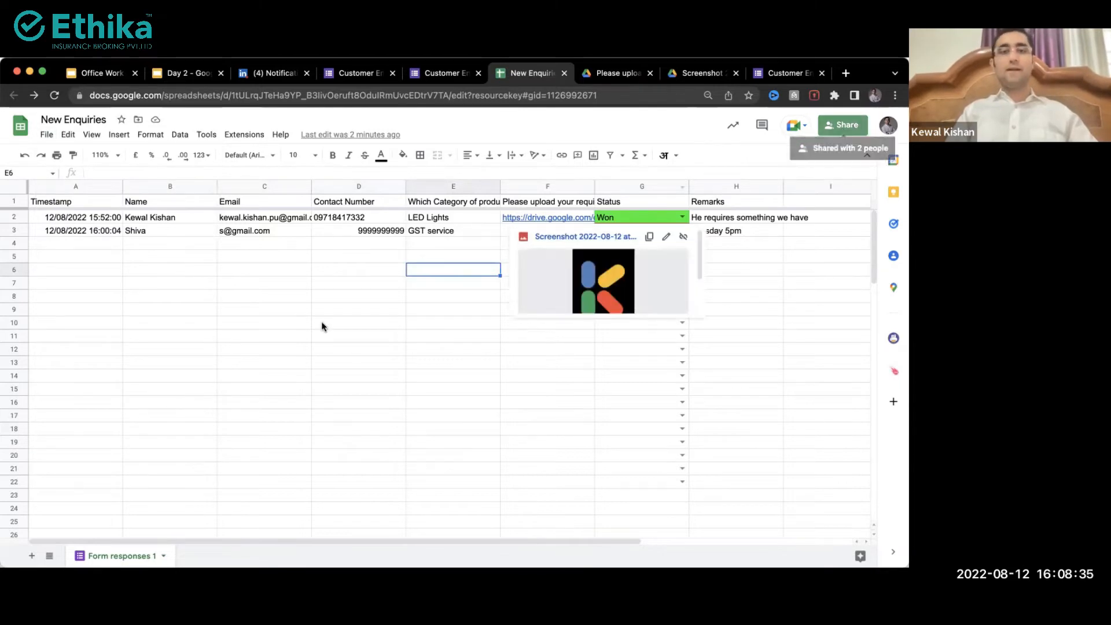
{"action": "left_click", "coordinate": [323, 323]}
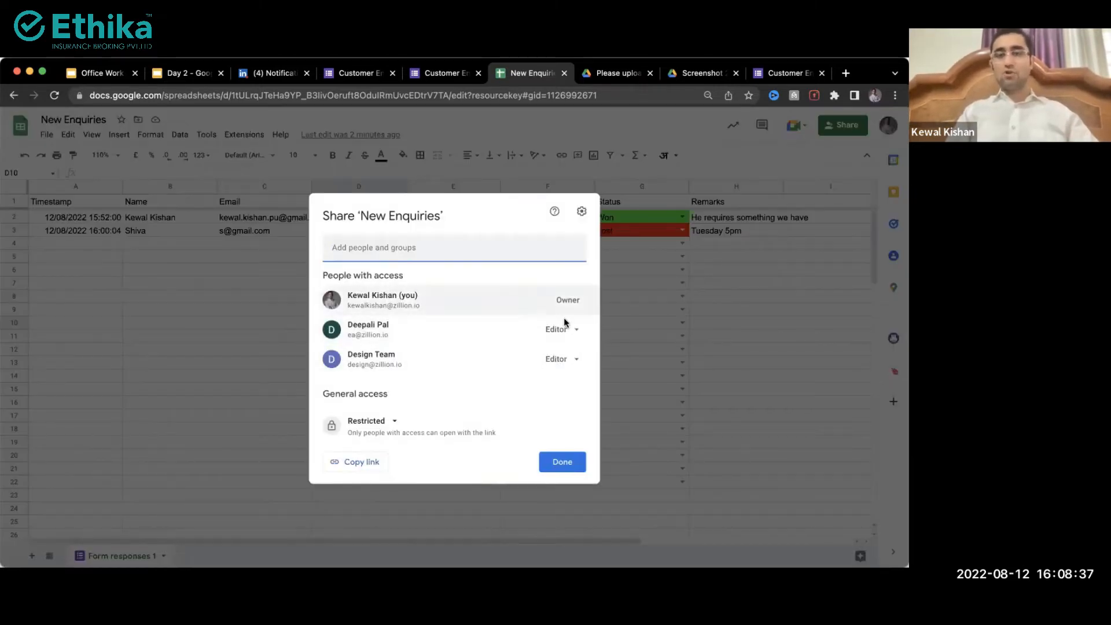
{"action": "left_click", "coordinate": [581, 212]}
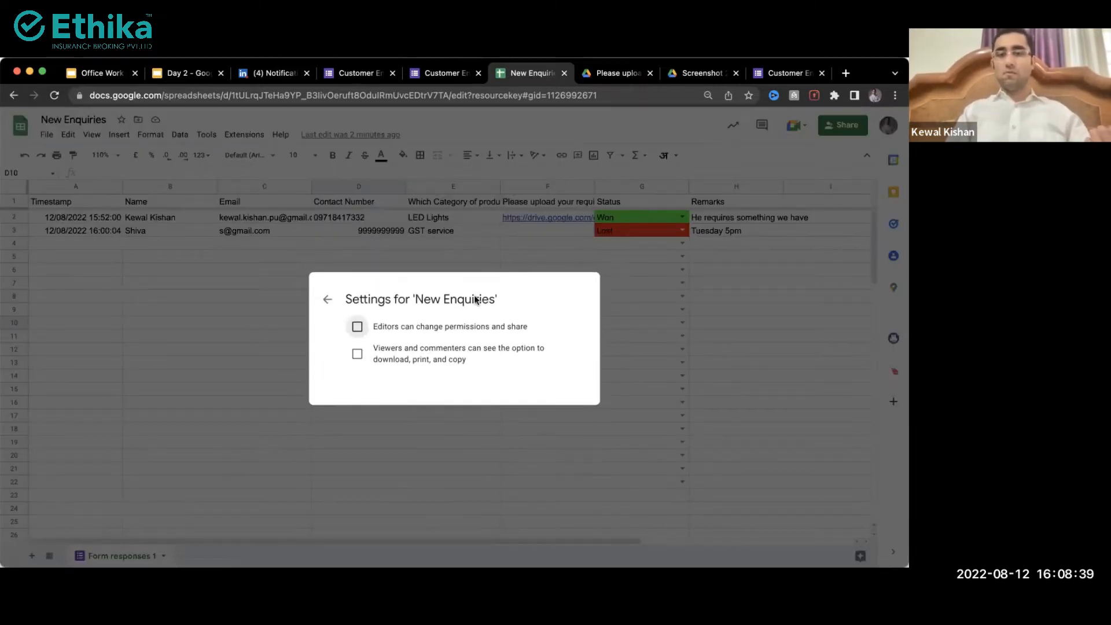
{"action": "left_click", "coordinate": [327, 300]}
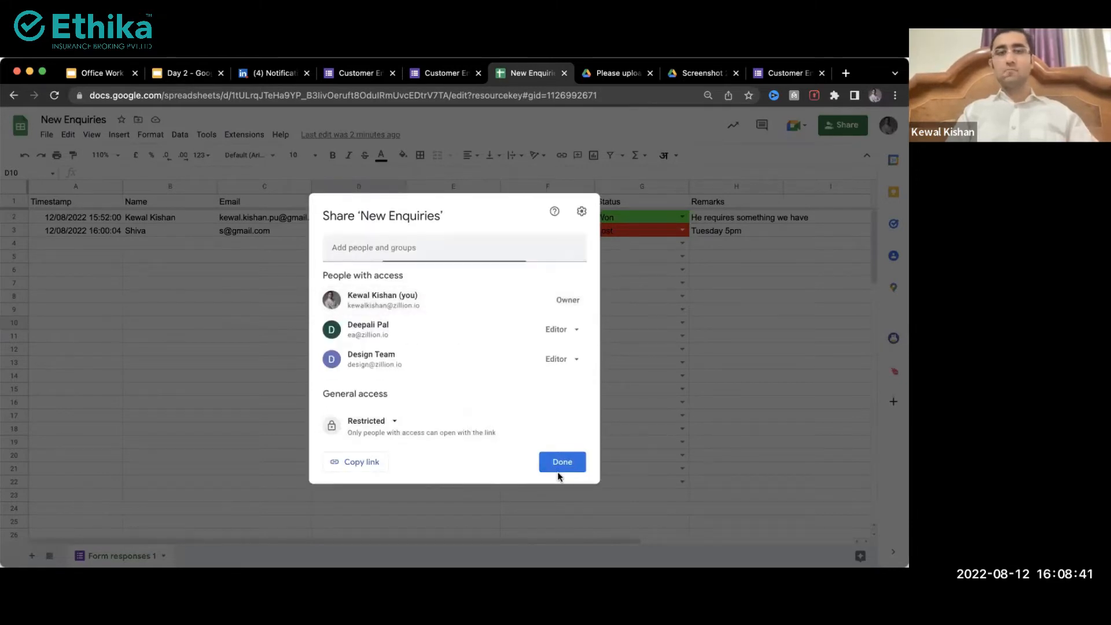
Step: Page through the Office Work Automation deck to slide 20, then switch to the Customer Enquiry Form editor
{"action": "left_click", "coordinate": [101, 73]}
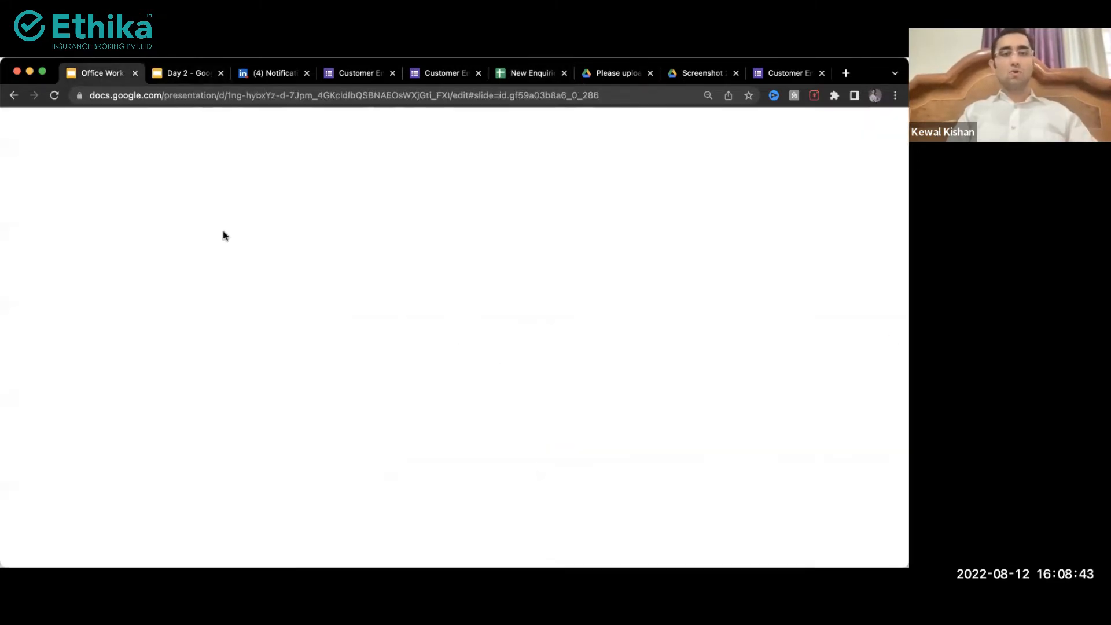
{"action": "left_click", "coordinate": [88, 437]}
{"action": "scroll", "coordinate": [67, 405], "scroll_direction": "down", "scroll_amount": 4}
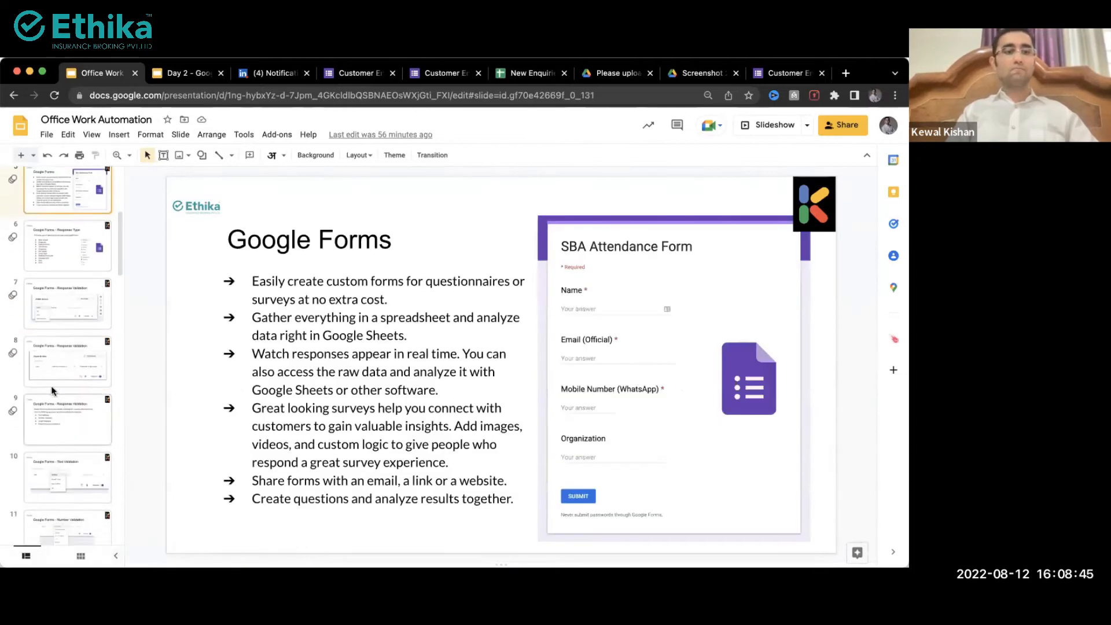
{"action": "left_click", "coordinate": [41, 371]}
{"action": "key", "text": "Down"}
{"action": "key", "text": "Down"}
{"action": "key", "text": "Down"}
{"action": "key", "text": "Down"}
{"action": "key", "text": "Down"}
{"action": "key", "text": "Down"}
{"action": "key", "text": "Down"}
{"action": "key", "text": "Down"}
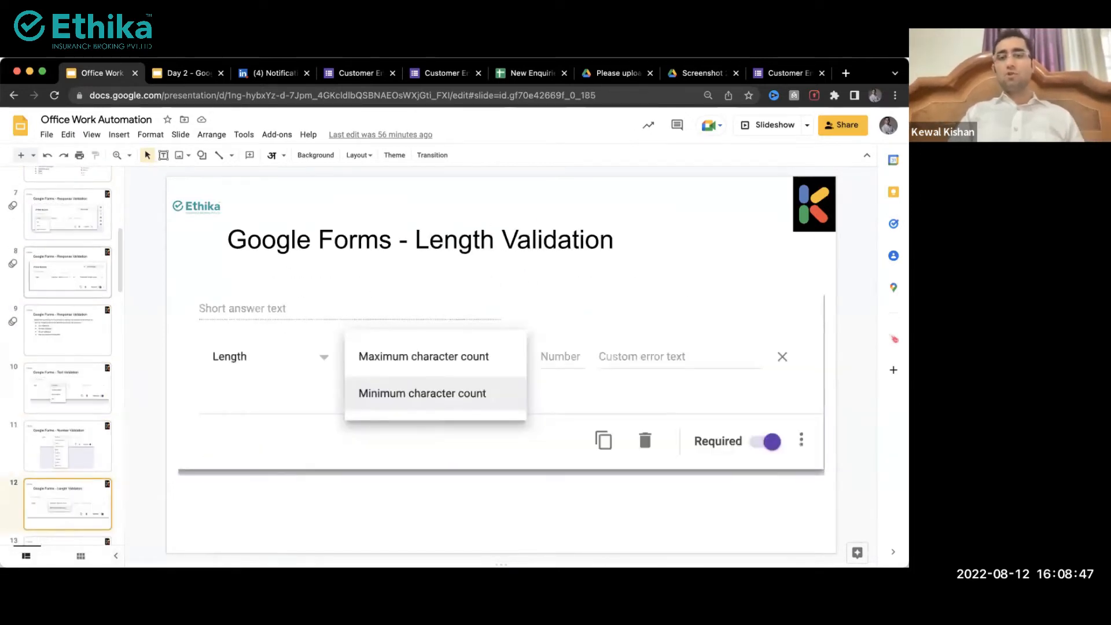
{"action": "key", "text": "Down"}
{"action": "key", "text": "Up"}
{"action": "key", "text": "Down"}
{"action": "key", "text": "Down"}
{"action": "key", "text": "Down"}
{"action": "key", "text": "Down"}
{"action": "key", "text": "Down"}
{"action": "key", "text": "Down"}
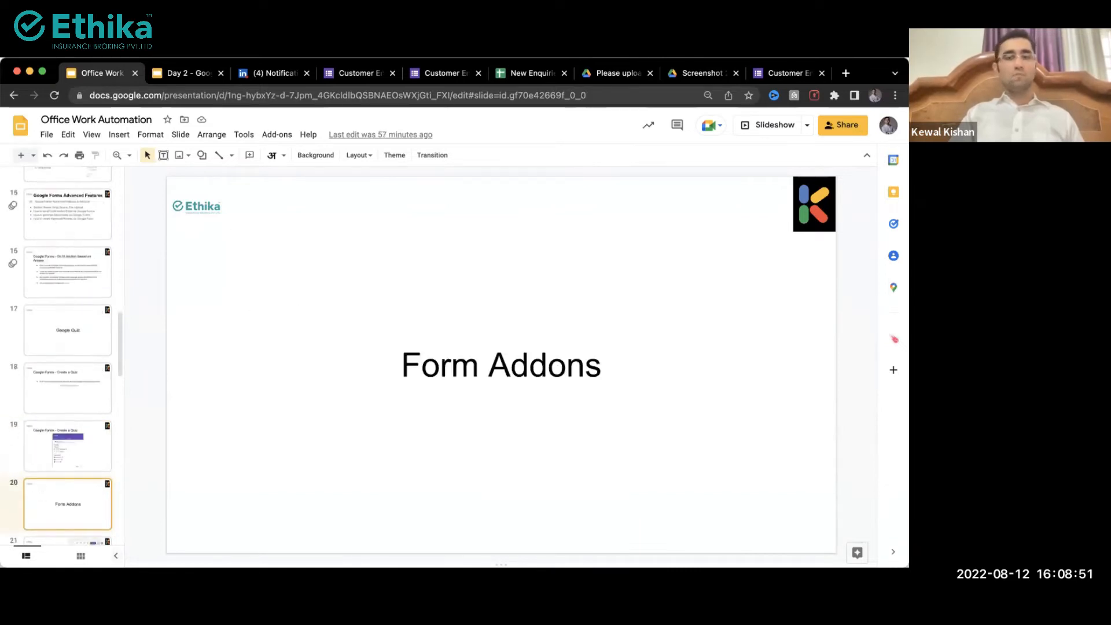
{"action": "left_click", "coordinate": [357, 73]}
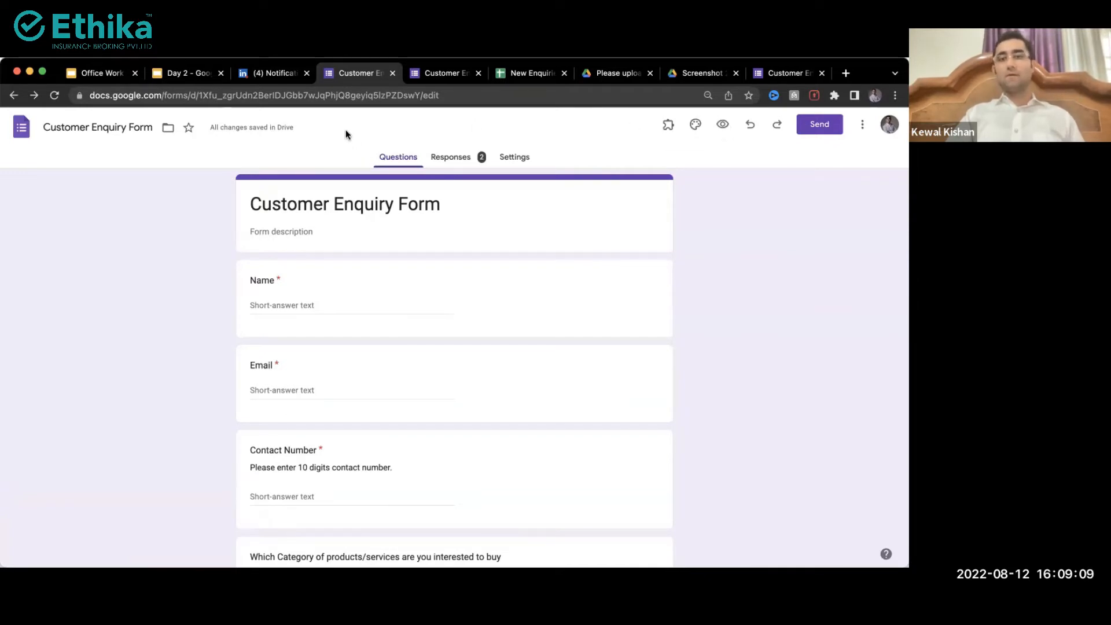
Step: Search Google for 'google form notification' in a new tab
{"action": "left_click", "coordinate": [849, 74]}
{"action": "type", "text": "gog"}
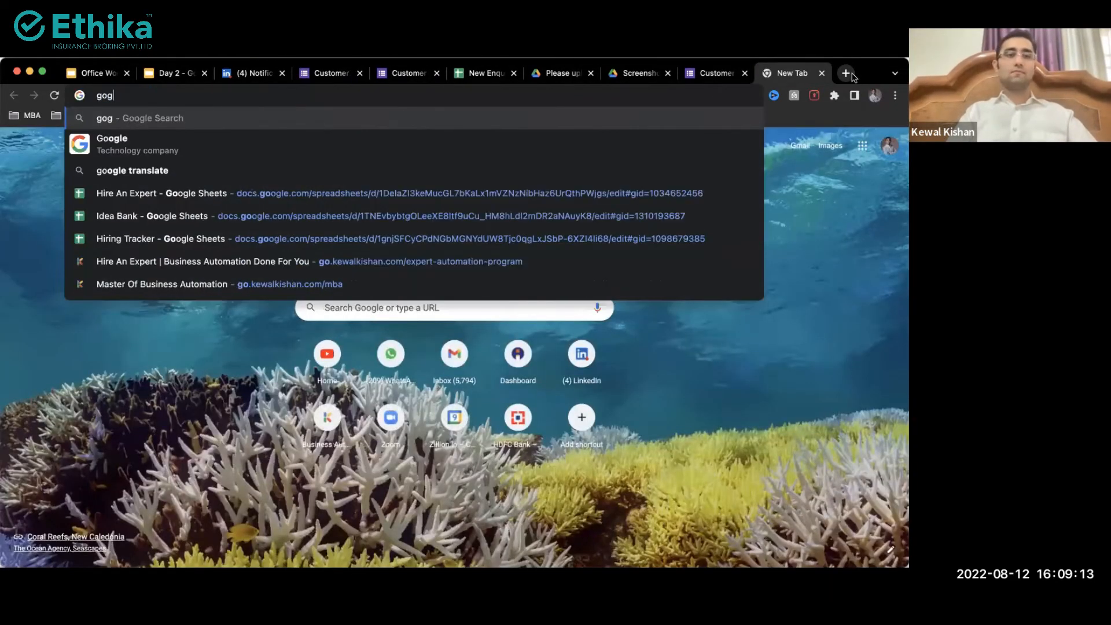
{"action": "key", "text": "BackSpace"}
{"action": "type", "text": "og"}
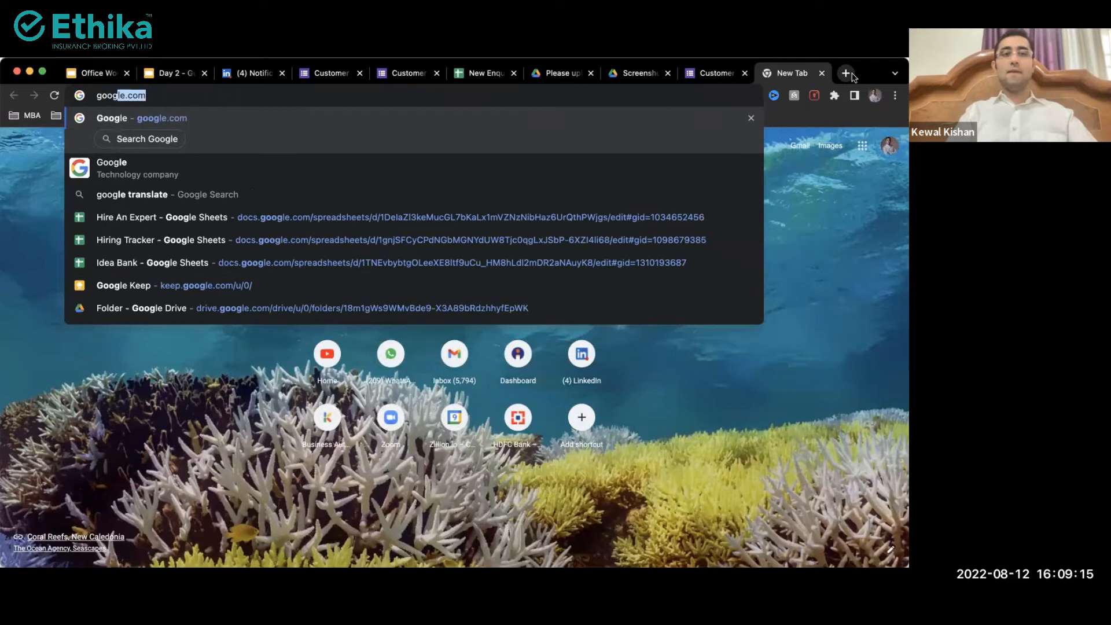
{"action": "type", "text": "le not"}
{"action": "key", "text": "BackSpace"}
{"action": "key", "text": "BackSpace"}
{"action": "key", "text": "BackSpace"}
{"action": "type", "text": "form notifi"}
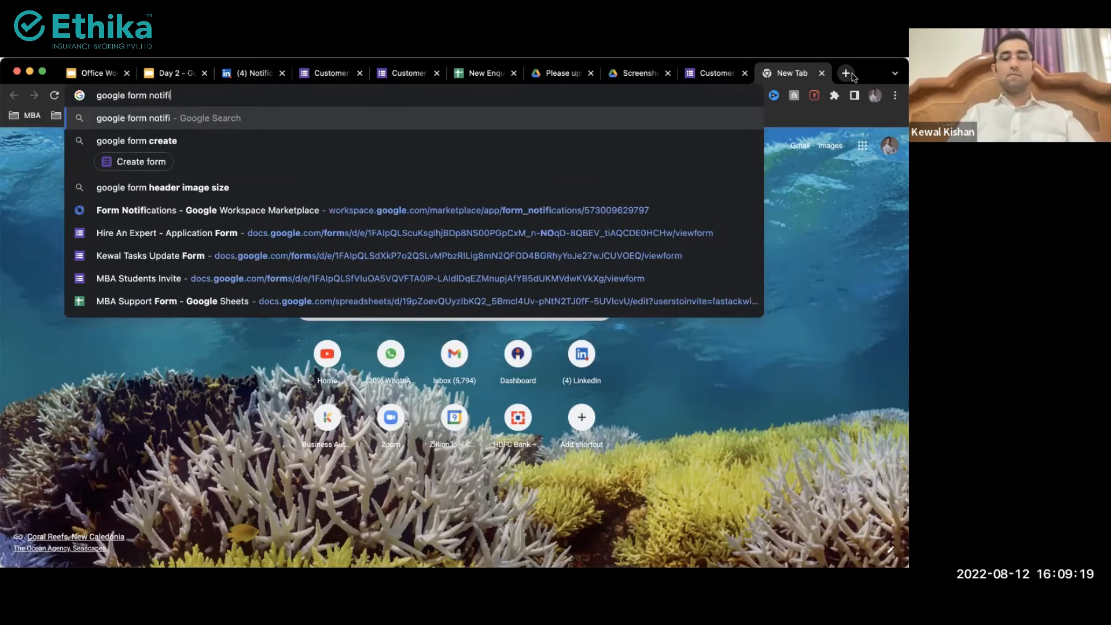
{"action": "type", "text": "cation"}
{"action": "key", "text": "Return"}
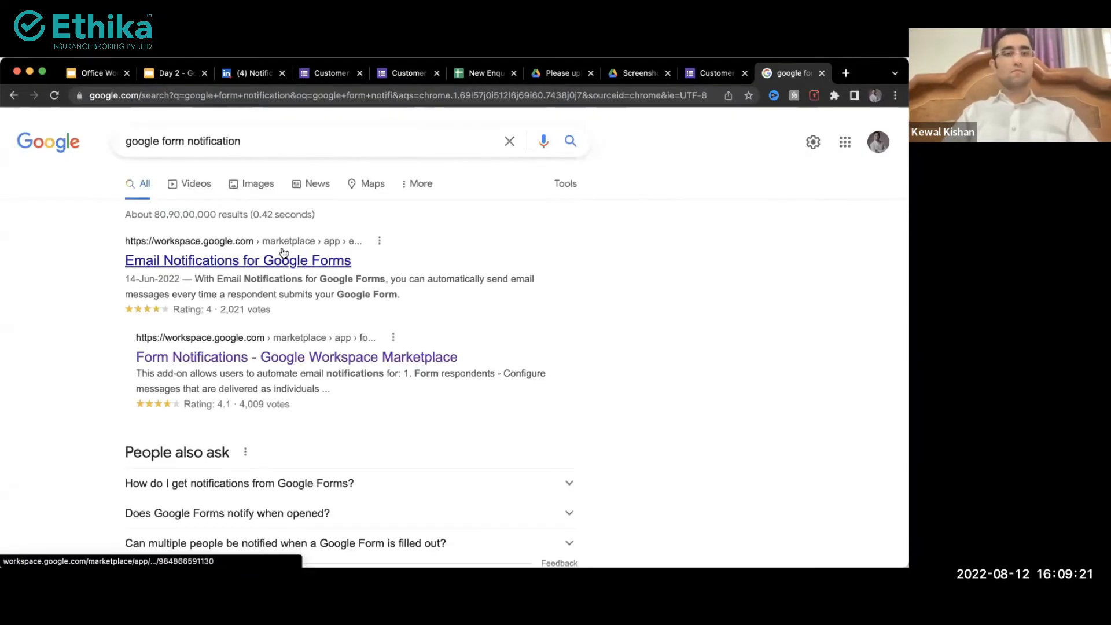
Step: Open the Email Notifications for Google Forms listing, then browse the Marketplace home page's recommended apps
{"action": "left_click", "coordinate": [260, 266]}
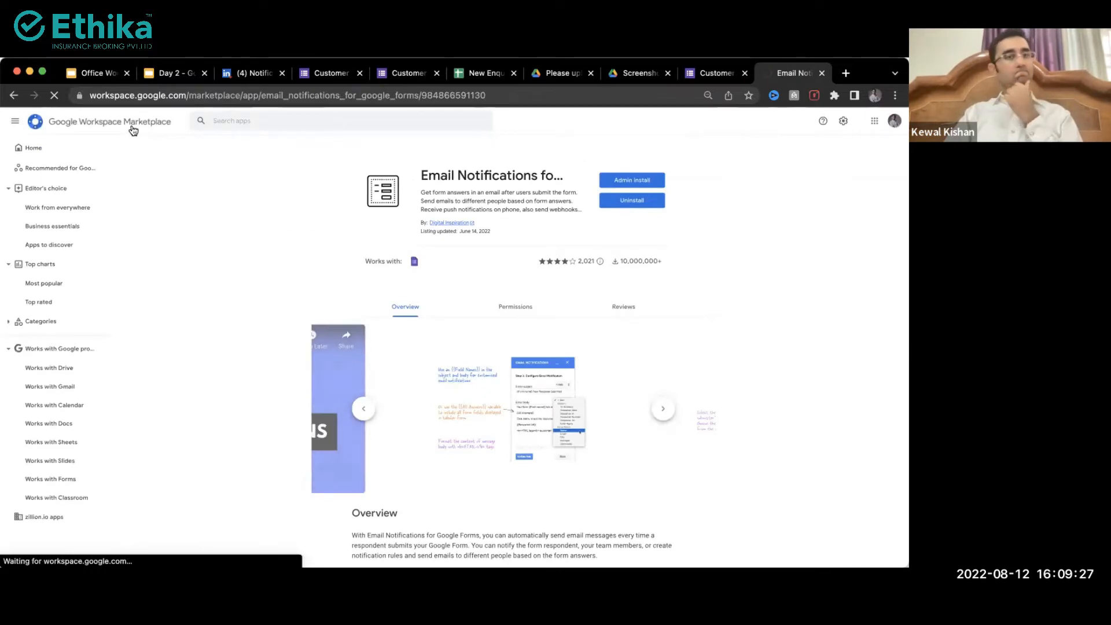
{"action": "left_click", "coordinate": [133, 130]}
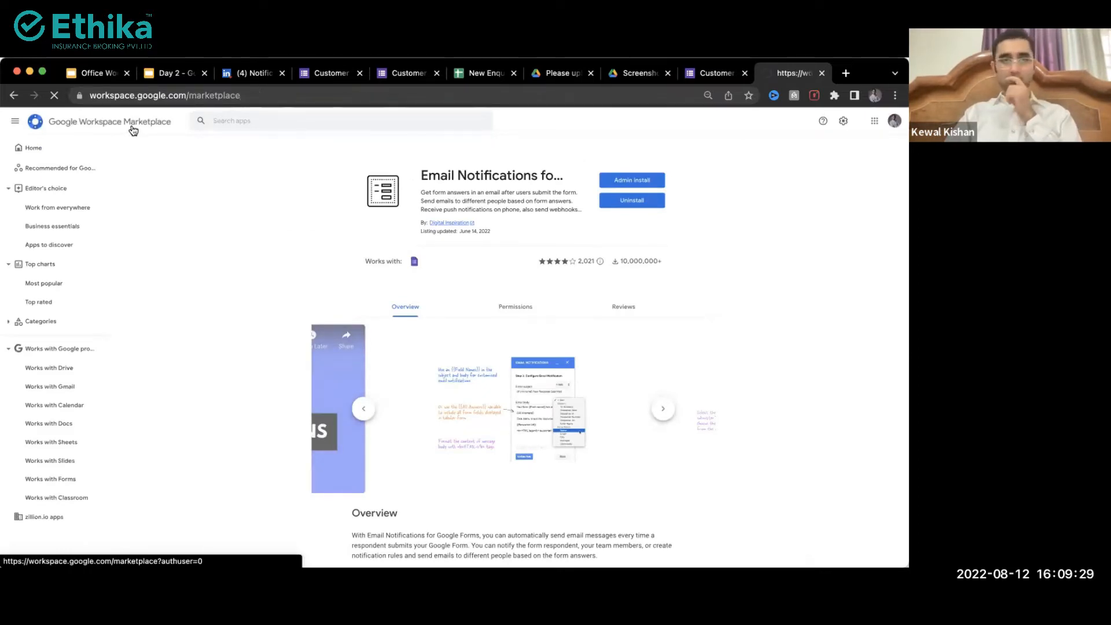
{"action": "left_click", "coordinate": [262, 94]}
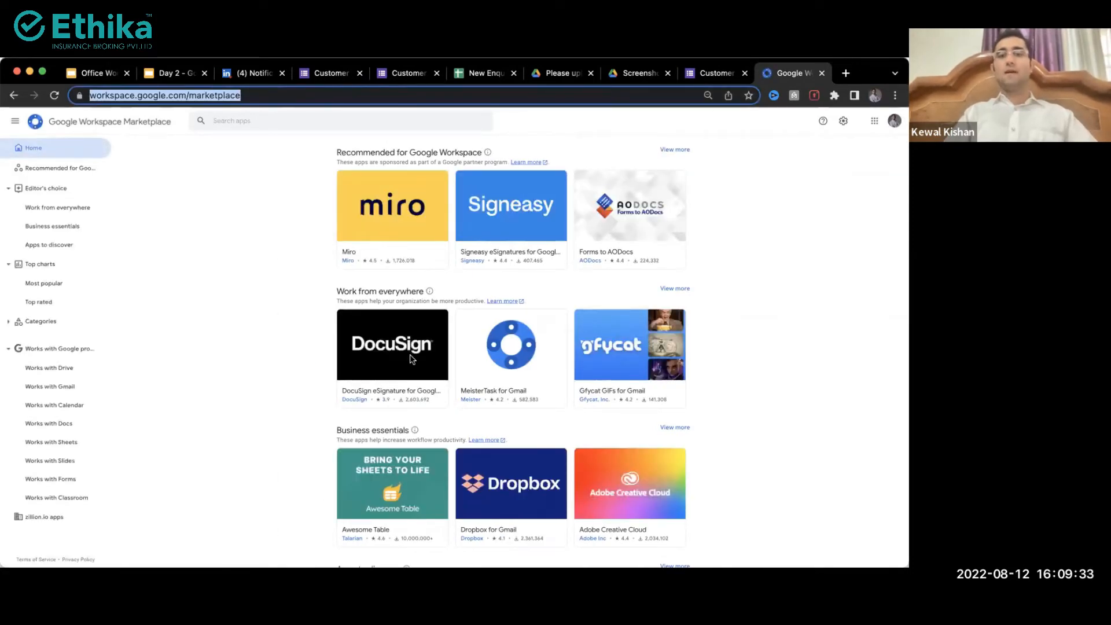
{"action": "left_click", "coordinate": [407, 376]}
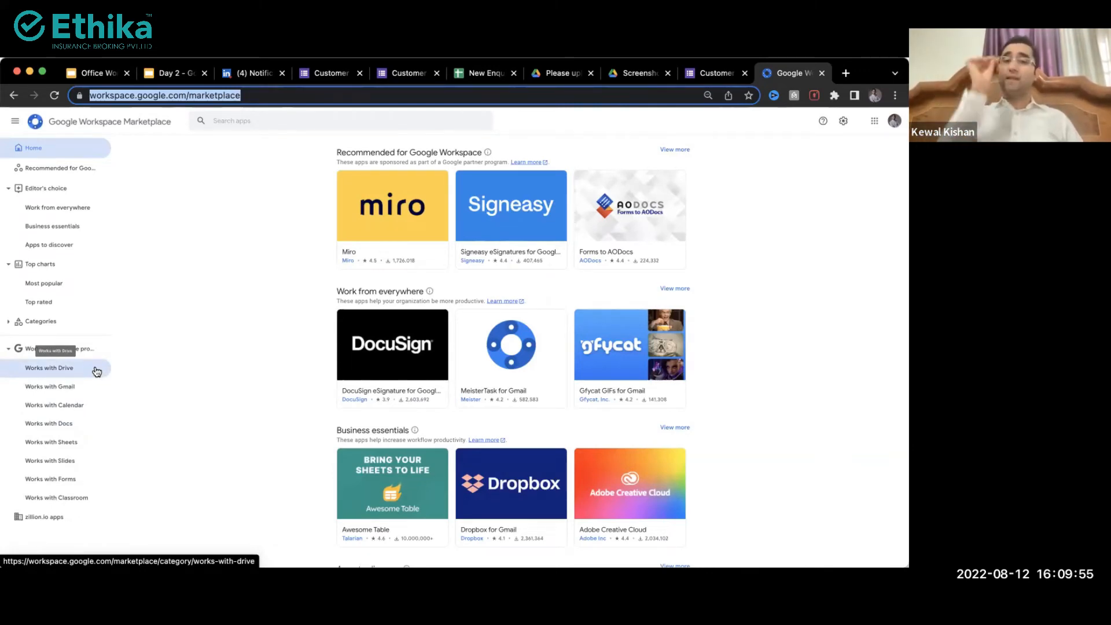
{"action": "scroll", "coordinate": [33, 393], "scroll_direction": "up", "scroll_amount": 5}
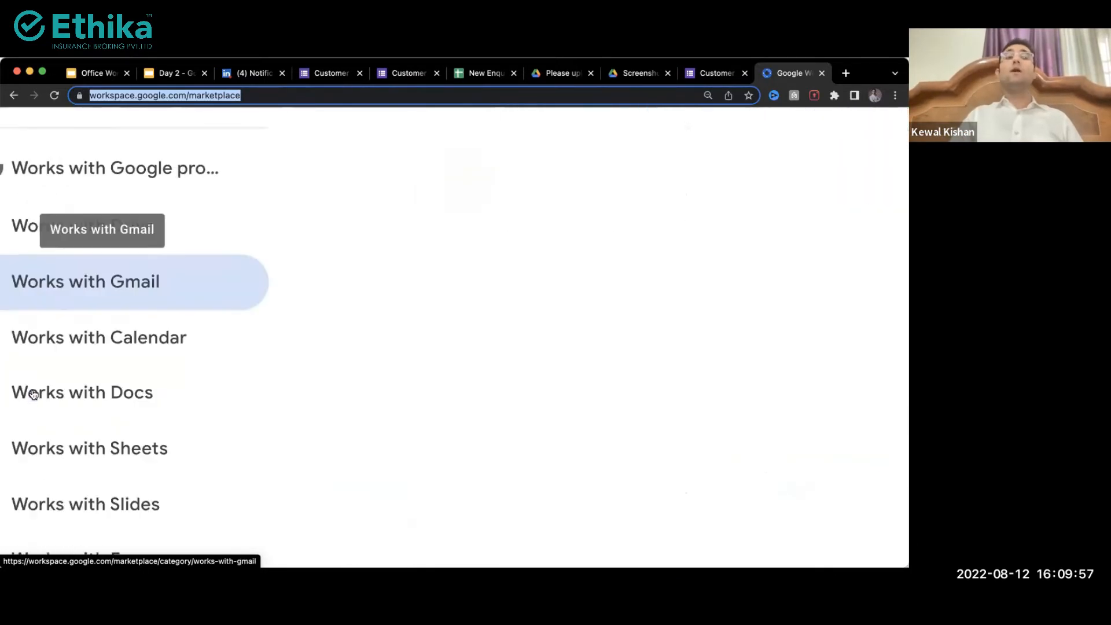
{"action": "scroll", "coordinate": [33, 395], "scroll_direction": "left", "scroll_amount": 1}
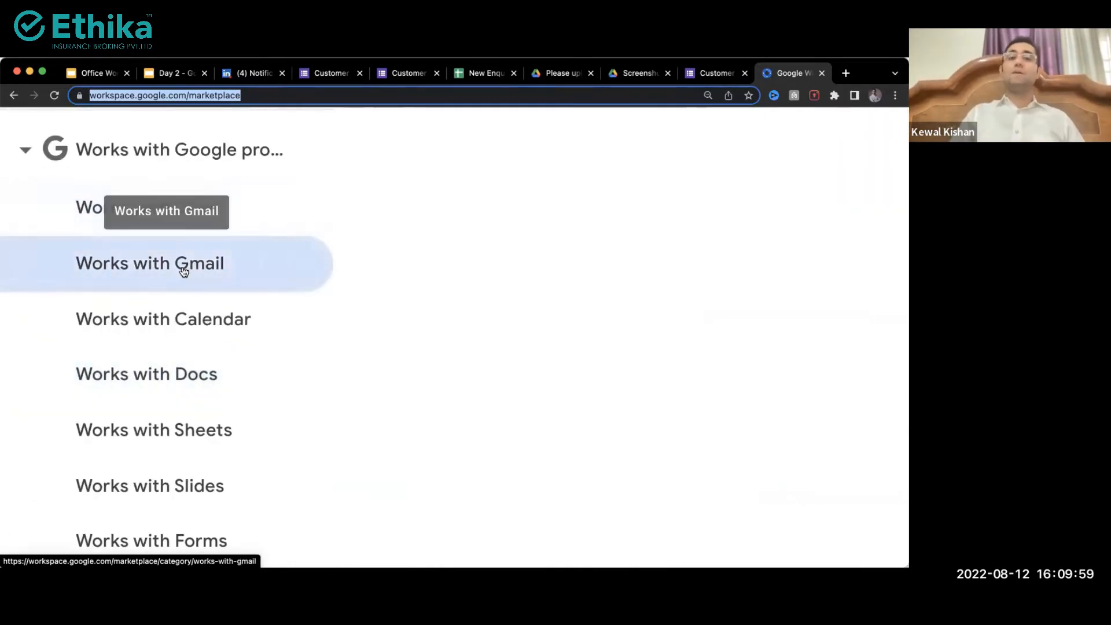
{"action": "scroll", "coordinate": [198, 342], "scroll_direction": "down", "scroll_amount": 2}
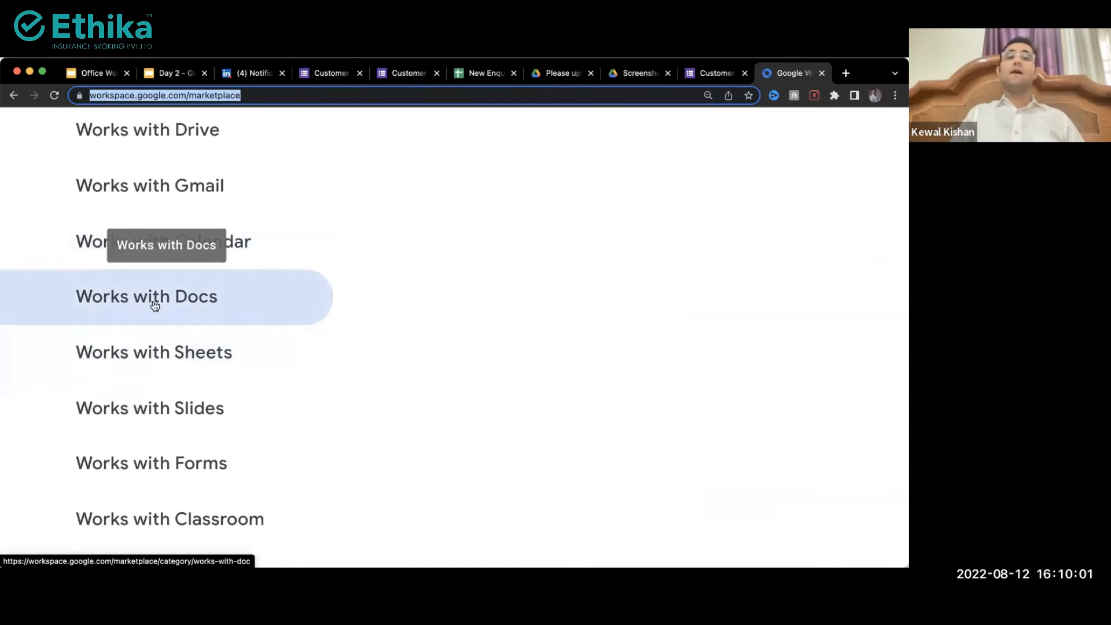
{"action": "scroll", "coordinate": [122, 437], "scroll_direction": "down", "scroll_amount": 4}
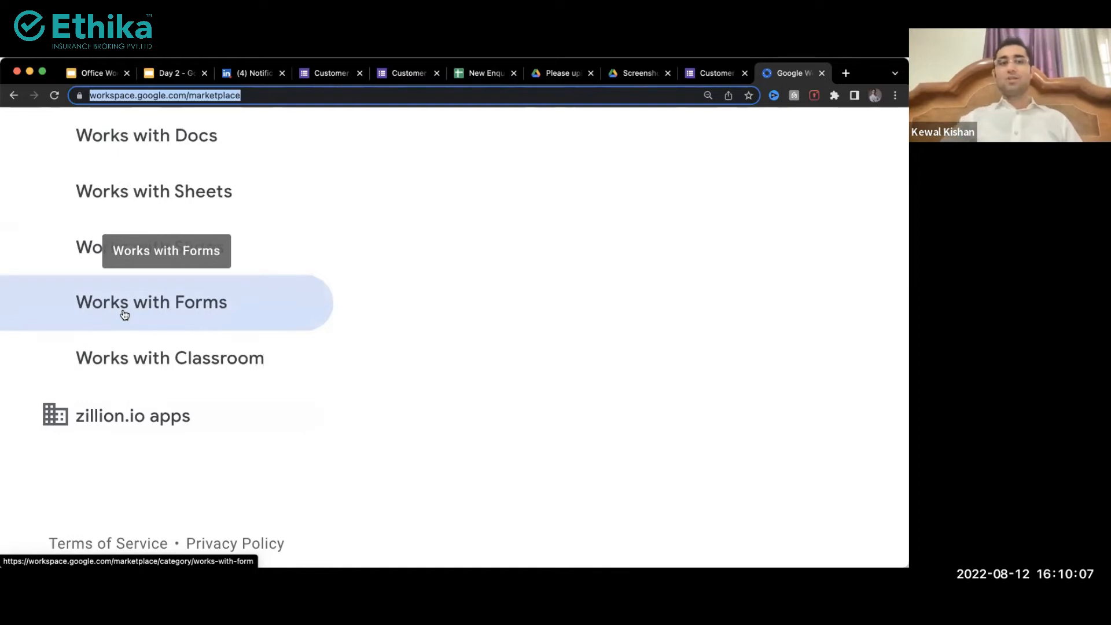
{"action": "scroll", "coordinate": [372, 292], "scroll_direction": "down", "scroll_amount": 5}
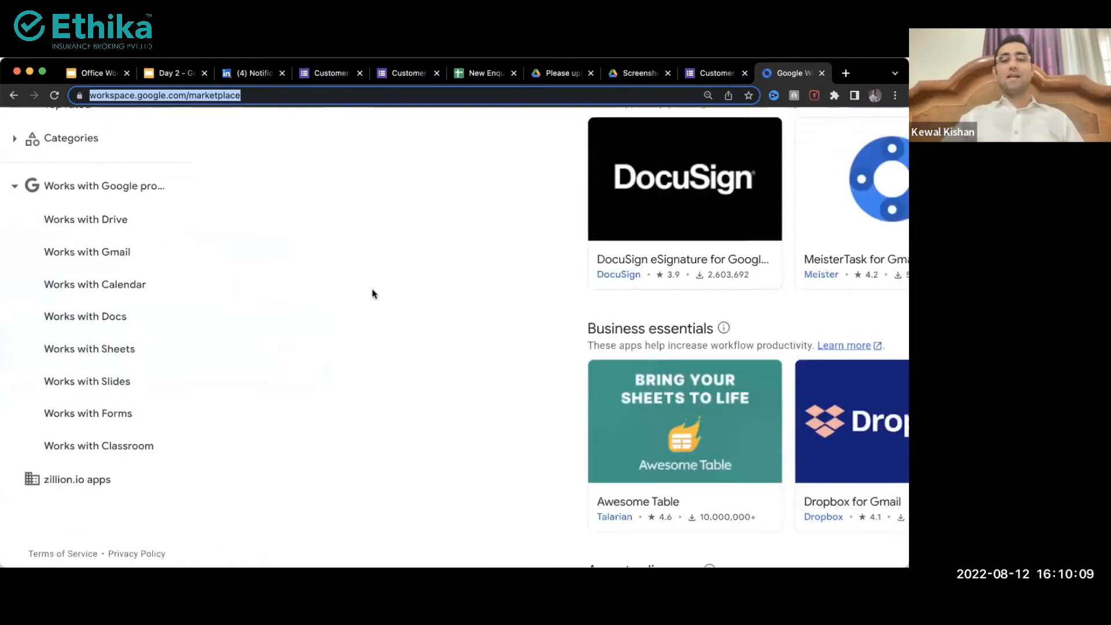
{"action": "scroll", "coordinate": [372, 292], "scroll_direction": "down", "scroll_amount": 3}
{"action": "left_click", "coordinate": [32, 480]}
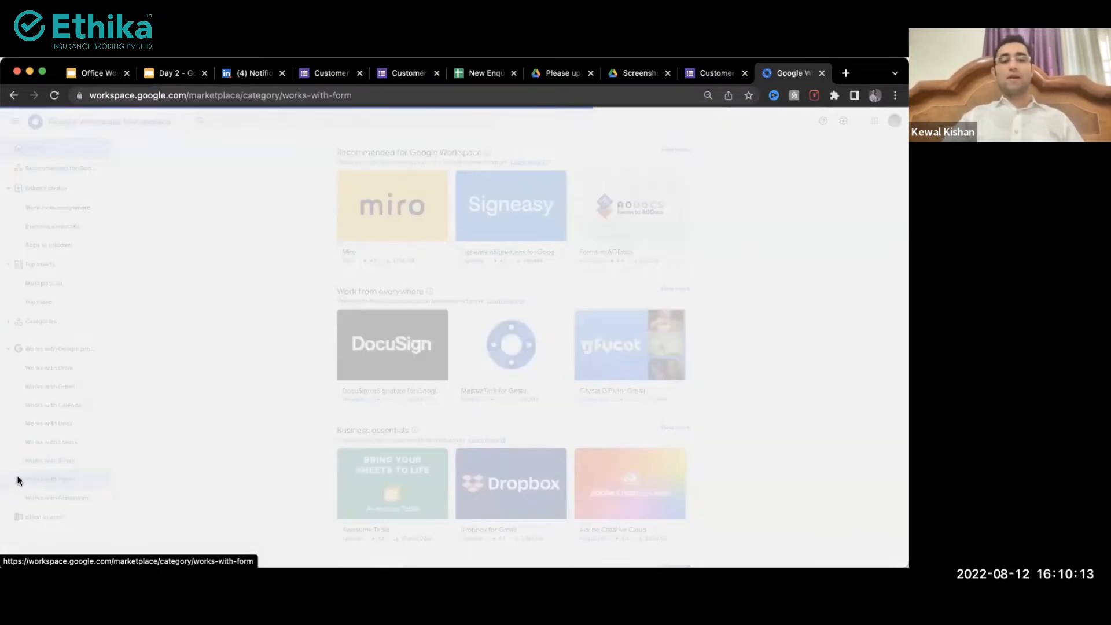
{"action": "scroll", "coordinate": [18, 480], "scroll_direction": "up", "scroll_amount": 5}
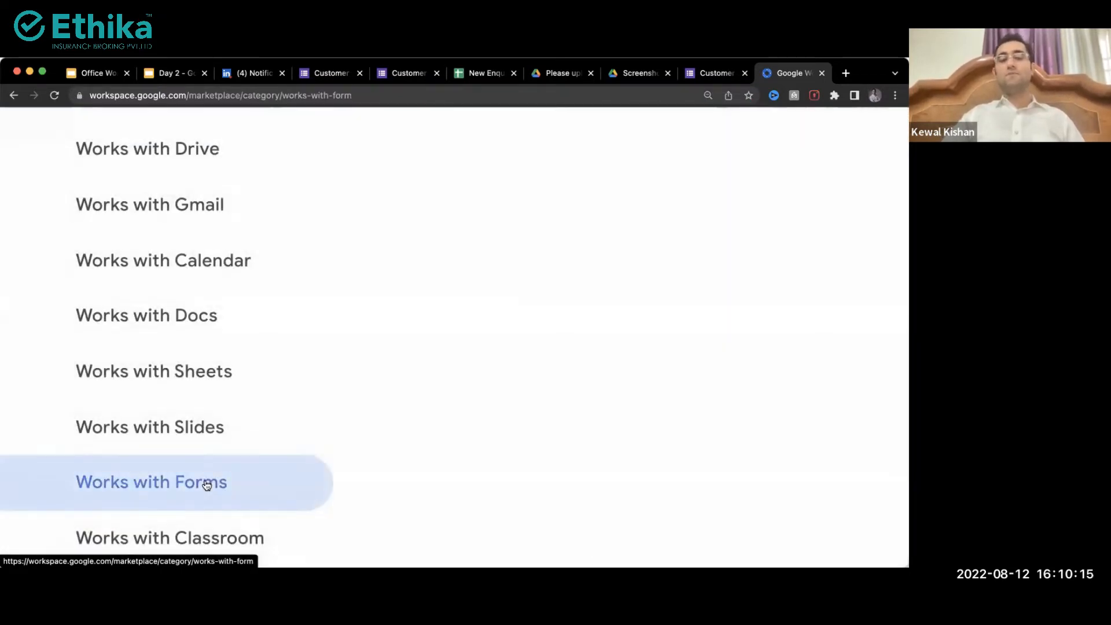
{"action": "scroll", "coordinate": [206, 485], "scroll_direction": "down", "scroll_amount": 5}
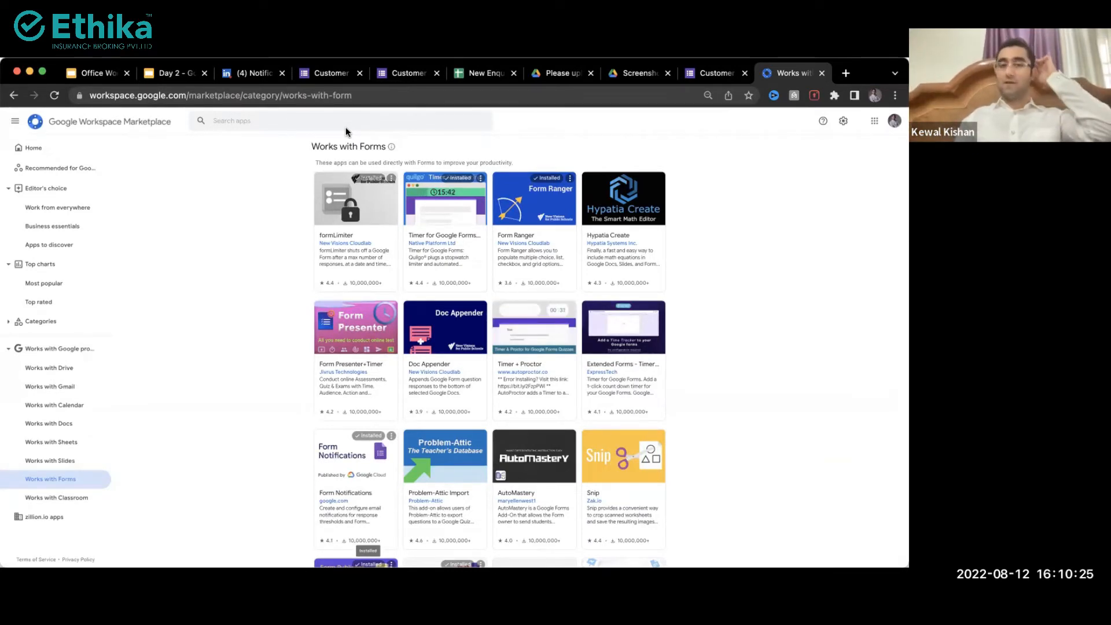
{"action": "scroll", "coordinate": [331, 209], "scroll_direction": "up", "scroll_amount": 5}
{"action": "scroll", "coordinate": [331, 209], "scroll_direction": "up", "scroll_amount": 3}
{"action": "scroll", "coordinate": [241, 270], "scroll_direction": "up", "scroll_amount": 2}
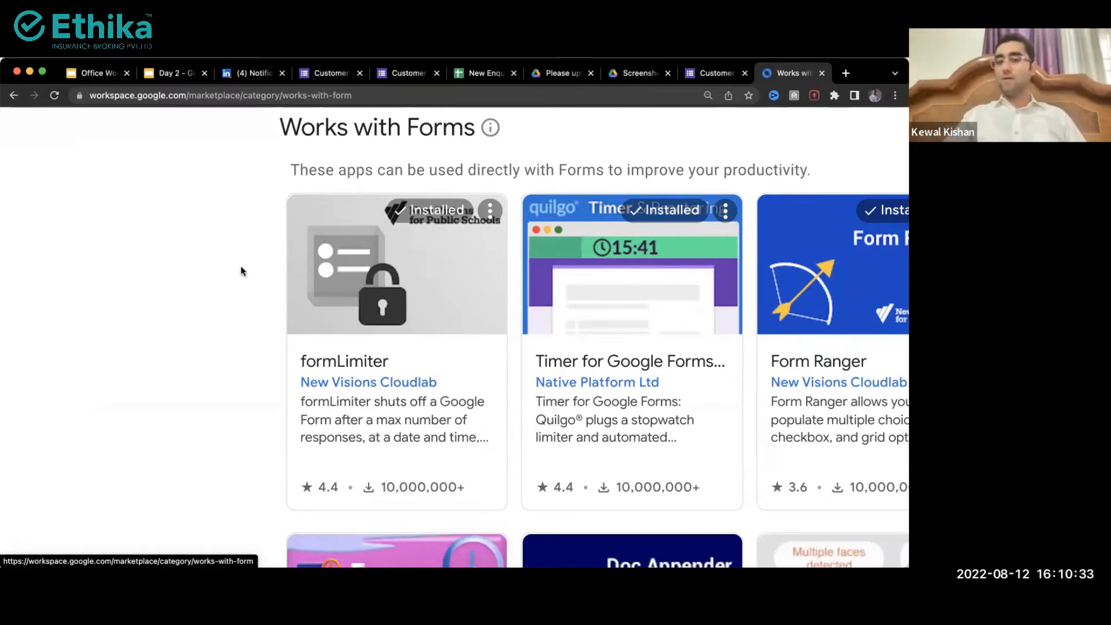
{"action": "scroll", "coordinate": [242, 271], "scroll_direction": "right", "scroll_amount": 3}
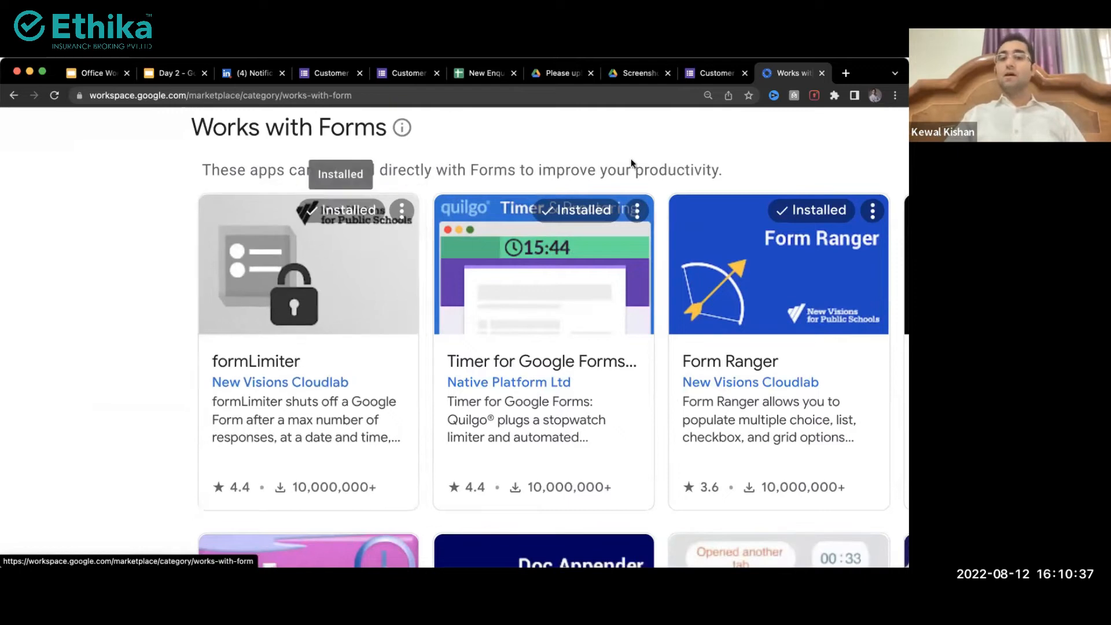
{"action": "scroll", "coordinate": [571, 279], "scroll_direction": "right", "scroll_amount": 5}
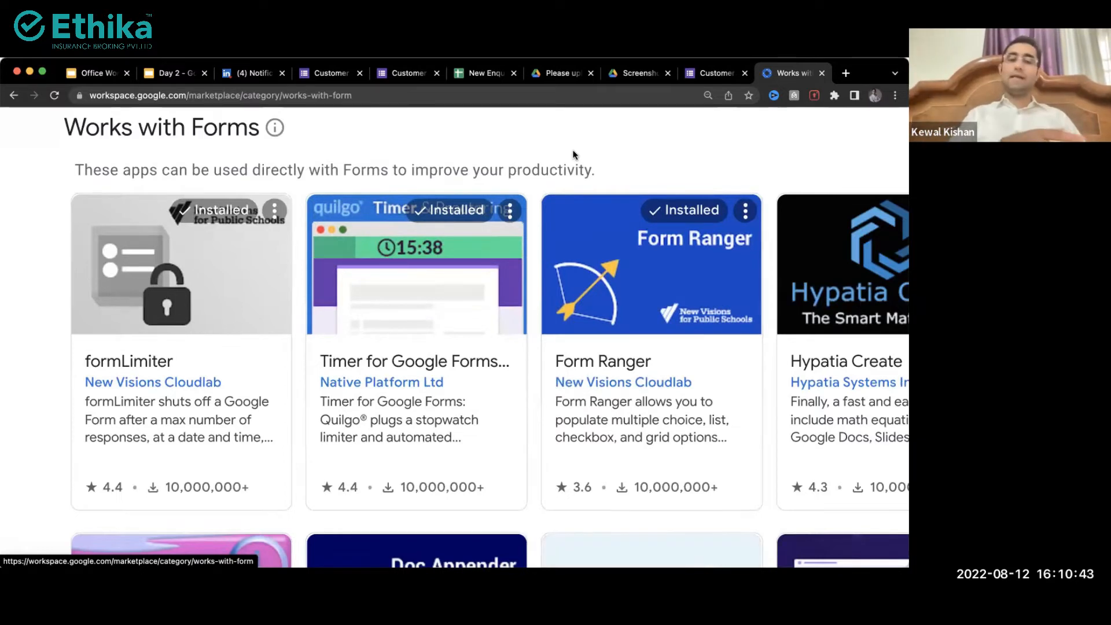
{"action": "scroll", "coordinate": [574, 155], "scroll_direction": "right", "scroll_amount": 5}
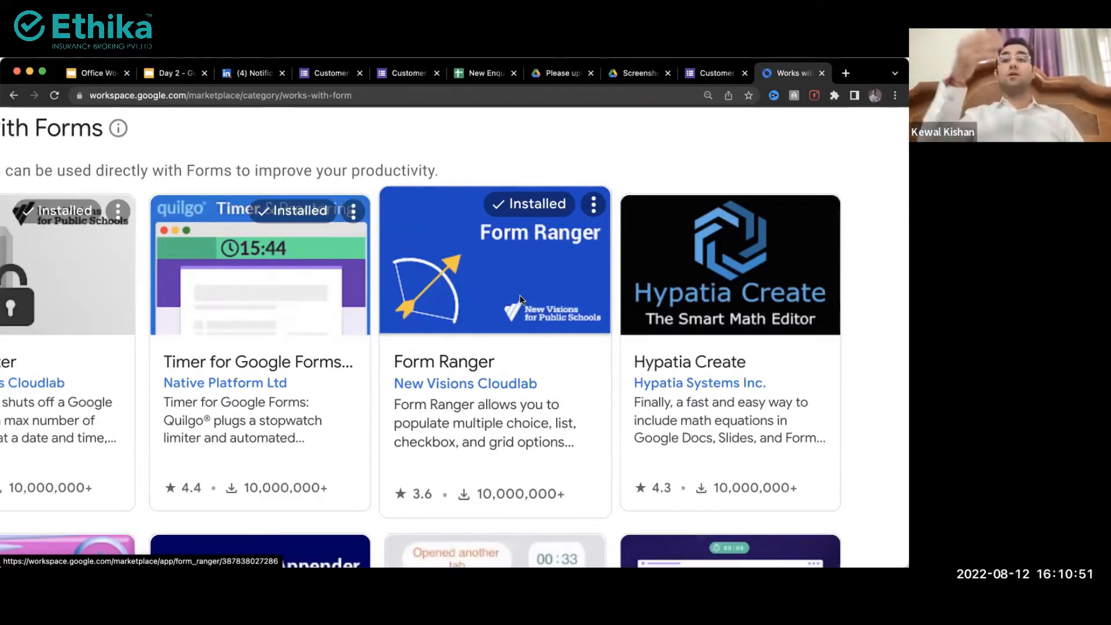
{"action": "scroll", "coordinate": [519, 295], "scroll_direction": "down", "scroll_amount": 4}
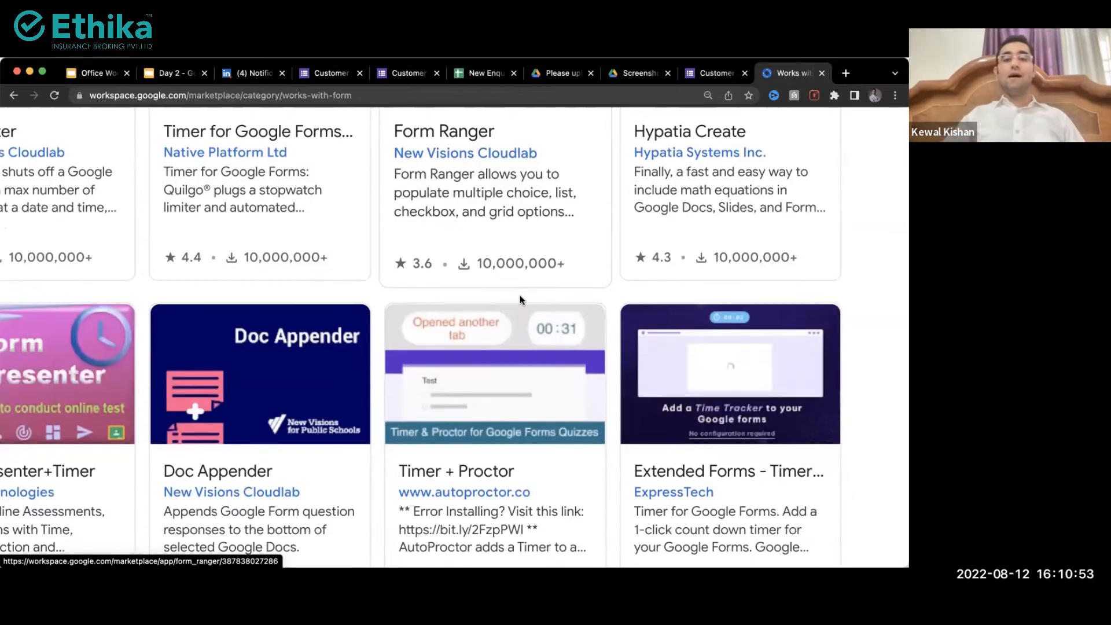
{"action": "scroll", "coordinate": [520, 295], "scroll_direction": "down", "scroll_amount": 5}
Step: Browse the Works with Sheets add-ons, such as Autocrat, in the Marketplace
{"action": "left_click", "coordinate": [36, 442]}
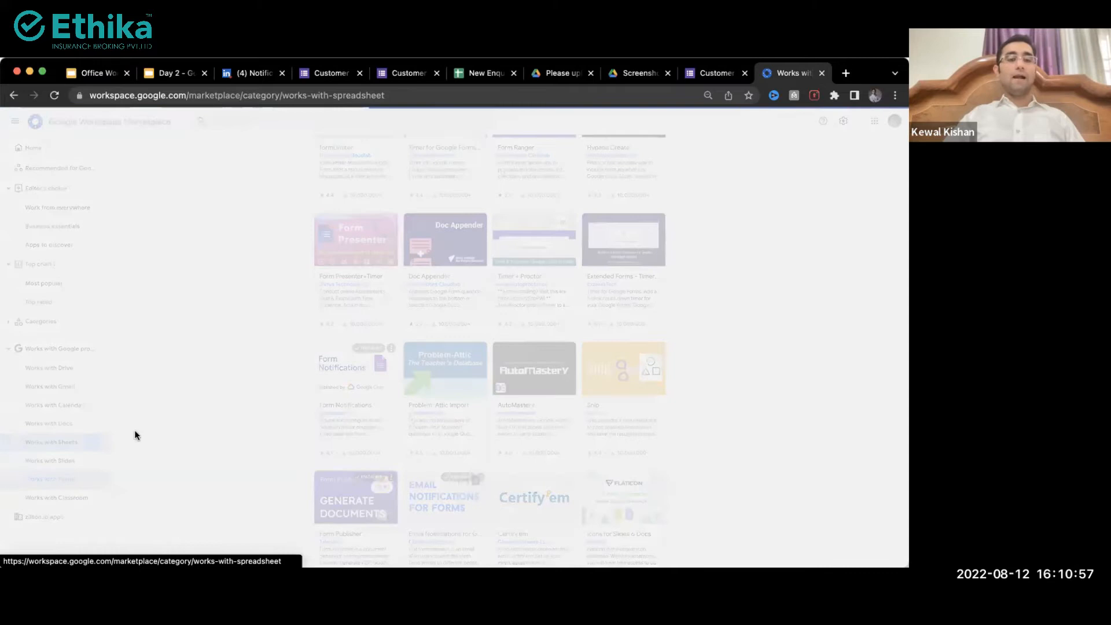
{"action": "scroll", "coordinate": [35, 442], "scroll_direction": "up", "scroll_amount": 5}
{"action": "scroll", "coordinate": [94, 452], "scroll_direction": "down", "scroll_amount": 5}
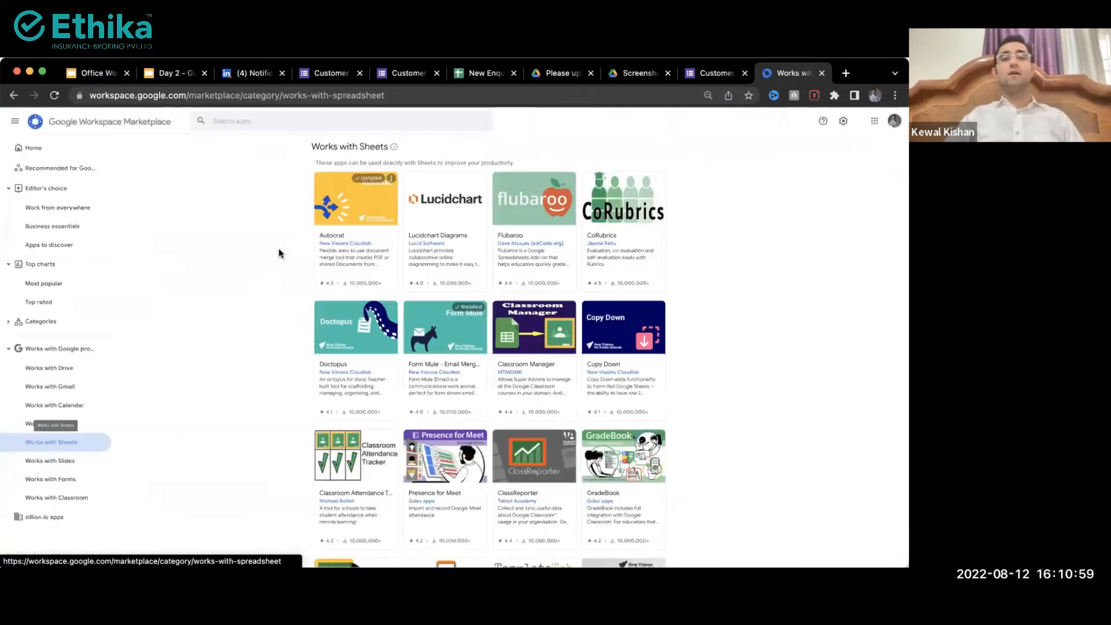
{"action": "scroll", "coordinate": [359, 201], "scroll_direction": "up", "scroll_amount": 3}
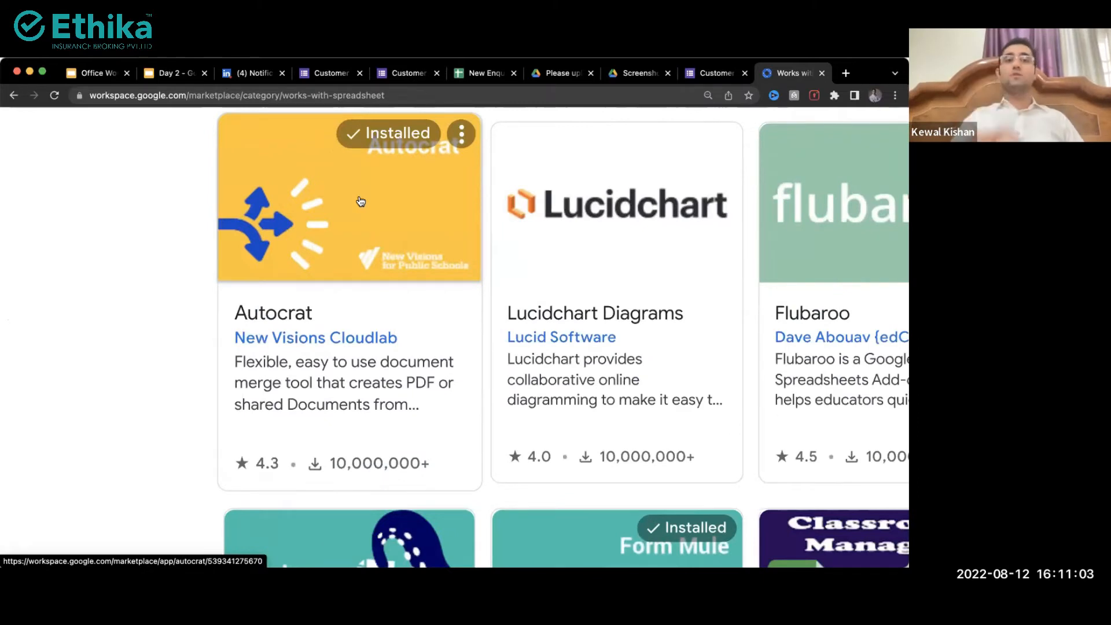
{"action": "scroll", "coordinate": [360, 201], "scroll_direction": "down", "scroll_amount": 3}
Step: Return to the New Enquiries spreadsheet and close its Share dialog
{"action": "left_click", "coordinate": [484, 73]}
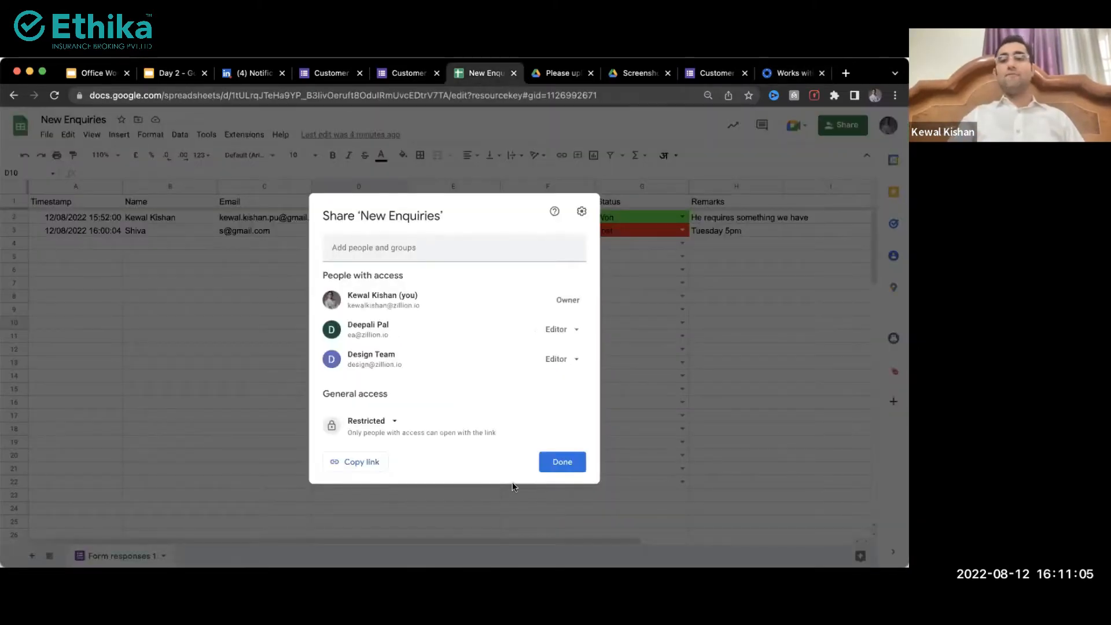
{"action": "left_click", "coordinate": [564, 462]}
{"action": "left_click", "coordinate": [290, 246], "text": "shift"}
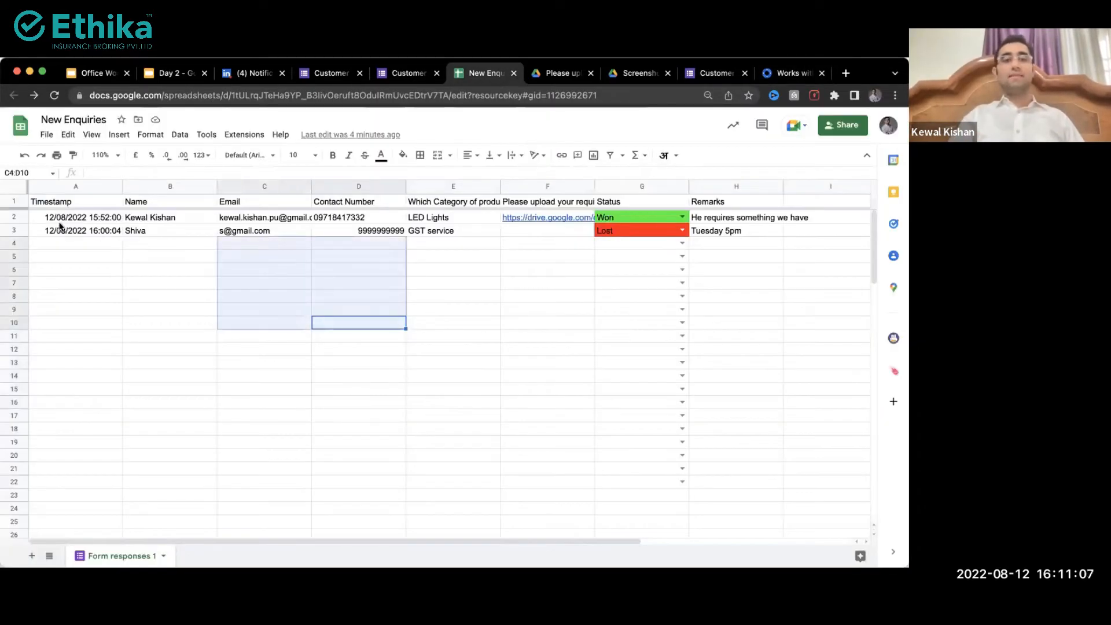
{"action": "left_click", "coordinate": [142, 243]}
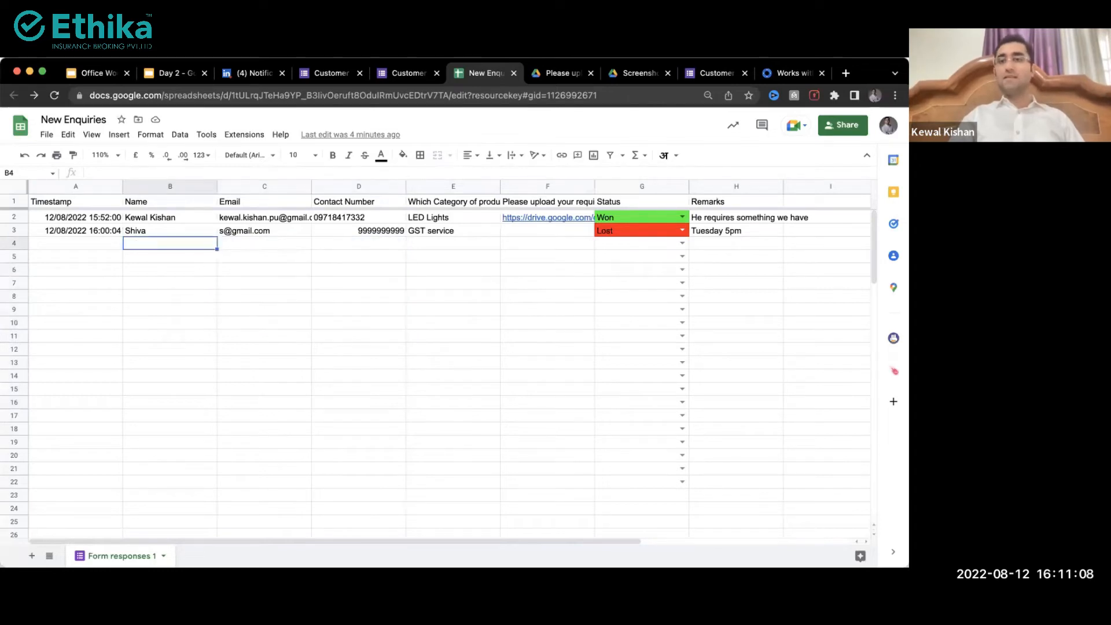
Step: Inspect row 2's name, email, contact number and product category in New Enquiries, then revisit the Sheets add-ons
{"action": "left_click", "coordinate": [771, 75]}
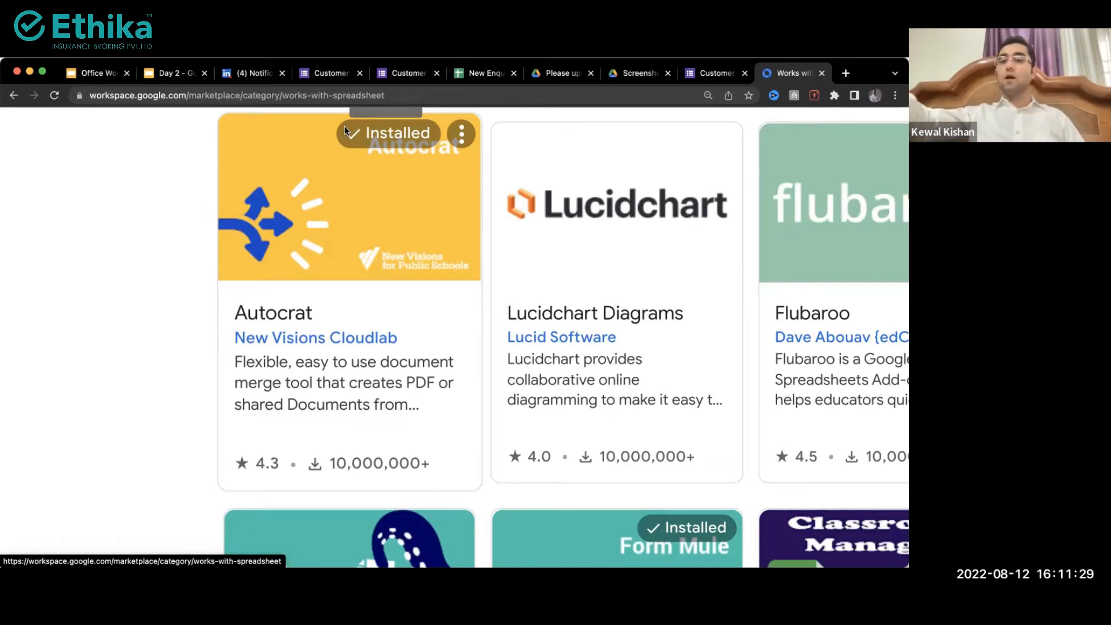
{"action": "left_click", "coordinate": [480, 73]}
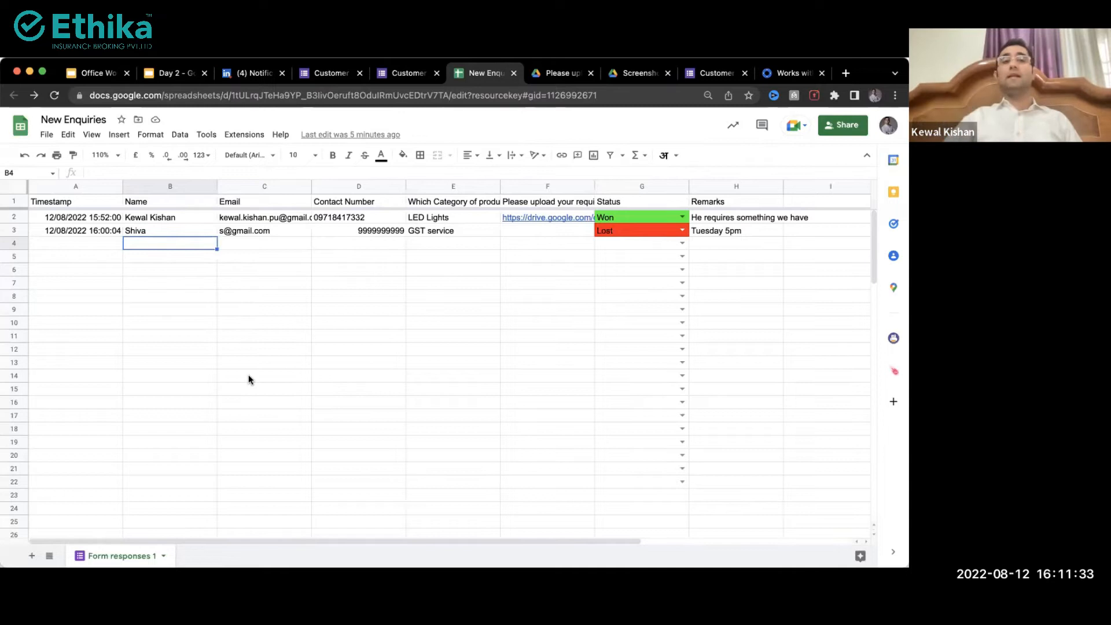
{"action": "left_click_drag", "start_coordinate": [162, 217], "coordinate": [323, 221]}
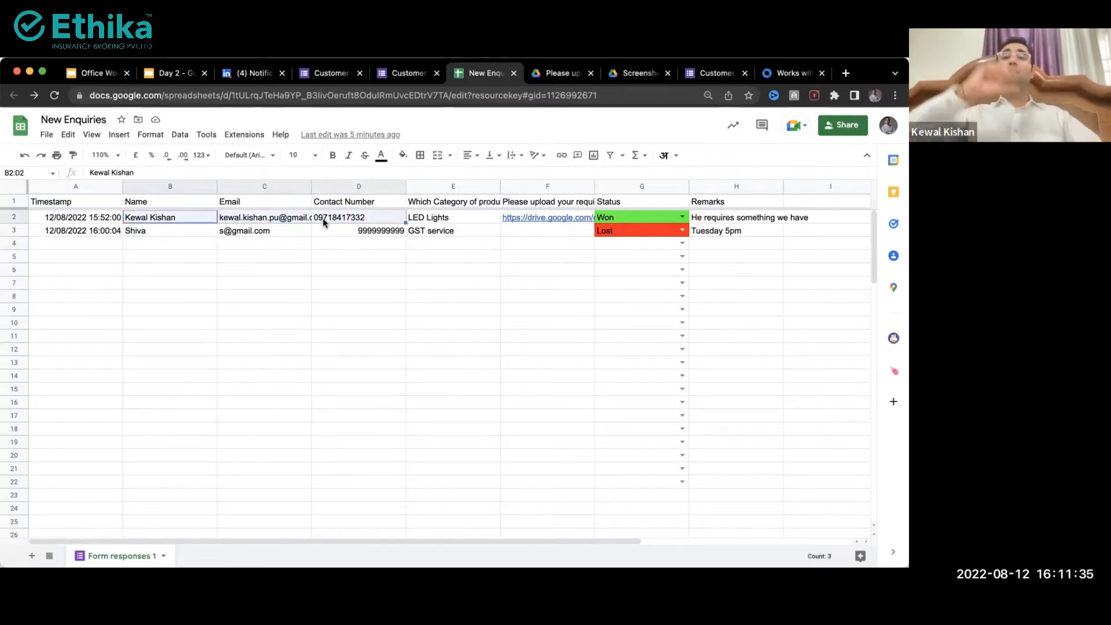
{"action": "left_click", "coordinate": [207, 220]}
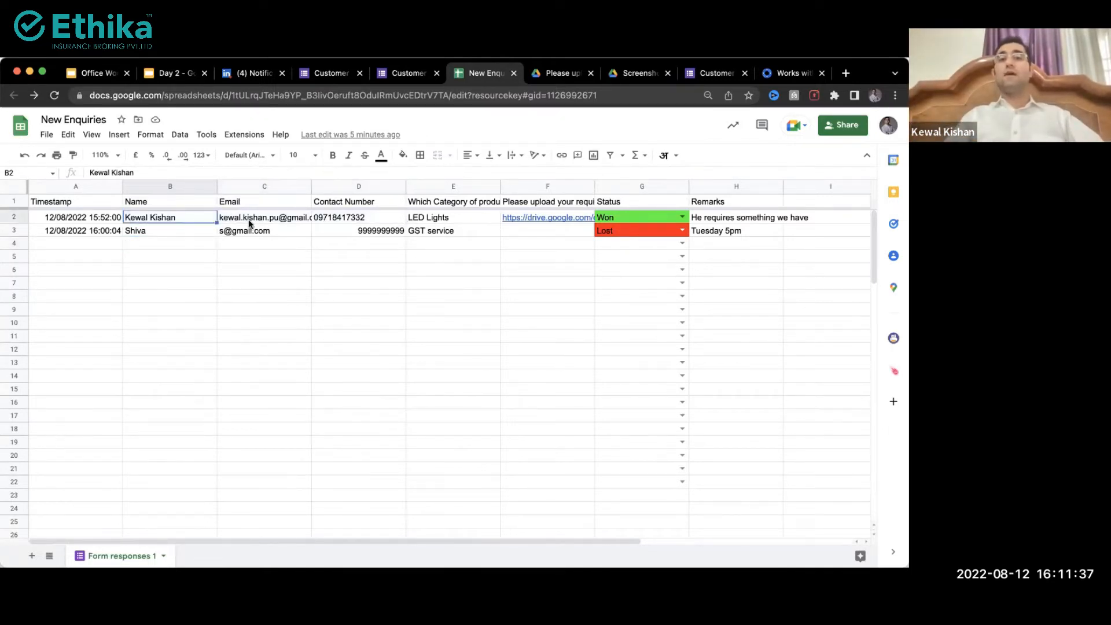
{"action": "left_click", "coordinate": [339, 222]}
{"action": "left_click", "coordinate": [440, 221]}
{"action": "left_click", "coordinate": [792, 72]}
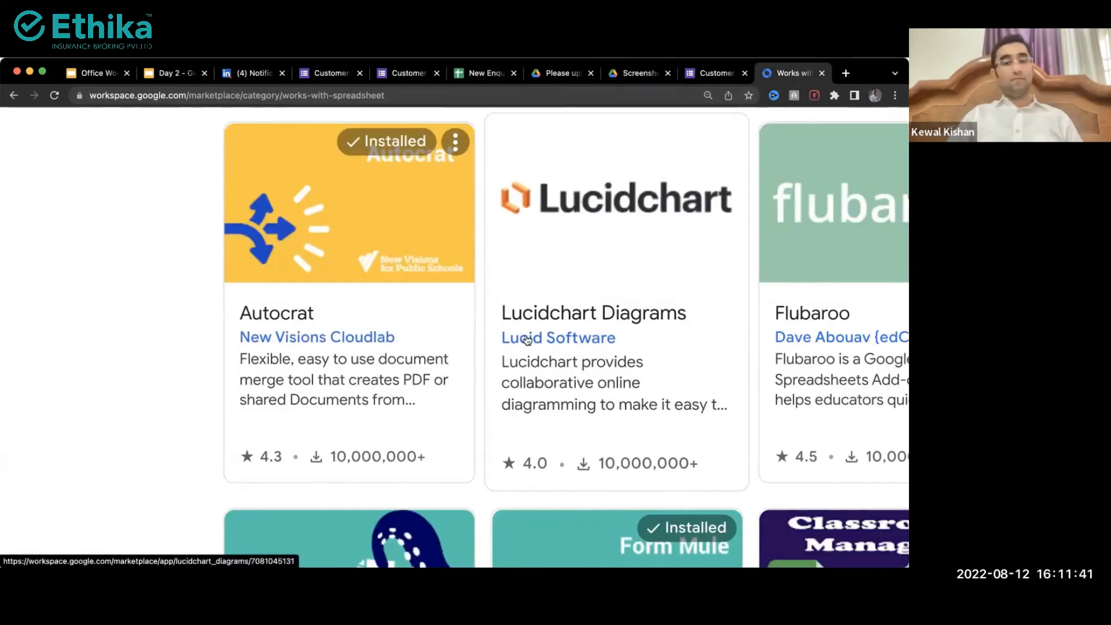
Step: Browse the Works with Forms add-on cards and open the Form Notifications listing
{"action": "scroll", "coordinate": [527, 340], "scroll_direction": "down", "scroll_amount": 5}
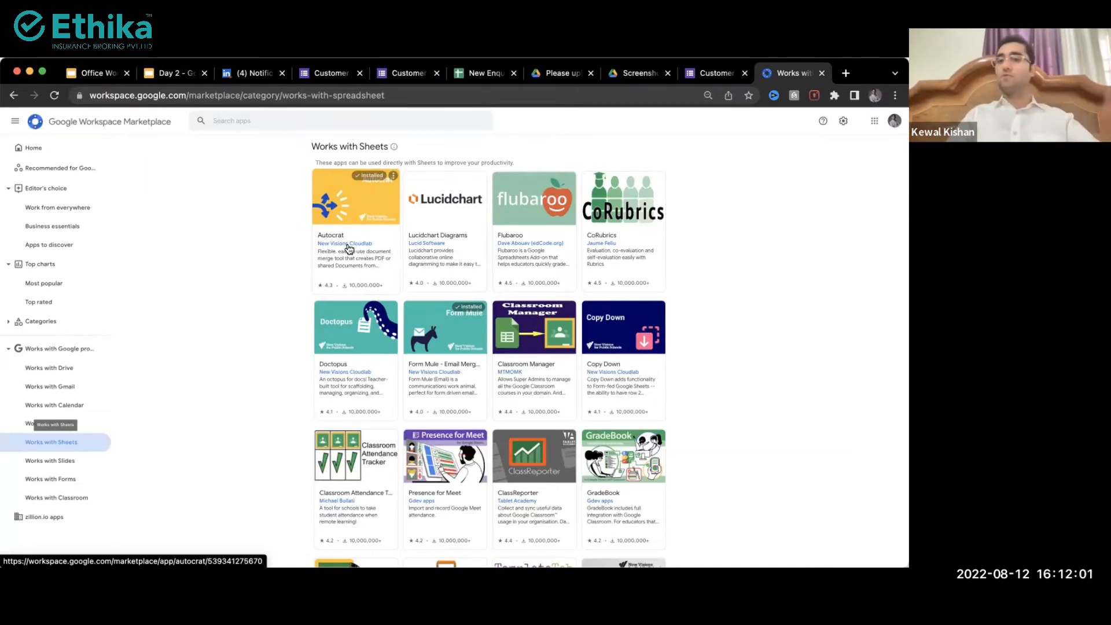
{"action": "left_click", "coordinate": [74, 479]}
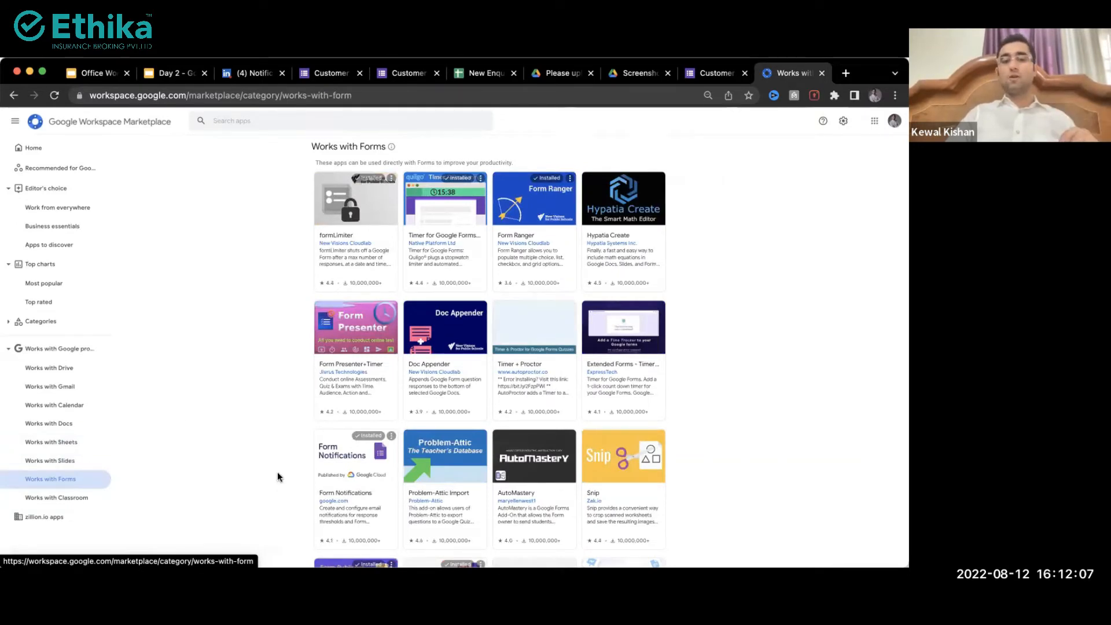
{"action": "scroll", "coordinate": [276, 471], "scroll_direction": "down", "scroll_amount": 3}
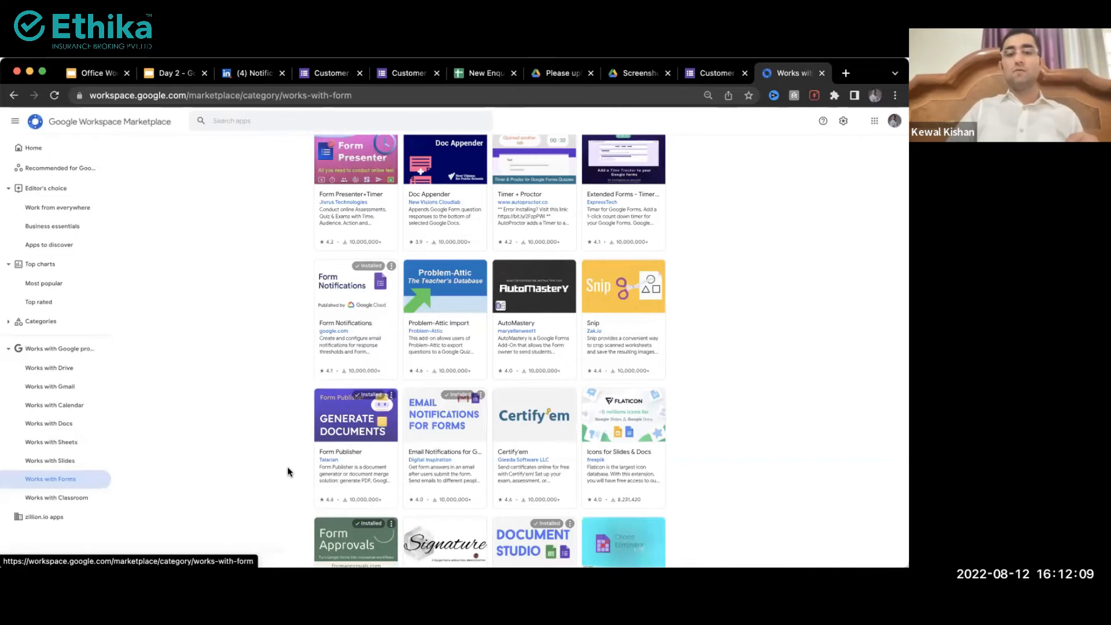
{"action": "scroll", "coordinate": [290, 472], "scroll_direction": "down", "scroll_amount": 2}
{"action": "scroll", "coordinate": [344, 366], "scroll_direction": "up", "scroll_amount": 5}
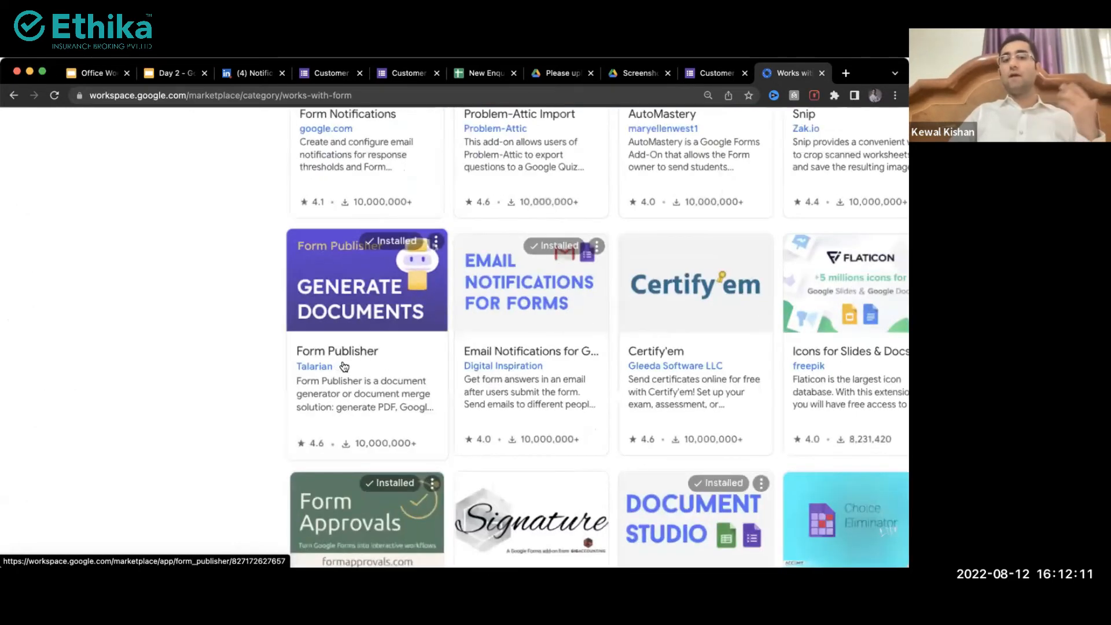
{"action": "scroll", "coordinate": [344, 366], "scroll_direction": "up", "scroll_amount": 3}
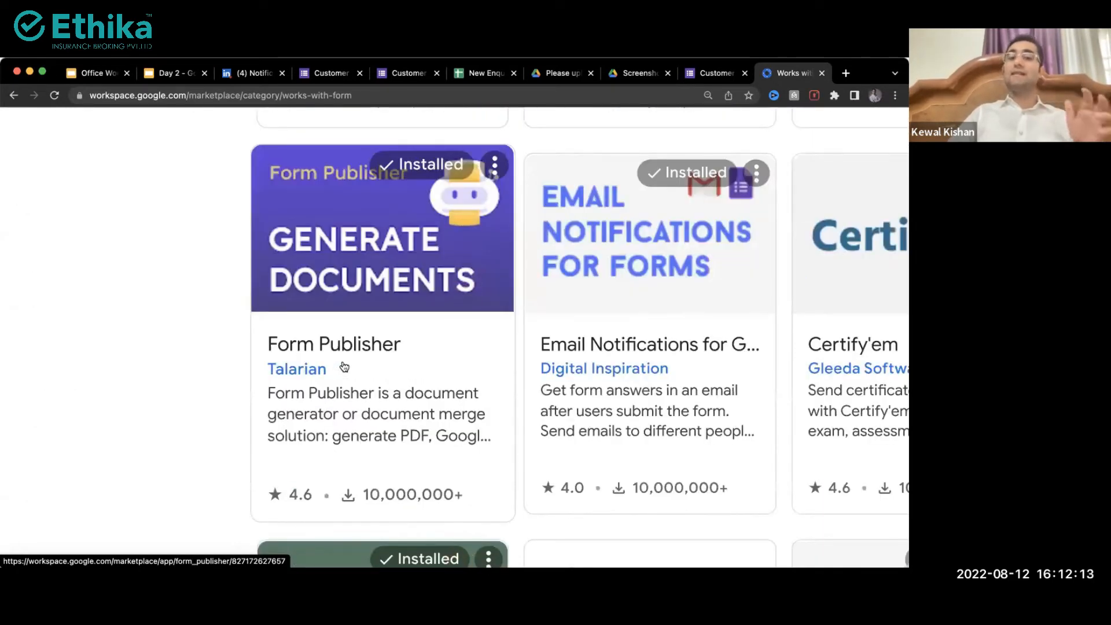
{"action": "scroll", "coordinate": [344, 366], "scroll_direction": "down", "scroll_amount": 2}
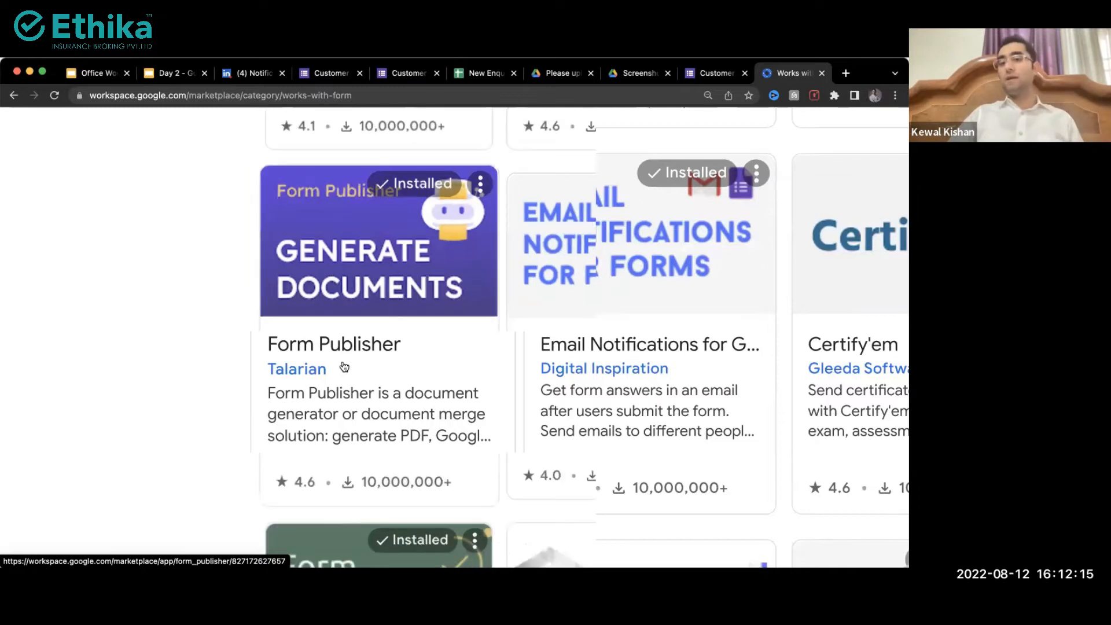
{"action": "scroll", "coordinate": [344, 366], "scroll_direction": "down", "scroll_amount": 3}
{"action": "left_click", "coordinate": [352, 186]}
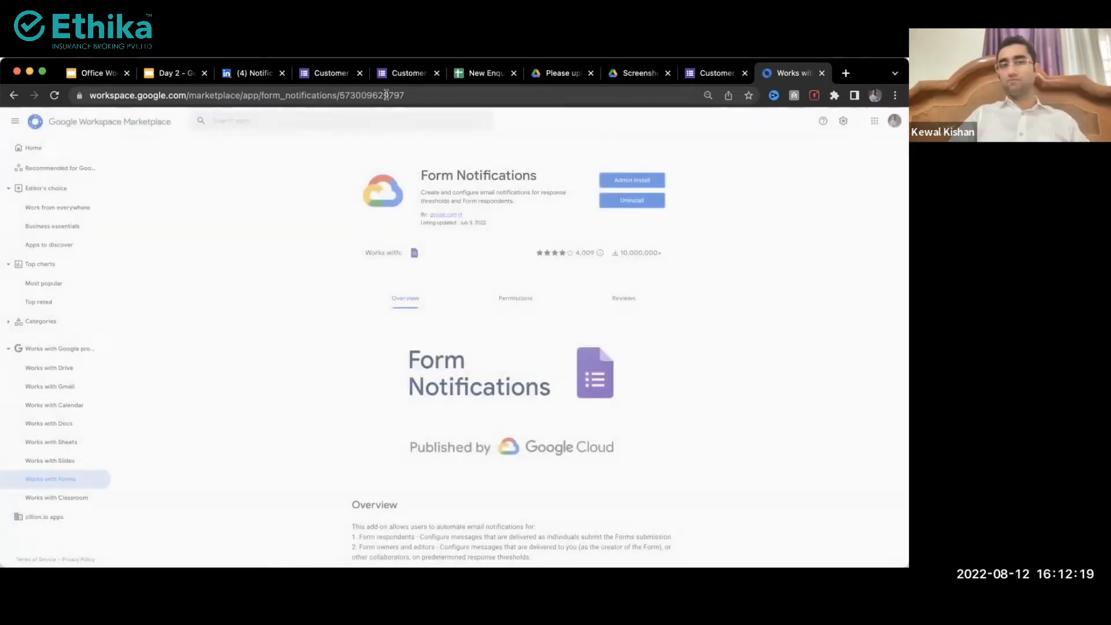
Step: Check the Form Notifications page's address and the Customer Enquiry Form, then show Works with Sheets add-ons
{"action": "left_click", "coordinate": [386, 95]}
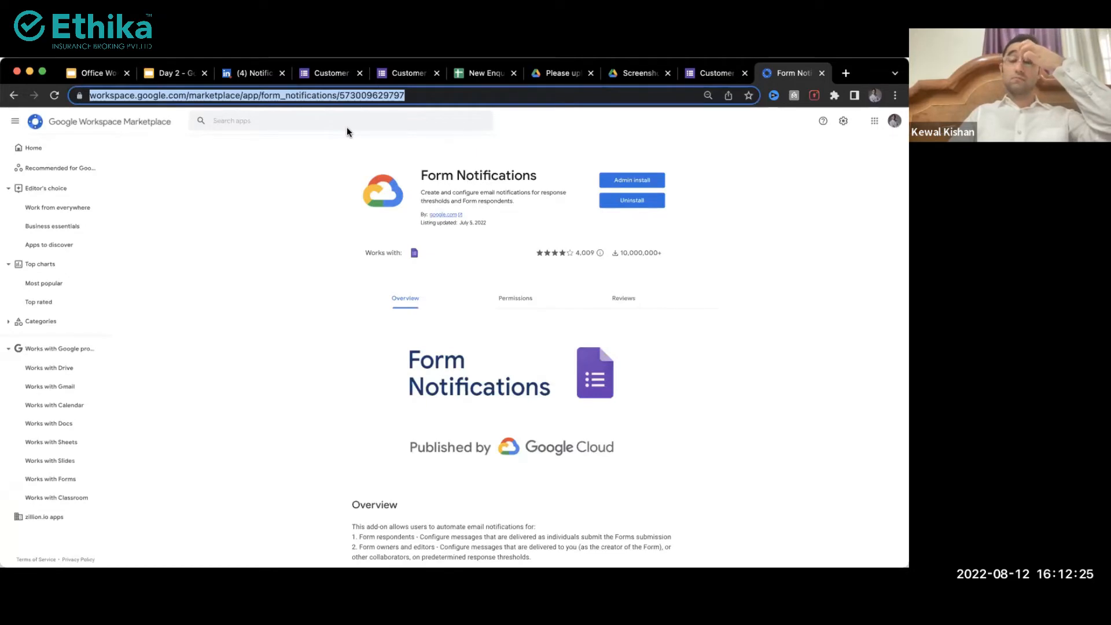
{"action": "left_click", "coordinate": [334, 344]}
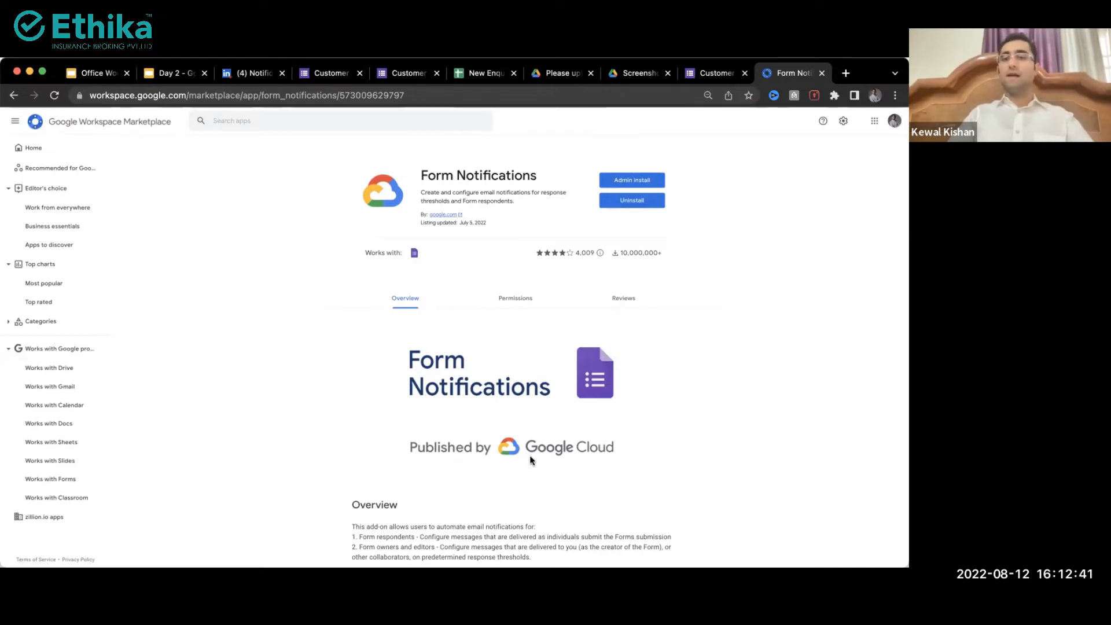
{"action": "left_click", "coordinate": [330, 73]}
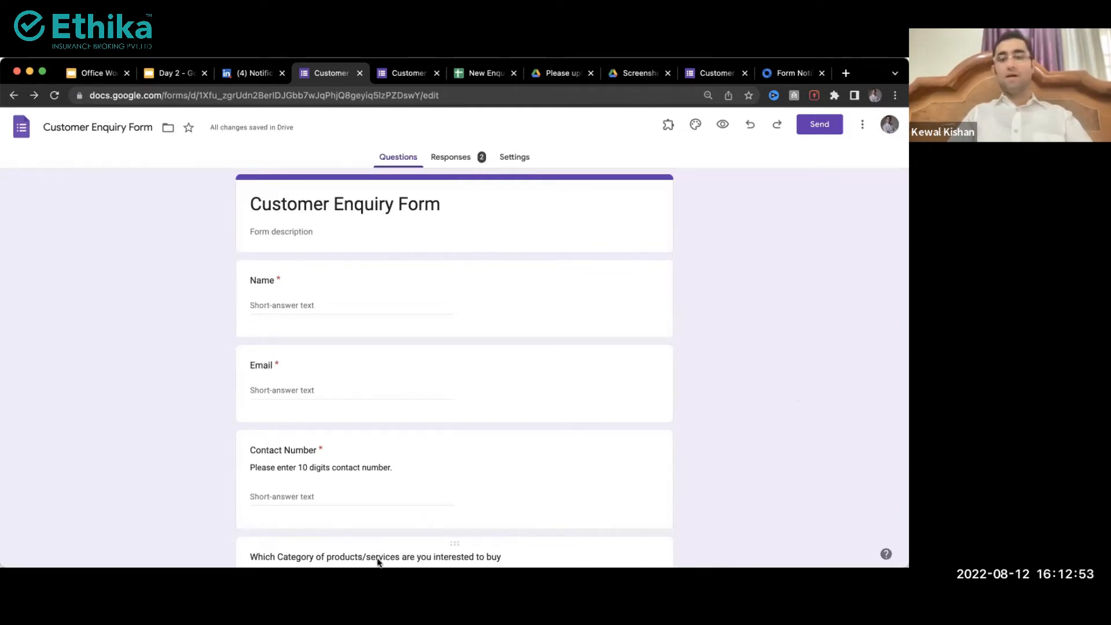
{"action": "left_click", "coordinate": [786, 77]}
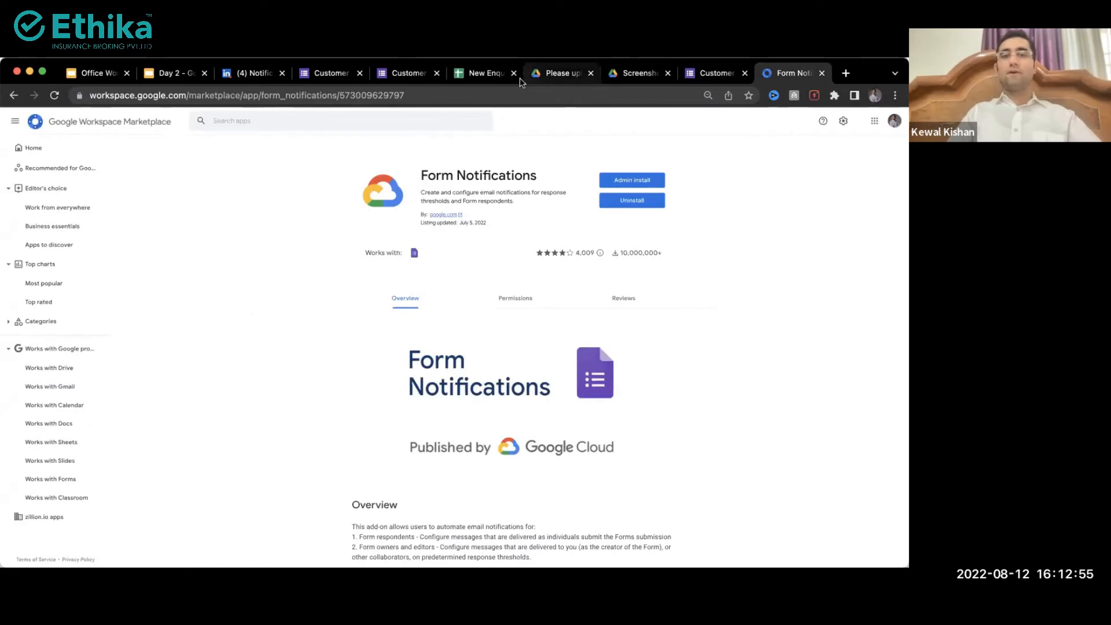
{"action": "left_click", "coordinate": [306, 95]}
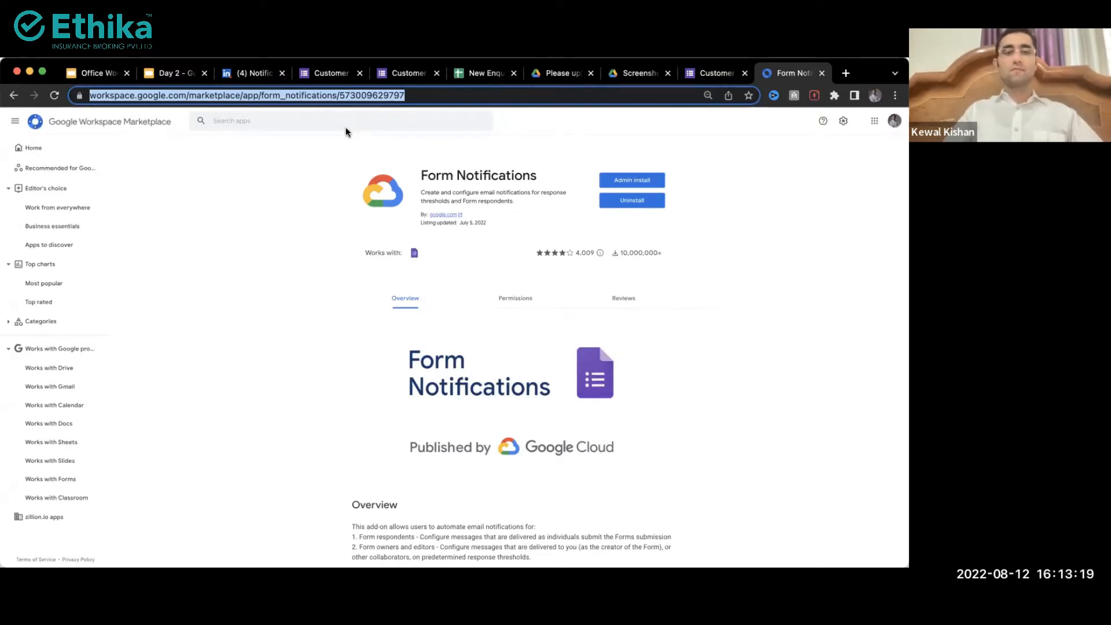
{"action": "left_click", "coordinate": [44, 442]}
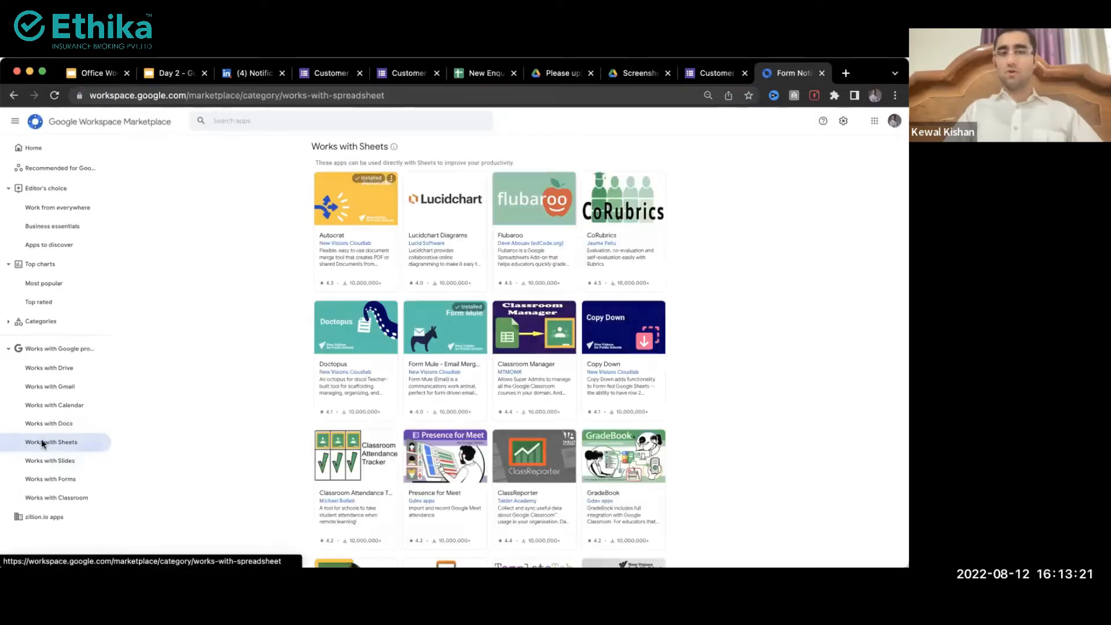
Step: Open the Autocrat and Form Ranger listings in new tabs
{"action": "right_click", "coordinate": [345, 221]}
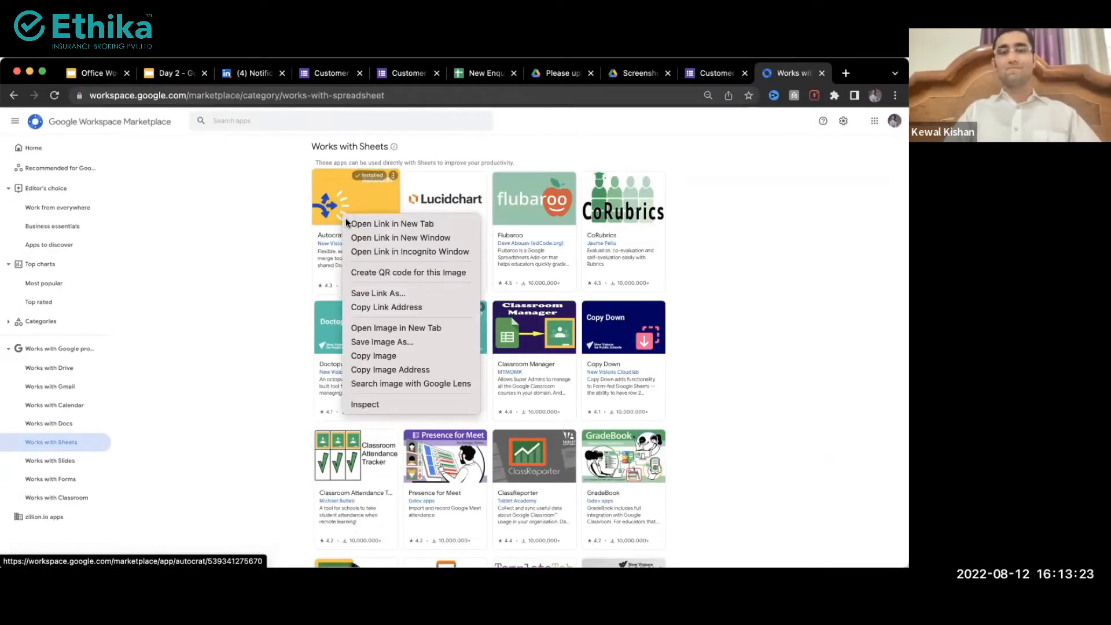
{"action": "left_click", "coordinate": [347, 223]}
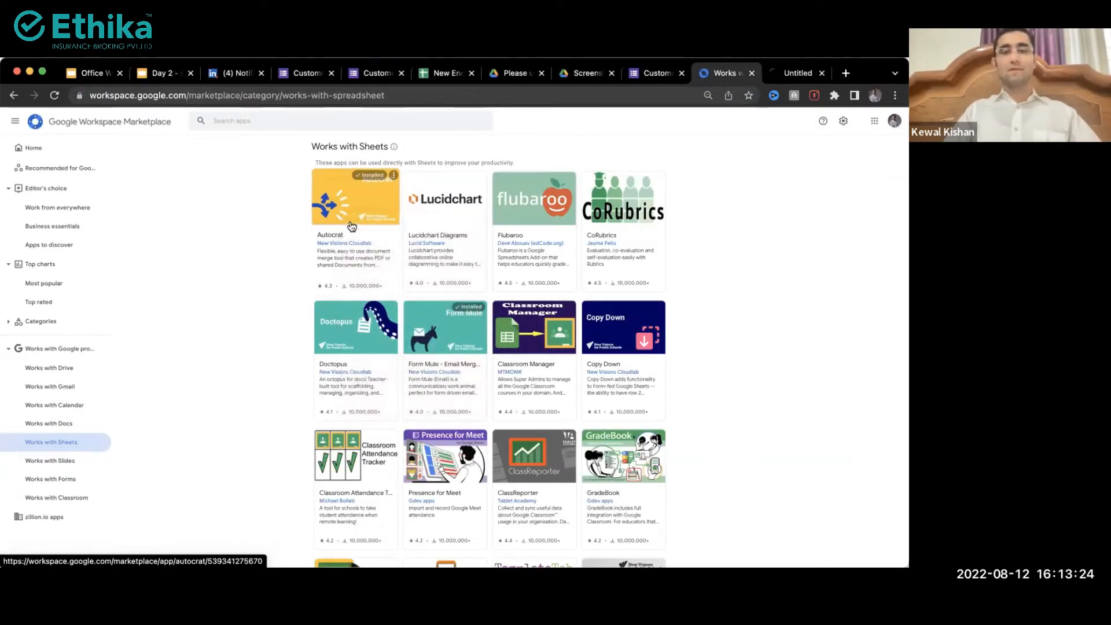
{"action": "left_click", "coordinate": [72, 477]}
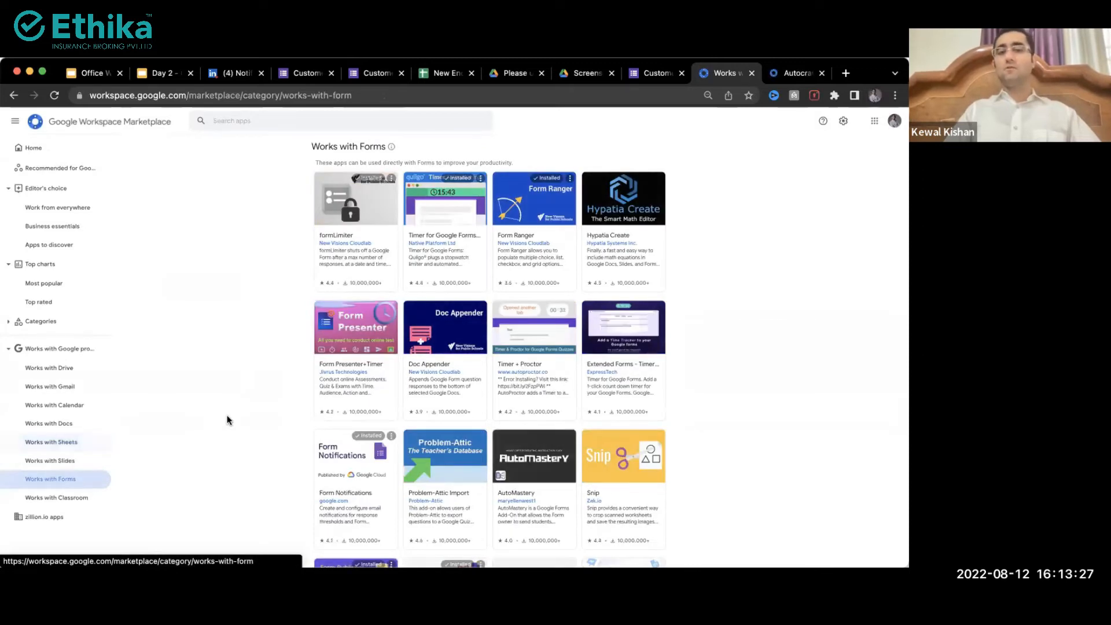
{"action": "right_click", "coordinate": [533, 209]}
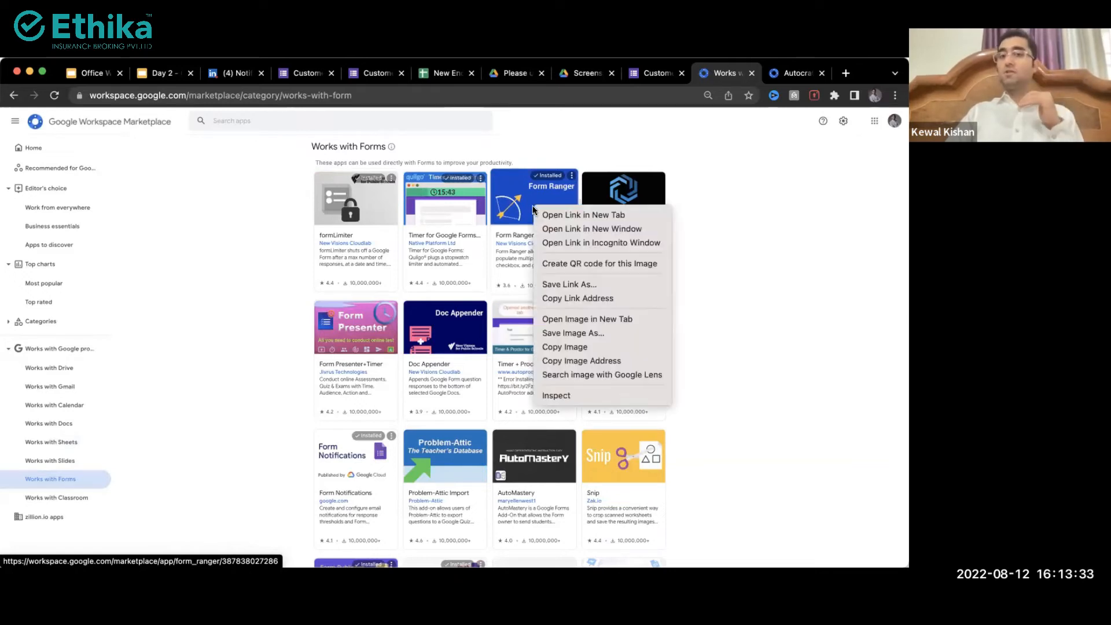
{"action": "left_click", "coordinate": [543, 216]}
Step: Open the Form Publisher and Form Approvals listings in new tabs, then view Autocrat's tab
{"action": "scroll", "coordinate": [551, 373], "scroll_direction": "down", "scroll_amount": 4}
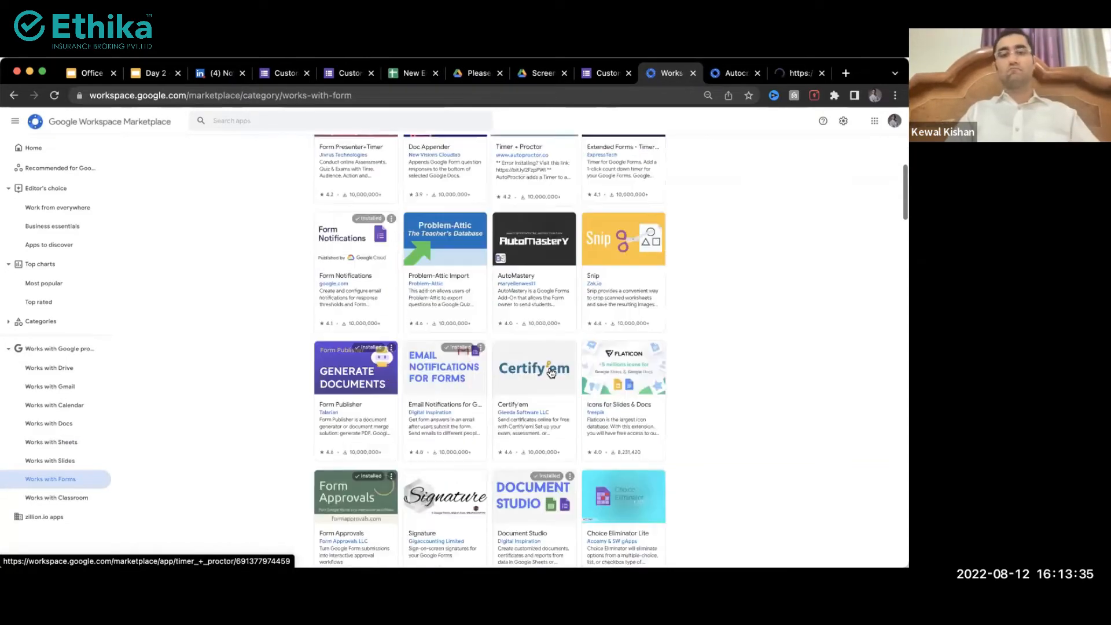
{"action": "right_click", "coordinate": [350, 367]}
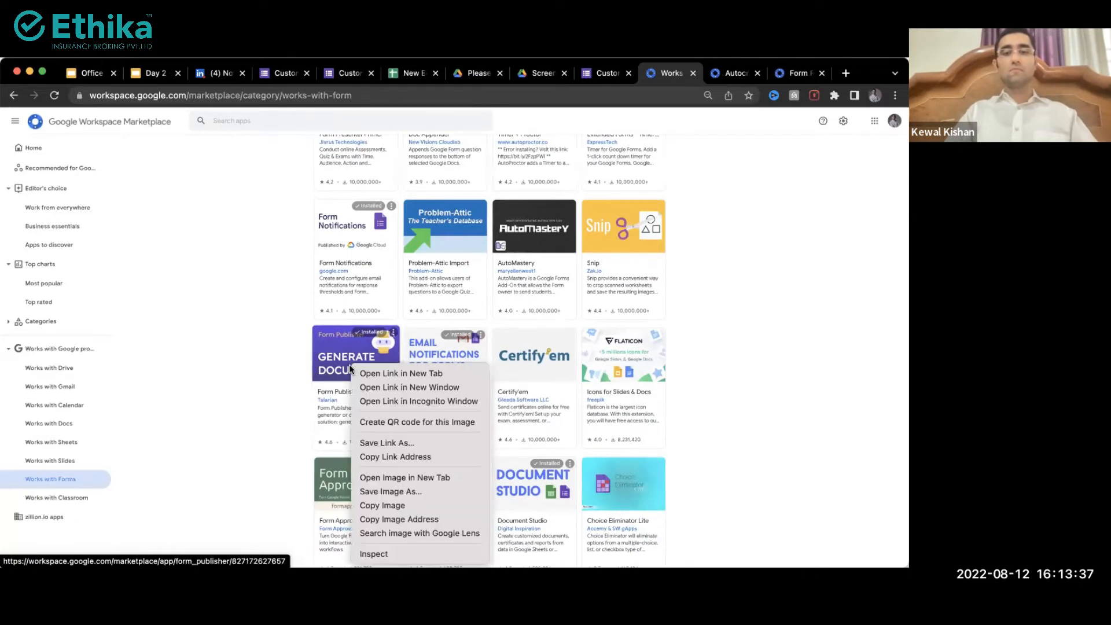
{"action": "left_click", "coordinate": [399, 373]}
{"action": "scroll", "coordinate": [293, 492], "scroll_direction": "down", "scroll_amount": 1}
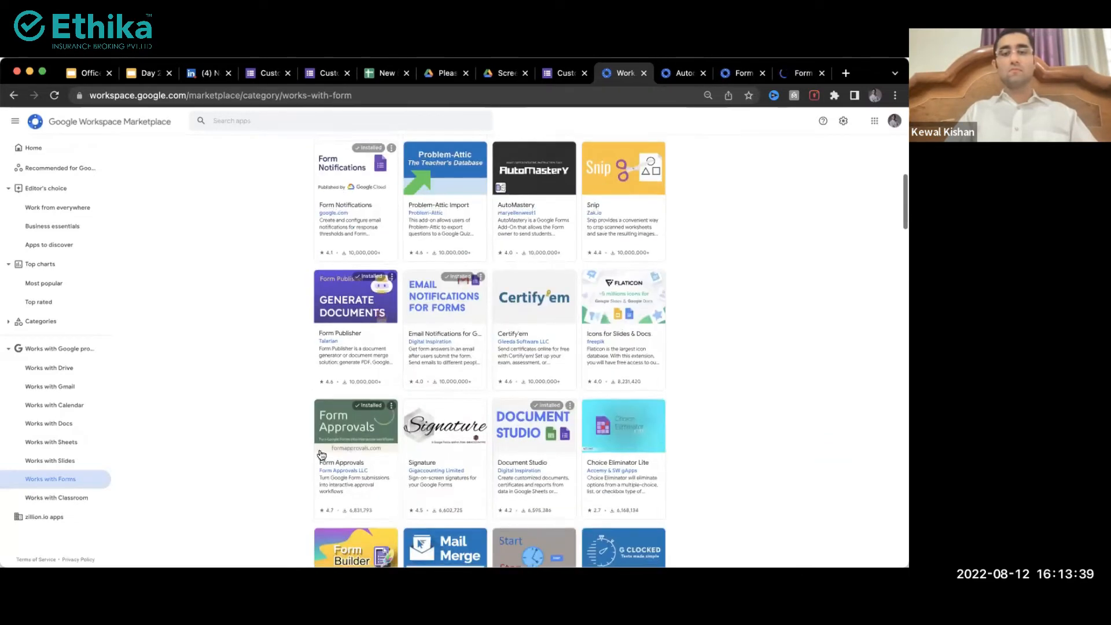
{"action": "right_click", "coordinate": [339, 425]}
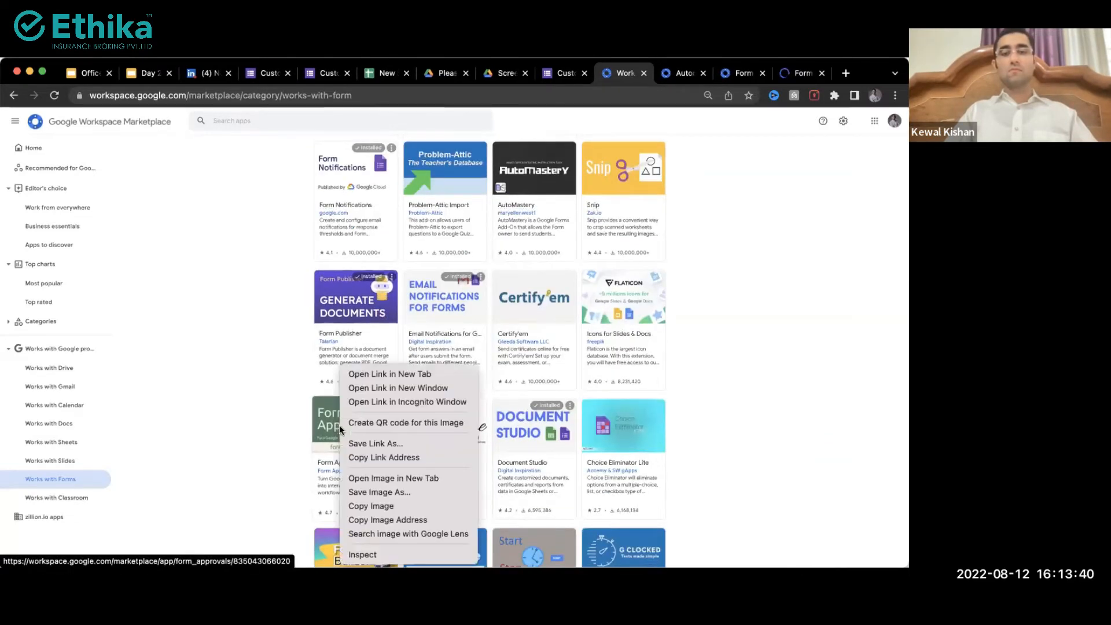
{"action": "left_click", "coordinate": [386, 375]}
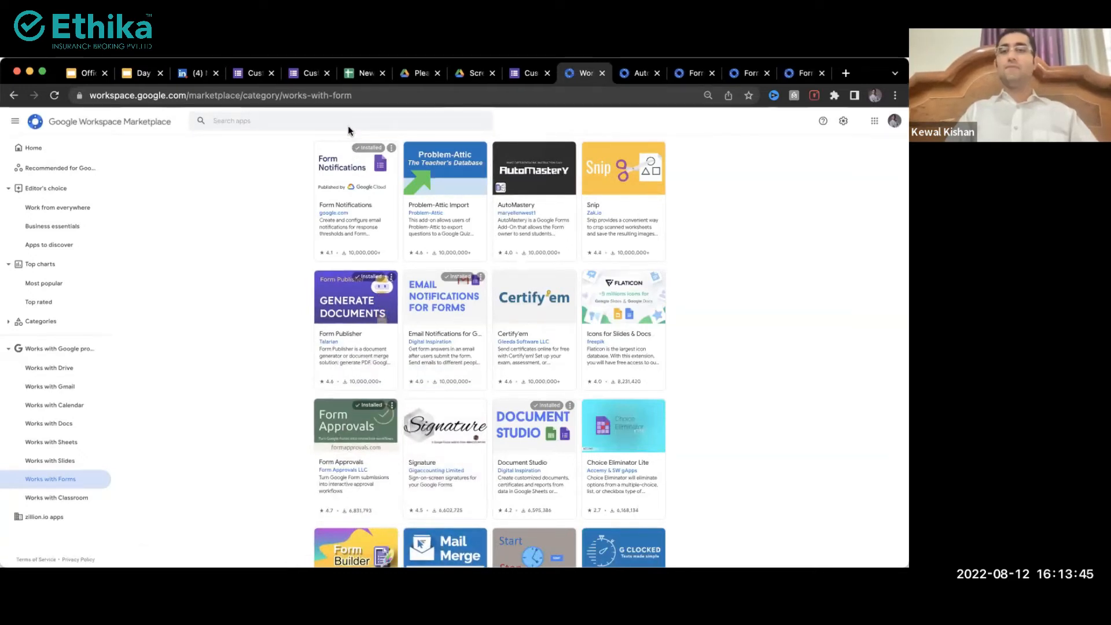
{"action": "key", "text": "ctrl+Tab"}
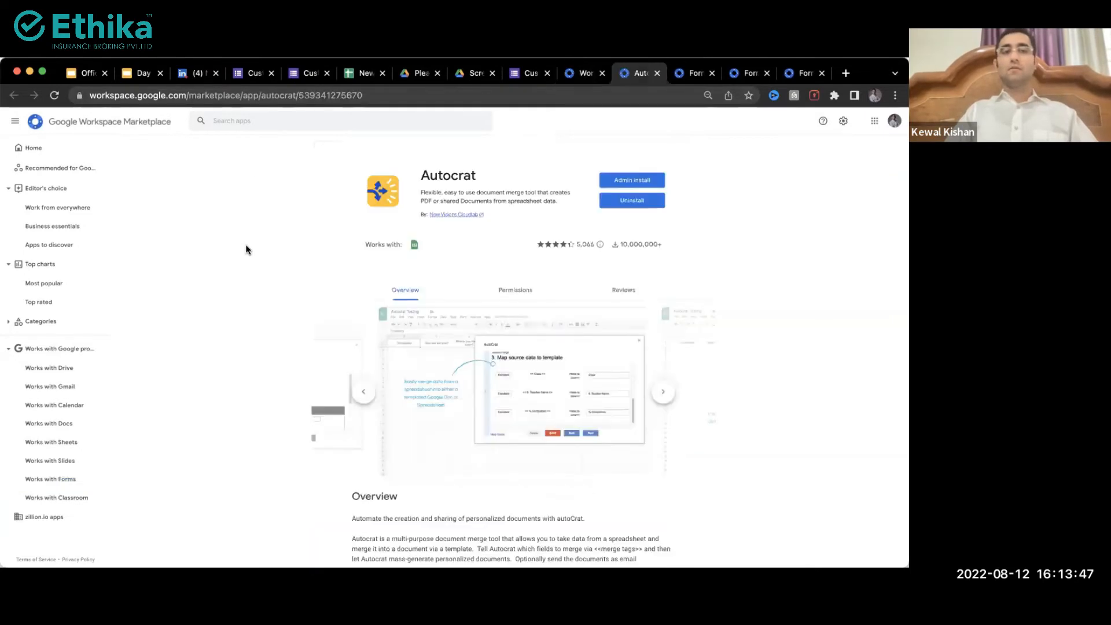
Step: Review the Autocrat and Form Ranger listings and their web addresses
{"action": "left_click", "coordinate": [341, 96]}
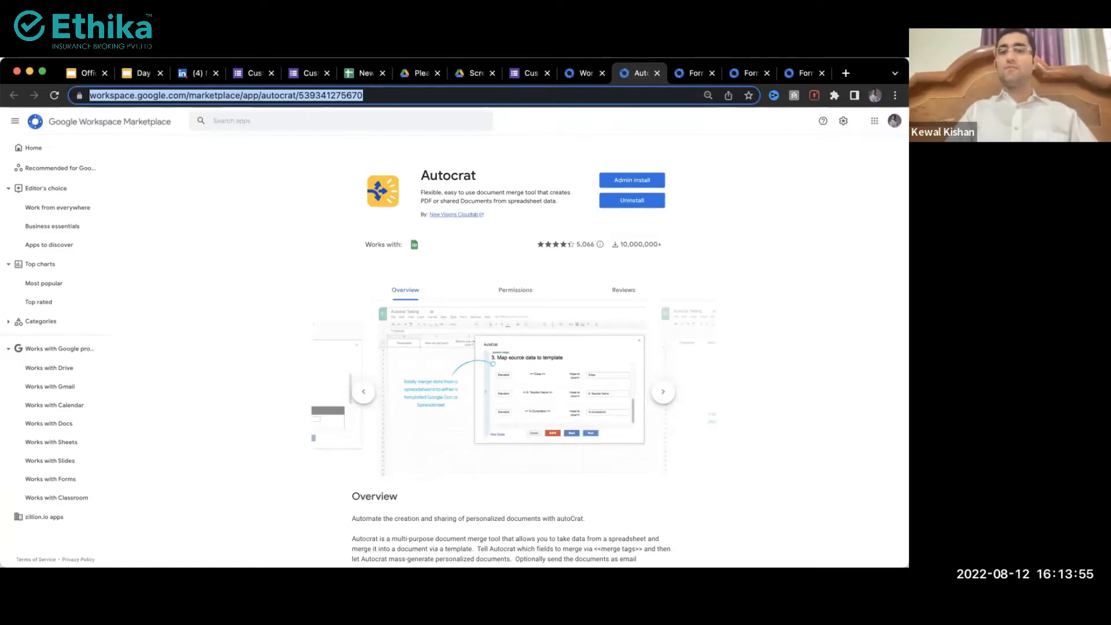
{"action": "left_click", "coordinate": [276, 455]}
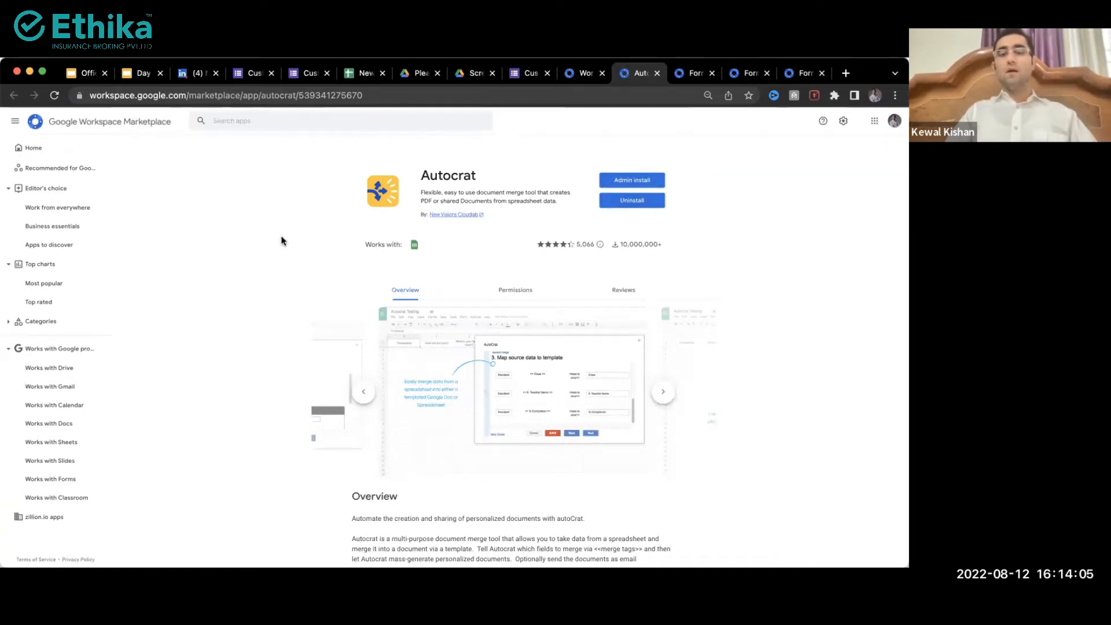
{"action": "key", "text": "ctrl+Tab"}
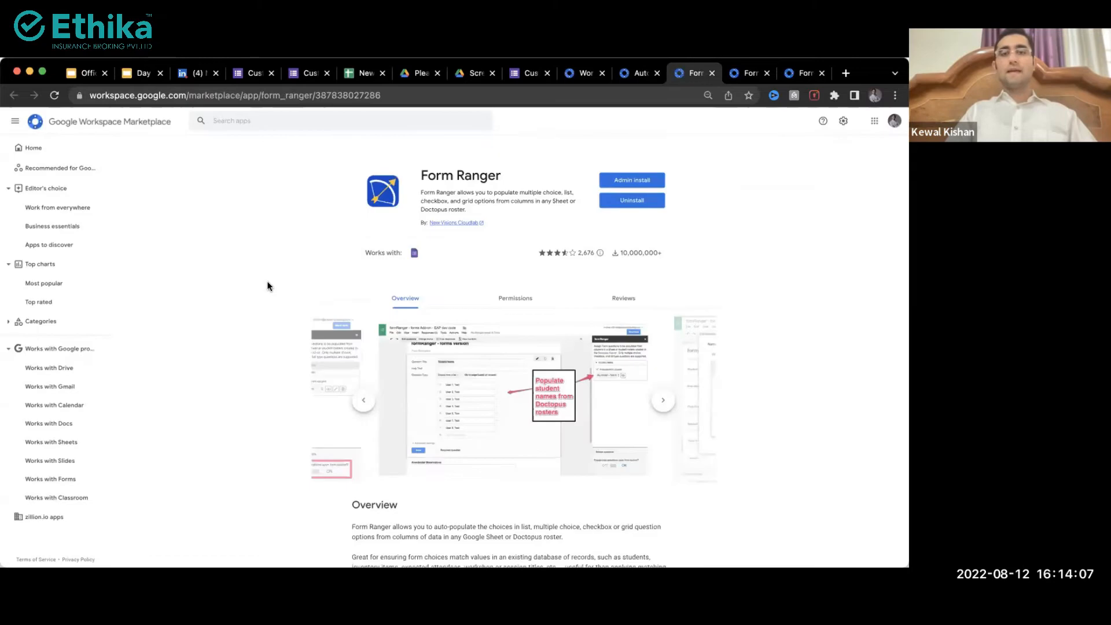
{"action": "left_click", "coordinate": [329, 96]}
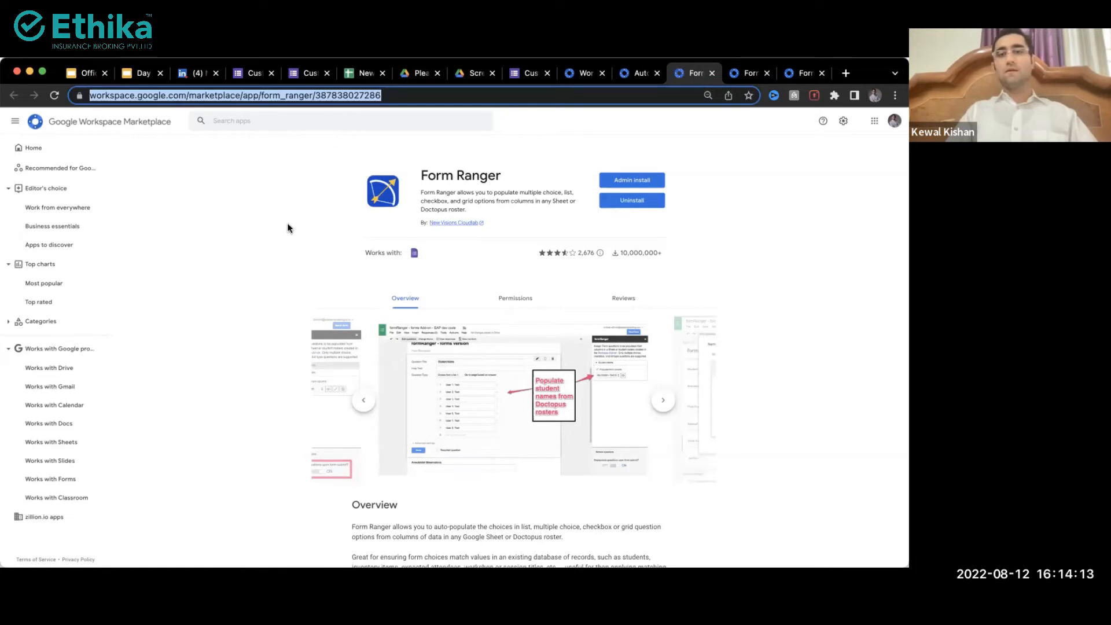
Step: Review the Form Publisher and Form Approvals listings, then return to the Works with Forms category
{"action": "key", "text": "ctrl+Tab"}
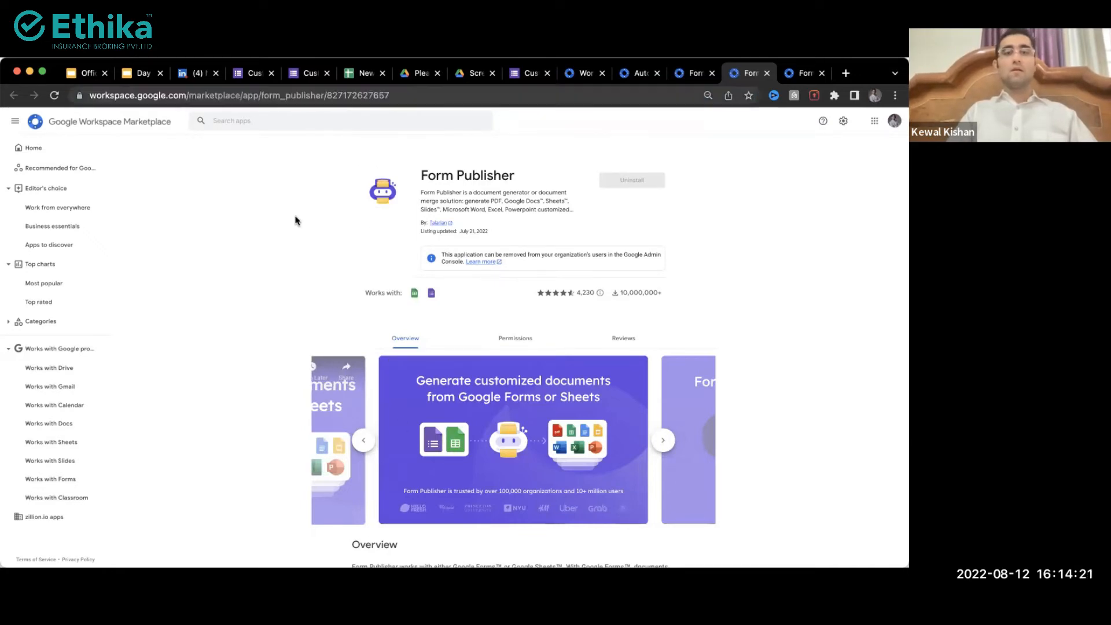
{"action": "key", "text": "ctrl+Tab"}
{"action": "left_click", "coordinate": [325, 95]}
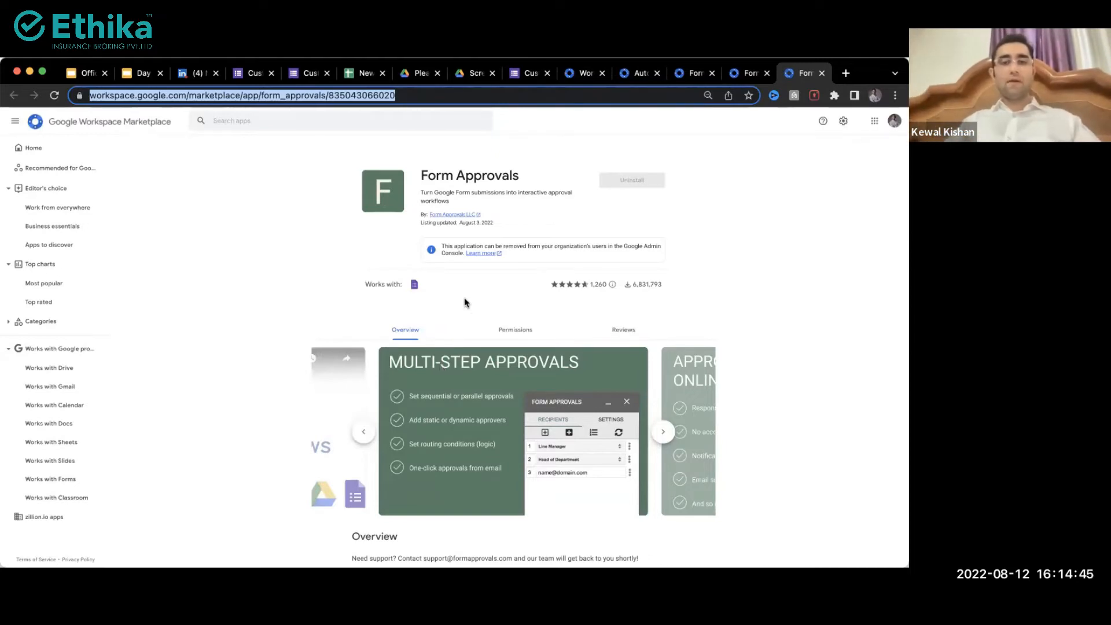
{"action": "left_click", "coordinate": [583, 73]}
{"action": "left_click", "coordinate": [370, 95]}
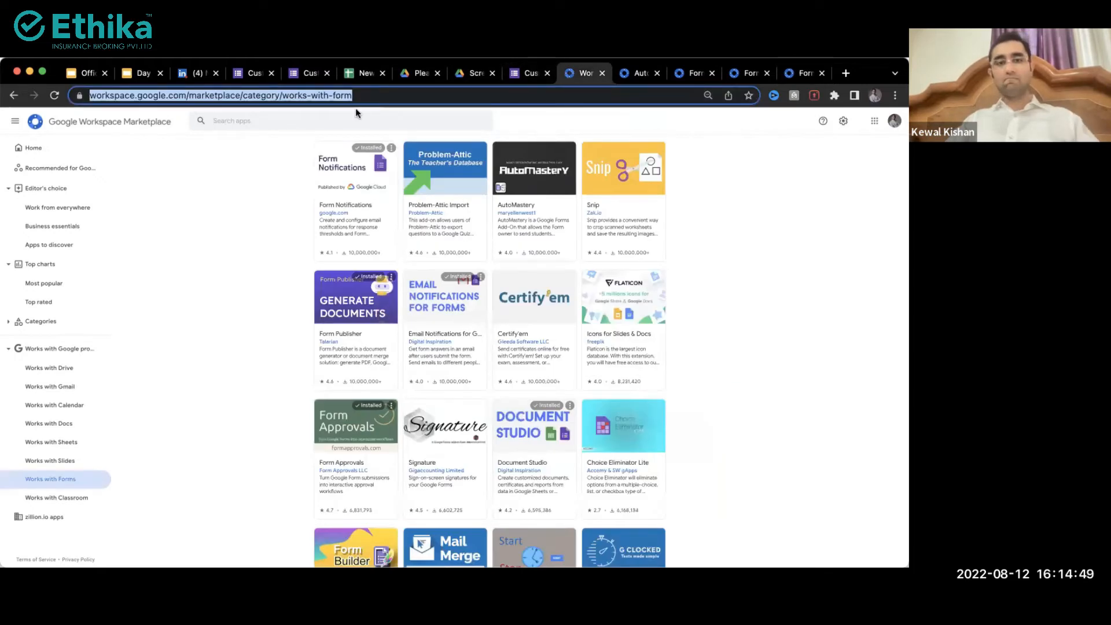
Step: Open Form Notifications' listing from the Works with Forms category, then go to the Customer Enquiry Form
{"action": "key", "text": "ctrl+Tab"}
{"action": "key", "text": "ctrl+Tab"}
{"action": "key", "text": "ctrl+shift+Tab"}
{"action": "key", "text": "ctrl+shift+Tab"}
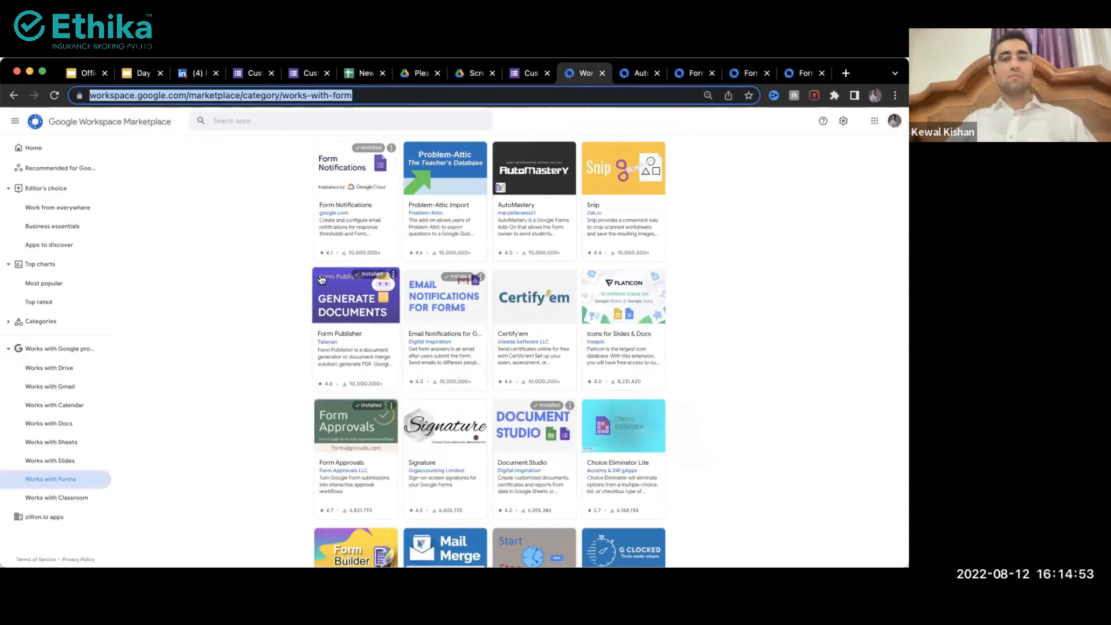
{"action": "left_click", "coordinate": [320, 180]}
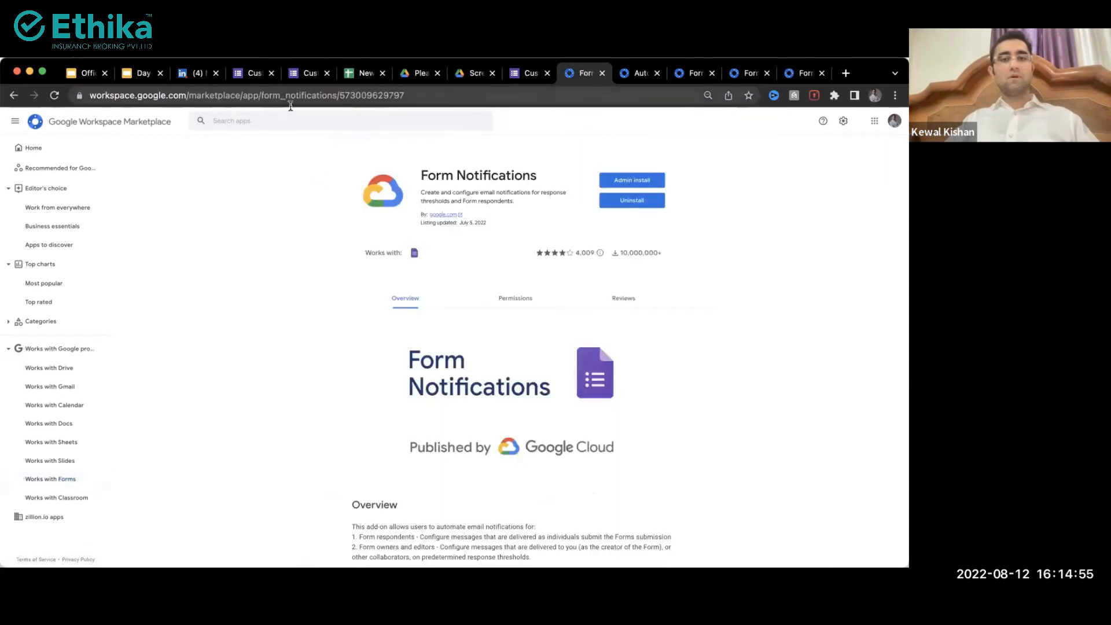
{"action": "left_click", "coordinate": [504, 96]}
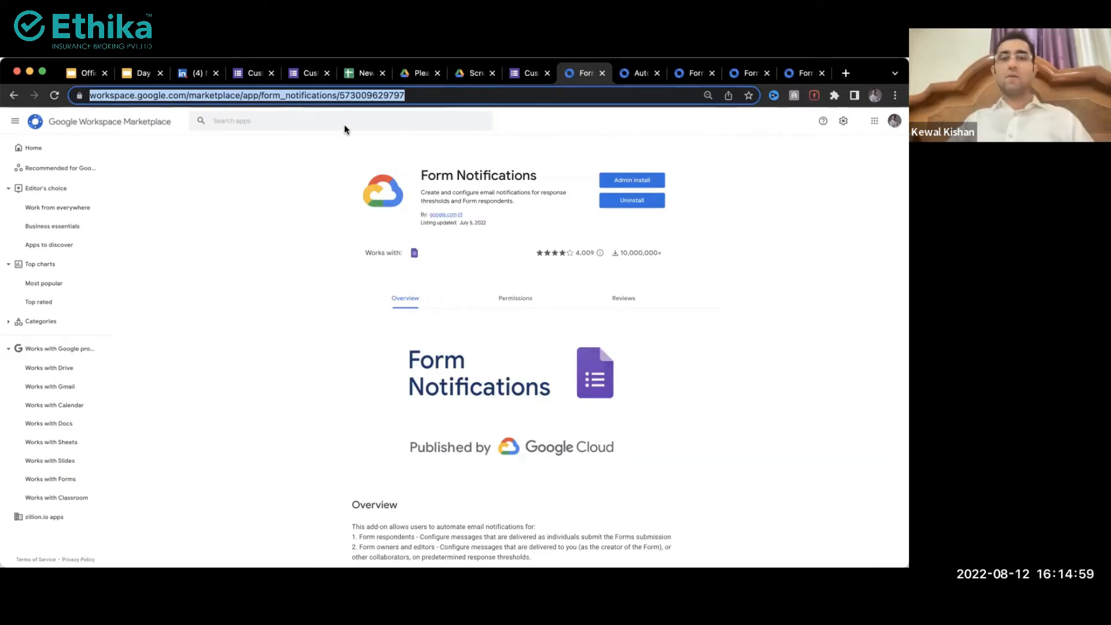
{"action": "left_click", "coordinate": [253, 73]}
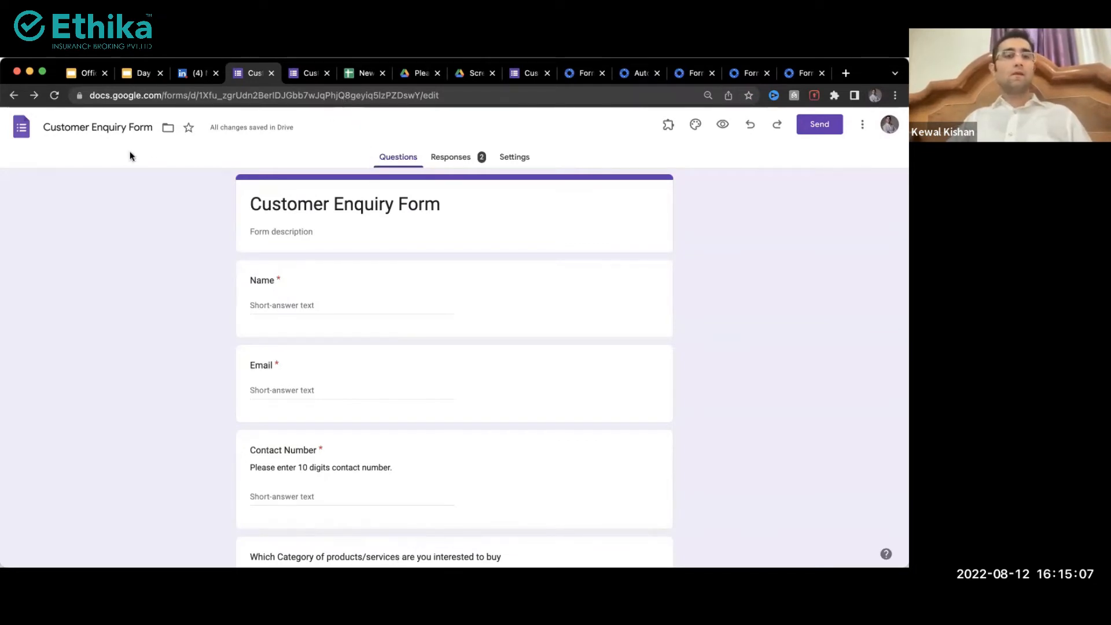
Step: Reload the form, dismiss the low Drive storage warning, and list installed add-ons like Form Notifications
{"action": "left_click", "coordinate": [52, 96]}
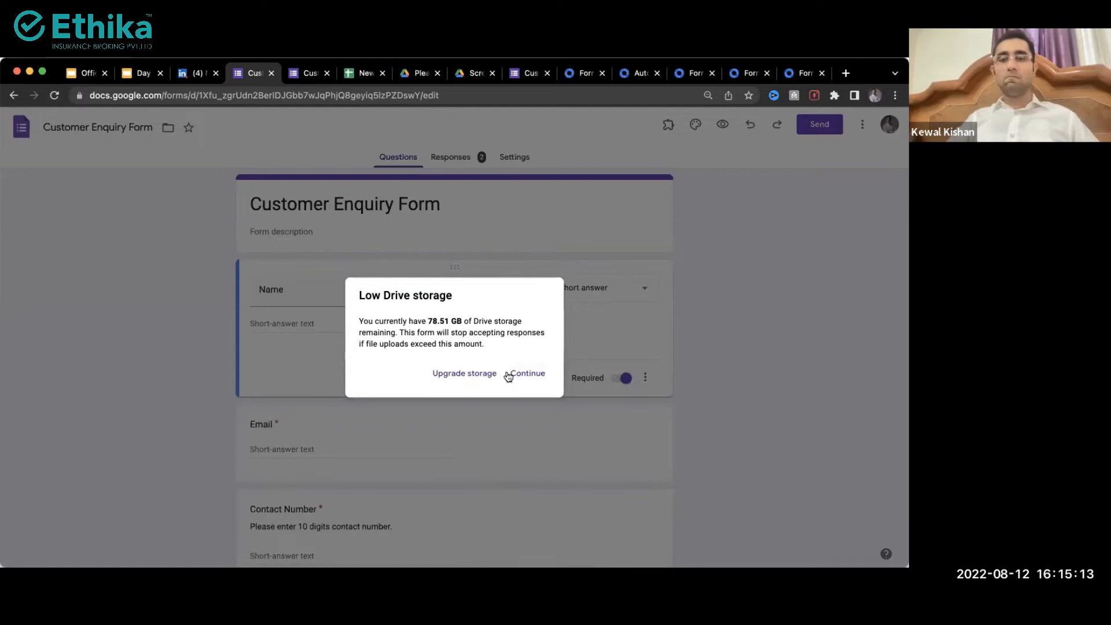
{"action": "left_click", "coordinate": [521, 374]}
{"action": "scroll", "coordinate": [515, 431], "scroll_direction": "down", "scroll_amount": 5}
{"action": "scroll", "coordinate": [515, 426], "scroll_direction": "down", "scroll_amount": 5}
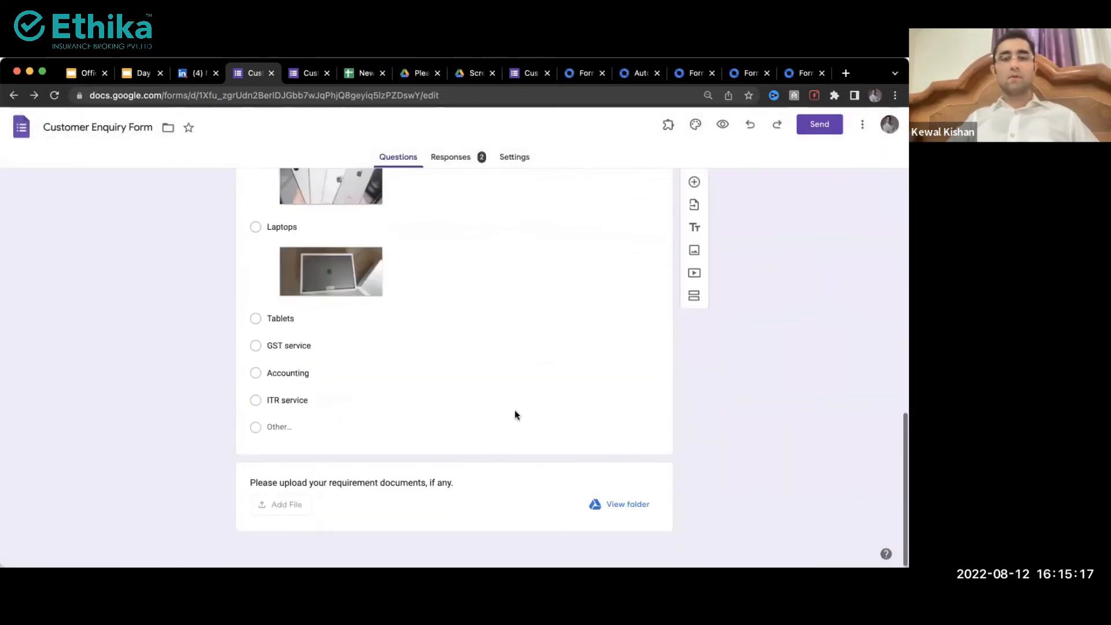
{"action": "scroll", "coordinate": [515, 408], "scroll_direction": "up", "scroll_amount": 8}
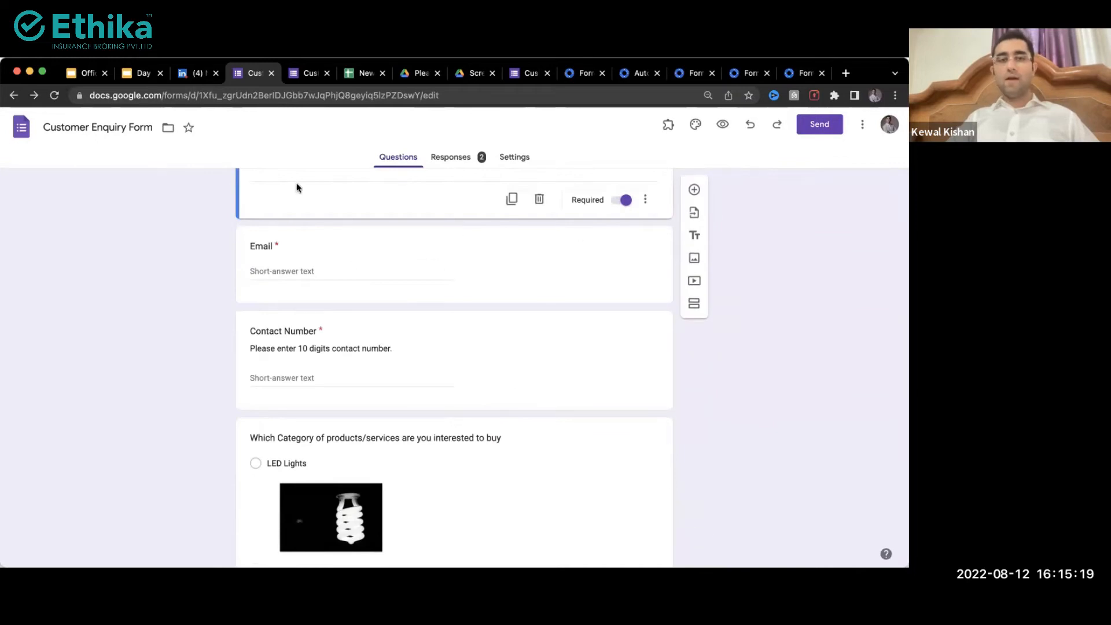
{"action": "scroll", "coordinate": [696, 127], "scroll_direction": "up", "scroll_amount": 5}
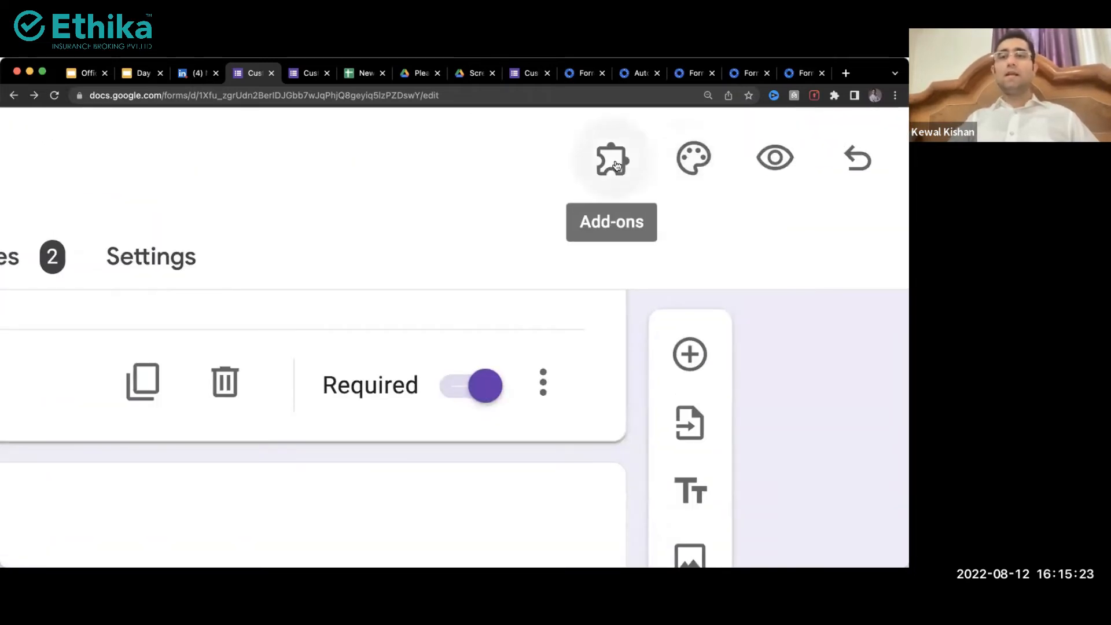
{"action": "scroll", "coordinate": [617, 166], "scroll_direction": "down", "scroll_amount": 5}
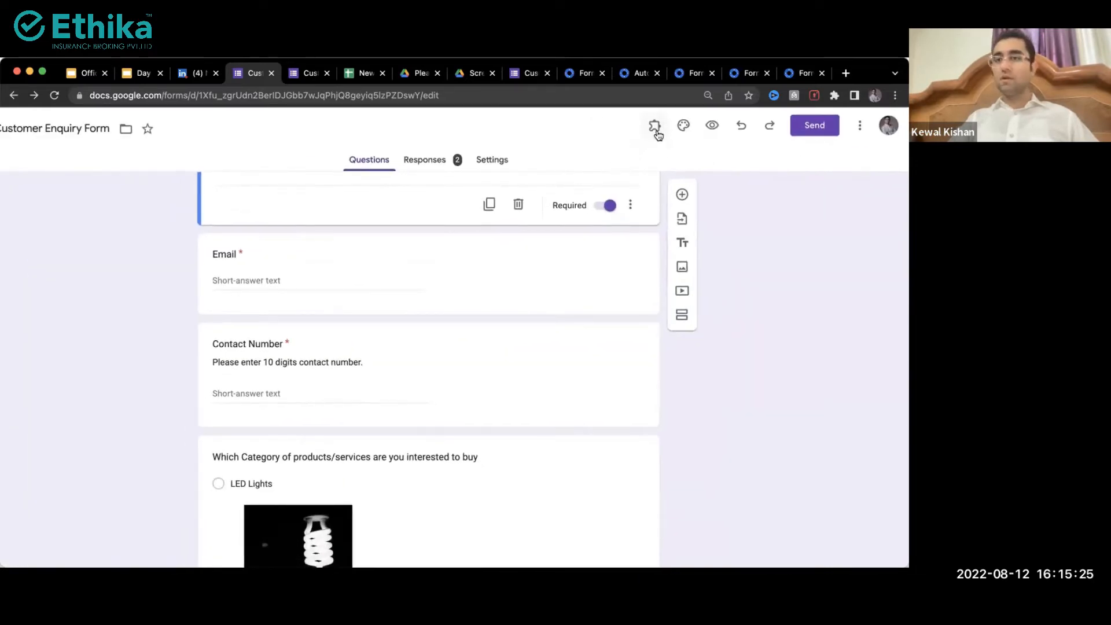
{"action": "left_click", "coordinate": [658, 134]}
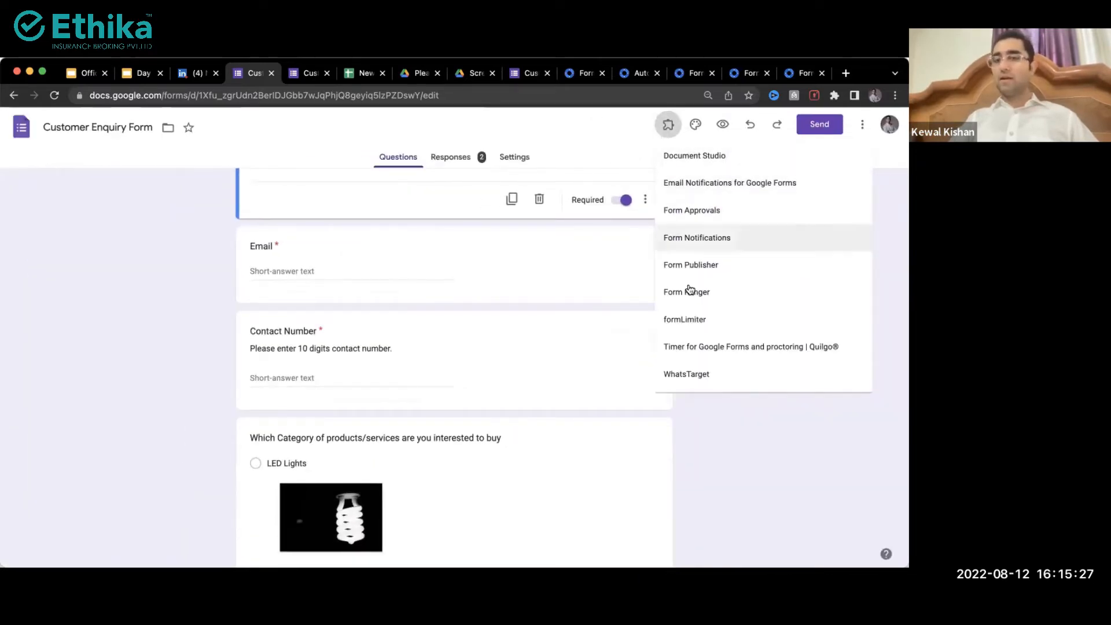
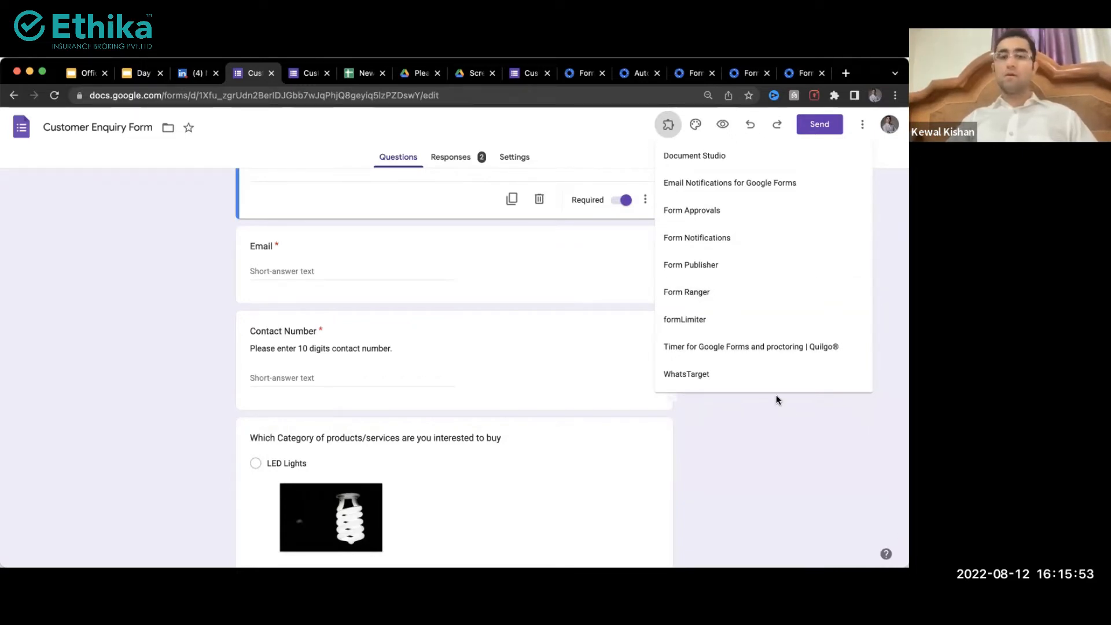
Step: Launch the Form Notifications add-on from the add-ons menu
{"action": "left_click", "coordinate": [709, 247]}
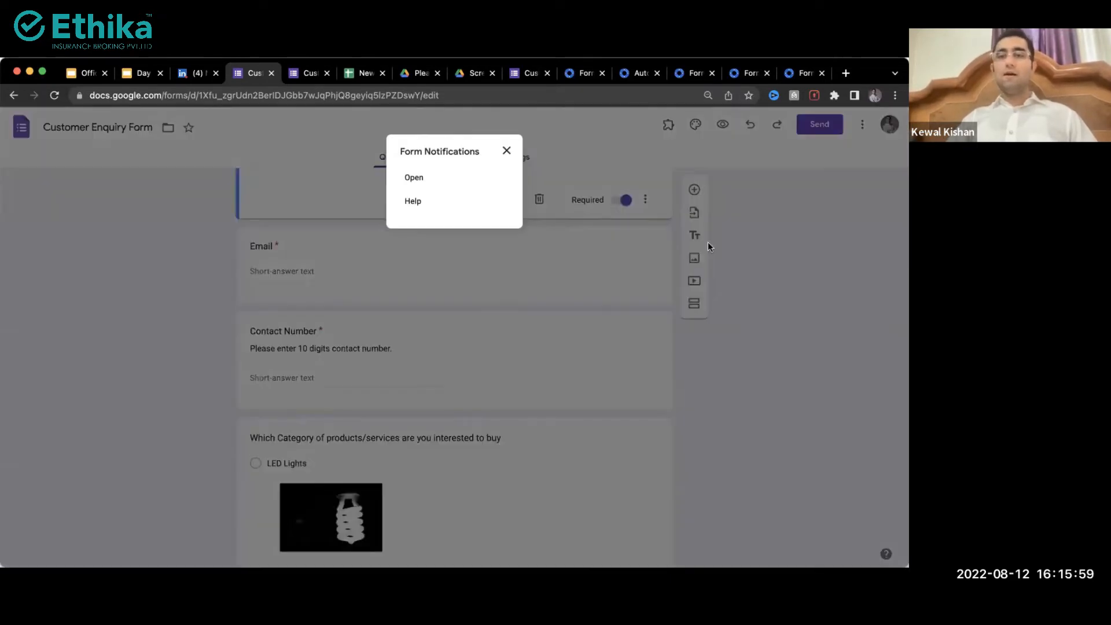
{"action": "left_click", "coordinate": [417, 171]}
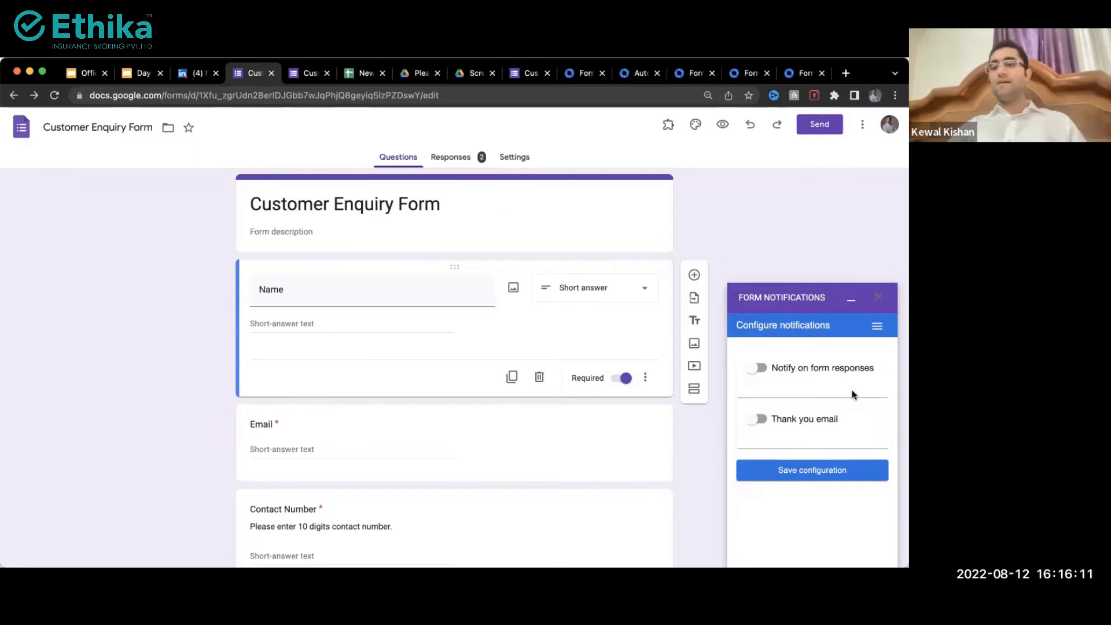
{"action": "scroll", "coordinate": [853, 395], "scroll_direction": "up", "scroll_amount": 3}
{"action": "scroll", "coordinate": [853, 394], "scroll_direction": "down", "scroll_amount": 3}
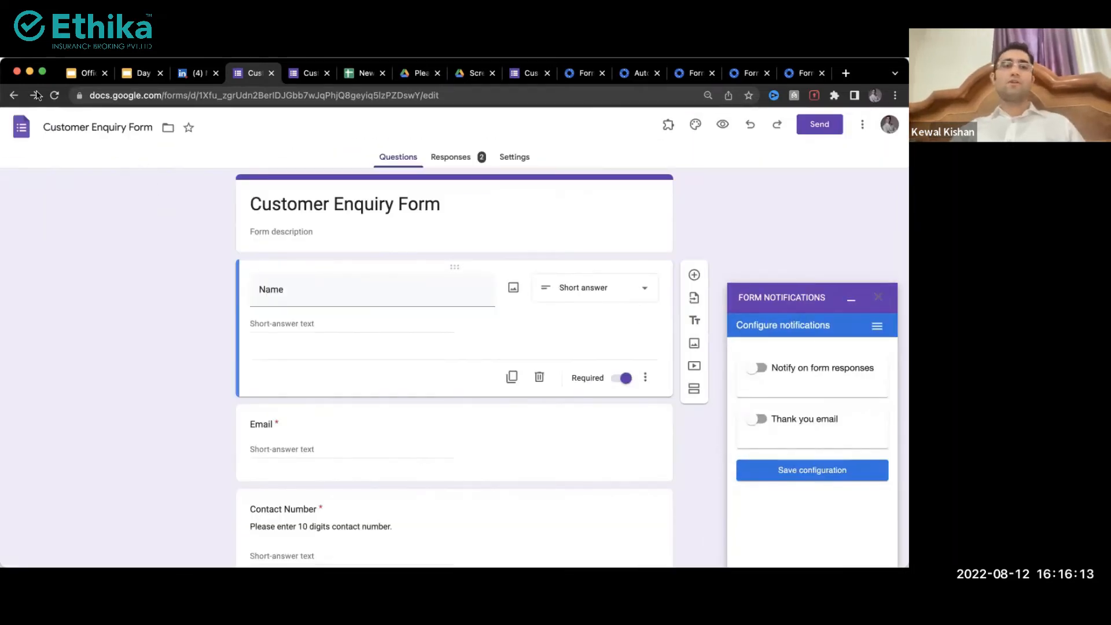
Step: Reload the editor, dismiss the low Drive storage warning, and reopen Form Notifications' settings panel
{"action": "left_click", "coordinate": [54, 96]}
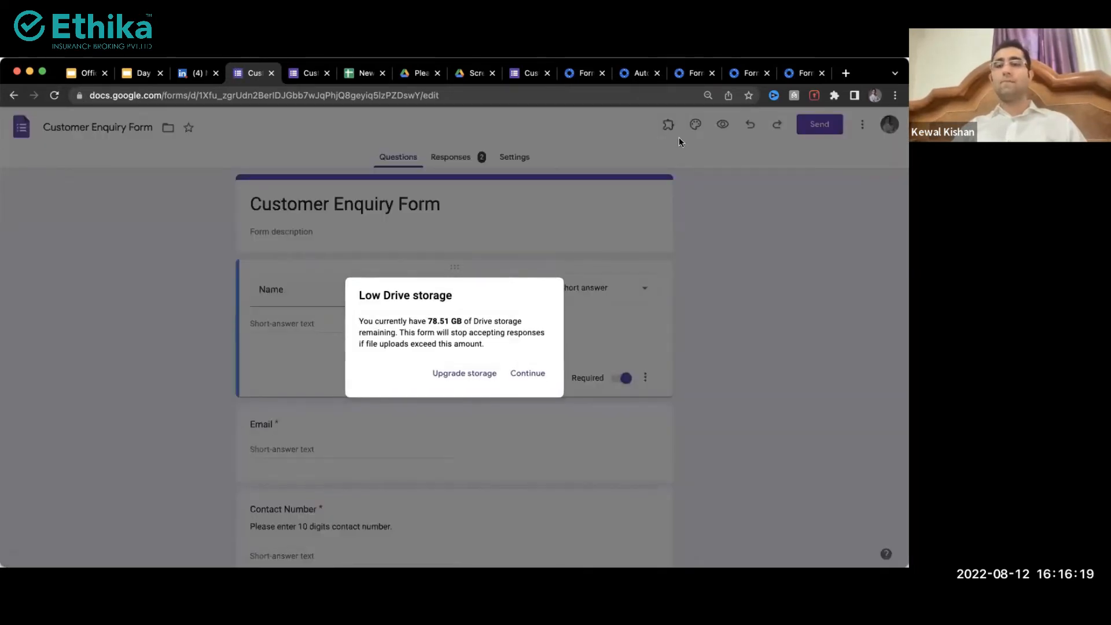
{"action": "left_click", "coordinate": [525, 373]}
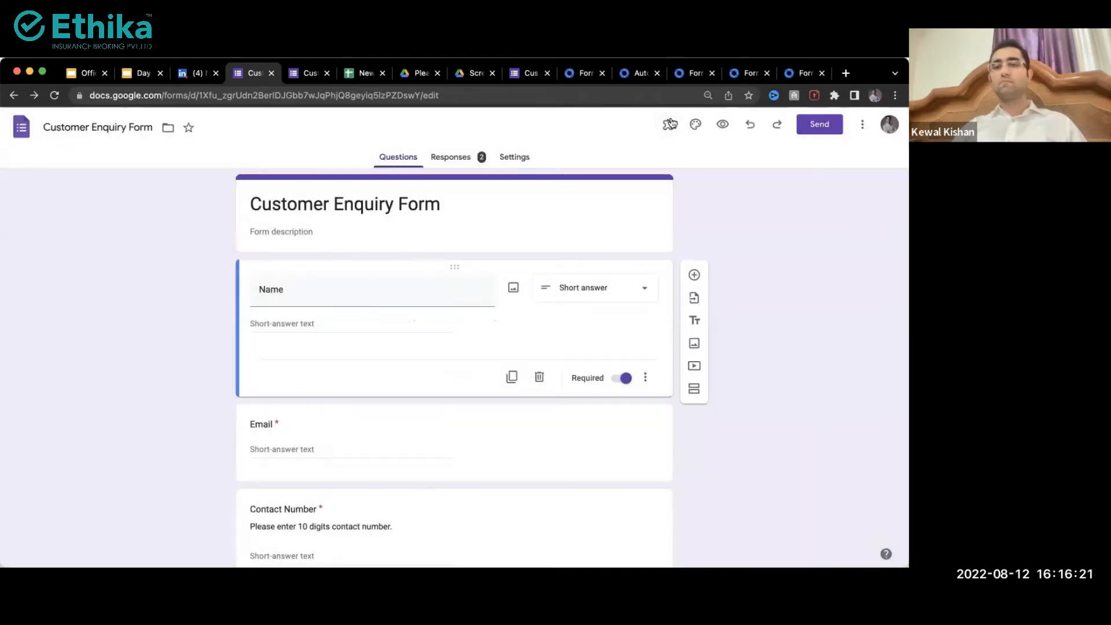
{"action": "left_click", "coordinate": [668, 125]}
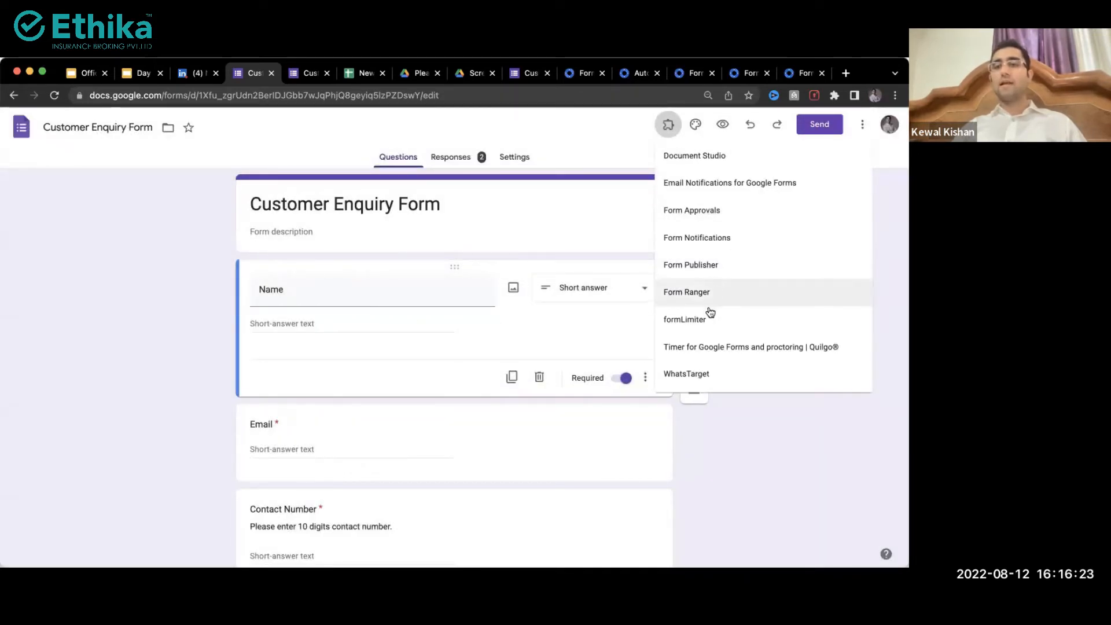
{"action": "left_click", "coordinate": [754, 237]}
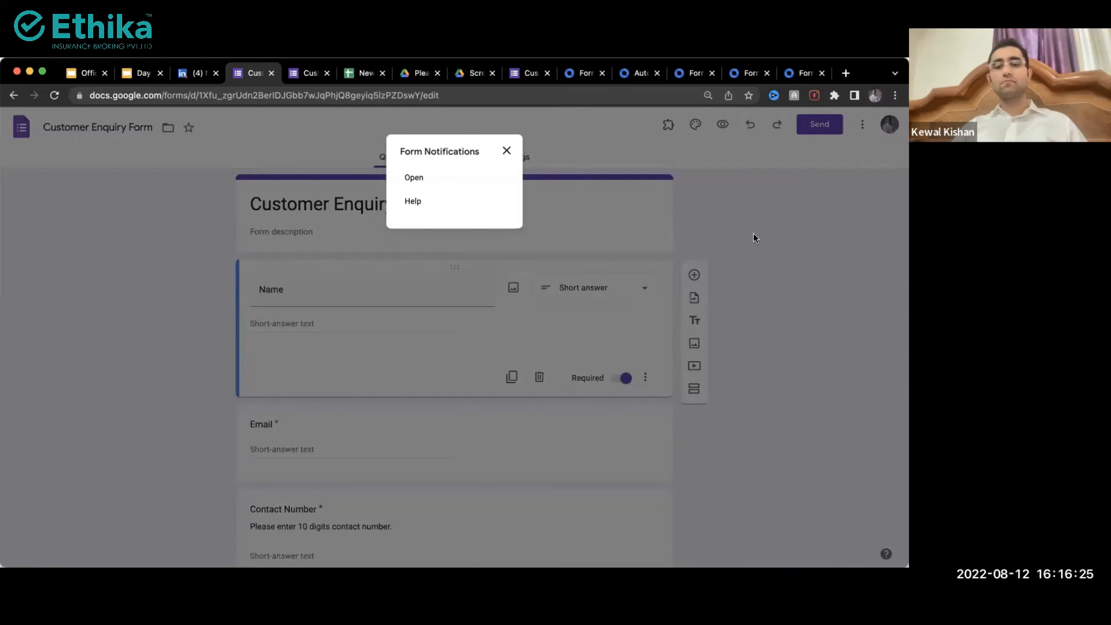
{"action": "left_click", "coordinate": [411, 178]}
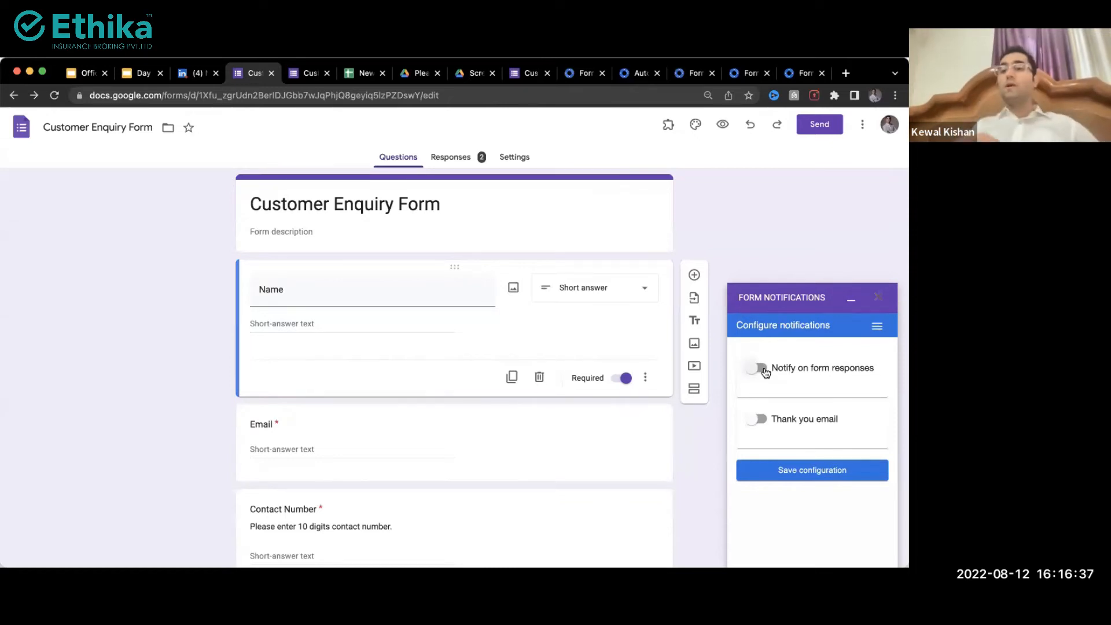
Step: Turn on Notify on form responses, sending a notification after every 1 response
{"action": "left_click", "coordinate": [760, 368]}
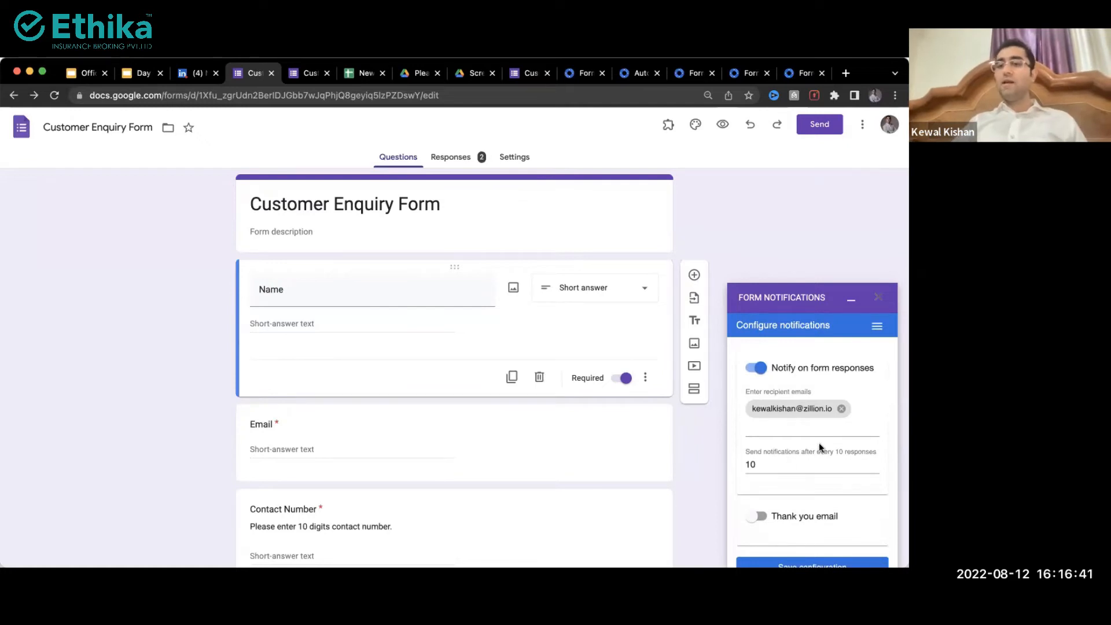
{"action": "left_click", "coordinate": [806, 426]}
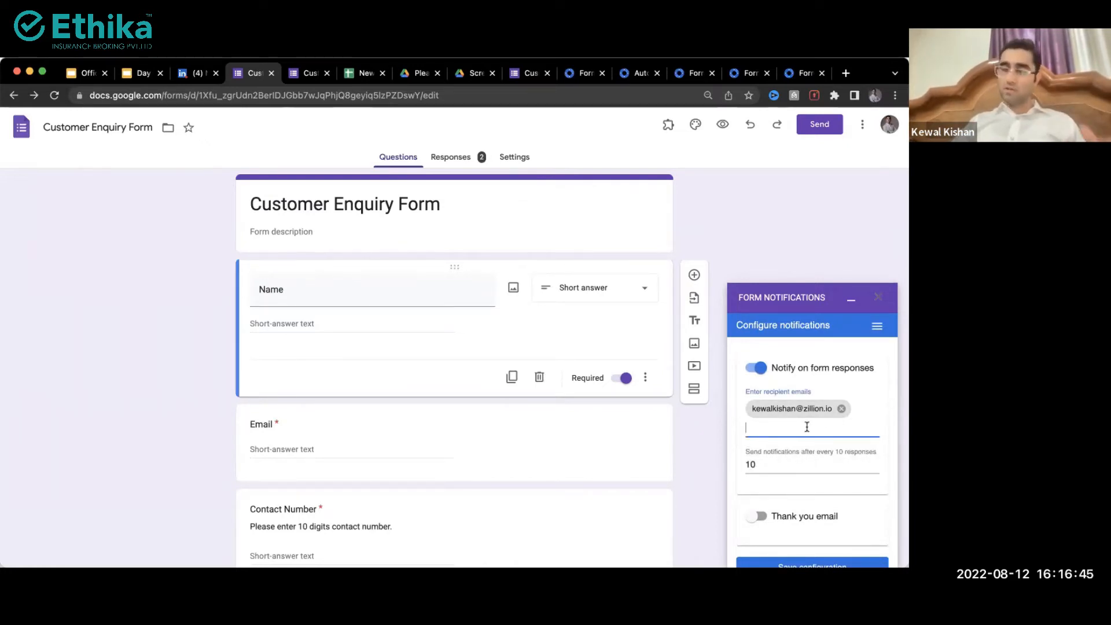
{"action": "scroll", "coordinate": [805, 457], "scroll_direction": "up", "scroll_amount": 5}
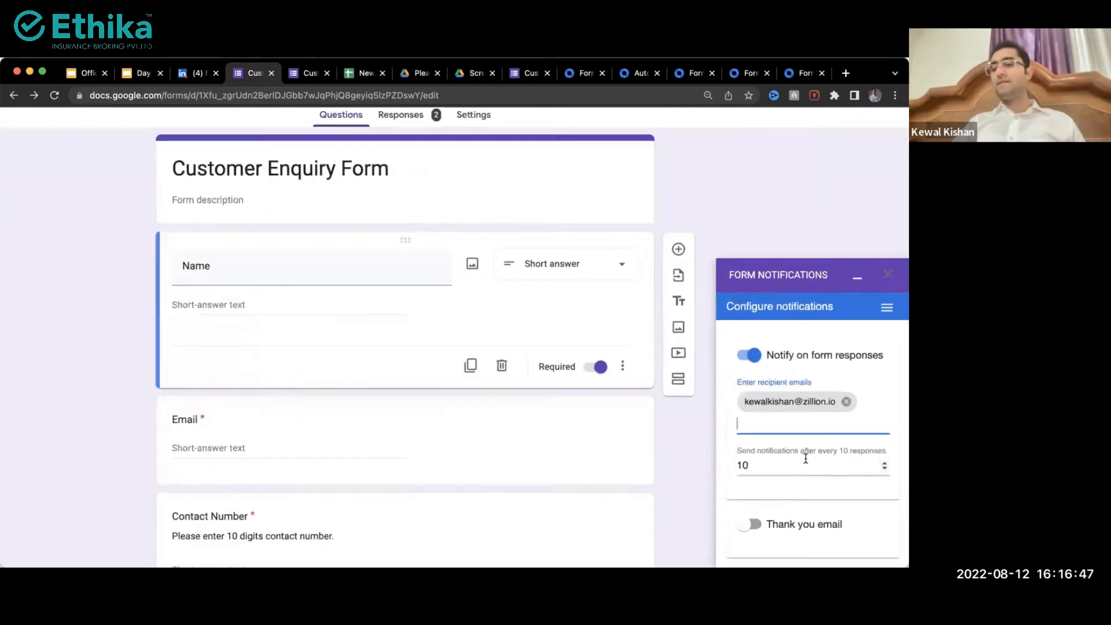
{"action": "scroll", "coordinate": [804, 451], "scroll_direction": "right", "scroll_amount": 2}
{"action": "left_click", "coordinate": [762, 474]}
{"action": "key", "text": "BackSpace"}
{"action": "scroll", "coordinate": [760, 474], "scroll_direction": "down", "scroll_amount": 5}
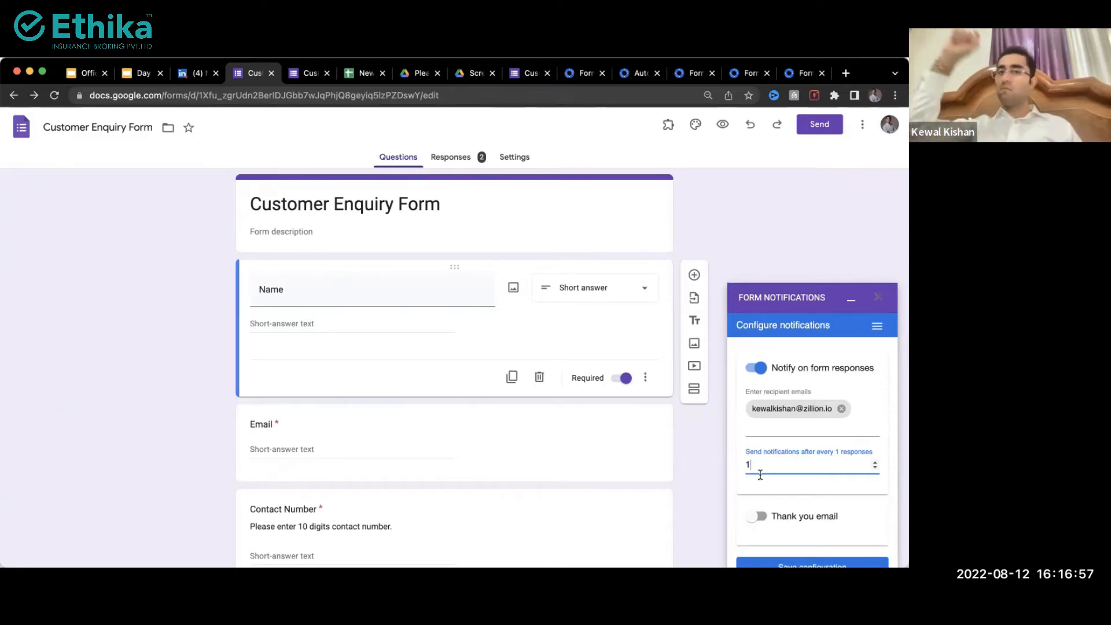
{"action": "scroll", "coordinate": [790, 459], "scroll_direction": "down", "scroll_amount": 1}
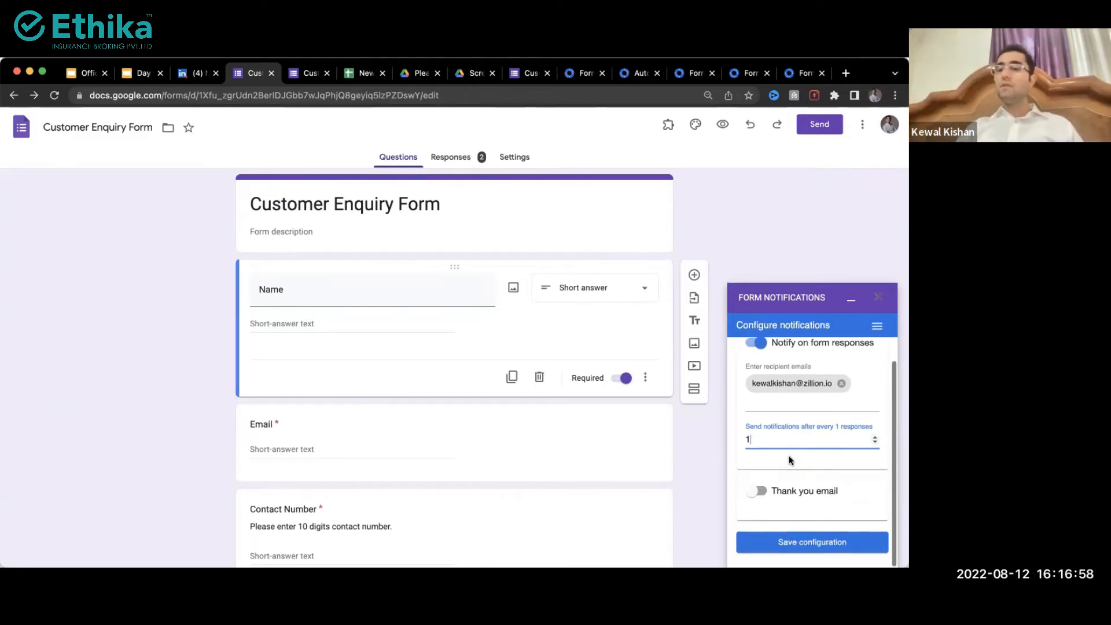
Step: Switch on the thank-you email for respondents
{"action": "left_click", "coordinate": [757, 491]}
{"action": "scroll", "coordinate": [757, 496], "scroll_direction": "down", "scroll_amount": 3}
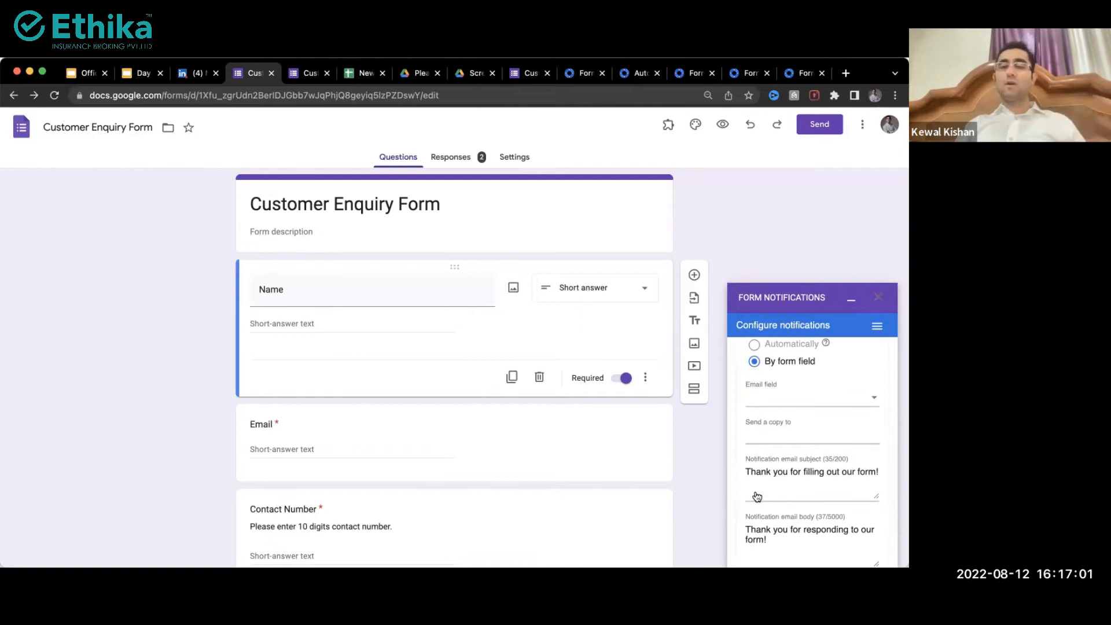
{"action": "scroll", "coordinate": [757, 496], "scroll_direction": "up", "scroll_amount": 3}
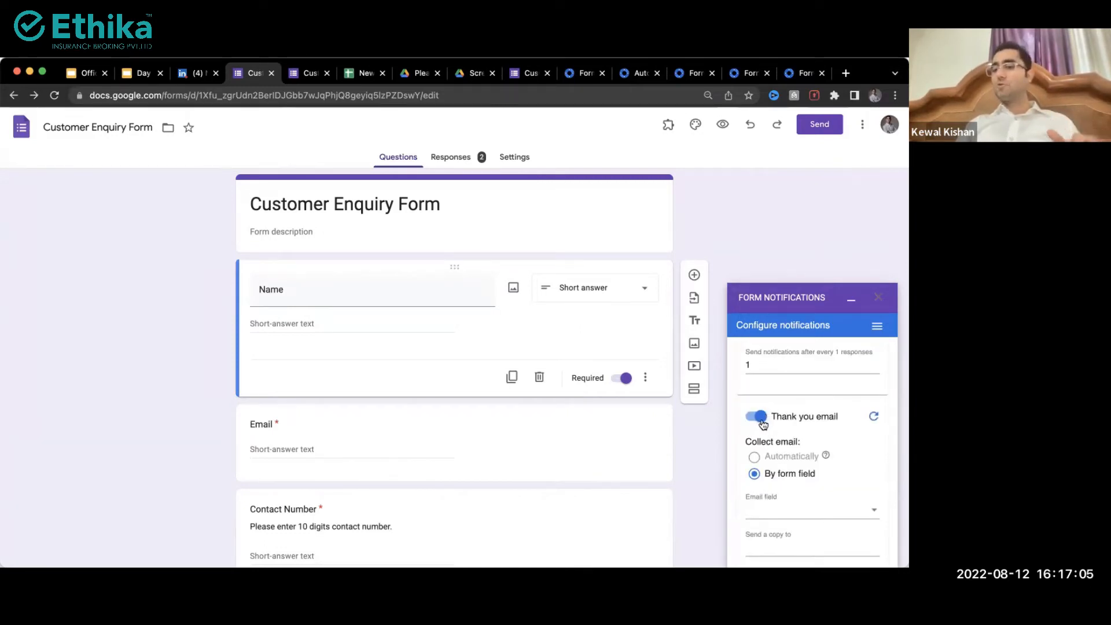
{"action": "scroll", "coordinate": [764, 424], "scroll_direction": "down", "scroll_amount": 3}
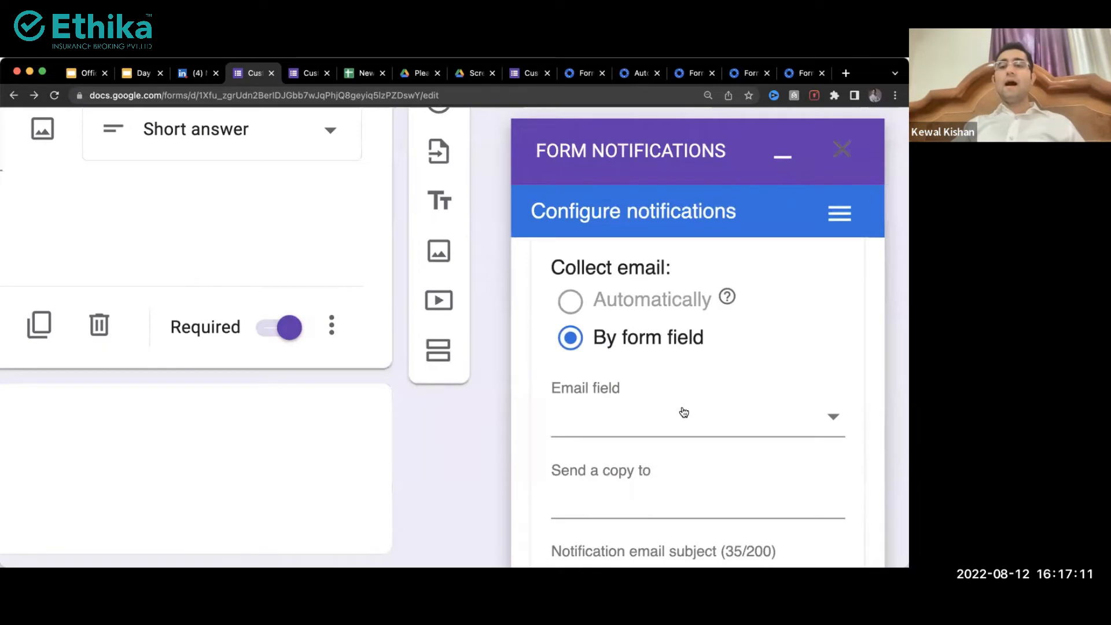
Step: Use the Email question as the respondents' address field for the thank-you email
{"action": "left_click", "coordinate": [684, 411]}
{"action": "scroll", "coordinate": [672, 464], "scroll_direction": "down", "scroll_amount": 3}
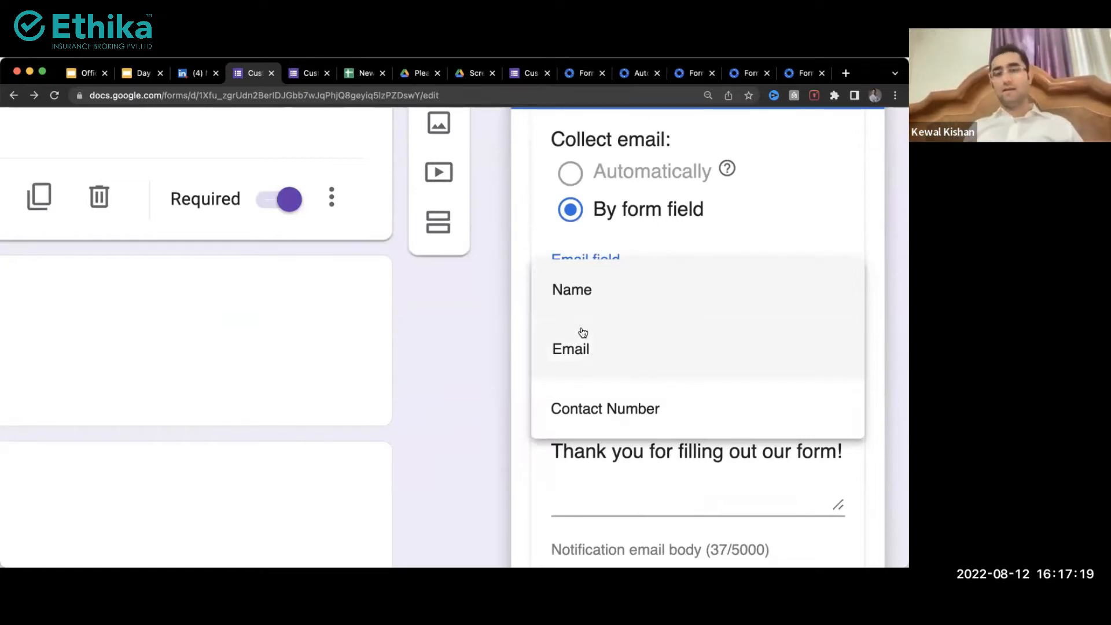
{"action": "left_click", "coordinate": [585, 350]}
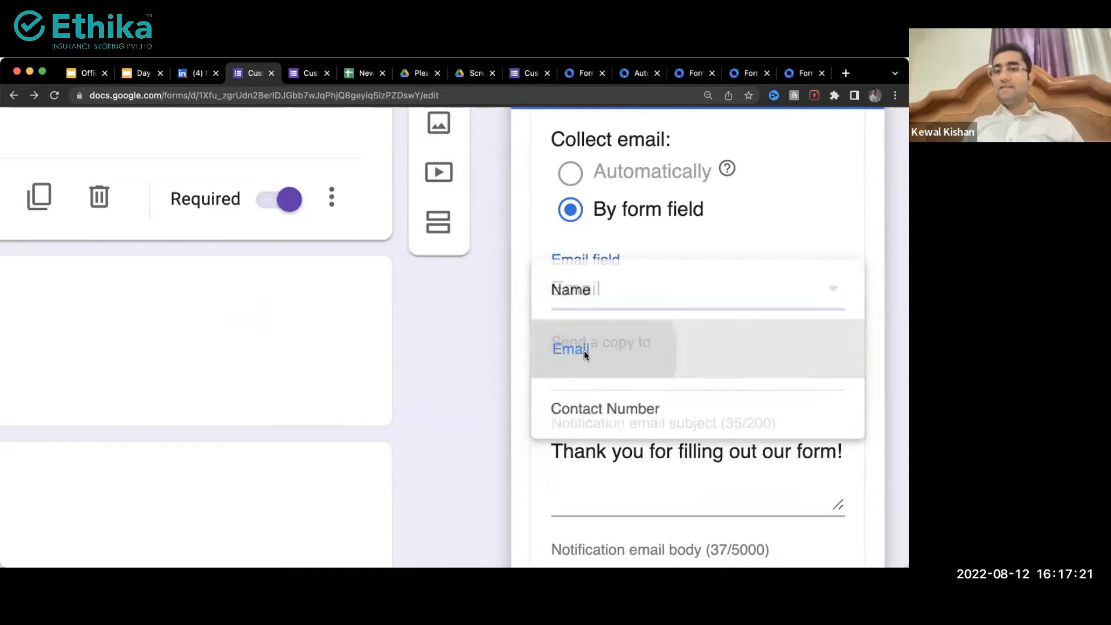
{"action": "left_click", "coordinate": [605, 298]}
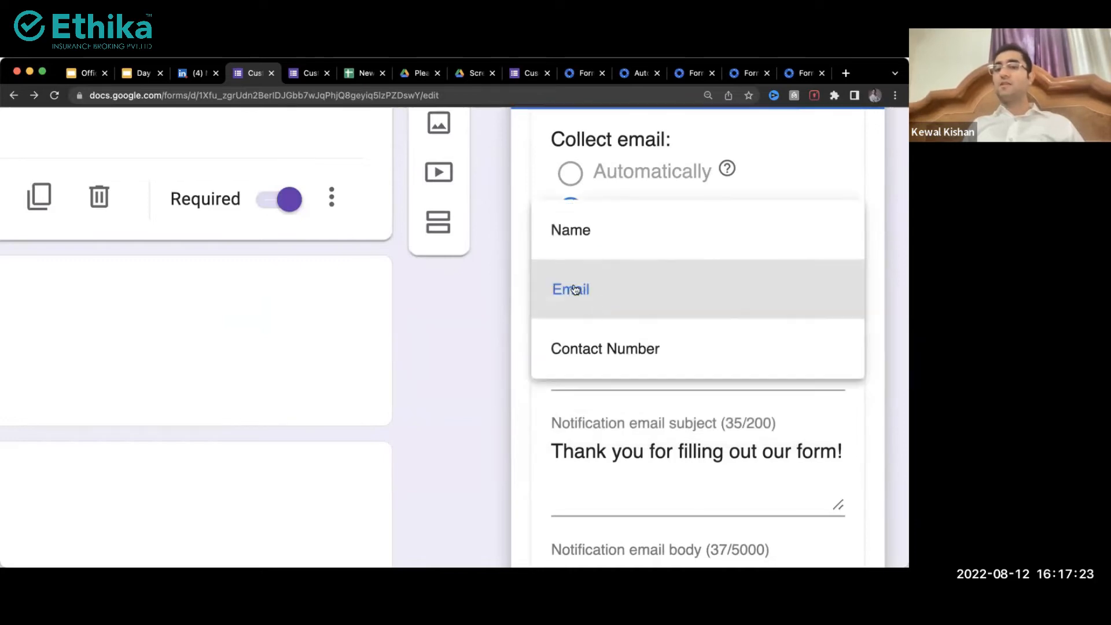
{"action": "left_click", "coordinate": [606, 300]}
Step: Enter the address that should receive a copy of the thank-you email
{"action": "left_click", "coordinate": [606, 377]}
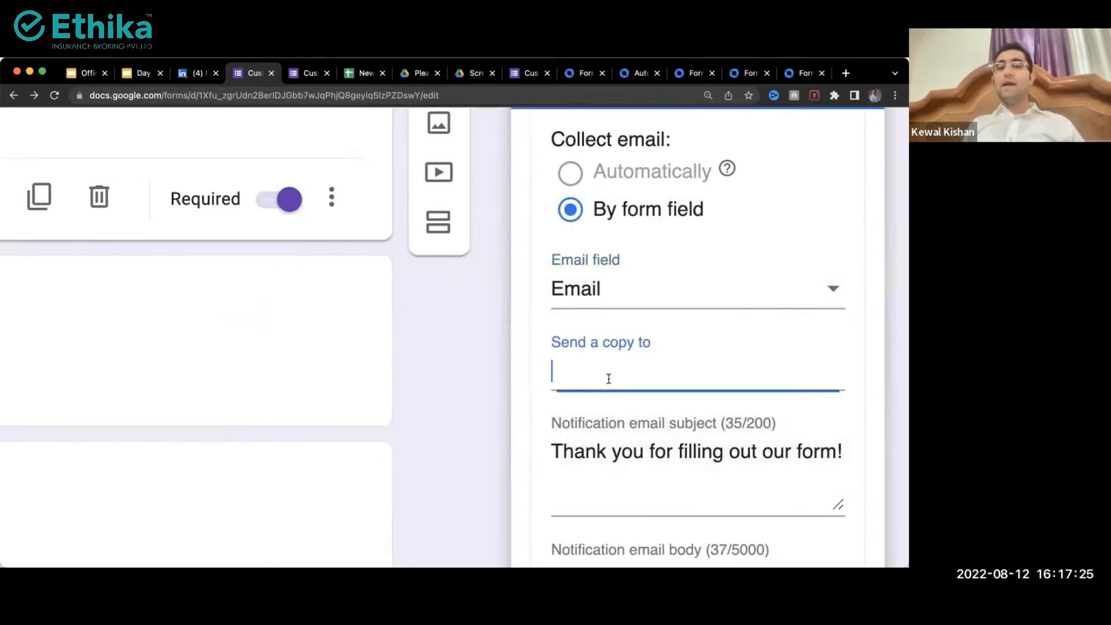
{"action": "scroll", "coordinate": [607, 378], "scroll_direction": "down", "scroll_amount": 5}
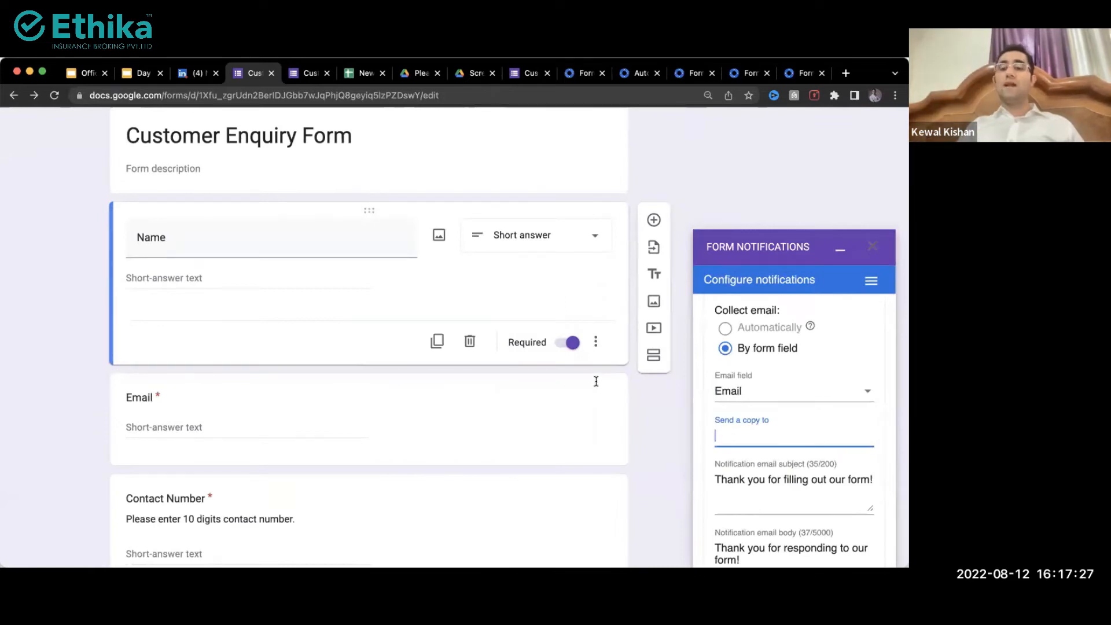
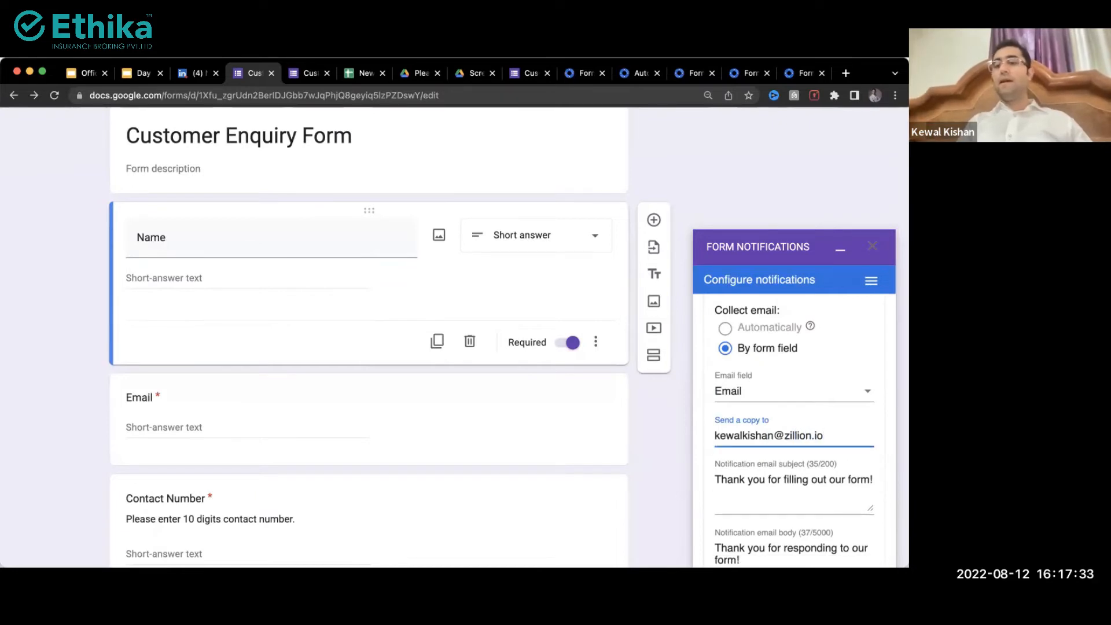
{"action": "scroll", "coordinate": [647, 440], "scroll_direction": "down", "scroll_amount": 2}
{"action": "key", "text": "Tab"}
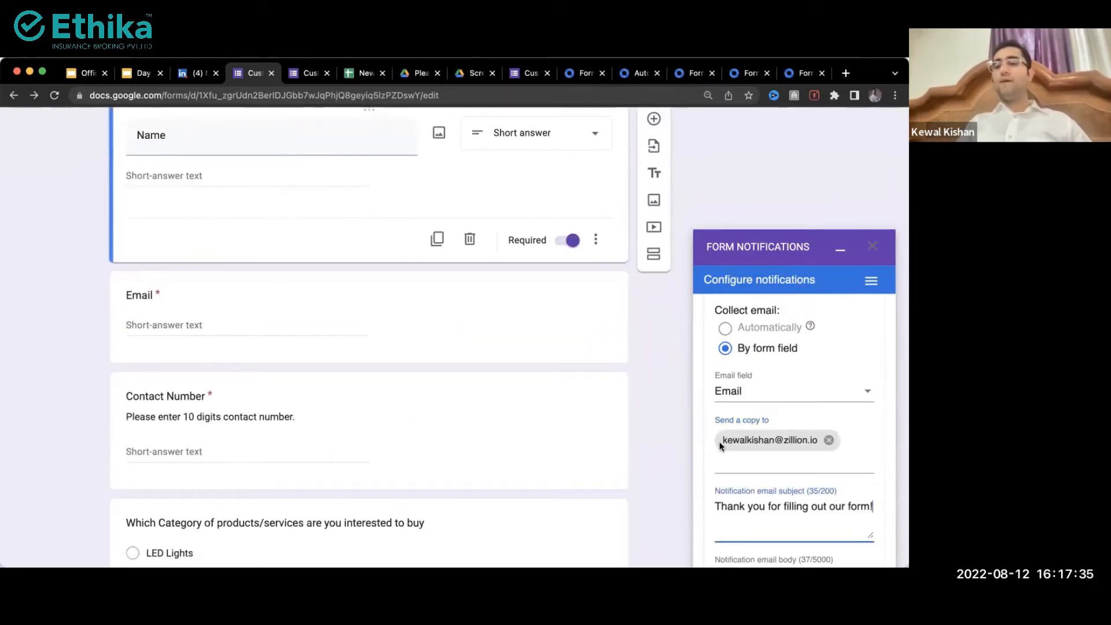
{"action": "scroll", "coordinate": [748, 454], "scroll_direction": "down", "scroll_amount": 2}
Step: Review the preset email subject and body, then save the notification configuration
{"action": "left_click_drag", "start_coordinate": [731, 371], "coordinate": [825, 373]}
{"action": "left_click_drag", "start_coordinate": [772, 459], "coordinate": [710, 436]}
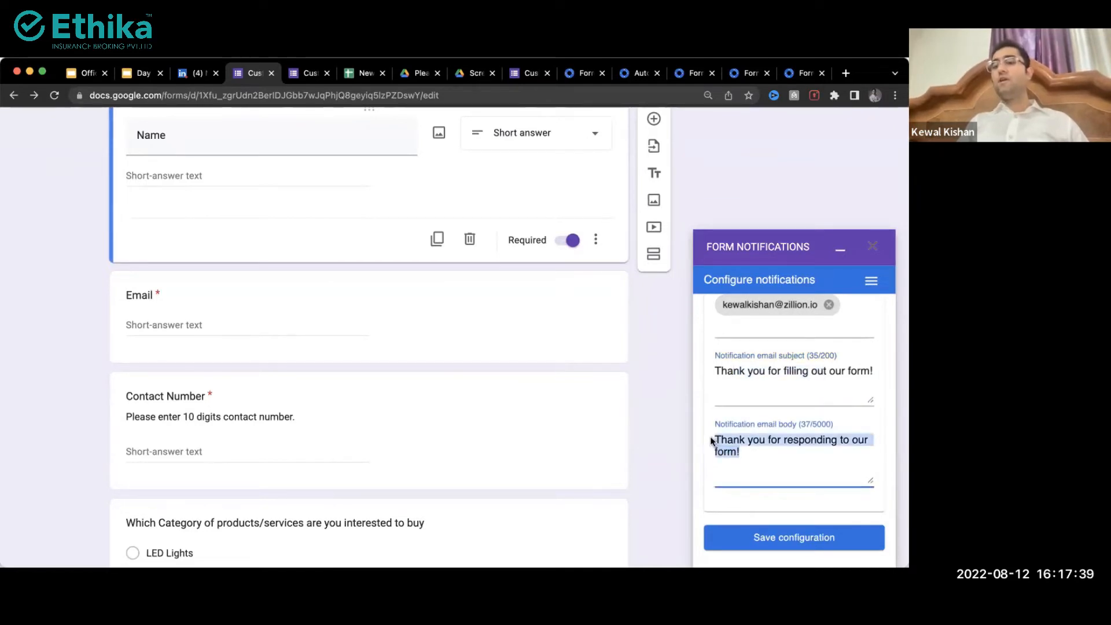
{"action": "left_click", "coordinate": [756, 466]}
{"action": "left_click_drag", "start_coordinate": [763, 460], "coordinate": [726, 440]}
{"action": "scroll", "coordinate": [724, 438], "scroll_direction": "up", "scroll_amount": 3}
{"action": "scroll", "coordinate": [724, 439], "scroll_direction": "down", "scroll_amount": 3}
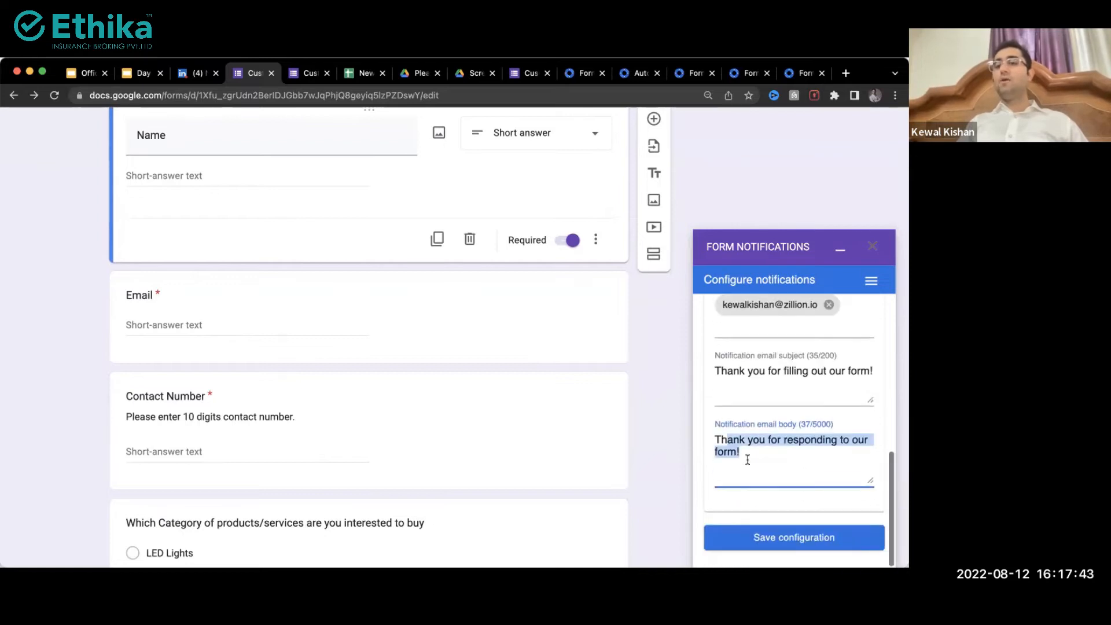
{"action": "left_click", "coordinate": [744, 538]}
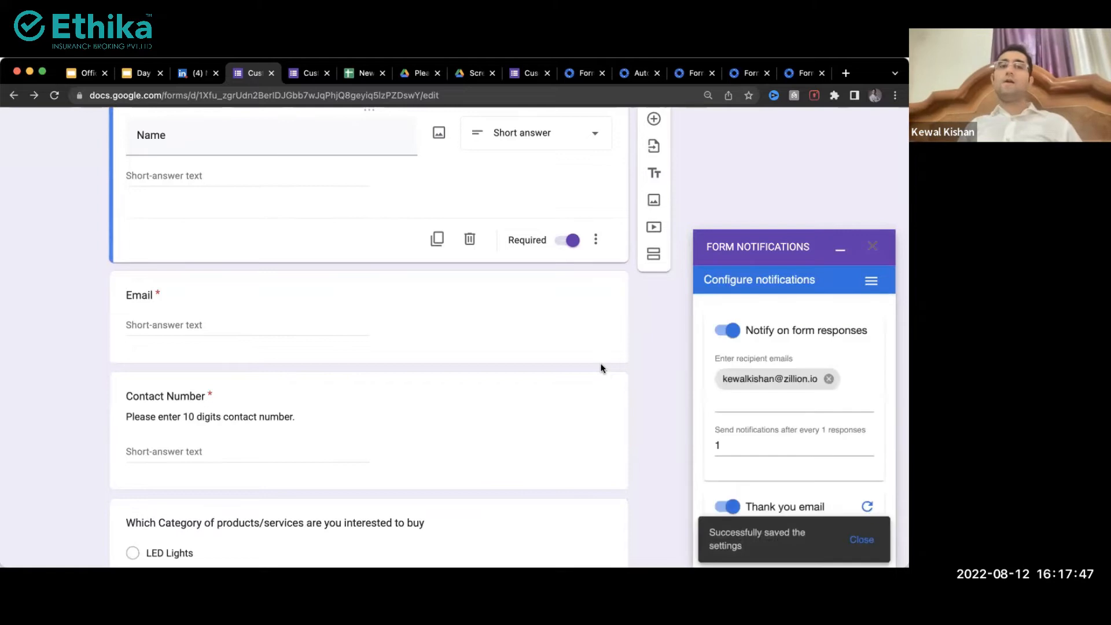
{"action": "scroll", "coordinate": [602, 368], "scroll_direction": "up", "scroll_amount": 2}
{"action": "scroll", "coordinate": [637, 220], "scroll_direction": "up", "scroll_amount": 3}
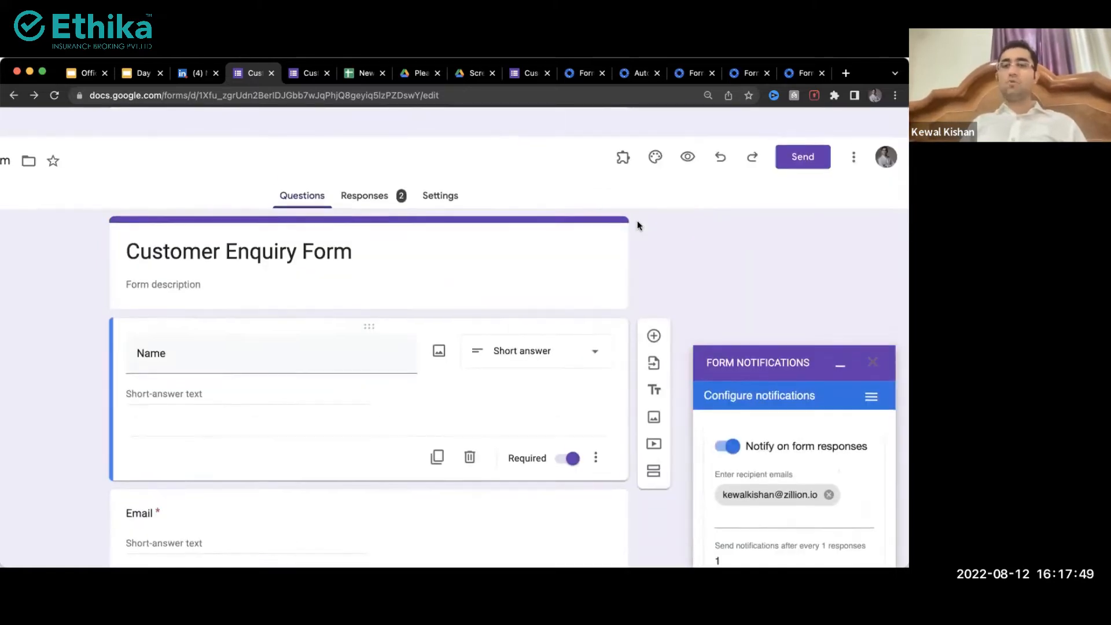
Step: Preview the form and fill in Name 'Des', a test email and a ten-digit contact number
{"action": "left_click", "coordinate": [687, 127]}
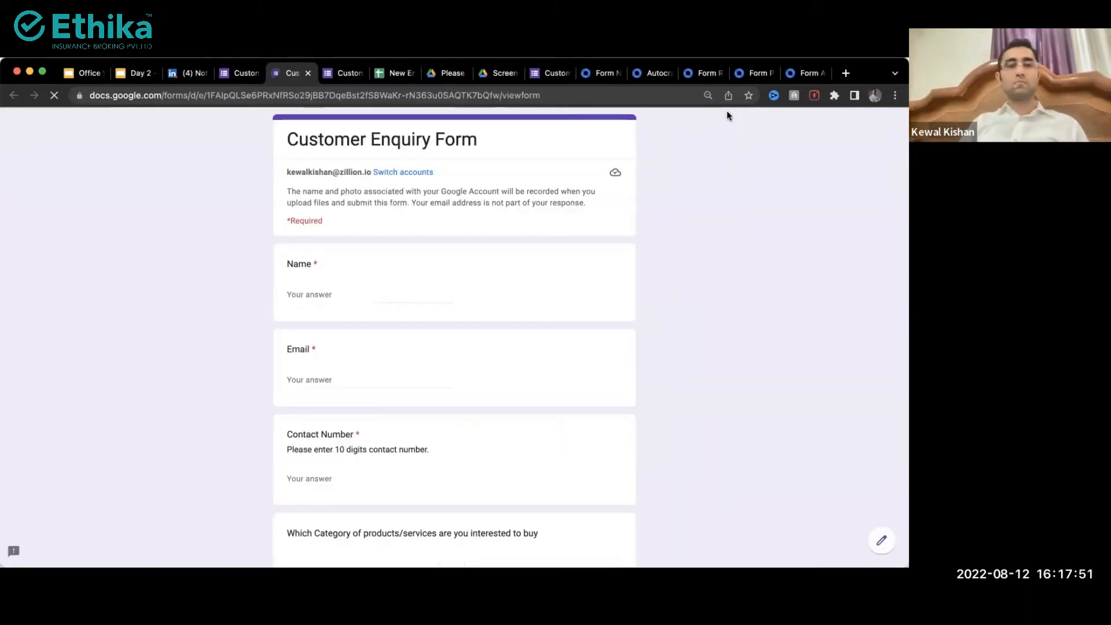
{"action": "left_click", "coordinate": [330, 292]}
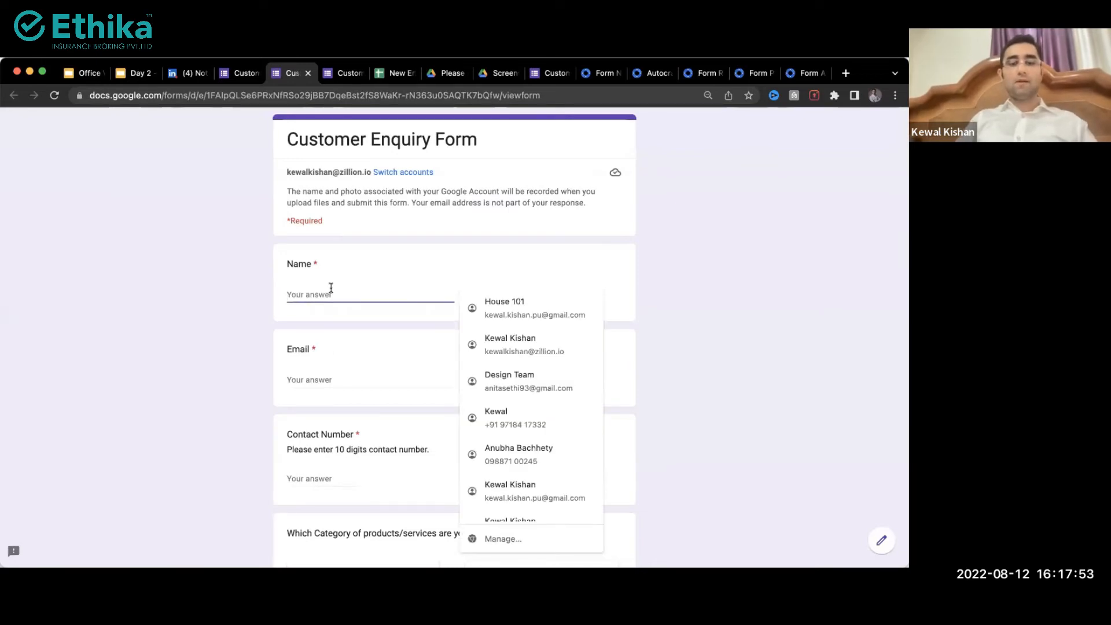
{"action": "type", "text": "Design"}
{"action": "key", "text": "Tab"}
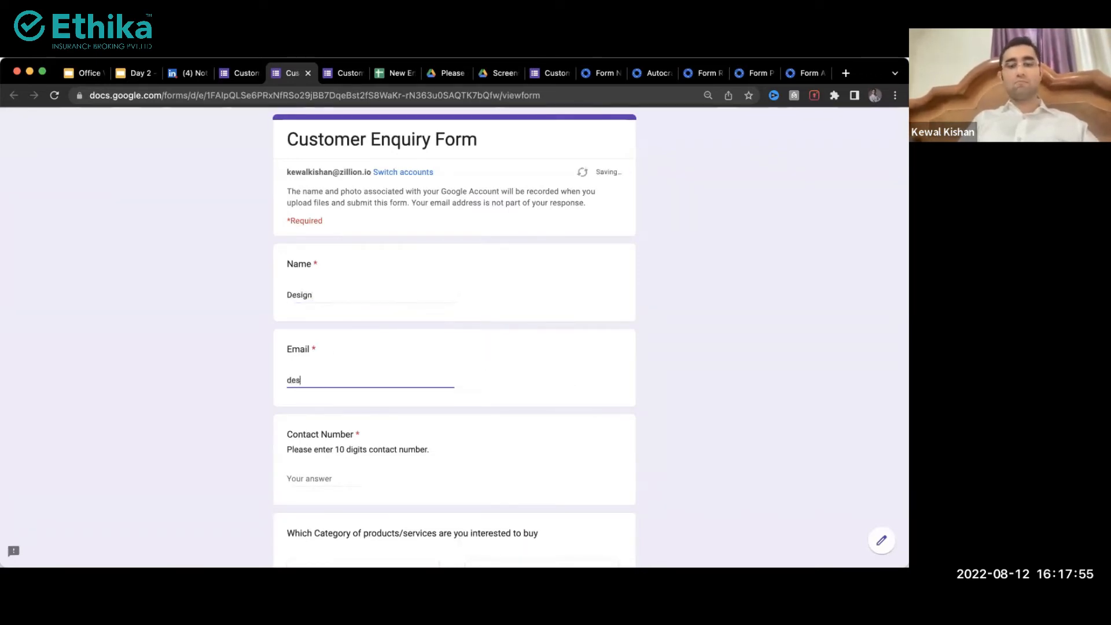
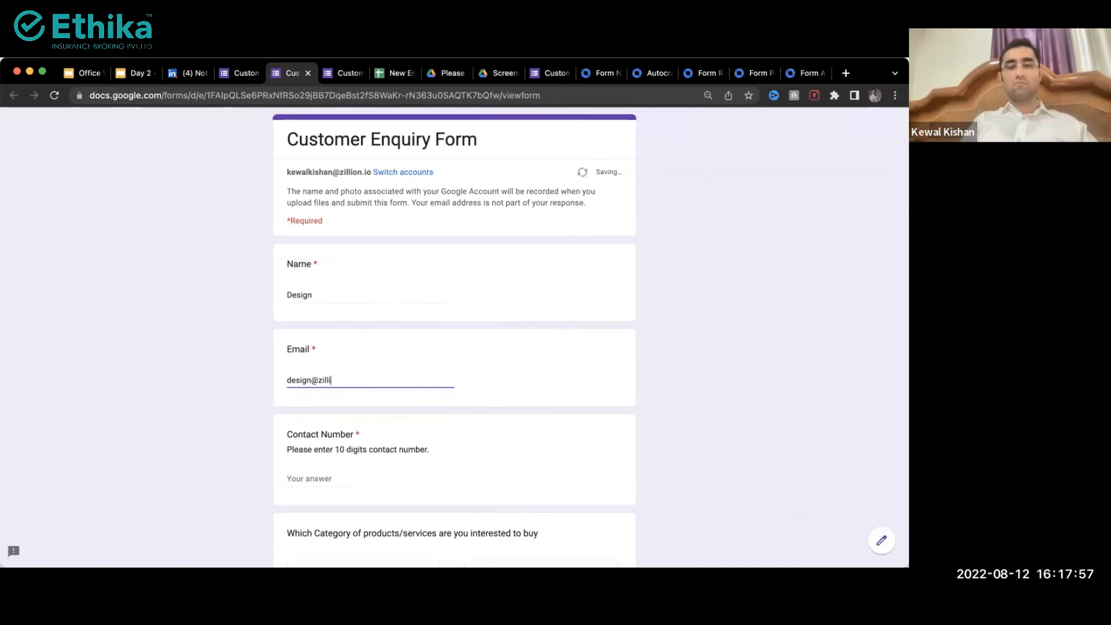
{"action": "key", "text": "Tab"}
{"action": "type", "text": "9"}
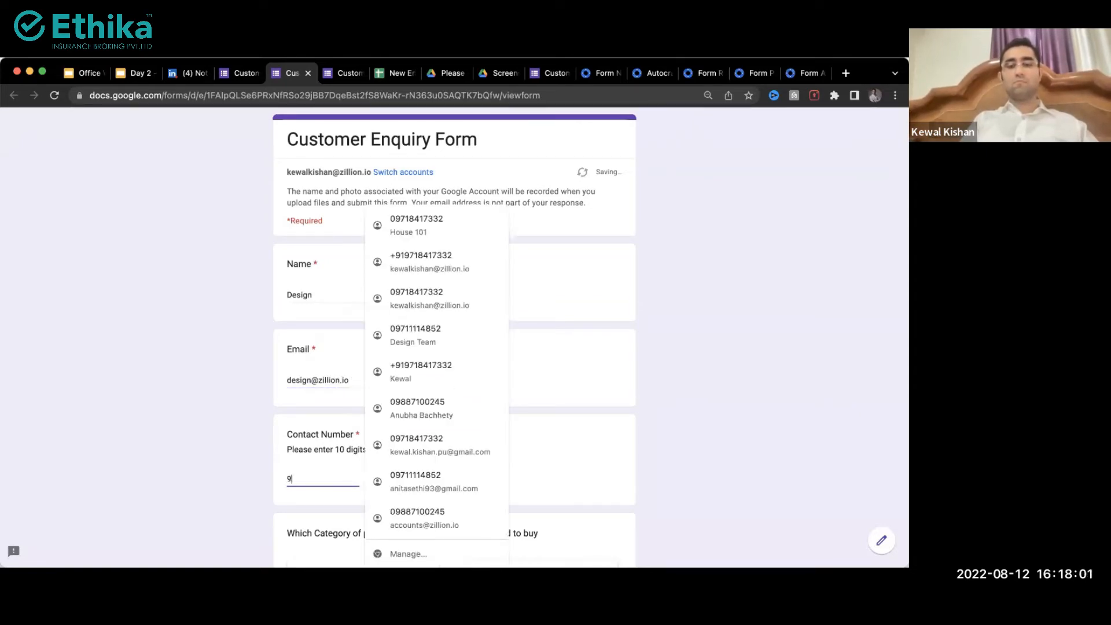
{"action": "type", "text": "999999999"}
Step: Submit the test enquiry response and open a new browser tab
{"action": "scroll", "coordinate": [339, 336], "scroll_direction": "down", "scroll_amount": 15}
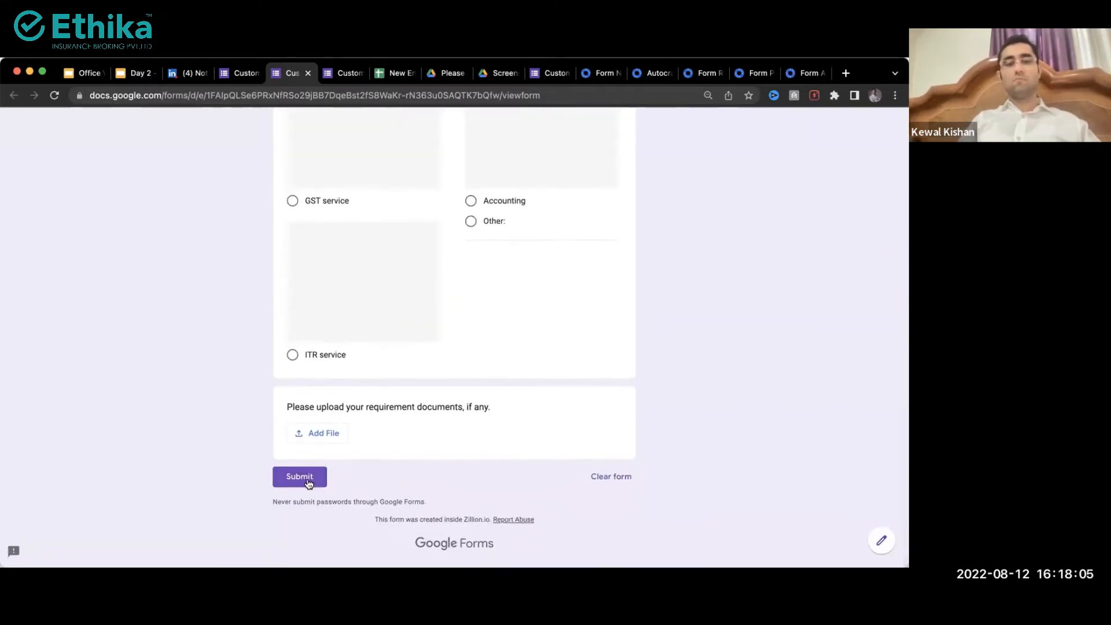
{"action": "left_click", "coordinate": [307, 475]}
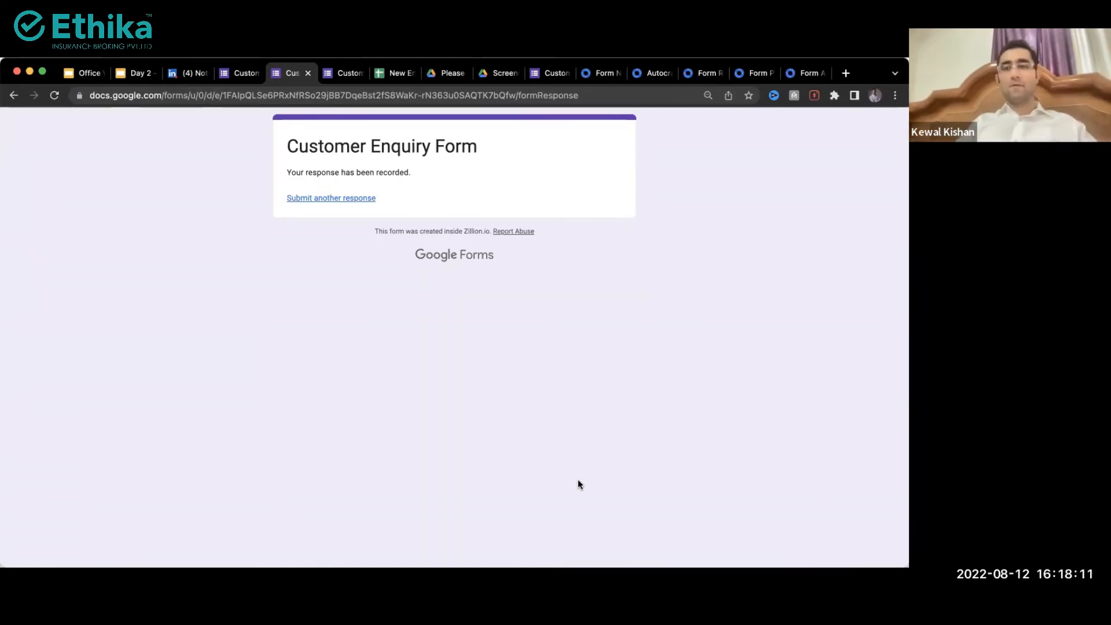
{"action": "key", "text": "super+t"}
Step: Go to Gmail using the 'gm' address shortcut
{"action": "type", "text": "gm"}
{"action": "key", "text": "Return"}
{"action": "left_click", "coordinate": [766, 74]}
{"action": "left_click", "coordinate": [801, 76]}
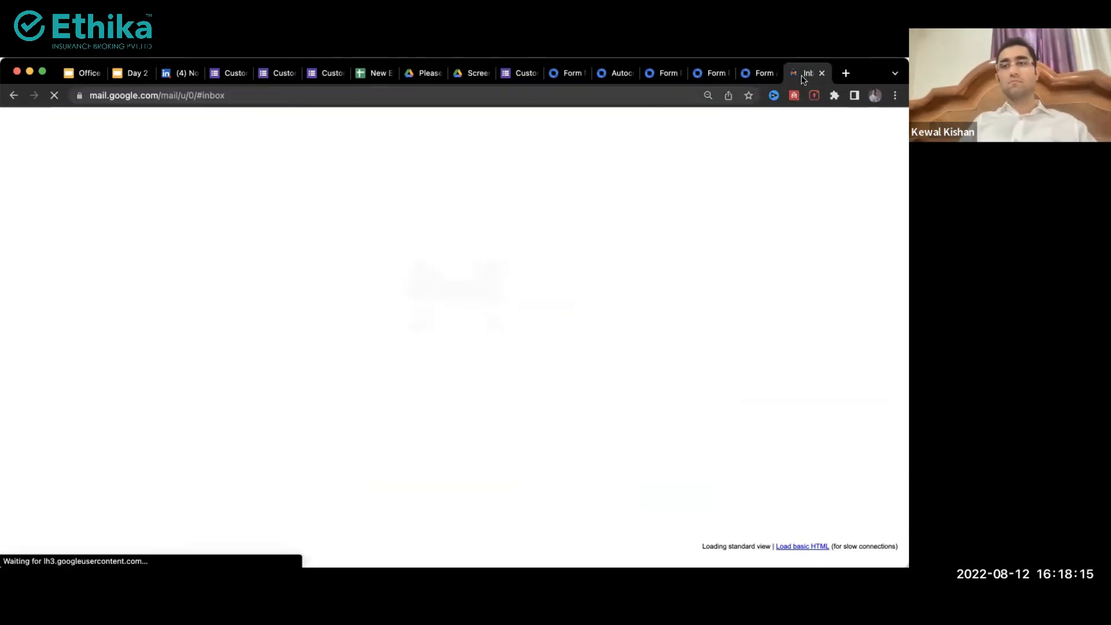
{"action": "scroll", "coordinate": [812, 135], "scroll_direction": "up", "scroll_amount": 5}
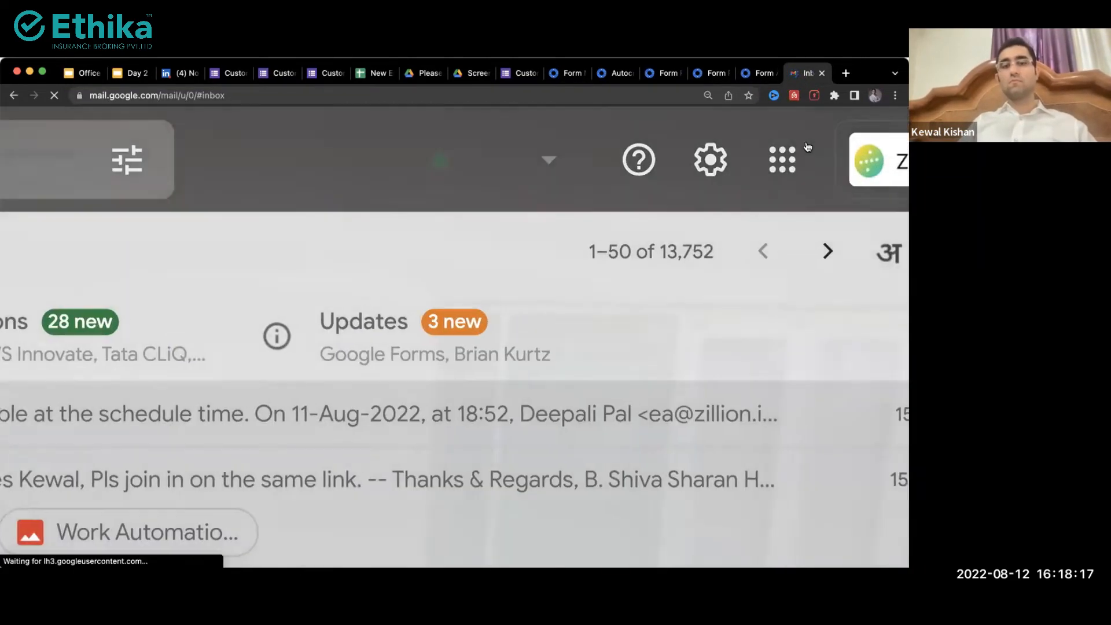
{"action": "scroll", "coordinate": [808, 146], "scroll_direction": "down", "scroll_amount": 5}
Step: Switch to the Design Team account and read the 'Thank you for filling out our form!' email and its recipient
{"action": "left_click", "coordinate": [843, 161]}
{"action": "scroll", "coordinate": [702, 365], "scroll_direction": "up", "scroll_amount": 5}
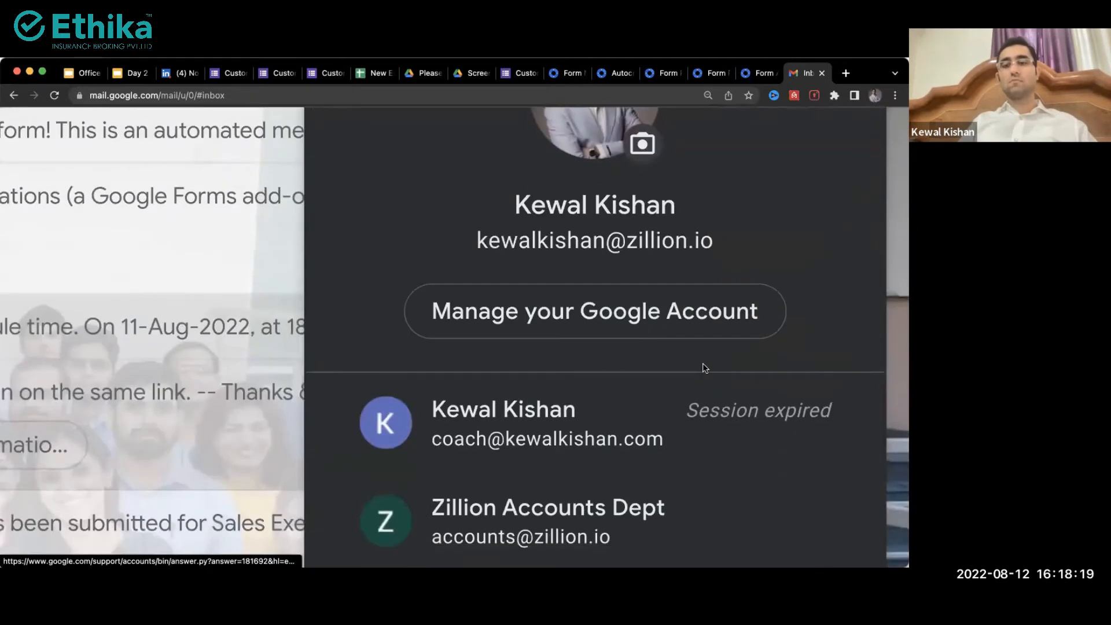
{"action": "scroll", "coordinate": [651, 445], "scroll_direction": "down", "scroll_amount": 3}
{"action": "left_click", "coordinate": [652, 453]}
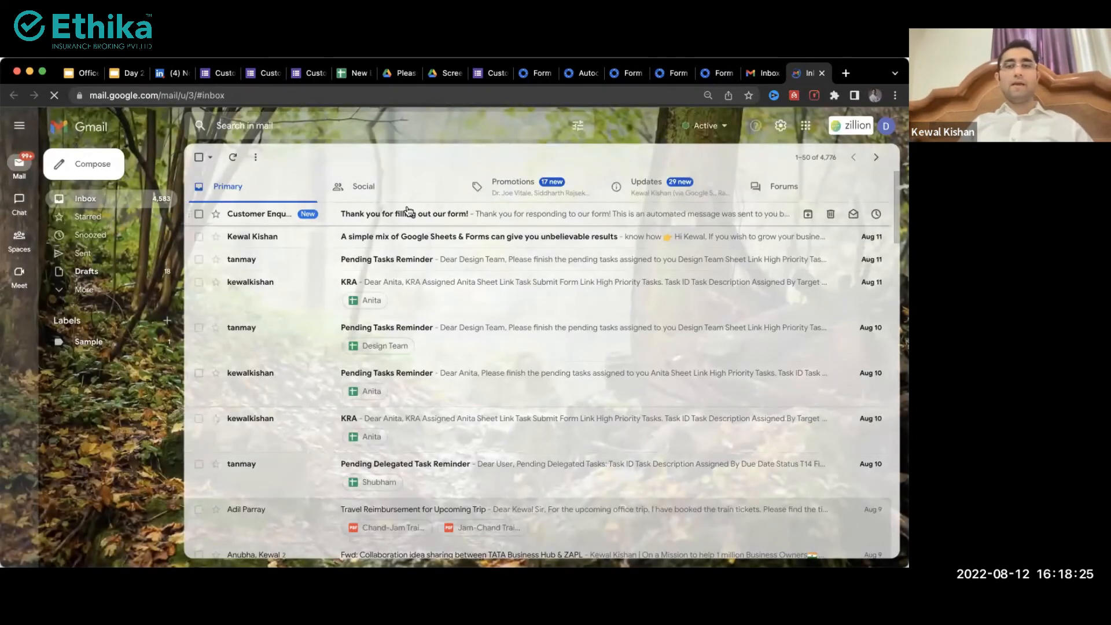
{"action": "scroll", "coordinate": [408, 211], "scroll_direction": "up", "scroll_amount": 10}
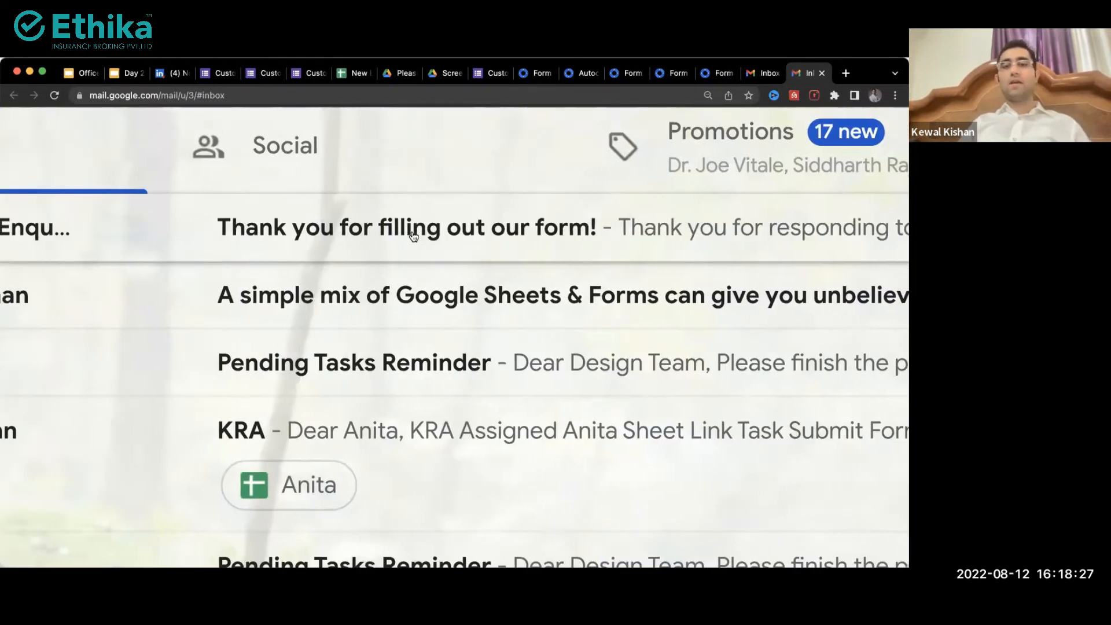
{"action": "scroll", "coordinate": [412, 231], "scroll_direction": "down", "scroll_amount": 10}
{"action": "left_click", "coordinate": [319, 253]}
{"action": "scroll", "coordinate": [317, 255], "scroll_direction": "down", "scroll_amount": 5}
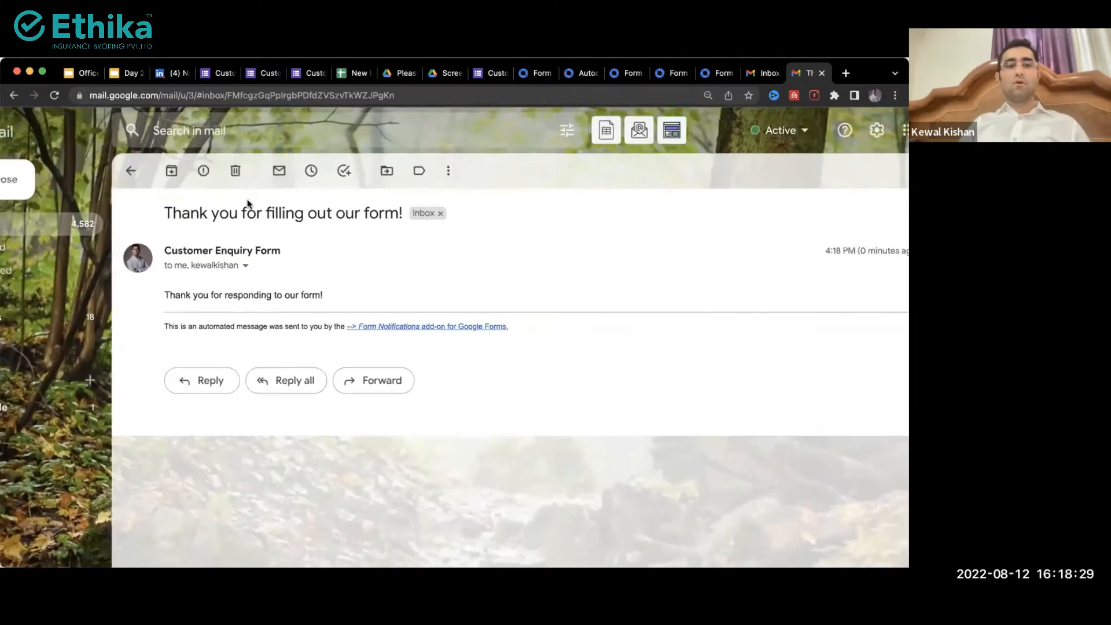
{"action": "scroll", "coordinate": [248, 204], "scroll_direction": "down", "scroll_amount": 3}
{"action": "left_click_drag", "start_coordinate": [199, 264], "coordinate": [409, 288]}
{"action": "left_click", "coordinate": [258, 239]}
{"action": "left_click", "coordinate": [538, 300]}
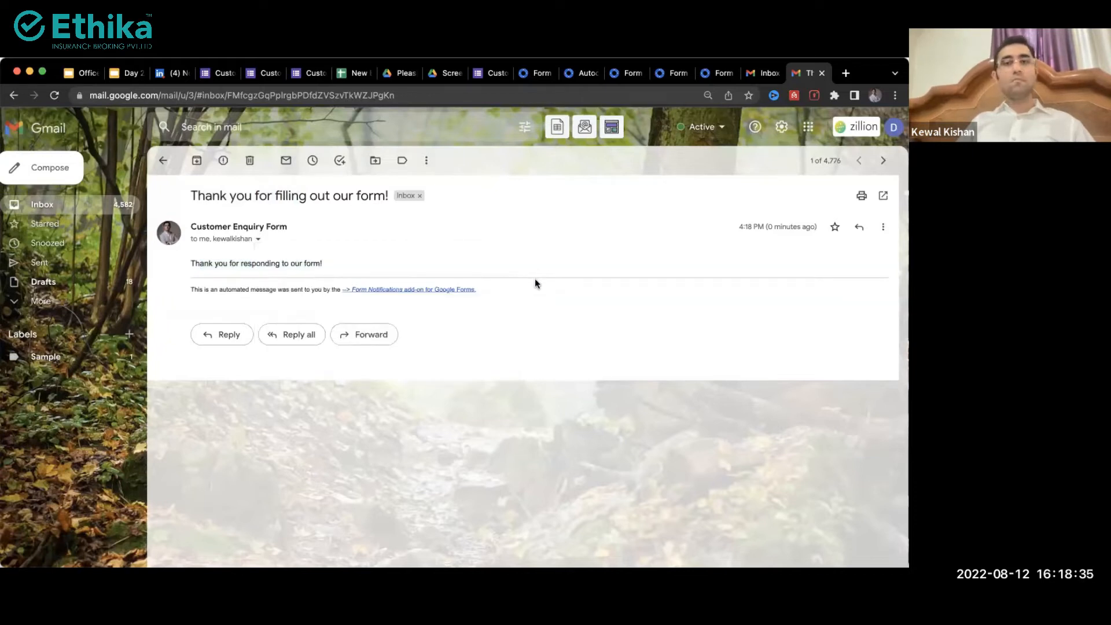
Step: In the main inbox, open the 'Form submissions detected' notification and review its subject and add-on mention
{"action": "left_click", "coordinate": [765, 73]}
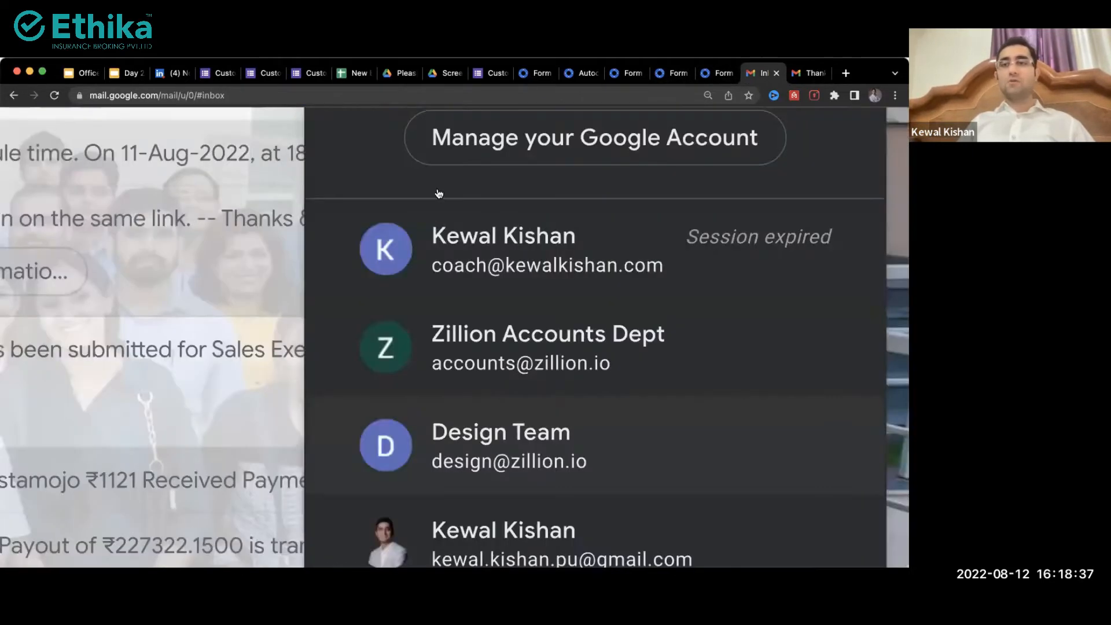
{"action": "scroll", "coordinate": [272, 269], "scroll_direction": "down", "scroll_amount": 8}
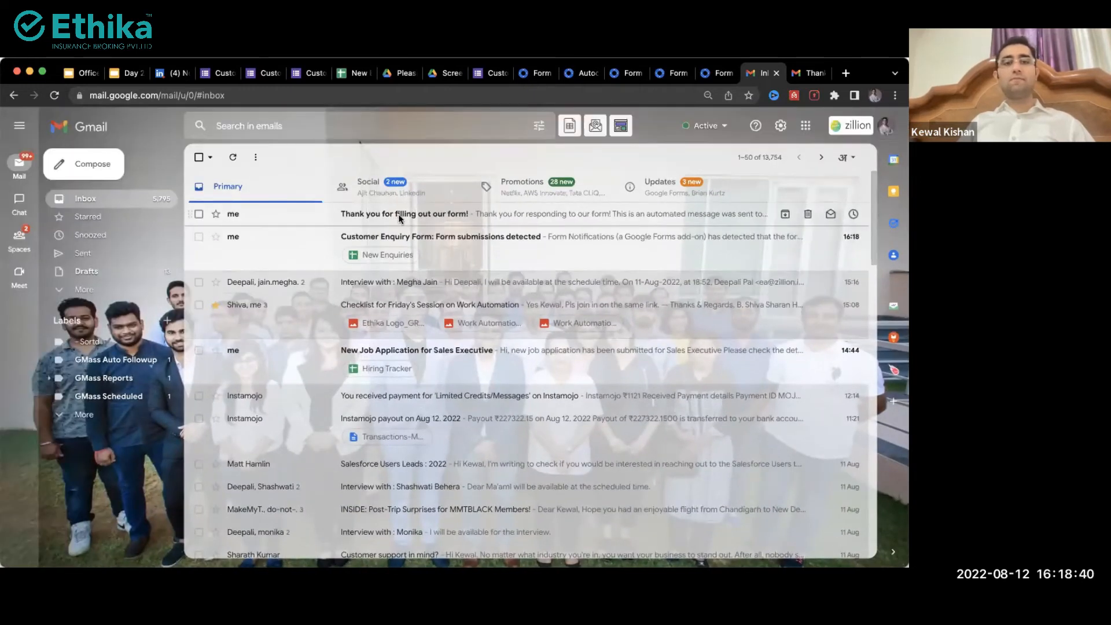
{"action": "left_click", "coordinate": [399, 215]}
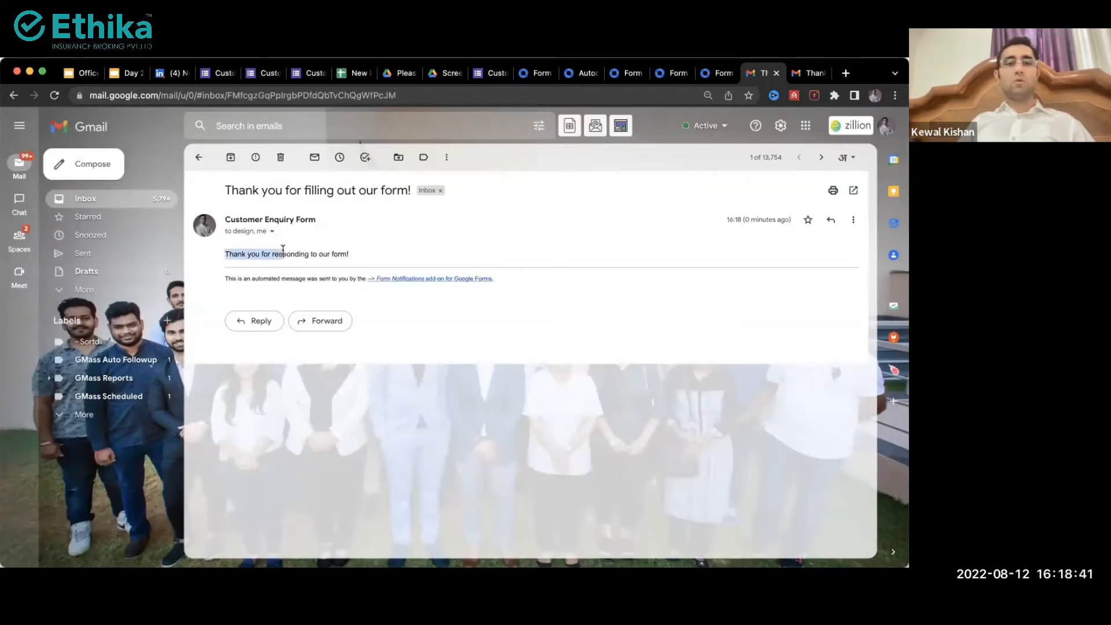
{"action": "scroll", "coordinate": [283, 249], "scroll_direction": "left", "scroll_amount": 5}
{"action": "left_click", "coordinate": [291, 253]}
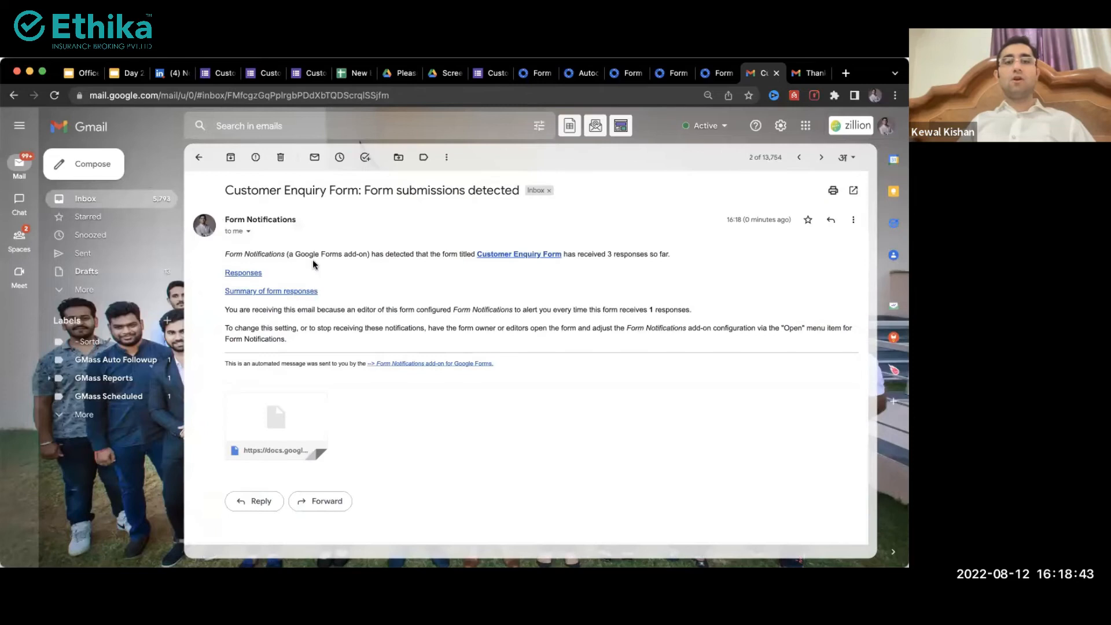
{"action": "left_click_drag", "start_coordinate": [298, 190], "coordinate": [370, 190]}
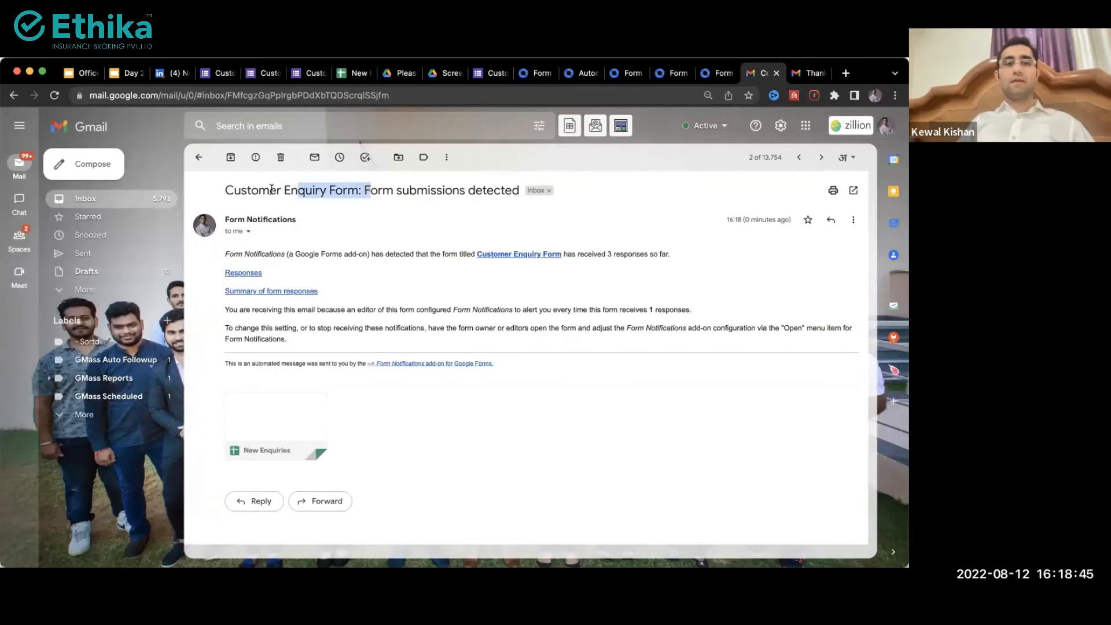
{"action": "left_click_drag", "start_coordinate": [269, 190], "coordinate": [306, 189]}
{"action": "left_click_drag", "start_coordinate": [378, 190], "coordinate": [465, 189]}
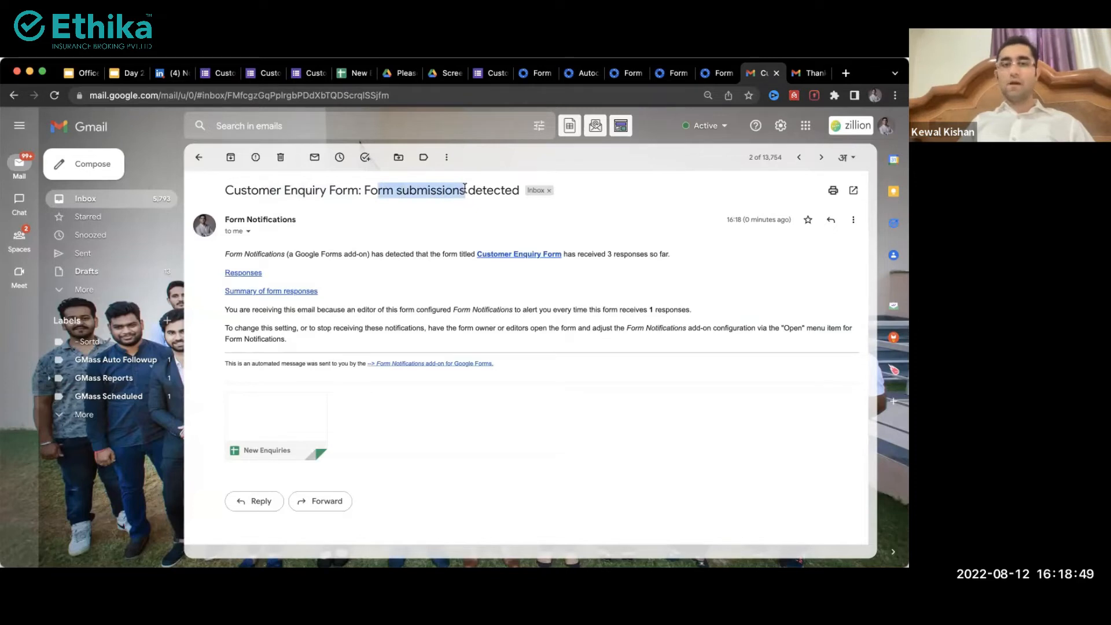
{"action": "left_click_drag", "start_coordinate": [265, 254], "coordinate": [347, 256]}
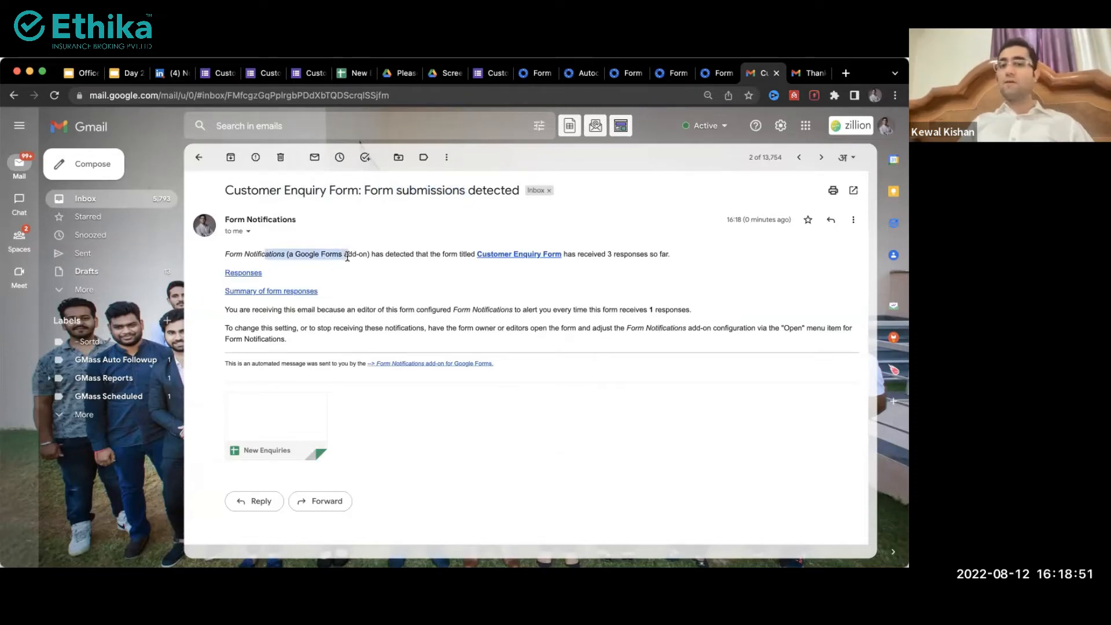
Step: Switch from the form confirmation tab back to the Customer Enquiry Form editor tab
{"action": "left_click", "coordinate": [265, 73]}
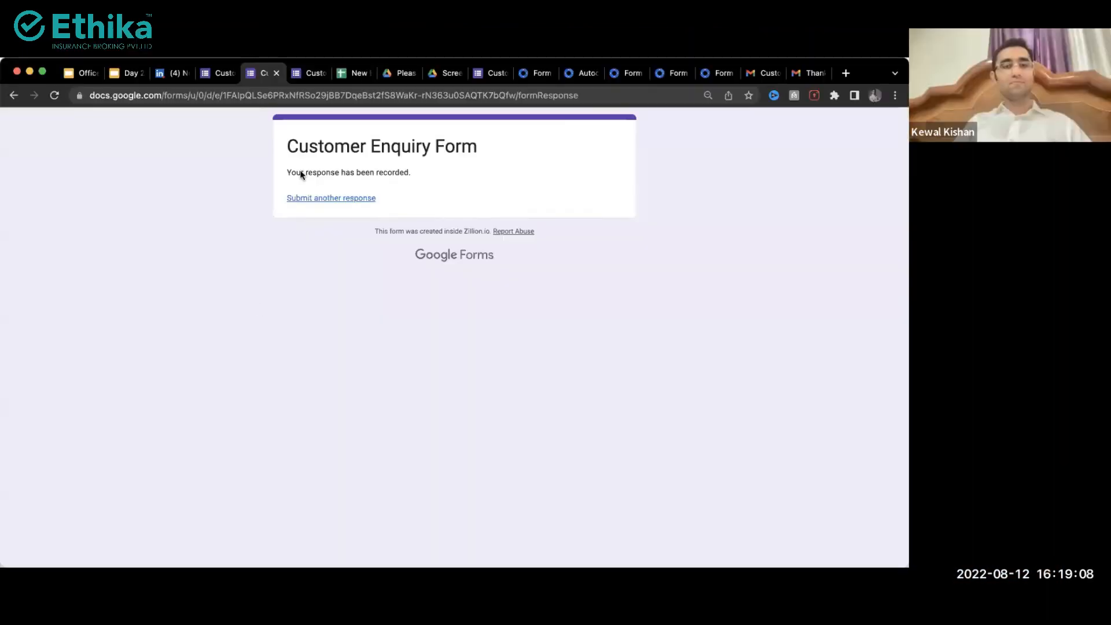
{"action": "left_click", "coordinate": [220, 73]}
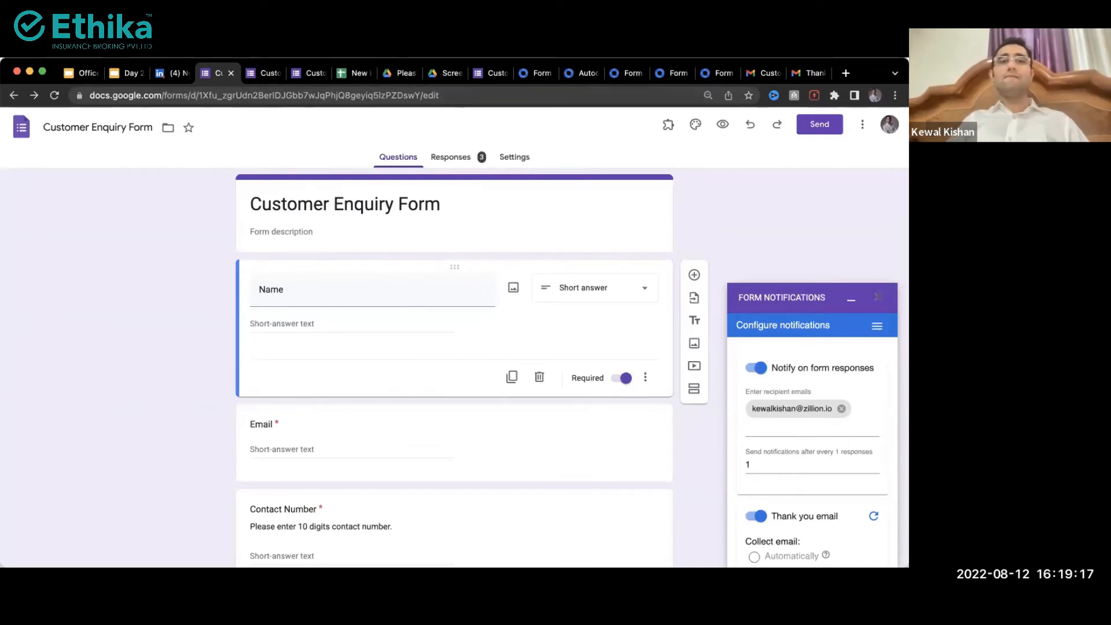
{"action": "left_click", "coordinate": [535, 73]}
{"action": "left_click", "coordinate": [585, 72]}
{"action": "left_click", "coordinate": [594, 73]}
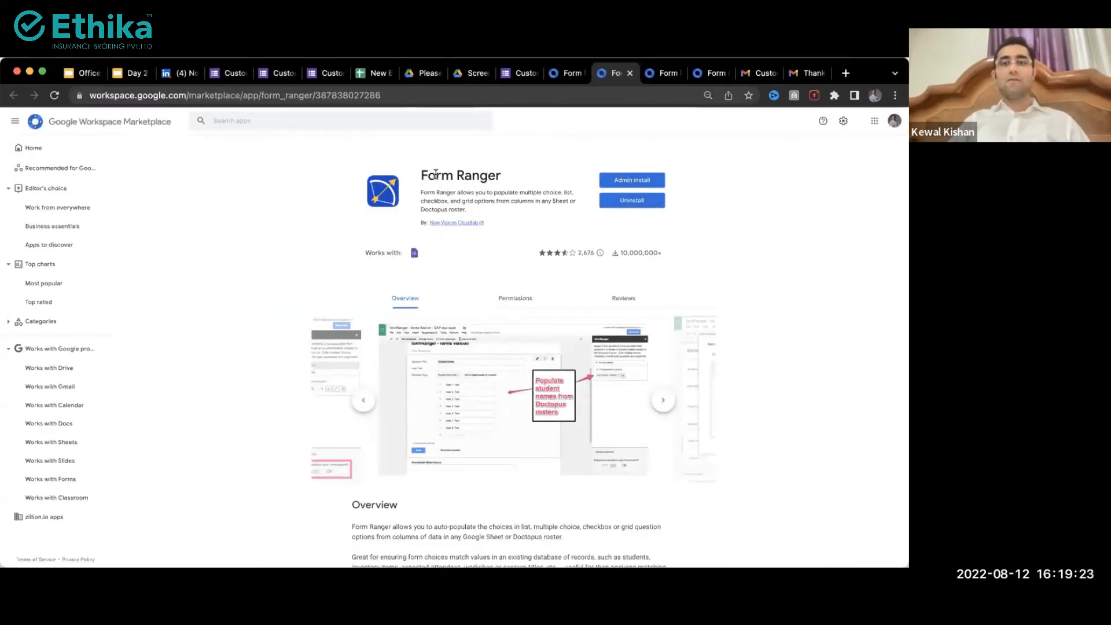
{"action": "left_click_drag", "start_coordinate": [436, 173], "coordinate": [506, 176]}
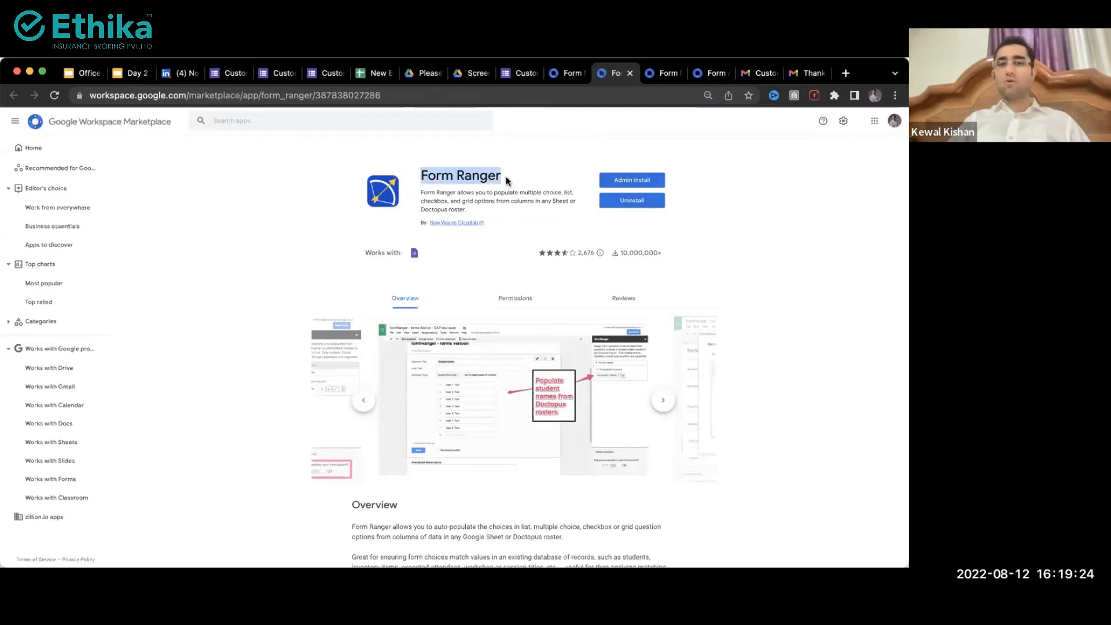
{"action": "left_click", "coordinate": [235, 73]}
{"action": "scroll", "coordinate": [272, 244], "scroll_direction": "down", "scroll_amount": 3}
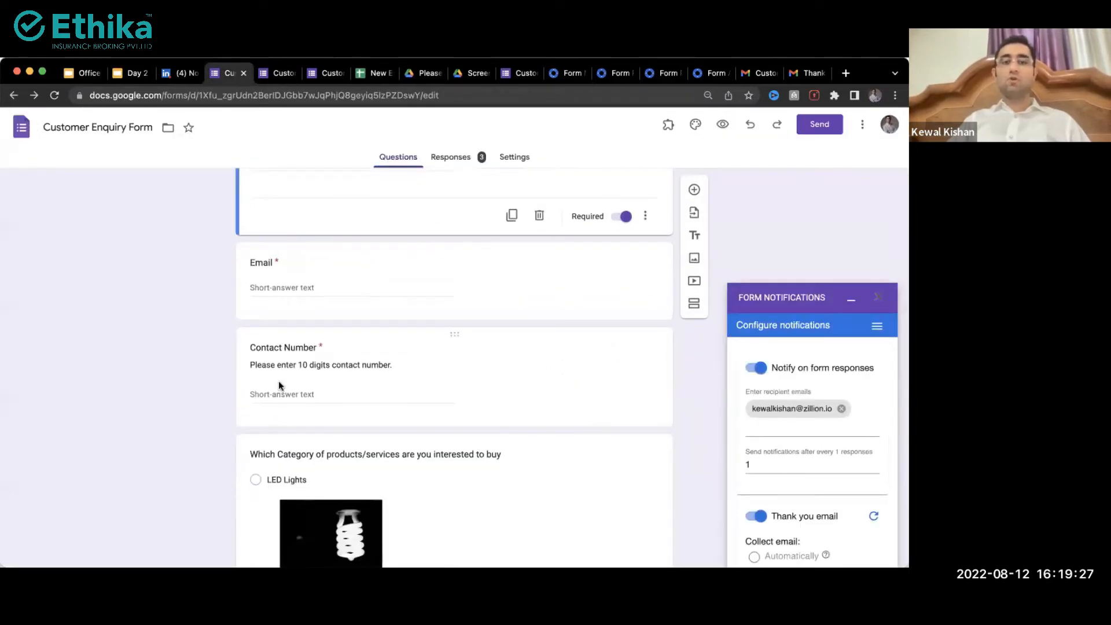
{"action": "scroll", "coordinate": [279, 381], "scroll_direction": "down", "scroll_amount": 2}
{"action": "scroll", "coordinate": [280, 383], "scroll_direction": "down", "scroll_amount": 5}
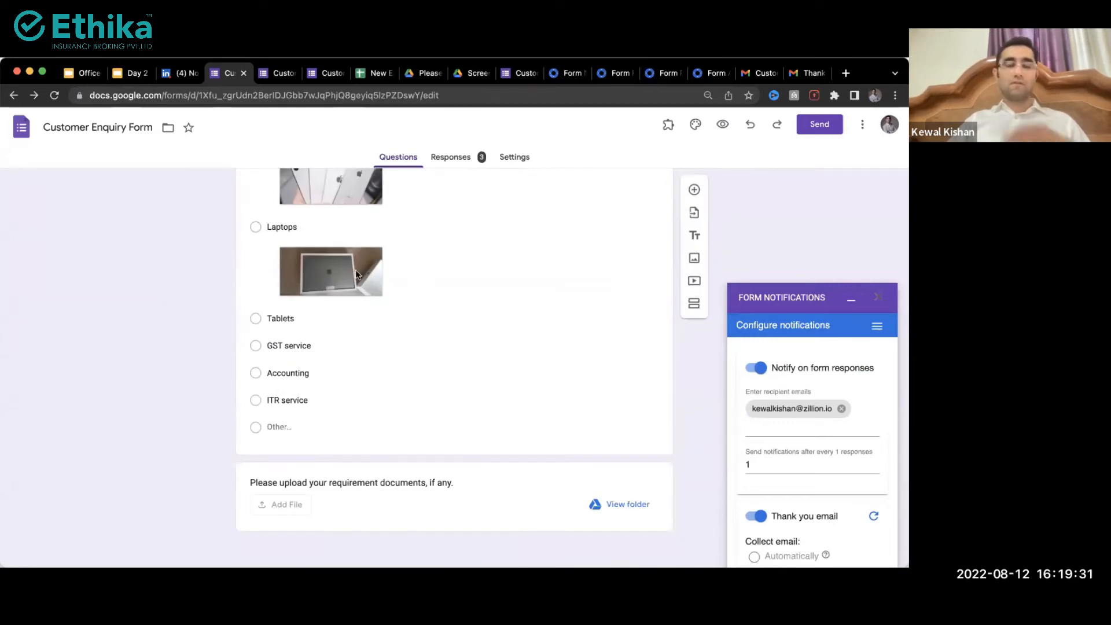
Step: Create a blank form via form.new in a new tab
{"action": "key", "text": "super+t"}
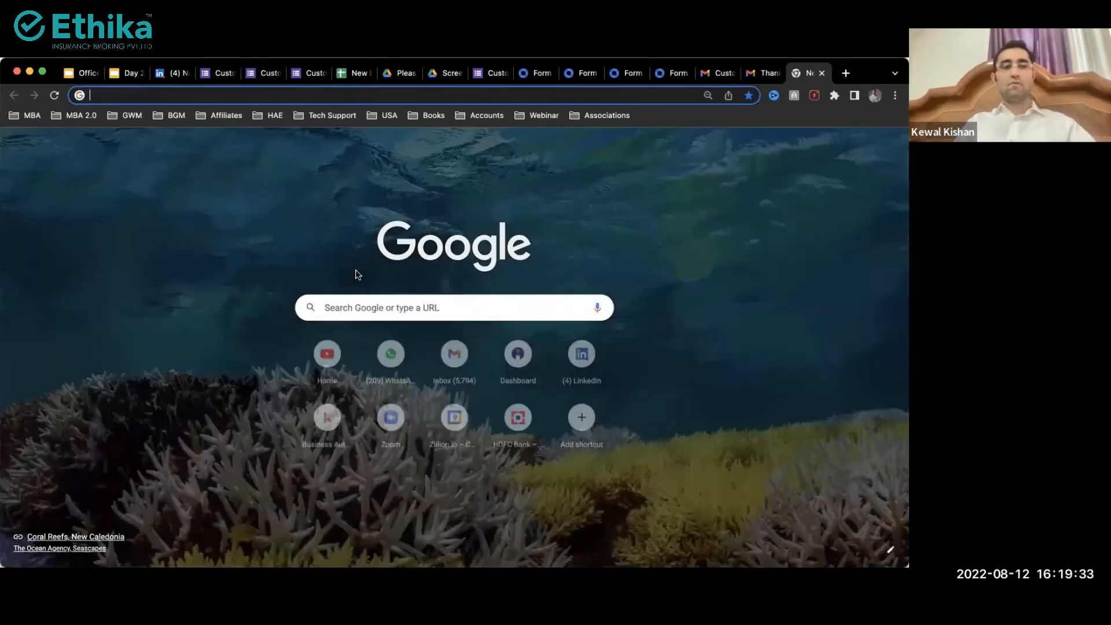
{"action": "type", "text": "ne"}
{"action": "key", "text": "BackSpace"}
{"action": "key", "text": "BackSpace"}
{"action": "type", "text": "form"}
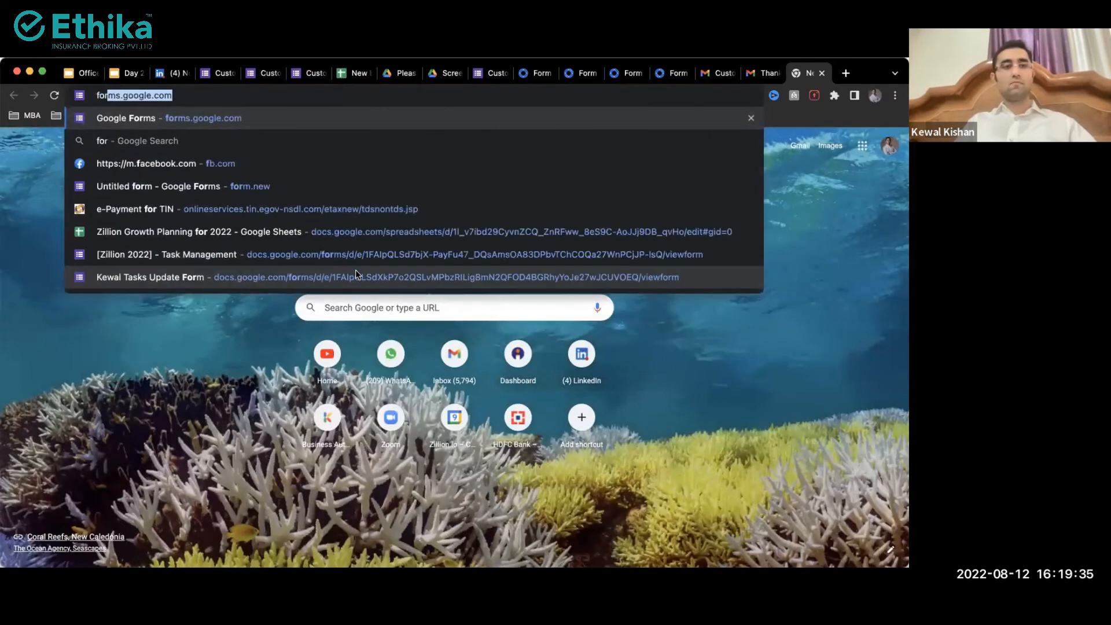
{"action": "type", "text": ".google.com/"}
{"action": "key", "text": "Return"}
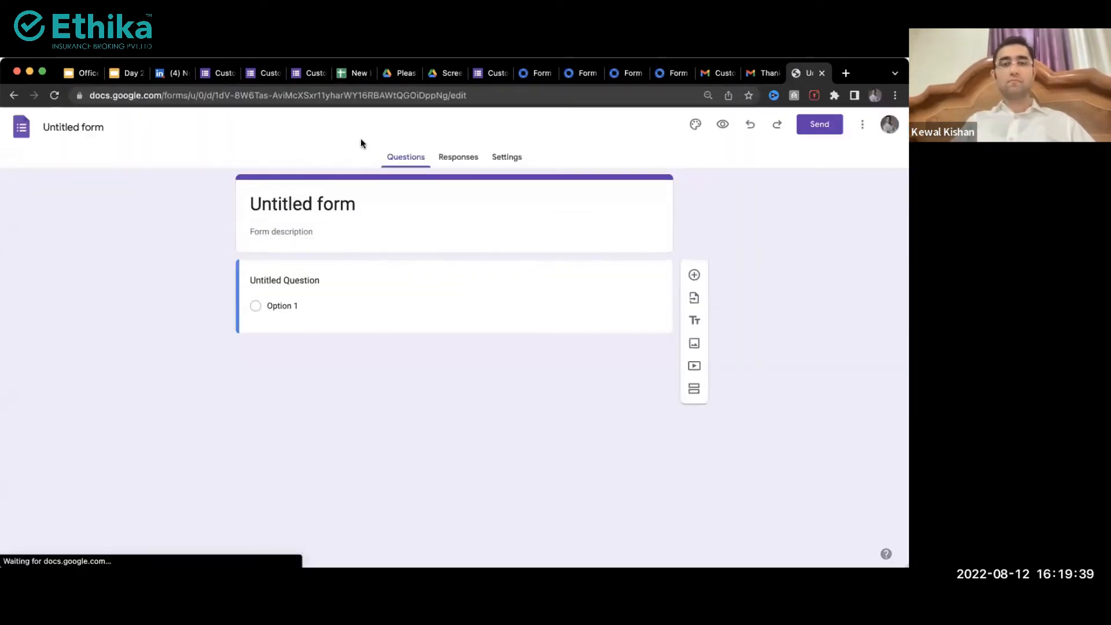
Step: Title the form 'Leave Application' and rename its file to 'Leave Application Form'
{"action": "left_click", "coordinate": [297, 211]}
{"action": "key", "text": "super+a"}
{"action": "type", "text": "Leave"}
{"action": "left_click", "coordinate": [75, 119]}
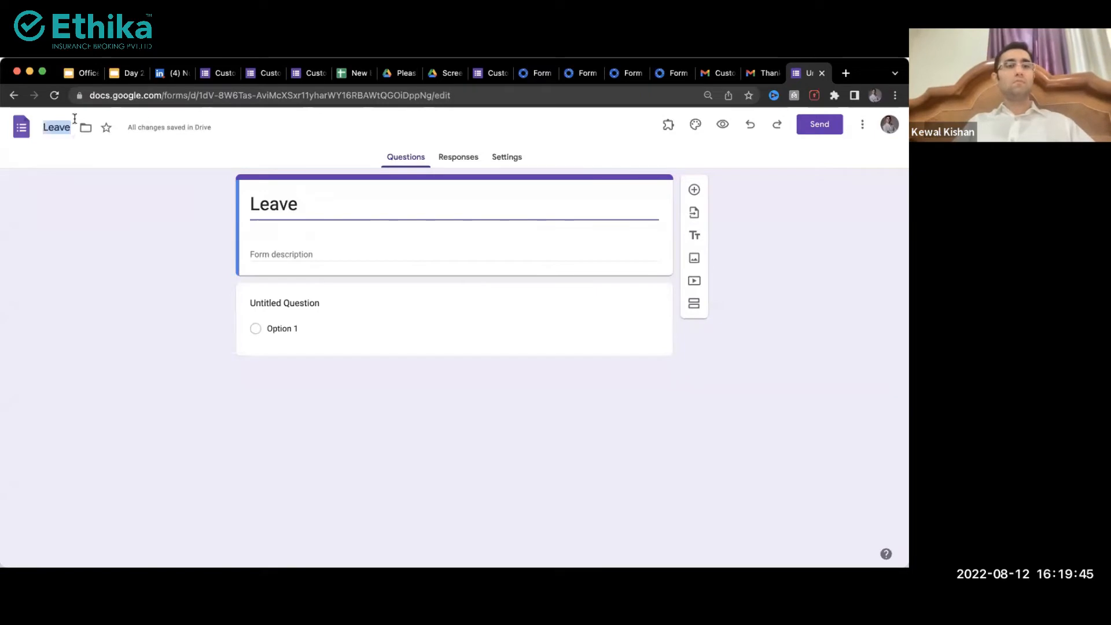
{"action": "left_click", "coordinate": [314, 204]}
{"action": "type", "text": "Ap"}
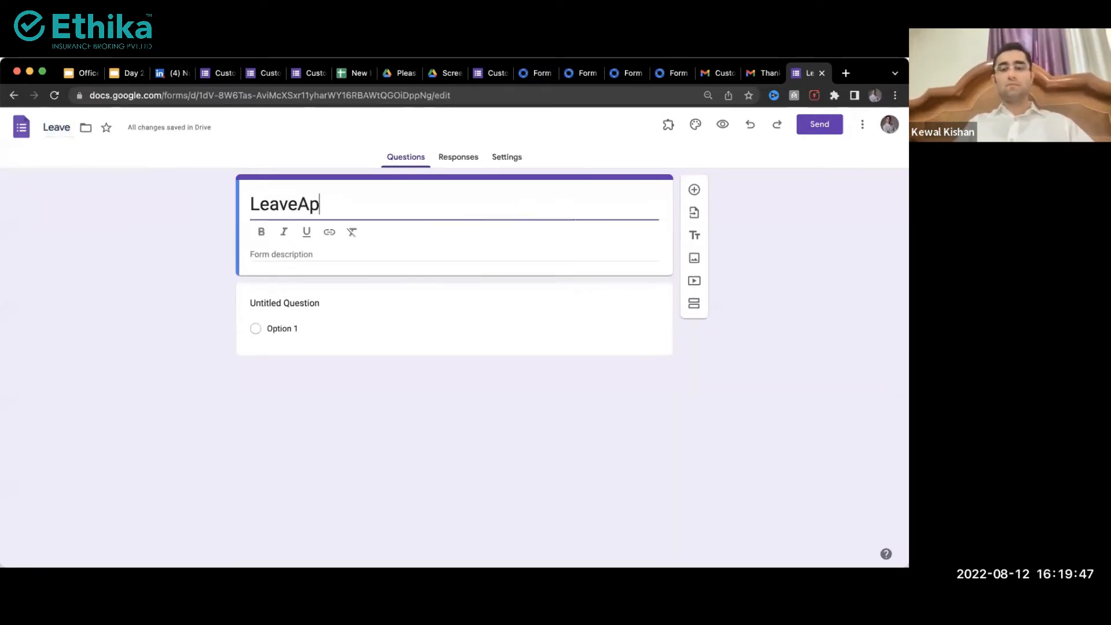
{"action": "type", "text": "plication"}
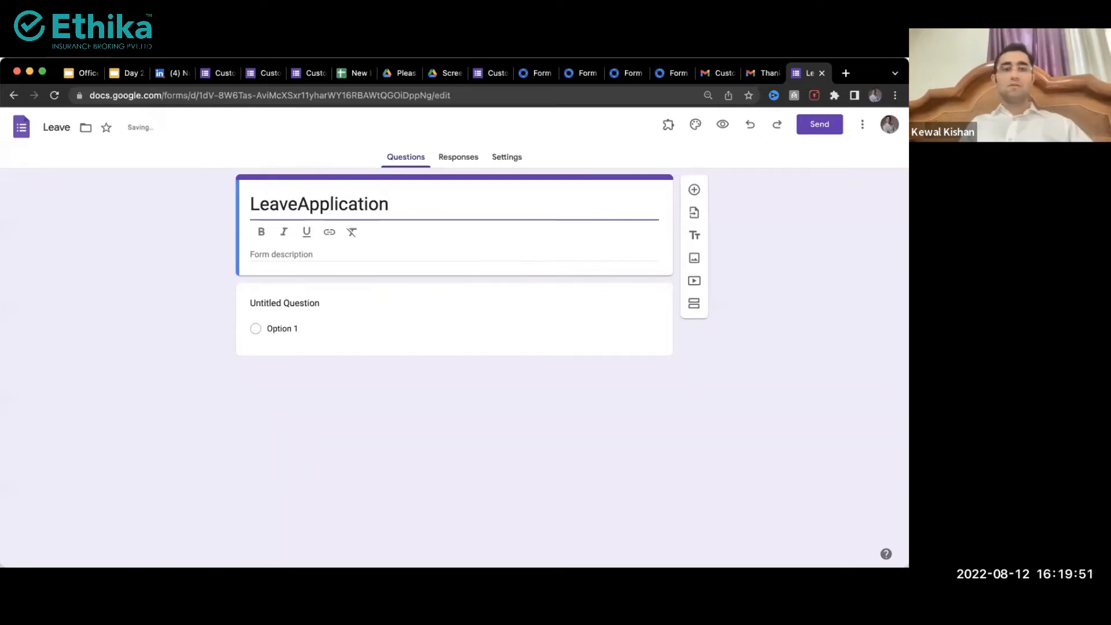
{"action": "left_click", "coordinate": [298, 205]}
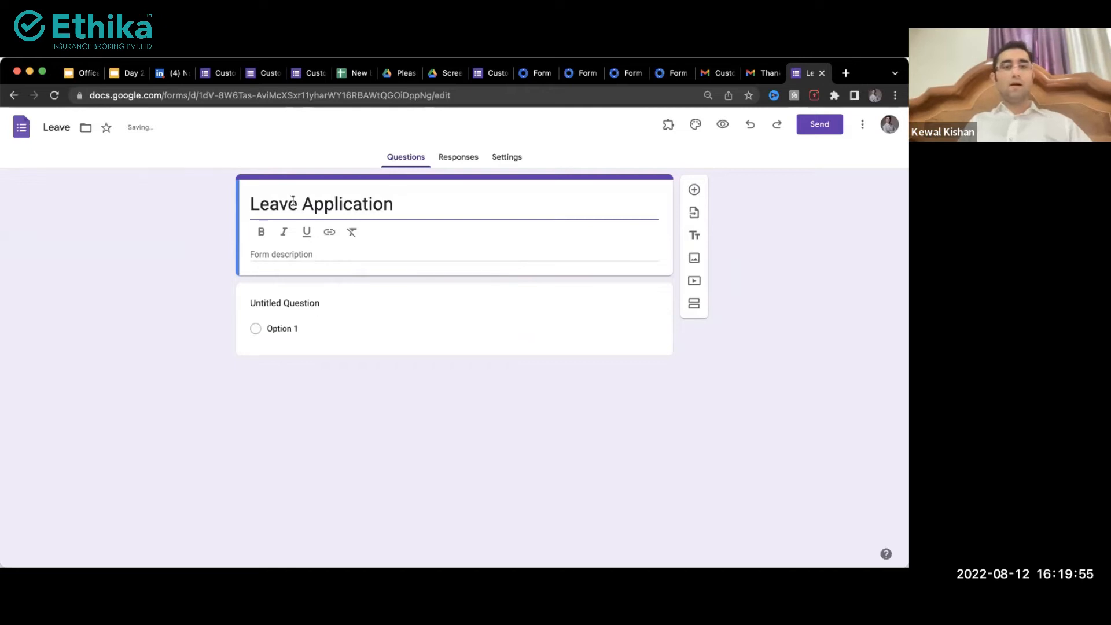
{"action": "left_click", "coordinate": [62, 128]}
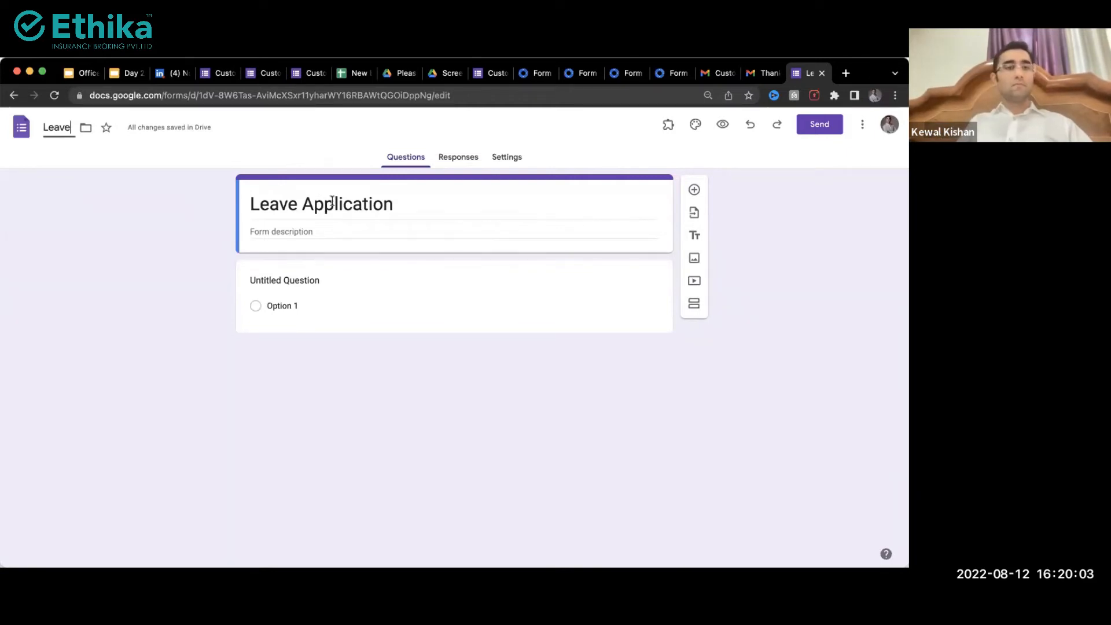
{"action": "type", "text": "Appl"}
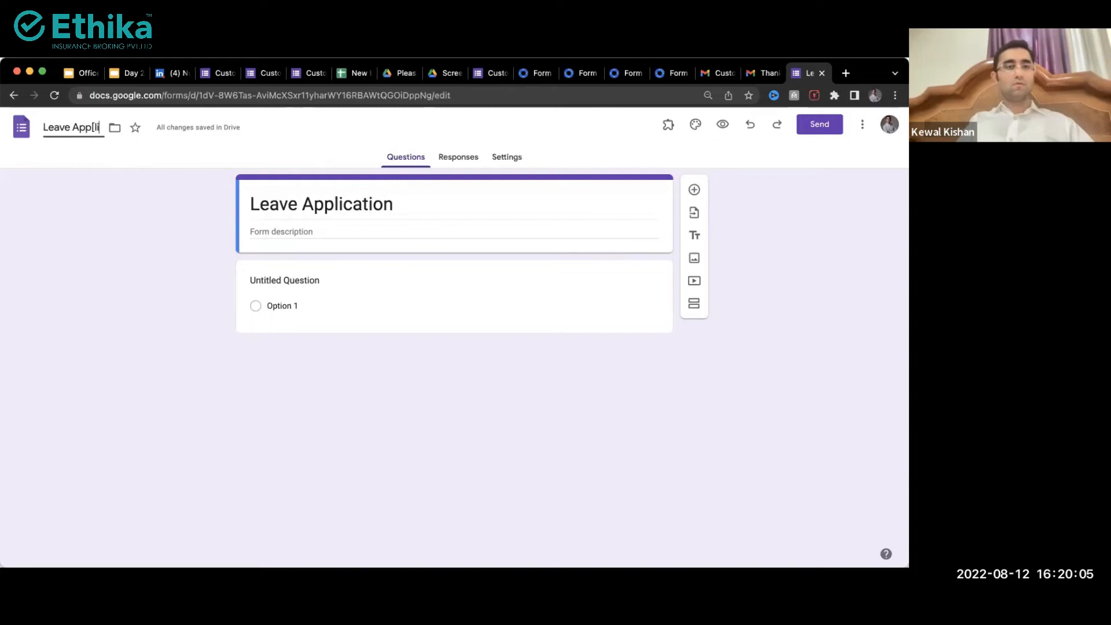
{"action": "type", "text": "ication"}
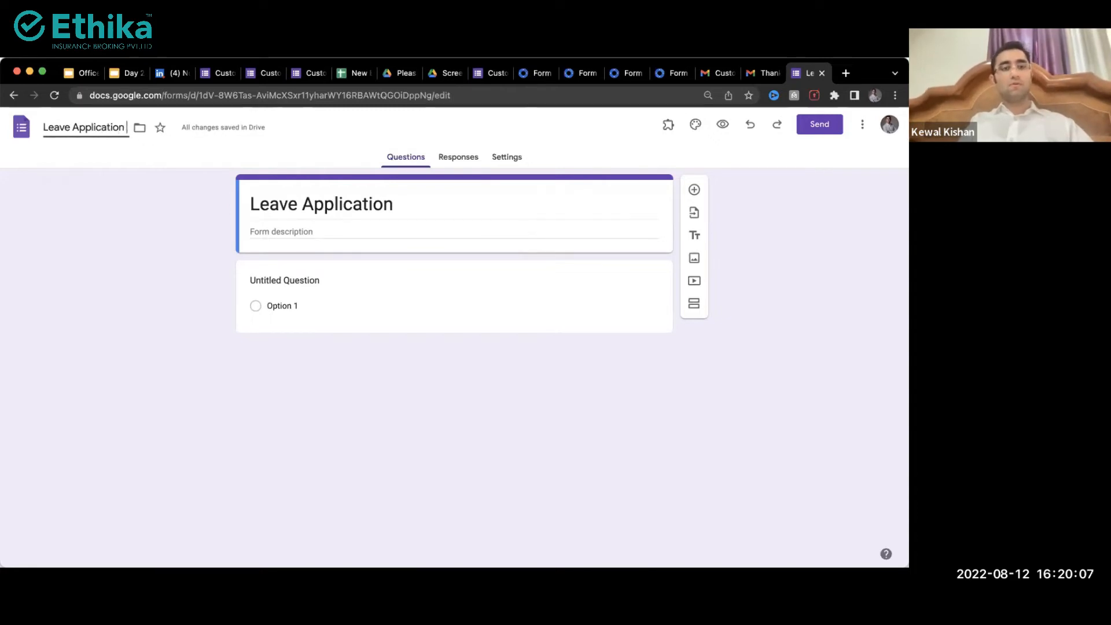
{"action": "type", "text": " Form"}
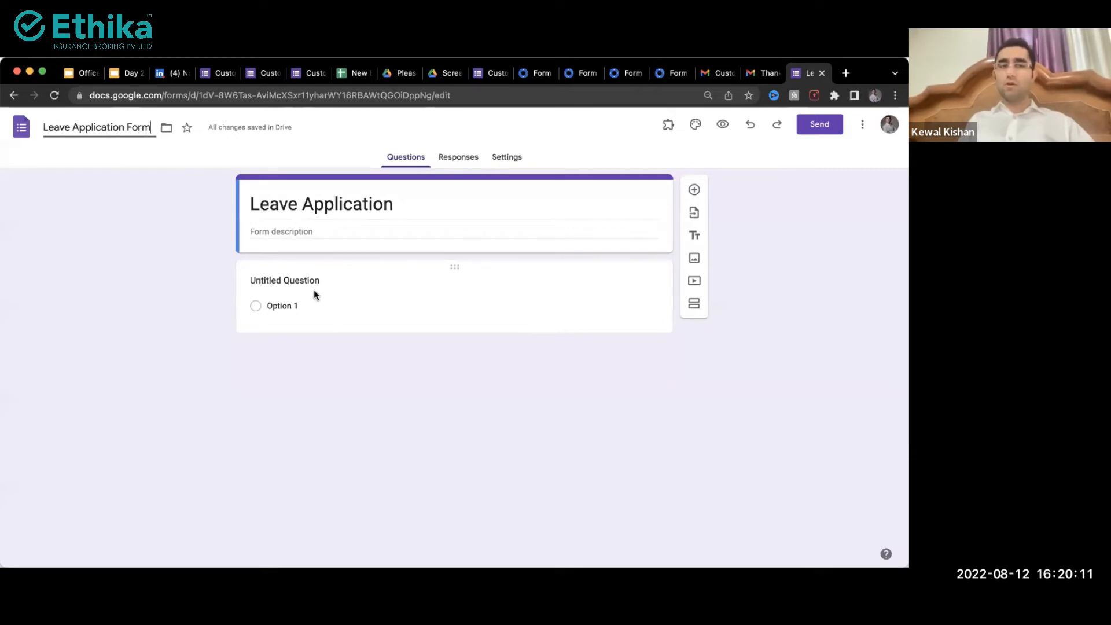
Step: Title the first question 'Choose your Name' and add Date questions 'From date' and 'To date'
{"action": "left_click", "coordinate": [291, 283]}
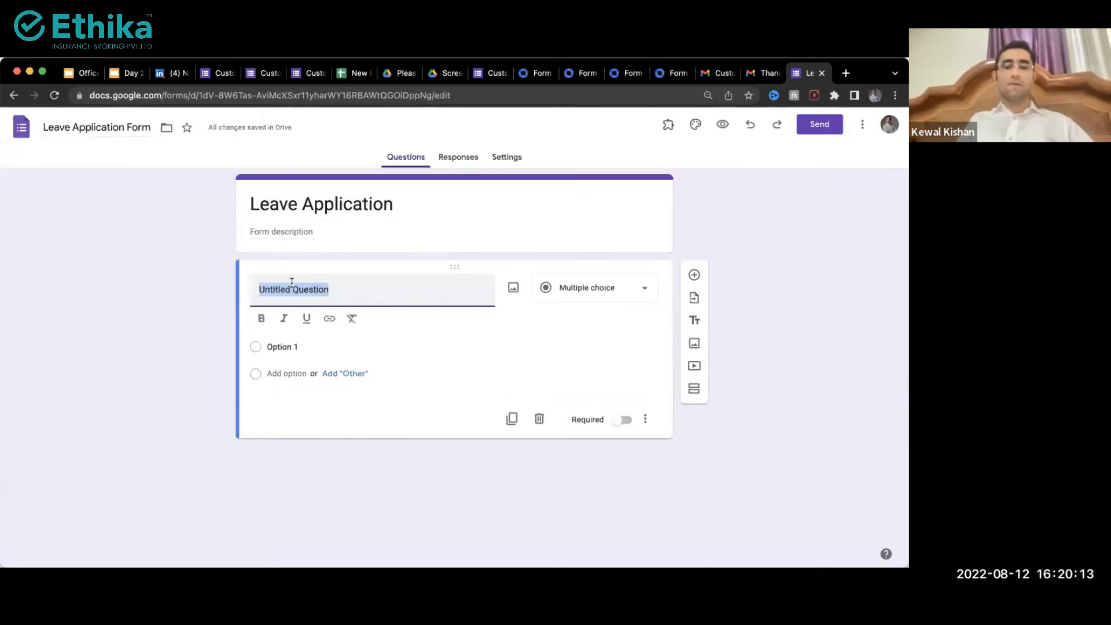
{"action": "type", "text": "Choose your Name"}
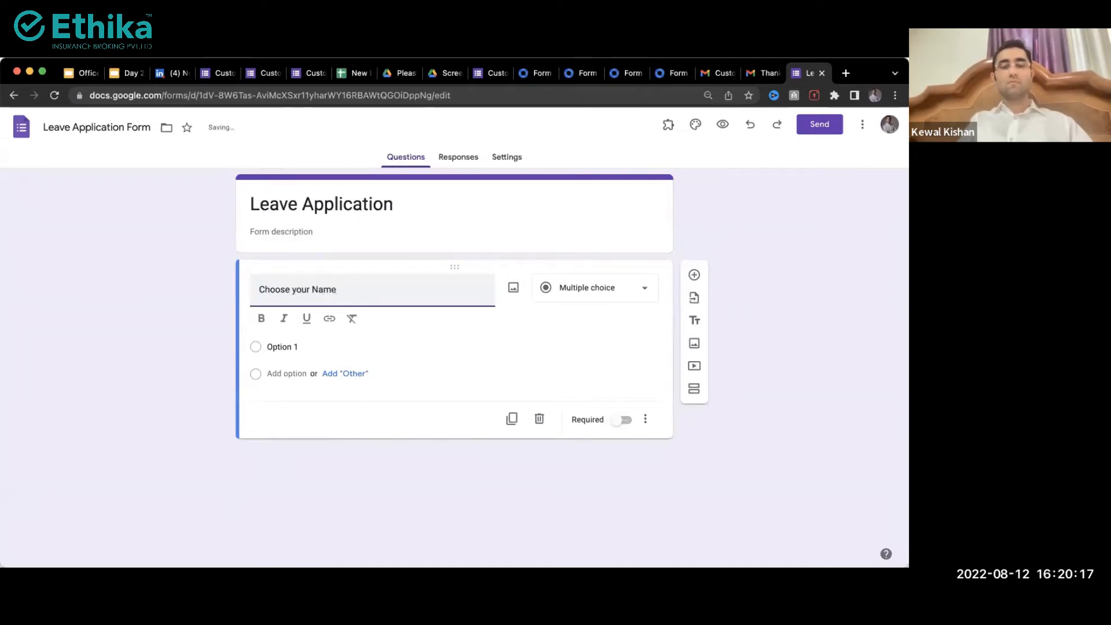
{"action": "left_click", "coordinate": [694, 277]}
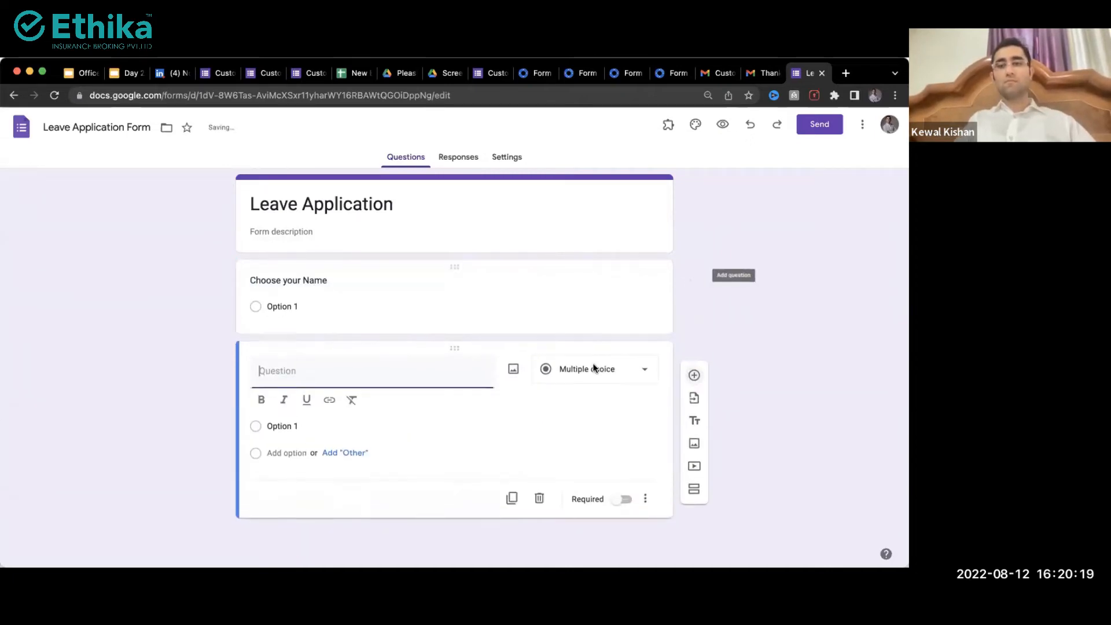
{"action": "left_click", "coordinate": [584, 379]}
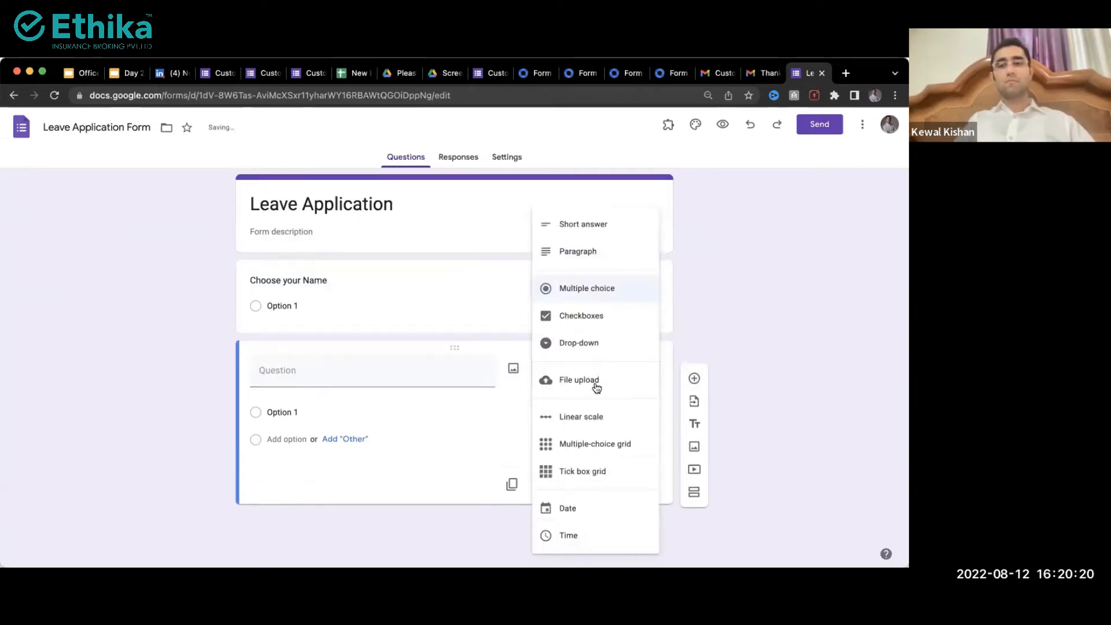
{"action": "left_click", "coordinate": [568, 509]}
{"action": "left_click", "coordinate": [409, 368]}
{"action": "type", "text": "From date"}
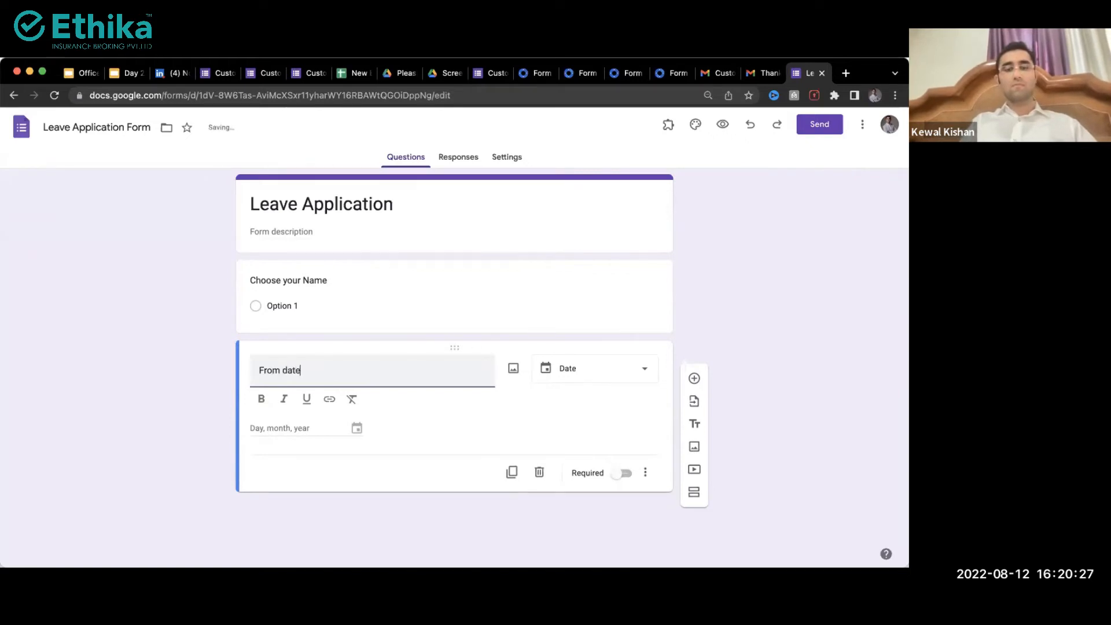
{"action": "left_click", "coordinate": [694, 378]}
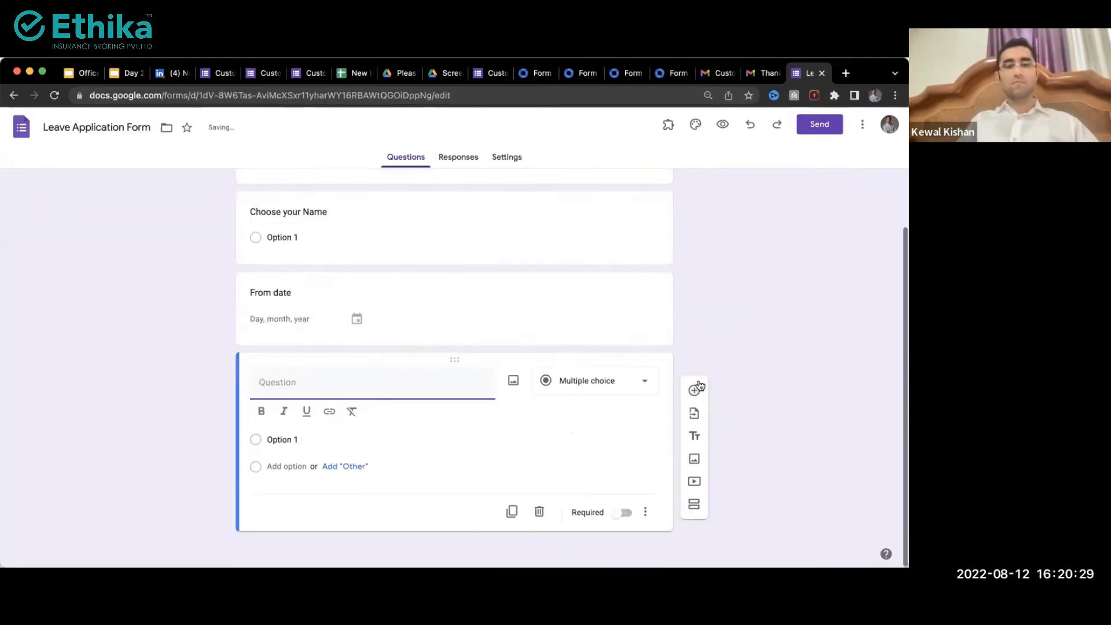
{"action": "type", "text": "T"}
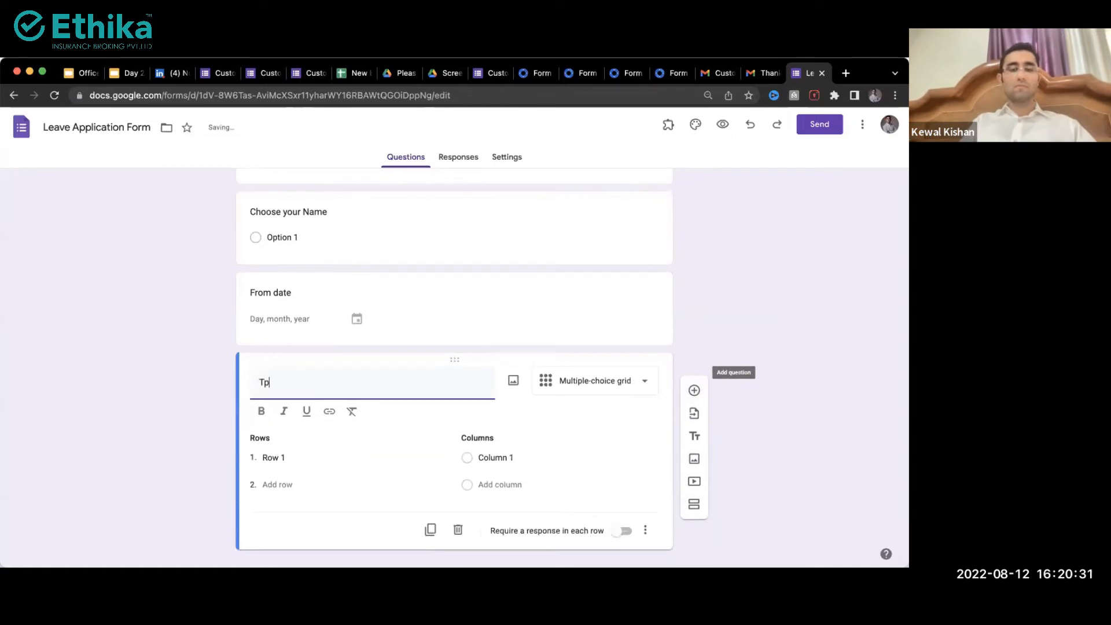
{"action": "type", "text": "o Dat"}
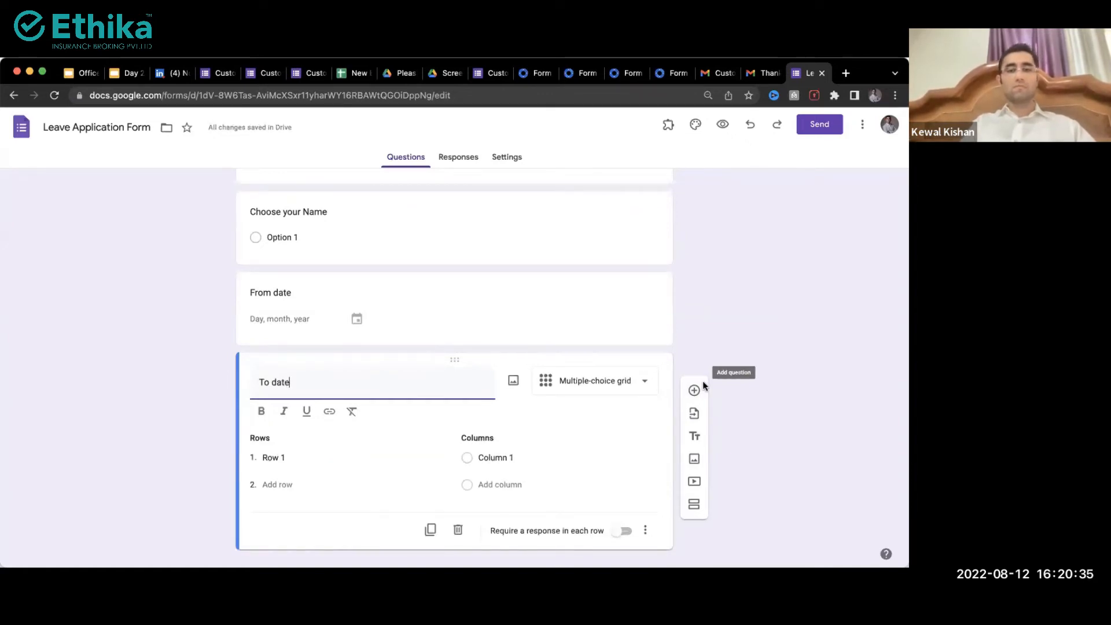
{"action": "type", "text": "e"}
Step: Add the 'Reason to apply for leave' question with options Sick, Family function and Other
{"action": "left_click", "coordinate": [693, 417]}
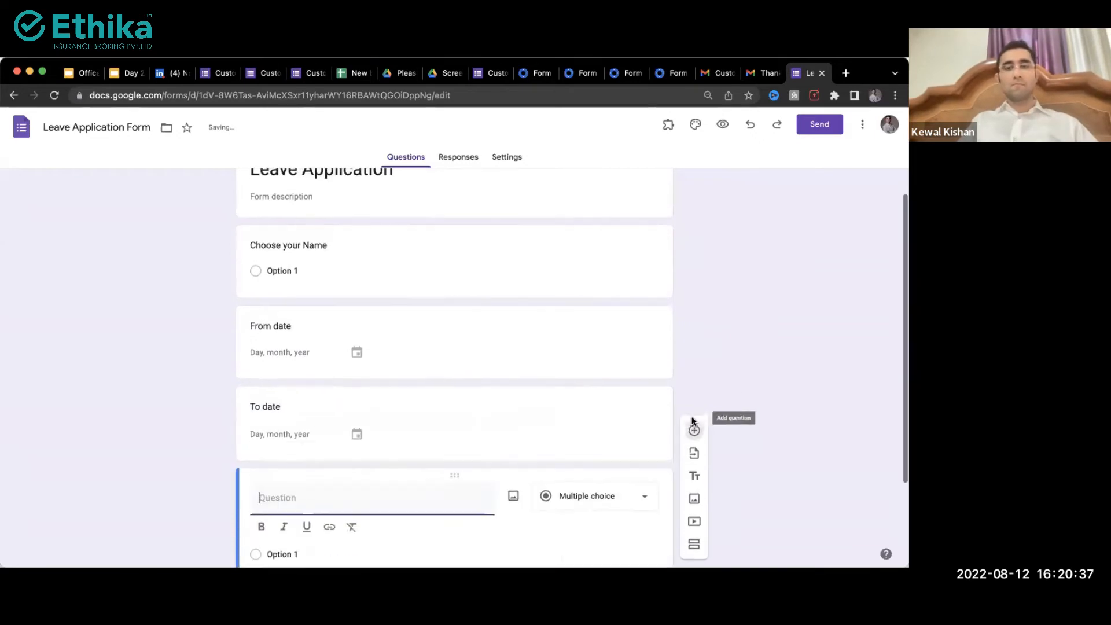
{"action": "type", "text": "Reason to apply for leave"}
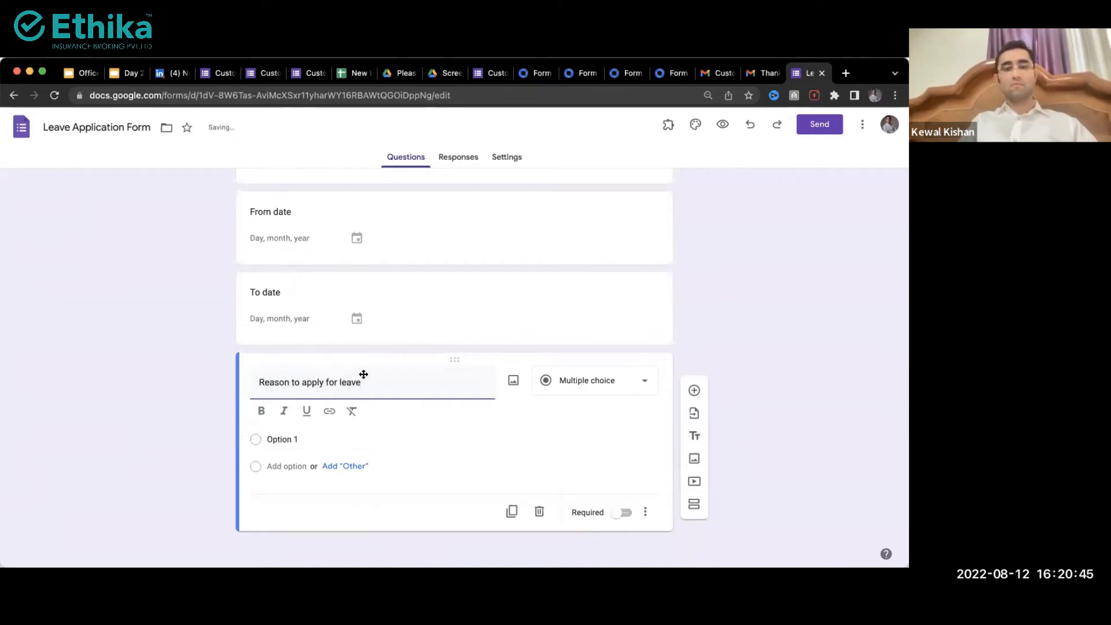
{"action": "left_click", "coordinate": [289, 439]}
{"action": "type", "text": "Sick"}
{"action": "left_click", "coordinate": [346, 466]}
{"action": "left_click", "coordinate": [276, 493]}
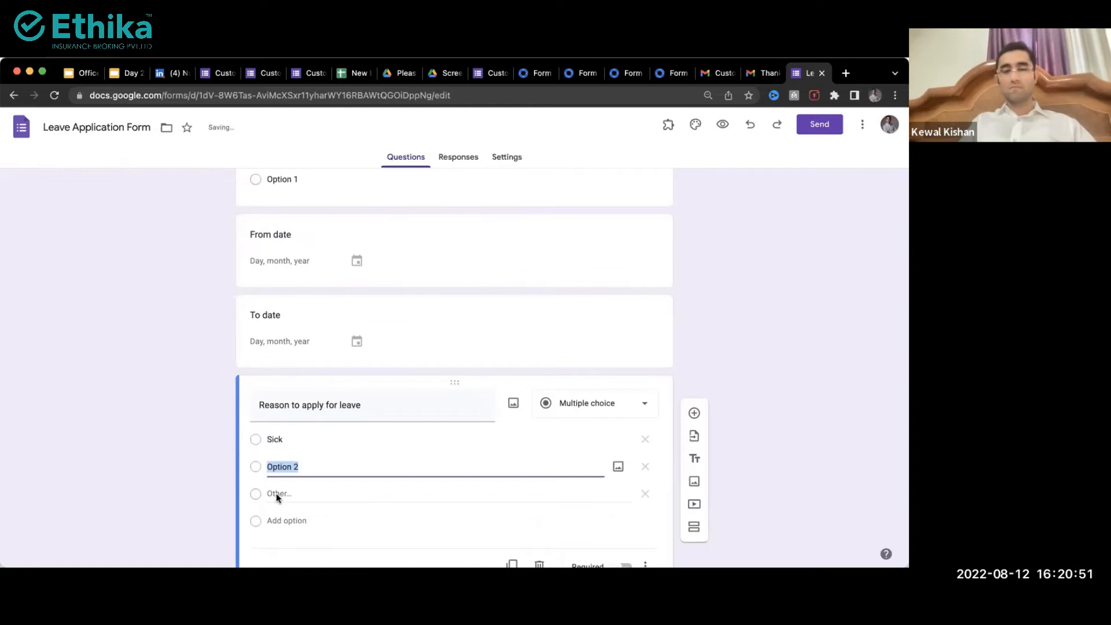
{"action": "type", "text": "Family func"}
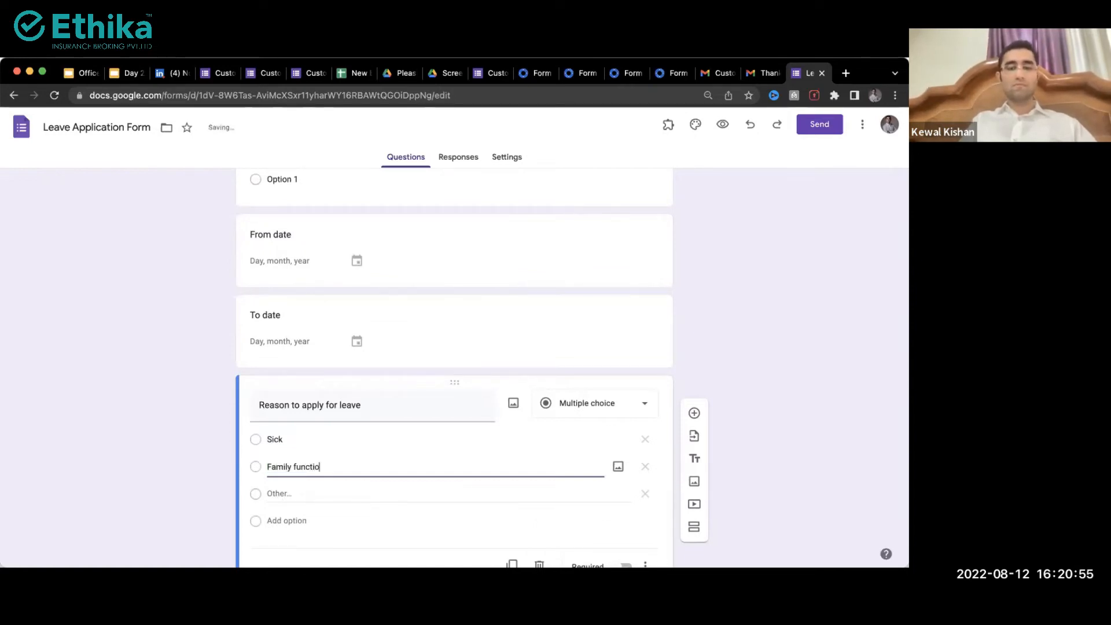
{"action": "left_click", "coordinate": [273, 519]}
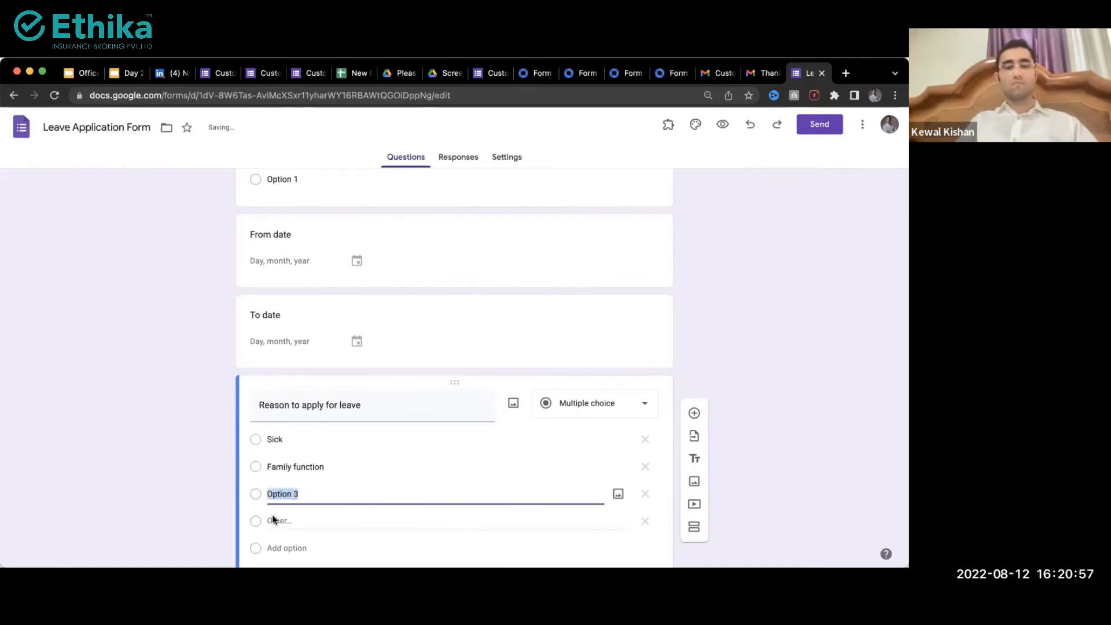
{"action": "type", "text": "Other"}
{"action": "left_click", "coordinate": [110, 474]}
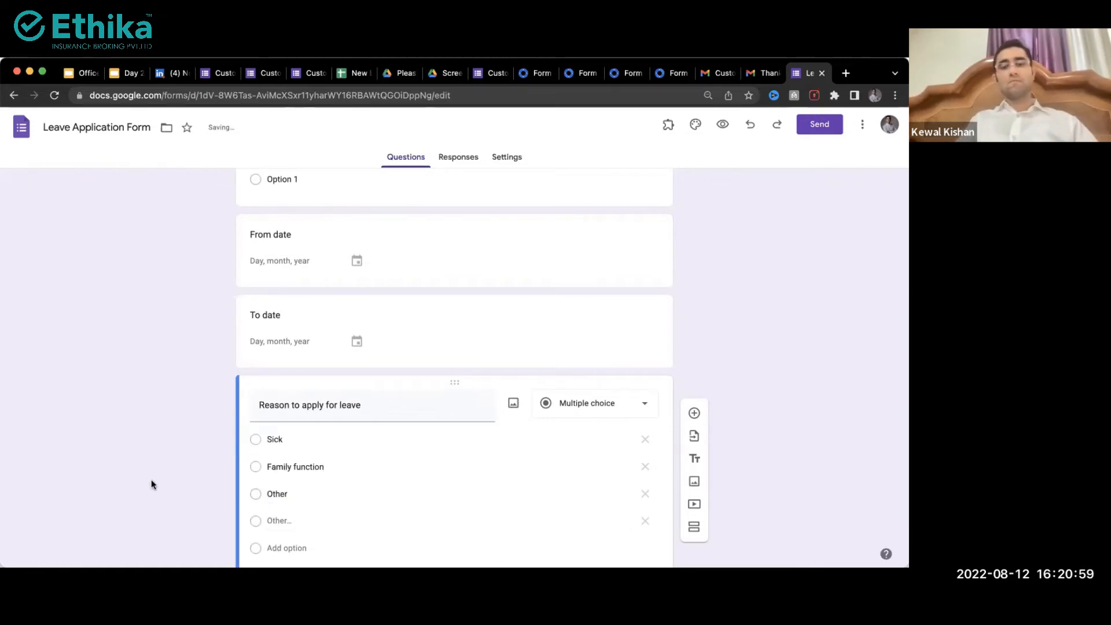
{"action": "scroll", "coordinate": [151, 479], "scroll_direction": "up", "scroll_amount": 3}
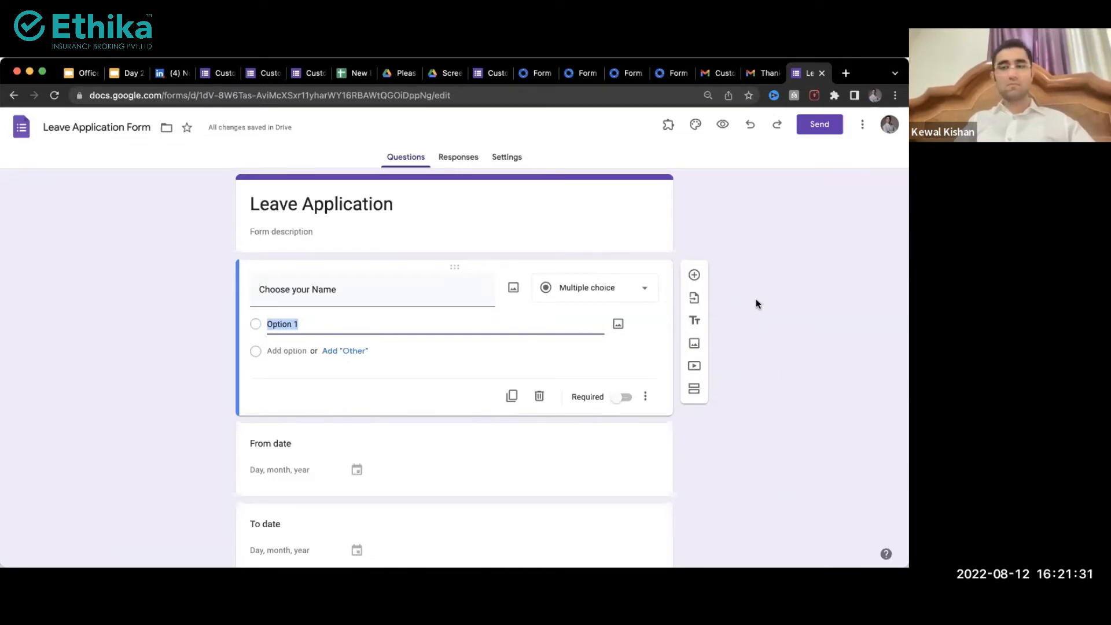
Step: Link responses to a new 'Leave Application Form (Responses)' spreadsheet and add a blank Sheet2
{"action": "left_click", "coordinate": [456, 157]}
{"action": "left_click", "coordinate": [628, 193]}
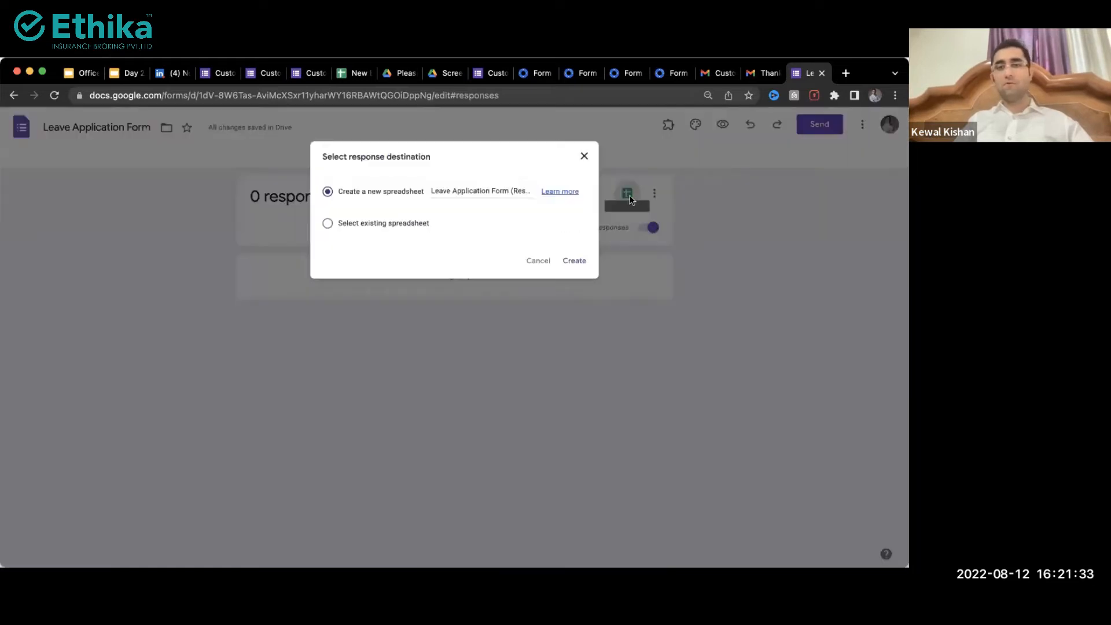
{"action": "left_click", "coordinate": [587, 266]}
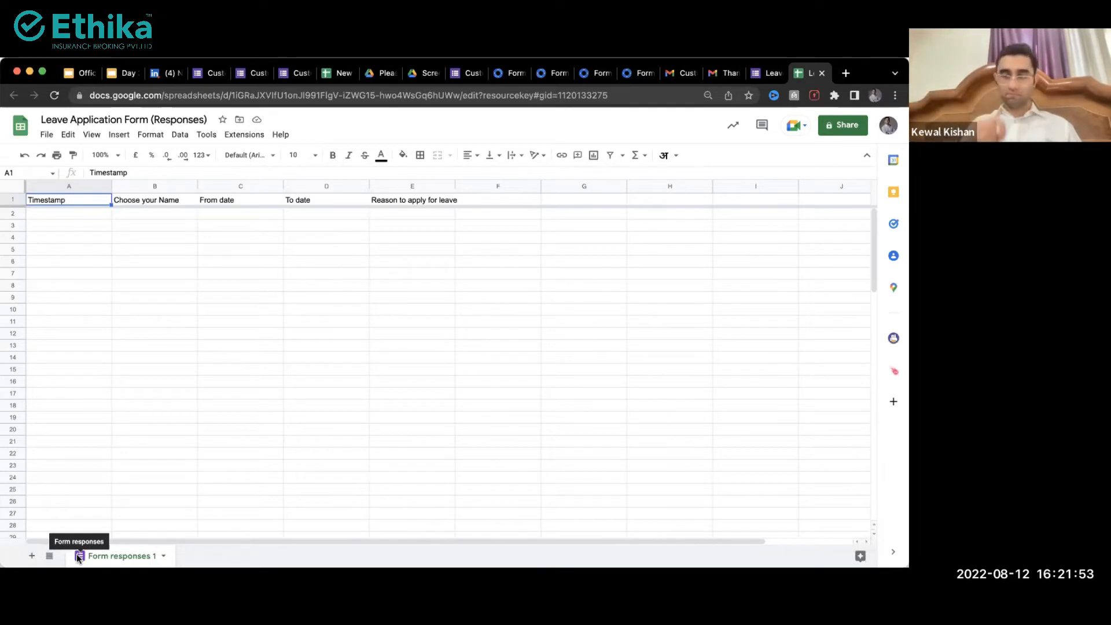
{"action": "left_click", "coordinate": [30, 556]}
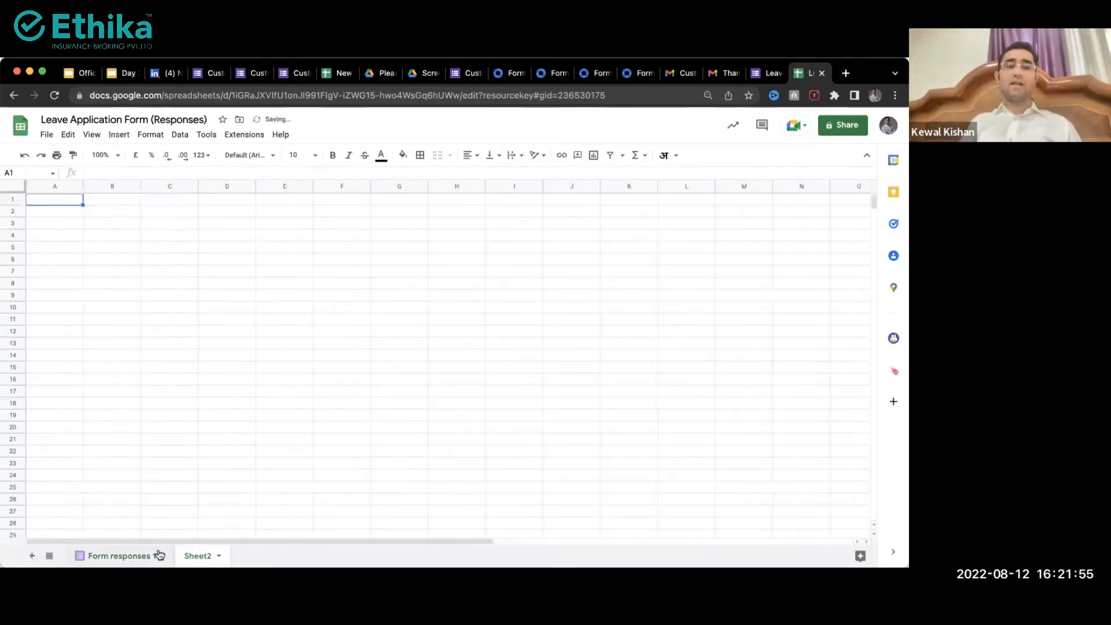
Step: Rename Sheet2 to 'Employee list' and enter the header 'Employee Name' in A1
{"action": "double_click", "coordinate": [197, 556]}
{"action": "type", "text": "Employee list"}
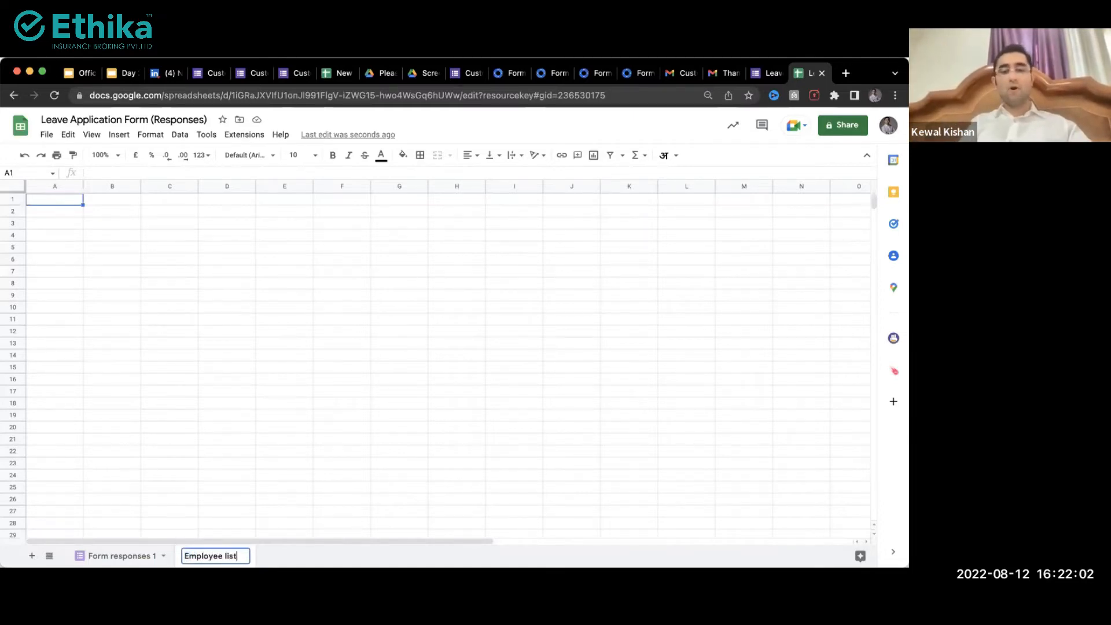
{"action": "key", "text": "Return"}
{"action": "type", "text": "Employee Name"}
{"action": "key", "text": "Return"}
Step: Enter five employee names in A2:A6 and copy that range
{"action": "type", "text": "Kewal"}
{"action": "key", "text": "Return"}
{"action": "type", "text": "Shiva"}
{"action": "key", "text": "Return"}
{"action": "type", "text": "Divya"}
{"action": "key", "text": "Return"}
{"action": "type", "text": "Anita"}
{"action": "key", "text": "Return"}
{"action": "type", "text": "R"}
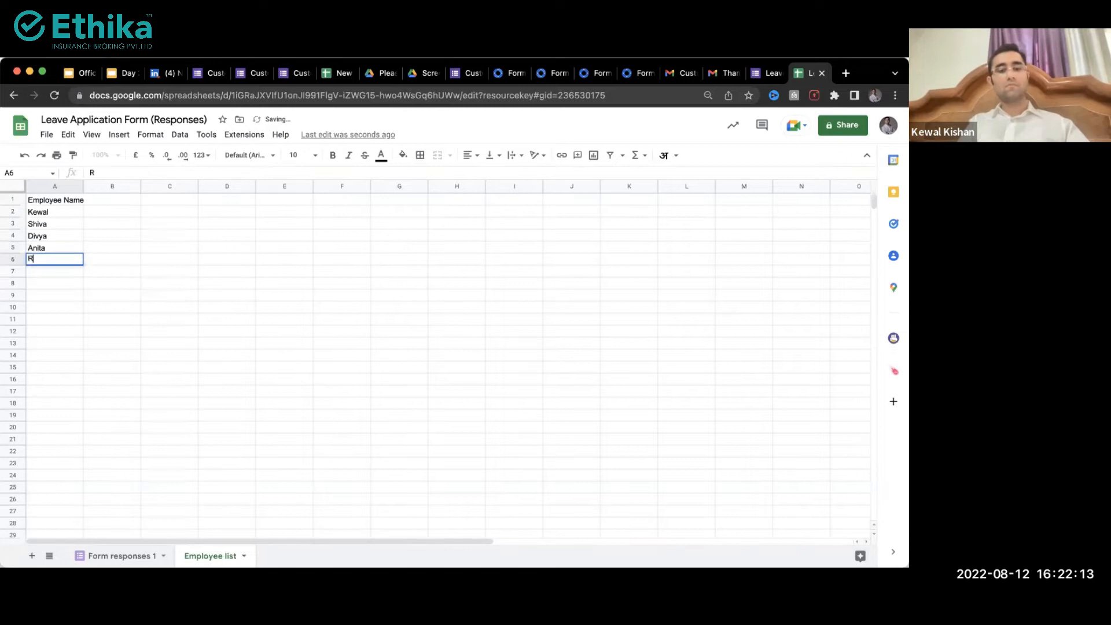
{"action": "type", "text": "avi"}
{"action": "key", "text": "Return"}
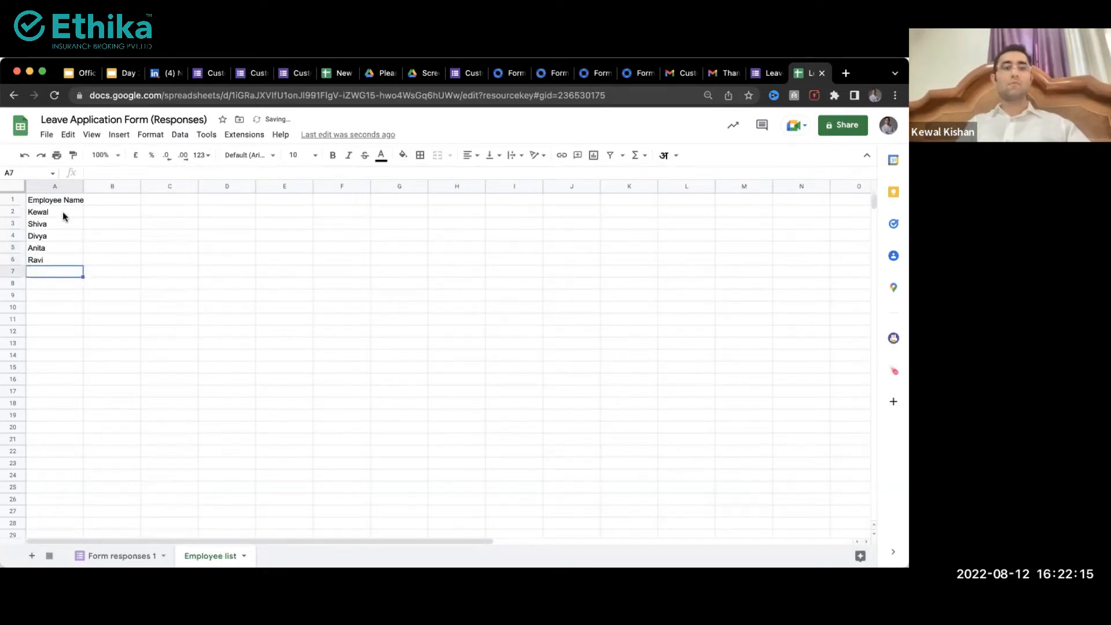
{"action": "left_click_drag", "start_coordinate": [63, 213], "coordinate": [63, 260]}
{"action": "key", "text": "super+c"}
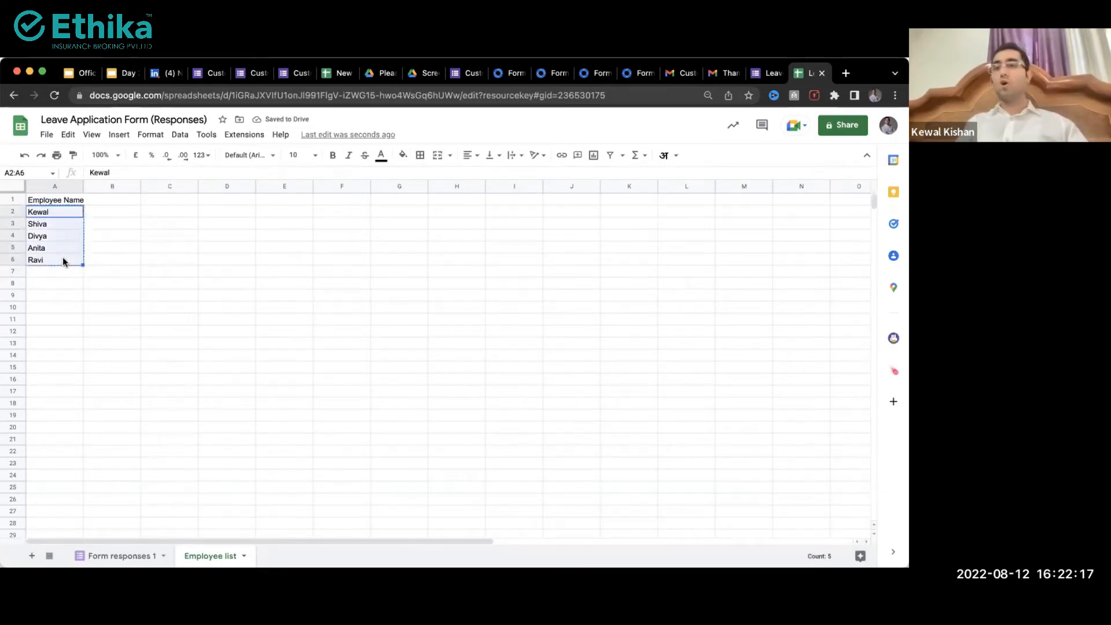
{"action": "key", "text": "ctrl+shift+Tab"}
{"action": "left_click", "coordinate": [421, 164]}
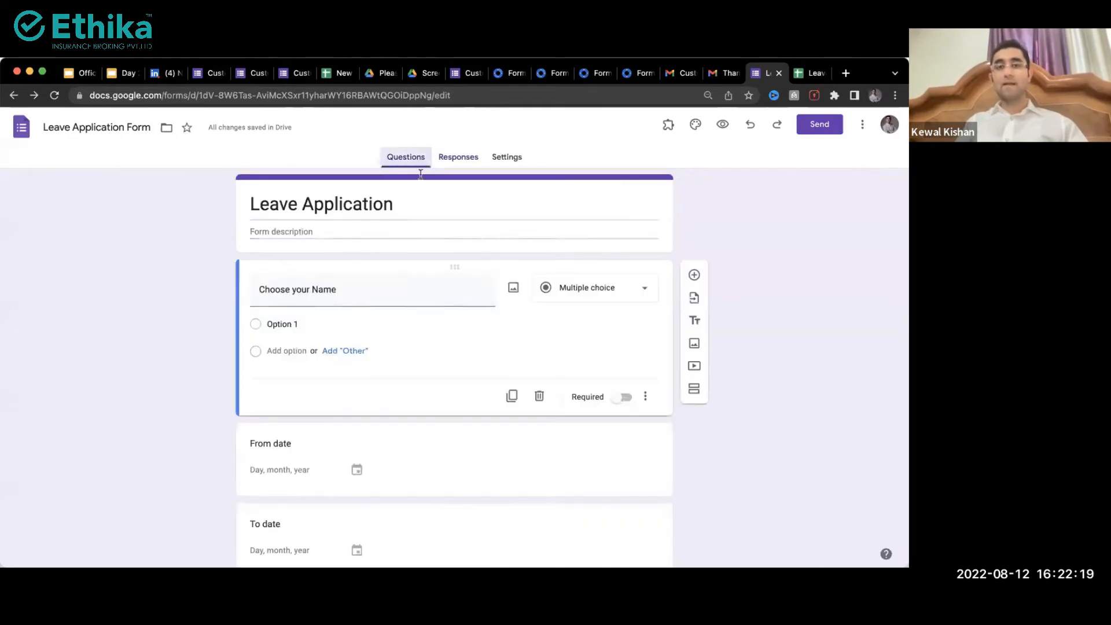
{"action": "left_click", "coordinate": [356, 322]}
{"action": "key", "text": "super+v"}
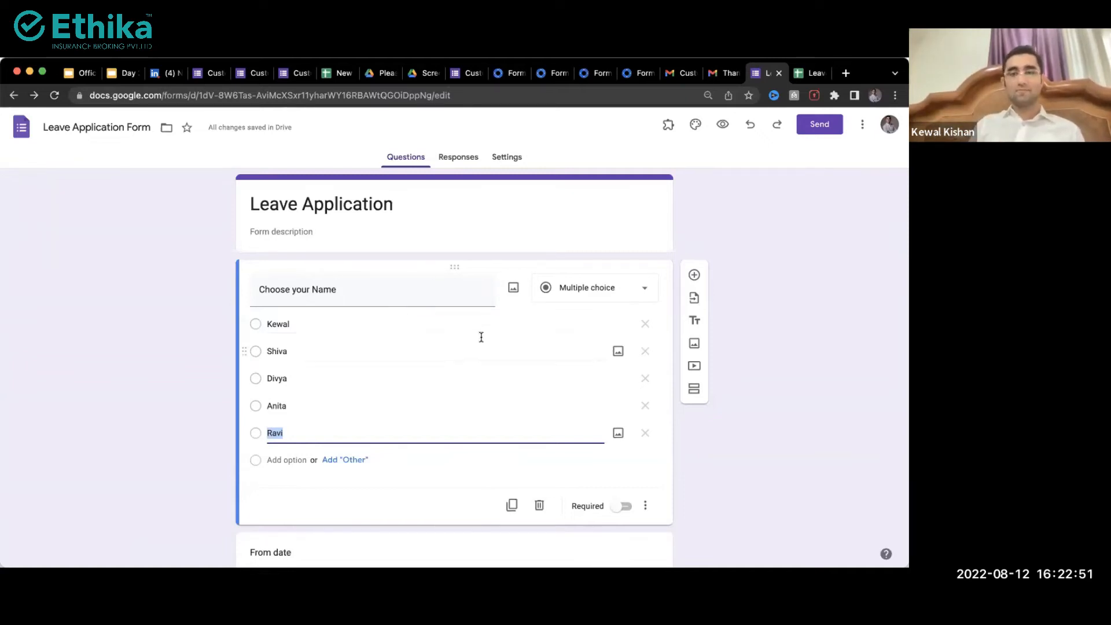
{"action": "left_click", "coordinate": [644, 324]}
{"action": "left_click", "coordinate": [644, 324]}
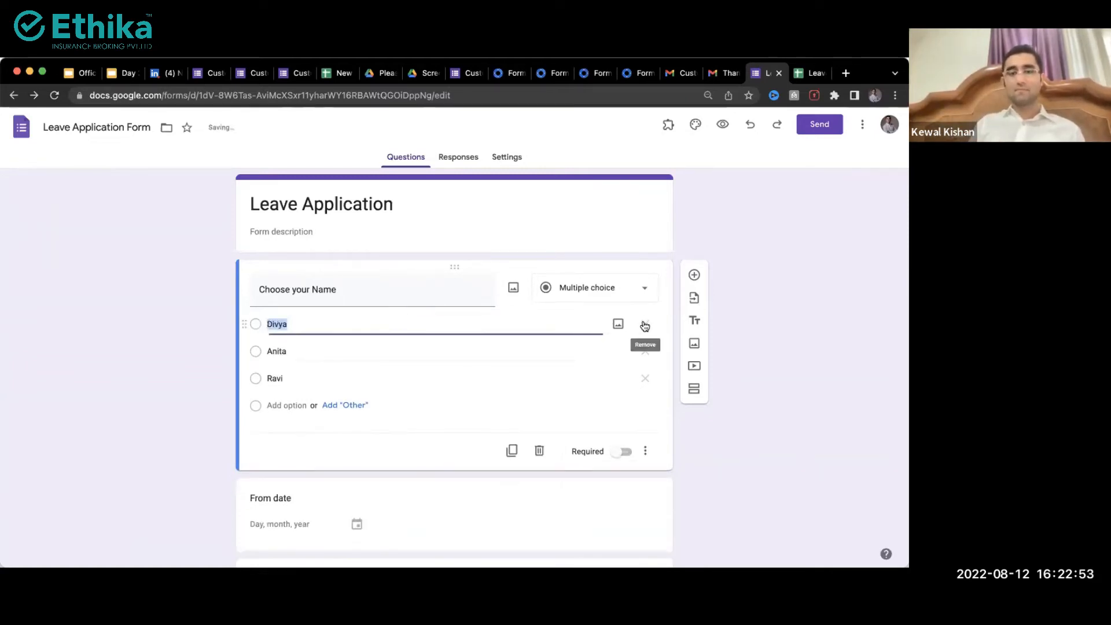
{"action": "left_click", "coordinate": [644, 324]}
{"action": "left_click", "coordinate": [644, 324]}
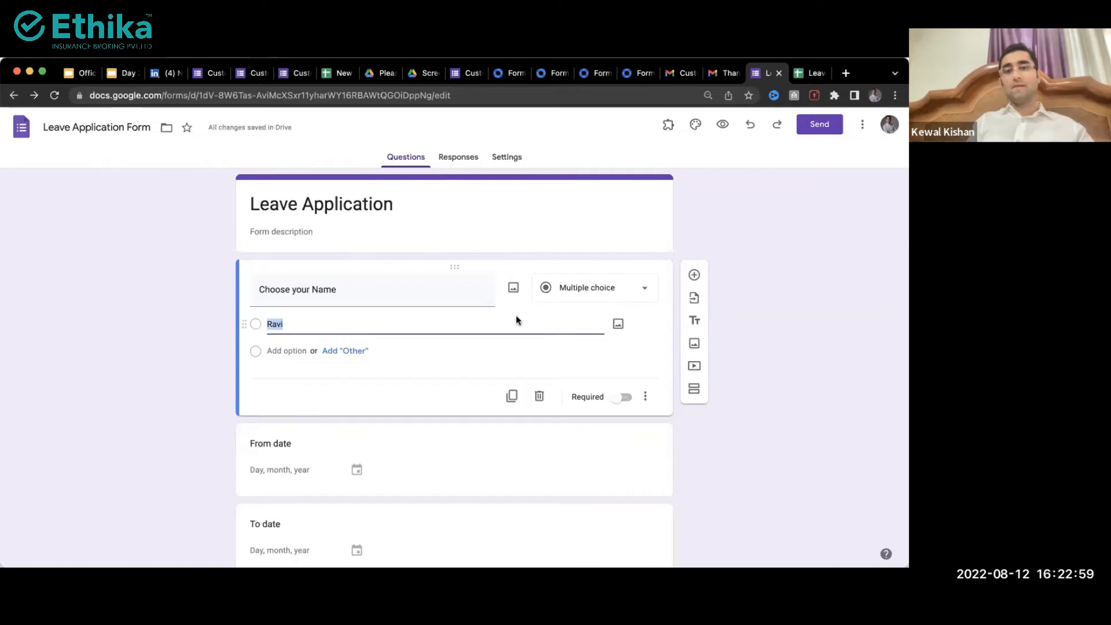
{"action": "left_click", "coordinate": [368, 318]}
{"action": "key", "text": "BackSpace"}
{"action": "key", "text": "BackSpace"}
{"action": "key", "text": "BackSpace"}
{"action": "key", "text": "BackSpace"}
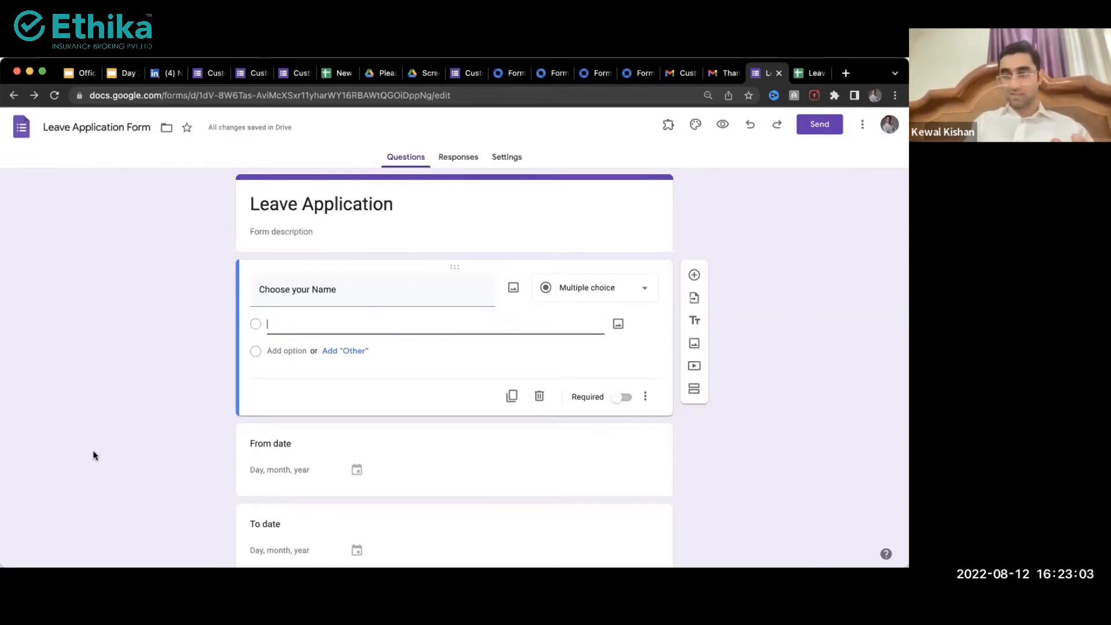
{"action": "left_click", "coordinate": [81, 457]}
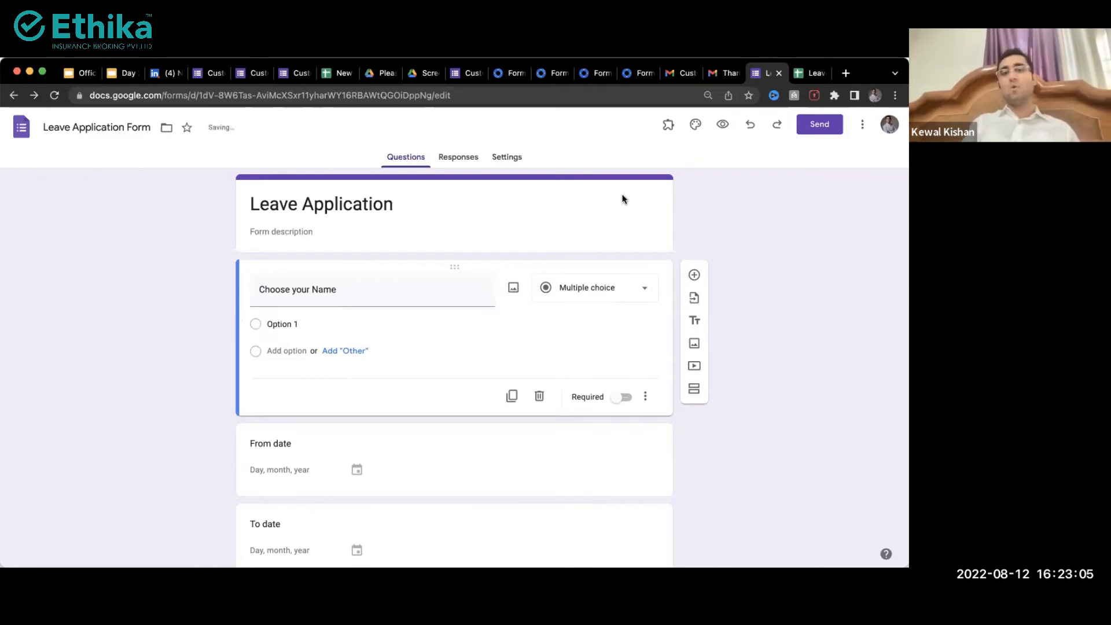
Step: Launch the Form Ranger add-on from the form's add-ons menu
{"action": "left_click", "coordinate": [666, 125]}
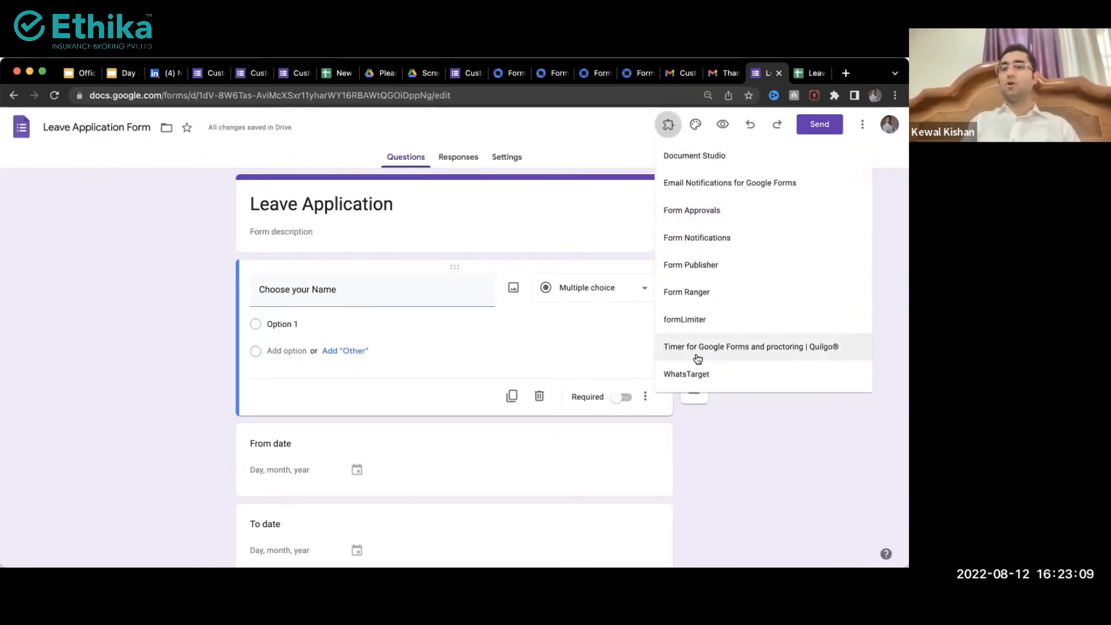
{"action": "left_click", "coordinate": [701, 298]}
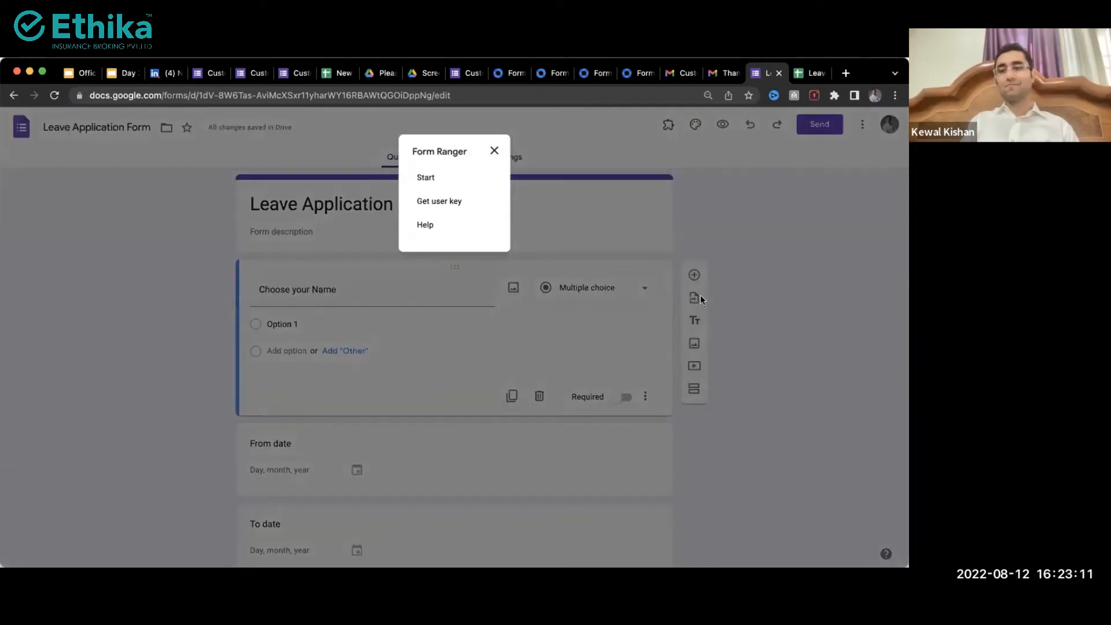
{"action": "left_click", "coordinate": [427, 179]}
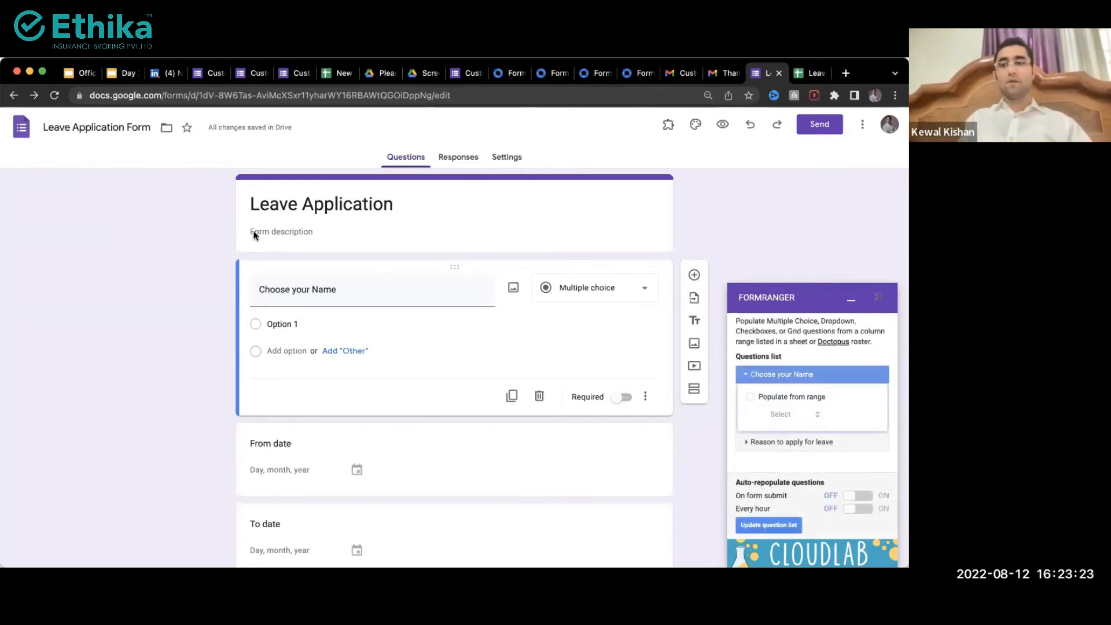
Step: Turn on Populate from range for Choose your Name and start adding a new range
{"action": "left_click", "coordinate": [745, 374]}
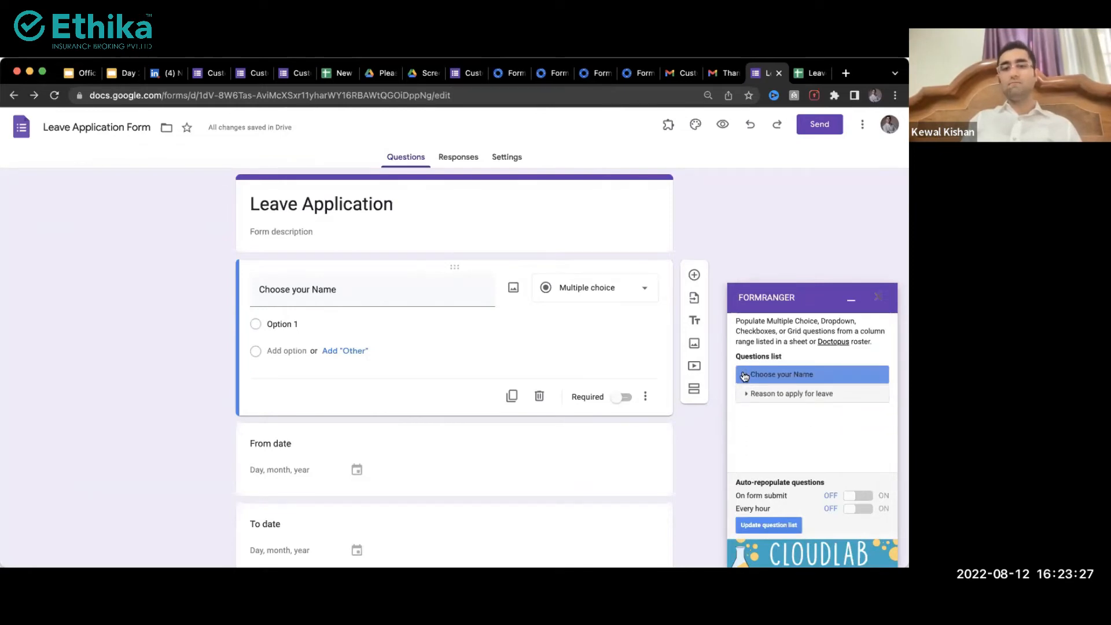
{"action": "scroll", "coordinate": [420, 421], "scroll_direction": "down", "scroll_amount": 4}
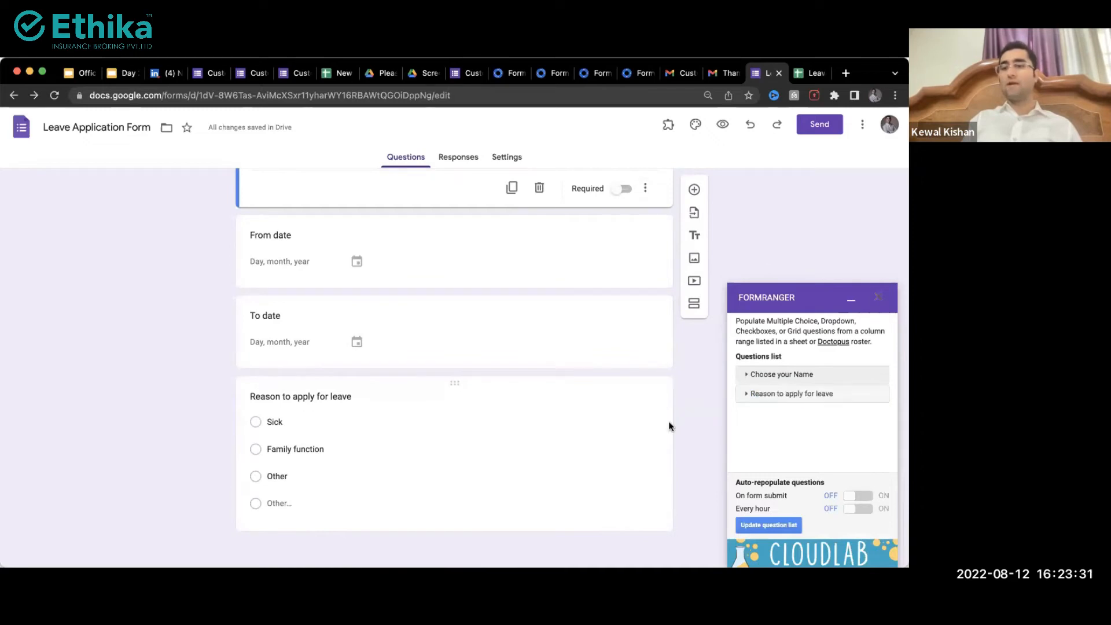
{"action": "scroll", "coordinate": [668, 421], "scroll_direction": "up", "scroll_amount": 4}
{"action": "scroll", "coordinate": [809, 376], "scroll_direction": "up", "scroll_amount": 5}
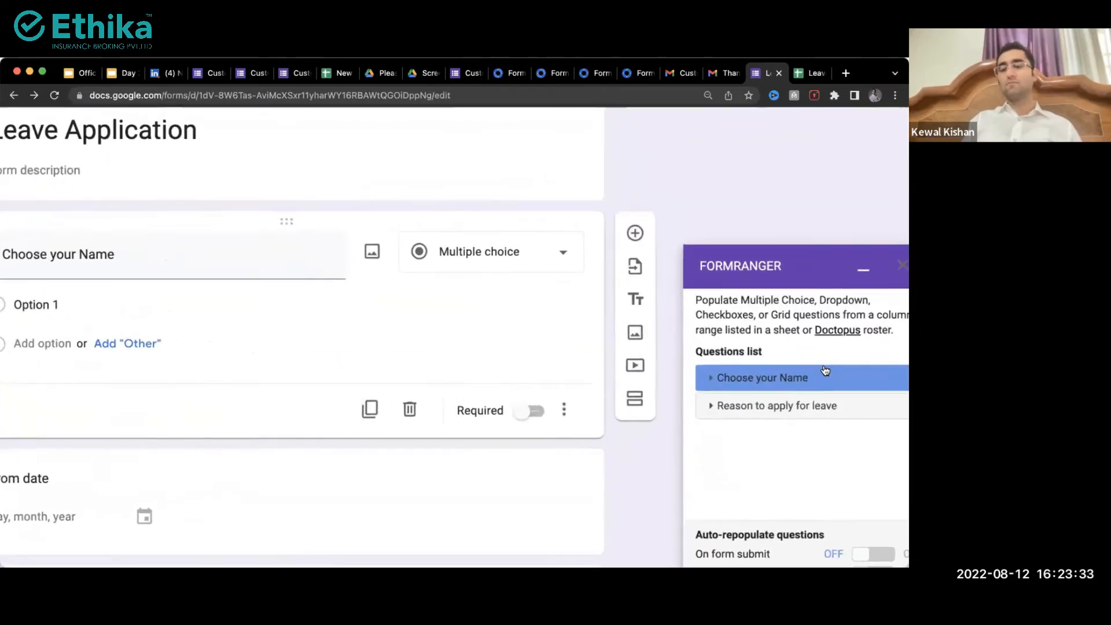
{"action": "scroll", "coordinate": [808, 376], "scroll_direction": "down", "scroll_amount": 5}
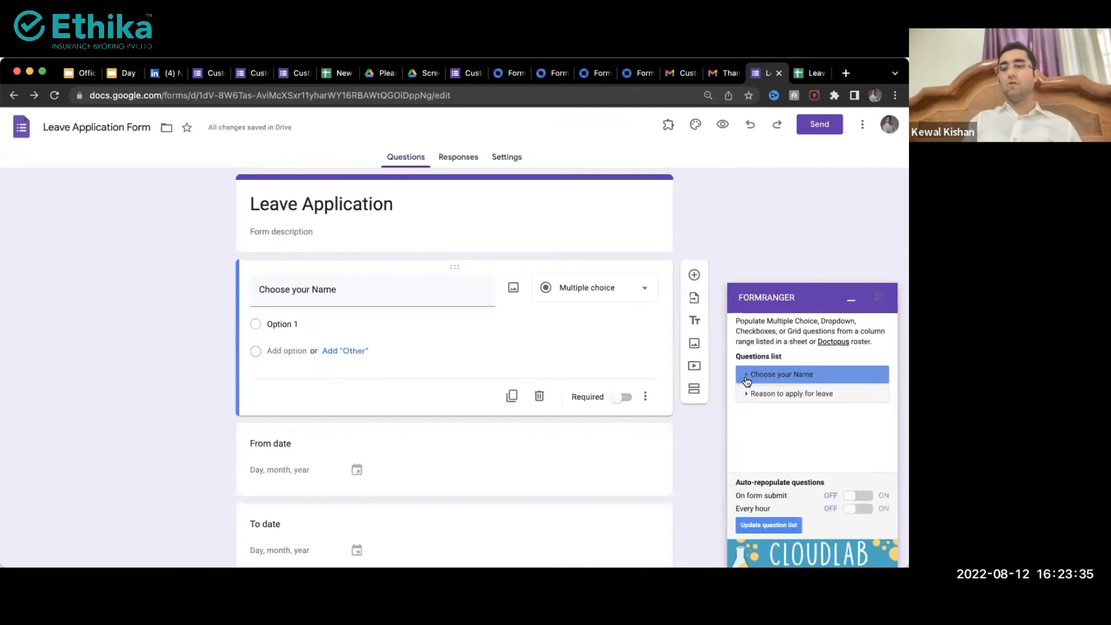
{"action": "left_click", "coordinate": [749, 377]}
{"action": "left_click", "coordinate": [751, 397]}
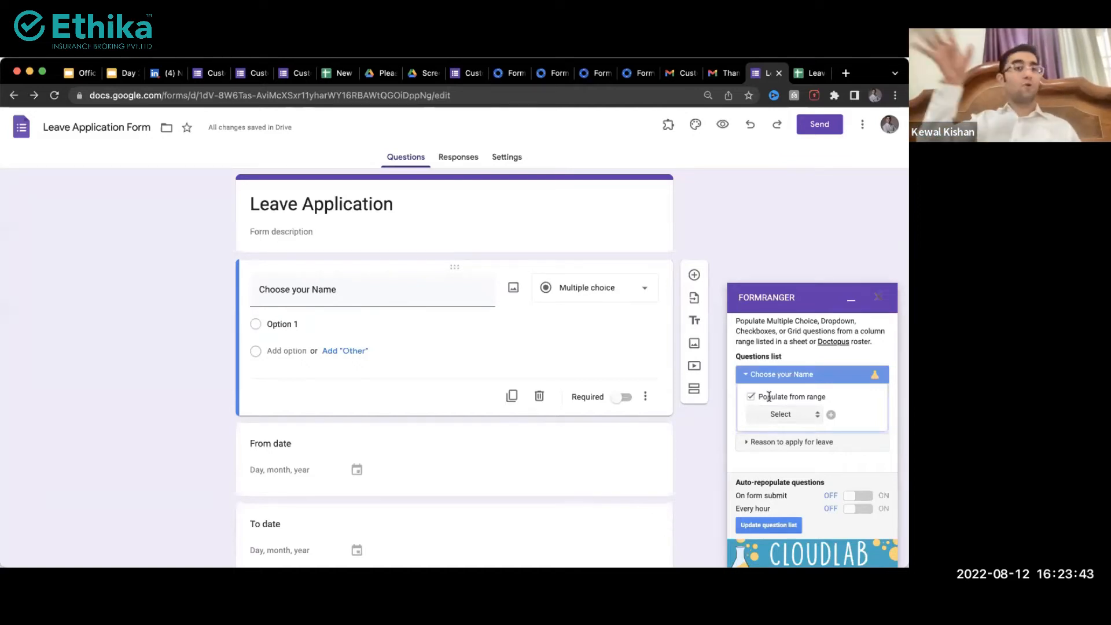
{"action": "left_click", "coordinate": [831, 416]}
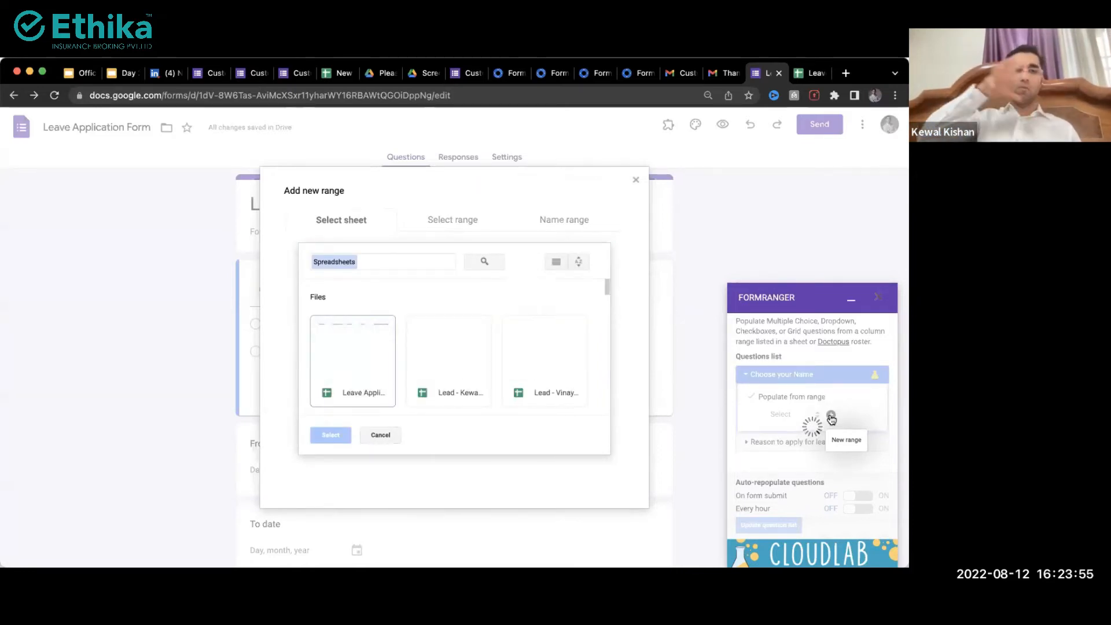
Step: Select the Leave Application Form (Responses) spreadsheet as Form Ranger's source
{"action": "left_click", "coordinate": [342, 384]}
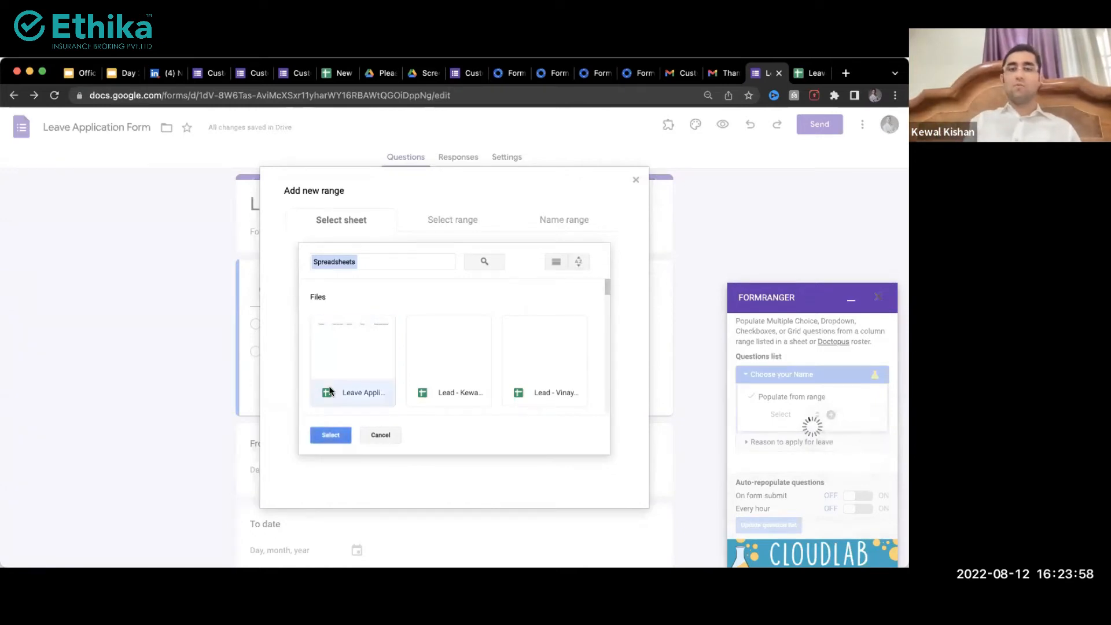
{"action": "left_click", "coordinate": [814, 74]}
{"action": "left_click", "coordinate": [247, 285]}
{"action": "key", "text": "Escape"}
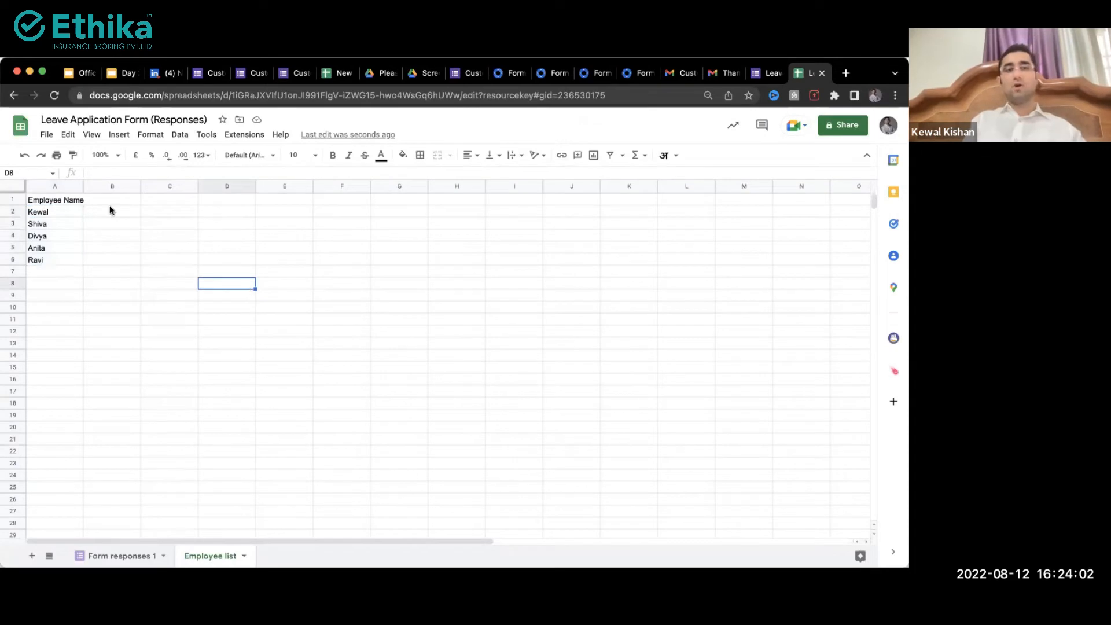
{"action": "left_click", "coordinate": [762, 75]}
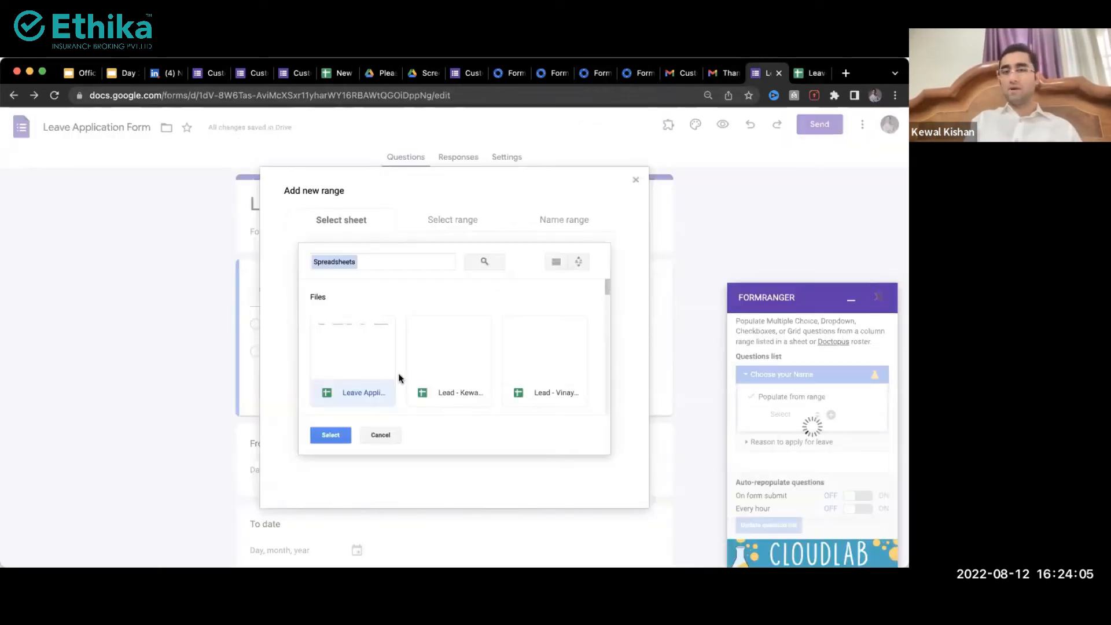
{"action": "scroll", "coordinate": [443, 374], "scroll_direction": "down", "scroll_amount": 3}
{"action": "scroll", "coordinate": [442, 374], "scroll_direction": "up", "scroll_amount": 3}
{"action": "left_click", "coordinate": [417, 262]}
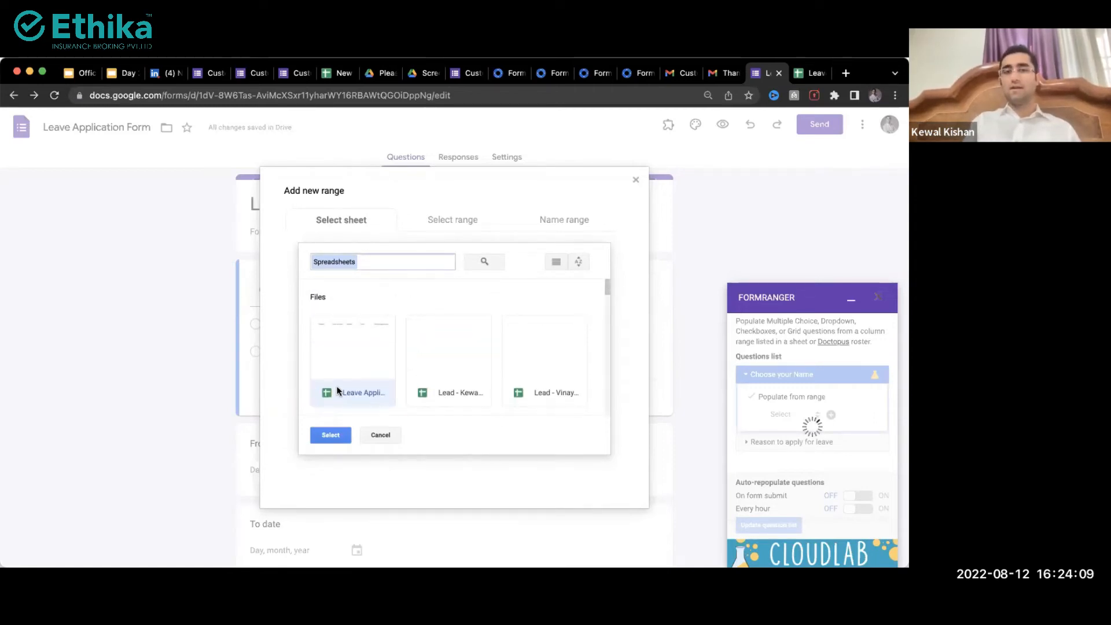
{"action": "left_click", "coordinate": [330, 435]}
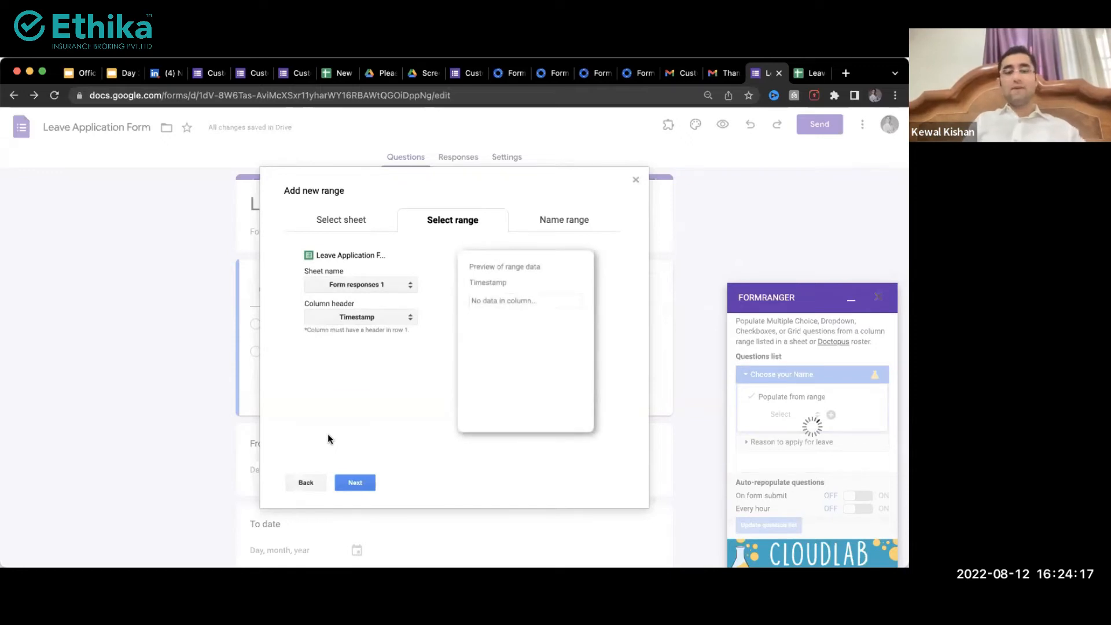
Step: Show the Employee list sheet in the responses spreadsheet
{"action": "key", "text": "ctrl+Tab"}
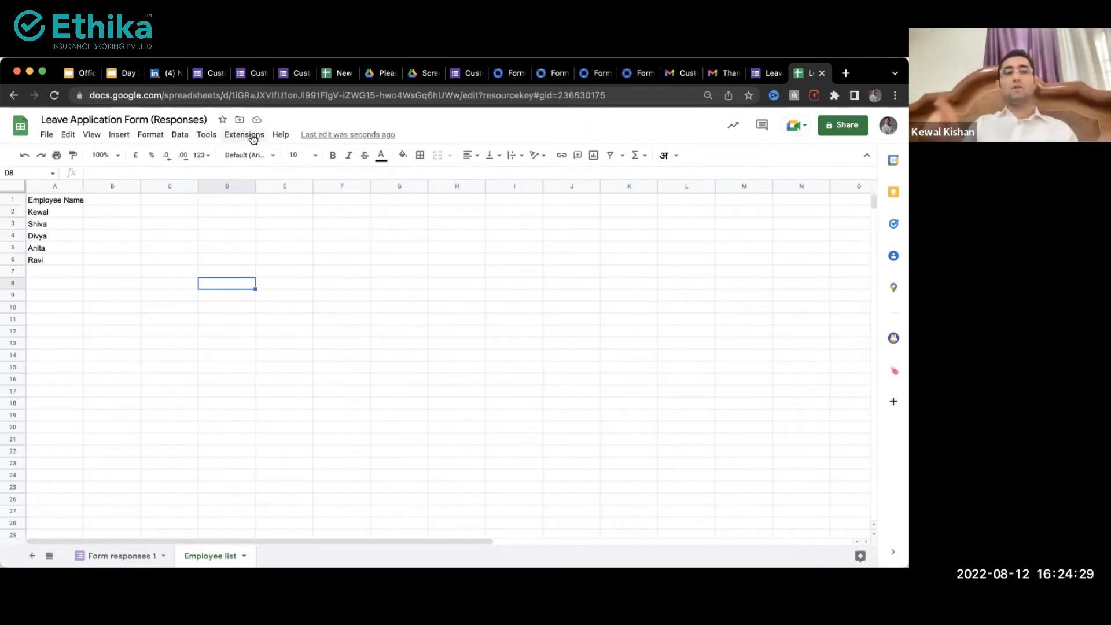
{"action": "left_click", "coordinate": [117, 556]}
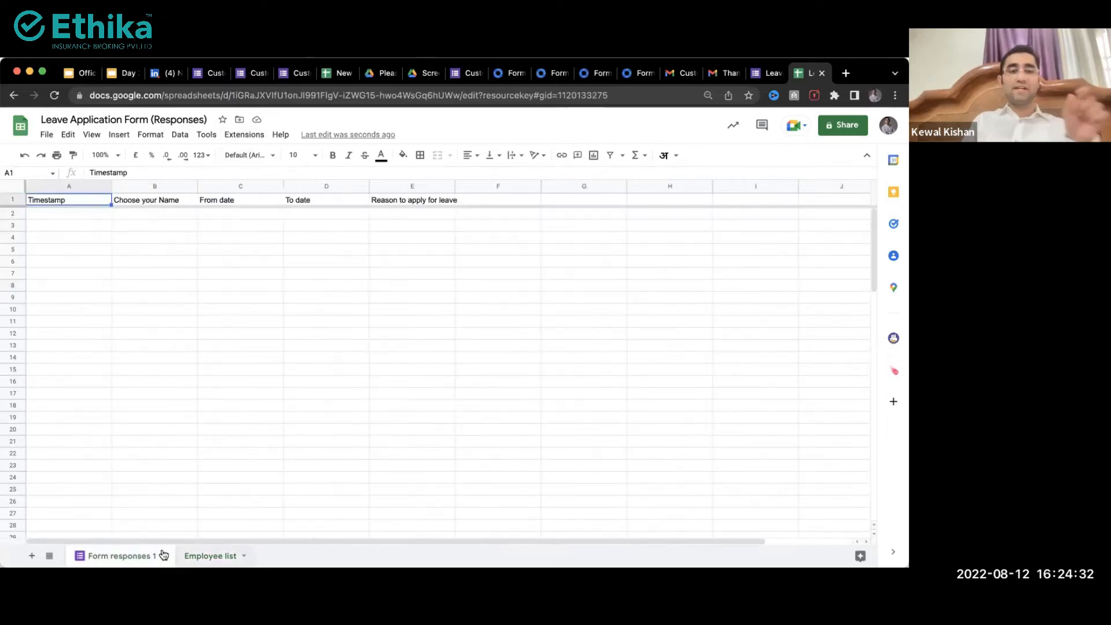
{"action": "left_click", "coordinate": [194, 557]}
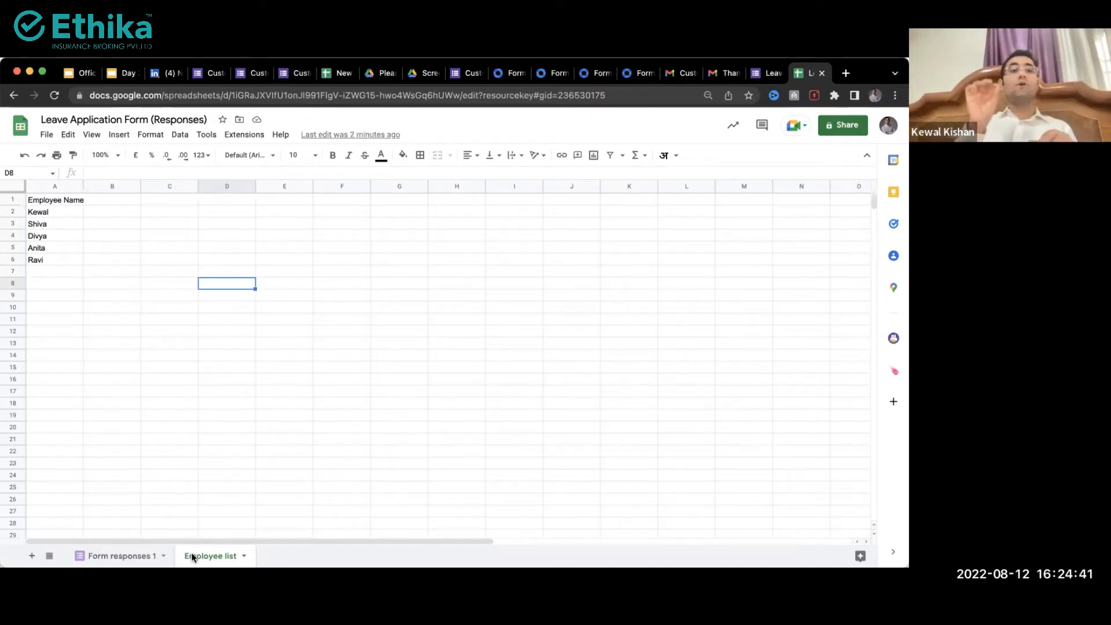
Step: Use the Employee list sheet and its Employee Name column as the range source
{"action": "key", "text": "ctrl+shift+Tab"}
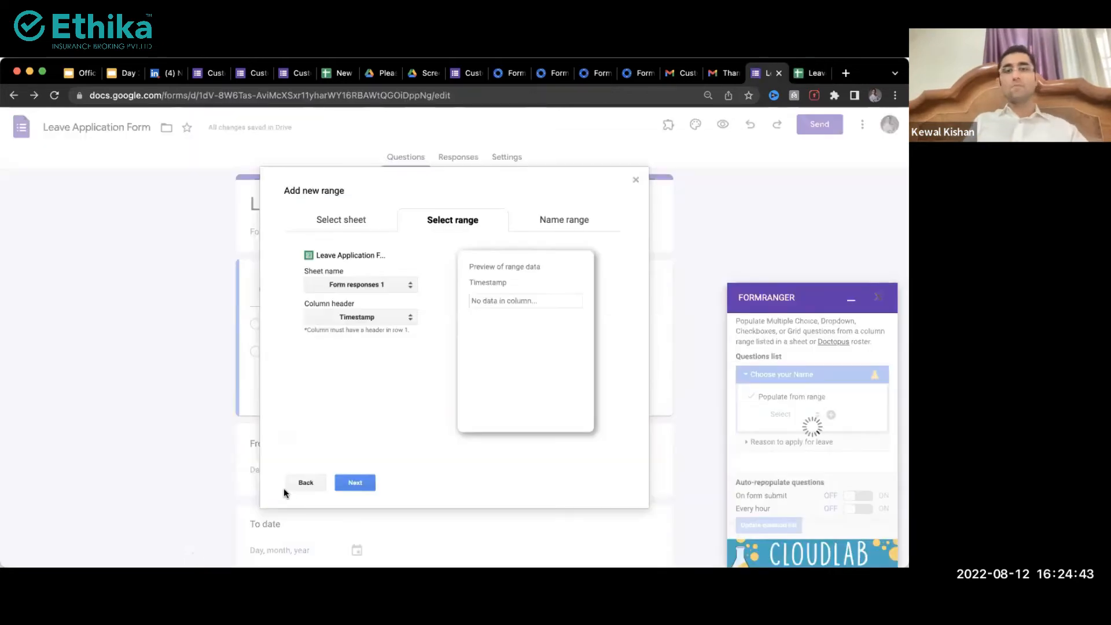
{"action": "left_click", "coordinate": [365, 284]}
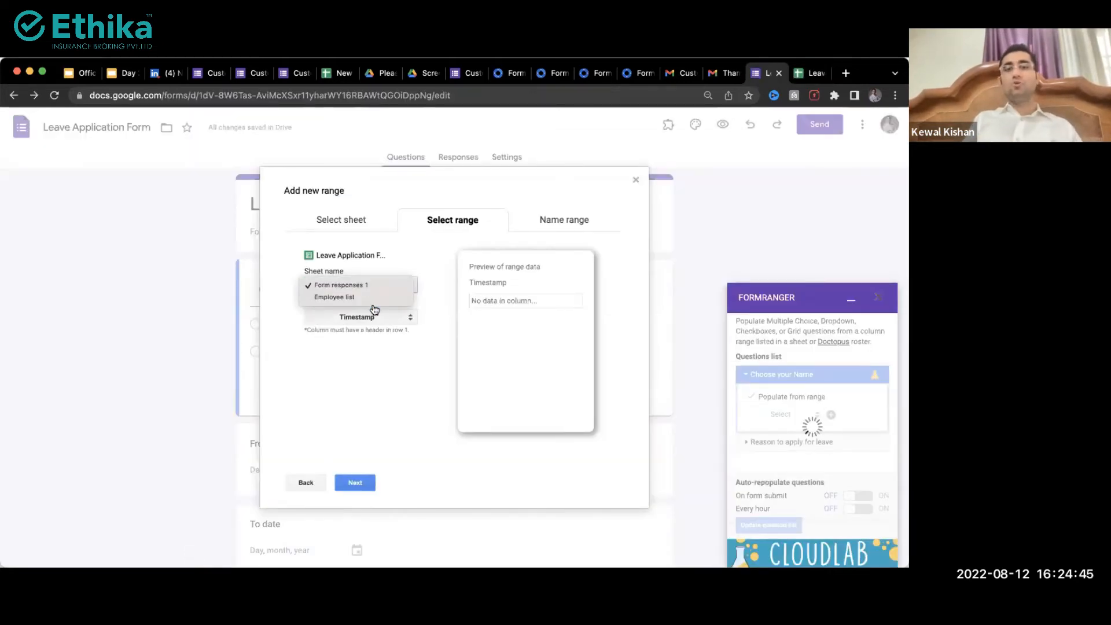
{"action": "left_click", "coordinate": [351, 300]}
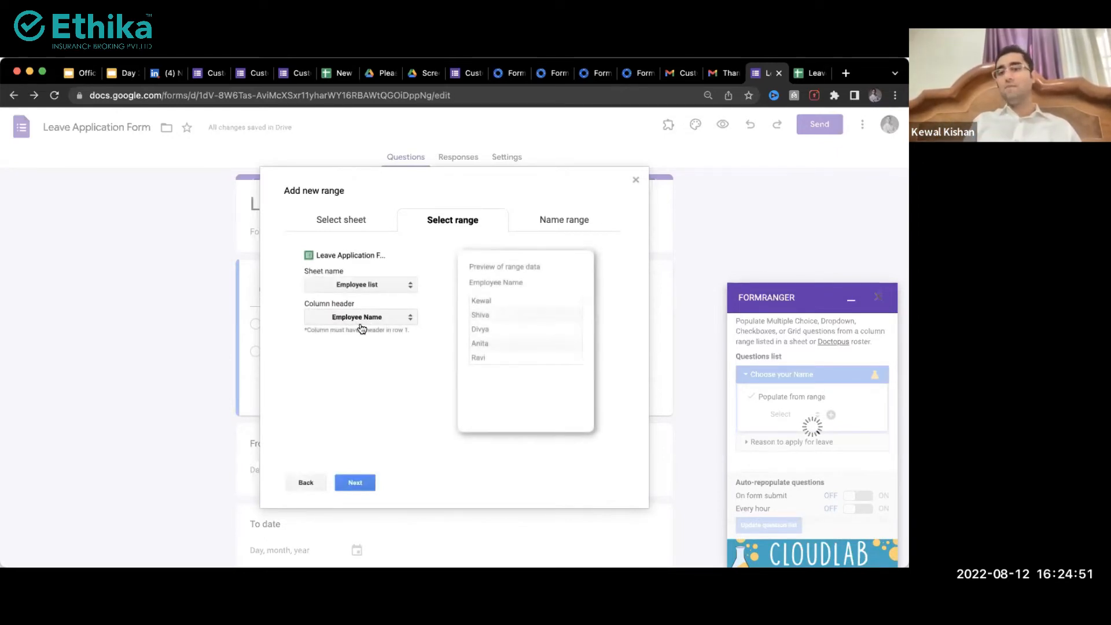
{"action": "scroll", "coordinate": [355, 322], "scroll_direction": "up", "scroll_amount": 5}
{"action": "scroll", "coordinate": [355, 322], "scroll_direction": "down", "scroll_amount": 5}
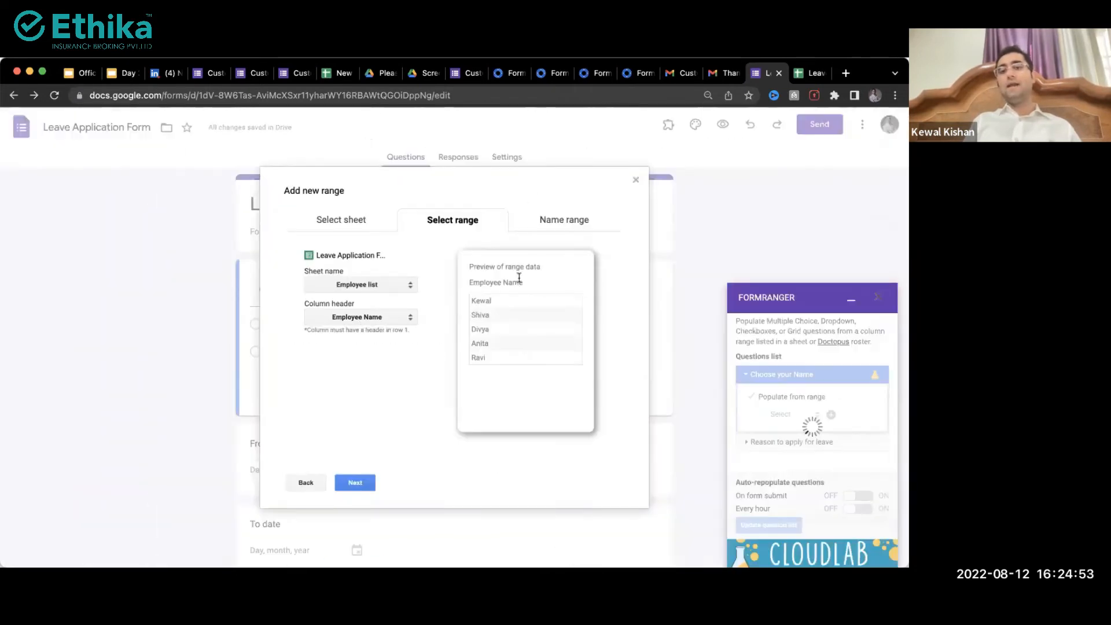
{"action": "scroll", "coordinate": [556, 293], "scroll_direction": "up", "scroll_amount": 5}
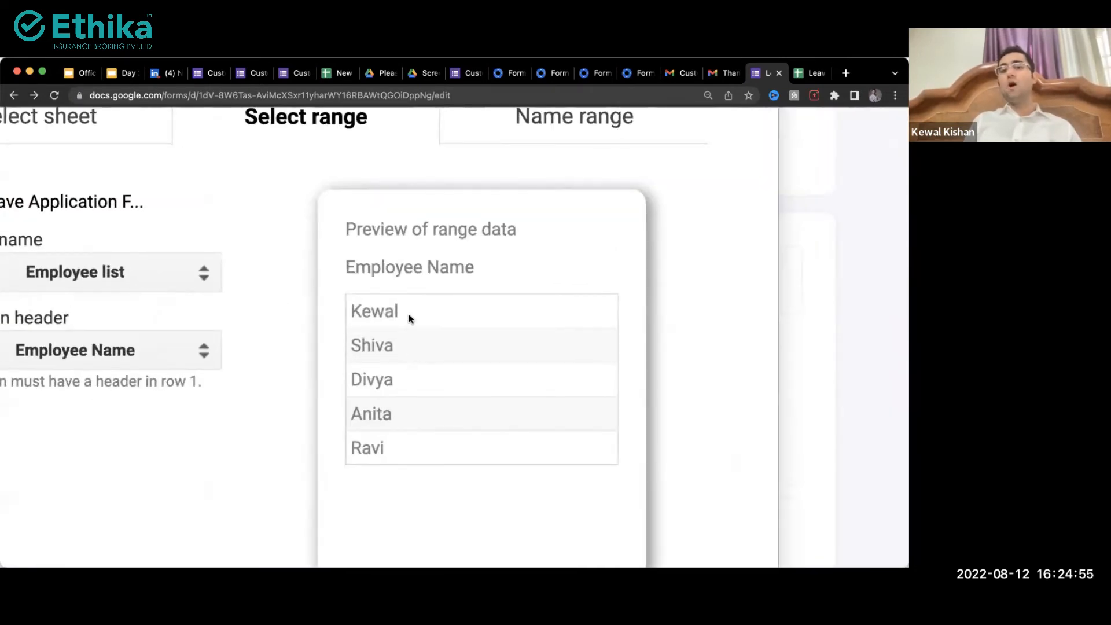
{"action": "scroll", "coordinate": [396, 339], "scroll_direction": "down", "scroll_amount": 5}
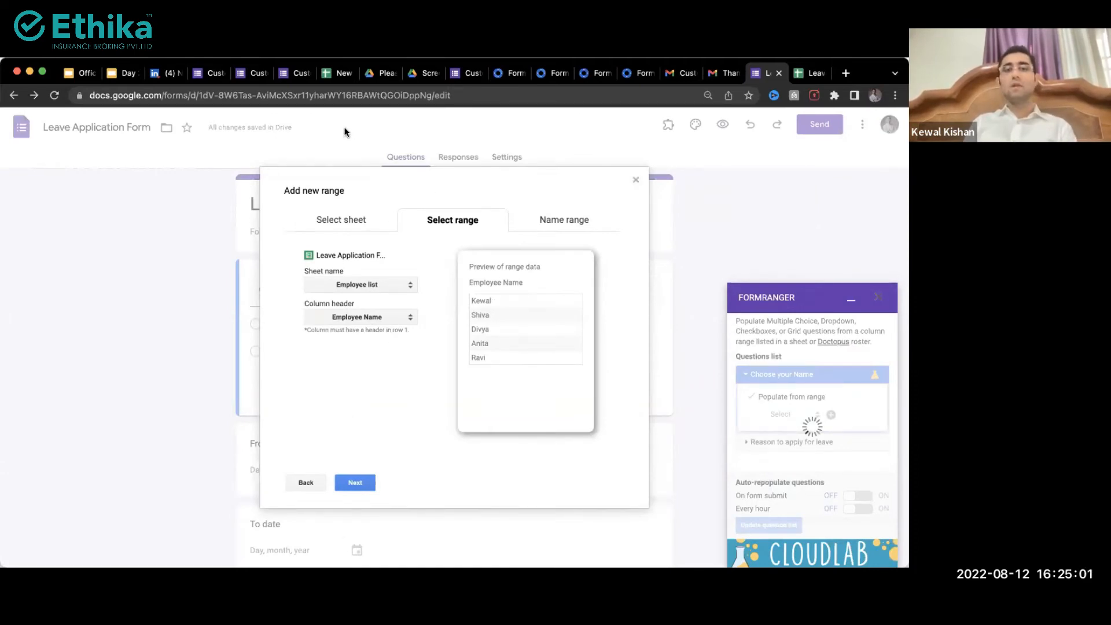
Step: Name the Employee Name range 'abc_team', rechecking the range selection and retyping the name
{"action": "left_click", "coordinate": [350, 485]}
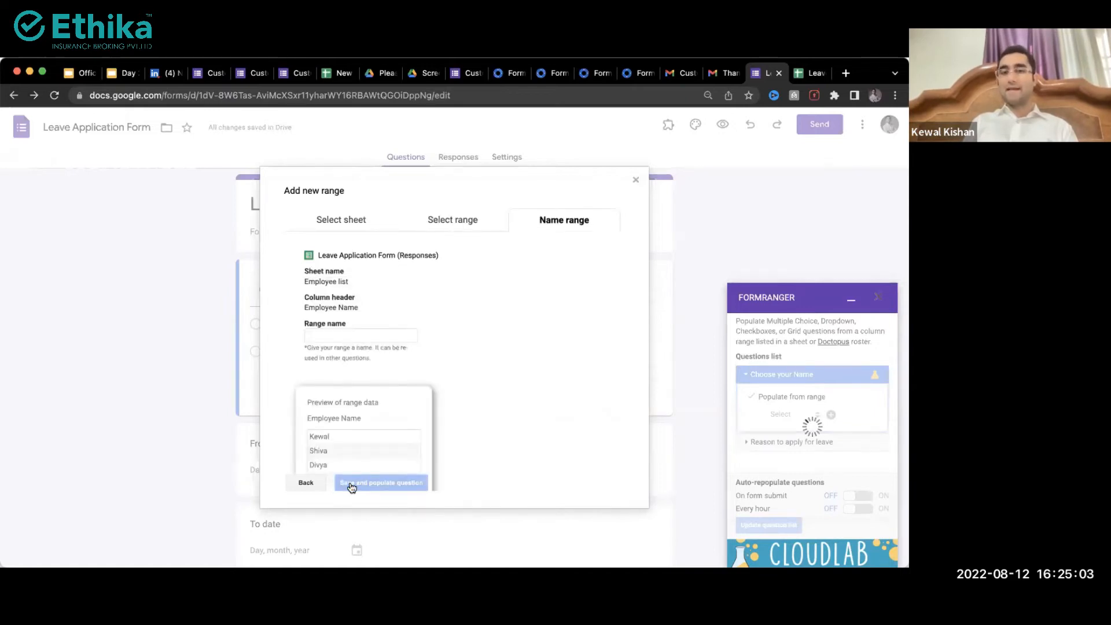
{"action": "left_click", "coordinate": [339, 334]}
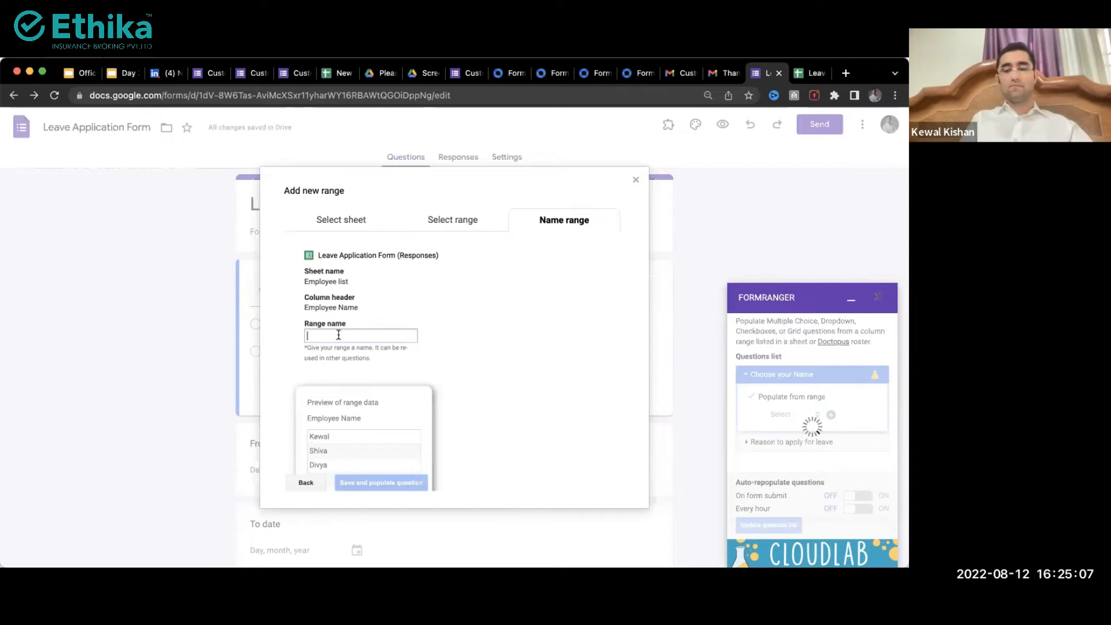
{"action": "type", "text": "abc"}
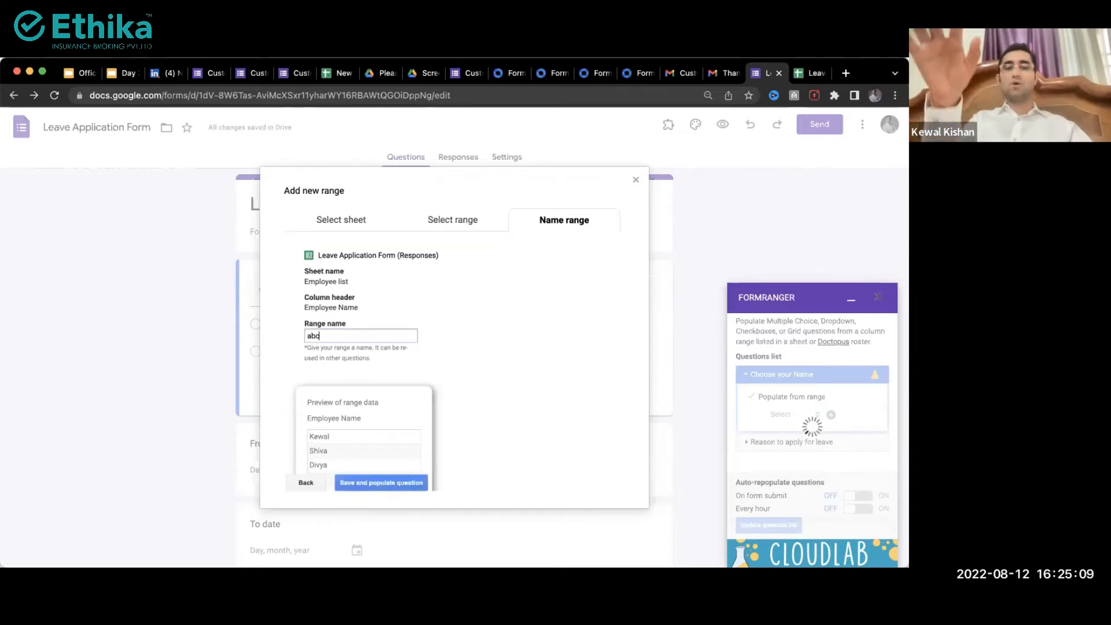
{"action": "type", "text": "_team"}
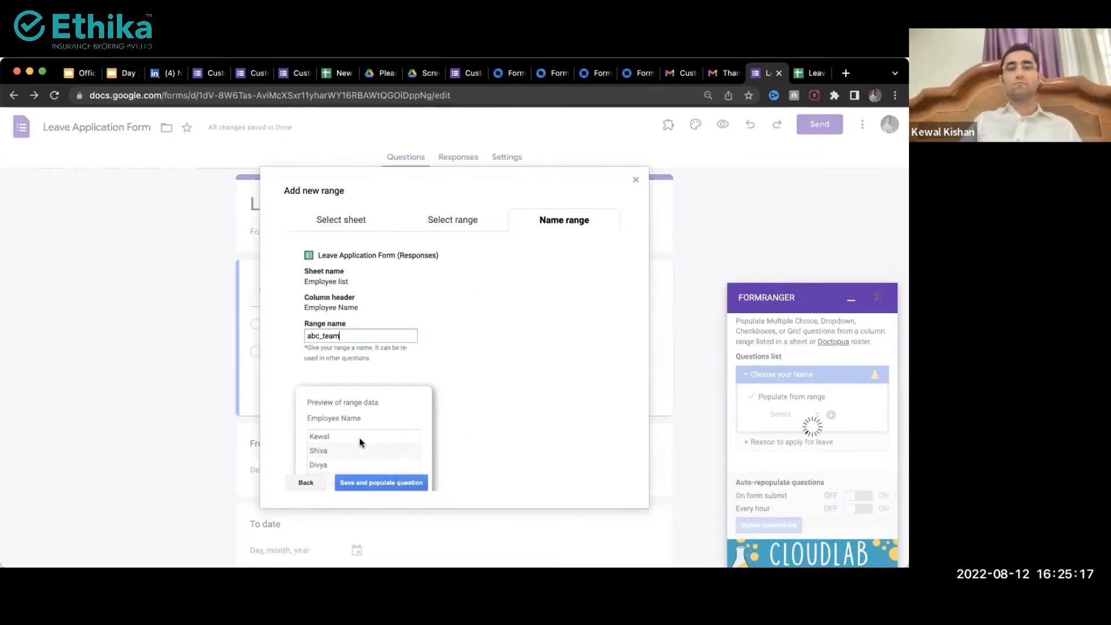
{"action": "left_click", "coordinate": [445, 218]}
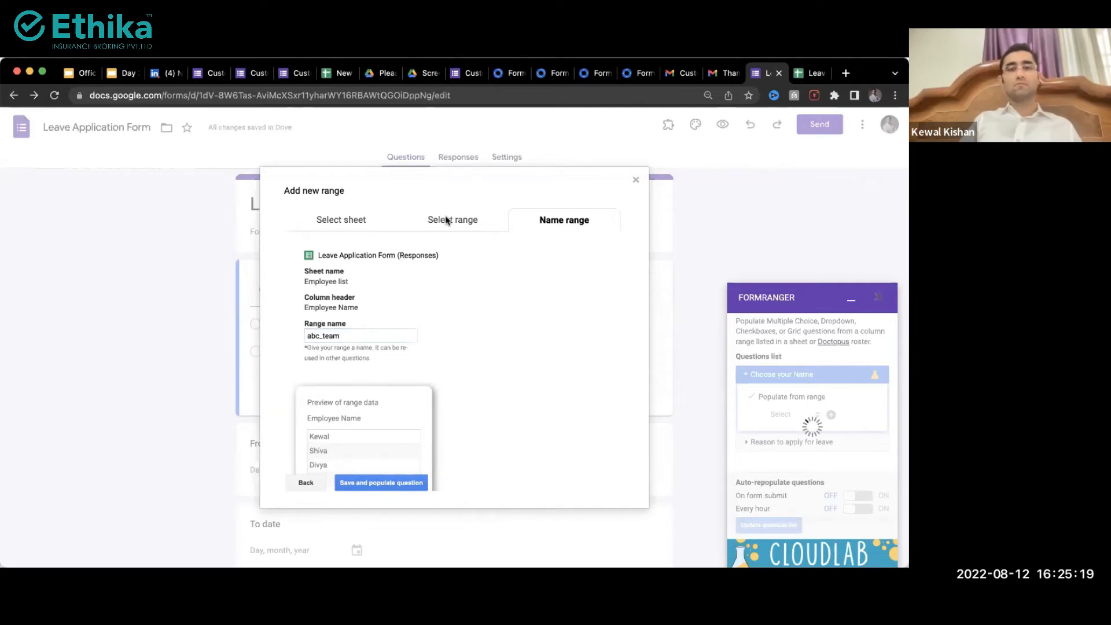
{"action": "left_click", "coordinate": [303, 481]}
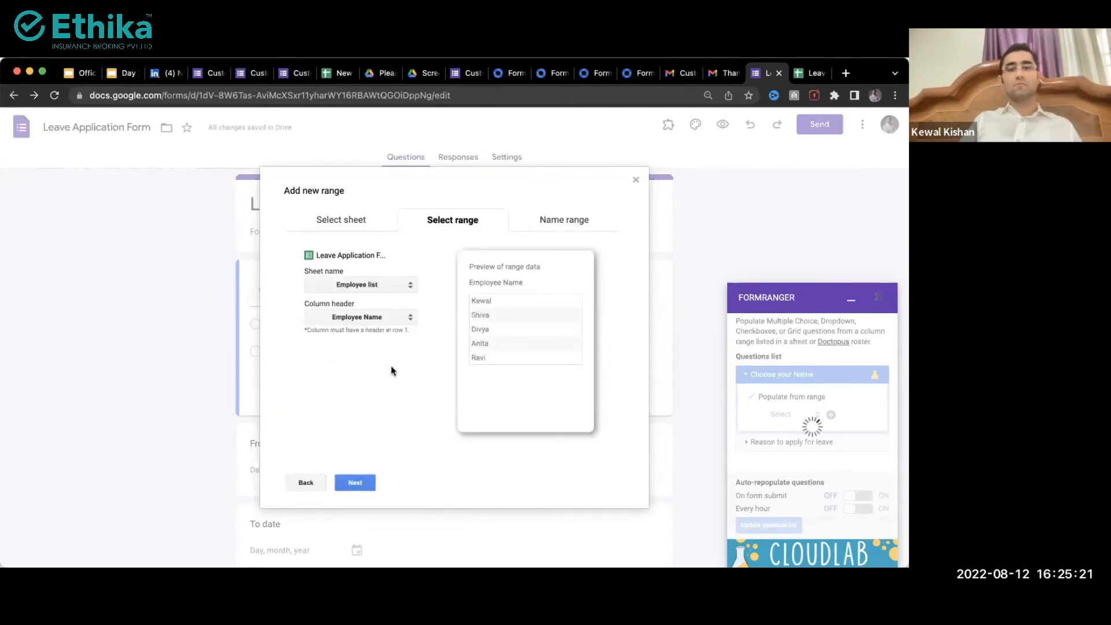
{"action": "left_click", "coordinate": [362, 491]}
{"action": "left_click", "coordinate": [372, 337]}
{"action": "type", "text": "abc_team"}
Step: Save the abc_team range to fill the names, and enable auto-repopulate on submit and hourly
{"action": "left_click", "coordinate": [366, 484]}
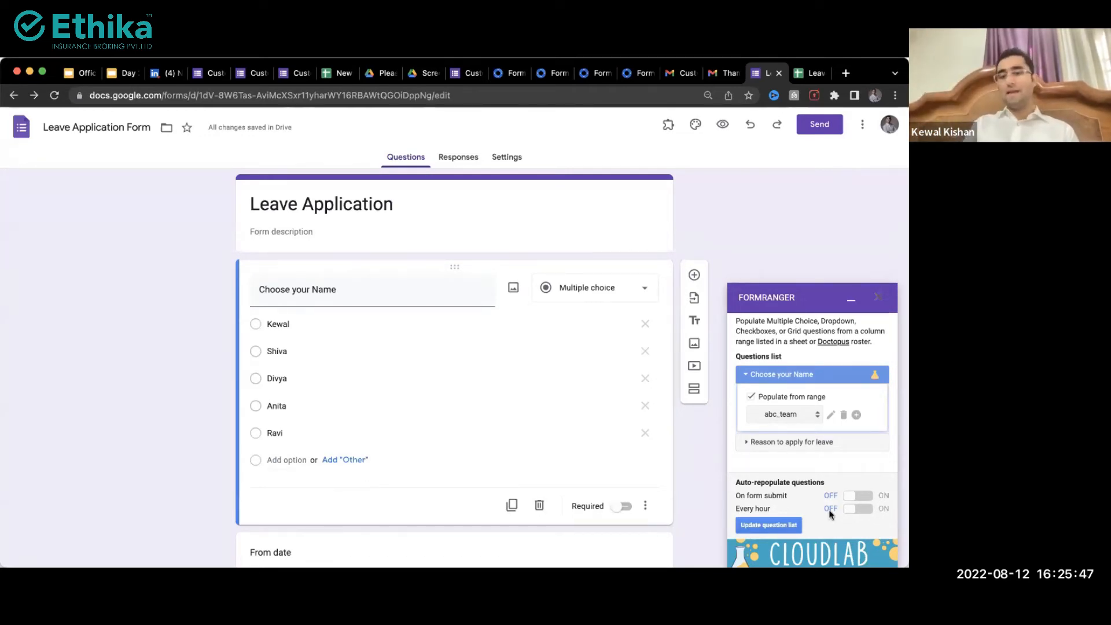
{"action": "left_click", "coordinate": [862, 496]}
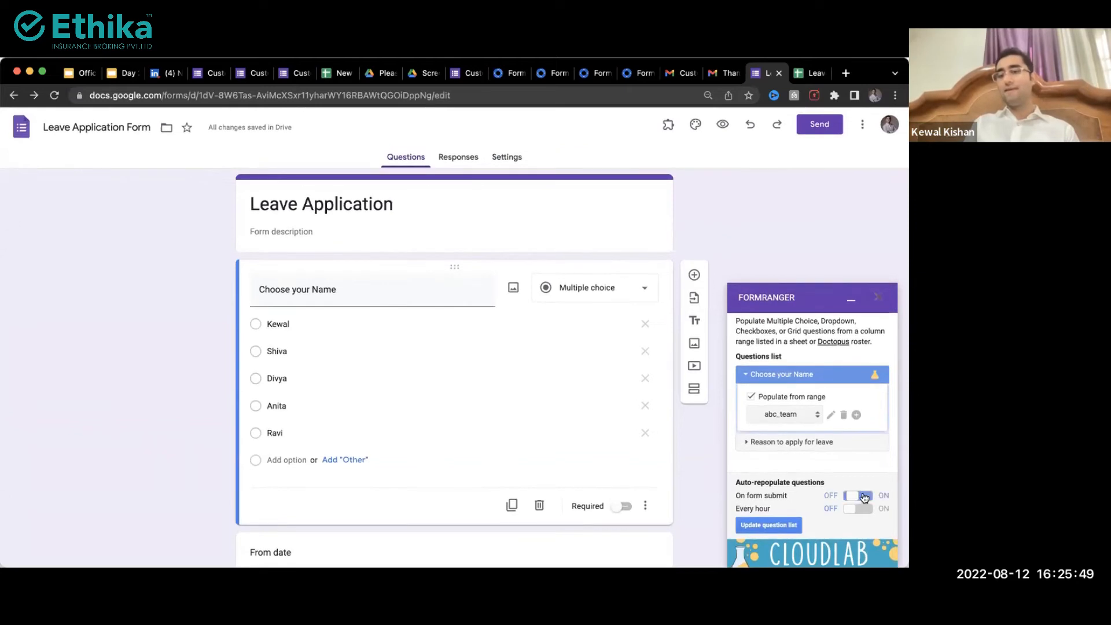
{"action": "scroll", "coordinate": [867, 491], "scroll_direction": "up", "scroll_amount": 8}
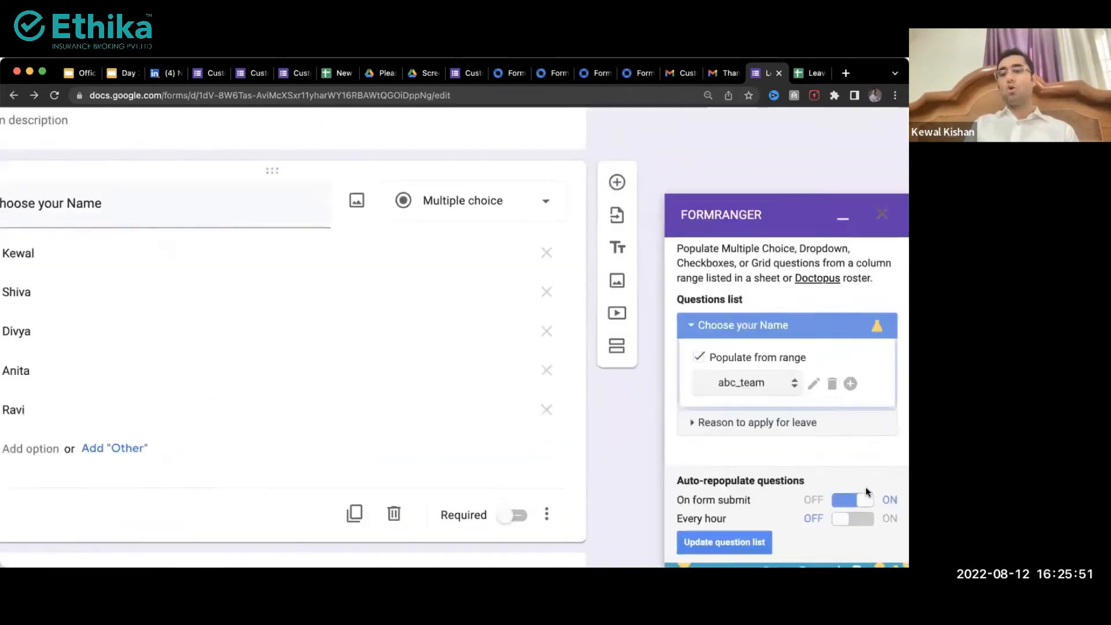
{"action": "scroll", "coordinate": [865, 489], "scroll_direction": "down", "scroll_amount": 2}
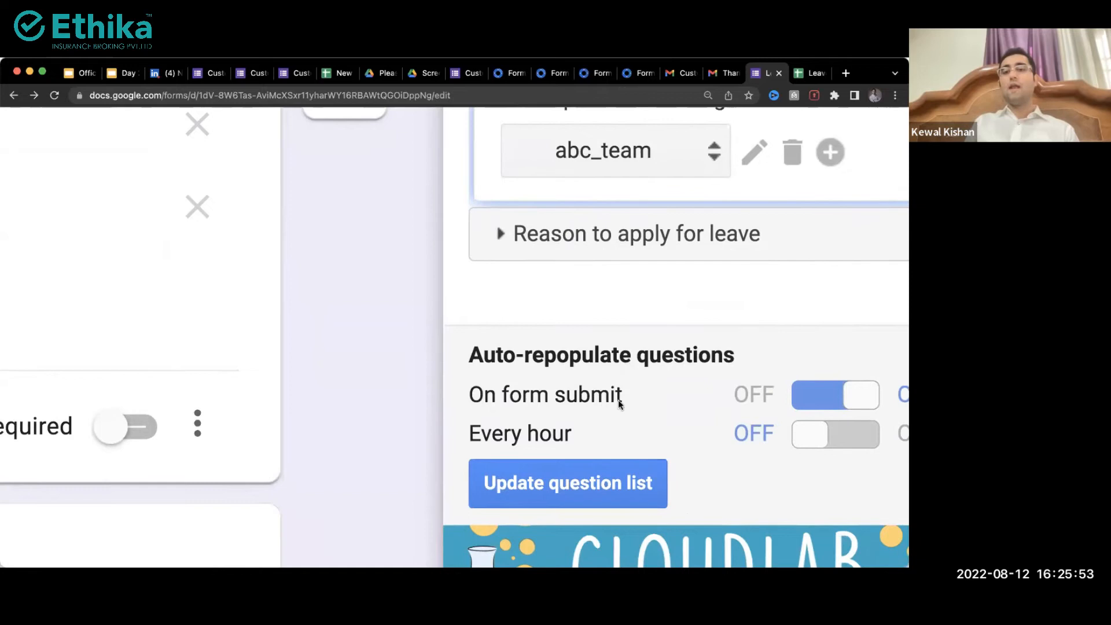
{"action": "left_click", "coordinate": [834, 449]}
{"action": "scroll", "coordinate": [835, 451], "scroll_direction": "down", "scroll_amount": 5}
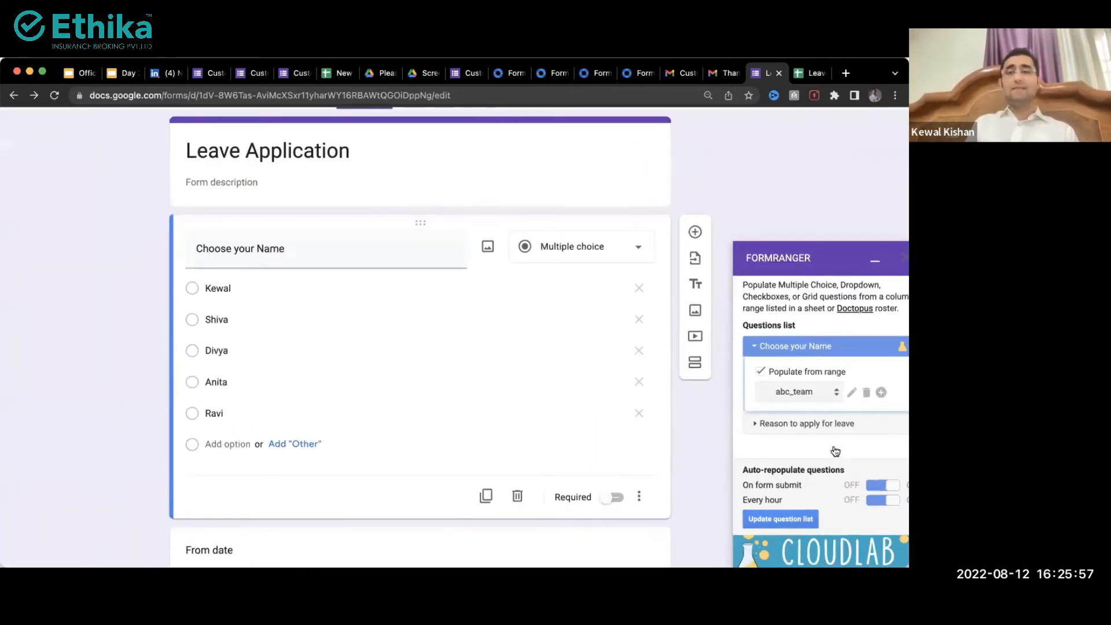
{"action": "left_click", "coordinate": [813, 74]}
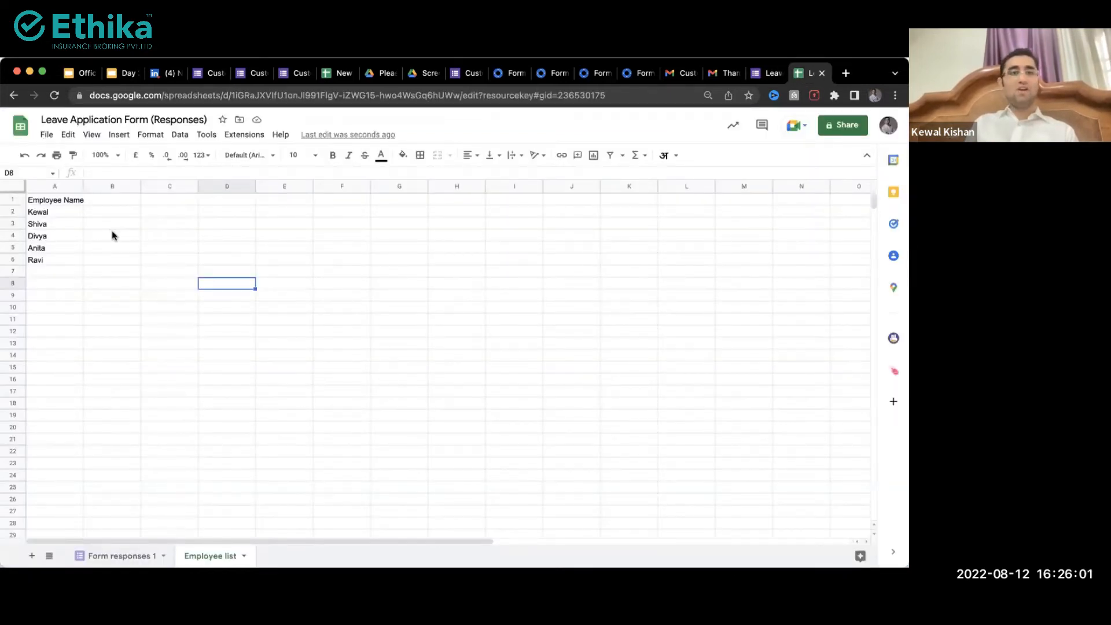
Step: Enter 'Amit' in cell A7 of the Employee list, then preview the live form
{"action": "left_click_drag", "start_coordinate": [50, 272], "coordinate": [74, 396]}
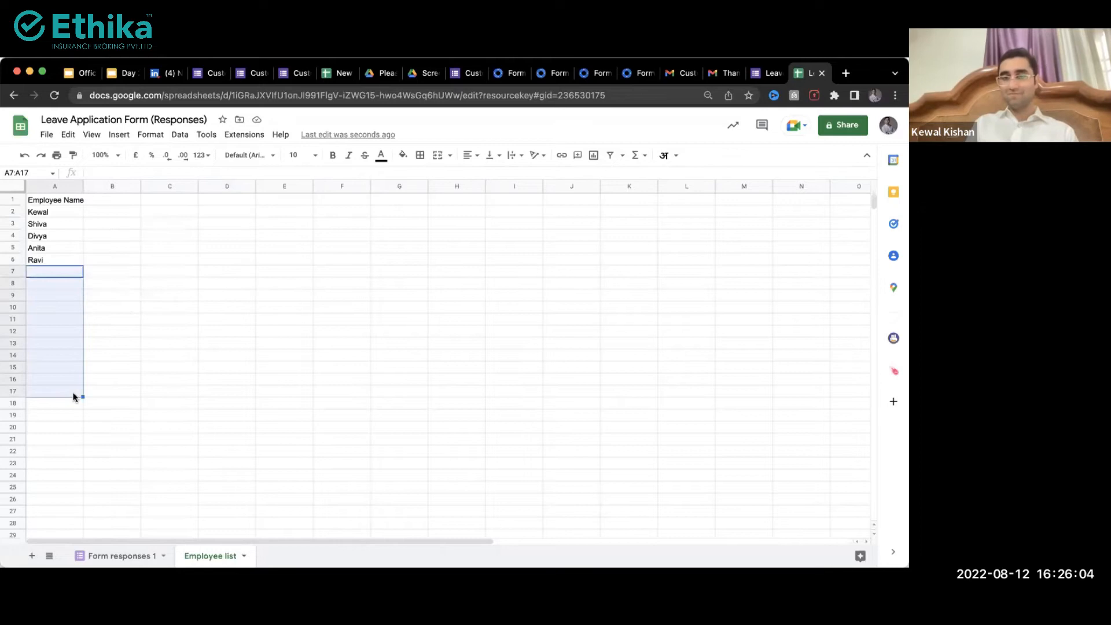
{"action": "left_click", "coordinate": [761, 80]}
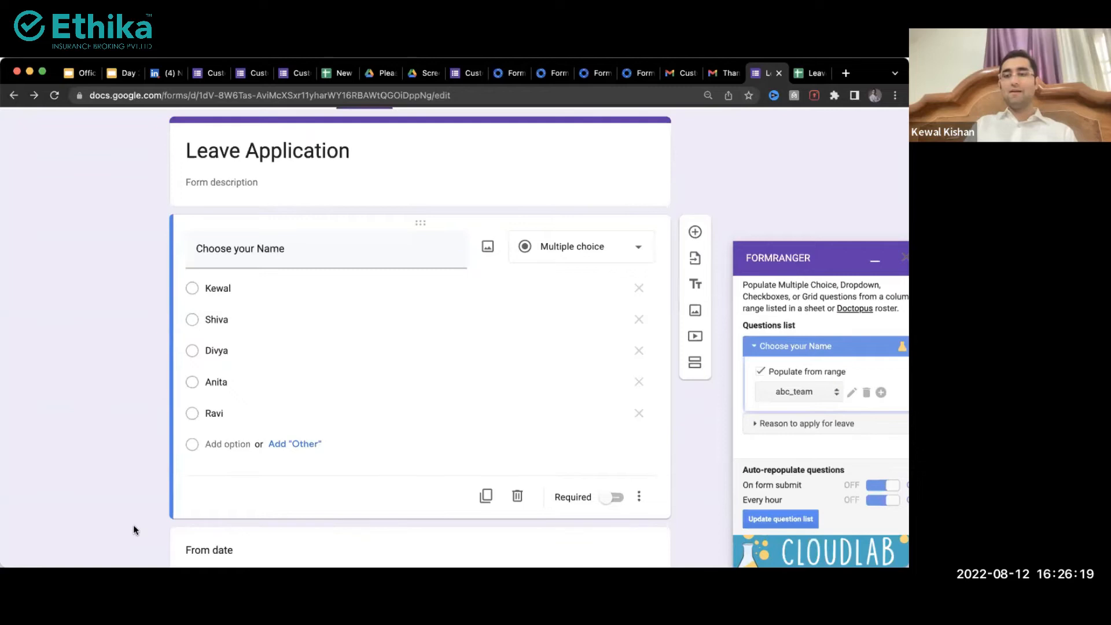
{"action": "scroll", "coordinate": [134, 525], "scroll_direction": "down", "scroll_amount": 2}
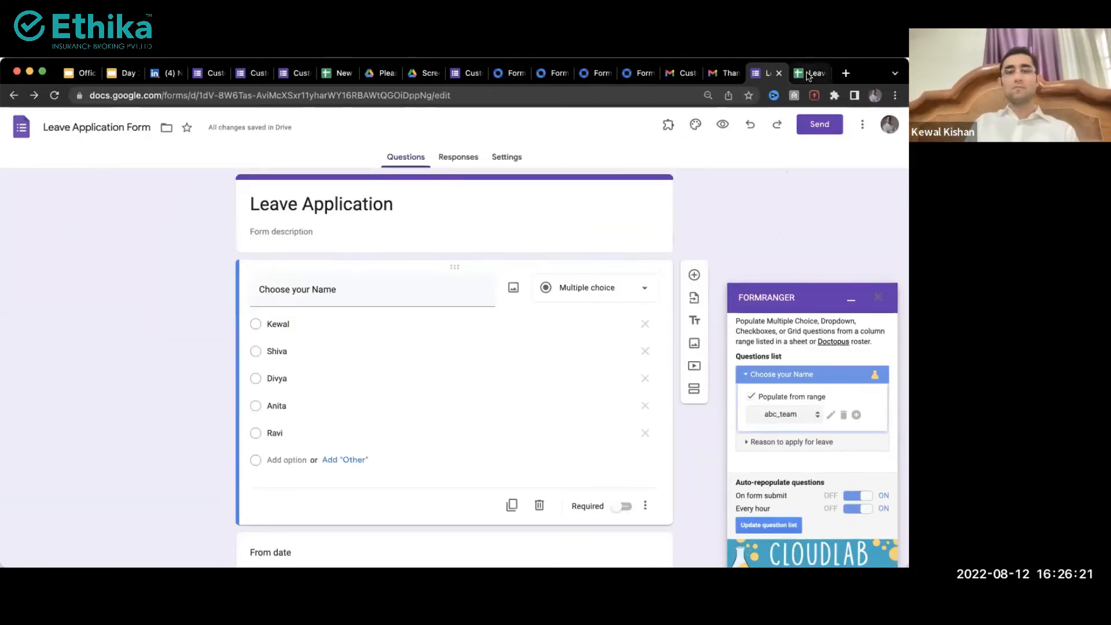
{"action": "left_click", "coordinate": [810, 74]}
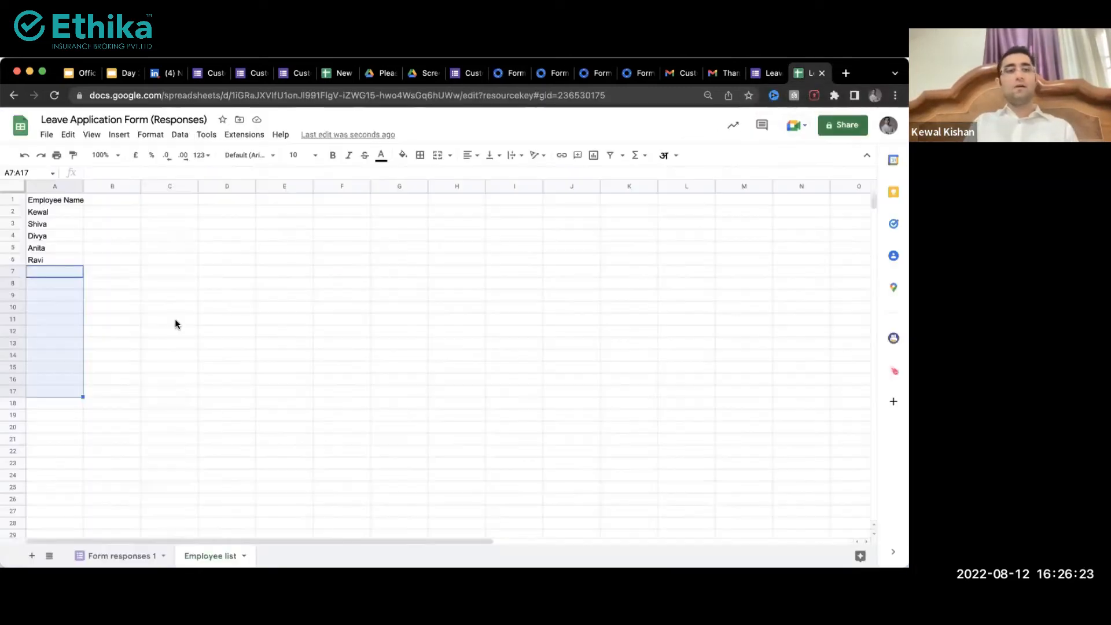
{"action": "left_click", "coordinate": [47, 272]}
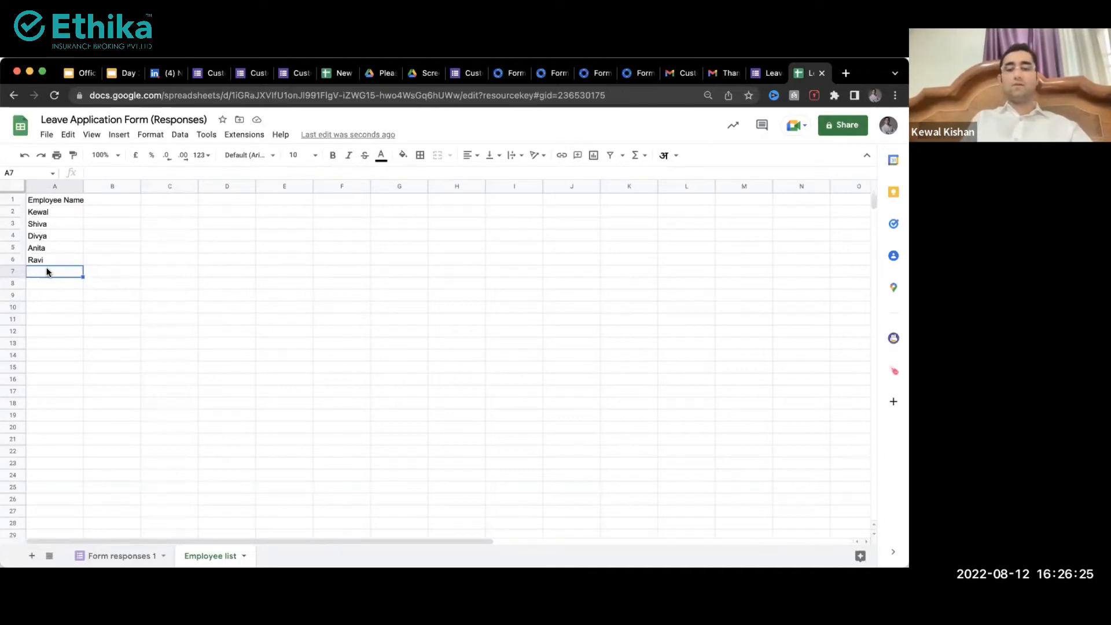
{"action": "type", "text": "Amit"}
{"action": "key", "text": "Return"}
{"action": "key", "text": "ctrl+shift+Tab"}
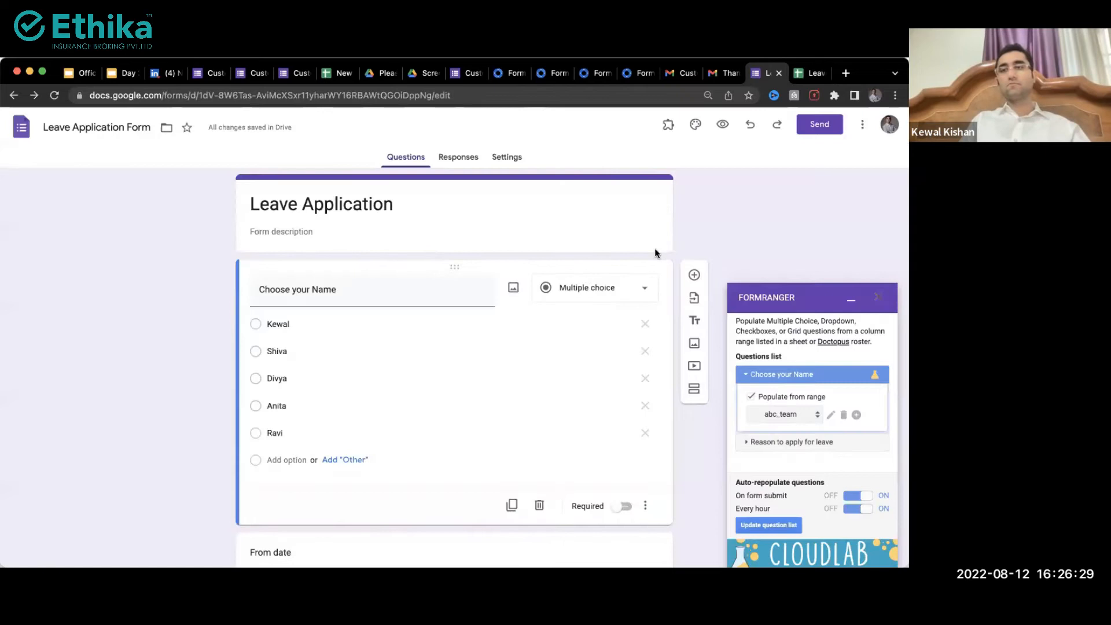
{"action": "left_click", "coordinate": [726, 127]}
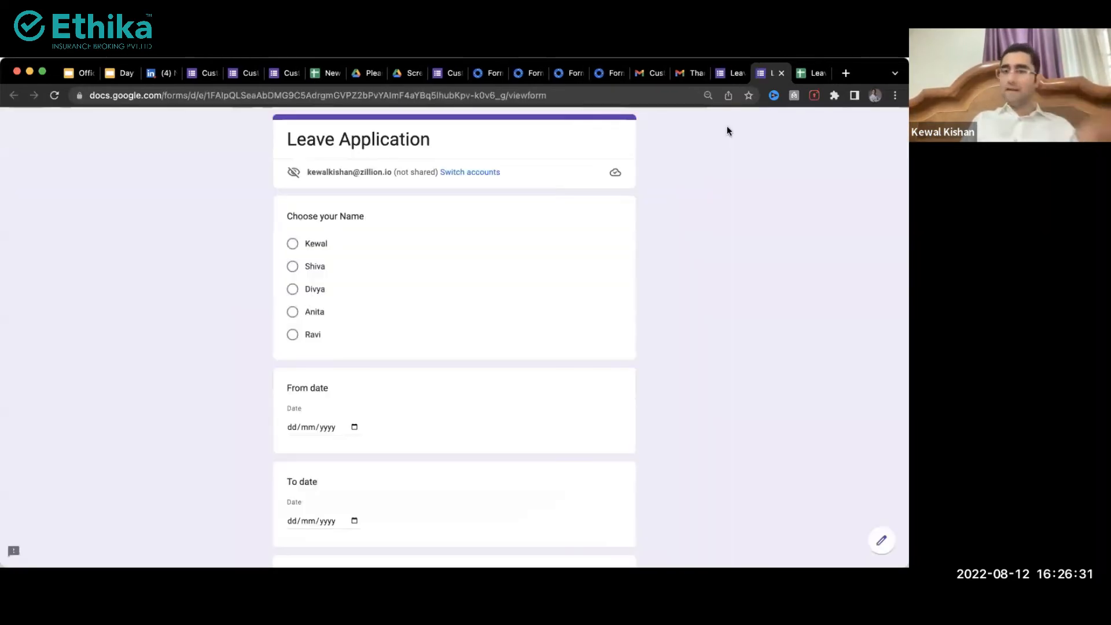
Step: Submit a test response choosing Shiva with 'Family function' as the leave reason
{"action": "left_click", "coordinate": [292, 266]}
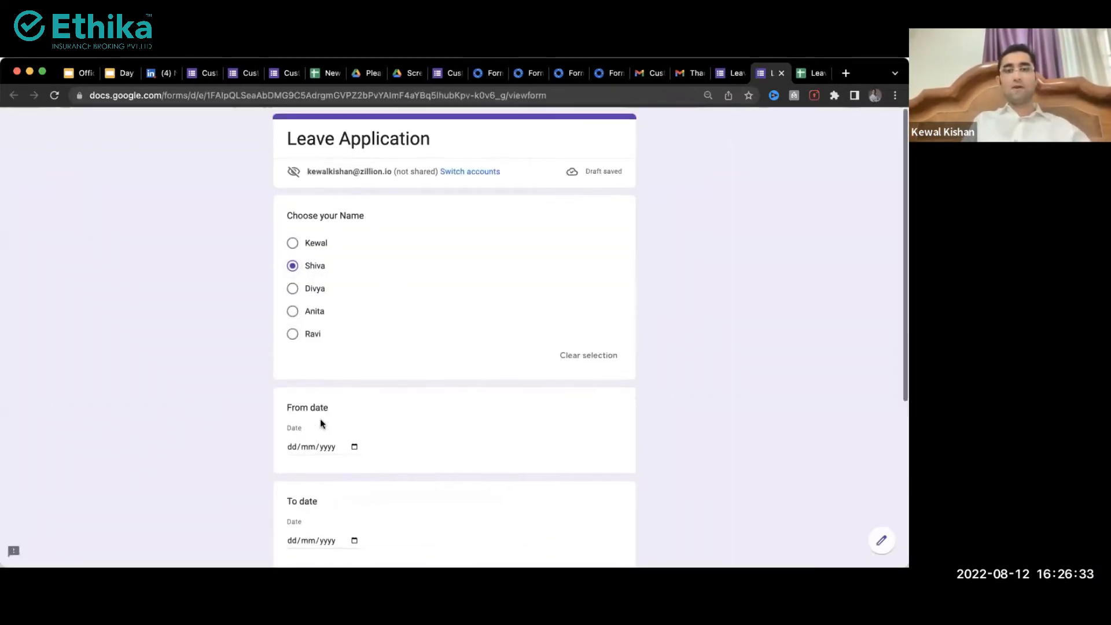
{"action": "scroll", "coordinate": [320, 423], "scroll_direction": "down", "scroll_amount": 5}
{"action": "left_click", "coordinate": [292, 385]}
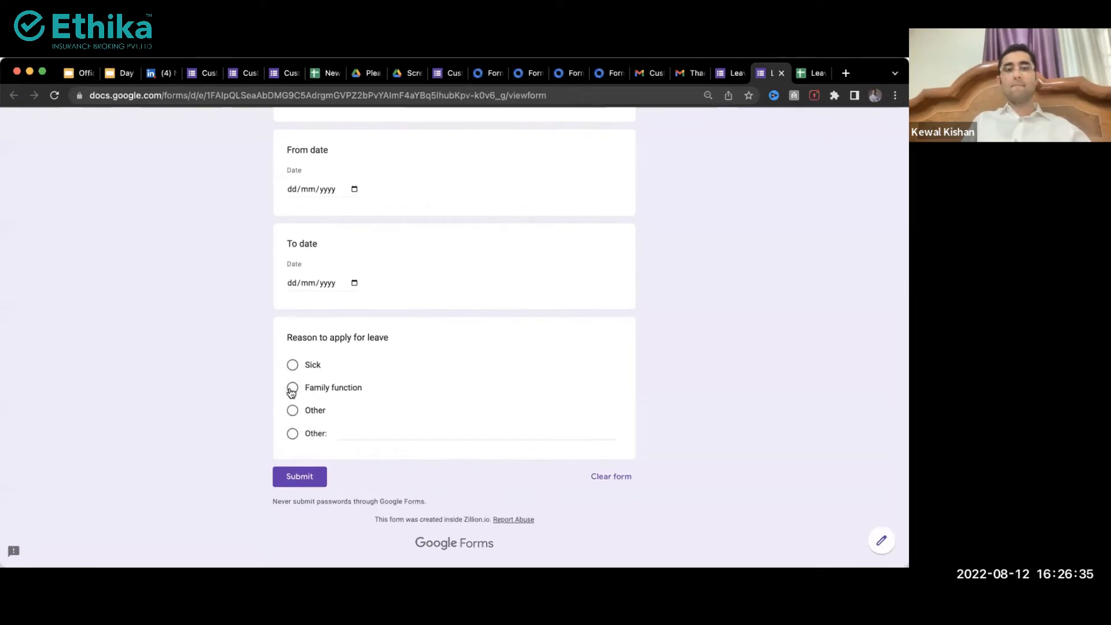
{"action": "left_click", "coordinate": [290, 503]}
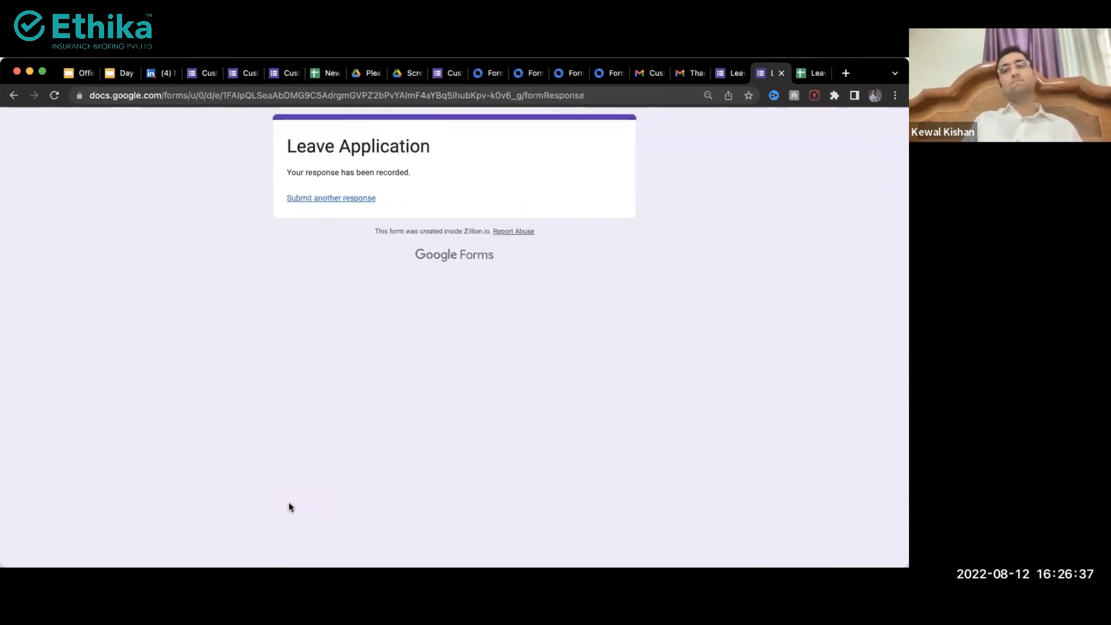
{"action": "left_click", "coordinate": [327, 199]}
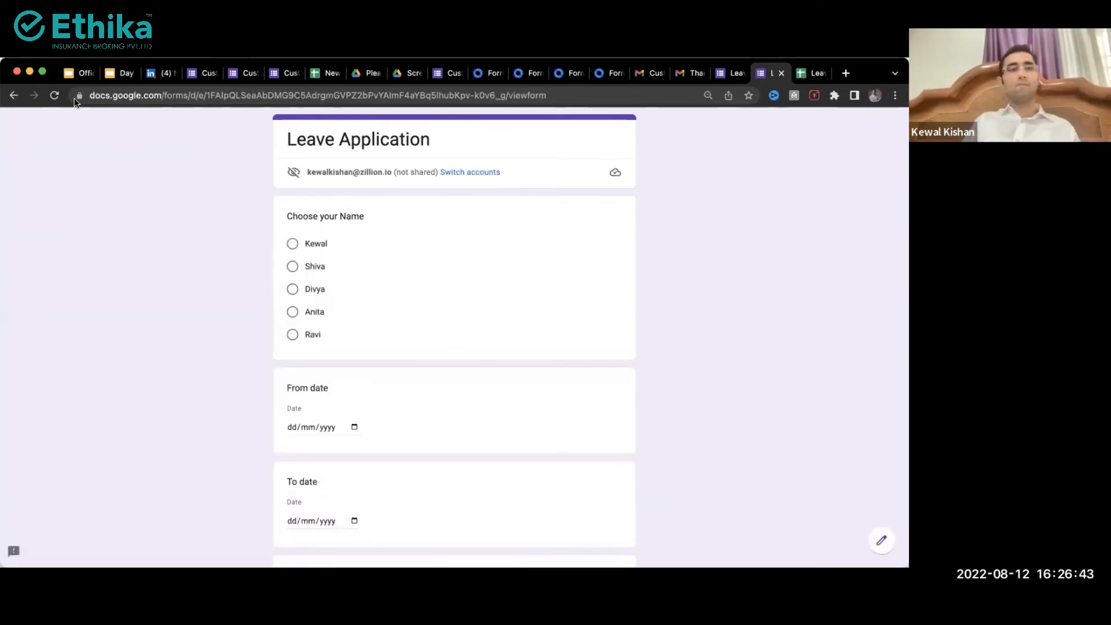
Step: Reload the live form, submit another test response, and return to the editor
{"action": "left_click", "coordinate": [54, 98]}
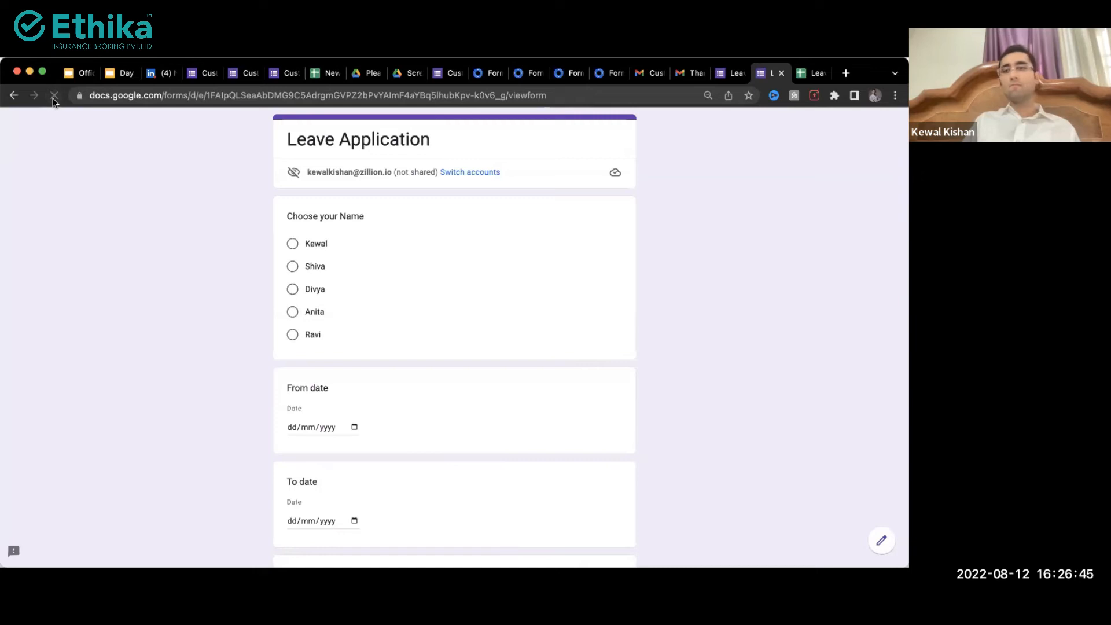
{"action": "scroll", "coordinate": [290, 315], "scroll_direction": "down", "scroll_amount": 5}
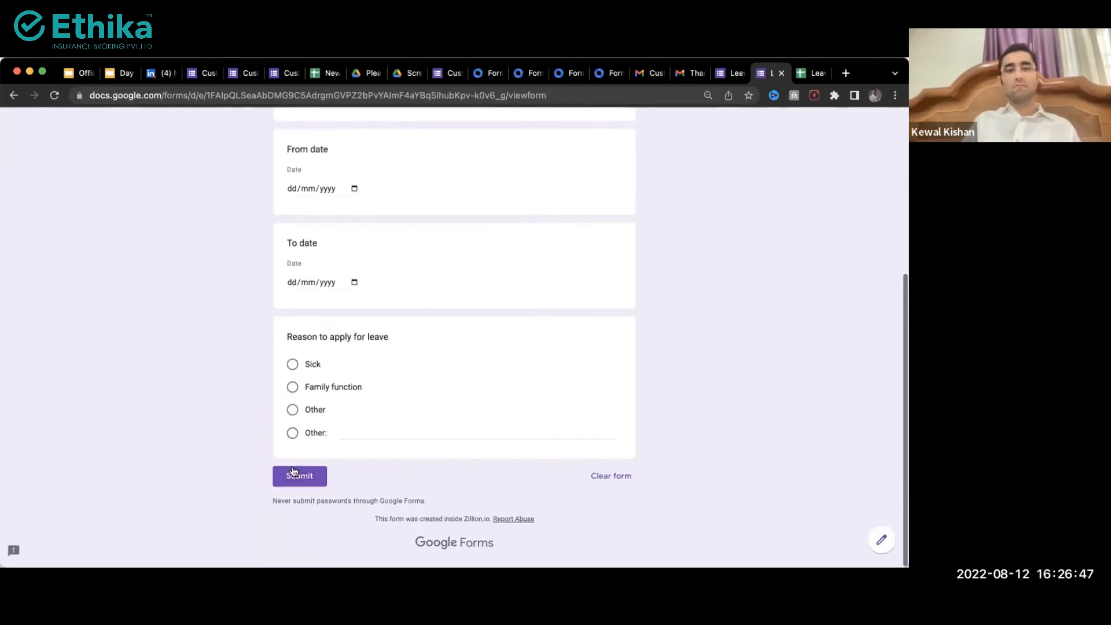
{"action": "left_click", "coordinate": [291, 474]}
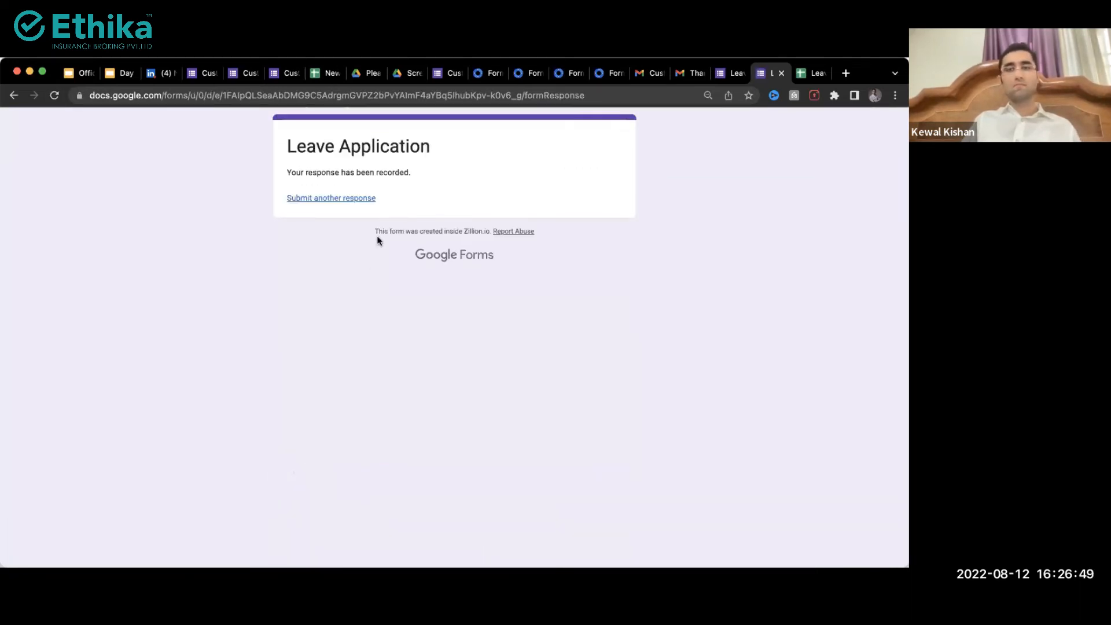
{"action": "left_click", "coordinate": [313, 200]}
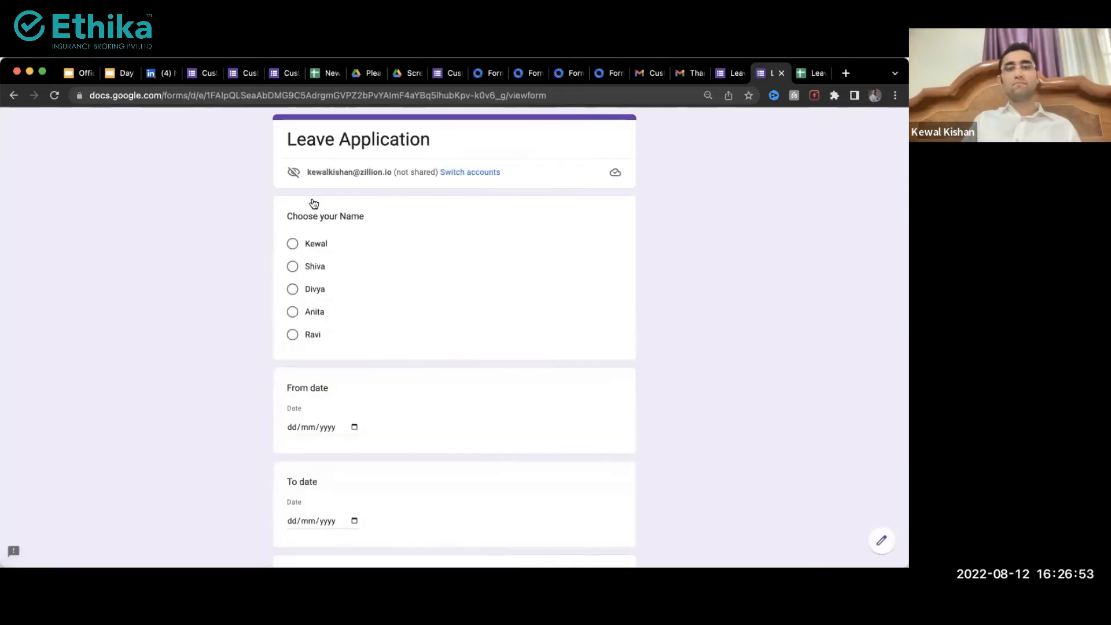
{"action": "key", "text": "ctrl+shift+Tab"}
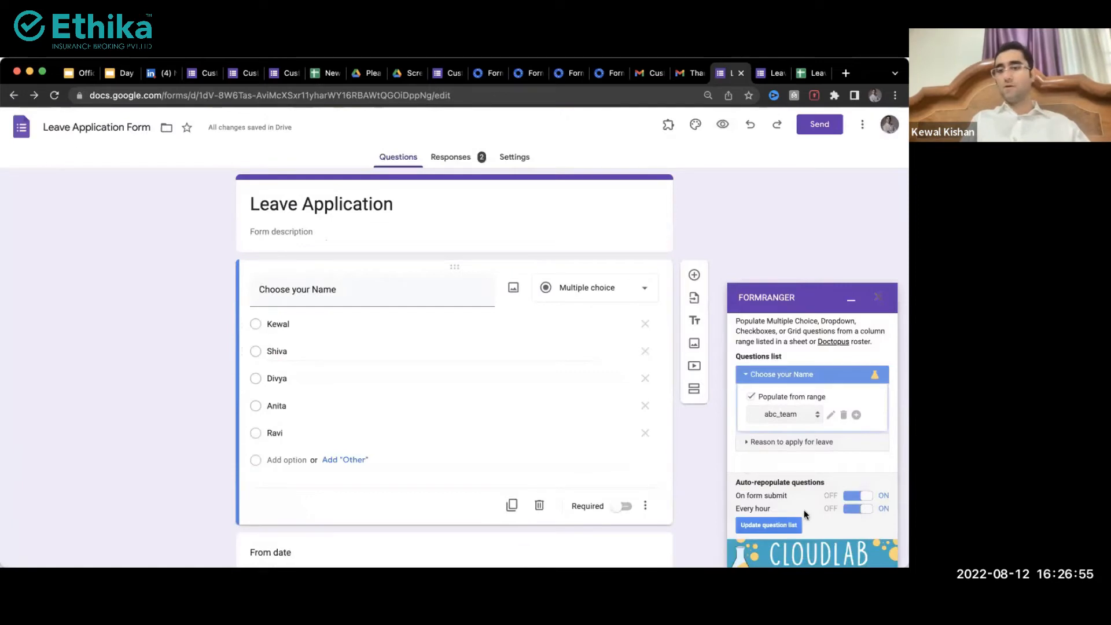
Step: Update Form Ranger's question list and submit another test response on the live form
{"action": "left_click", "coordinate": [775, 524]}
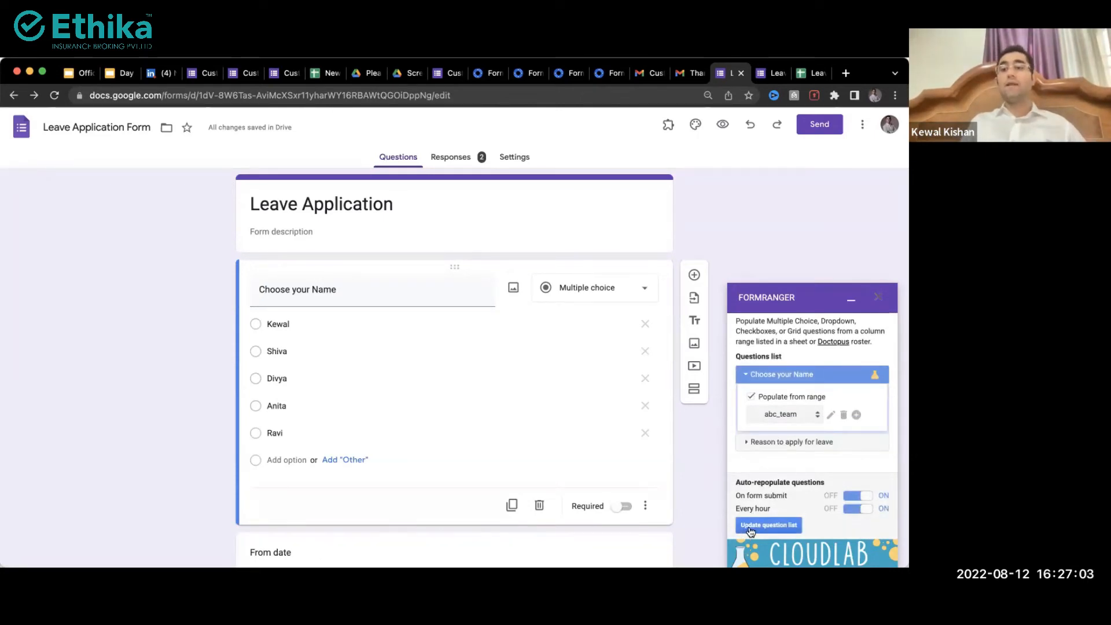
{"action": "left_click", "coordinate": [777, 74]}
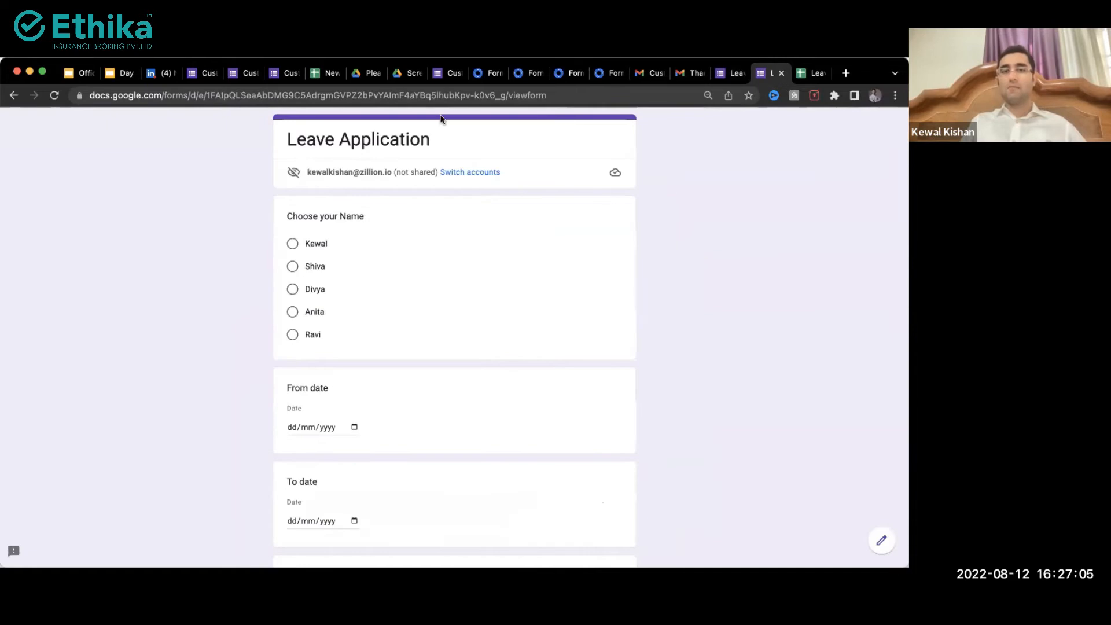
{"action": "scroll", "coordinate": [291, 246], "scroll_direction": "down", "scroll_amount": 3}
{"action": "scroll", "coordinate": [291, 246], "scroll_direction": "down", "scroll_amount": 2}
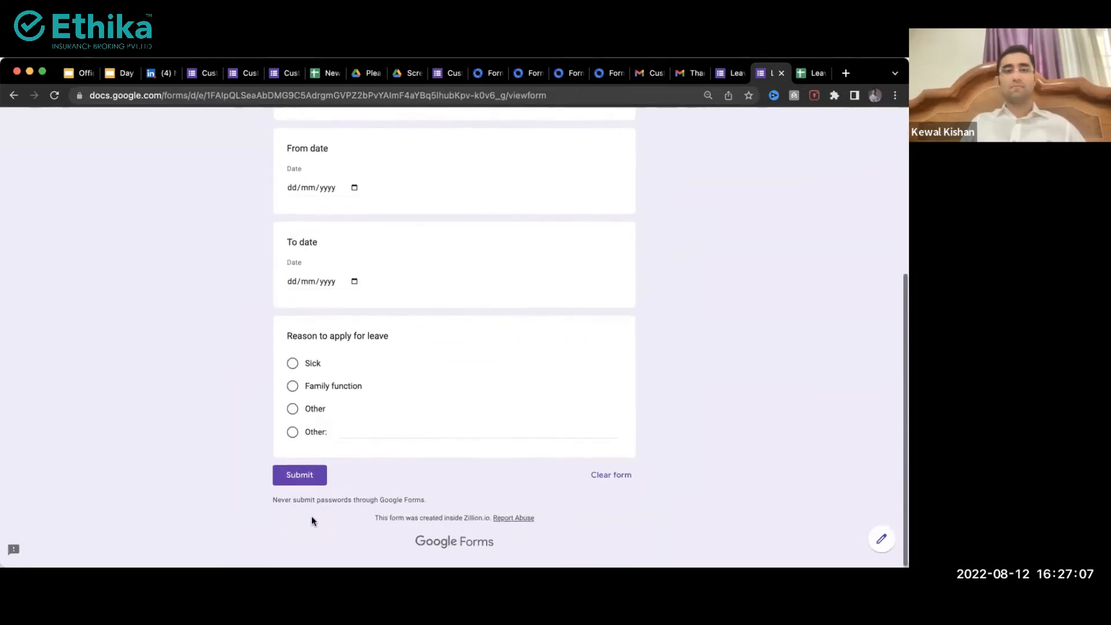
{"action": "left_click", "coordinate": [296, 480]}
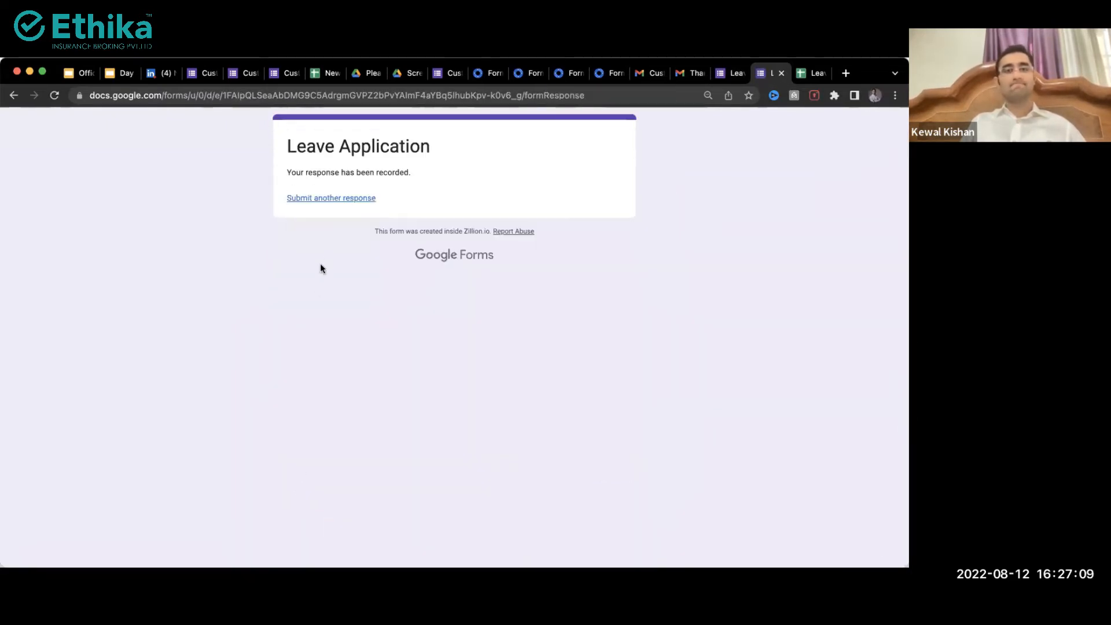
{"action": "left_click", "coordinate": [316, 198]}
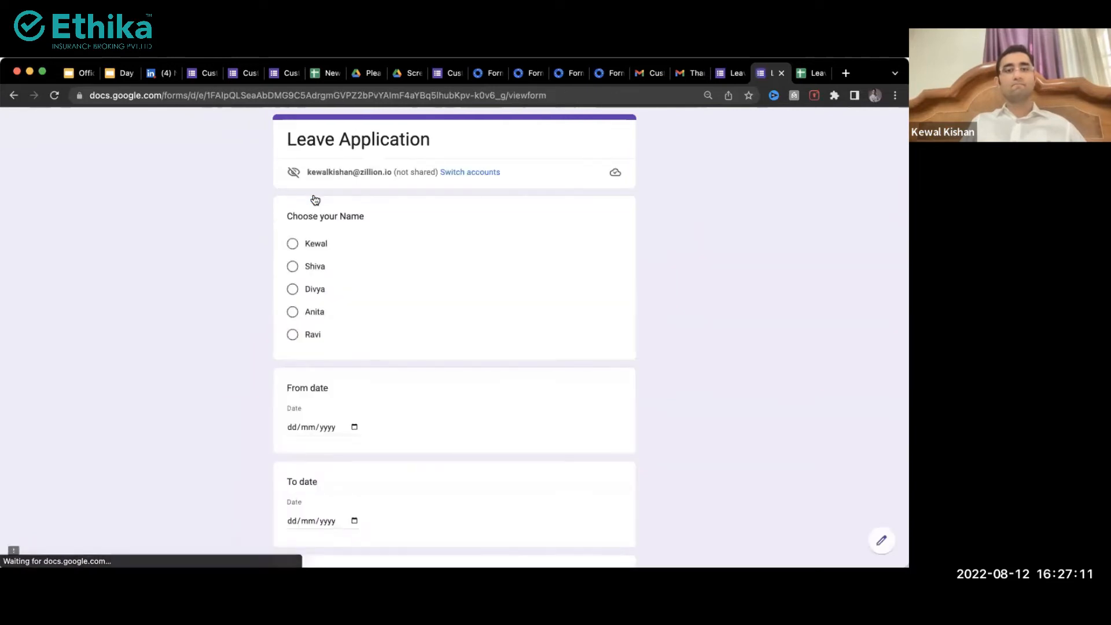
Step: Submit a test response choosing Divya, then reload the live form
{"action": "left_click", "coordinate": [292, 289]}
{"action": "scroll", "coordinate": [291, 296], "scroll_direction": "down", "scroll_amount": 1}
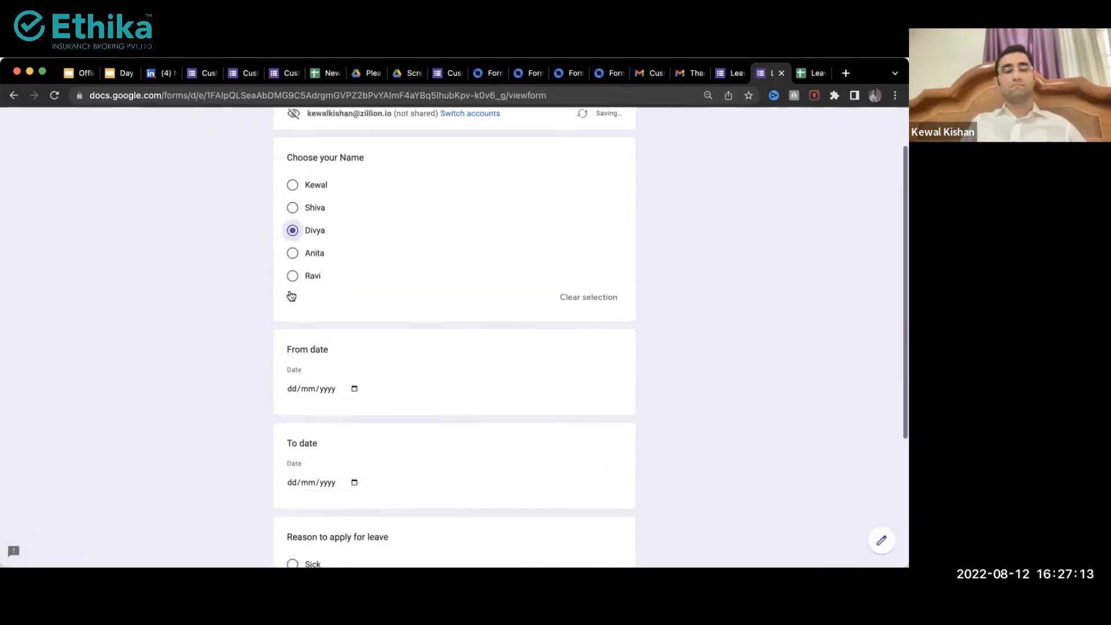
{"action": "scroll", "coordinate": [291, 297], "scroll_direction": "down", "scroll_amount": 4}
{"action": "left_click", "coordinate": [300, 479]}
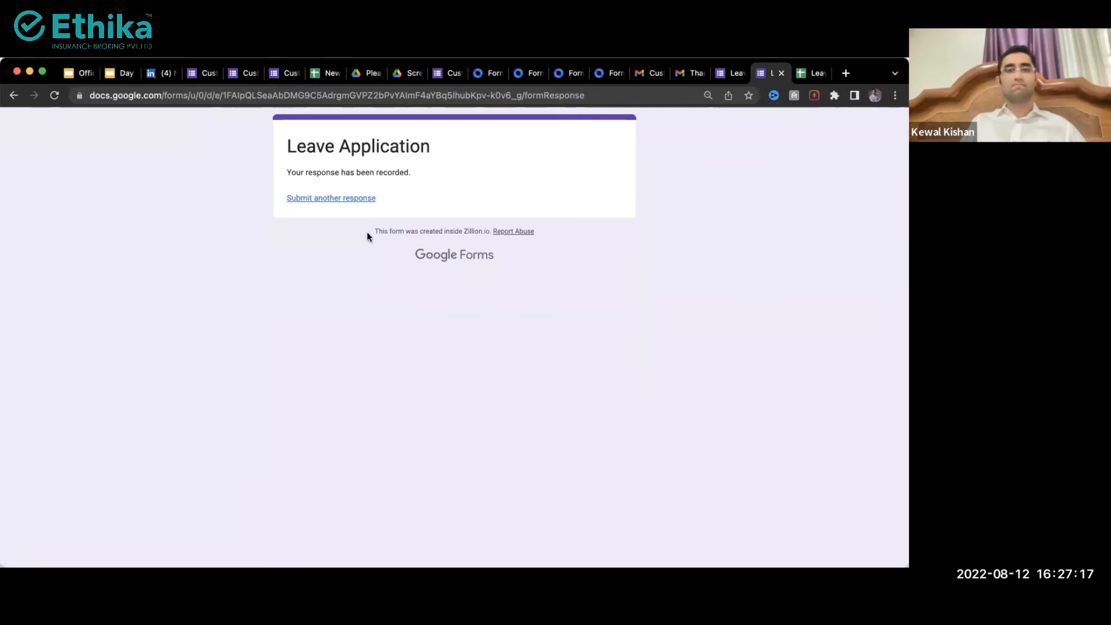
{"action": "left_click", "coordinate": [334, 199]}
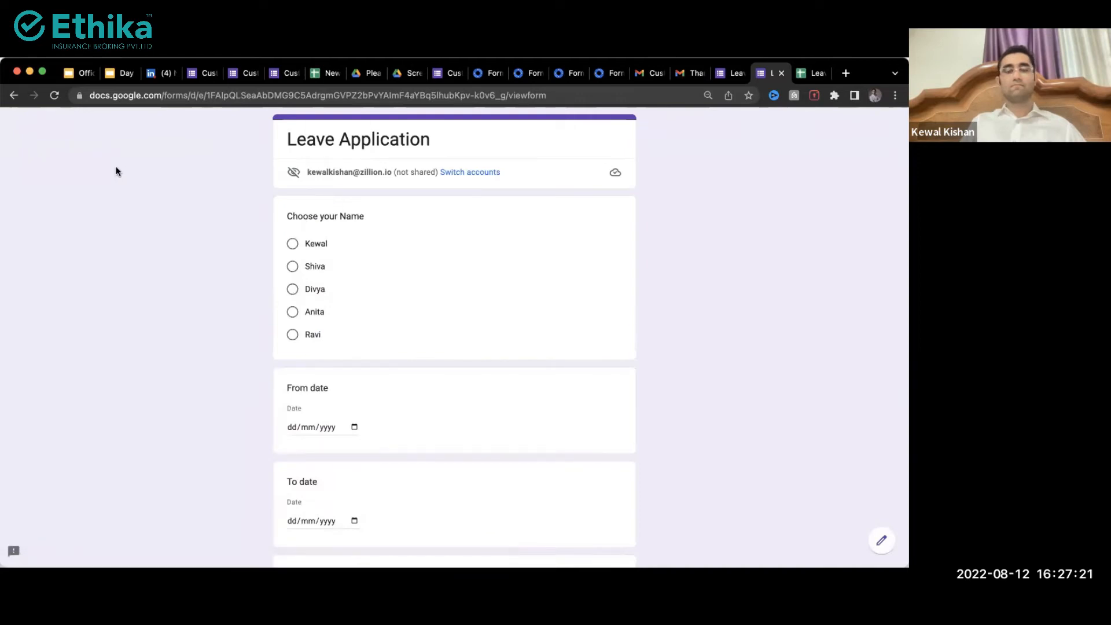
{"action": "left_click", "coordinate": [54, 99]}
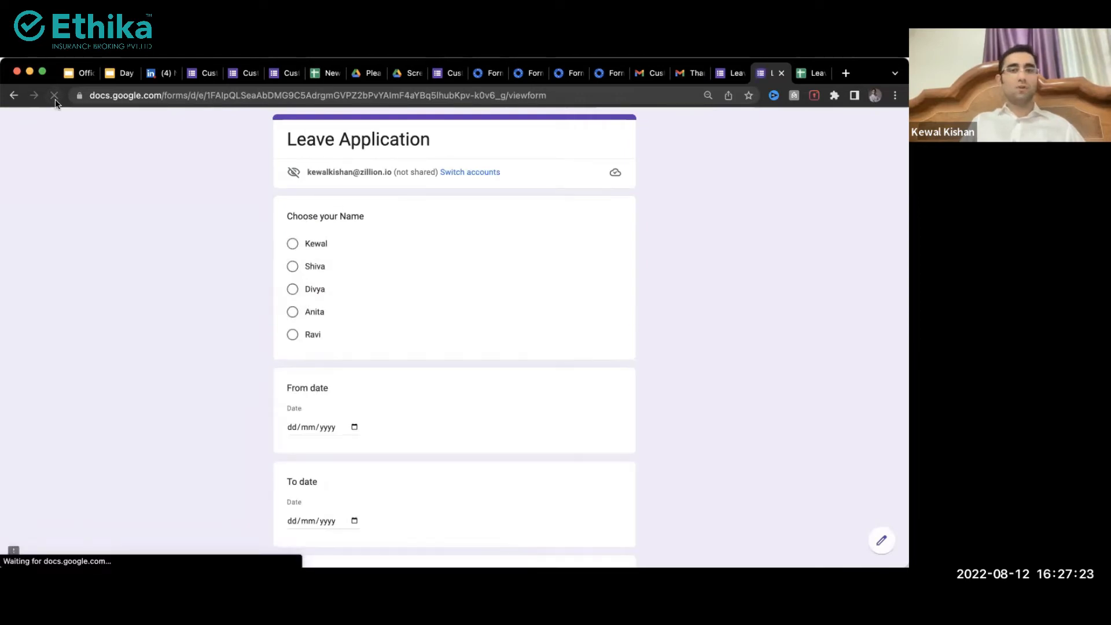
{"action": "left_click", "coordinate": [54, 99]}
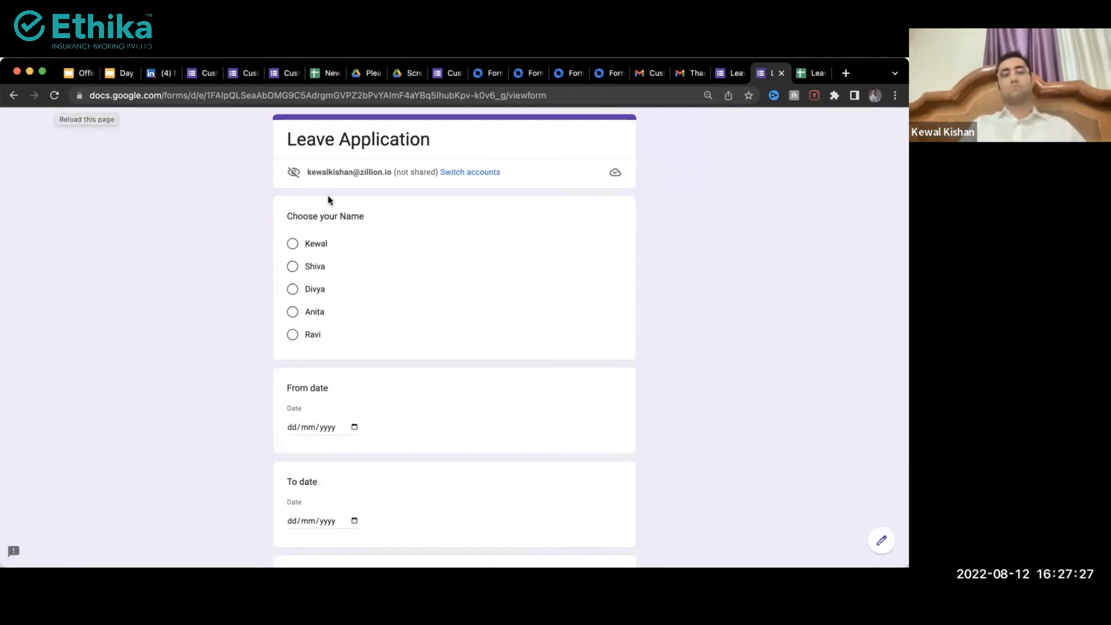
Step: Check the response count in the editor, reload the live form, and go to the Day 2 slides
{"action": "key", "text": "ctrl+shift+Tab"}
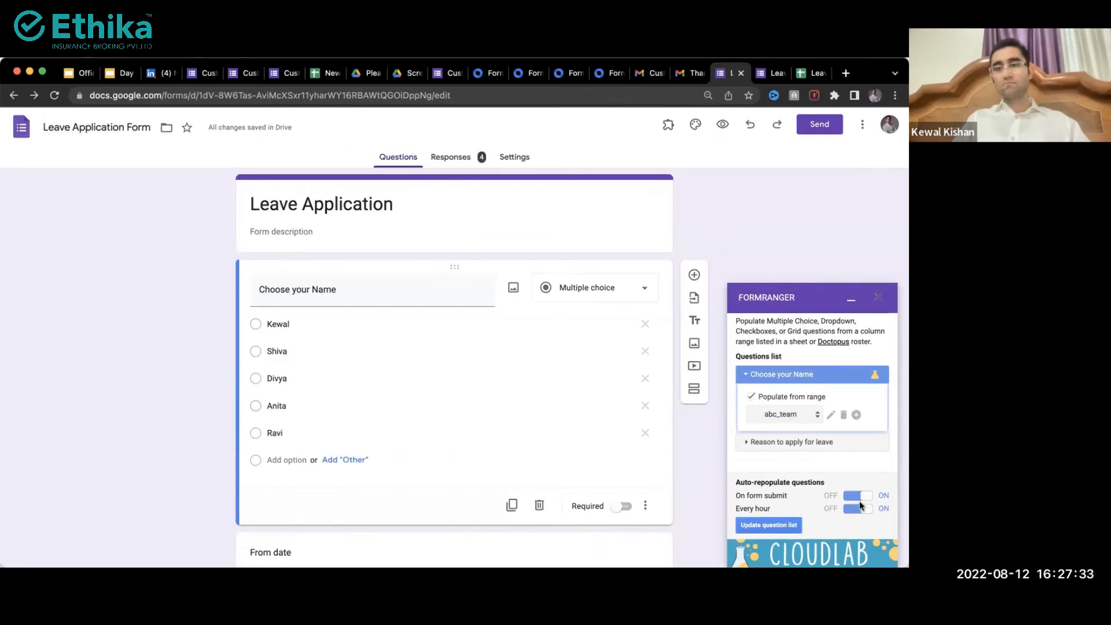
{"action": "key", "text": "ctrl+Tab"}
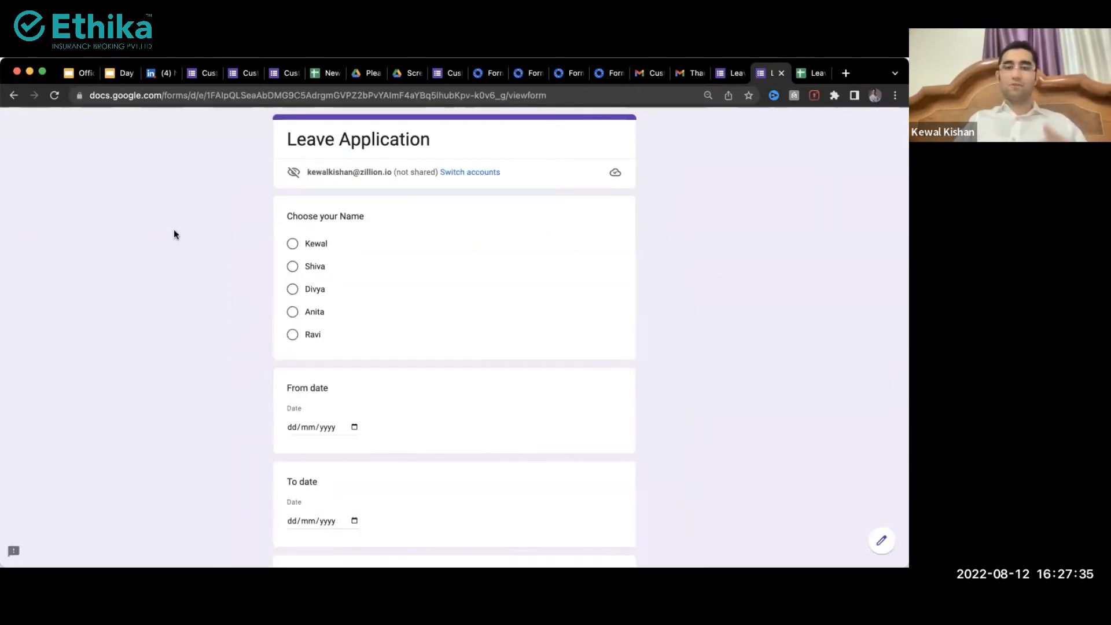
{"action": "left_click", "coordinate": [53, 97]}
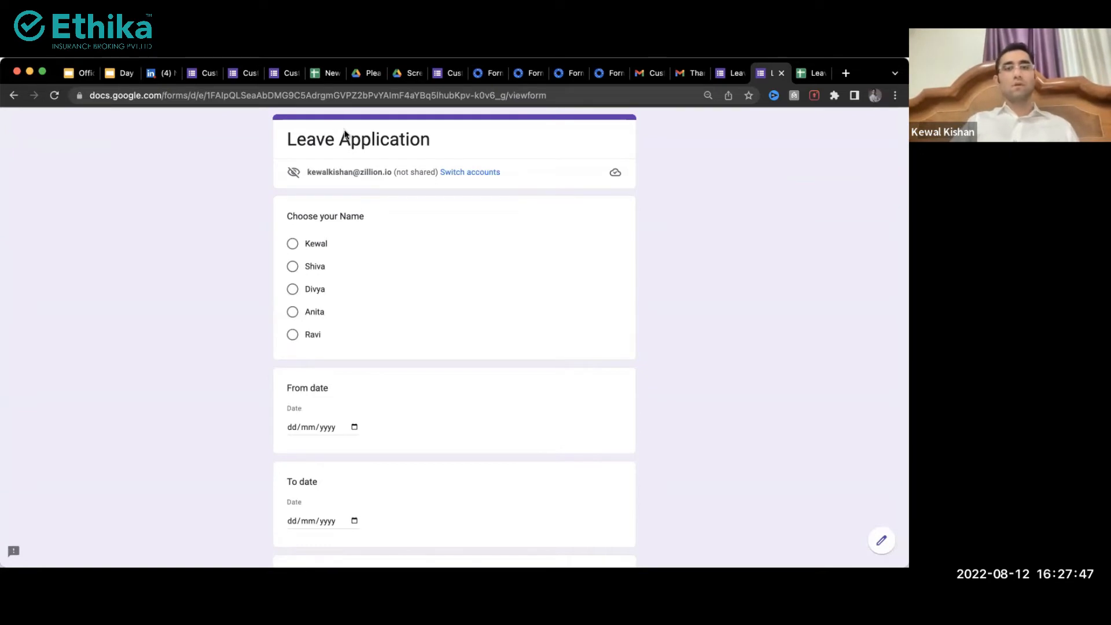
{"action": "left_click", "coordinate": [123, 73]}
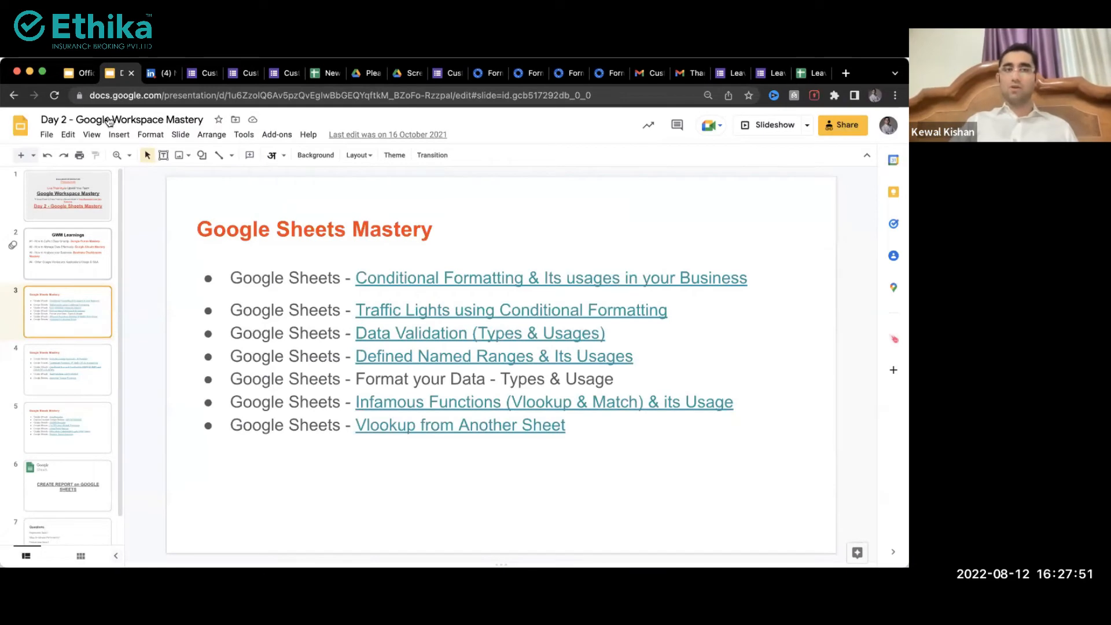
Step: Follow the Sales Data link on slide 35, CREATE REPORT on GOOGLE SHEETS
{"action": "left_click", "coordinate": [80, 73]}
{"action": "scroll", "coordinate": [65, 411], "scroll_direction": "down", "scroll_amount": 10}
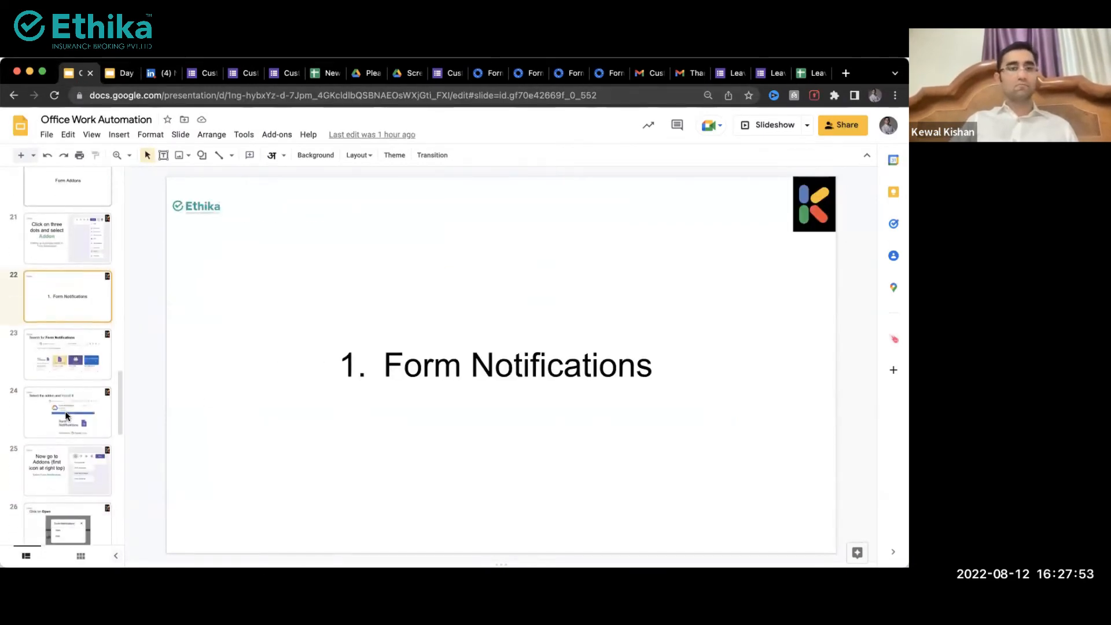
{"action": "scroll", "coordinate": [65, 410], "scroll_direction": "down", "scroll_amount": 3}
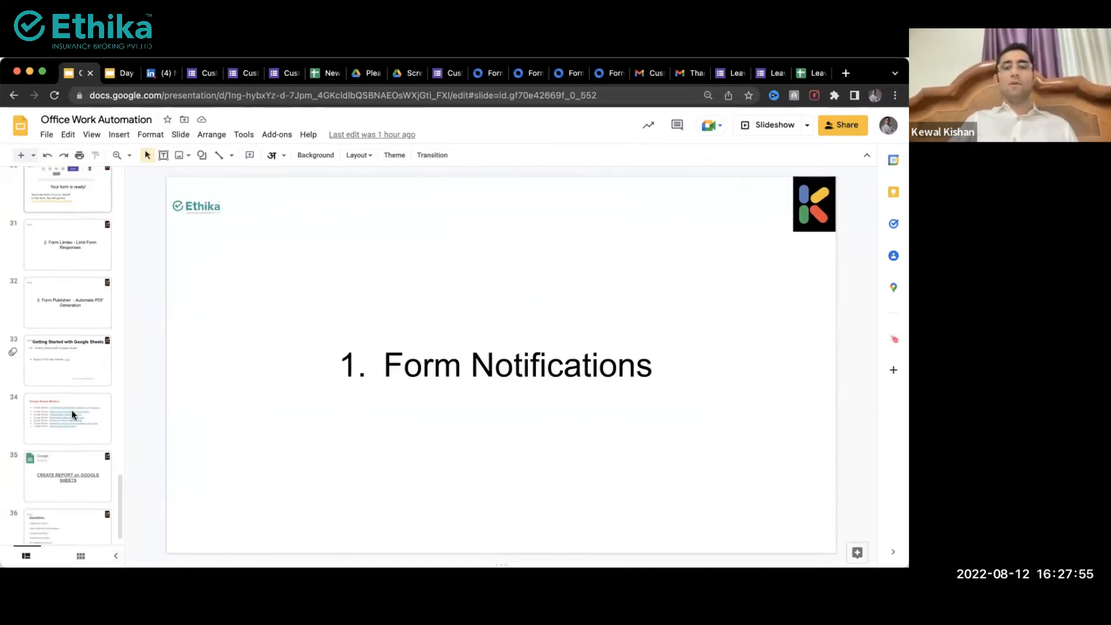
{"action": "left_click", "coordinate": [49, 480]}
{"action": "left_click", "coordinate": [323, 358]}
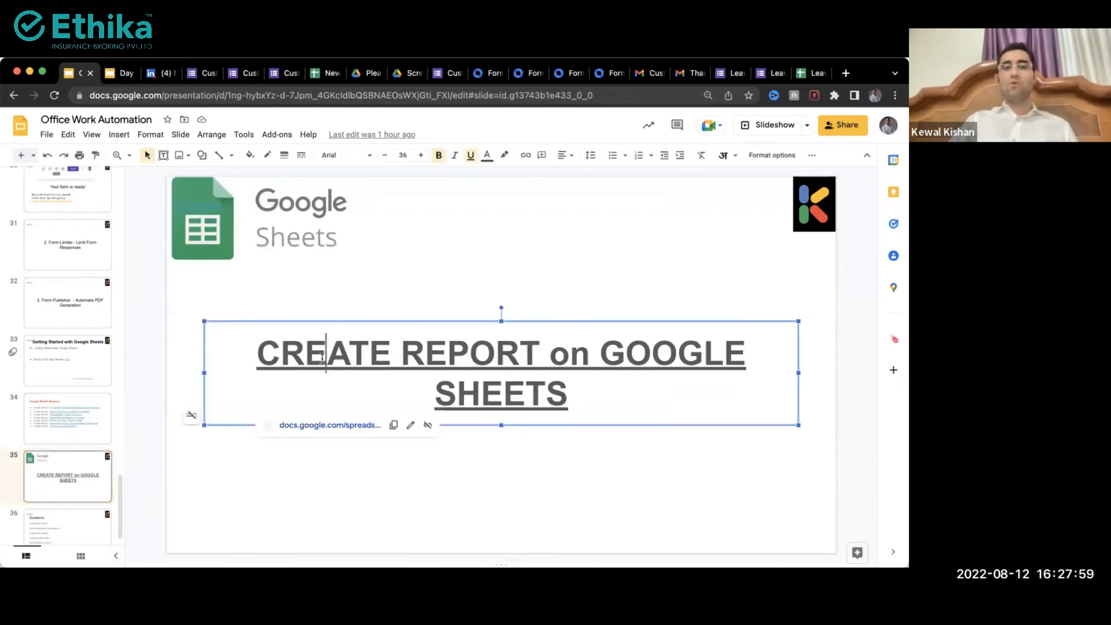
{"action": "left_click", "coordinate": [312, 425]}
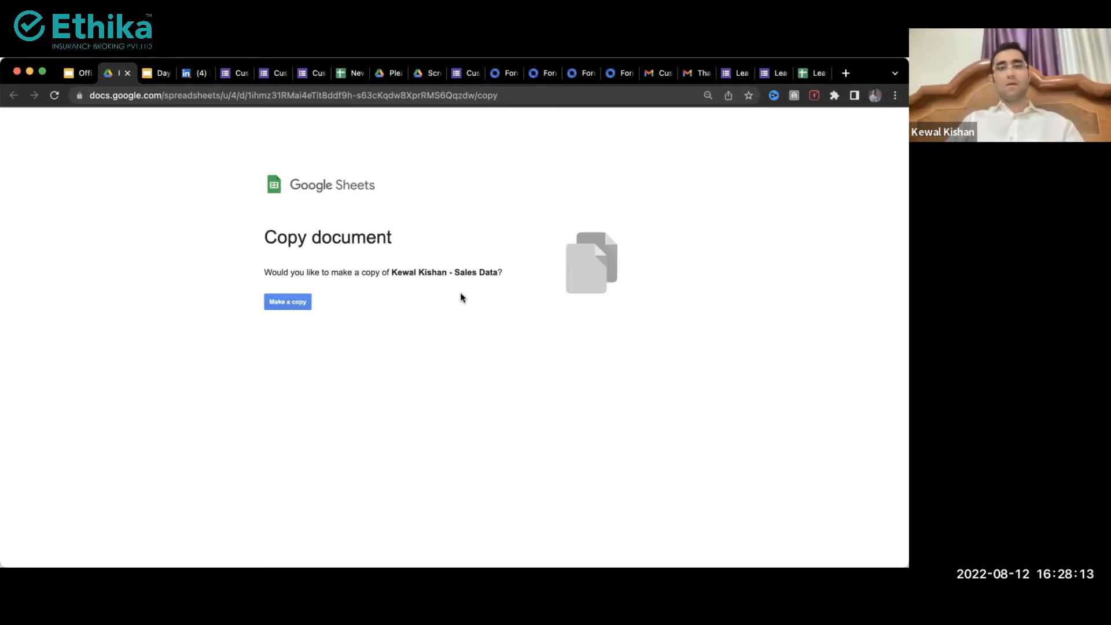
Step: Select the copy page's URL in the address bar
{"action": "left_click", "coordinate": [415, 89]}
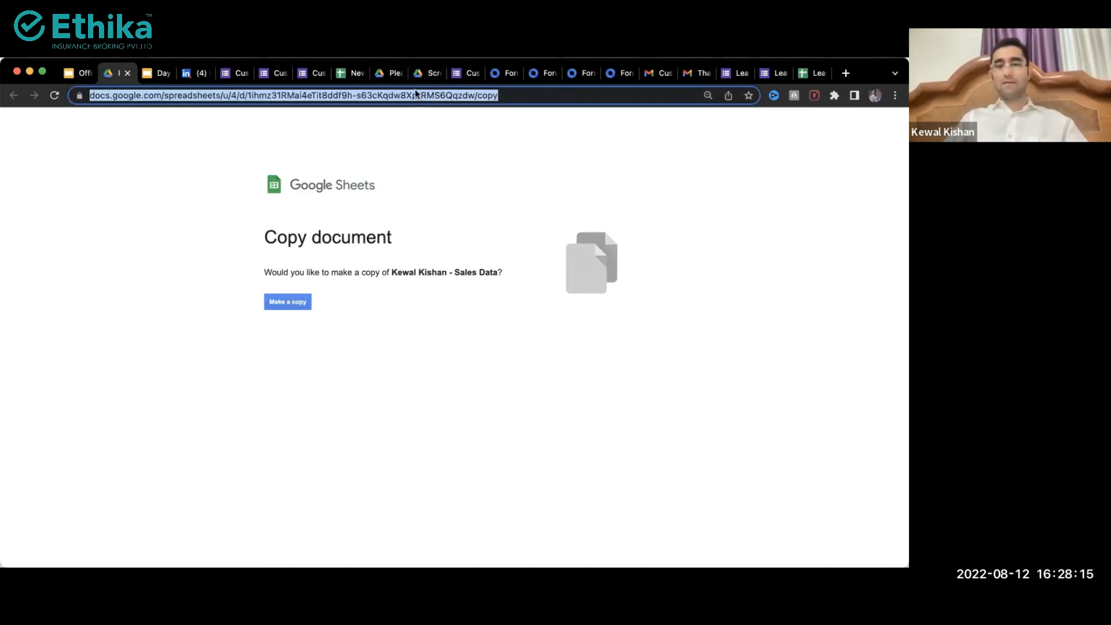
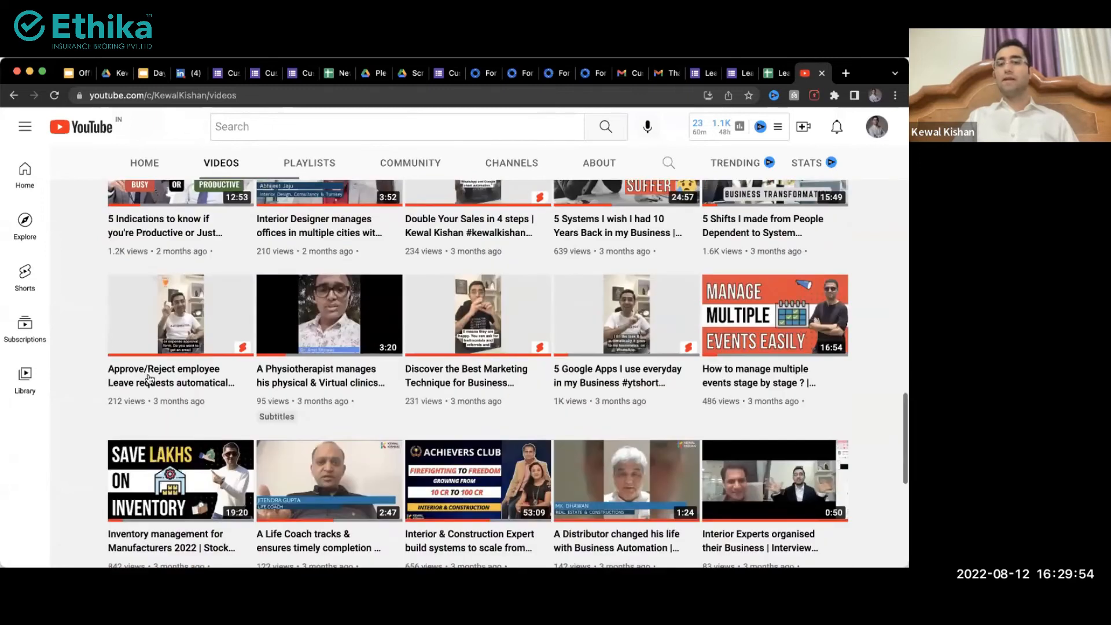
Step: Scroll through the current page
{"action": "scroll", "coordinate": [82, 439], "scroll_direction": "down", "scroll_amount": 3}
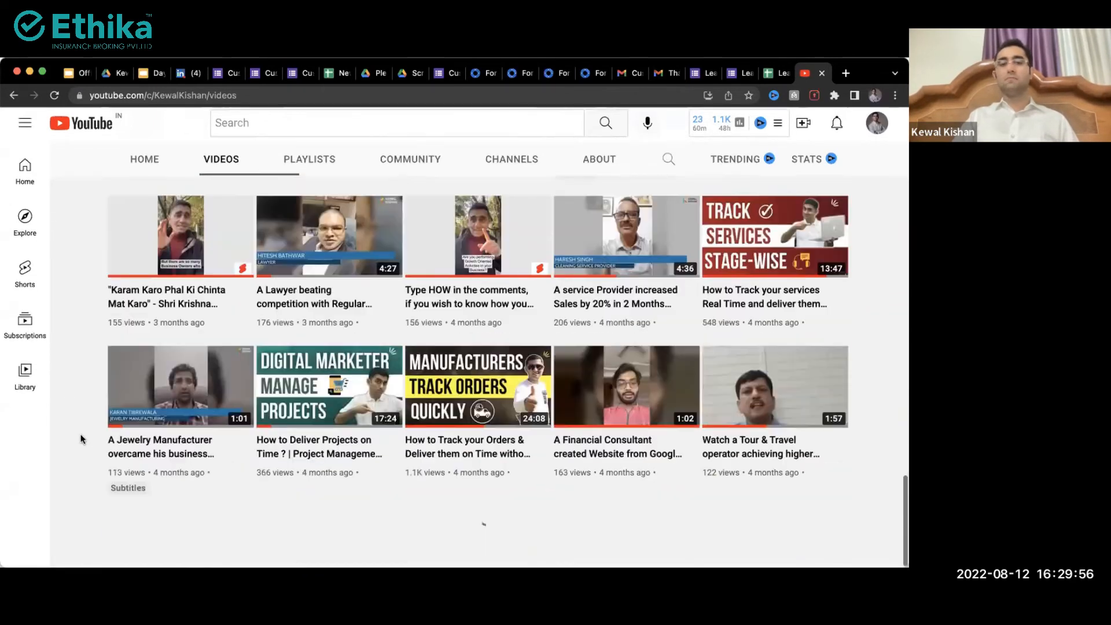
{"action": "scroll", "coordinate": [81, 440], "scroll_direction": "down", "scroll_amount": 3}
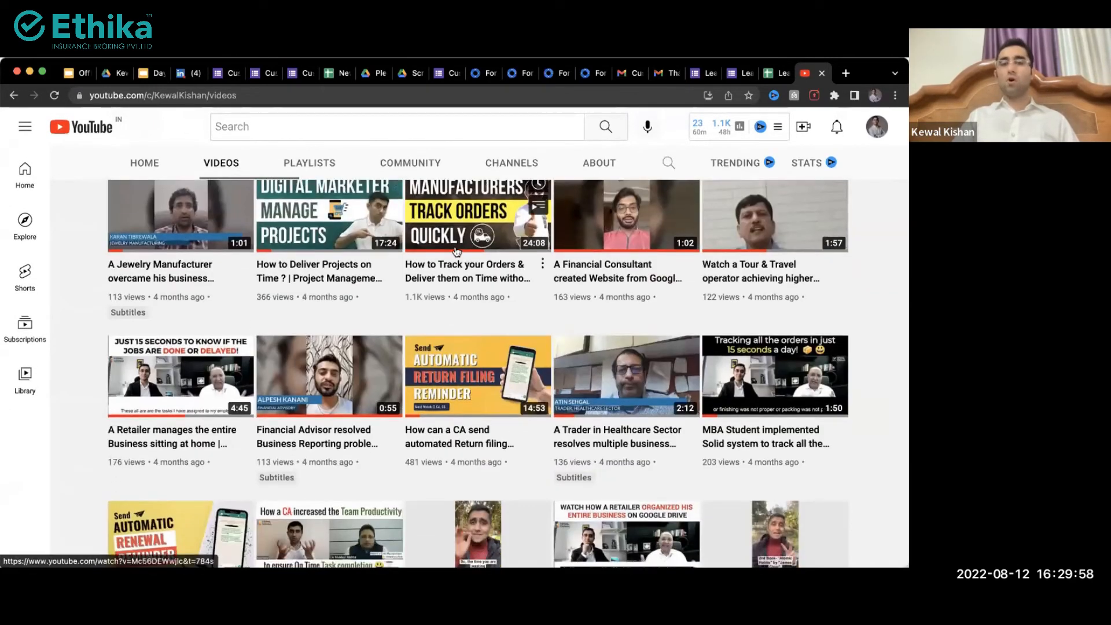
{"action": "scroll", "coordinate": [98, 436], "scroll_direction": "down", "scroll_amount": 3}
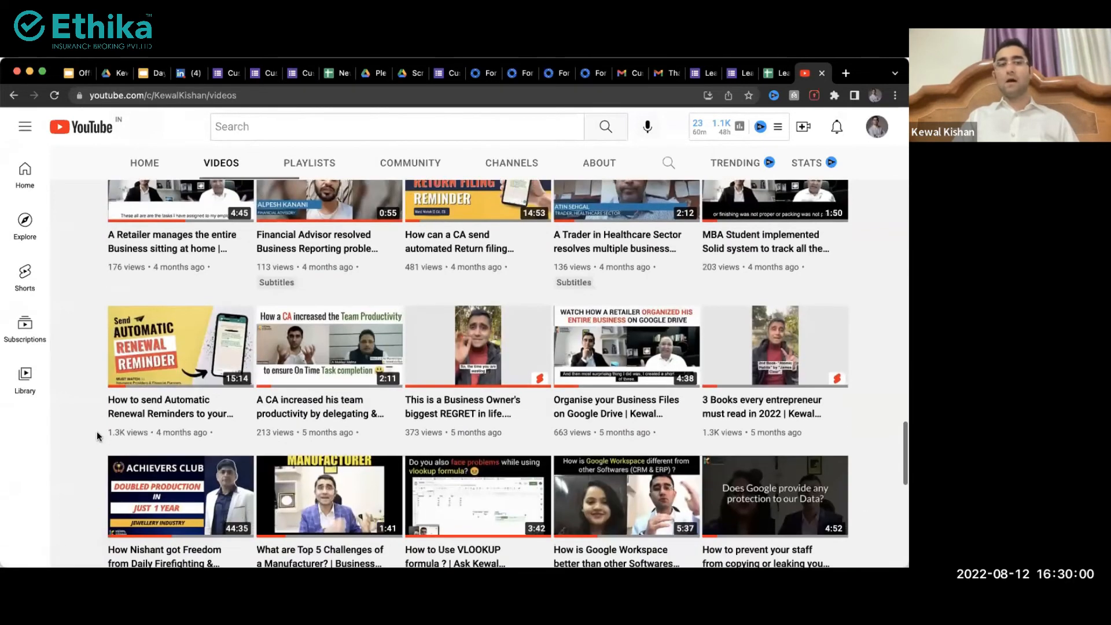
{"action": "scroll", "coordinate": [87, 463], "scroll_direction": "down", "scroll_amount": 3}
{"action": "scroll", "coordinate": [90, 463], "scroll_direction": "down", "scroll_amount": 1}
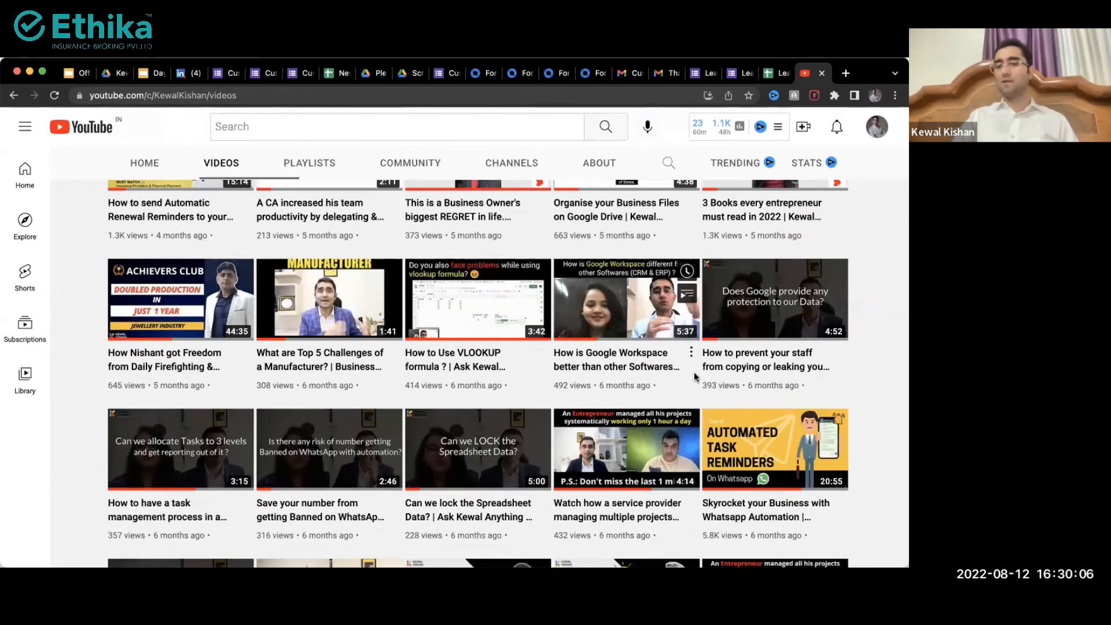
{"action": "scroll", "coordinate": [693, 373], "scroll_direction": "down", "scroll_amount": 5}
{"action": "scroll", "coordinate": [693, 373], "scroll_direction": "up", "scroll_amount": 2}
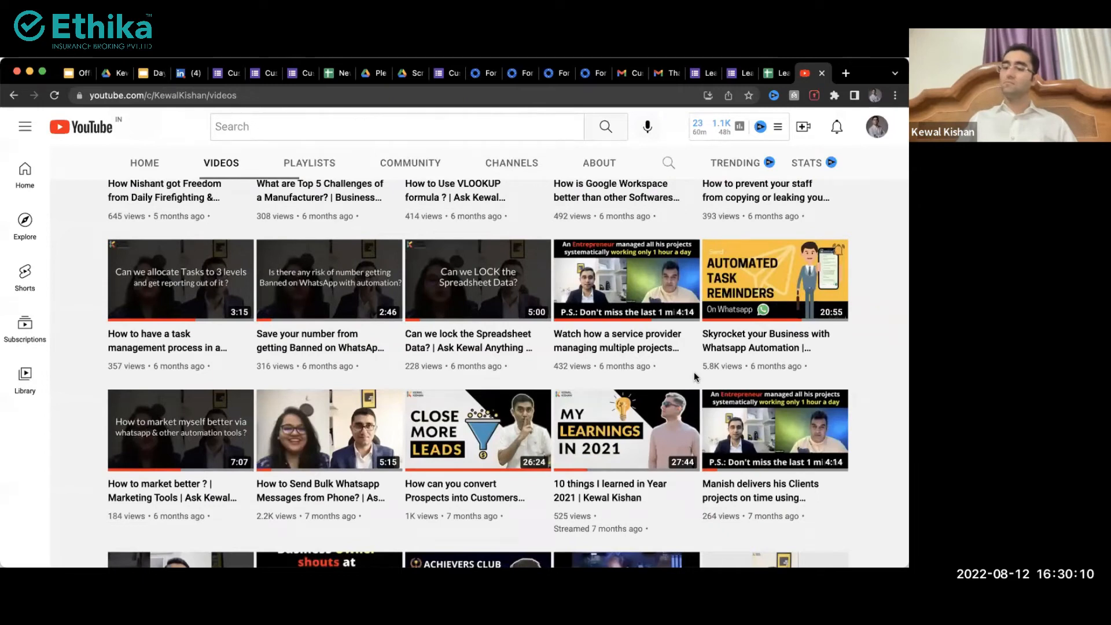
{"action": "scroll", "coordinate": [793, 393], "scroll_direction": "down", "scroll_amount": 4}
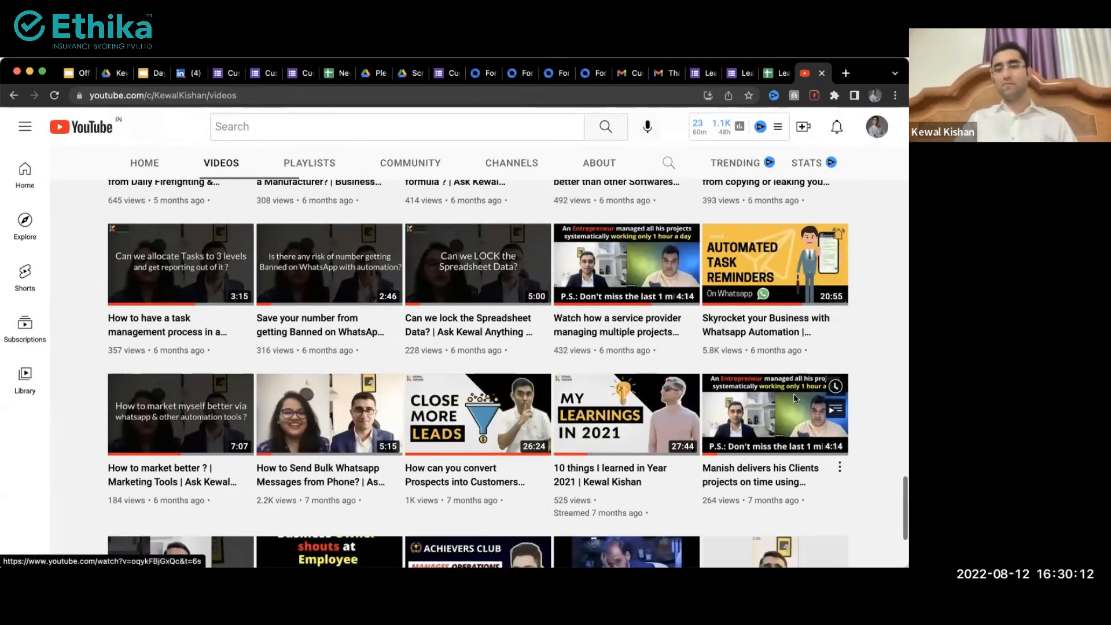
{"action": "scroll", "coordinate": [457, 367], "scroll_direction": "down", "scroll_amount": 6}
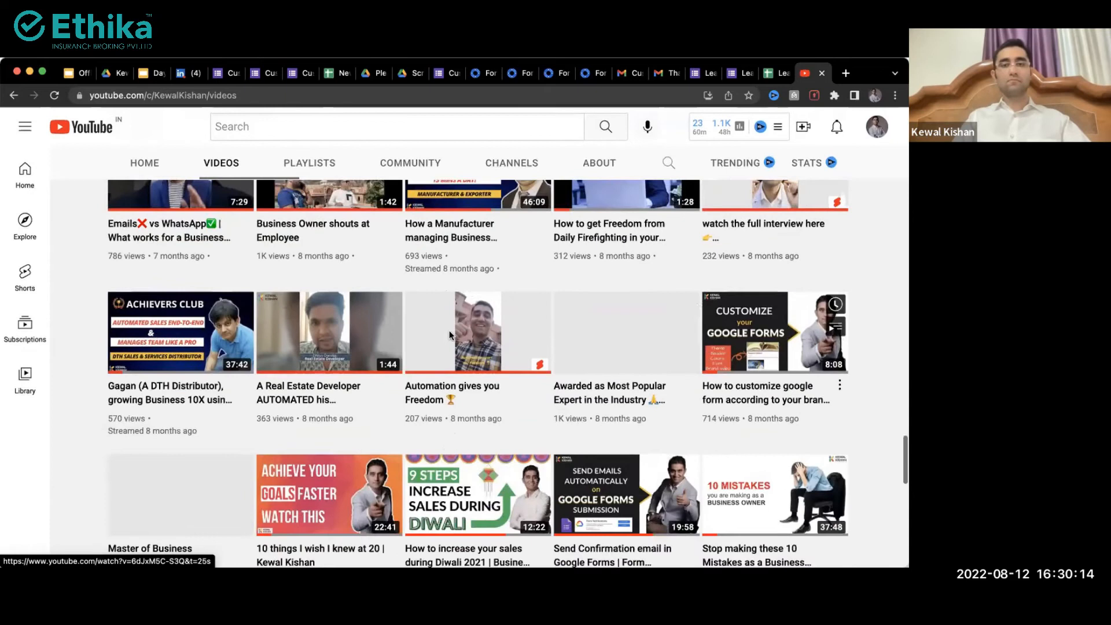
{"action": "scroll", "coordinate": [446, 347], "scroll_direction": "down", "scroll_amount": 2}
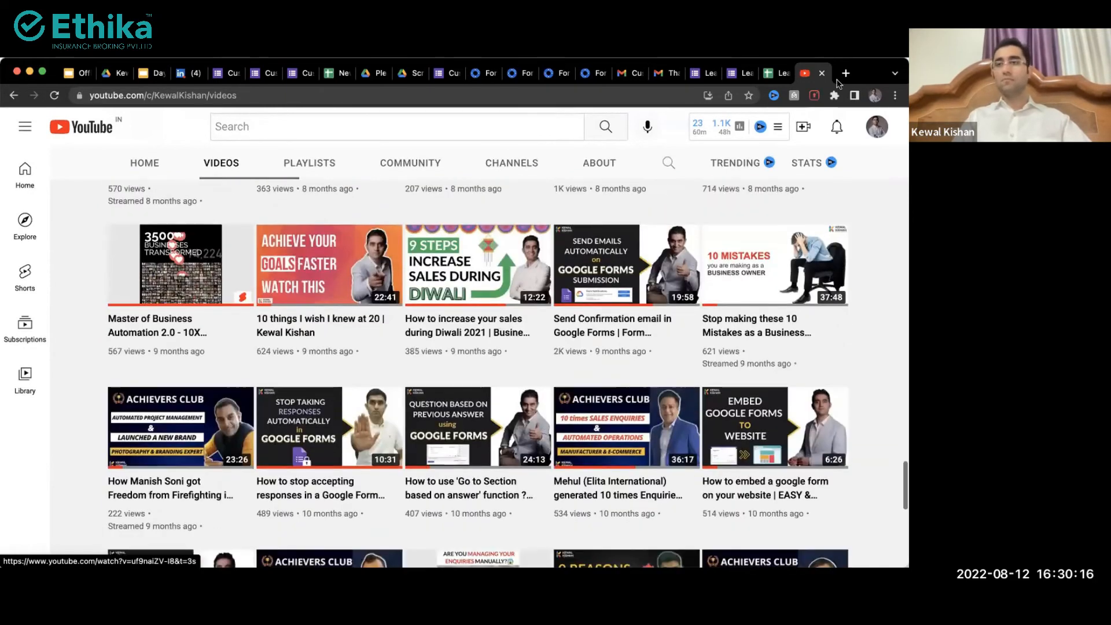
Step: Enter kewal.co/live in a new tab, then switch over to the Leave Application form
{"action": "left_click", "coordinate": [845, 74]}
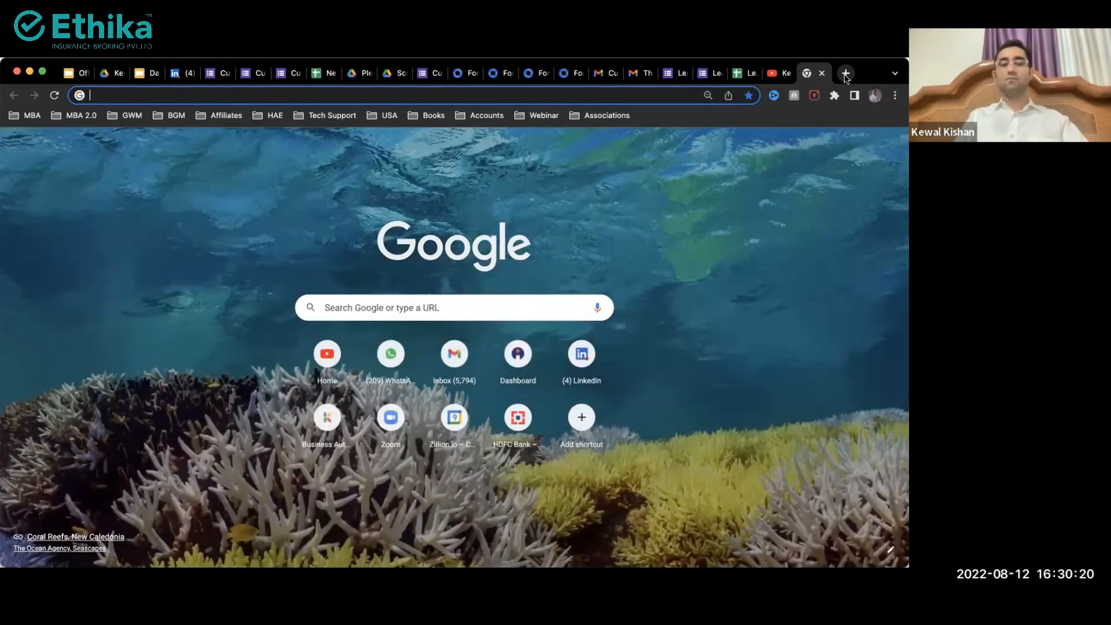
{"action": "type", "text": "kew"}
{"action": "key", "text": "Right"}
{"action": "key", "text": "super+a"}
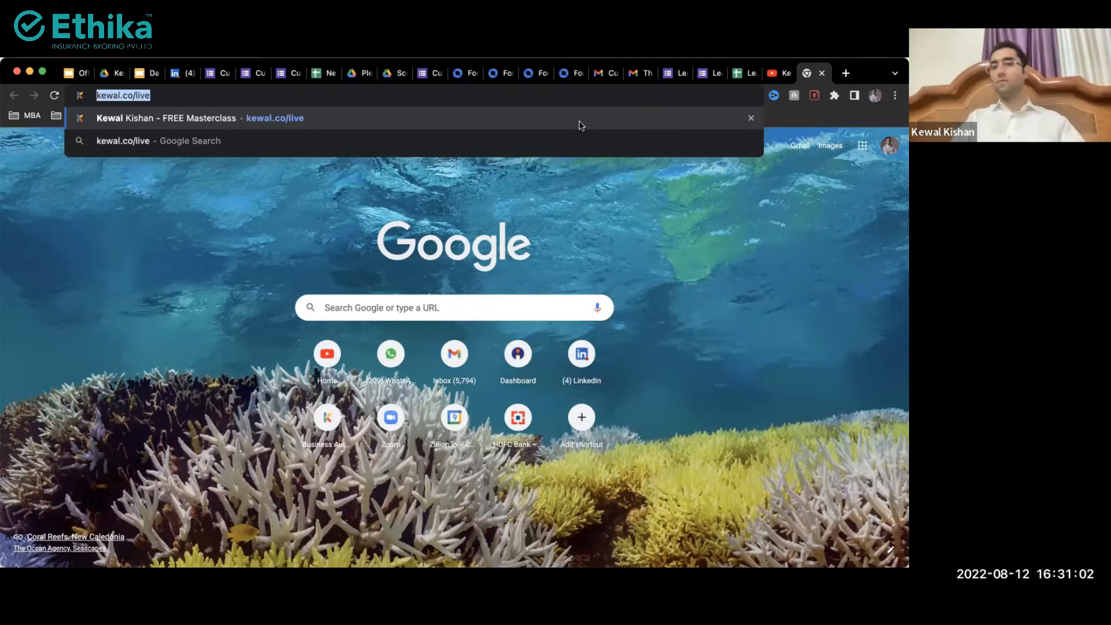
{"action": "left_click", "coordinate": [584, 218]}
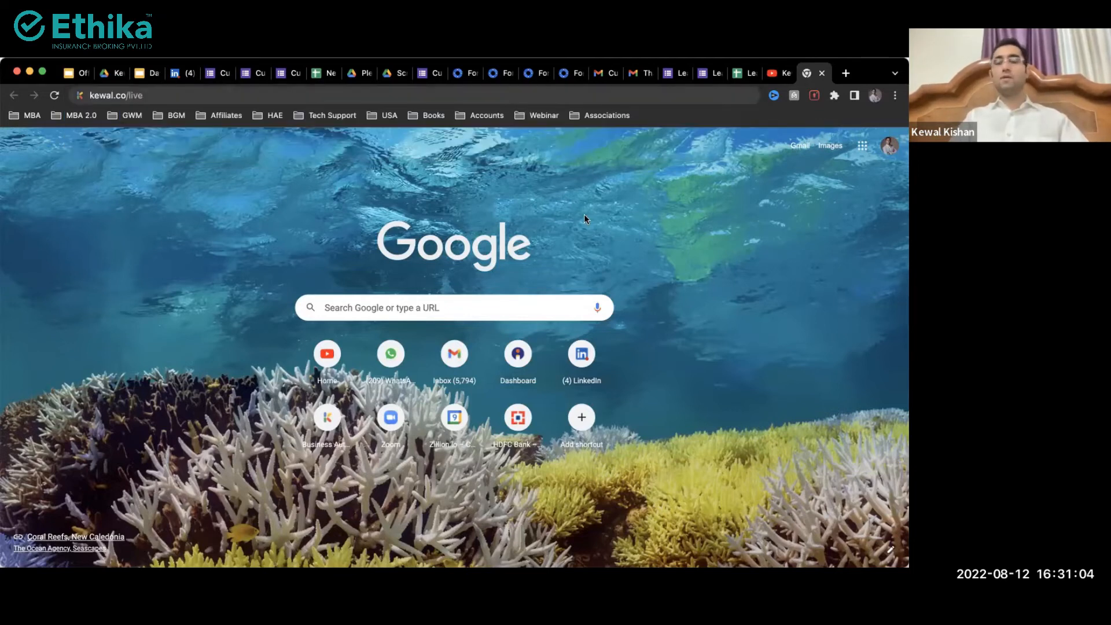
{"action": "key", "text": "ctrl+shift+Tab"}
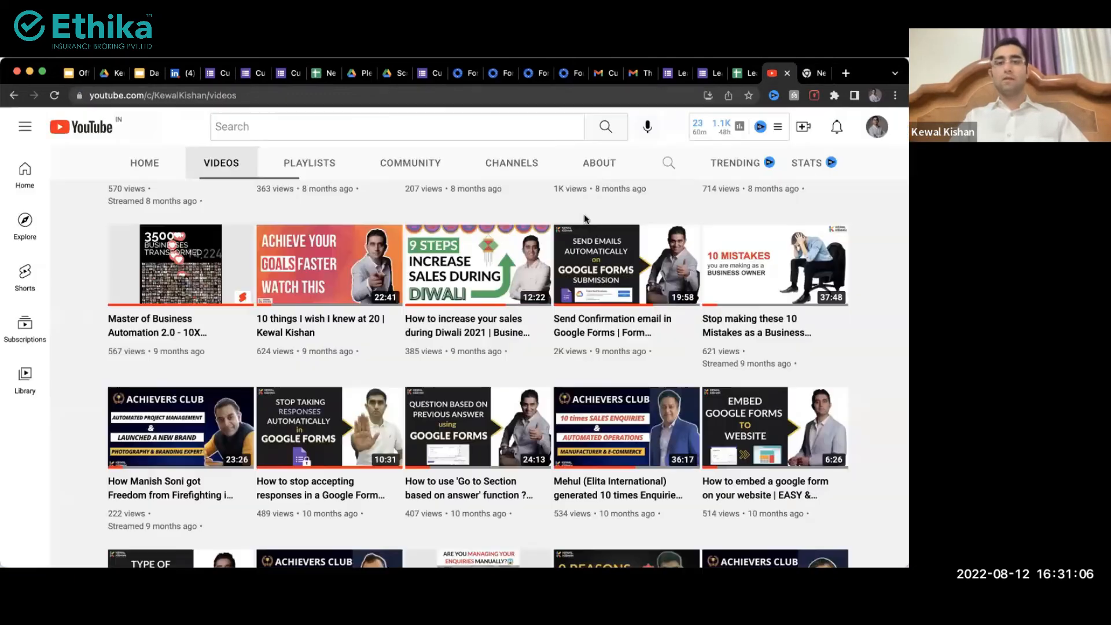
{"action": "key", "text": "ctrl+shift+Tab"}
{"action": "key", "text": "ctrl+shift+Tab"}
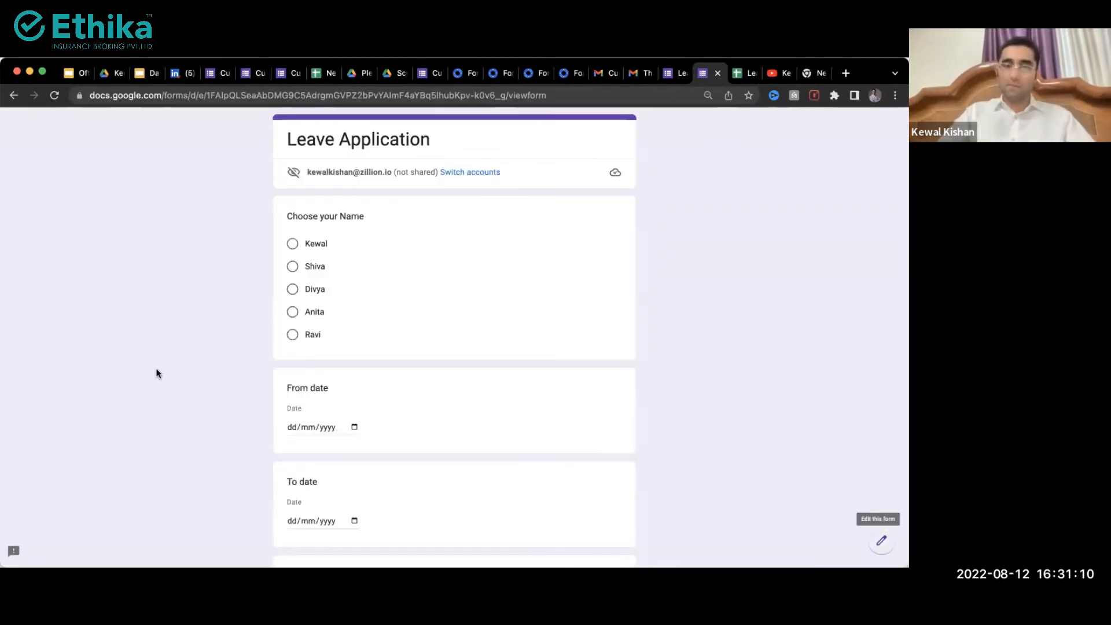
Step: Make a copy of the Sales Data spreadsheet from the Copy document page
{"action": "left_click", "coordinate": [224, 73]}
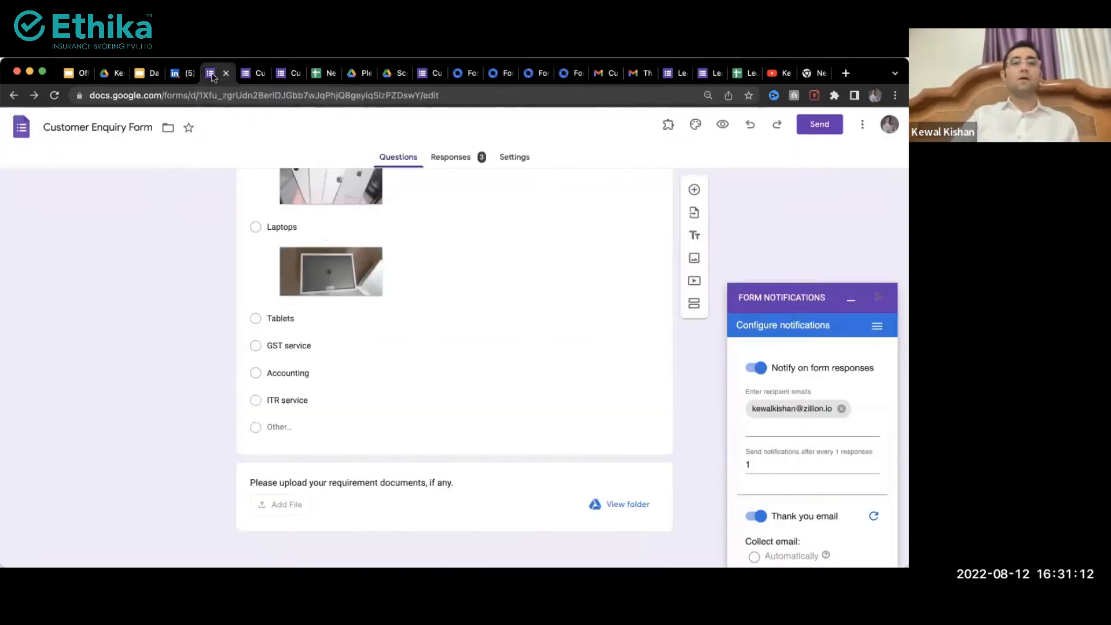
{"action": "left_click", "coordinate": [145, 73]}
{"action": "left_click", "coordinate": [123, 75]}
{"action": "left_click", "coordinate": [303, 303]}
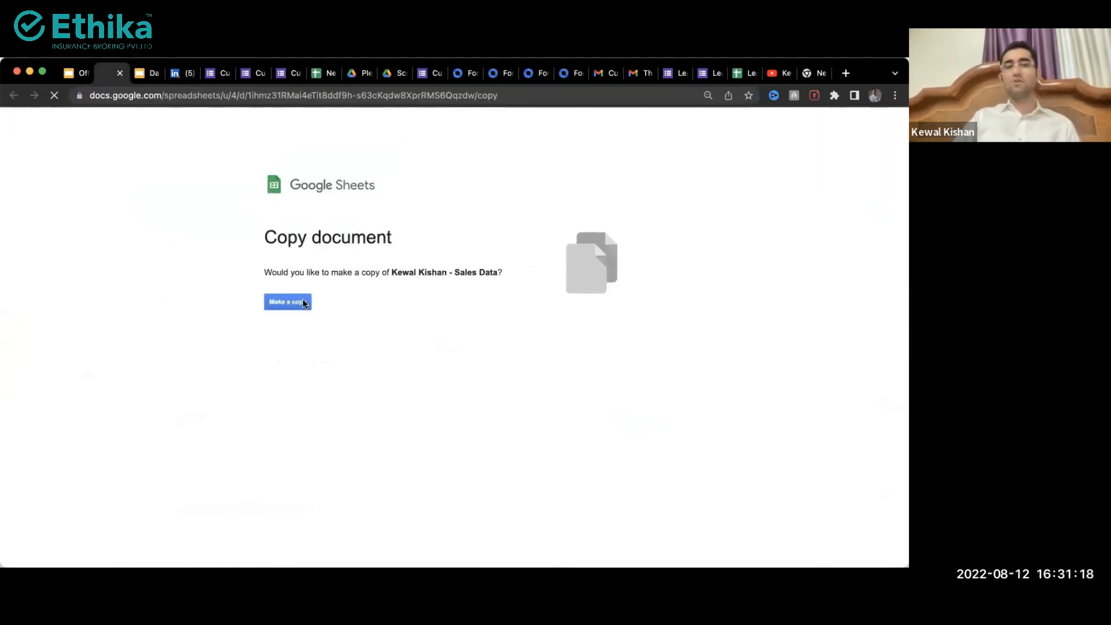
Step: Copy the link on the deck's CREATE REPORT on GOOGLE SHEETS title
{"action": "left_click", "coordinate": [74, 73]}
{"action": "left_click", "coordinate": [367, 355]}
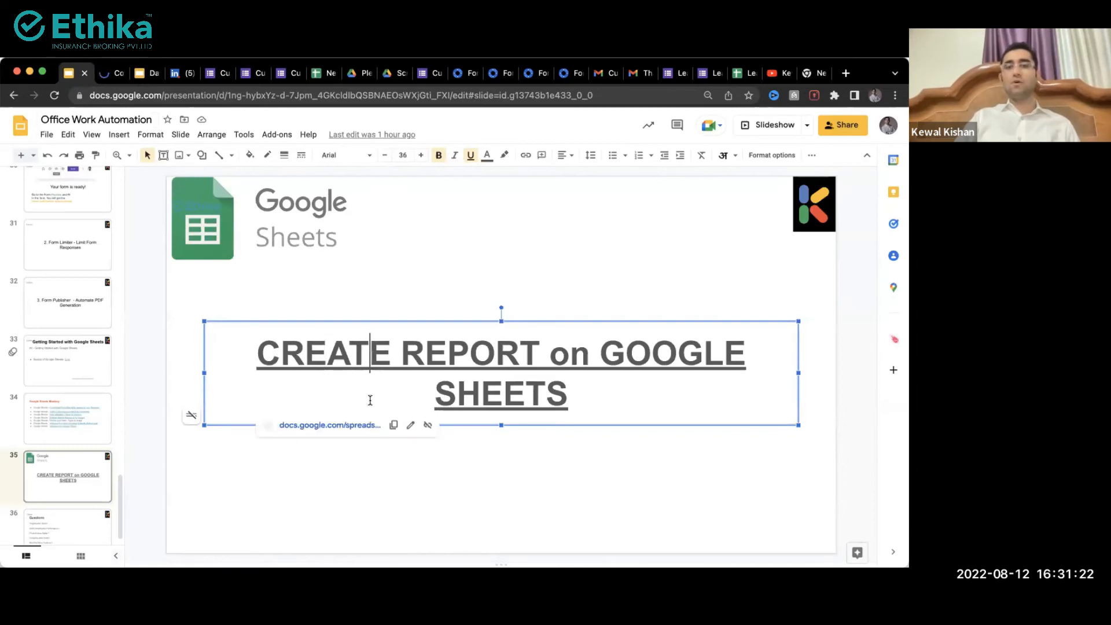
{"action": "left_click", "coordinate": [393, 428]}
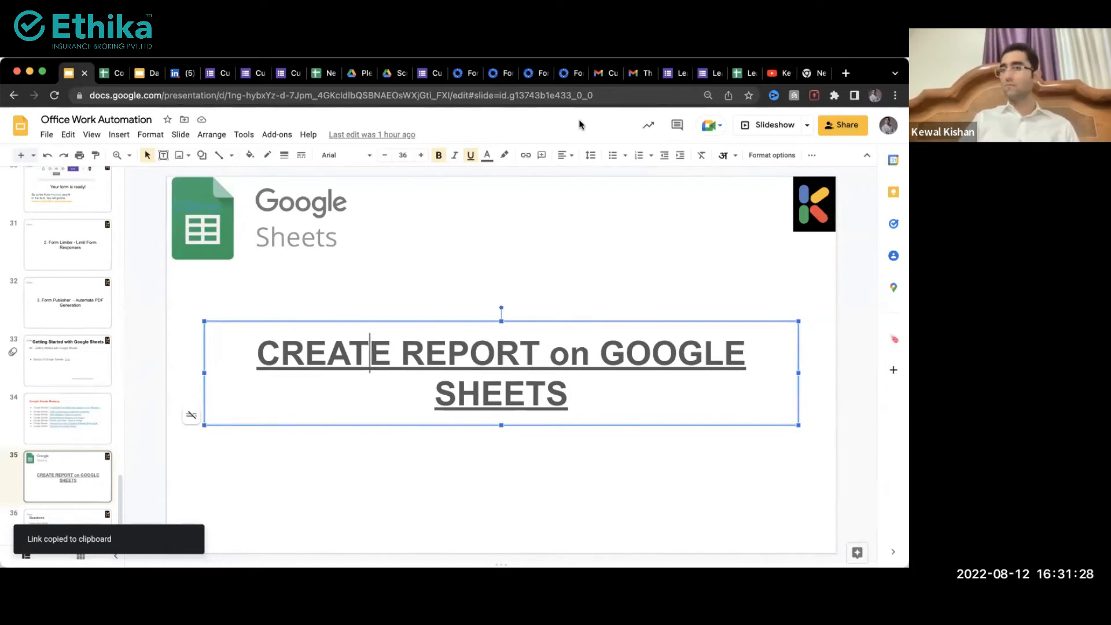
Step: Switch to the Sales Data copy and zoom its Data sheet to 110%
{"action": "left_click", "coordinate": [113, 75]}
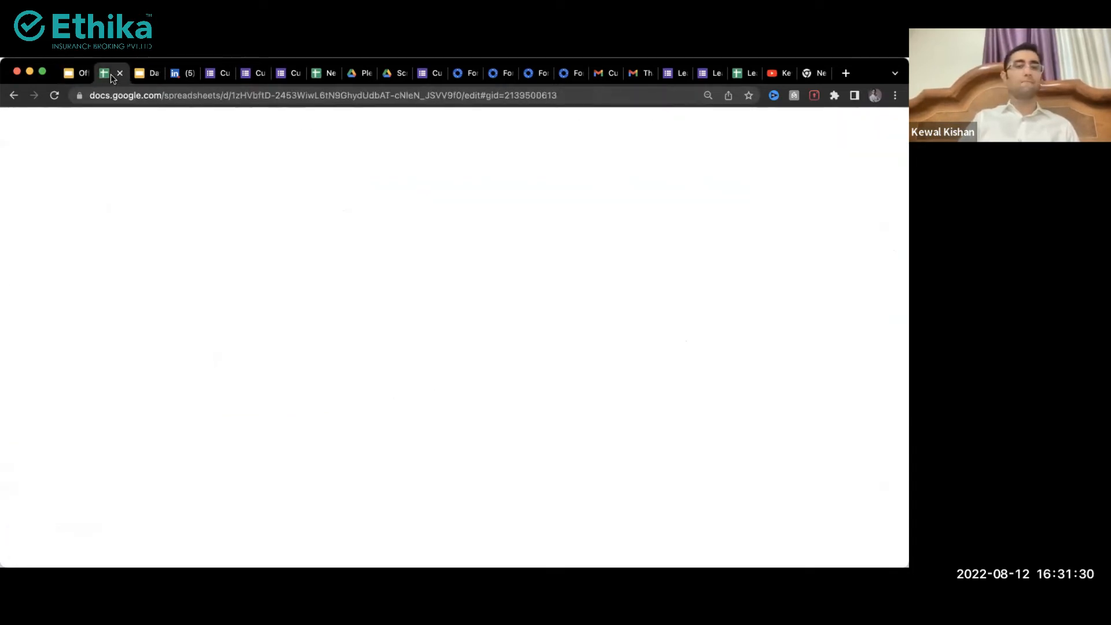
{"action": "left_click", "coordinate": [240, 380]}
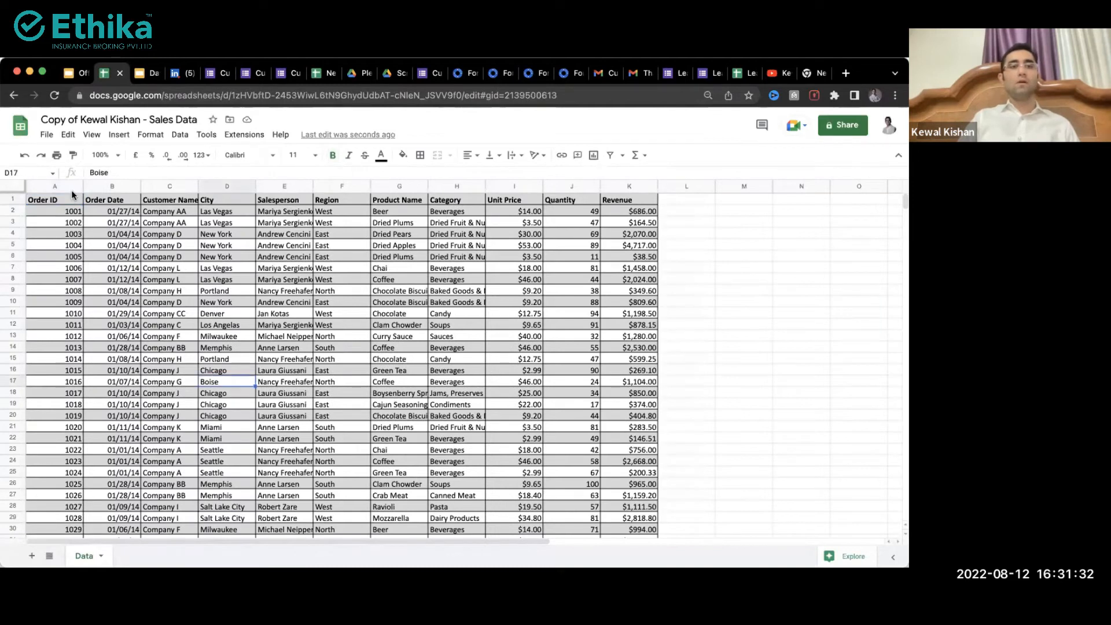
{"action": "left_click", "coordinate": [100, 155]}
{"action": "type", "text": "110"}
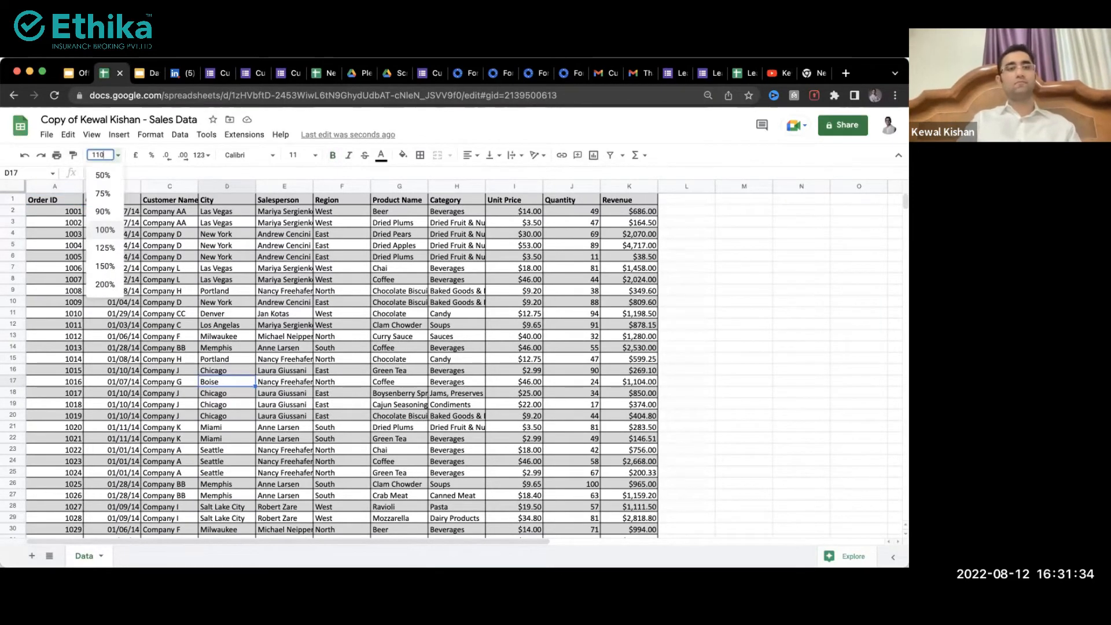
{"action": "key", "text": "Return"}
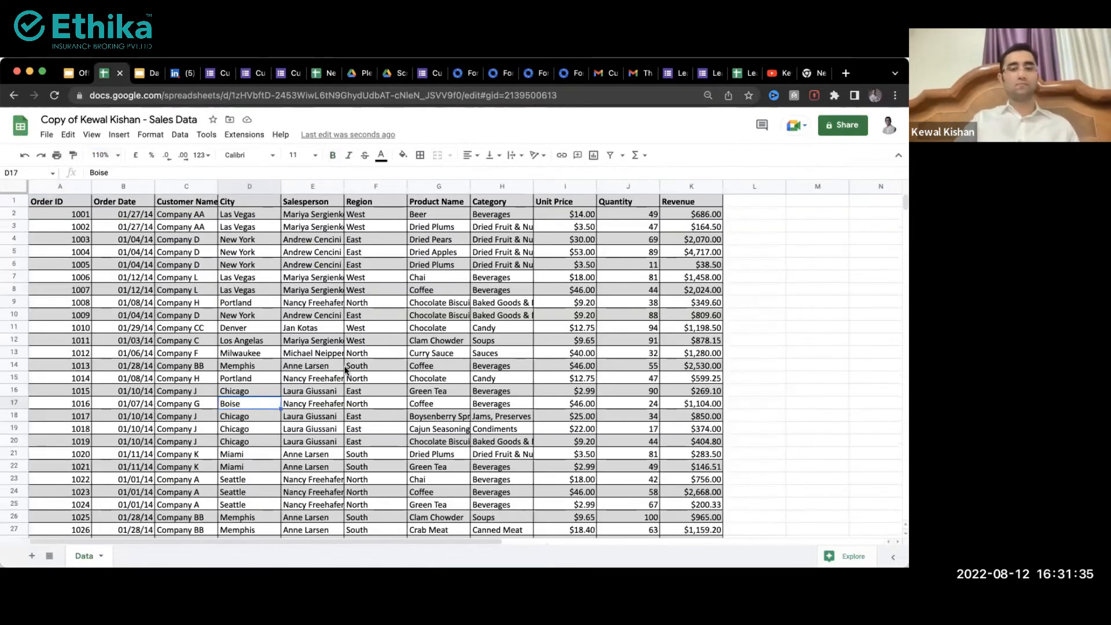
{"action": "left_click", "coordinate": [348, 428]}
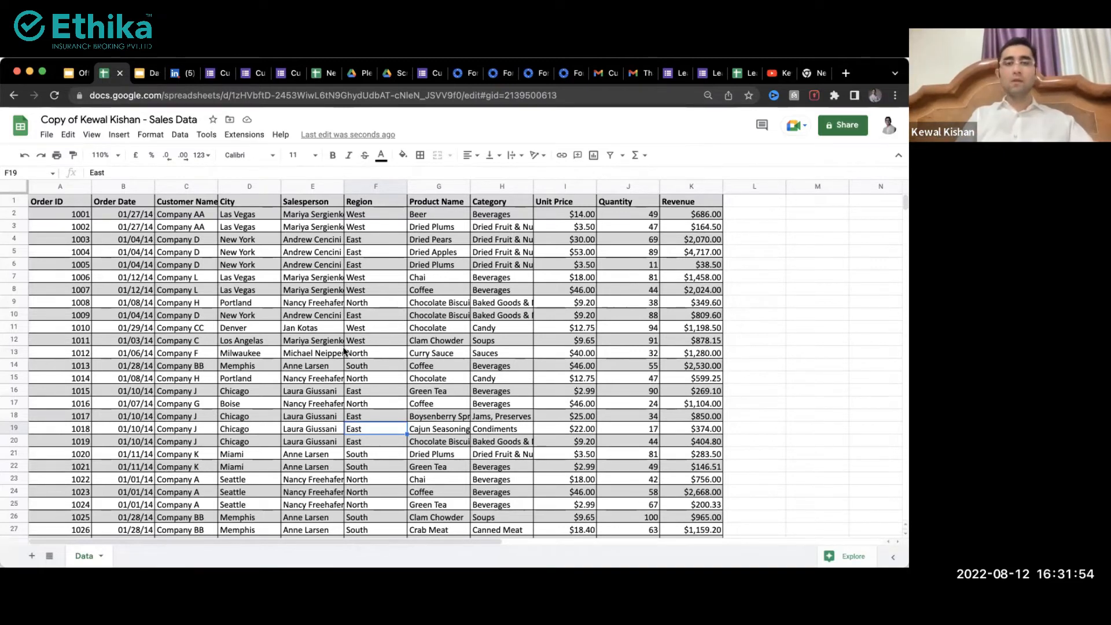
{"action": "left_click_drag", "start_coordinate": [100, 244], "coordinate": [399, 418]}
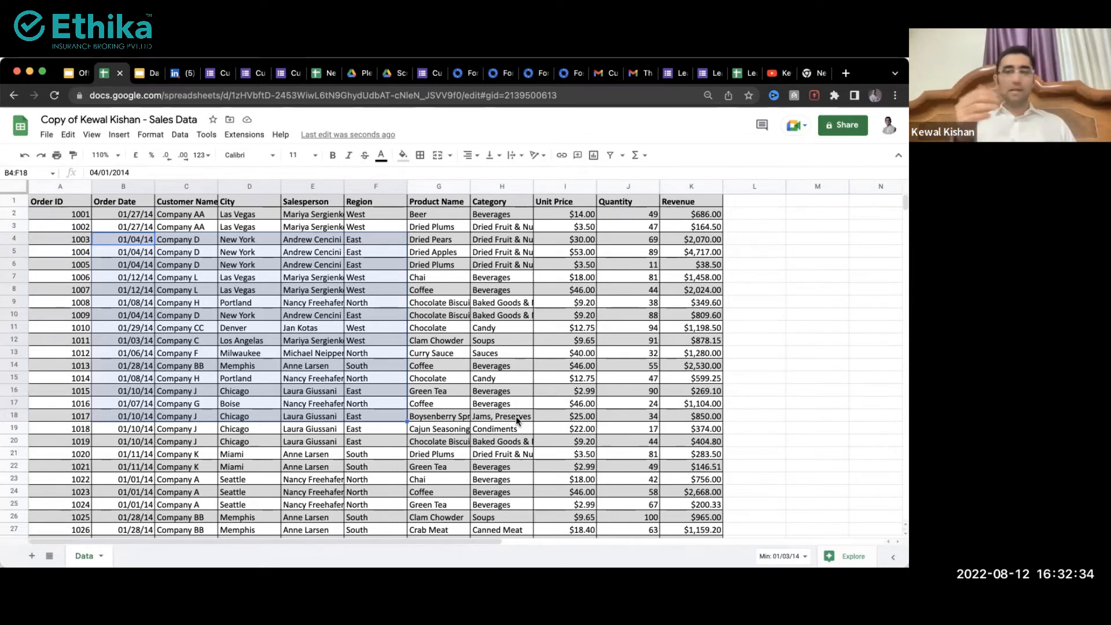
{"action": "left_click", "coordinate": [515, 415]}
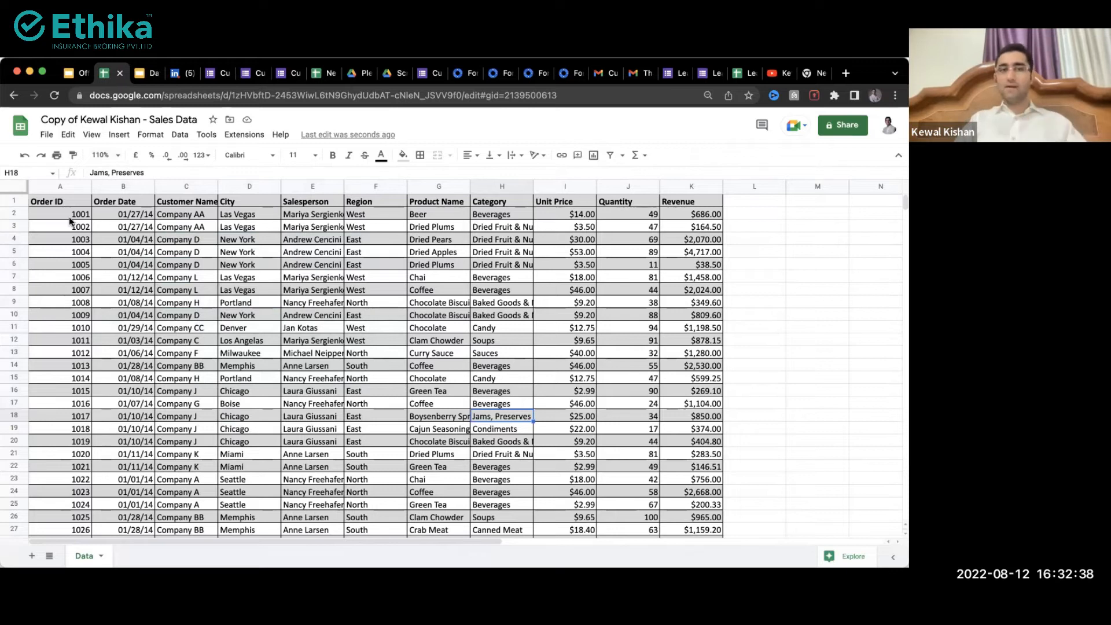
{"action": "left_click_drag", "start_coordinate": [70, 220], "coordinate": [324, 315]}
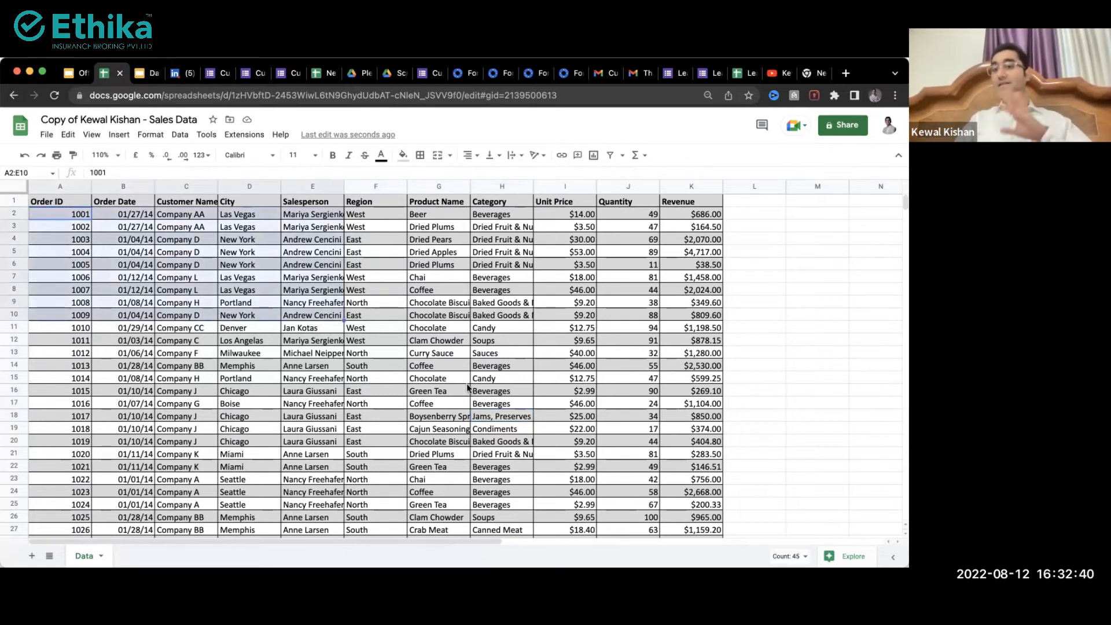
{"action": "left_click_drag", "start_coordinate": [69, 239], "coordinate": [62, 403]}
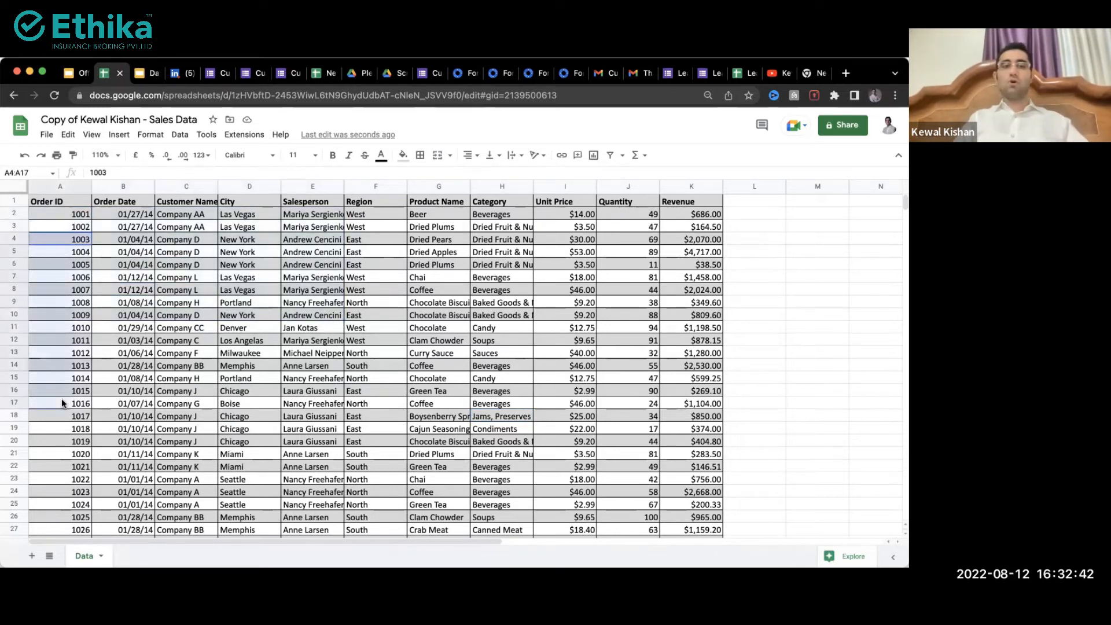
{"action": "left_click_drag", "start_coordinate": [123, 239], "coordinate": [116, 470]}
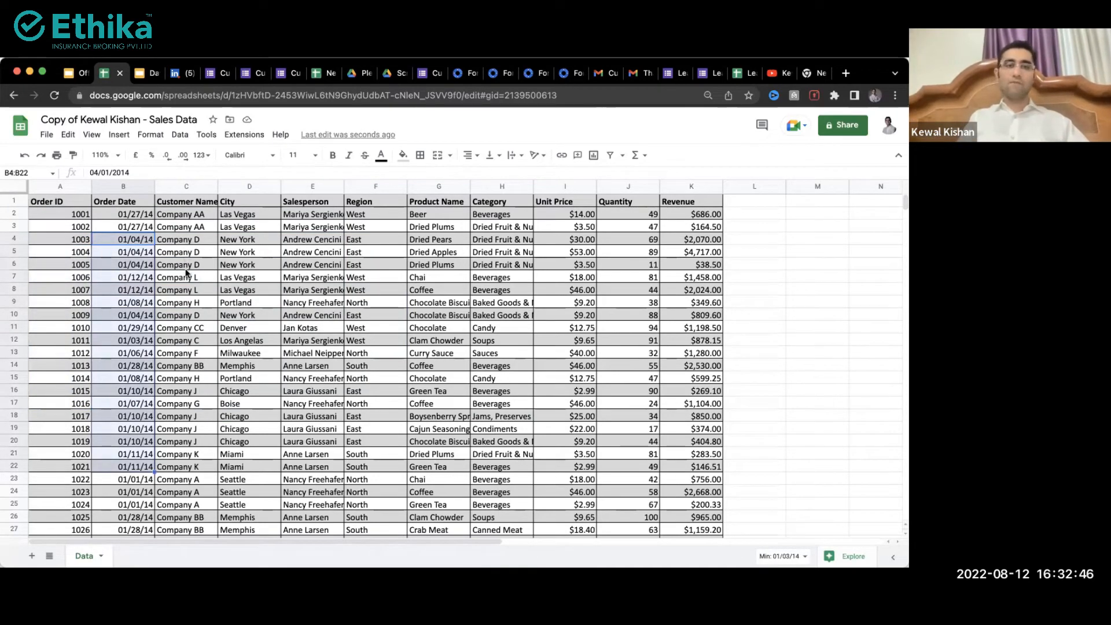
{"action": "left_click_drag", "start_coordinate": [185, 252], "coordinate": [186, 353]}
{"action": "left_click_drag", "start_coordinate": [246, 229], "coordinate": [249, 352]}
{"action": "left_click_drag", "start_coordinate": [312, 242], "coordinate": [302, 351]}
{"action": "left_click_drag", "start_coordinate": [400, 227], "coordinate": [396, 376]}
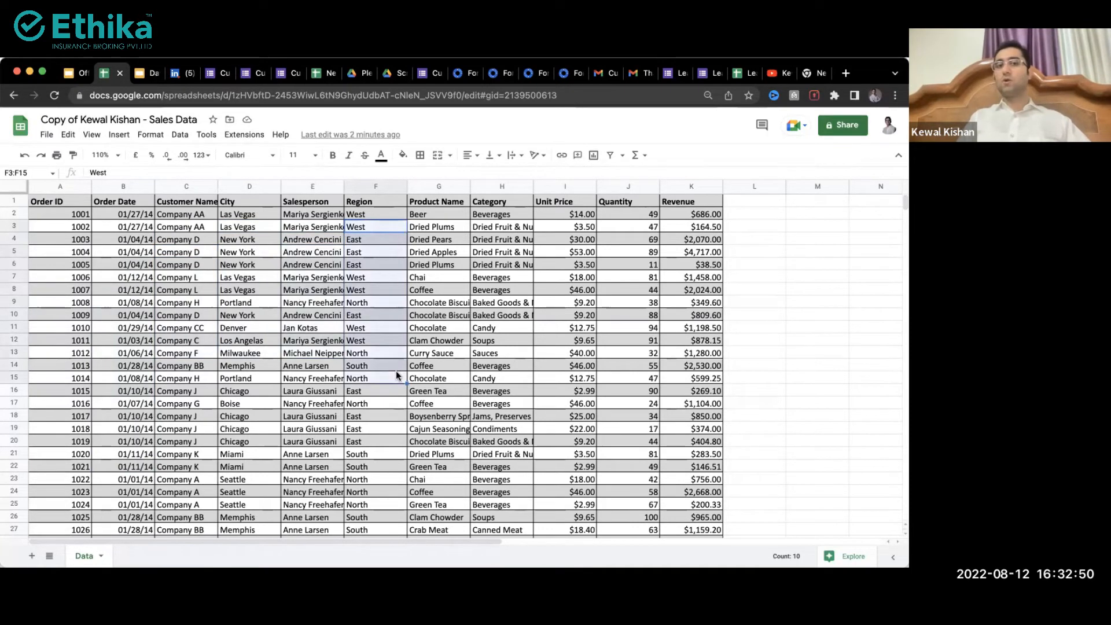
{"action": "left_click_drag", "start_coordinate": [452, 266], "coordinate": [457, 376]}
{"action": "left_click_drag", "start_coordinate": [565, 277], "coordinate": [572, 327]}
{"action": "left_click_drag", "start_coordinate": [625, 240], "coordinate": [627, 393]}
{"action": "left_click_drag", "start_coordinate": [691, 227], "coordinate": [682, 407]}
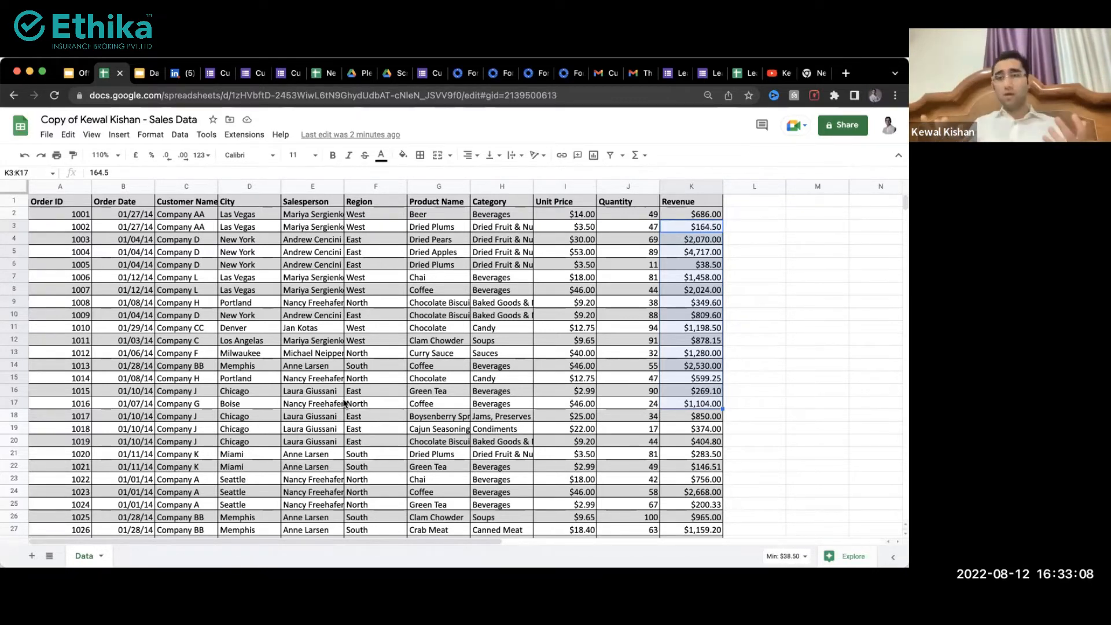
{"action": "left_click", "coordinate": [374, 352]}
{"action": "scroll", "coordinate": [374, 351], "scroll_direction": "down", "scroll_amount": 15}
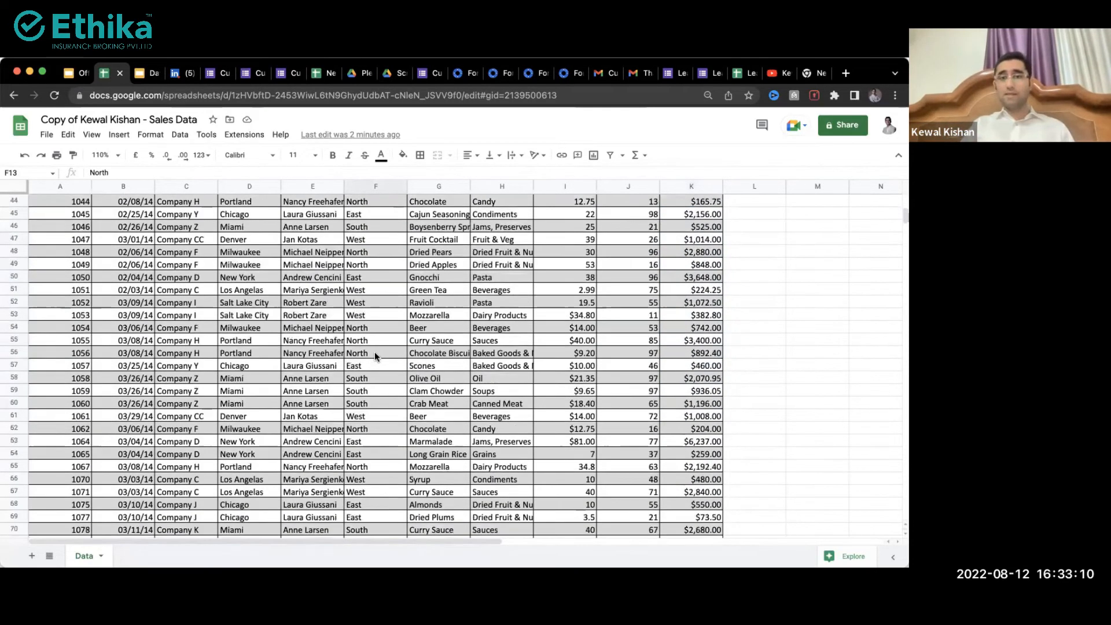
{"action": "scroll", "coordinate": [374, 352], "scroll_direction": "up", "scroll_amount": 15}
{"action": "left_click", "coordinate": [142, 342]}
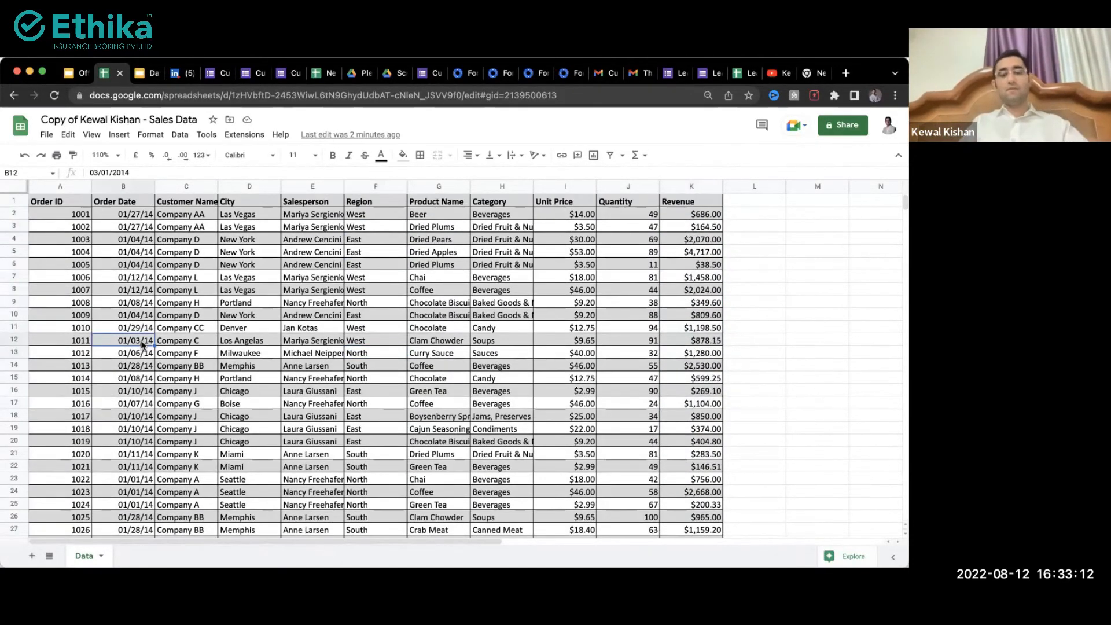
{"action": "key", "text": "super+Up"}
{"action": "key", "text": "Down"}
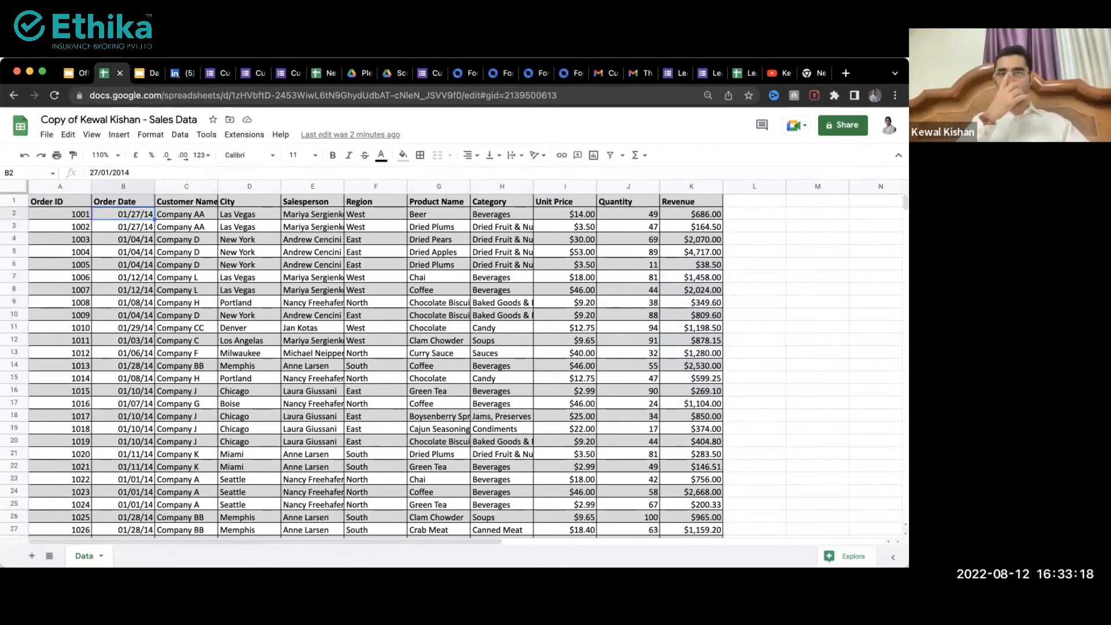
{"action": "left_click_drag", "start_coordinate": [175, 278], "coordinate": [244, 367]}
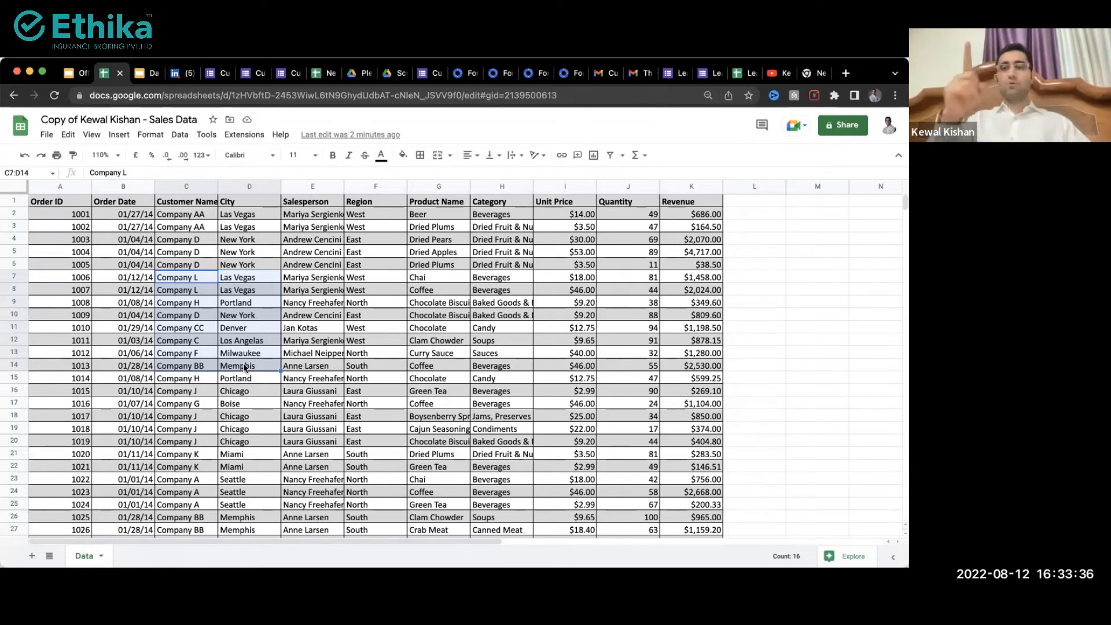
{"action": "left_click", "coordinate": [367, 351]}
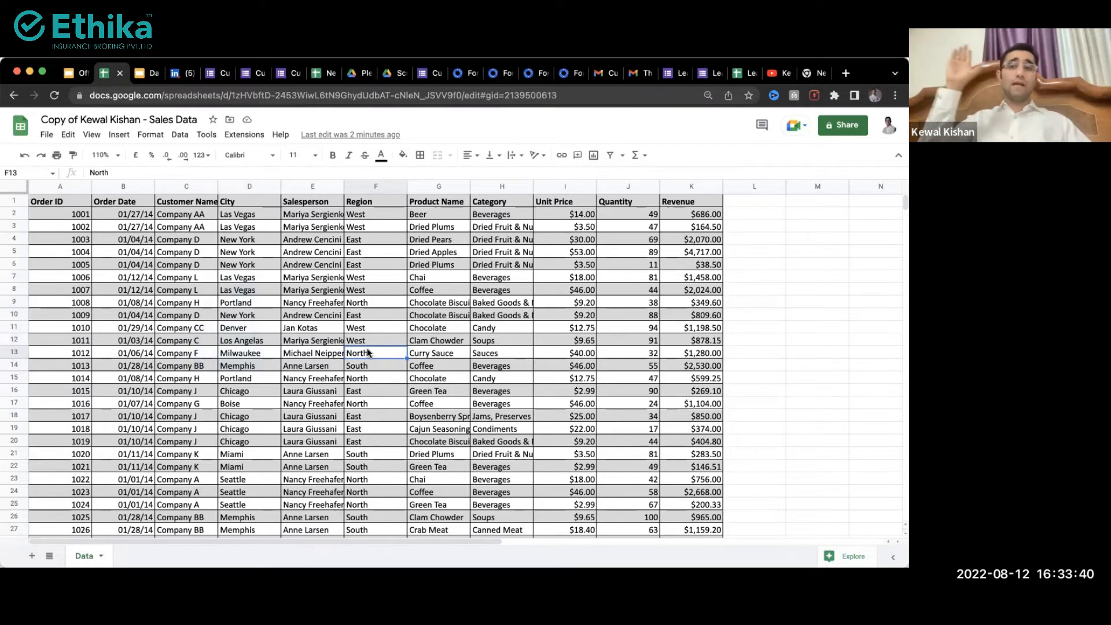
{"action": "left_click_drag", "start_coordinate": [302, 214], "coordinate": [309, 418]}
{"action": "left_click", "coordinate": [328, 264]}
{"action": "scroll", "coordinate": [327, 264], "scroll_direction": "down", "scroll_amount": 3}
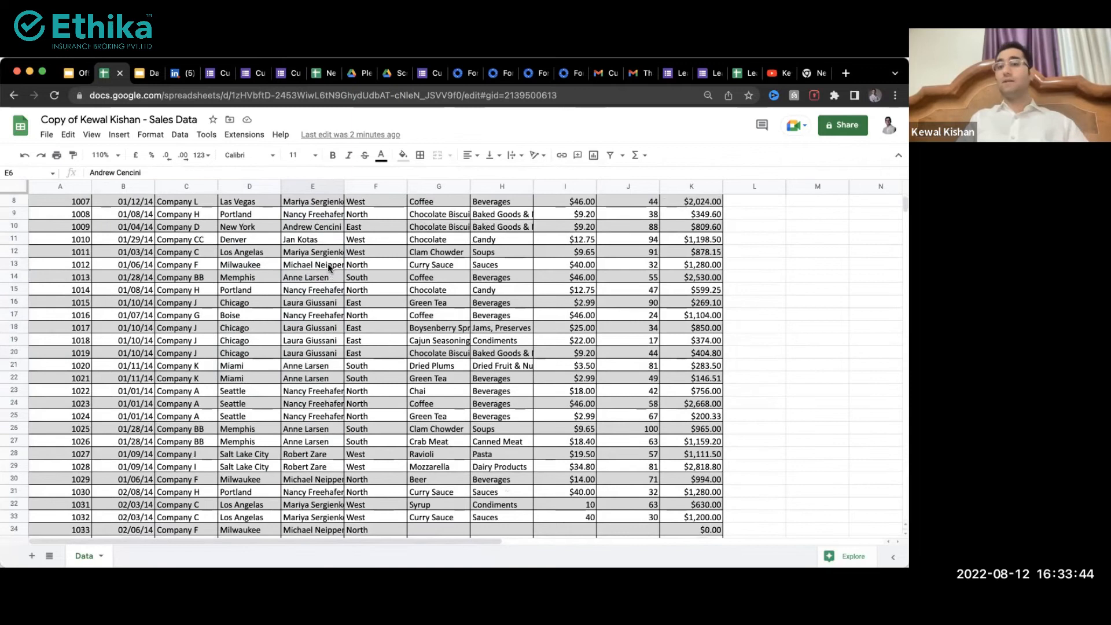
{"action": "scroll", "coordinate": [328, 264], "scroll_direction": "up", "scroll_amount": 3}
{"action": "left_click_drag", "start_coordinate": [295, 227], "coordinate": [302, 376]}
{"action": "left_click", "coordinate": [299, 407]}
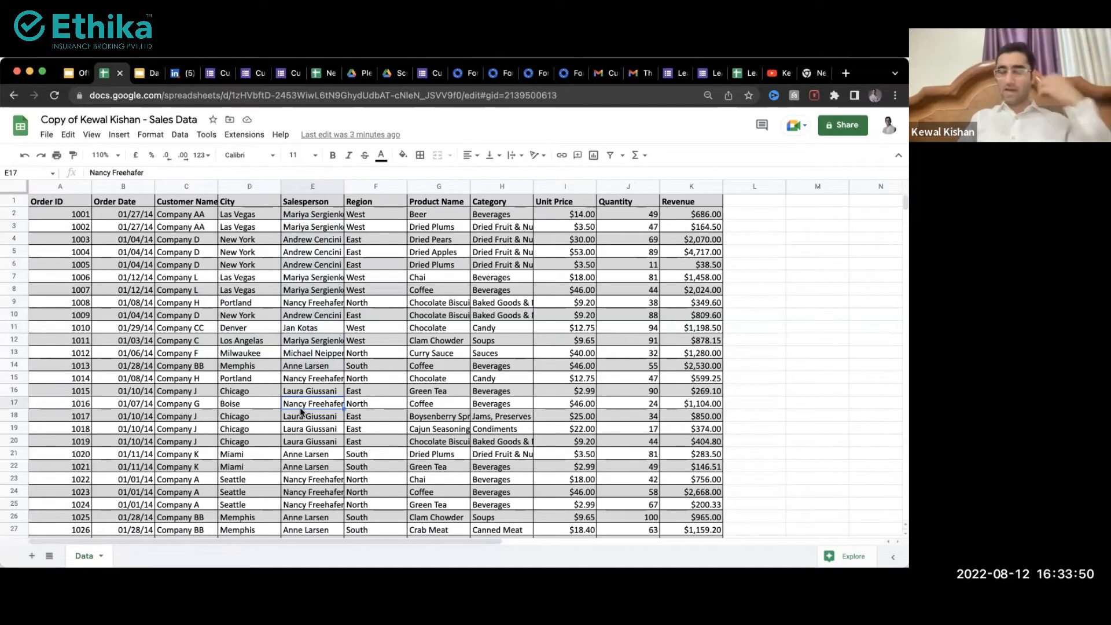
{"action": "scroll", "coordinate": [300, 407], "scroll_direction": "down", "scroll_amount": 5}
{"action": "left_click", "coordinate": [300, 407]}
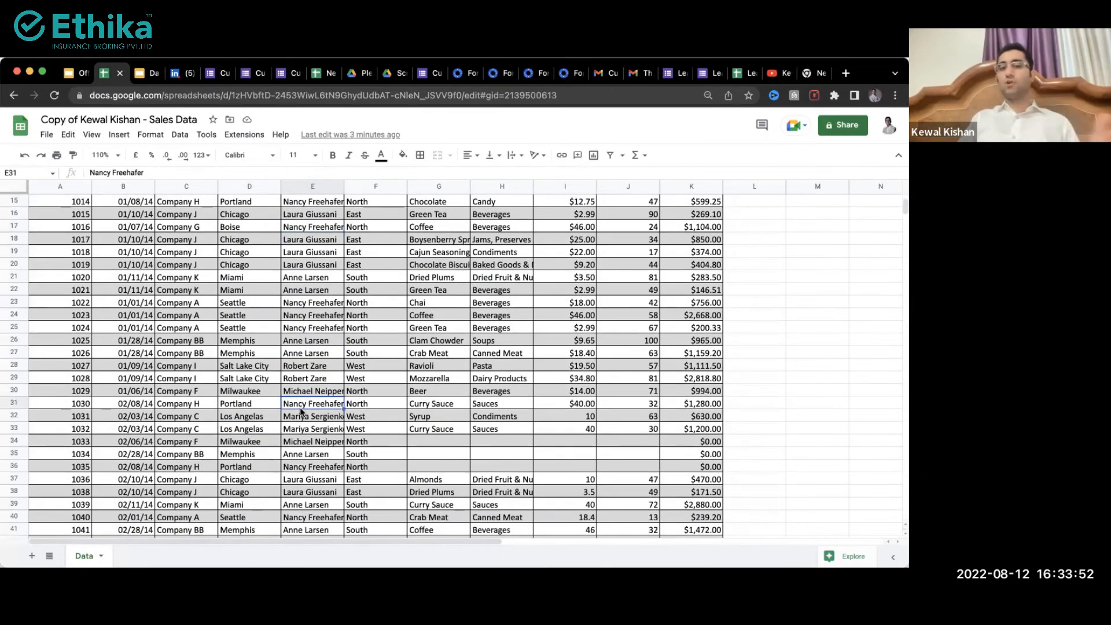
{"action": "scroll", "coordinate": [300, 407], "scroll_direction": "up", "scroll_amount": 5}
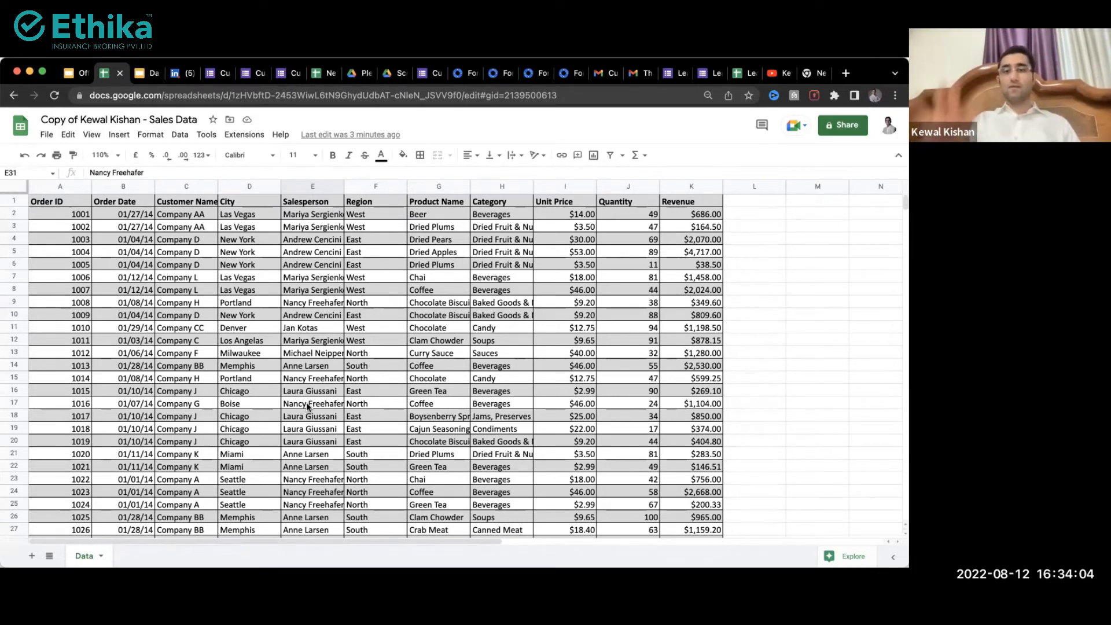
{"action": "left_click_drag", "start_coordinate": [419, 215], "coordinate": [435, 441]}
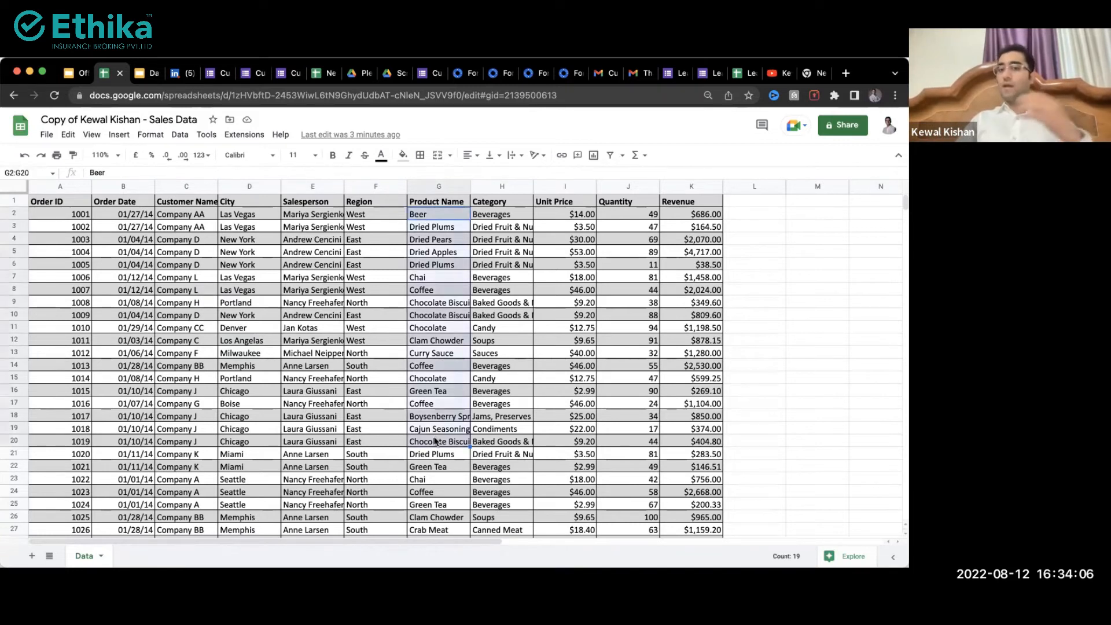
{"action": "left_click", "coordinate": [243, 405]}
{"action": "left_click", "coordinate": [121, 203]}
{"action": "left_click", "coordinate": [125, 239]}
{"action": "left_click", "coordinate": [126, 264]}
{"action": "left_click", "coordinate": [128, 313]}
{"action": "scroll", "coordinate": [127, 310], "scroll_direction": "down", "scroll_amount": 20}
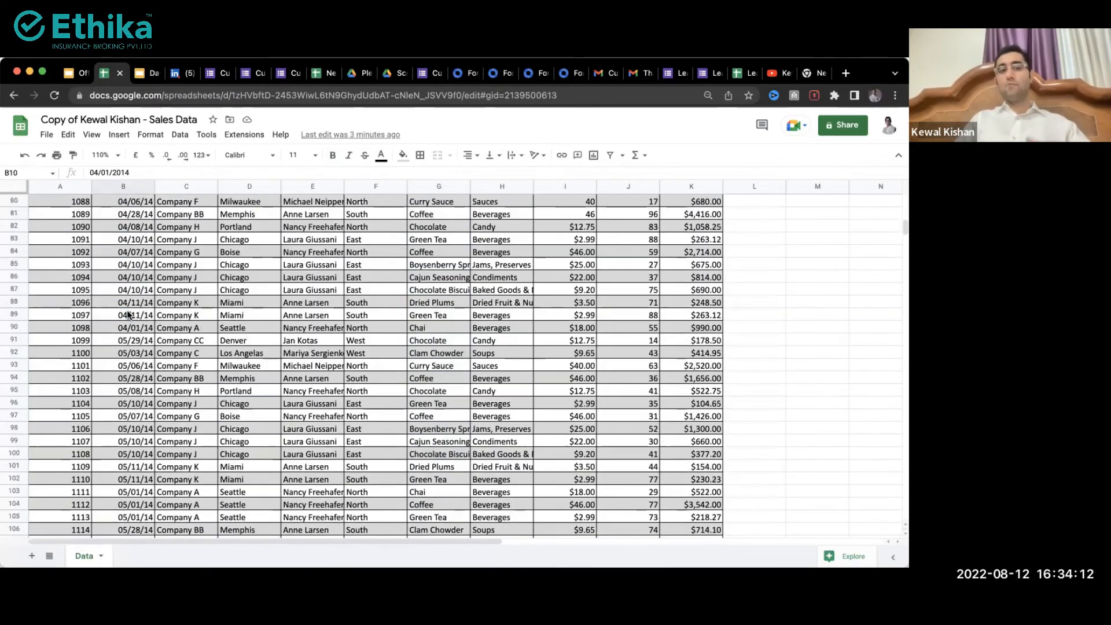
{"action": "scroll", "coordinate": [133, 297], "scroll_direction": "down", "scroll_amount": 20}
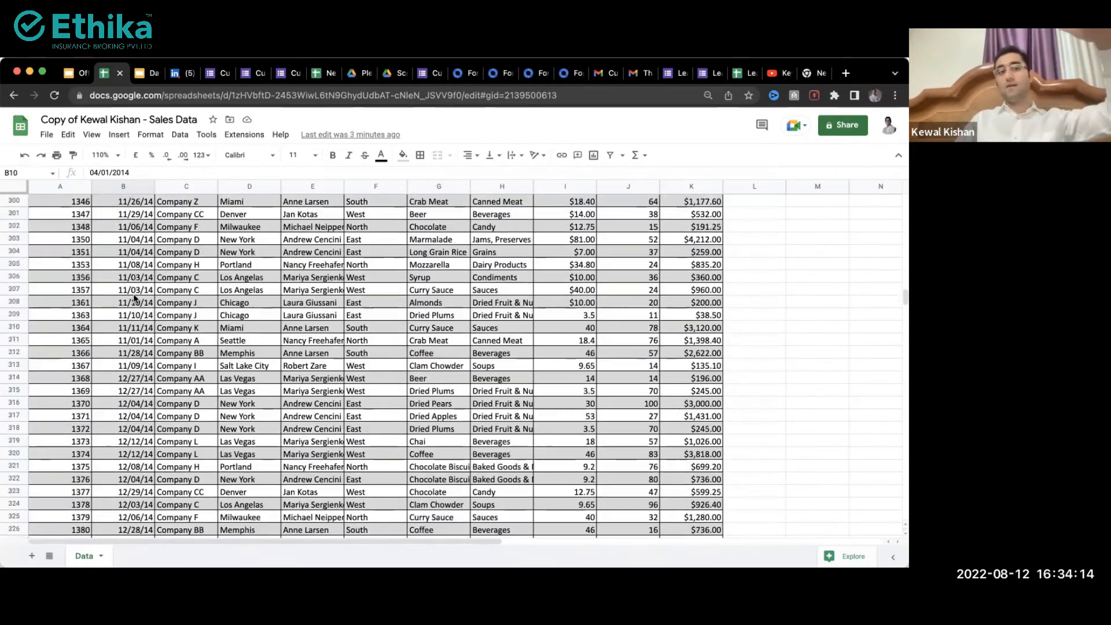
{"action": "scroll", "coordinate": [133, 295], "scroll_direction": "up", "scroll_amount": 20}
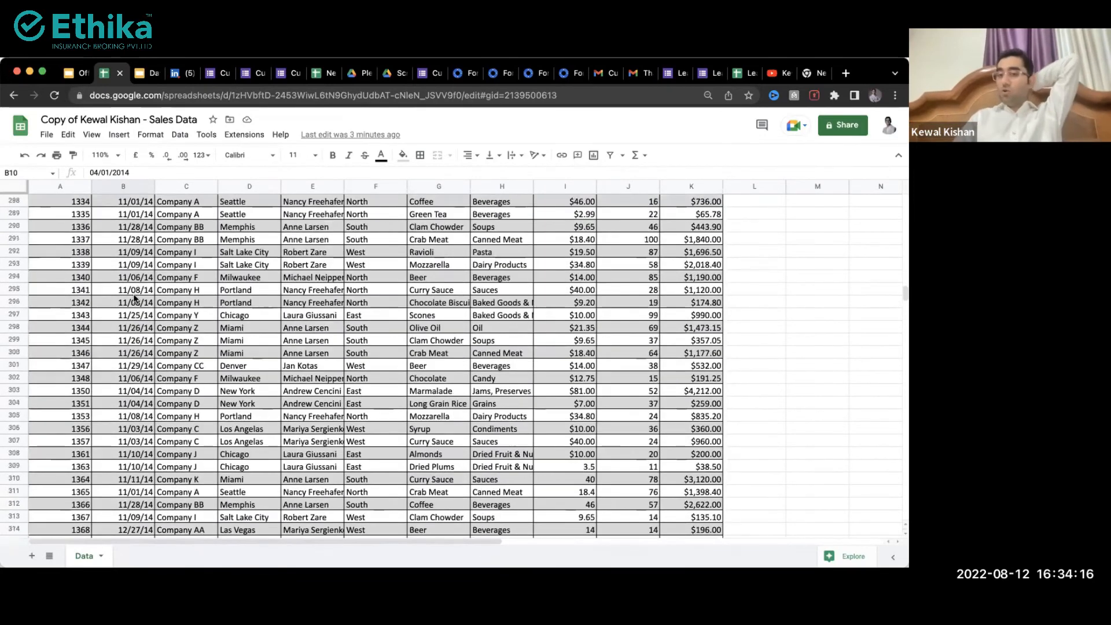
{"action": "scroll", "coordinate": [134, 298], "scroll_direction": "up", "scroll_amount": 20}
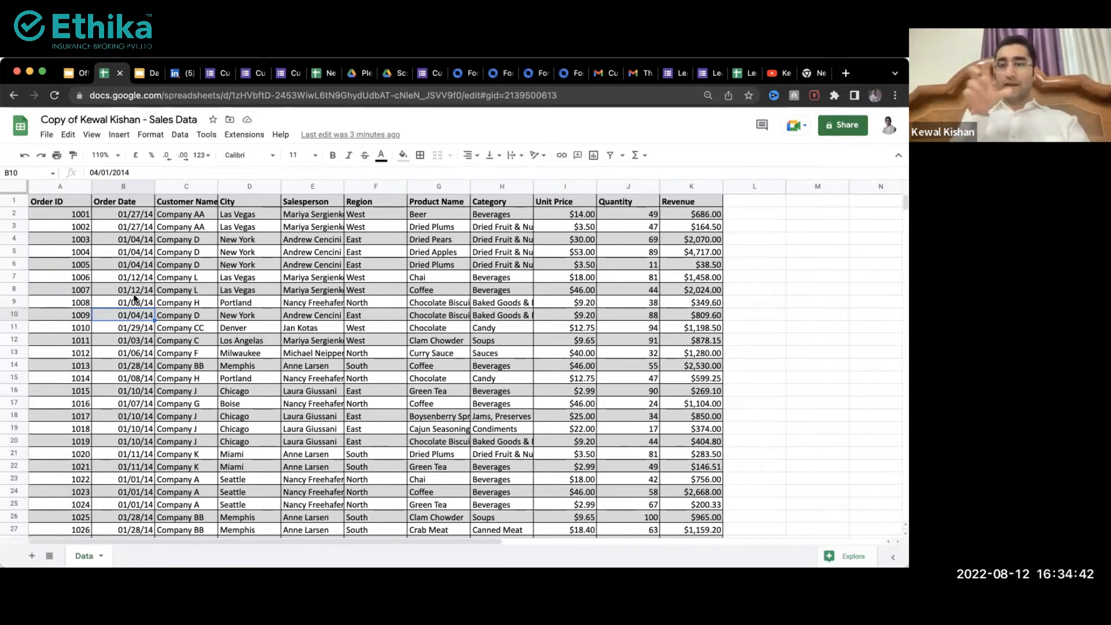
{"action": "left_click", "coordinate": [491, 213]}
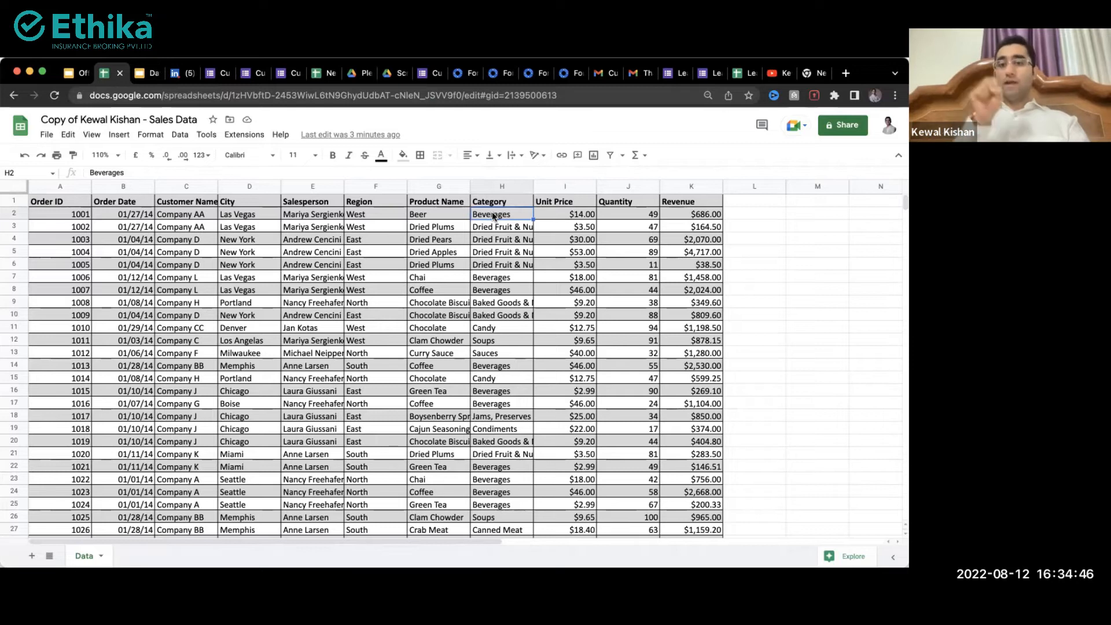
{"action": "left_click", "coordinate": [506, 455]}
{"action": "scroll", "coordinate": [506, 454], "scroll_direction": "down", "scroll_amount": 5}
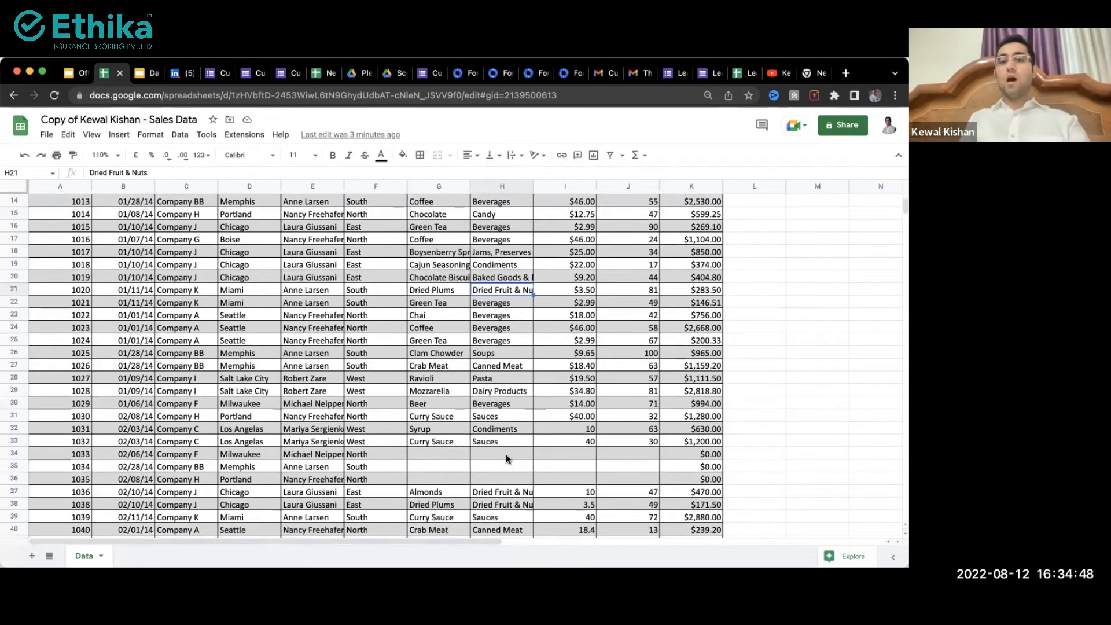
{"action": "left_click", "coordinate": [492, 340]}
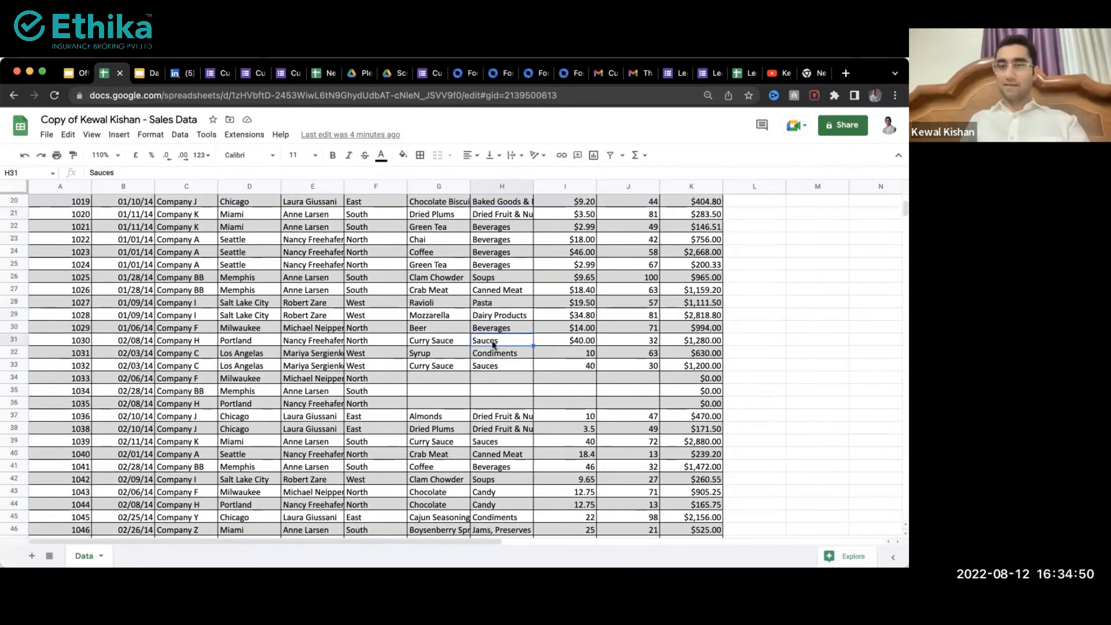
{"action": "scroll", "coordinate": [492, 340], "scroll_direction": "up", "scroll_amount": 5}
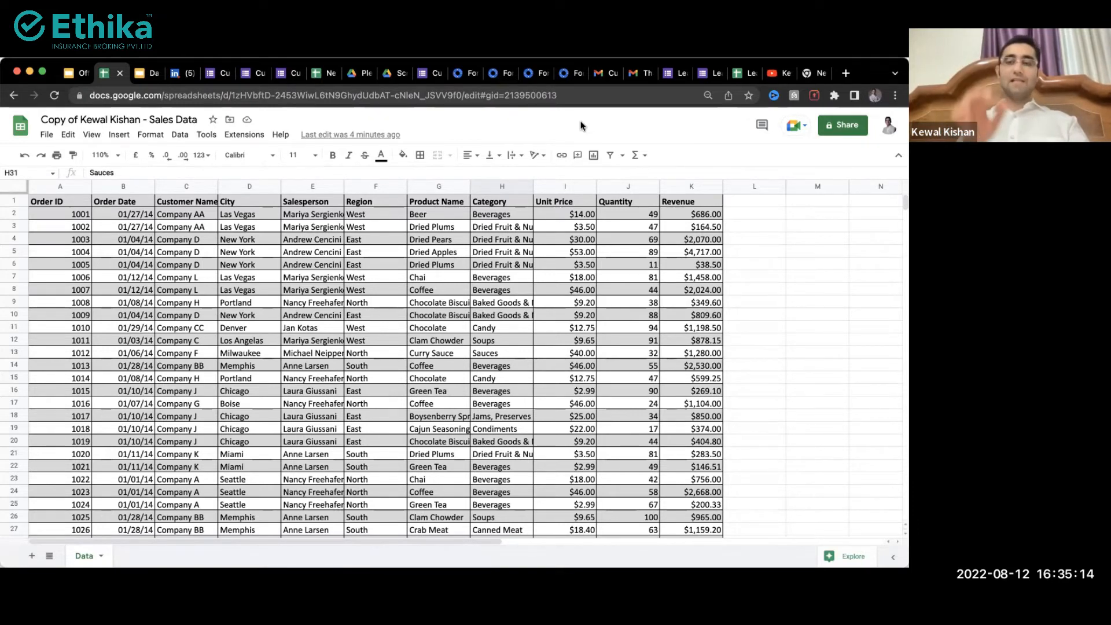
Step: Add a blank Sheet5, return to the Data sheet, and open the Insert menu
{"action": "left_click", "coordinate": [298, 291]}
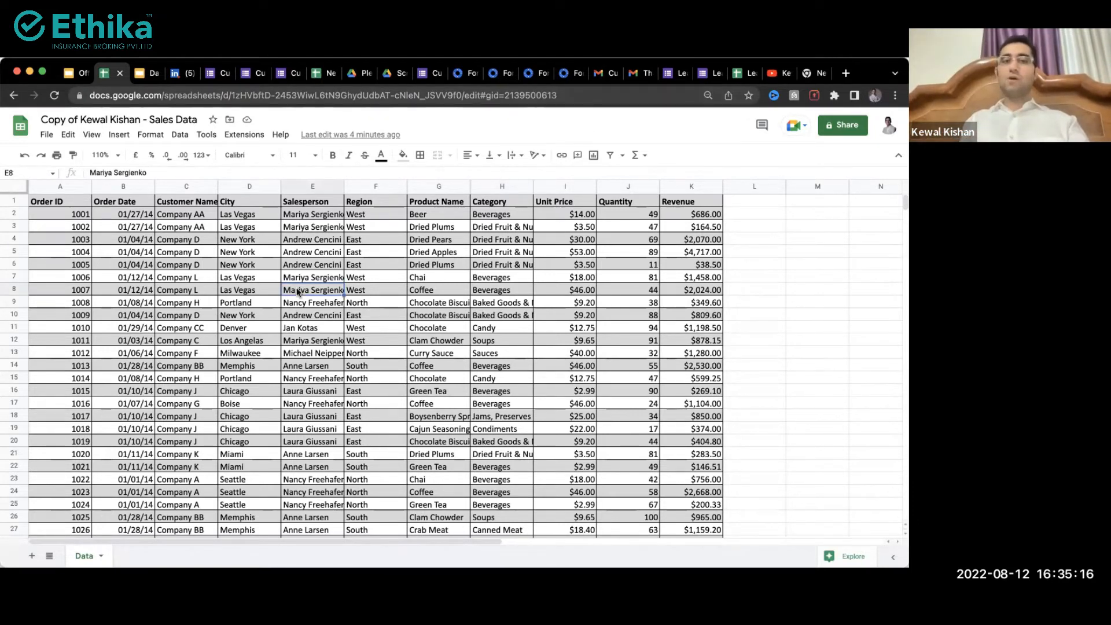
{"action": "left_click", "coordinate": [223, 313]}
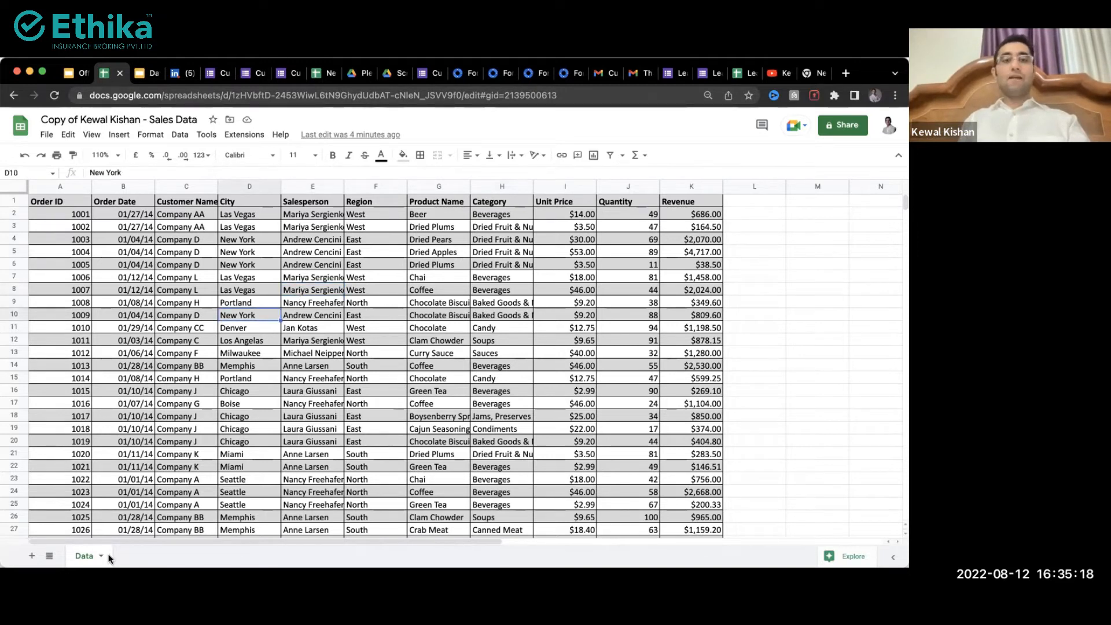
{"action": "left_click", "coordinate": [30, 556]}
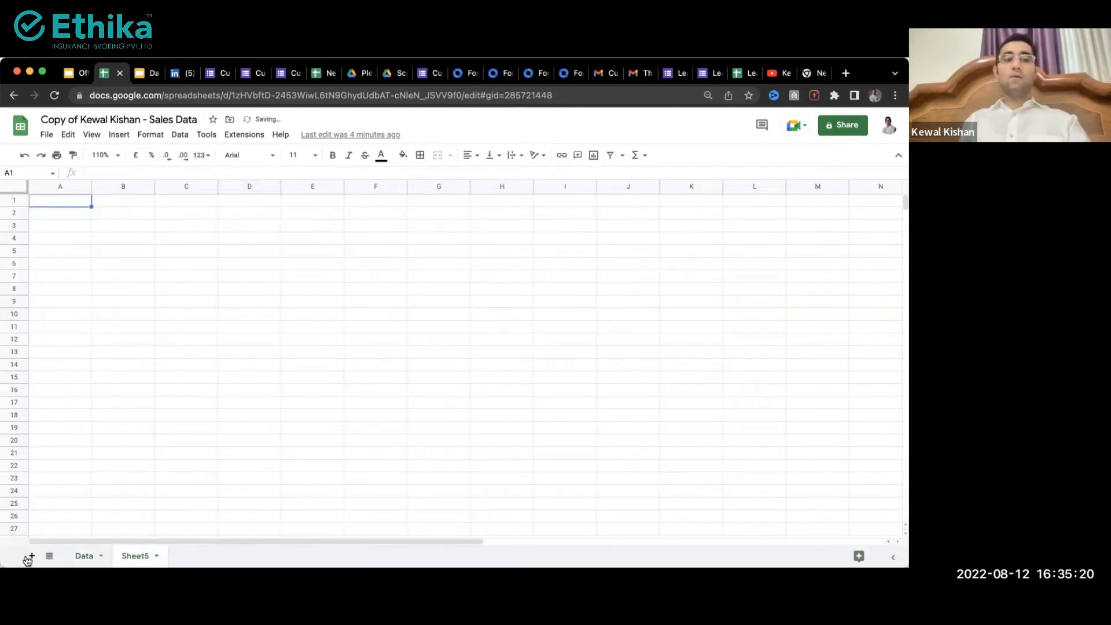
{"action": "left_click", "coordinate": [83, 556]}
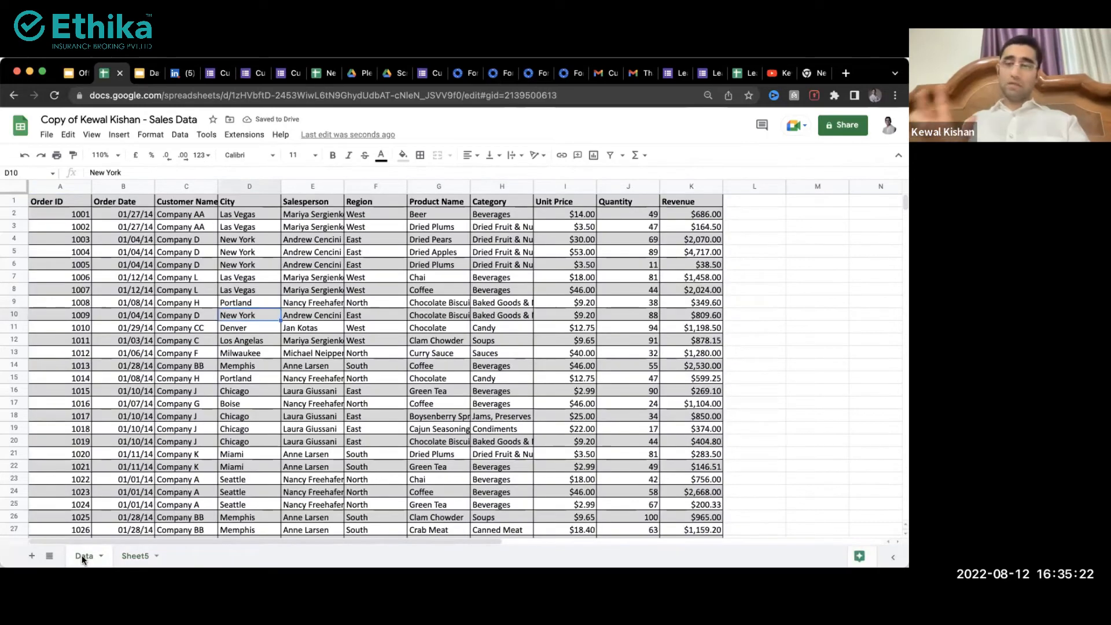
{"action": "left_click", "coordinate": [181, 494]}
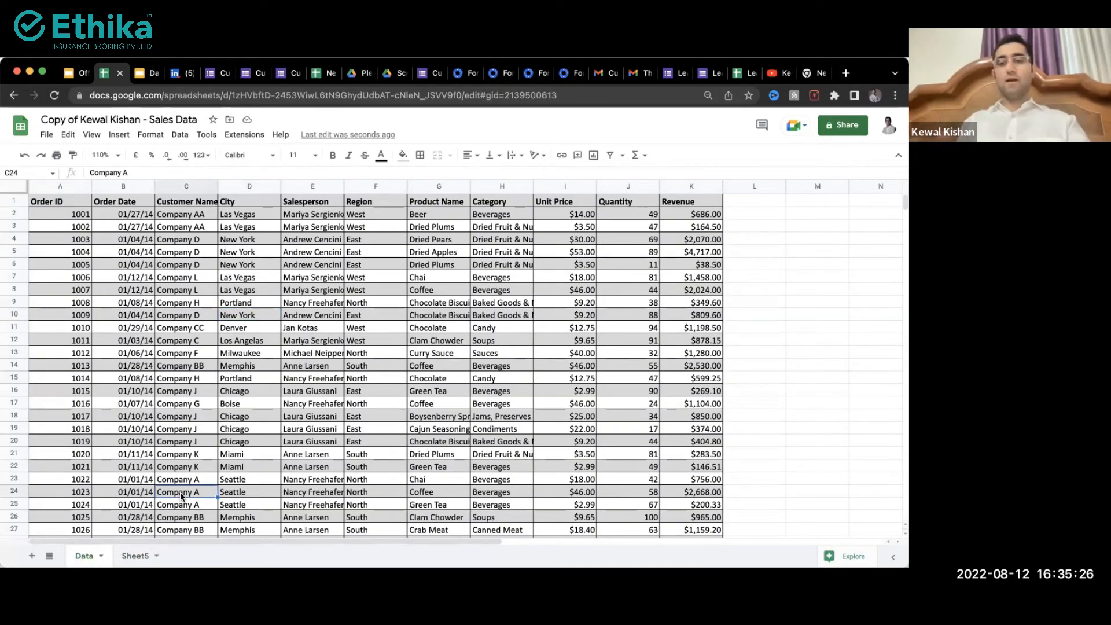
{"action": "left_click", "coordinate": [125, 140]}
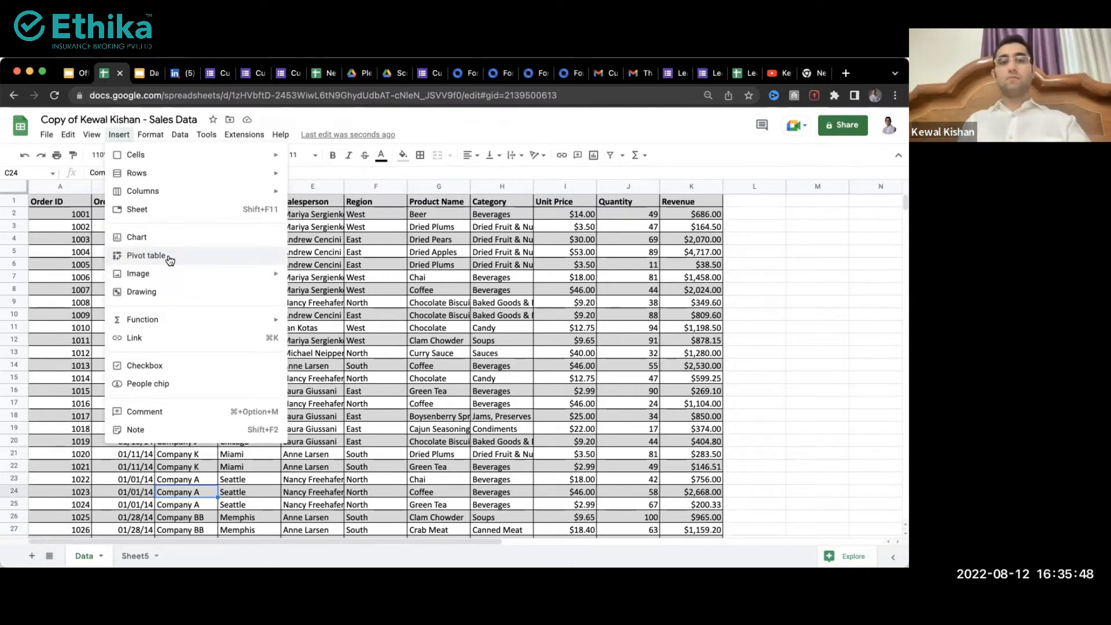
Step: Insert a pivot table of the sales data on a new sheet
{"action": "left_click", "coordinate": [389, 278]}
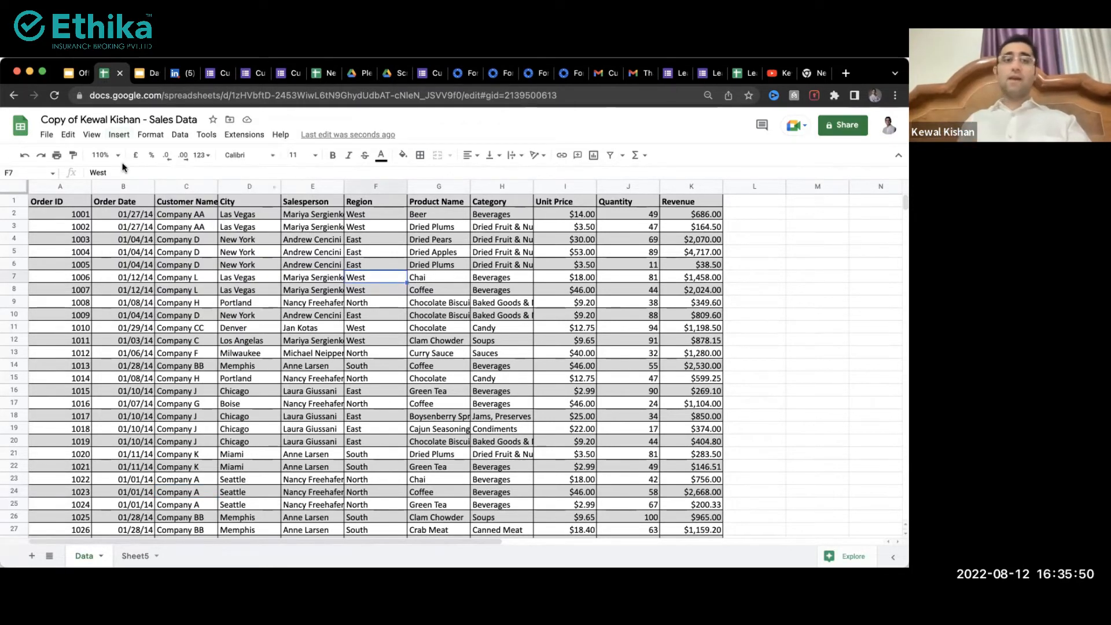
{"action": "left_click", "coordinate": [119, 135]}
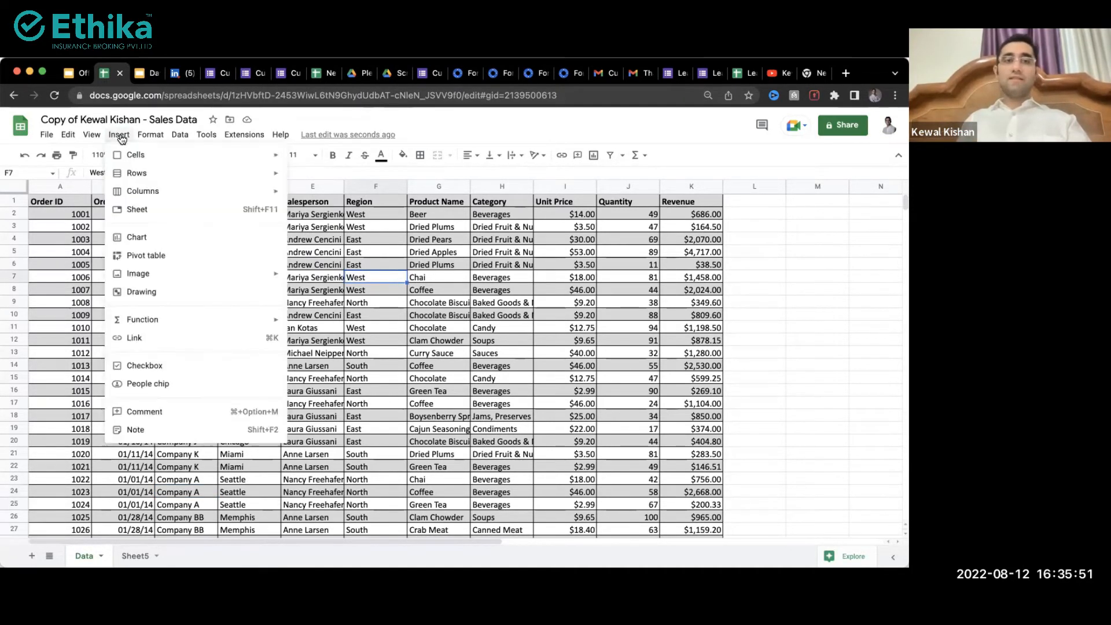
{"action": "left_click", "coordinate": [166, 259]}
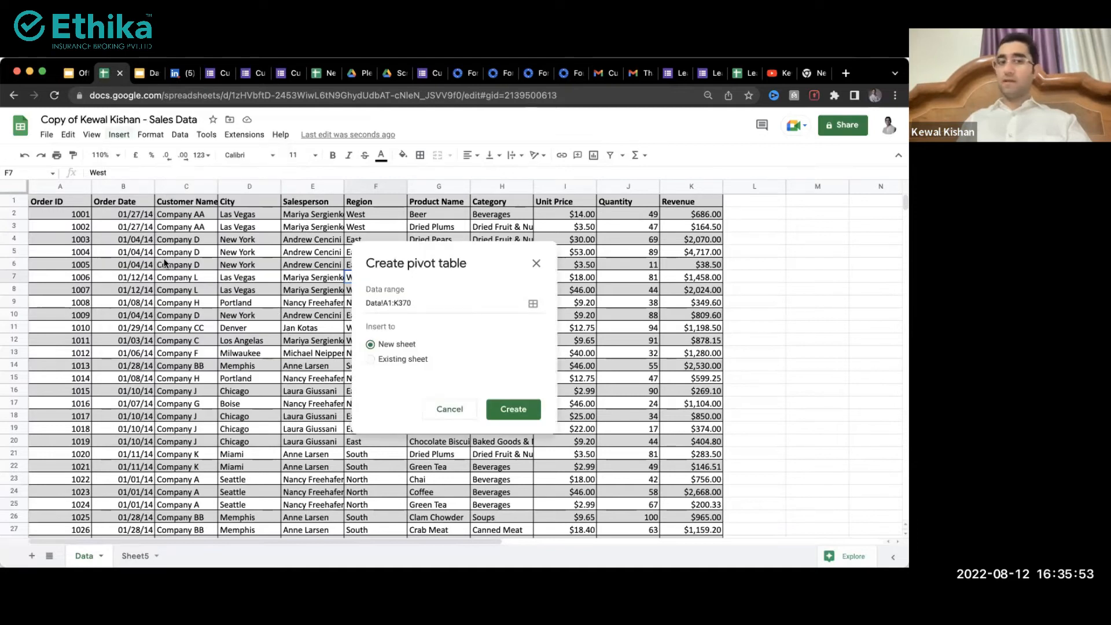
{"action": "left_click", "coordinate": [500, 414]}
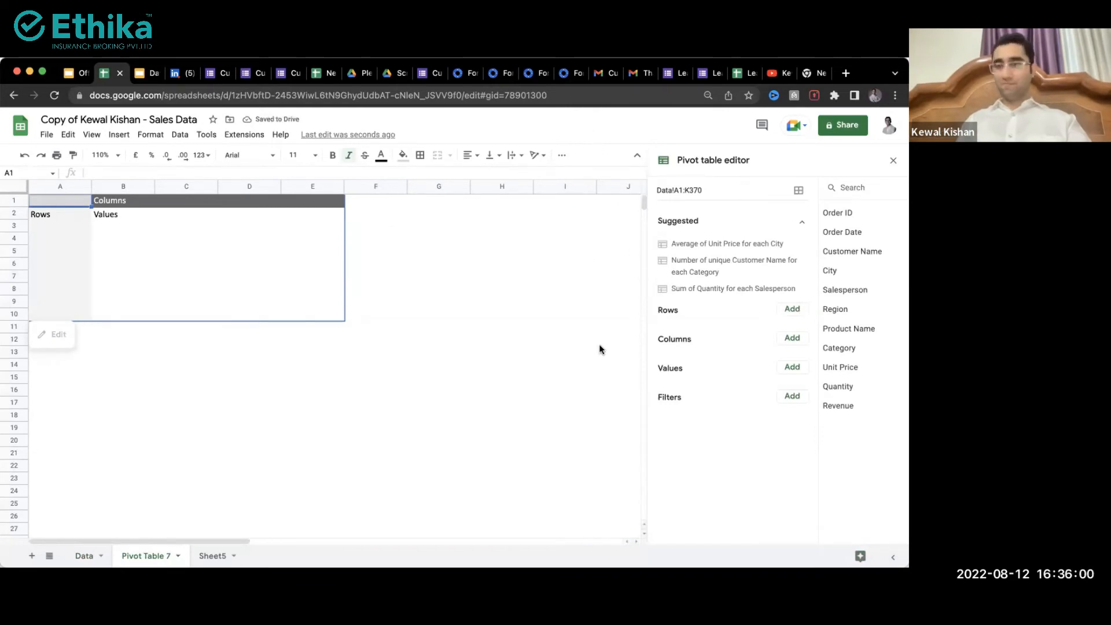
Step: Cancel a second pivot table from the Data sheet and go to Pivot Table 7
{"action": "left_click", "coordinate": [85, 554]}
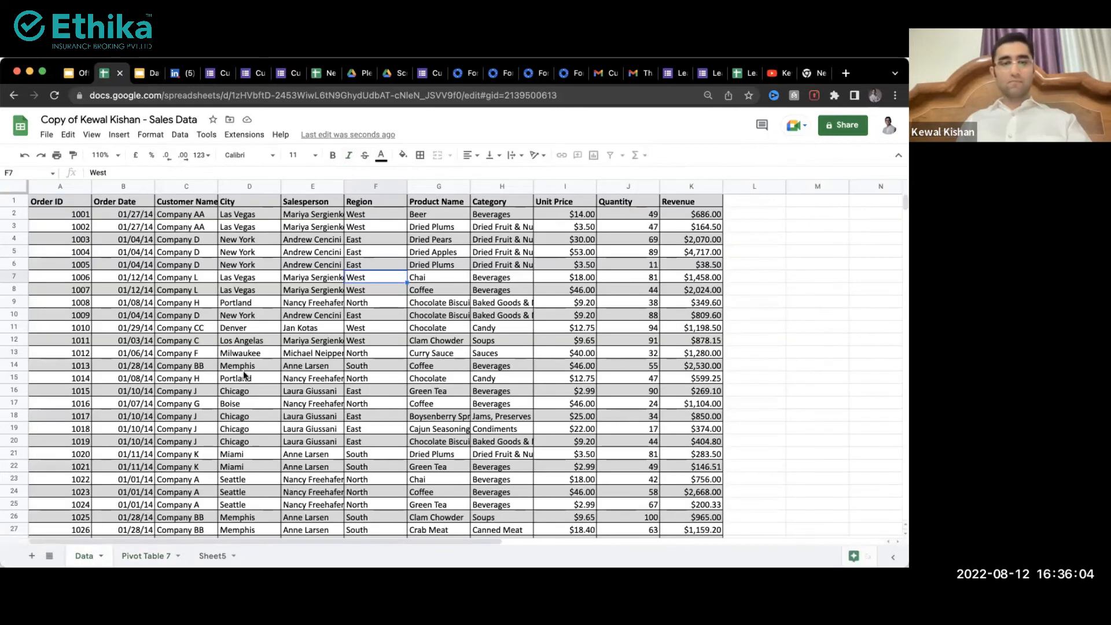
{"action": "left_click", "coordinate": [172, 421]}
{"action": "left_click", "coordinate": [341, 291]}
{"action": "left_click", "coordinate": [119, 136]}
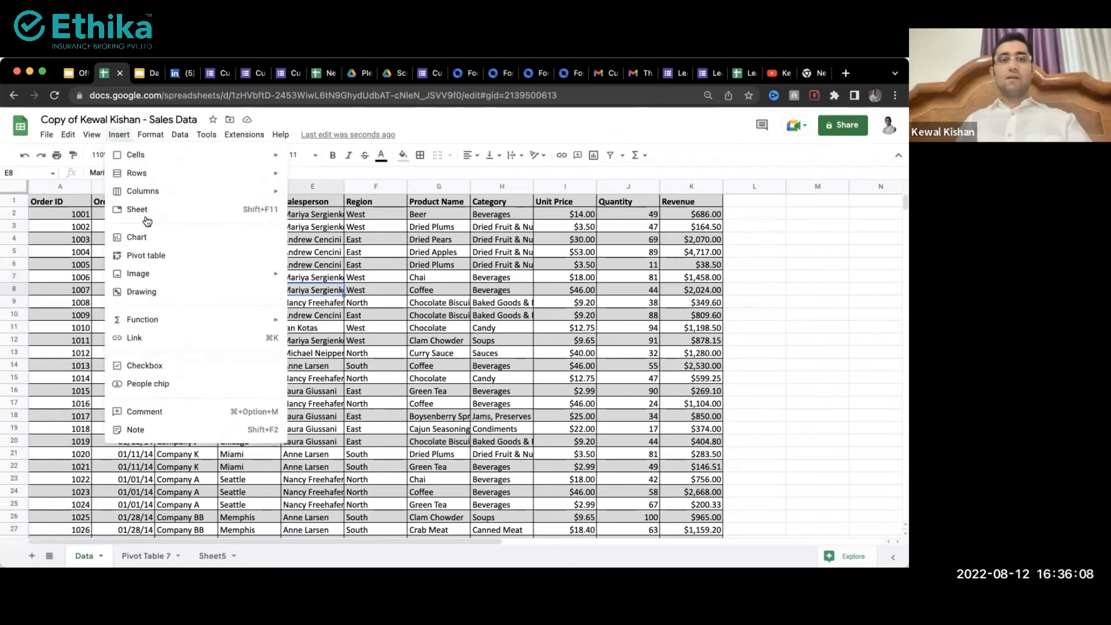
{"action": "left_click", "coordinate": [151, 255]}
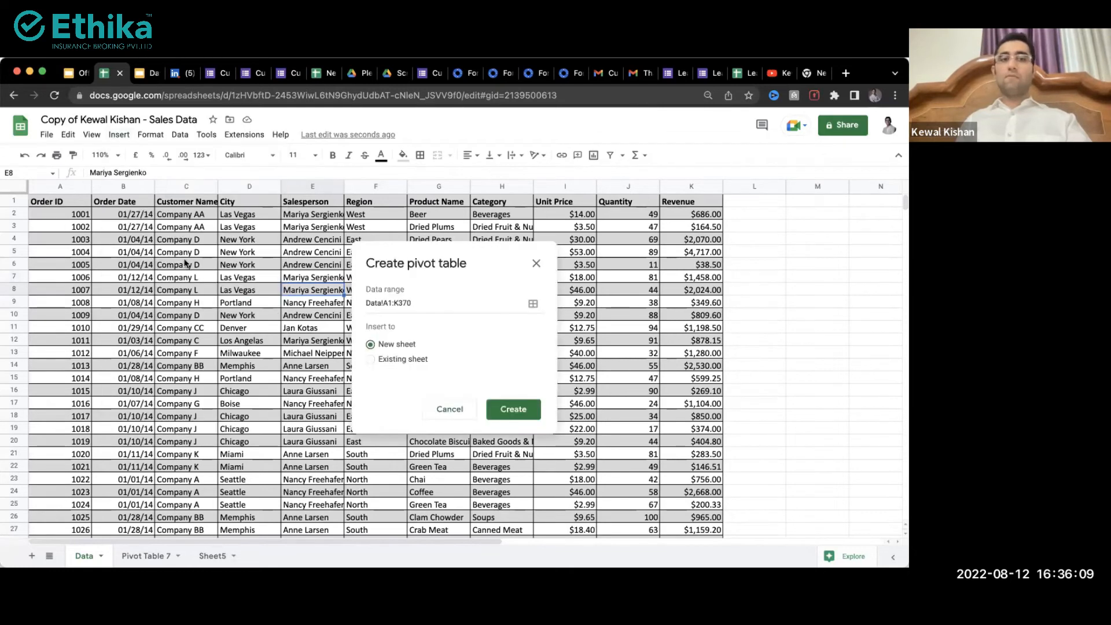
{"action": "left_click", "coordinate": [445, 410]}
{"action": "left_click", "coordinate": [144, 556]}
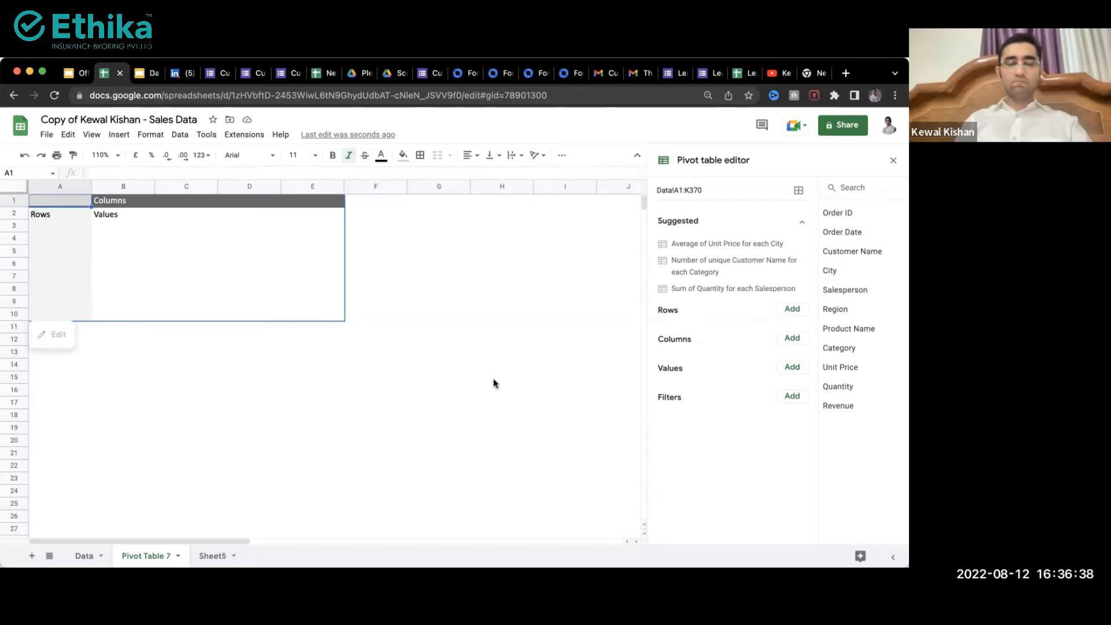
{"action": "left_click", "coordinate": [81, 556]}
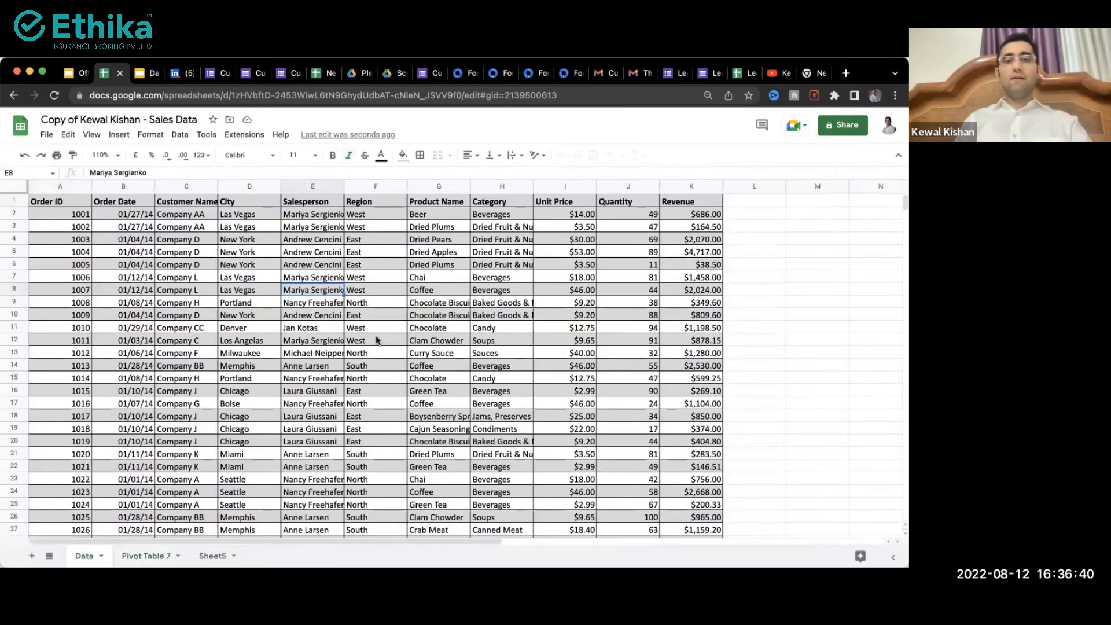
{"action": "left_click_drag", "start_coordinate": [304, 217], "coordinate": [306, 292]}
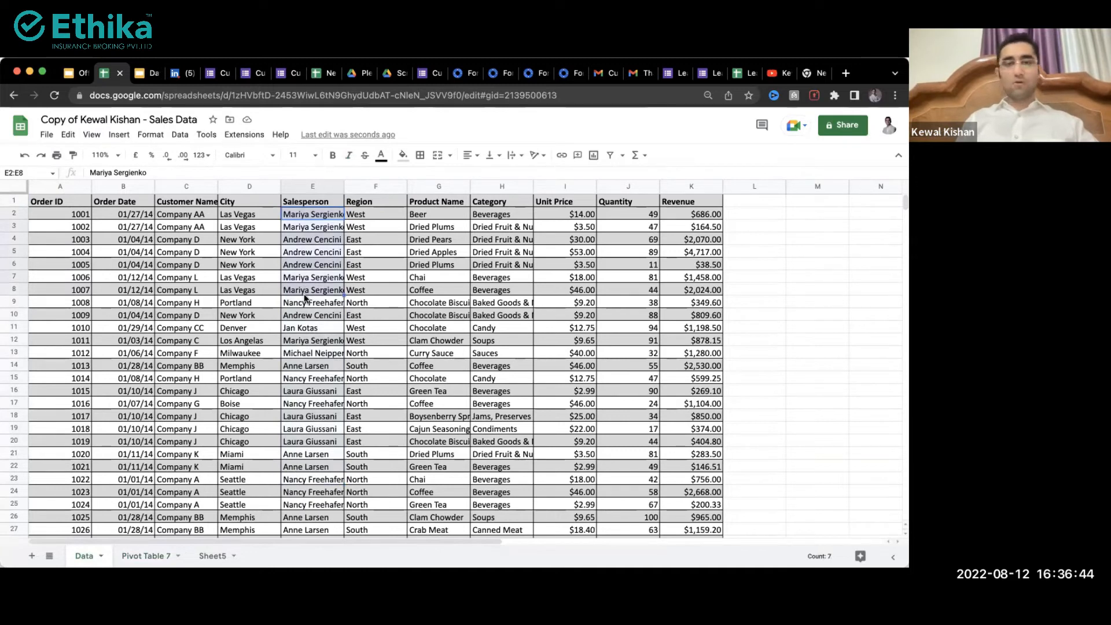
{"action": "left_click", "coordinate": [304, 251]}
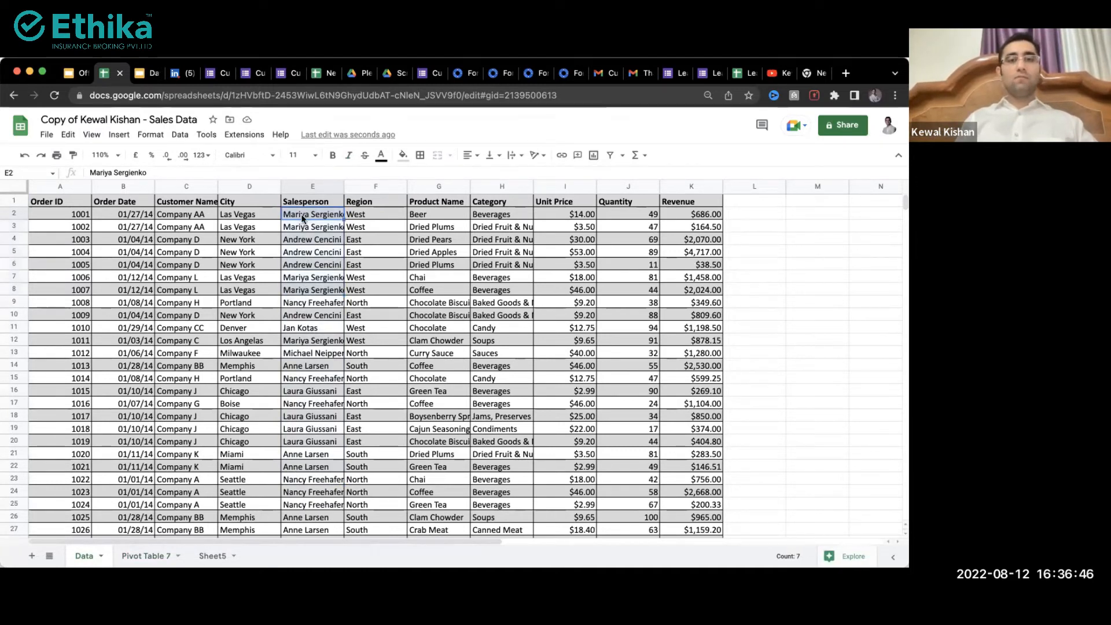
{"action": "left_click_drag", "start_coordinate": [304, 201], "coordinate": [304, 281]}
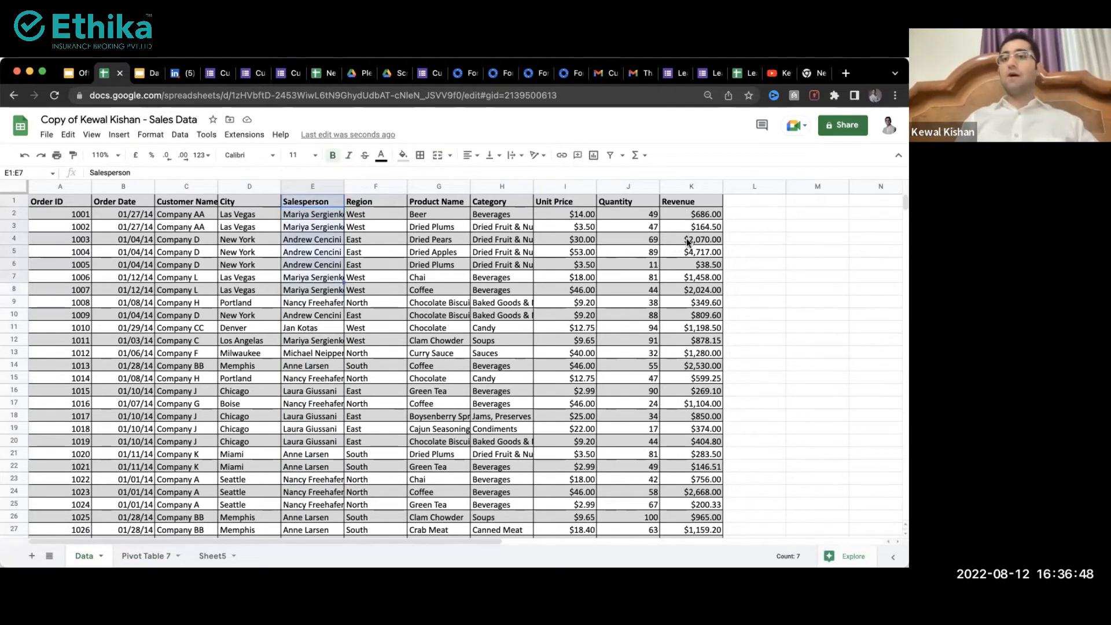
{"action": "left_click_drag", "start_coordinate": [691, 214], "coordinate": [686, 357]}
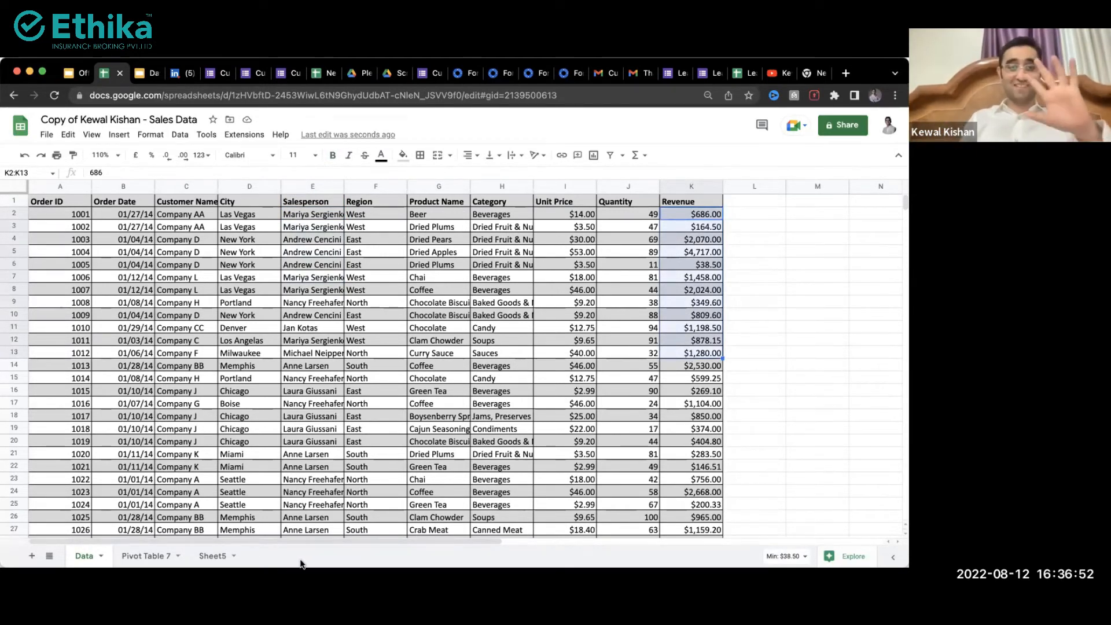
{"action": "left_click", "coordinate": [137, 547]}
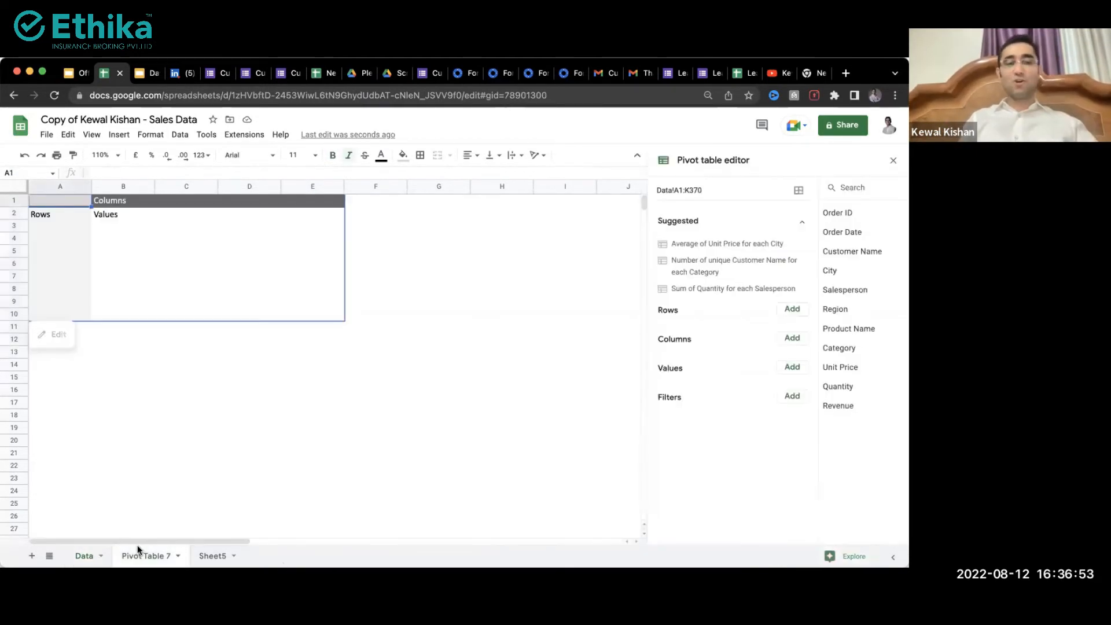
Step: Add Salesperson as the pivot table's row field
{"action": "left_click", "coordinate": [798, 310]}
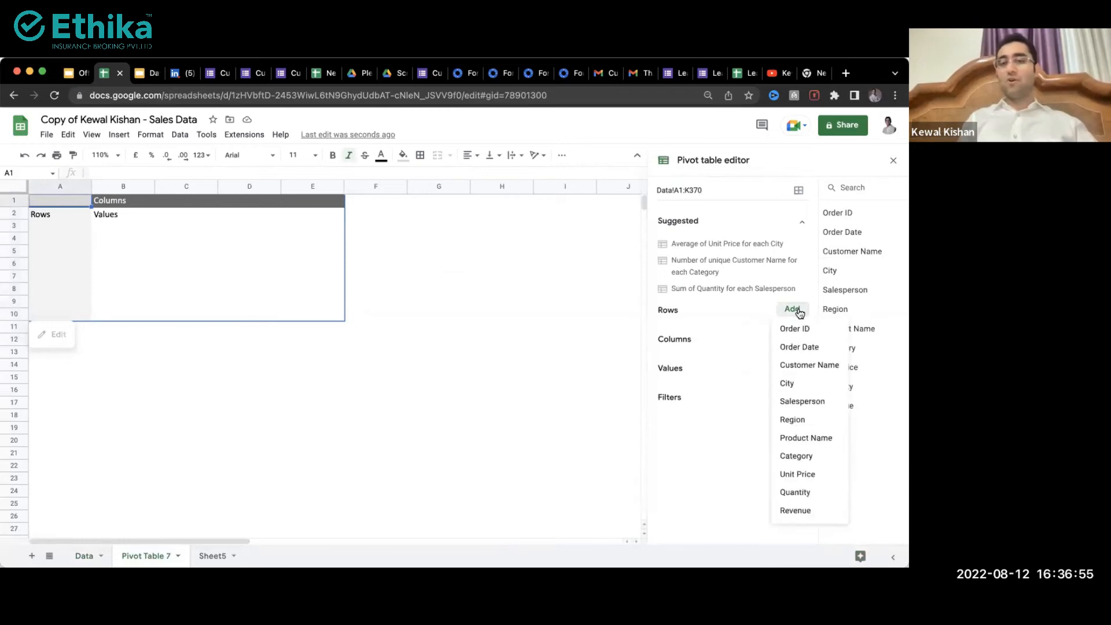
{"action": "left_click", "coordinate": [730, 326]}
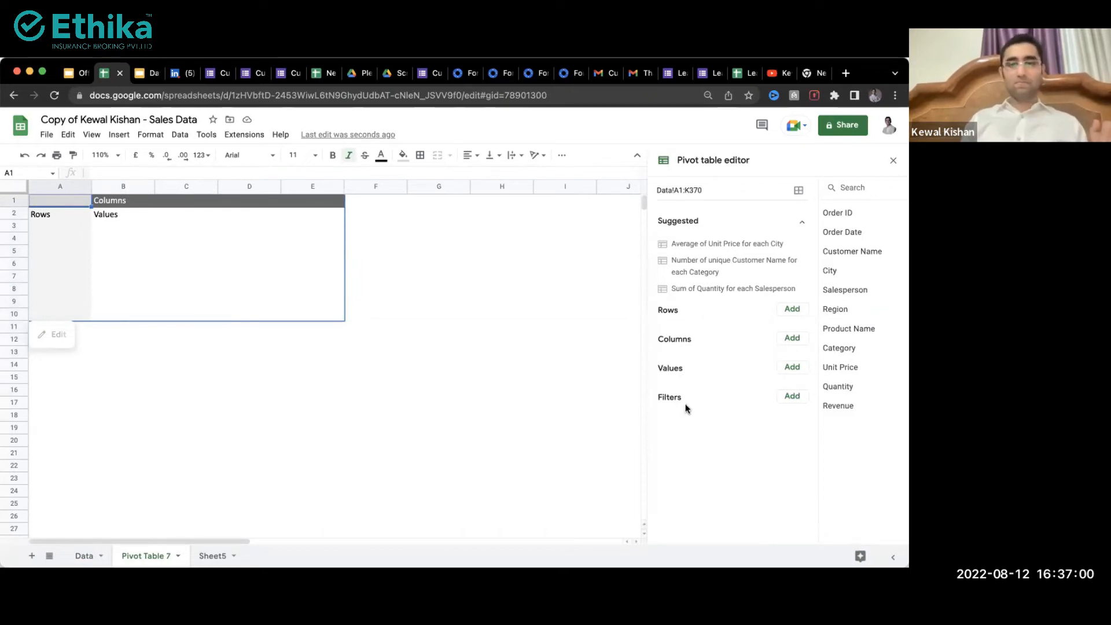
{"action": "left_click", "coordinate": [792, 311]}
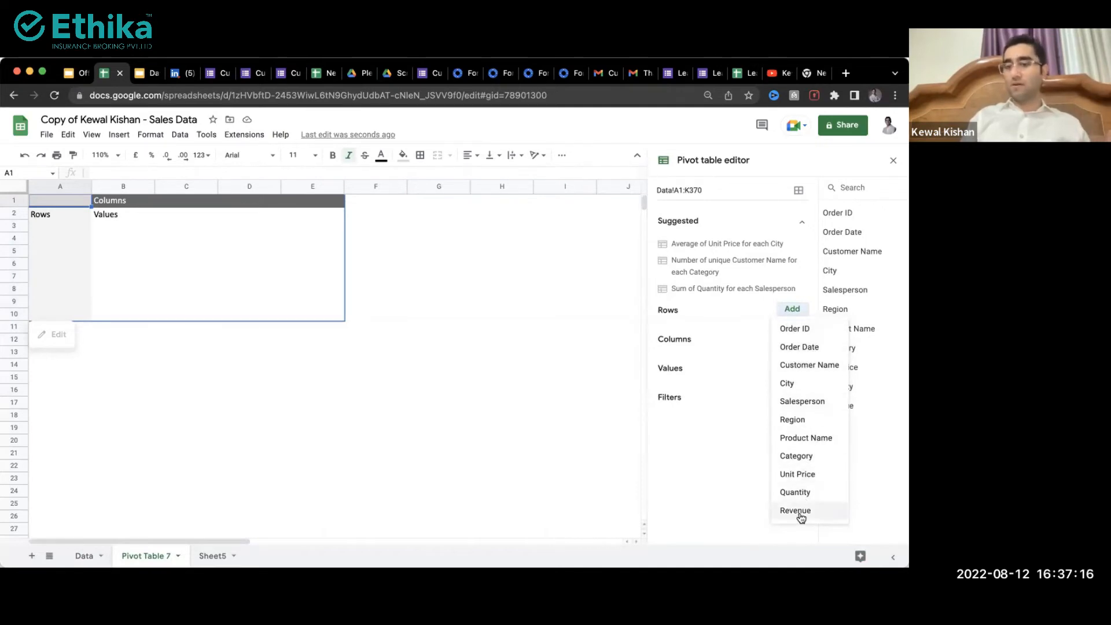
{"action": "left_click", "coordinate": [801, 405]}
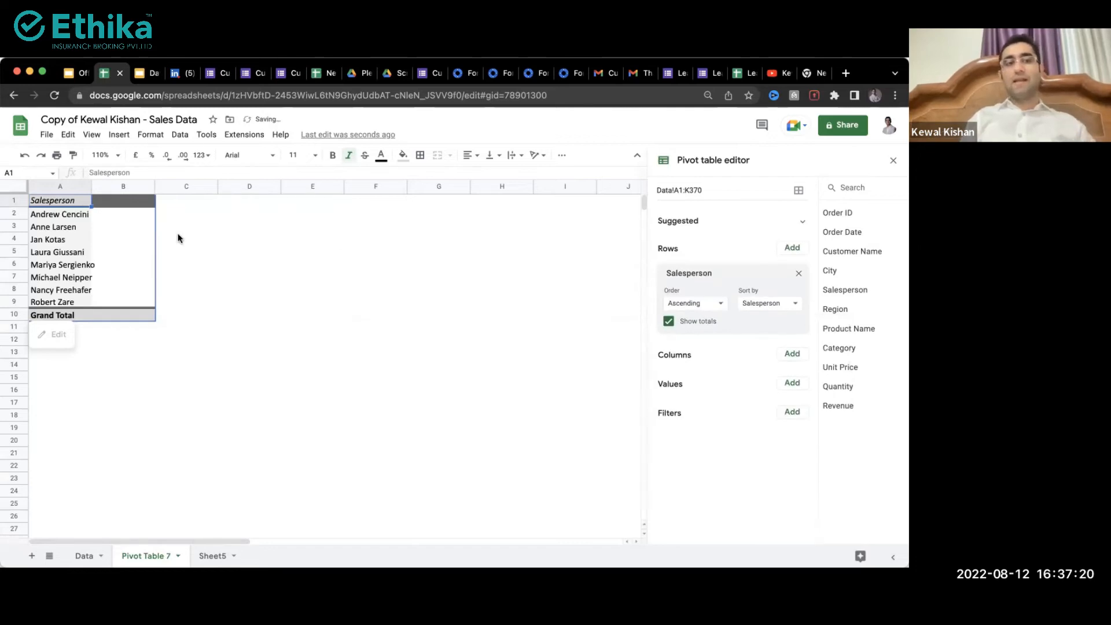
Step: Compare the pivot's salesperson rows with column E of the Data sheet
{"action": "left_click_drag", "start_coordinate": [48, 214], "coordinate": [138, 223]}
{"action": "left_click_drag", "start_coordinate": [32, 242], "coordinate": [148, 253]}
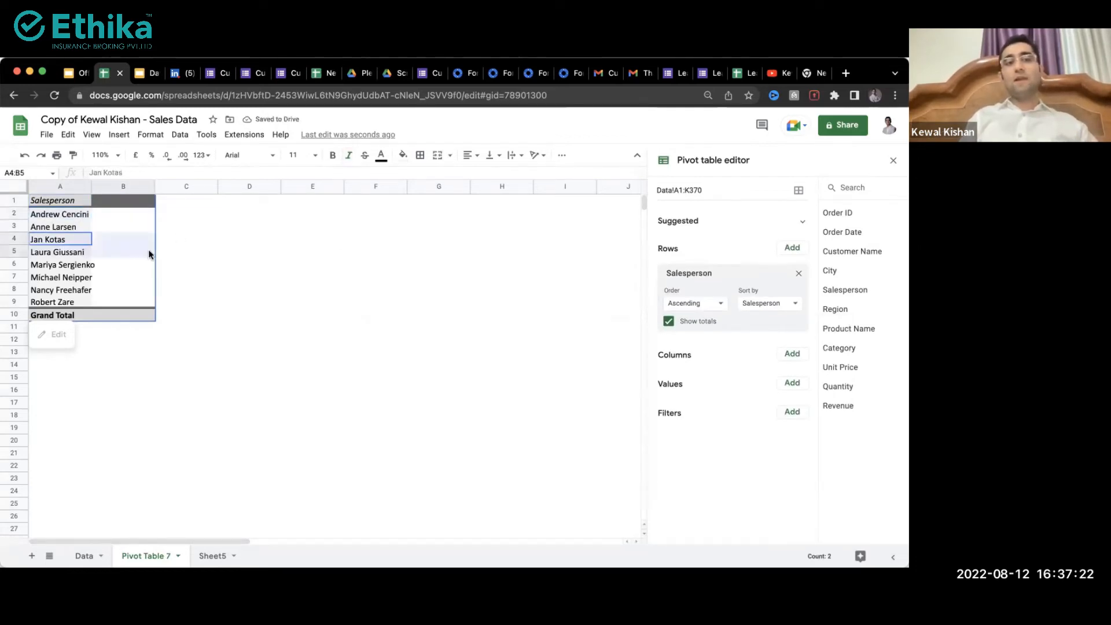
{"action": "left_click_drag", "start_coordinate": [64, 277], "coordinate": [168, 290]}
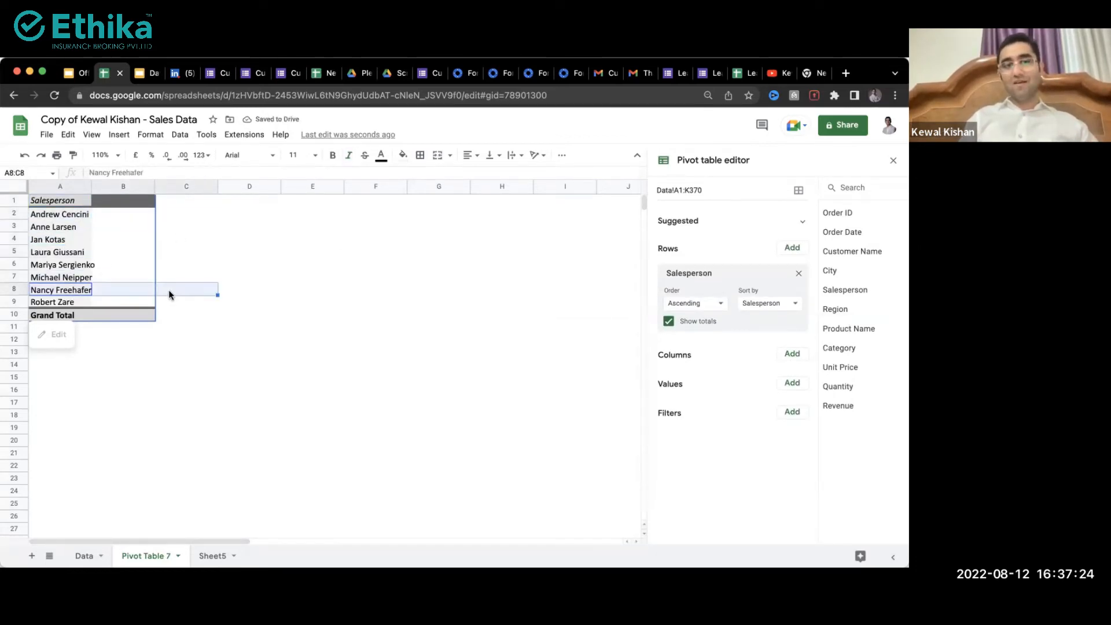
{"action": "left_click_drag", "start_coordinate": [64, 305], "coordinate": [54, 222]}
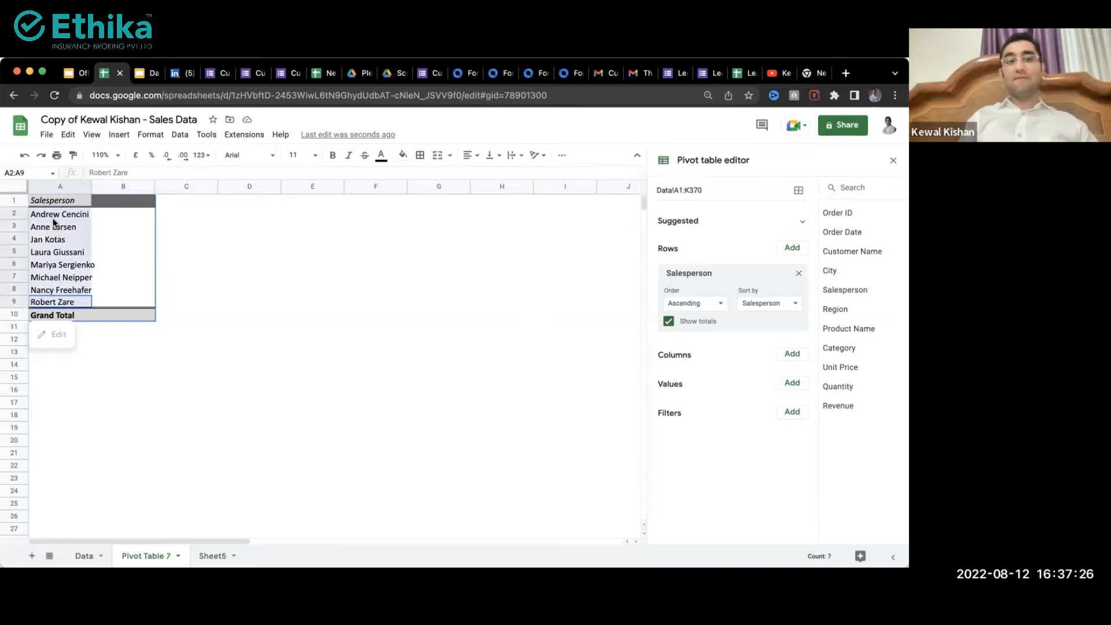
{"action": "left_click", "coordinate": [84, 555]}
{"action": "left_click_drag", "start_coordinate": [316, 227], "coordinate": [304, 486]}
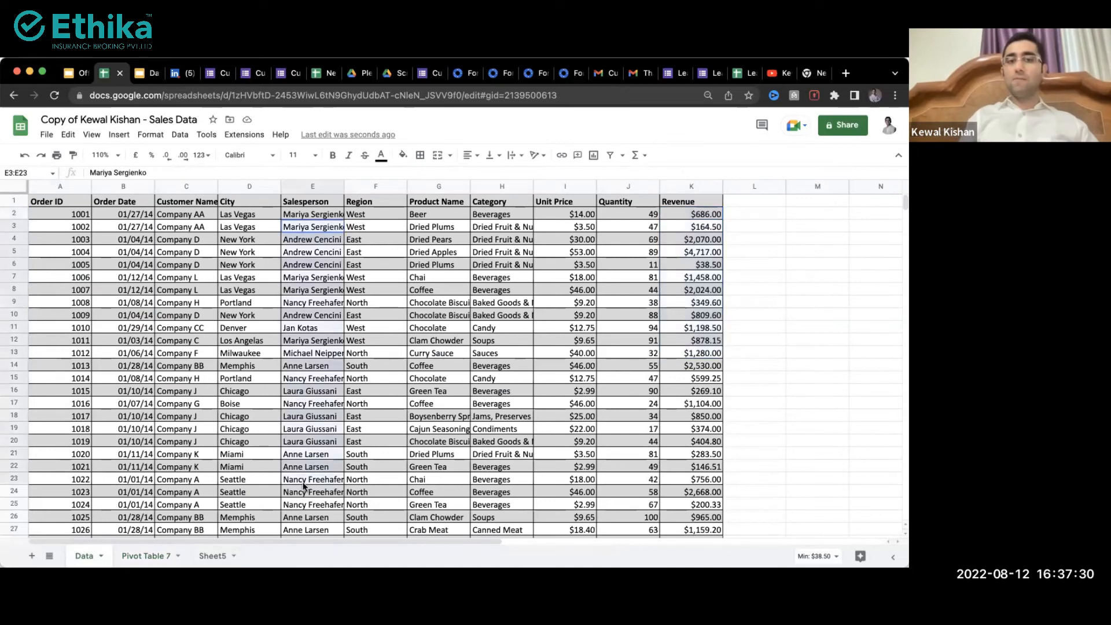
{"action": "left_click", "coordinate": [138, 554]}
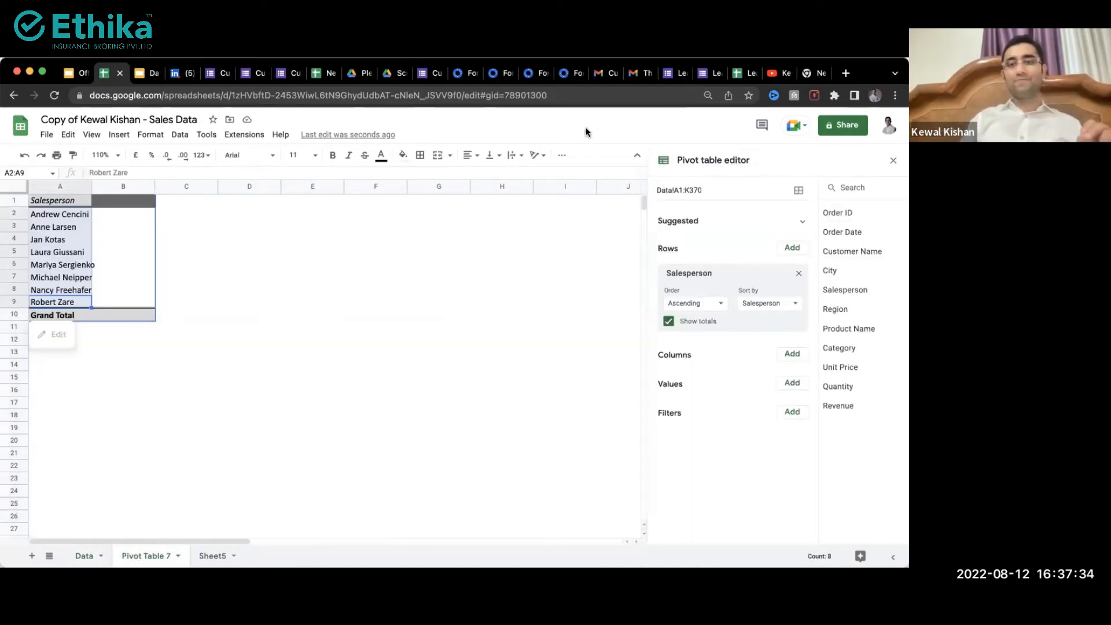
Step: Add Revenue, summarized by SUM, as the pivot table's value field
{"action": "left_click", "coordinate": [793, 384]}
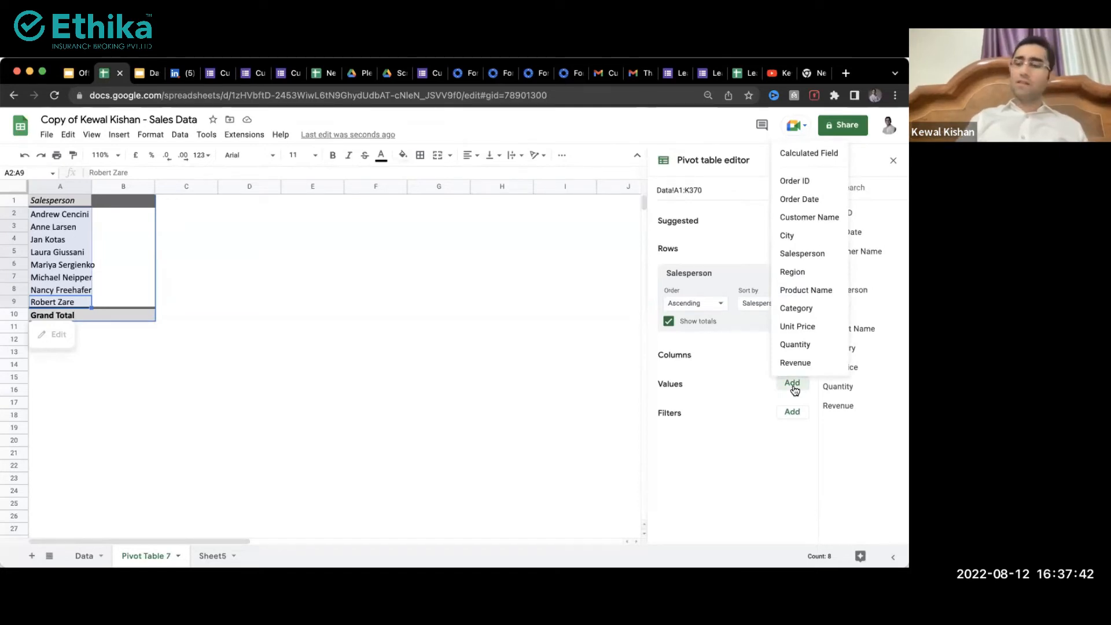
{"action": "left_click", "coordinate": [703, 376]}
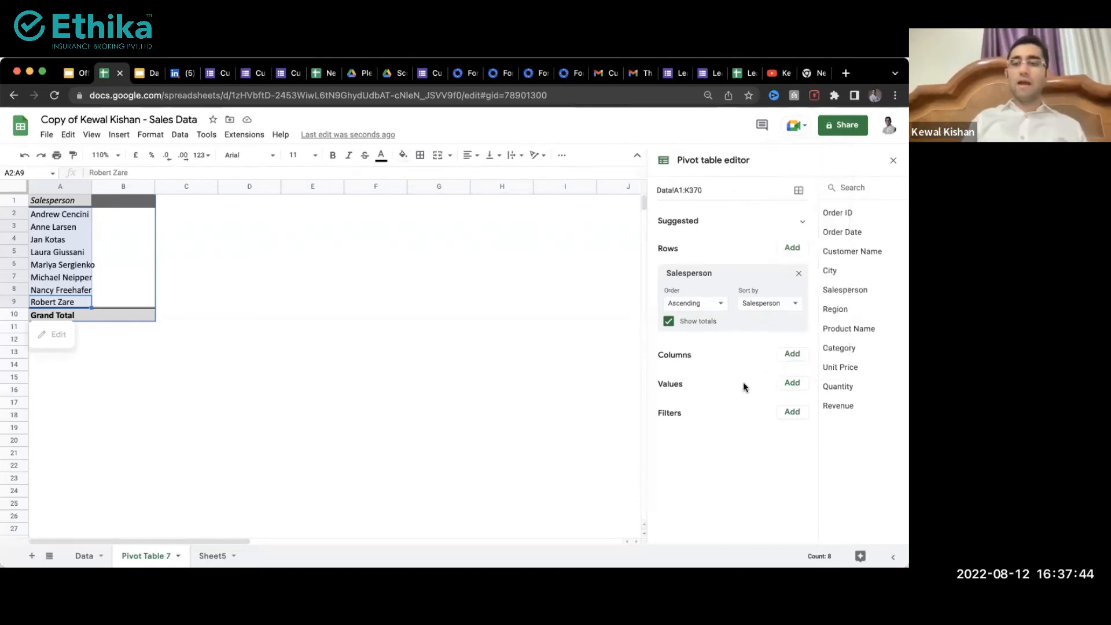
{"action": "left_click", "coordinate": [792, 383]}
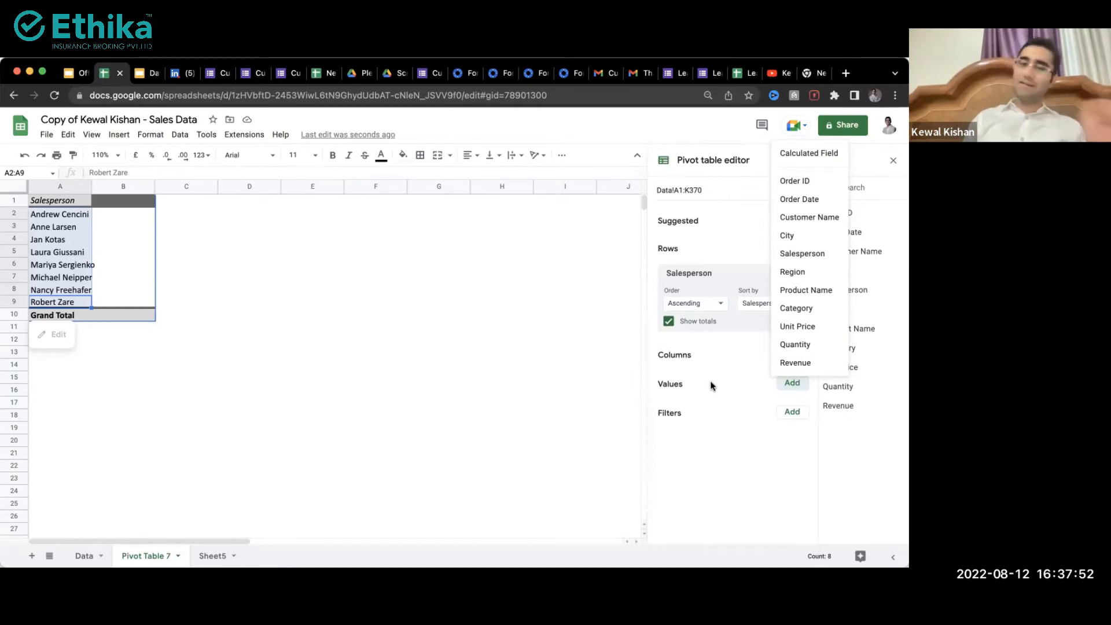
{"action": "left_click", "coordinate": [796, 363]}
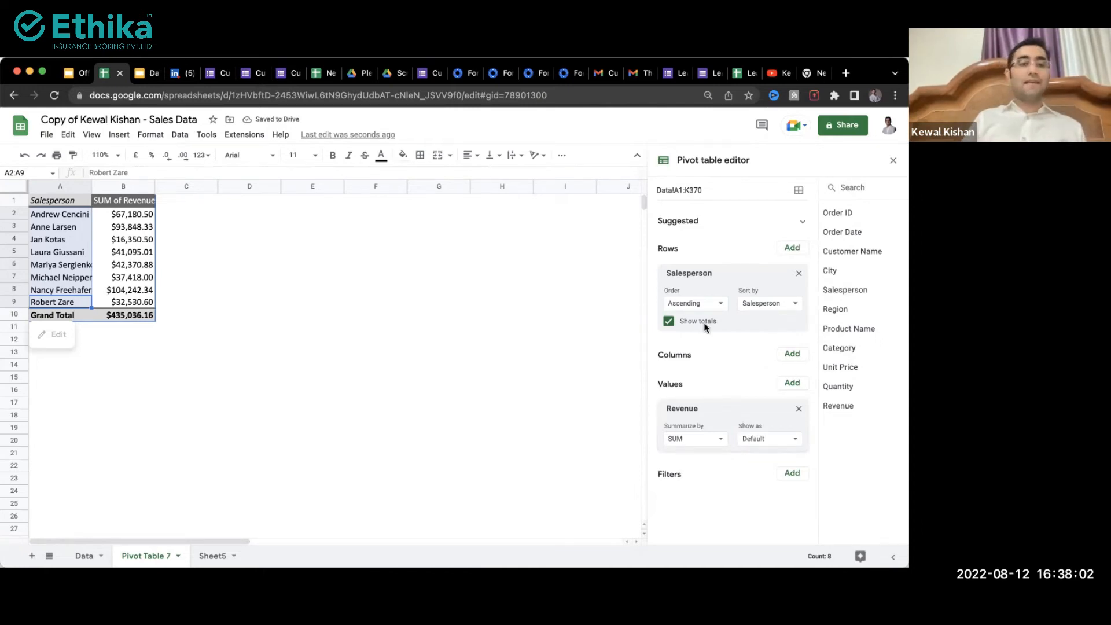
Step: Zoom the sheet to 120%
{"action": "left_click", "coordinate": [105, 153]}
{"action": "type", "text": "11"}
{"action": "key", "text": "BackSpace"}
{"action": "type", "text": "20"}
{"action": "key", "text": "Return"}
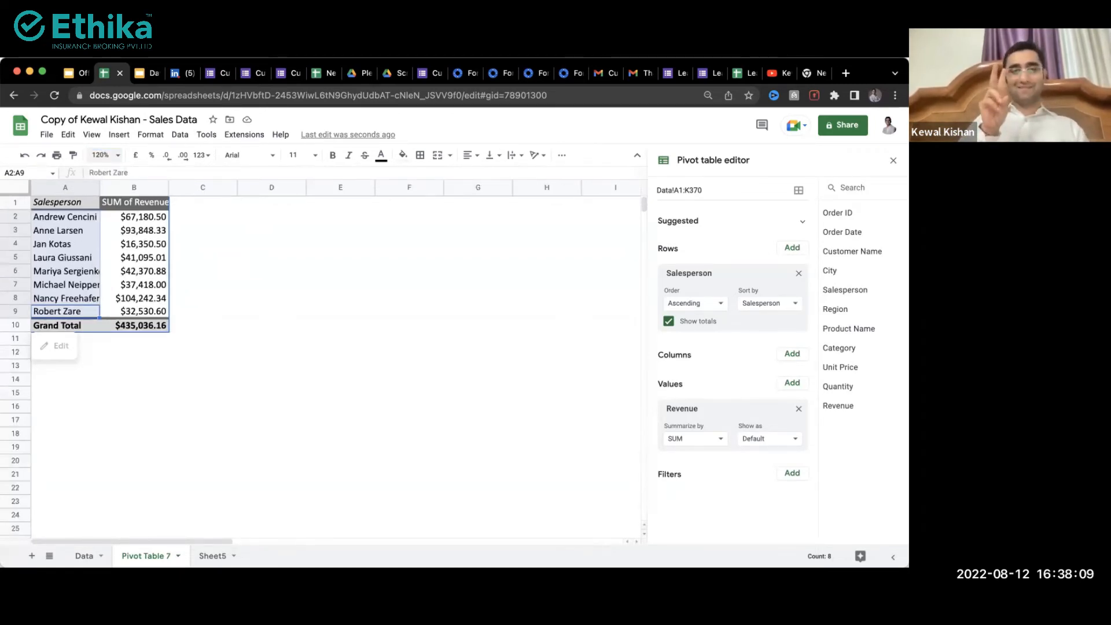
Step: Review the salesperson names and revenue totals in the pivot table
{"action": "left_click", "coordinate": [221, 257]}
{"action": "left_click", "coordinate": [67, 298]}
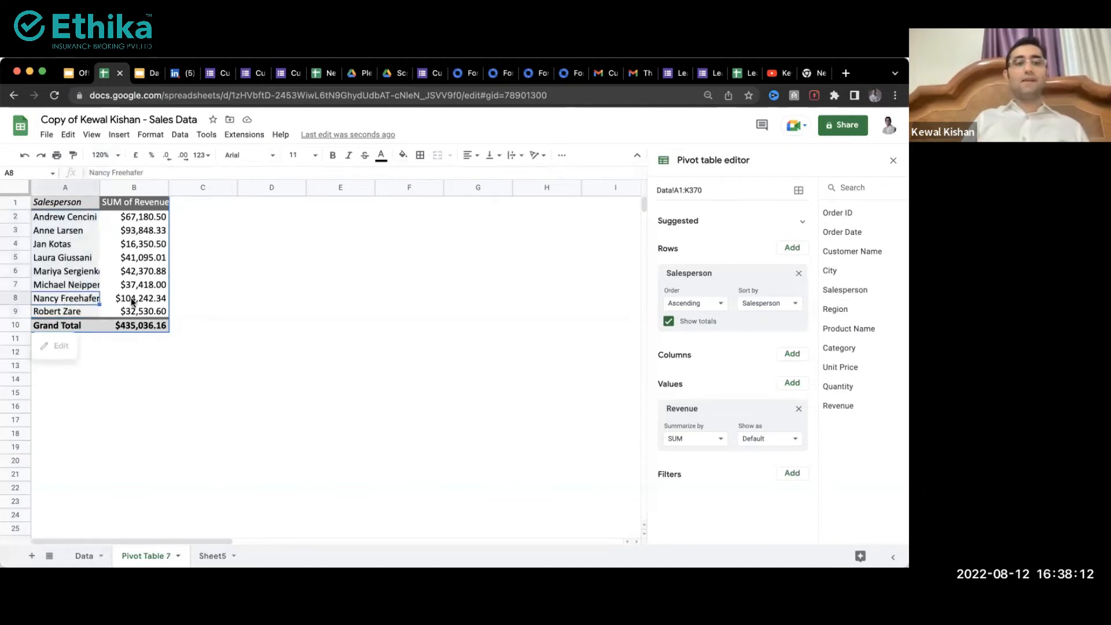
{"action": "left_click", "coordinate": [135, 300]}
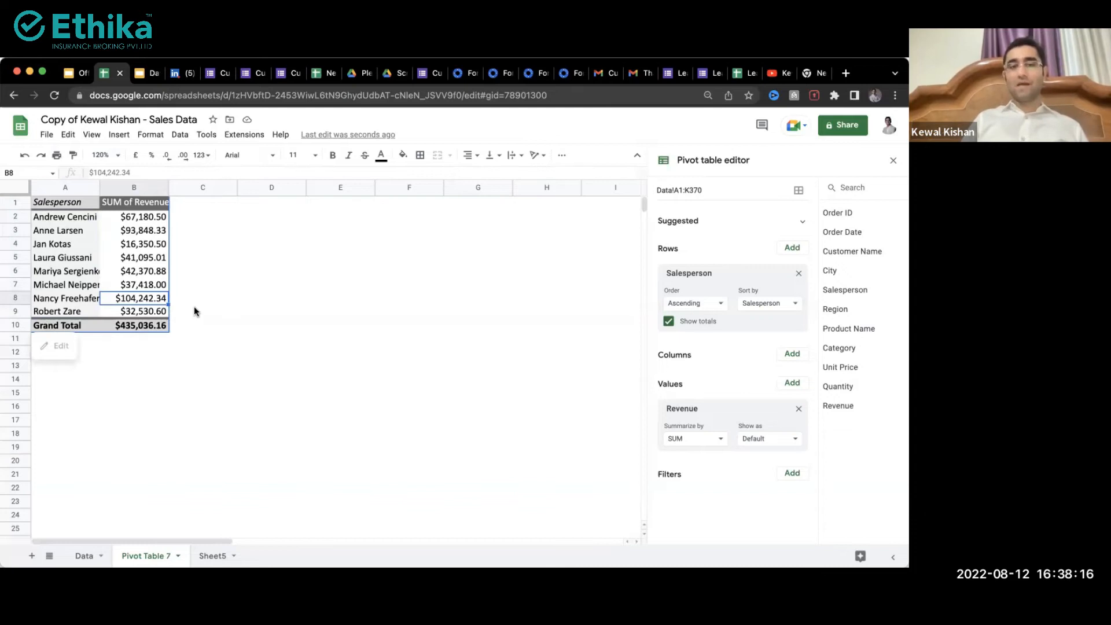
{"action": "left_click", "coordinate": [84, 245]}
{"action": "left_click", "coordinate": [155, 245]}
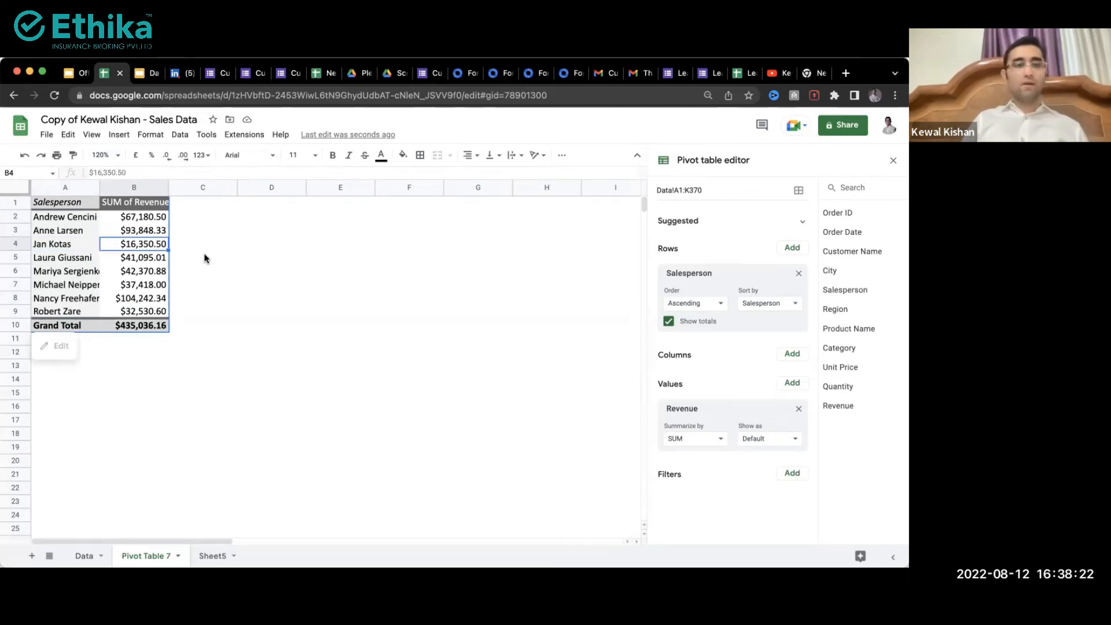
{"action": "left_click", "coordinate": [123, 258]}
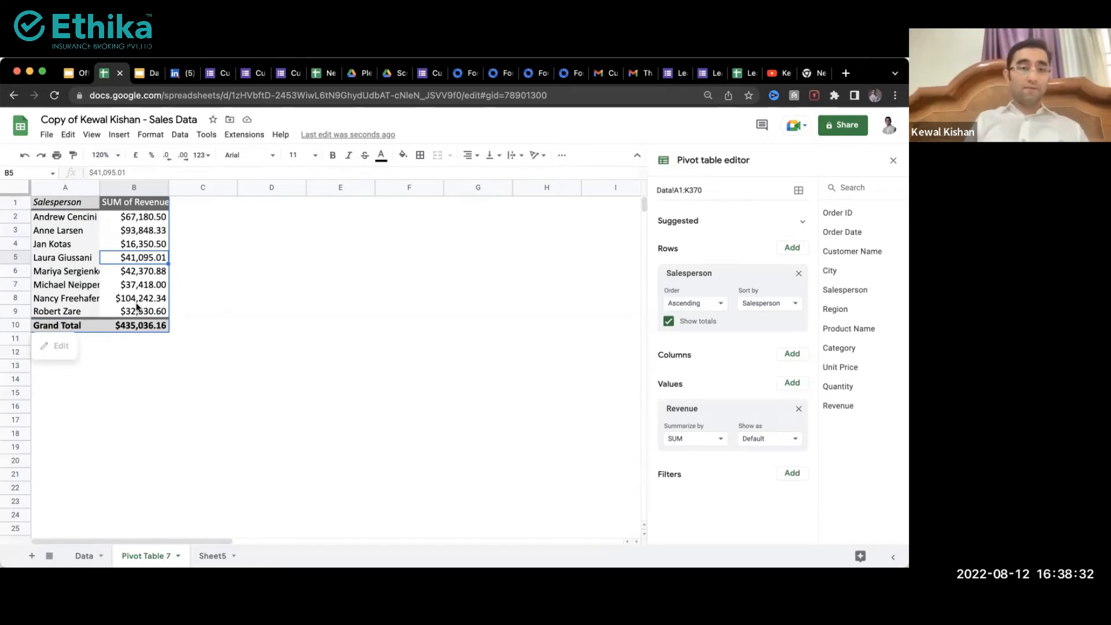
{"action": "left_click_drag", "start_coordinate": [139, 310], "coordinate": [137, 217]}
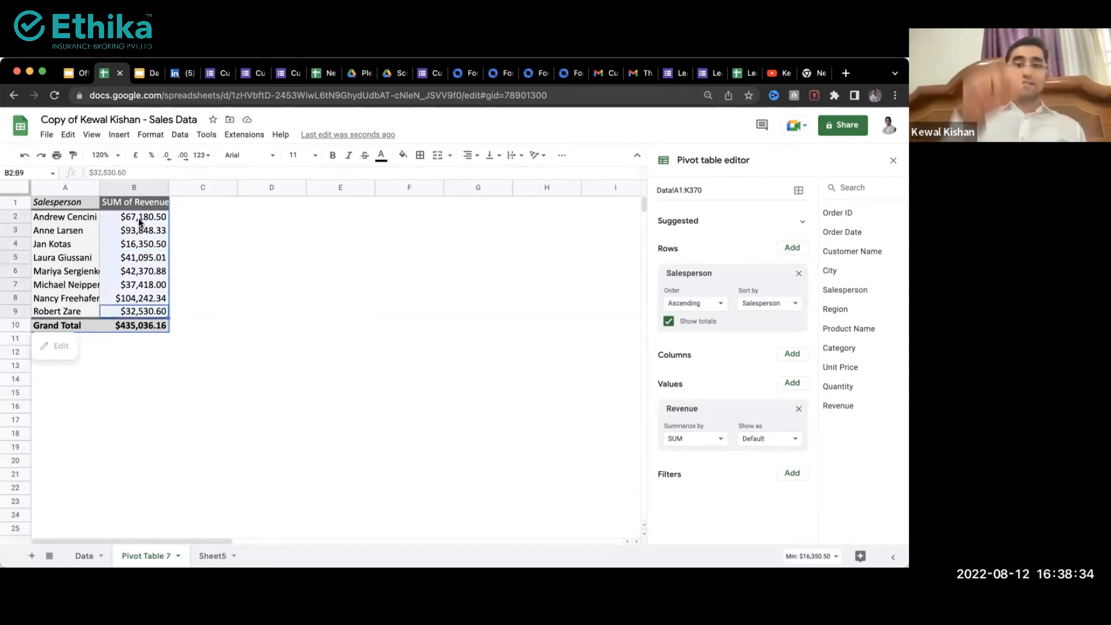
{"action": "left_click", "coordinate": [58, 249]}
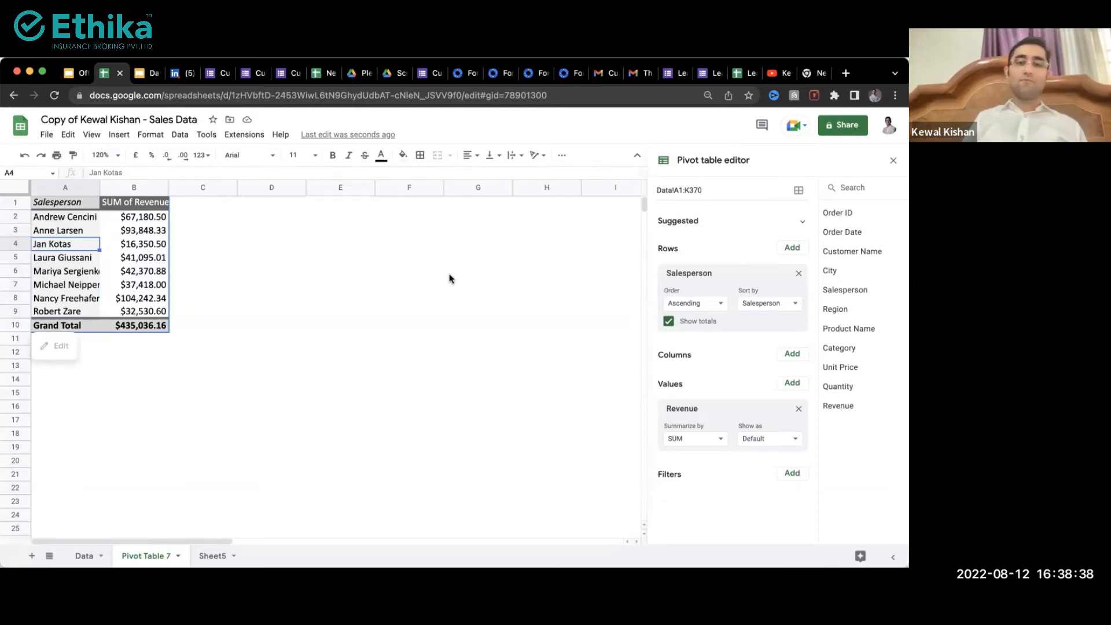
Step: Sort the salesperson rows descending by SUM of Revenue
{"action": "left_click", "coordinate": [708, 305]}
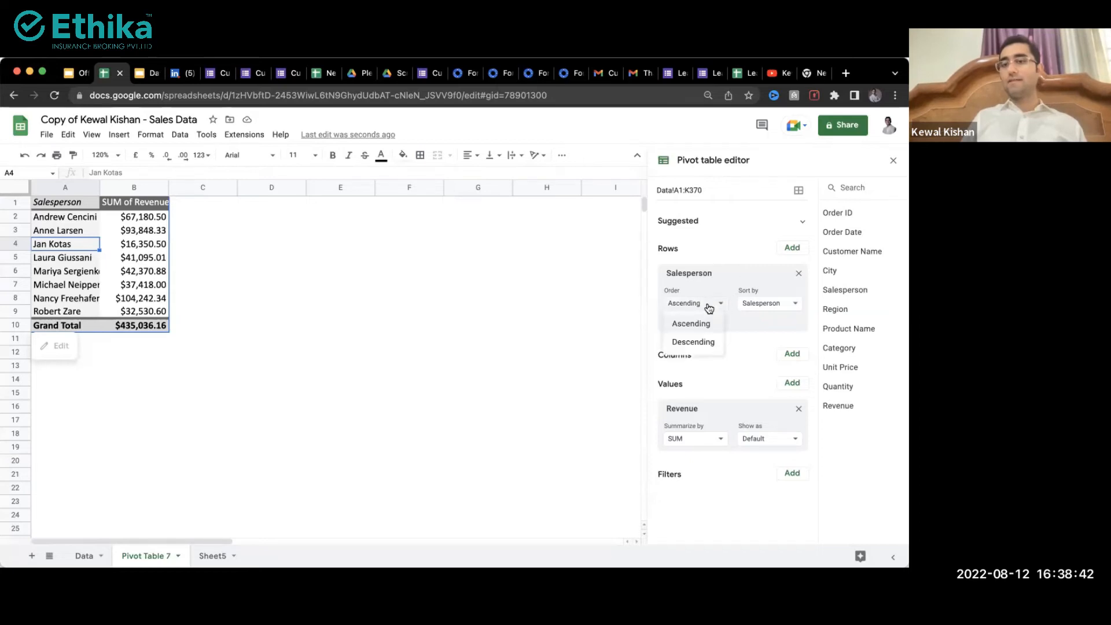
{"action": "left_click", "coordinate": [696, 343]}
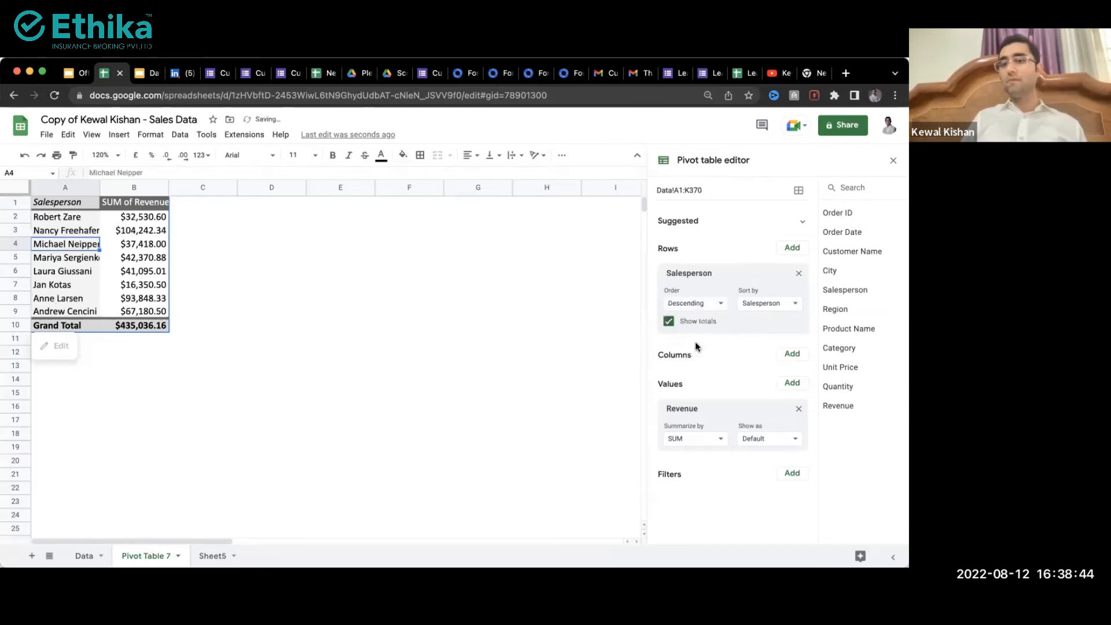
{"action": "left_click", "coordinate": [770, 304]}
{"action": "left_click", "coordinate": [767, 342]}
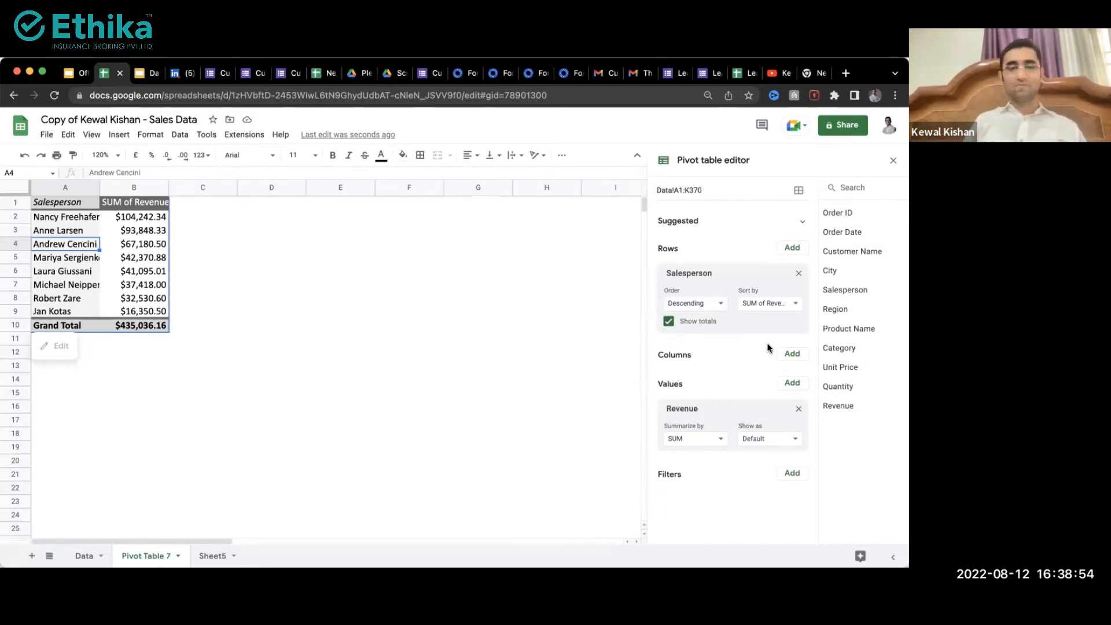
Step: Walk through the sorted salespeople and revenue values, then open the Insert menu
{"action": "right_click", "coordinate": [137, 271]}
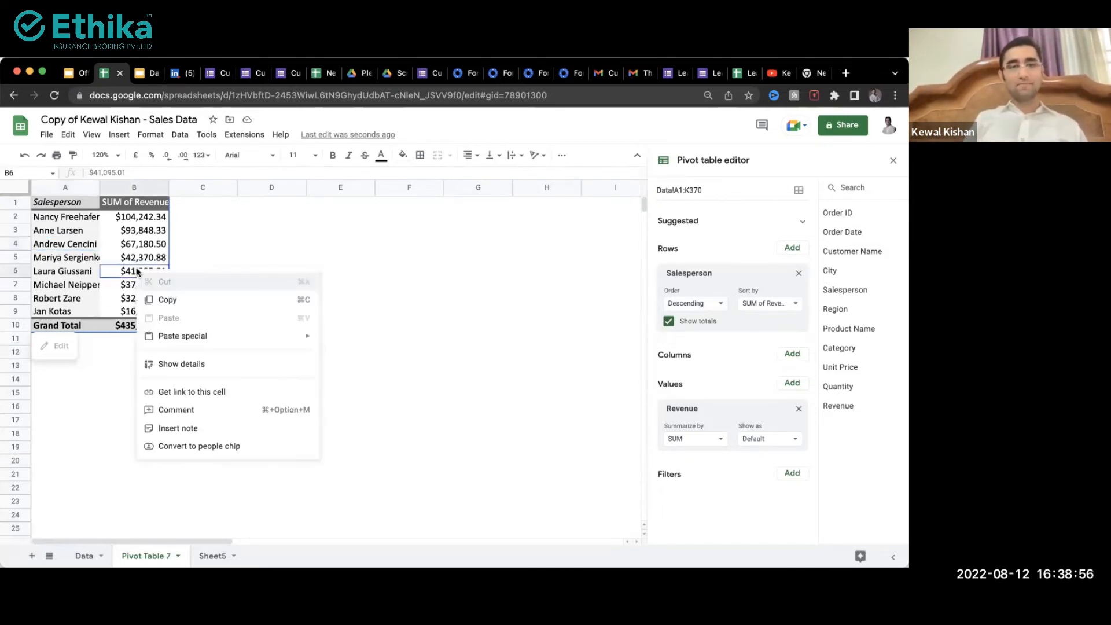
{"action": "left_click", "coordinate": [327, 231]}
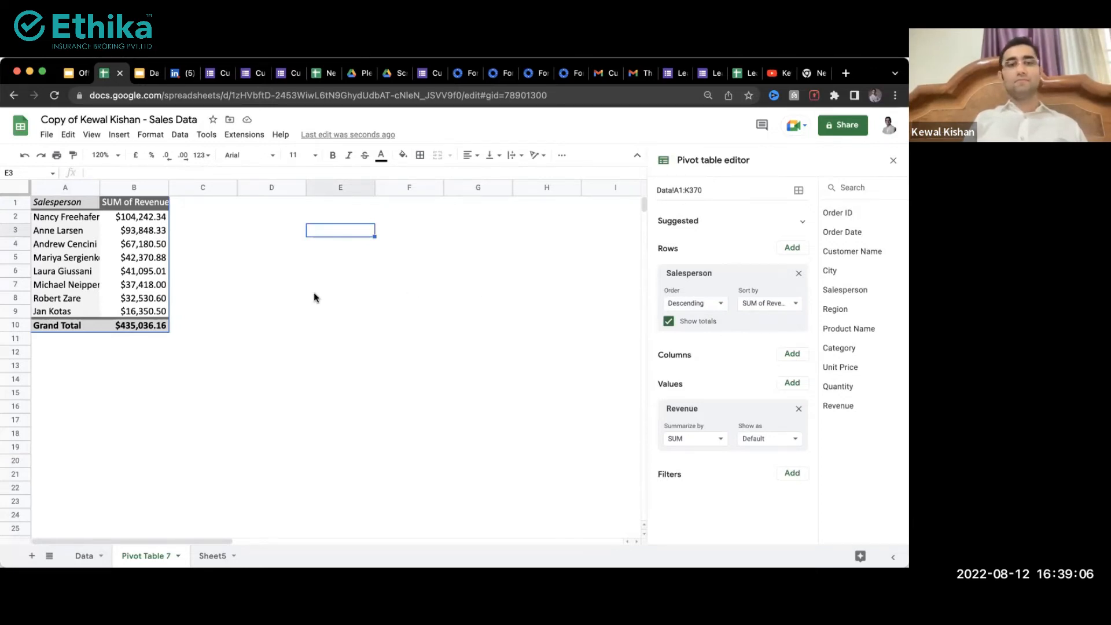
{"action": "left_click", "coordinate": [293, 298]}
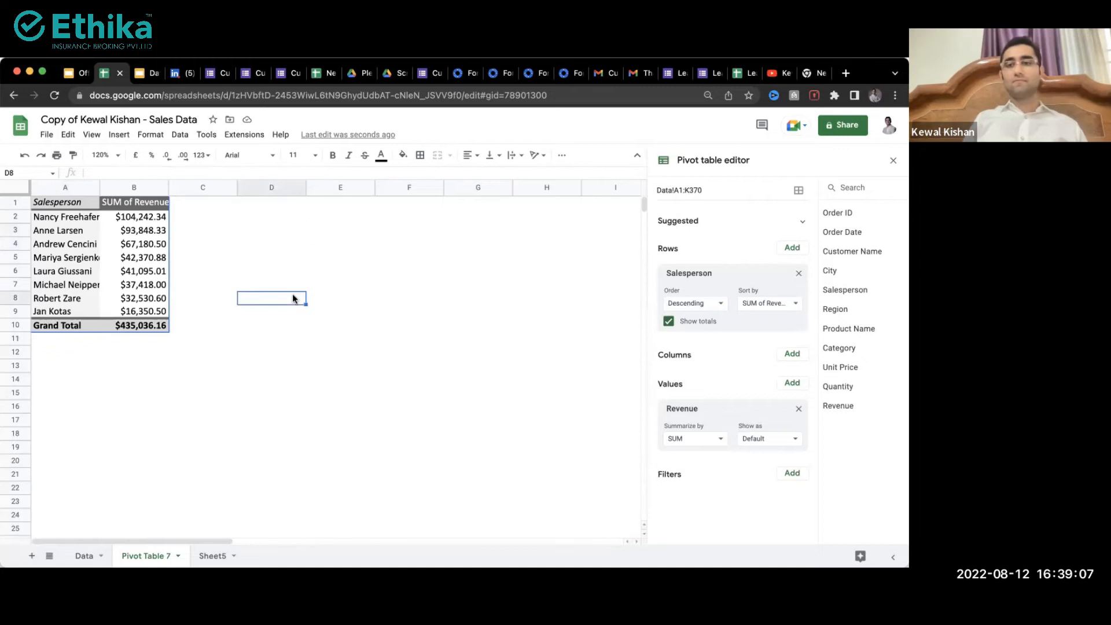
{"action": "left_click", "coordinate": [138, 280]}
{"action": "left_click", "coordinate": [126, 262]}
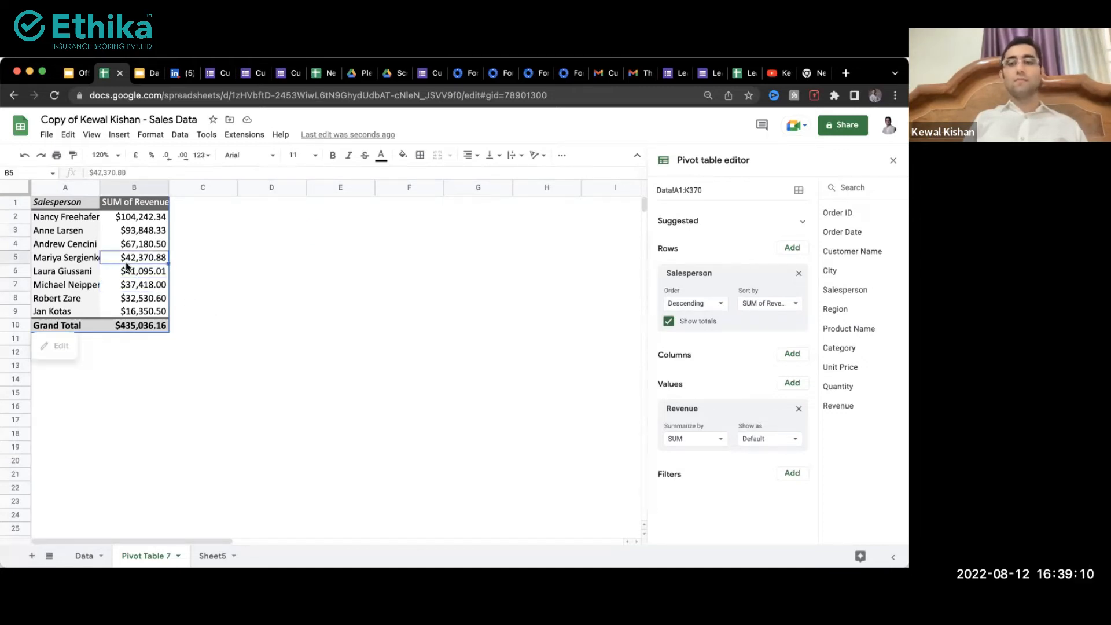
{"action": "left_click", "coordinate": [64, 262]}
{"action": "left_click", "coordinate": [68, 284]}
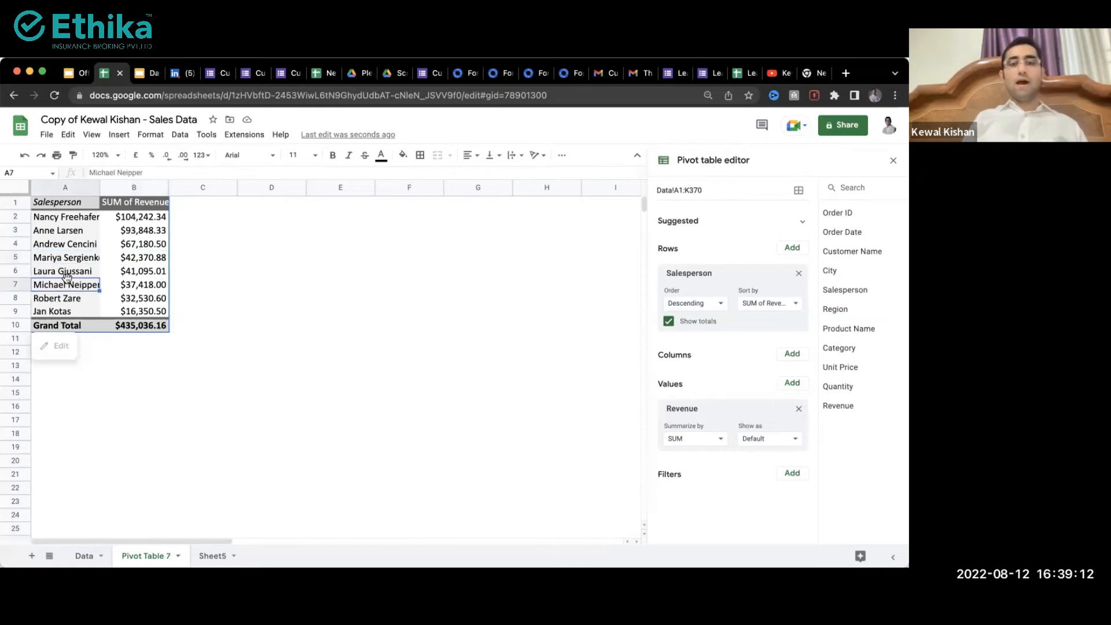
{"action": "left_click", "coordinate": [63, 260]}
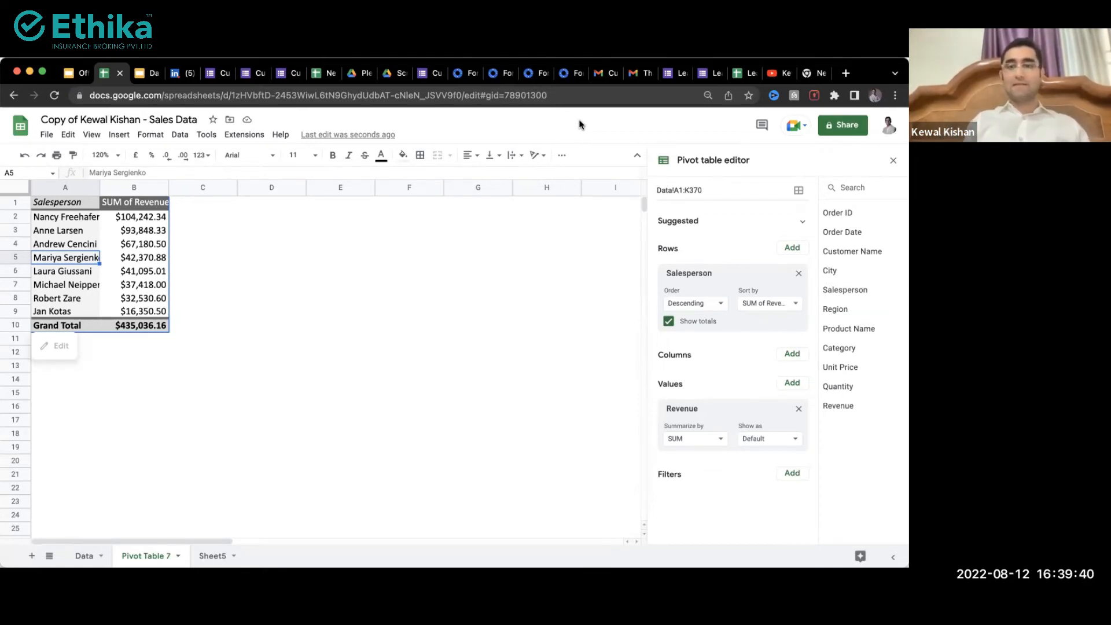
{"action": "left_click", "coordinate": [74, 295]}
{"action": "left_click", "coordinate": [68, 262]}
{"action": "left_click", "coordinate": [118, 136]}
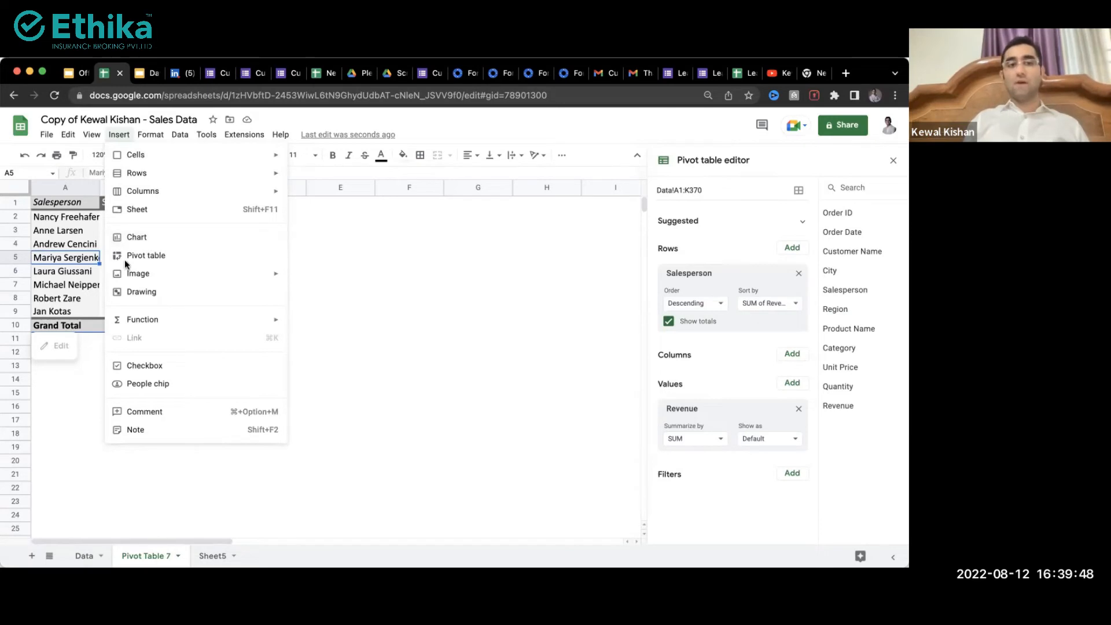
Step: Insert a chart from the pivot table and move it right of the table
{"action": "left_click", "coordinate": [60, 295]}
{"action": "left_click", "coordinate": [74, 257]}
{"action": "left_click", "coordinate": [119, 134]}
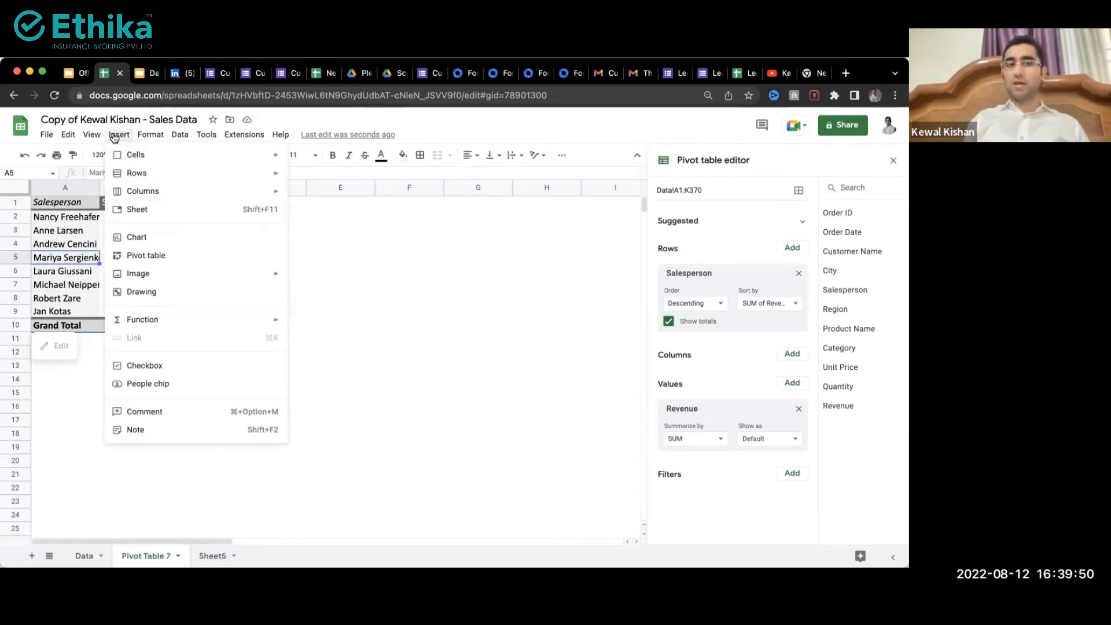
{"action": "left_click", "coordinate": [154, 241]}
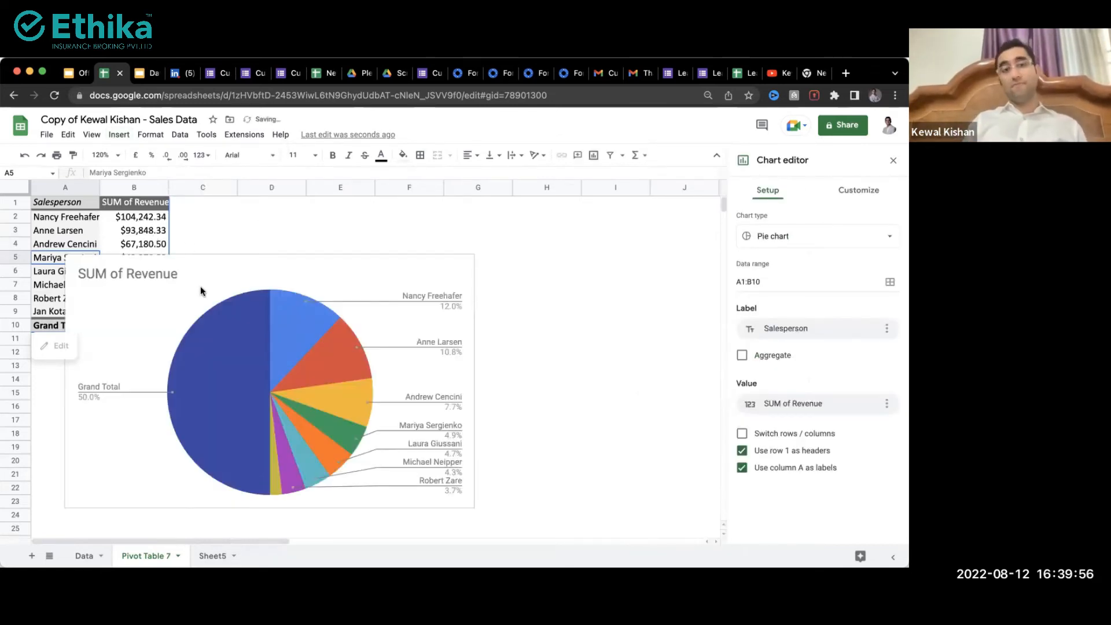
{"action": "left_click", "coordinate": [209, 269]}
{"action": "left_click_drag", "start_coordinate": [209, 269], "coordinate": [332, 239]}
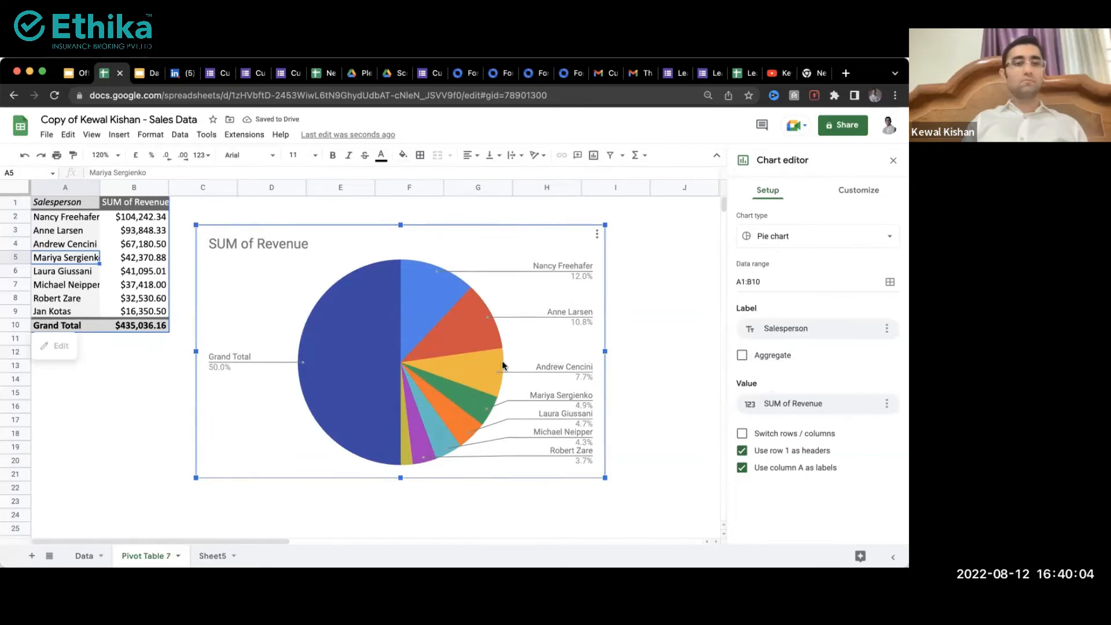
Step: Change the pie chart to a column chart
{"action": "left_click", "coordinate": [858, 191]}
{"action": "left_click", "coordinate": [784, 191]}
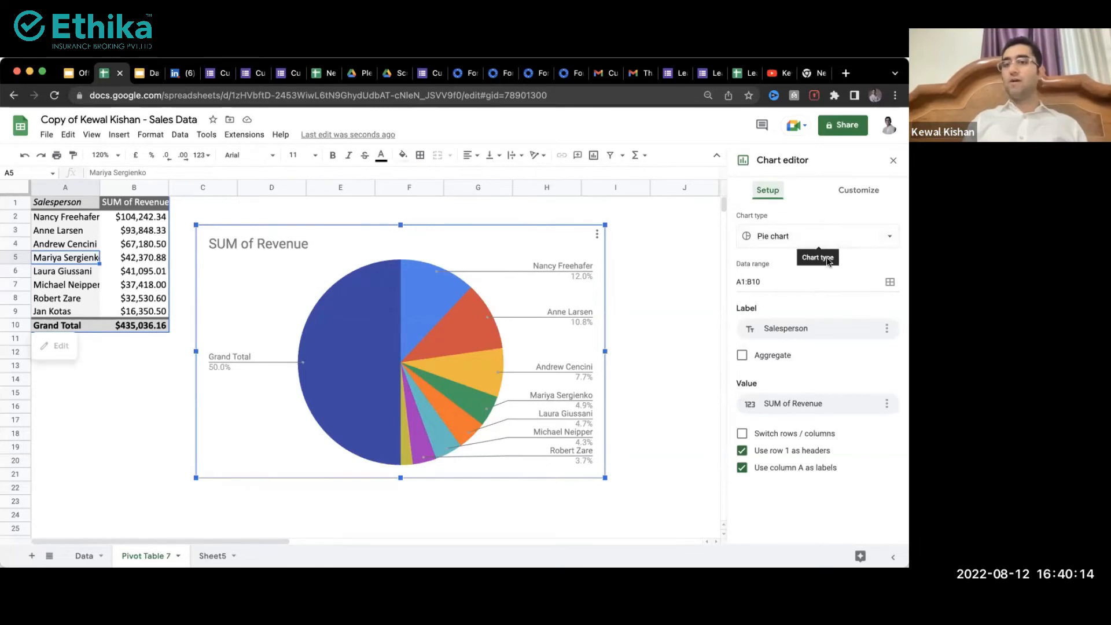
{"action": "scroll", "coordinate": [815, 245], "scroll_direction": "up", "scroll_amount": 5}
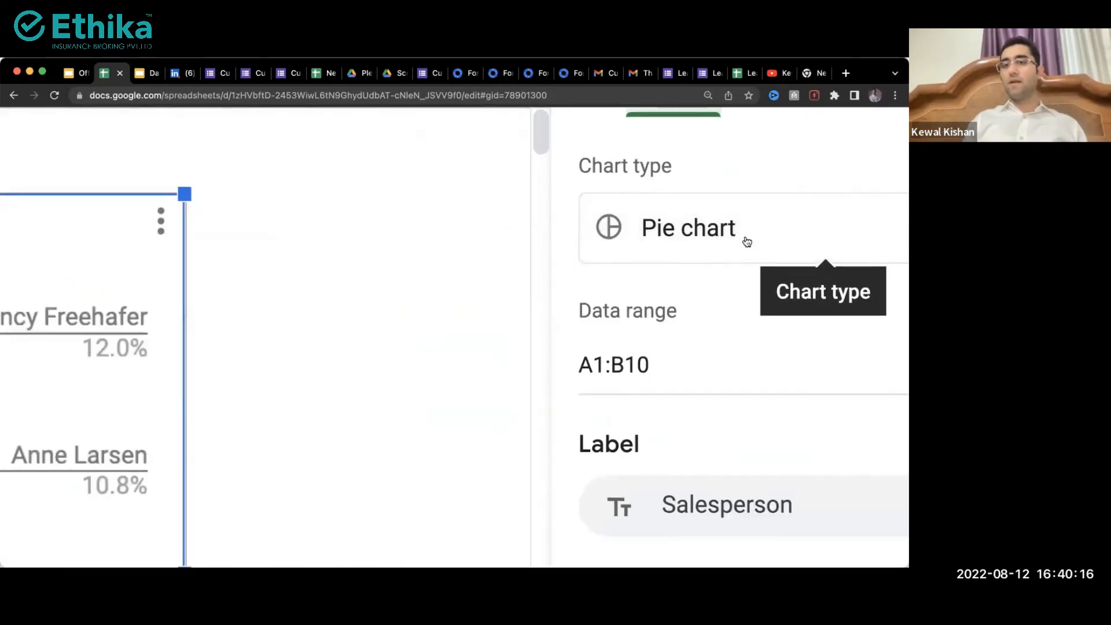
{"action": "scroll", "coordinate": [728, 224], "scroll_direction": "down", "scroll_amount": 5}
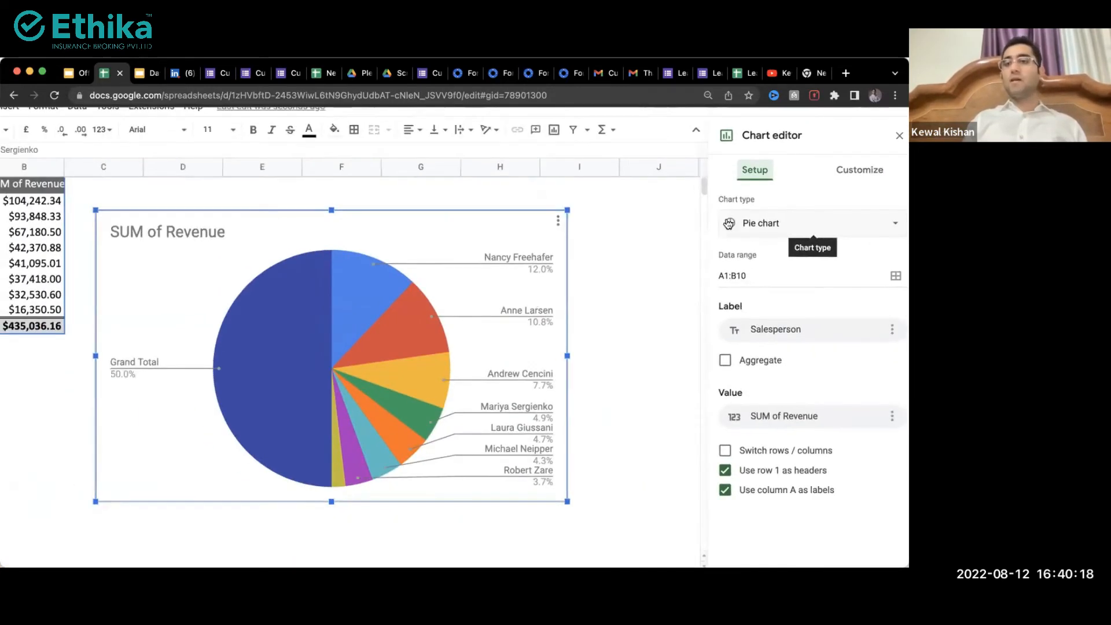
{"action": "left_click", "coordinate": [755, 239]}
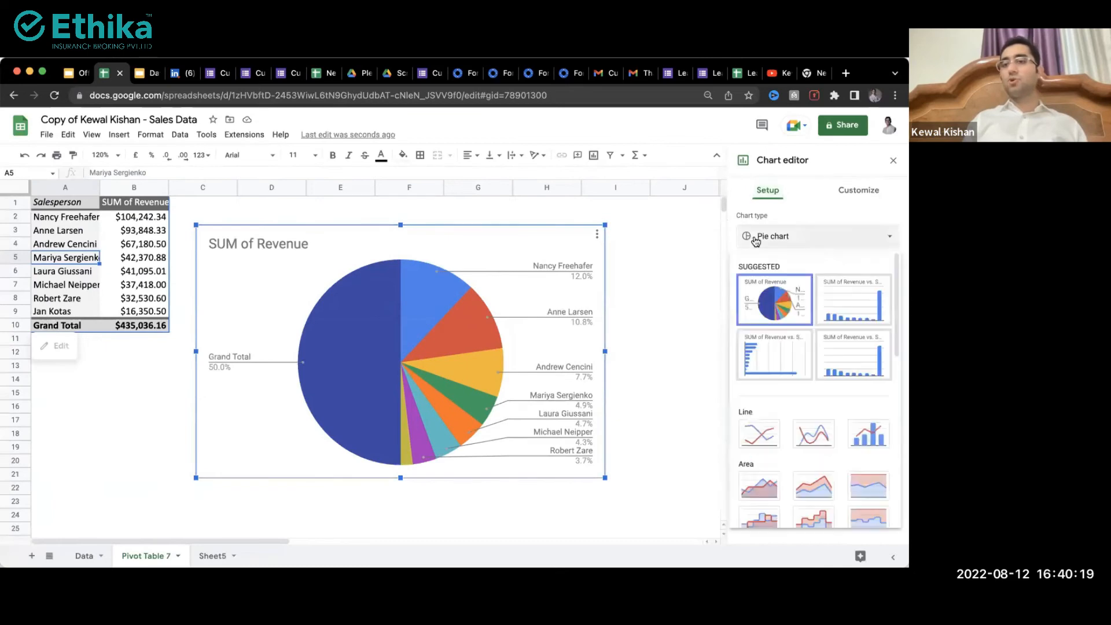
{"action": "left_click", "coordinate": [842, 299]}
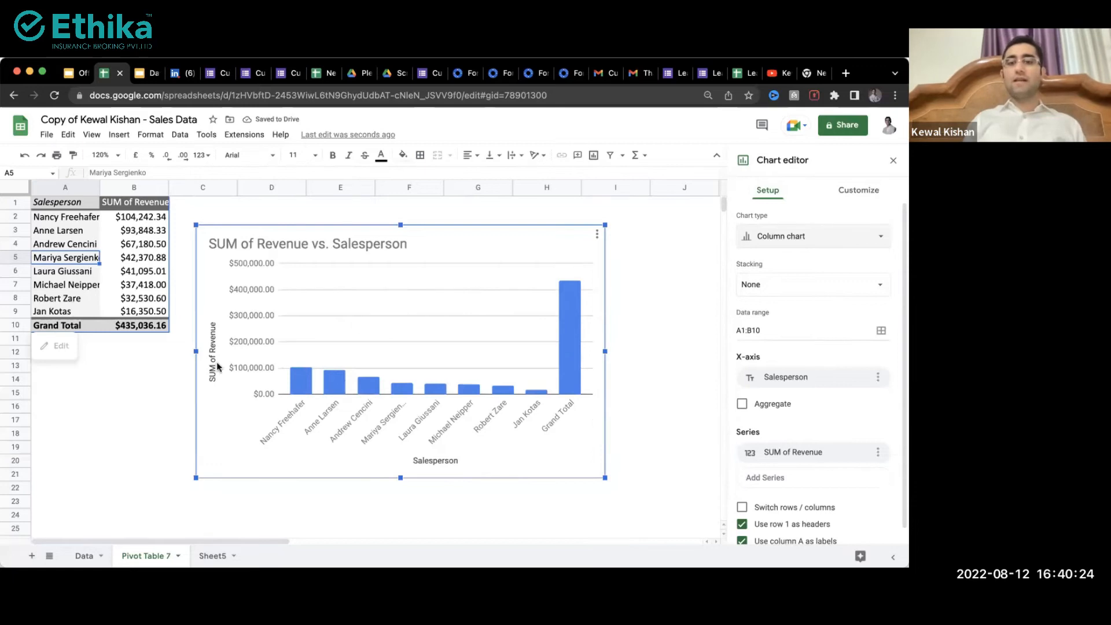
{"action": "left_click", "coordinate": [133, 324]}
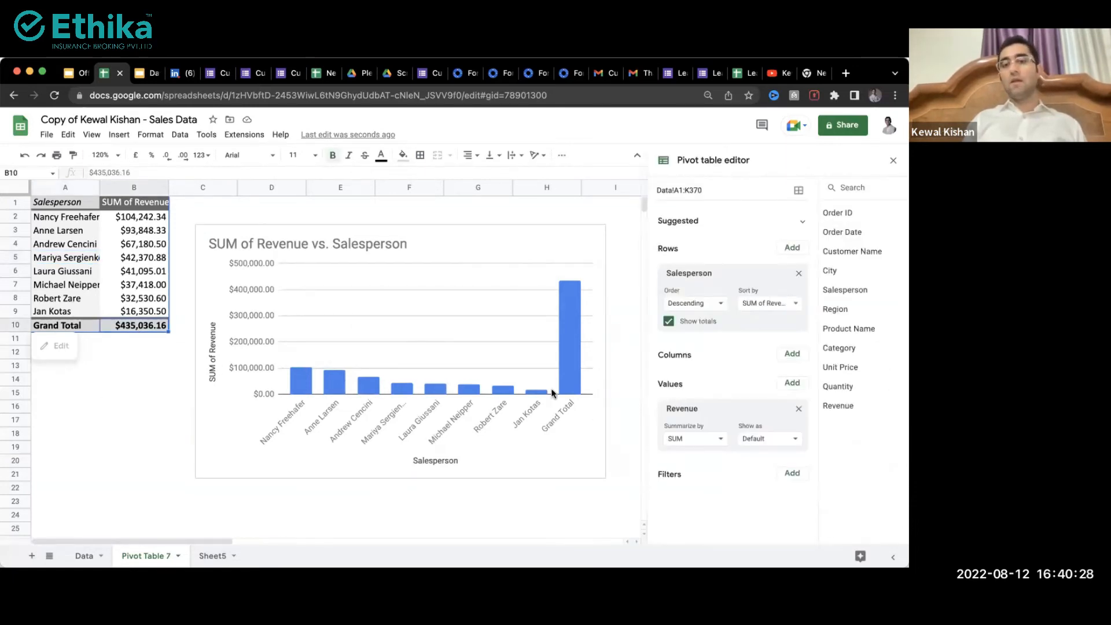
Step: Select the column chart and look over the revenue display options, leaving them unchanged
{"action": "left_click", "coordinate": [563, 362]}
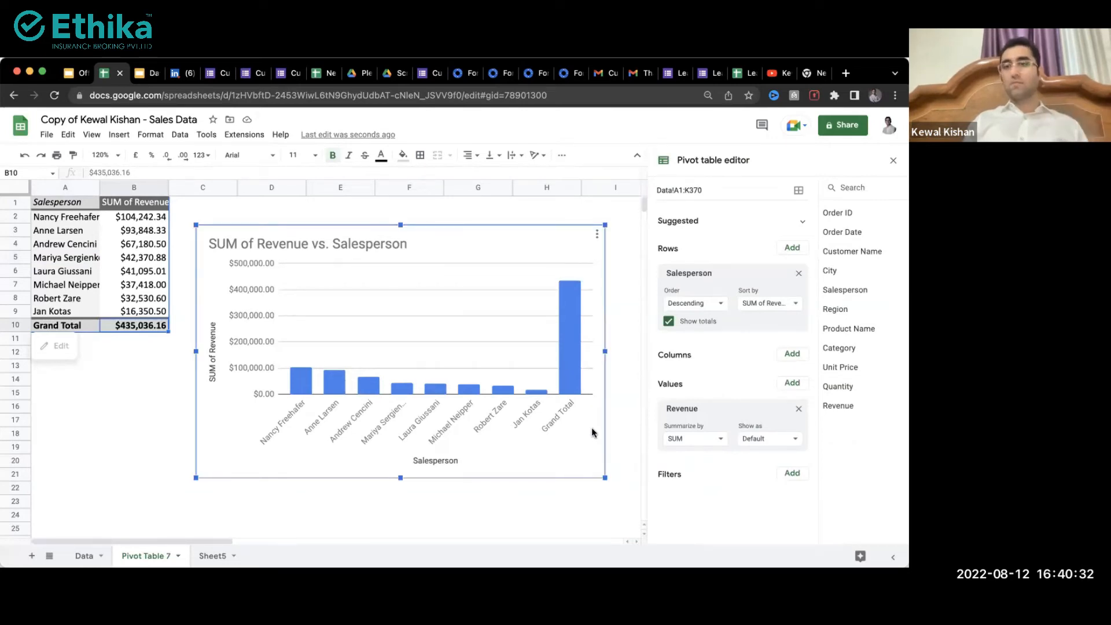
{"action": "left_click", "coordinate": [760, 447]}
{"action": "left_click", "coordinate": [749, 383]}
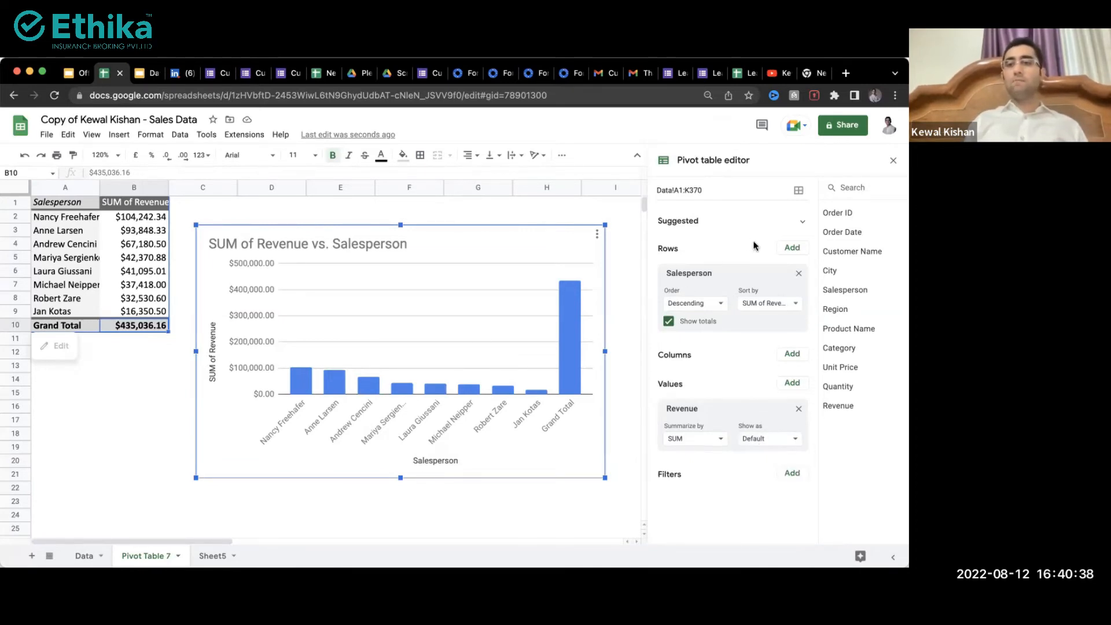
Step: Change the chart's data range from A1:B10 to A1:B9, excluding Grand Total
{"action": "double_click", "coordinate": [500, 267]}
{"action": "left_click", "coordinate": [764, 191]}
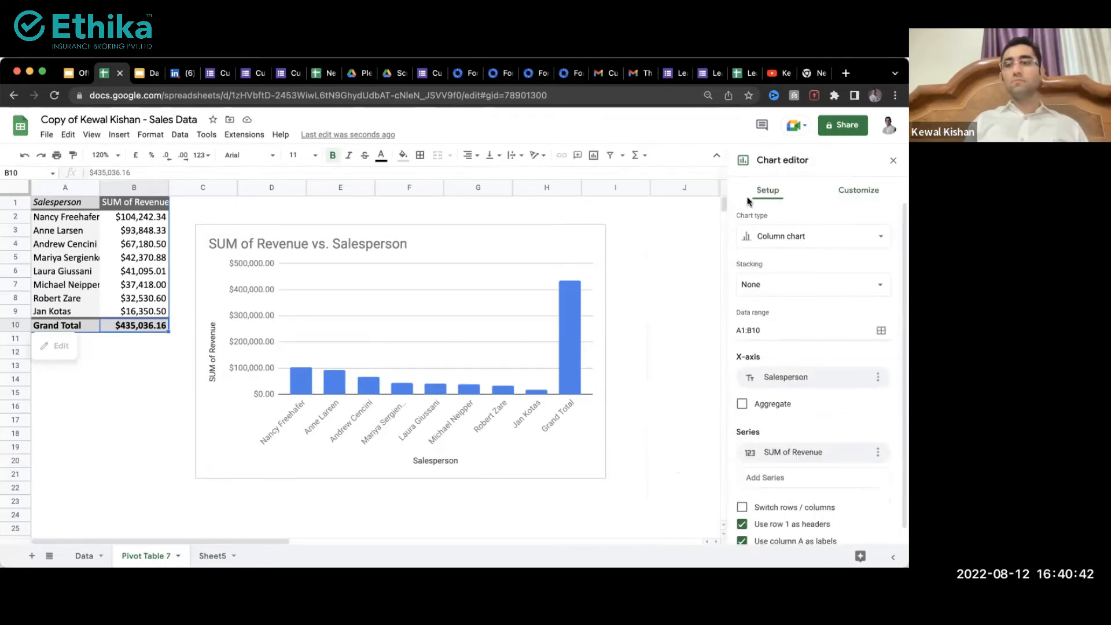
{"action": "scroll", "coordinate": [802, 283], "scroll_direction": "down", "scroll_amount": 1}
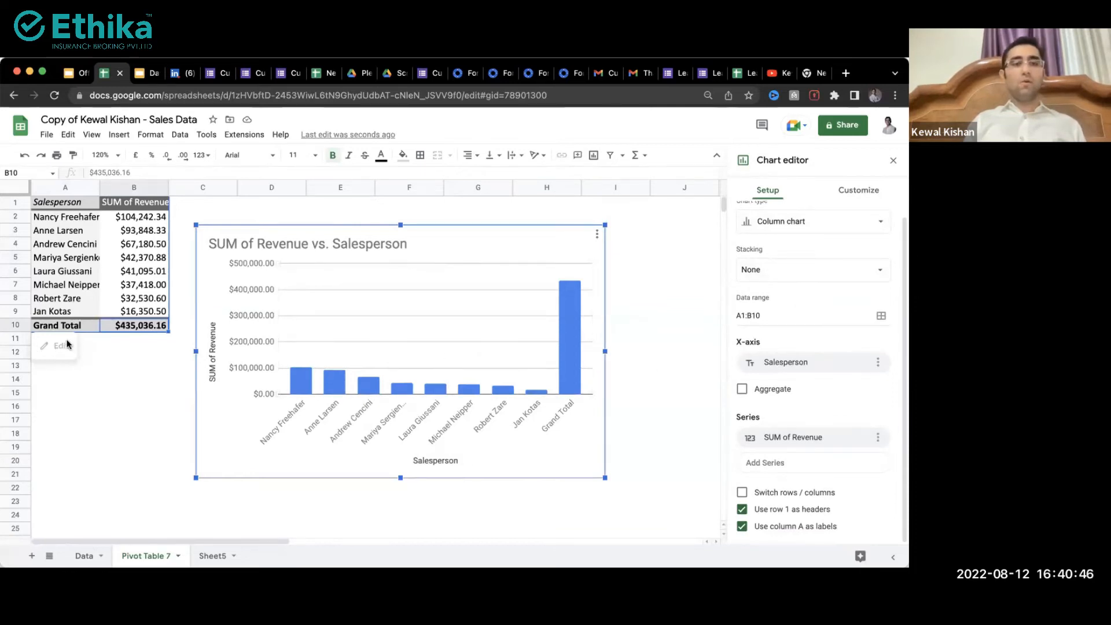
{"action": "left_click", "coordinate": [780, 317]}
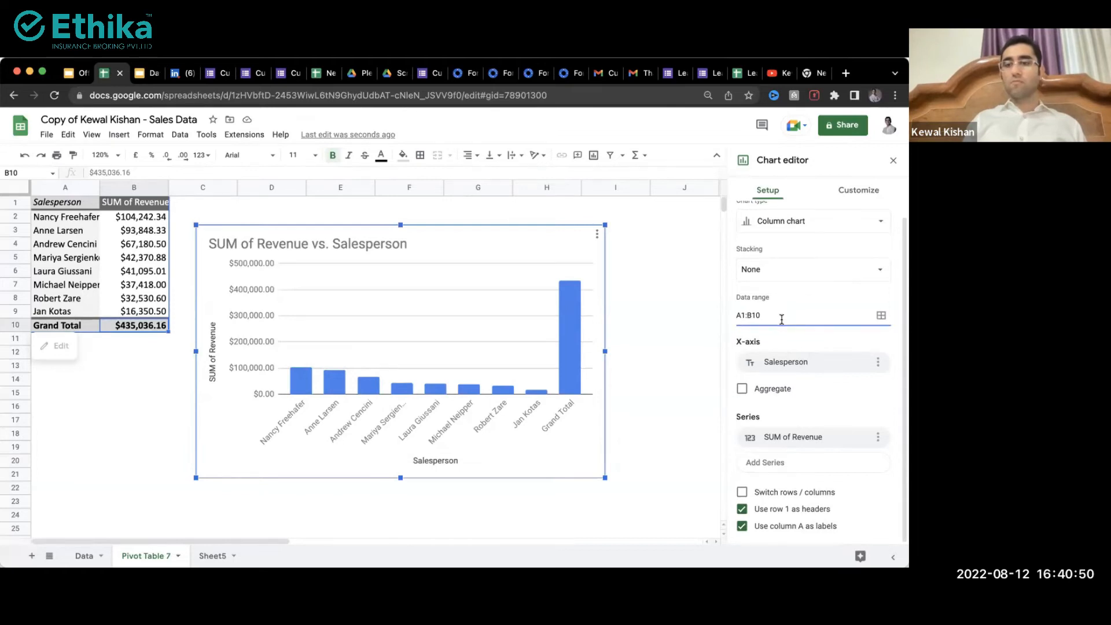
{"action": "left_click_drag", "start_coordinate": [762, 317], "coordinate": [737, 316]}
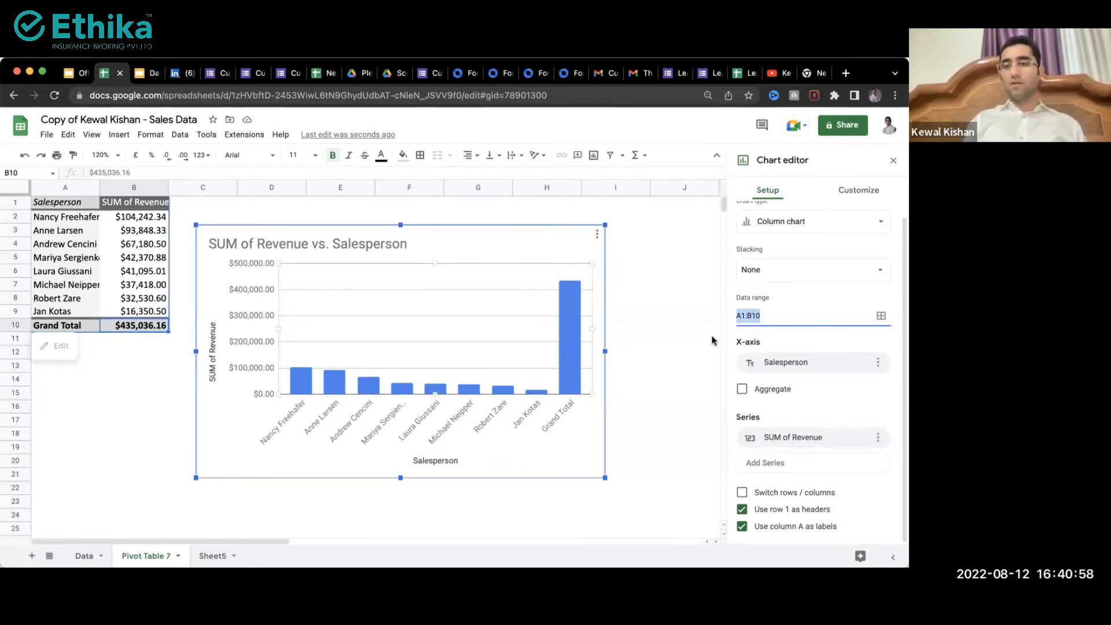
{"action": "key", "text": "Right"}
{"action": "key", "text": "BackSpace"}
{"action": "key", "text": "BackSpace"}
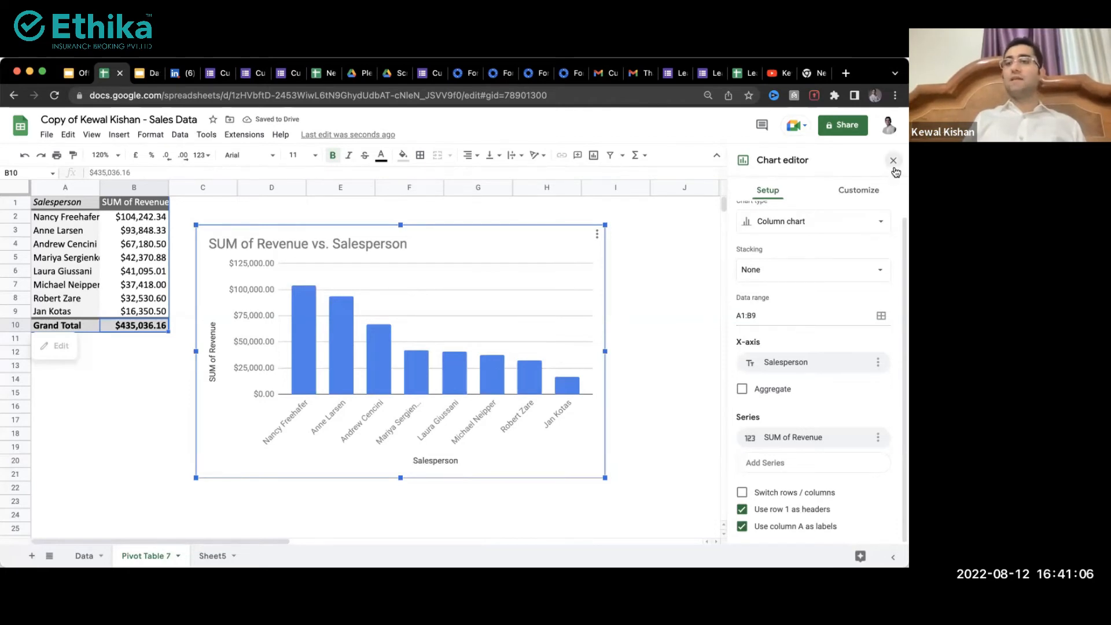
{"action": "left_click", "coordinate": [193, 327]}
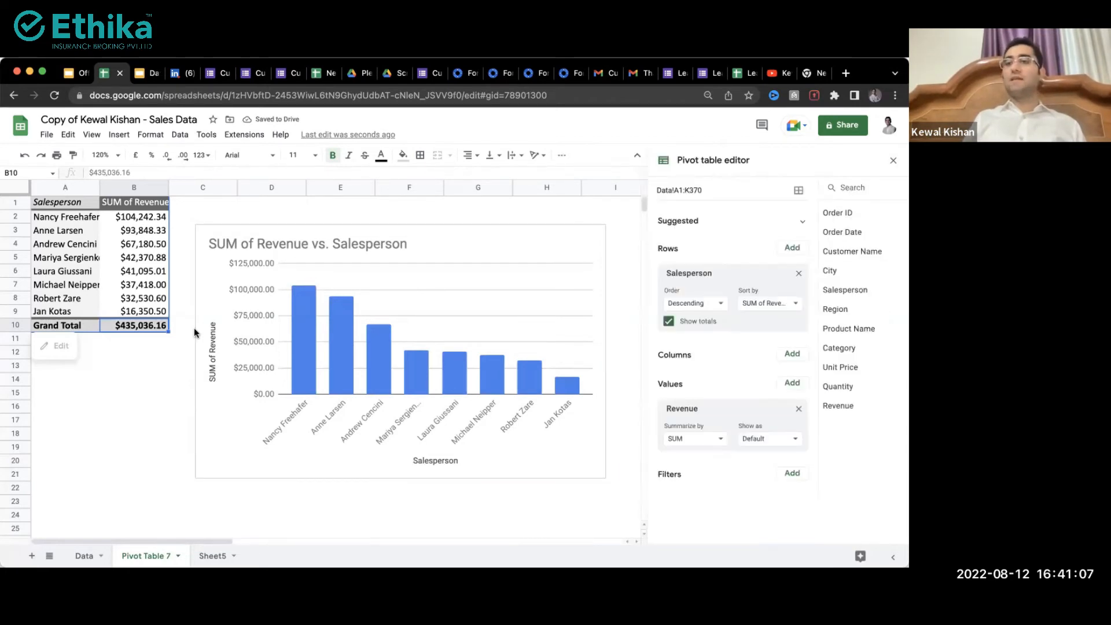
Step: Close the pivot table editor and move the Revenue vs. Salesperson chart up and right
{"action": "left_click", "coordinate": [893, 161]}
{"action": "left_click_drag", "start_coordinate": [443, 238], "coordinate": [499, 214]}
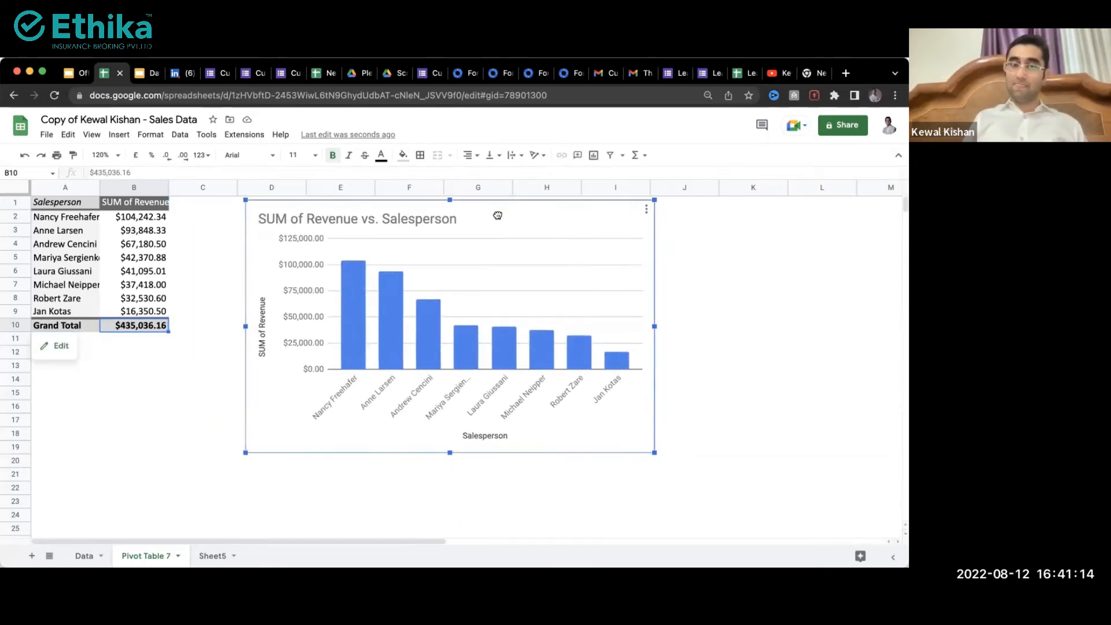
{"action": "mouse_move", "coordinate": [360, 326]}
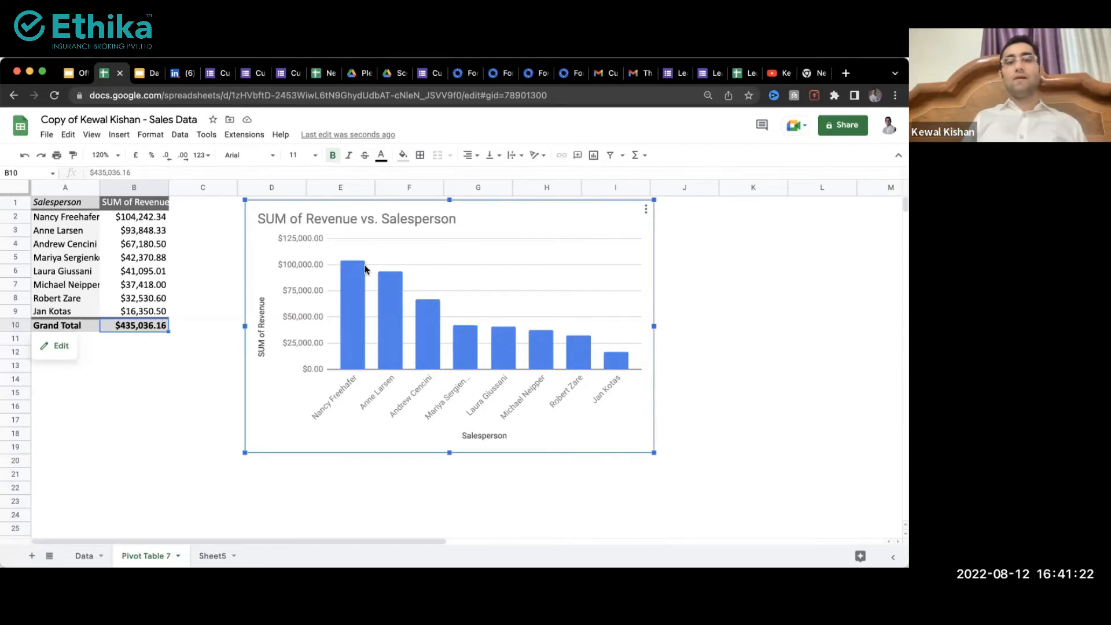
{"action": "mouse_move", "coordinate": [364, 291]}
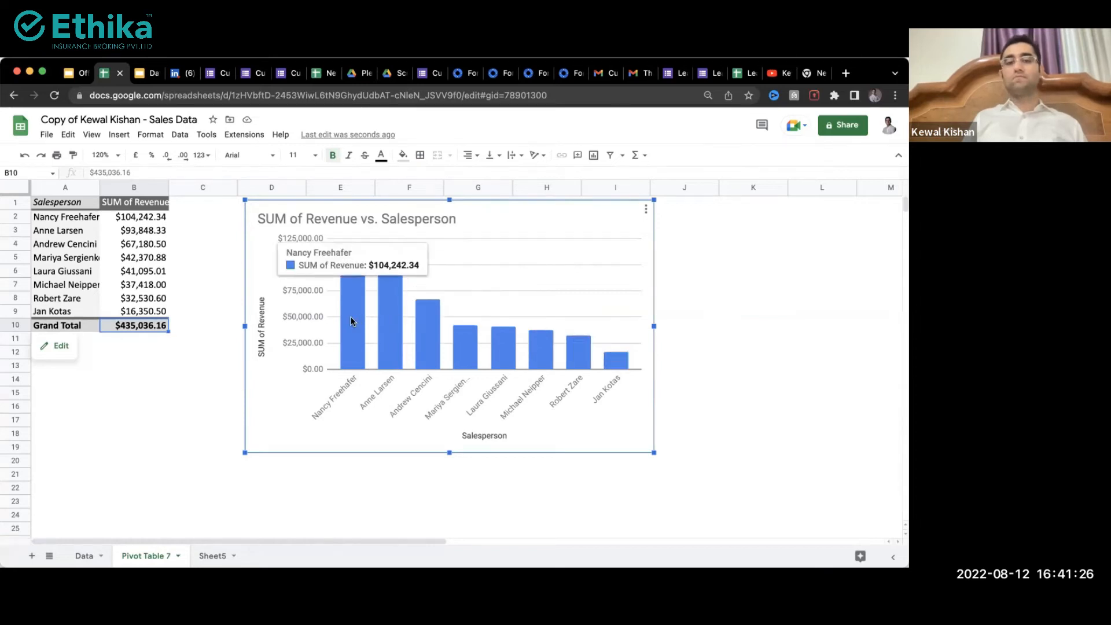
{"action": "double_click", "coordinate": [387, 327]}
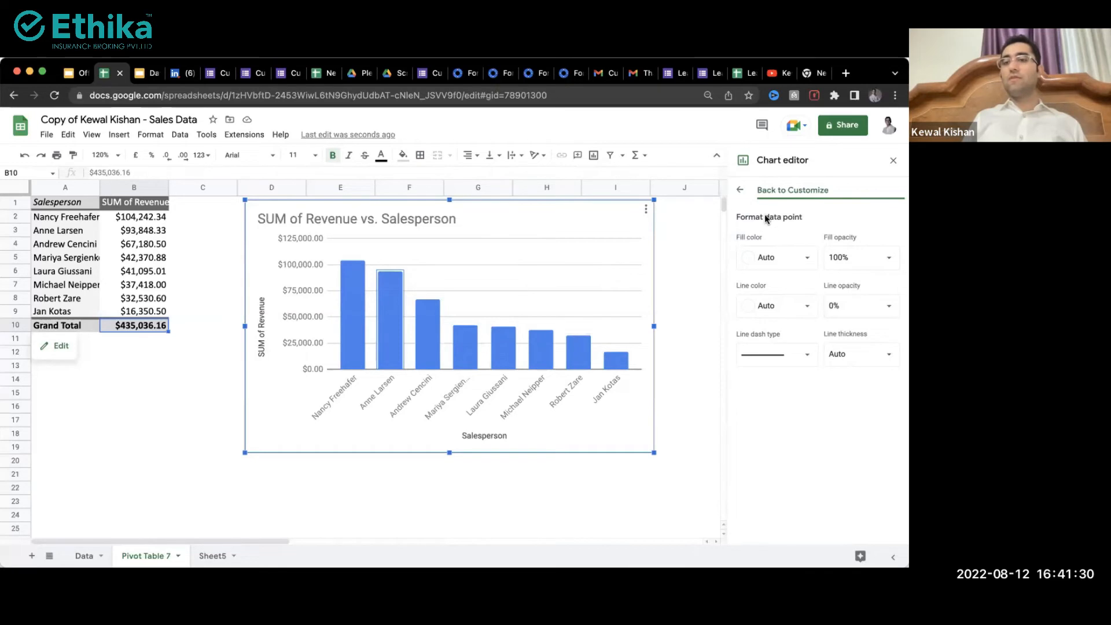
{"action": "left_click", "coordinate": [740, 190]}
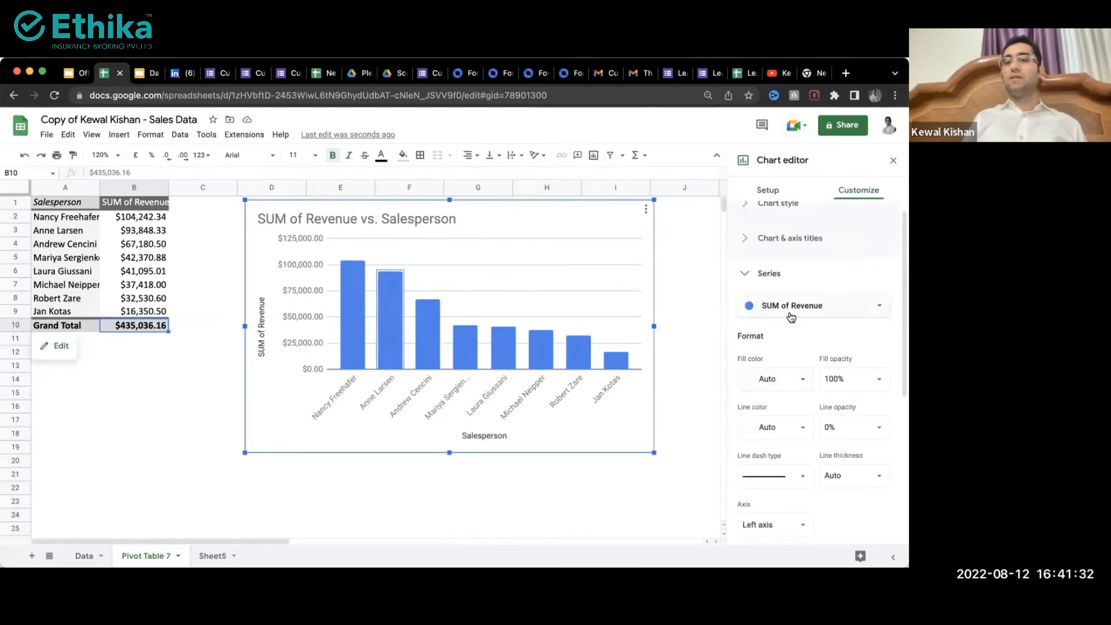
{"action": "scroll", "coordinate": [790, 411], "scroll_direction": "down", "scroll_amount": 5}
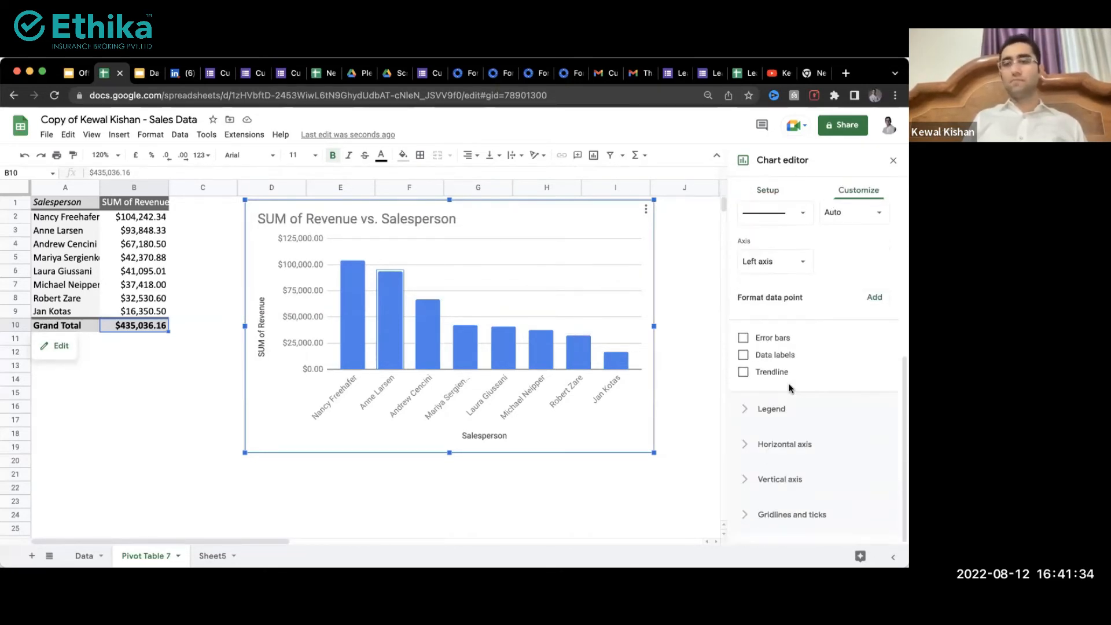
{"action": "left_click", "coordinate": [892, 161]}
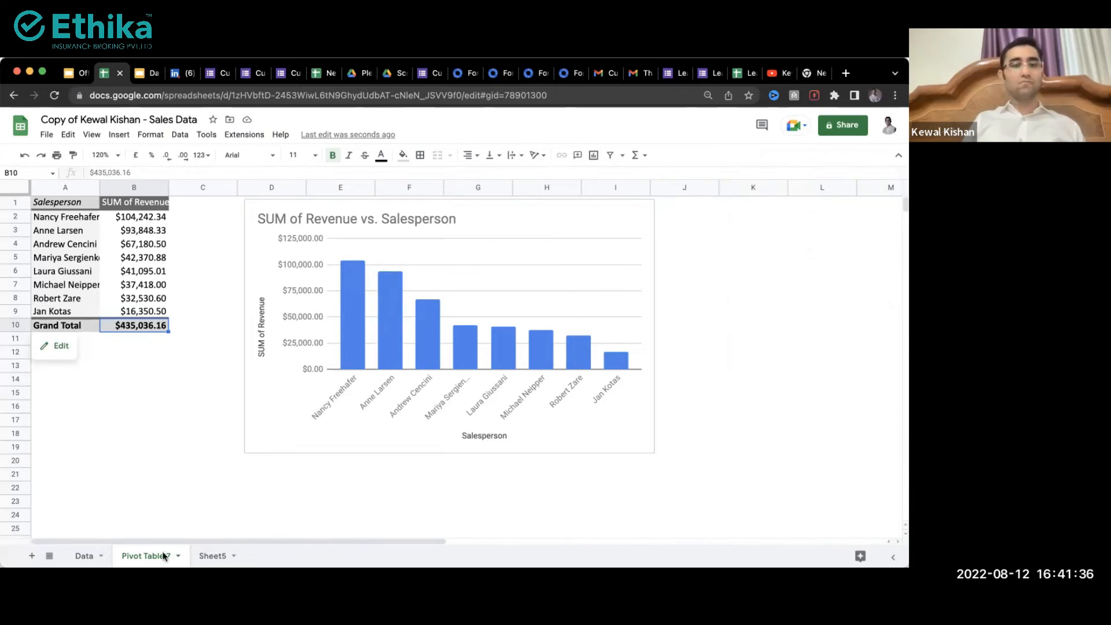
Step: Create a new pivot table on a new sheet from the Data sheet of orders
{"action": "left_click", "coordinate": [84, 556]}
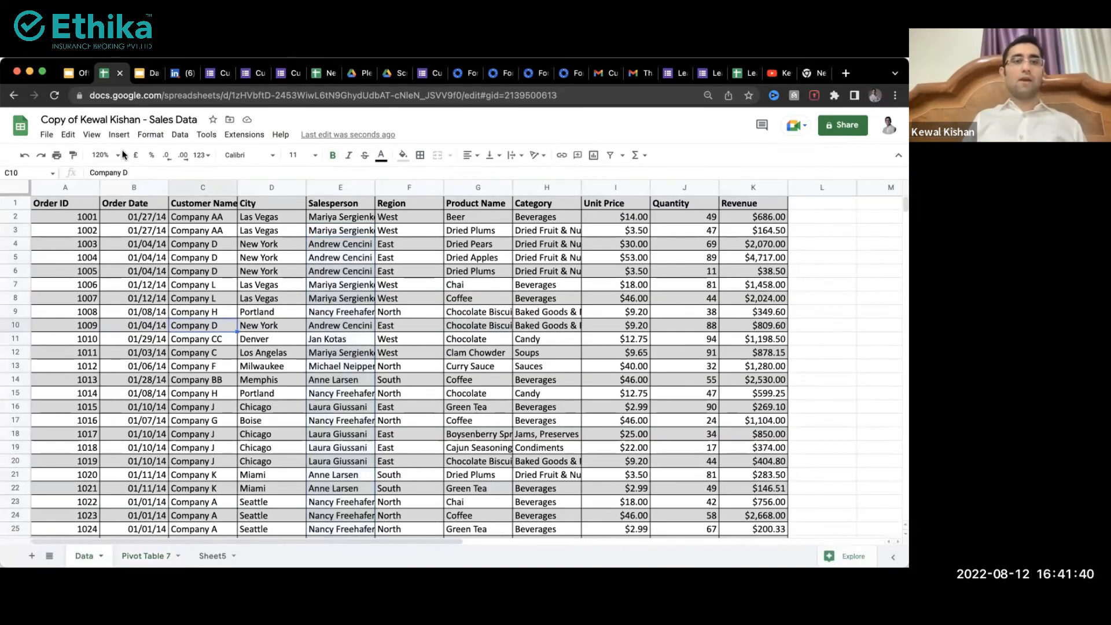
{"action": "left_click", "coordinate": [118, 135]}
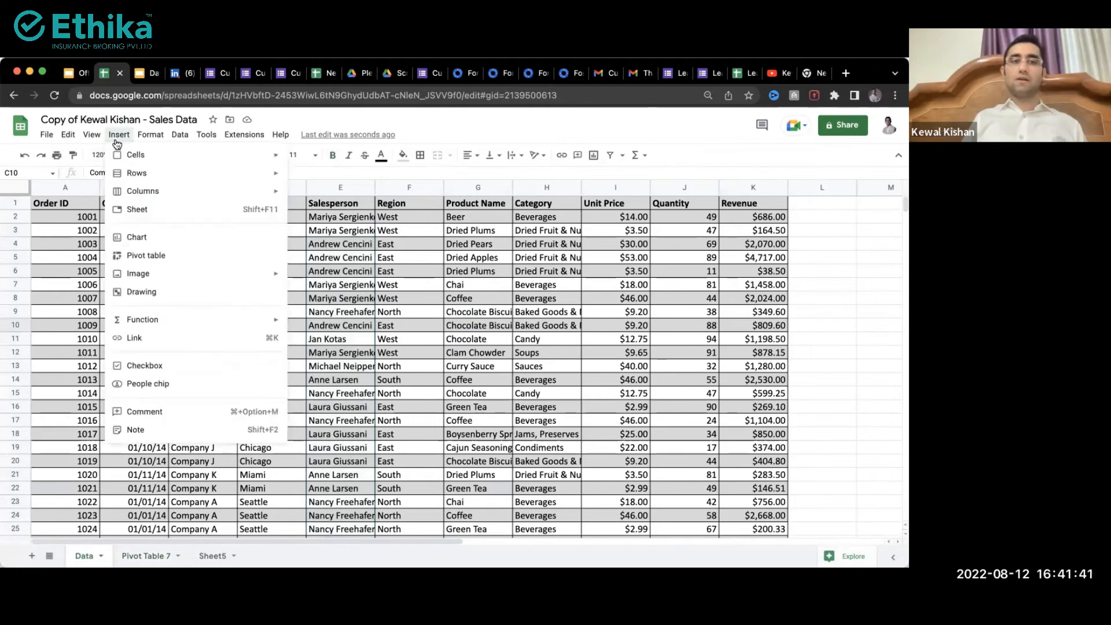
{"action": "left_click", "coordinate": [177, 258]}
{"action": "left_click", "coordinate": [514, 412]}
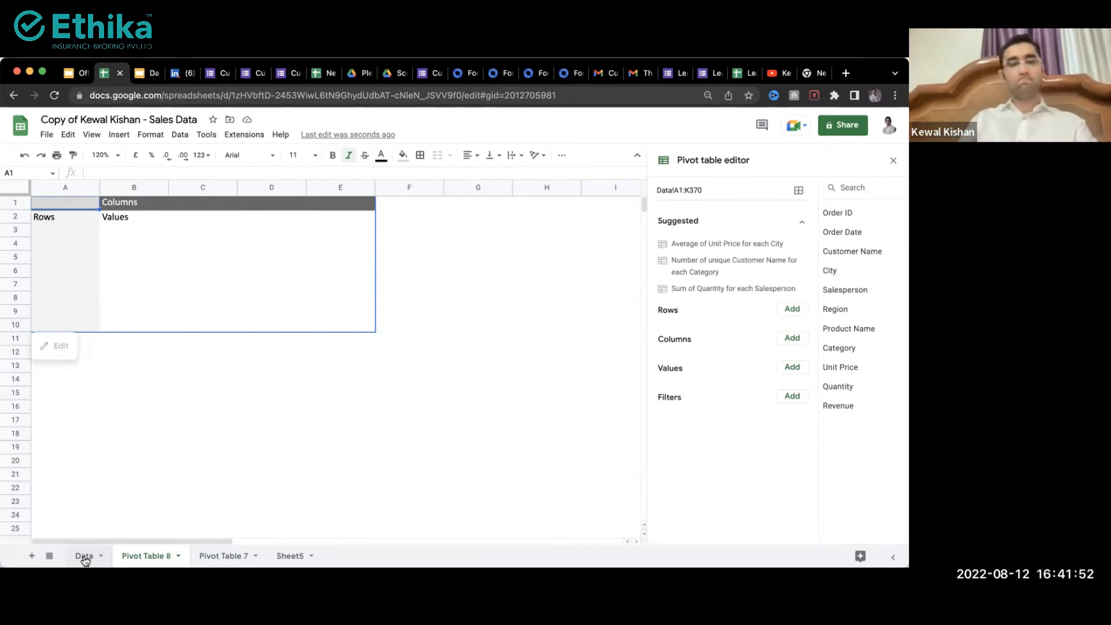
Step: Group pivot rows by Category and sum Revenue as the values
{"action": "left_click", "coordinate": [792, 309]}
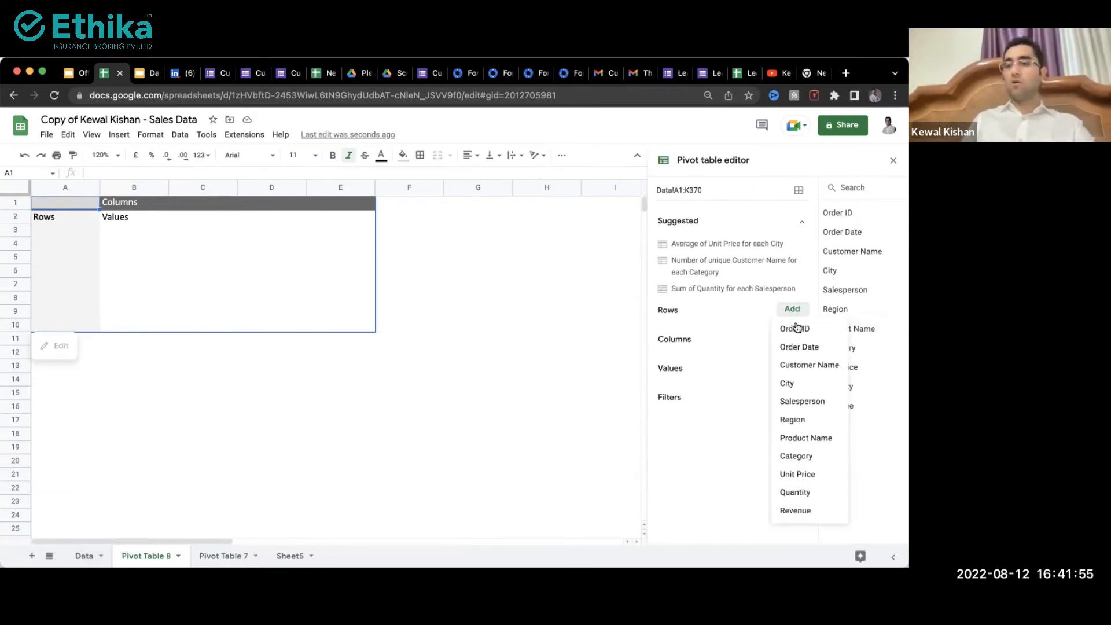
{"action": "left_click", "coordinate": [794, 457]}
{"action": "left_click", "coordinate": [791, 382]}
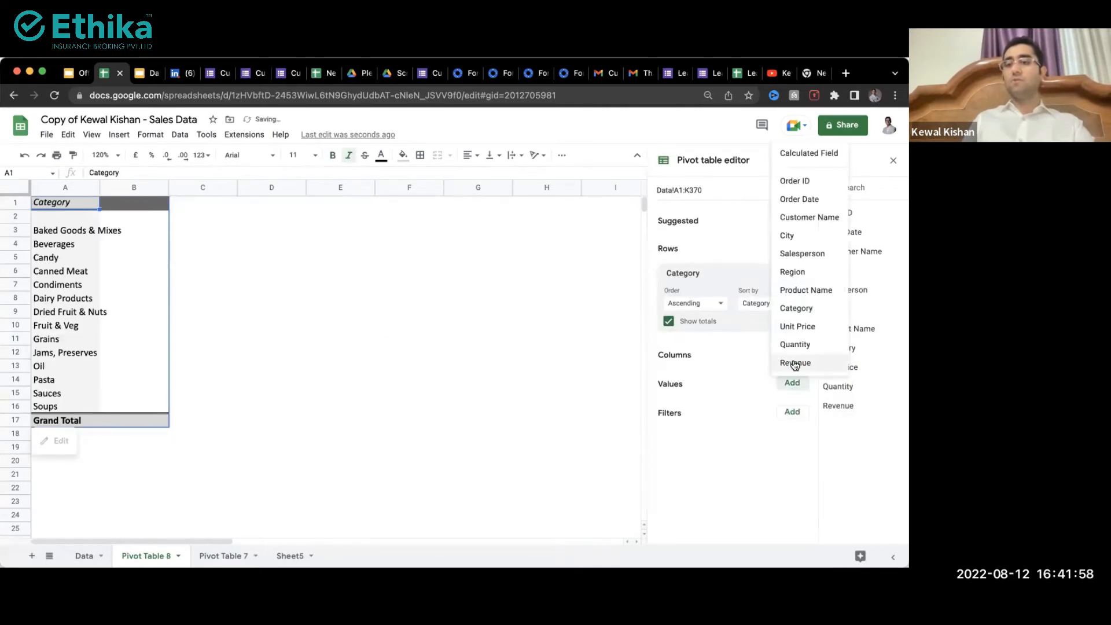
{"action": "left_click", "coordinate": [794, 363]}
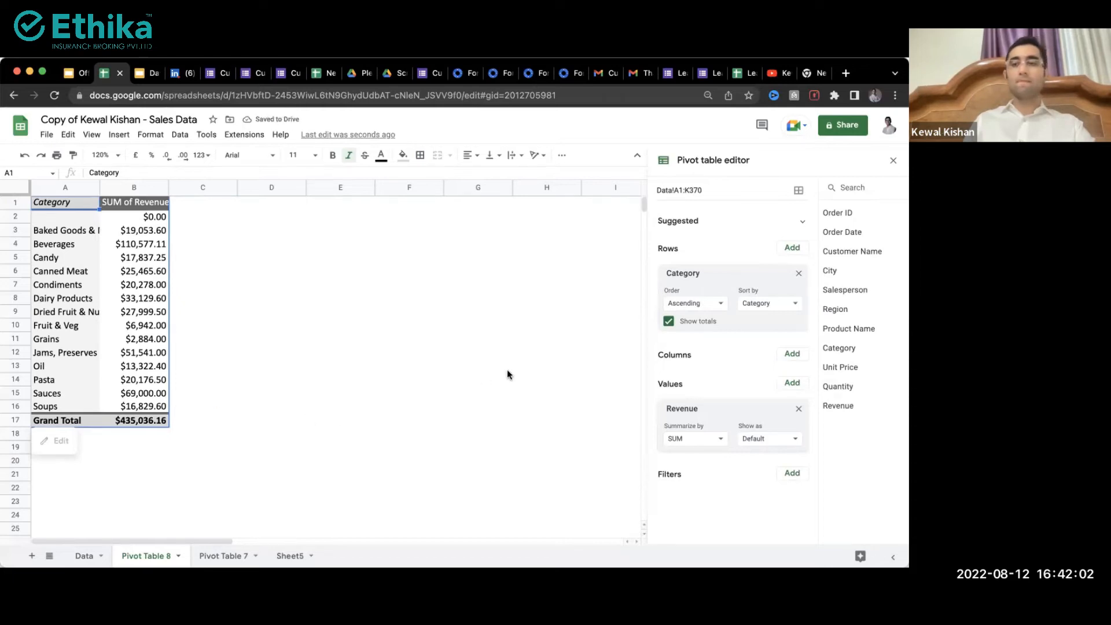
{"action": "left_click", "coordinate": [791, 474]}
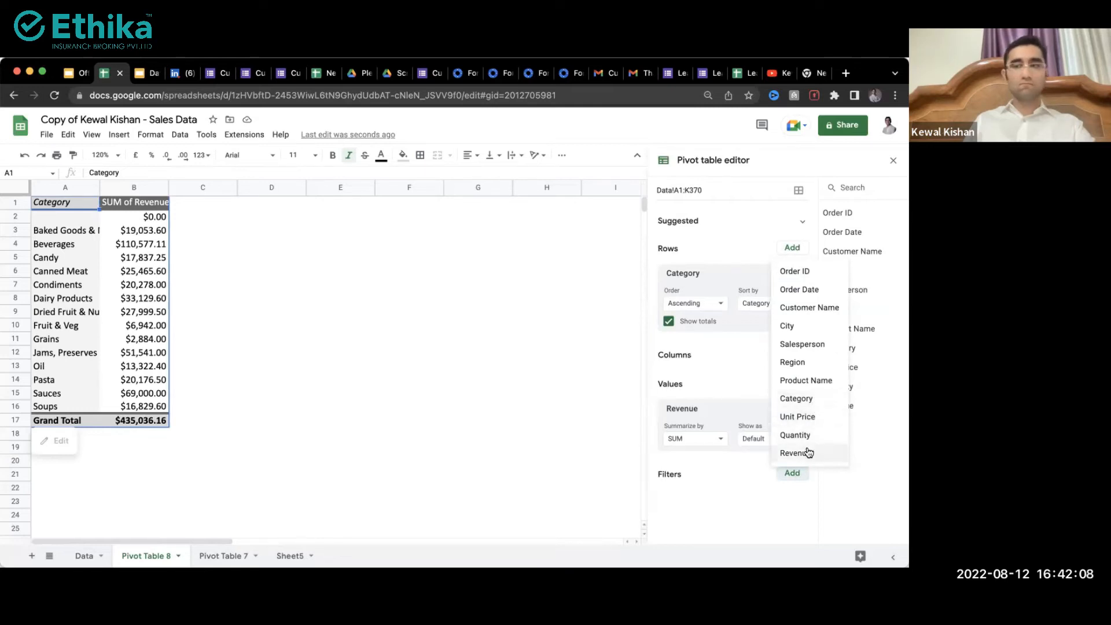
Step: Add a Revenue filter that excludes the $0.00 value
{"action": "left_click", "coordinate": [808, 452]}
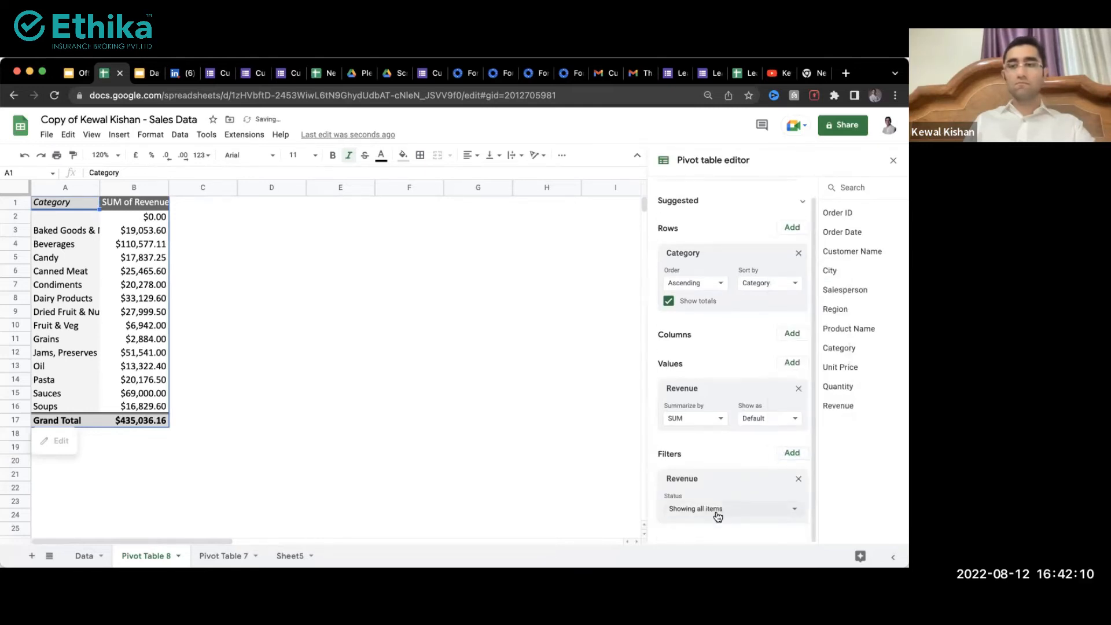
{"action": "left_click", "coordinate": [717, 515]}
{"action": "left_click", "coordinate": [716, 455]}
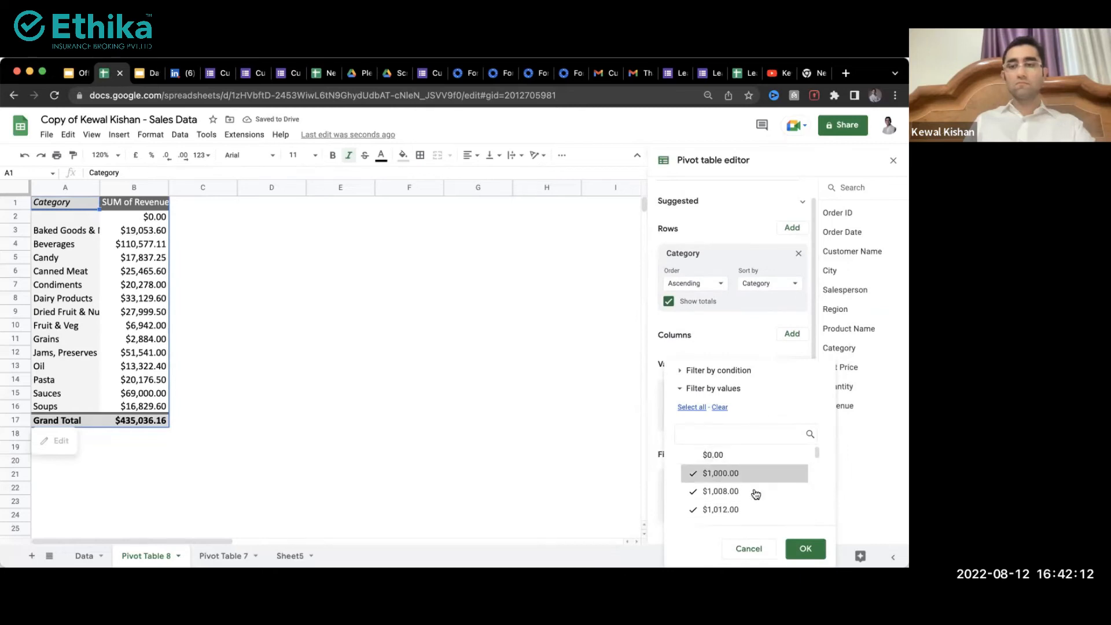
{"action": "left_click", "coordinate": [804, 548]}
Step: Review category totals like Beverages $110,577.11 and Candy $17,837.25, then insert a chart
{"action": "left_click", "coordinate": [91, 297]}
{"action": "left_click", "coordinate": [127, 231]}
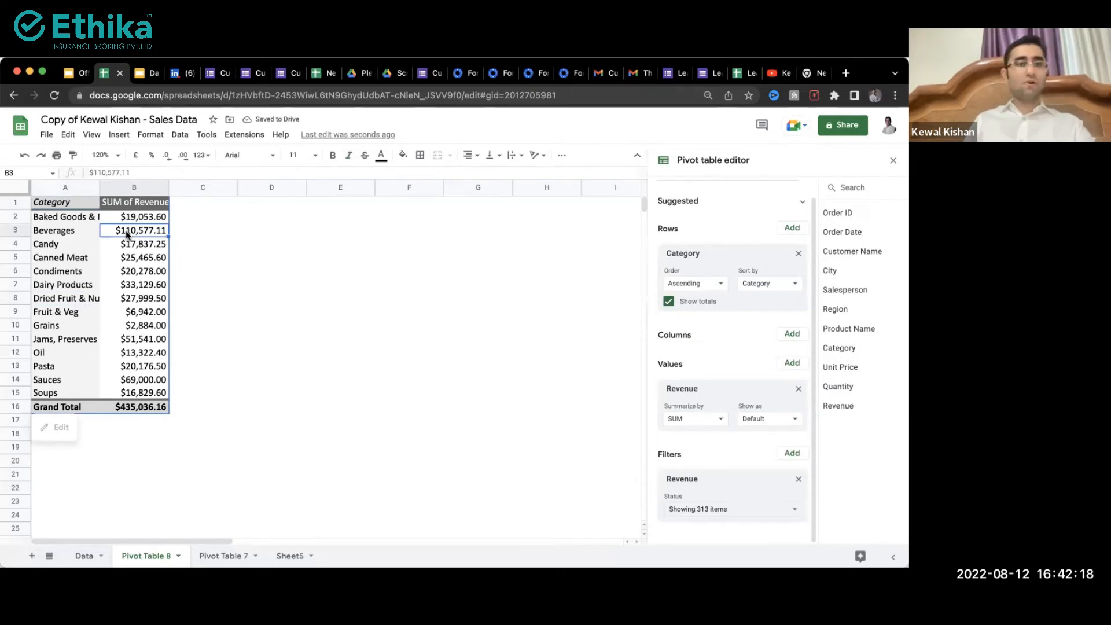
{"action": "left_click", "coordinate": [137, 247]}
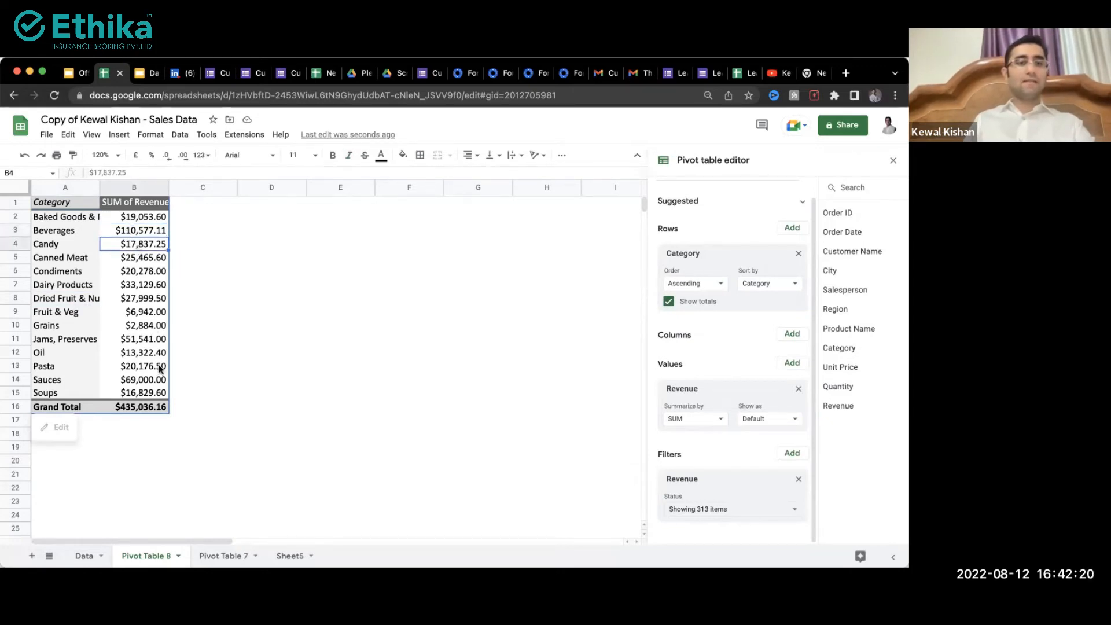
{"action": "left_click", "coordinate": [139, 327]}
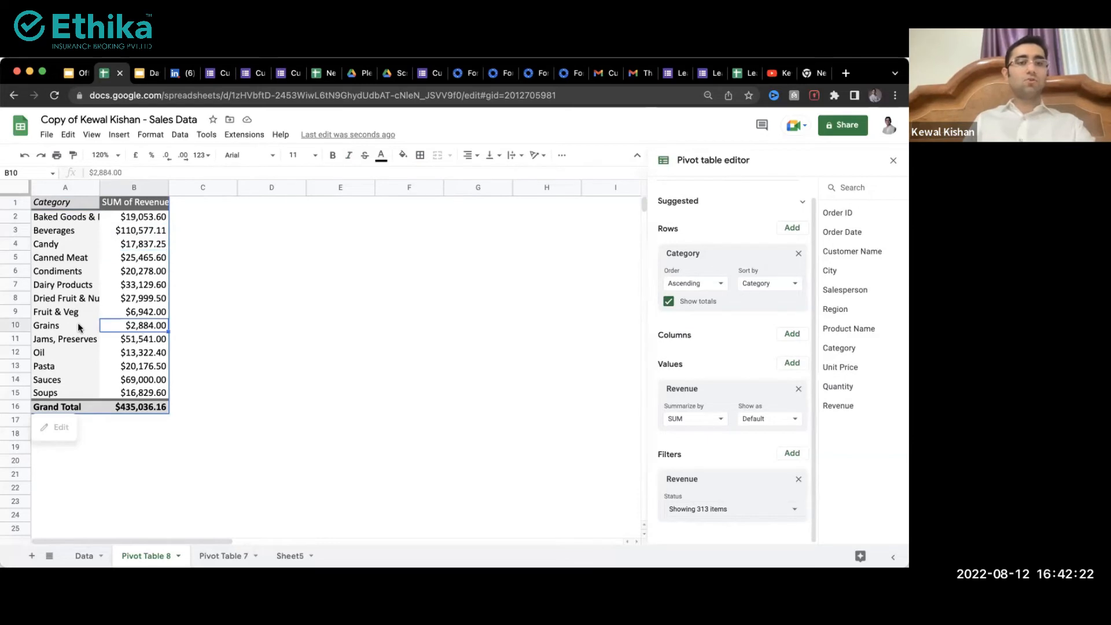
{"action": "left_click", "coordinate": [123, 316]}
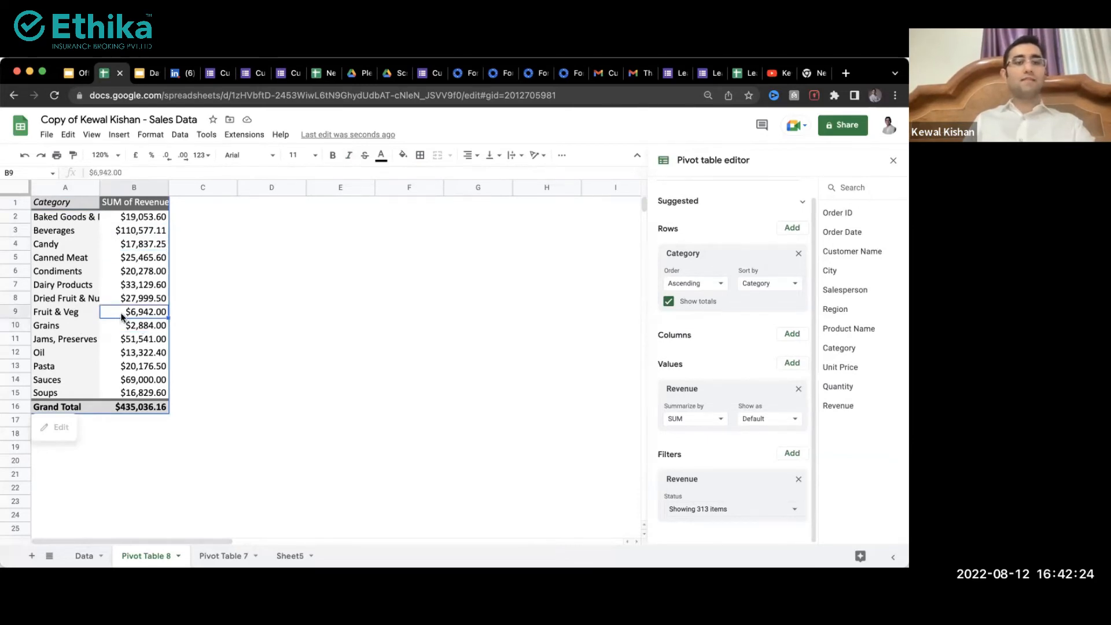
{"action": "left_click", "coordinate": [118, 288]}
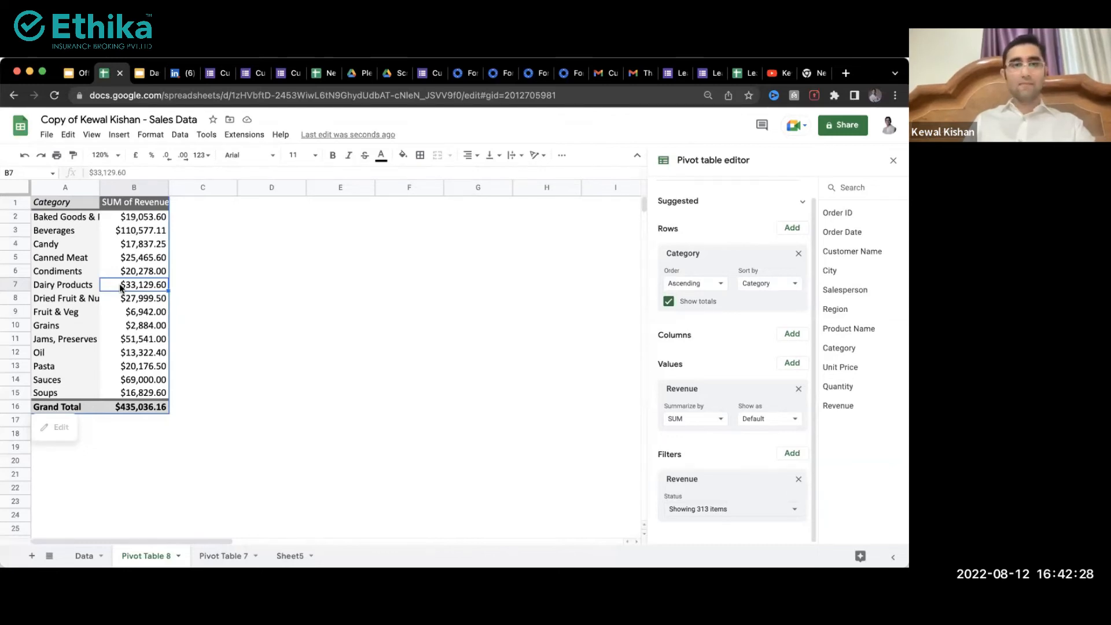
{"action": "left_click", "coordinate": [119, 135]}
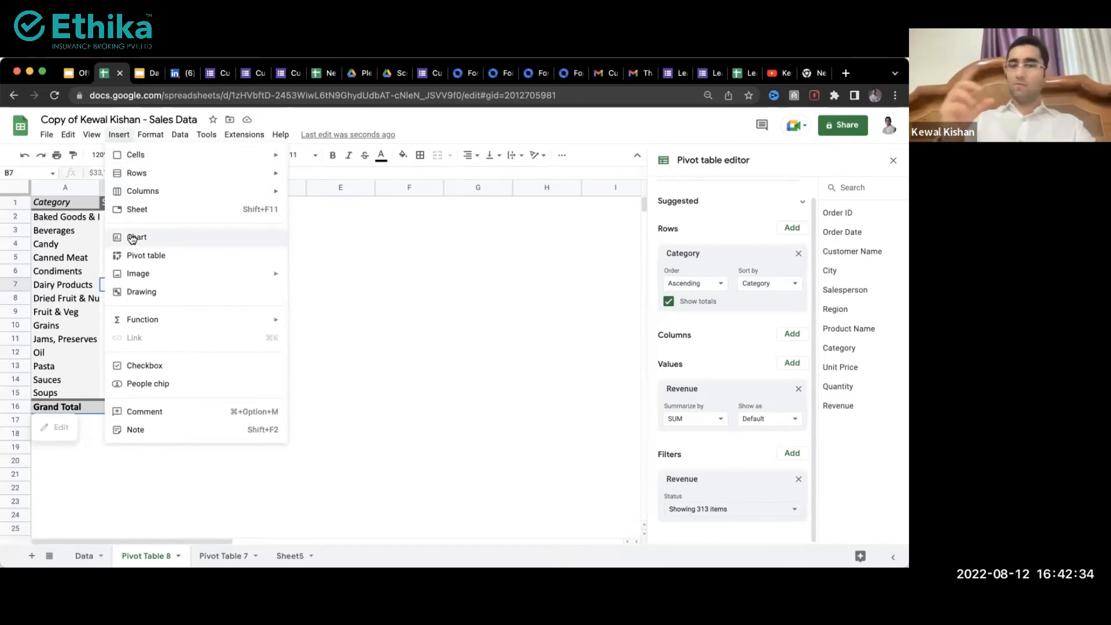
{"action": "left_click", "coordinate": [133, 238]}
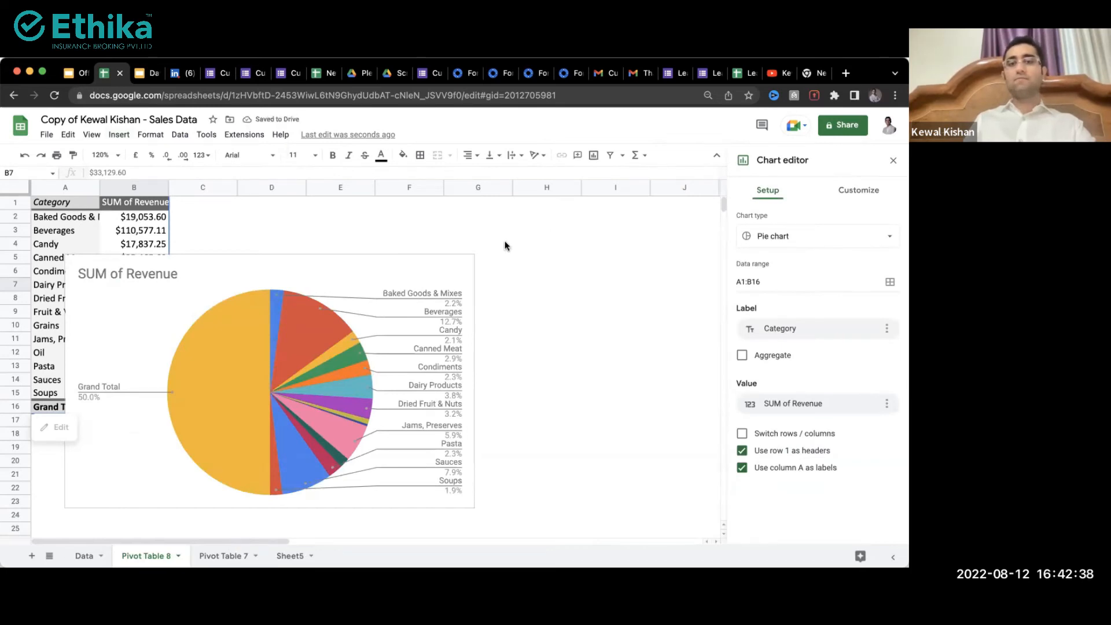
Step: Move the pie chart beside the pivot table and check the Soups, Grand Total and Oil revenue cells
{"action": "left_click_drag", "start_coordinate": [367, 274], "coordinate": [603, 210]}
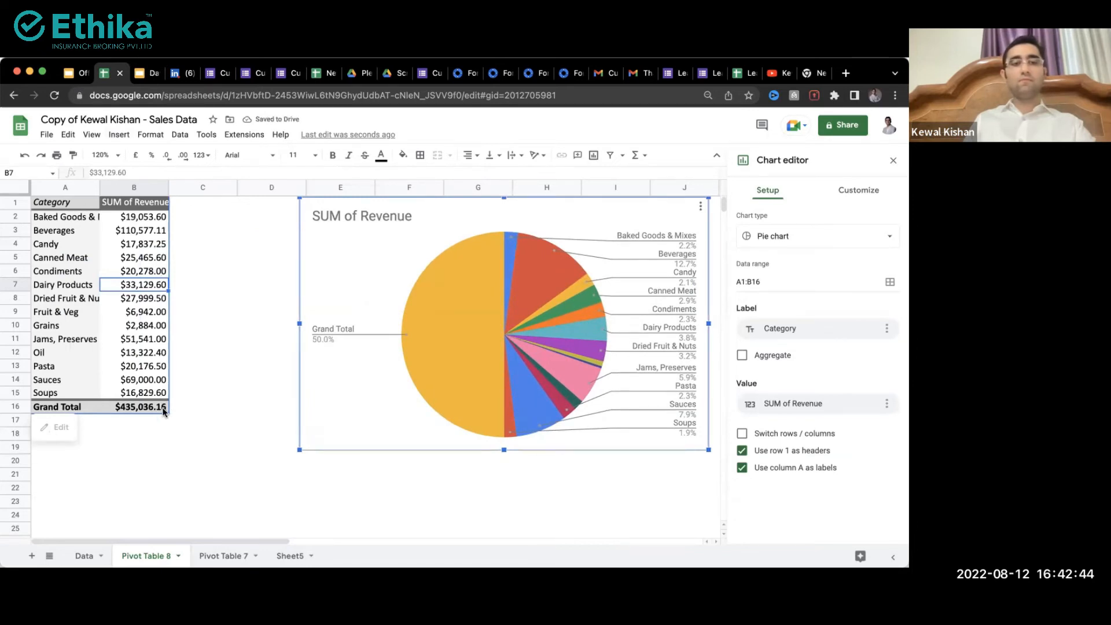
{"action": "left_click_drag", "start_coordinate": [161, 396], "coordinate": [166, 408]}
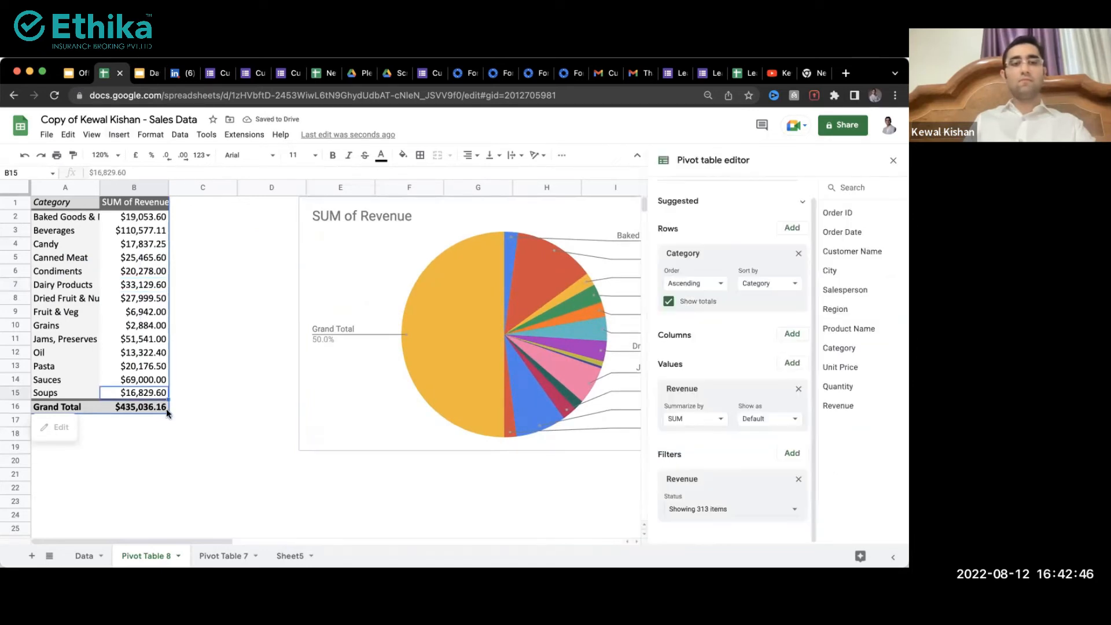
{"action": "left_click", "coordinate": [127, 354]}
Step: Change the pie chart's data range from A1:B16 to A1:B15 and nudge it left
{"action": "left_click", "coordinate": [376, 266]}
{"action": "left_click", "coordinate": [770, 285]}
{"action": "key", "text": "BackSpace"}
{"action": "type", "text": "5"}
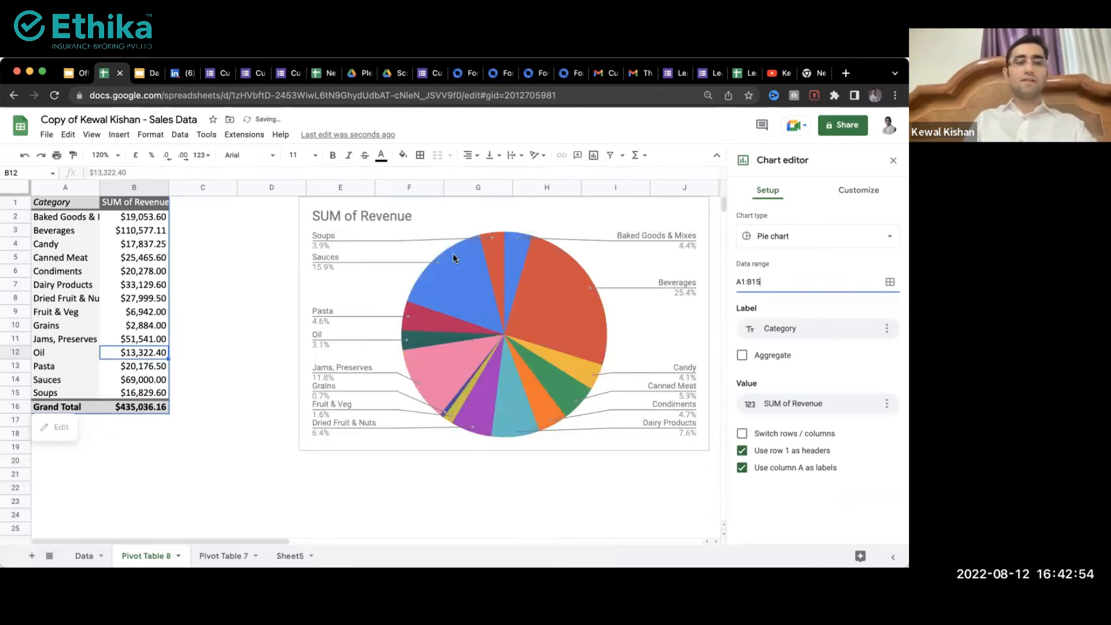
{"action": "left_click", "coordinate": [385, 221]}
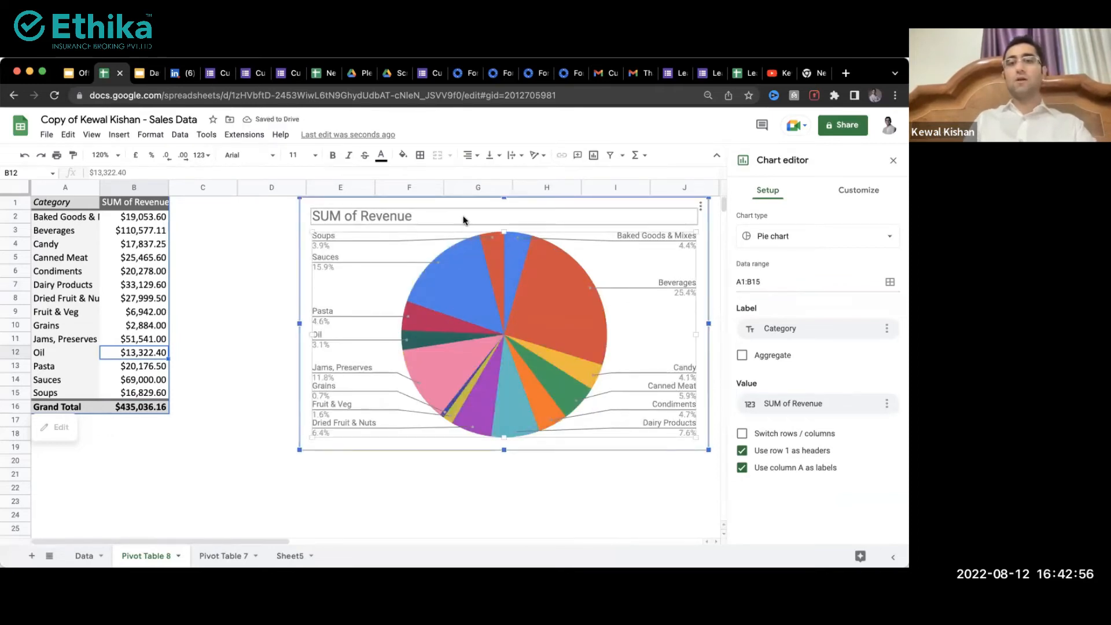
{"action": "left_click_drag", "start_coordinate": [456, 205], "coordinate": [386, 224]}
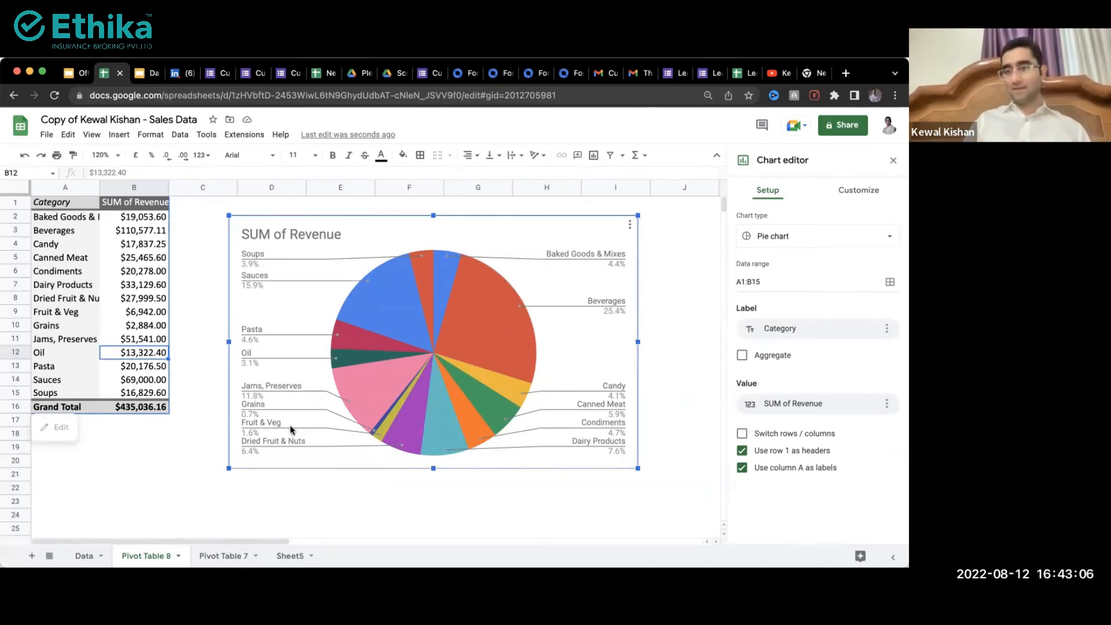
Step: Switch the chart type to Doughnut chart and close the editor panels
{"action": "left_click", "coordinate": [803, 236]}
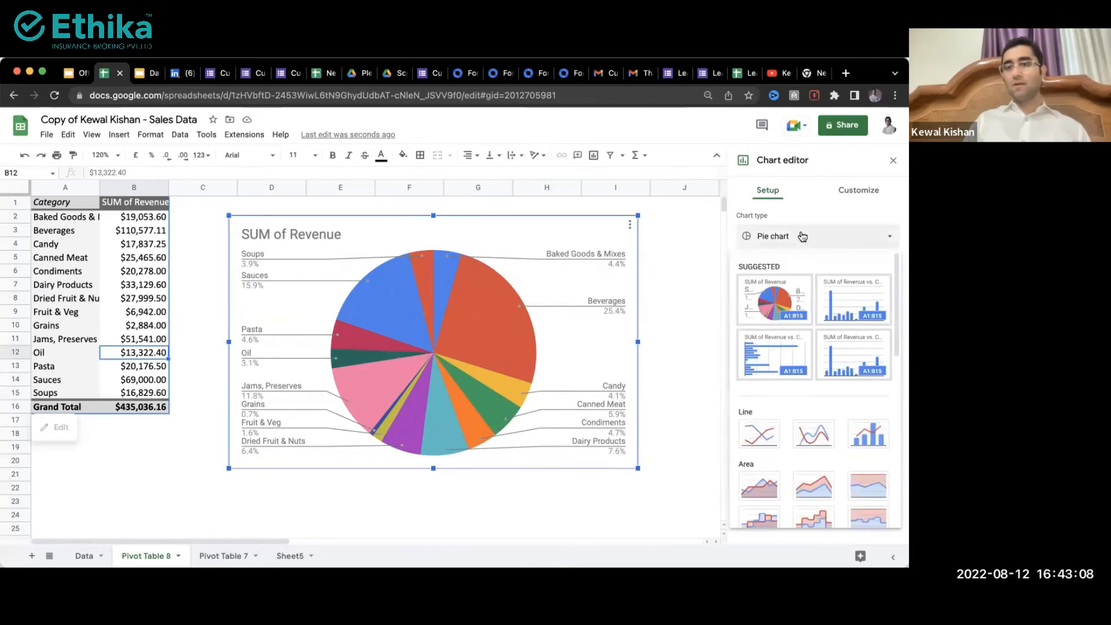
{"action": "scroll", "coordinate": [797, 360], "scroll_direction": "down", "scroll_amount": 6}
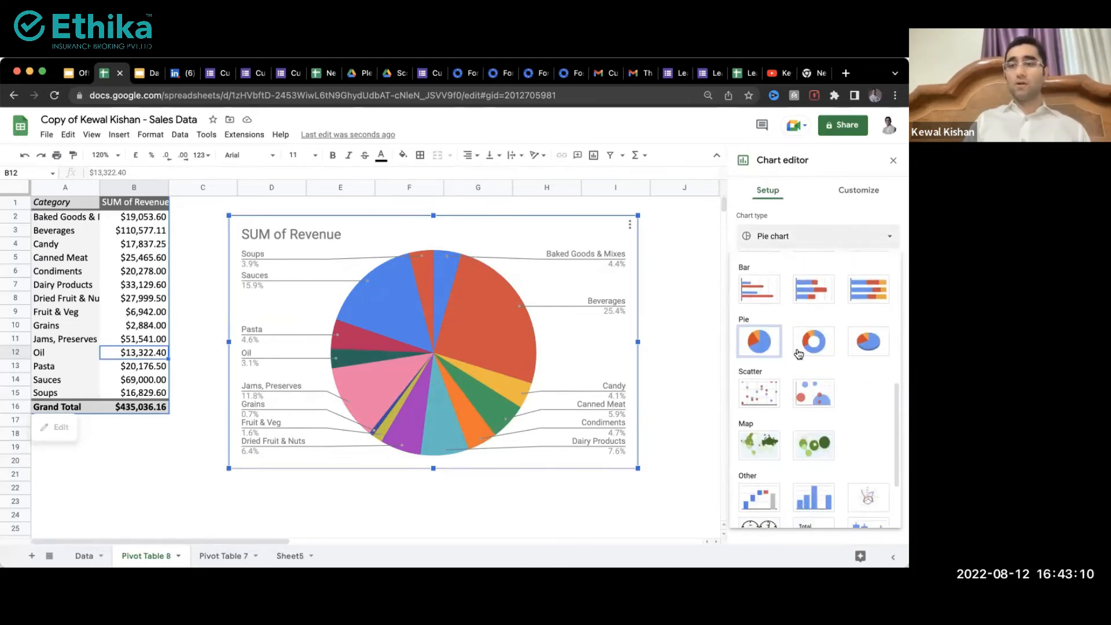
{"action": "left_click", "coordinate": [813, 342]}
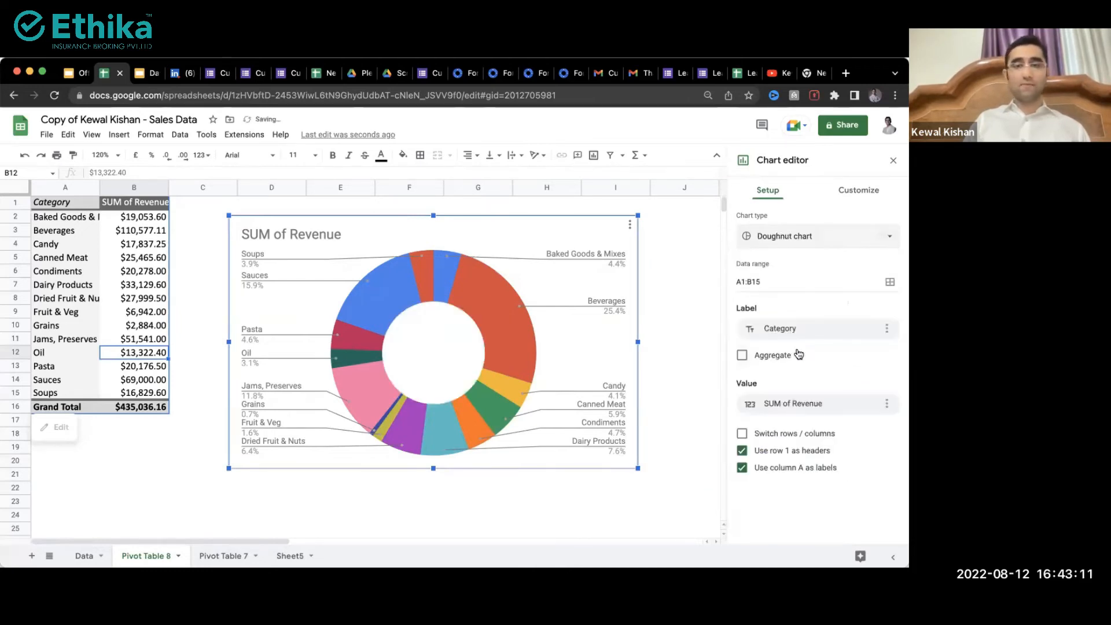
{"action": "left_click", "coordinate": [893, 160]}
{"action": "left_click", "coordinate": [894, 162]}
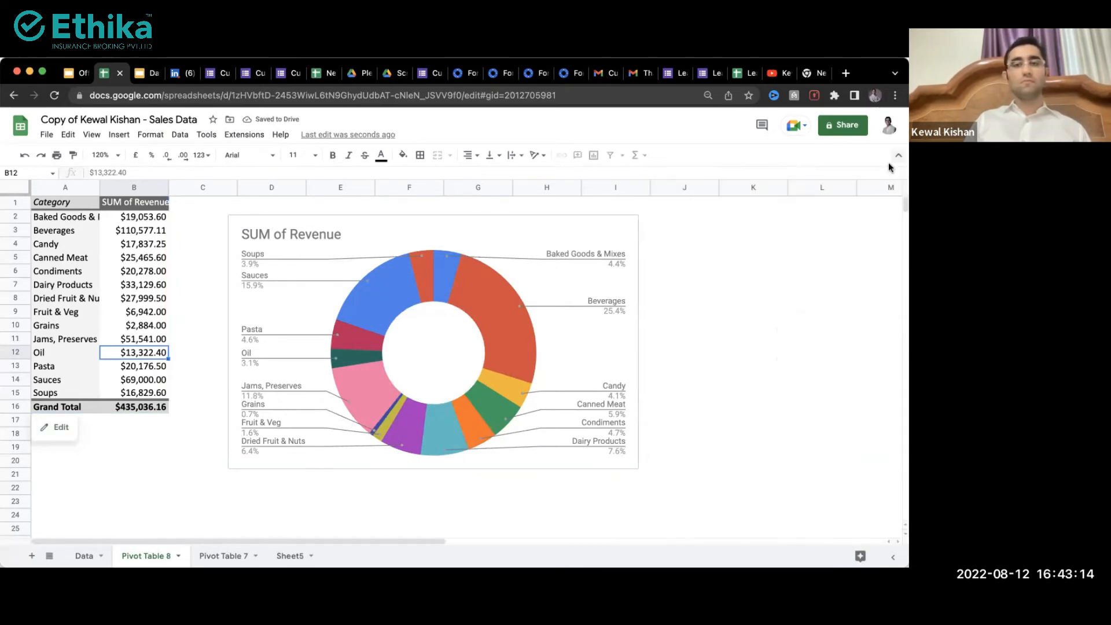
Step: Reselect the doughnut chart to read its category slice percentages
{"action": "left_click", "coordinate": [640, 340]}
{"action": "left_click", "coordinate": [511, 337]}
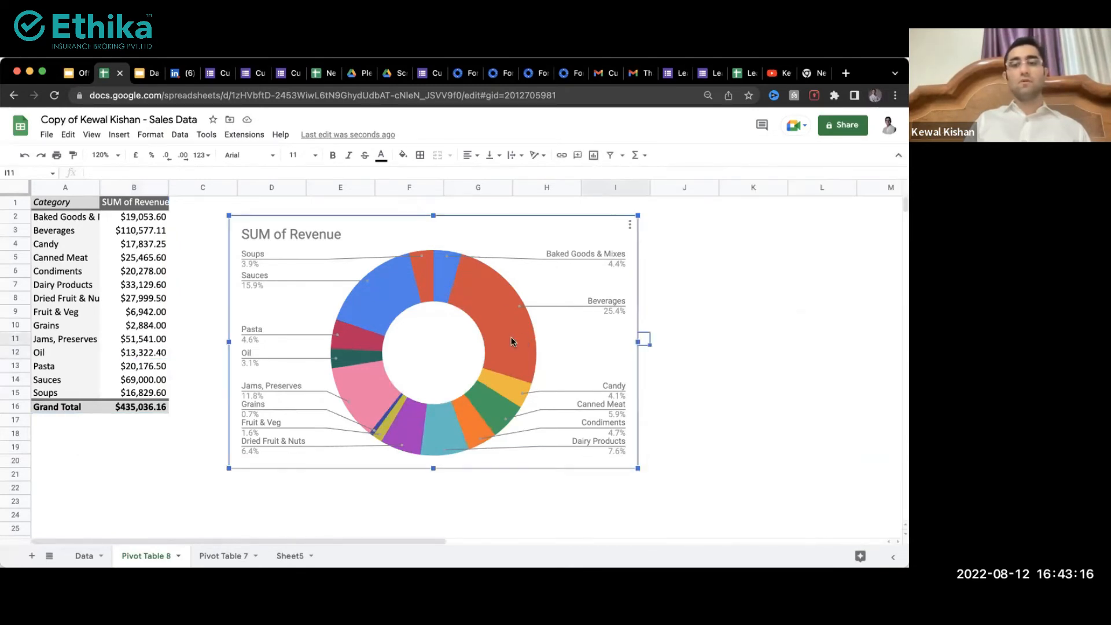
{"action": "mouse_move", "coordinate": [498, 314]}
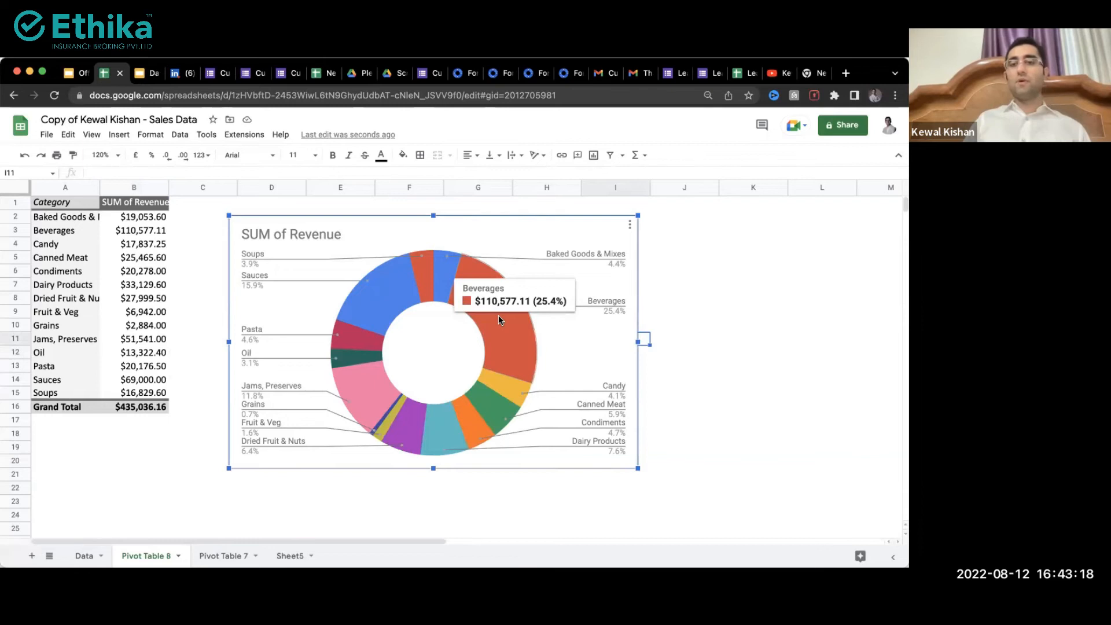
{"action": "mouse_move", "coordinate": [466, 415]}
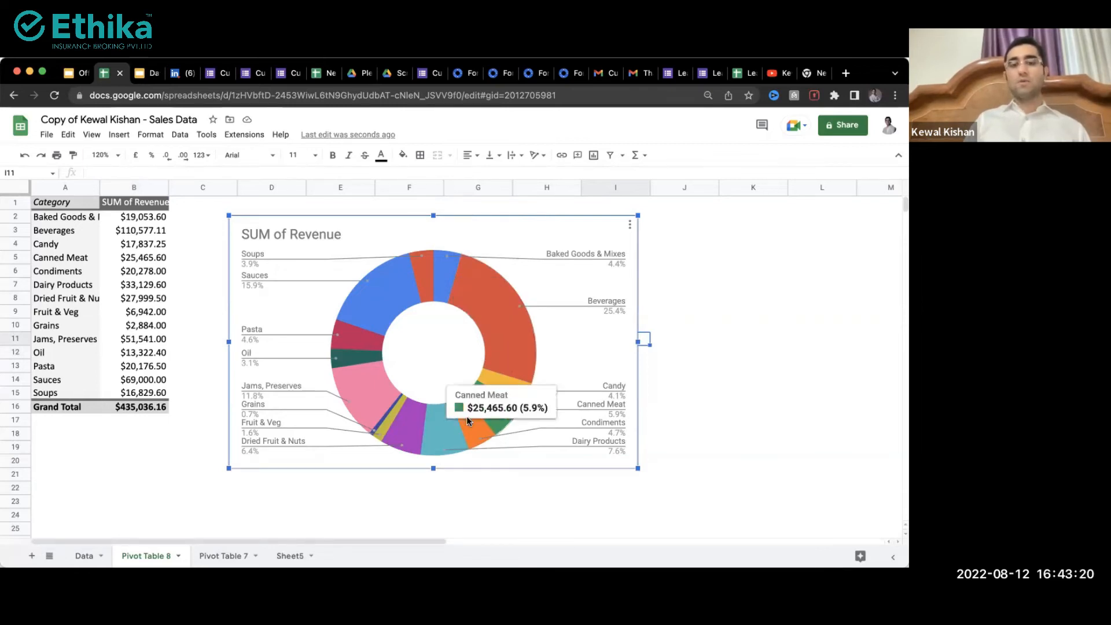
{"action": "mouse_move", "coordinate": [429, 421]}
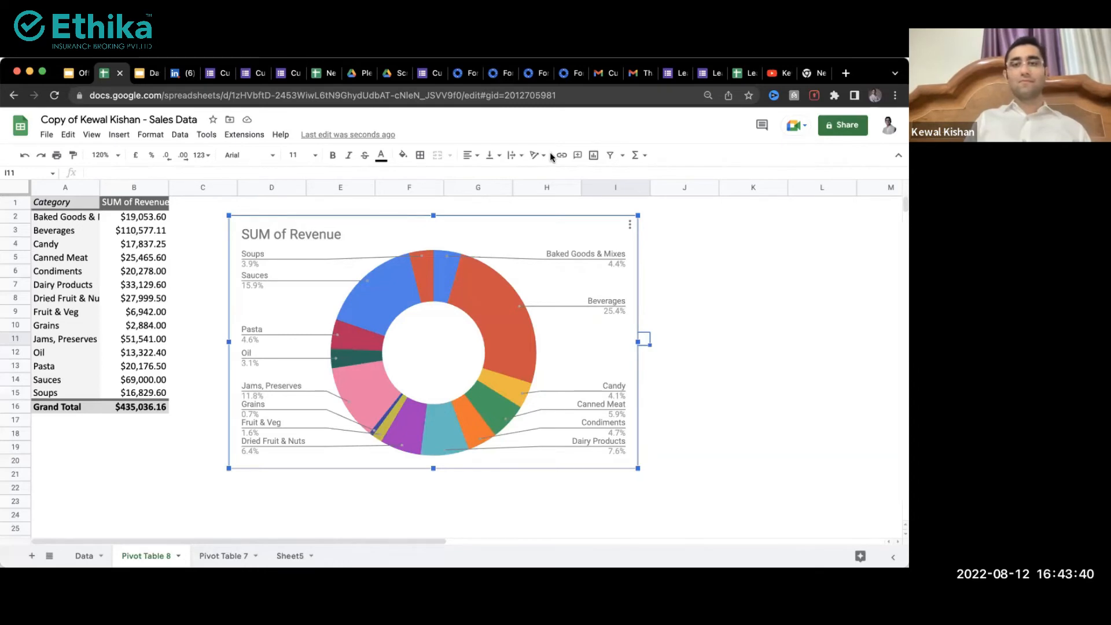
Step: Change the doughnut chart to a 3D pie chart in the Chart editor
{"action": "double_click", "coordinate": [495, 231]}
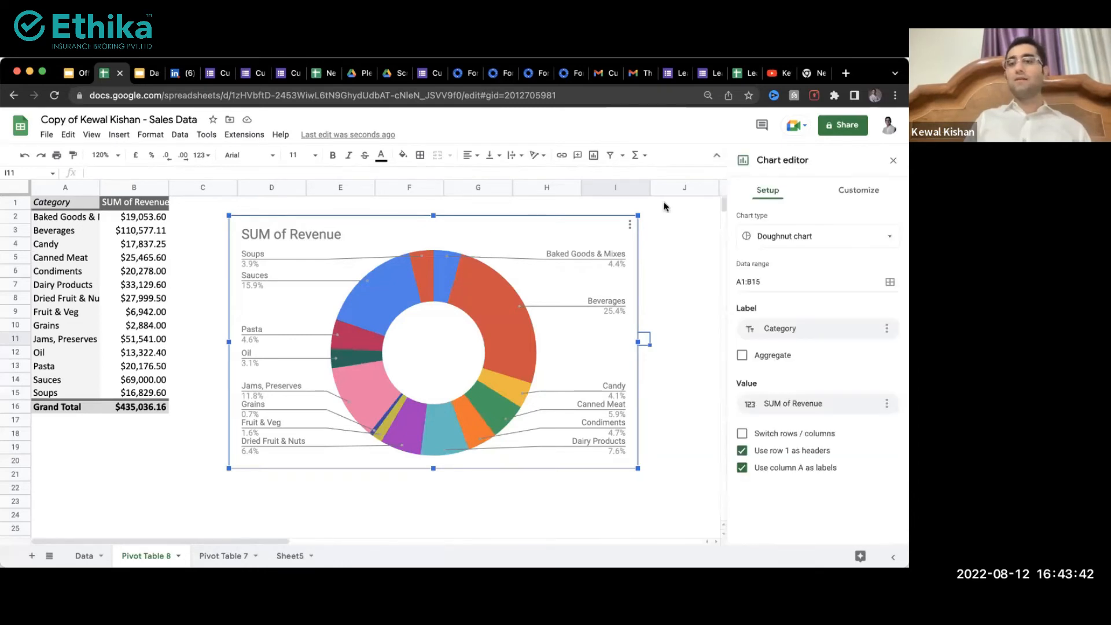
{"action": "left_click", "coordinate": [765, 237]}
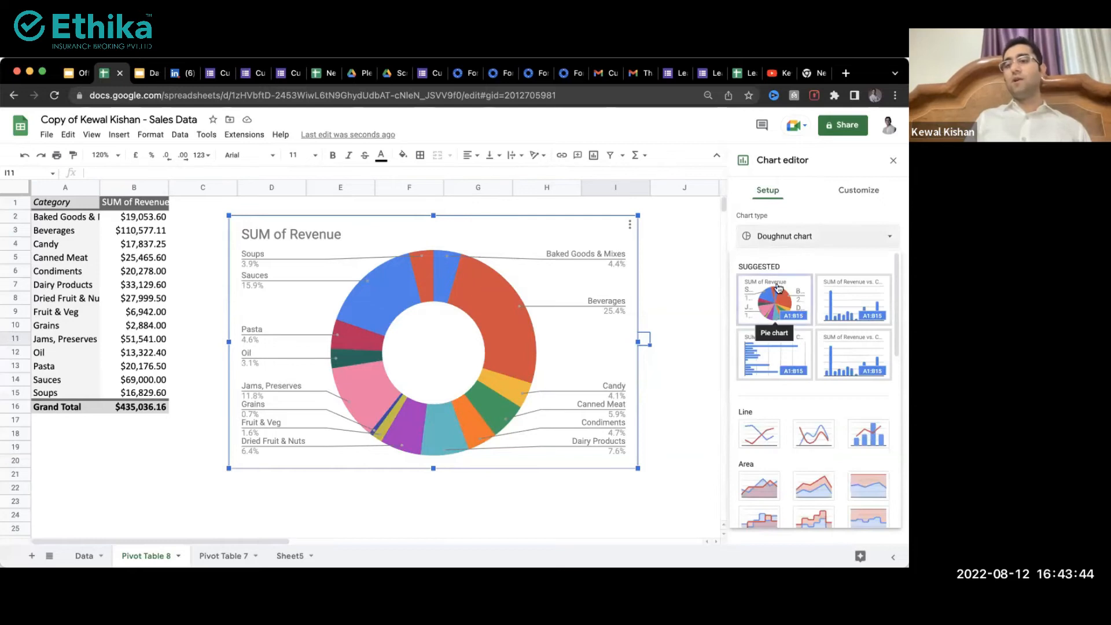
{"action": "scroll", "coordinate": [842, 306], "scroll_direction": "down", "scroll_amount": 10}
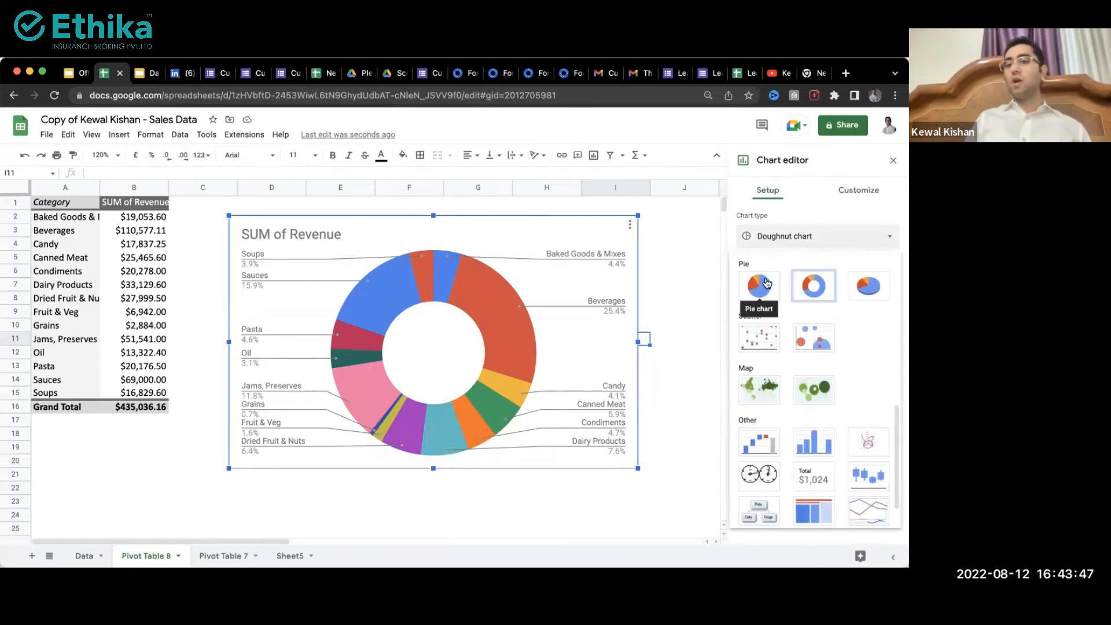
{"action": "left_click", "coordinate": [872, 287]}
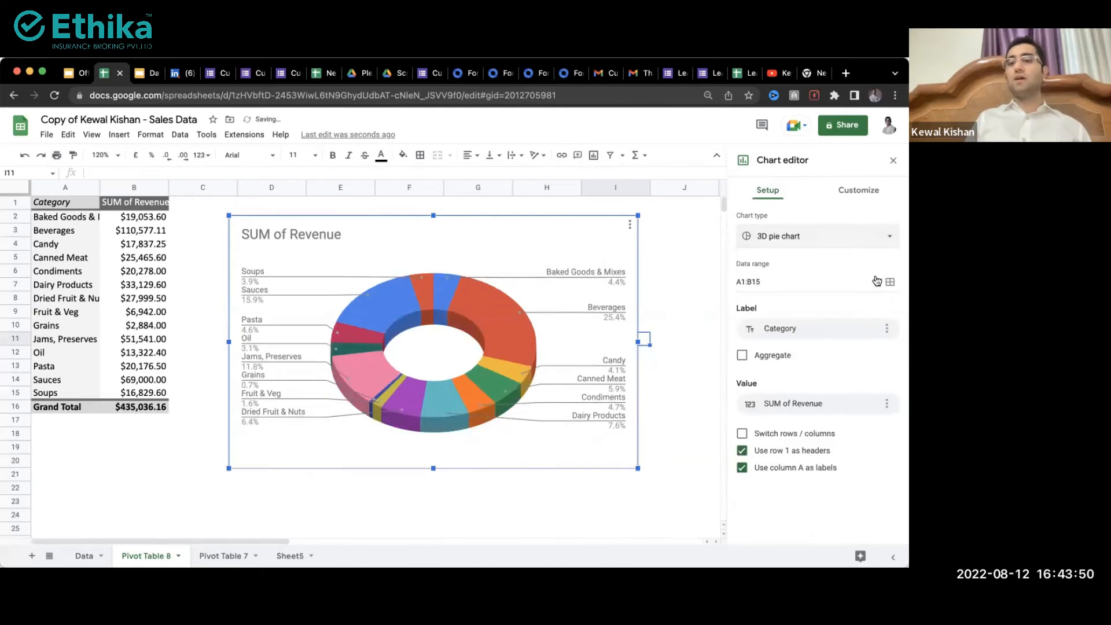
Step: Browse the chart type list again, then return to the Data sheet
{"action": "left_click", "coordinate": [858, 235]}
{"action": "scroll", "coordinate": [833, 350], "scroll_direction": "down", "scroll_amount": 5}
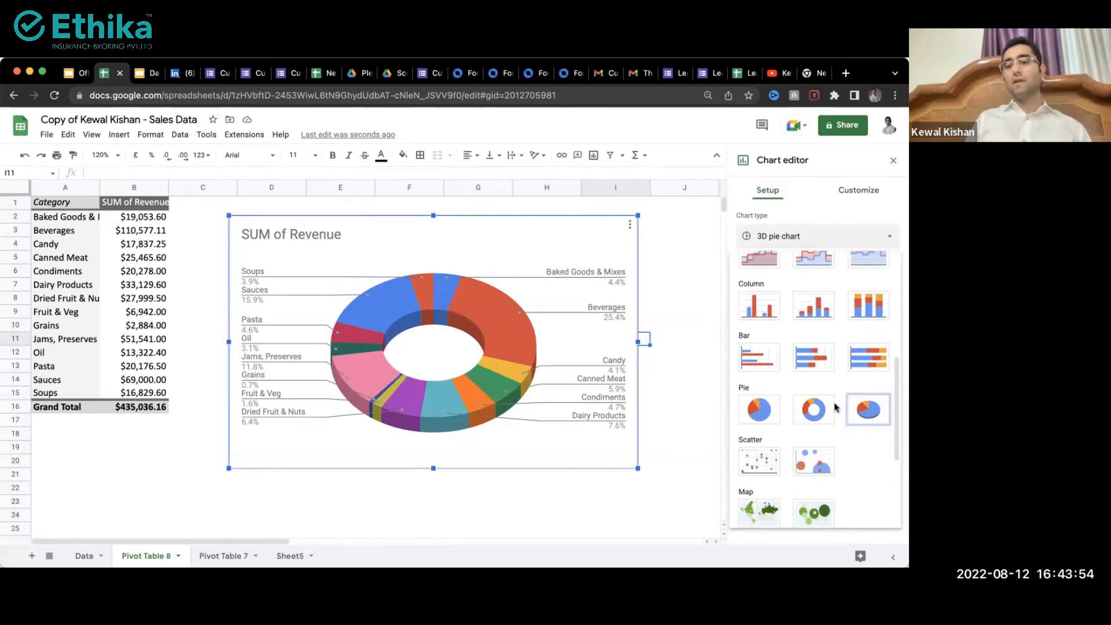
{"action": "scroll", "coordinate": [808, 513], "scroll_direction": "down", "scroll_amount": 3}
{"action": "scroll", "coordinate": [807, 513], "scroll_direction": "down", "scroll_amount": 1}
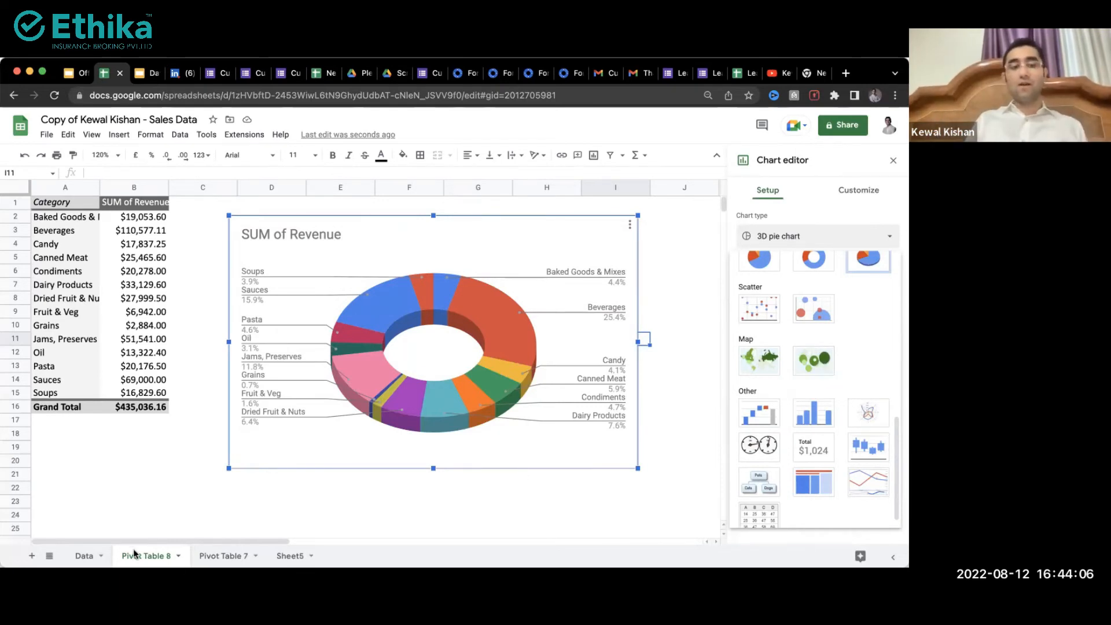
{"action": "left_click", "coordinate": [84, 555]}
Step: Insert a new pivot table on a new sheet from the Data sheet's orders
{"action": "left_click_drag", "start_coordinate": [285, 230], "coordinate": [258, 363]}
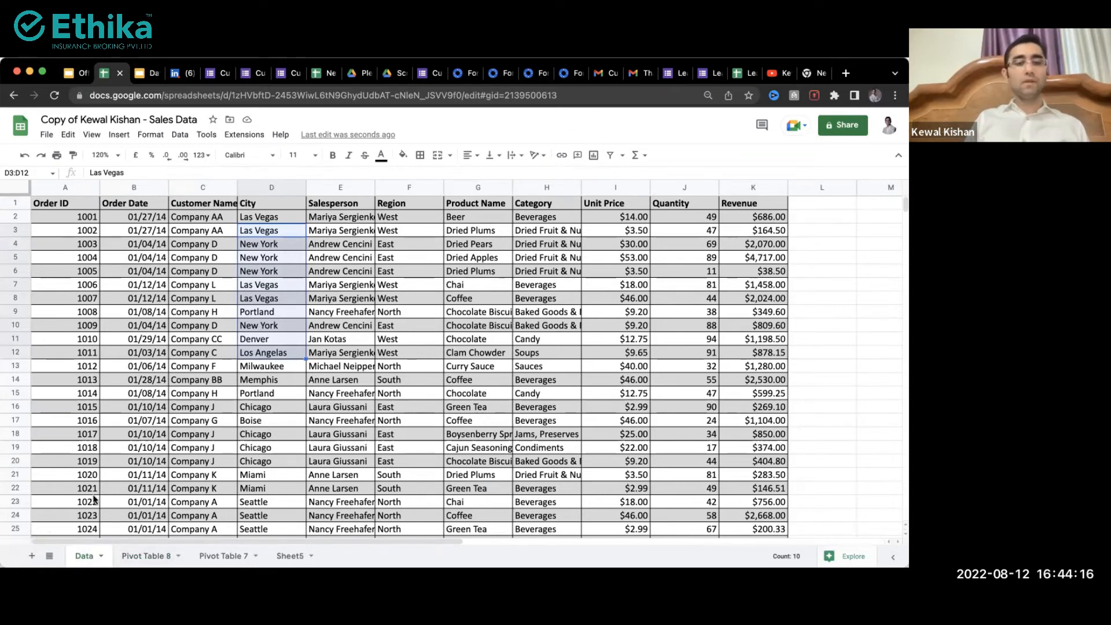
{"action": "left_click", "coordinate": [109, 424]}
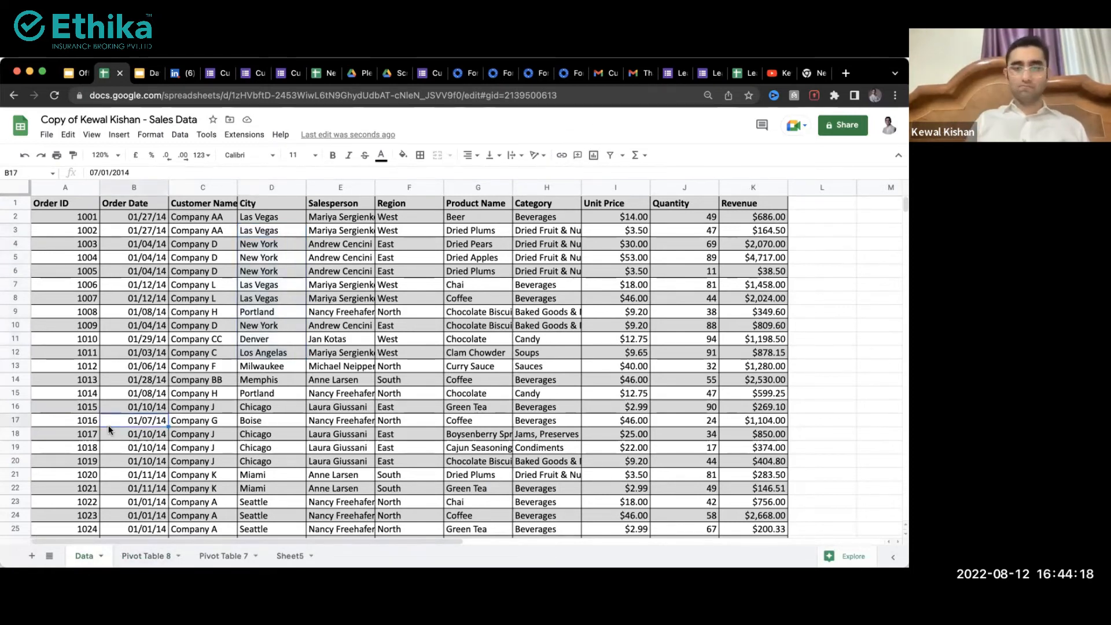
{"action": "left_click", "coordinate": [119, 135]}
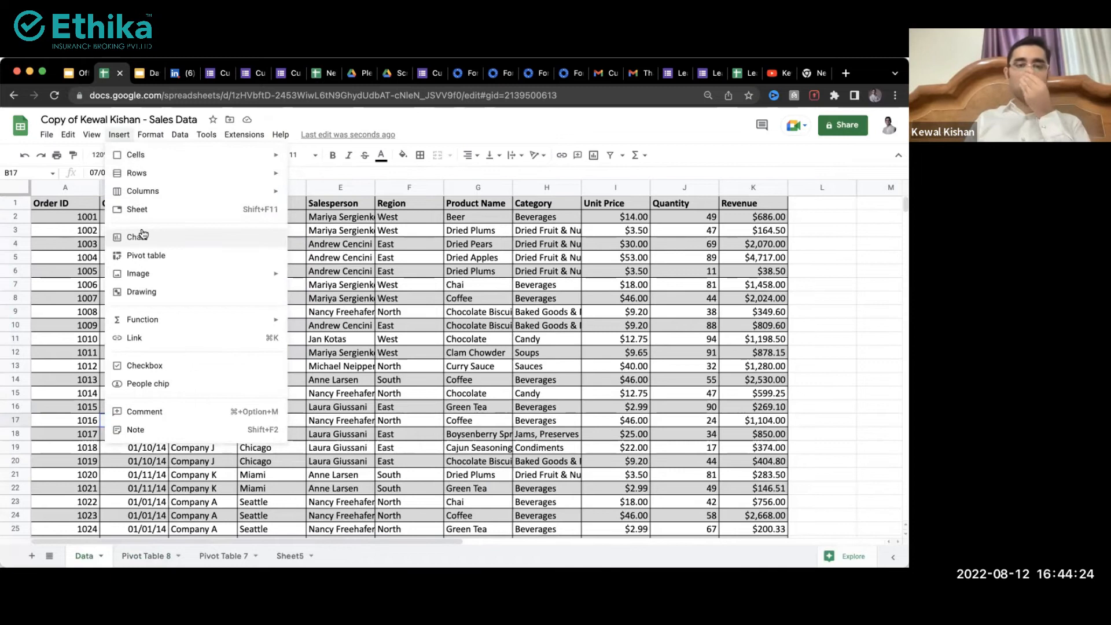
{"action": "left_click", "coordinate": [152, 254]}
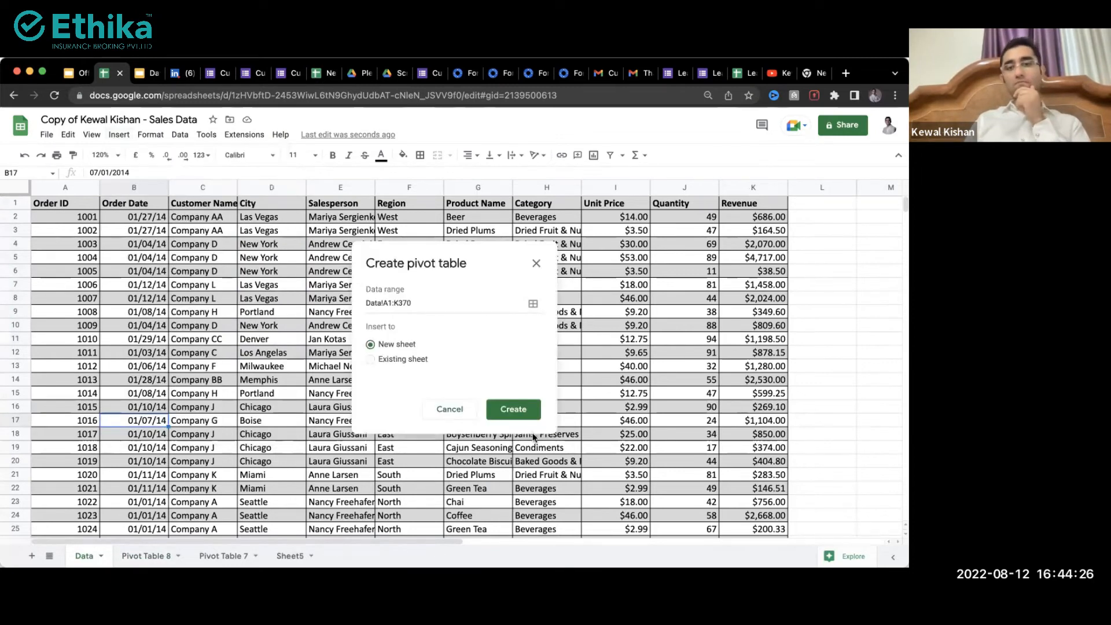
{"action": "left_click", "coordinate": [512, 408]}
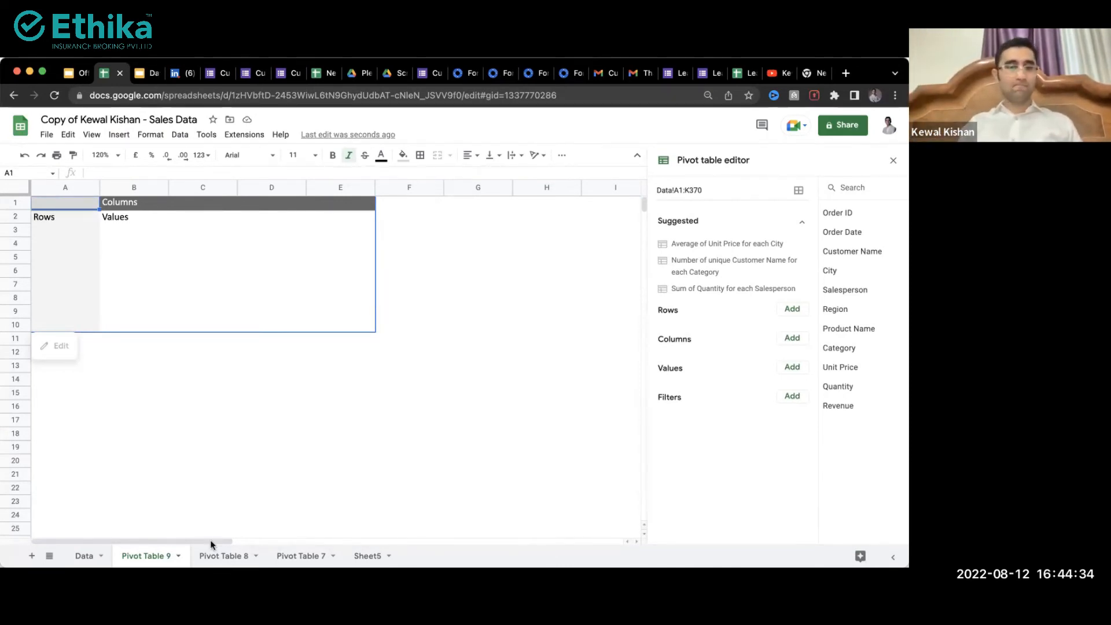
Step: Return to the Data sheet and look over the order dates and City column
{"action": "left_click", "coordinate": [85, 554]}
{"action": "left_click", "coordinate": [153, 300]}
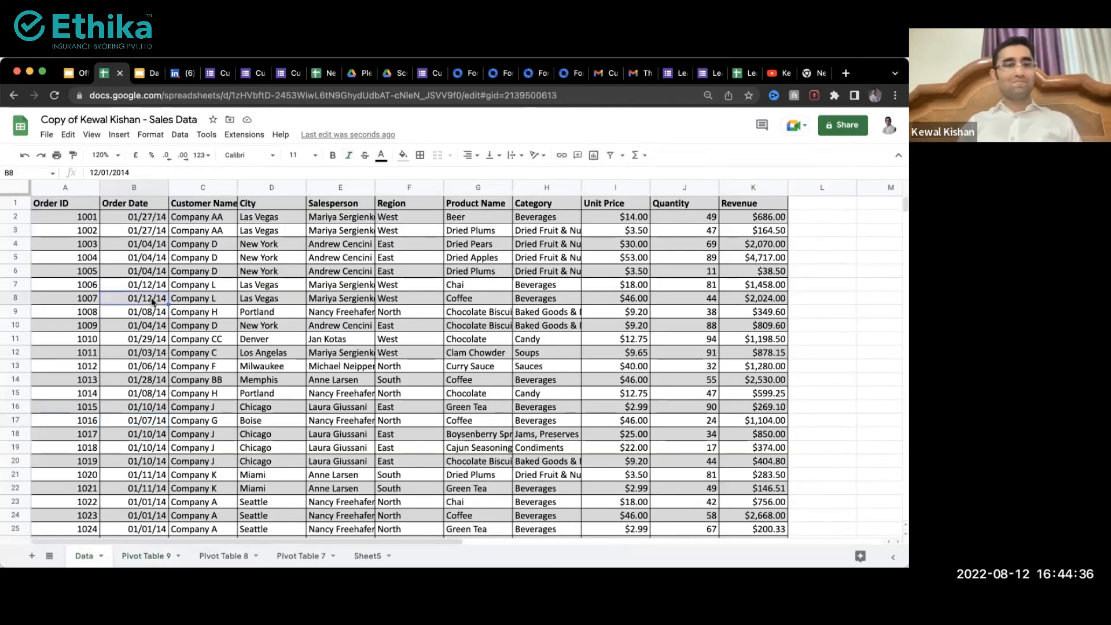
{"action": "left_click_drag", "start_coordinate": [135, 234], "coordinate": [128, 411]}
{"action": "scroll", "coordinate": [128, 411], "scroll_direction": "down", "scroll_amount": 5}
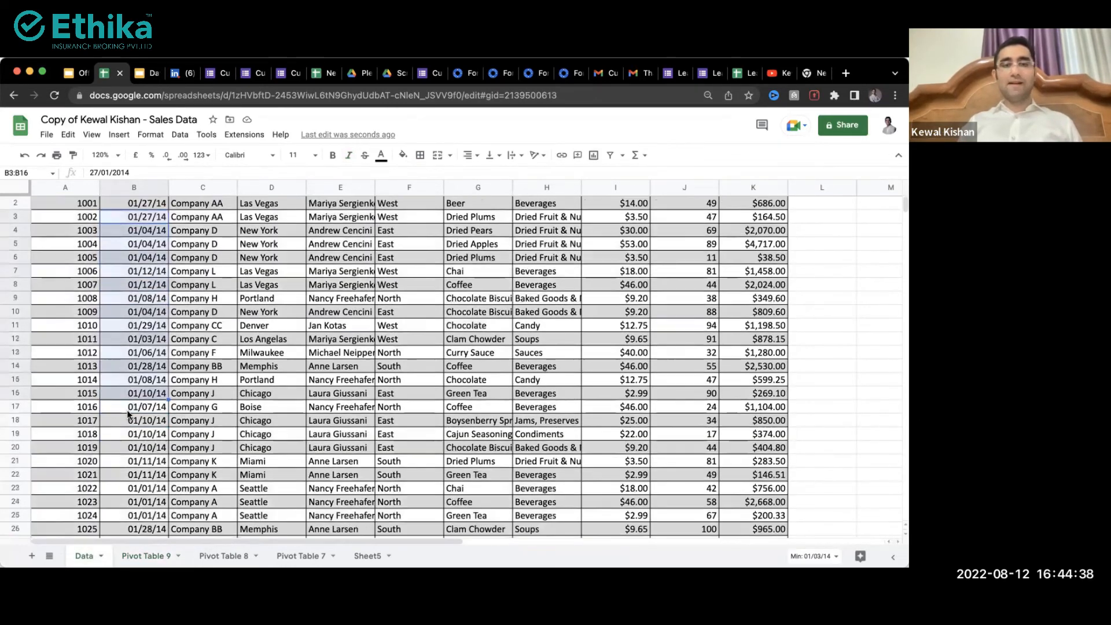
{"action": "left_click_drag", "start_coordinate": [144, 258], "coordinate": [139, 471]}
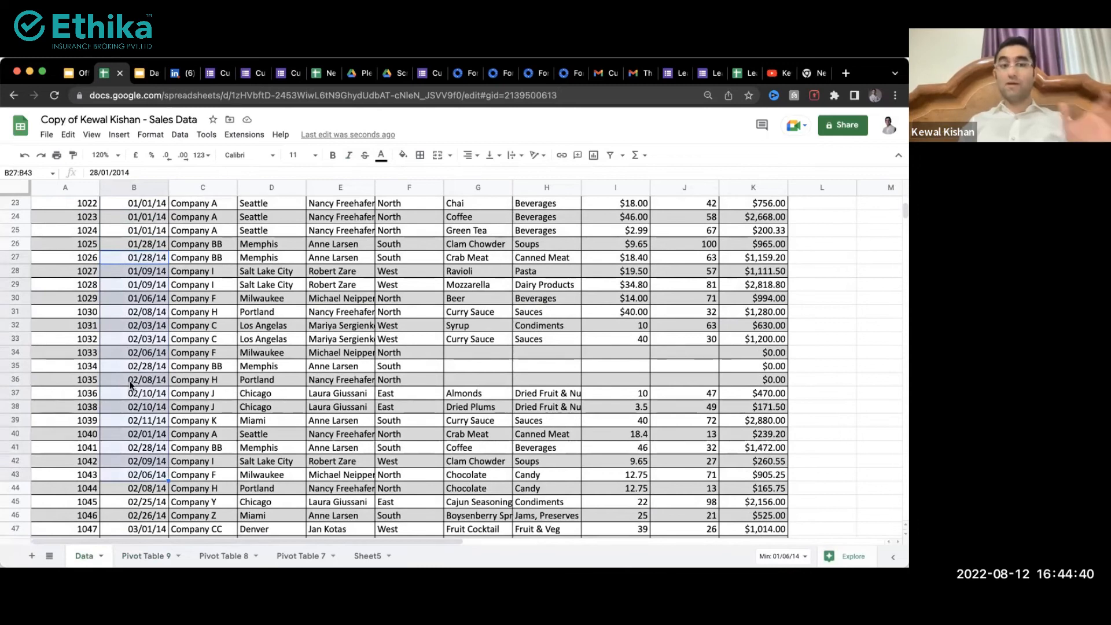
{"action": "left_click", "coordinate": [284, 298]}
{"action": "key", "text": "super+Up"}
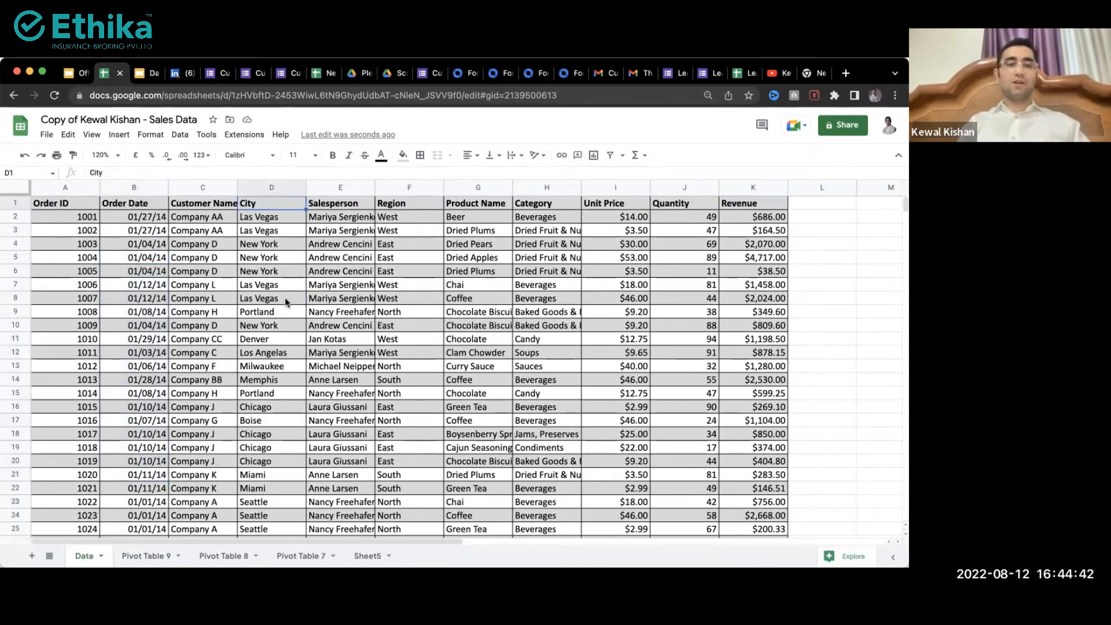
{"action": "key", "text": "Right"}
{"action": "key", "text": "Right"}
{"action": "key", "text": "Right"}
{"action": "key", "text": "Right"}
{"action": "key", "text": "Right"}
{"action": "key", "text": "Right"}
{"action": "key", "text": "Right"}
{"action": "key", "text": "Right"}
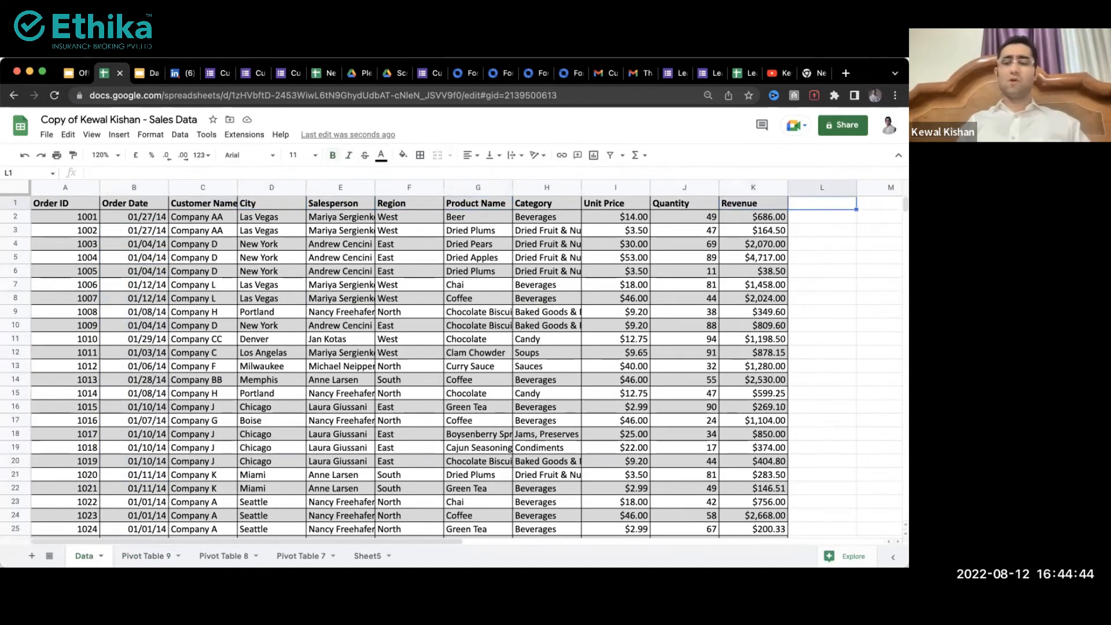
{"action": "type", "text": "Monht"}
{"action": "key", "text": "BackSpace"}
{"action": "type", "text": "th"}
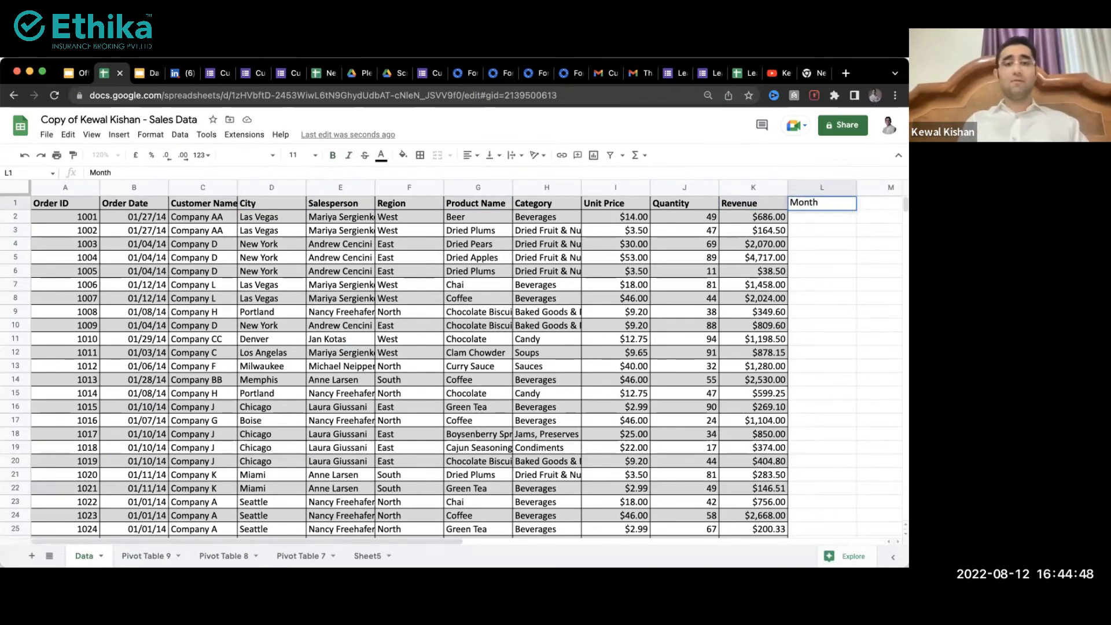
{"action": "key", "text": "Escape"}
{"action": "key", "text": "Down"}
{"action": "type", "text": "=mon"}
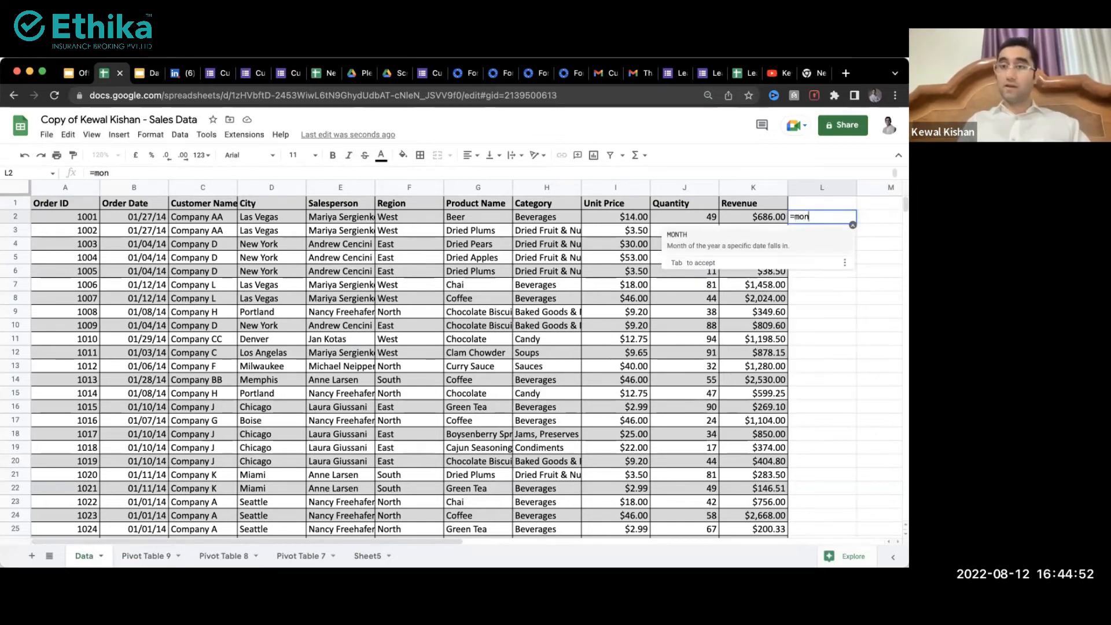
{"action": "key", "text": "Tab"}
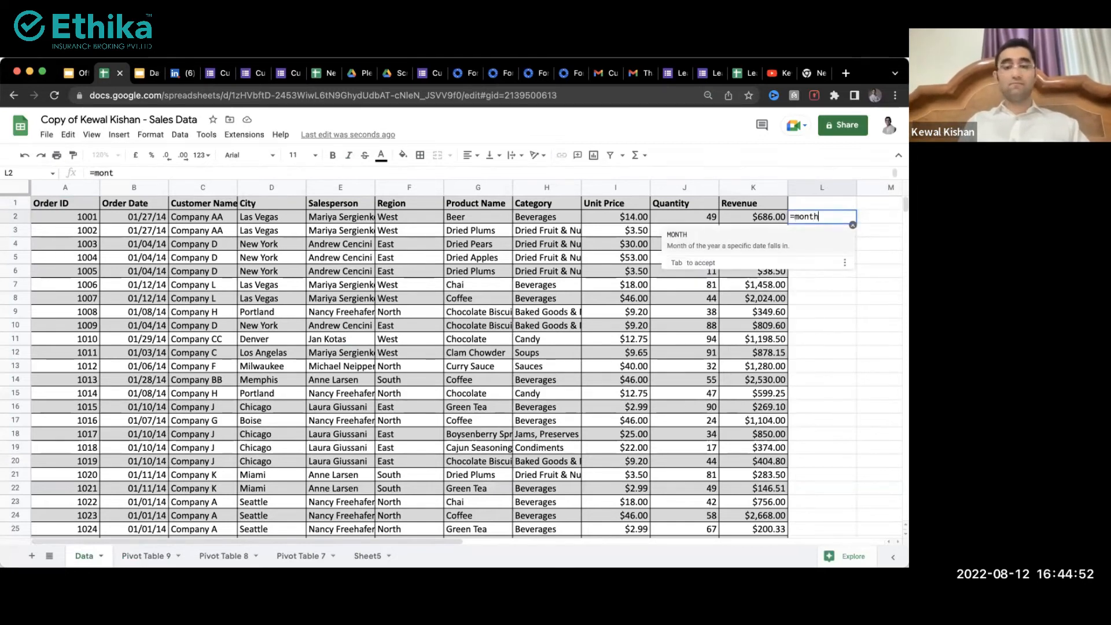
{"action": "key", "text": "Left"}
{"action": "key", "text": "Left"}
{"action": "key", "text": "Left"}
{"action": "key", "text": "Left"}
{"action": "key", "text": "Left"}
{"action": "key", "text": "Left"}
{"action": "key", "text": "Left"}
{"action": "key", "text": "Left"}
{"action": "key", "text": "Left"}
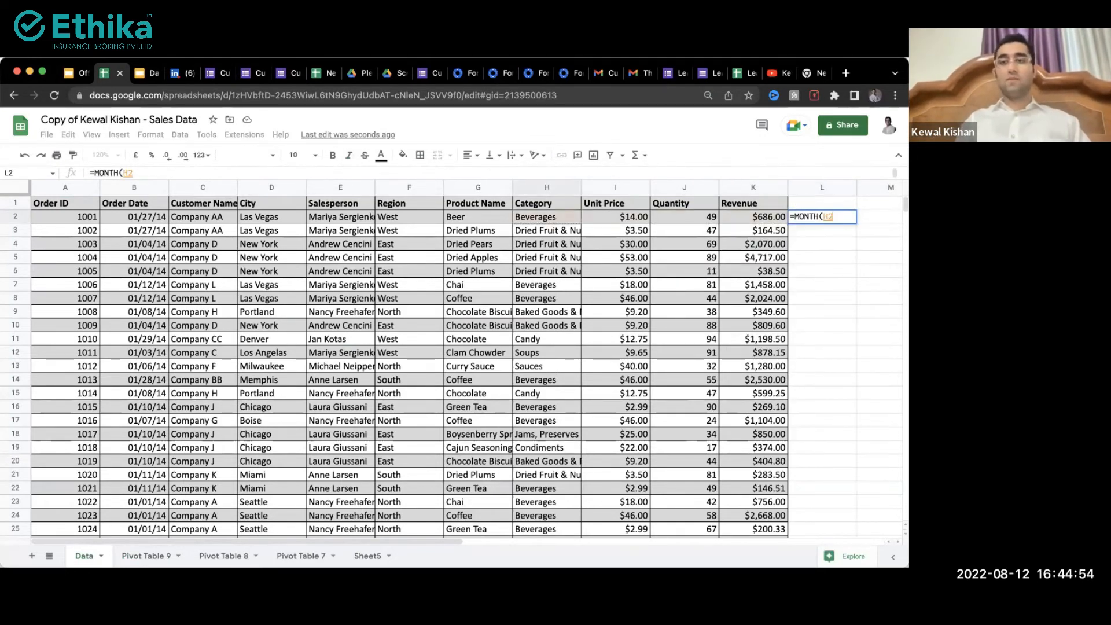
{"action": "key", "text": "Left"}
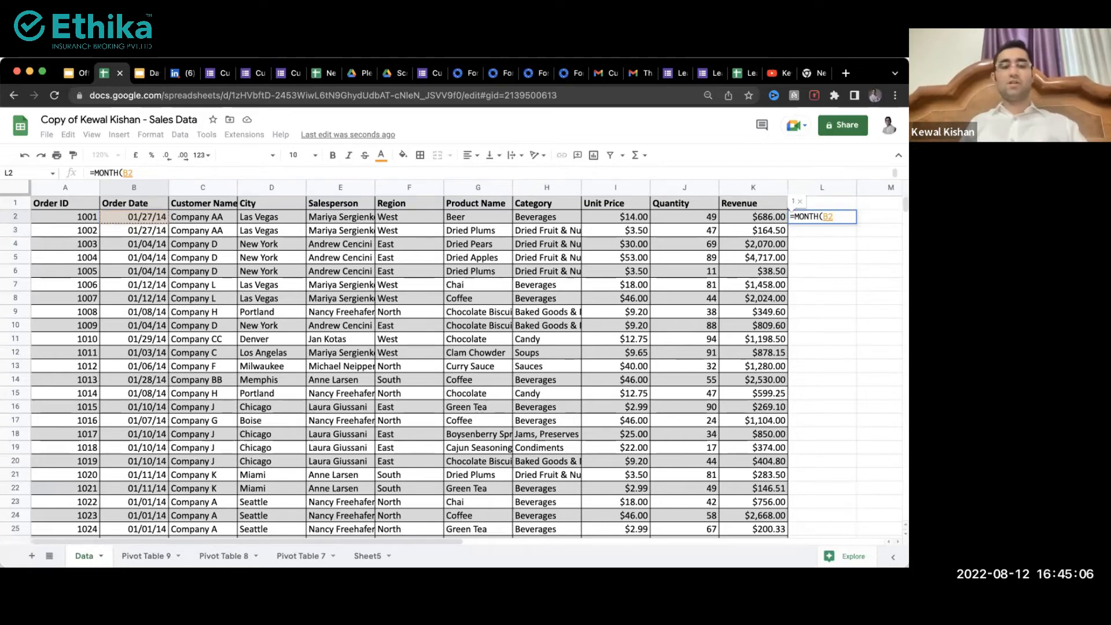
{"action": "key", "text": "Escape"}
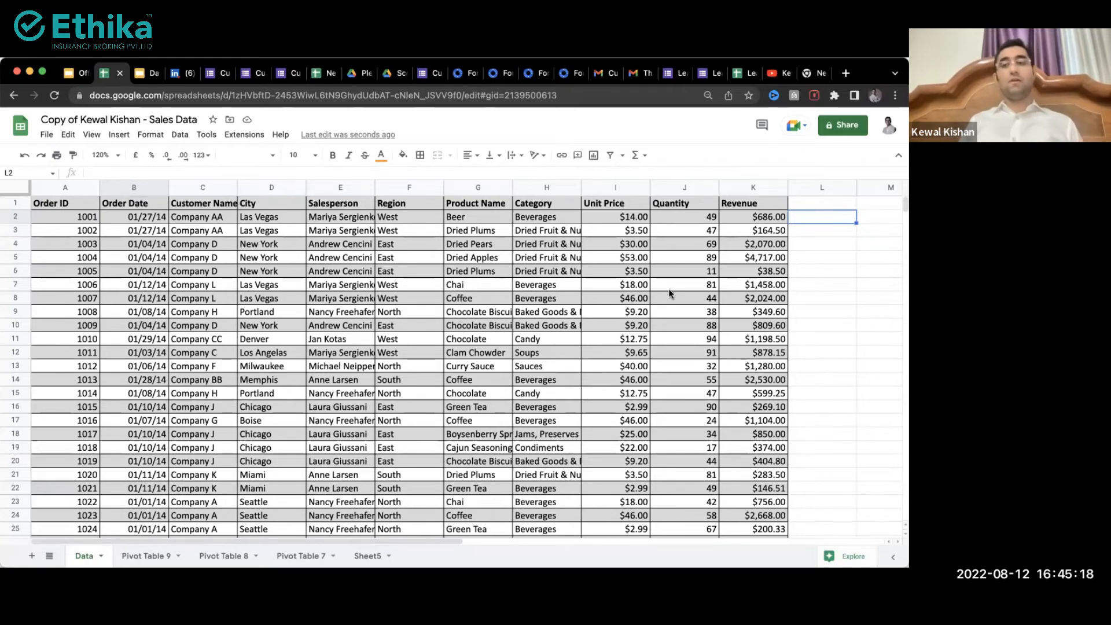
Step: Inspect the Data sheet's right-hand columns, selecting M3:M13 and the quantity 91 in J12
{"action": "scroll", "coordinate": [668, 288], "scroll_direction": "right", "scroll_amount": 5}
{"action": "left_click_drag", "start_coordinate": [559, 215], "coordinate": [557, 370]}
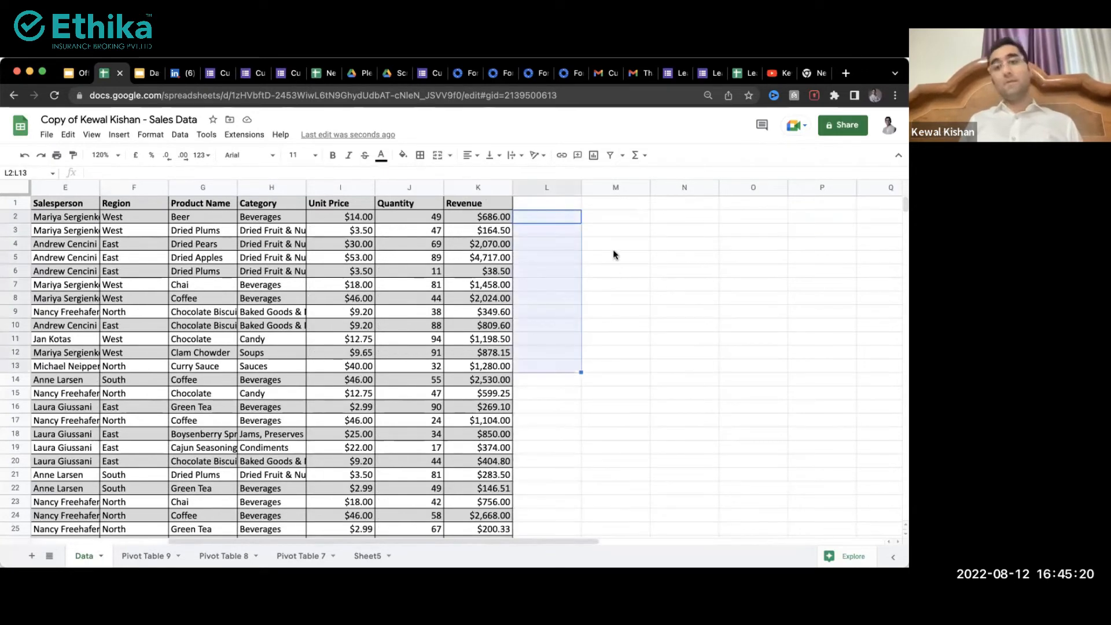
{"action": "left_click_drag", "start_coordinate": [614, 231], "coordinate": [611, 370]}
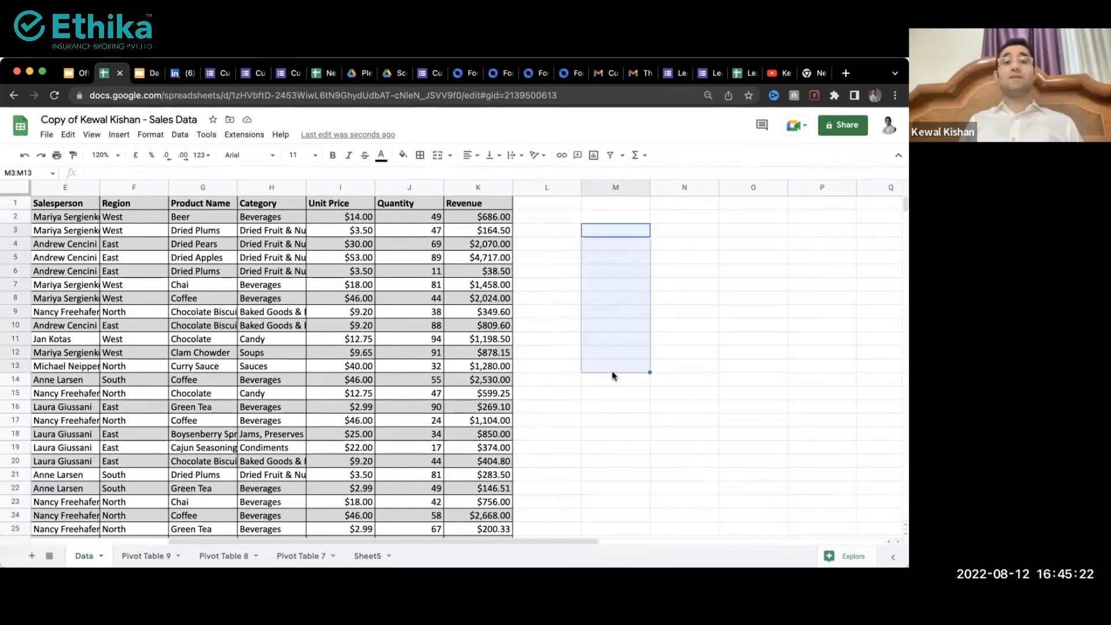
{"action": "left_click", "coordinate": [412, 357]}
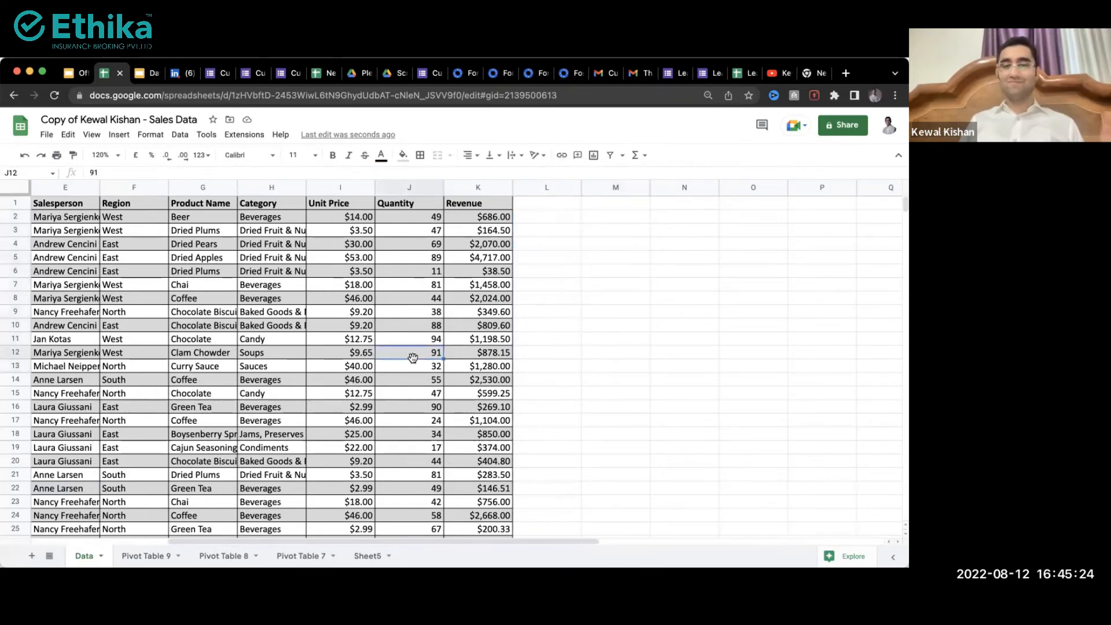
{"action": "scroll", "coordinate": [412, 357], "scroll_direction": "left", "scroll_amount": 4}
Step: On Pivot Table 9, add Order Date as the pivot's row grouping
{"action": "left_click", "coordinate": [144, 556]}
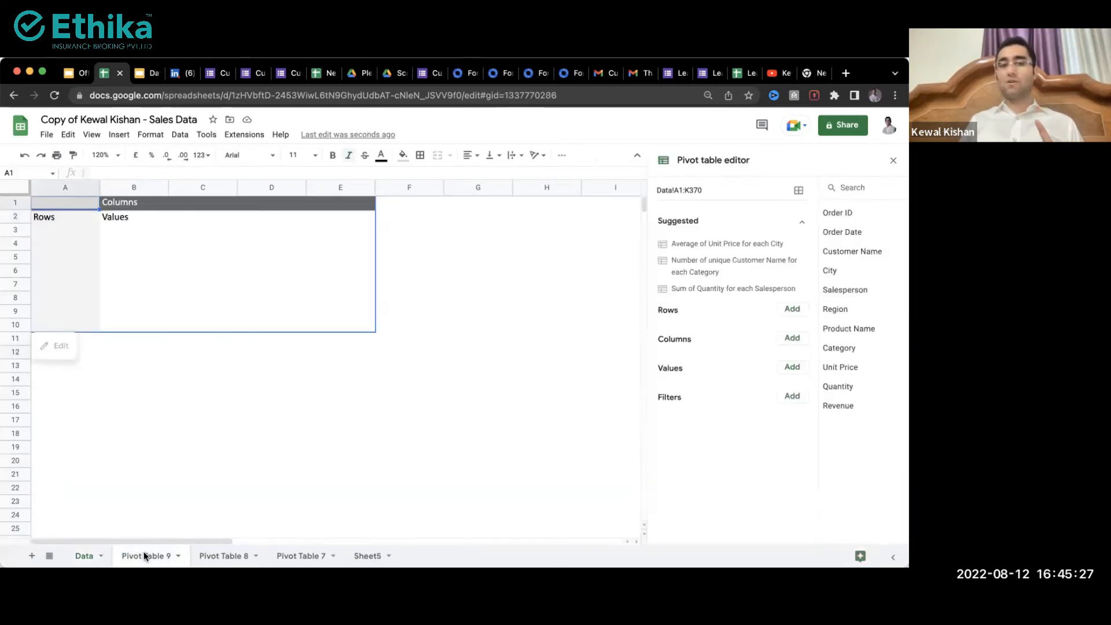
{"action": "left_click", "coordinate": [792, 309]}
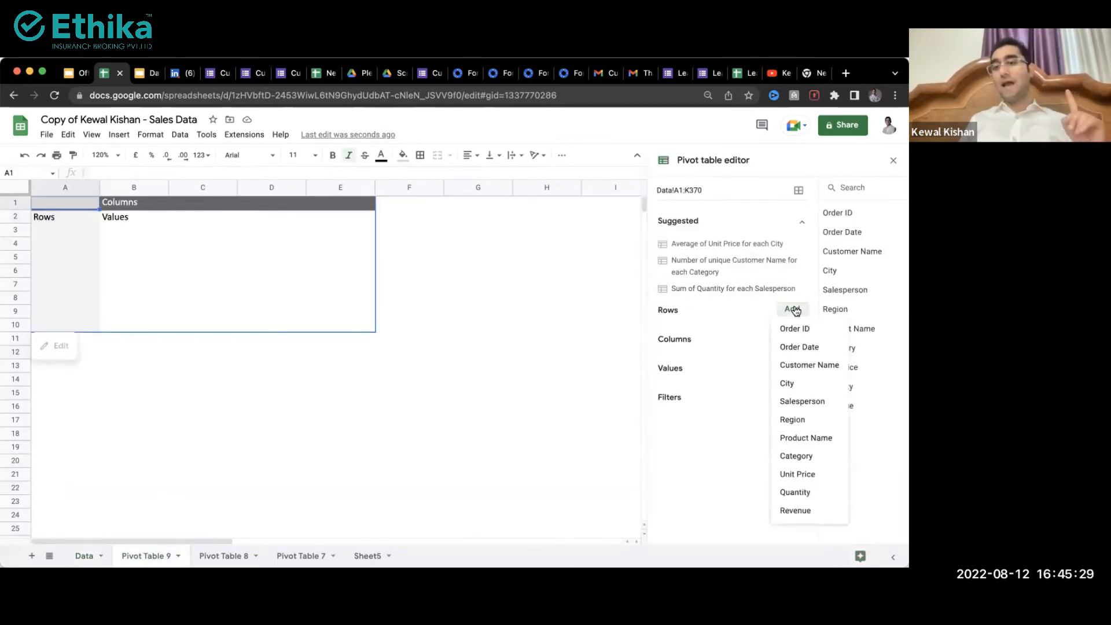
{"action": "left_click", "coordinate": [808, 349]}
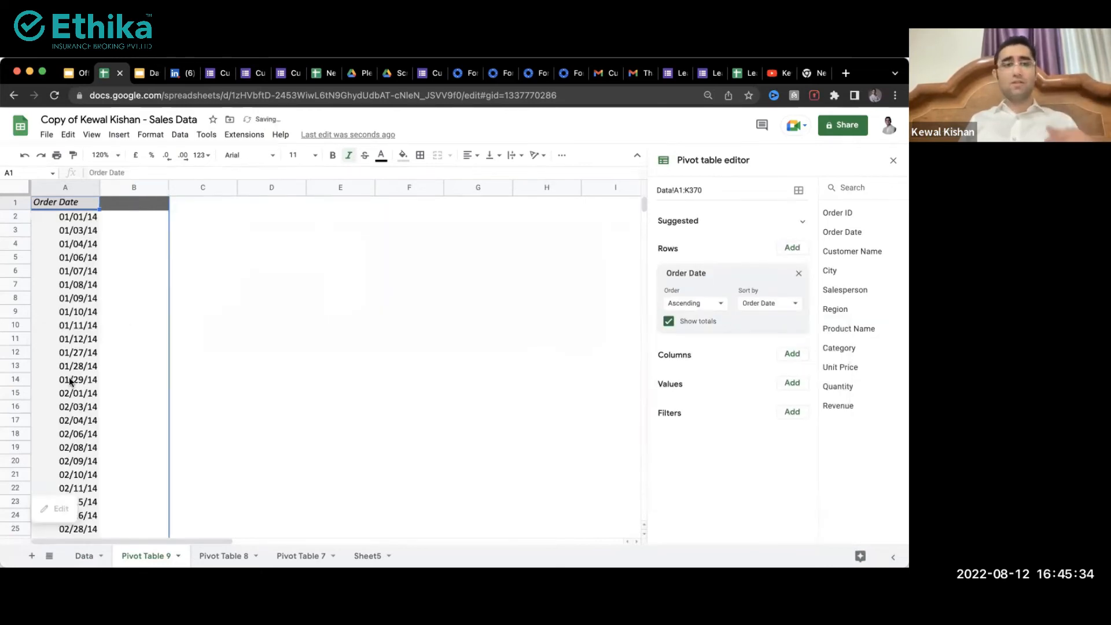
{"action": "scroll", "coordinate": [74, 315], "scroll_direction": "right", "scroll_amount": 5}
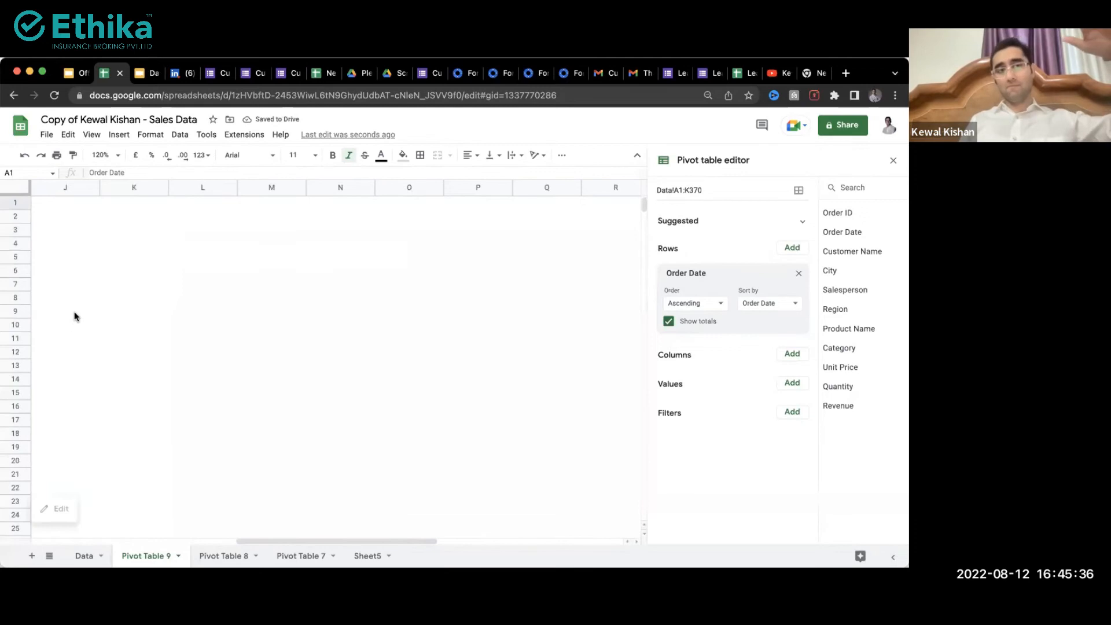
{"action": "scroll", "coordinate": [104, 318], "scroll_direction": "left", "scroll_amount": 5}
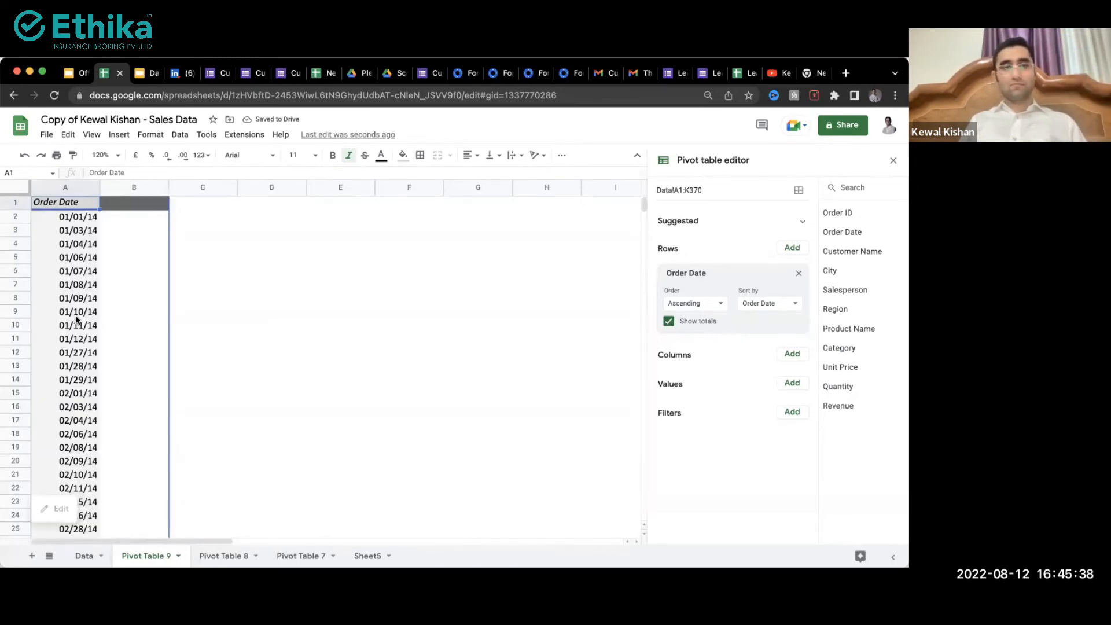
Step: Add Revenue as a summed value to Pivot Table 9's date rows
{"action": "scroll", "coordinate": [75, 317], "scroll_direction": "down", "scroll_amount": 10}
{"action": "scroll", "coordinate": [75, 317], "scroll_direction": "up", "scroll_amount": 10}
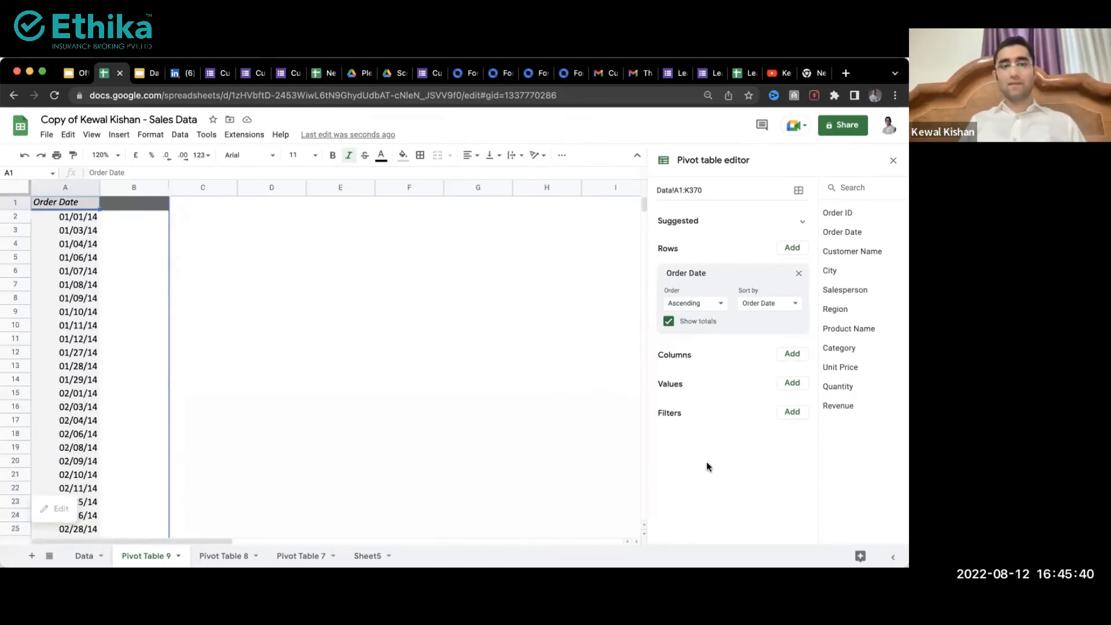
{"action": "left_click", "coordinate": [791, 383]}
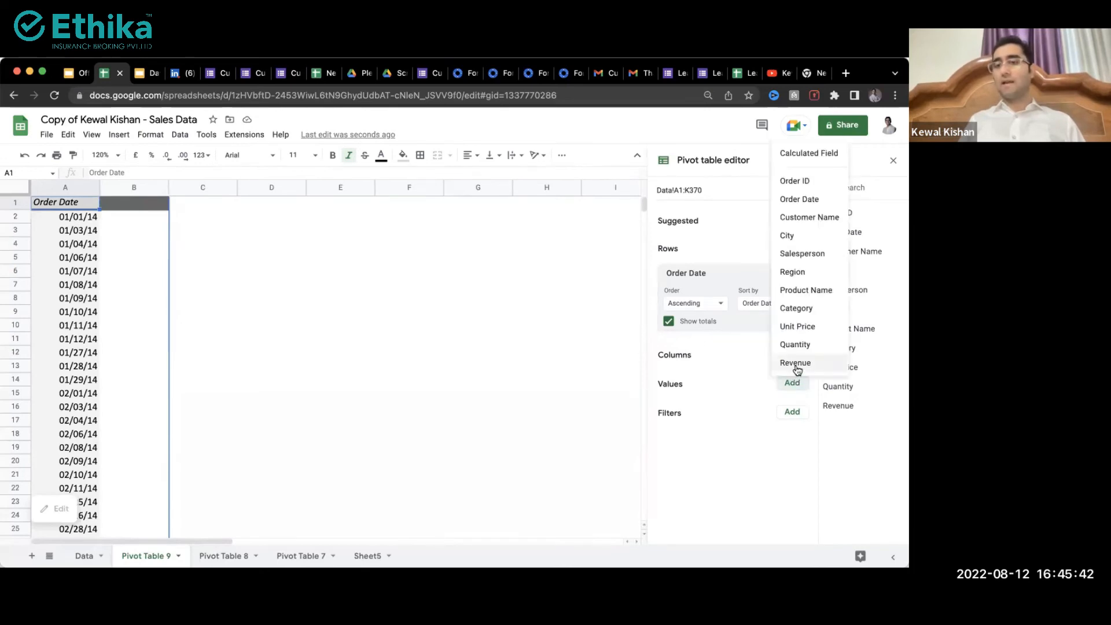
{"action": "left_click", "coordinate": [796, 364]}
{"action": "left_click", "coordinate": [129, 240]}
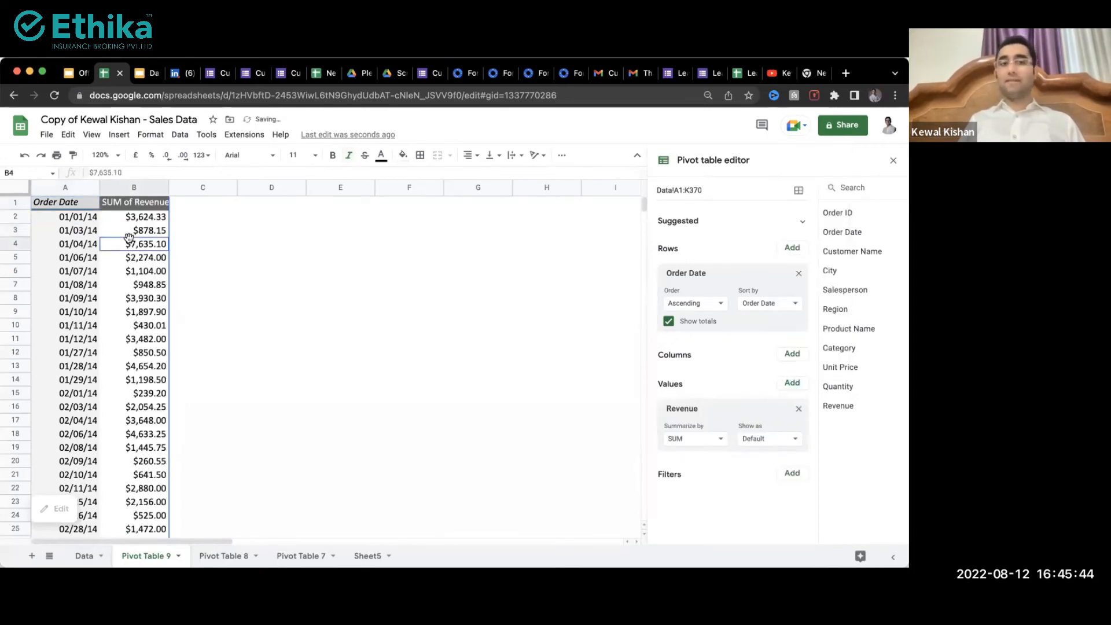
{"action": "left_click", "coordinate": [70, 273]}
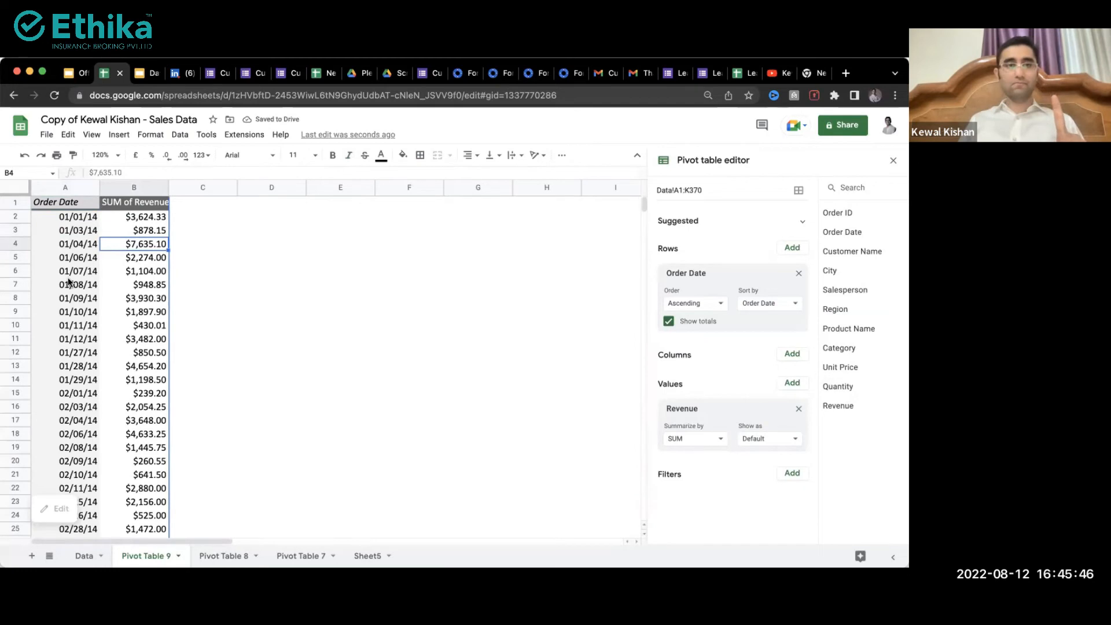
Step: Compare the first few order dates on the Data sheet, then return to Pivot Table 9
{"action": "left_click", "coordinate": [85, 557]}
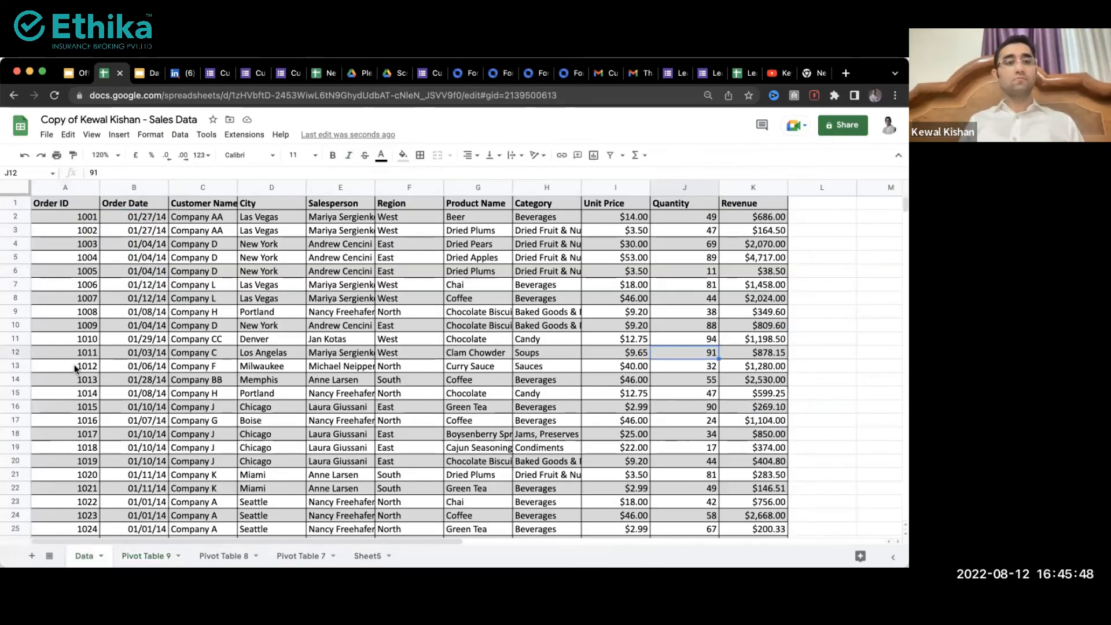
{"action": "left_click", "coordinate": [152, 220]}
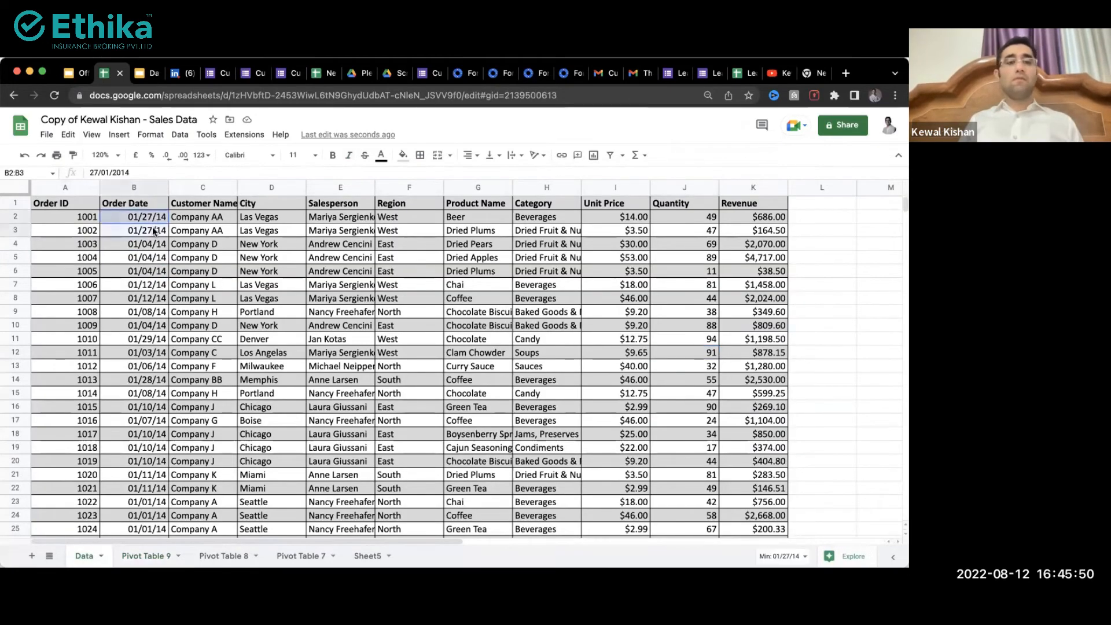
{"action": "left_click_drag", "start_coordinate": [140, 218], "coordinate": [141, 253]}
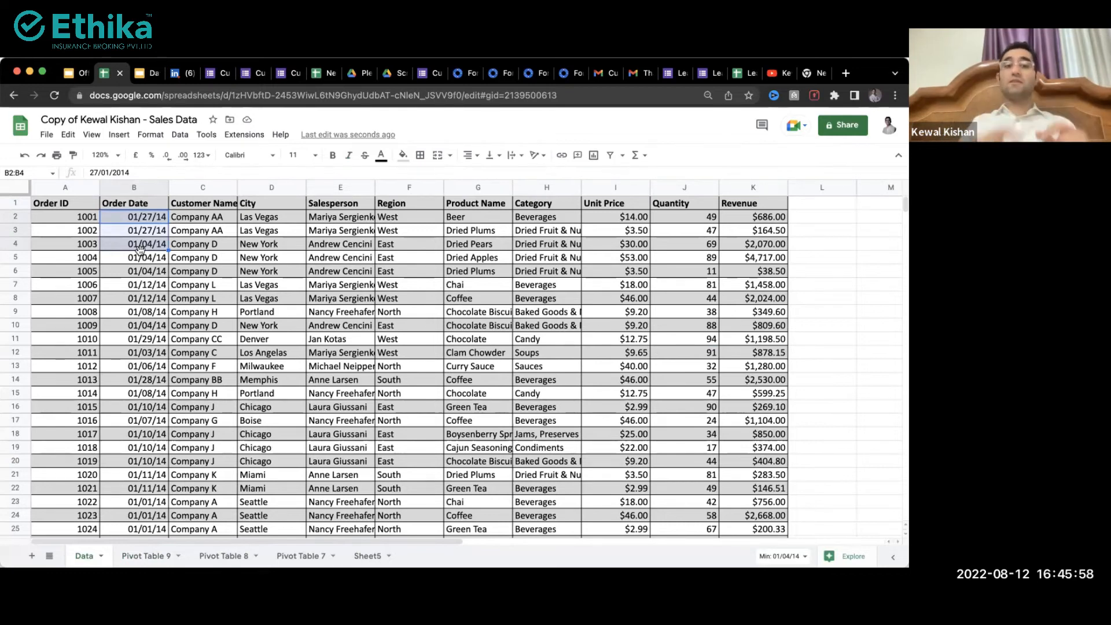
{"action": "left_click", "coordinate": [132, 556]}
Step: Select date rows 01/09/14, 01/03/14, 01/28/14 and 01/01/14 in the pivot
{"action": "left_click", "coordinate": [74, 297]}
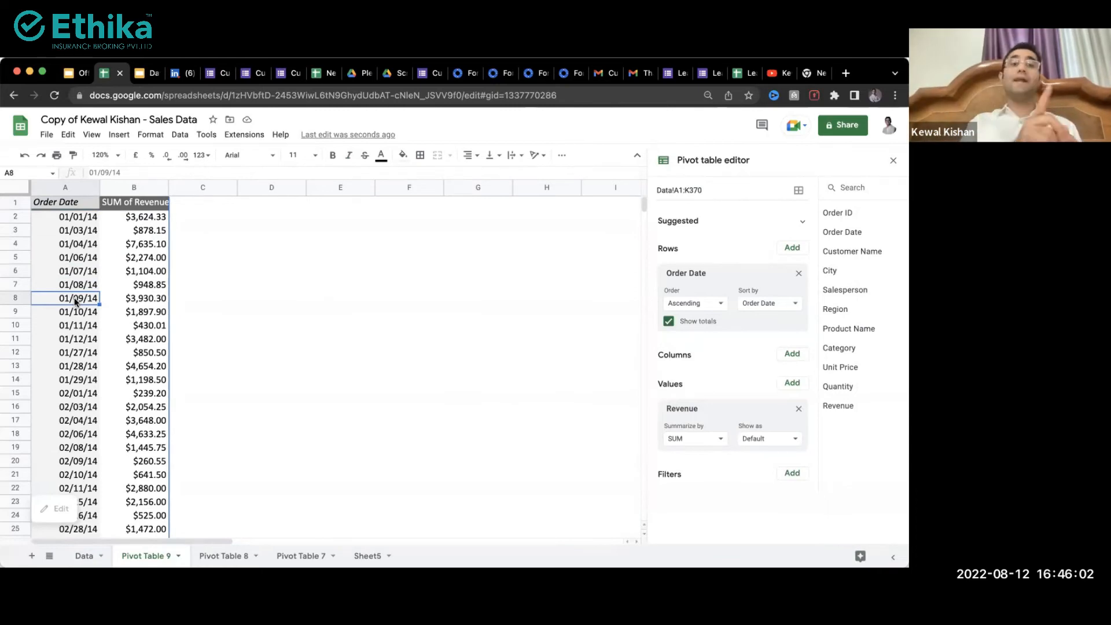
{"action": "left_click", "coordinate": [82, 235]}
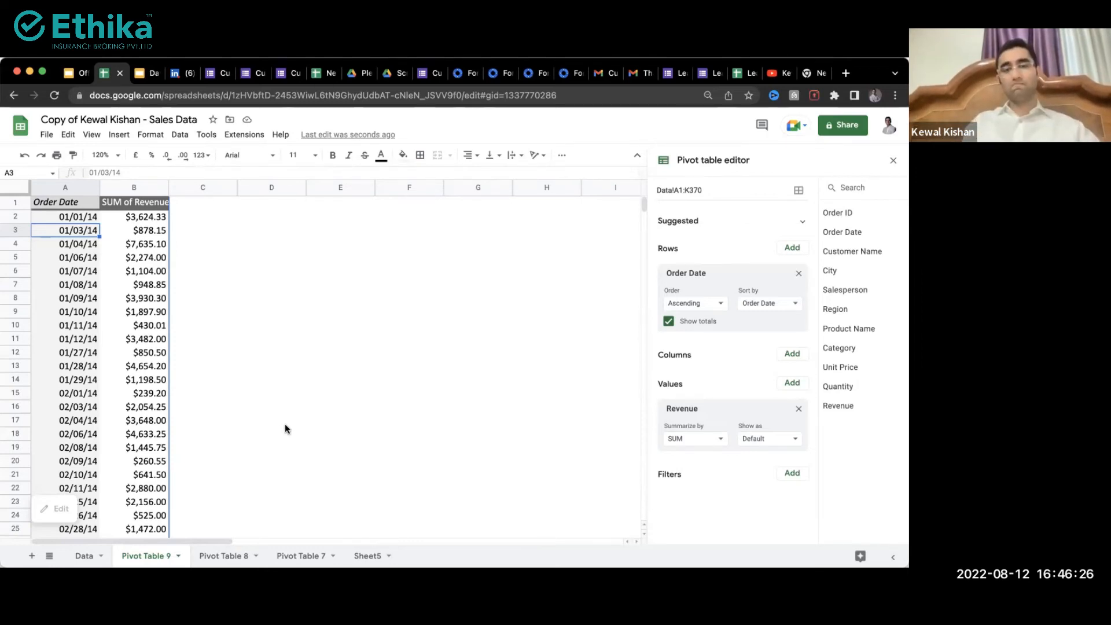
{"action": "left_click", "coordinate": [72, 256]}
{"action": "left_click", "coordinate": [69, 369]}
{"action": "left_click", "coordinate": [63, 235]}
{"action": "left_click", "coordinate": [54, 217]}
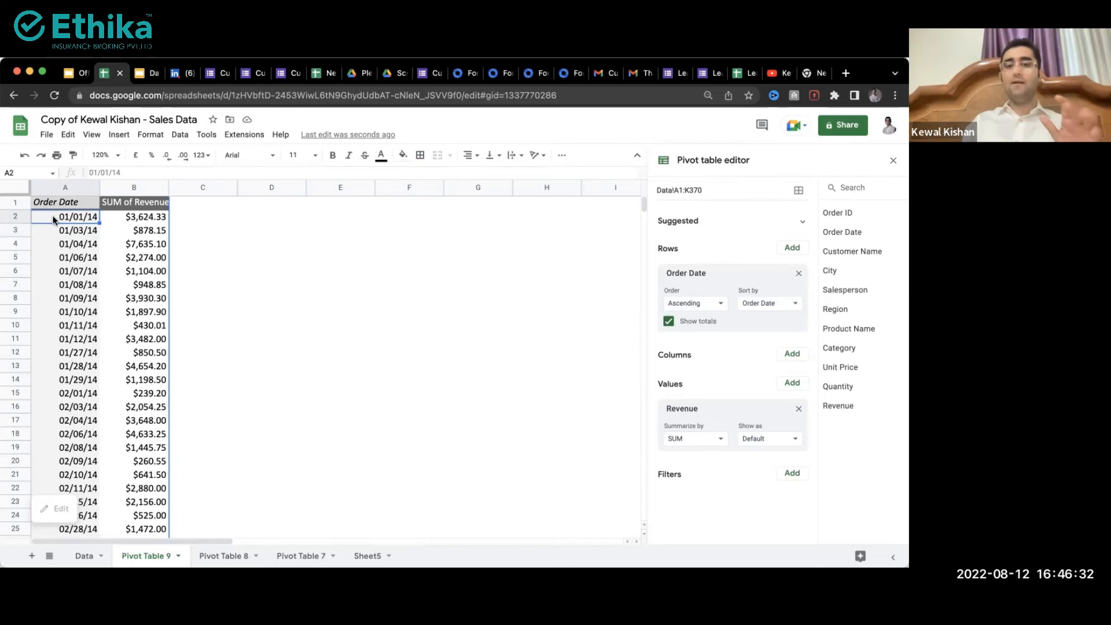
Step: Open and dismiss the date cell's options, then select the 01/03/14 date cell
{"action": "right_click", "coordinate": [54, 219]}
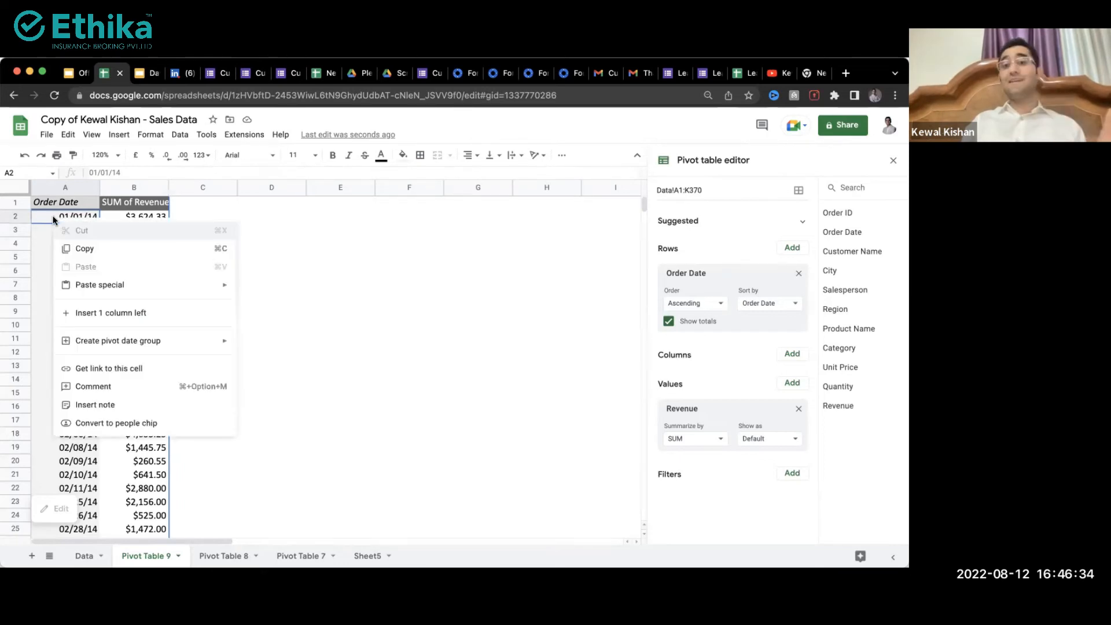
{"action": "mouse_move", "coordinate": [110, 341]}
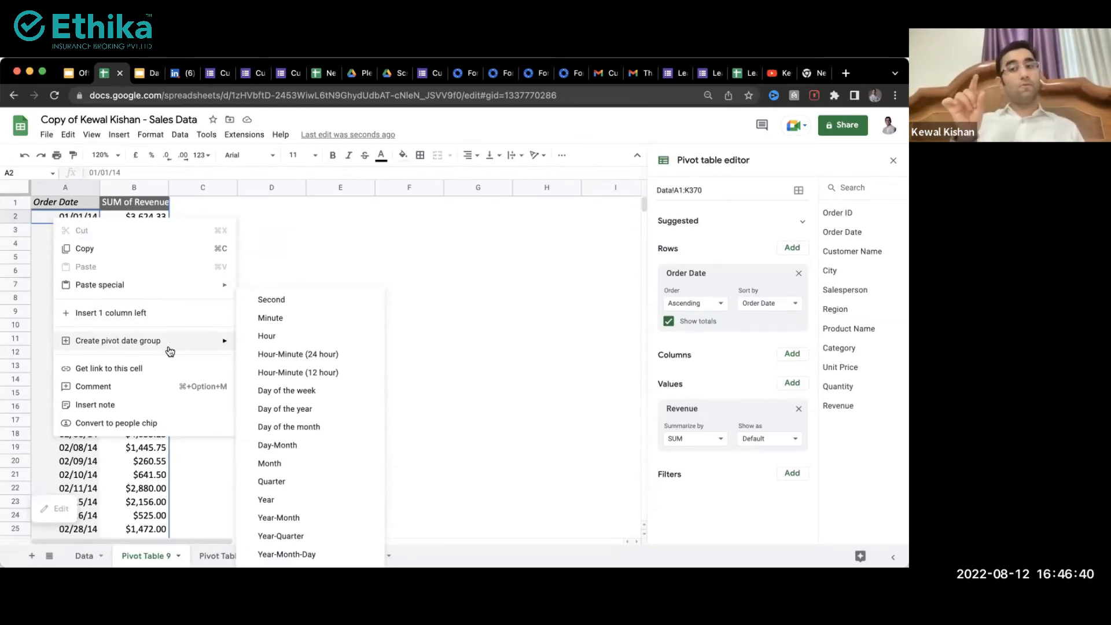
{"action": "left_click", "coordinate": [82, 460]}
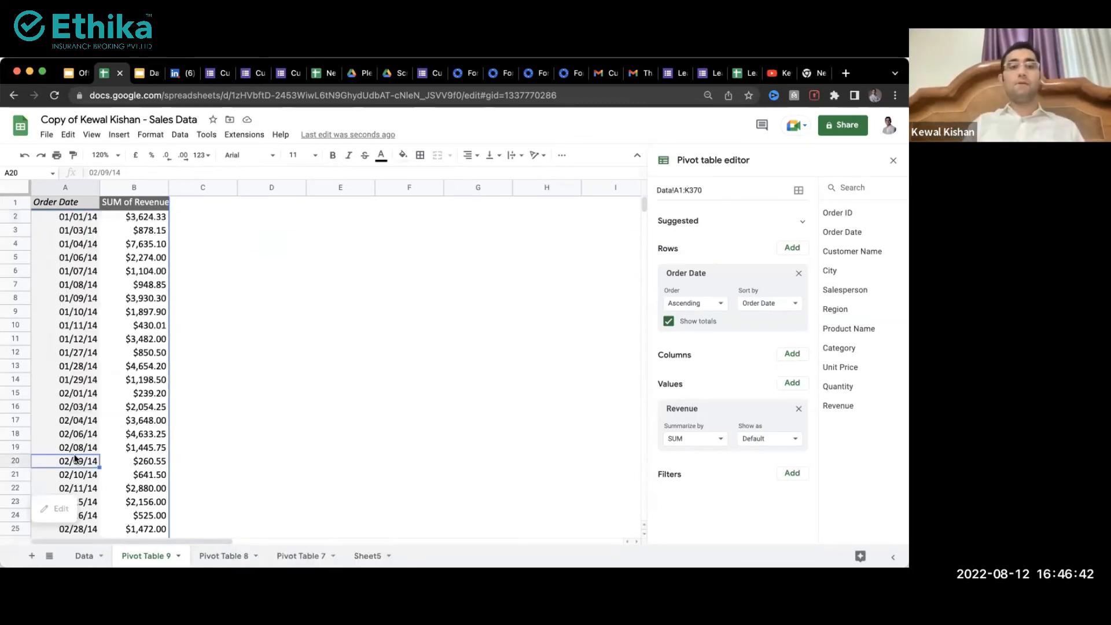
{"action": "left_click", "coordinate": [69, 284]}
{"action": "left_click", "coordinate": [58, 229]}
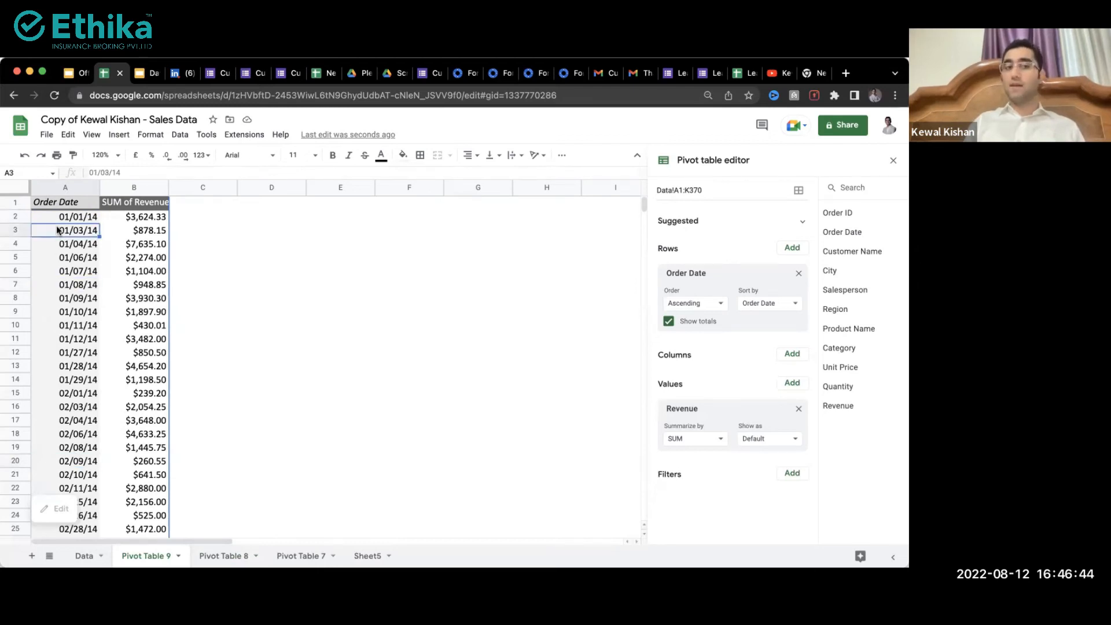
Step: Group order dates by Year-Month, showing 2014-Jan to 2014-Dec totalling $435,036.16
{"action": "right_click", "coordinate": [58, 229]}
{"action": "mouse_move", "coordinate": [214, 349]}
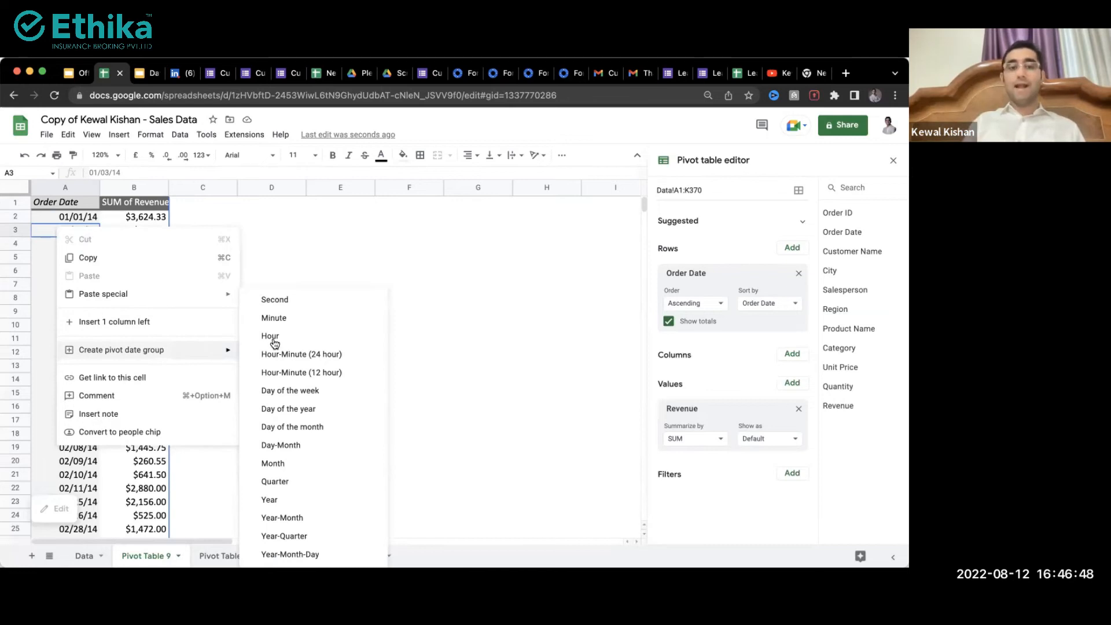
{"action": "left_click", "coordinate": [347, 518]}
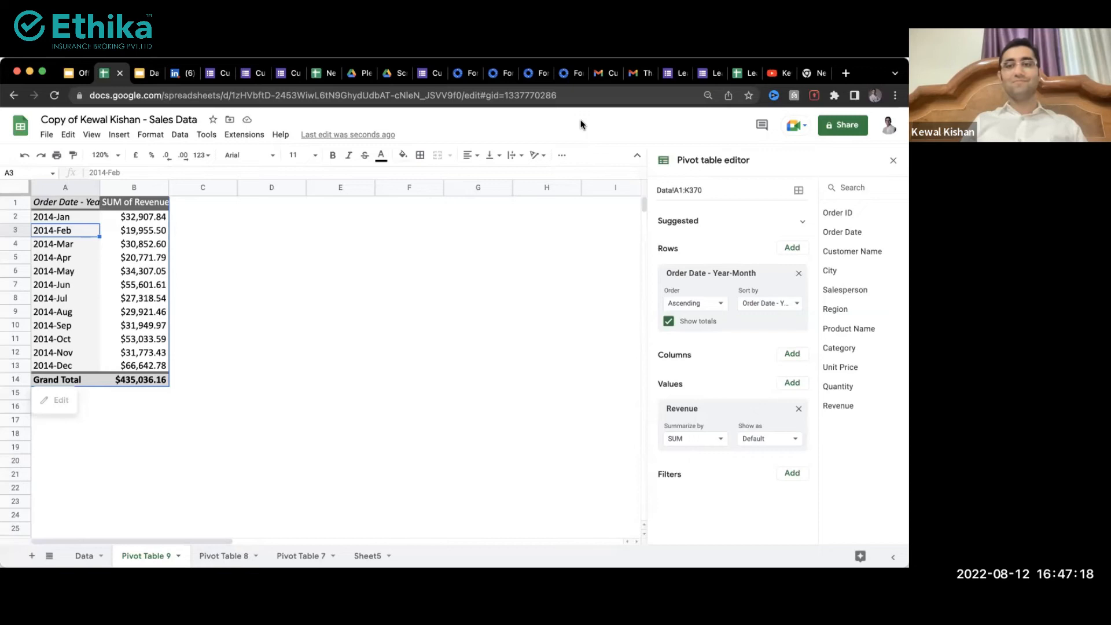
{"action": "left_click", "coordinate": [72, 285]}
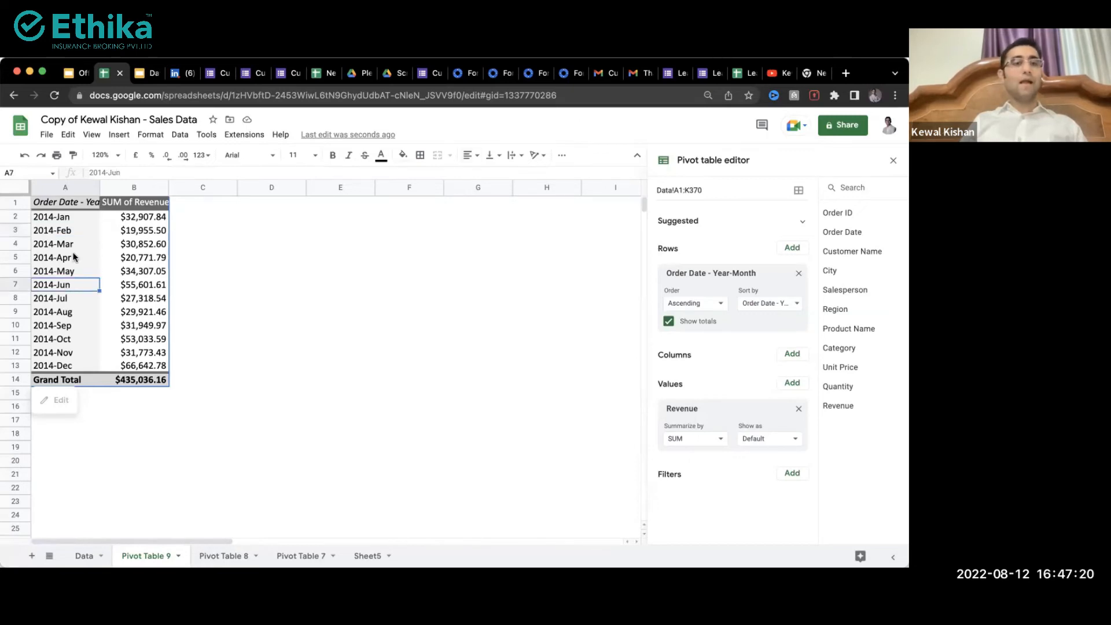
Step: Insert a line chart with data range A1:B13 and move it beside the pivot table
{"action": "left_click", "coordinate": [118, 134]}
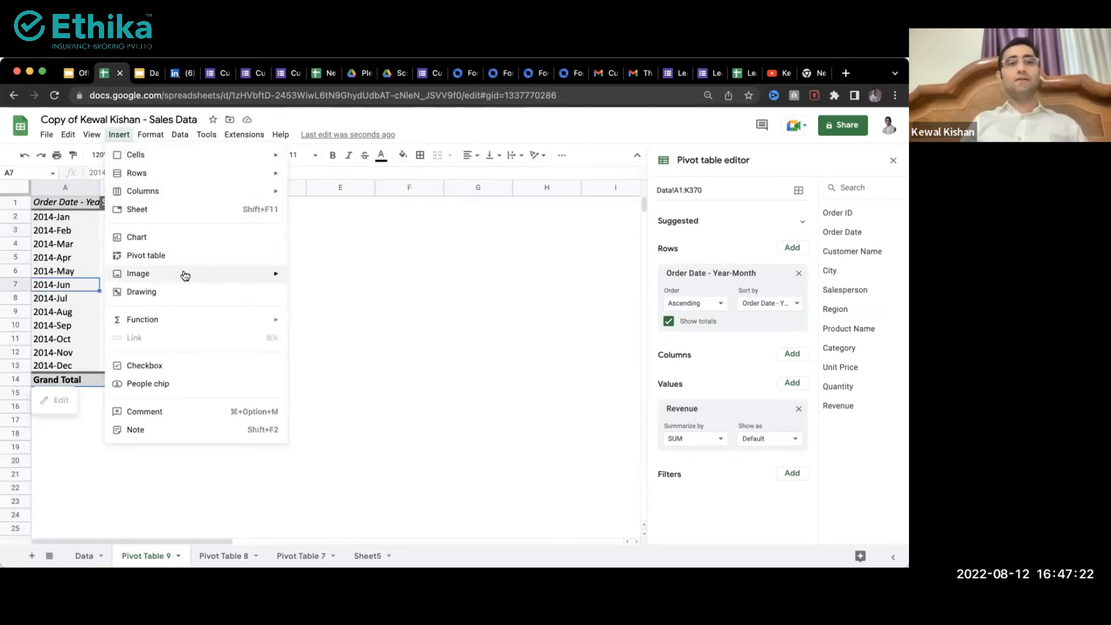
{"action": "left_click", "coordinate": [190, 238]}
{"action": "left_click", "coordinate": [805, 296]}
{"action": "left_click", "coordinate": [789, 235]}
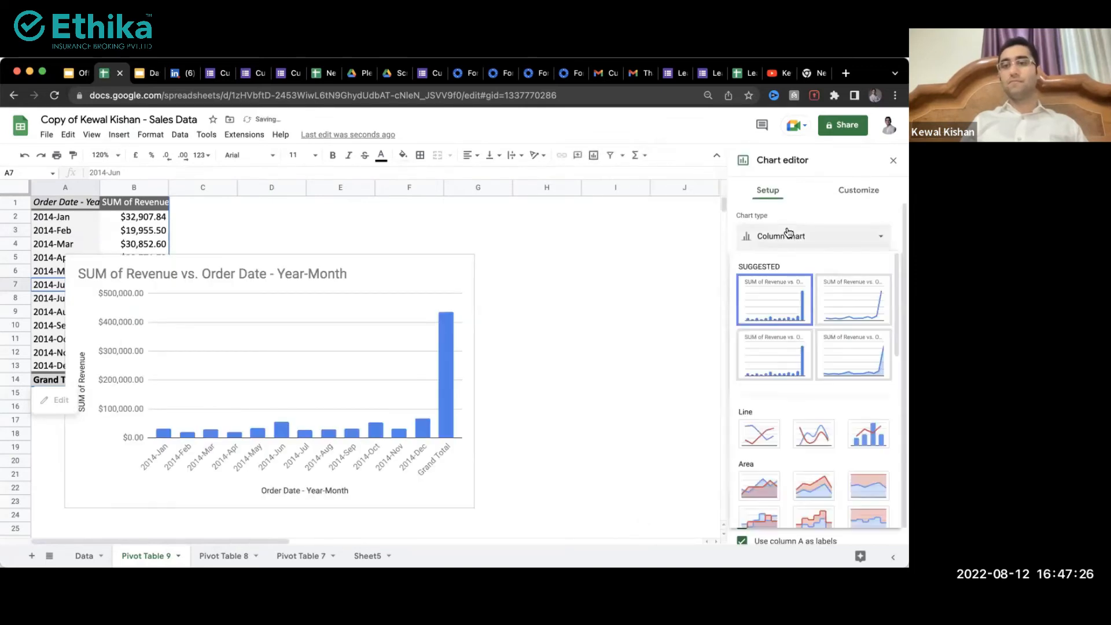
{"action": "left_click", "coordinate": [858, 300]}
{"action": "left_click", "coordinate": [781, 281]}
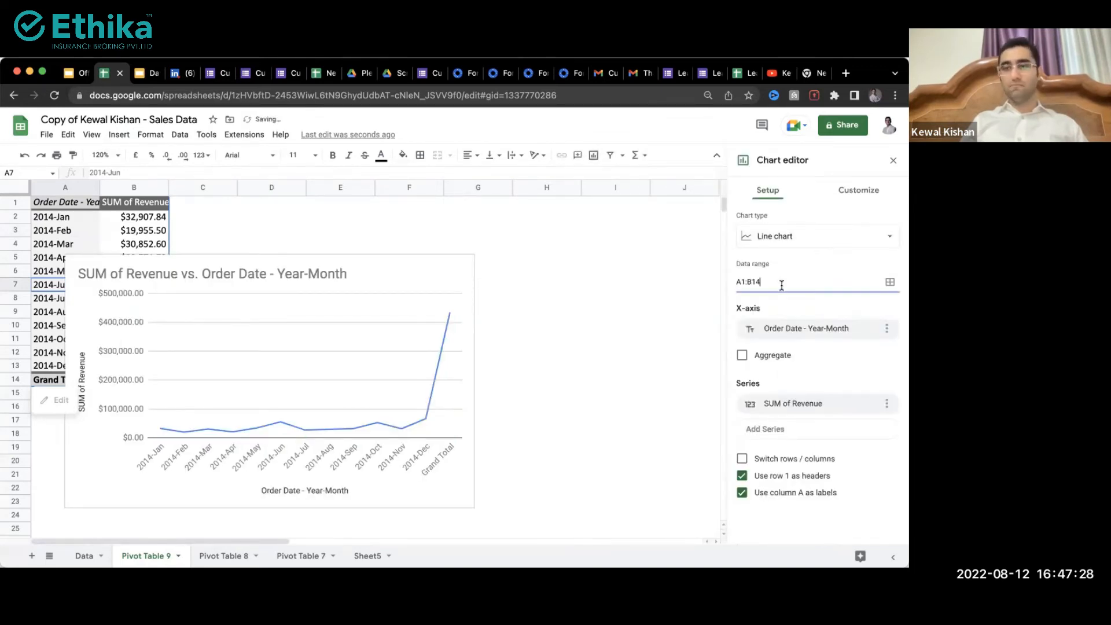
{"action": "key", "text": "BackSpace"}
{"action": "type", "text": "3"}
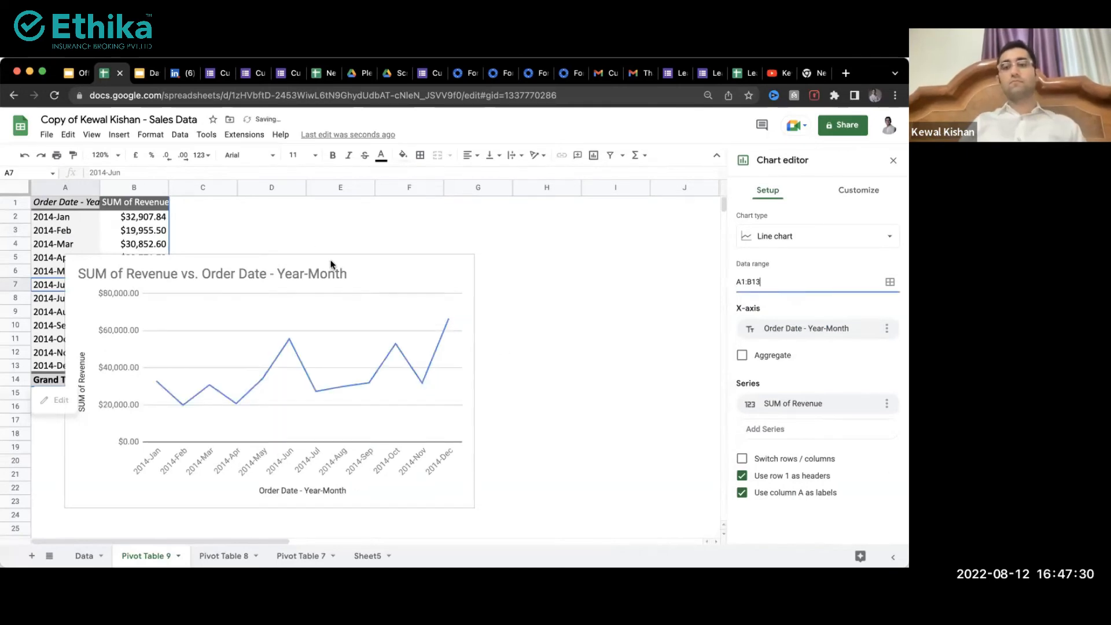
{"action": "left_click", "coordinate": [292, 265]}
{"action": "left_click_drag", "start_coordinate": [293, 265], "coordinate": [432, 213]}
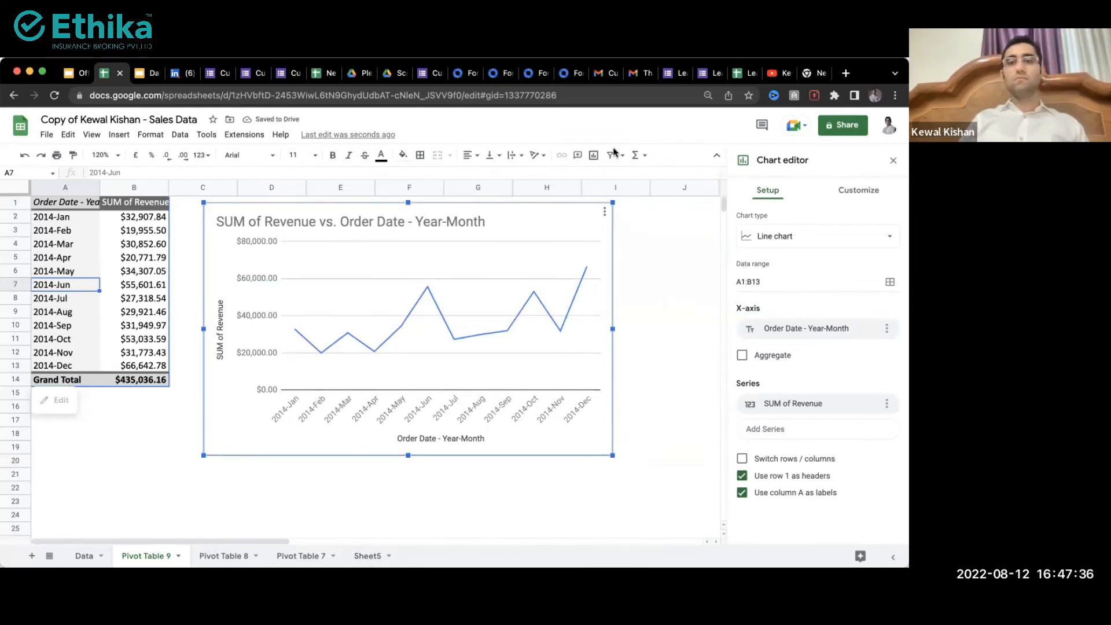
Step: Check the 2014-Oct and 2014-Apr revenue totals, glance at Pivot Table 7, then select the chart
{"action": "left_click", "coordinate": [132, 340]}
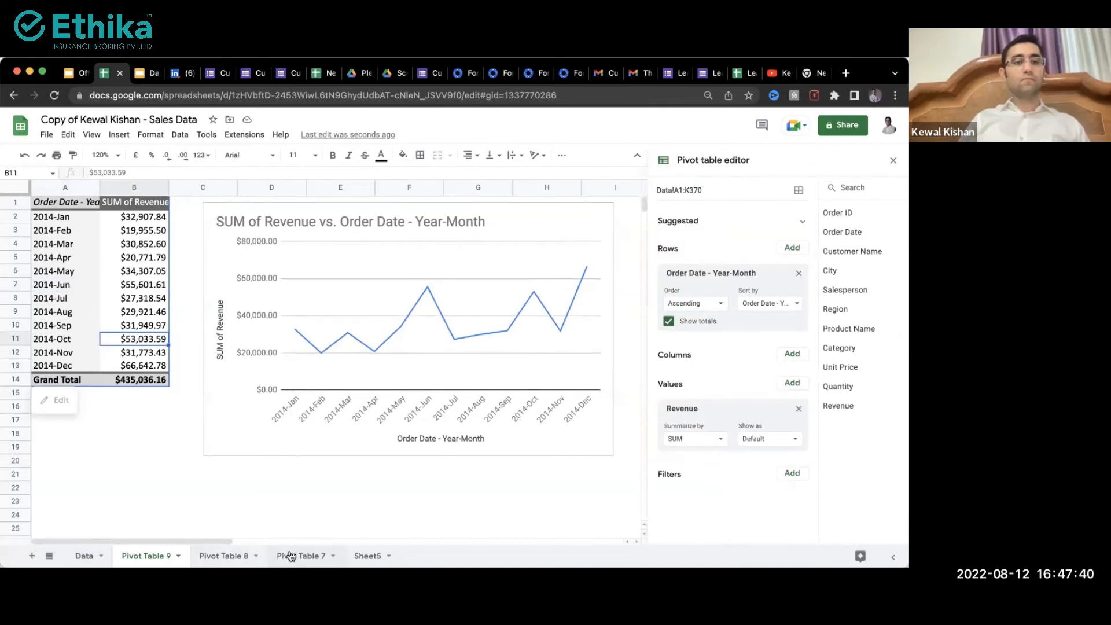
{"action": "left_click", "coordinate": [289, 554]}
{"action": "left_click", "coordinate": [158, 556]}
{"action": "left_click", "coordinate": [137, 258]}
{"action": "left_click", "coordinate": [212, 256]}
Step: Delete the line chart and add Region as the pivot table's columns
{"action": "key", "text": "Delete"}
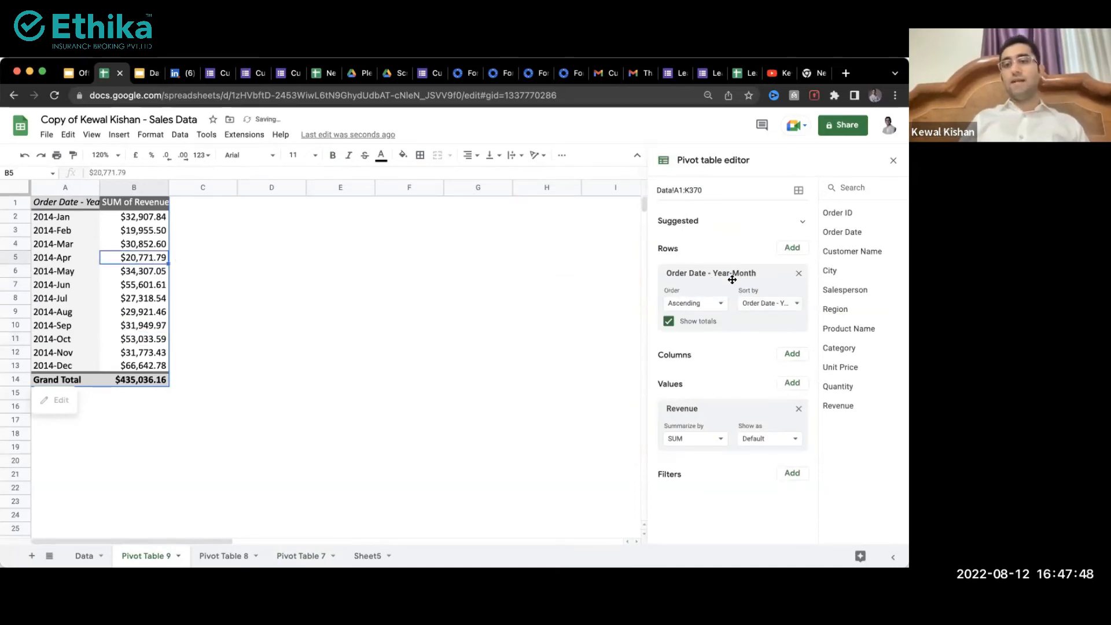
{"action": "left_click", "coordinate": [792, 353]}
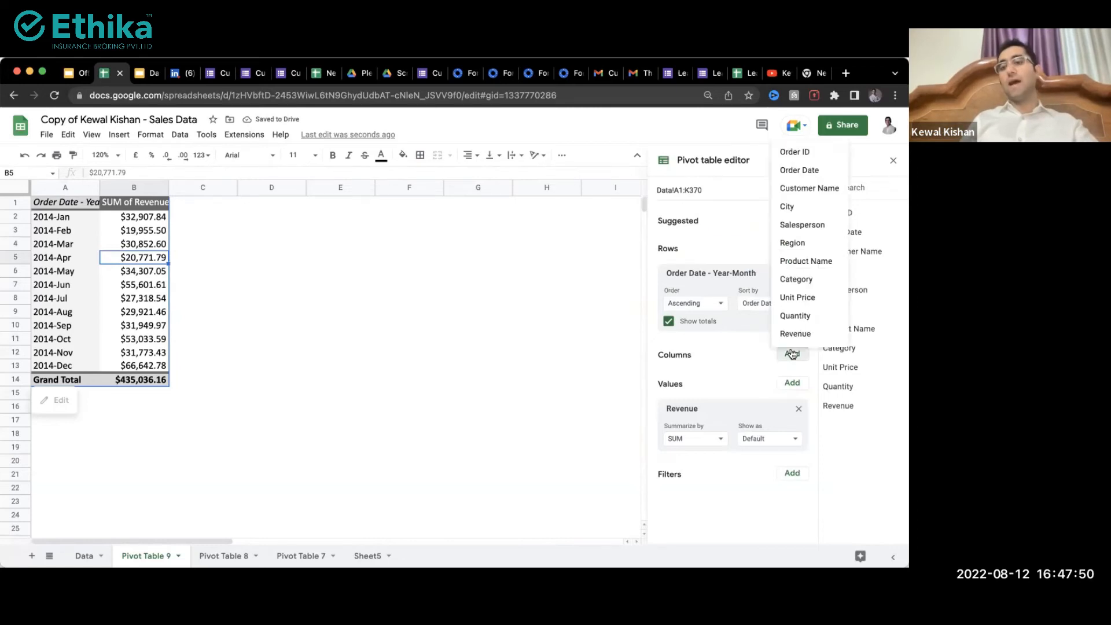
{"action": "left_click", "coordinate": [803, 243]}
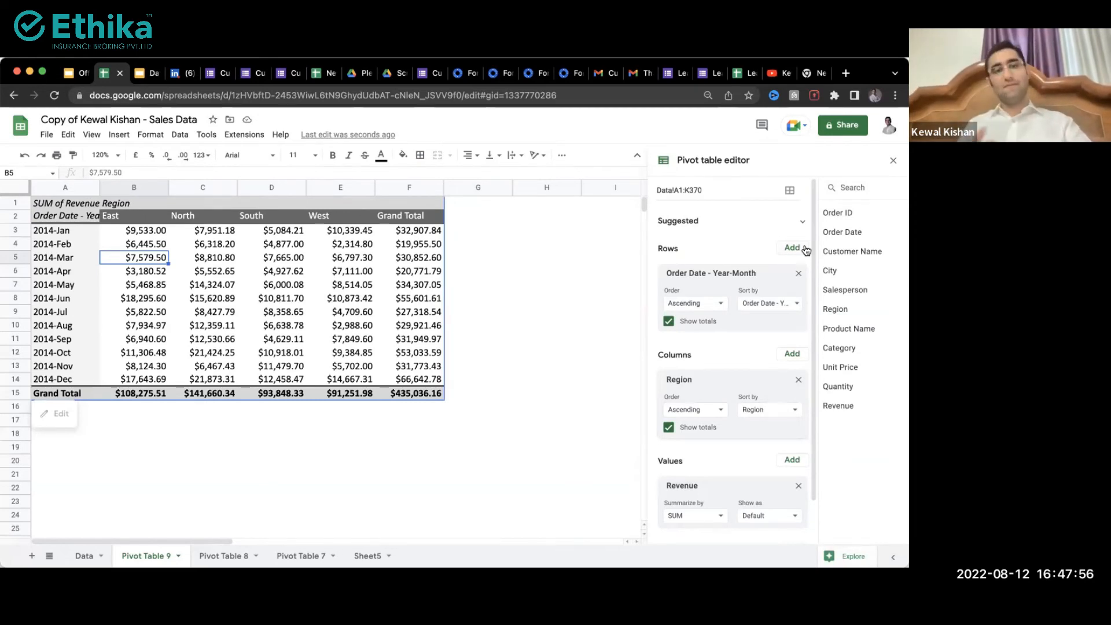
Step: Review the North, South and West revenue columns, including South's April and June figures
{"action": "left_click_drag", "start_coordinate": [216, 230], "coordinate": [215, 352]}
{"action": "left_click_drag", "start_coordinate": [283, 243], "coordinate": [289, 380]}
{"action": "left_click_drag", "start_coordinate": [334, 244], "coordinate": [334, 384]}
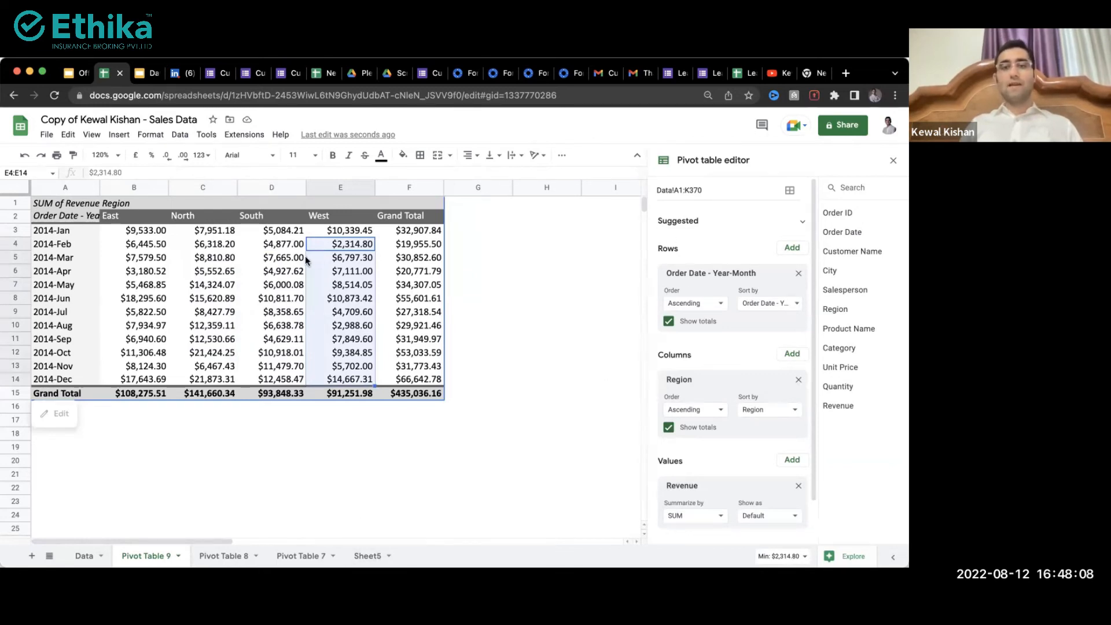
{"action": "left_click", "coordinate": [272, 272]}
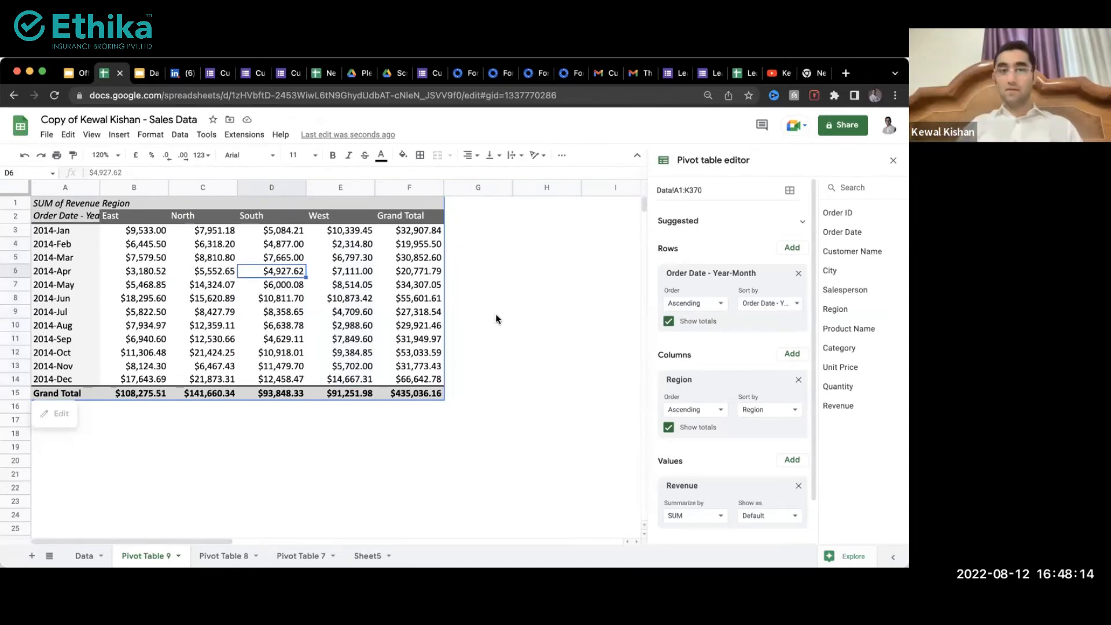
{"action": "left_click", "coordinate": [65, 271]}
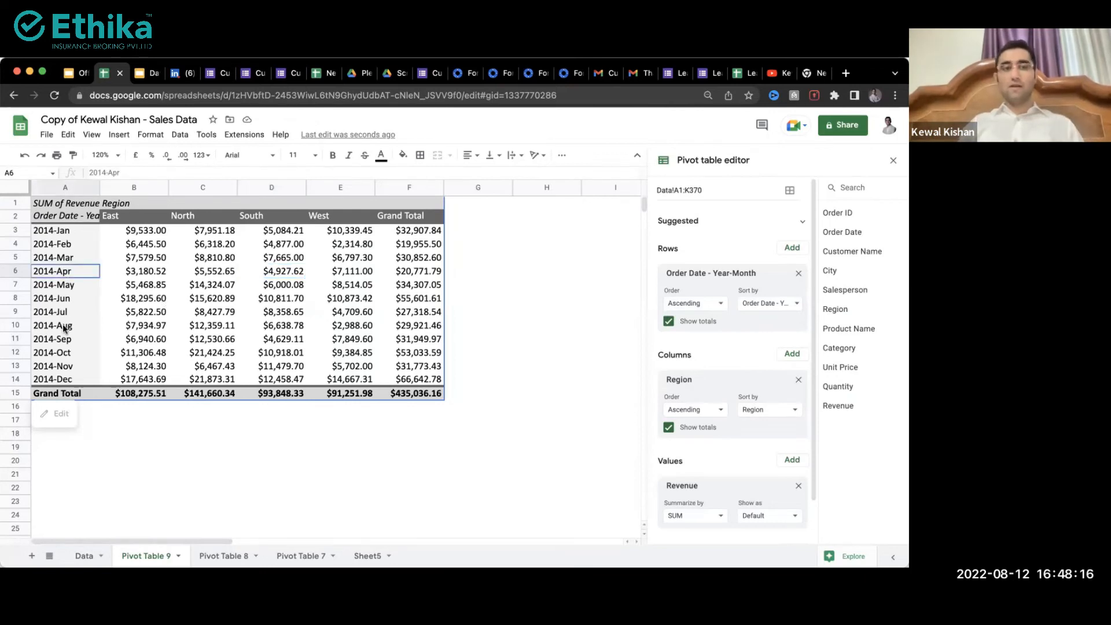
{"action": "left_click", "coordinate": [270, 300]}
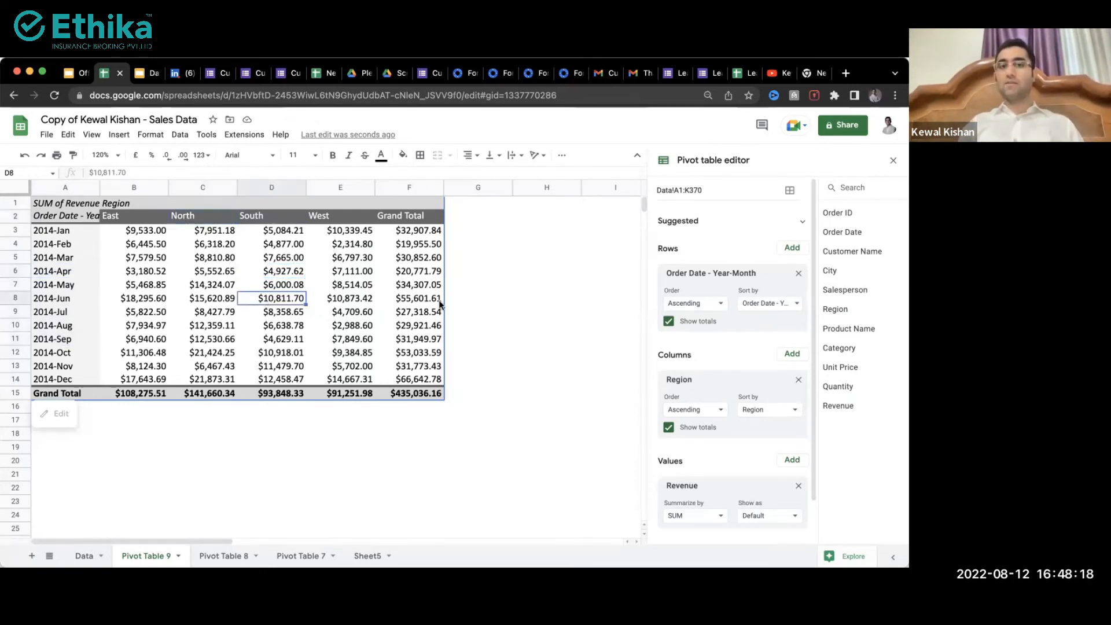
{"action": "scroll", "coordinate": [735, 428], "scroll_direction": "down", "scroll_amount": 2}
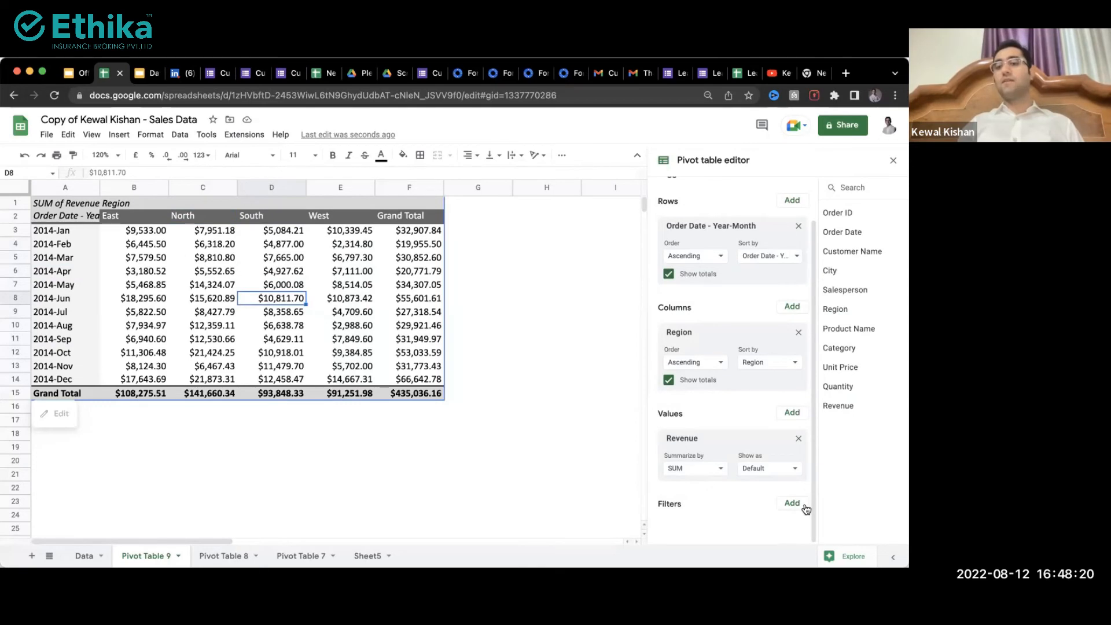
Step: Add a Category filter to the pivot table showing only Beverages
{"action": "left_click", "coordinate": [803, 505]}
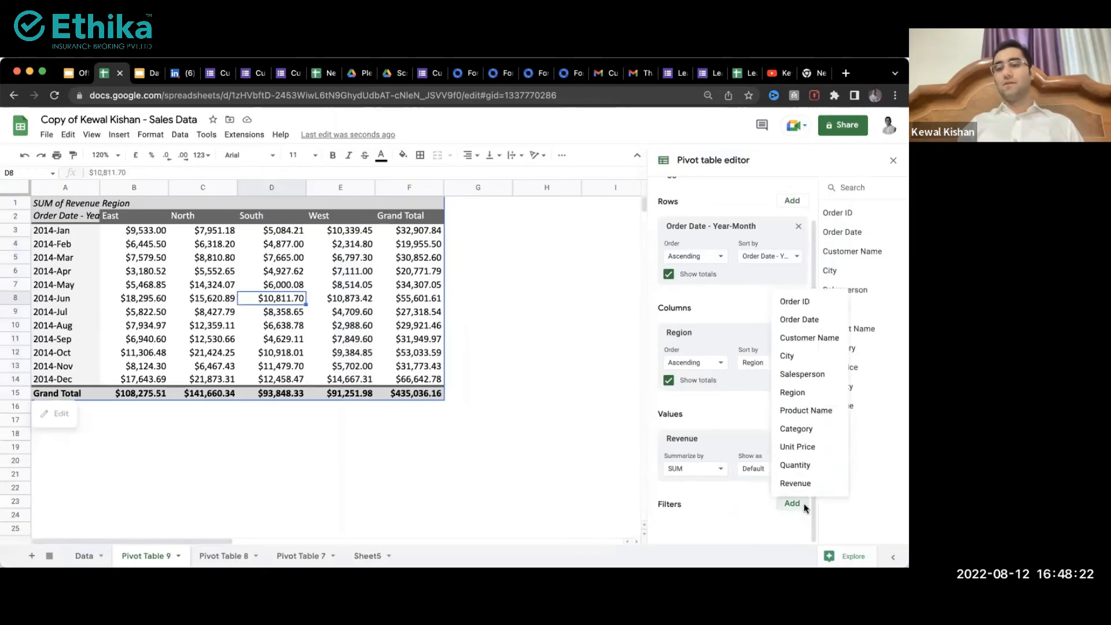
{"action": "left_click", "coordinate": [810, 431]}
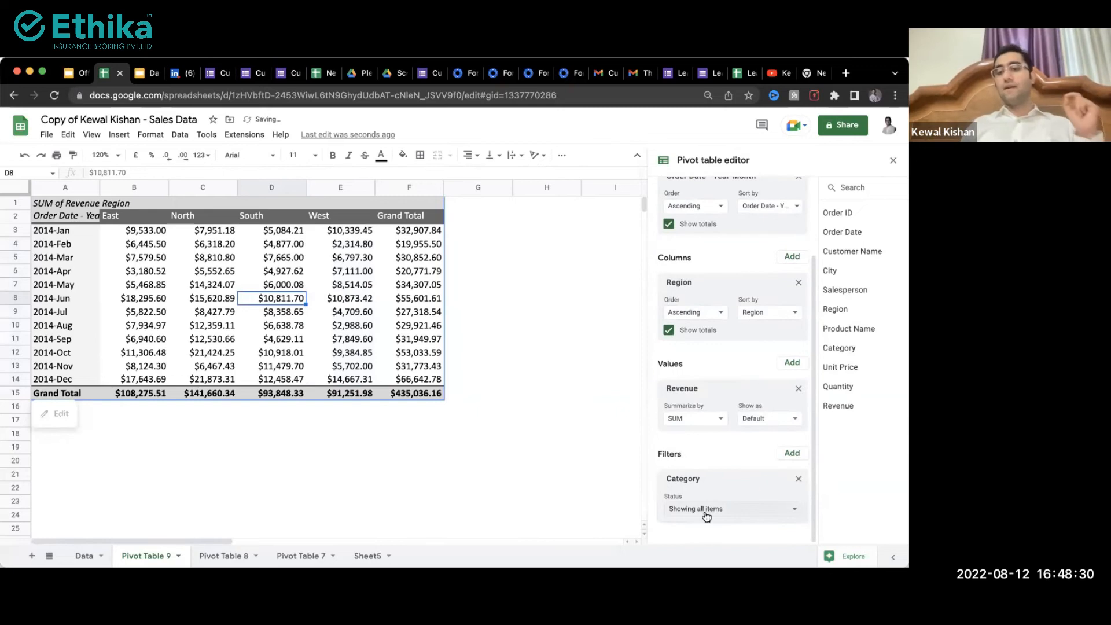
{"action": "left_click", "coordinate": [707, 510]}
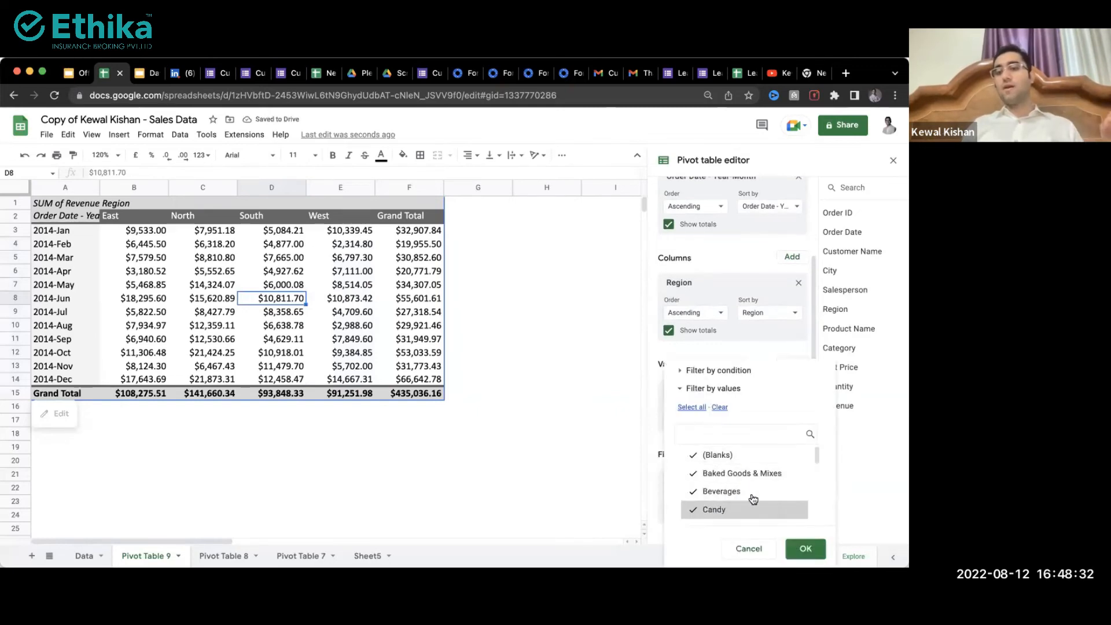
{"action": "left_click", "coordinate": [720, 408]}
{"action": "scroll", "coordinate": [730, 492], "scroll_direction": "down", "scroll_amount": 1}
{"action": "scroll", "coordinate": [723, 489], "scroll_direction": "up", "scroll_amount": 1}
{"action": "left_click", "coordinate": [720, 475]}
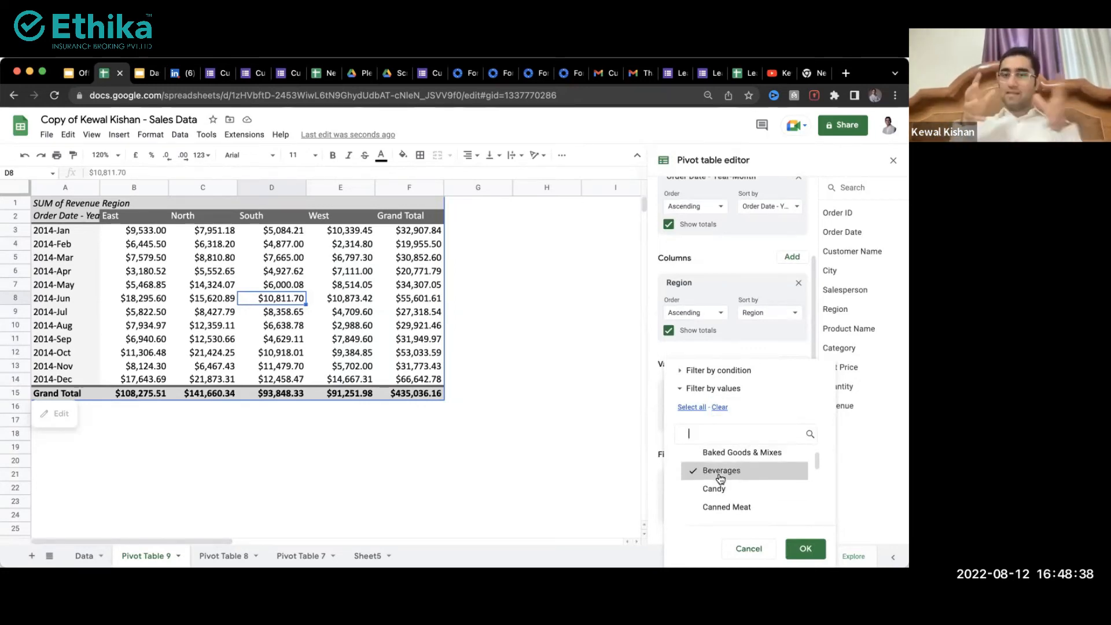
{"action": "left_click", "coordinate": [804, 549]}
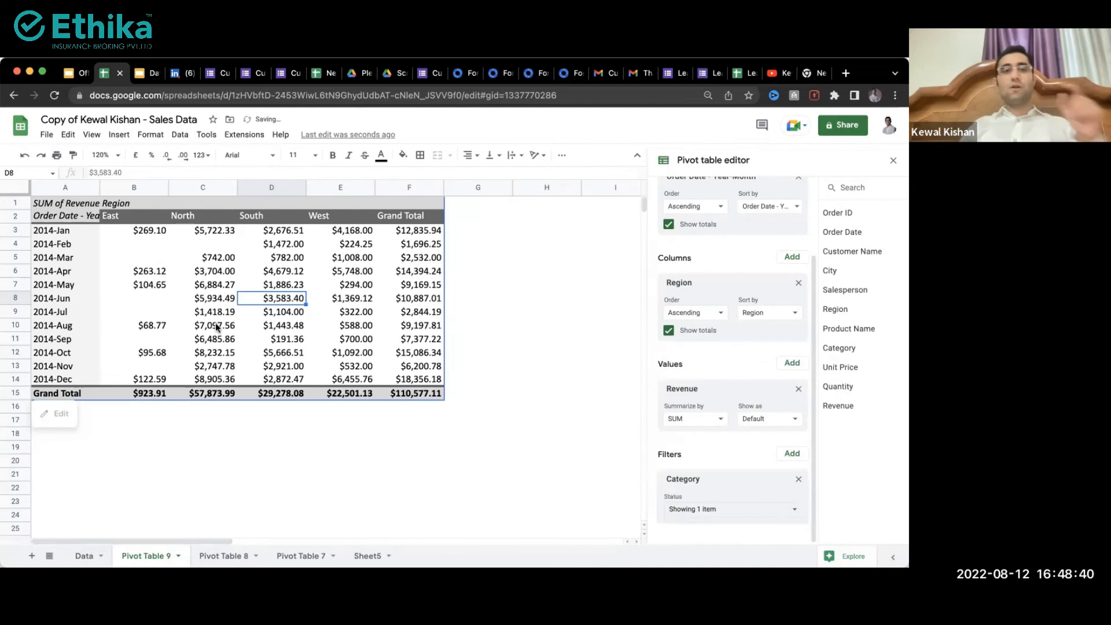
Step: Check North's June revenue, deselect the table, and switch to the browser's new tab
{"action": "left_click", "coordinate": [177, 297]}
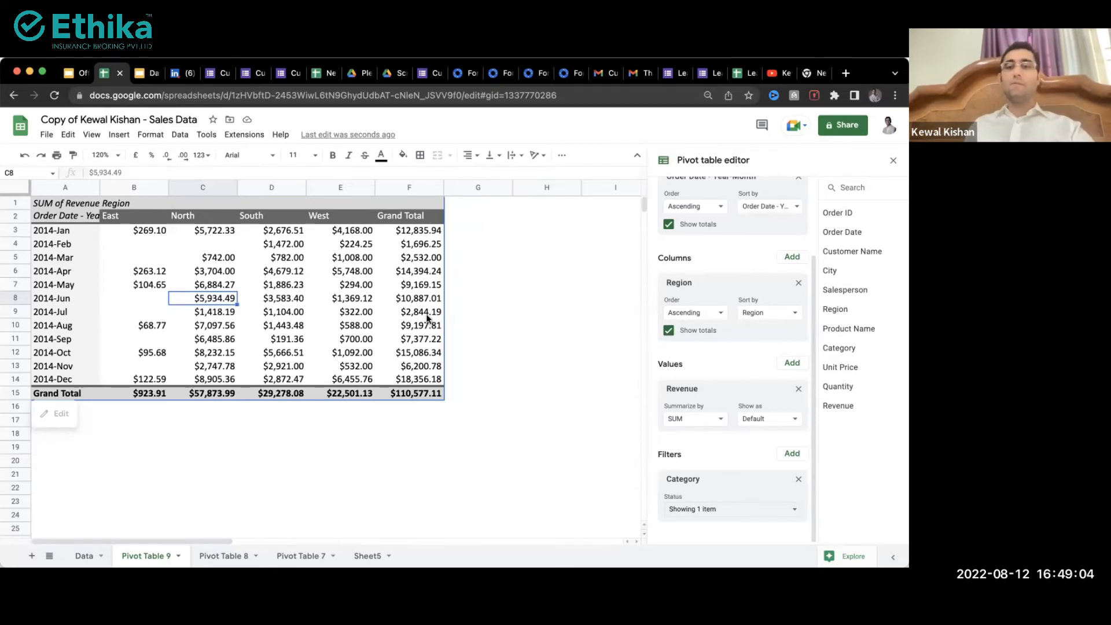
{"action": "left_click", "coordinate": [324, 503]}
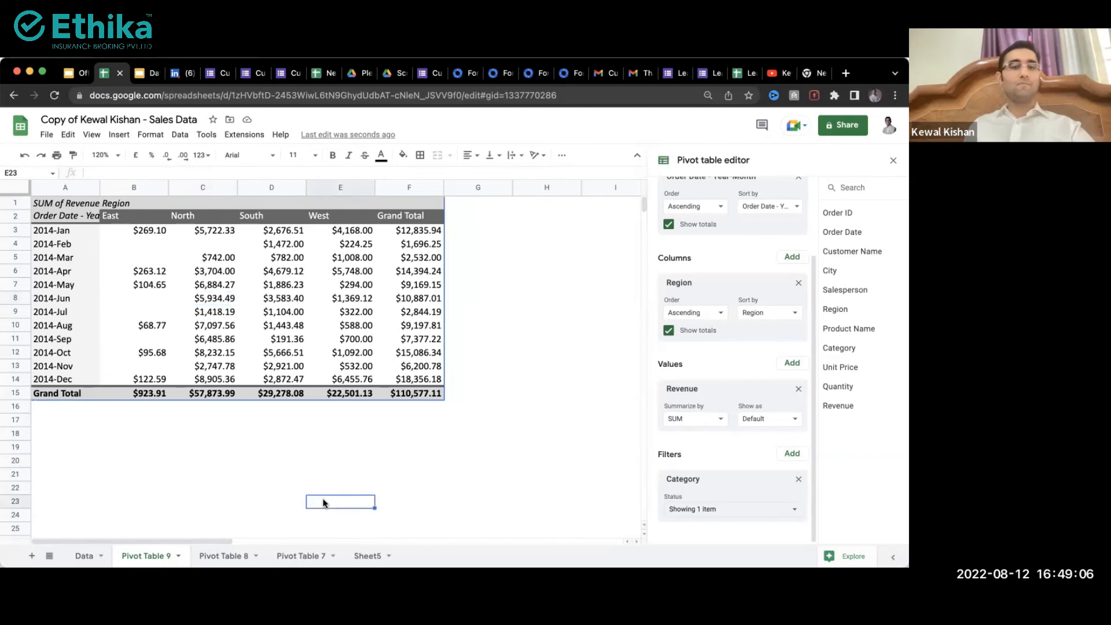
{"action": "left_click", "coordinate": [271, 446]}
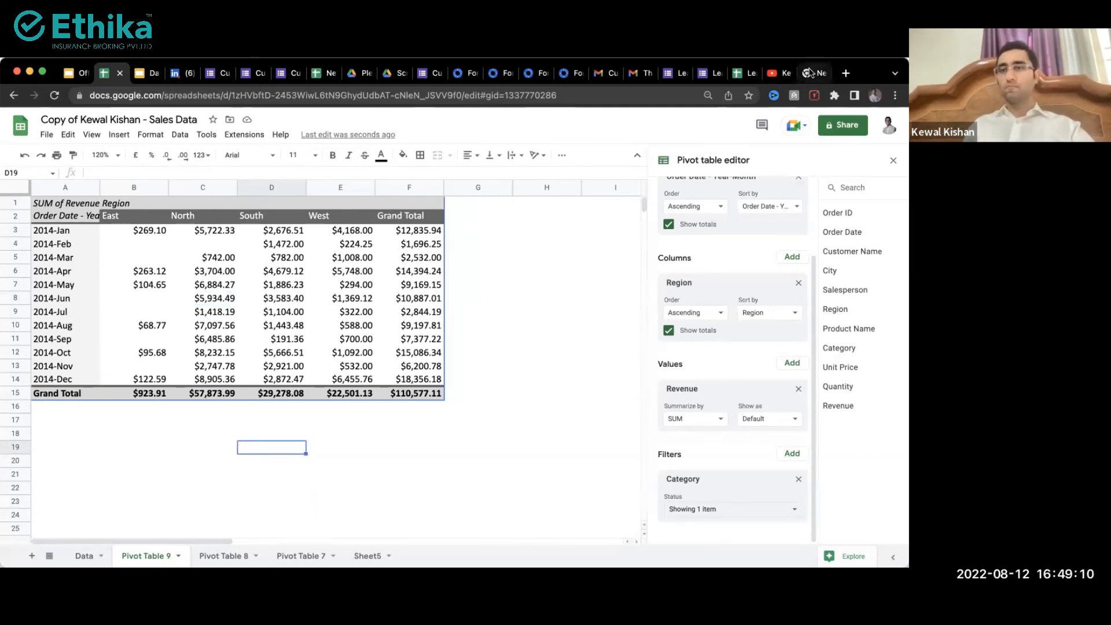
{"action": "left_click", "coordinate": [810, 73]}
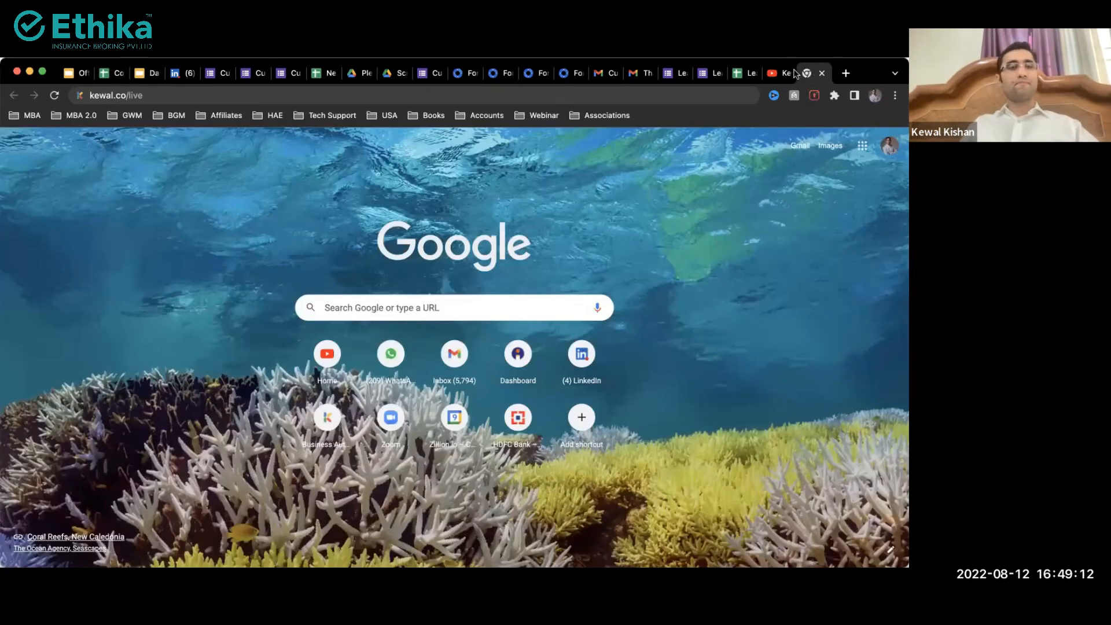
Step: Type 'data' in the address bar and go to the Google Data Studio suggestion
{"action": "left_click", "coordinate": [703, 94]}
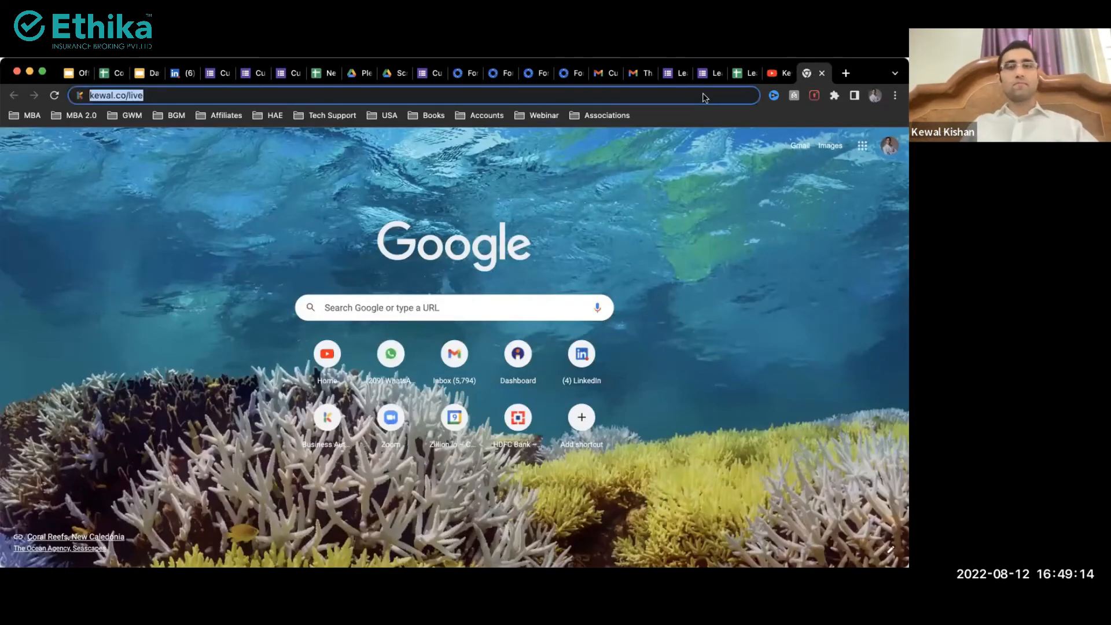
{"action": "type", "text": "sales"}
{"action": "key", "text": "BackSpace"}
{"action": "key", "text": "BackSpace"}
{"action": "key", "text": "BackSpace"}
{"action": "key", "text": "BackSpace"}
{"action": "key", "text": "BackSpace"}
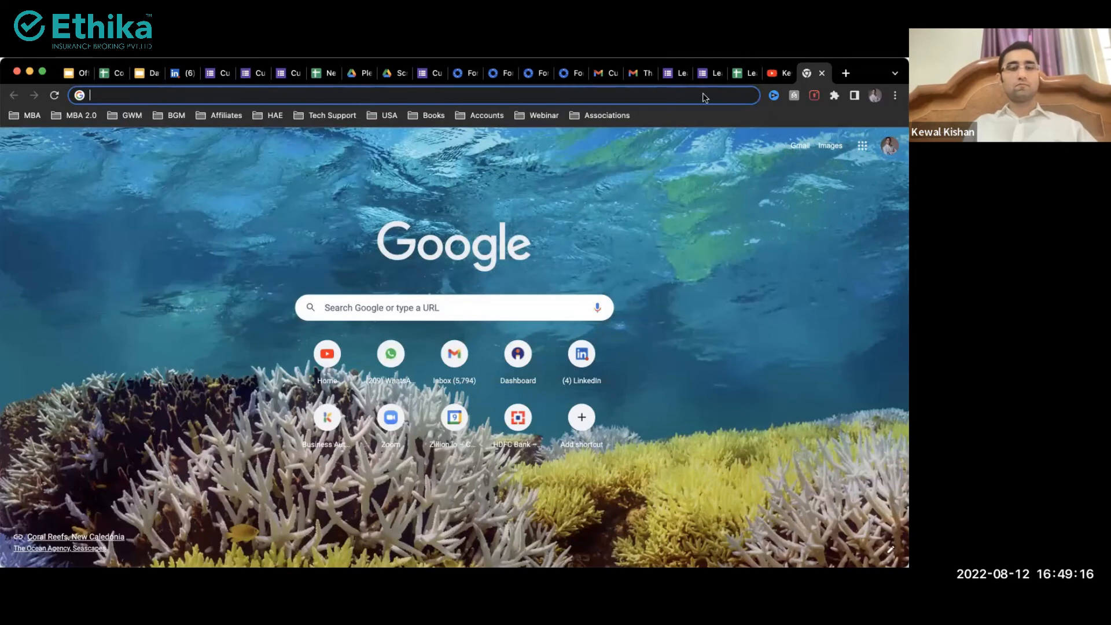
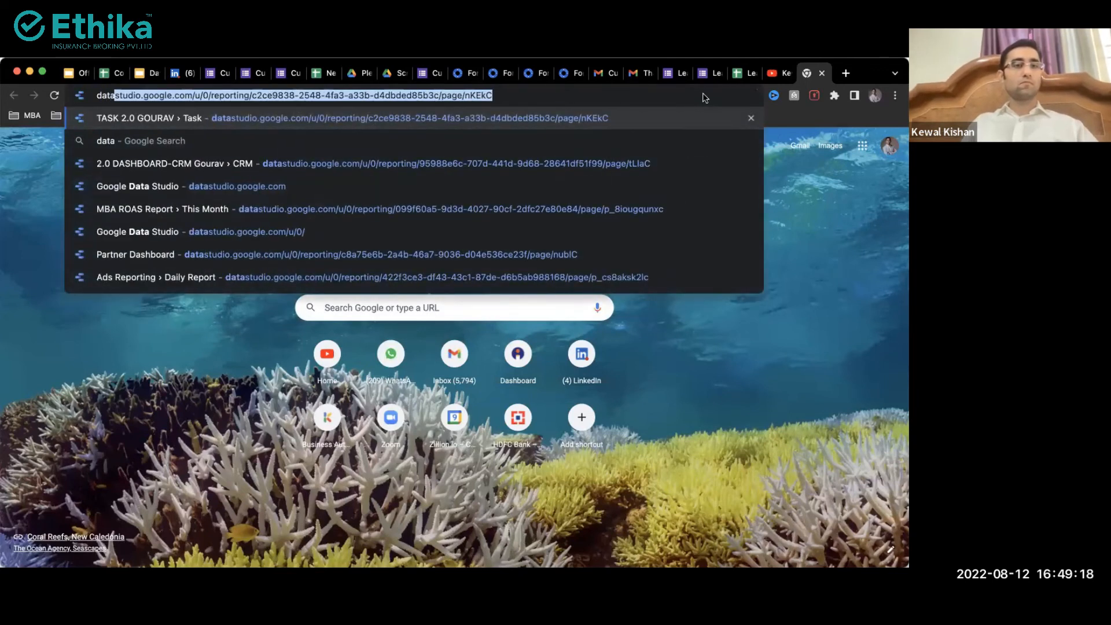
{"action": "key", "text": "Up"}
{"action": "key", "text": "Up"}
{"action": "key", "text": "Up"}
{"action": "key", "text": "Up"}
{"action": "key", "text": "Up"}
{"action": "key", "text": "Return"}
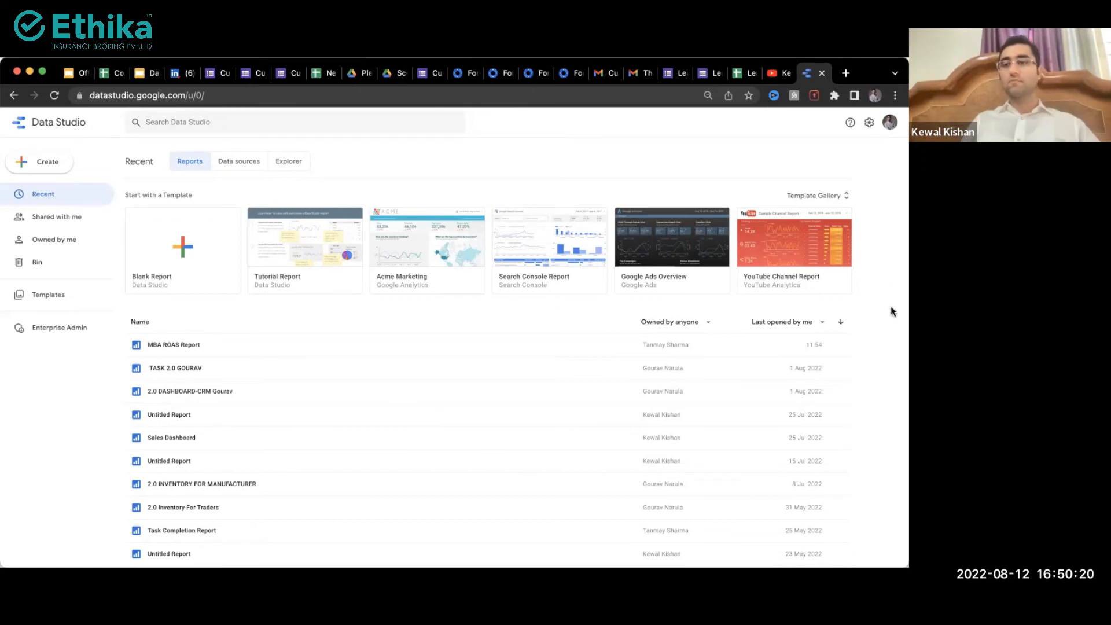
Step: Open a new blank browser tab with Ctrl+T
{"action": "key", "text": "ctrl+t"}
Step: Type 'mba roa' in the address bar and load the MBA ROAS Report suggestion
{"action": "type", "text": ","}
{"action": "key", "text": "BackSpace"}
{"action": "type", "text": "mba"}
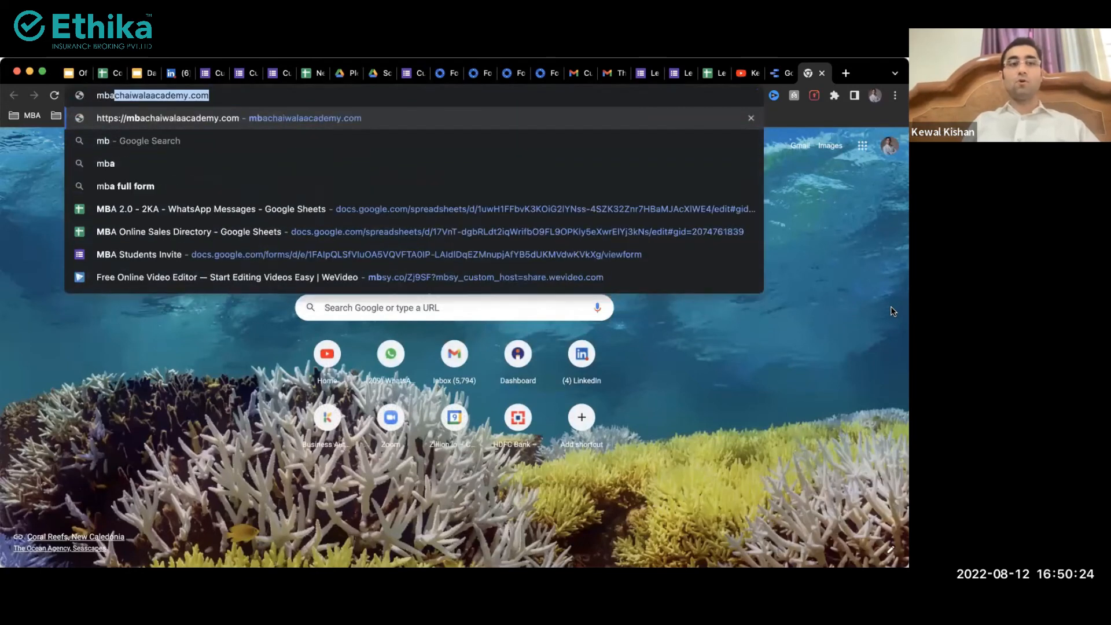
{"action": "type", "text": " roa"}
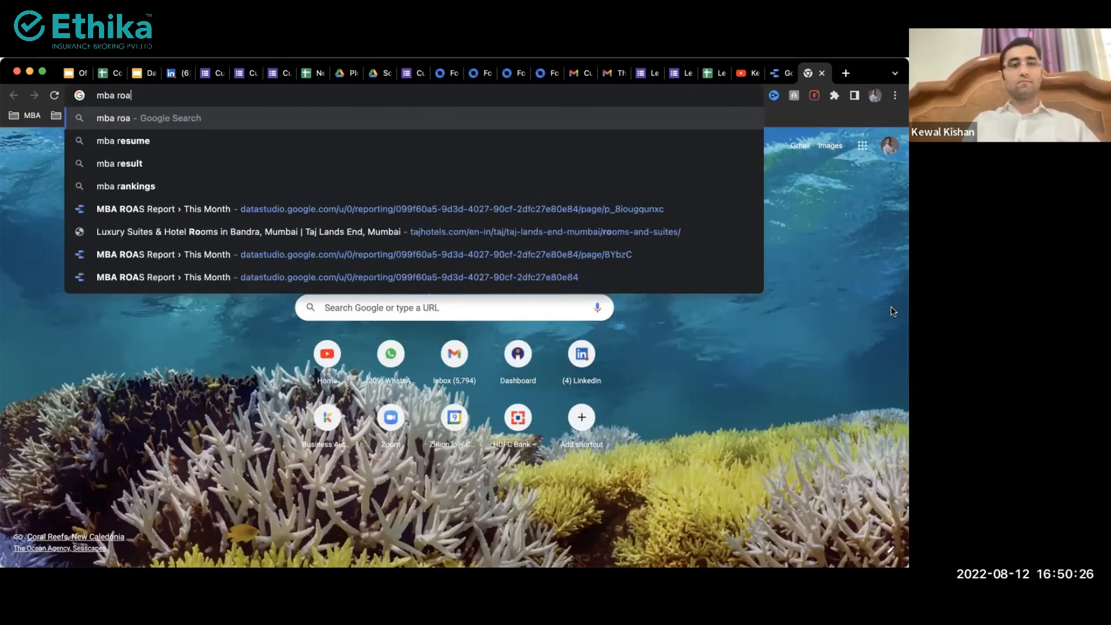
{"action": "key", "text": "Up"}
{"action": "key", "text": "Up"}
{"action": "key", "text": "Up"}
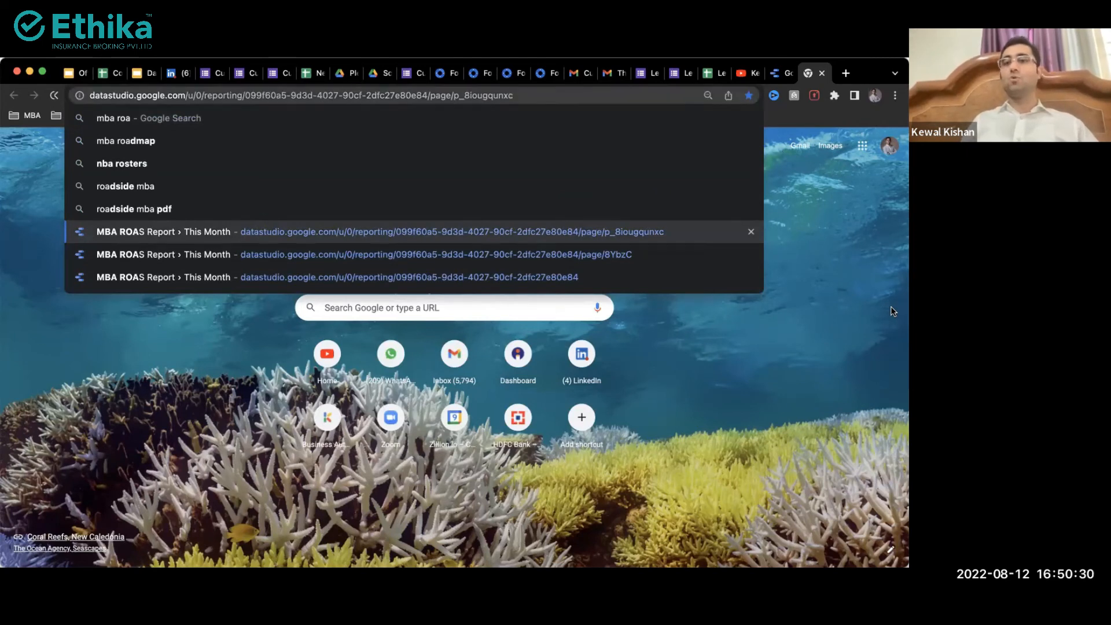
{"action": "key", "text": "Return"}
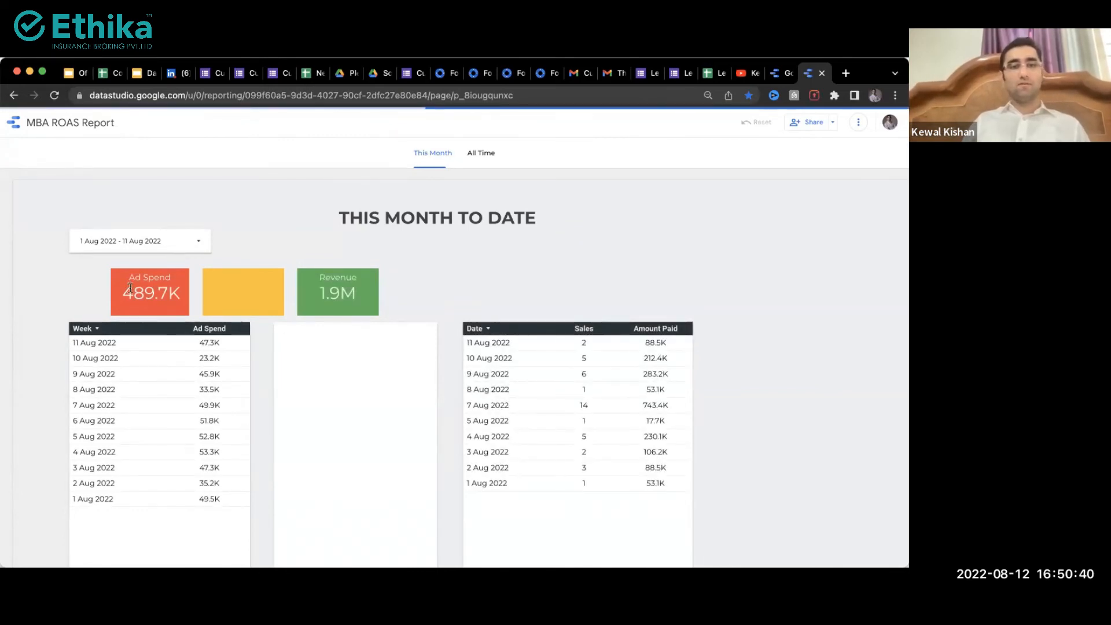
Step: Highlight the 1.9M revenue total and scroll around the report
{"action": "double_click", "coordinate": [322, 293]}
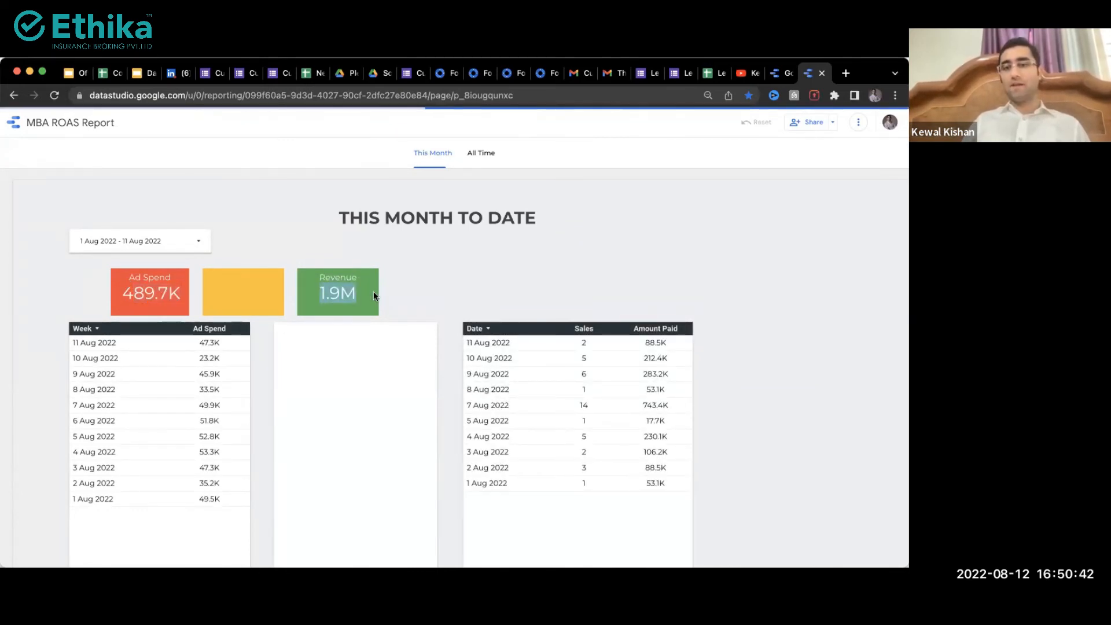
{"action": "scroll", "coordinate": [54, 404], "scroll_direction": "down", "scroll_amount": 3}
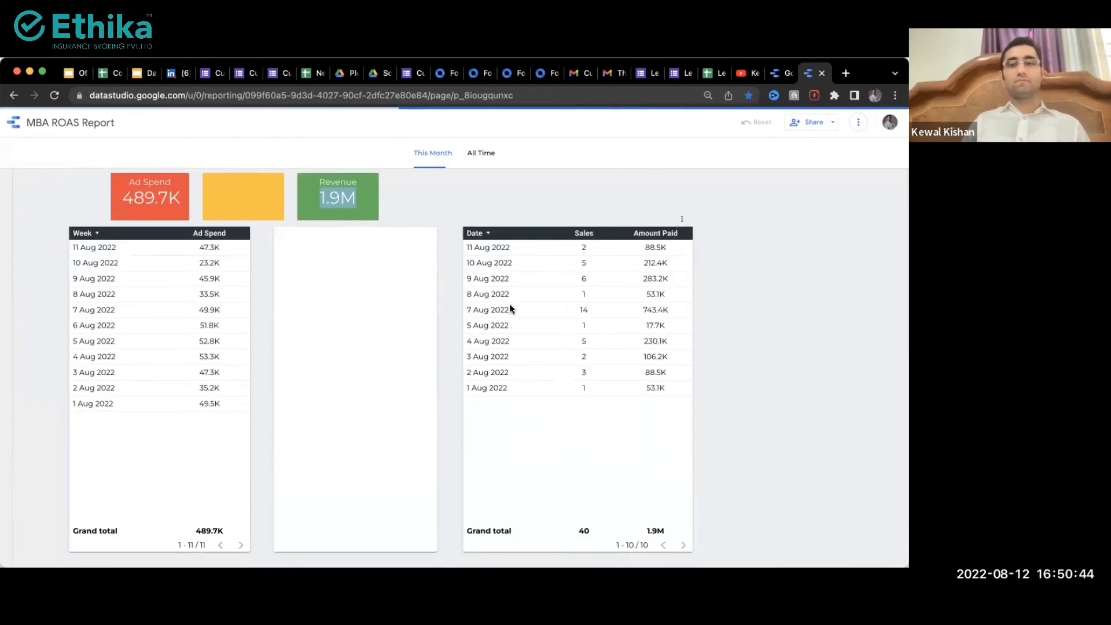
{"action": "scroll", "coordinate": [694, 288], "scroll_direction": "up", "scroll_amount": 2}
{"action": "scroll", "coordinate": [694, 289], "scroll_direction": "up", "scroll_amount": 5}
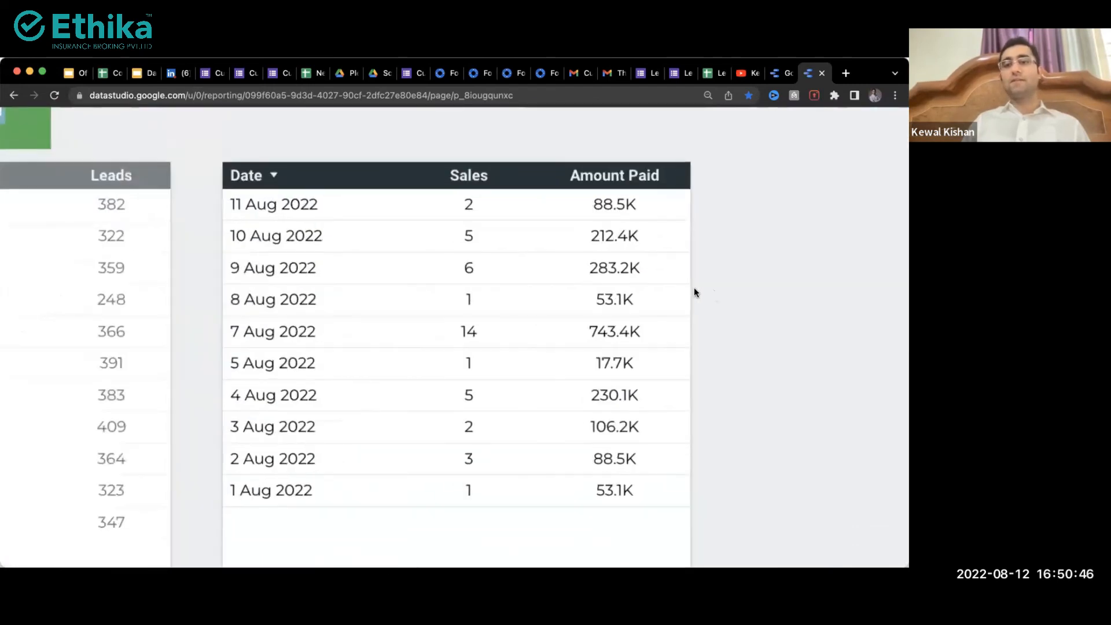
{"action": "scroll", "coordinate": [694, 288], "scroll_direction": "left", "scroll_amount": 5}
{"action": "scroll", "coordinate": [116, 331], "scroll_direction": "left", "scroll_amount": 3}
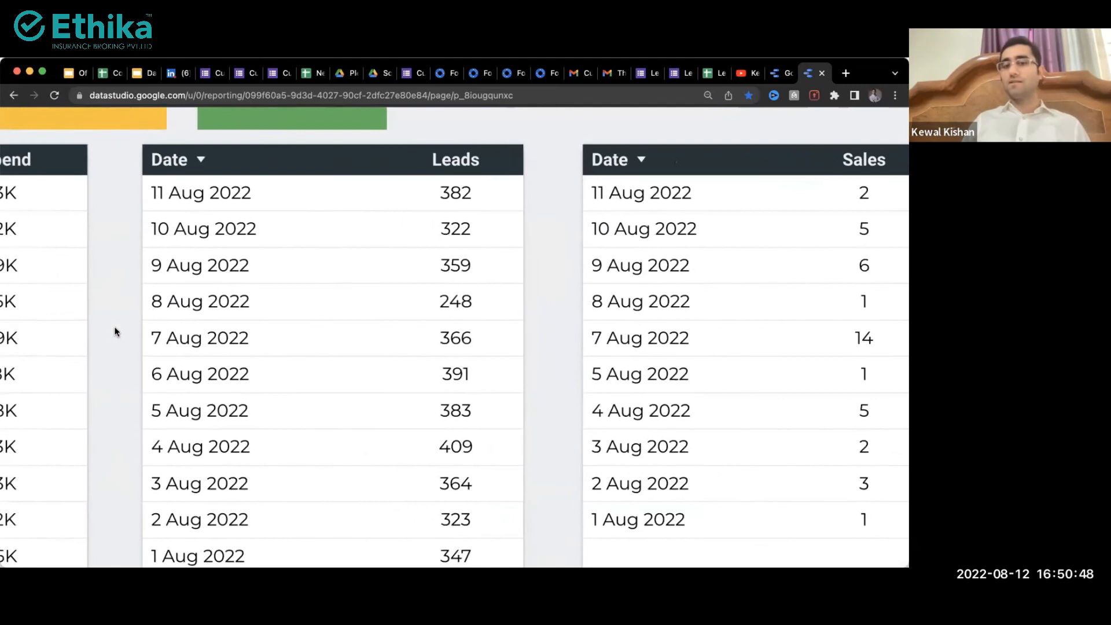
{"action": "scroll", "coordinate": [113, 328], "scroll_direction": "down", "scroll_amount": 7}
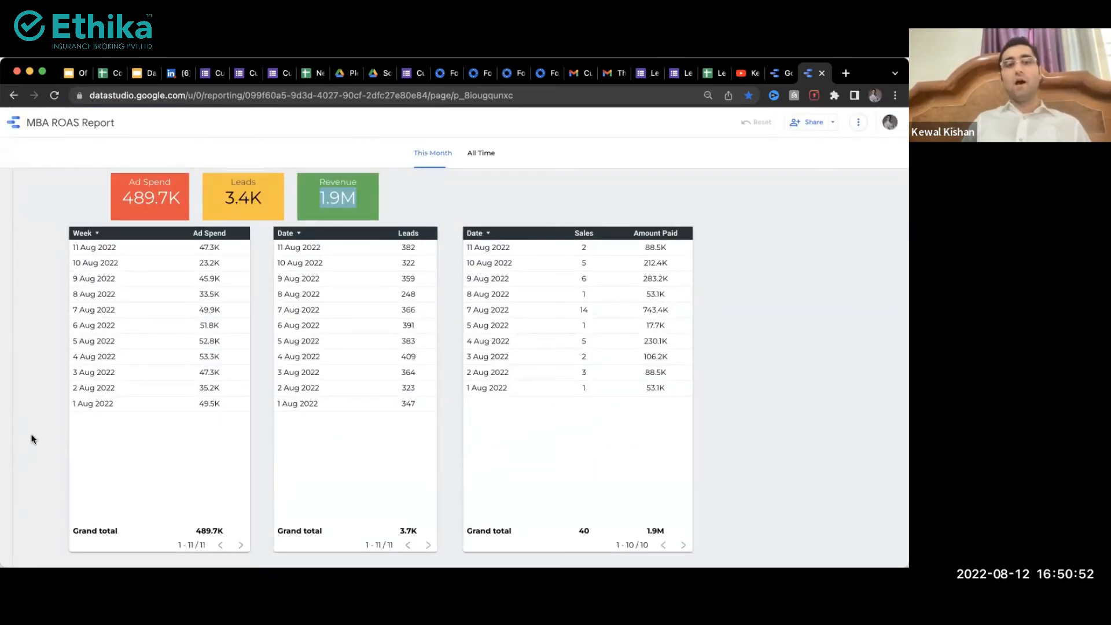
{"action": "scroll", "coordinate": [32, 438], "scroll_direction": "down", "scroll_amount": 2}
{"action": "scroll", "coordinate": [32, 438], "scroll_direction": "up", "scroll_amount": 5}
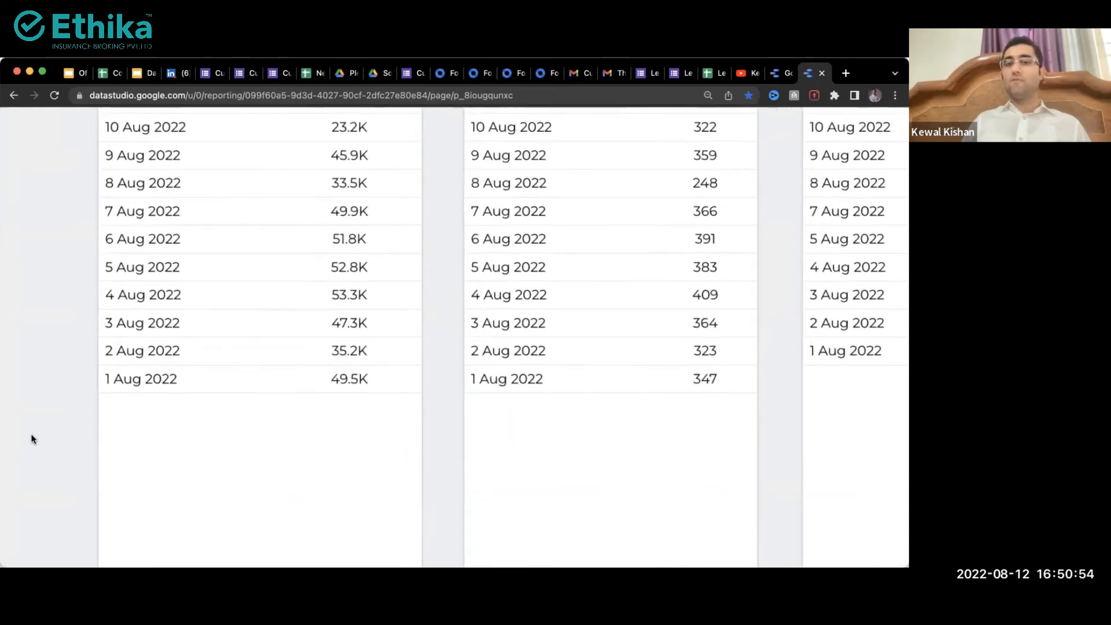
{"action": "scroll", "coordinate": [31, 438], "scroll_direction": "down", "scroll_amount": 1}
{"action": "scroll", "coordinate": [31, 438], "scroll_direction": "down", "scroll_amount": 6}
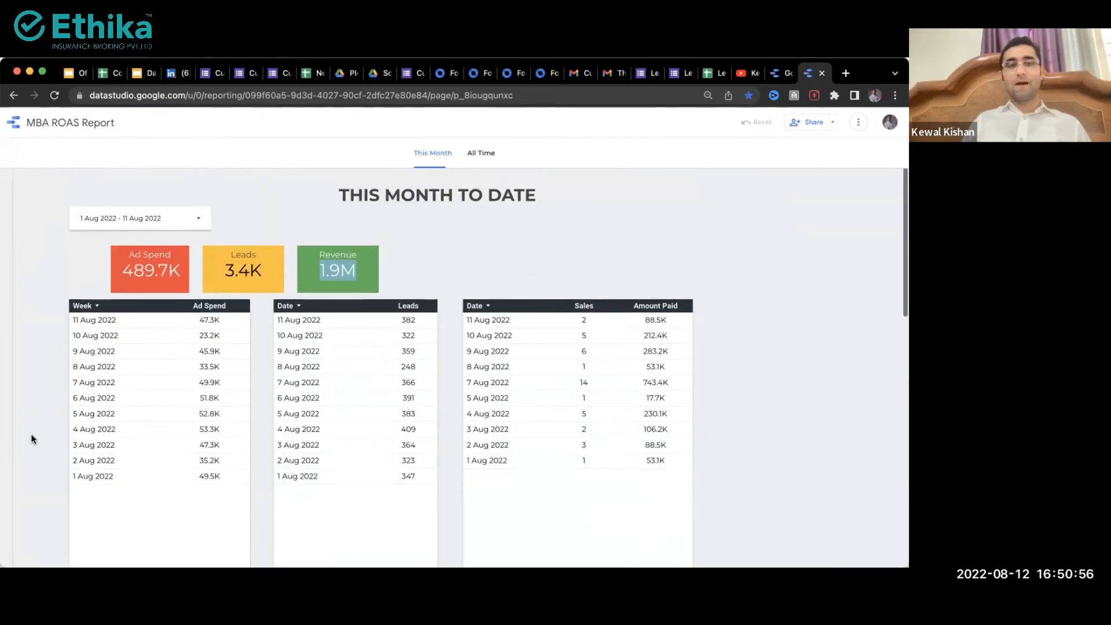
{"action": "scroll", "coordinate": [31, 433], "scroll_direction": "up", "scroll_amount": 1}
Step: Open and close the date-range calendar, then switch to the All Time page
{"action": "left_click", "coordinate": [173, 245]}
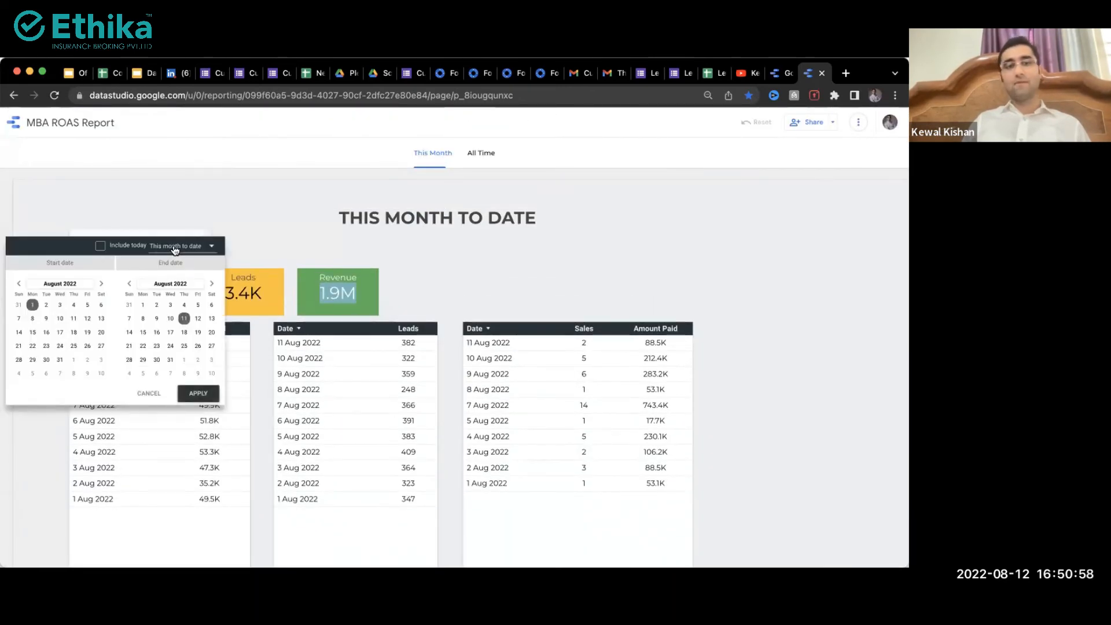
{"action": "left_click", "coordinate": [307, 210]}
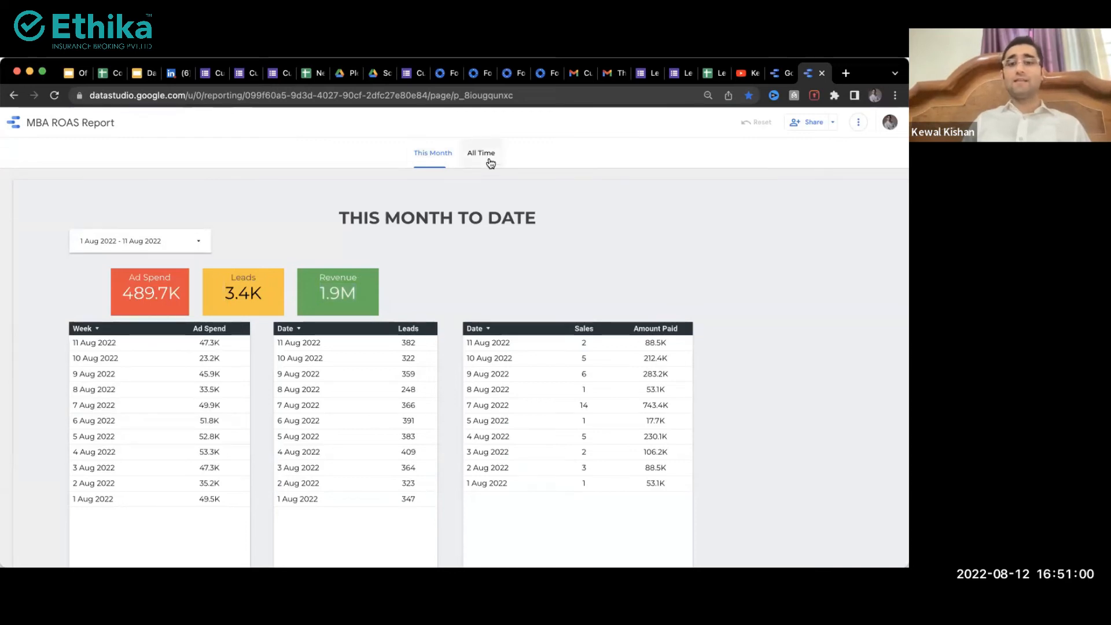
{"action": "left_click", "coordinate": [491, 163]}
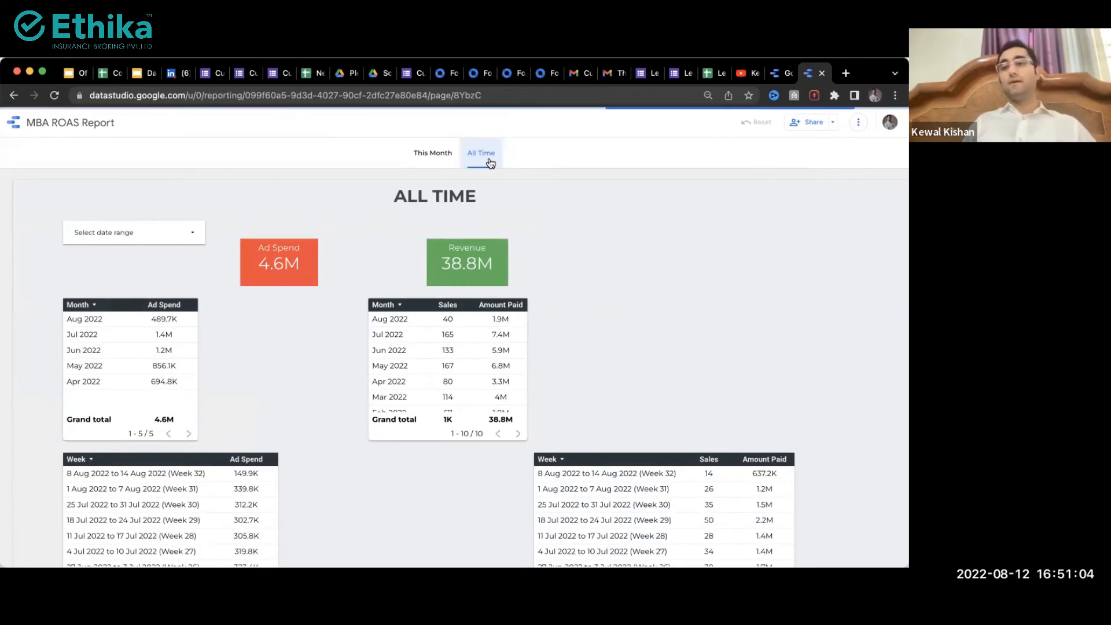
Step: Open datastudio.google.com in a new tab by trimming the pasted report address
{"action": "key", "text": "super+t"}
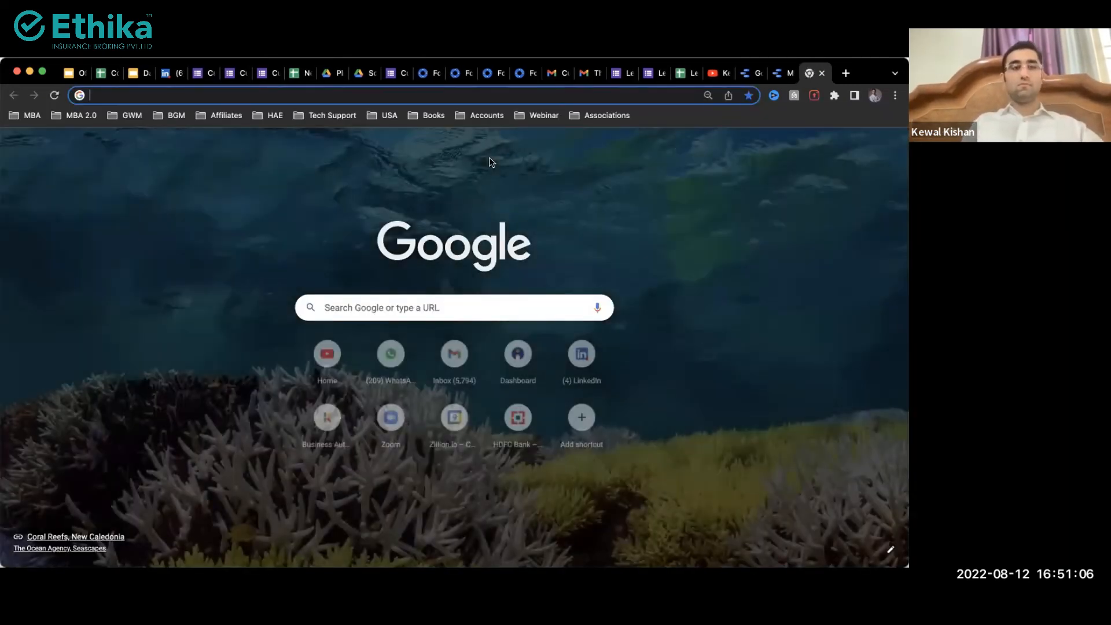
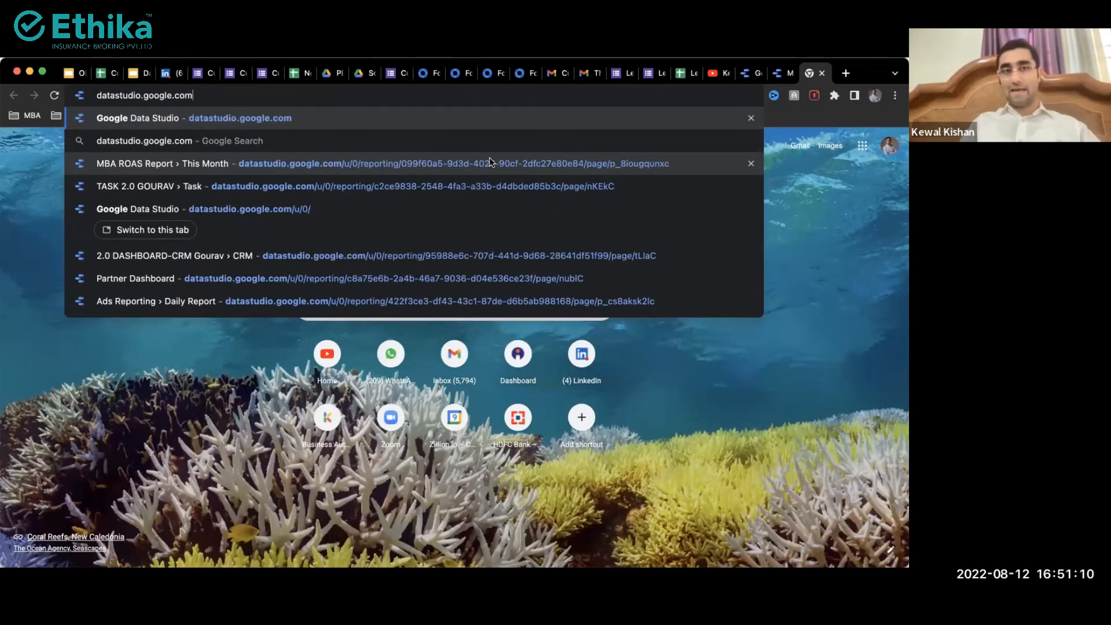
{"action": "key", "text": "Return"}
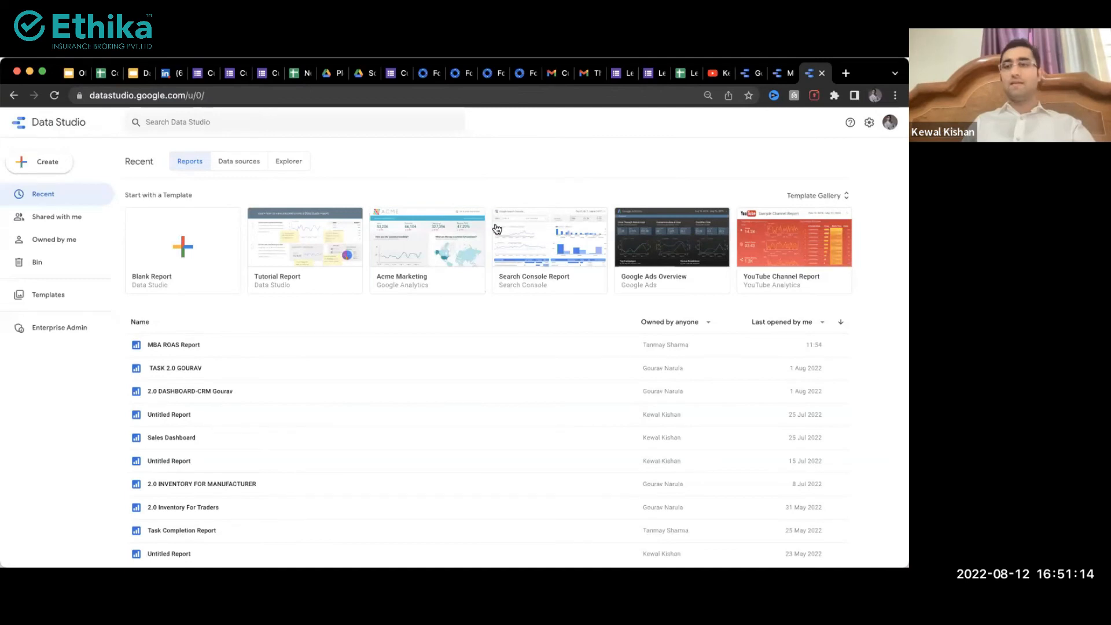
Step: Open the Template Gallery and preview the Ecommerce PPC template report
{"action": "left_click", "coordinate": [814, 195]}
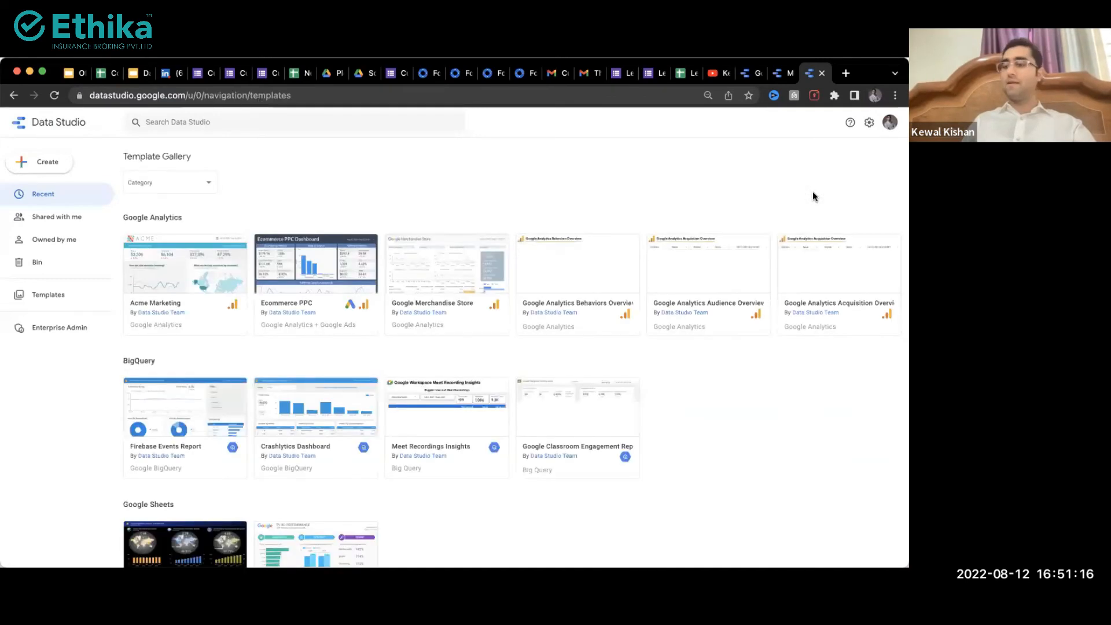
{"action": "left_click", "coordinate": [301, 265]}
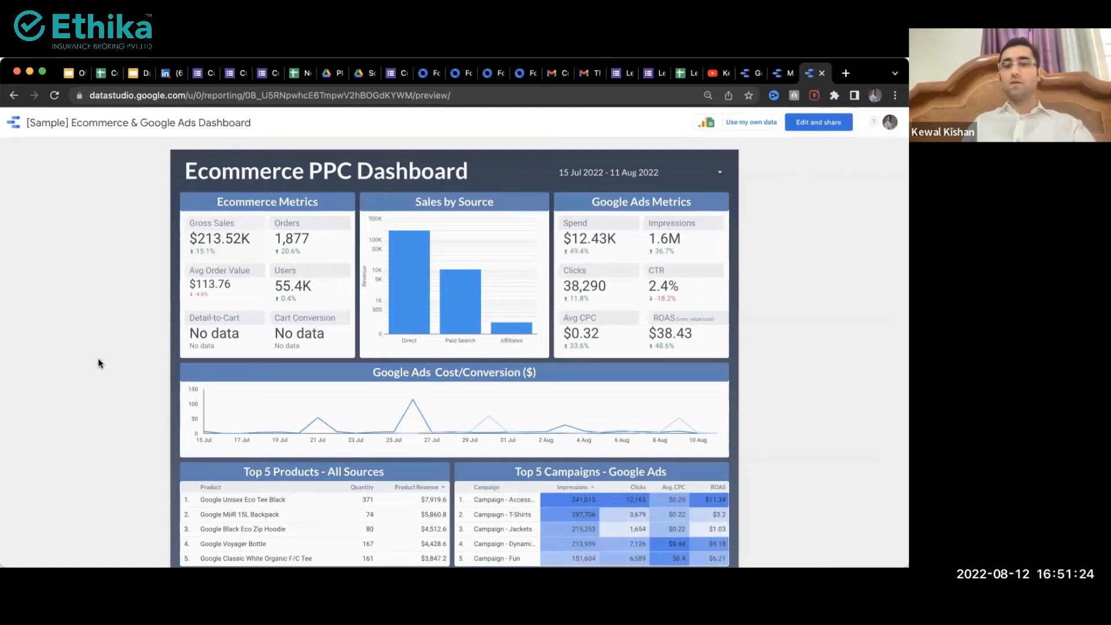
{"action": "scroll", "coordinate": [180, 405], "scroll_direction": "down", "scroll_amount": 1}
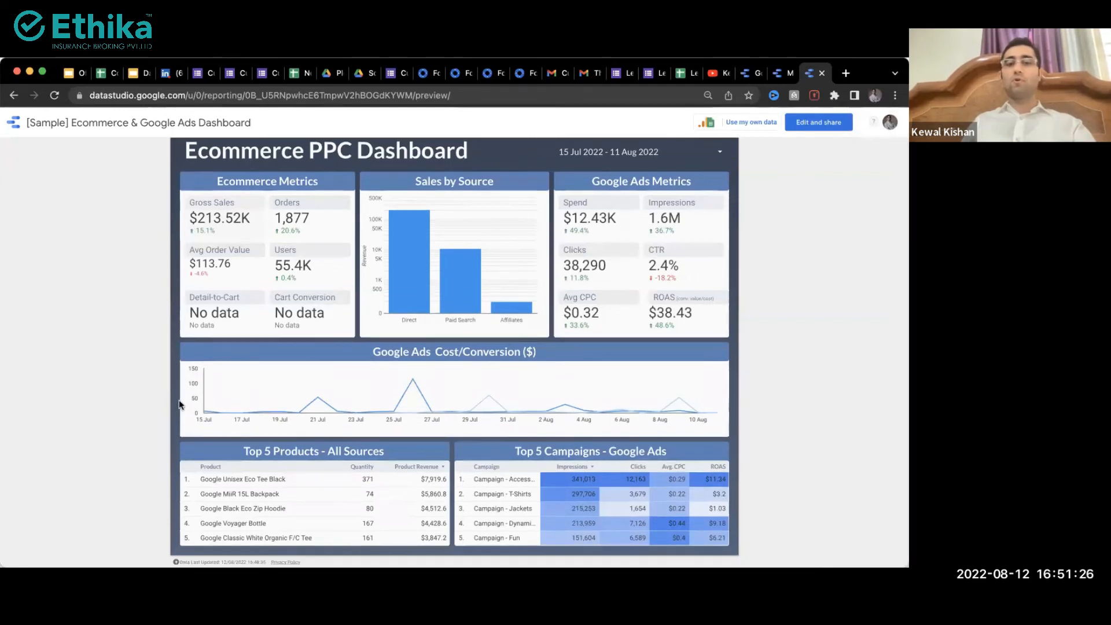
{"action": "scroll", "coordinate": [179, 405], "scroll_direction": "up", "scroll_amount": 1}
{"action": "scroll", "coordinate": [98, 427], "scroll_direction": "left", "scroll_amount": 5}
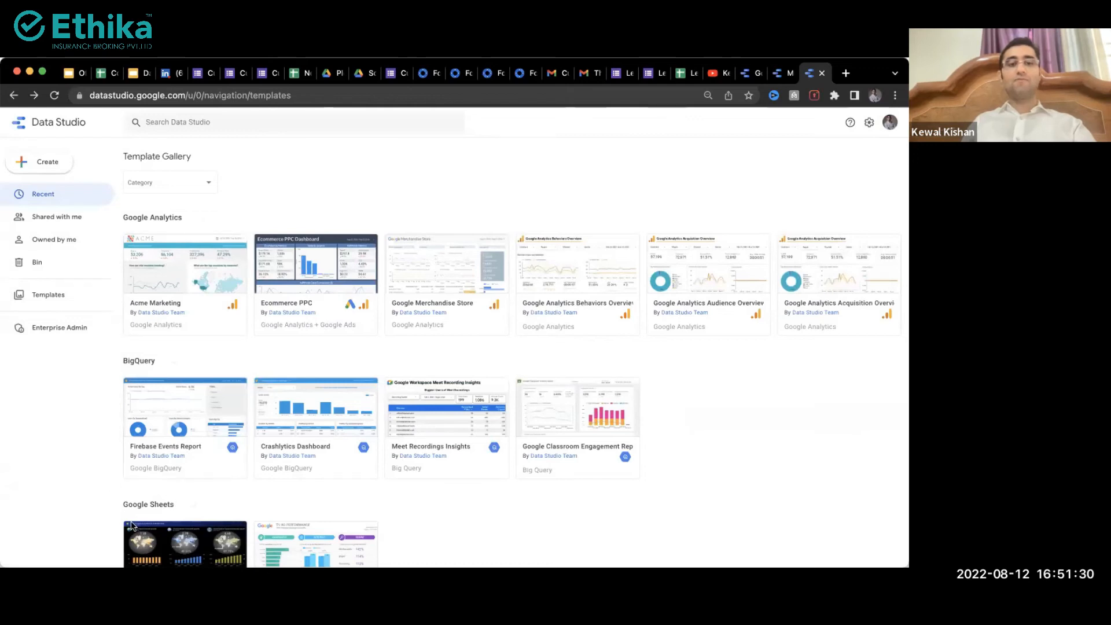
Step: Preview a Google Sheets template and the Acme Marketing template, then return to the spreadsheet
{"action": "left_click", "coordinate": [152, 539]}
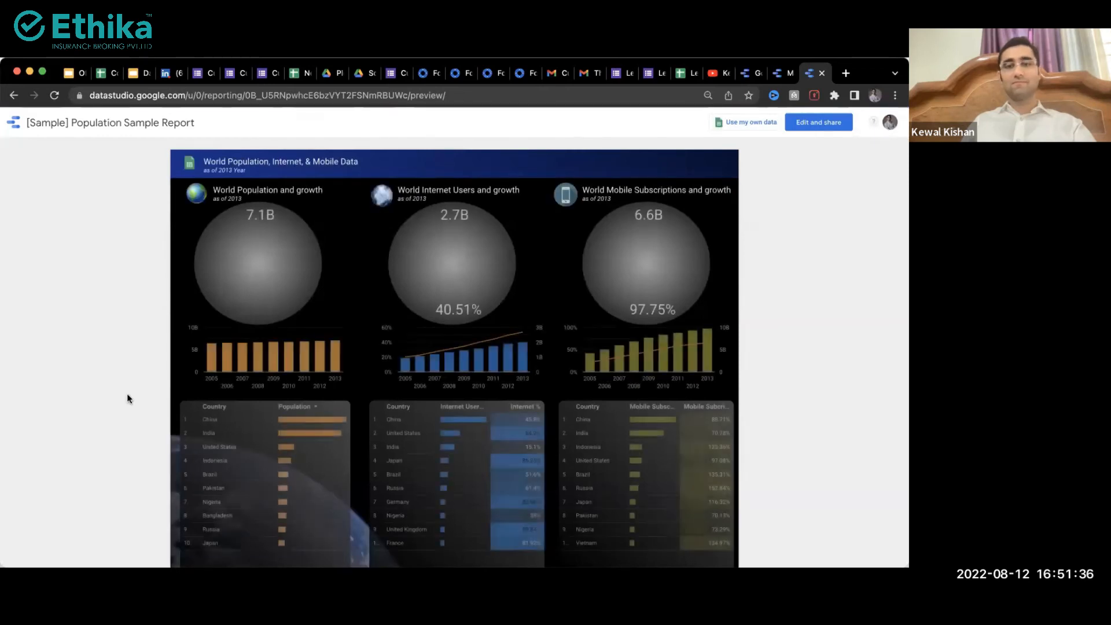
{"action": "scroll", "coordinate": [127, 393], "scroll_direction": "left", "scroll_amount": 5}
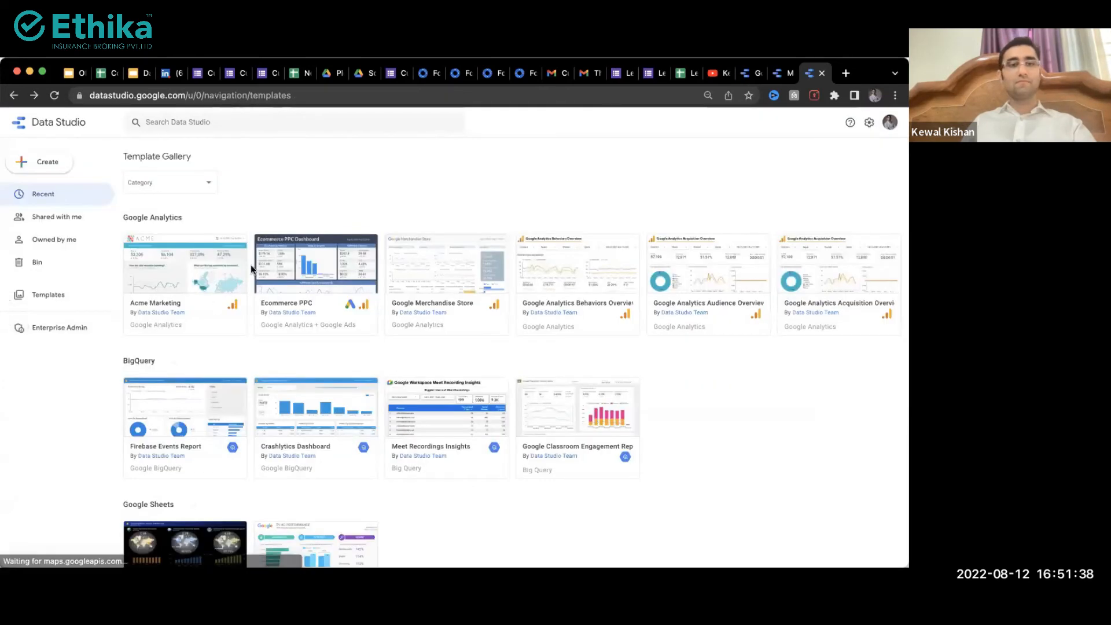
{"action": "left_click", "coordinate": [201, 270]}
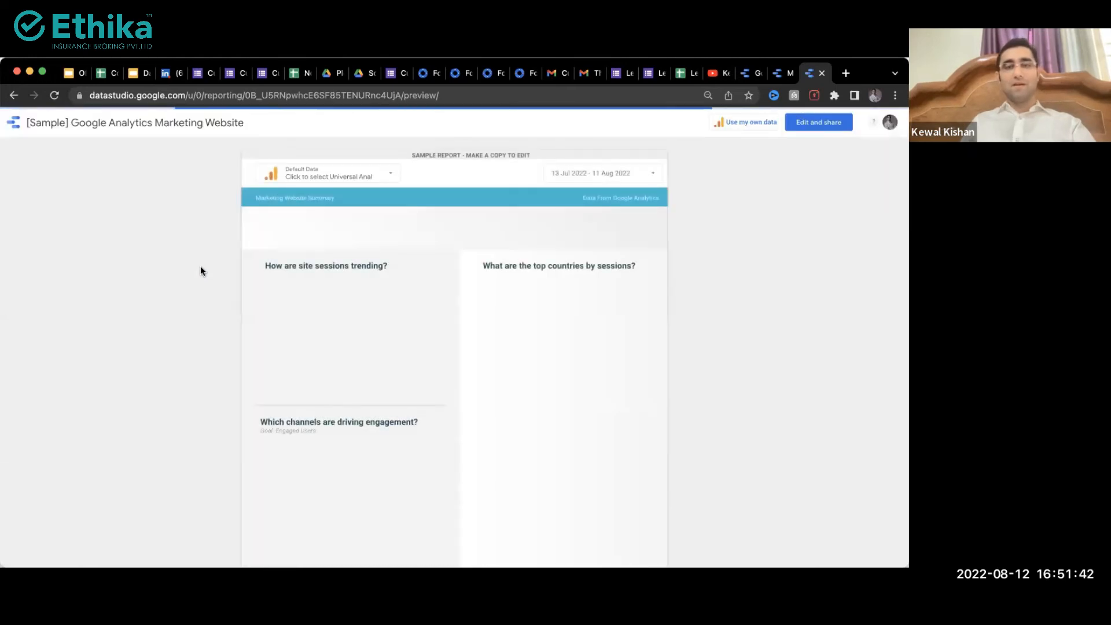
{"action": "left_click", "coordinate": [107, 73]}
Step: Note $95.68 in B12 and $1,443.48 in D10, then return to the Data Studio home page
{"action": "left_click", "coordinate": [138, 352]}
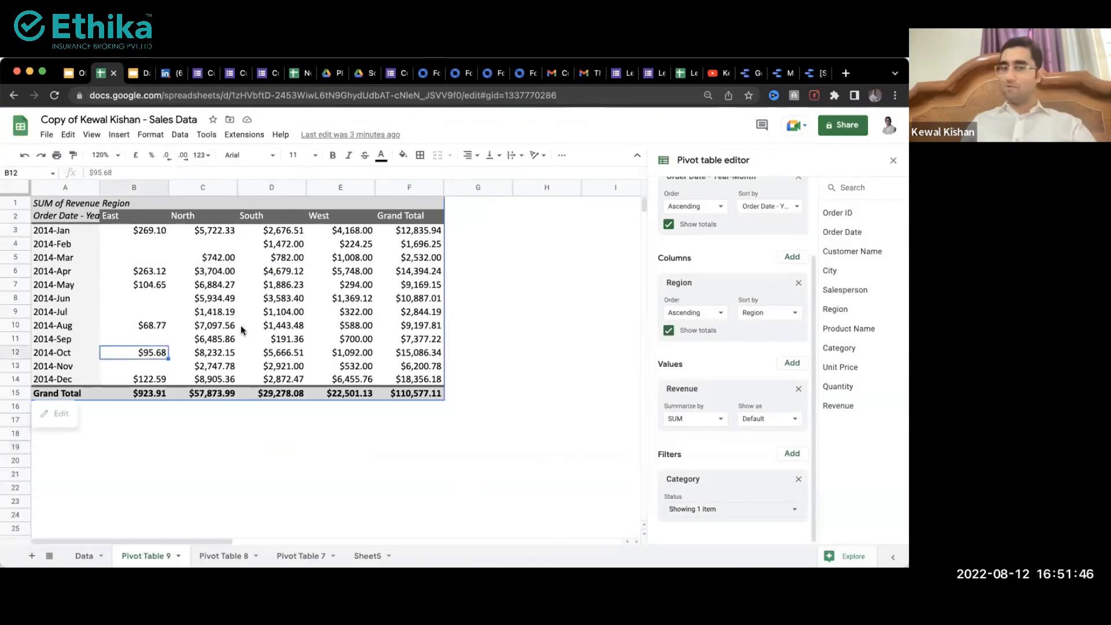
{"action": "left_click", "coordinate": [279, 328]}
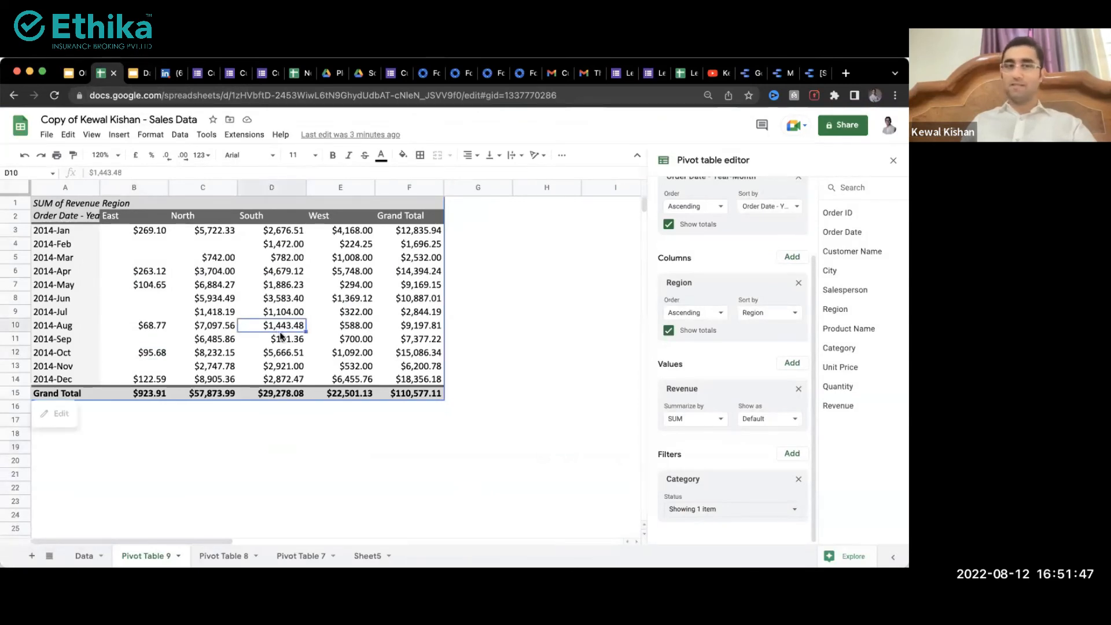
{"action": "left_click", "coordinate": [781, 73]}
{"action": "left_click", "coordinate": [745, 73]}
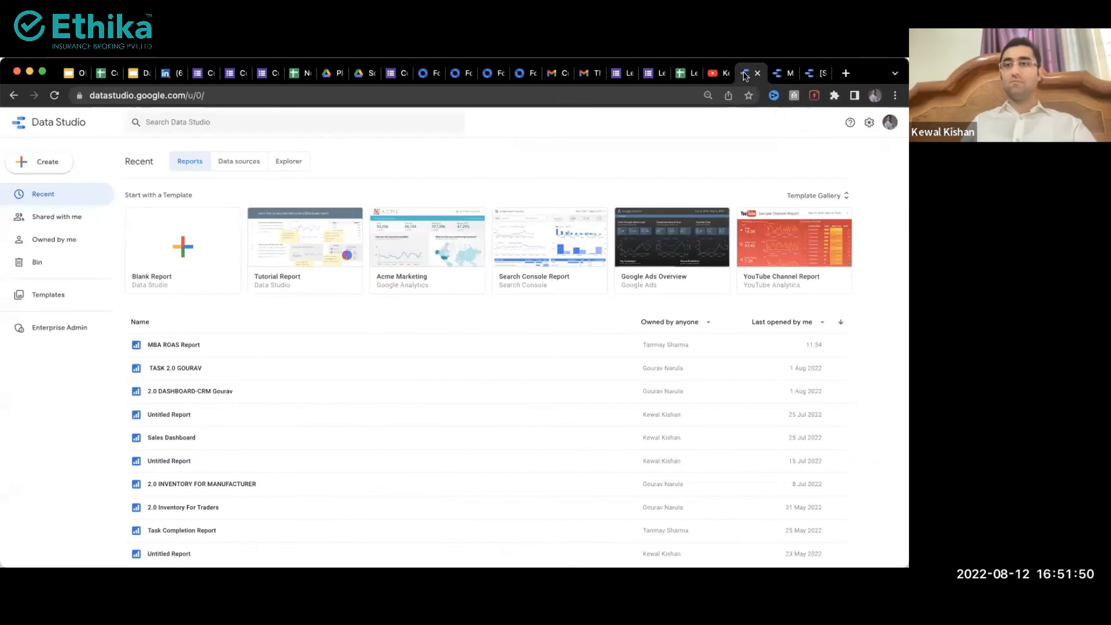
{"action": "left_click", "coordinate": [815, 73]}
{"action": "left_click", "coordinate": [744, 74]}
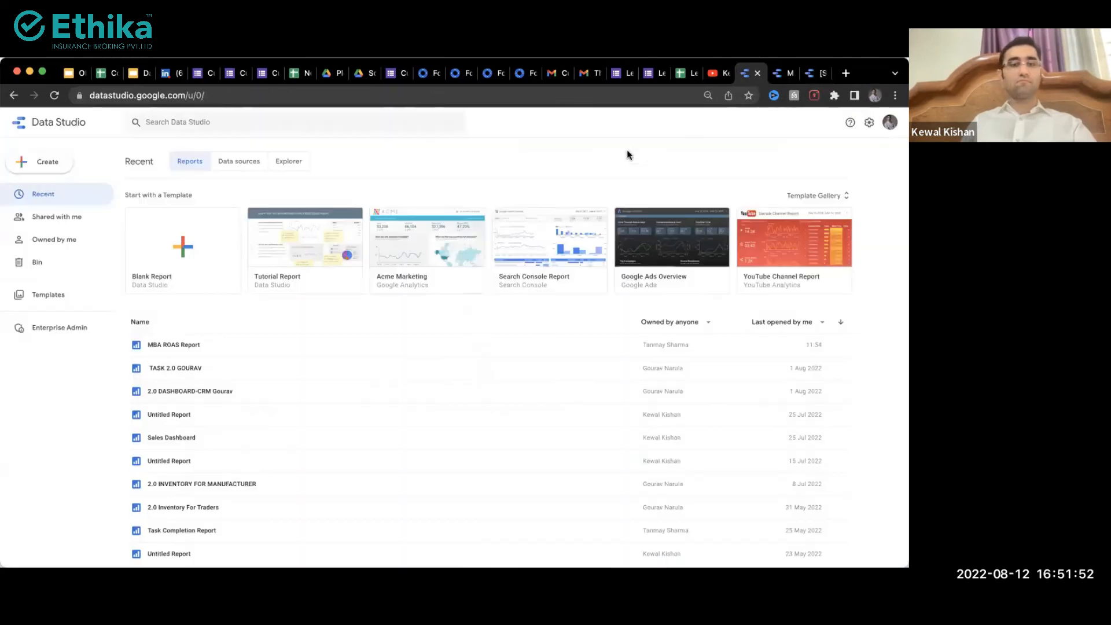
Step: Open the Sales Dashboard in a new tab, view Pivot Table 8, then switch to the dashboard
{"action": "right_click", "coordinate": [181, 445]}
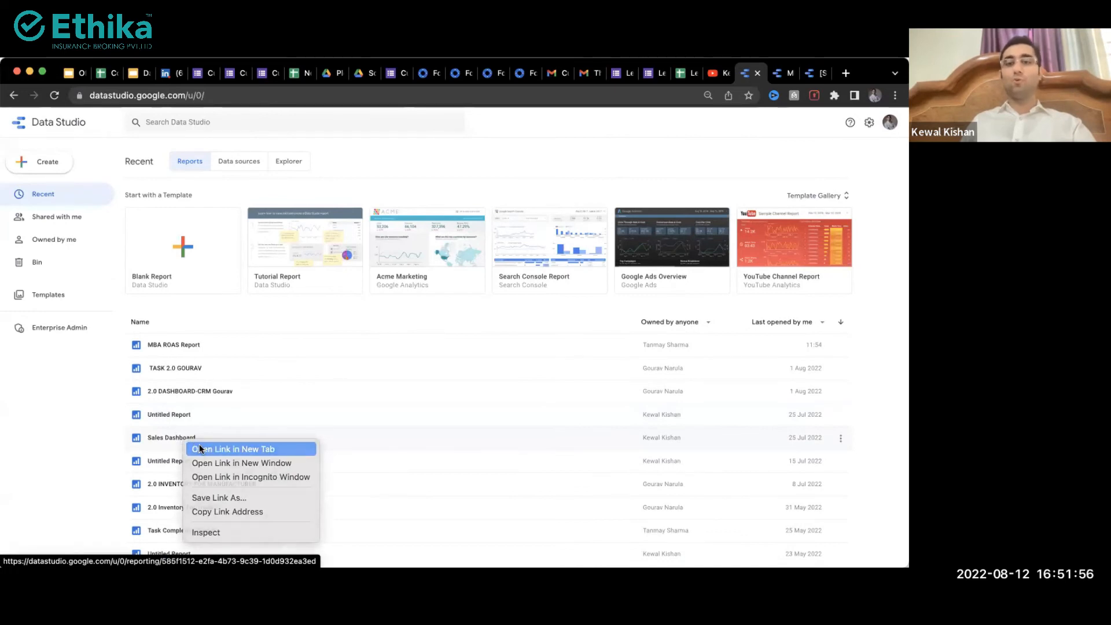
{"action": "left_click", "coordinate": [199, 446]}
{"action": "left_click", "coordinate": [100, 75]}
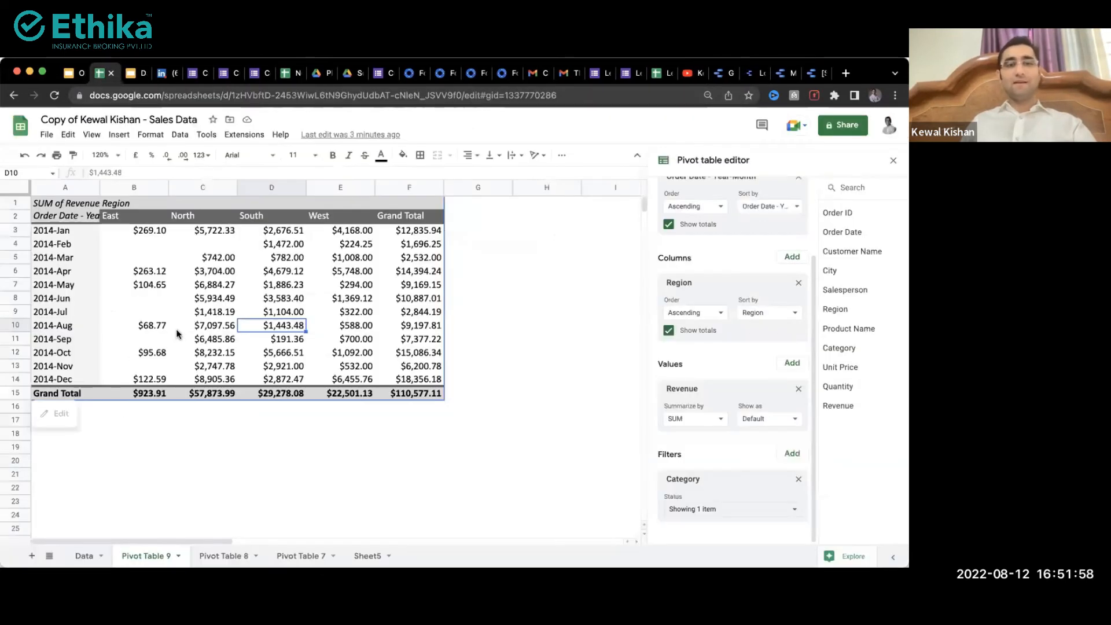
{"action": "left_click", "coordinate": [219, 556]}
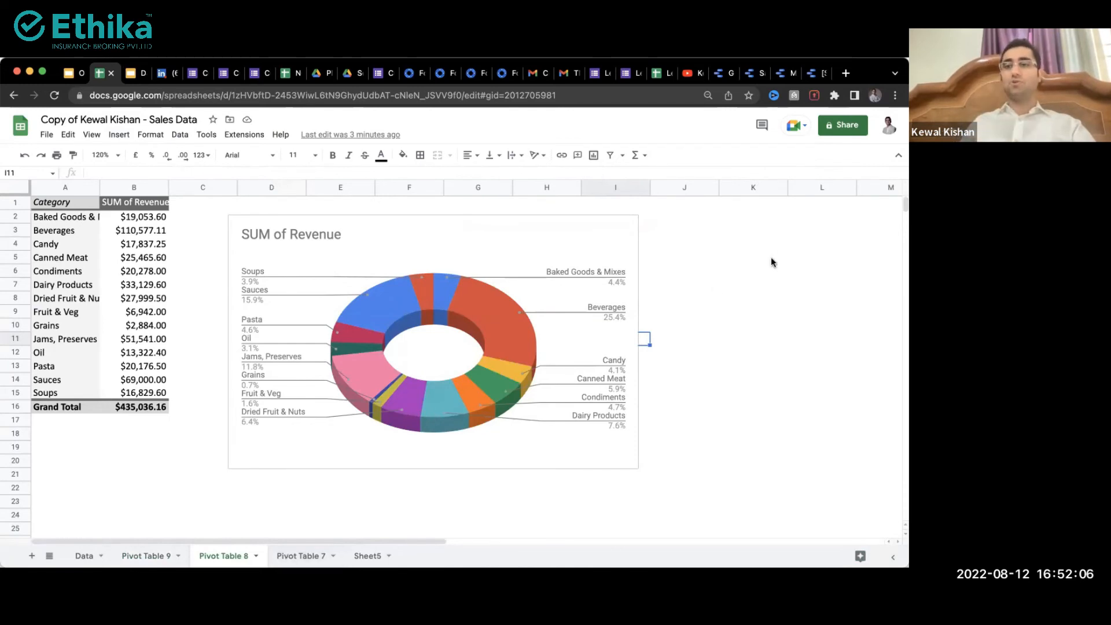
{"action": "left_click", "coordinate": [813, 79]}
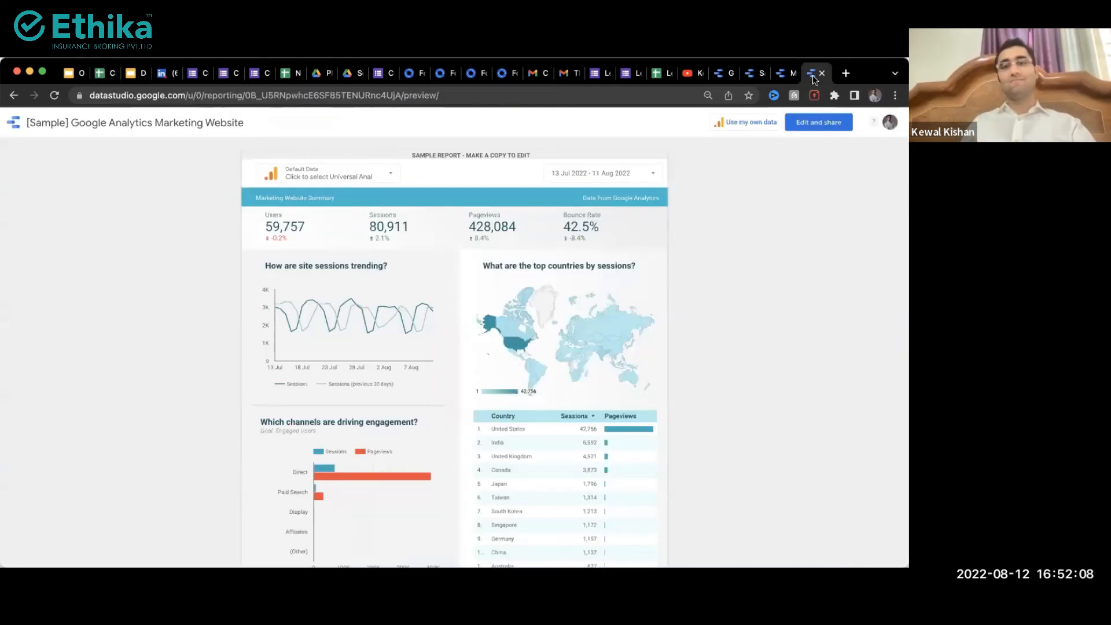
{"action": "left_click", "coordinate": [787, 76]}
Step: Scroll through the Sales Dashboard's revenue charts and map
{"action": "left_click", "coordinate": [753, 73]}
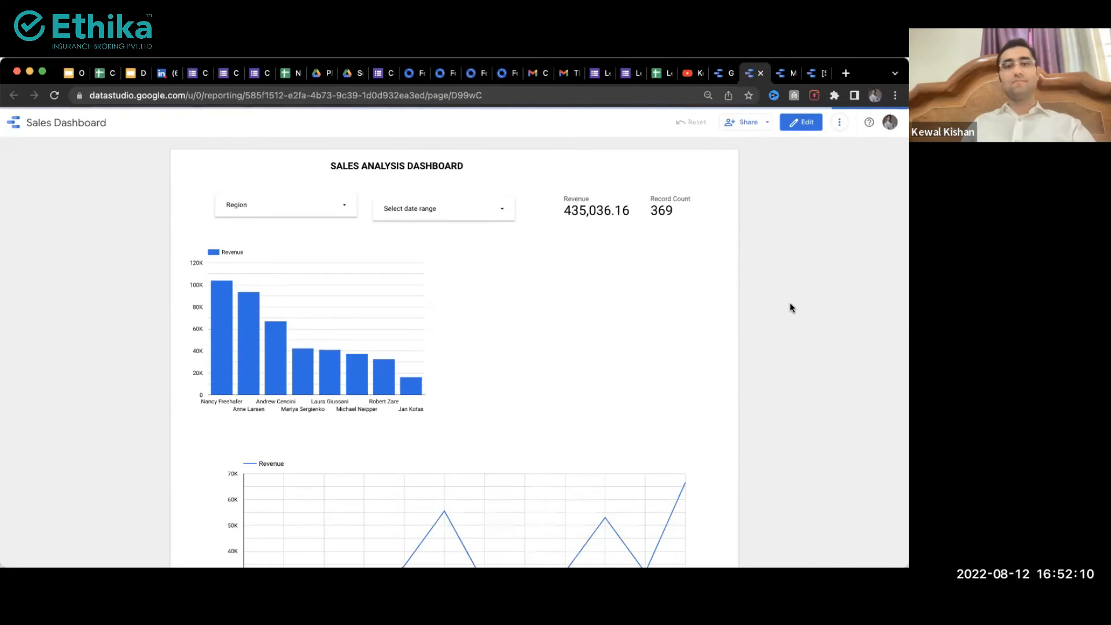
{"action": "scroll", "coordinate": [796, 356], "scroll_direction": "down", "scroll_amount": 6}
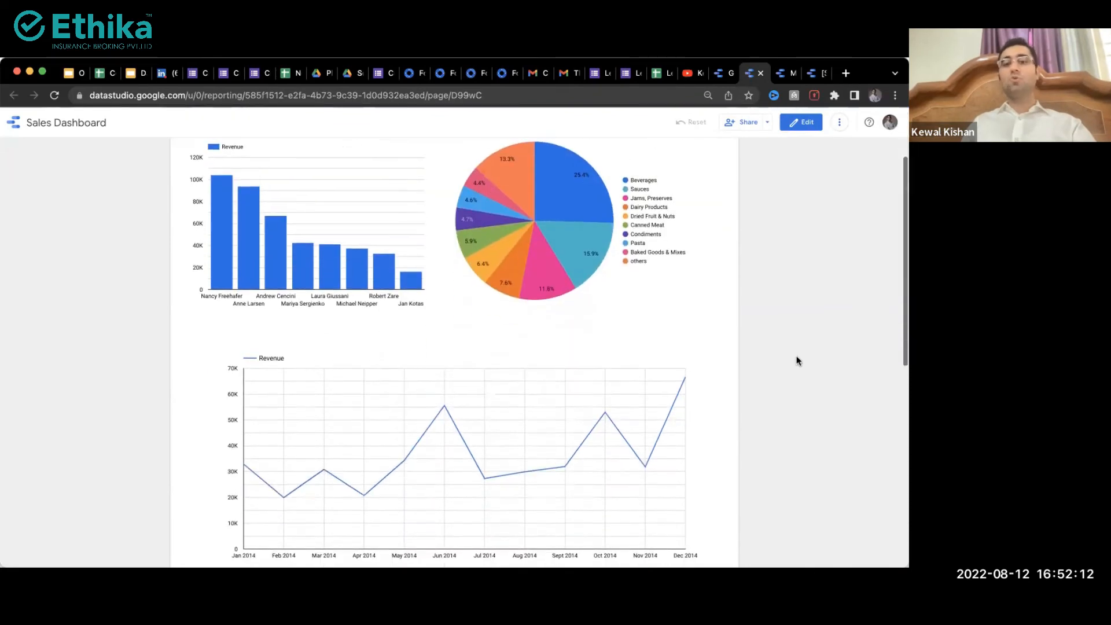
{"action": "scroll", "coordinate": [796, 357], "scroll_direction": "down", "scroll_amount": 5}
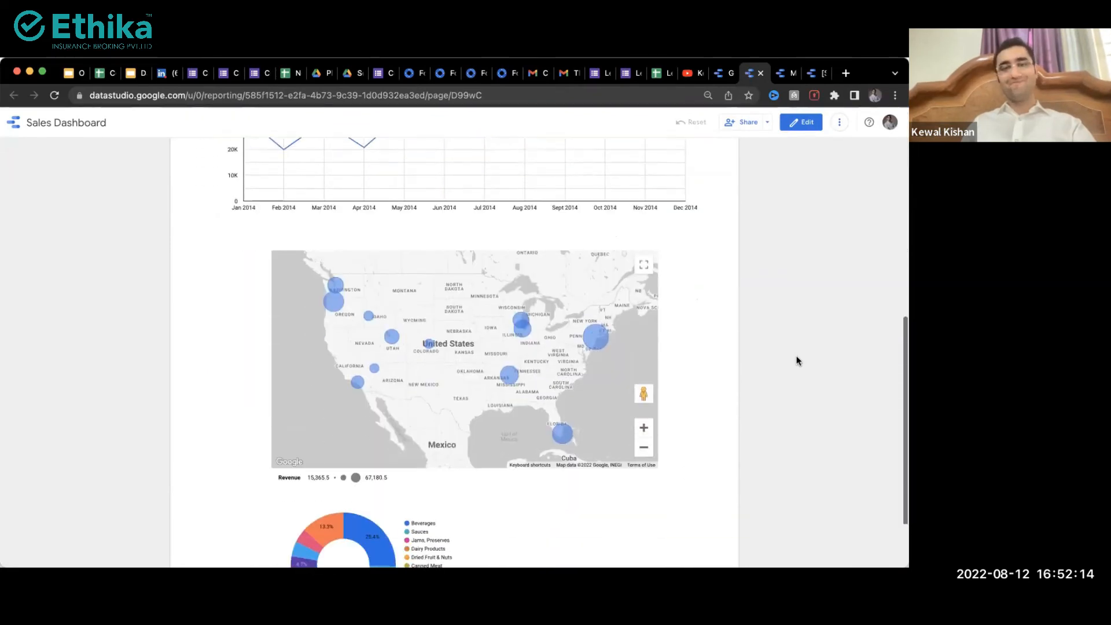
{"action": "scroll", "coordinate": [795, 359], "scroll_direction": "up", "scroll_amount": 11}
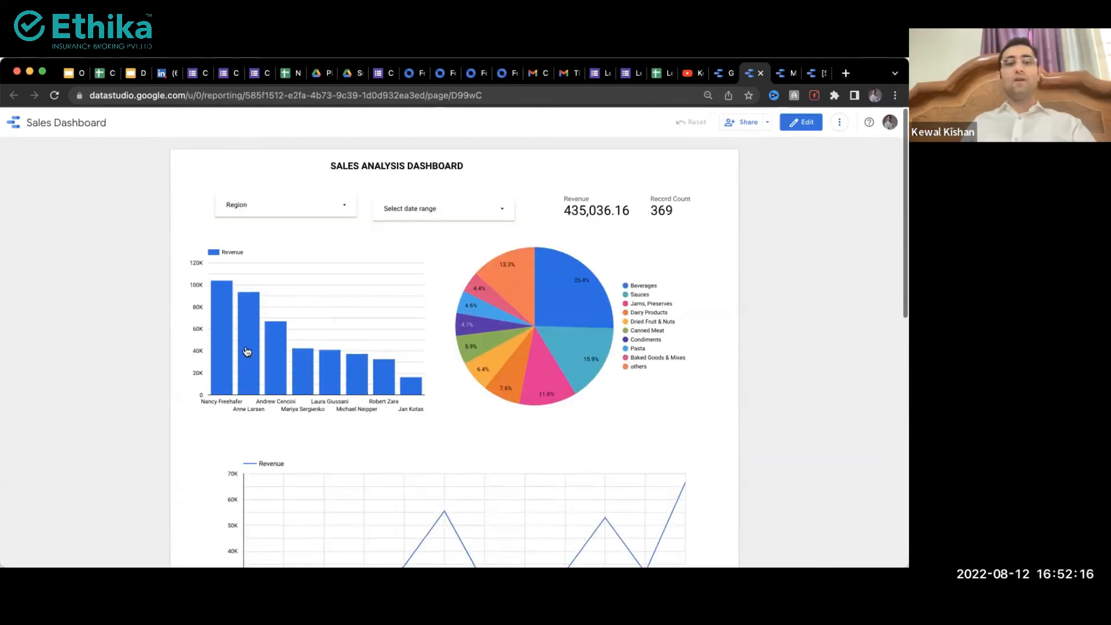
Step: Open and close the Region filter list without filtering, then open a blank new tab
{"action": "mouse_move", "coordinate": [283, 377]}
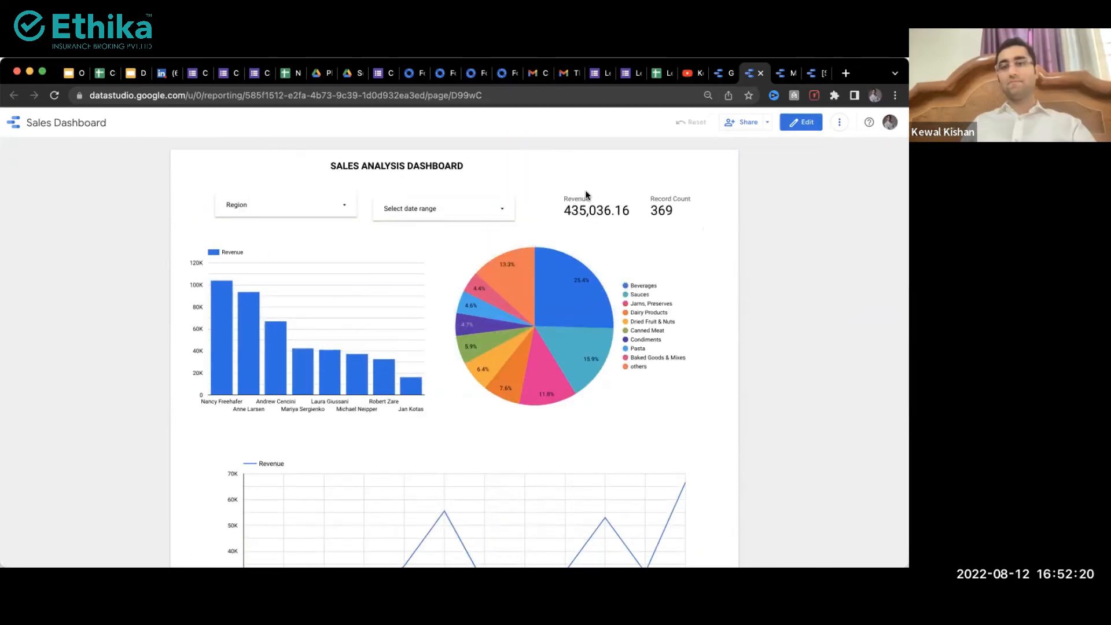
{"action": "left_click", "coordinate": [334, 207]}
{"action": "left_click", "coordinate": [62, 287]}
{"action": "scroll", "coordinate": [278, 295], "scroll_direction": "down", "scroll_amount": 5}
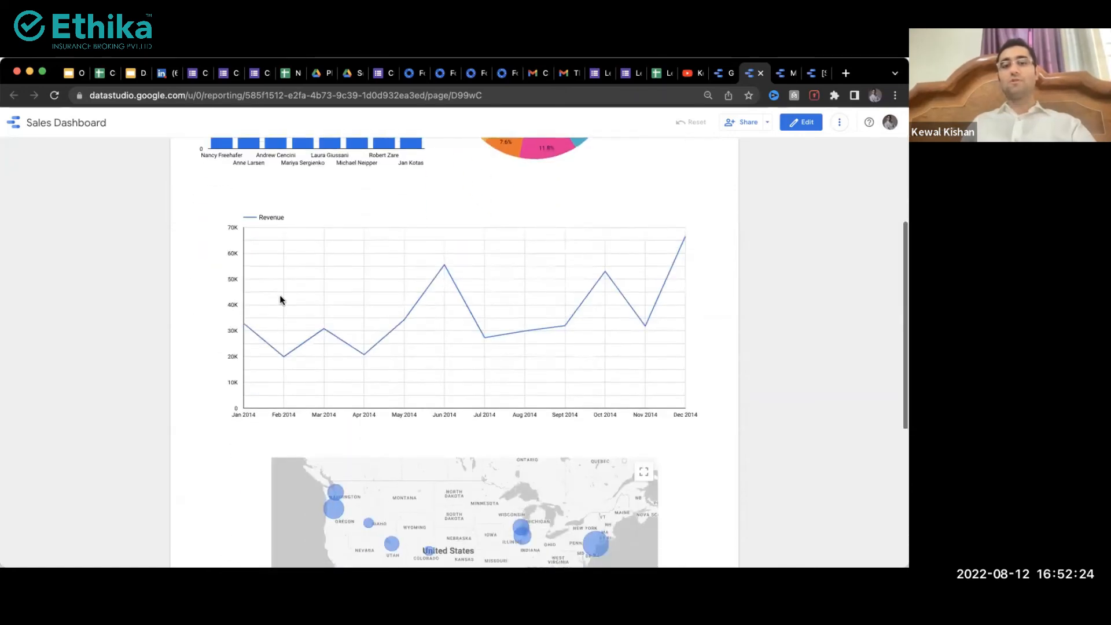
{"action": "scroll", "coordinate": [247, 498], "scroll_direction": "down", "scroll_amount": 2}
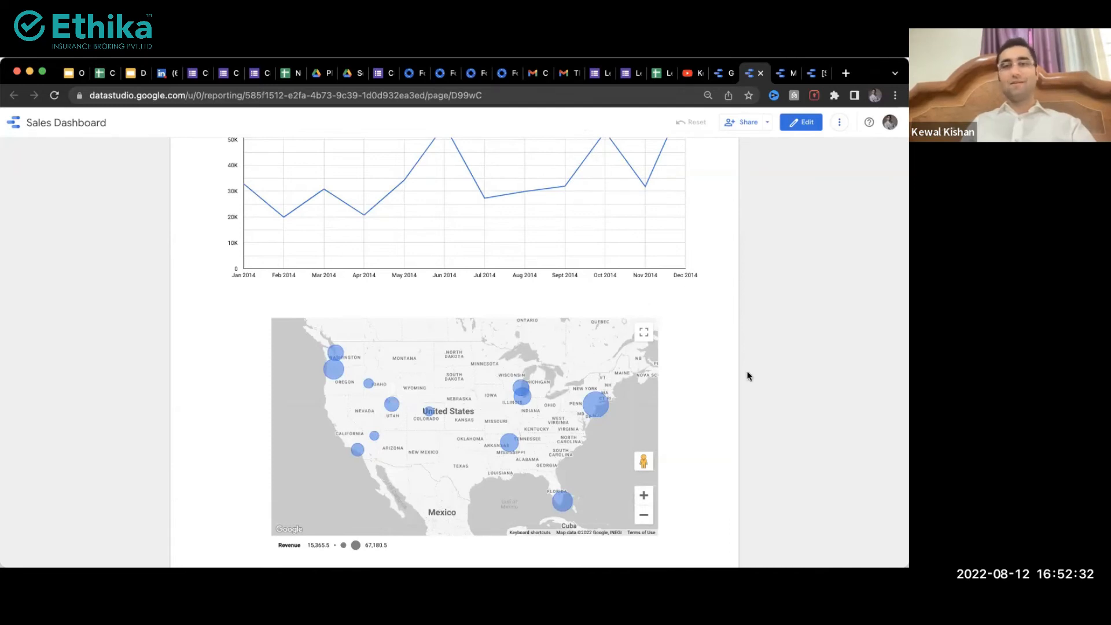
{"action": "scroll", "coordinate": [747, 376], "scroll_direction": "up", "scroll_amount": 7}
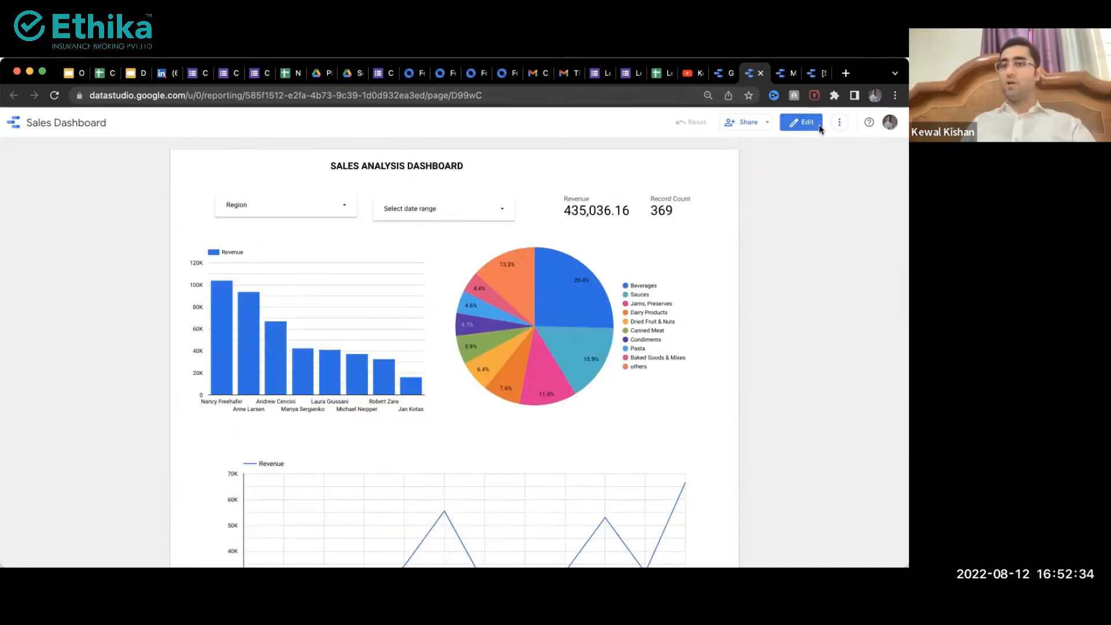
{"action": "left_click", "coordinate": [845, 74]}
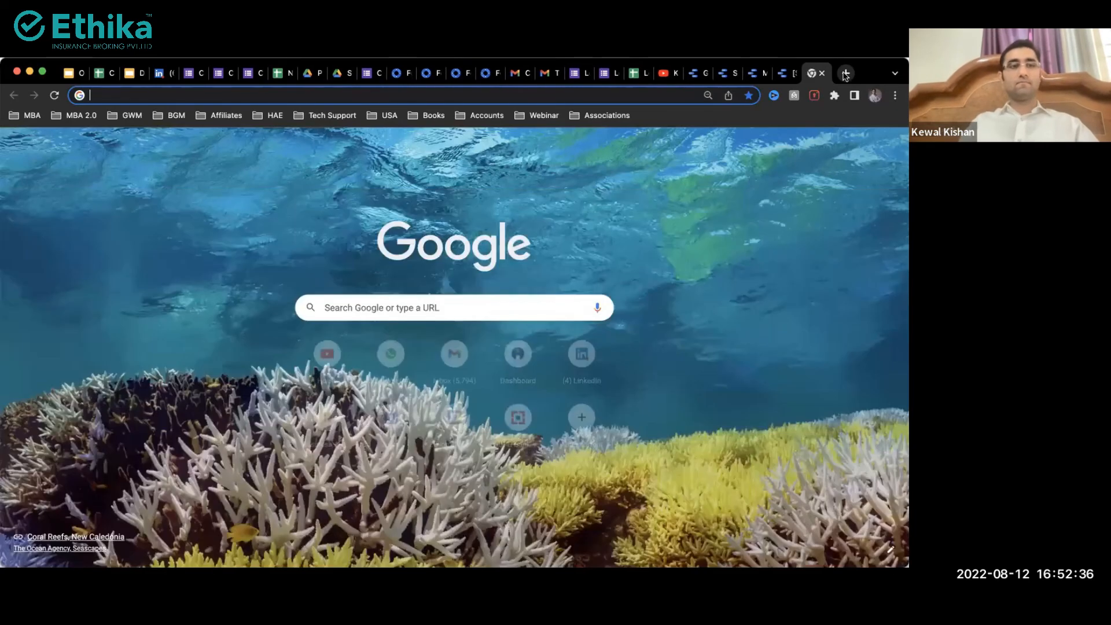
Step: Enter datastudio.google.com in the new tab's address bar
{"action": "type", "text": "datastudio"}
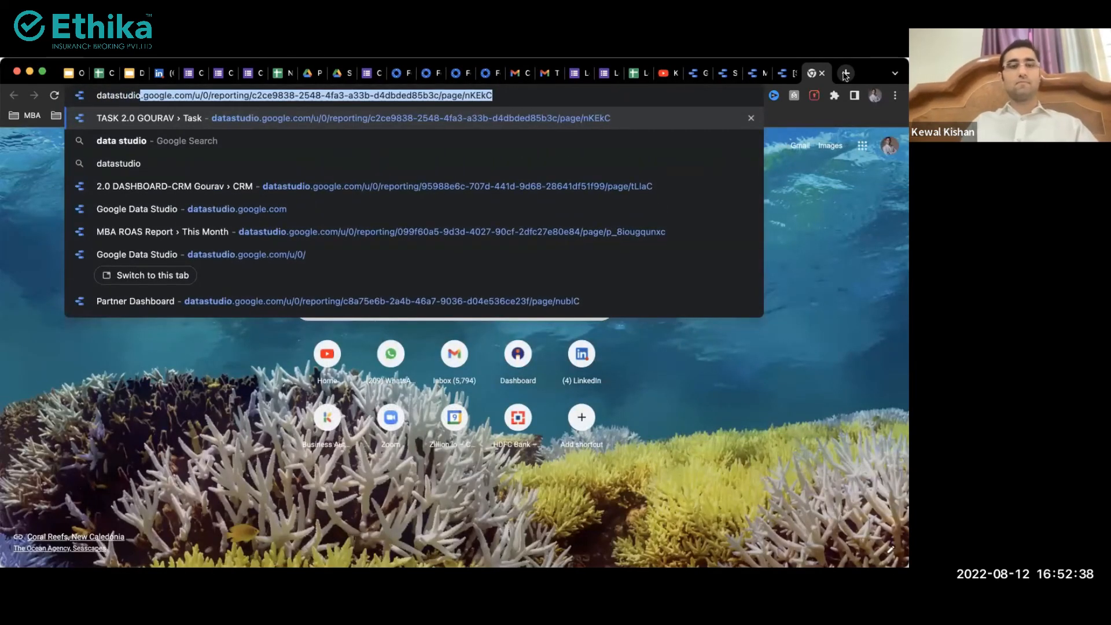
{"action": "type", "text": ".google.com"}
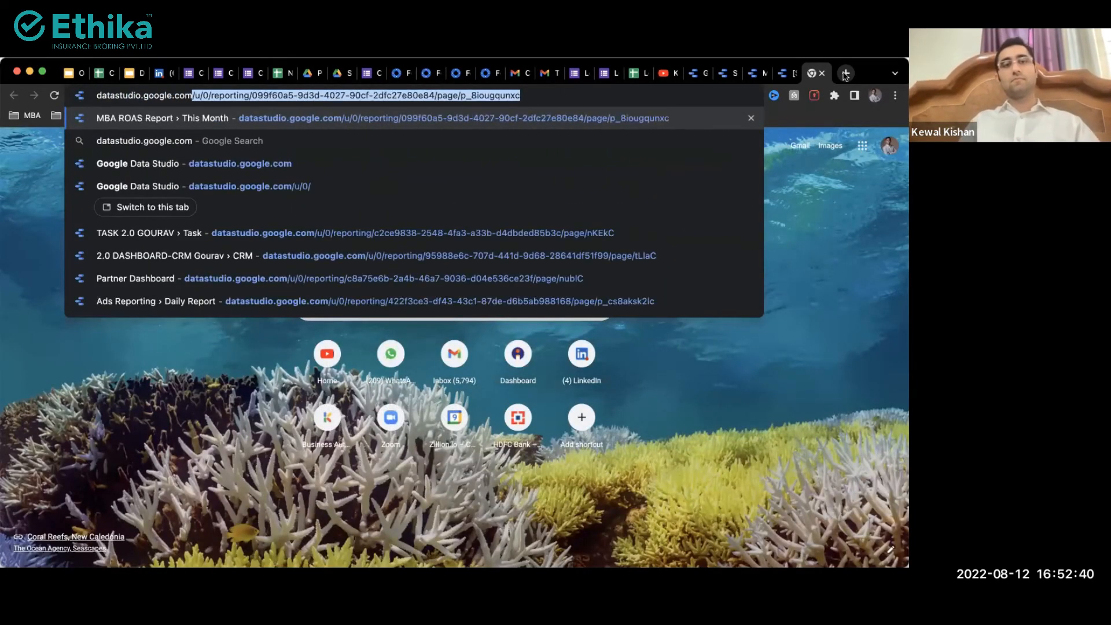
{"action": "key", "text": "Return"}
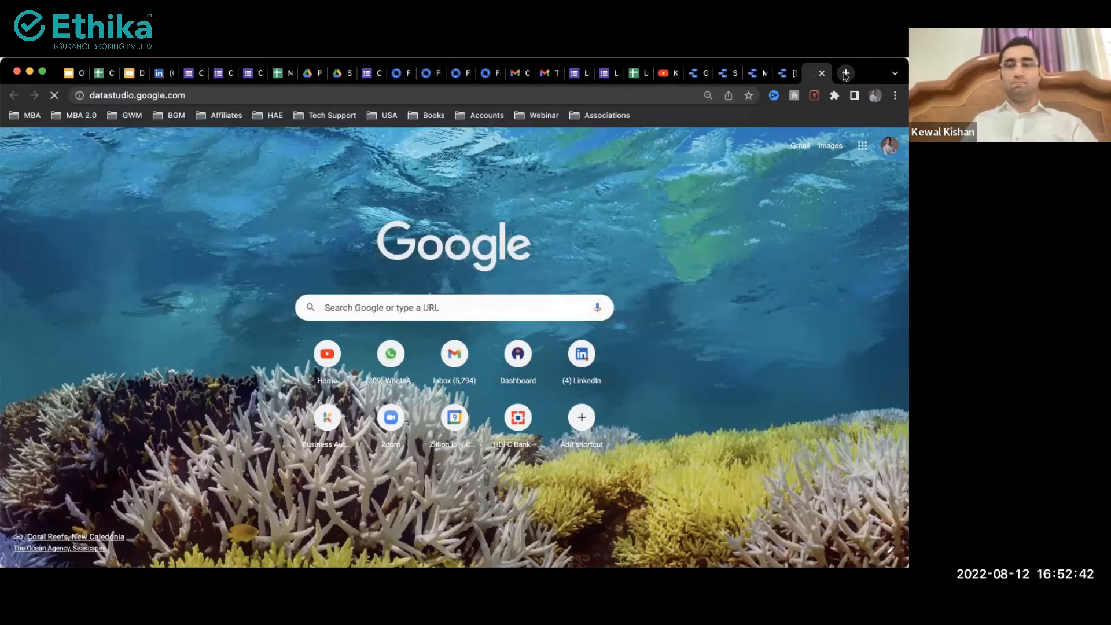
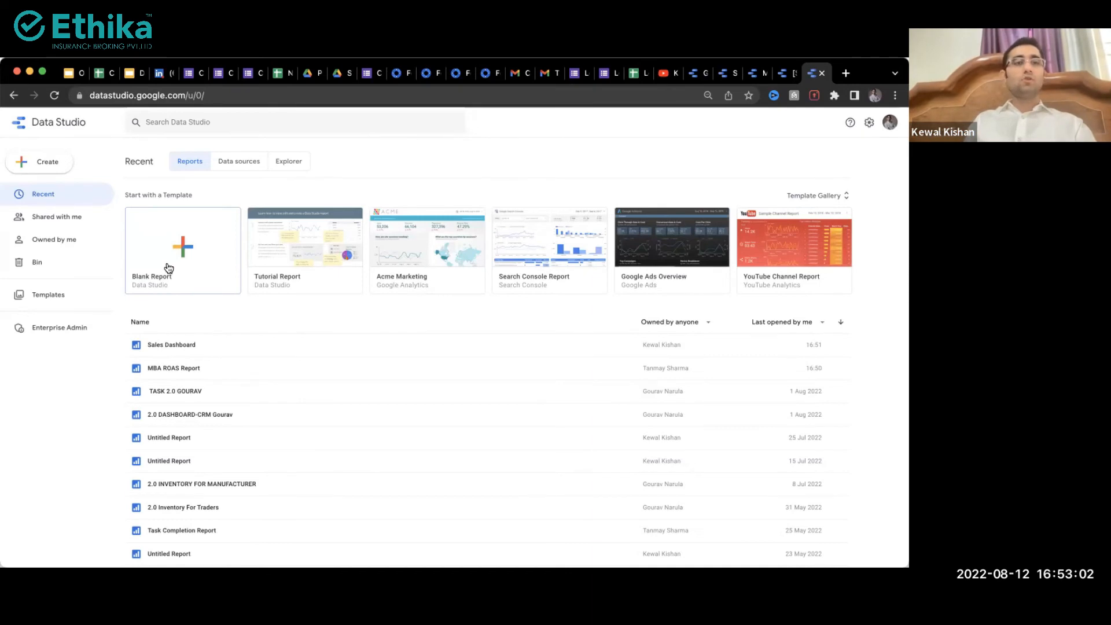
Step: Retitle the sales data spreadsheet 'Sample DATA STUDIO', then go back to the Data Studio tab
{"action": "left_click", "coordinate": [103, 73]}
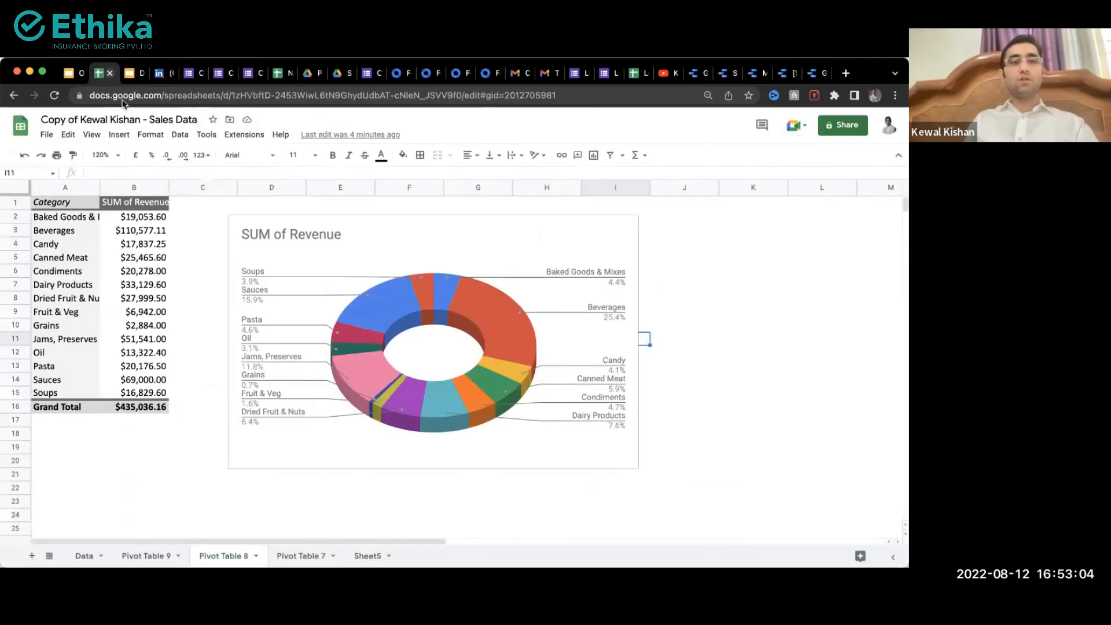
{"action": "left_click", "coordinate": [109, 122]}
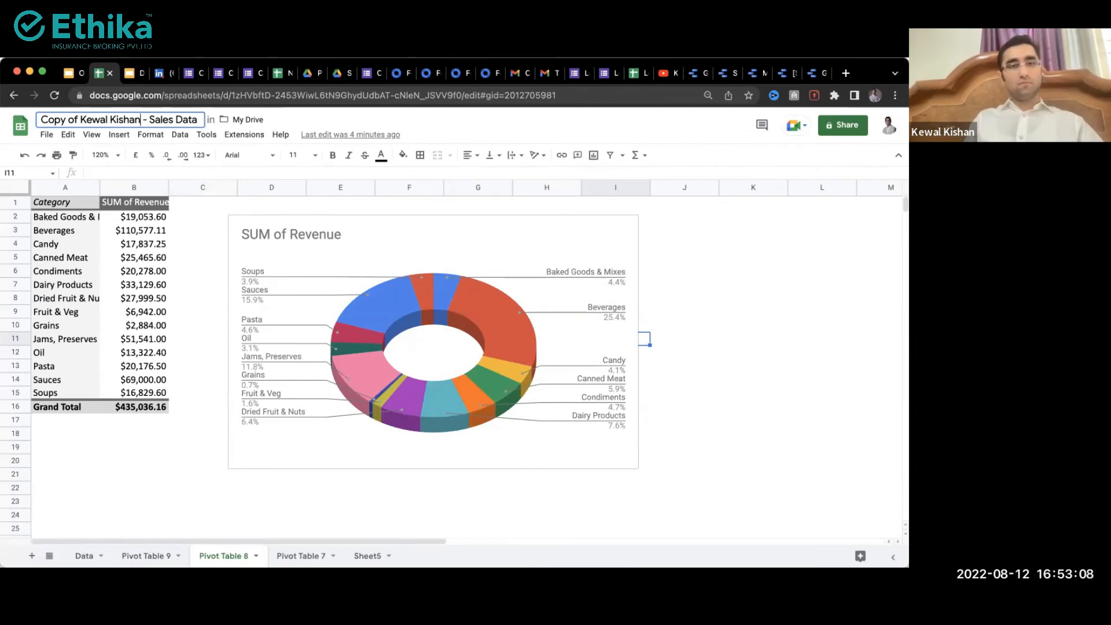
{"action": "key", "text": "ctrl+a"}
{"action": "type", "text": "Sample"}
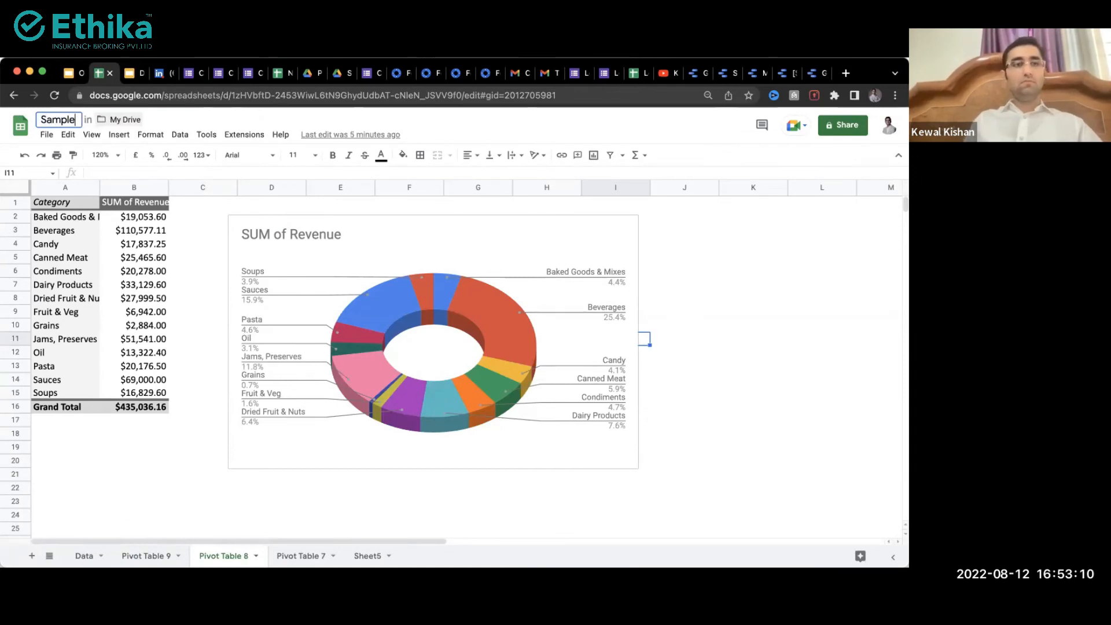
{"action": "type", "text": " DATA"}
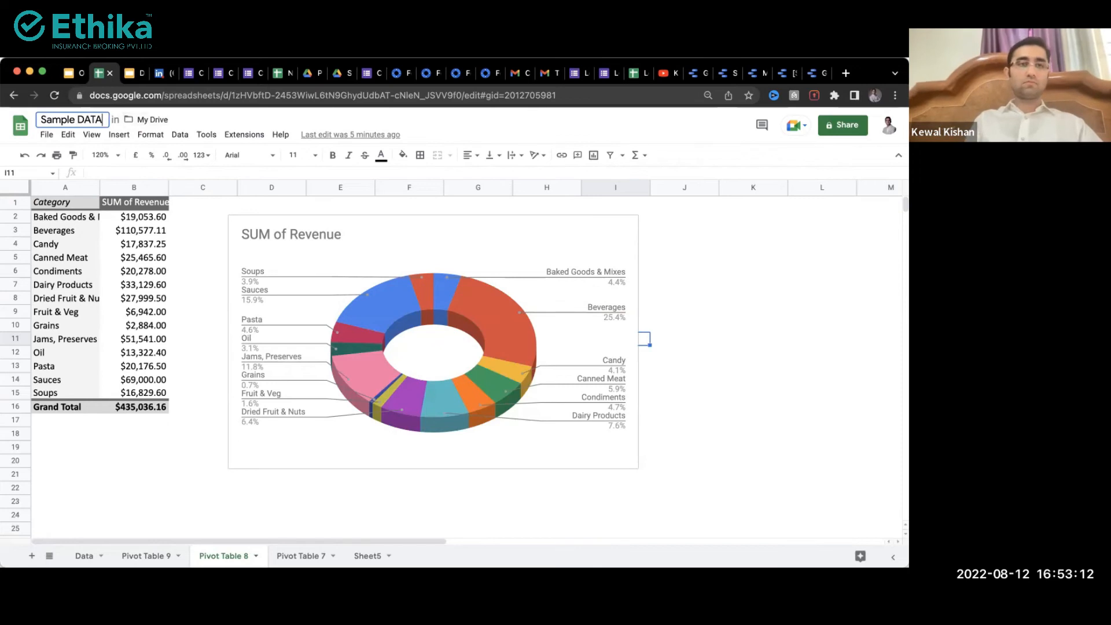
{"action": "type", "text": " STUDI"}
{"action": "key", "text": "Return"}
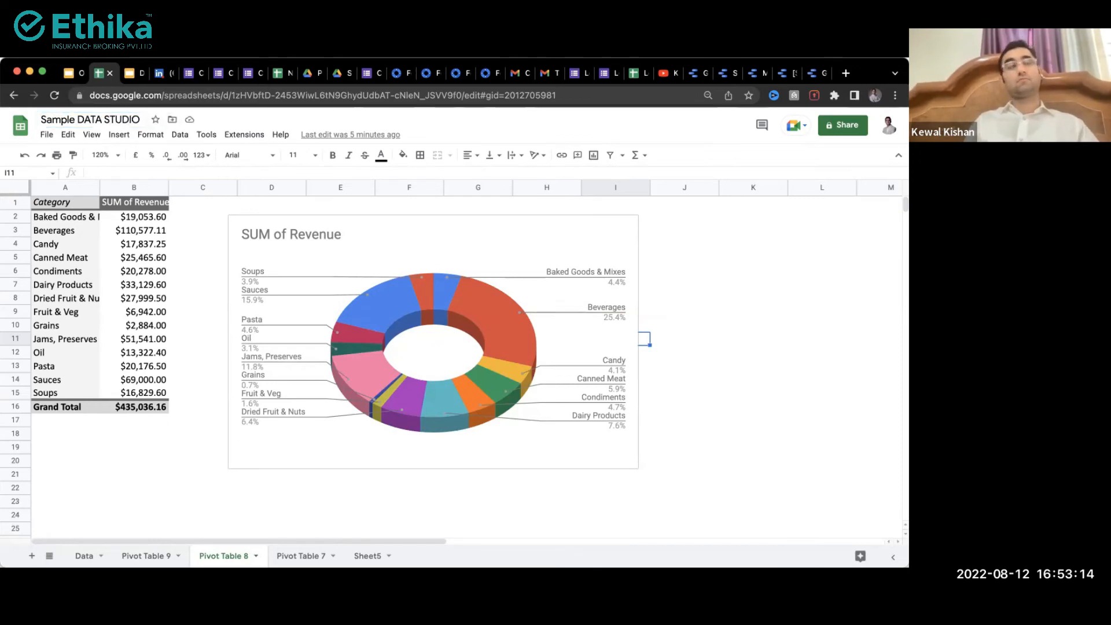
{"action": "left_click", "coordinate": [815, 73]}
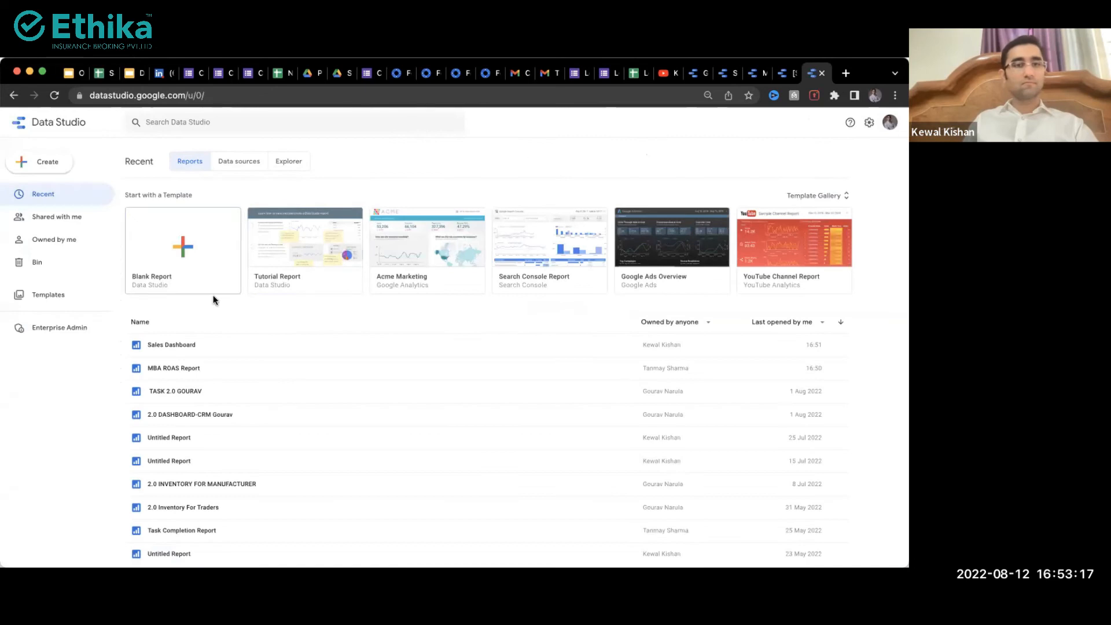
Step: Create a blank report and filter the data connectors with 'shee' to find Google Sheets
{"action": "left_click", "coordinate": [185, 245]}
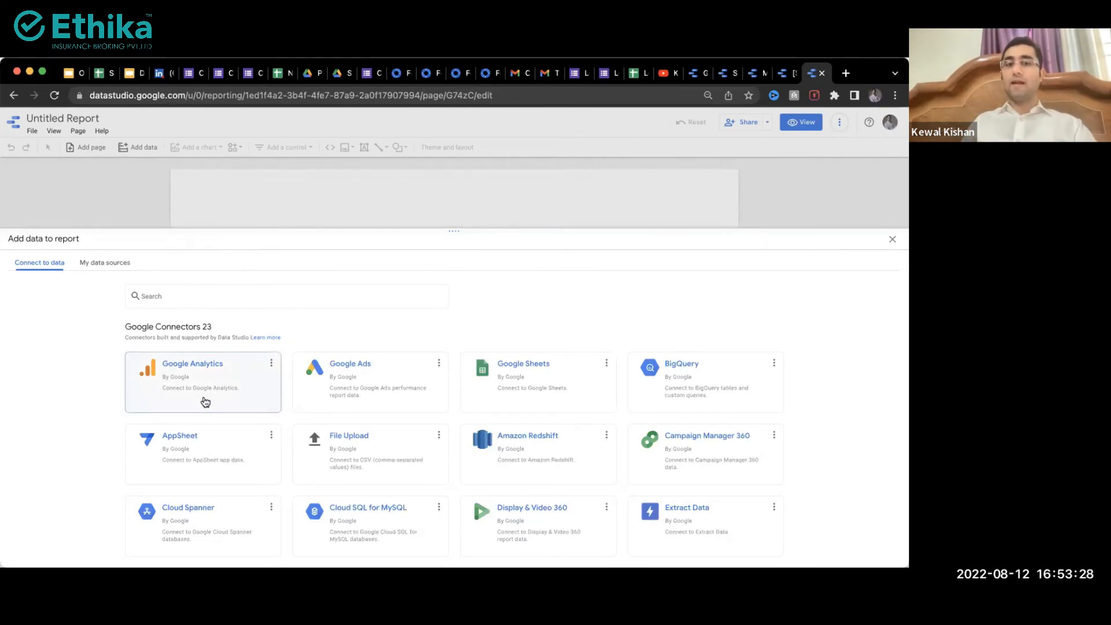
{"action": "scroll", "coordinate": [354, 473], "scroll_direction": "down", "scroll_amount": 1}
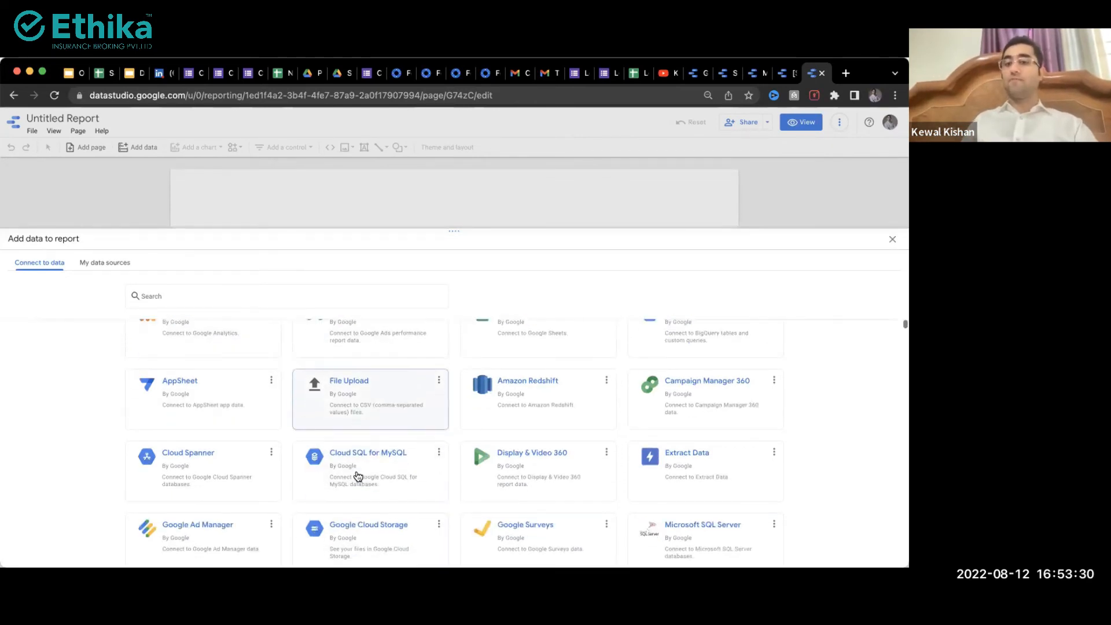
{"action": "scroll", "coordinate": [480, 478], "scroll_direction": "down", "scroll_amount": 2}
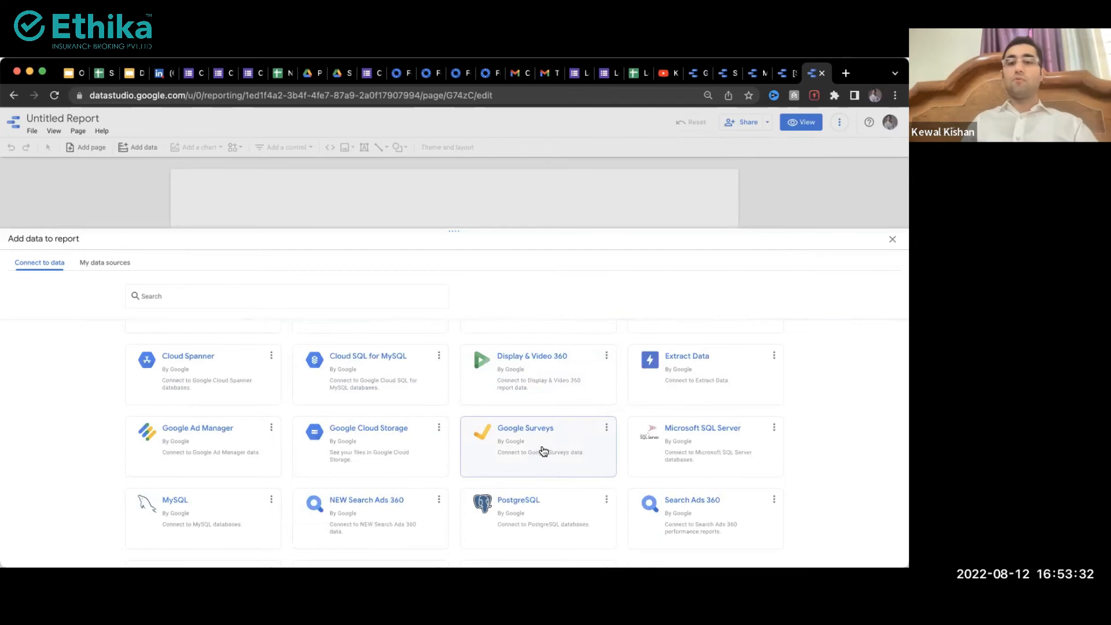
{"action": "scroll", "coordinate": [543, 451], "scroll_direction": "down", "scroll_amount": 2}
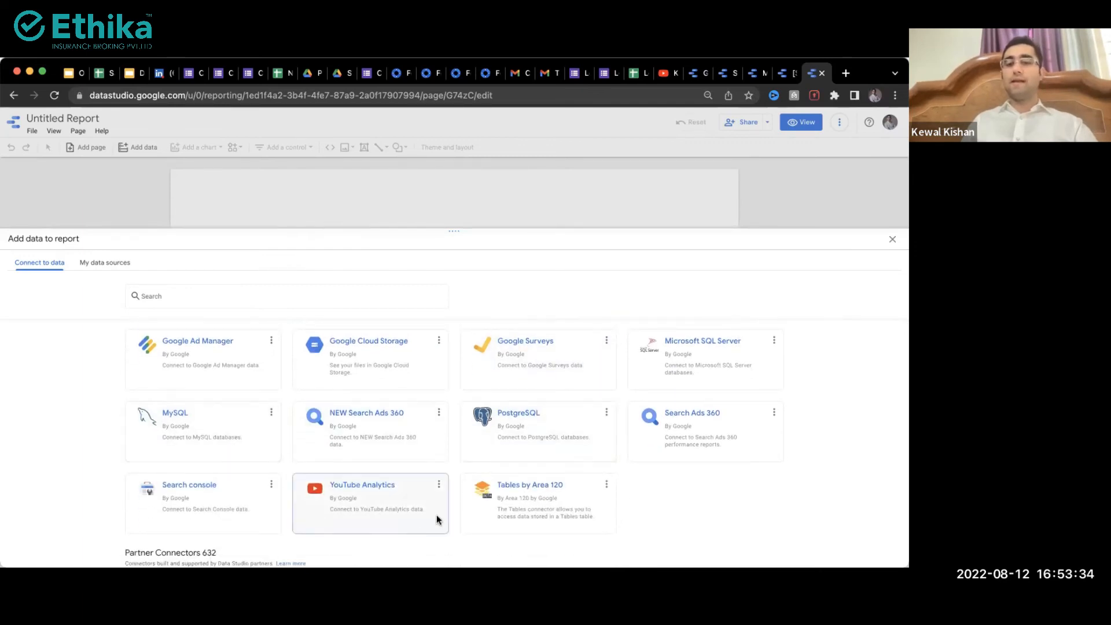
{"action": "scroll", "coordinate": [436, 515], "scroll_direction": "down", "scroll_amount": 3}
{"action": "scroll", "coordinate": [438, 518], "scroll_direction": "down", "scroll_amount": 2}
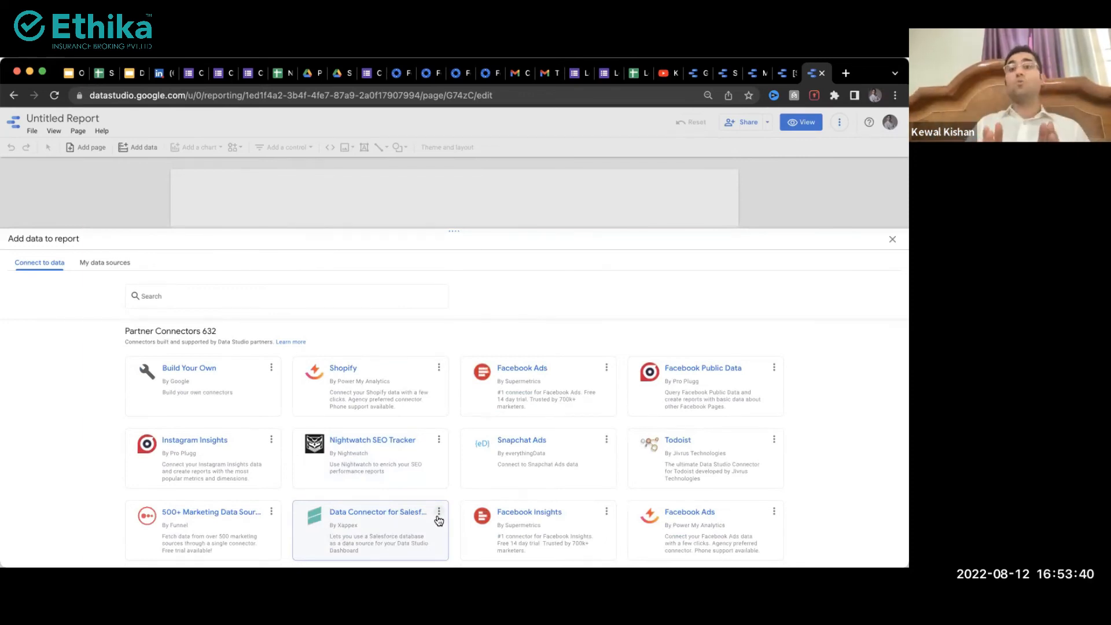
{"action": "scroll", "coordinate": [216, 486], "scroll_direction": "up", "scroll_amount": 5}
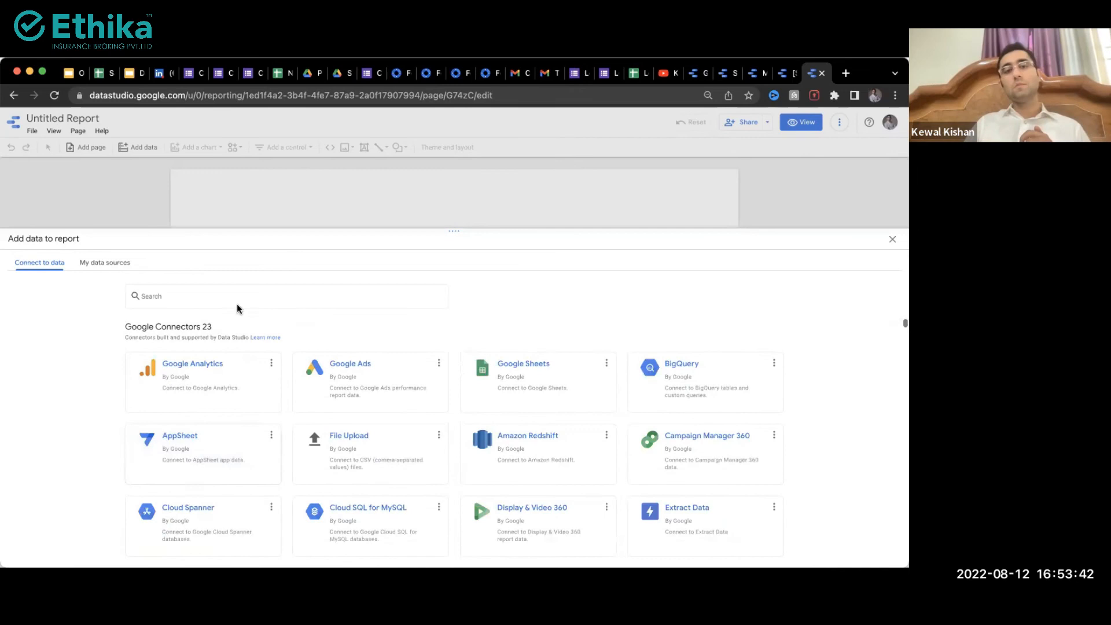
{"action": "left_click", "coordinate": [220, 289]}
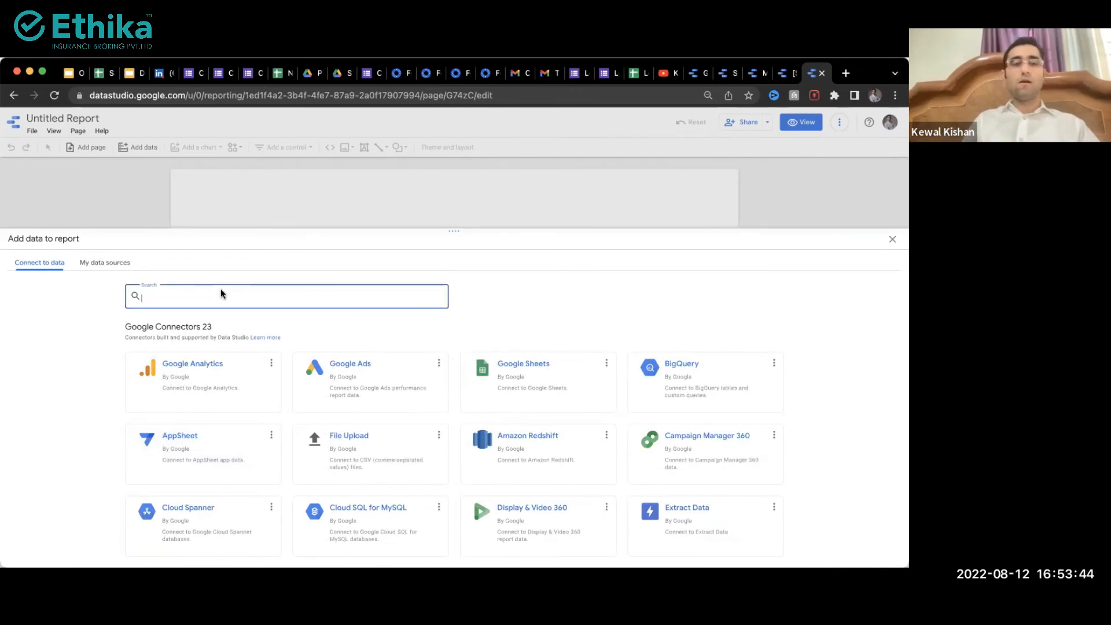
{"action": "type", "text": "shee"}
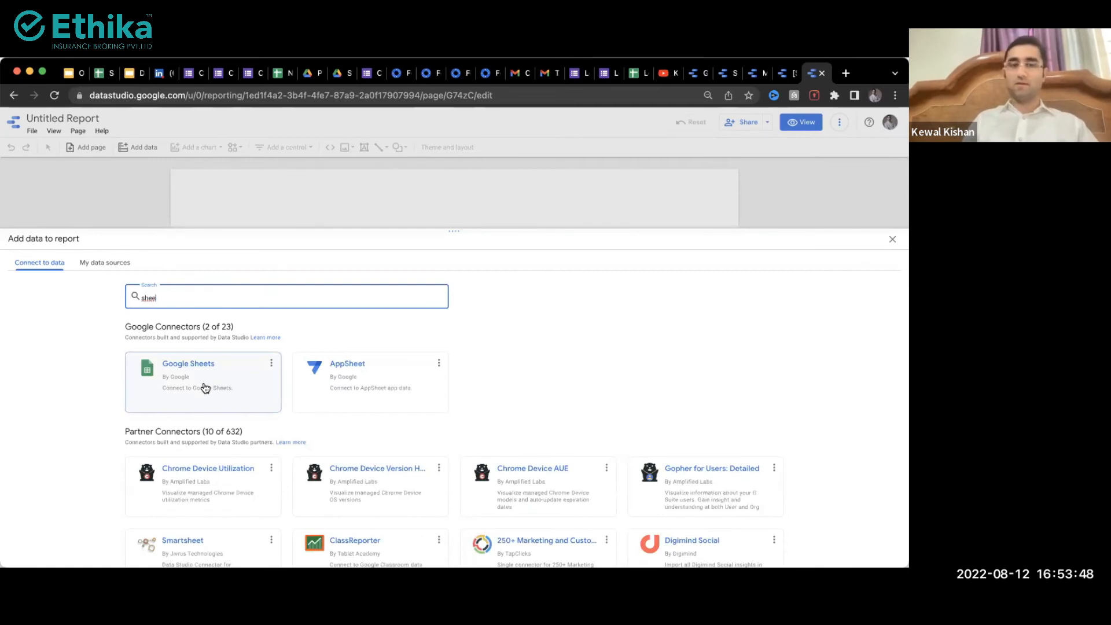
Step: Through the Google Sheets connector, search for and select the sales data spreadsheet
{"action": "left_click", "coordinate": [205, 387]}
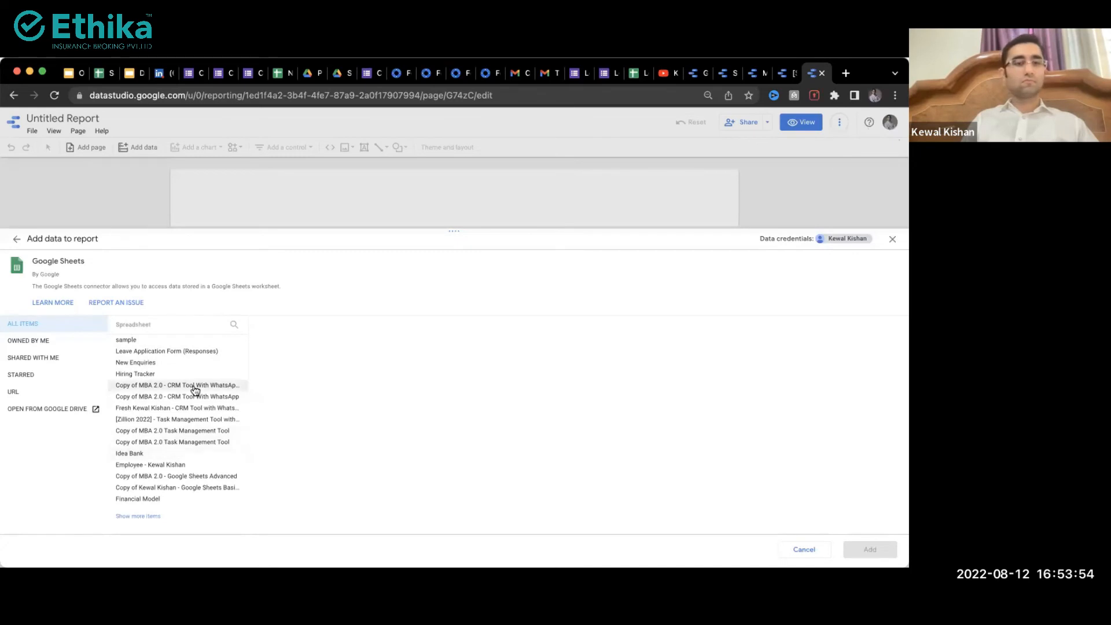
{"action": "left_click", "coordinate": [237, 325]}
{"action": "type", "text": "sampl"}
{"action": "key", "text": "BackSpace"}
{"action": "key", "text": "BackSpace"}
{"action": "type", "text": "les"}
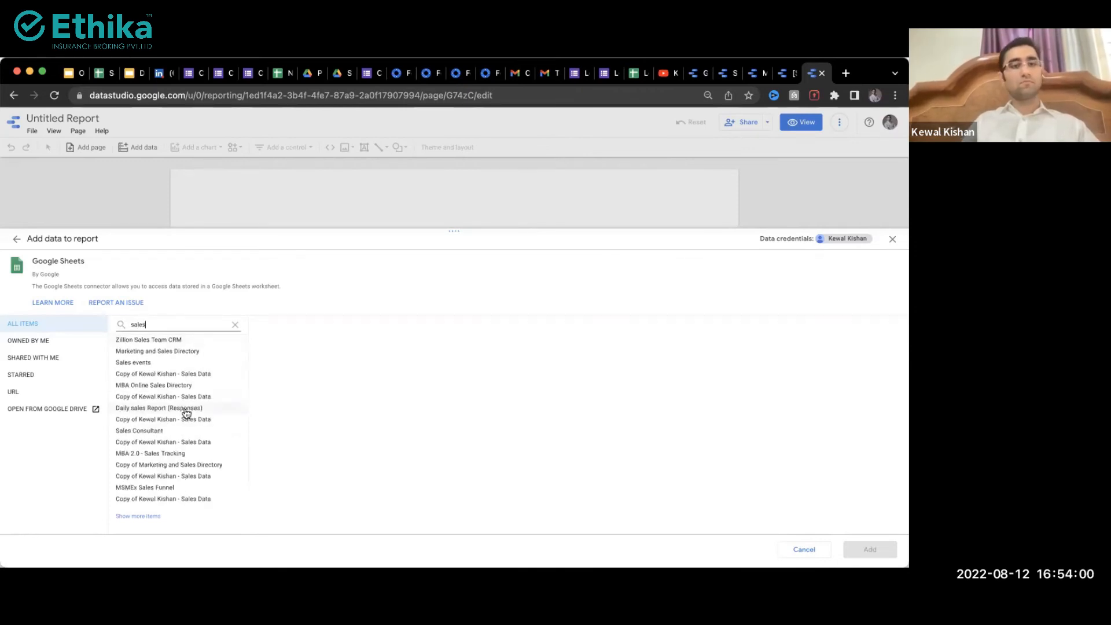
{"action": "left_click", "coordinate": [182, 373]}
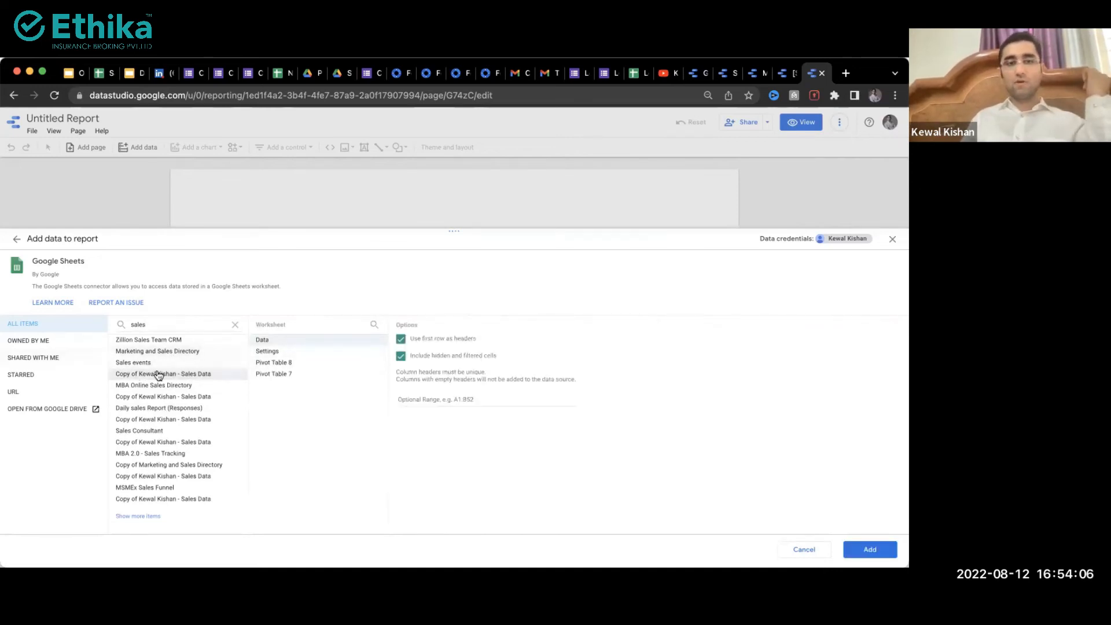
Step: Choose its Data worksheet, checking it in the spreadsheet tab, and add it
{"action": "left_click", "coordinate": [272, 341]}
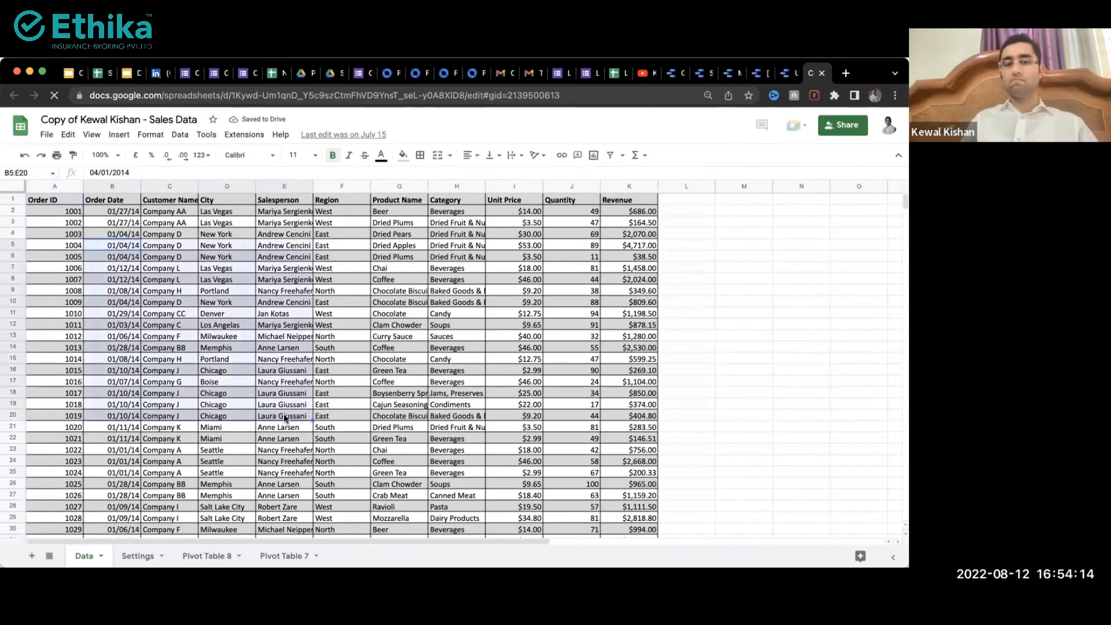
{"action": "key", "text": "ctrl+shift+Tab"}
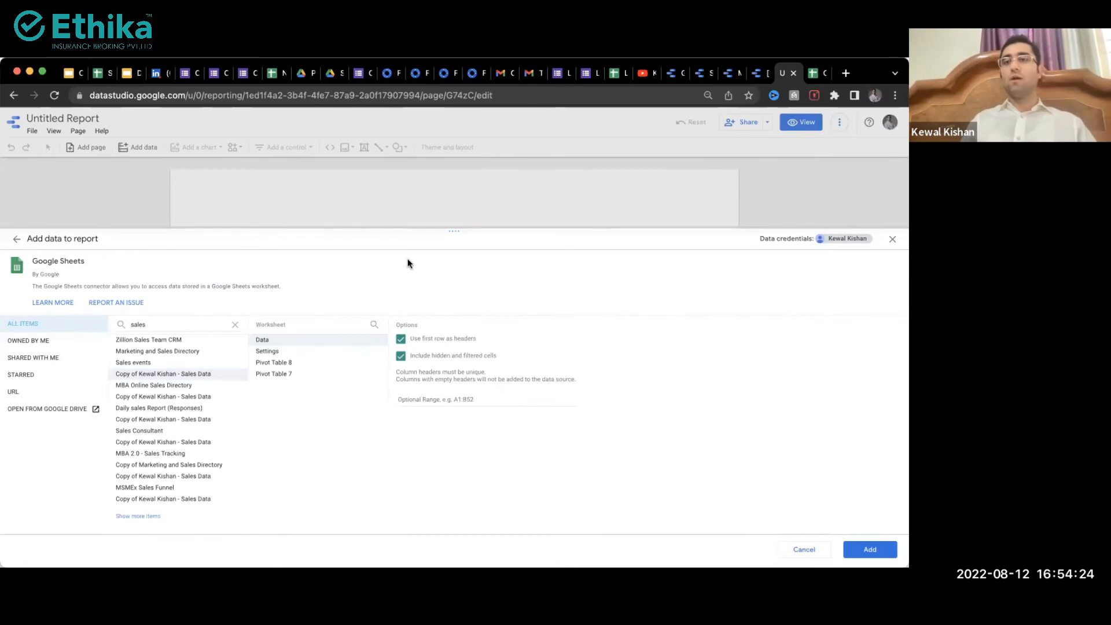
{"action": "key", "text": "ctrl+Tab"}
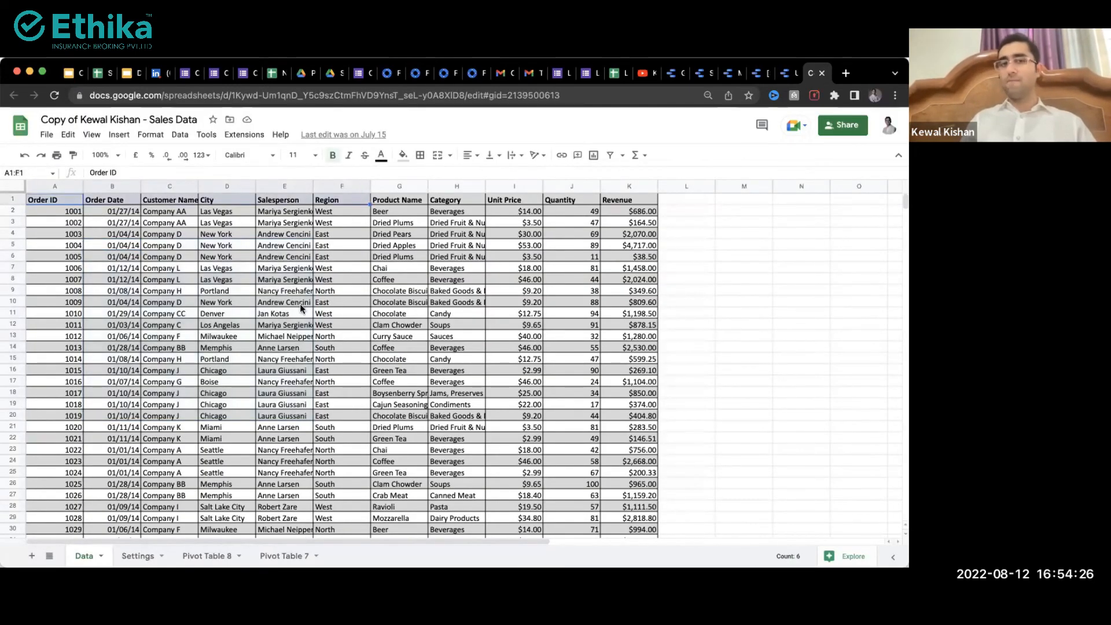
{"action": "key", "text": "ctrl+shift+Tab"}
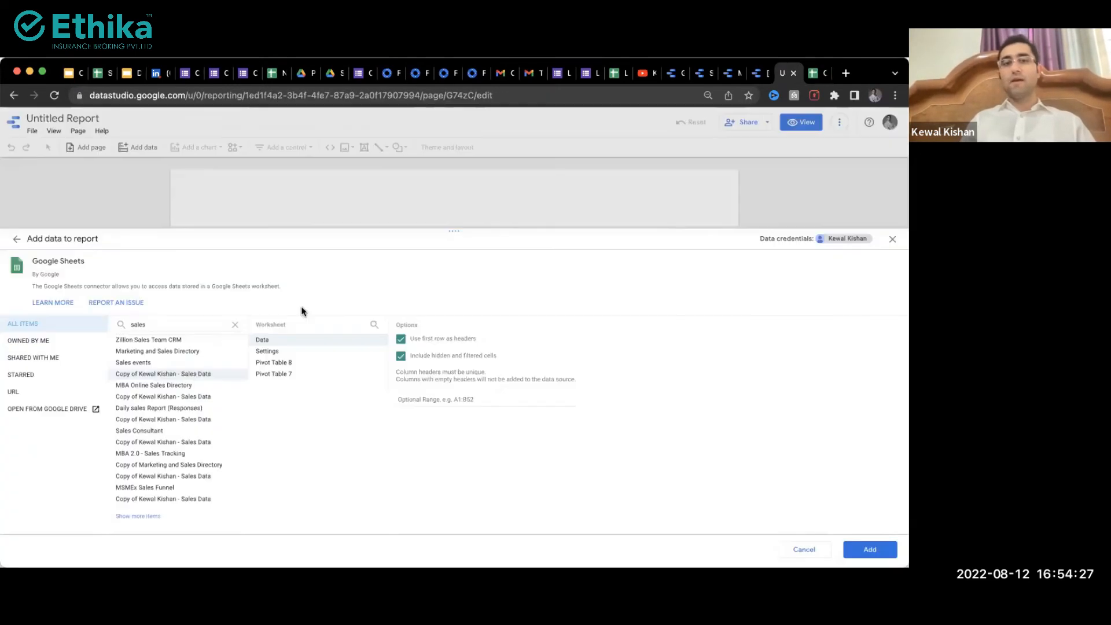
{"action": "left_click", "coordinate": [882, 551]}
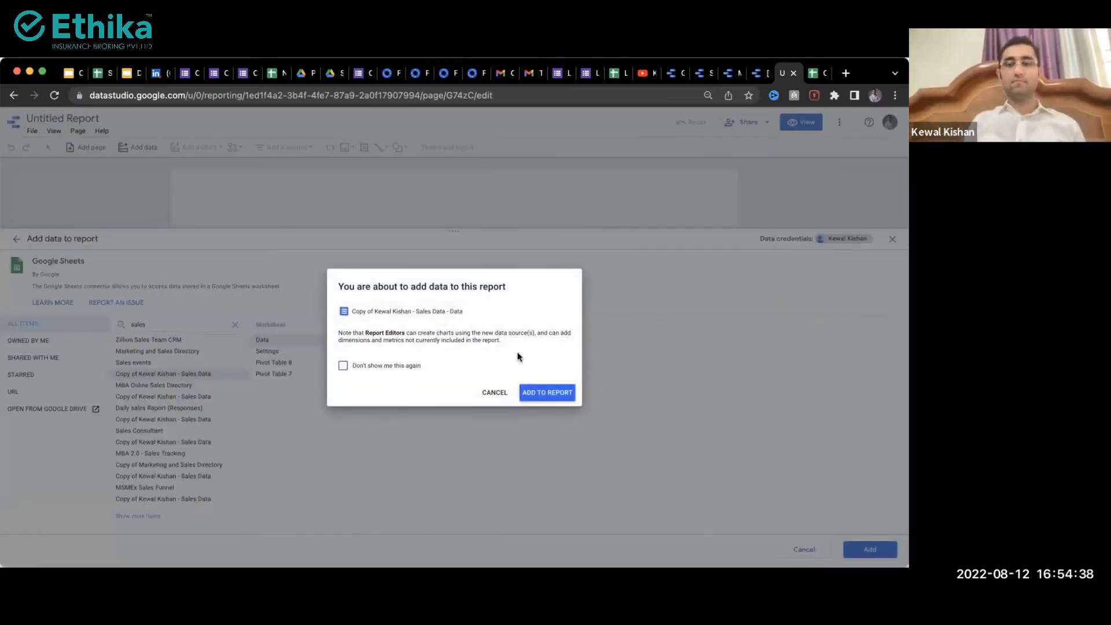
Step: Confirm adding the data, title the report 'Sales Dashboard', and delete the auto-created Customer Name table
{"action": "left_click", "coordinate": [541, 392]}
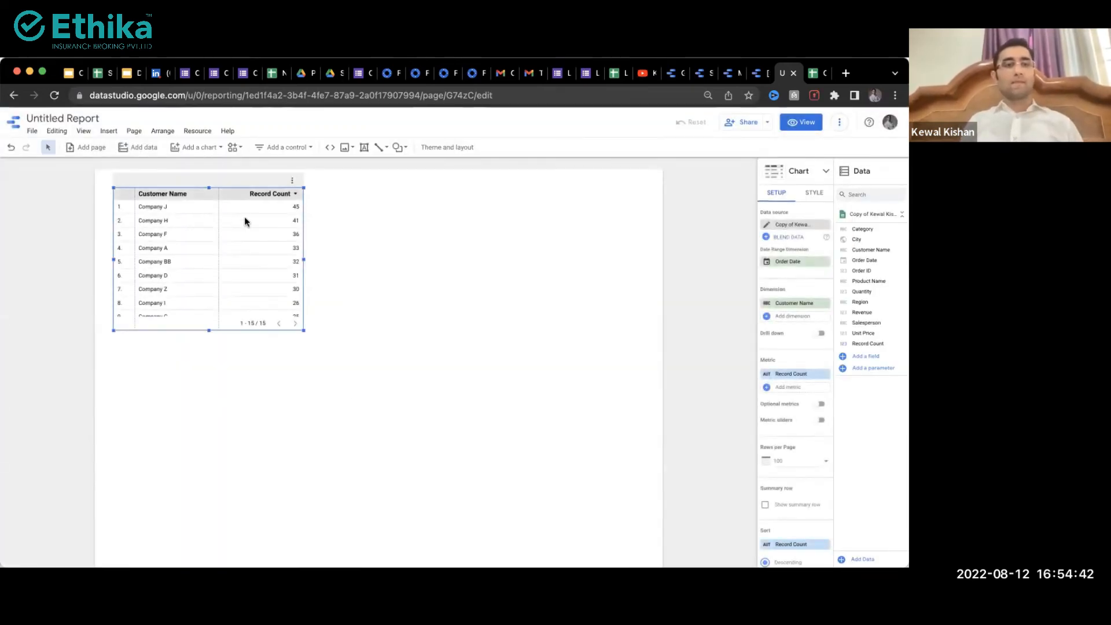
{"action": "left_click", "coordinate": [84, 117]}
{"action": "type", "text": "Sales Das"}
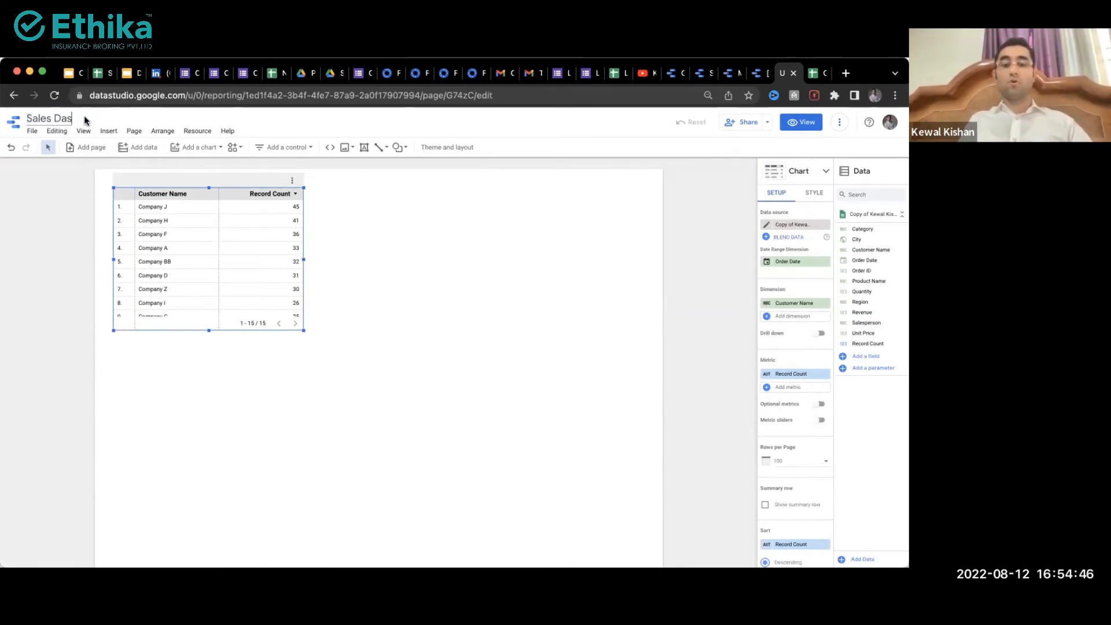
{"action": "type", "text": "hboard"}
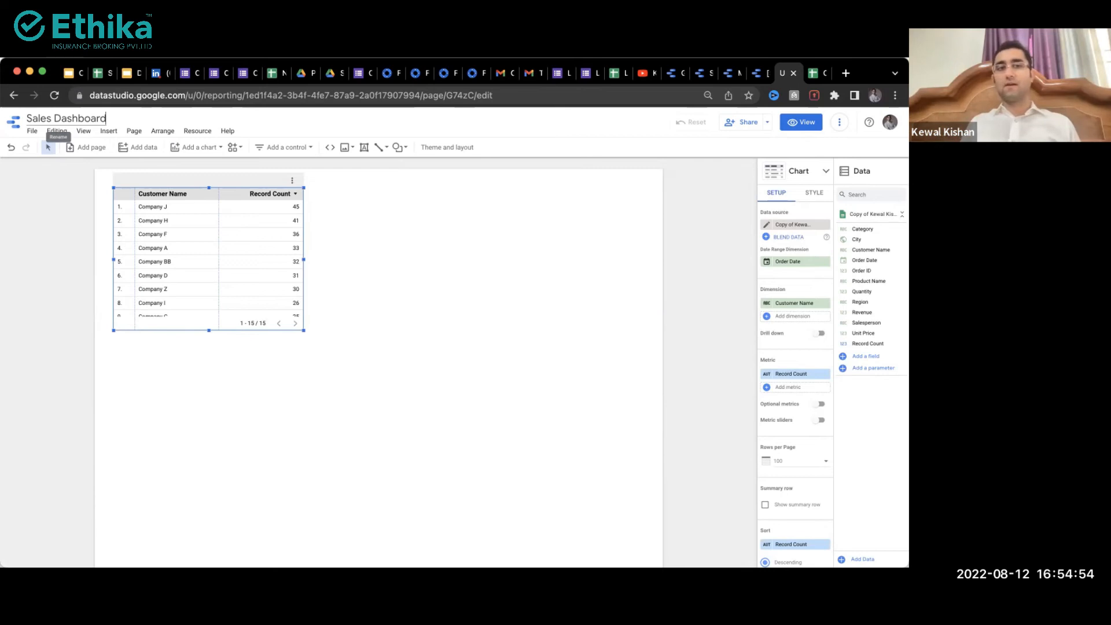
{"action": "left_click_drag", "start_coordinate": [228, 192], "coordinate": [313, 323]}
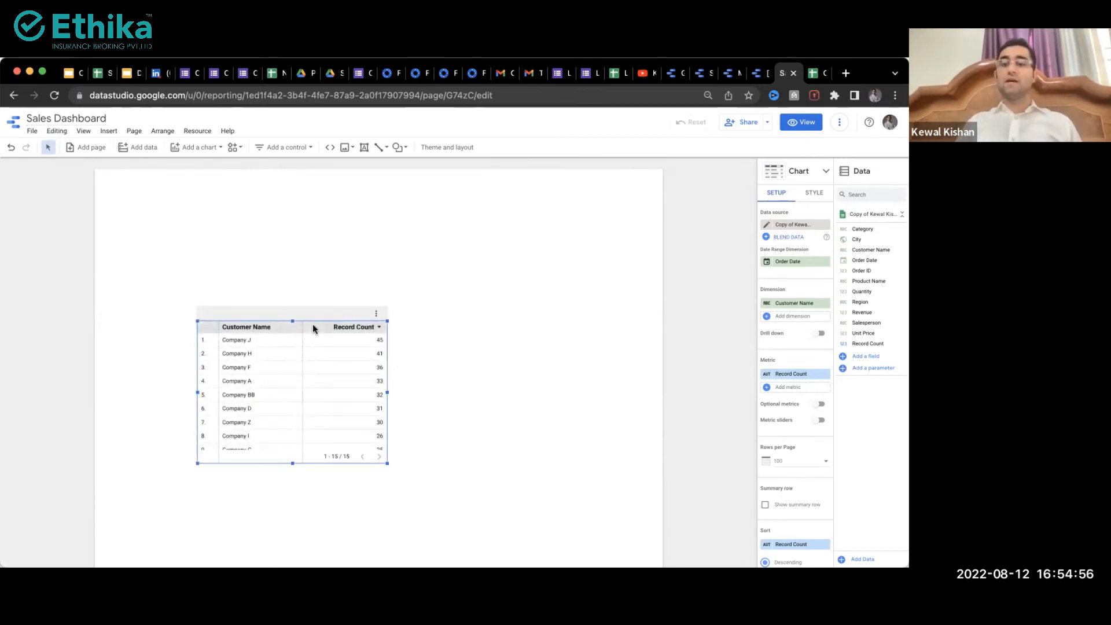
{"action": "key", "text": "Delete"}
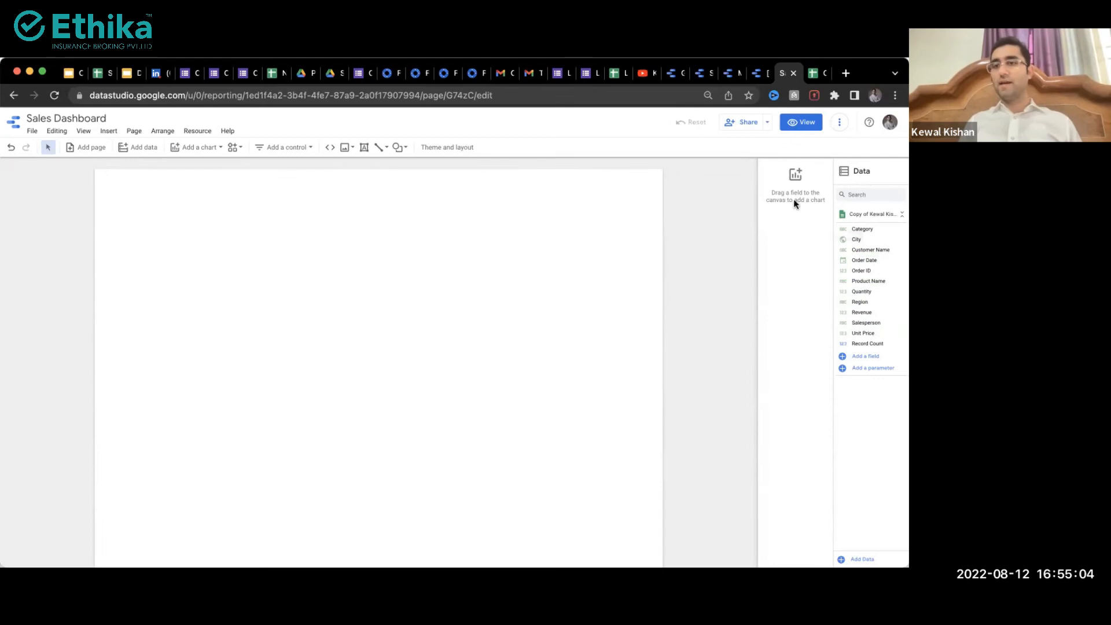
Step: Referring to the spreadsheet's donut chart, draw a donut chart at the page's top left
{"action": "left_click", "coordinate": [199, 147]}
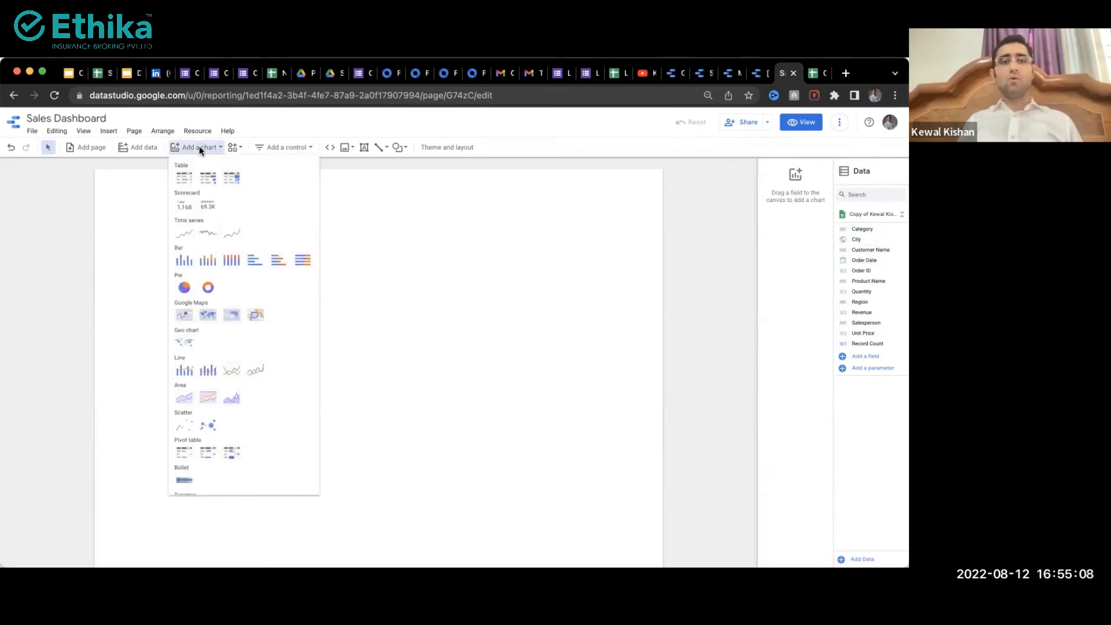
{"action": "left_click", "coordinate": [103, 73]}
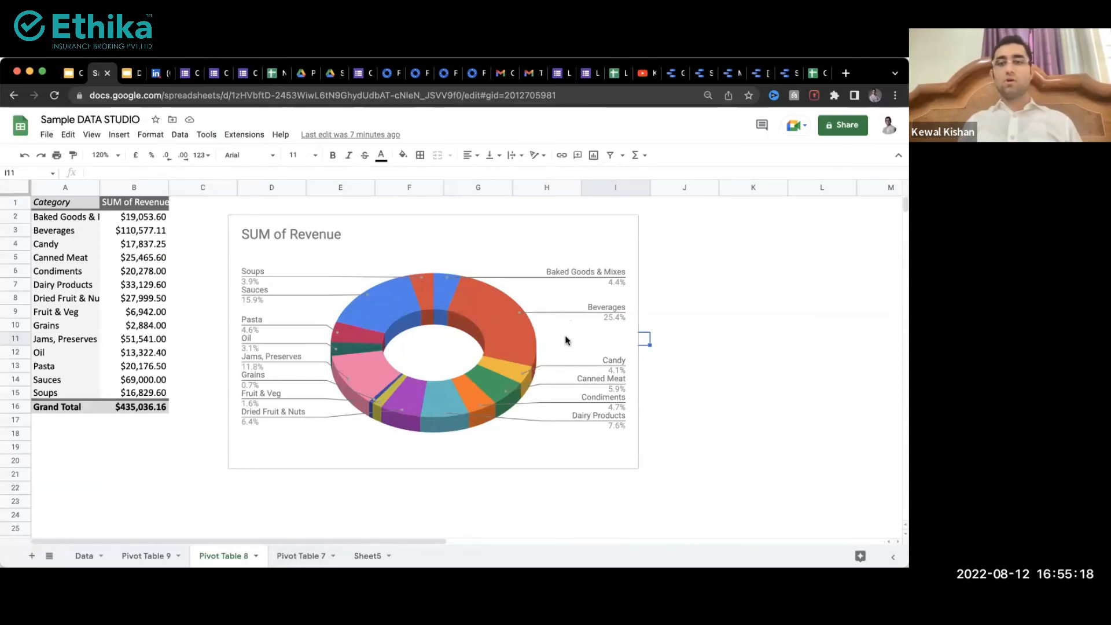
{"action": "left_click", "coordinate": [507, 325]}
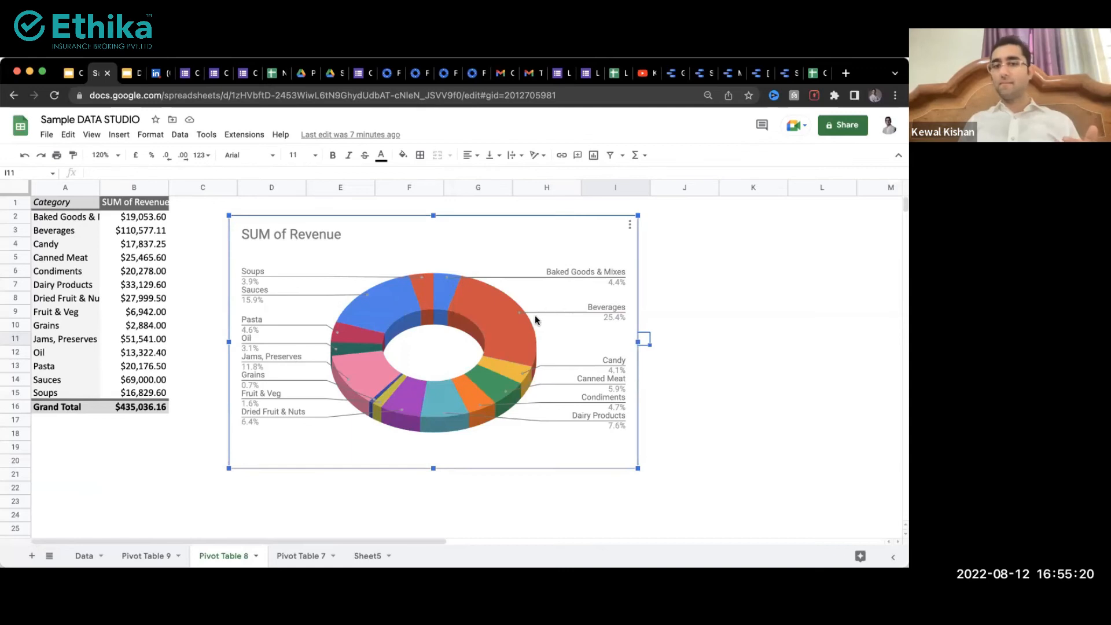
{"action": "left_click", "coordinate": [785, 73]}
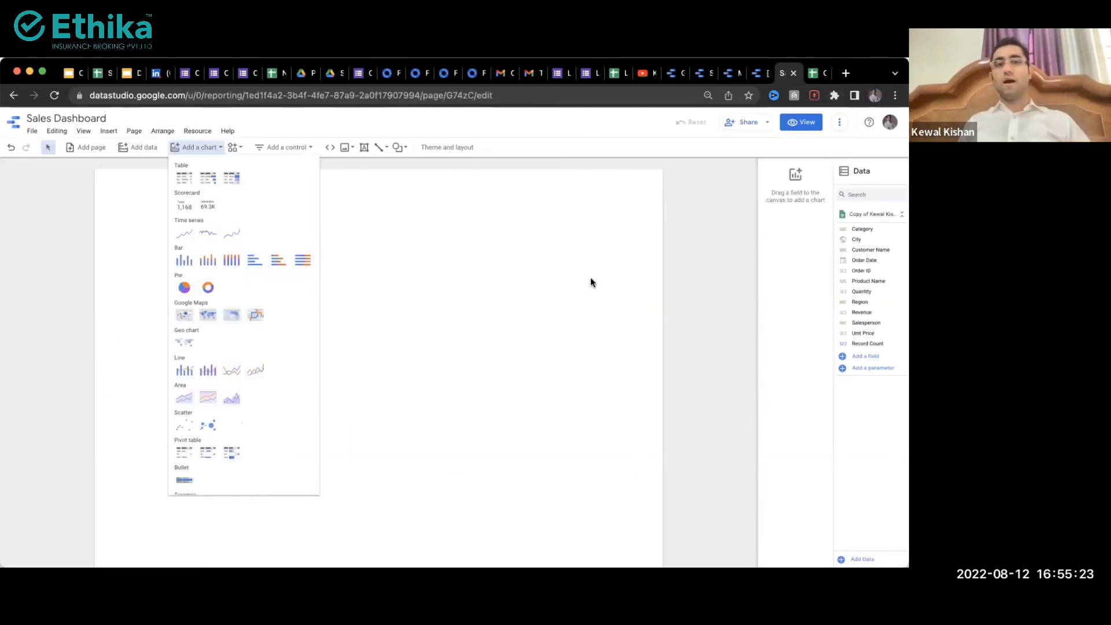
{"action": "left_click", "coordinate": [208, 287]}
{"action": "mouse_move", "coordinate": [132, 204]}
{"action": "left_mouse_down"}
{"action": "mouse_move", "coordinate": [332, 349]}
{"action": "mouse_move", "coordinate": [384, 421]}
{"action": "mouse_move", "coordinate": [403, 422]}
{"action": "left_mouse_up"}
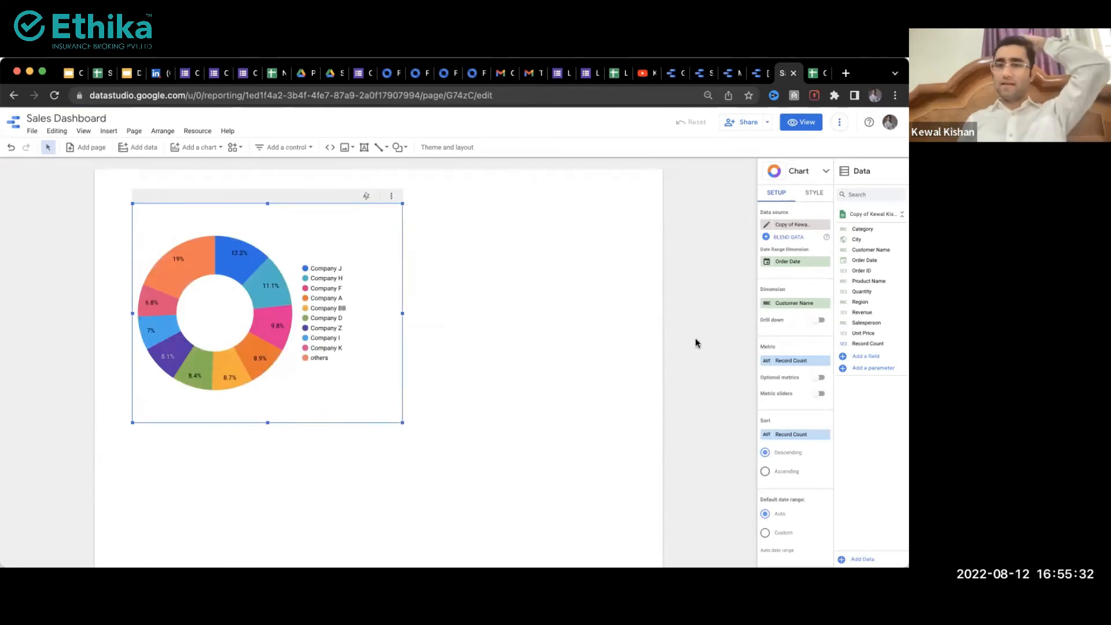
Step: Change the donut chart's dimension from Customer Name to Category
{"action": "scroll", "coordinate": [780, 307], "scroll_direction": "up", "scroll_amount": 5}
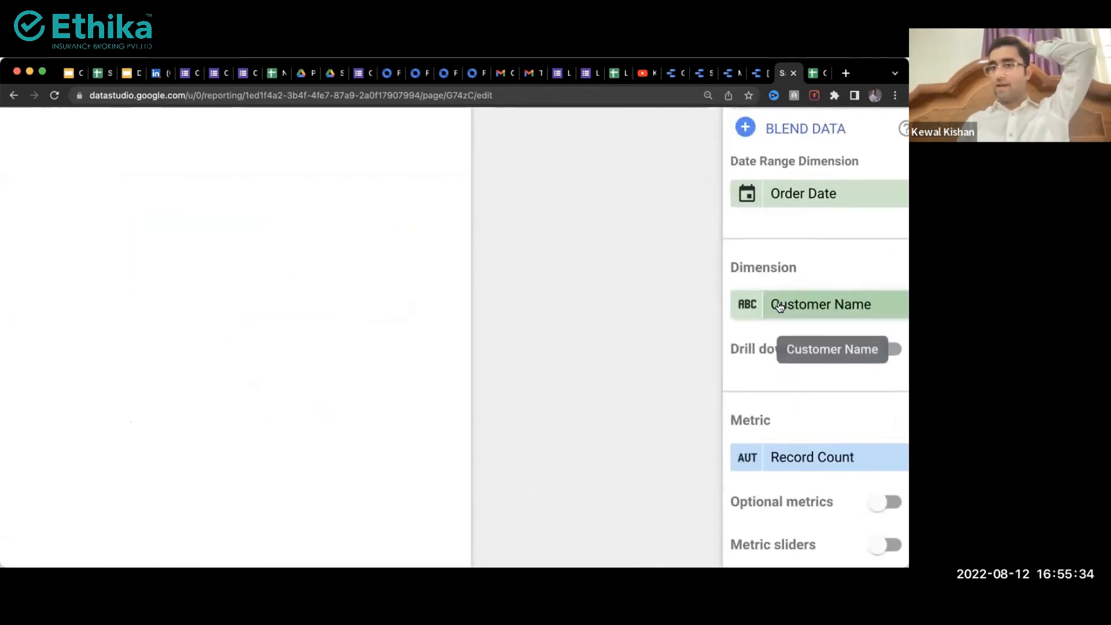
{"action": "scroll", "coordinate": [780, 308], "scroll_direction": "right", "scroll_amount": 2}
{"action": "scroll", "coordinate": [780, 308], "scroll_direction": "down", "scroll_amount": 2}
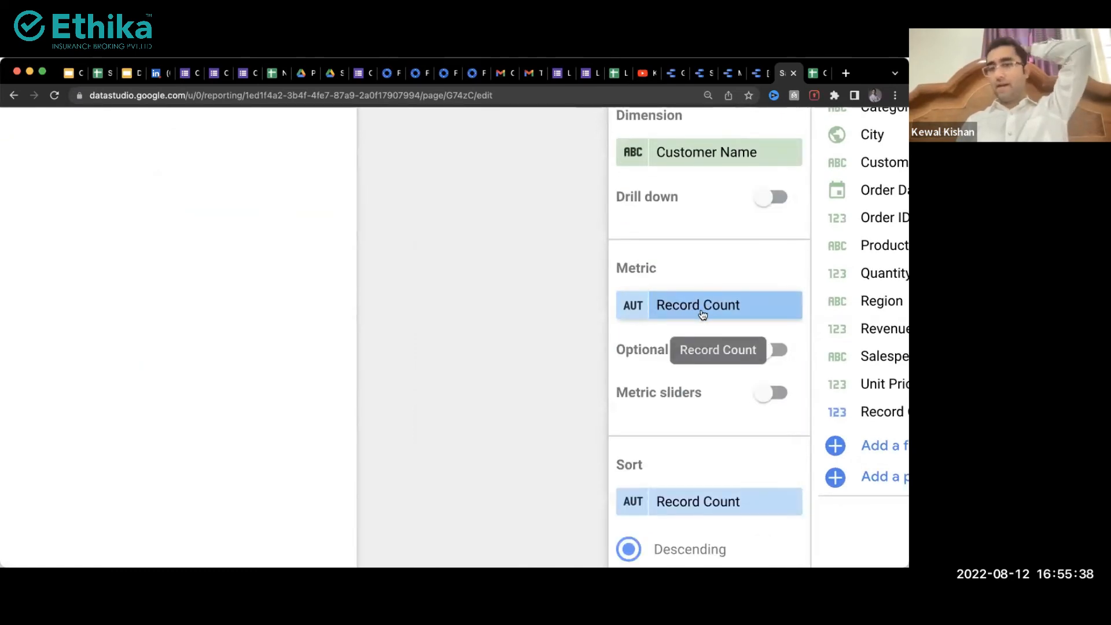
{"action": "scroll", "coordinate": [702, 314], "scroll_direction": "left", "scroll_amount": 2}
{"action": "scroll", "coordinate": [700, 314], "scroll_direction": "down", "scroll_amount": 5}
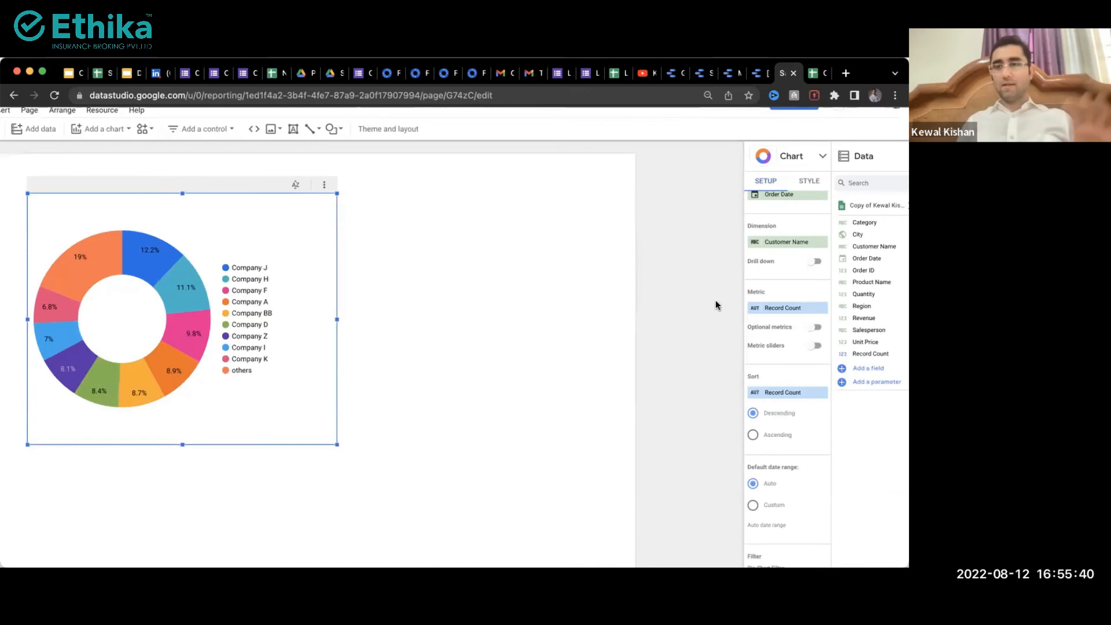
{"action": "scroll", "coordinate": [797, 305], "scroll_direction": "up", "scroll_amount": 2}
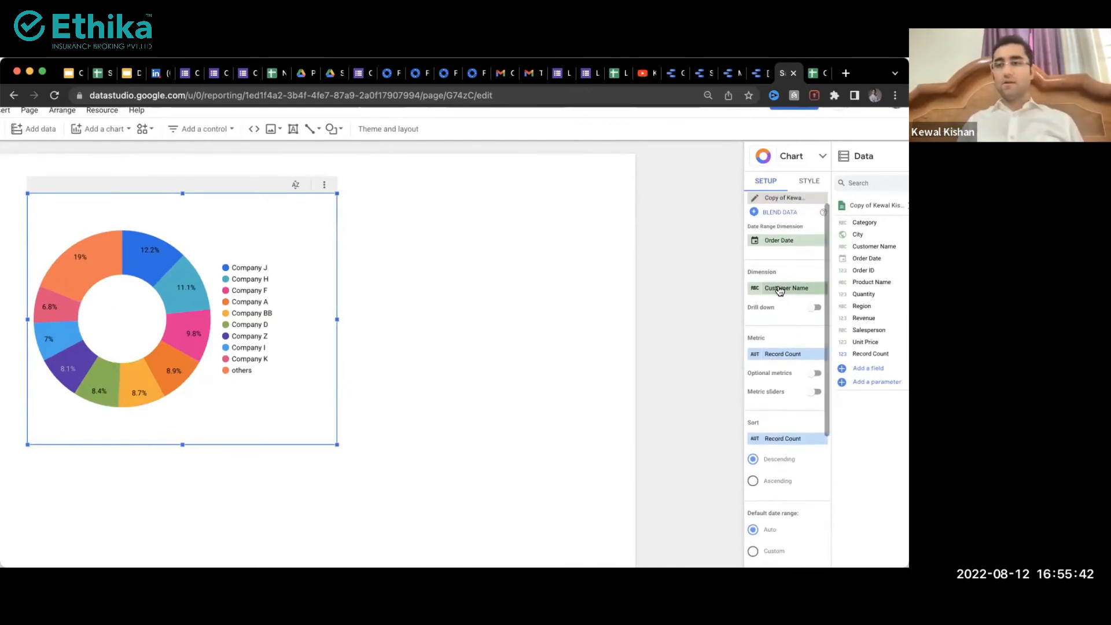
{"action": "left_click", "coordinate": [789, 288]}
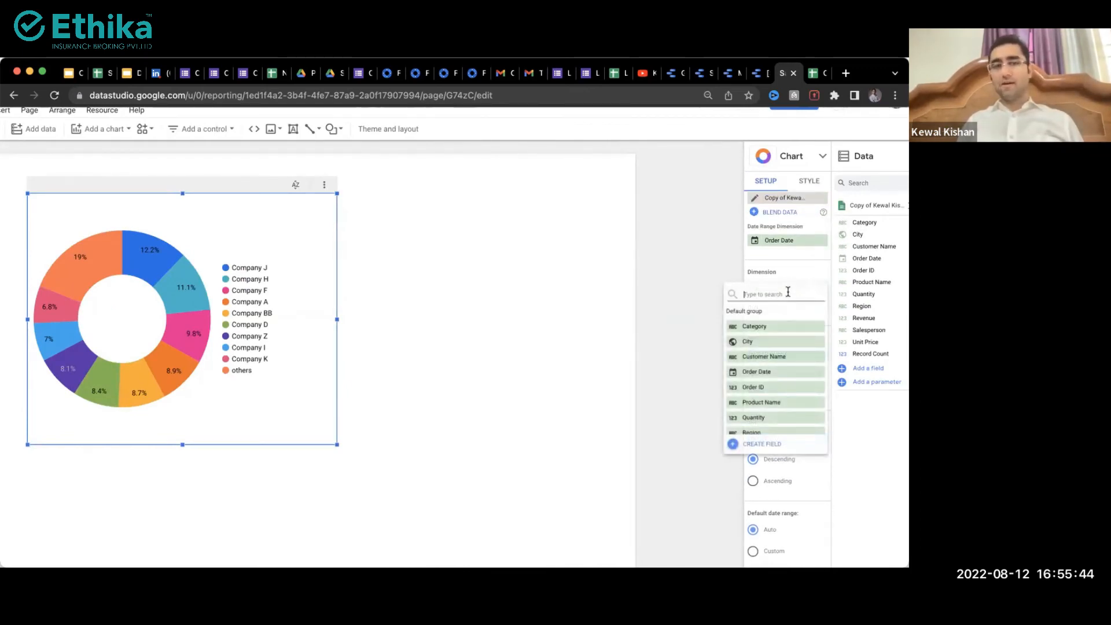
{"action": "left_click", "coordinate": [769, 325]}
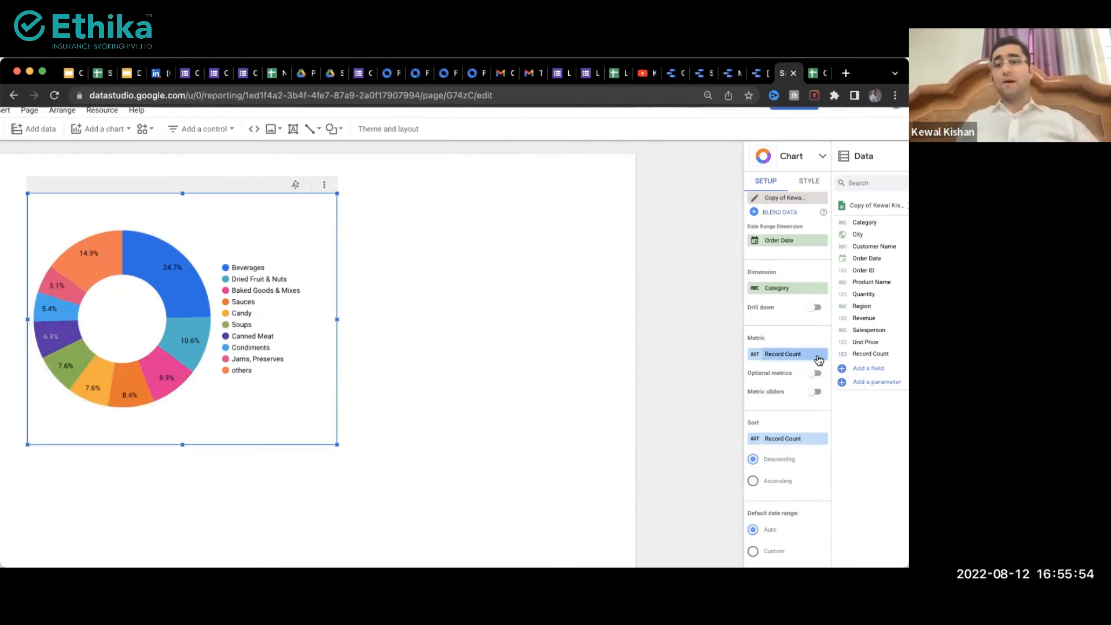
Step: Set the donut chart's metric to Revenue, then compare it with the spreadsheet's chart
{"action": "left_click", "coordinate": [785, 354]}
{"action": "scroll", "coordinate": [770, 443], "scroll_direction": "down", "scroll_amount": 2}
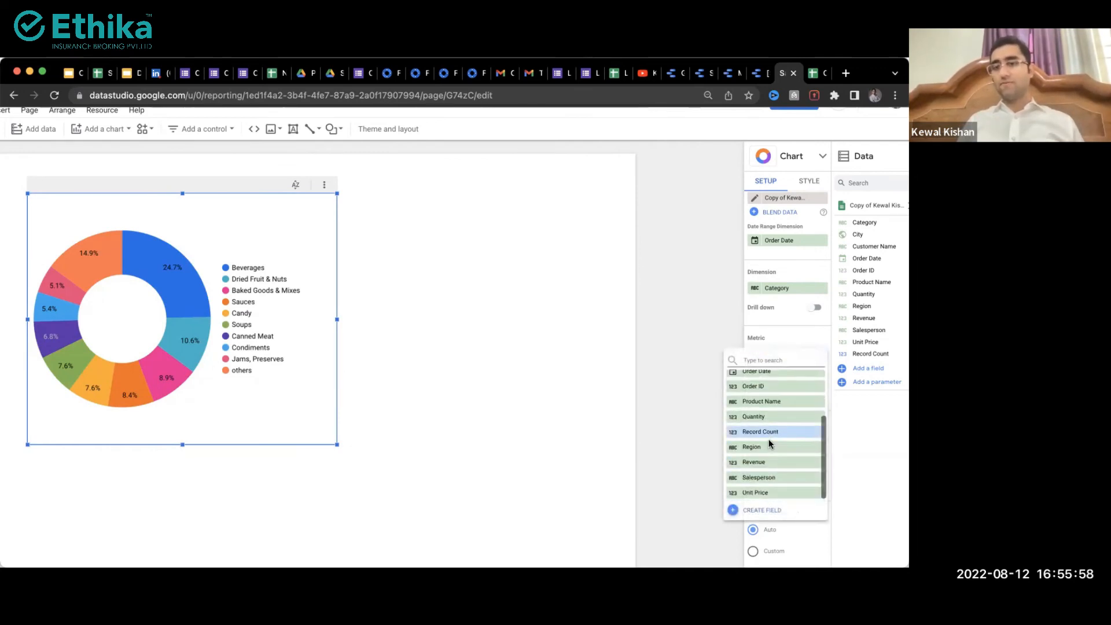
{"action": "scroll", "coordinate": [767, 462], "scroll_direction": "up", "scroll_amount": 5}
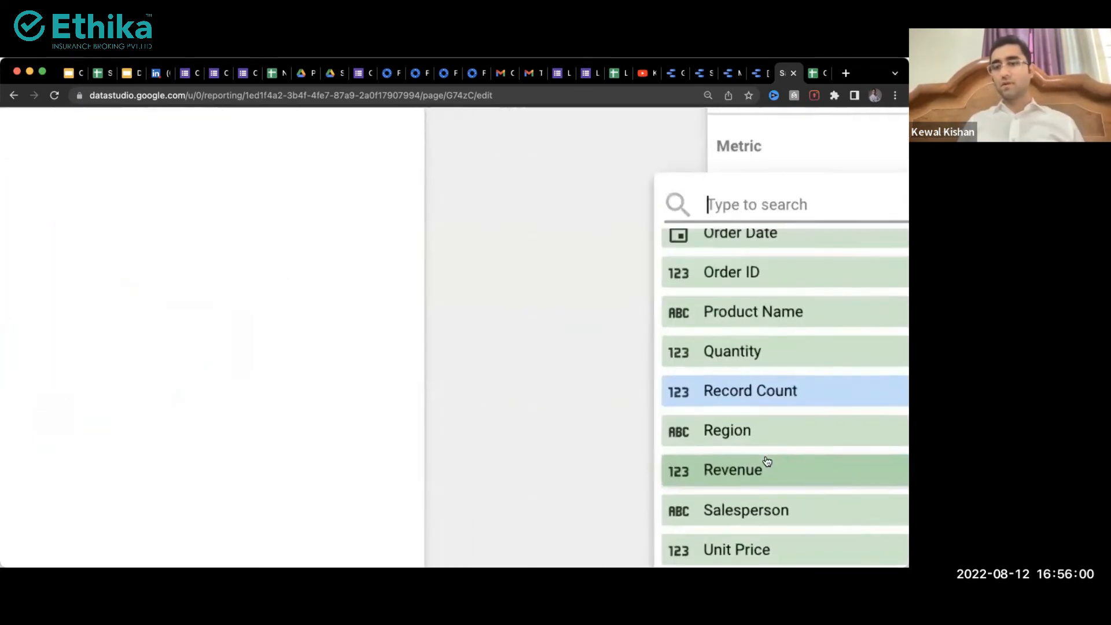
{"action": "scroll", "coordinate": [767, 462], "scroll_direction": "down", "scroll_amount": 3}
{"action": "scroll", "coordinate": [767, 460], "scroll_direction": "left", "scroll_amount": 2}
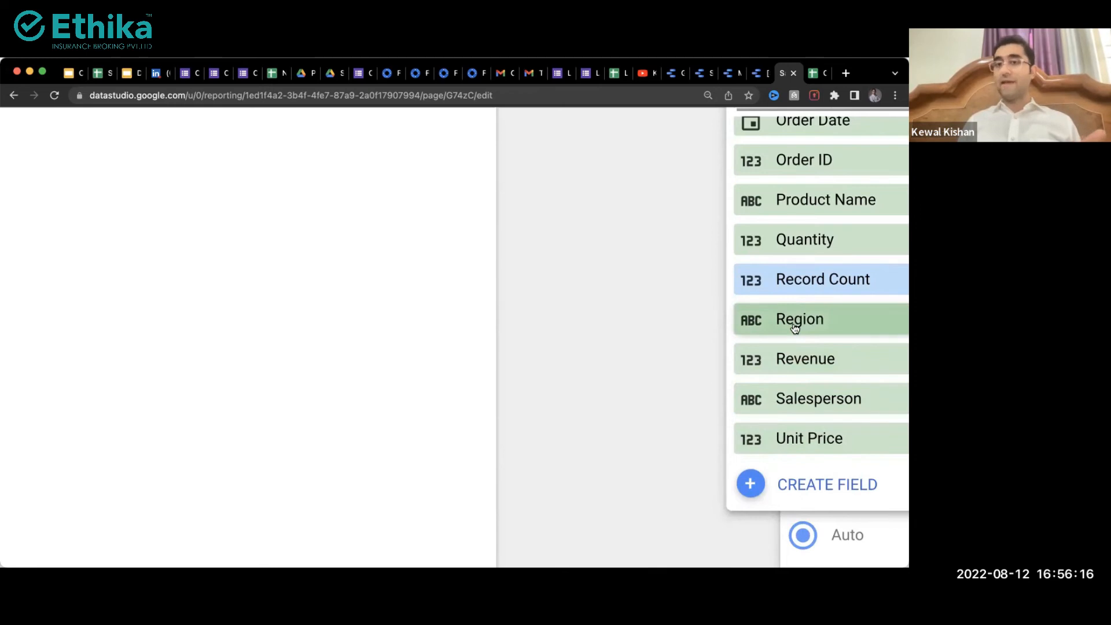
{"action": "scroll", "coordinate": [788, 247], "scroll_direction": "up", "scroll_amount": 3}
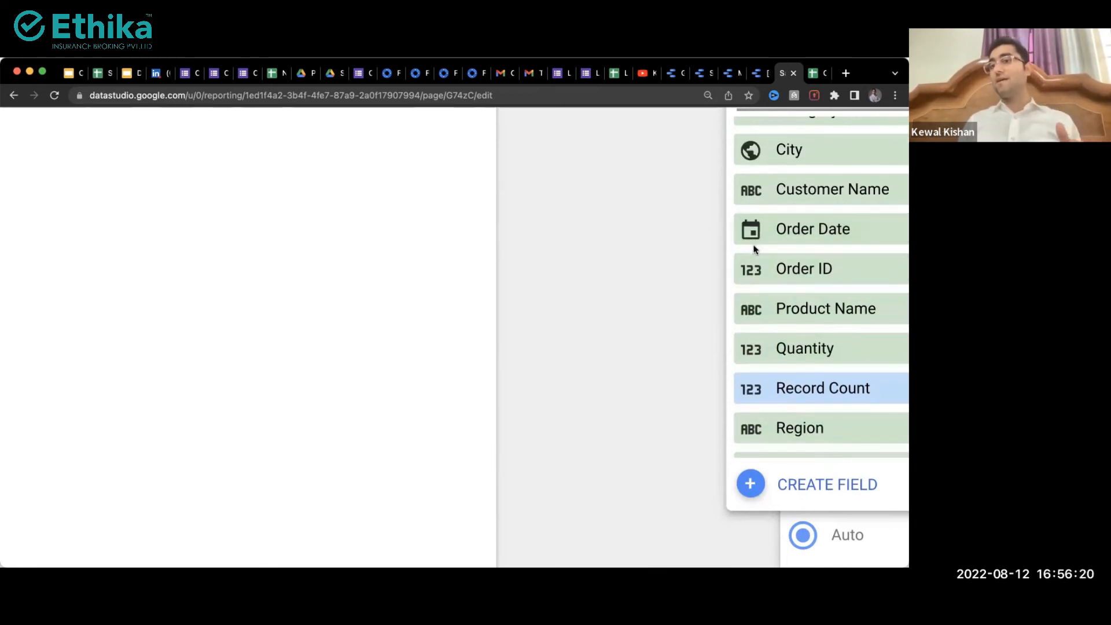
{"action": "scroll", "coordinate": [781, 246], "scroll_direction": "up", "scroll_amount": 3}
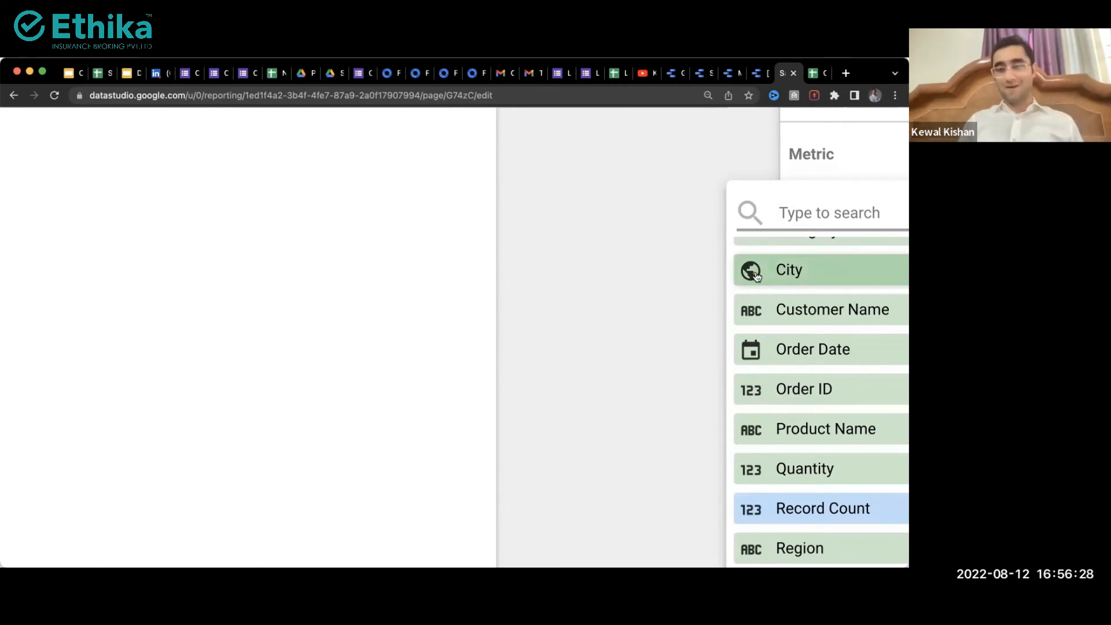
{"action": "scroll", "coordinate": [756, 277], "scroll_direction": "down", "scroll_amount": 5}
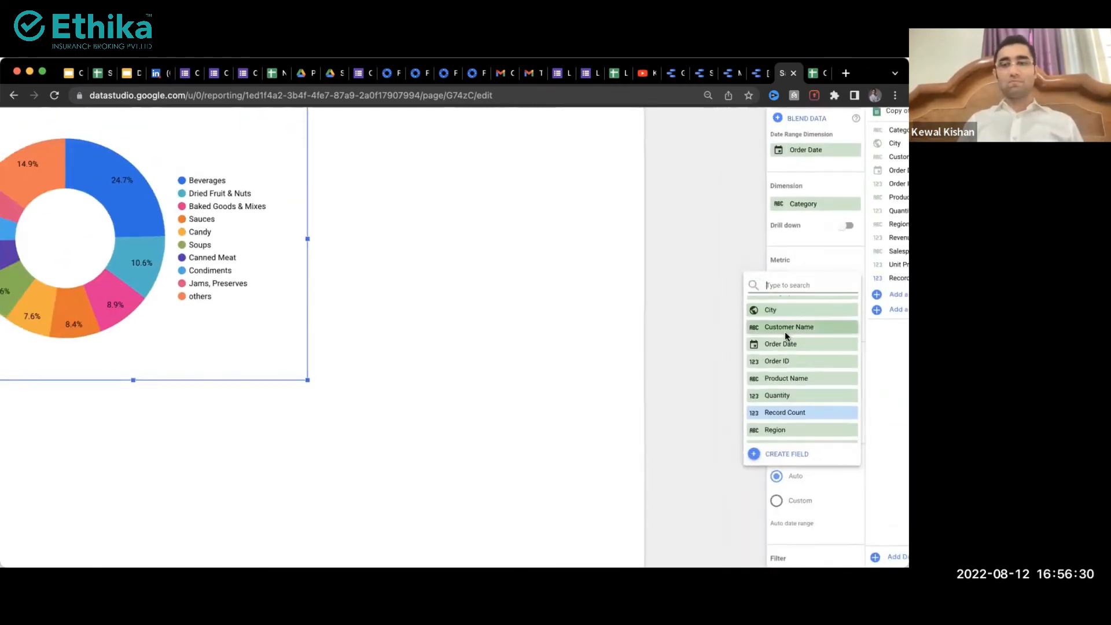
{"action": "scroll", "coordinate": [785, 335], "scroll_direction": "up", "scroll_amount": 2}
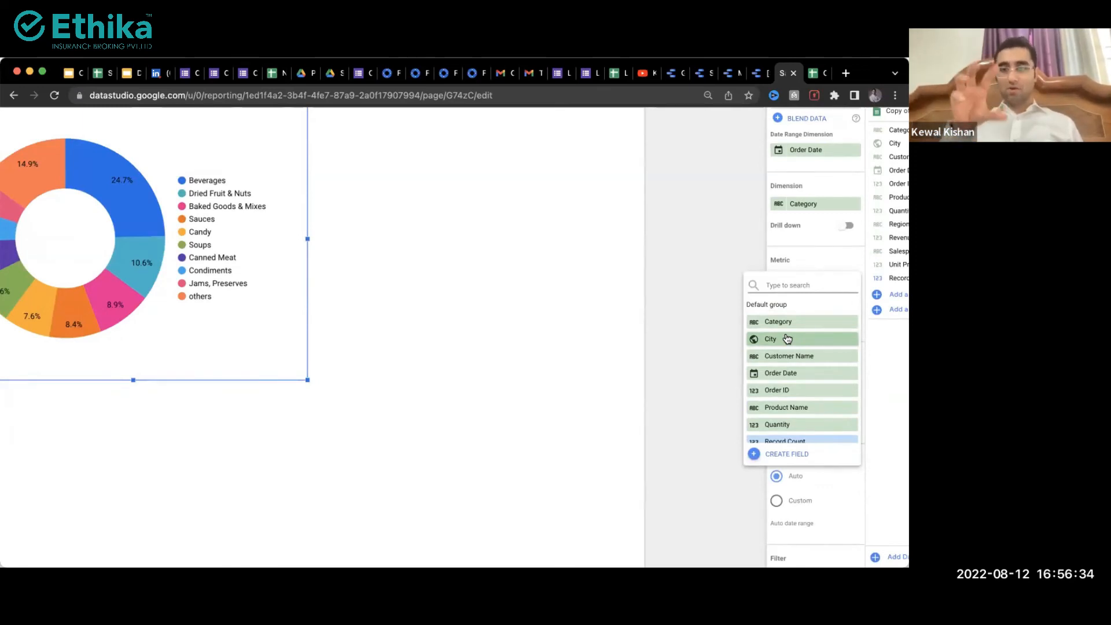
{"action": "key", "text": "super+minus"}
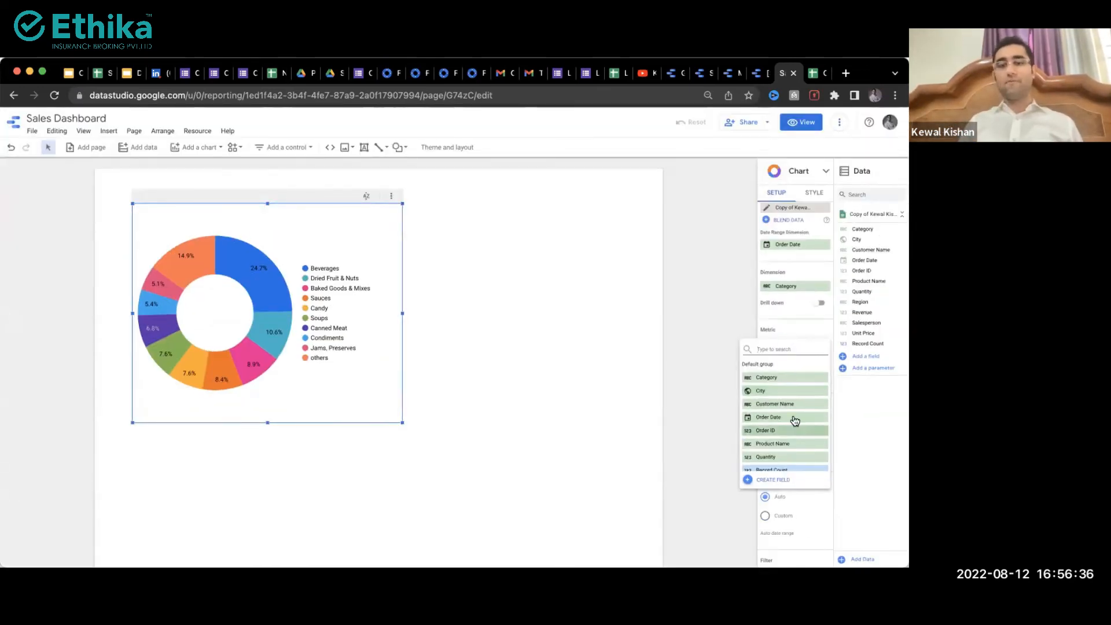
{"action": "scroll", "coordinate": [796, 437], "scroll_direction": "down", "scroll_amount": 2}
{"action": "scroll", "coordinate": [796, 437], "scroll_direction": "down", "scroll_amount": 1}
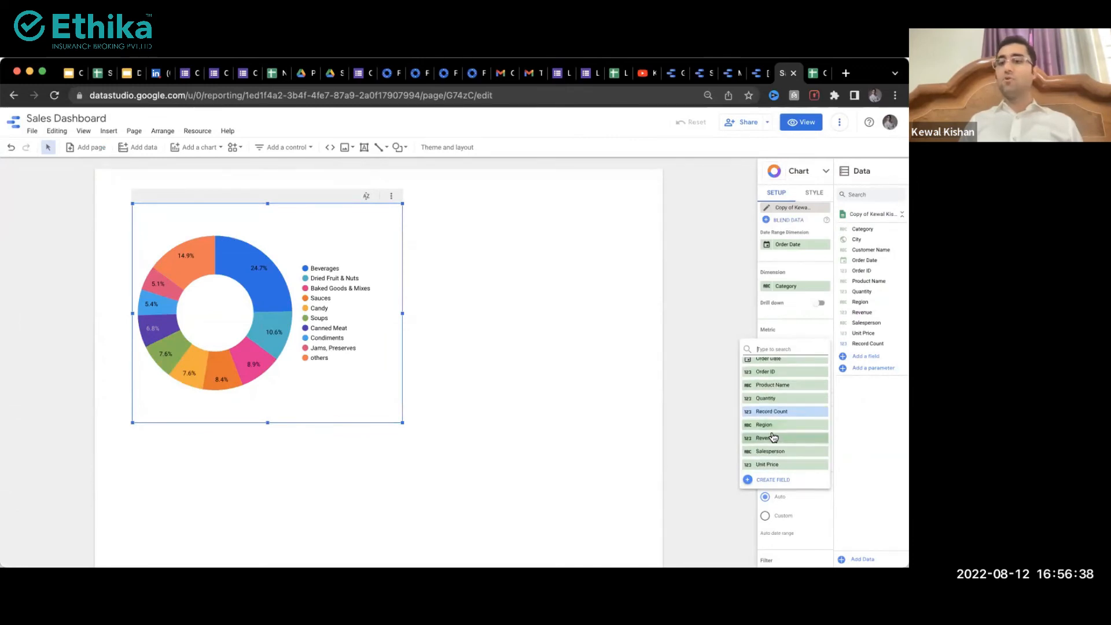
{"action": "scroll", "coordinate": [778, 443], "scroll_direction": "up", "scroll_amount": 5}
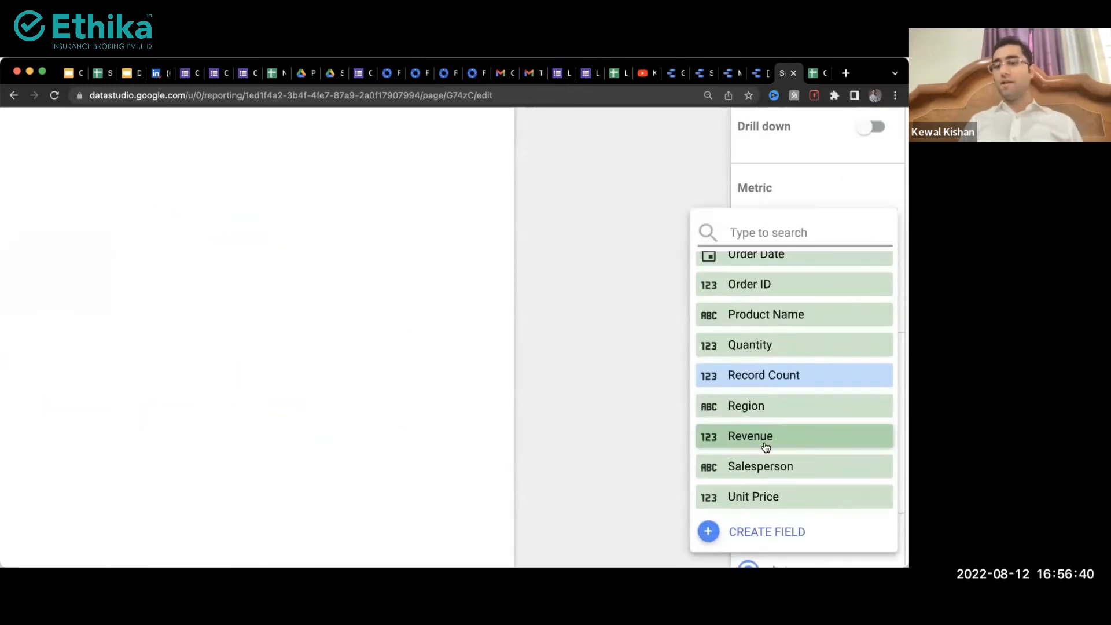
{"action": "left_click", "coordinate": [763, 446]}
{"action": "scroll", "coordinate": [821, 288], "scroll_direction": "down", "scroll_amount": 5}
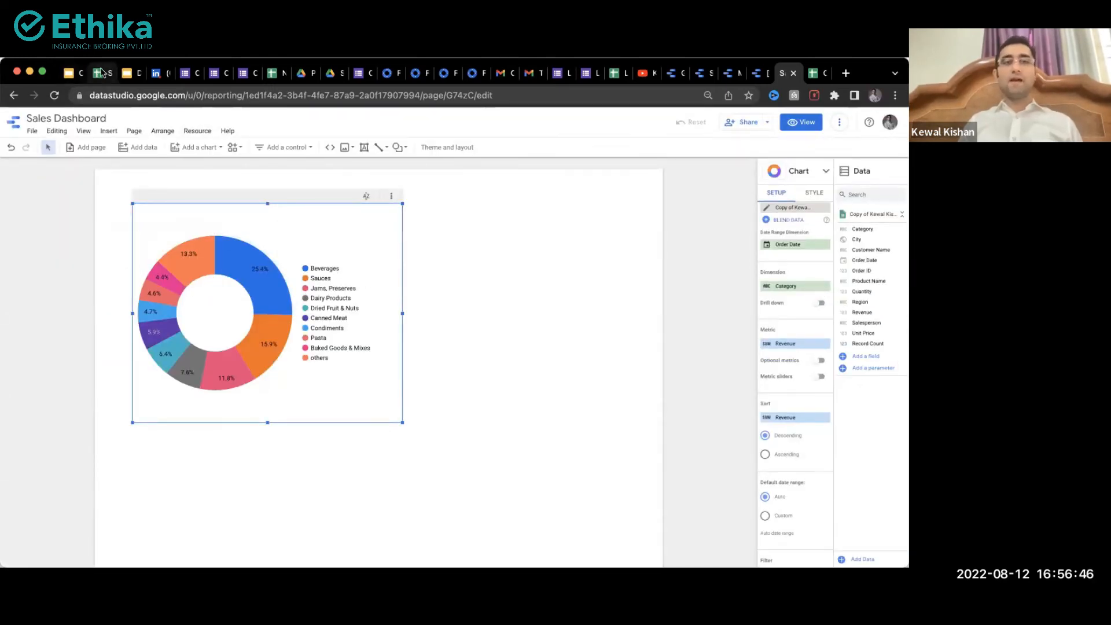
{"action": "left_click", "coordinate": [101, 73]}
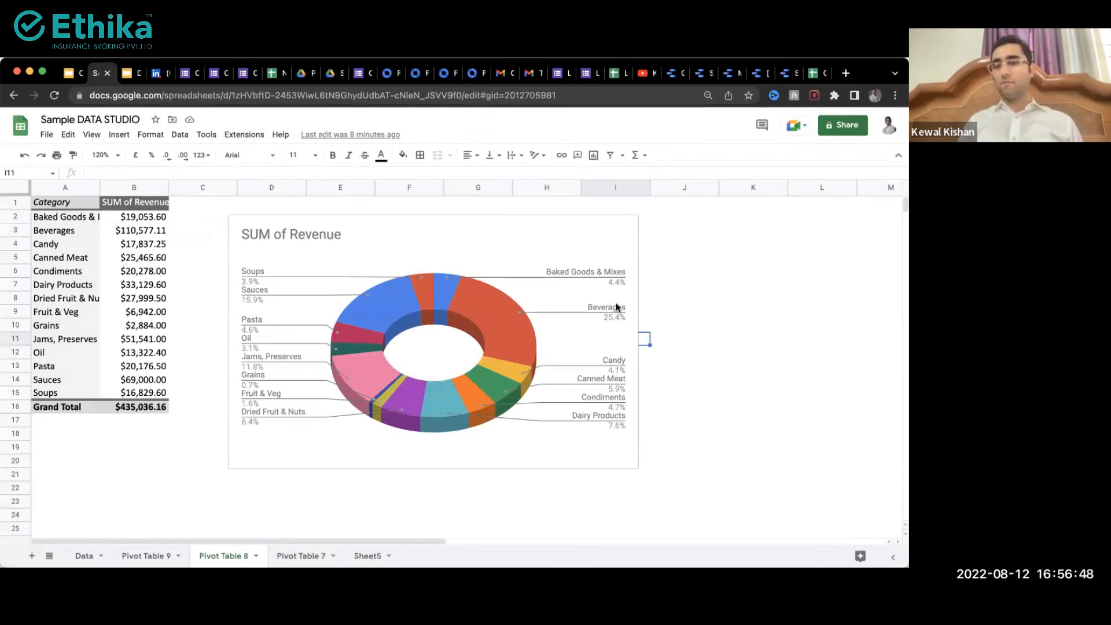
{"action": "left_click", "coordinate": [757, 73]}
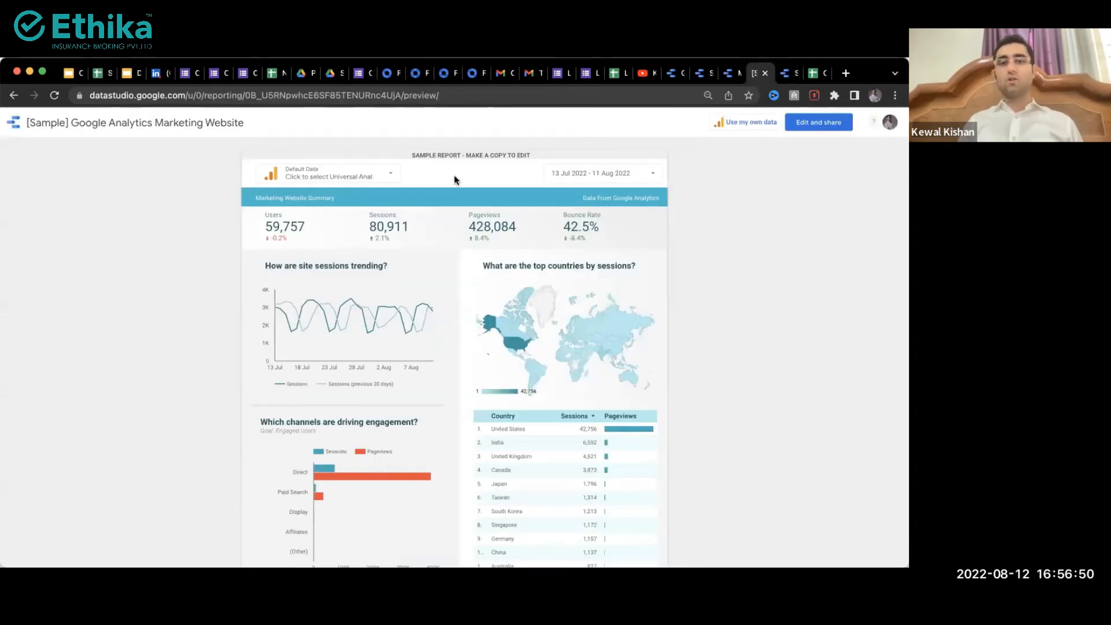
{"action": "left_click", "coordinate": [705, 76]}
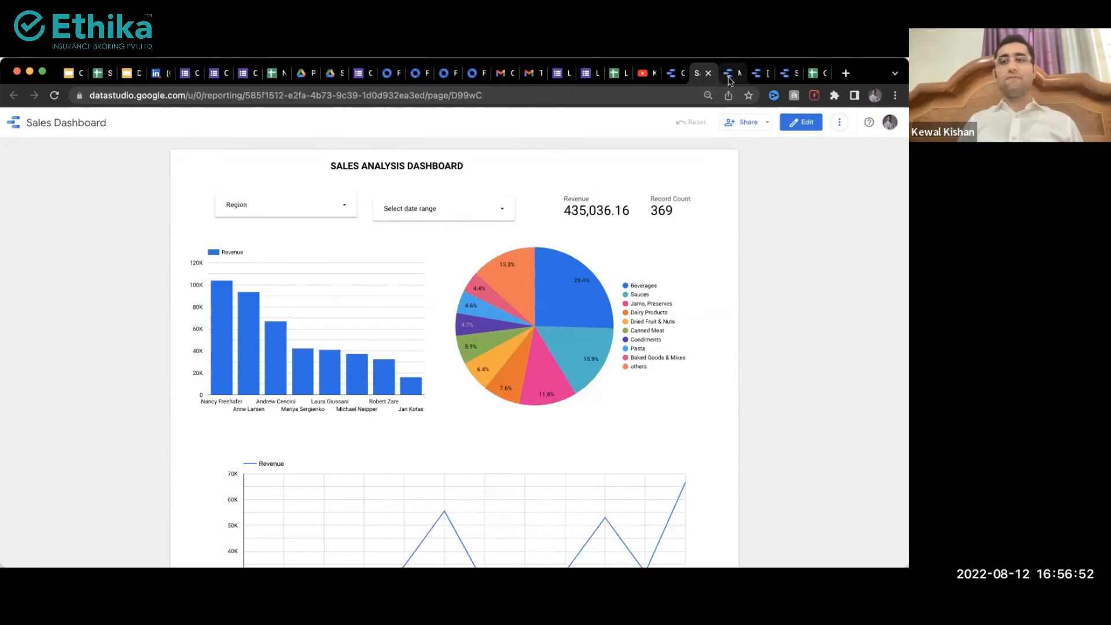
{"action": "left_click", "coordinate": [728, 76]}
{"action": "left_click", "coordinate": [791, 77]}
{"action": "mouse_move", "coordinate": [274, 298]}
{"action": "scroll", "coordinate": [274, 299], "scroll_direction": "up", "scroll_amount": 5}
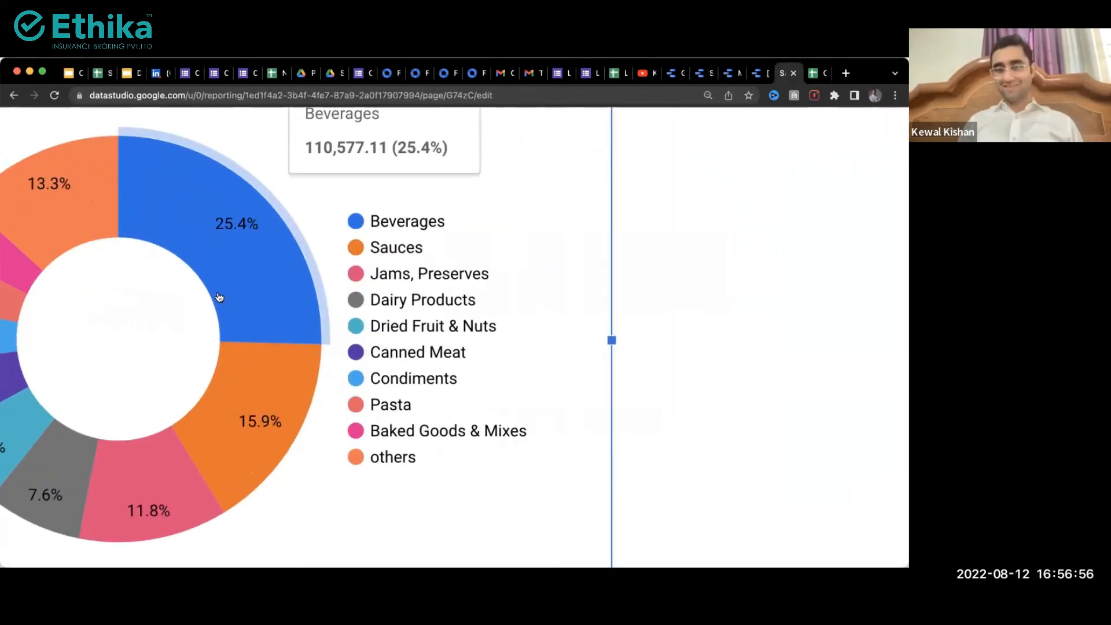
{"action": "scroll", "coordinate": [208, 291], "scroll_direction": "down", "scroll_amount": 5}
{"action": "left_click_drag", "start_coordinate": [308, 400], "coordinate": [313, 426]}
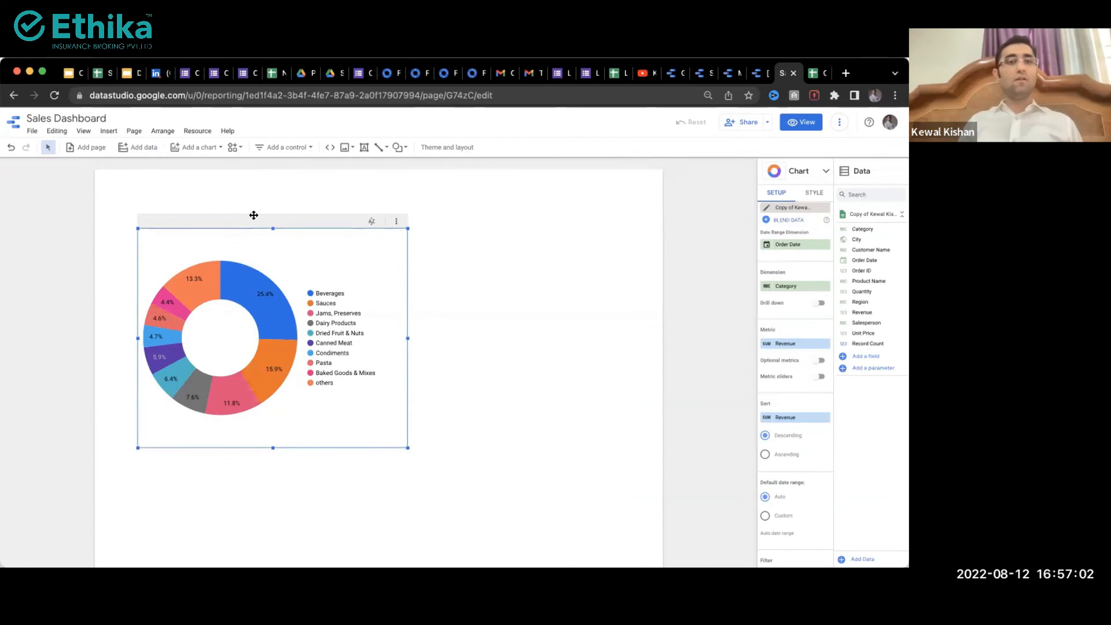
Step: Add a top text box reading 'ABC- Sales Dashboard', styled 30px, bold and underlined
{"action": "left_click", "coordinate": [364, 148]}
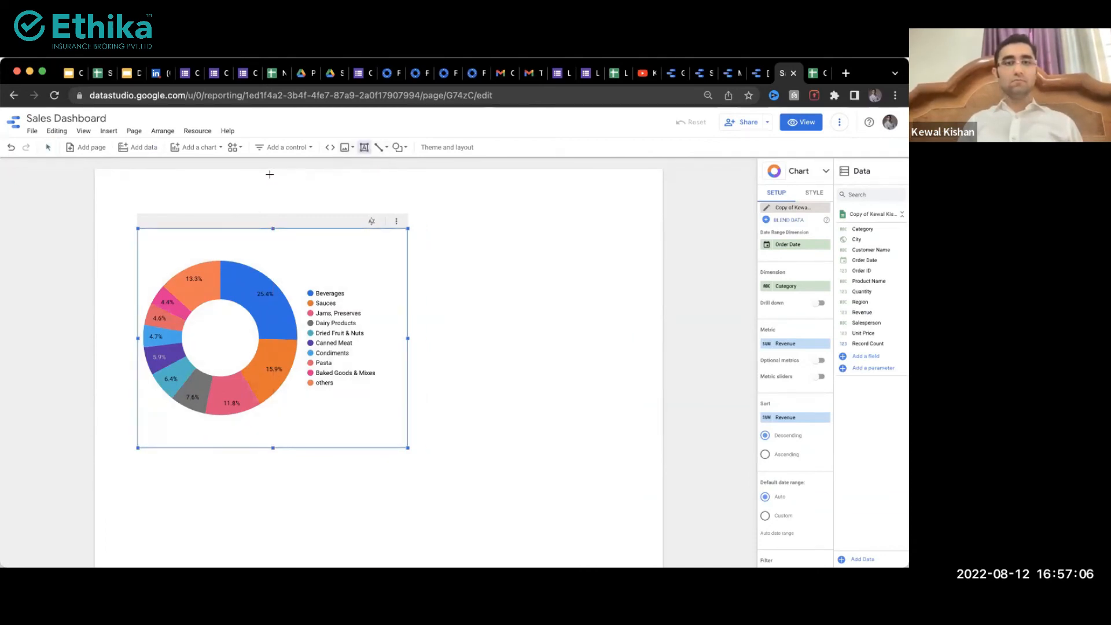
{"action": "left_click_drag", "start_coordinate": [339, 185], "coordinate": [506, 221]}
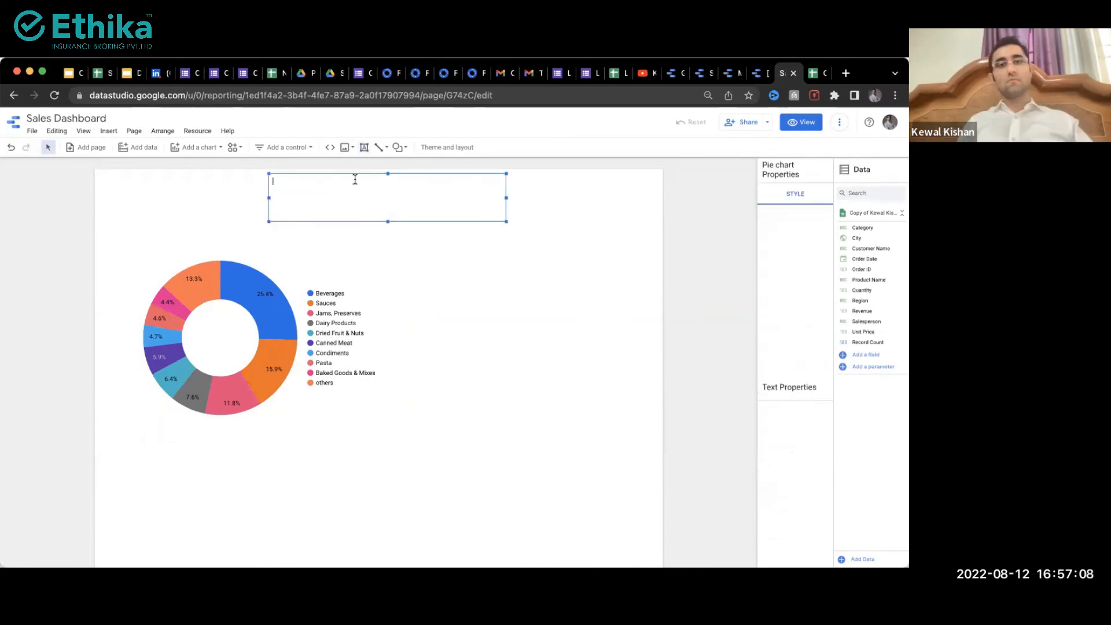
{"action": "type", "text": "ABC- Sales"}
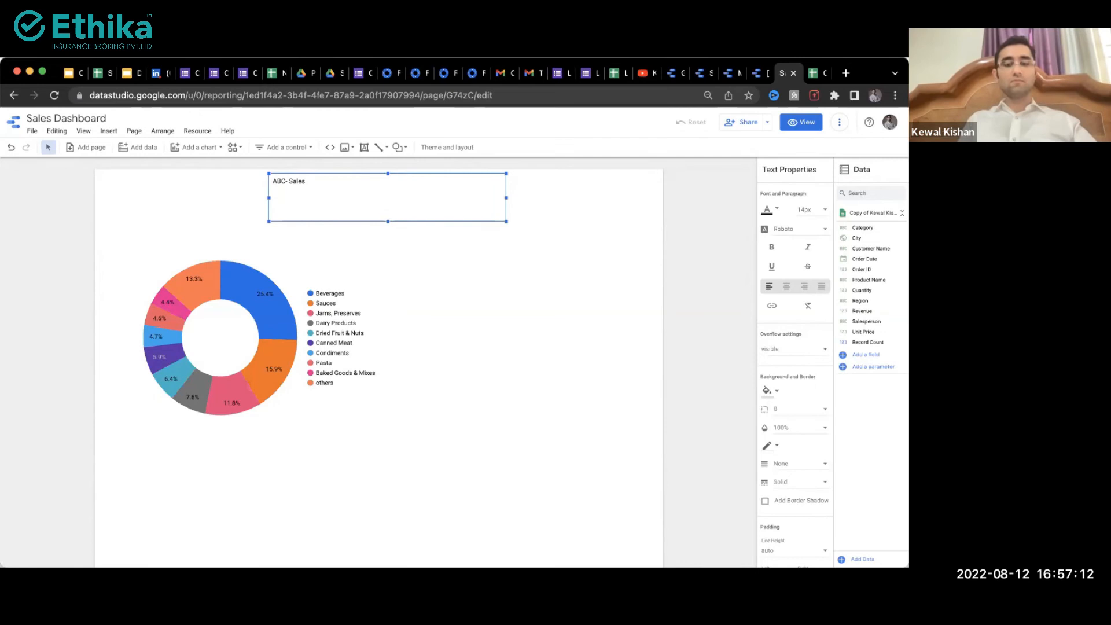
{"action": "type", "text": " Dasboard"}
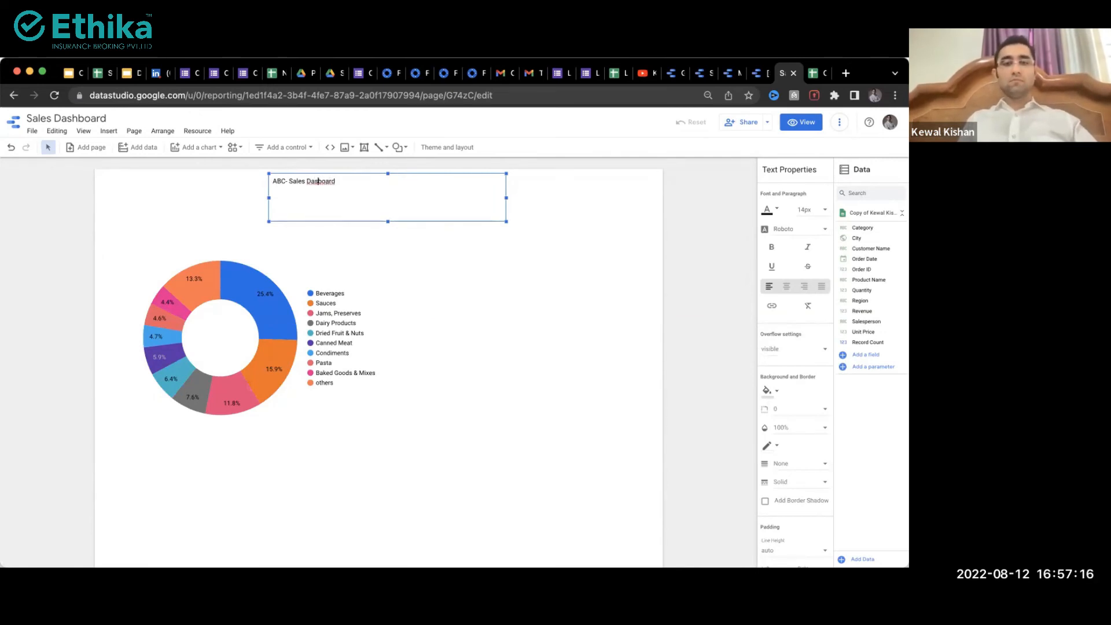
{"action": "key", "text": "super+a"}
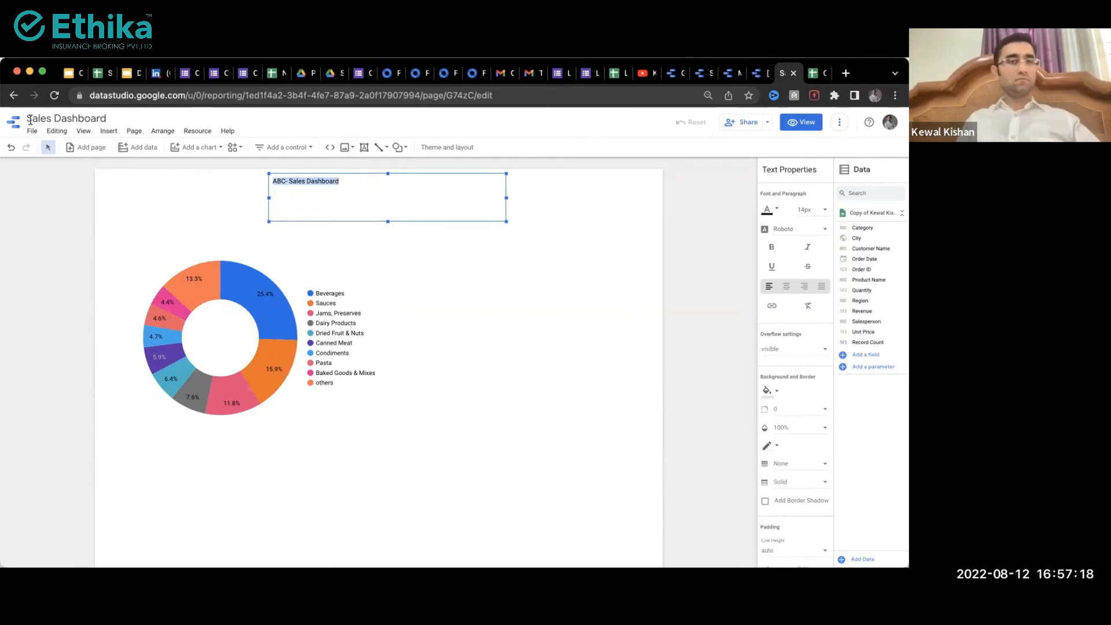
{"action": "left_click", "coordinate": [818, 212]}
{"action": "scroll", "coordinate": [822, 258], "scroll_direction": "down", "scroll_amount": 2}
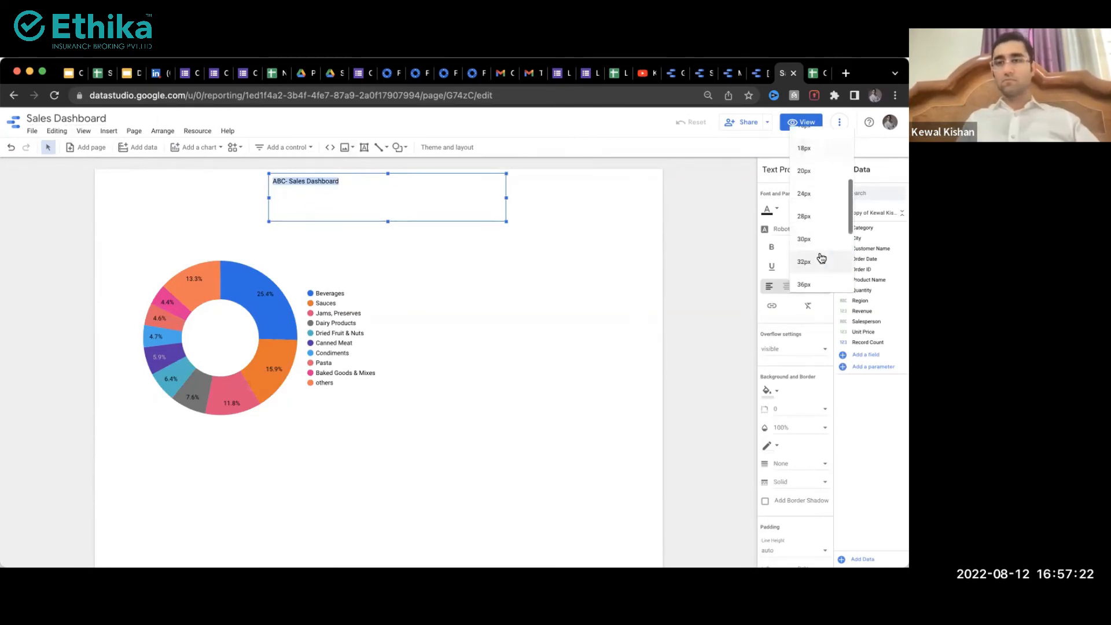
{"action": "left_click", "coordinate": [814, 238]}
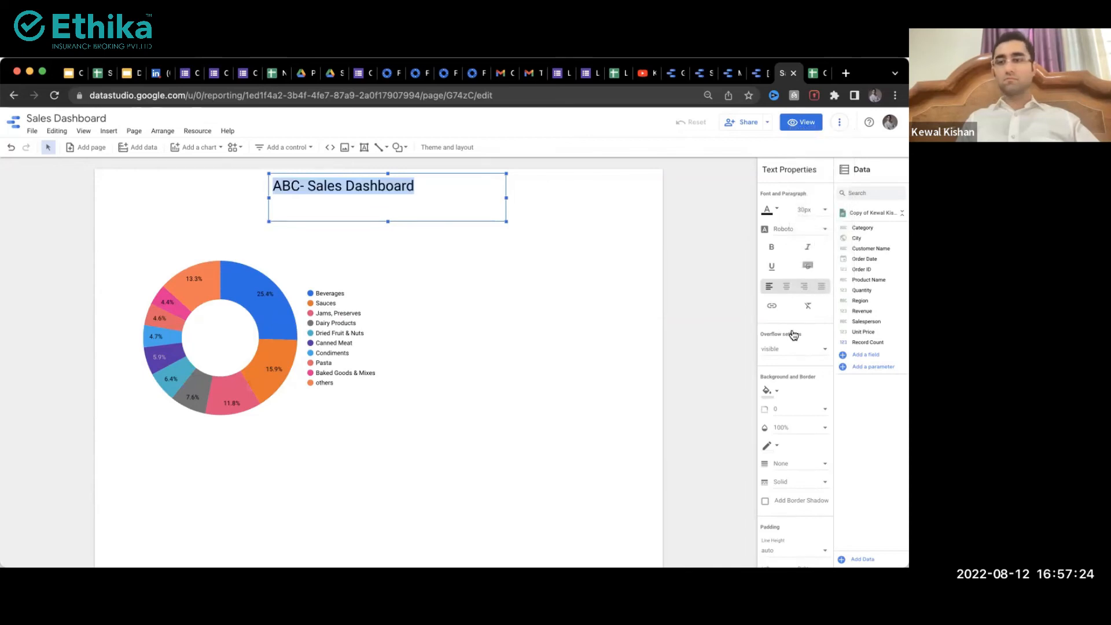
{"action": "left_click", "coordinate": [772, 249]}
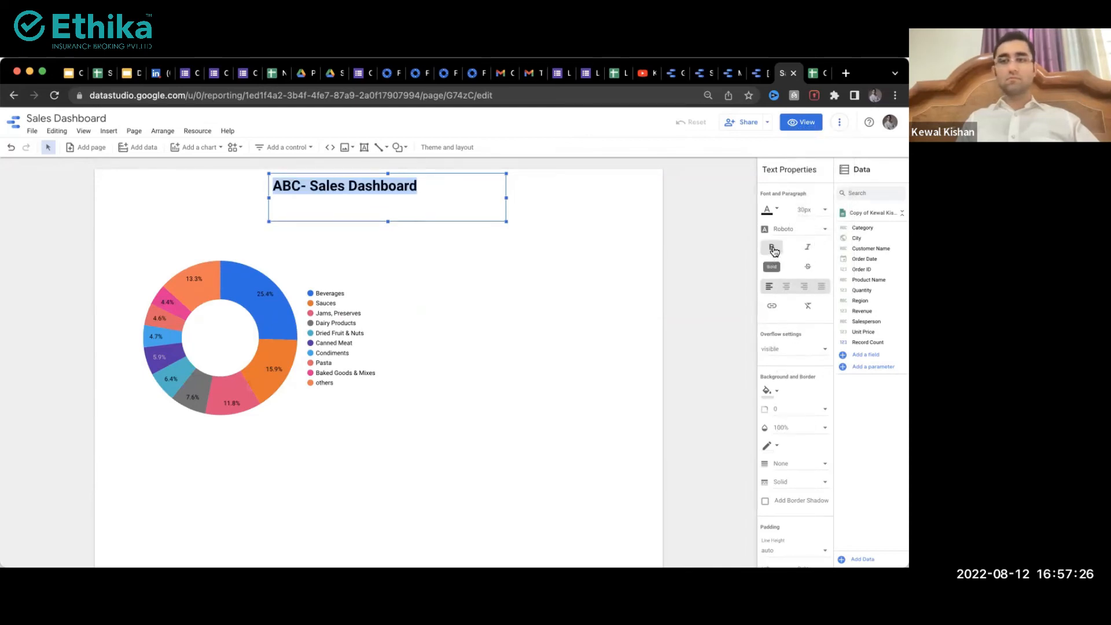
{"action": "left_click", "coordinate": [771, 267]}
{"action": "left_click", "coordinate": [614, 235]}
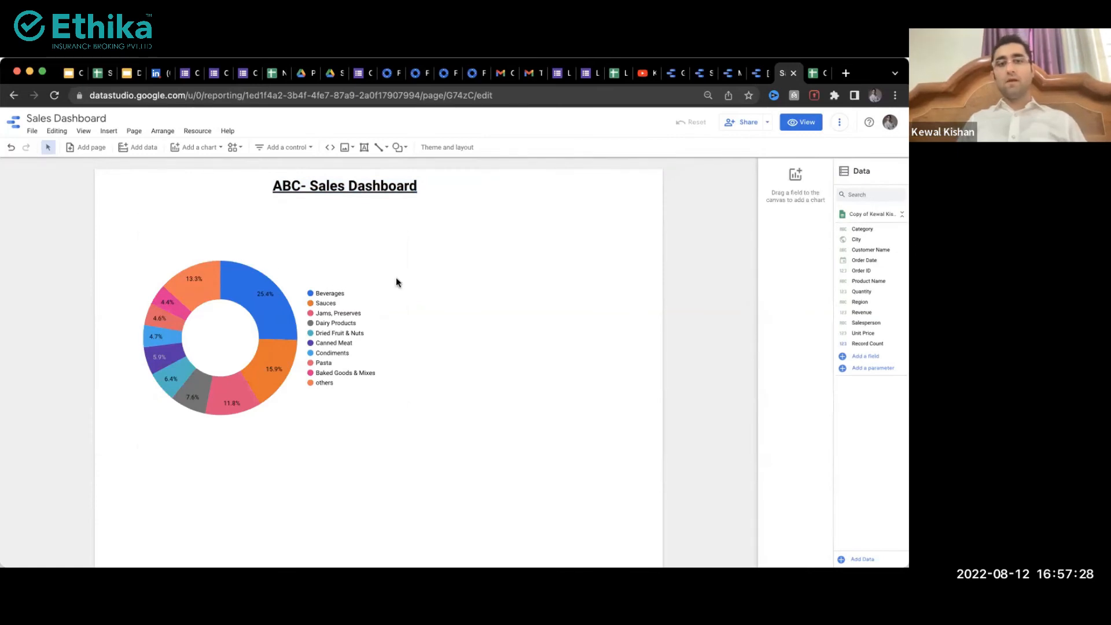
{"action": "scroll", "coordinate": [248, 242], "scroll_direction": "down", "scroll_amount": 2}
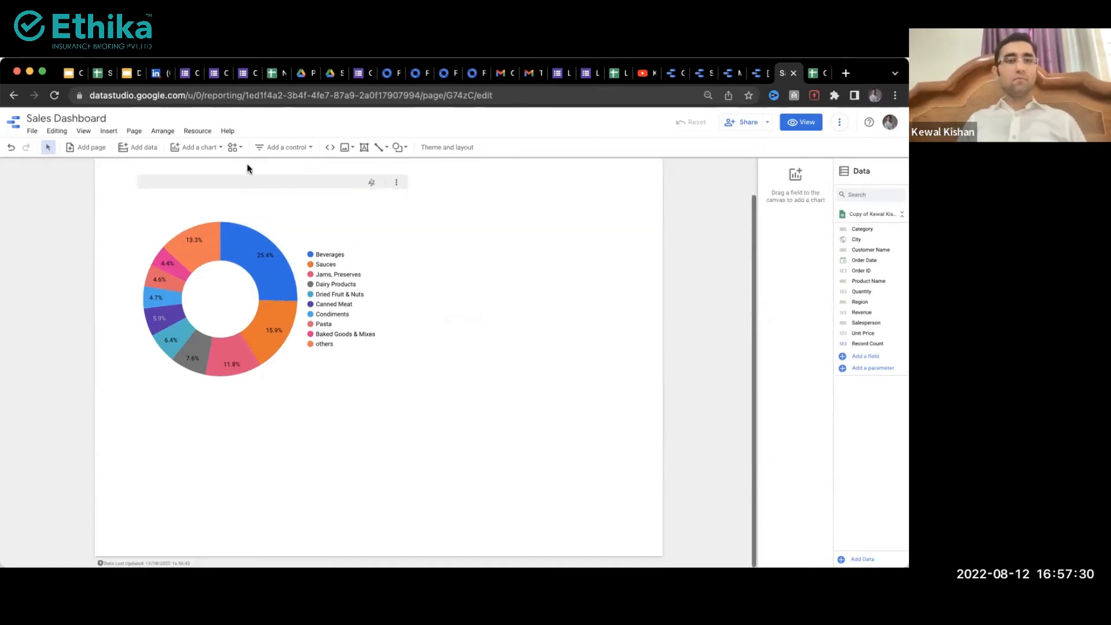
Step: Place a bubble map of cities below the donut chart
{"action": "left_click", "coordinate": [200, 147]}
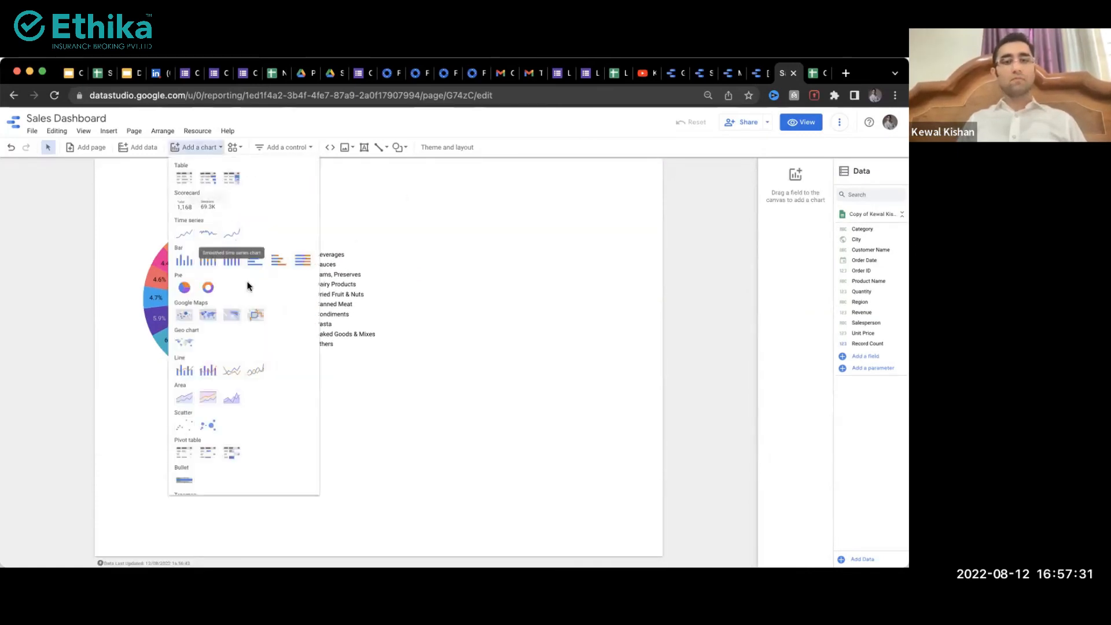
{"action": "left_click", "coordinate": [184, 314]}
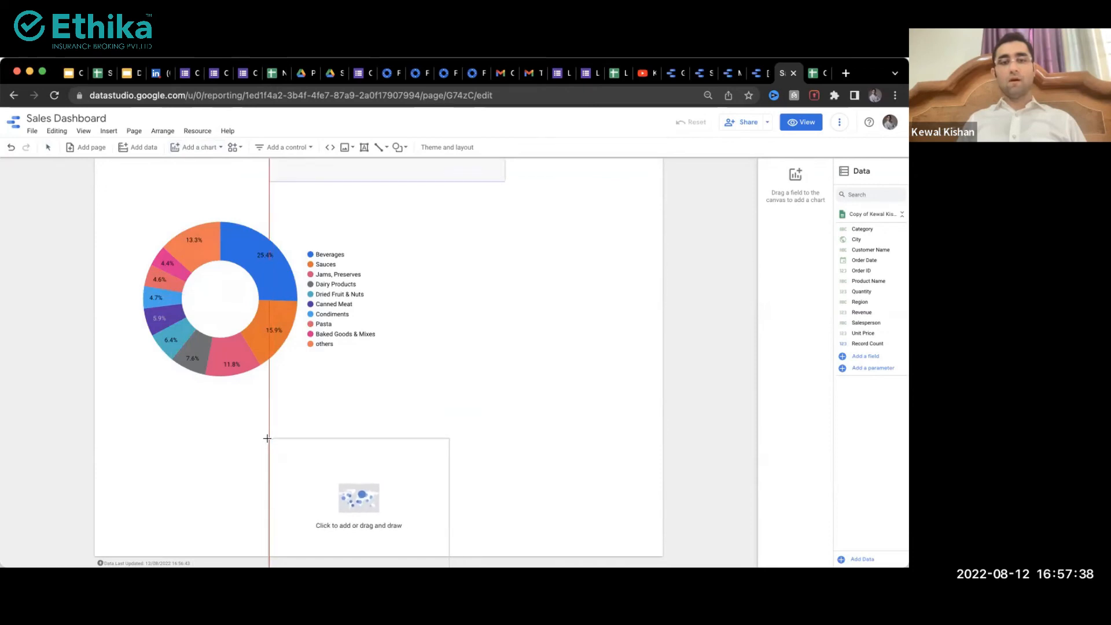
{"action": "left_click", "coordinate": [268, 441]}
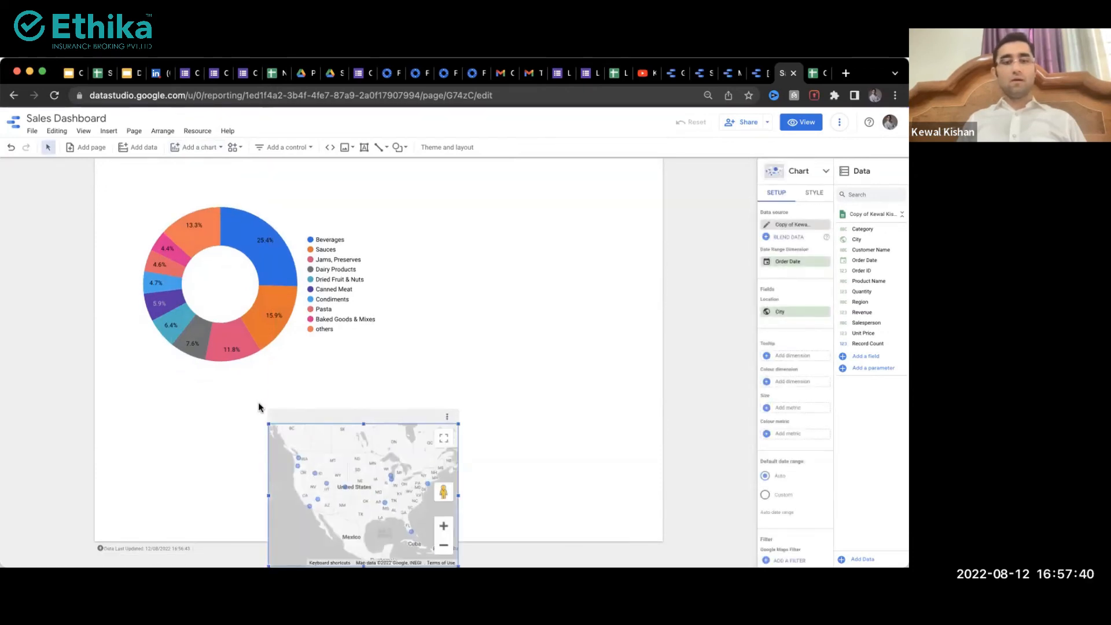
Step: Bring up Current page settings from the Page menu
{"action": "left_click", "coordinate": [196, 132]}
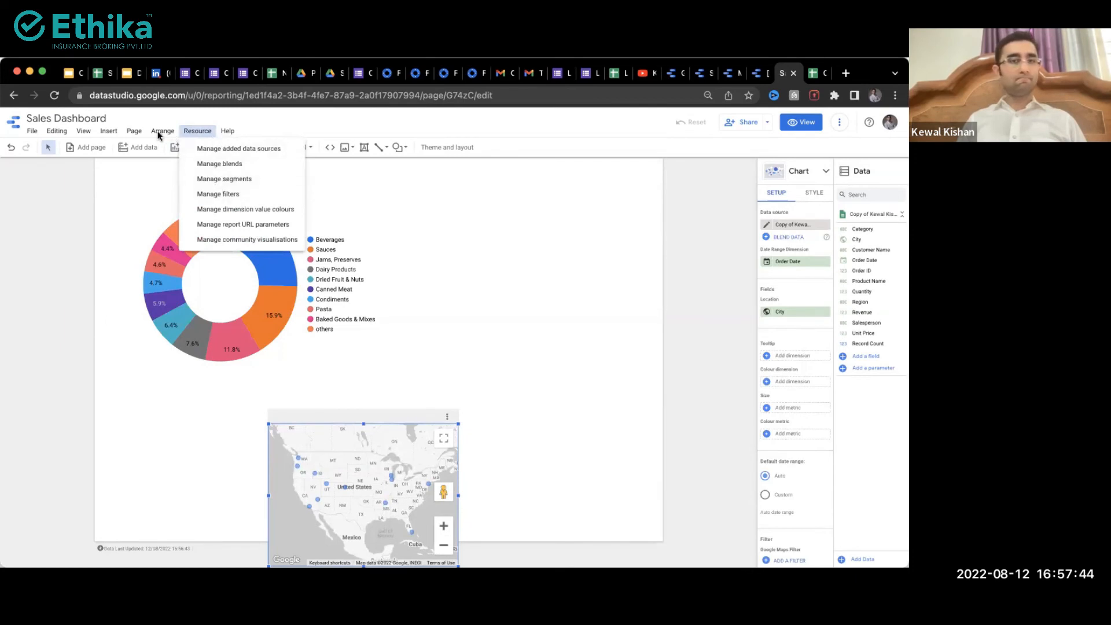
{"action": "left_click", "coordinate": [132, 131]}
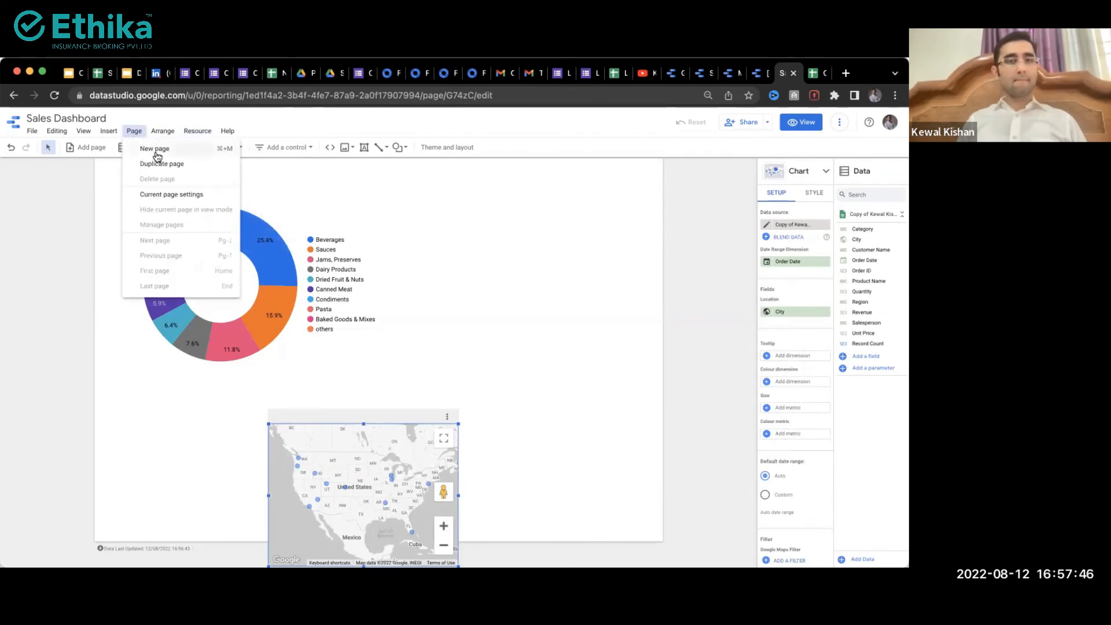
{"action": "left_click", "coordinate": [171, 194]}
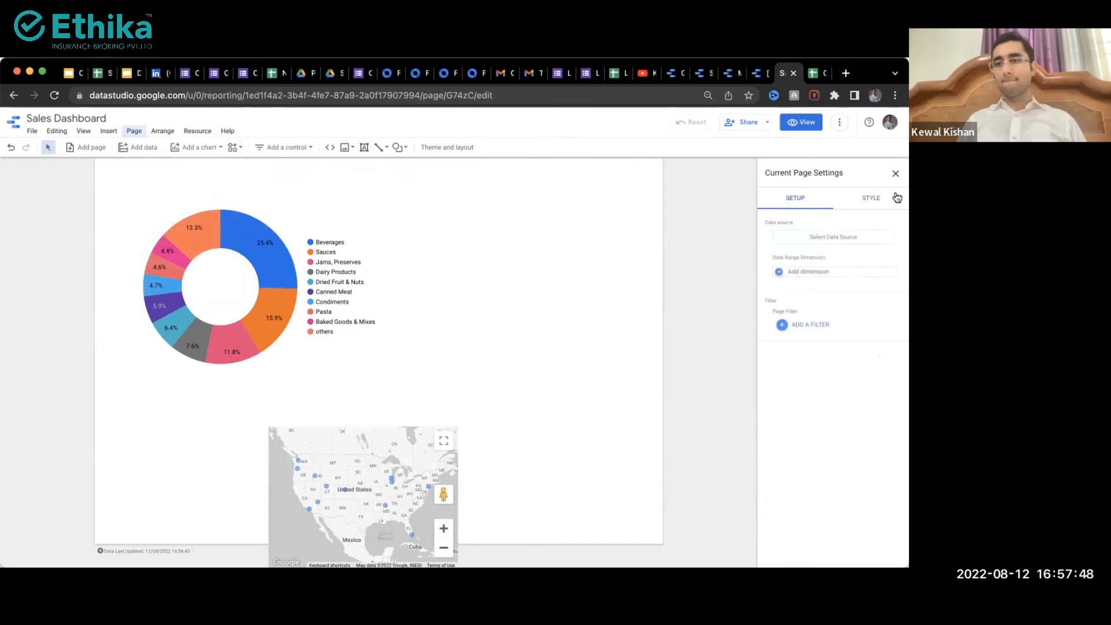
Step: In the Style settings, give the page canvas a custom size of 1500 × 2000 px
{"action": "left_click", "coordinate": [887, 199]}
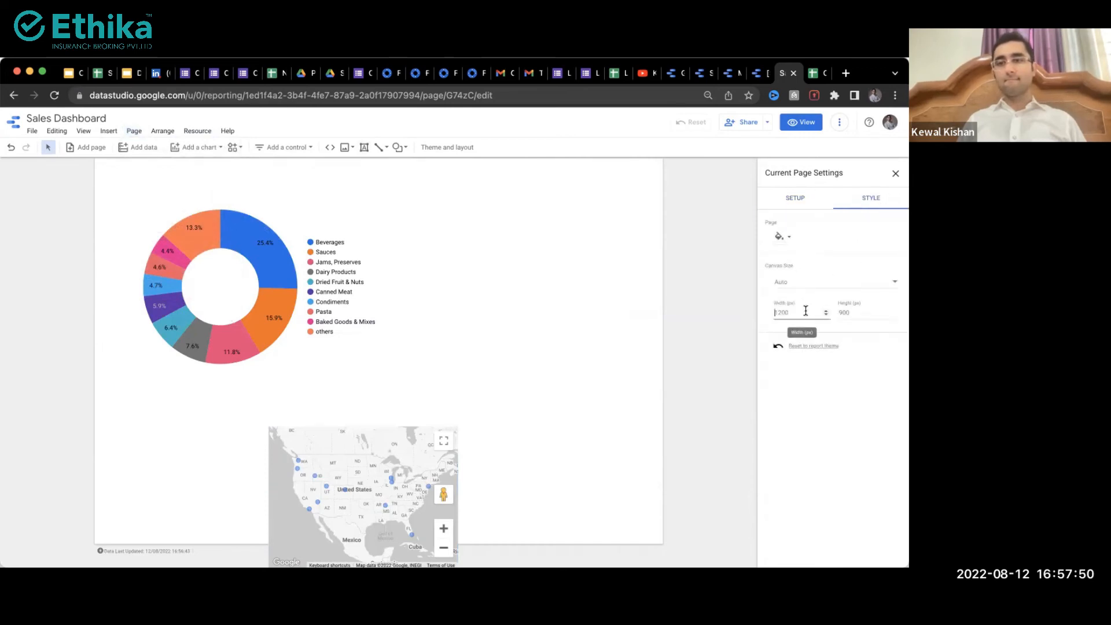
{"action": "type", "text": "1500"}
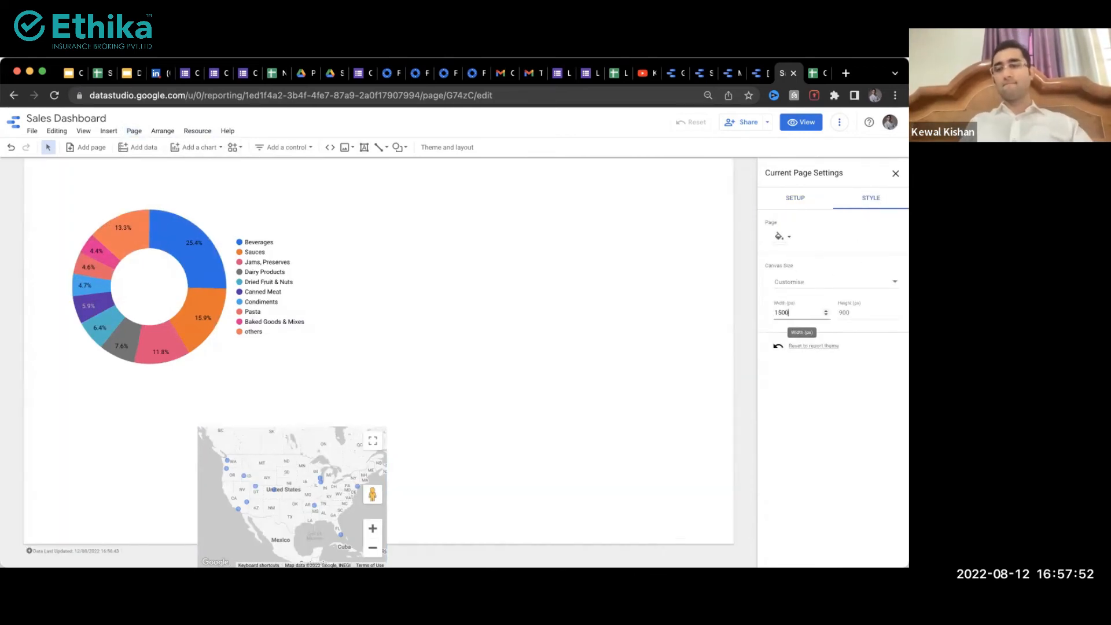
{"action": "type", "text": "2000"}
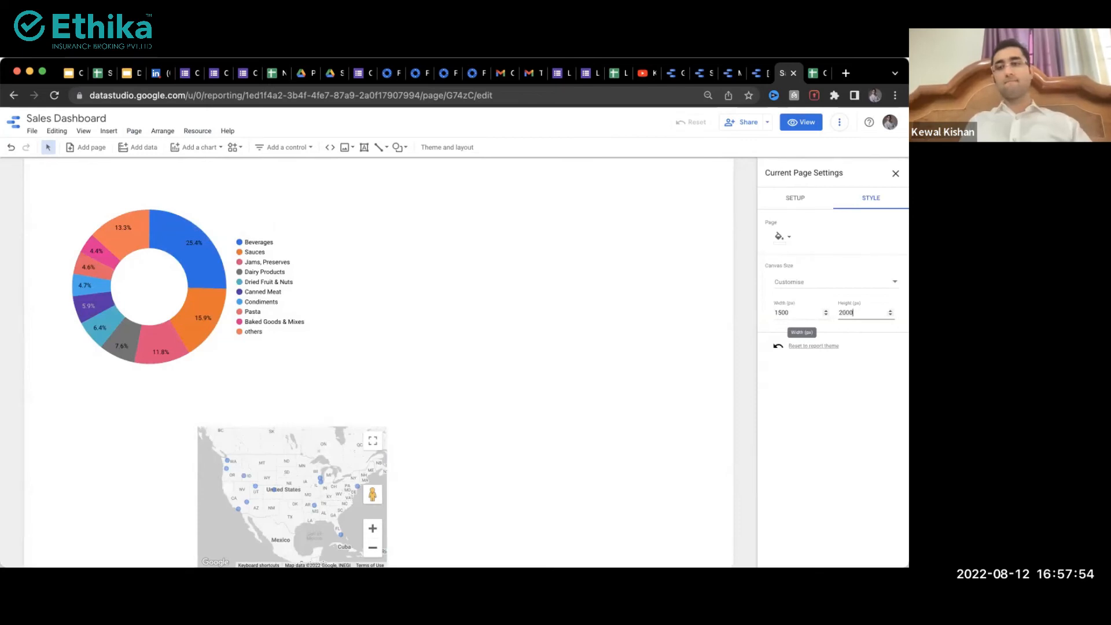
{"action": "scroll", "coordinate": [535, 392], "scroll_direction": "down", "scroll_amount": 8}
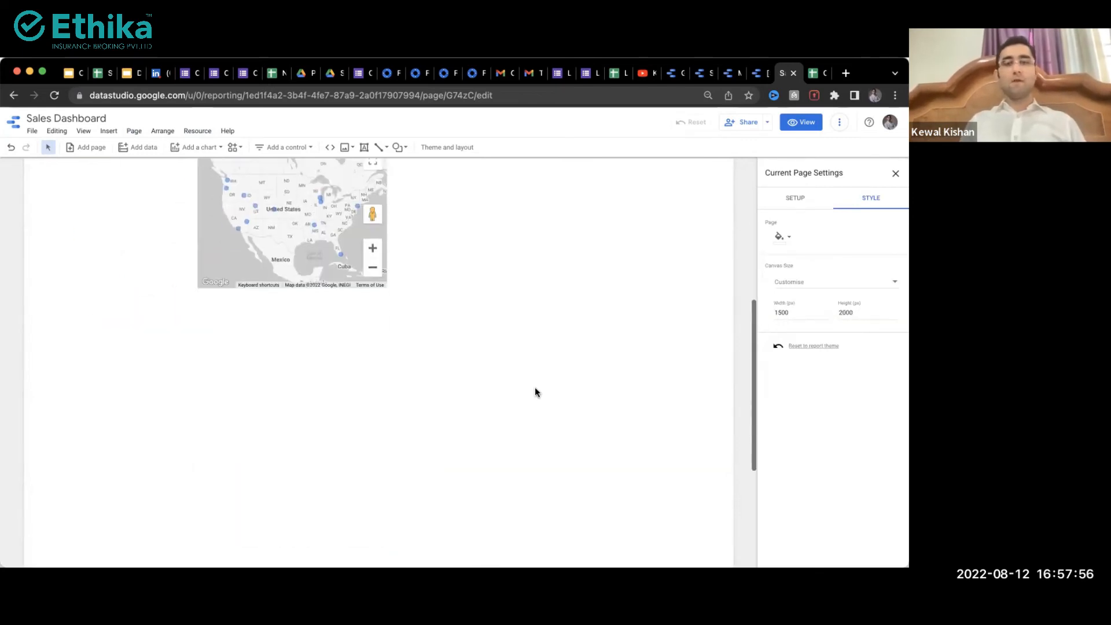
{"action": "scroll", "coordinate": [535, 392], "scroll_direction": "up", "scroll_amount": 8}
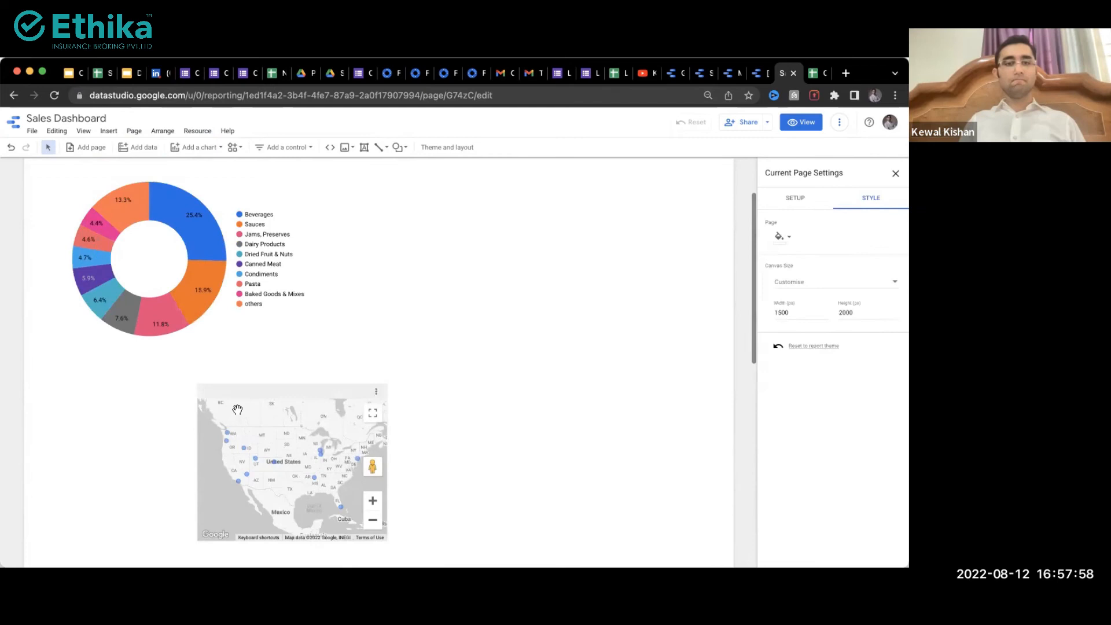
{"action": "scroll", "coordinate": [237, 409], "scroll_direction": "down", "scroll_amount": 2}
{"action": "scroll", "coordinate": [157, 432], "scroll_direction": "down", "scroll_amount": 2}
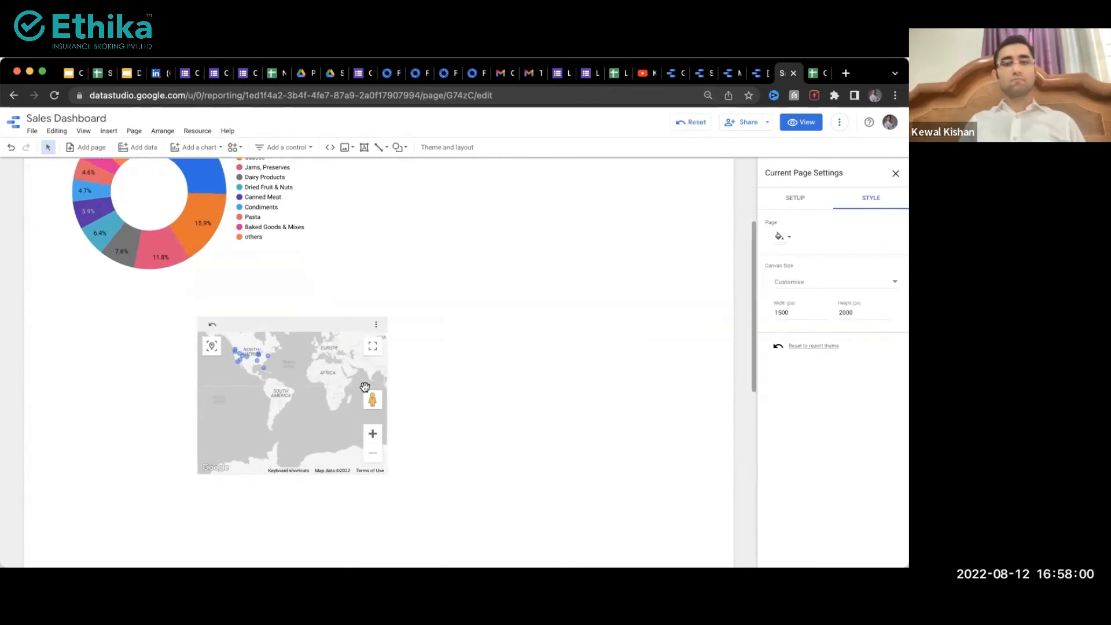
Step: Select the bubble map and set its bubble Size metric to Revenue
{"action": "left_click", "coordinate": [373, 409]}
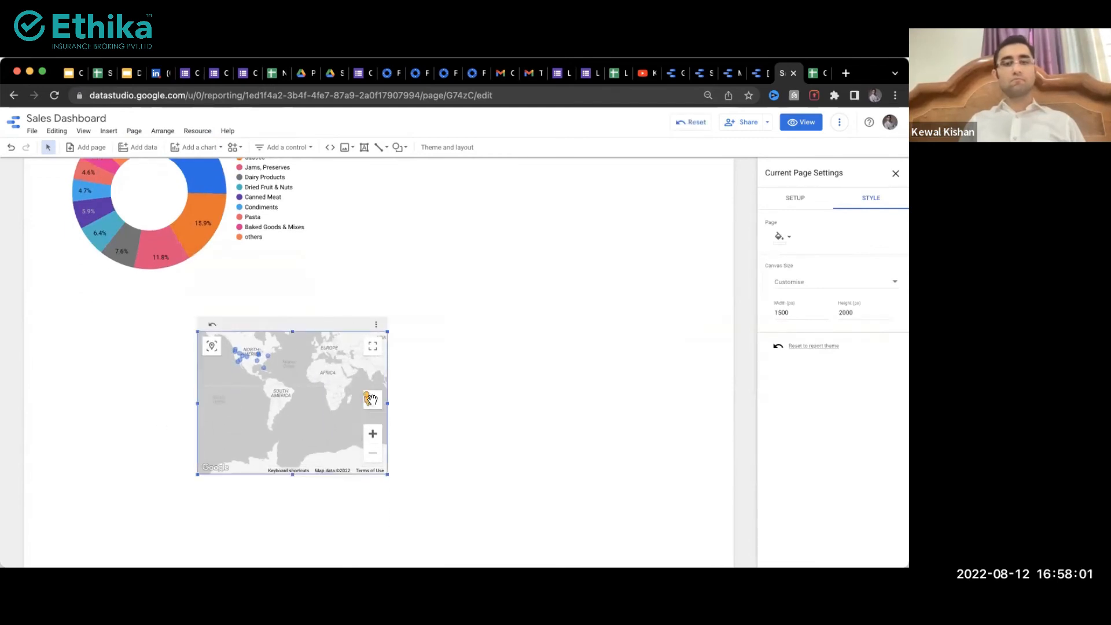
{"action": "left_click", "coordinate": [371, 435]}
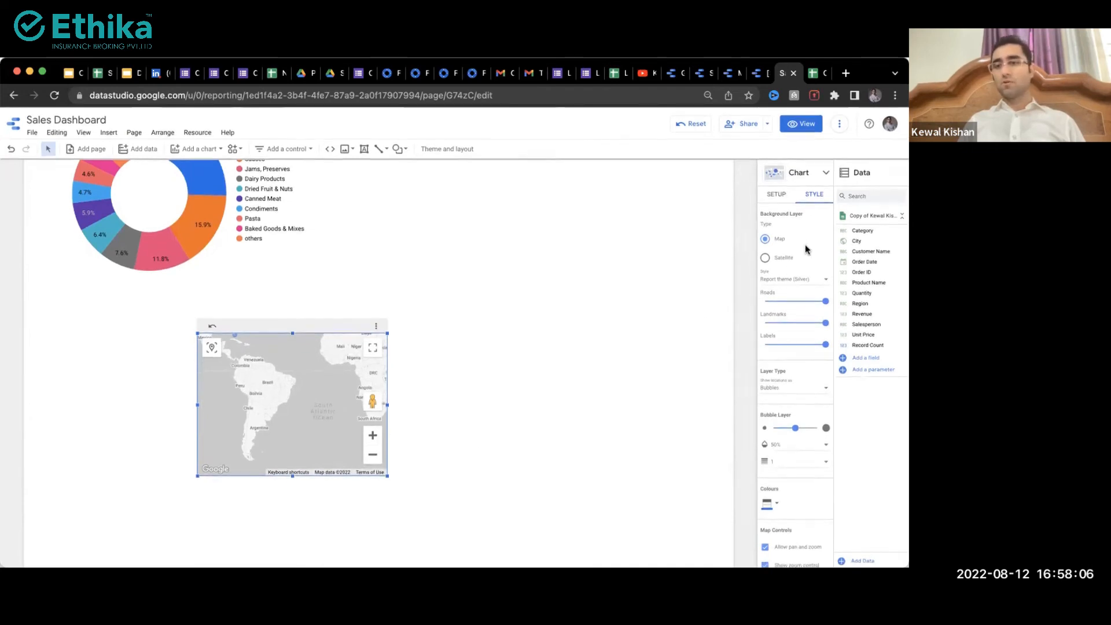
{"action": "left_click", "coordinate": [780, 195]}
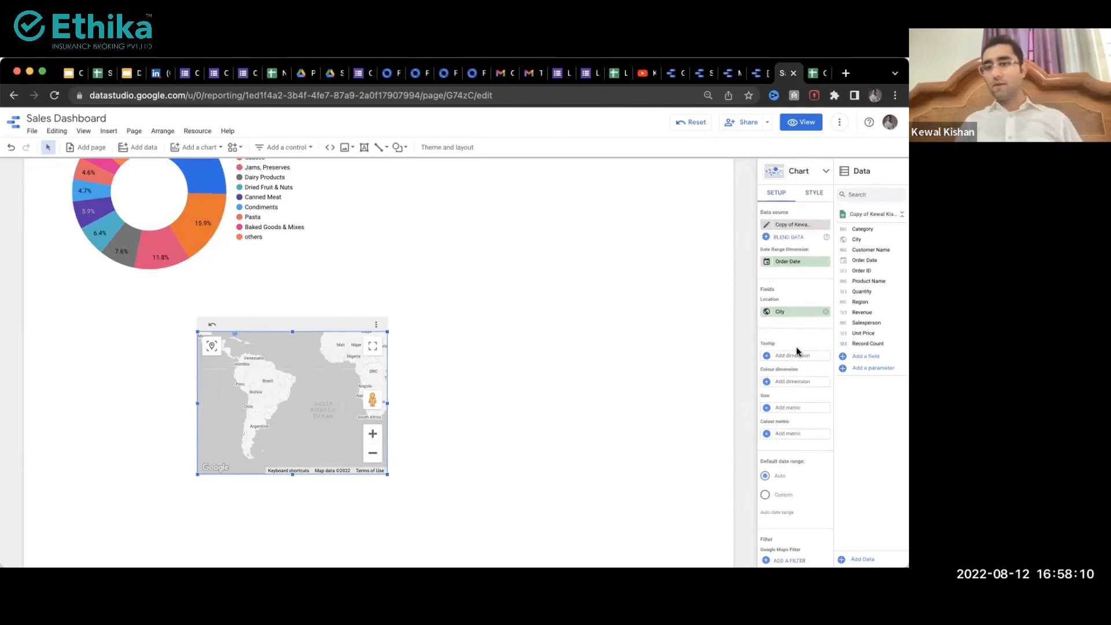
{"action": "left_click", "coordinate": [797, 409]}
{"action": "type", "text": "reve"}
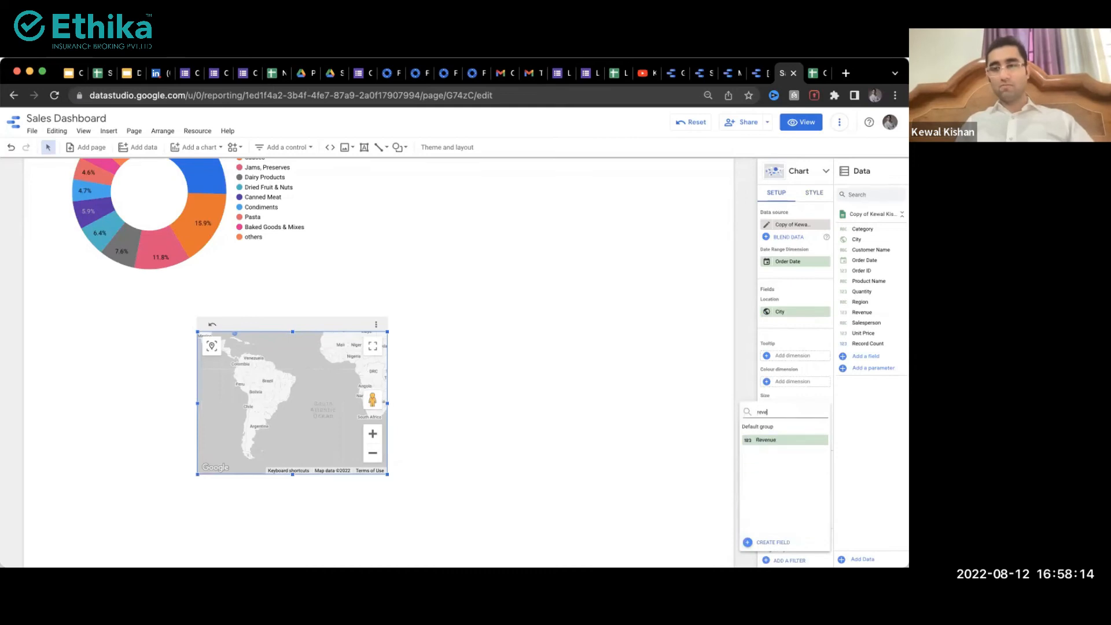
{"action": "left_click", "coordinate": [766, 440]}
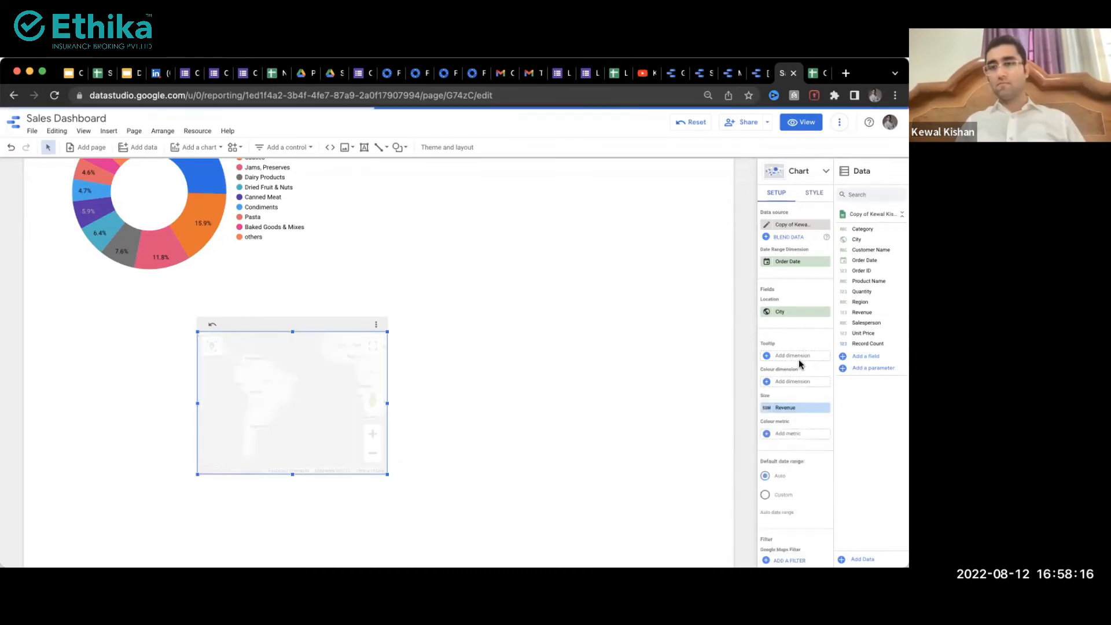
Step: Add Revenue as the map's colour dimension for the city bubbles
{"action": "left_click", "coordinate": [797, 381]}
{"action": "type", "text": "r"}
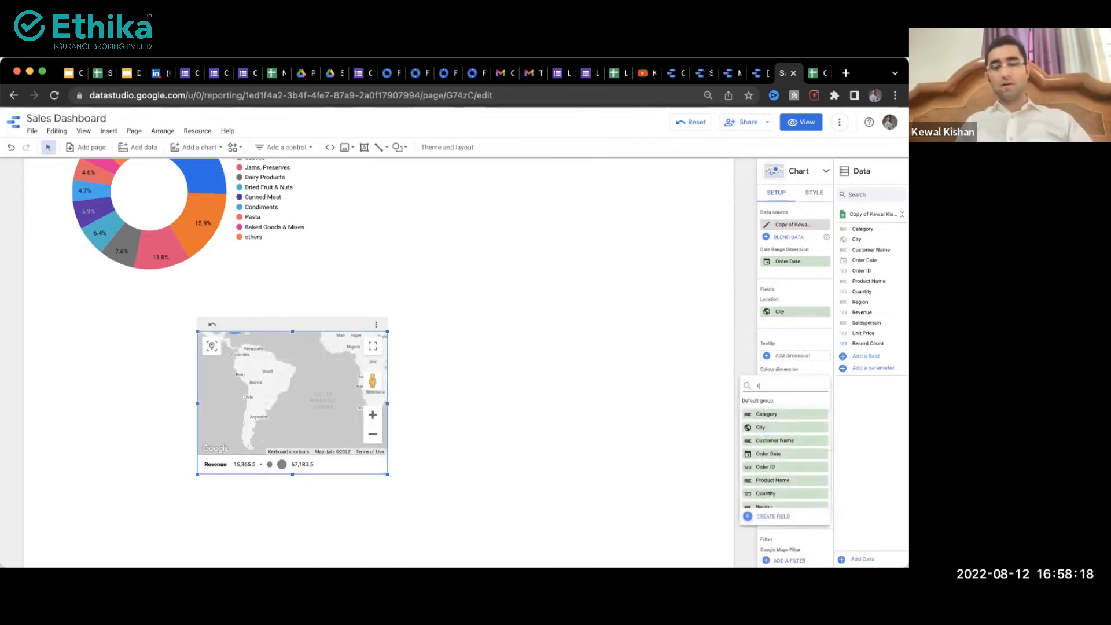
{"action": "type", "text": "eve"}
{"action": "left_click", "coordinate": [777, 413]}
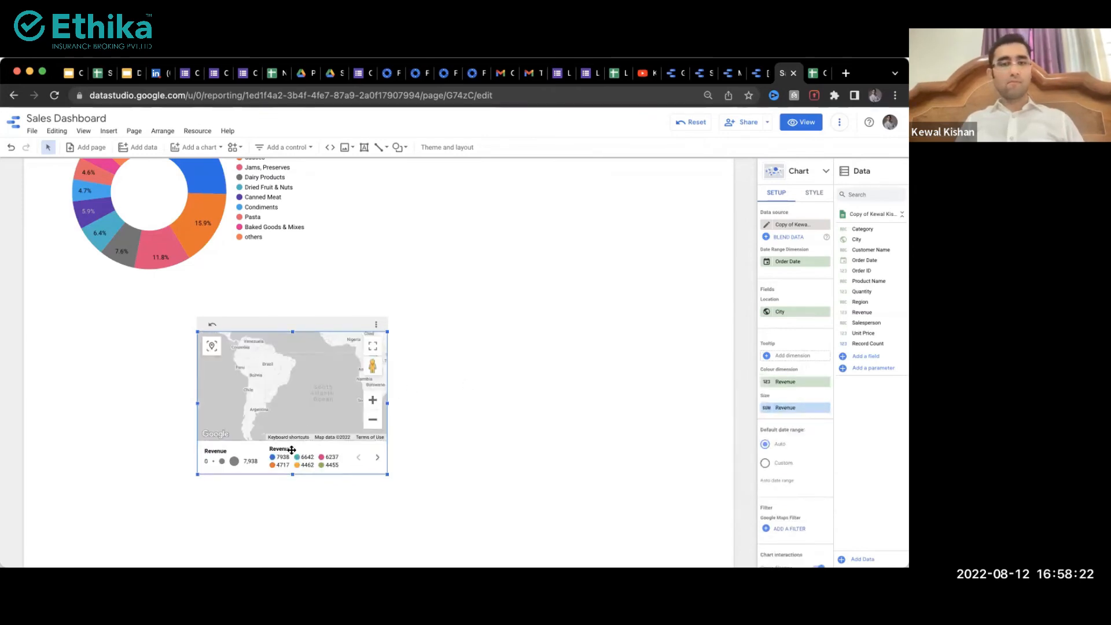
{"action": "left_click", "coordinate": [373, 348]}
Step: Zoom around the full-screen map preview, then exit and widen the map chart up and to the right
{"action": "mouse_move", "coordinate": [406, 230]}
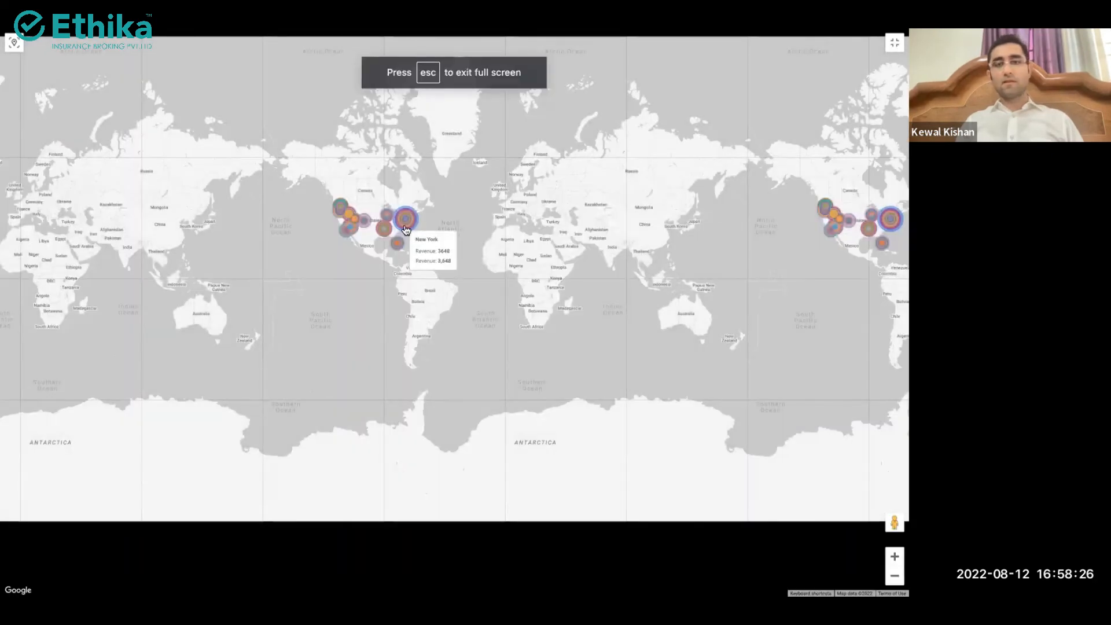
{"action": "scroll", "coordinate": [405, 226], "scroll_direction": "up", "scroll_amount": 2}
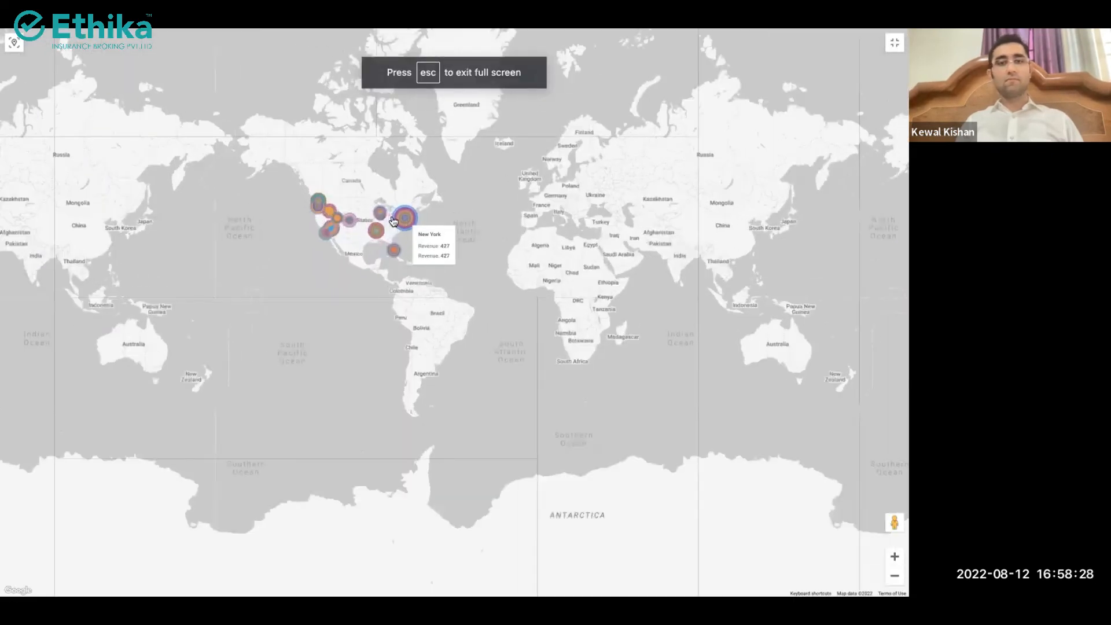
{"action": "scroll", "coordinate": [399, 219], "scroll_direction": "up", "scroll_amount": 2}
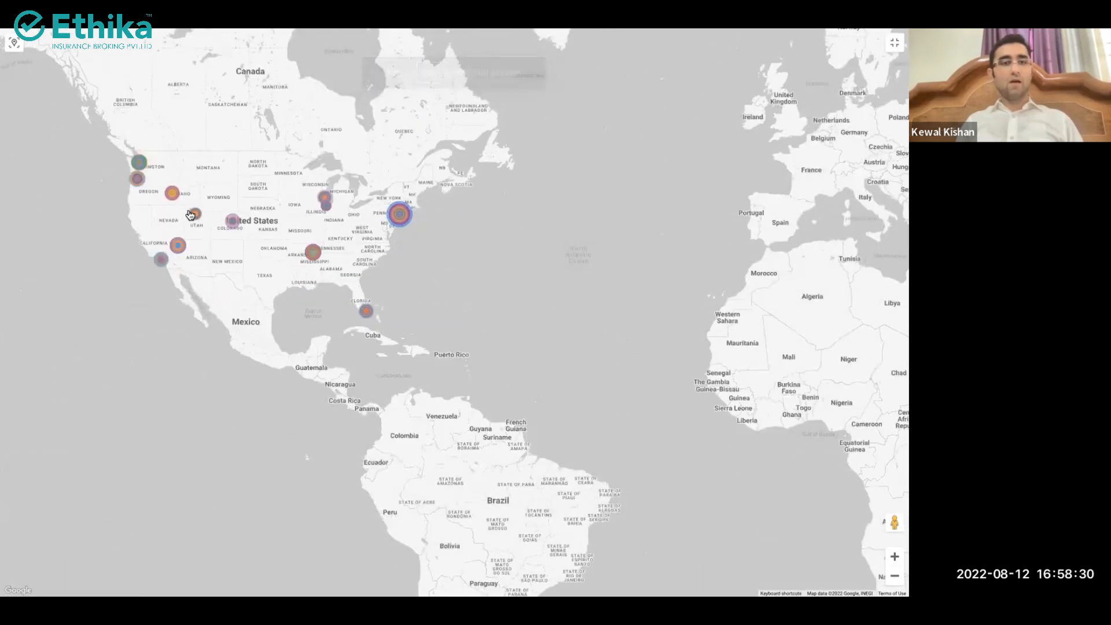
{"action": "mouse_move", "coordinate": [181, 247]}
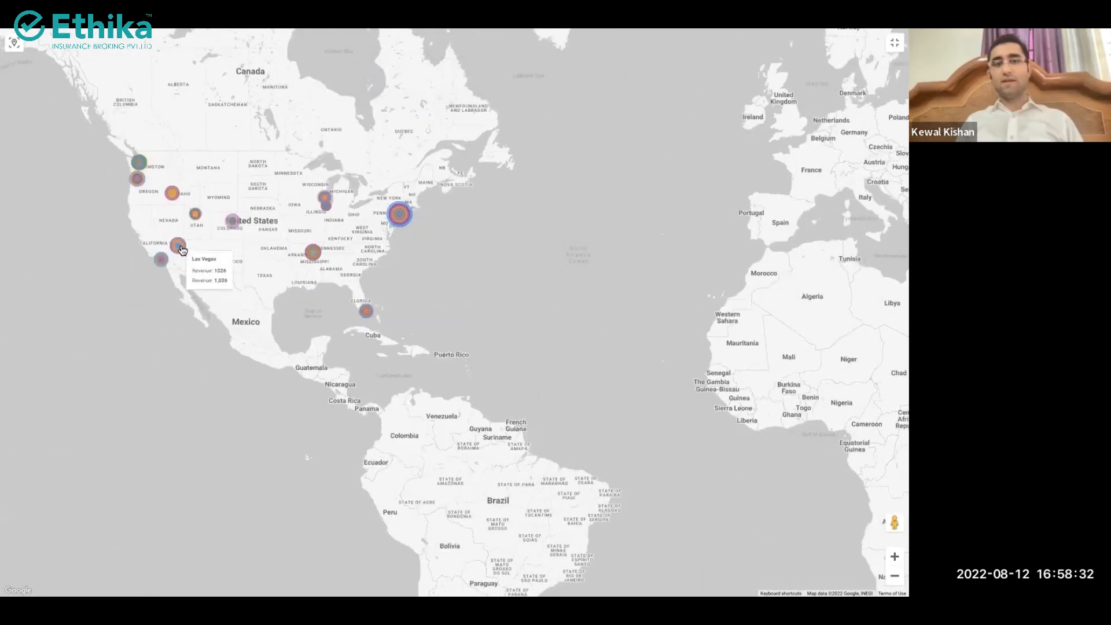
{"action": "scroll", "coordinate": [180, 248], "scroll_direction": "up", "scroll_amount": 2}
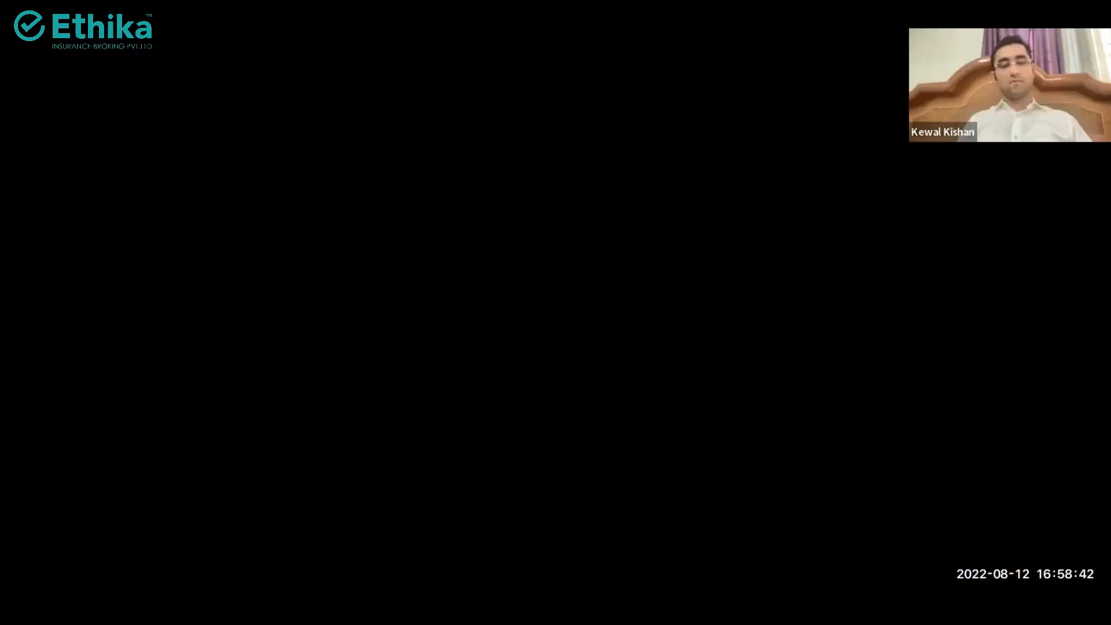
{"action": "key", "text": "Escape"}
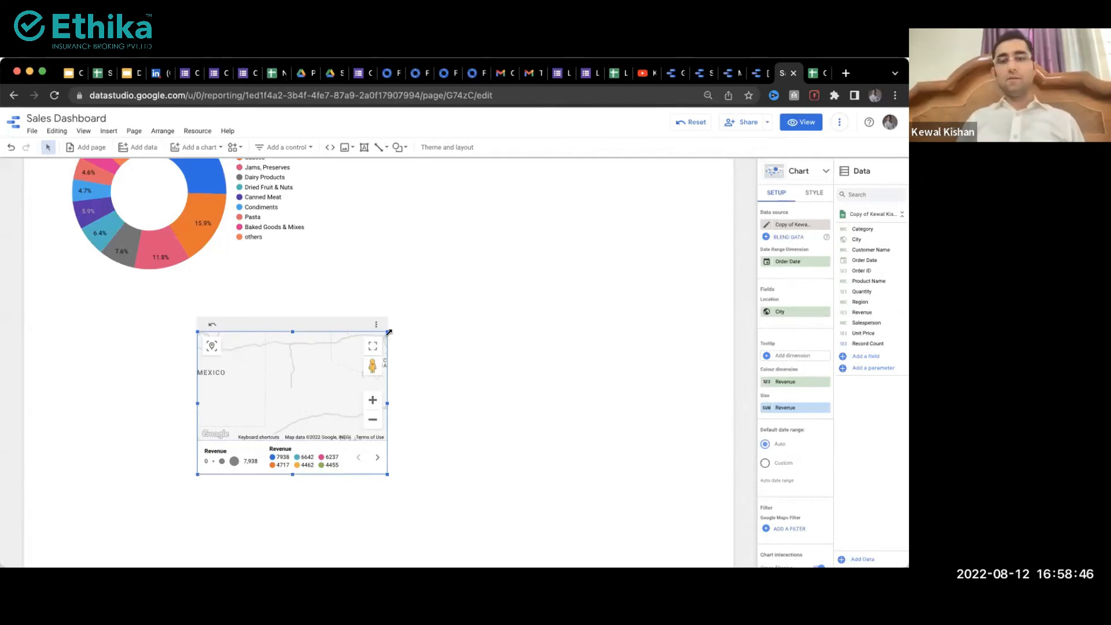
{"action": "left_click_drag", "start_coordinate": [388, 332], "coordinate": [457, 280]}
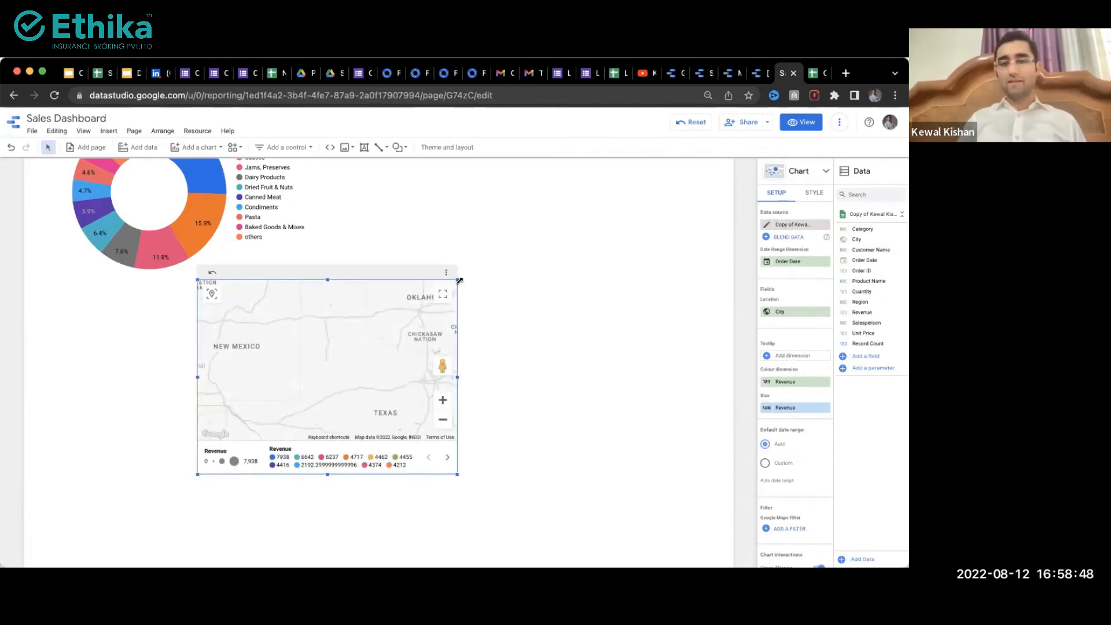
Step: Zoom and pan the map to North America's east coast, then stretch the chart down and right
{"action": "scroll", "coordinate": [378, 374], "scroll_direction": "up", "scroll_amount": 1}
{"action": "scroll", "coordinate": [379, 374], "scroll_direction": "down", "scroll_amount": 3}
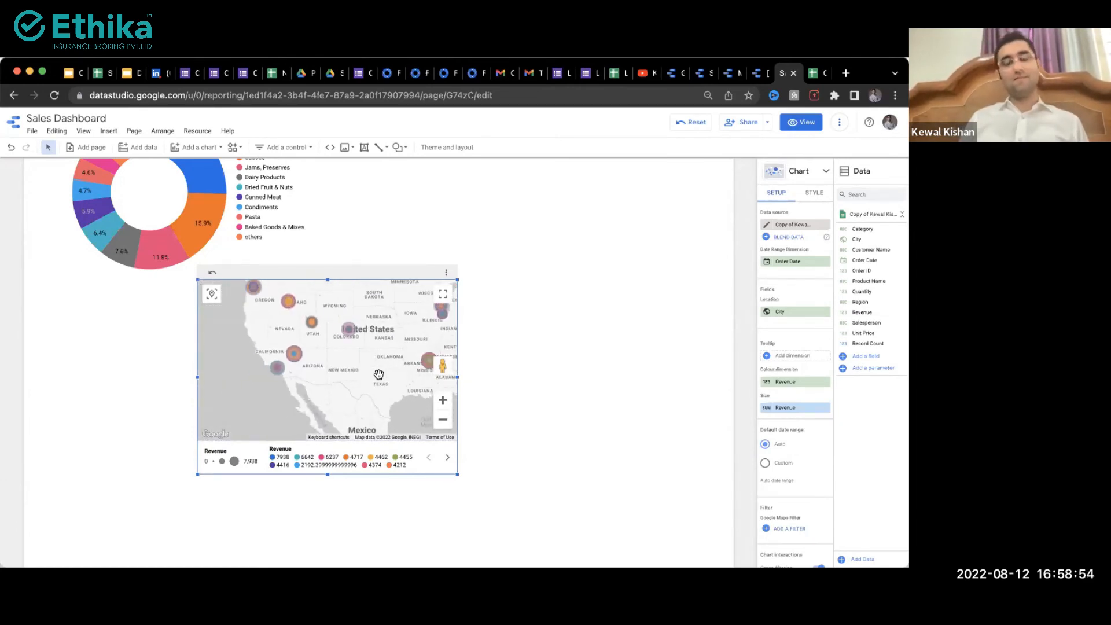
{"action": "scroll", "coordinate": [378, 375], "scroll_direction": "down", "scroll_amount": 1}
{"action": "left_click_drag", "start_coordinate": [365, 374], "coordinate": [302, 383]}
{"action": "scroll", "coordinate": [301, 383], "scroll_direction": "down", "scroll_amount": 1}
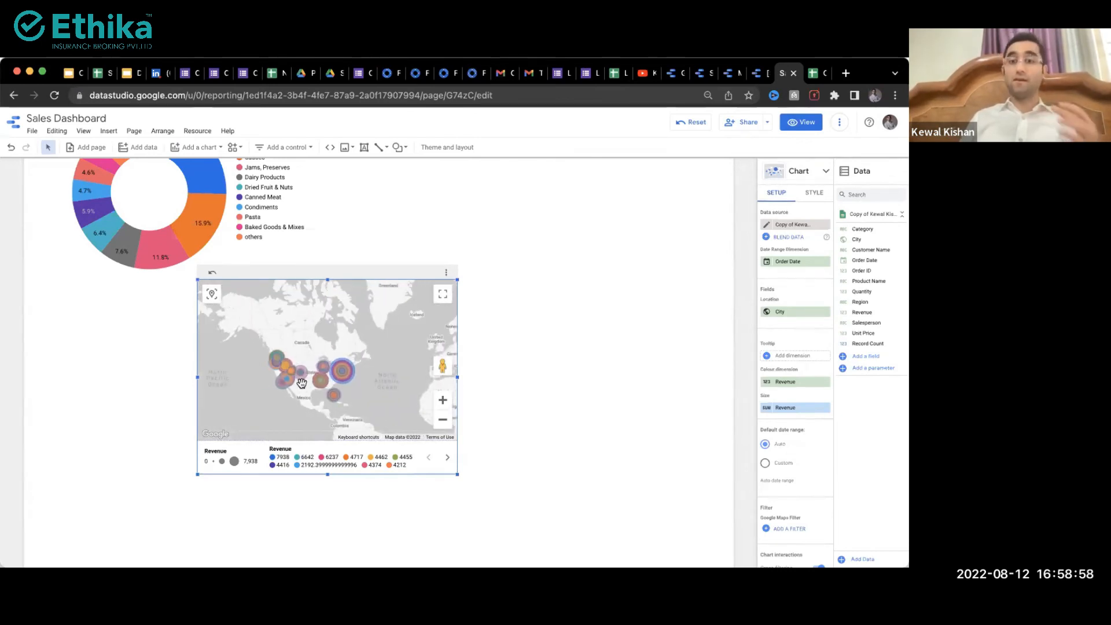
{"action": "left_click_drag", "start_coordinate": [458, 474], "coordinate": [569, 561]}
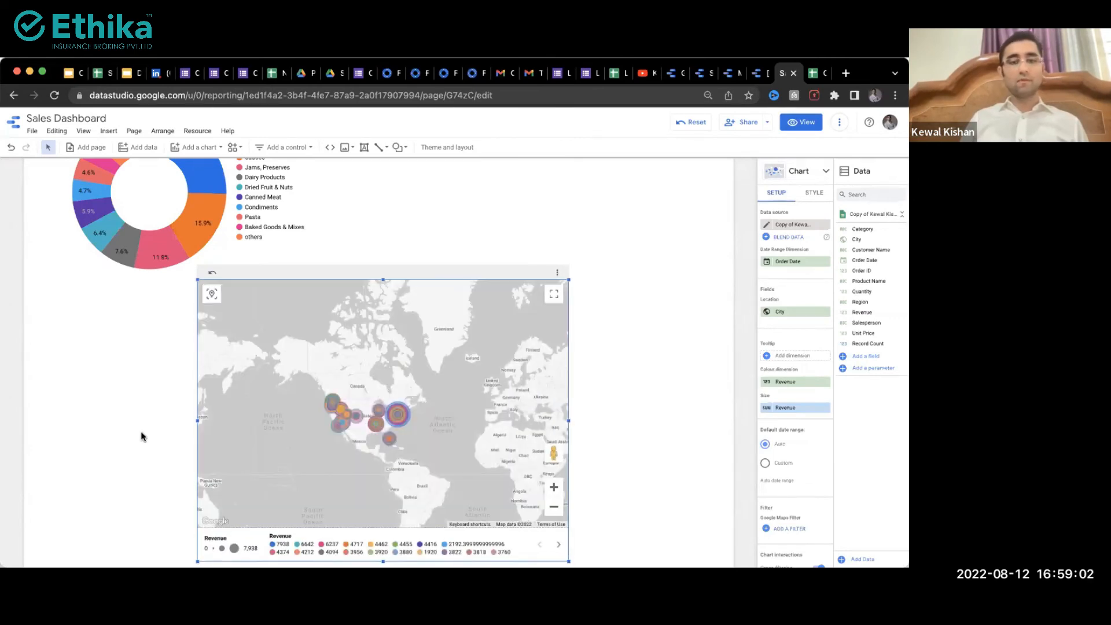
{"action": "left_click", "coordinate": [141, 432]}
{"action": "scroll", "coordinate": [140, 431], "scroll_direction": "down", "scroll_amount": 3}
{"action": "scroll", "coordinate": [141, 431], "scroll_direction": "up", "scroll_amount": 5}
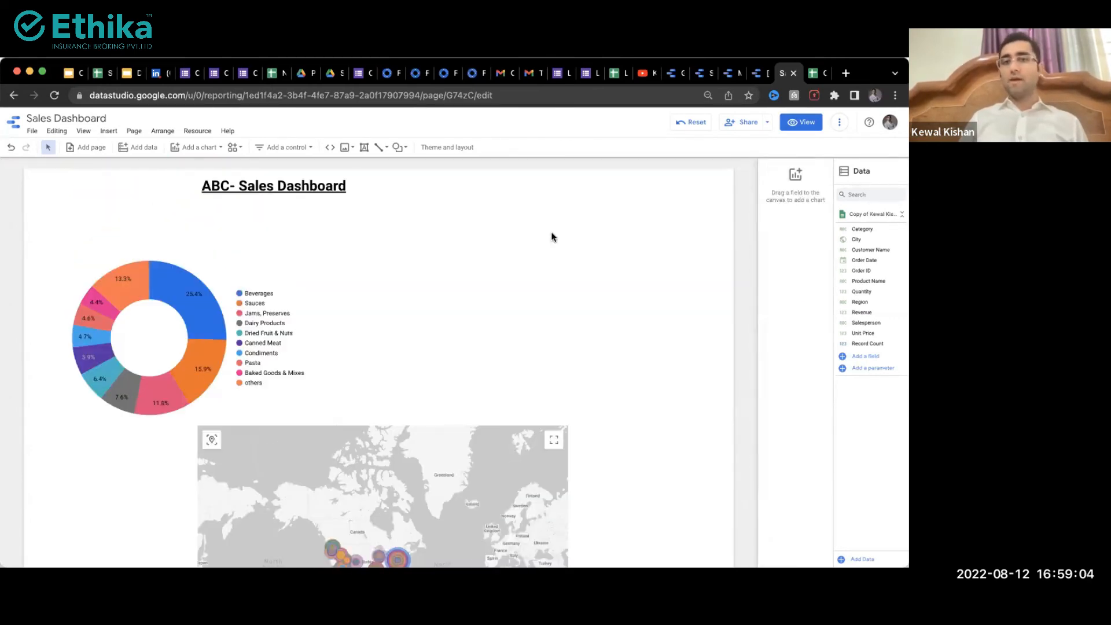
Step: Add a Category drop-down list control positioned under the dashboard title
{"action": "left_click", "coordinate": [302, 148]}
{"action": "left_click", "coordinate": [300, 168]}
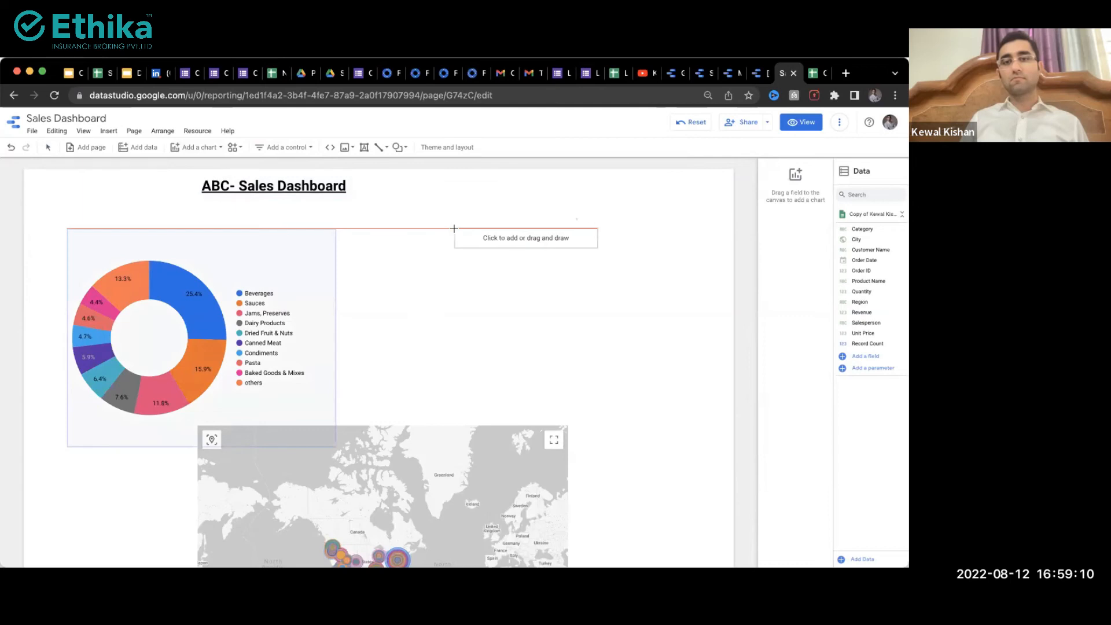
{"action": "left_click", "coordinate": [495, 204]}
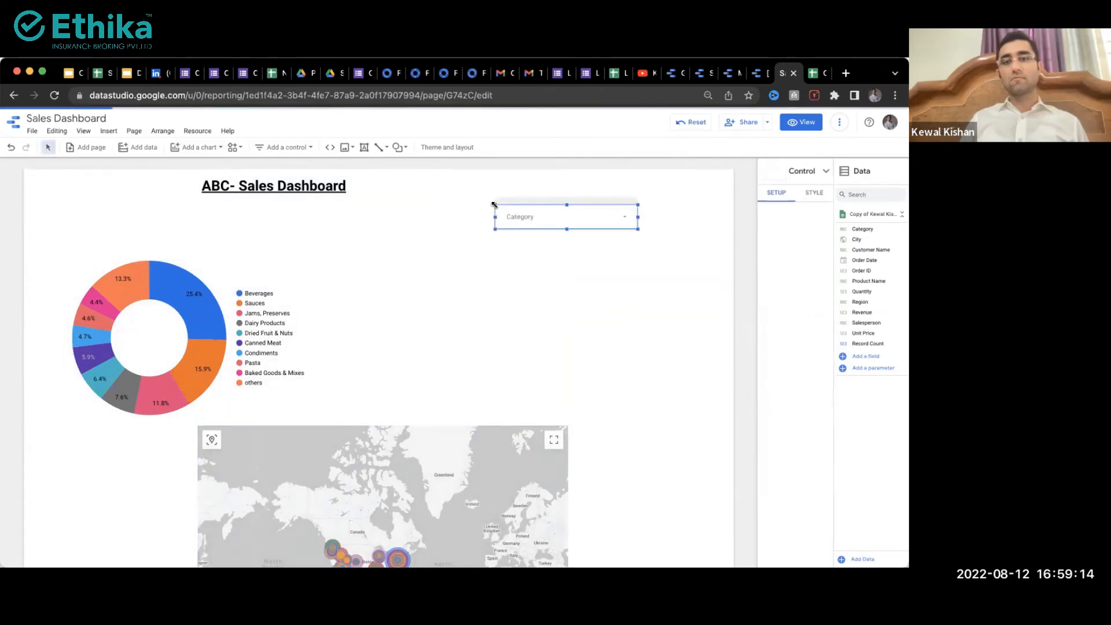
{"action": "left_click_drag", "start_coordinate": [509, 215], "coordinate": [346, 214]}
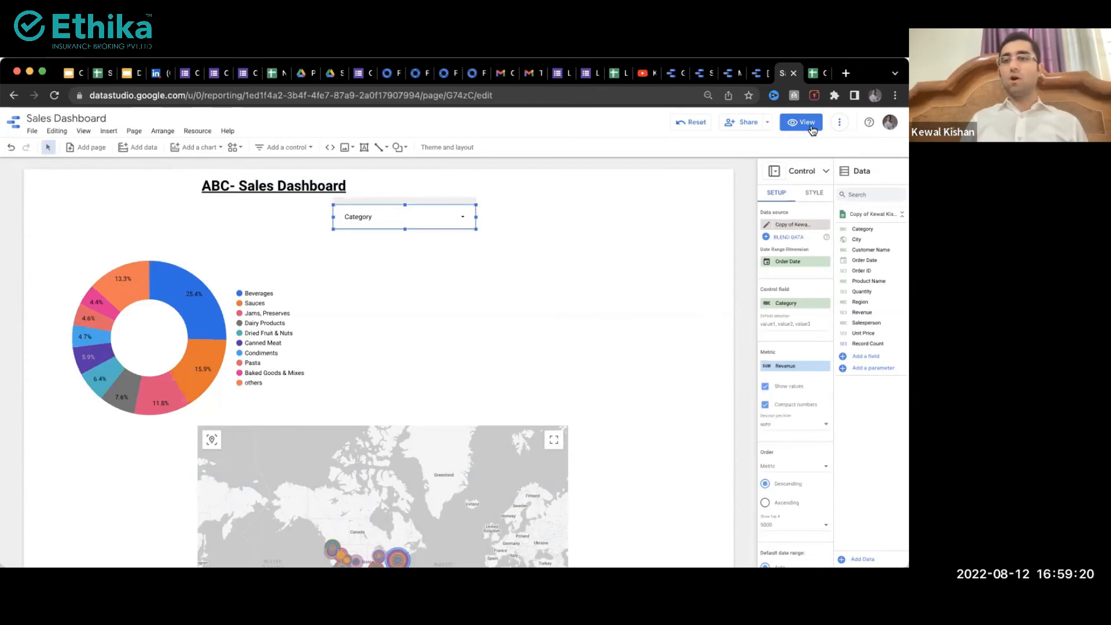
Step: Add a City advanced filter control to the right of the Category drop-down
{"action": "left_click", "coordinate": [285, 147]}
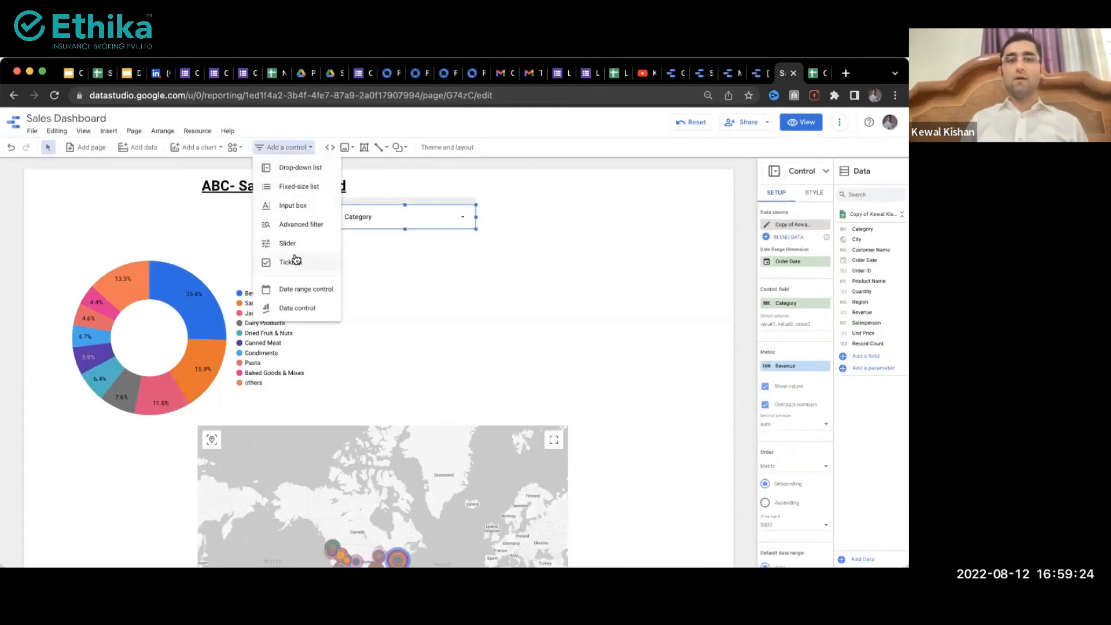
{"action": "left_click", "coordinate": [304, 225]}
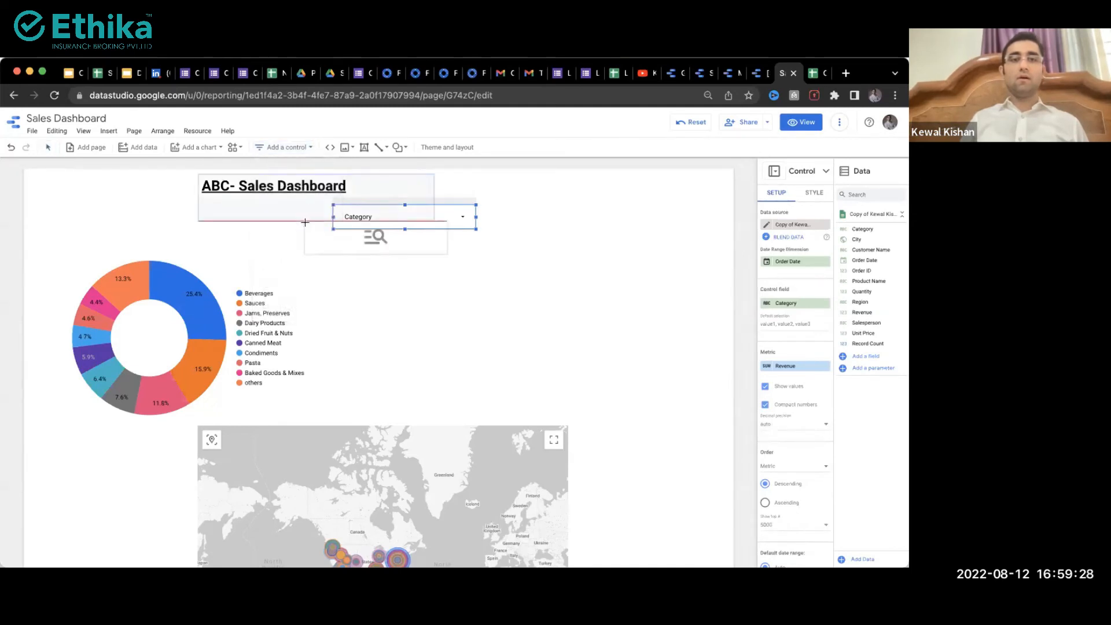
{"action": "left_click", "coordinate": [573, 227]}
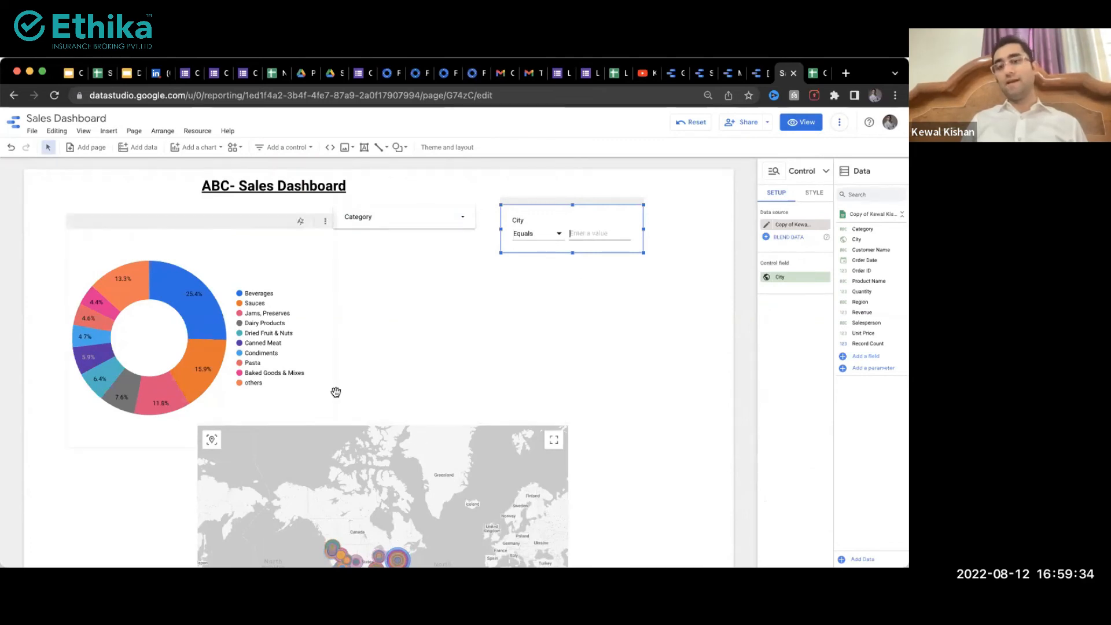
{"action": "left_click", "coordinate": [294, 148]}
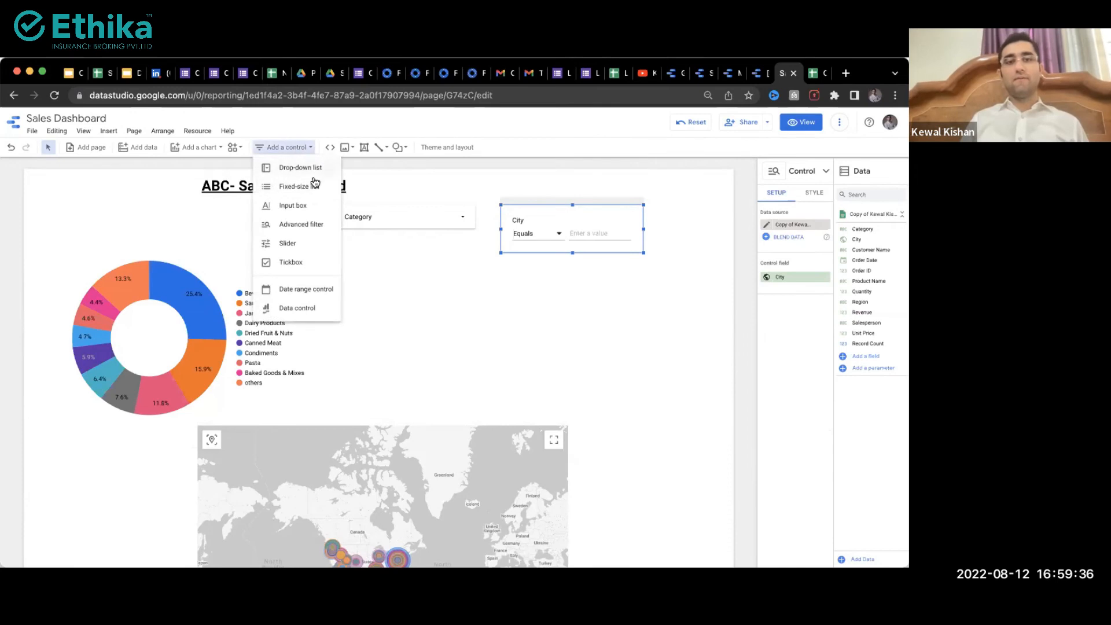
Step: Add a Revenue input box control below the City filter
{"action": "left_click", "coordinate": [292, 204]}
{"action": "left_click", "coordinate": [361, 258]}
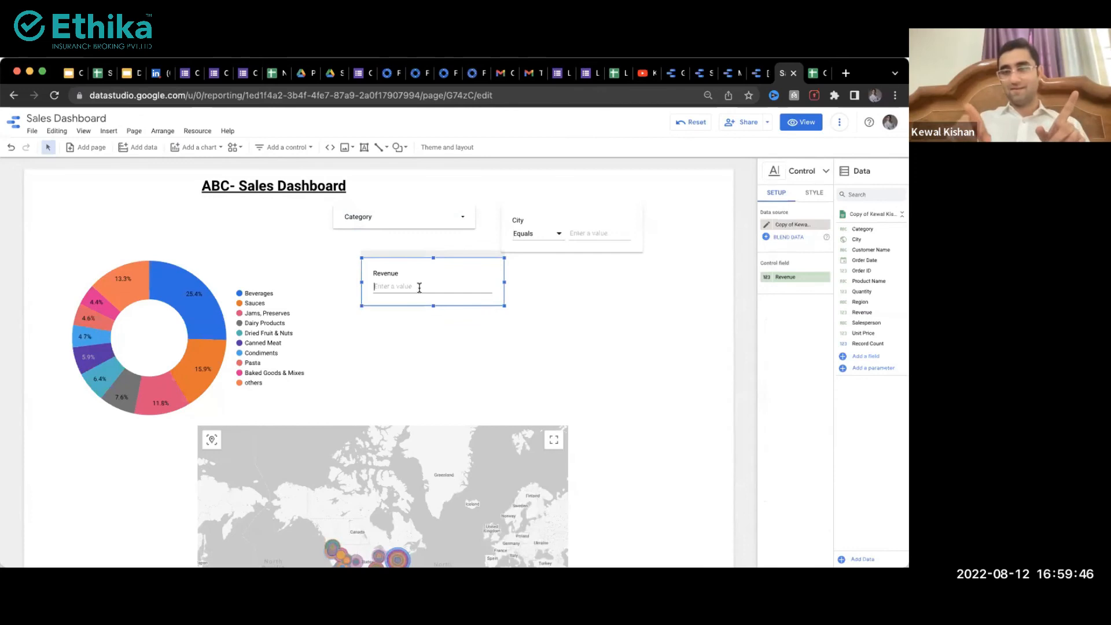
{"action": "scroll", "coordinate": [793, 281], "scroll_direction": "up", "scroll_amount": 5}
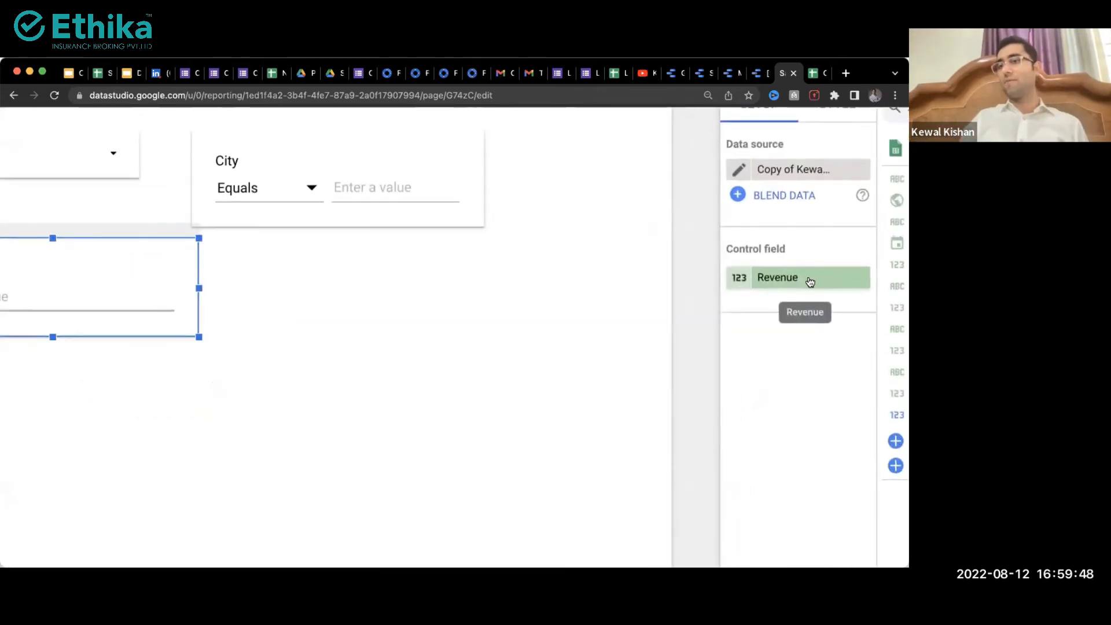
{"action": "scroll", "coordinate": [786, 285], "scroll_direction": "down", "scroll_amount": 5}
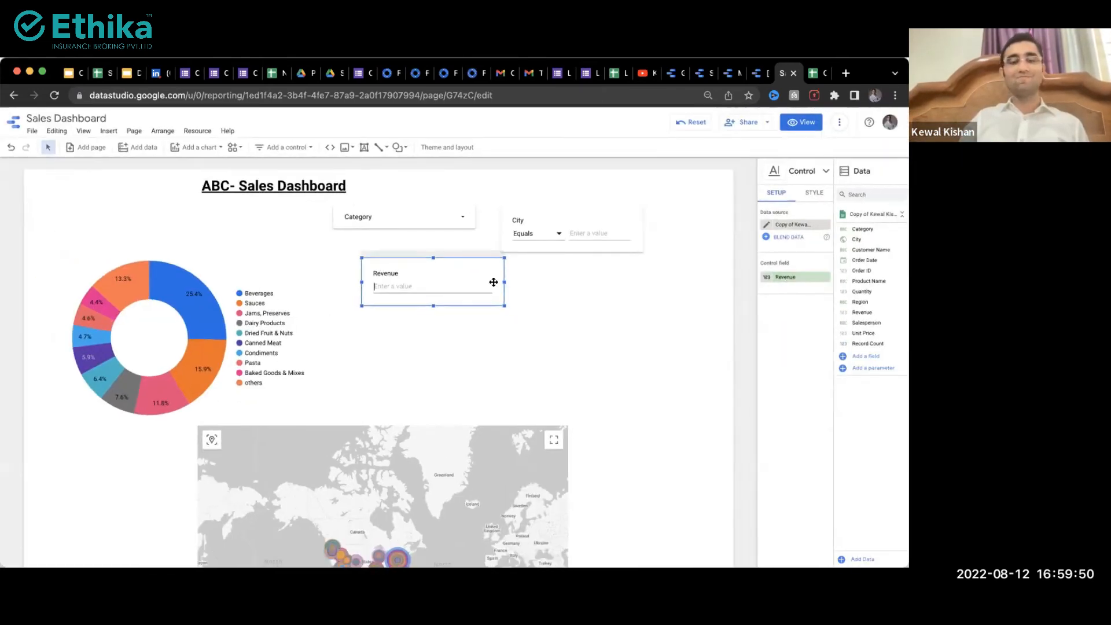
Step: Add a date range control to the canvas beside the Revenue filter
{"action": "left_click", "coordinate": [287, 148]}
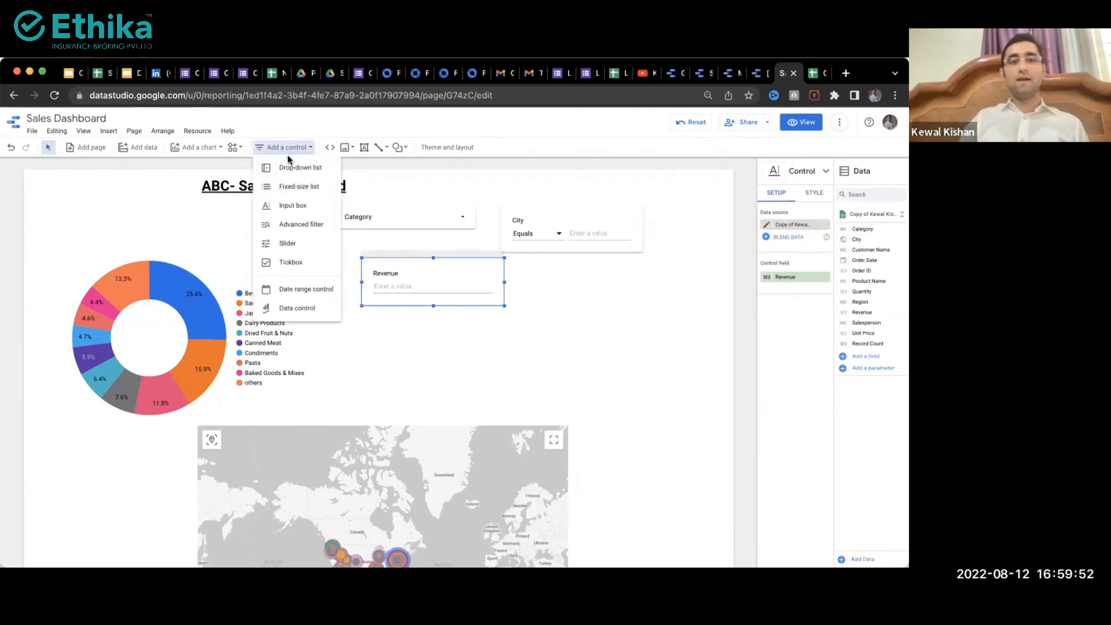
{"action": "left_click", "coordinate": [234, 147]}
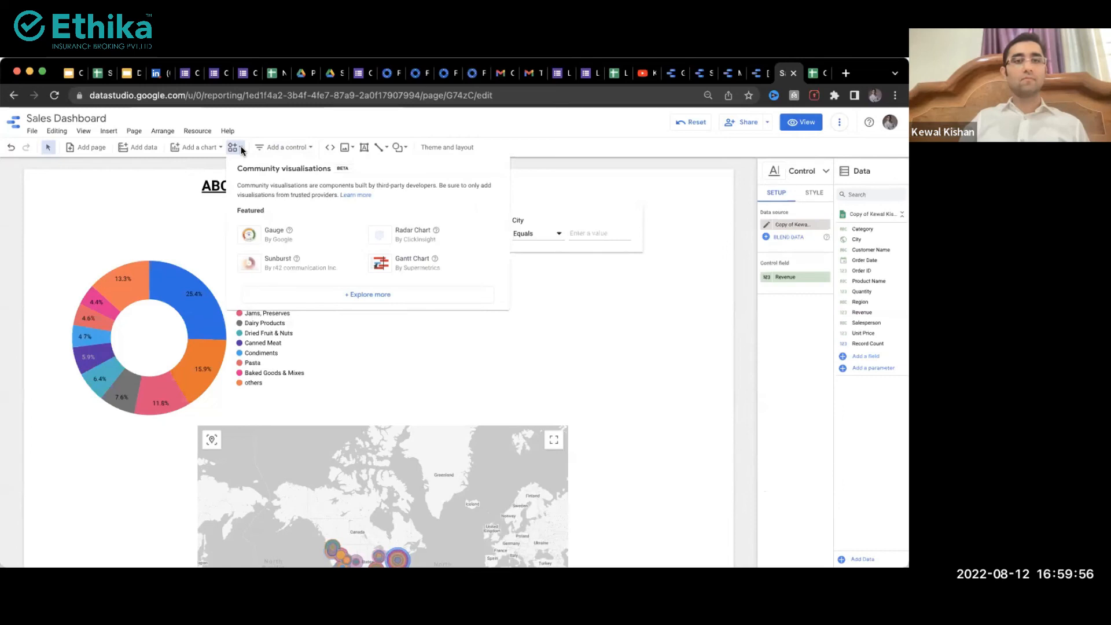
{"action": "left_click", "coordinate": [284, 147]}
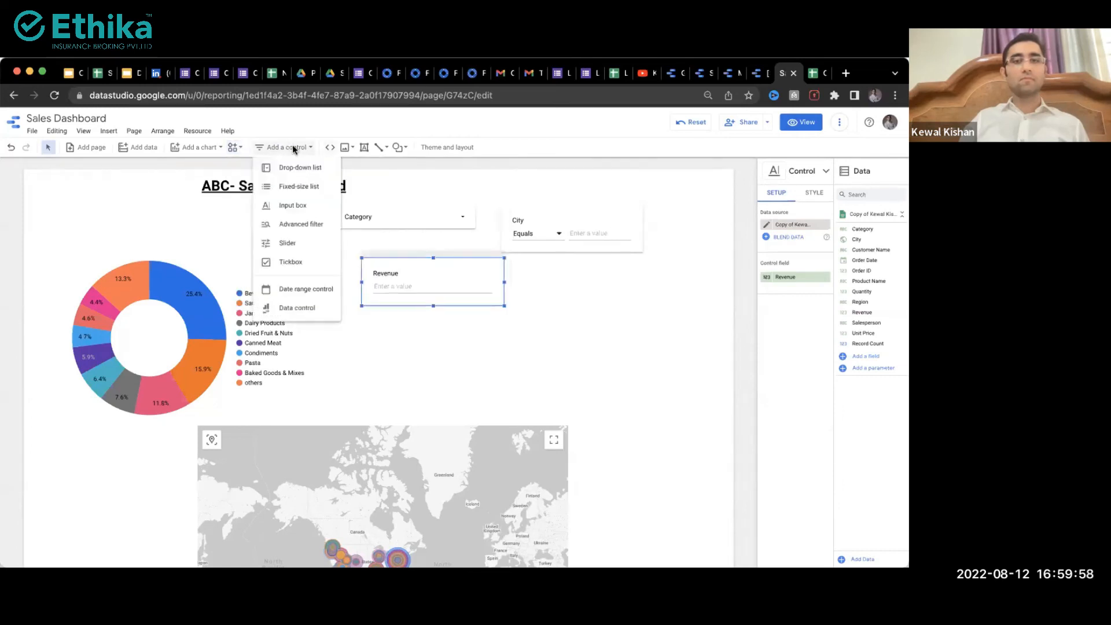
{"action": "left_click", "coordinate": [303, 290]}
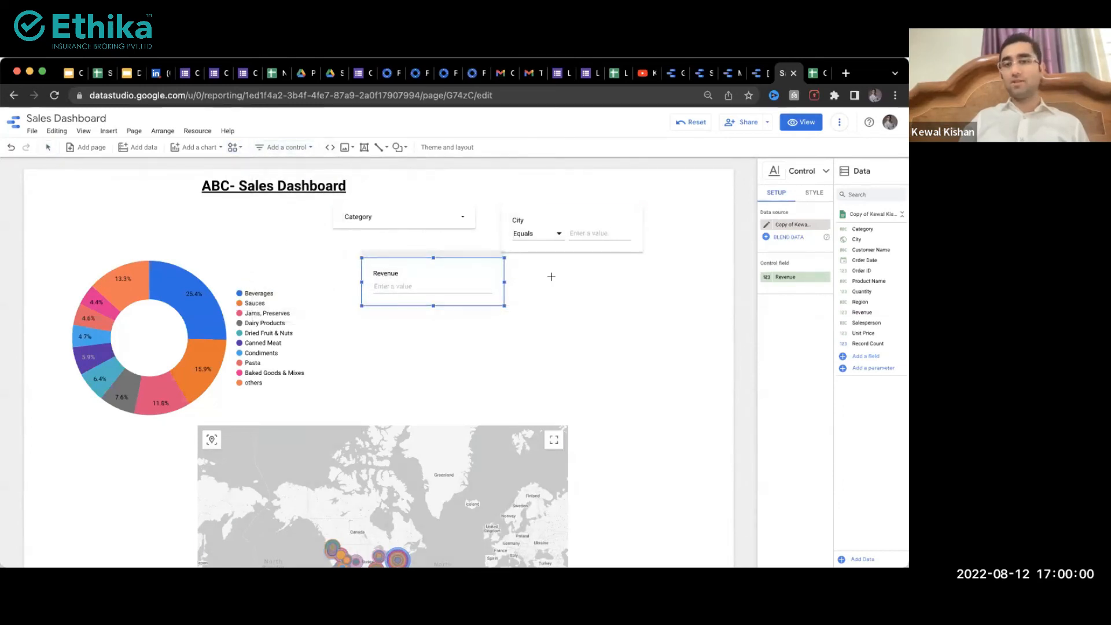
{"action": "left_click", "coordinate": [551, 276]}
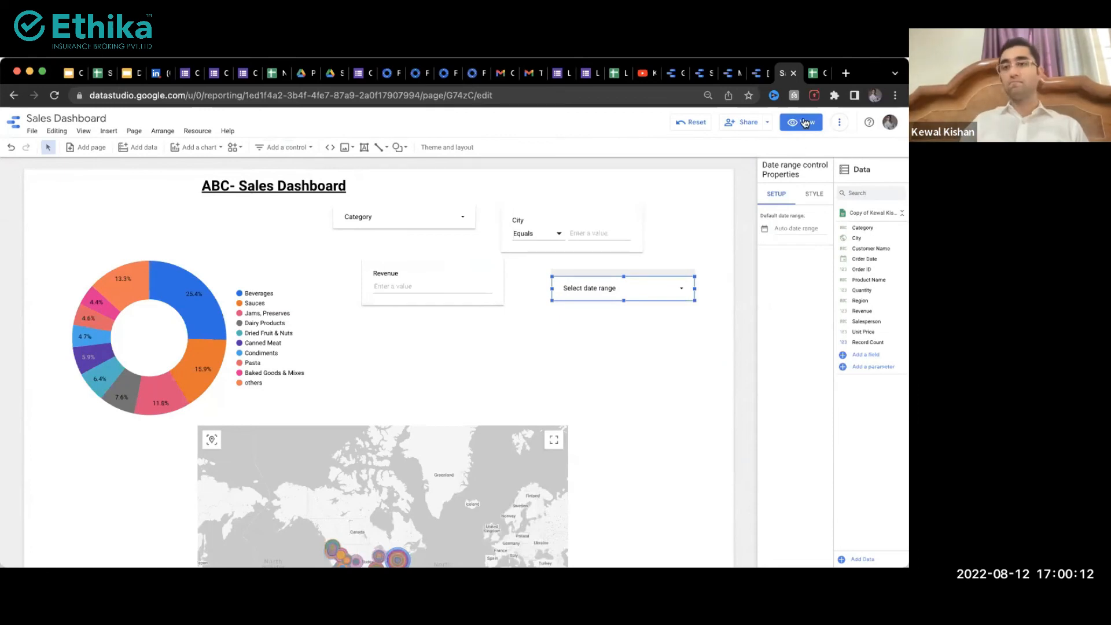
Step: Switch the report to viewing mode and set the date range start to May 2027
{"action": "left_click", "coordinate": [804, 126]}
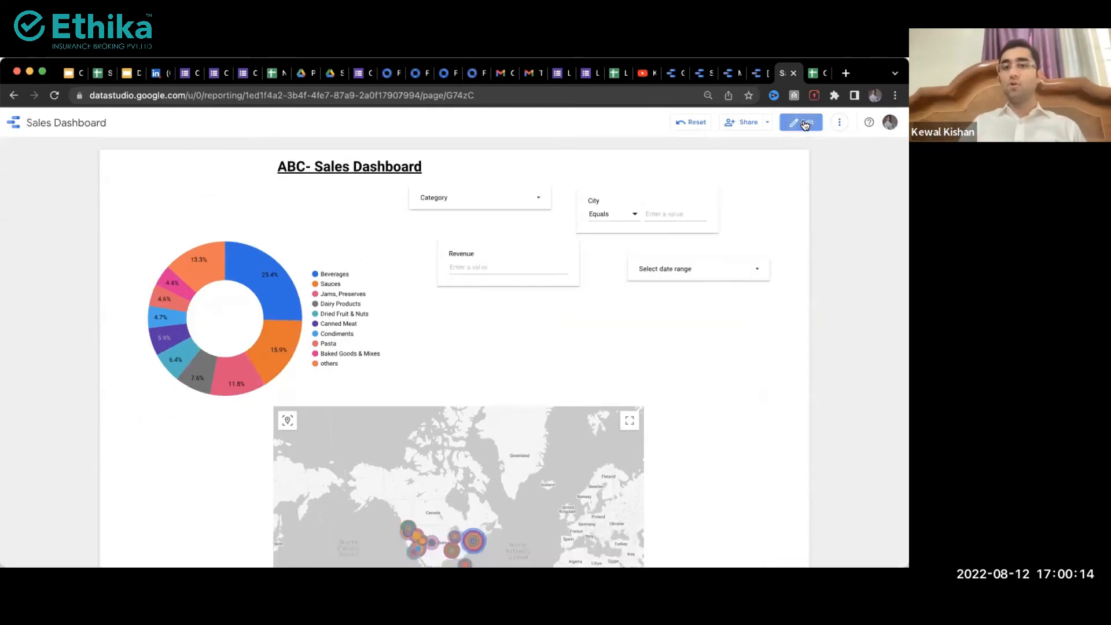
{"action": "left_click", "coordinate": [658, 273]}
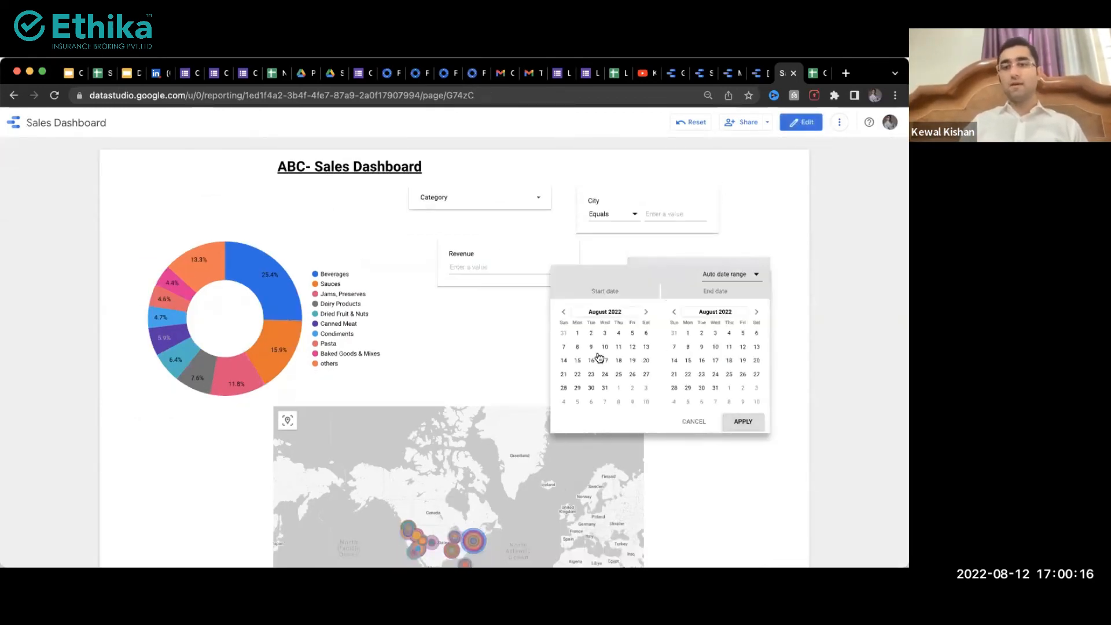
{"action": "left_click", "coordinate": [617, 312]}
{"action": "left_click", "coordinate": [593, 313]}
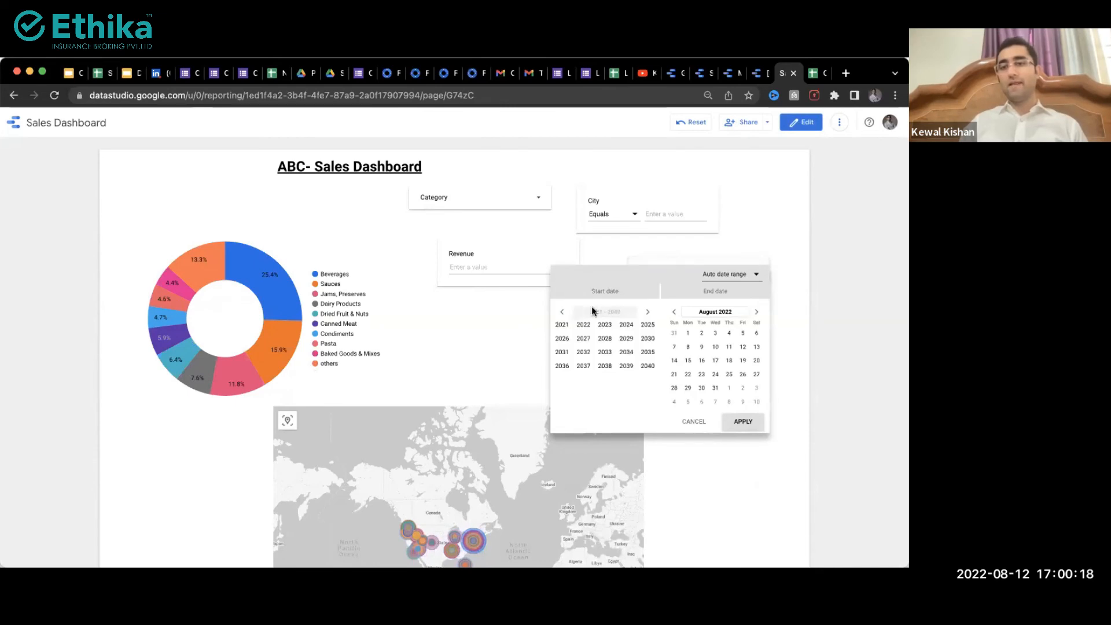
{"action": "left_click", "coordinate": [594, 341]}
{"action": "left_click", "coordinate": [617, 346]}
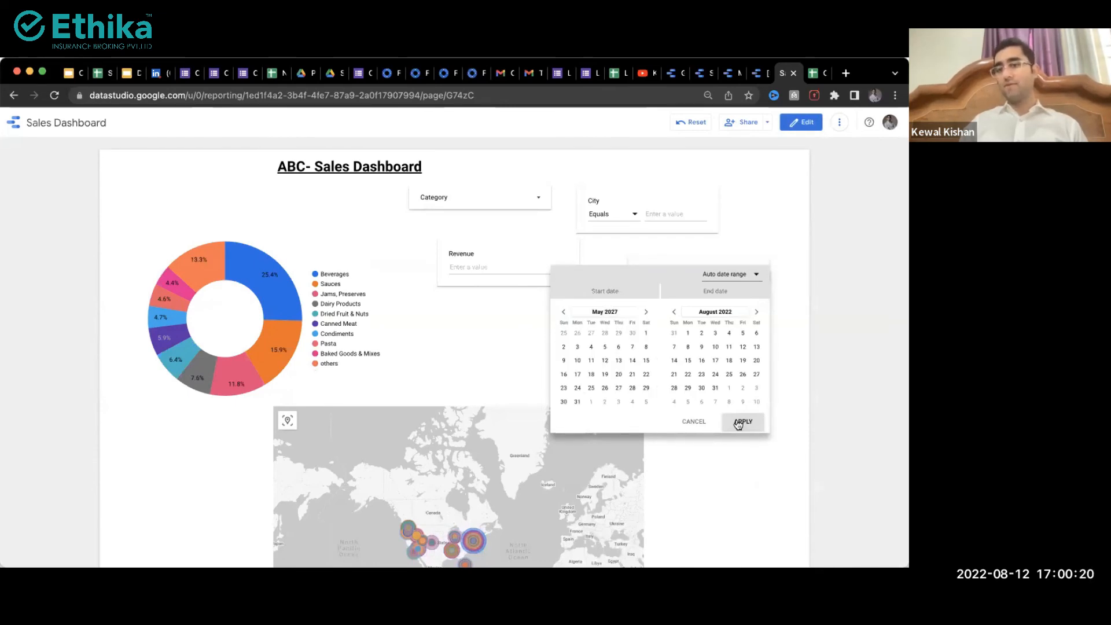
{"action": "left_click", "coordinate": [764, 263]}
Step: Filter Category to Beverages only, then re-check all categories in the drop-down
{"action": "left_click", "coordinate": [491, 200]}
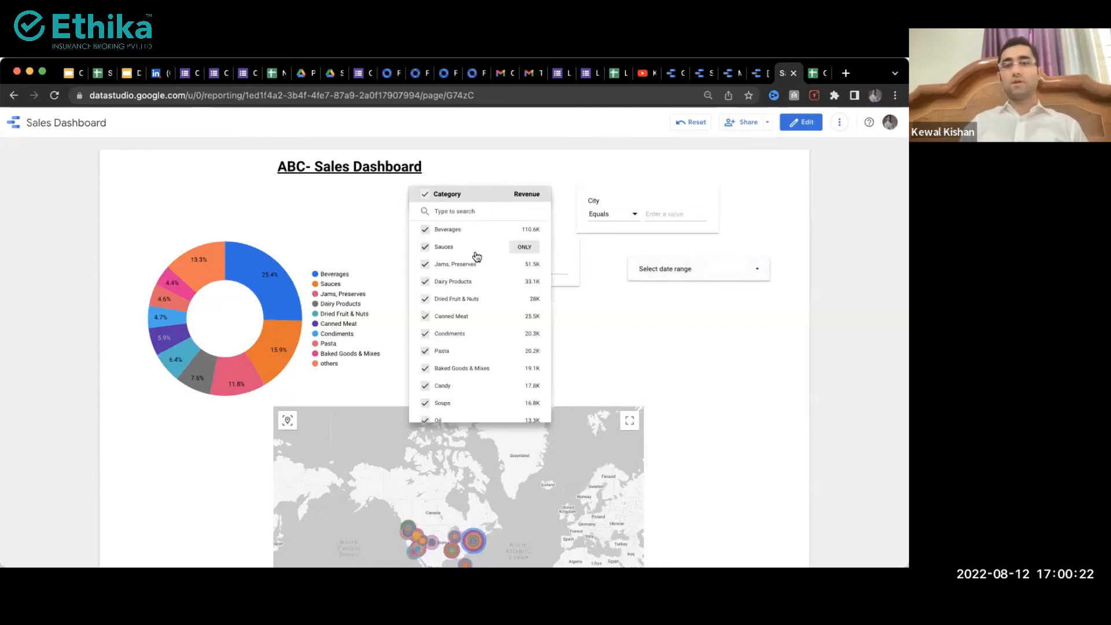
{"action": "left_click", "coordinate": [524, 229]}
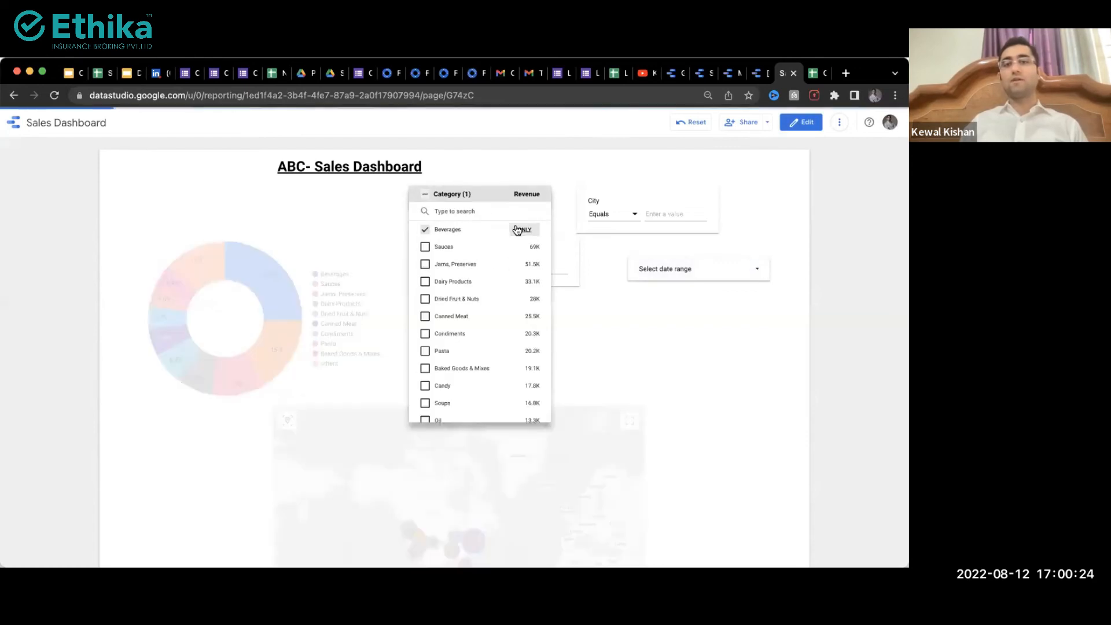
{"action": "left_click", "coordinate": [249, 184]}
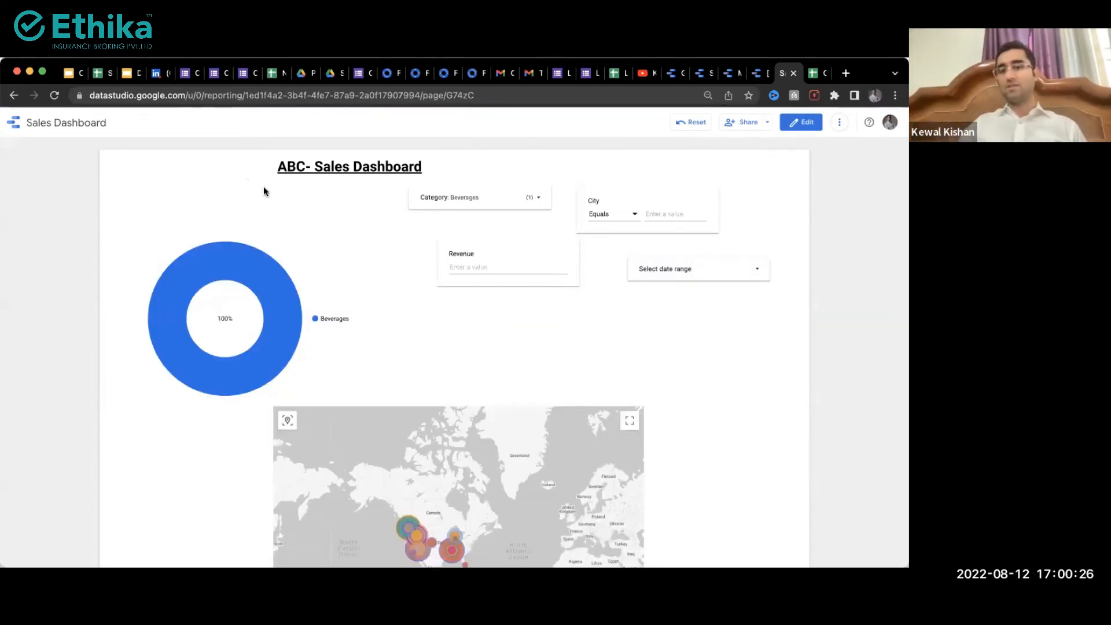
{"action": "mouse_move", "coordinate": [257, 282]}
{"action": "scroll", "coordinate": [353, 297], "scroll_direction": "down", "scroll_amount": 4}
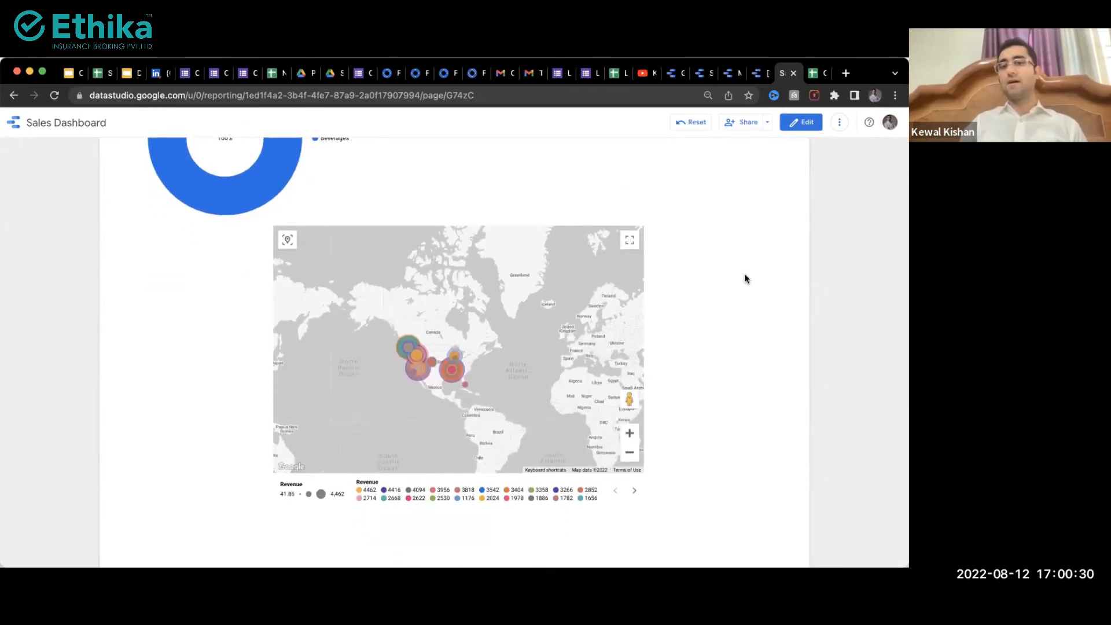
{"action": "scroll", "coordinate": [743, 273], "scroll_direction": "up", "scroll_amount": 4}
{"action": "left_click", "coordinate": [498, 207]}
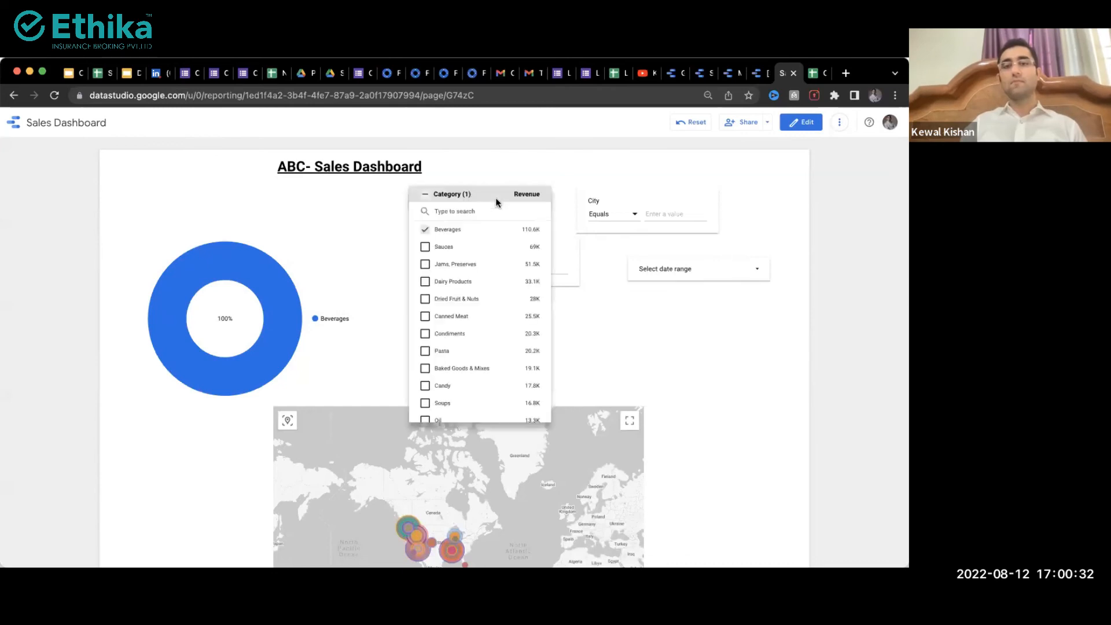
{"action": "left_click", "coordinate": [424, 195]}
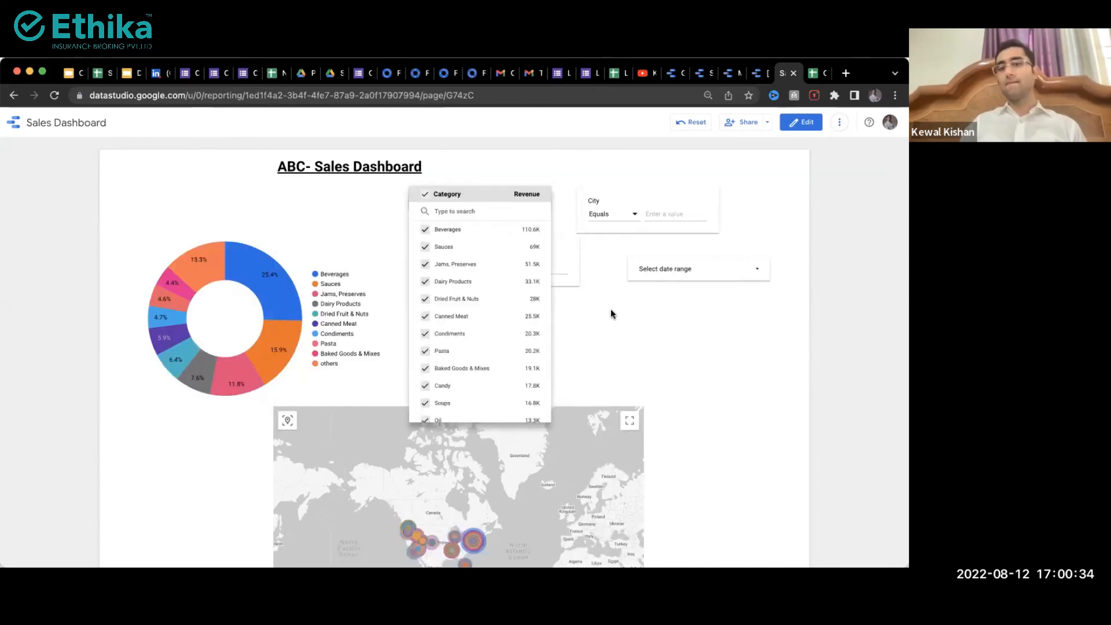
{"action": "left_click", "coordinate": [646, 311]}
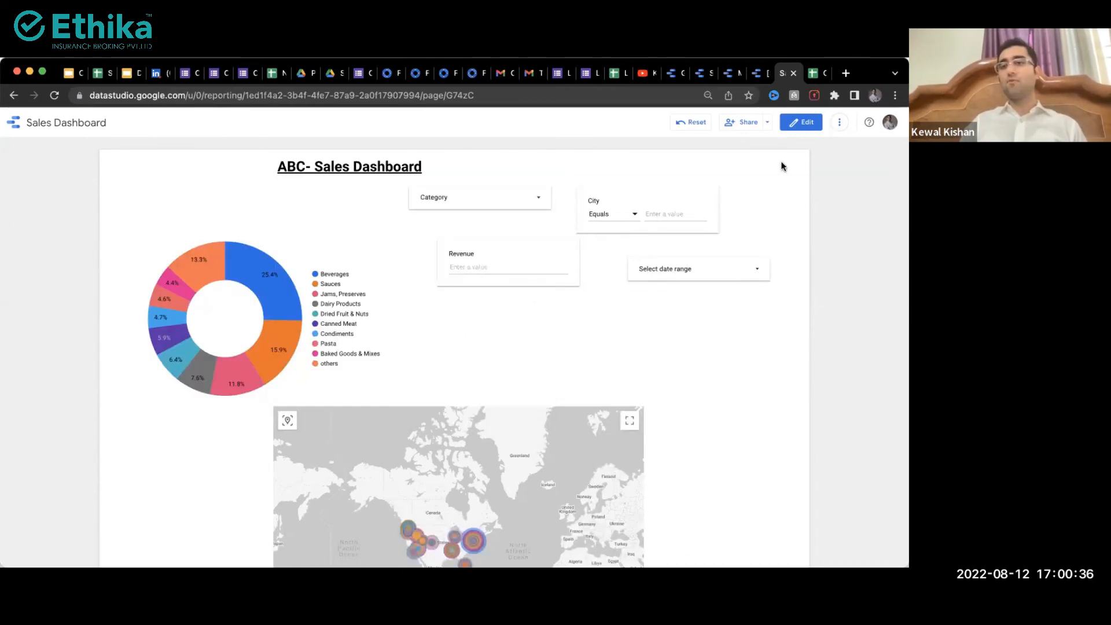
Step: Review the share dialog's view-only access, then close it without inviting anyone
{"action": "left_click", "coordinate": [743, 122]}
{"action": "left_click", "coordinate": [341, 356]}
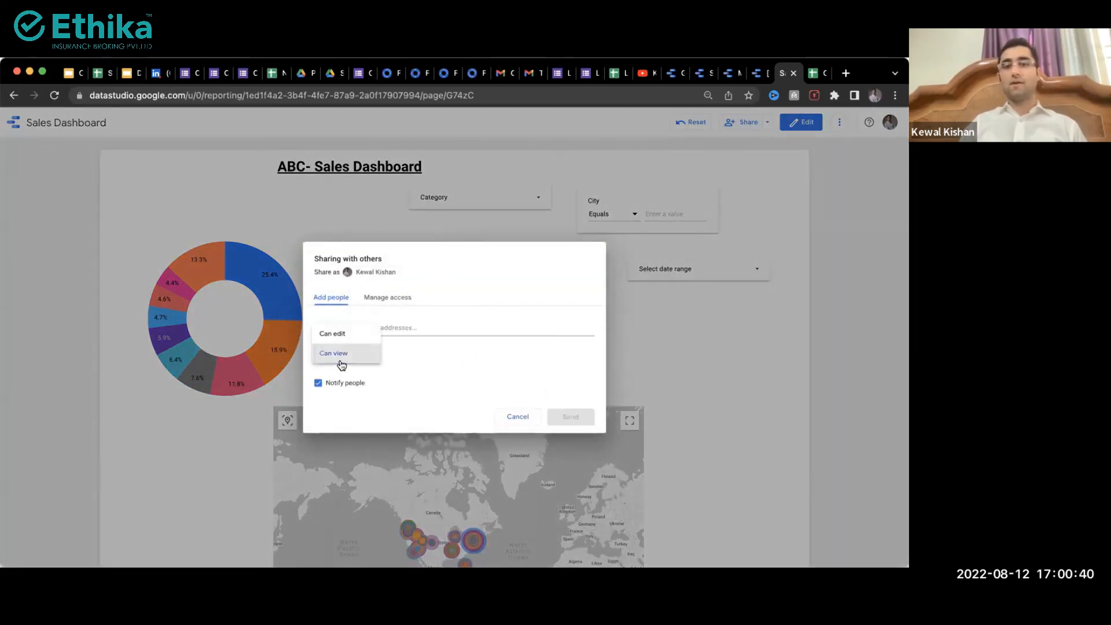
{"action": "left_click", "coordinate": [401, 322]}
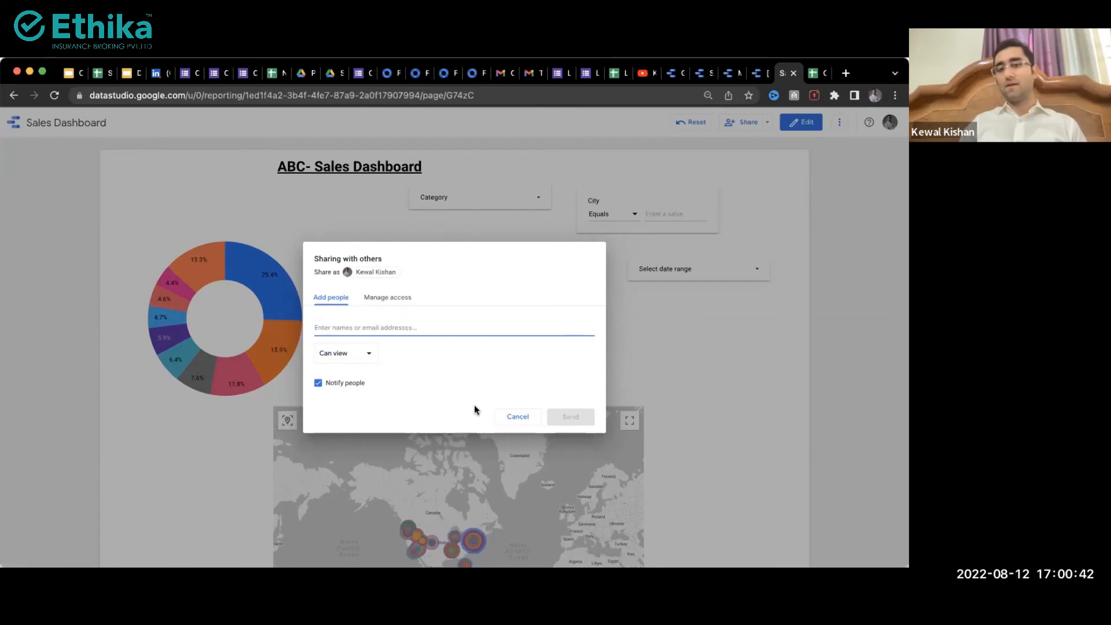
{"action": "left_click", "coordinate": [515, 416]}
Step: Download the report as a PDF
{"action": "left_click", "coordinate": [767, 124]}
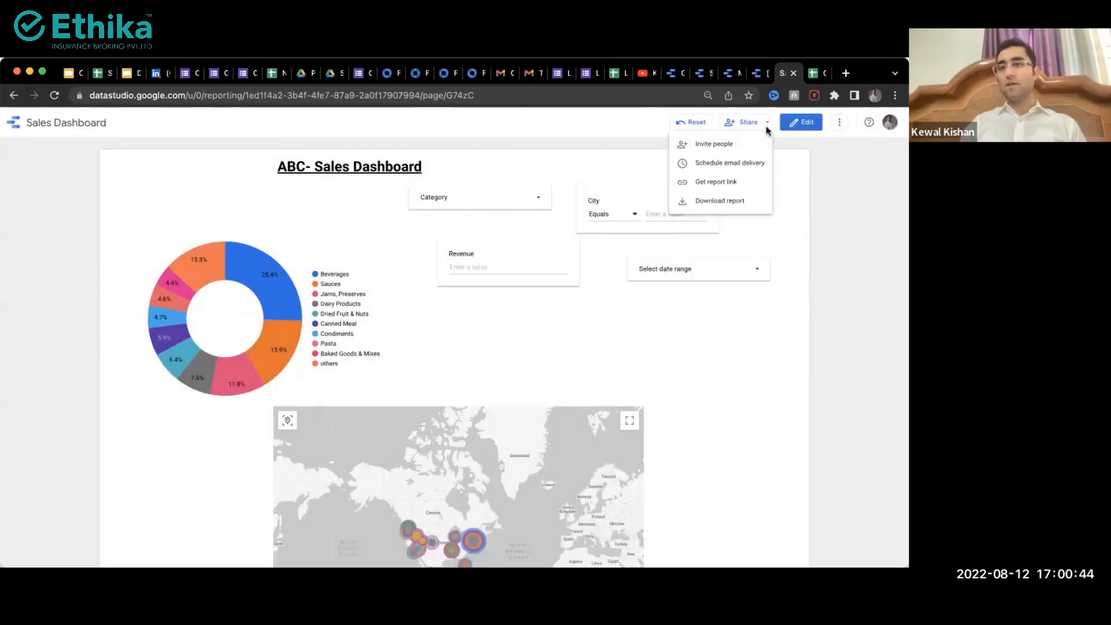
{"action": "left_click", "coordinate": [713, 203]}
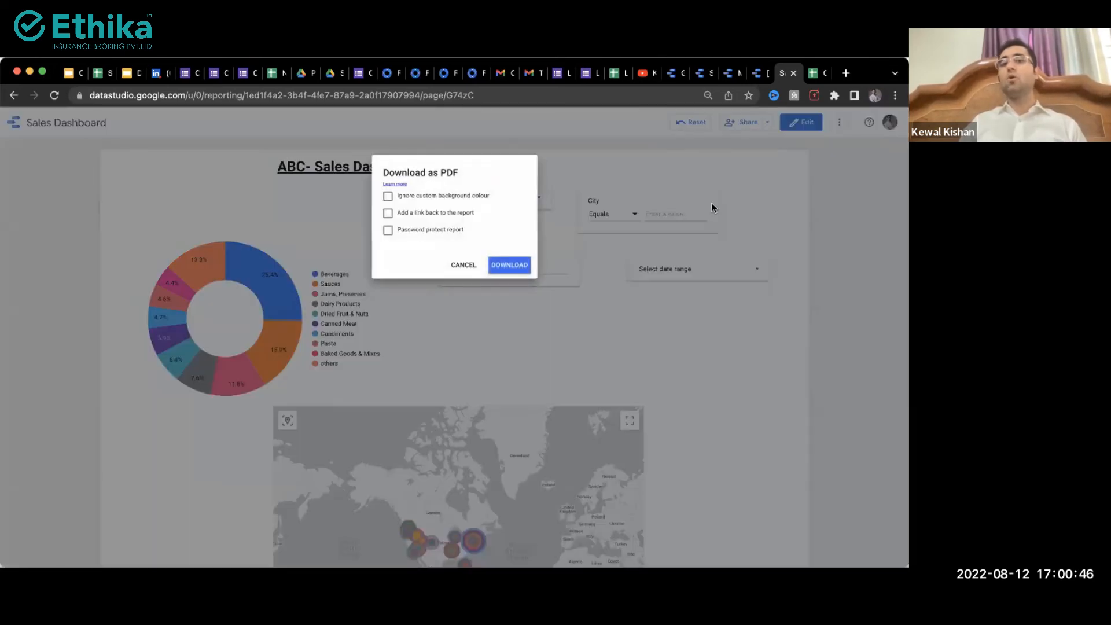
{"action": "left_click", "coordinate": [512, 270]}
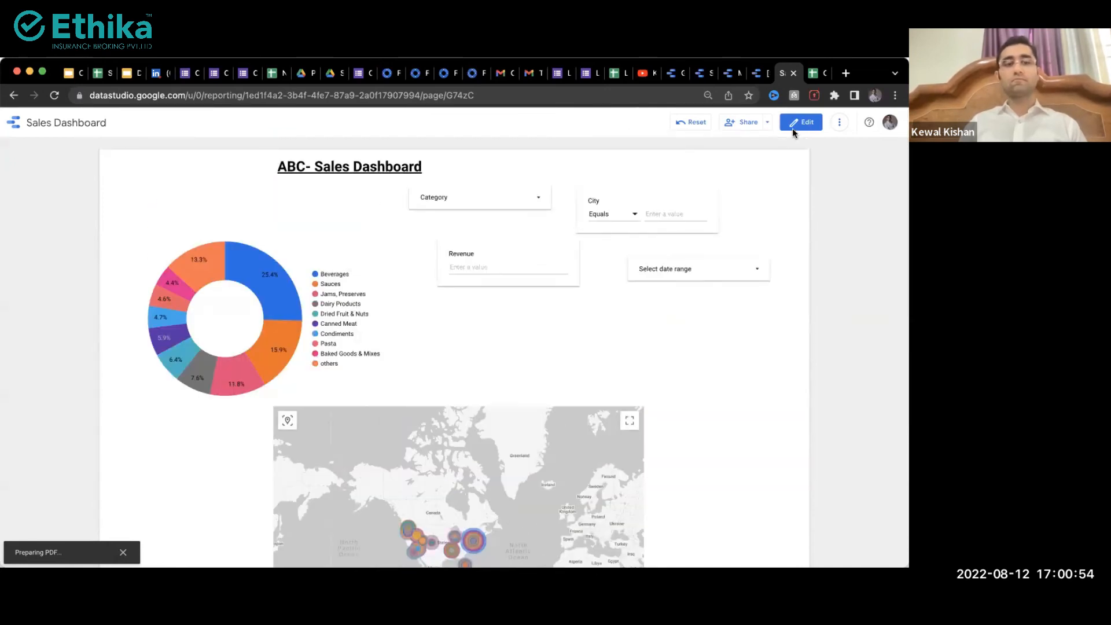
Step: Bring up scheduled email delivery settings and open the downloaded Sales_Dashboard.pdf
{"action": "left_click", "coordinate": [767, 122]}
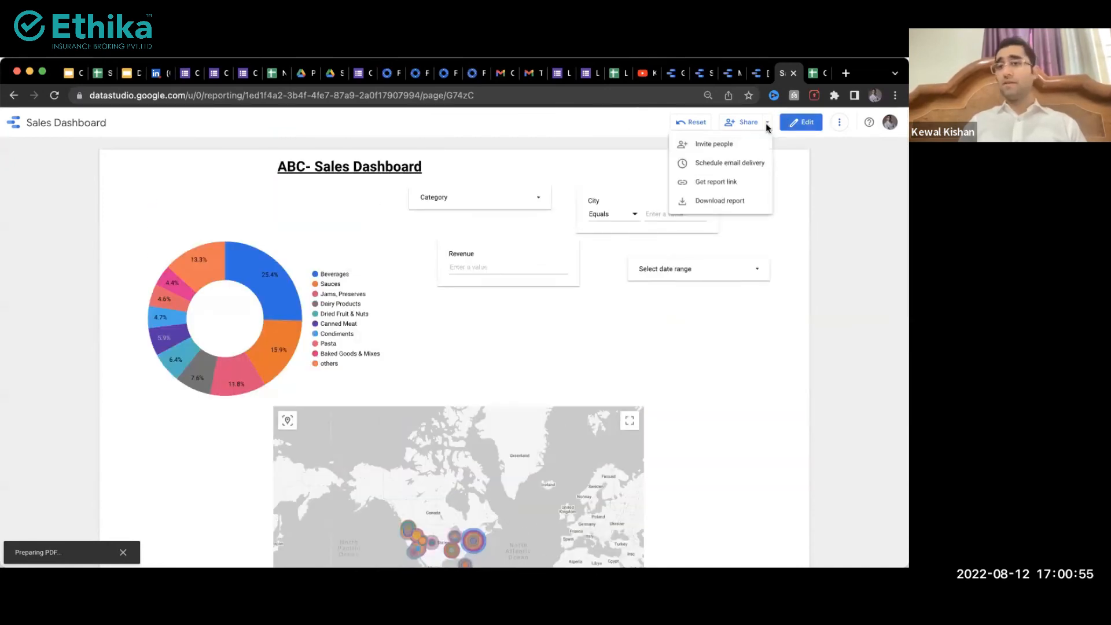
{"action": "left_click", "coordinate": [746, 163]}
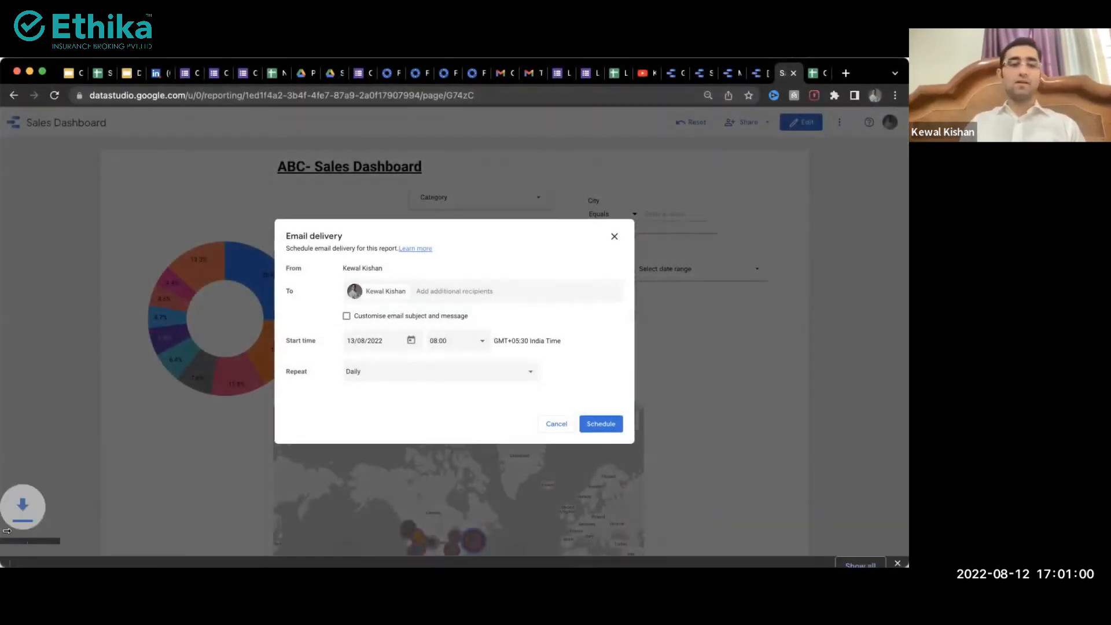
{"action": "left_click", "coordinate": [58, 548]}
Step: Scroll through Sales_Dashboard.pdf, then return to the Data Studio email delivery dialog
{"action": "scroll", "coordinate": [306, 412], "scroll_direction": "down", "scroll_amount": 5}
{"action": "scroll", "coordinate": [306, 412], "scroll_direction": "up", "scroll_amount": 5}
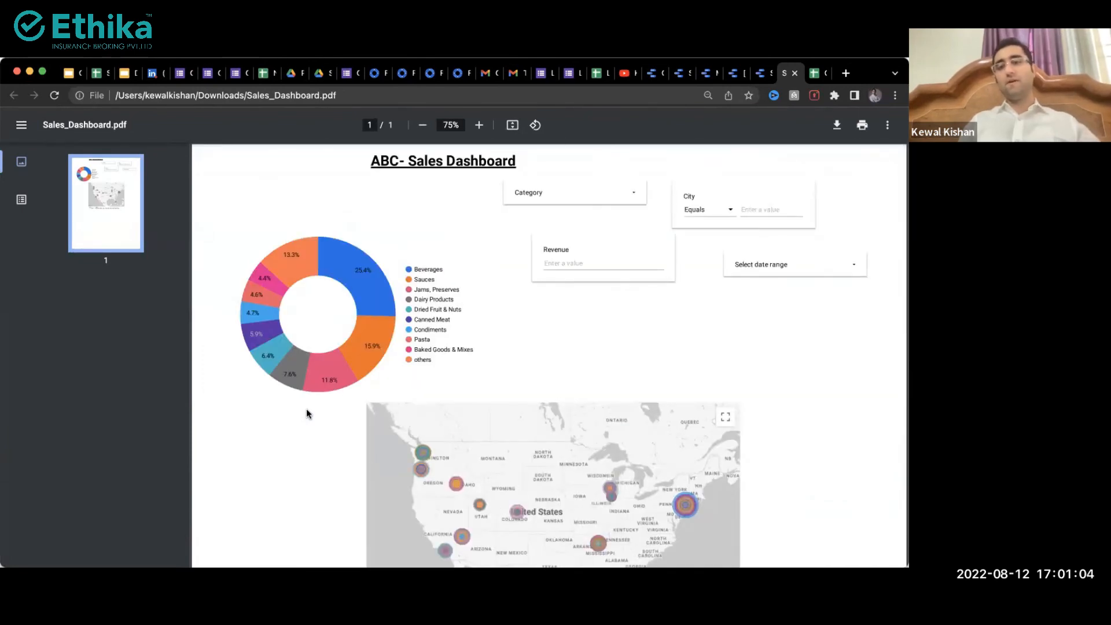
{"action": "key", "text": "ctrl+shift+Tab"}
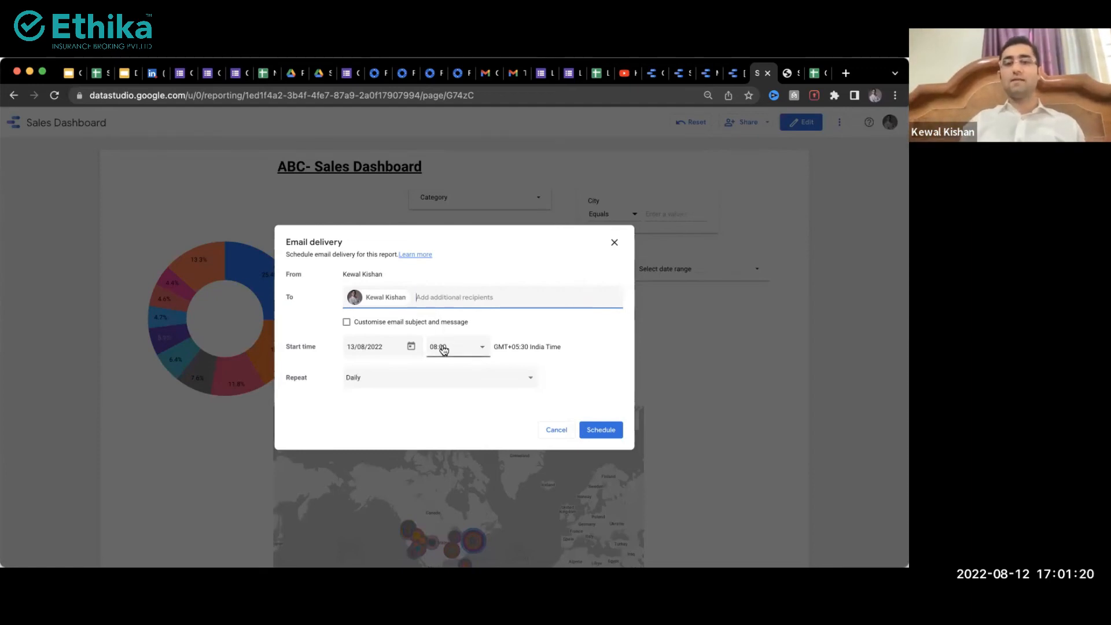
Step: Leave the email delivery repeat at Daily and cancel the dialog without scheduling
{"action": "left_click", "coordinate": [445, 387]}
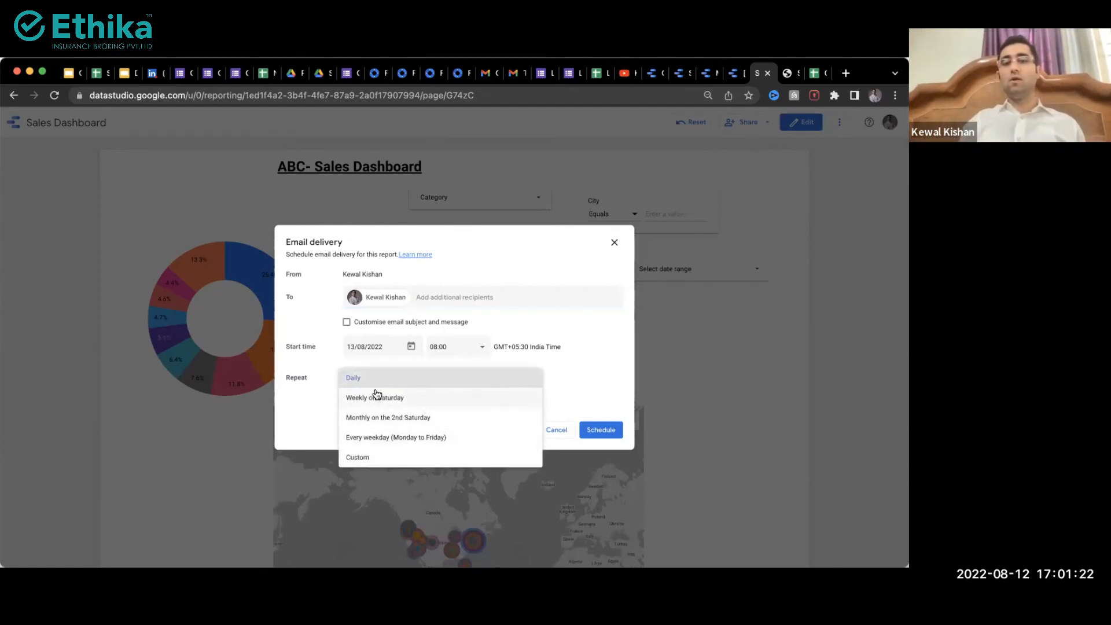
{"action": "left_click", "coordinate": [305, 415]}
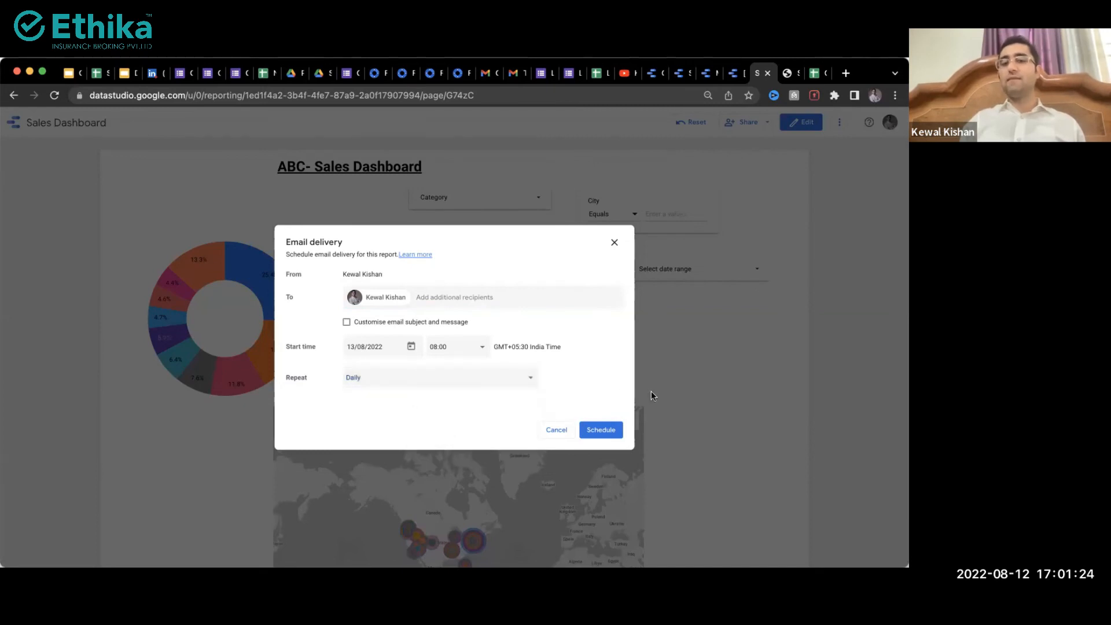
{"action": "left_click", "coordinate": [557, 431]}
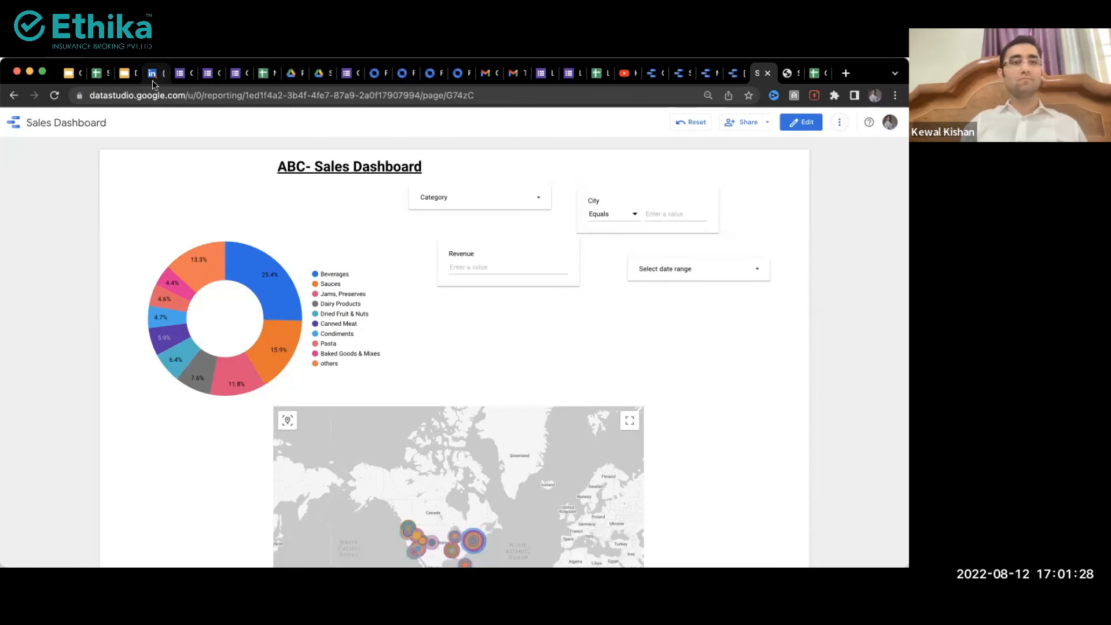